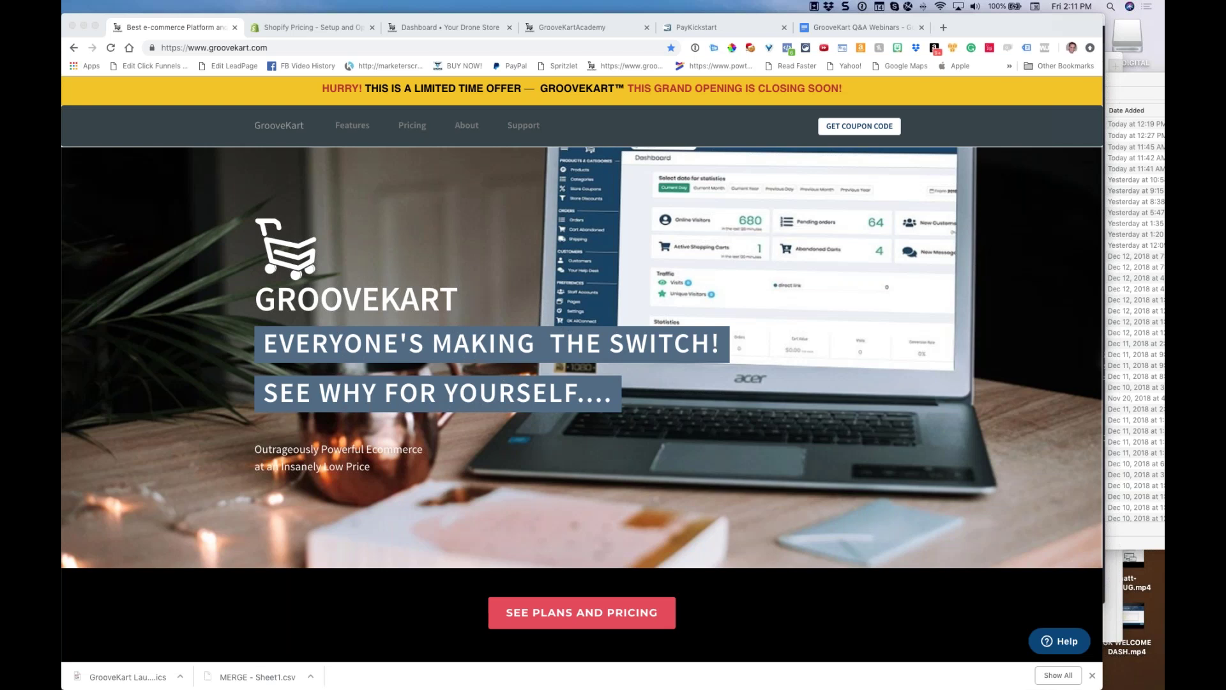
Maximize the Chrome window showing the GrooveKart homepage so it fills the screen
double_click(1100, 31)
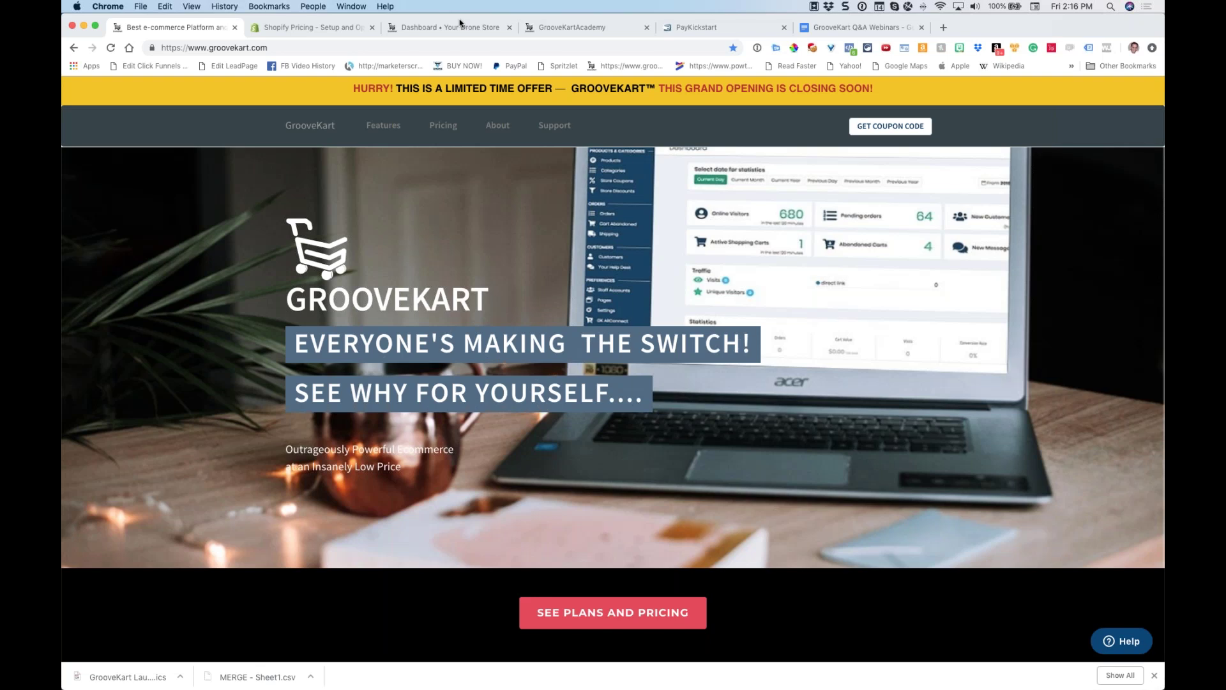
Load the demo drone store at video.groovekart.com in a new tab
click(944, 29)
text(video)
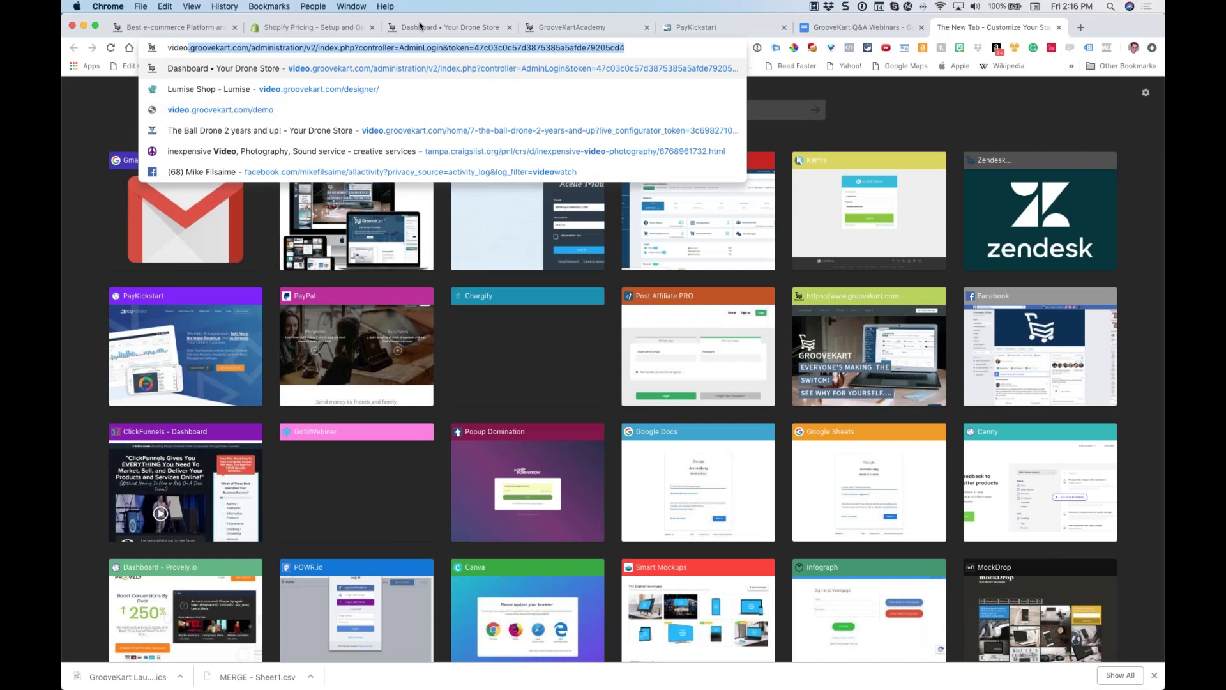
click(249, 47)
drag(249, 47, 596, 72)
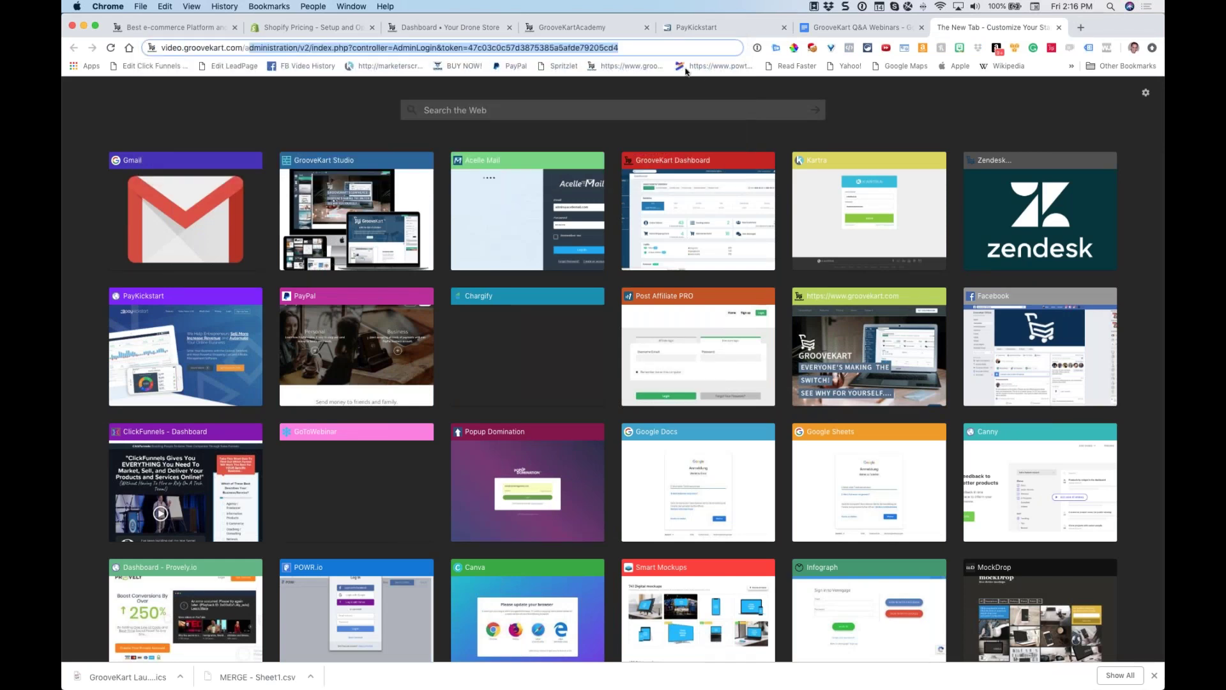
key(BackSpace)
key(BackSpace)
key(BackSpace)
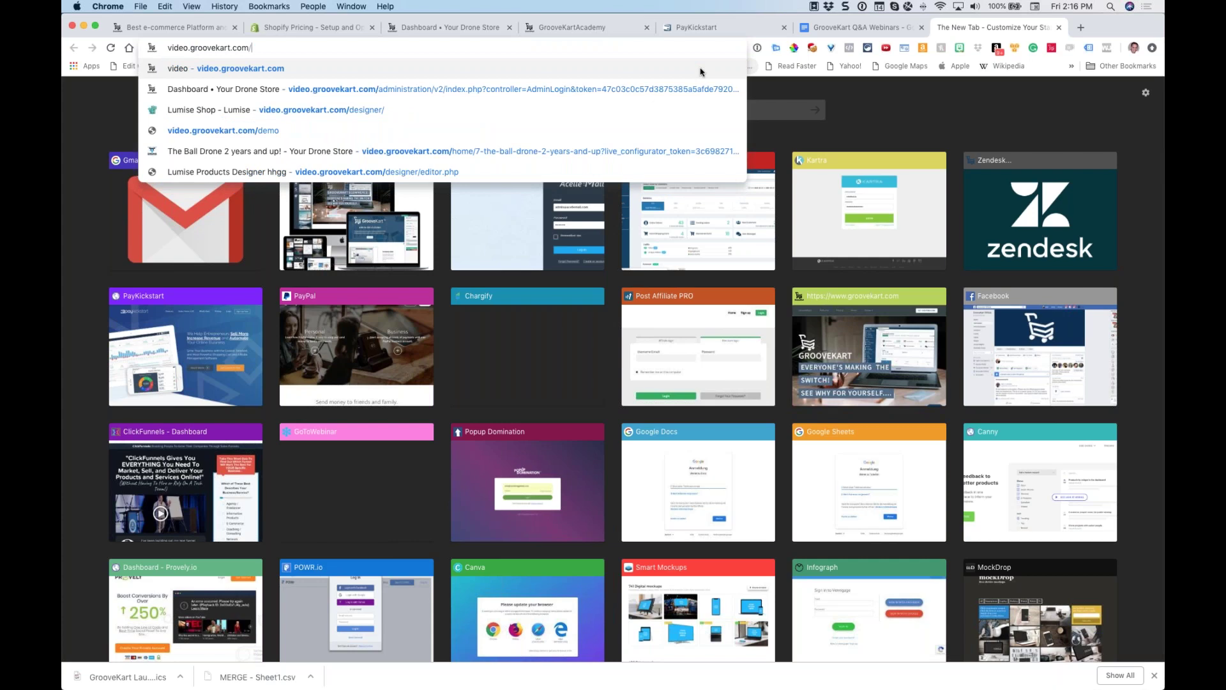
key(Return)
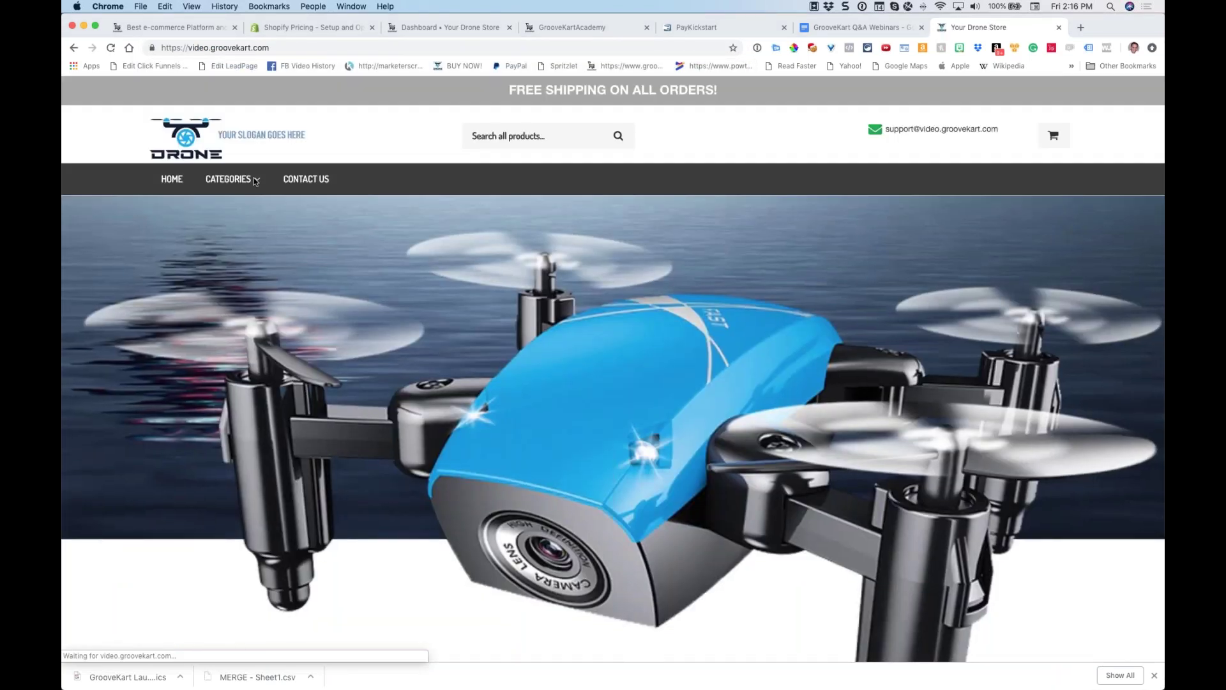
Open the Flying Minions product page ($24.99, down from $39.99) from the Toy Drones category
mouse_move(230, 181)
click(259, 239)
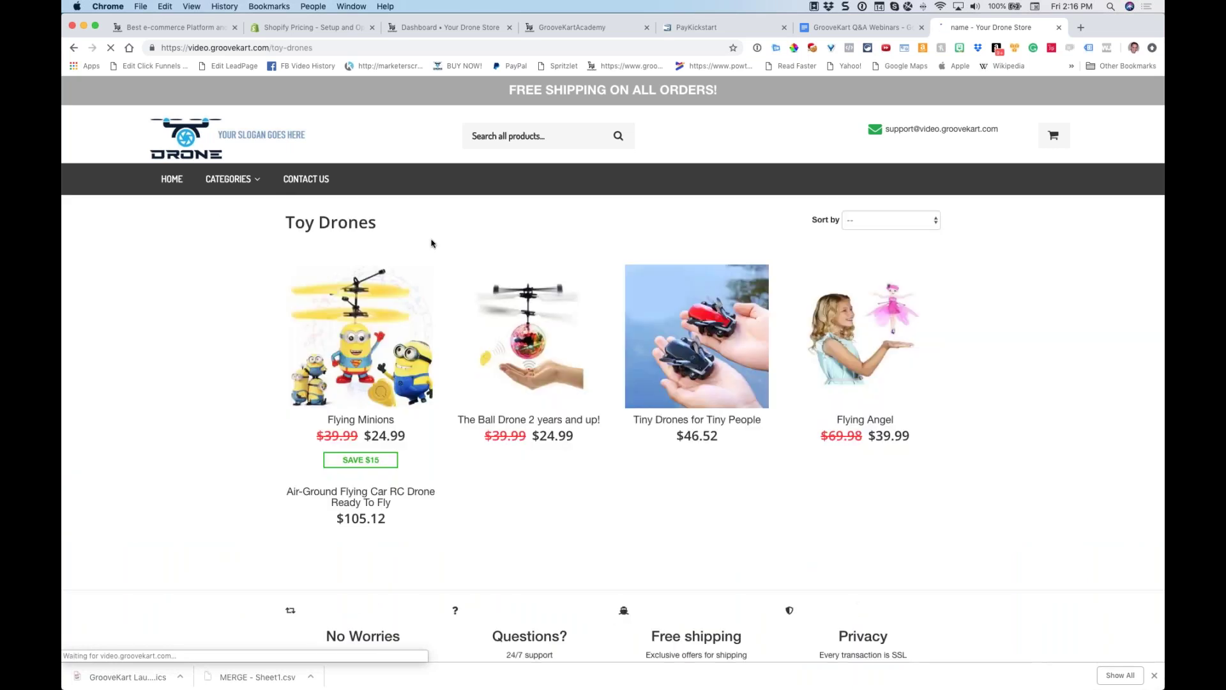
scroll(430, 241, down, 1)
click(483, 492)
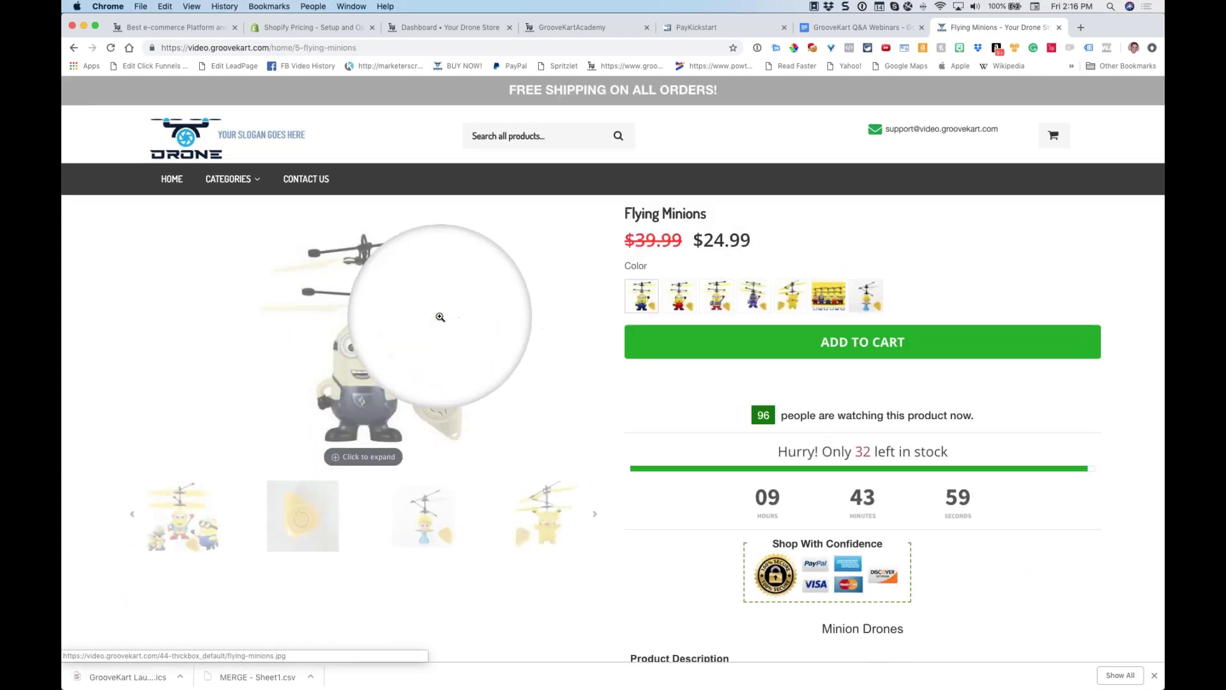
scroll(486, 412, down, 6)
scroll(500, 414, up, 6)
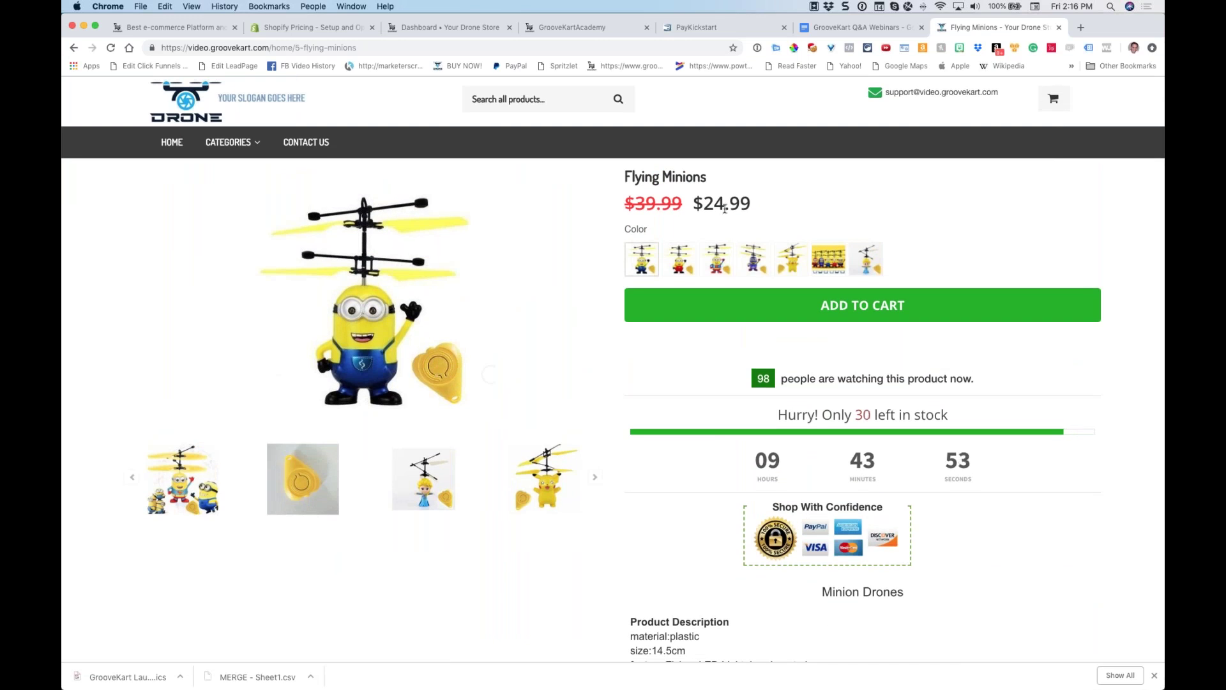
drag(687, 202, 783, 205)
click(756, 209)
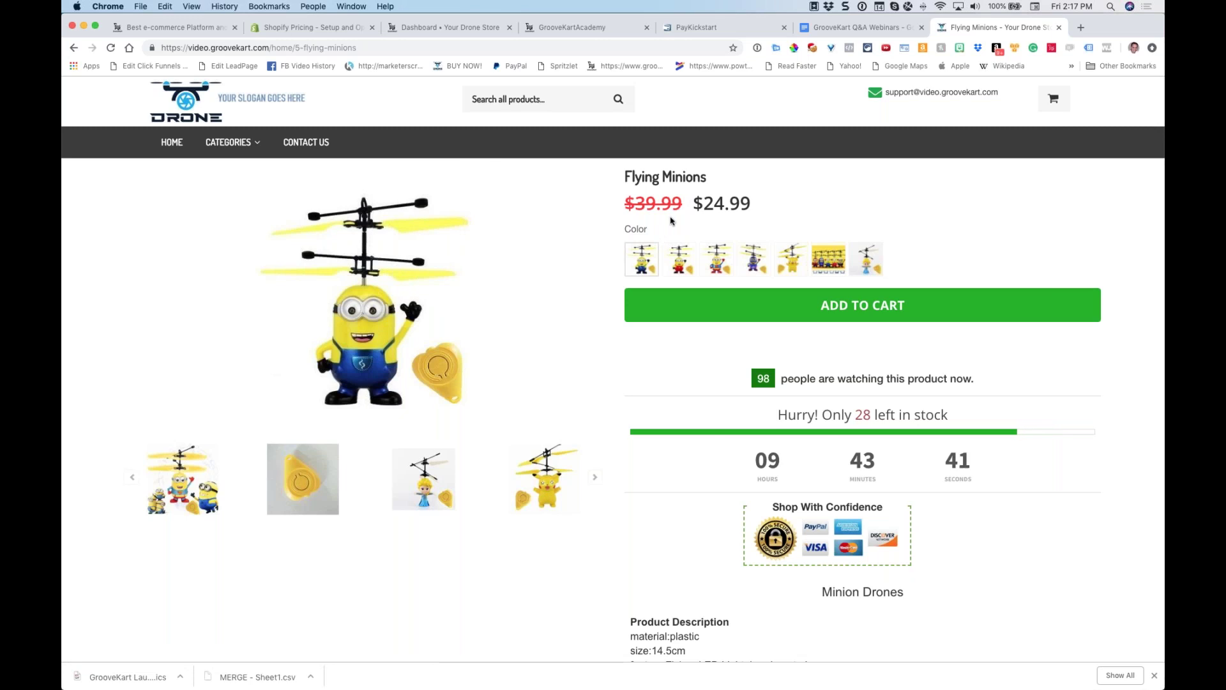
drag(694, 203, 714, 203)
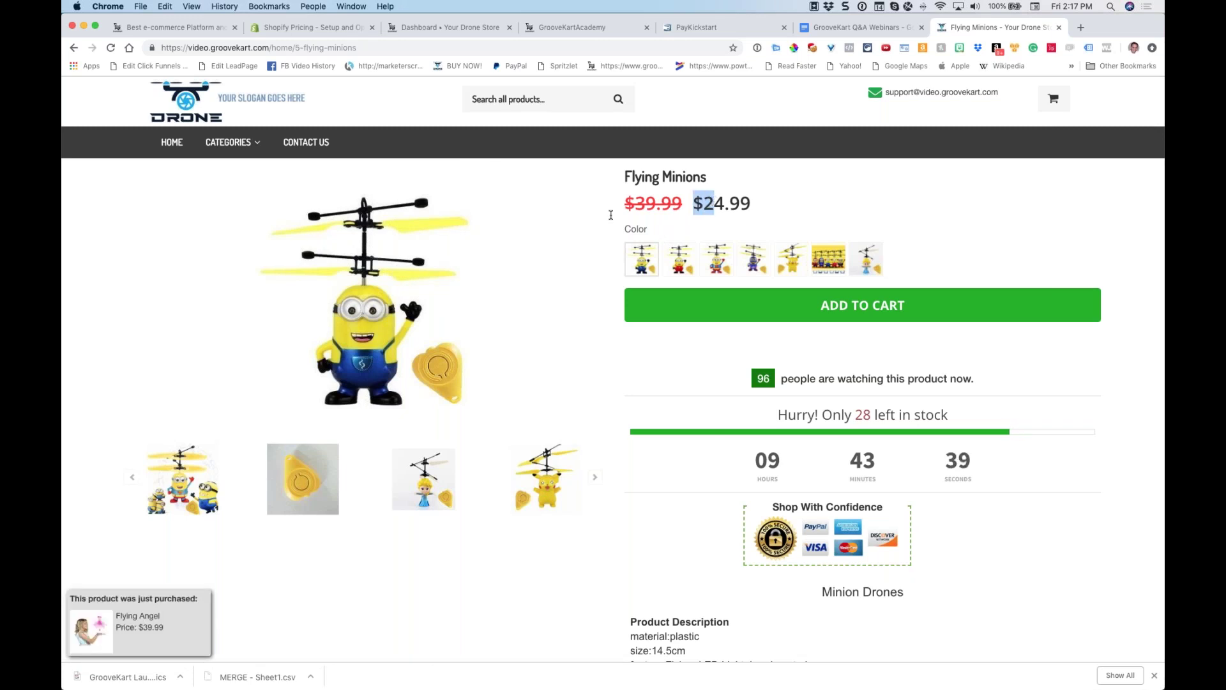
right_click(669, 115)
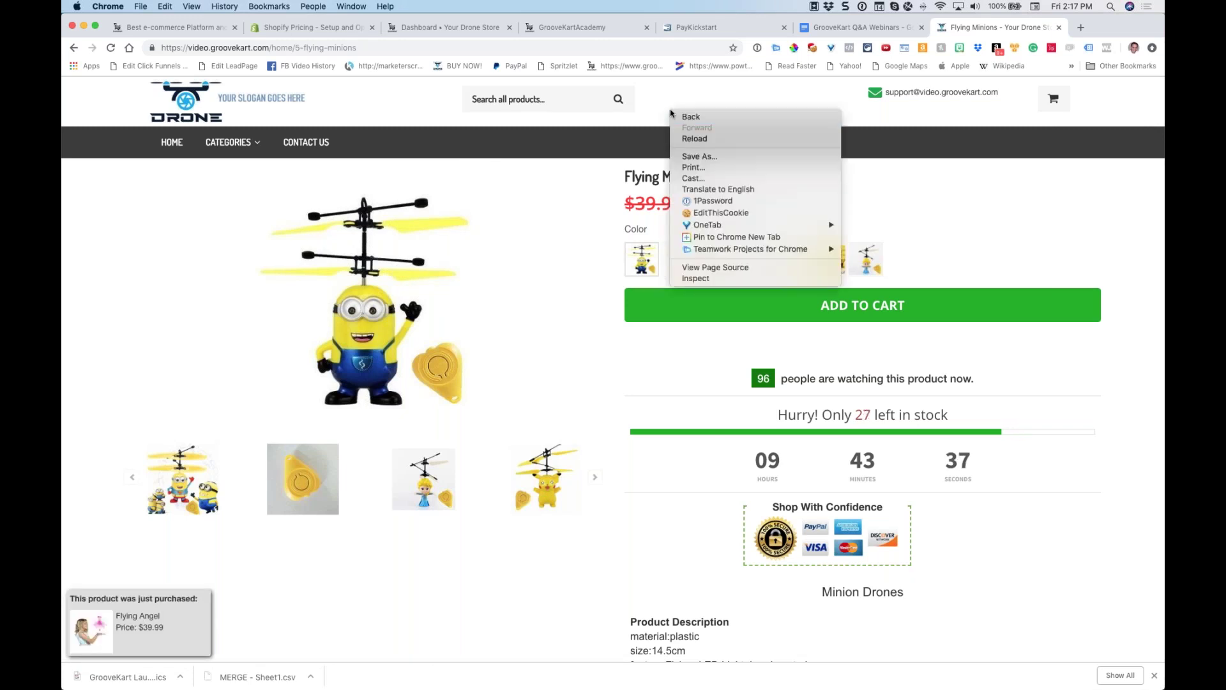
click(715, 279)
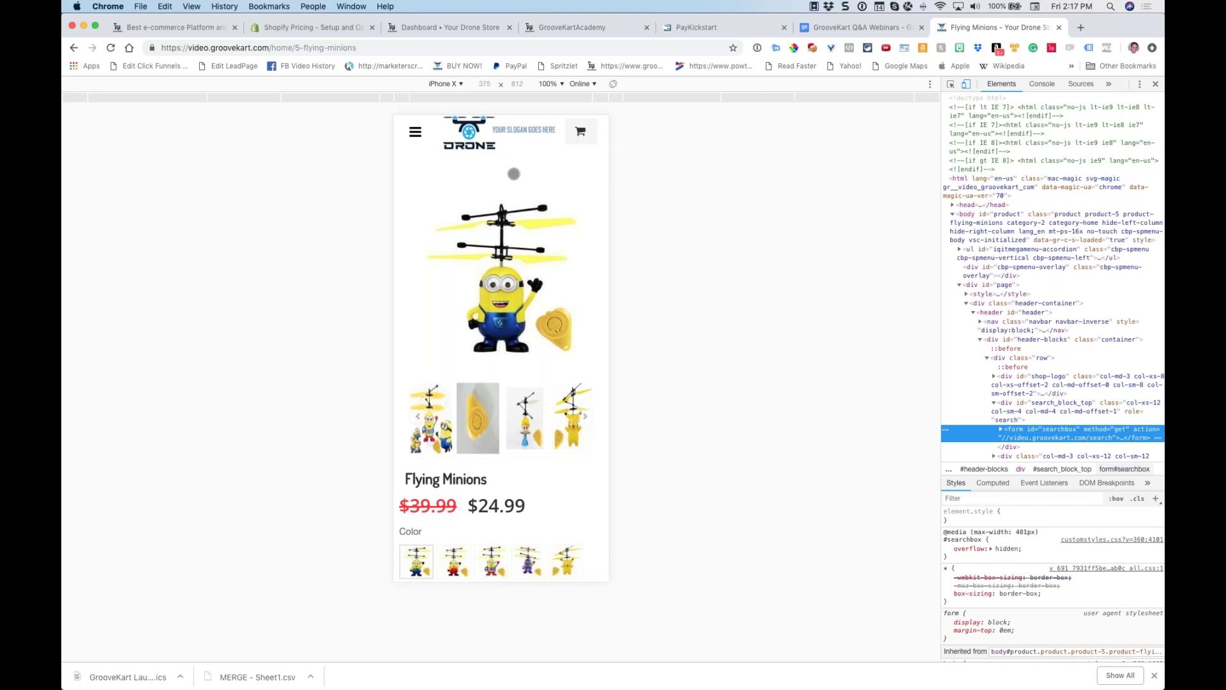
scroll(514, 174, down, 5)
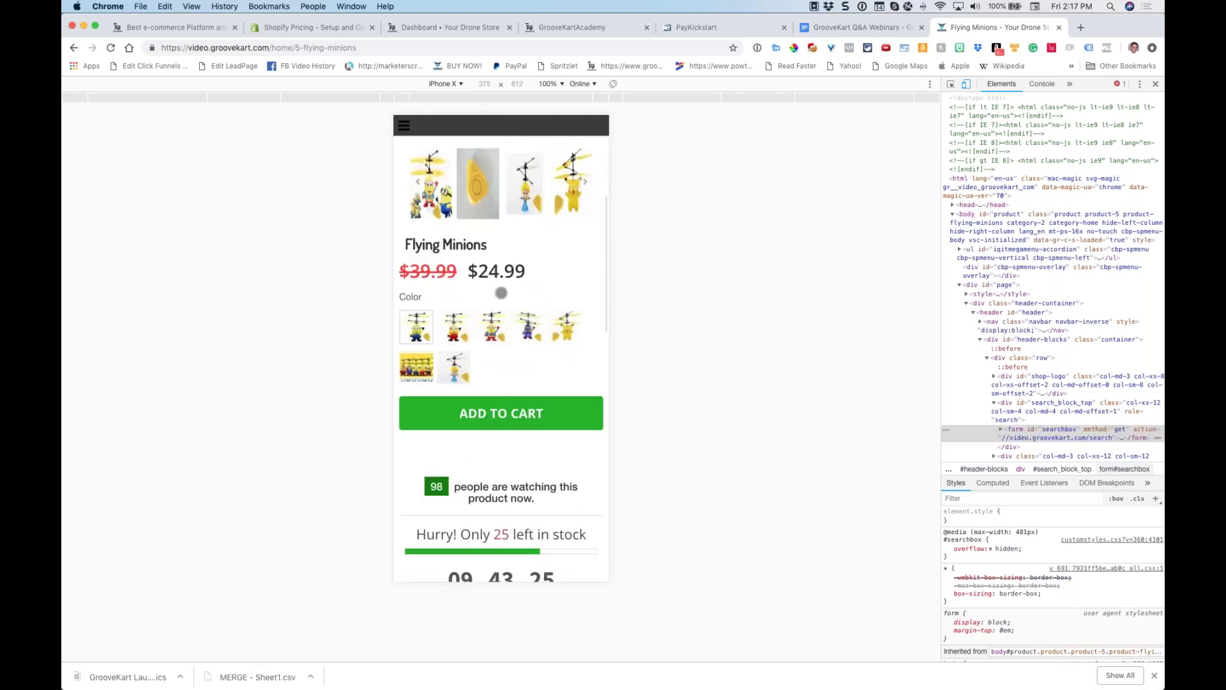
scroll(501, 296, down, 6)
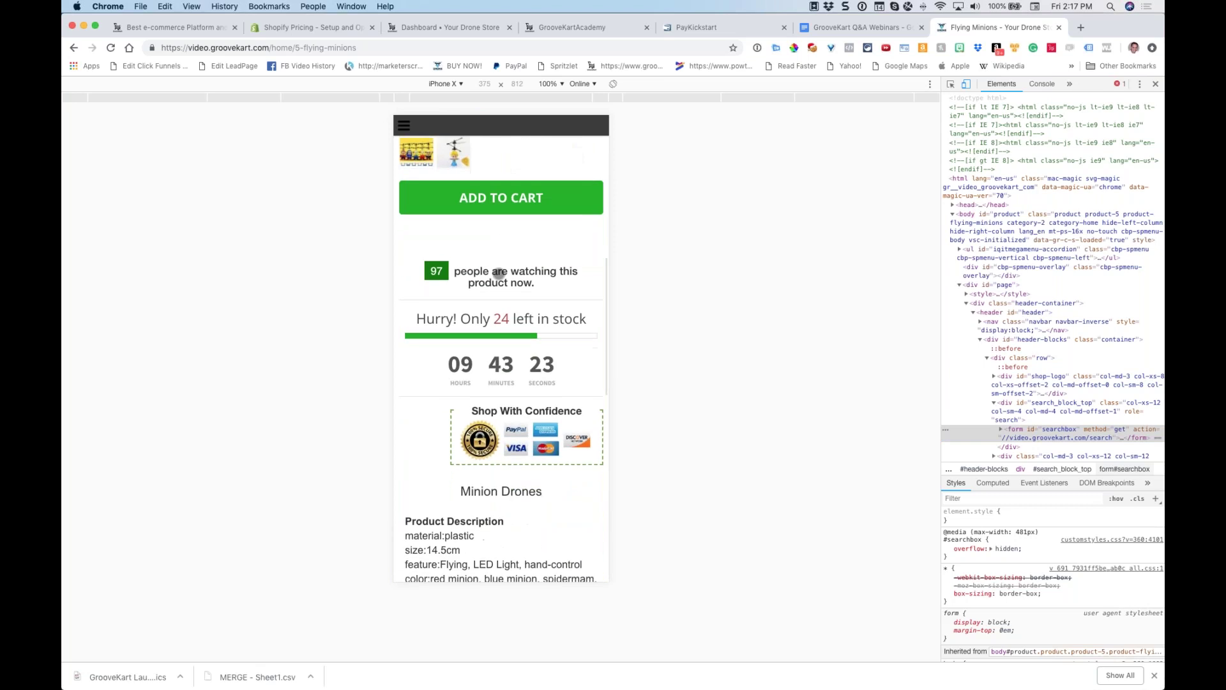
scroll(503, 172, down, 5)
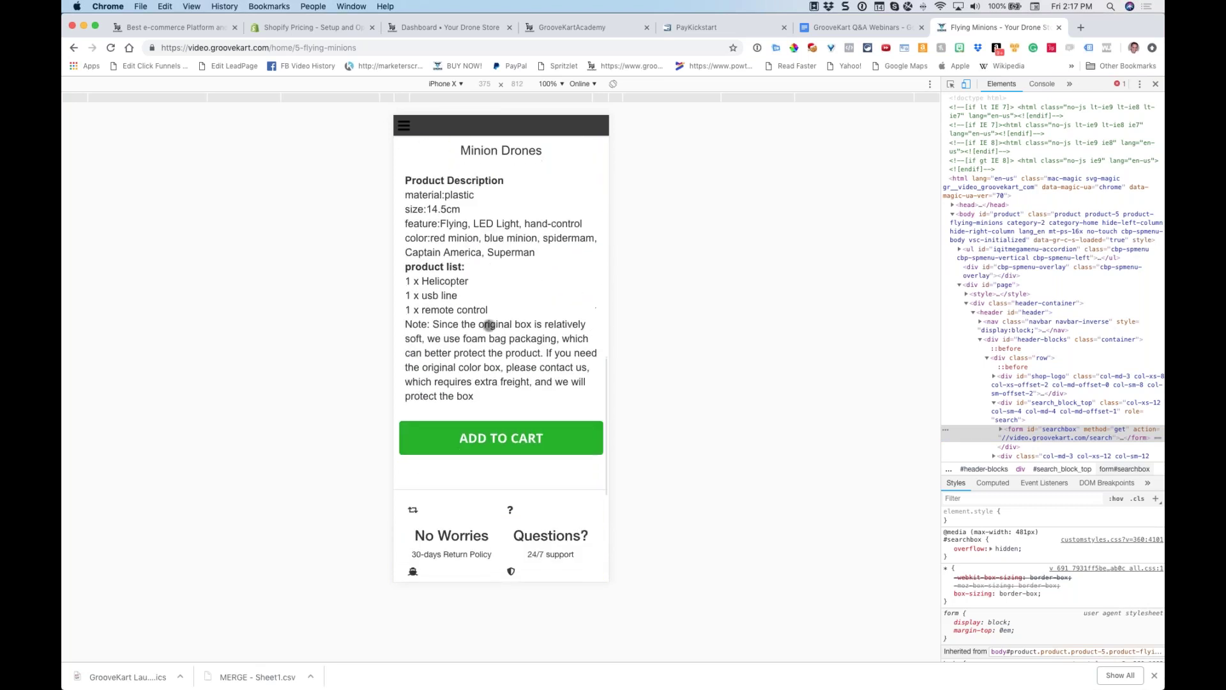
scroll(468, 359, up, 7)
scroll(469, 359, up, 8)
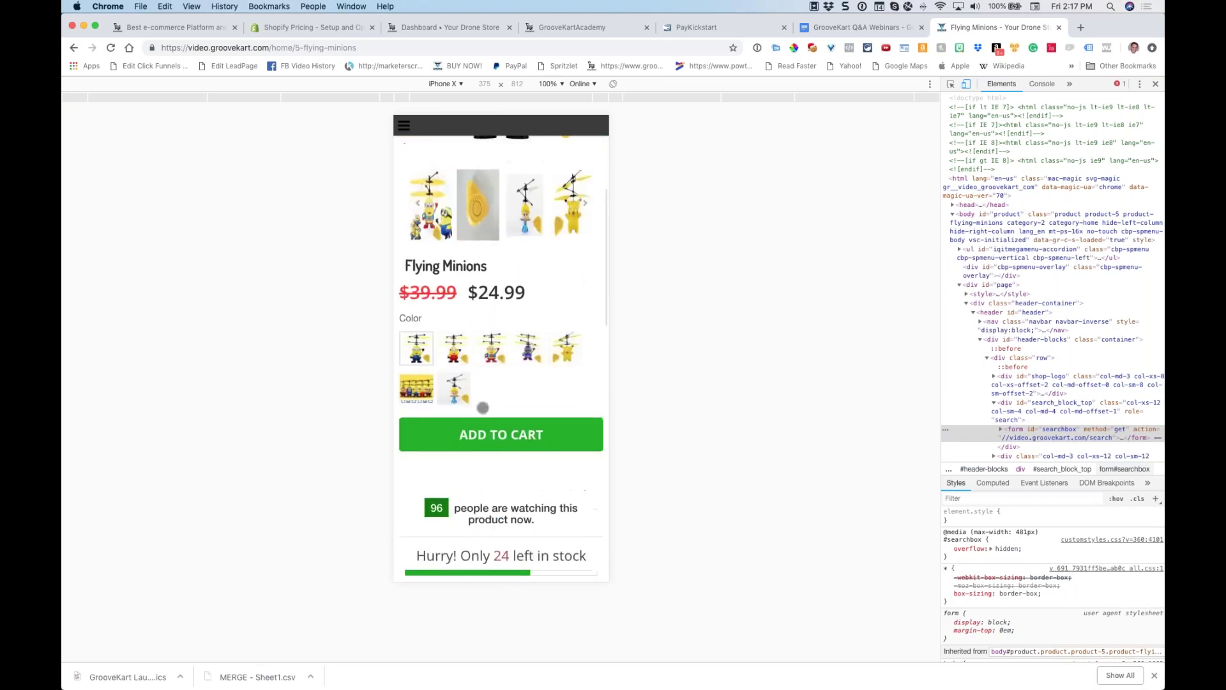
scroll(479, 480, down, 2)
scroll(522, 387, up, 4)
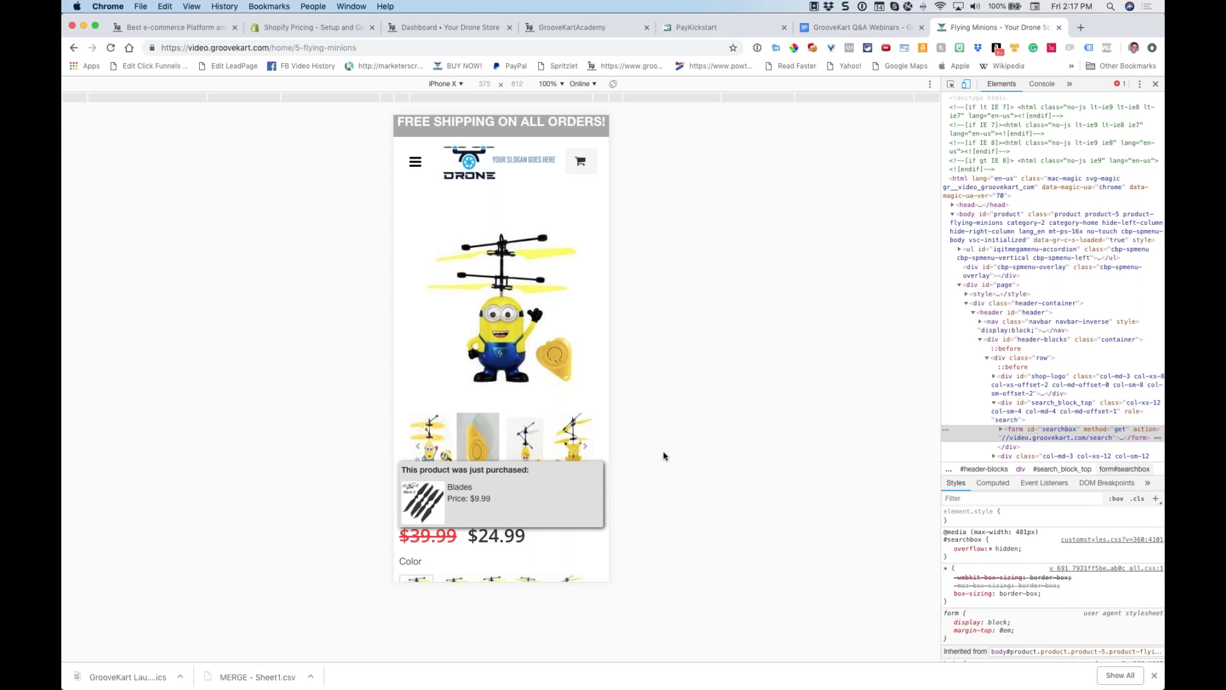
click(1155, 83)
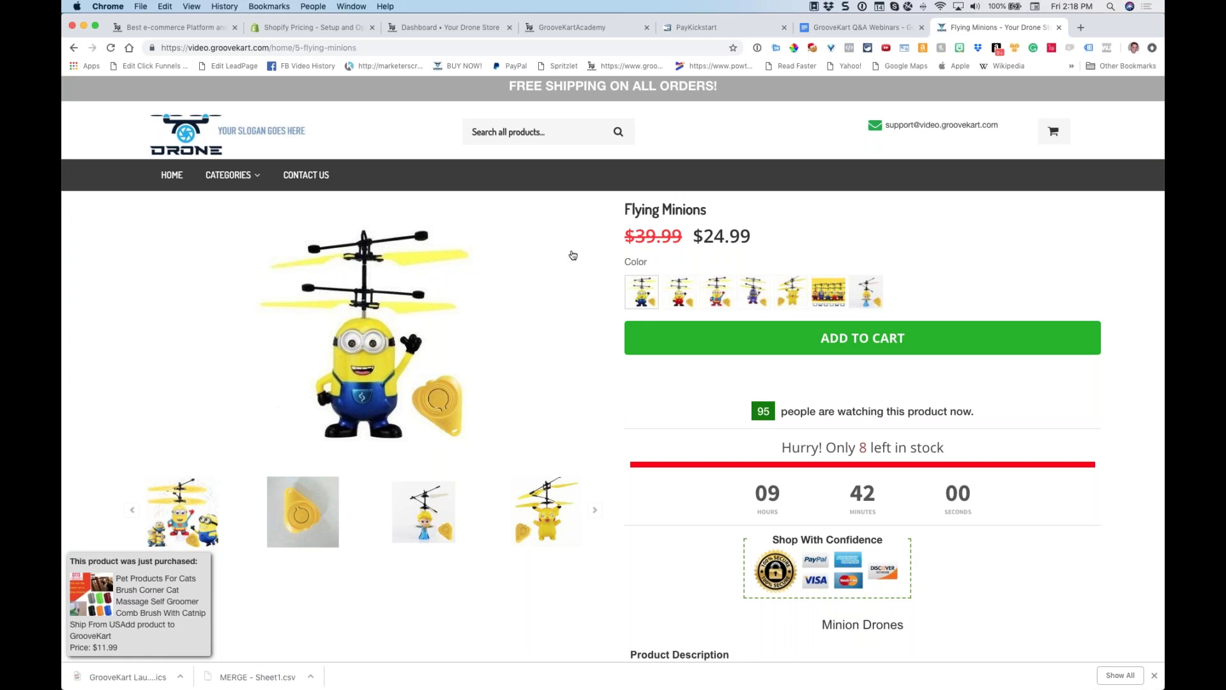
Scroll the desktop Flying Minions product page down and back up
scroll(573, 255, down, 3)
scroll(573, 255, up, 3)
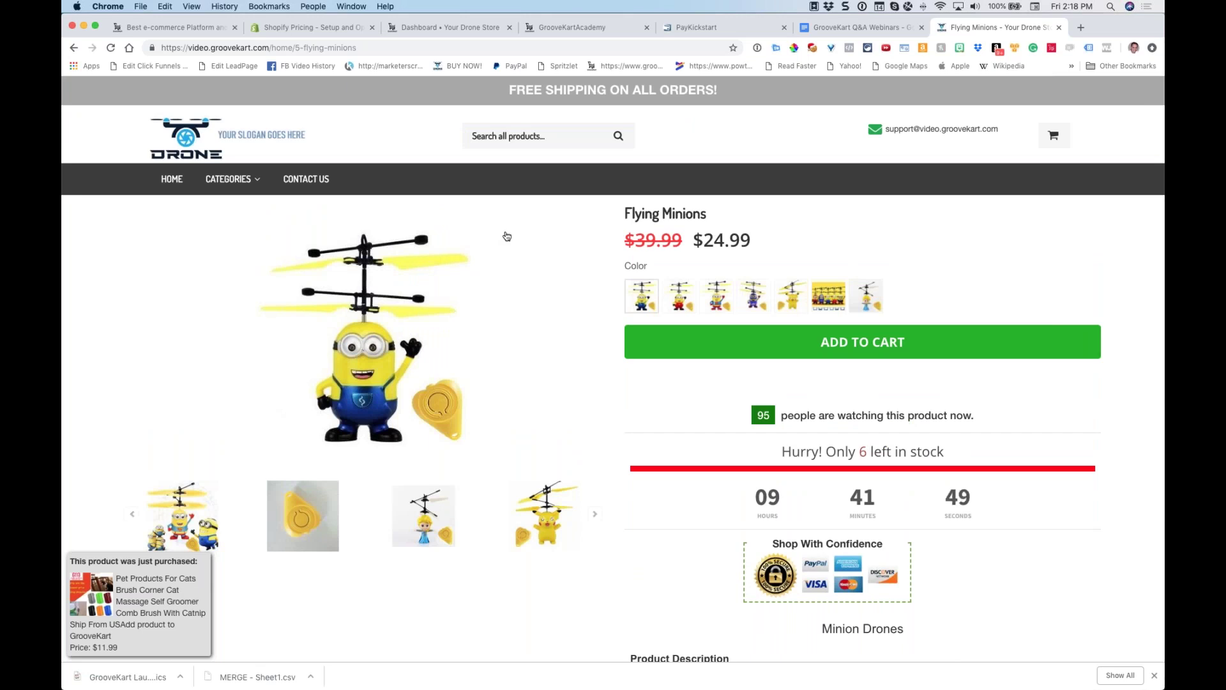
Switch to the GrooveKart homepage tab, then start a new blank tab
click(153, 28)
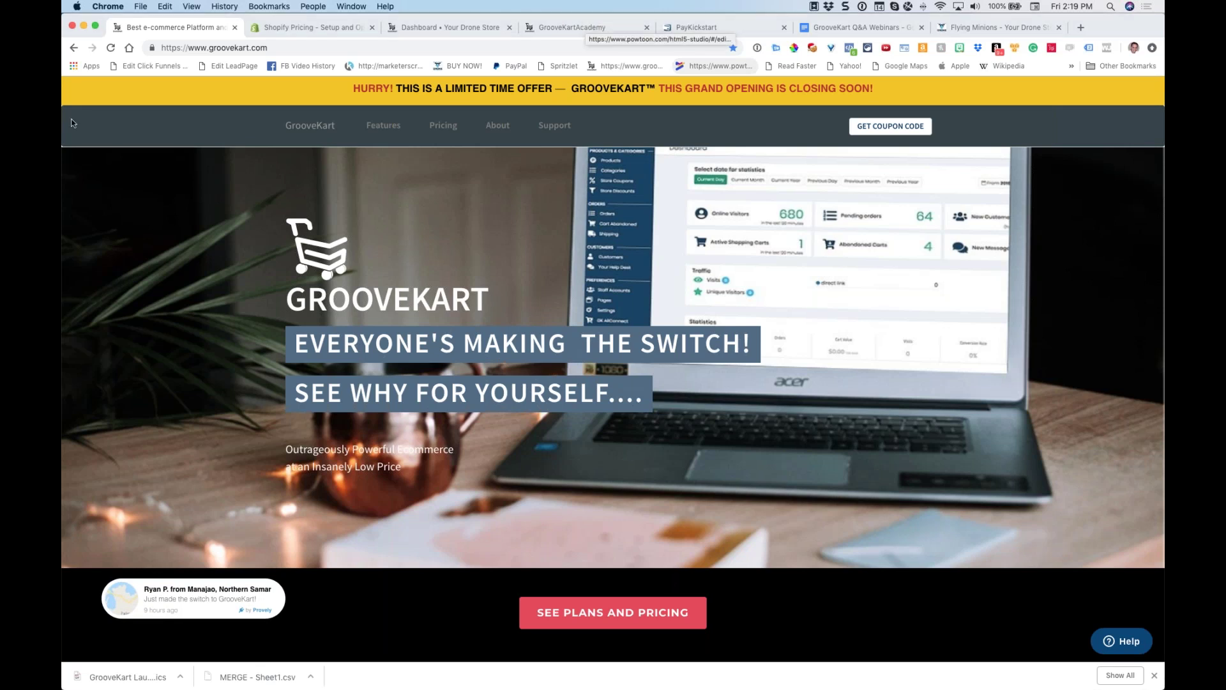
click(1081, 28)
Load smile.amazon.com from 'sm' and dismiss the AmazonSmile charity popup
text(sm)
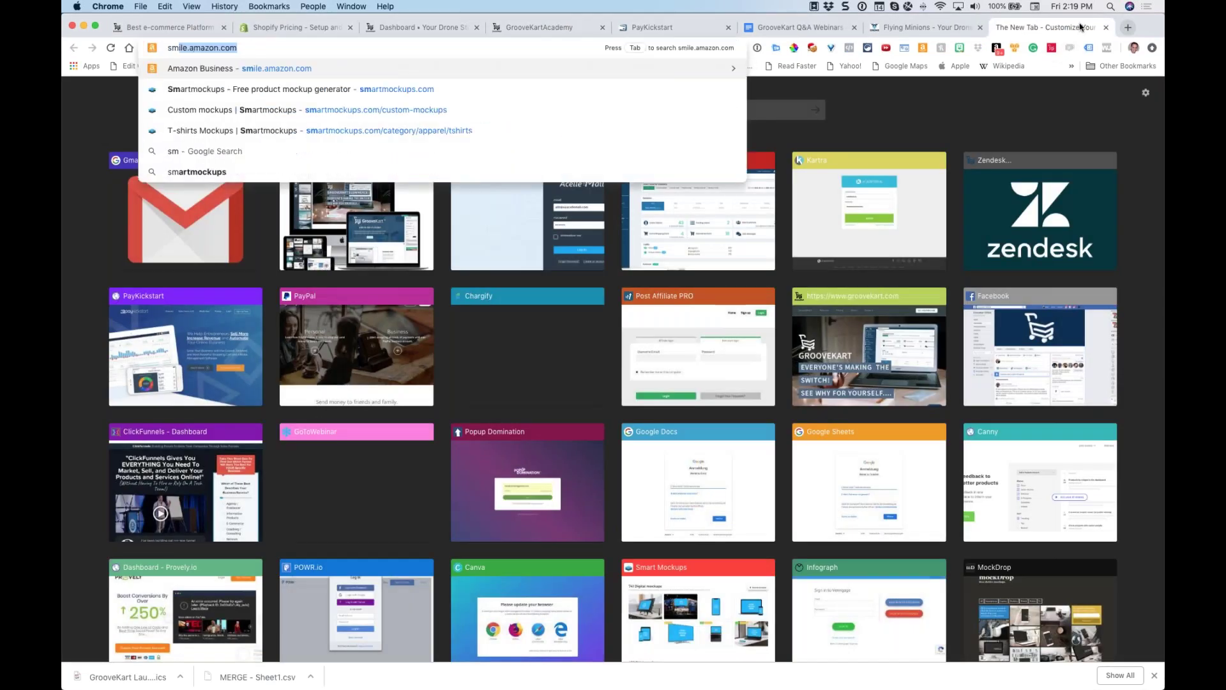
key(Return)
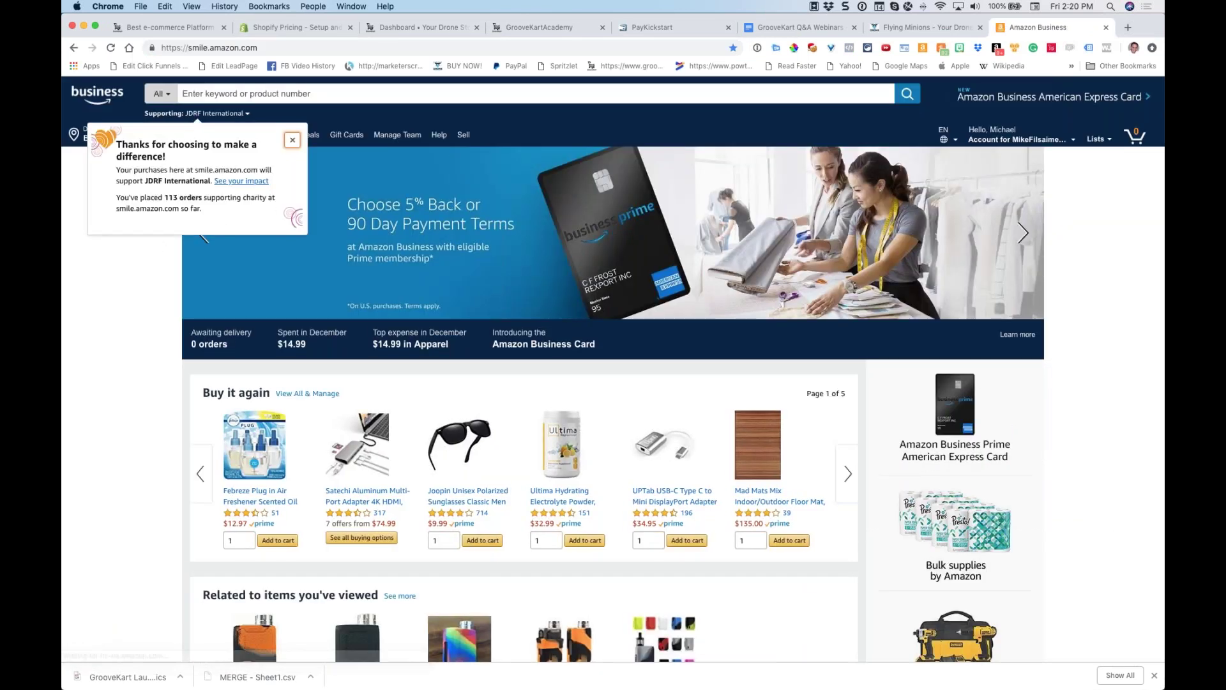
click(292, 140)
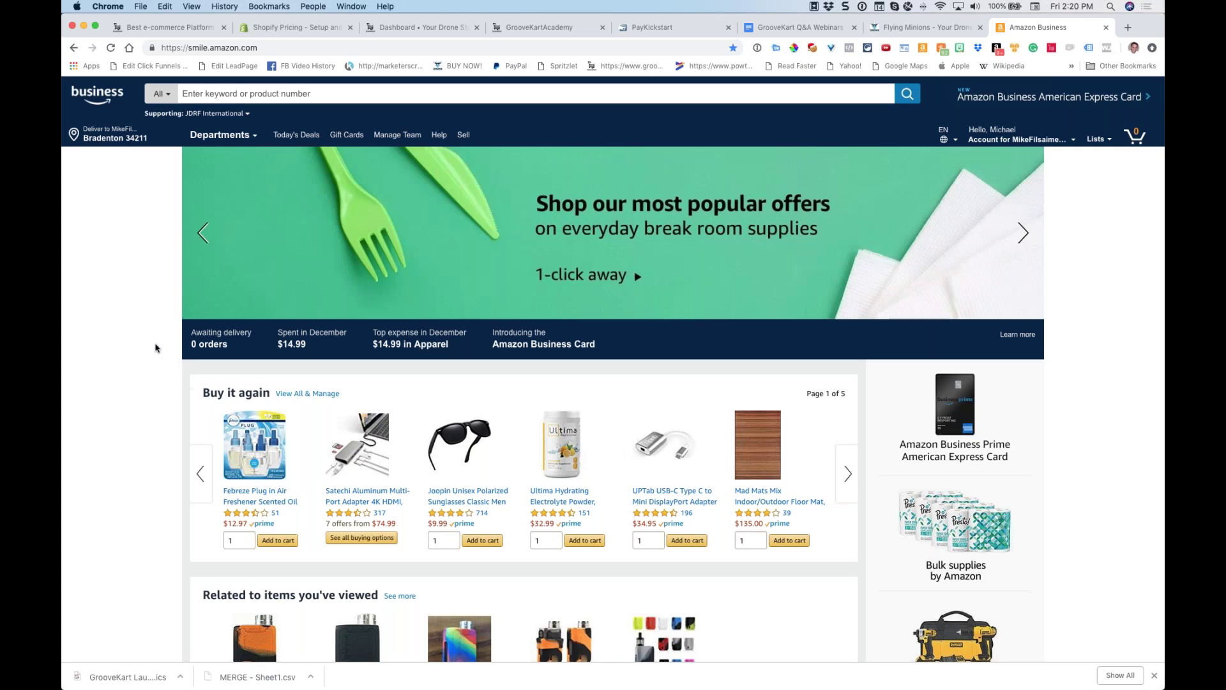
click(299, 95)
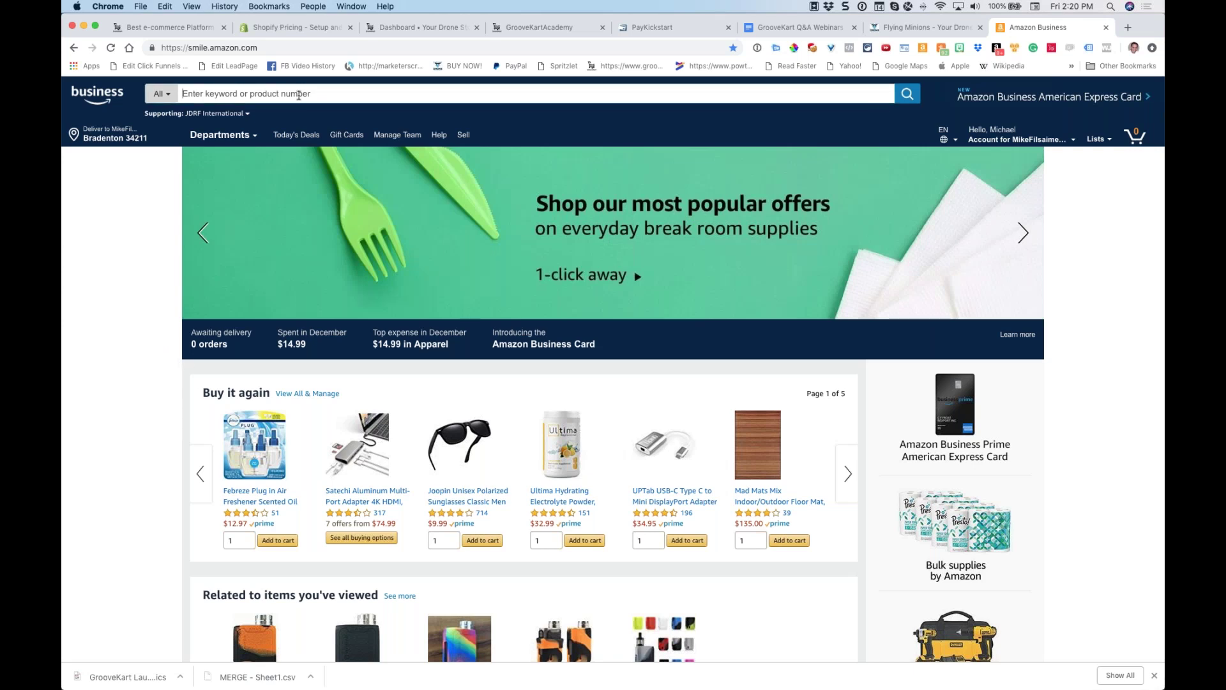
Search Amazon for 'instant pot'
text(insta)
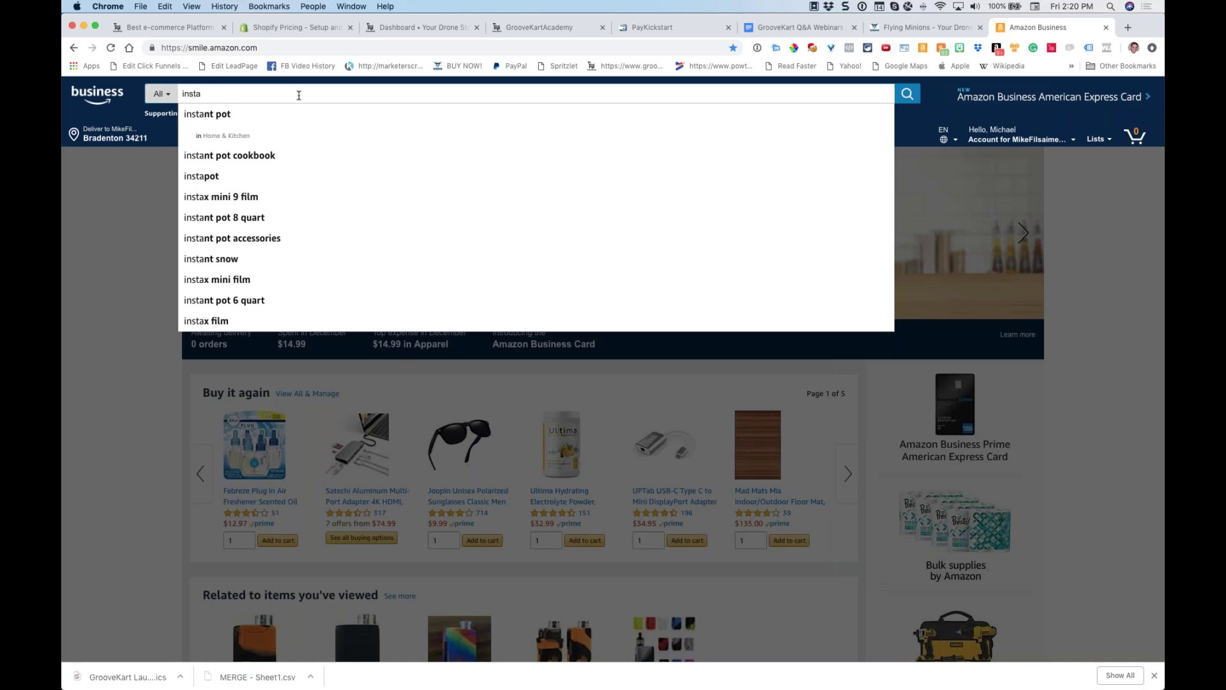
key(Down)
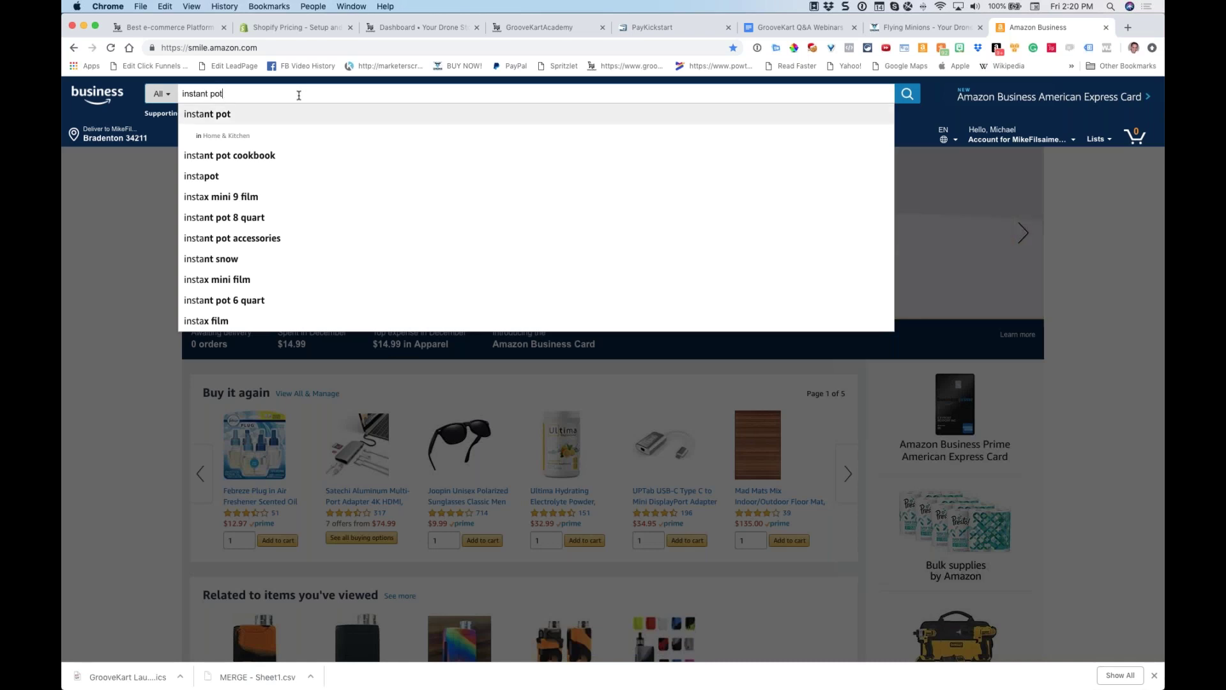
key(Return)
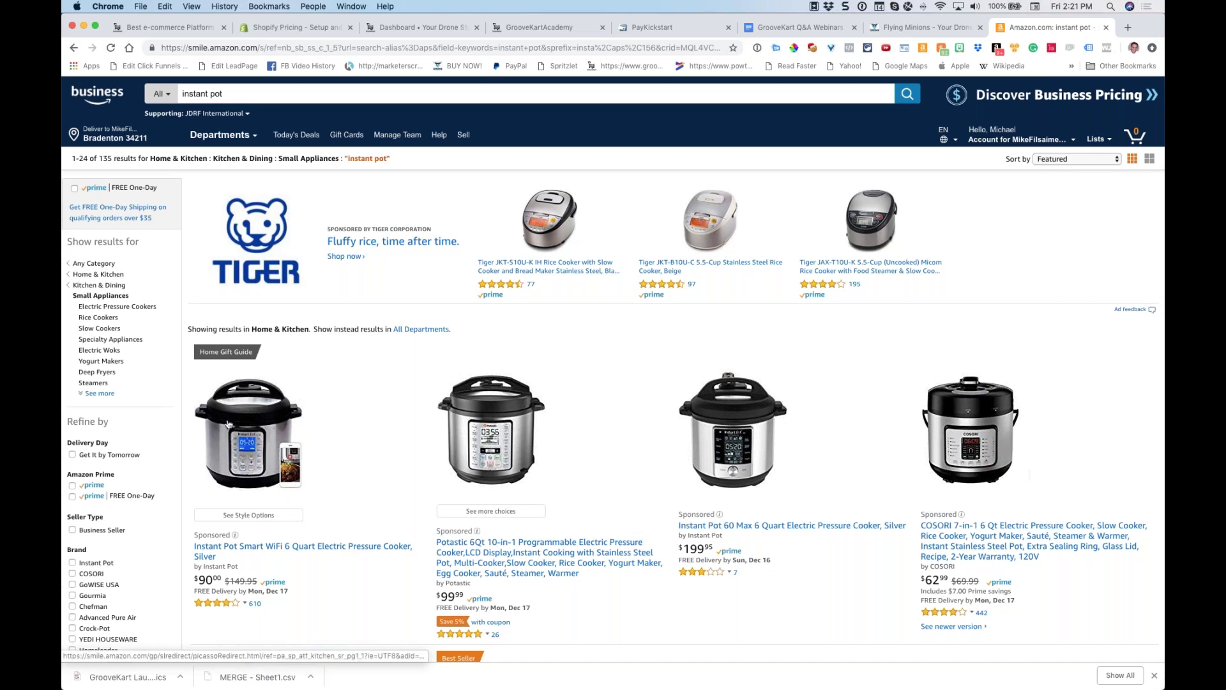
Scroll the results and highlight the Instant Pot brand under the DUO60
scroll(327, 354, down, 2)
scroll(332, 351, down, 3)
scroll(373, 344, down, 3)
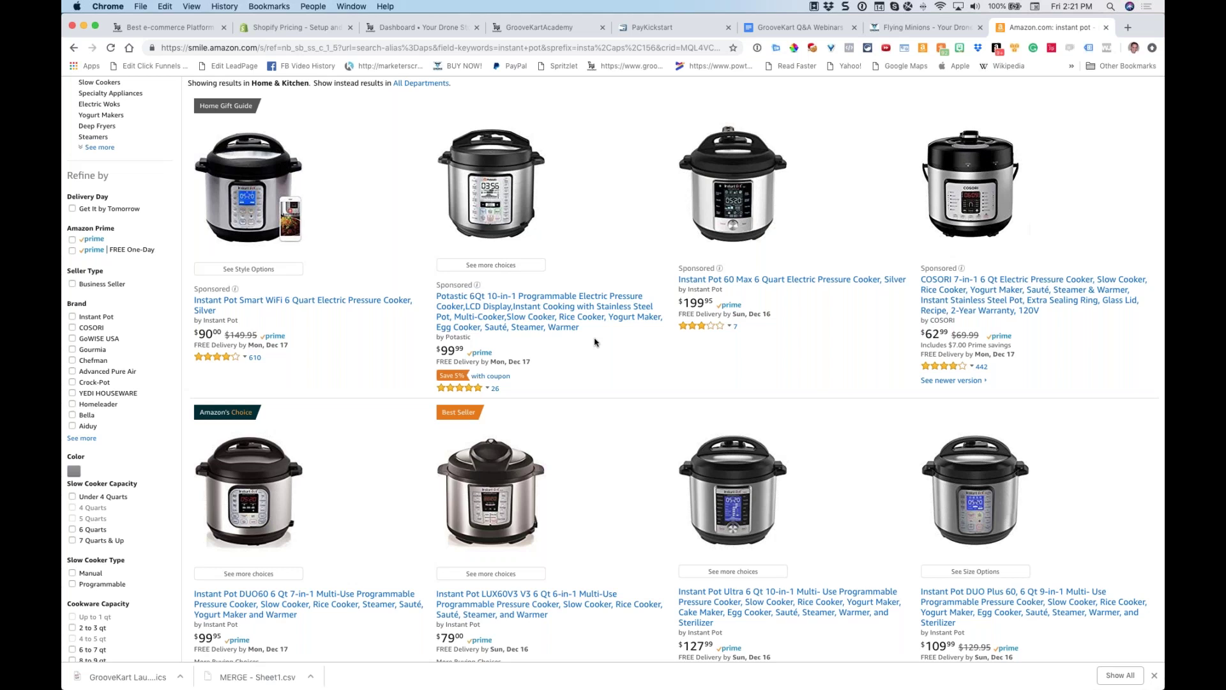
scroll(594, 342, down, 5)
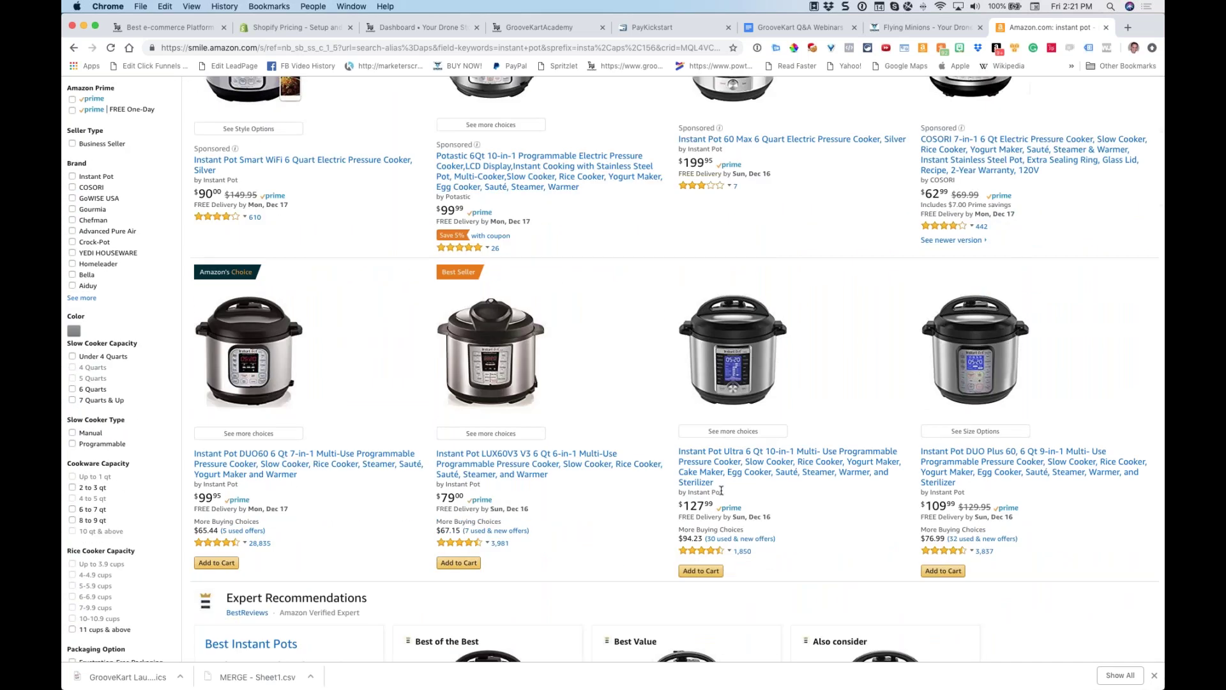
drag(721, 491, 460, 478)
click(459, 481)
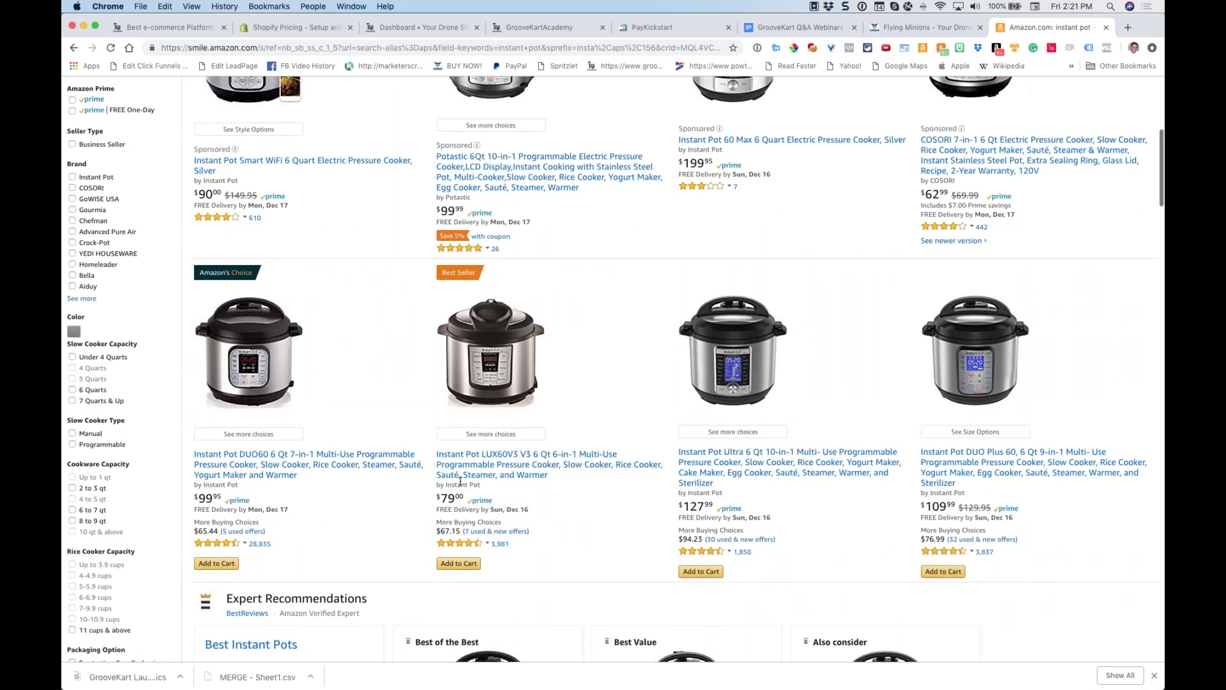
drag(238, 485, 202, 484)
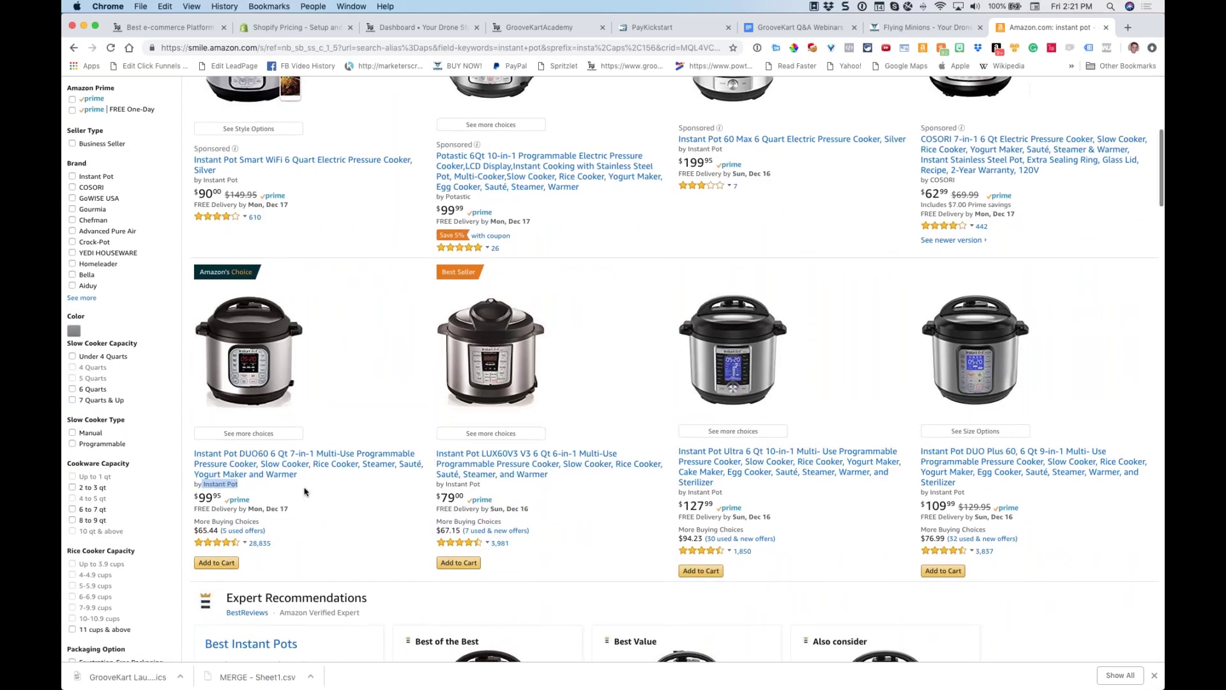
Browse the pressure cooker listings and view the DUO Plus 60 rating breakdown
scroll(683, 391, up, 1)
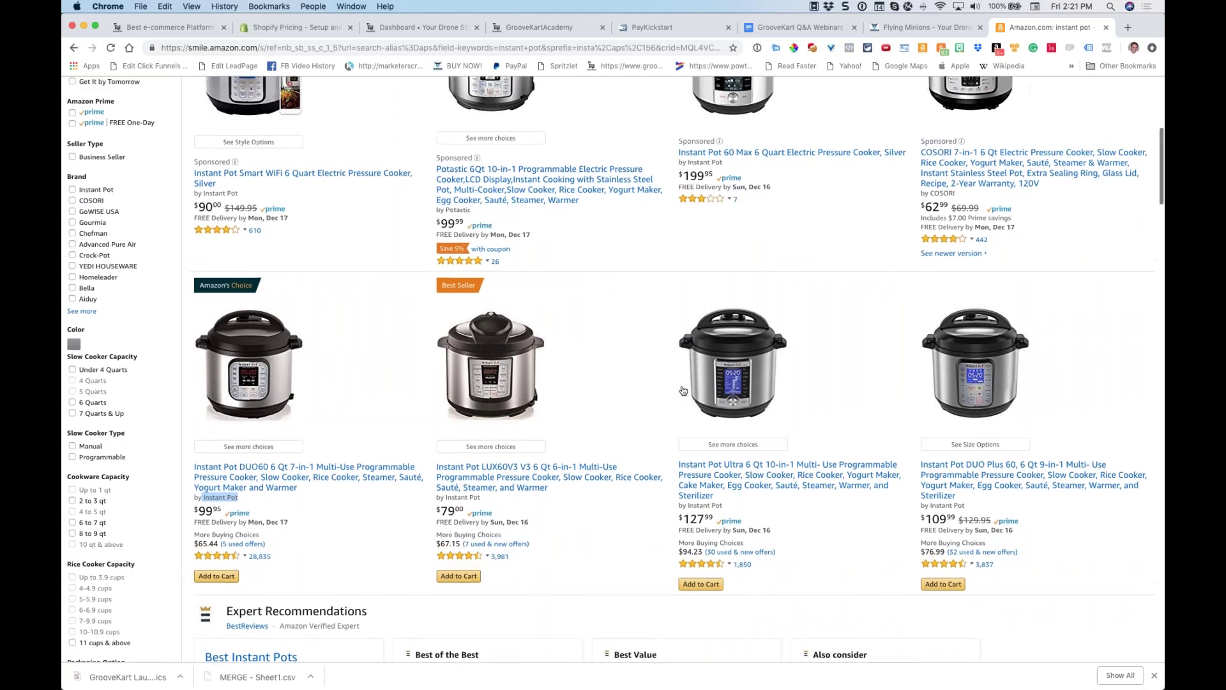
scroll(683, 391, up, 5)
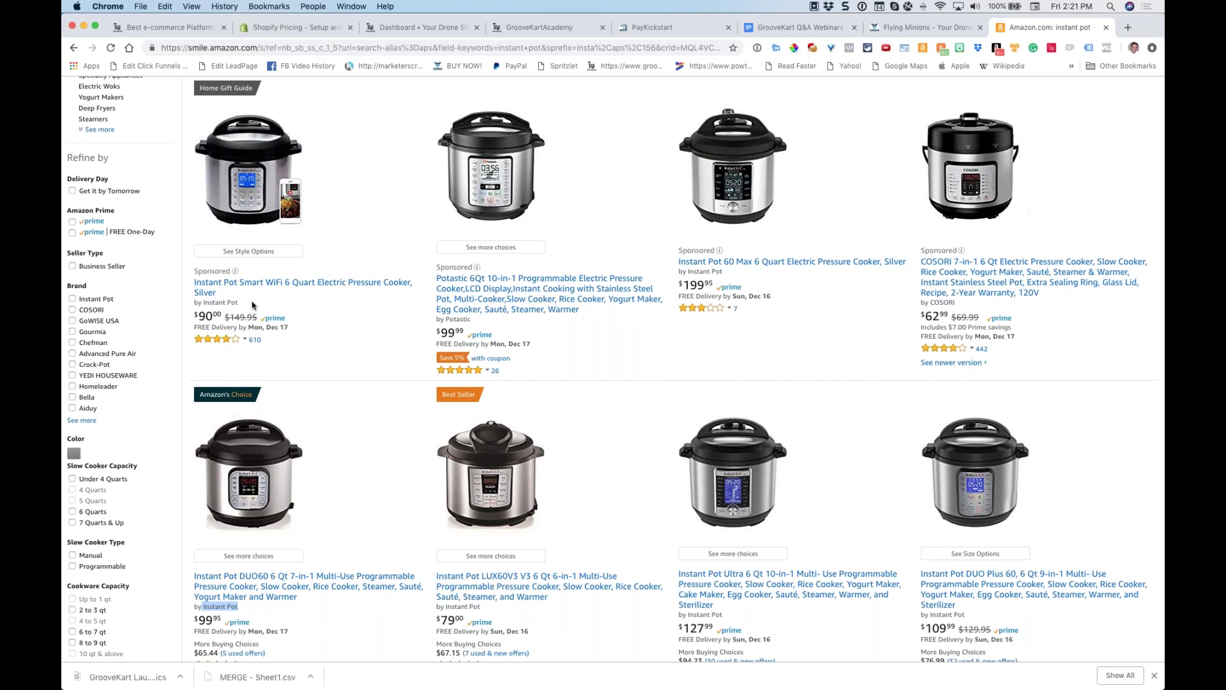
scroll(307, 303, down, 5)
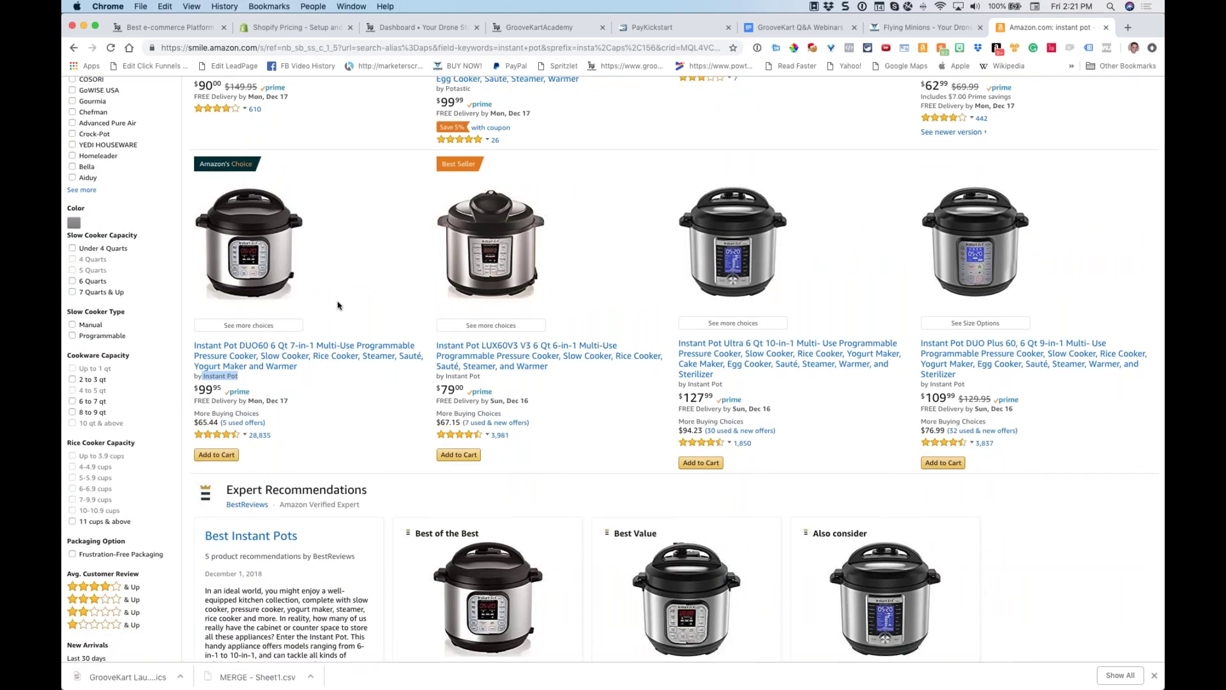
scroll(345, 300, up, 6)
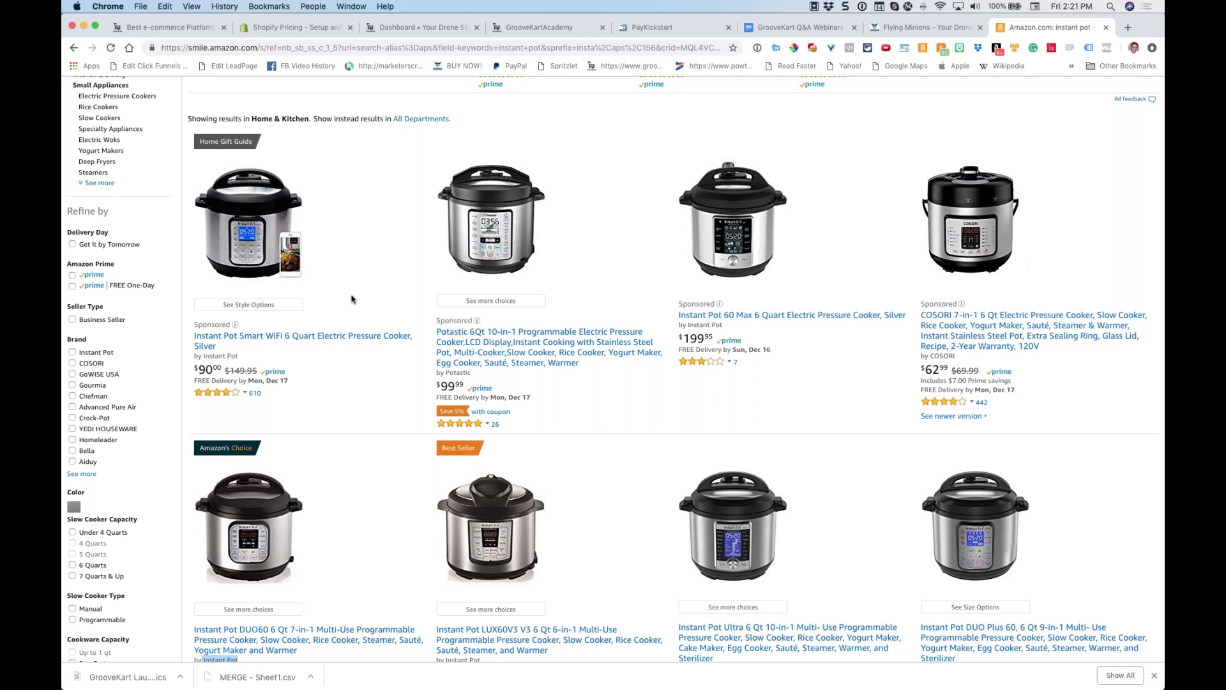
scroll(356, 289, up, 1)
scroll(356, 289, down, 5)
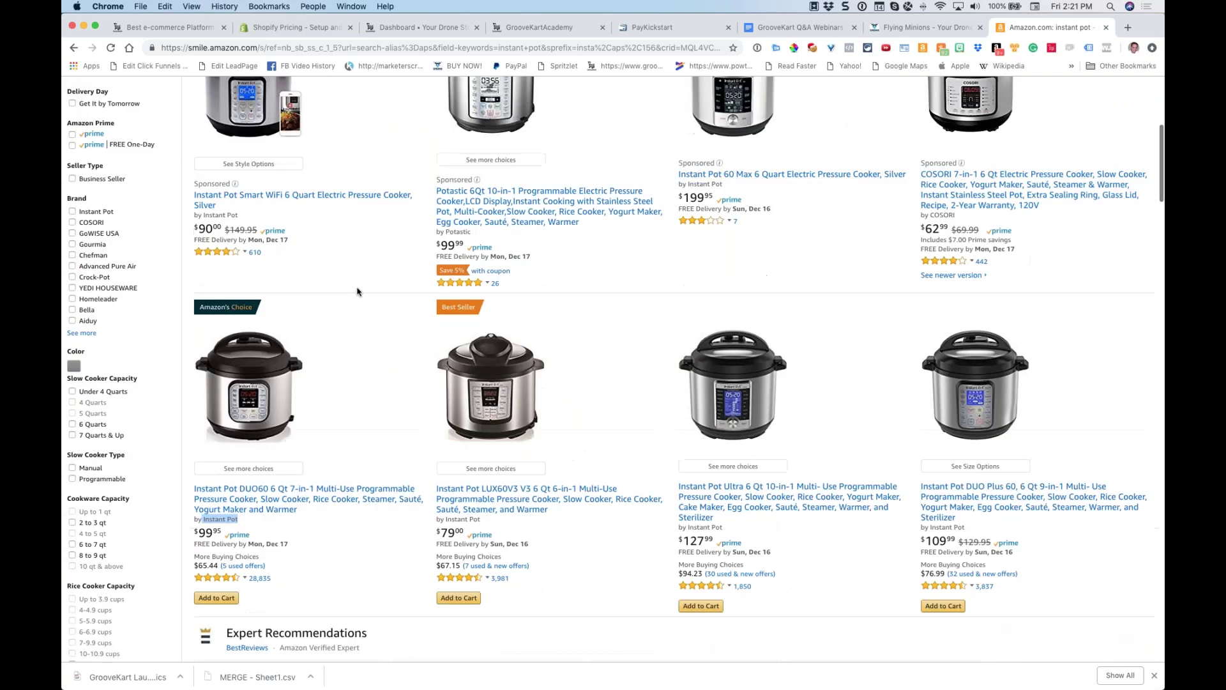
scroll(811, 440, down, 2)
click(945, 376)
scroll(474, 427, down, 3)
scroll(496, 430, up, 4)
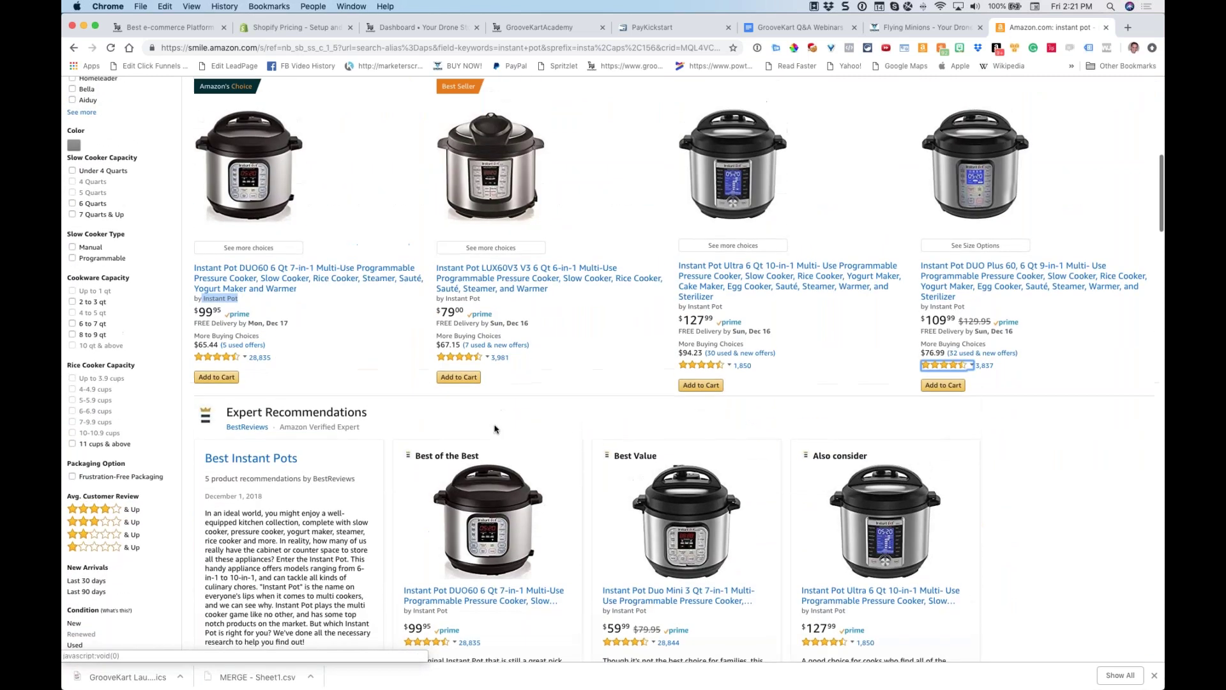
scroll(525, 421, up, 1)
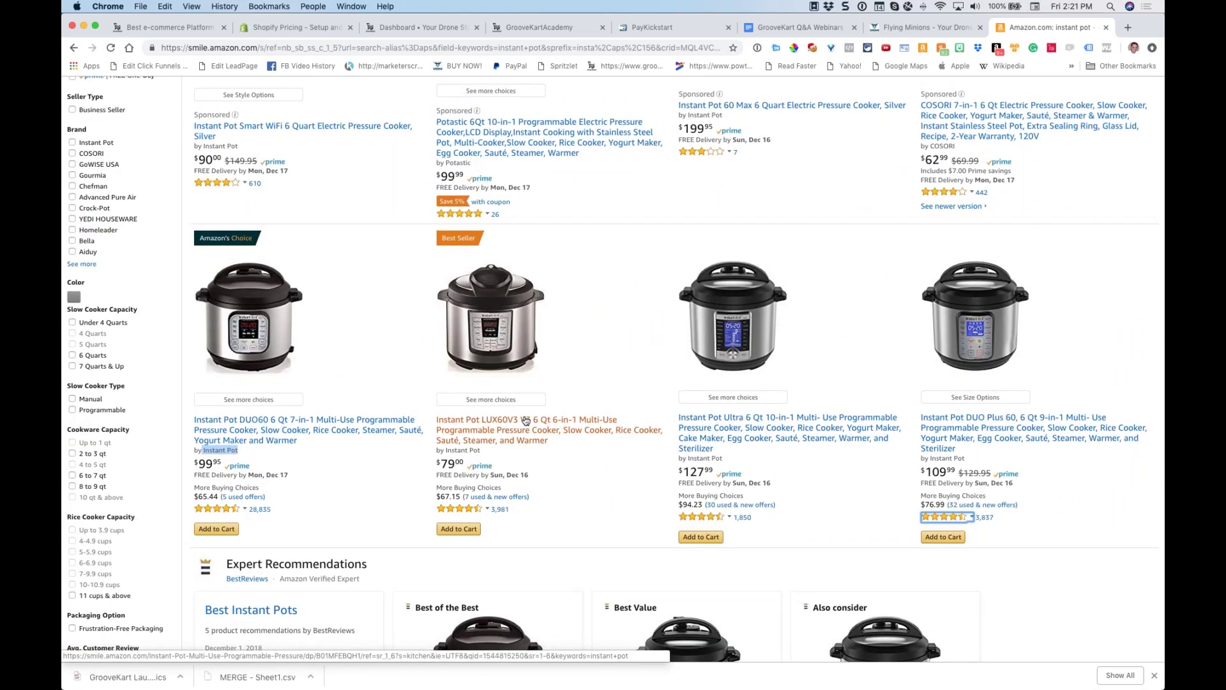
scroll(526, 420, down, 5)
scroll(525, 420, down, 6)
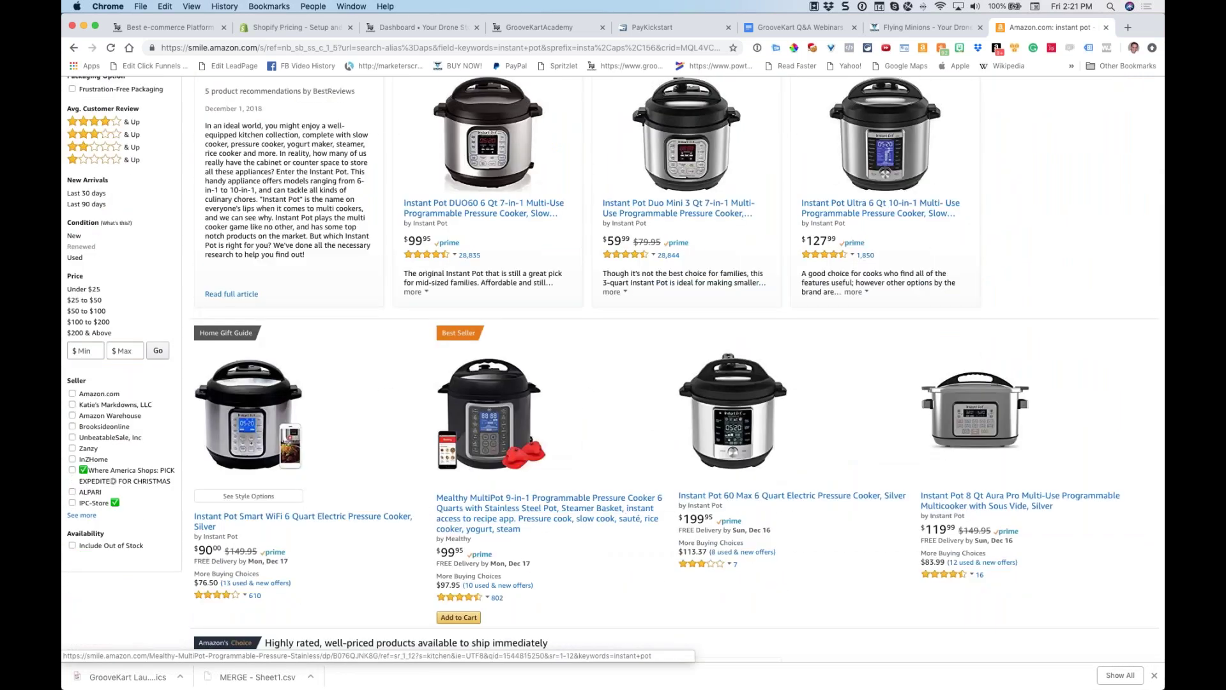
scroll(526, 420, up, 10)
scroll(549, 415, up, 7)
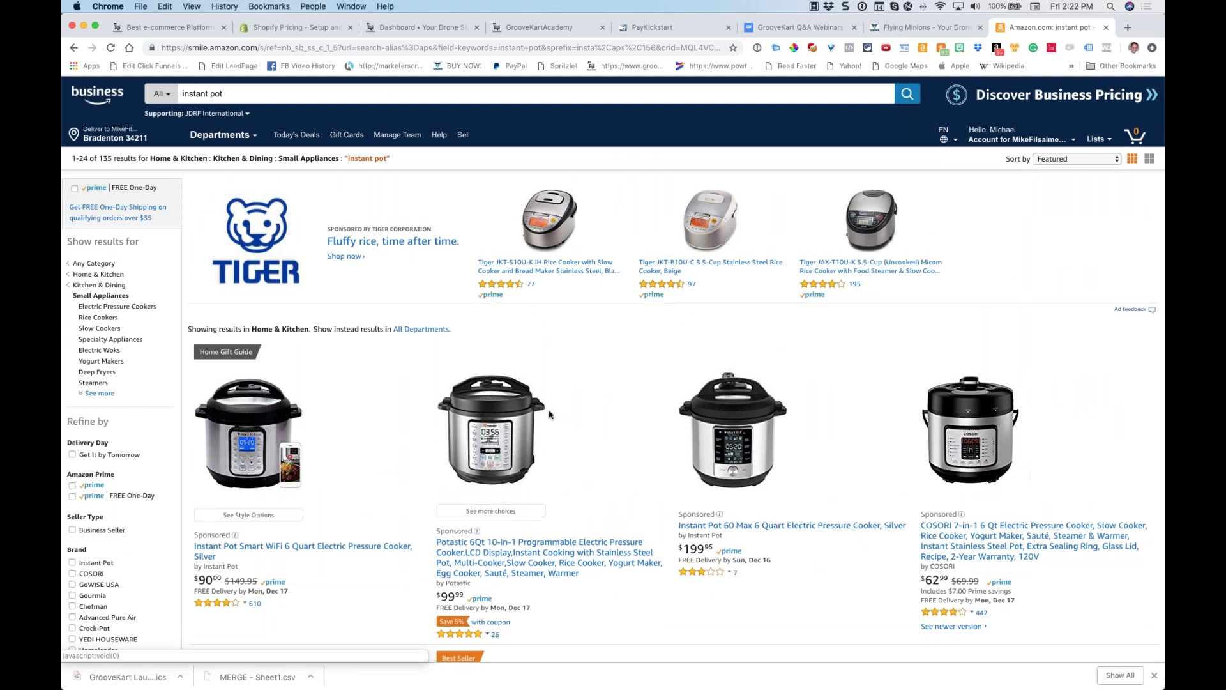
scroll(610, 342, down, 4)
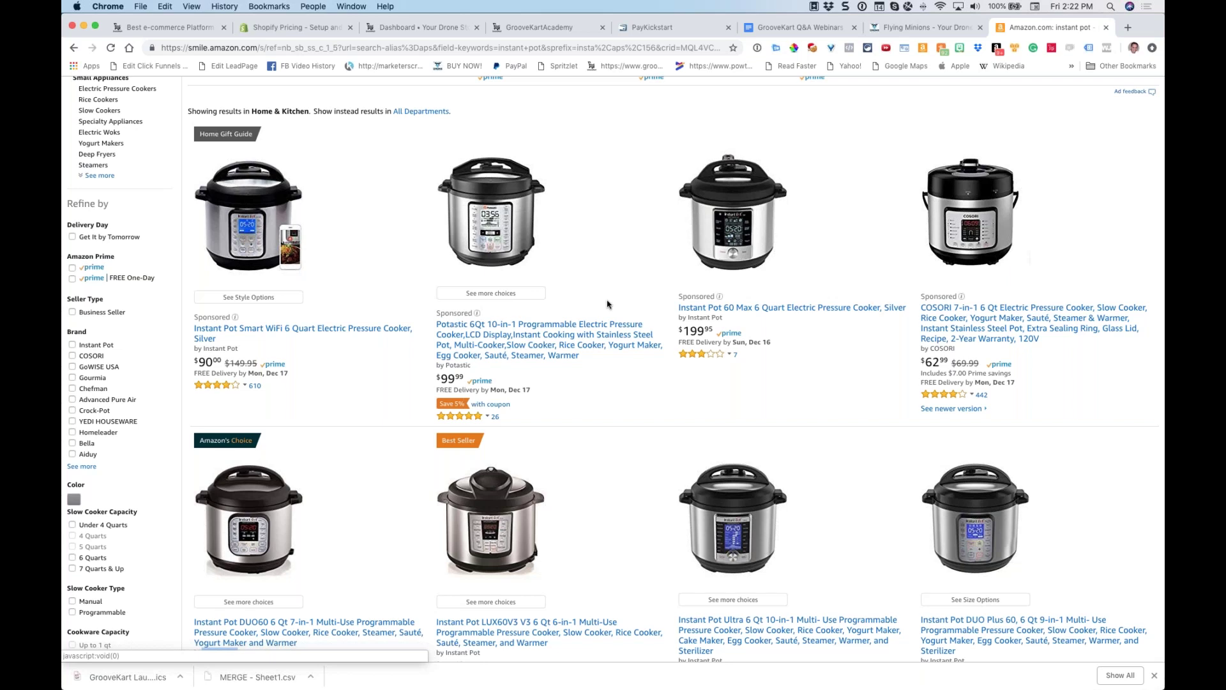
scroll(608, 304, down, 1)
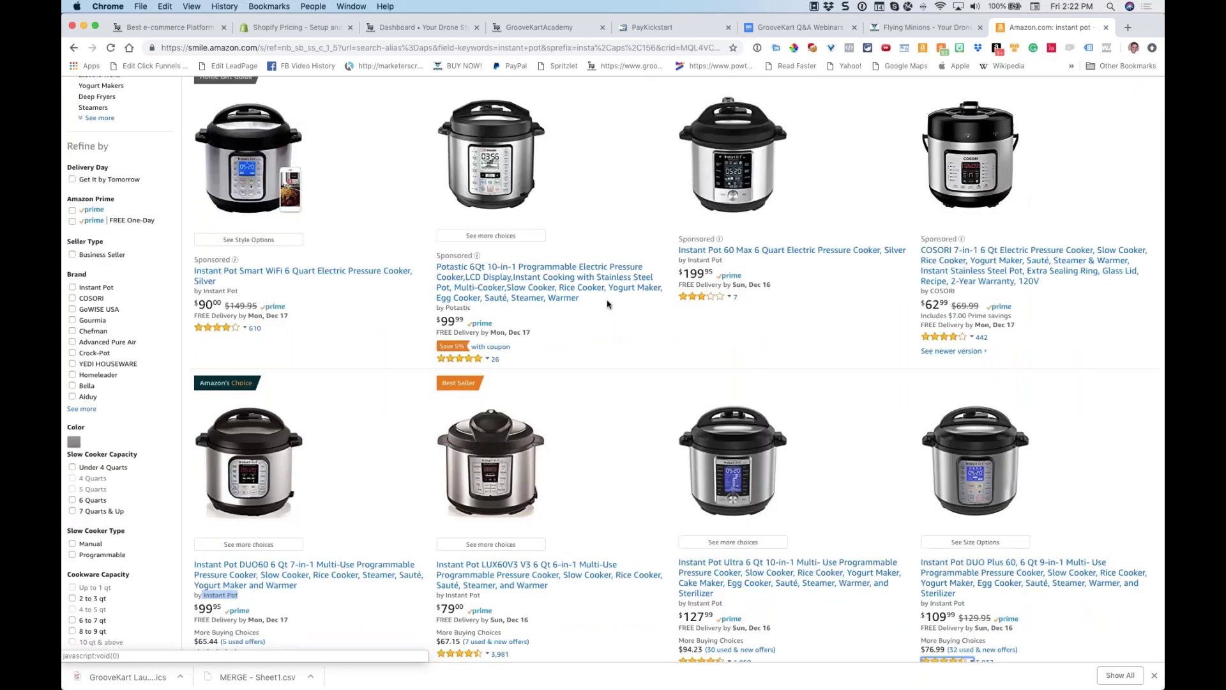
scroll(607, 304, down, 2)
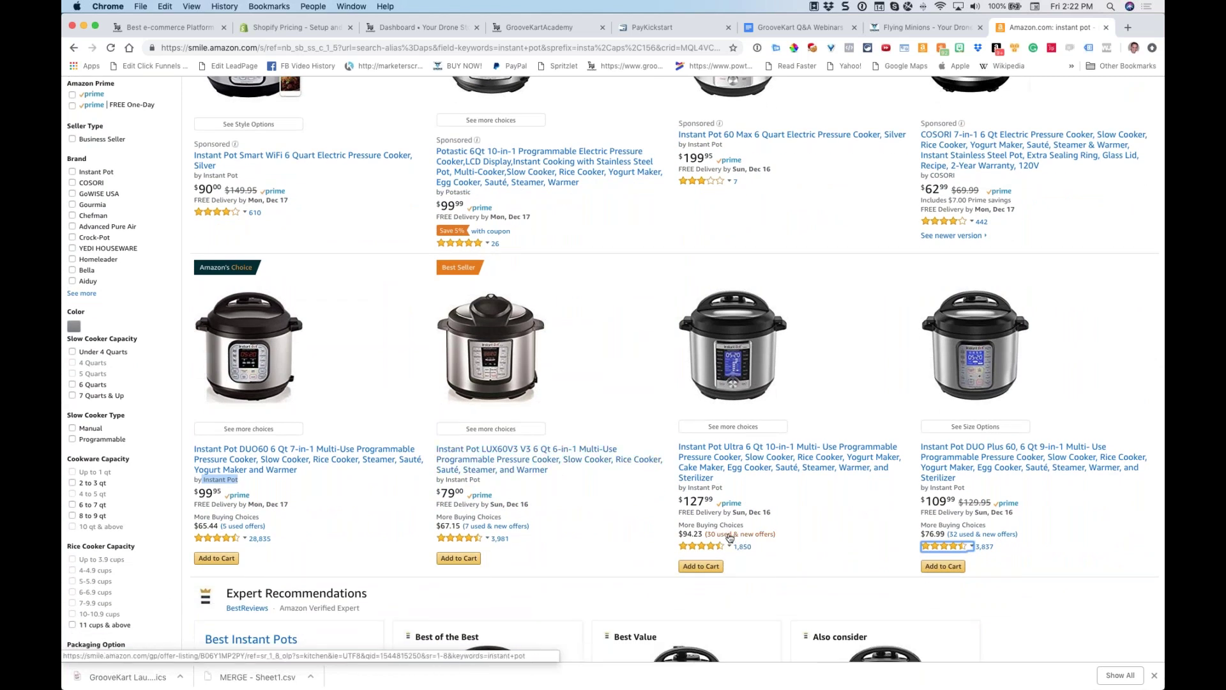
Open the 30 used & new offers for the Instant Pot Ultra 6 Qt and zoom in to compare prices
click(730, 538)
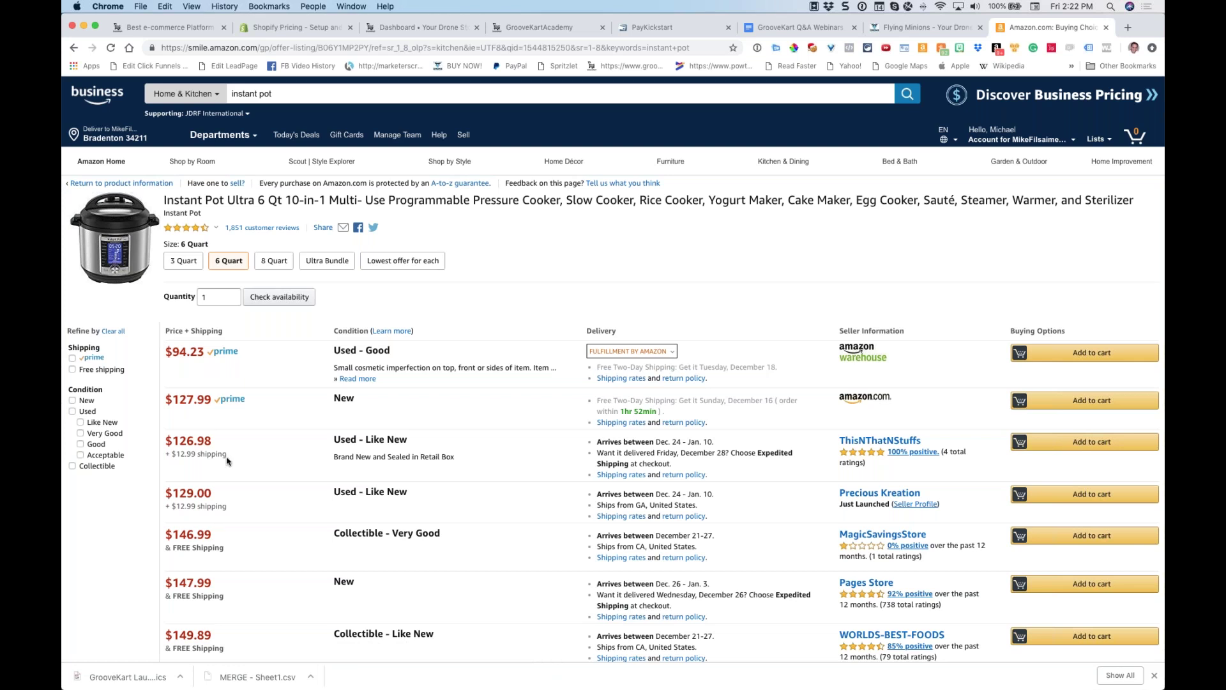
scroll(234, 441, down, 4)
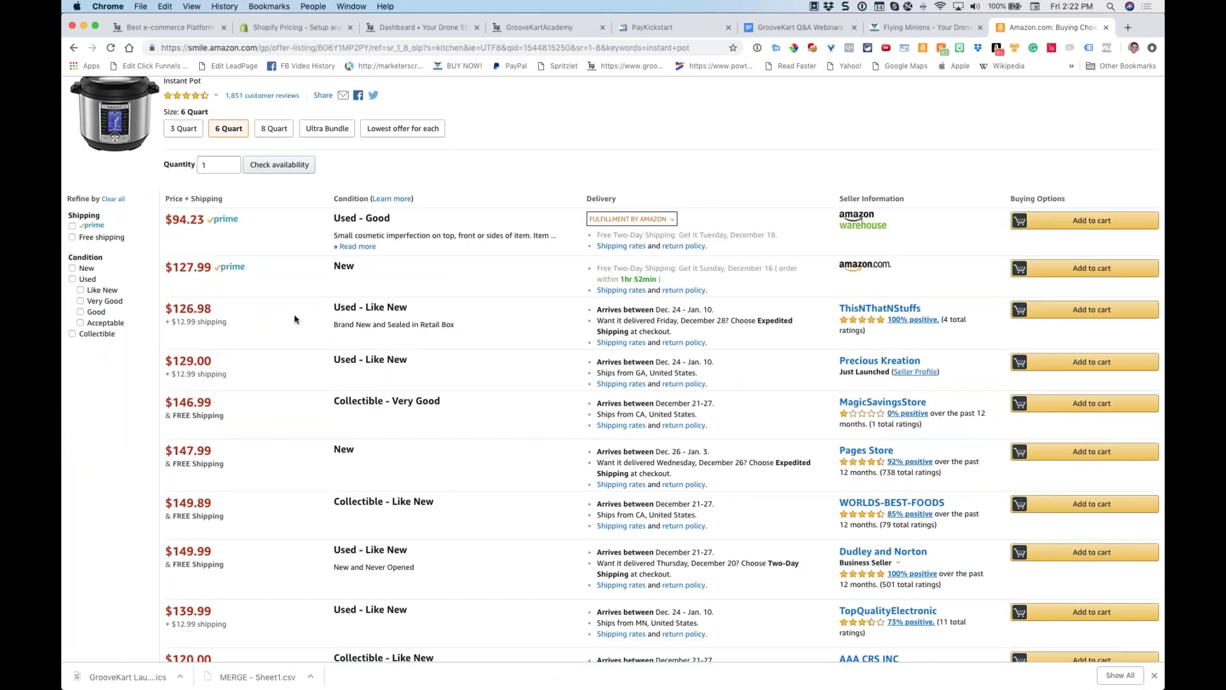
key(super+equal)
key(super+equal)
key(super+equal)
key(super+equal)
key(super+equal)
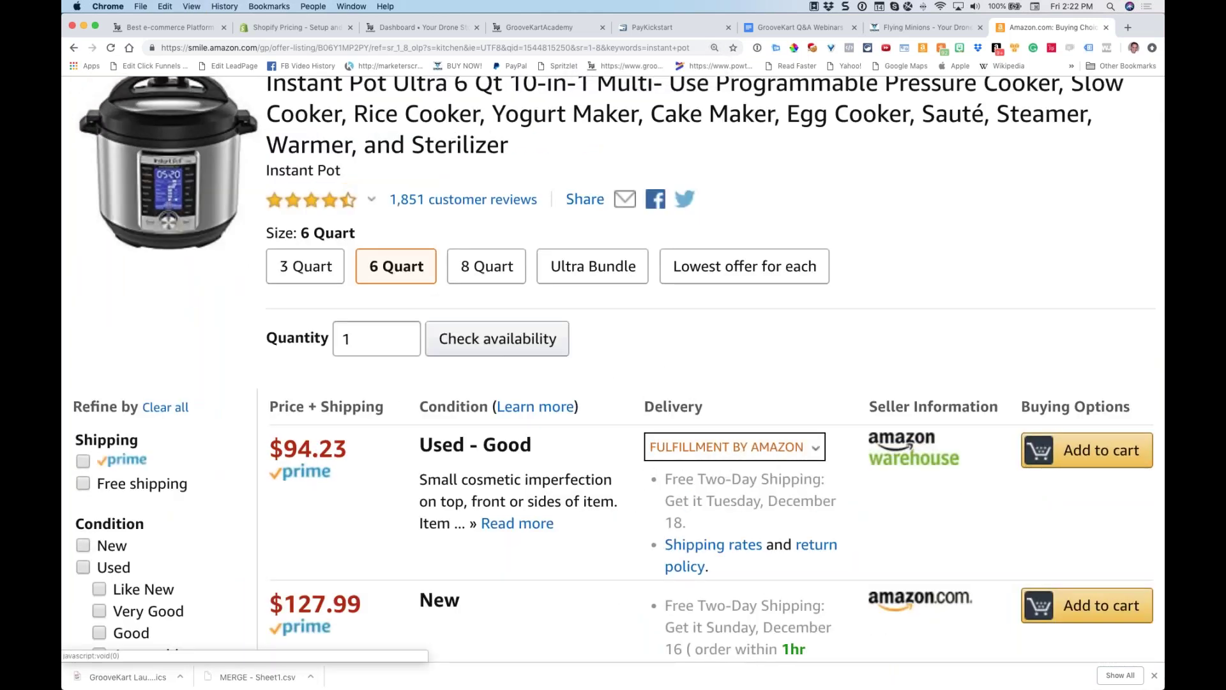
key(super+minus)
key(super+minus)
key(super+minus)
key(super+minus)
key(super+minus)
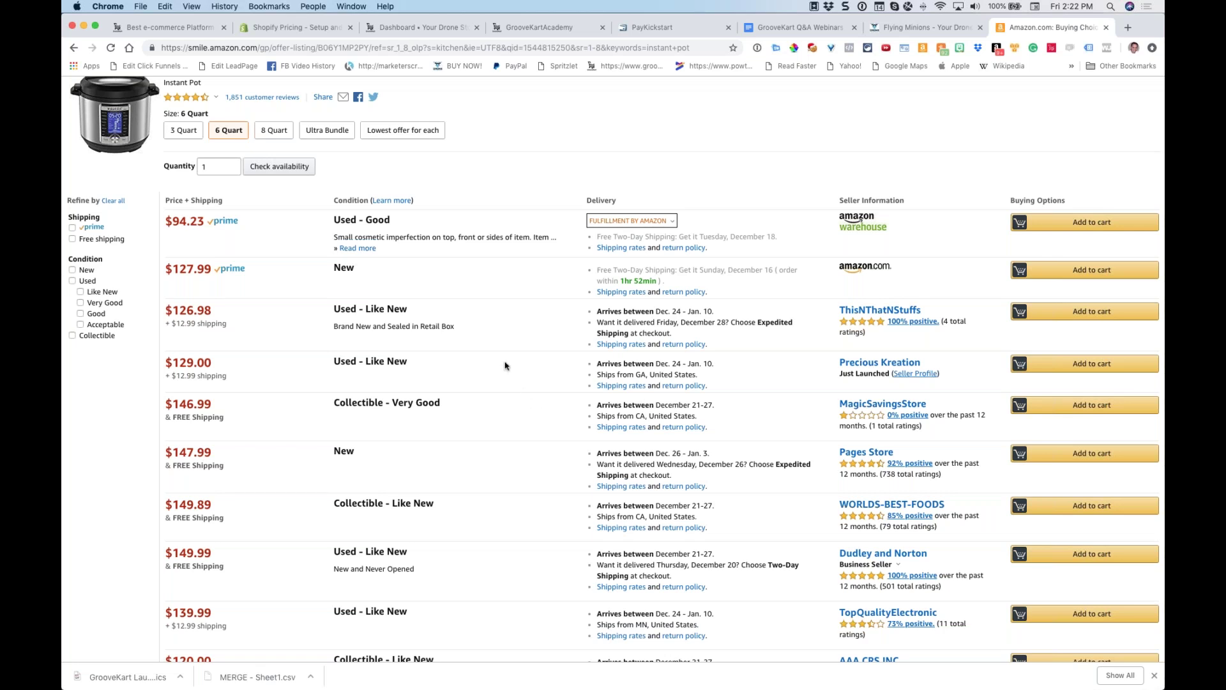
scroll(505, 365, down, 2)
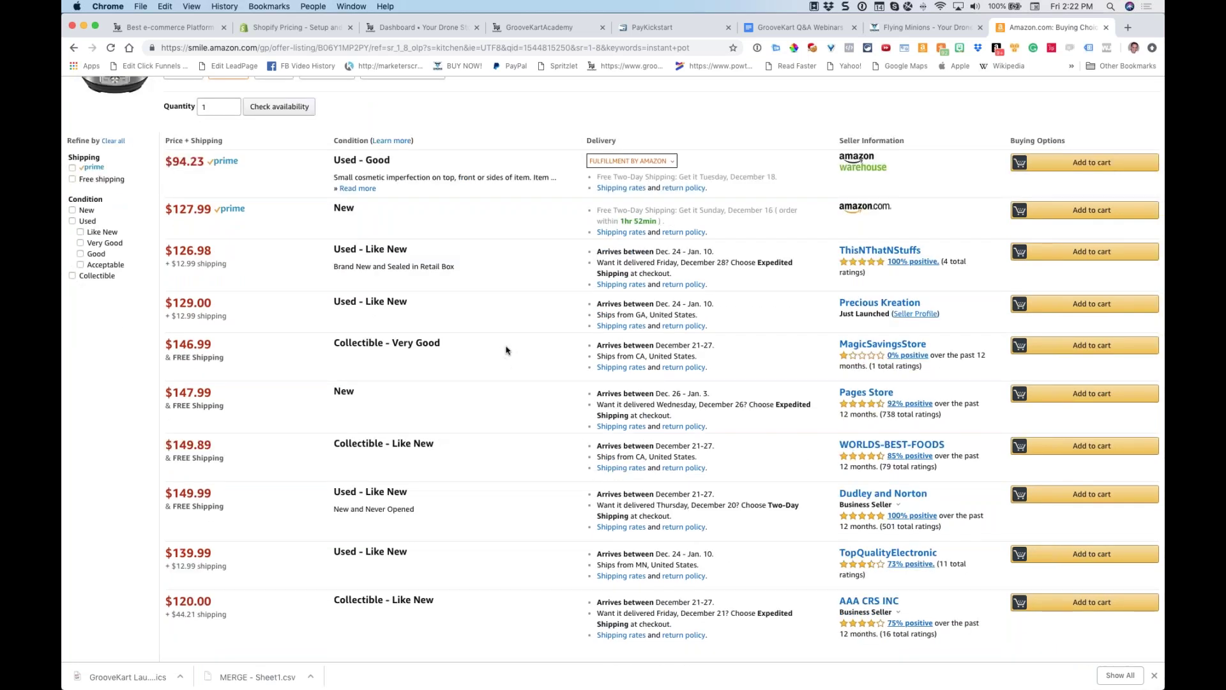
drag(162, 267, 173, 205)
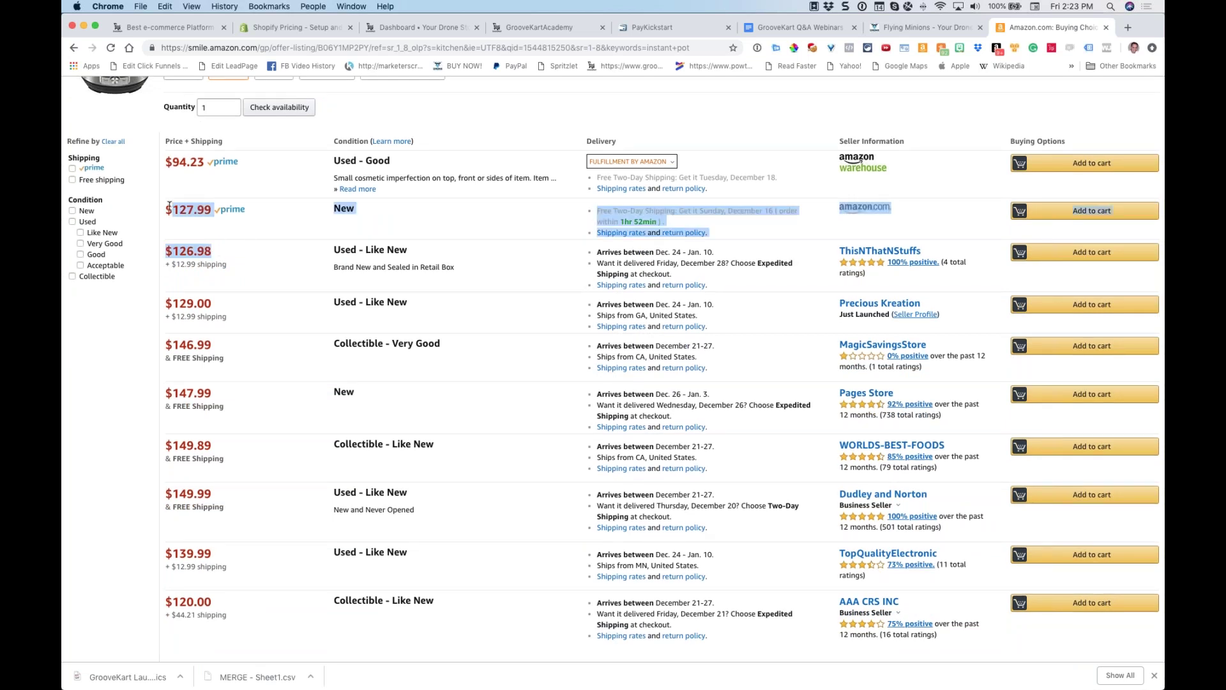
click(230, 234)
drag(215, 214, 166, 210)
click(208, 212)
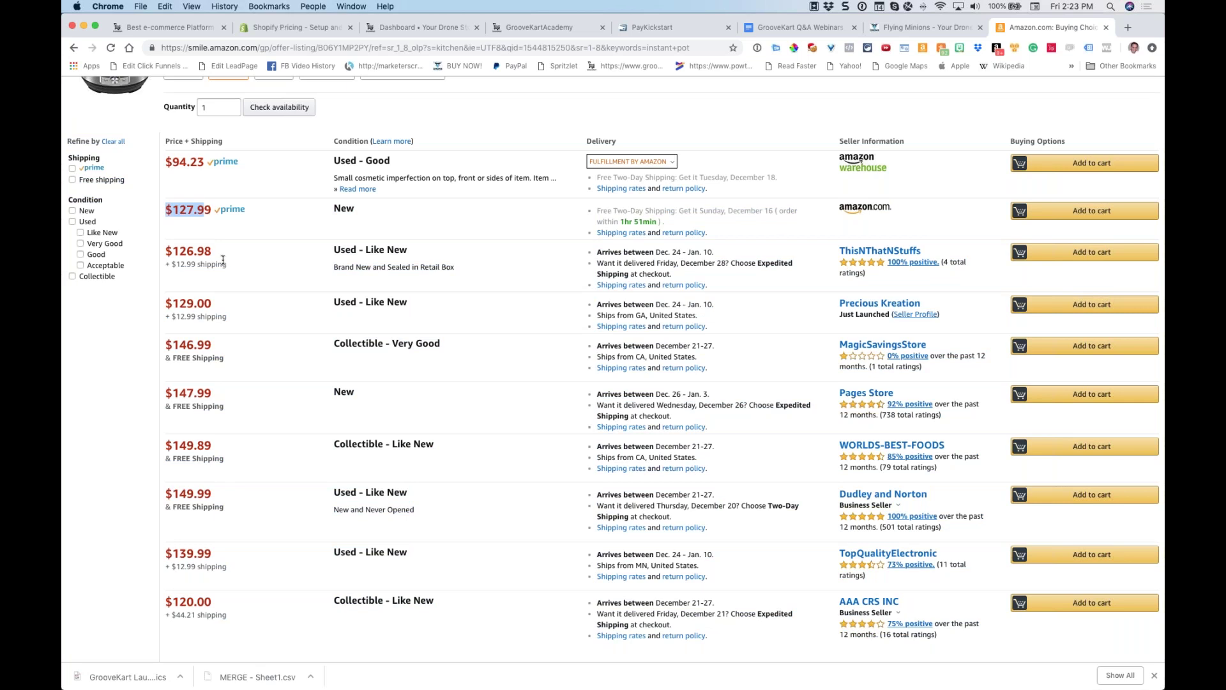
drag(214, 251, 166, 250)
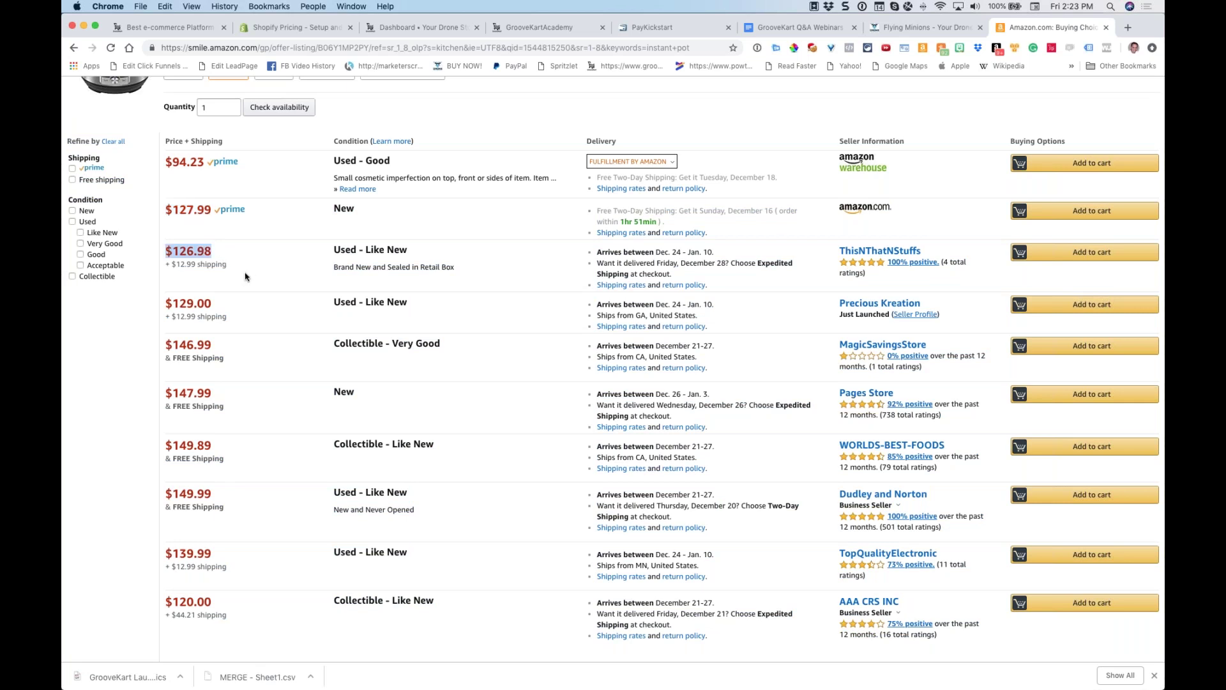
click(285, 276)
scroll(458, 304, up, 1)
scroll(458, 305, down, 1)
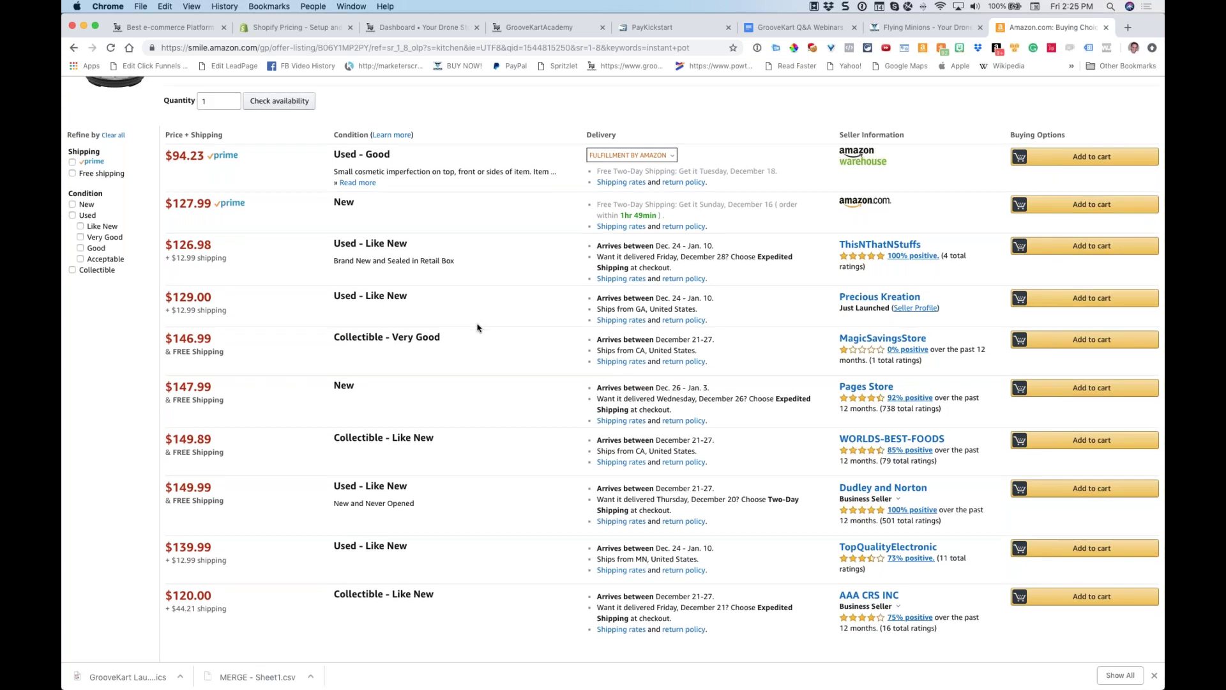
scroll(478, 328, down, 3)
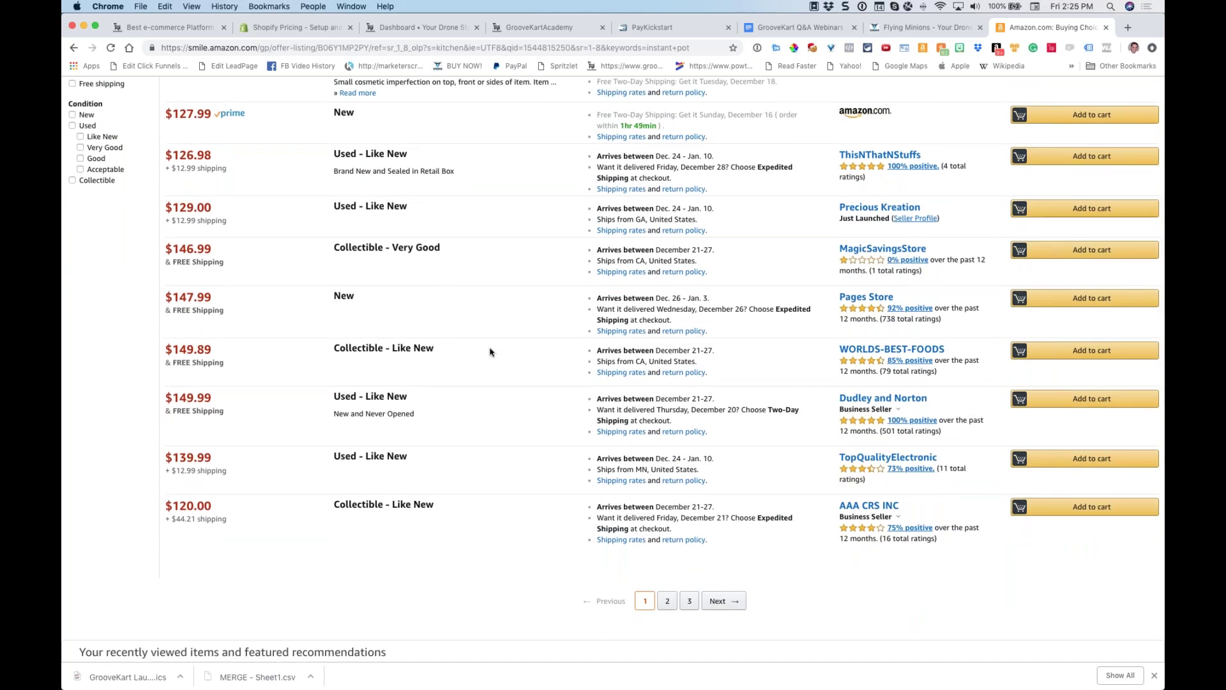
scroll(492, 353, up, 4)
scroll(494, 353, up, 2)
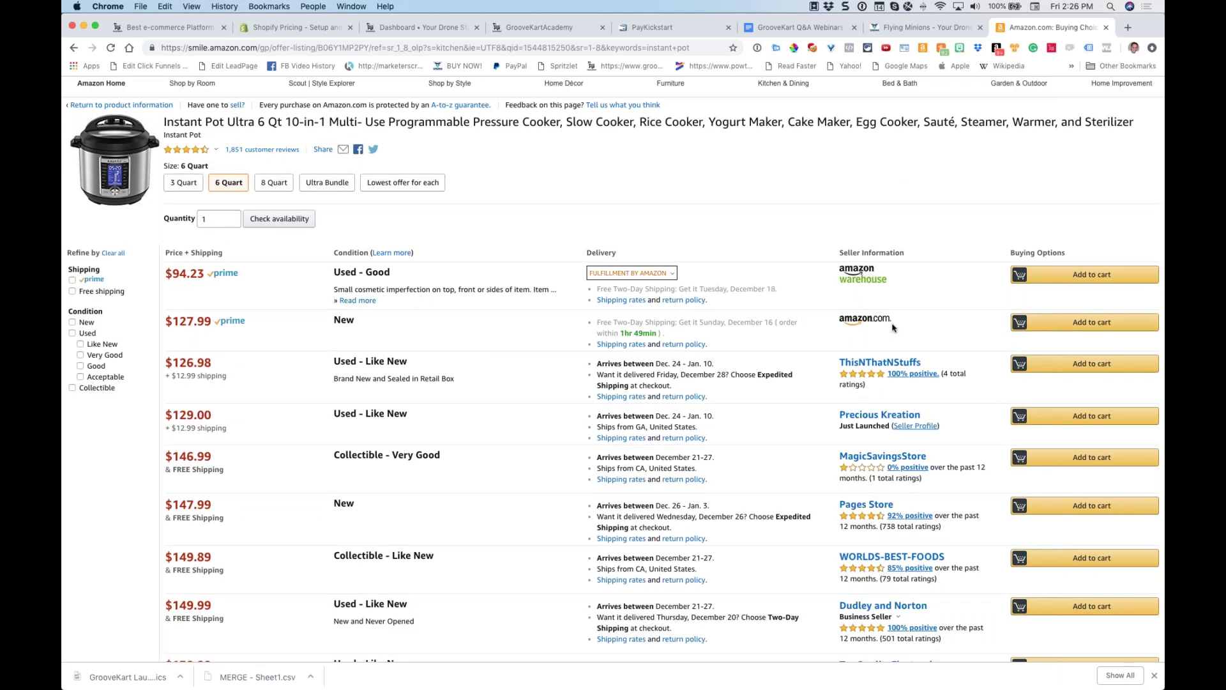
drag(924, 363, 828, 359)
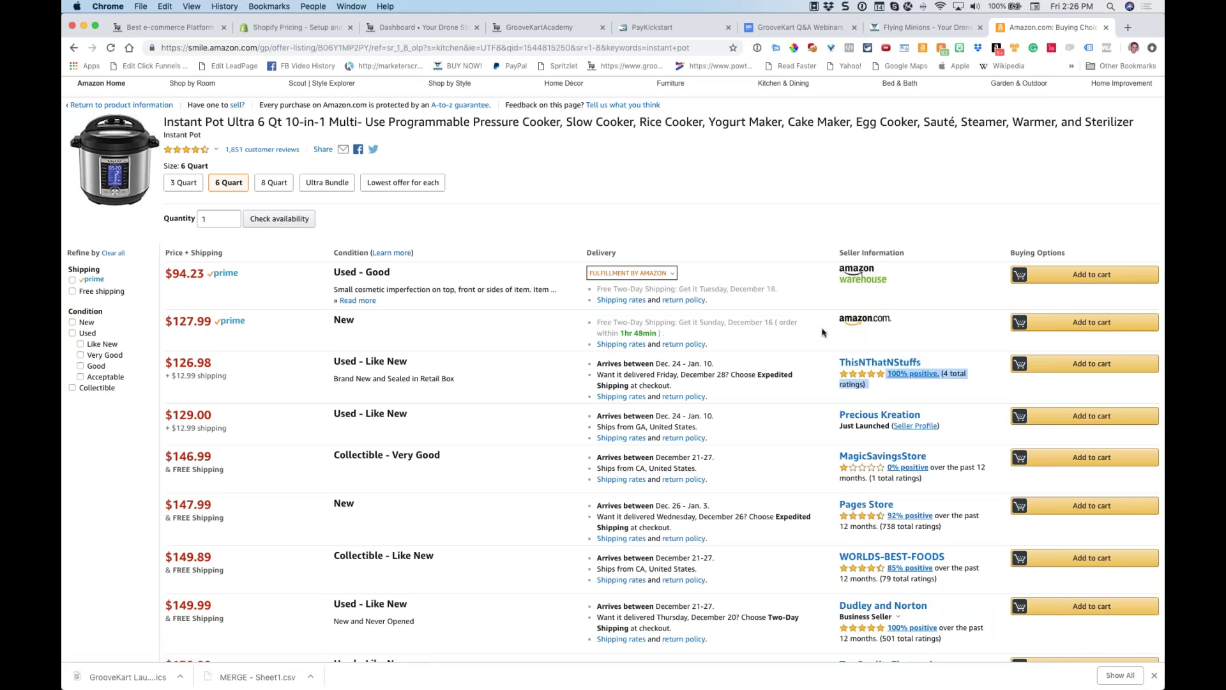
click(824, 333)
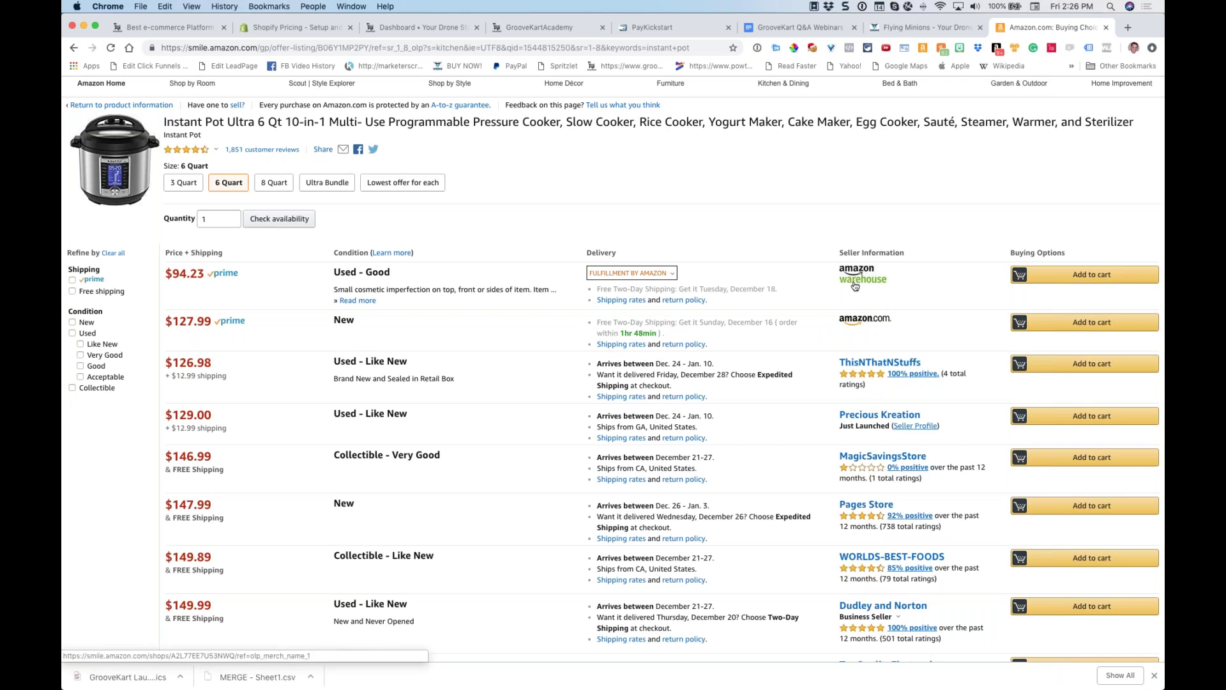
scroll(754, 296, up, 3)
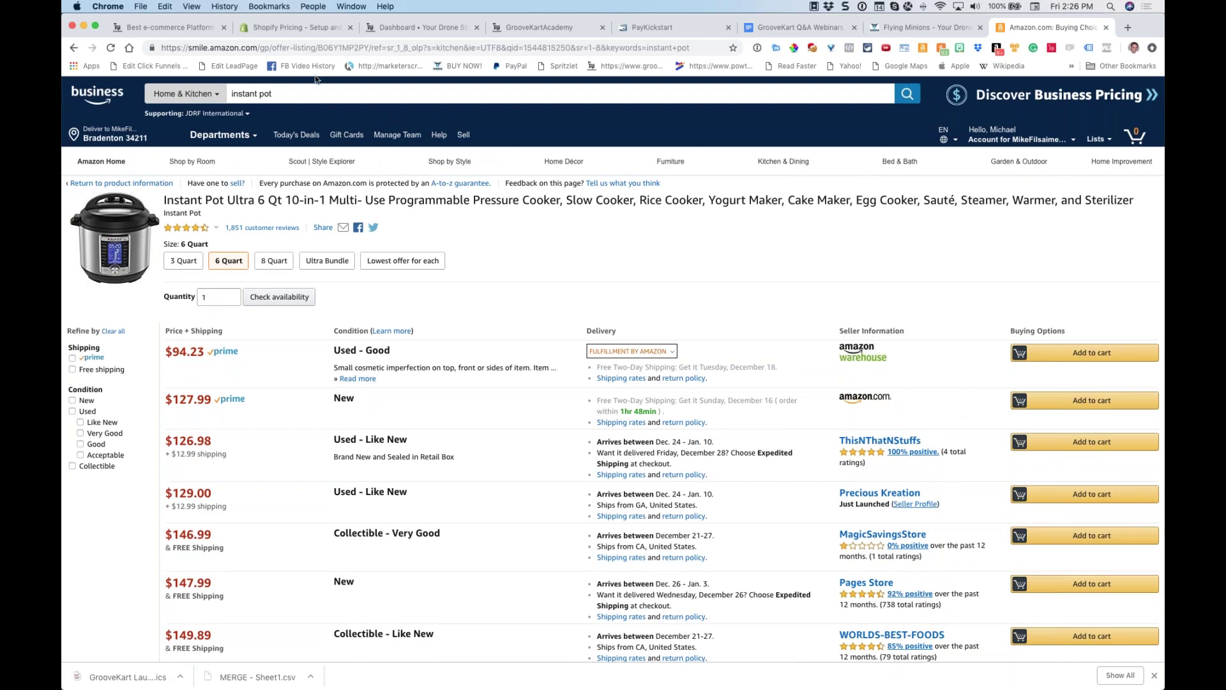
Replace the search with 'batteries' and run it in Home & Kitchen
triple_click(324, 95)
text(batter)
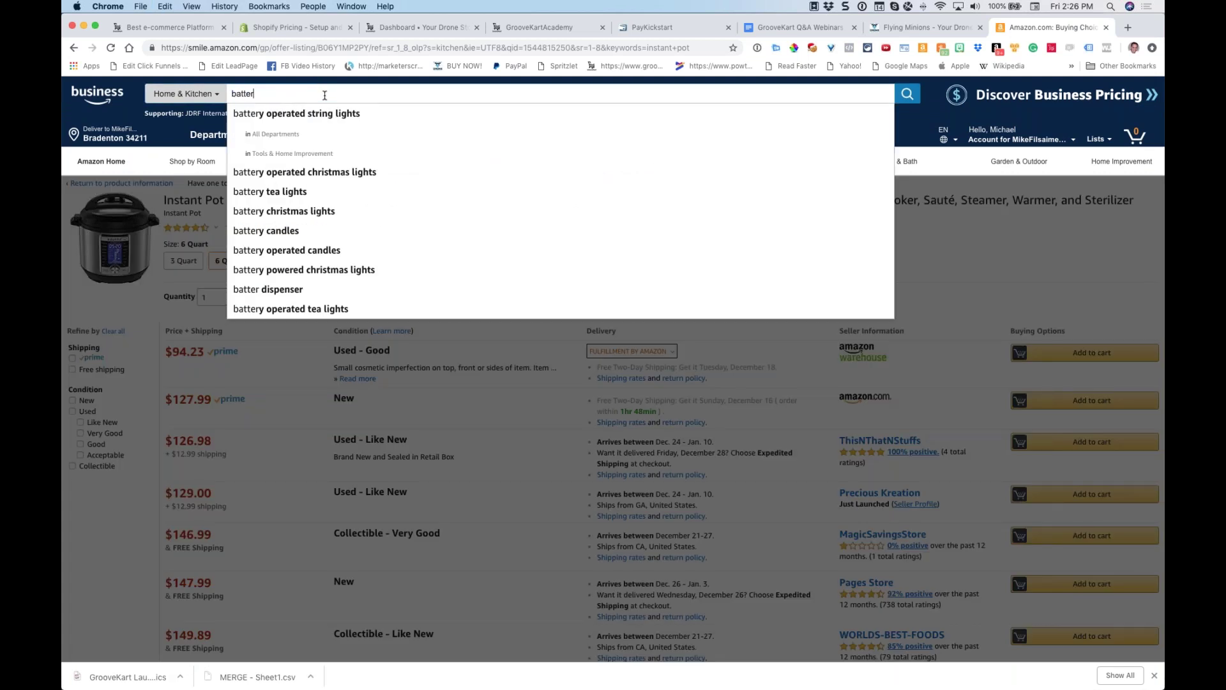
text(ies)
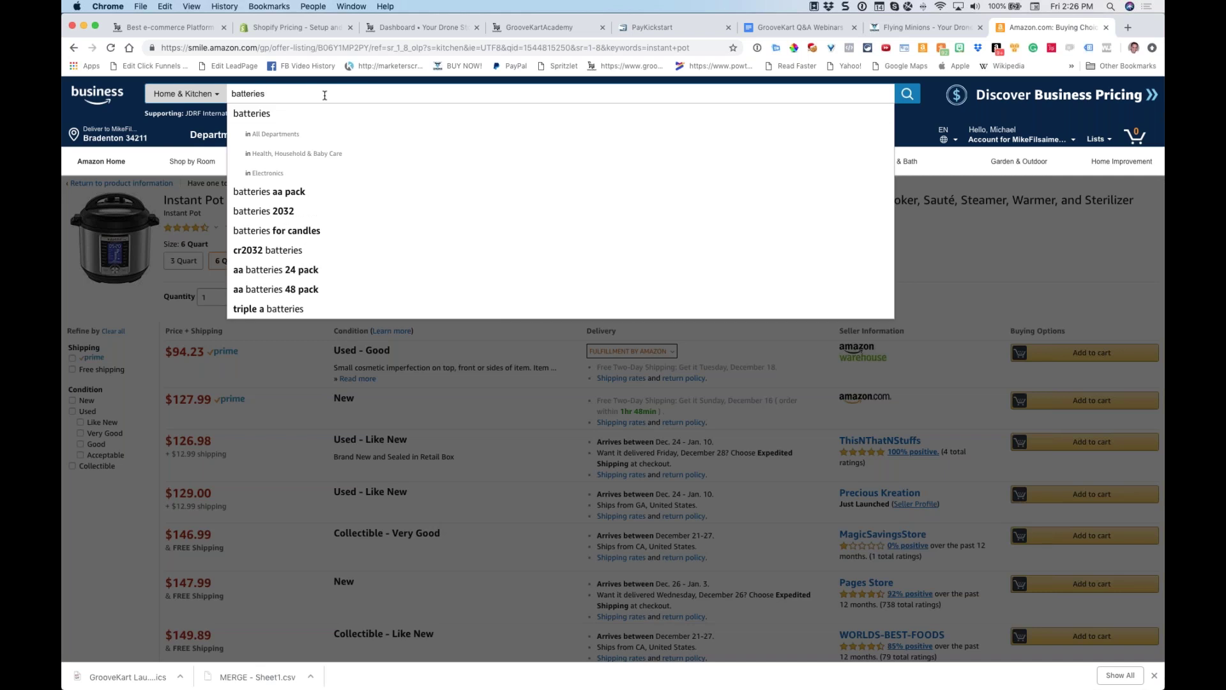
key(Down)
key(Return)
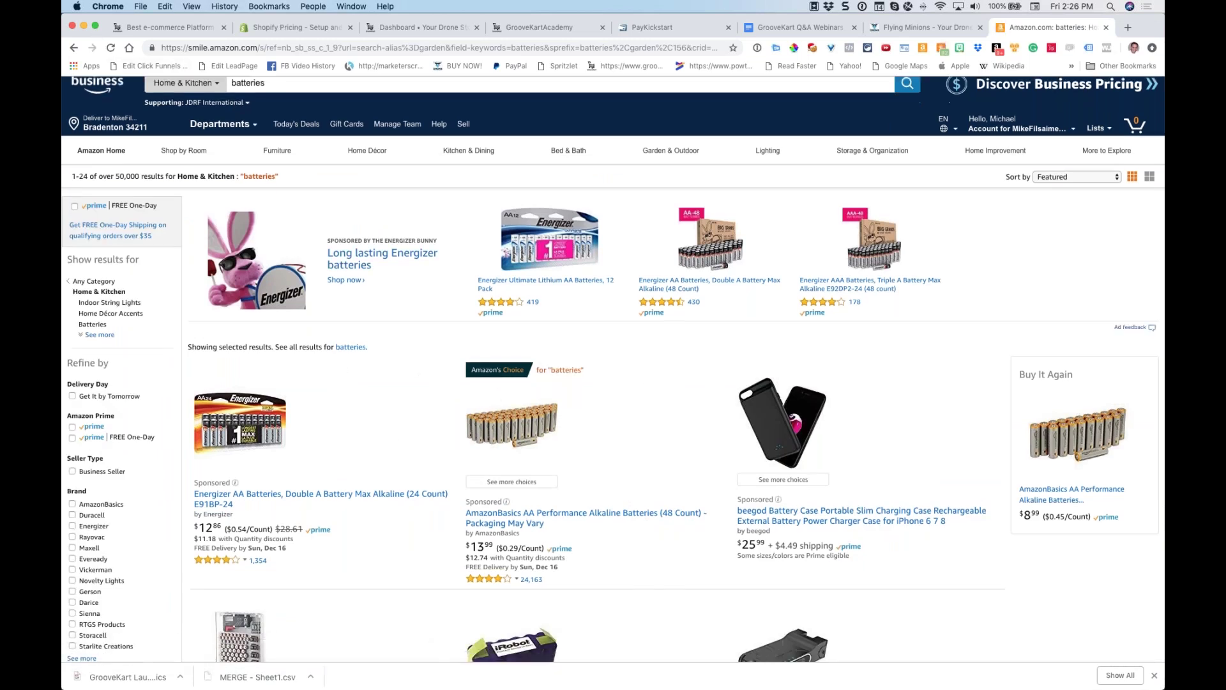
scroll(536, 345, down, 3)
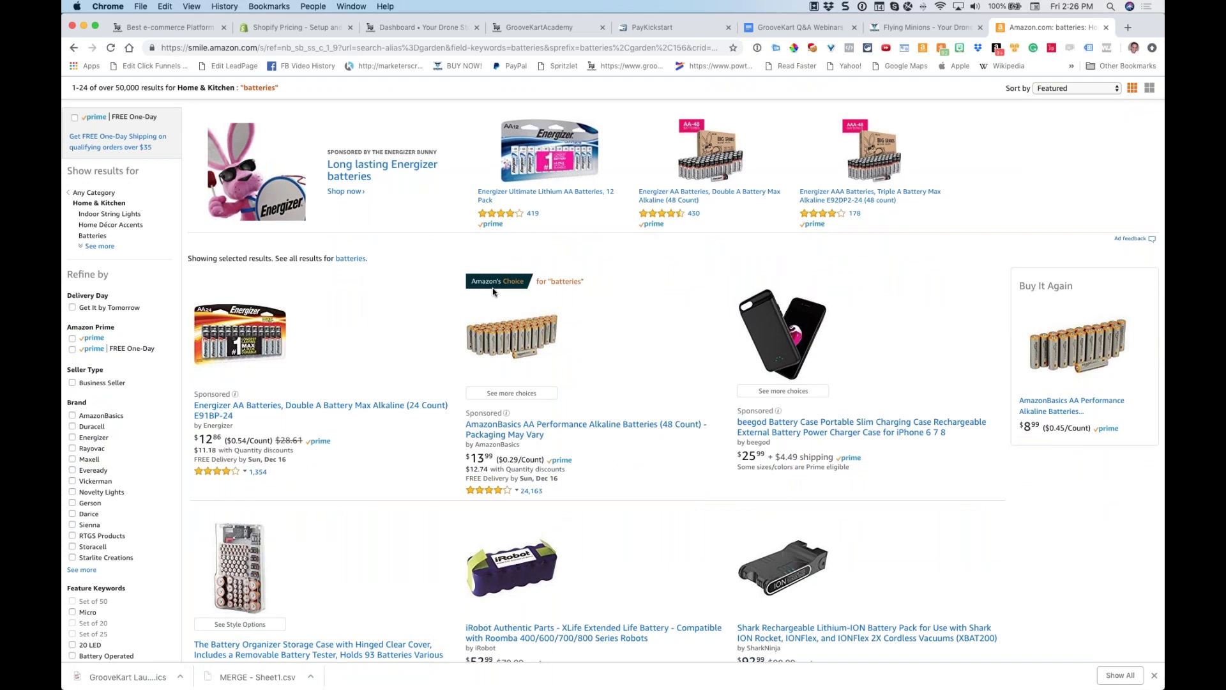
scroll(534, 309, up, 2)
scroll(614, 373, down, 3)
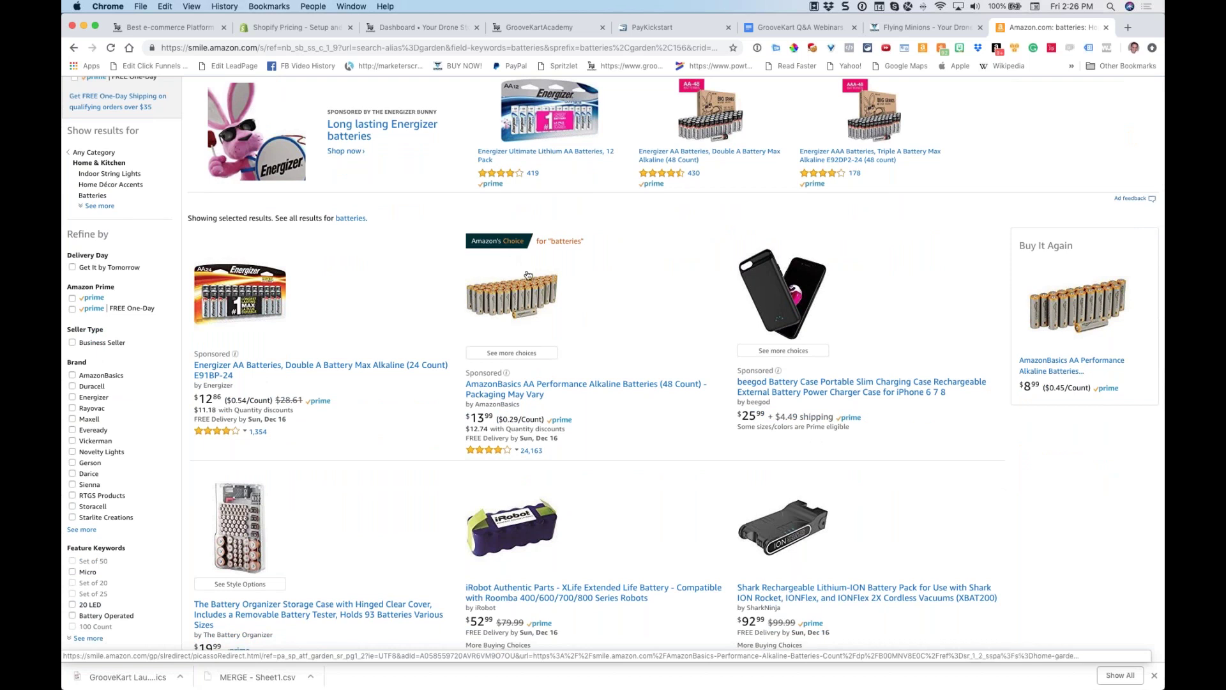
scroll(526, 277, up, 3)
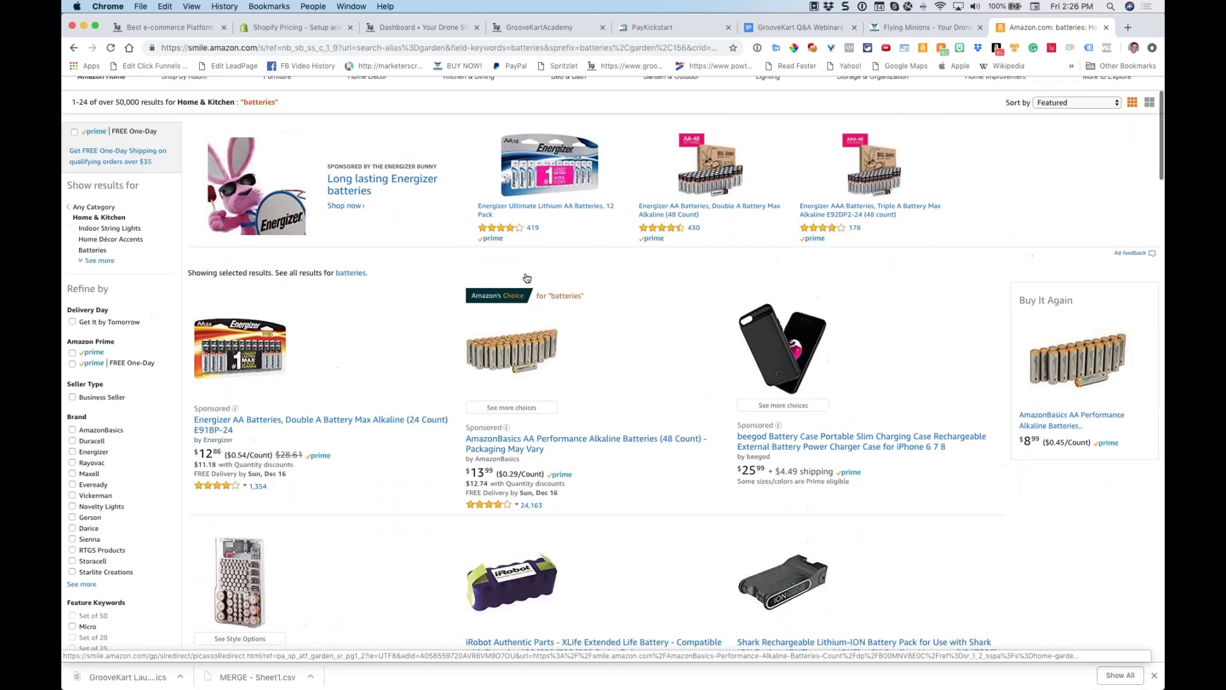
scroll(564, 350, up, 1)
scroll(565, 349, down, 2)
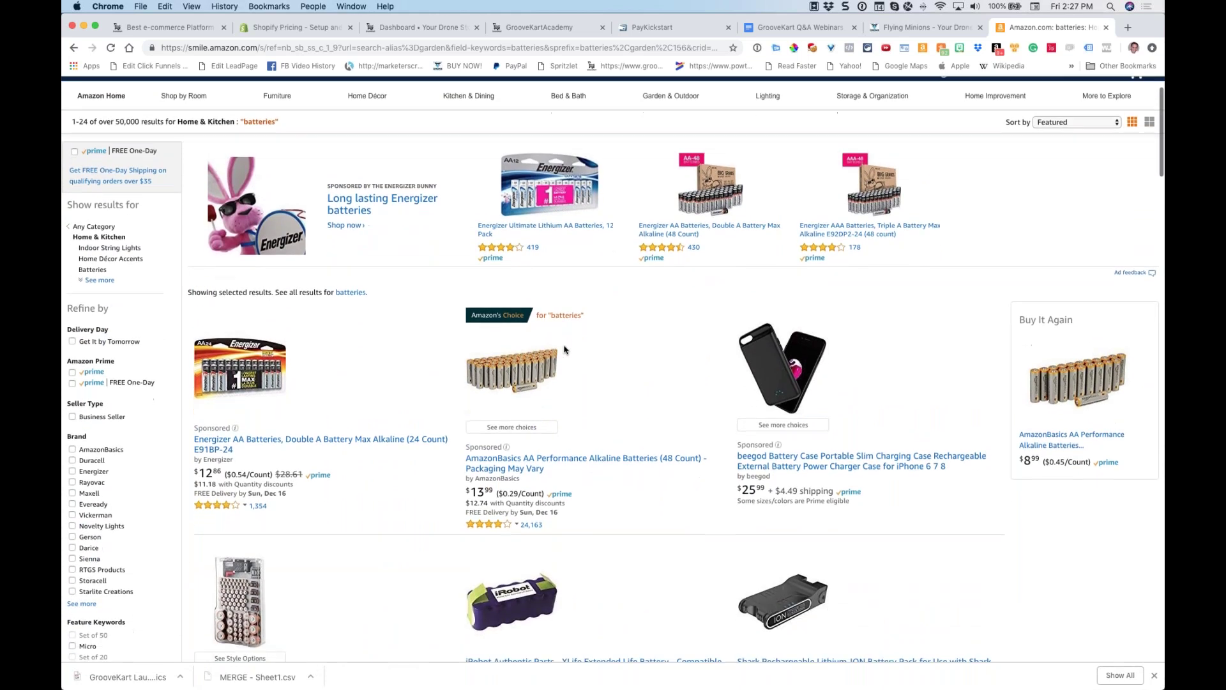
scroll(568, 348, down, 1)
scroll(568, 348, up, 2)
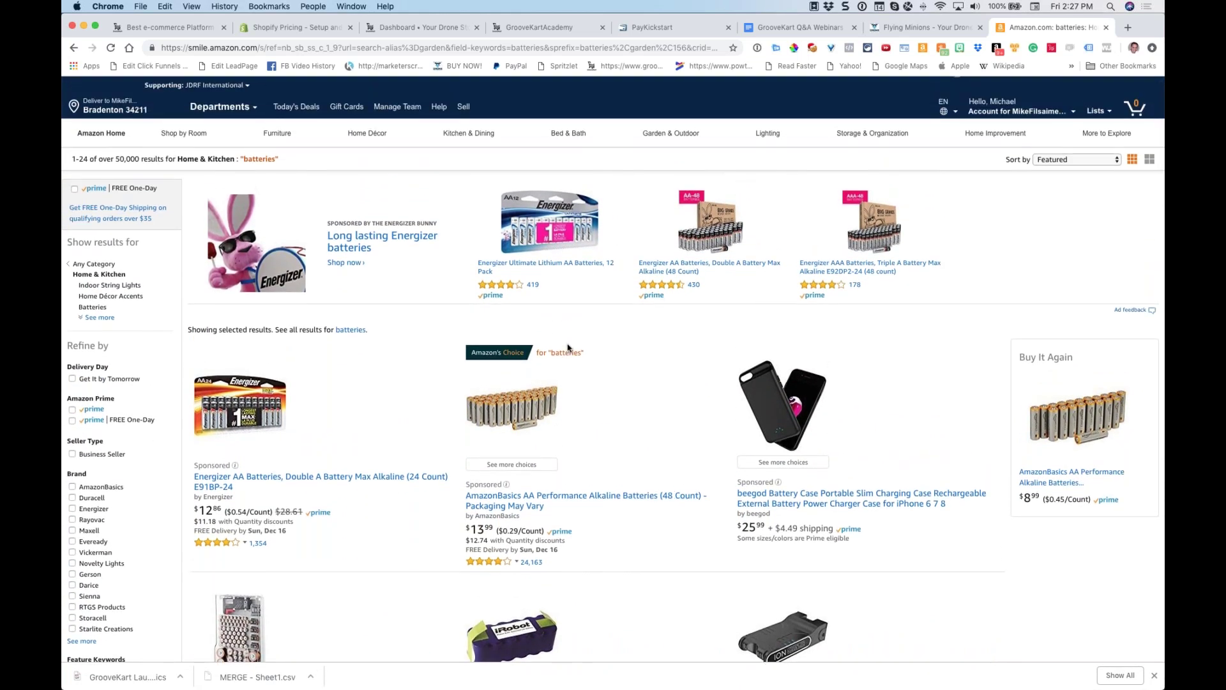
scroll(569, 346, up, 1)
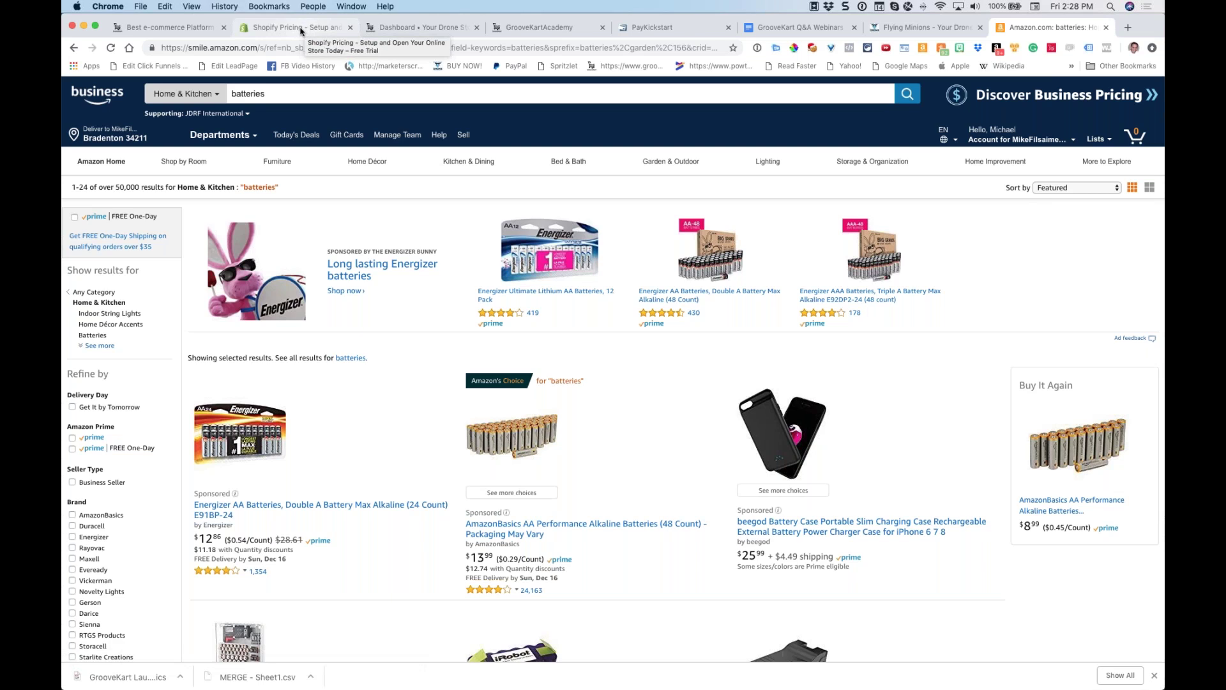
Switch to the Shopify Pricing tab and scroll up to the $29, $79 and $299 monthly plans
click(301, 30)
scroll(317, 152, up, 2)
scroll(317, 152, up, 3)
scroll(317, 152, up, 6)
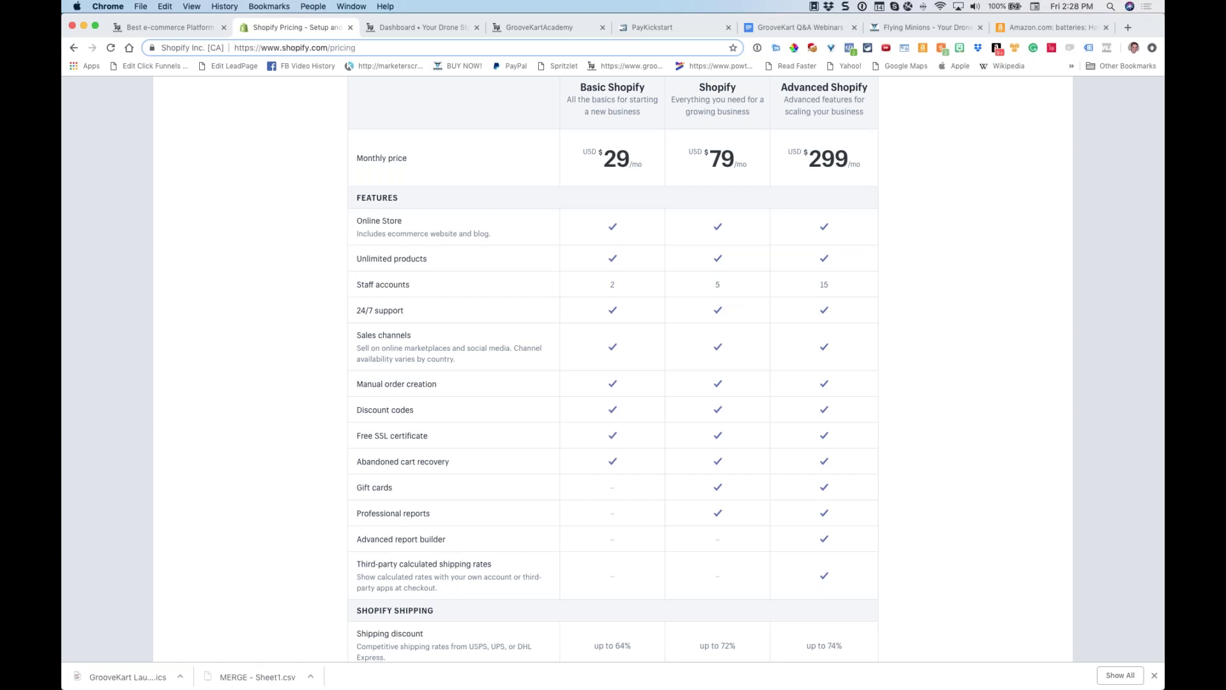
scroll(383, 345, up, 1)
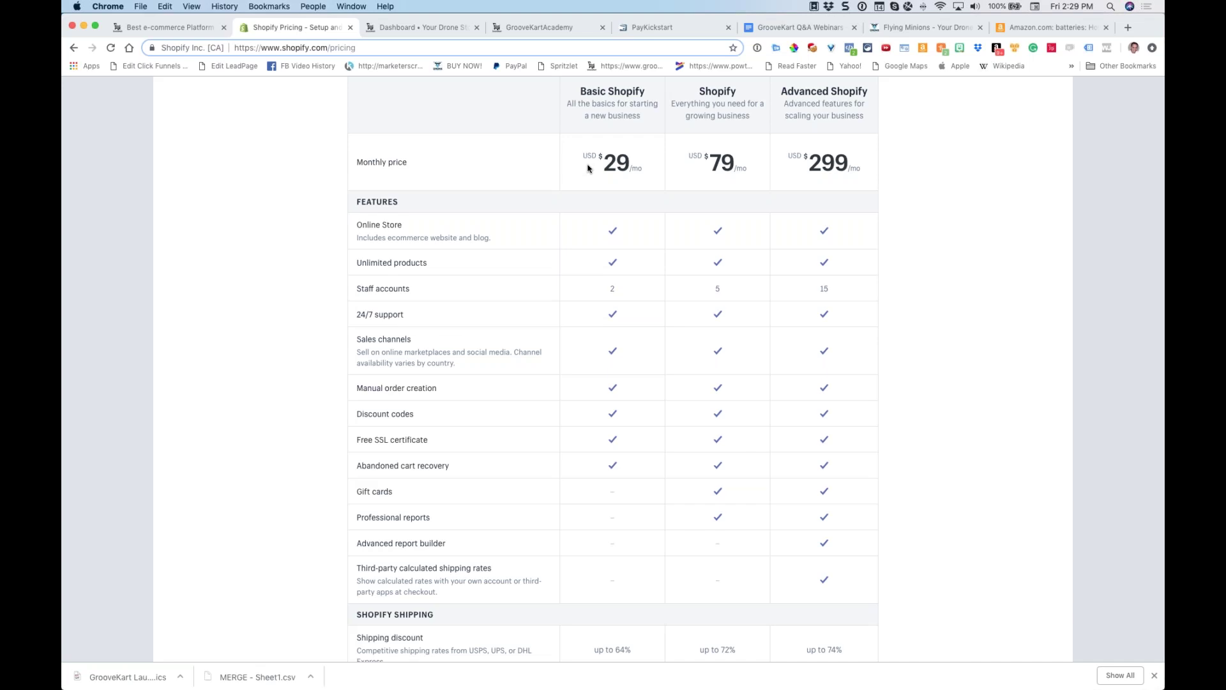
click(1128, 27)
text(support.groovekart.com)
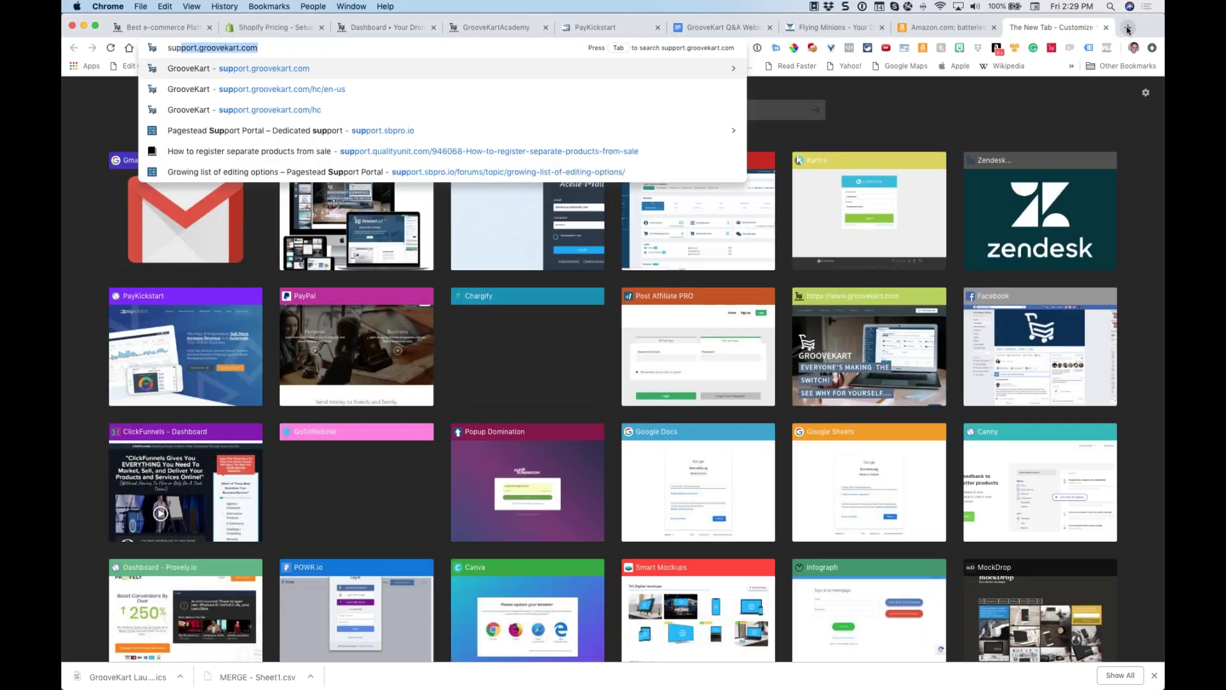
key(Return)
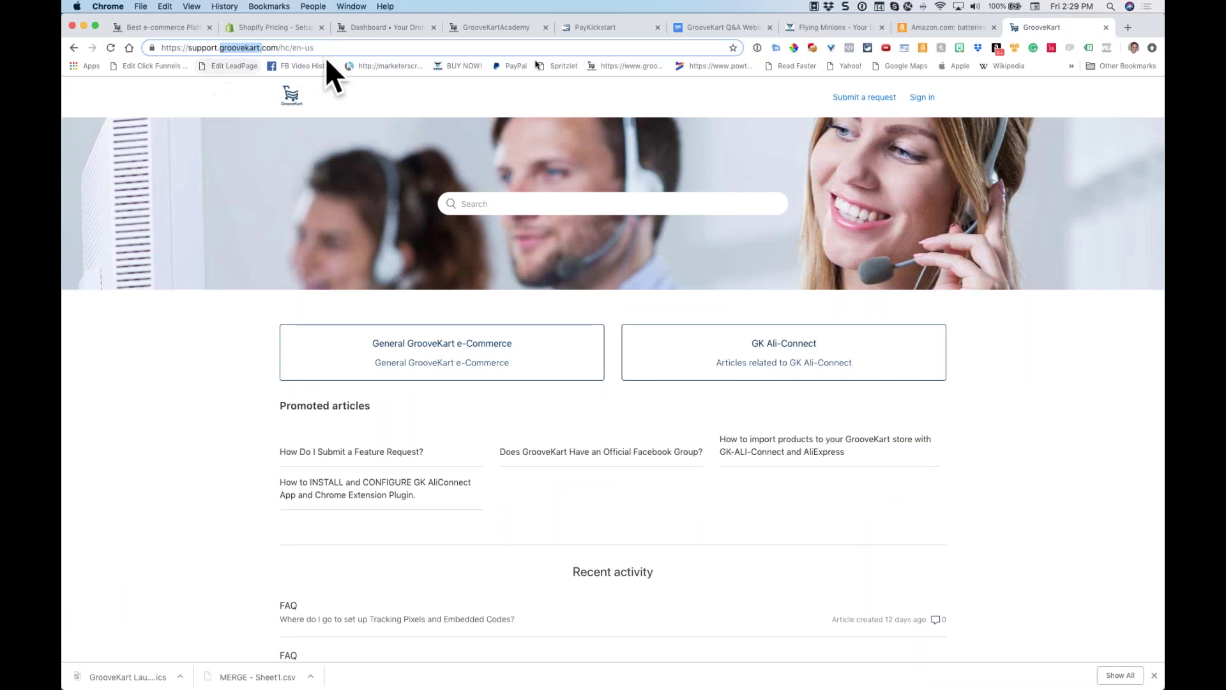
click(1107, 28)
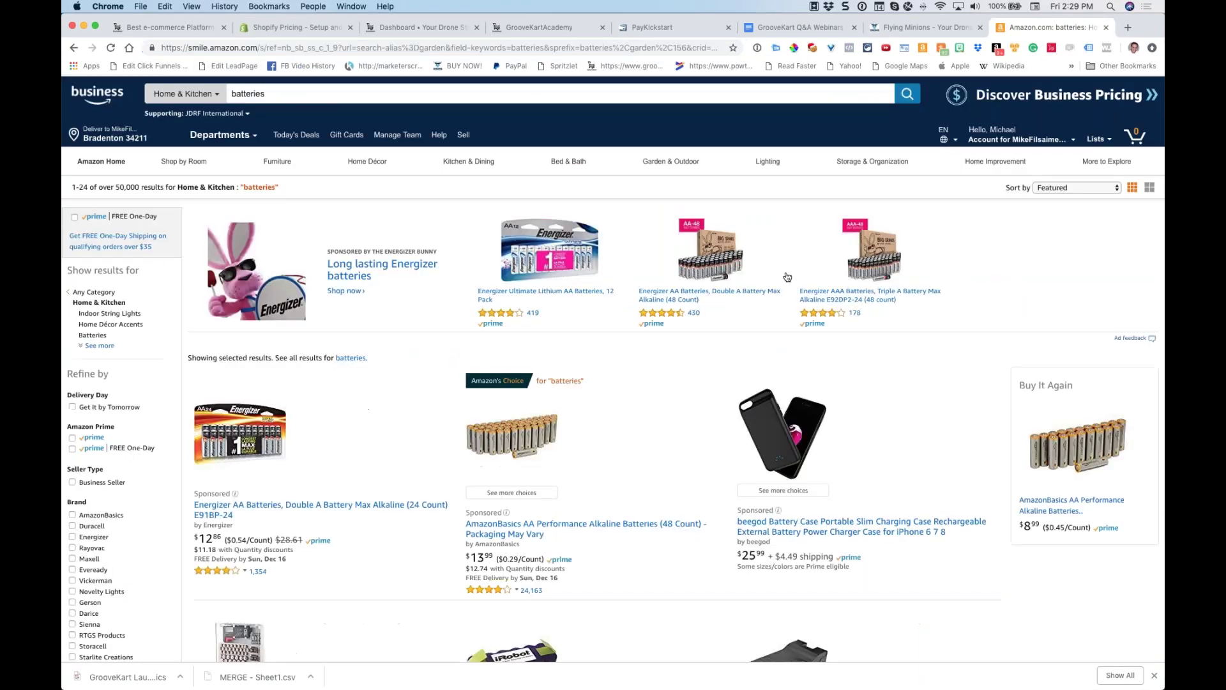
click(277, 27)
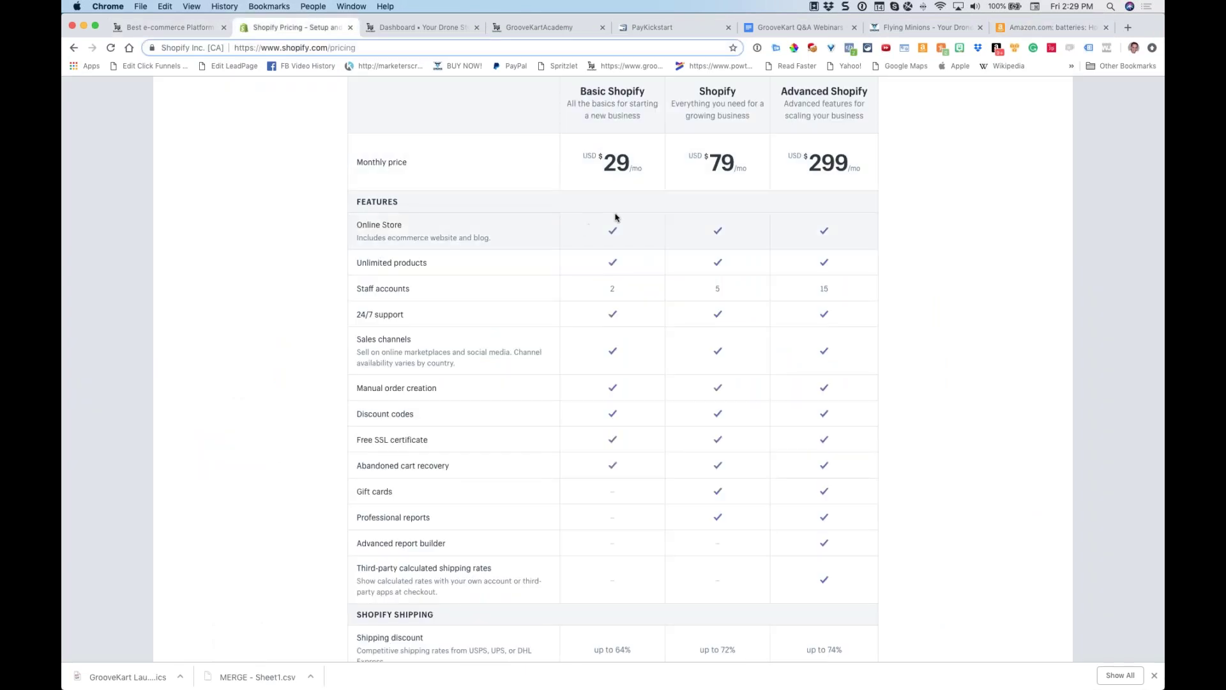
Highlight Shopify's $29, $79 and $299 monthly plan prices, stressing the $299 Advanced plan
drag(641, 169, 569, 149)
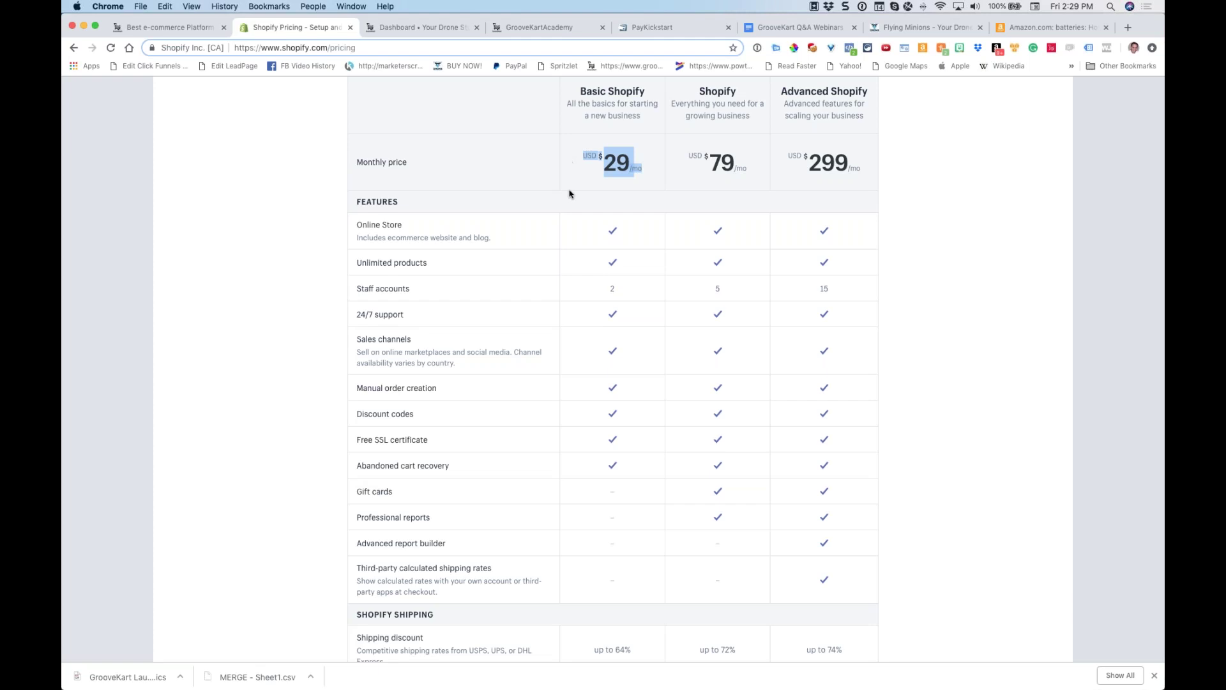
click(644, 259)
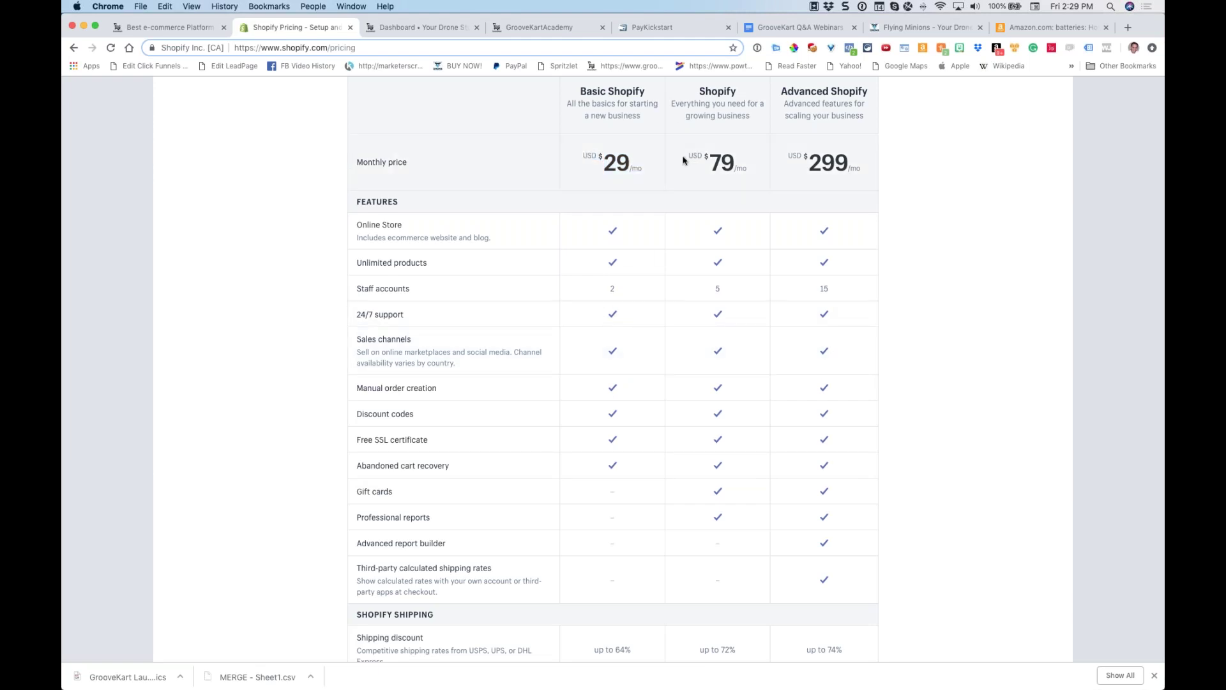
drag(788, 155, 868, 166)
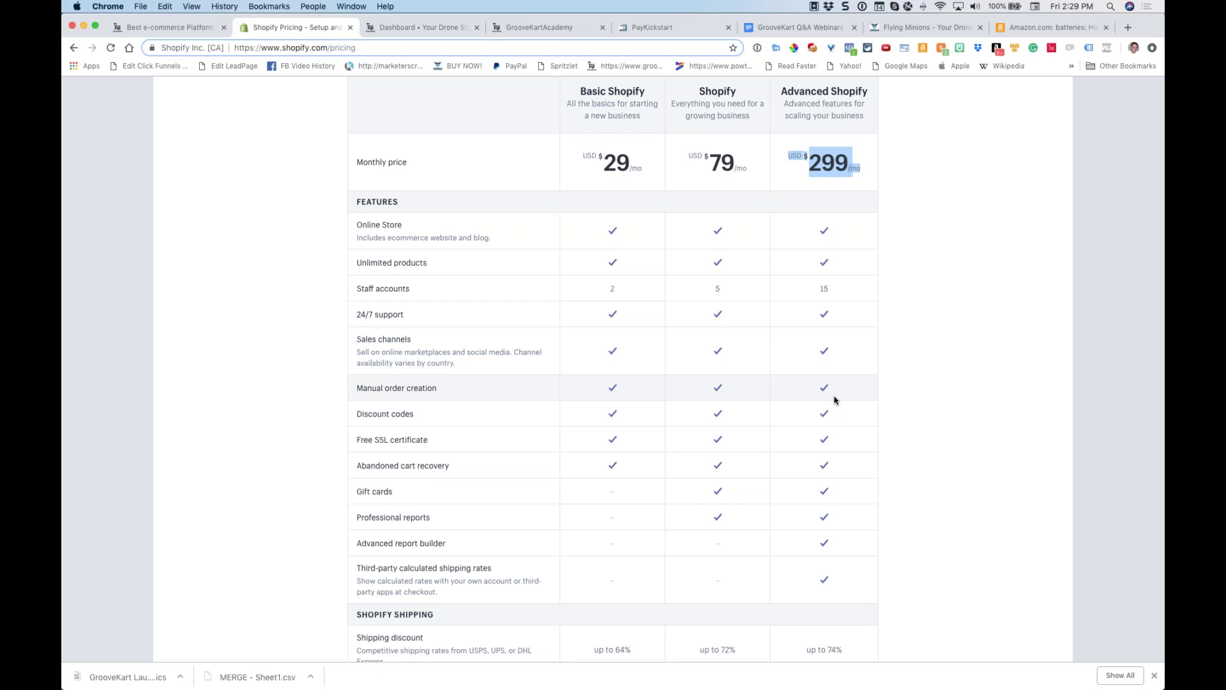
drag(688, 154, 755, 170)
drag(787, 155, 852, 177)
click(853, 177)
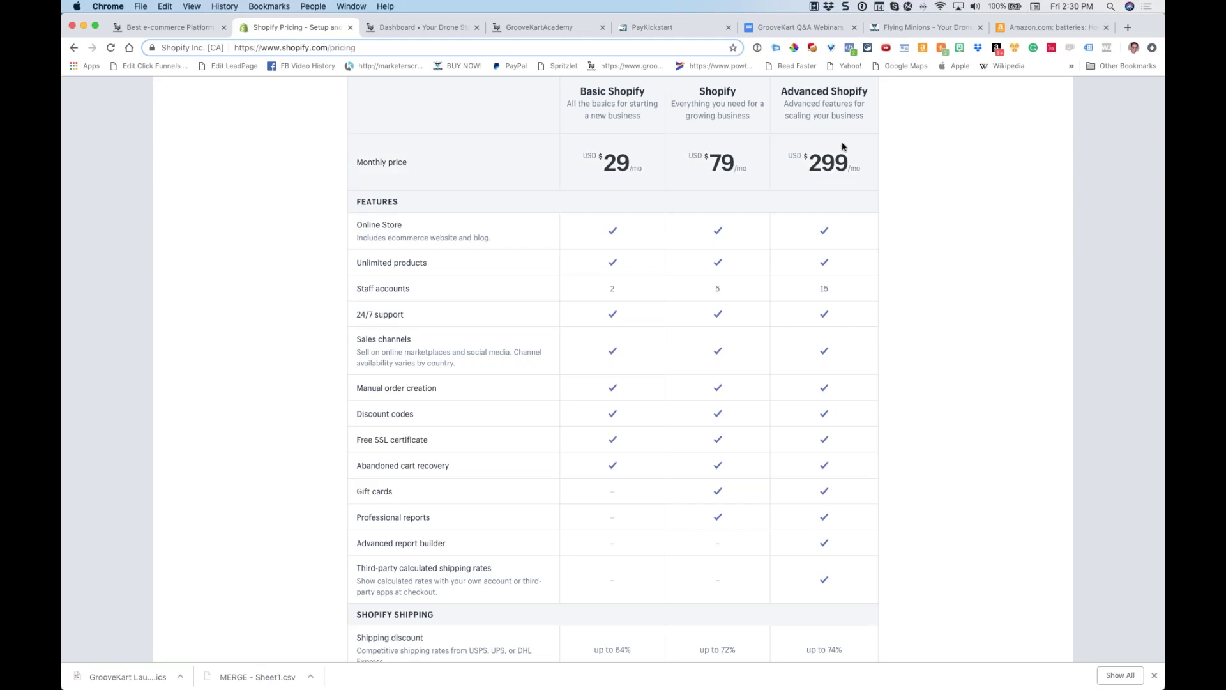
Highlight the $299 Advanced price again and scroll down to the card rates and third-party fees
scroll(847, 149, down, 1)
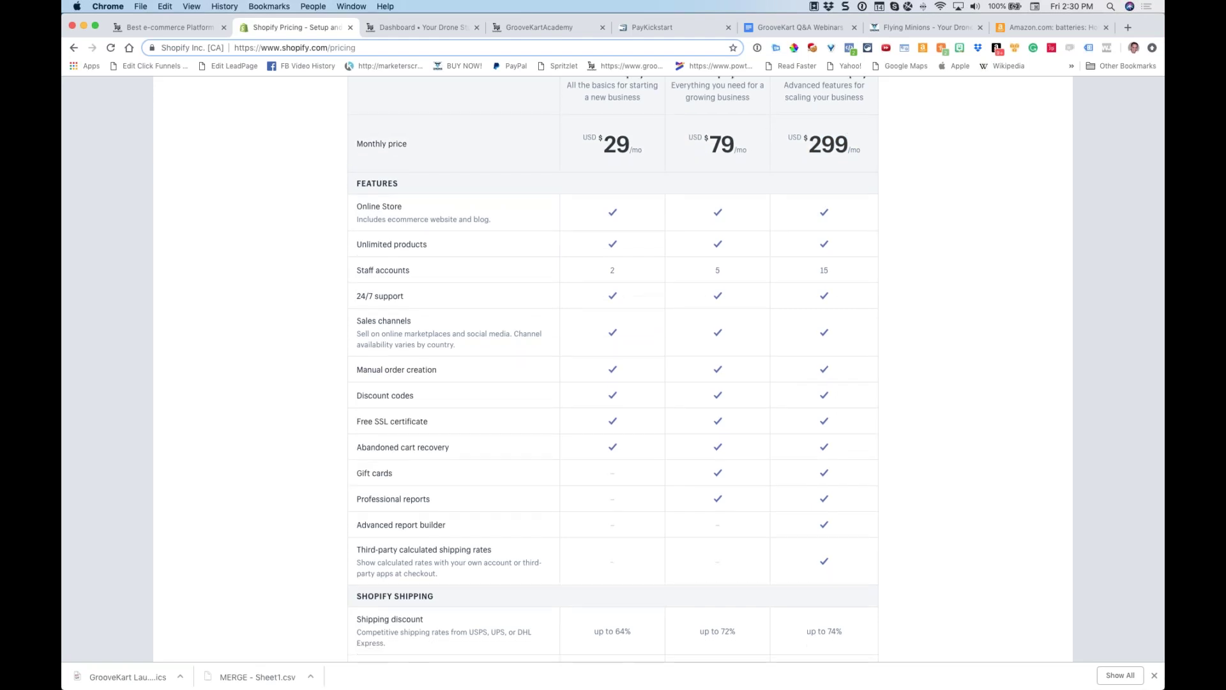
drag(799, 139, 848, 156)
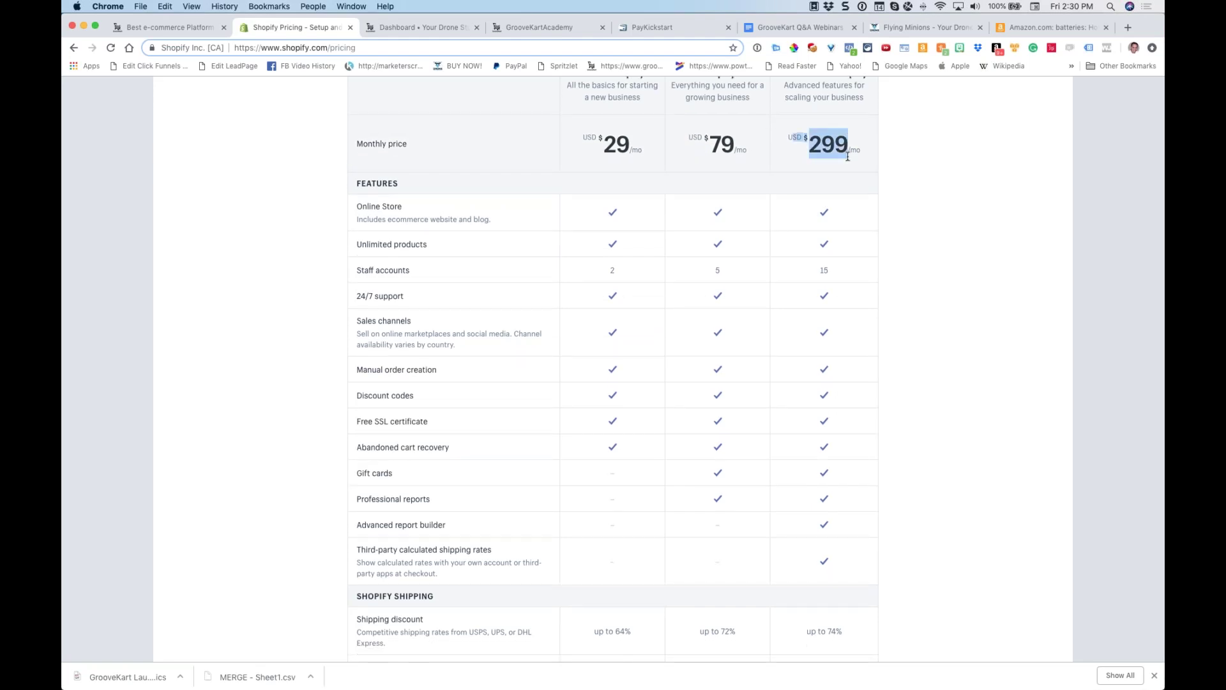
scroll(848, 156, down, 10)
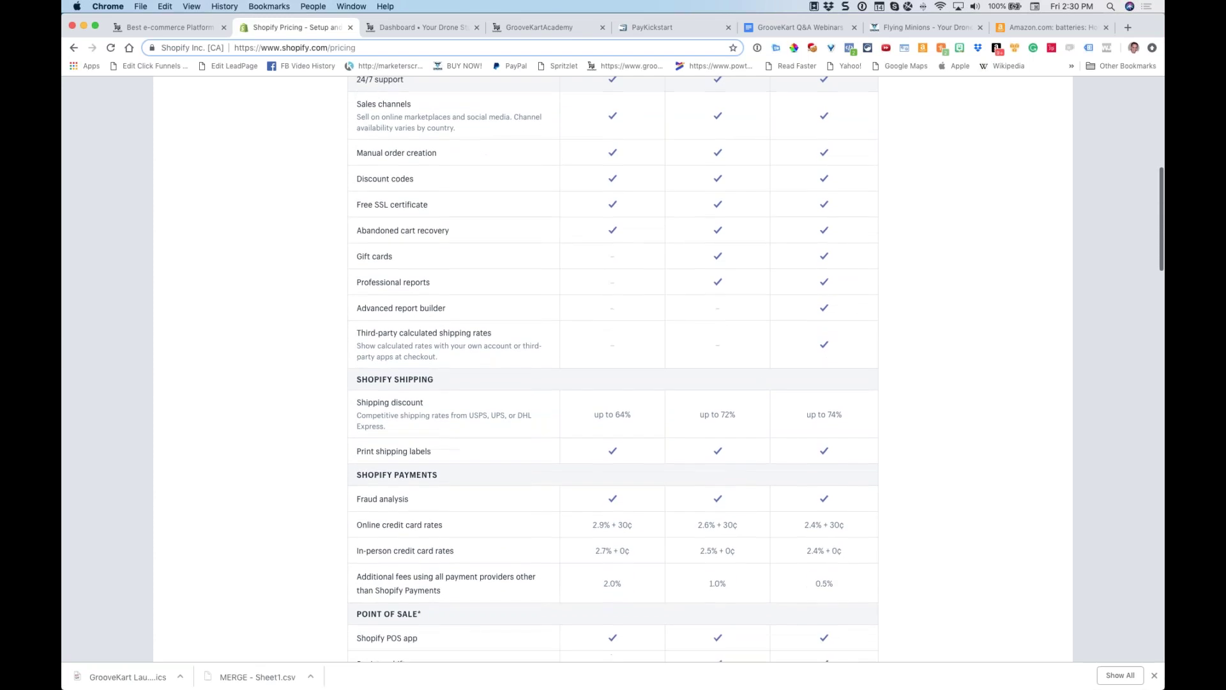
scroll(845, 159, down, 10)
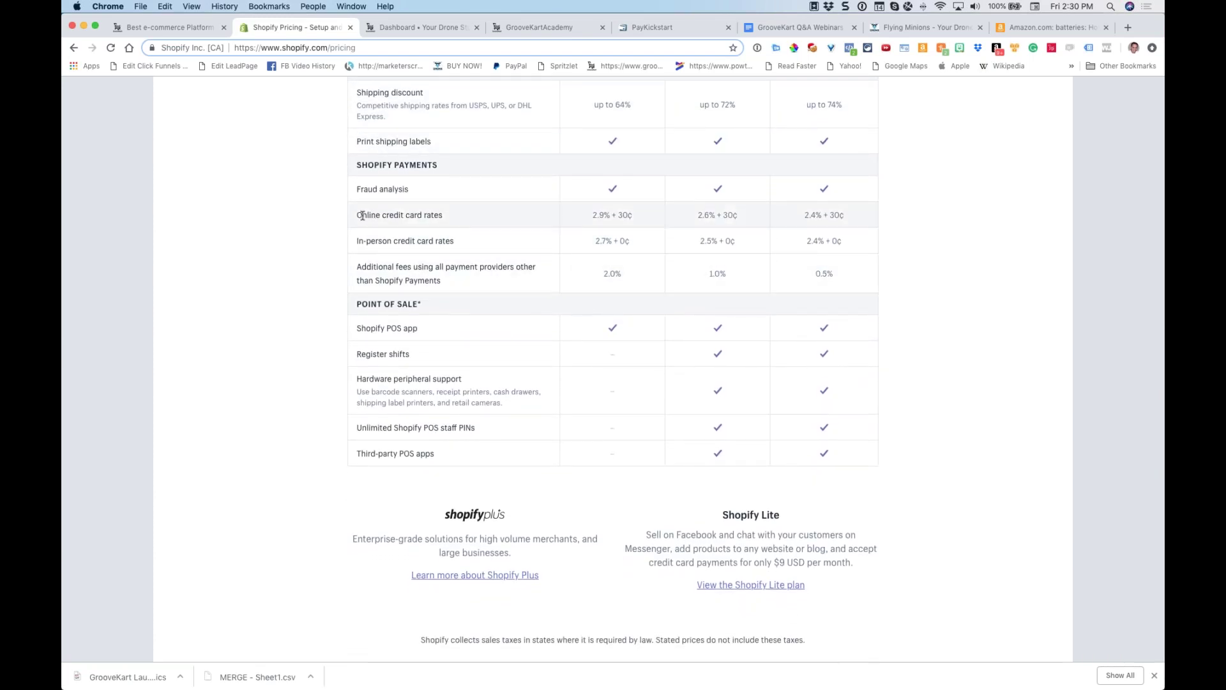
drag(361, 216, 860, 215)
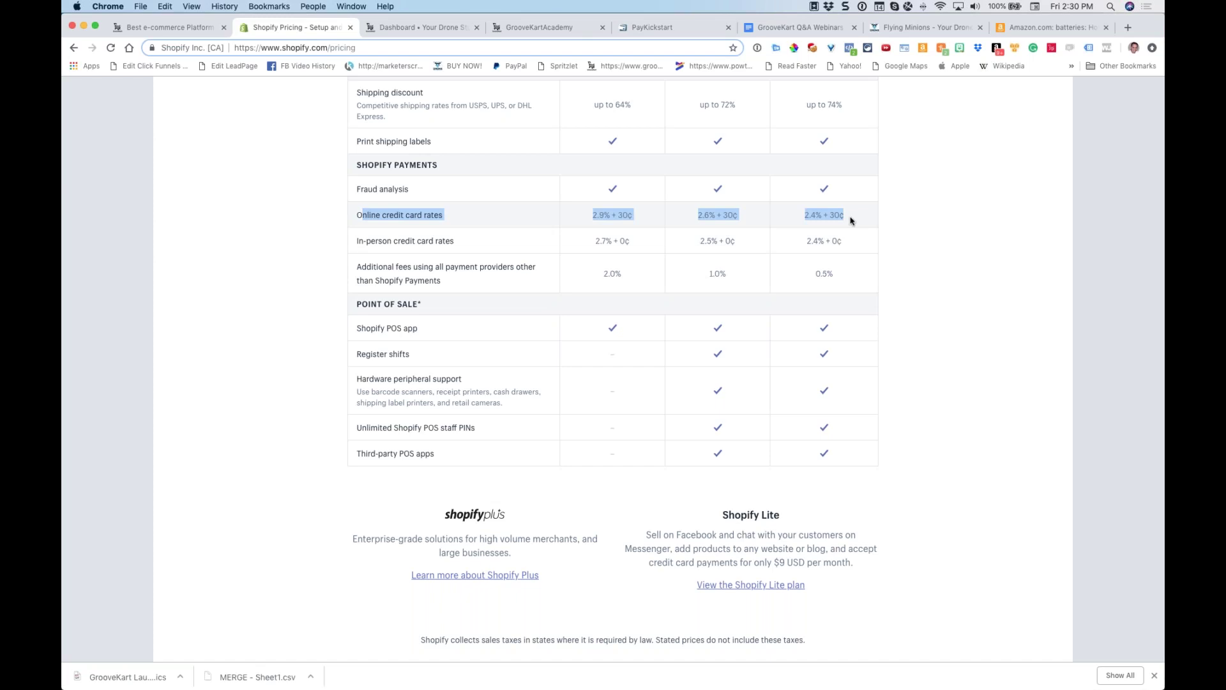
click(497, 239)
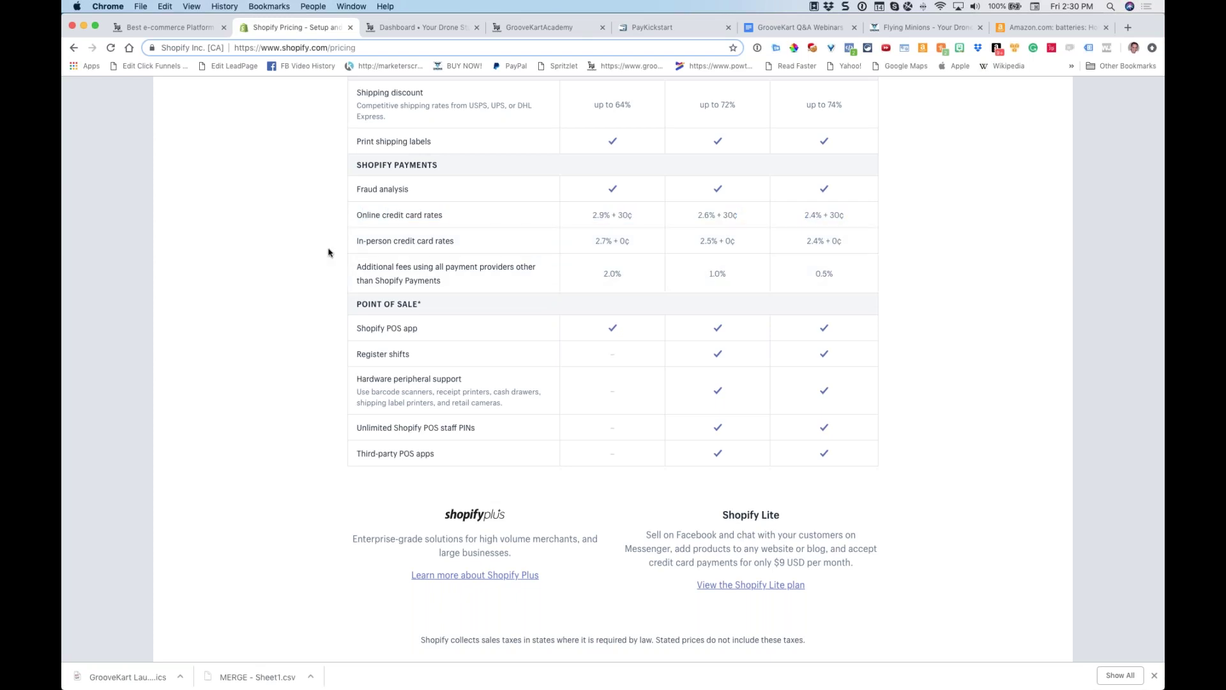
drag(354, 266, 856, 287)
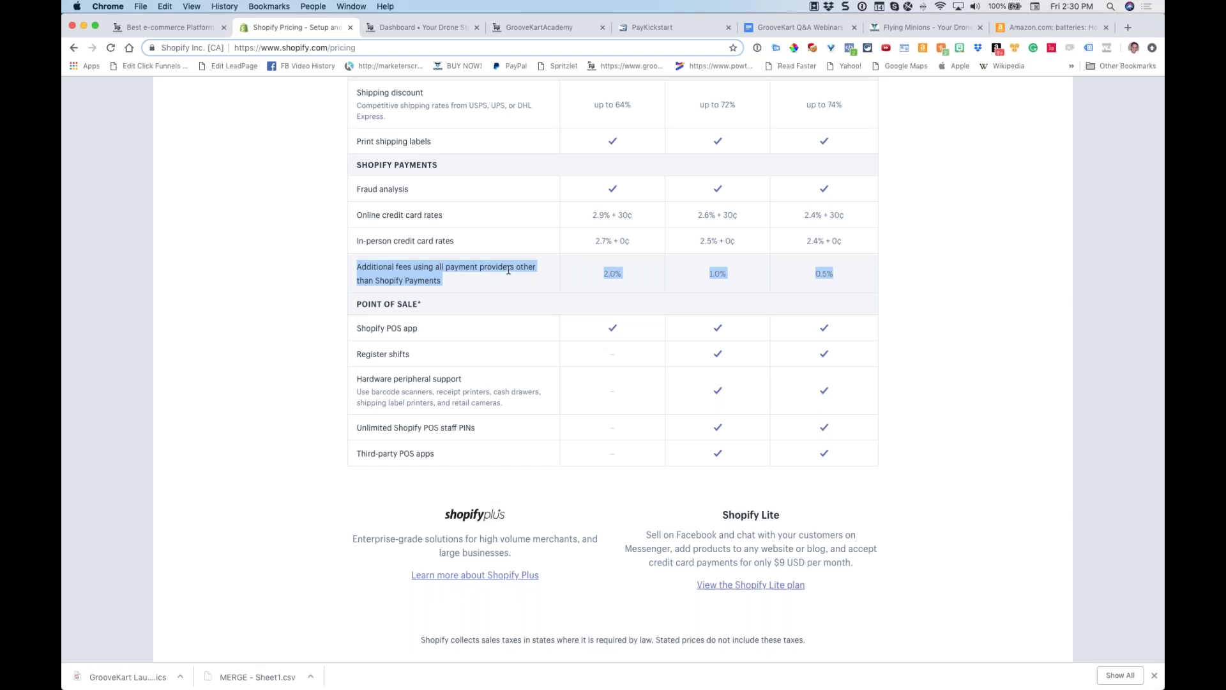
drag(625, 278, 596, 273)
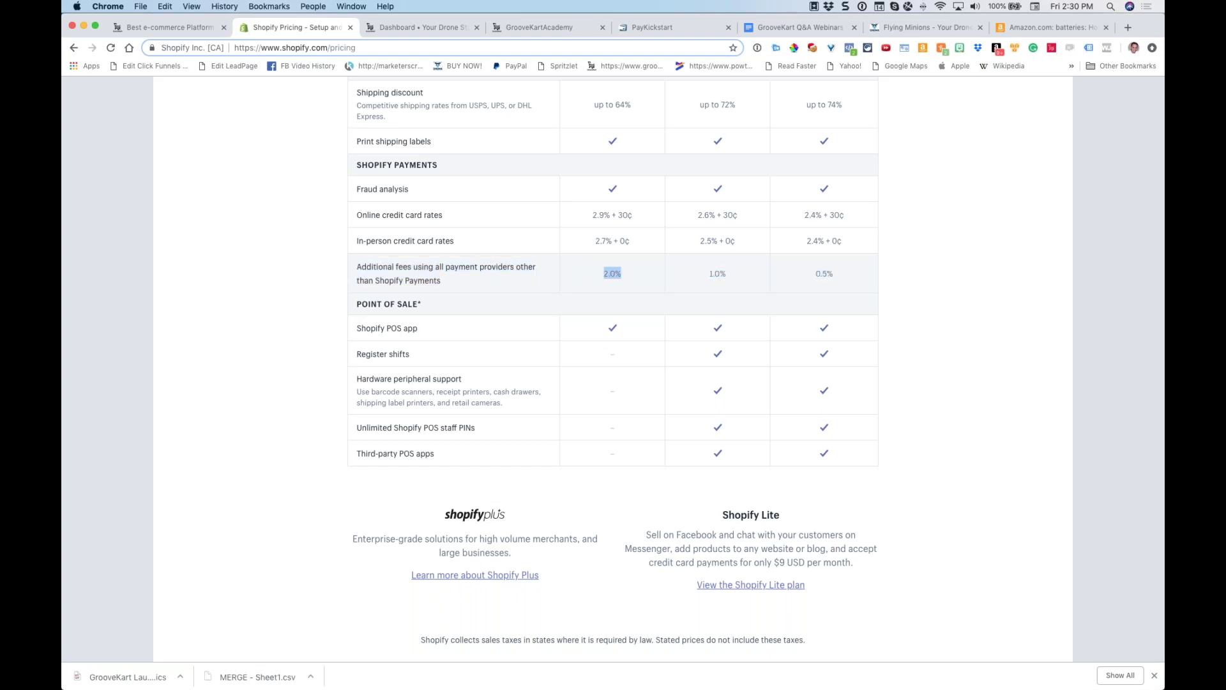
drag(748, 270, 688, 272)
click(714, 272)
drag(840, 273, 793, 271)
click(639, 280)
drag(627, 279, 593, 279)
scroll(593, 278, up, 15)
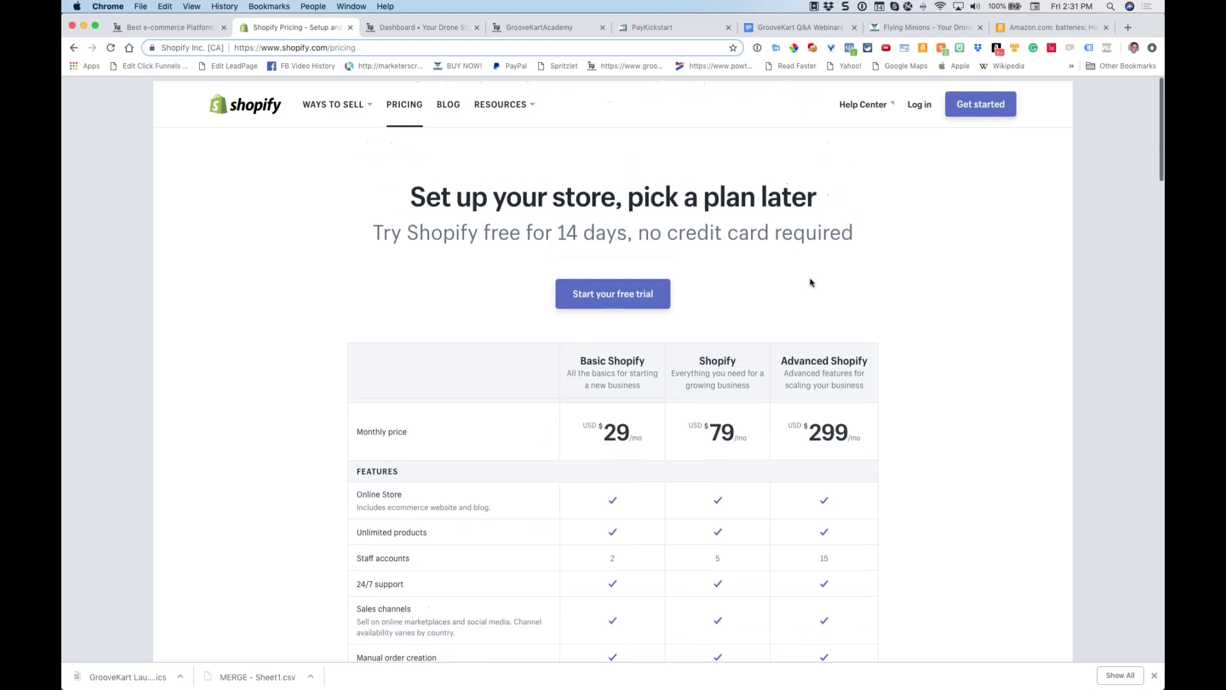
double_click(829, 312)
scroll(764, 337, down, 10)
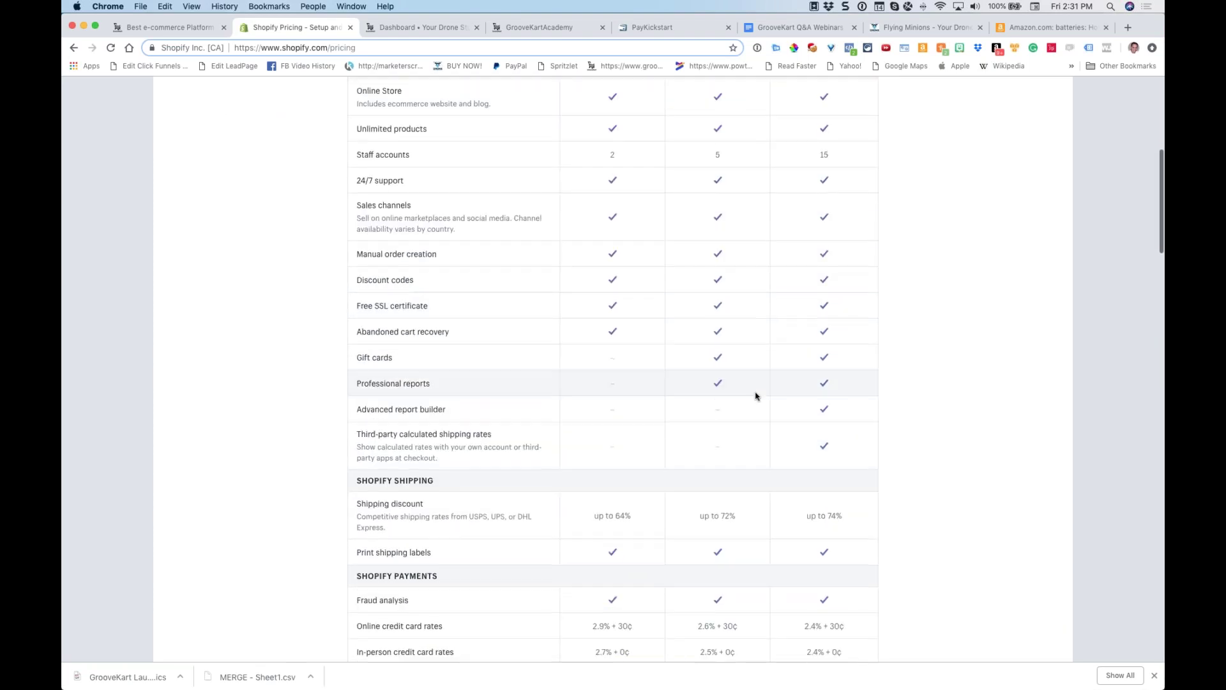
scroll(757, 388, down, 5)
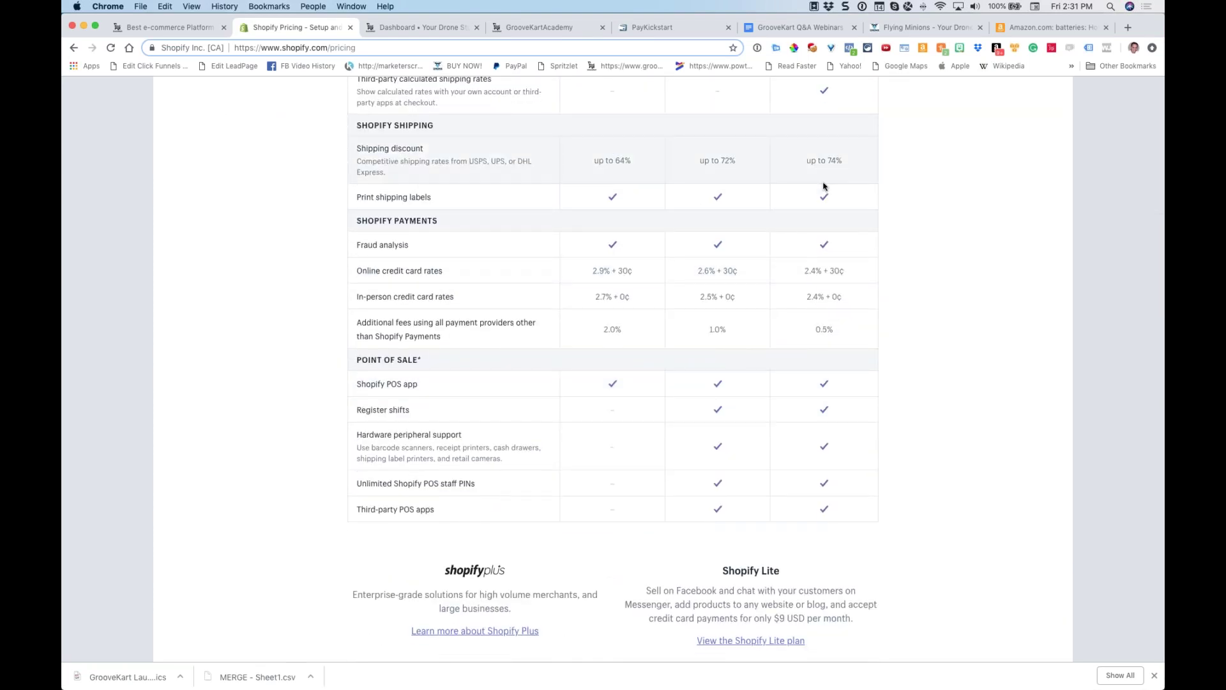
scroll(802, 203, up, 3)
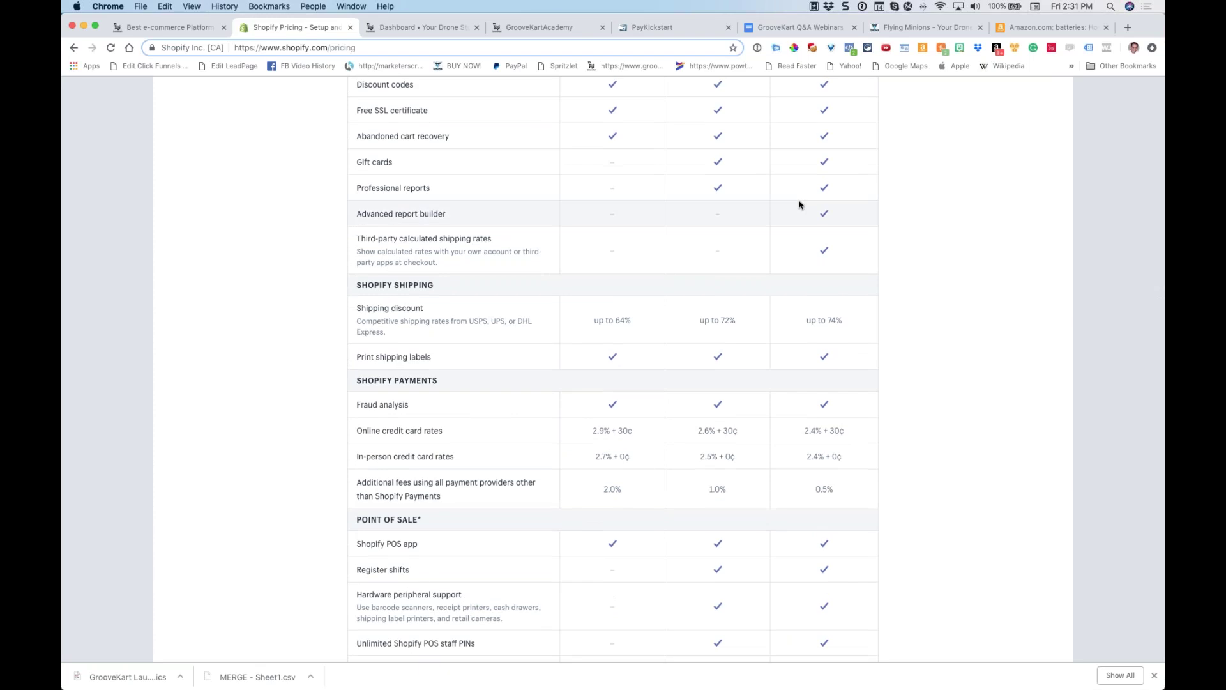
scroll(766, 243, down, 1)
Switch to Finder and launch Keynote through Spotlight by typing 'key'
key(super+Tab)
key(Tab)
key(Tab)
key(shift+Tab)
key(shift+Tab)
key(shift+Tab)
key(super+space)
text(key)
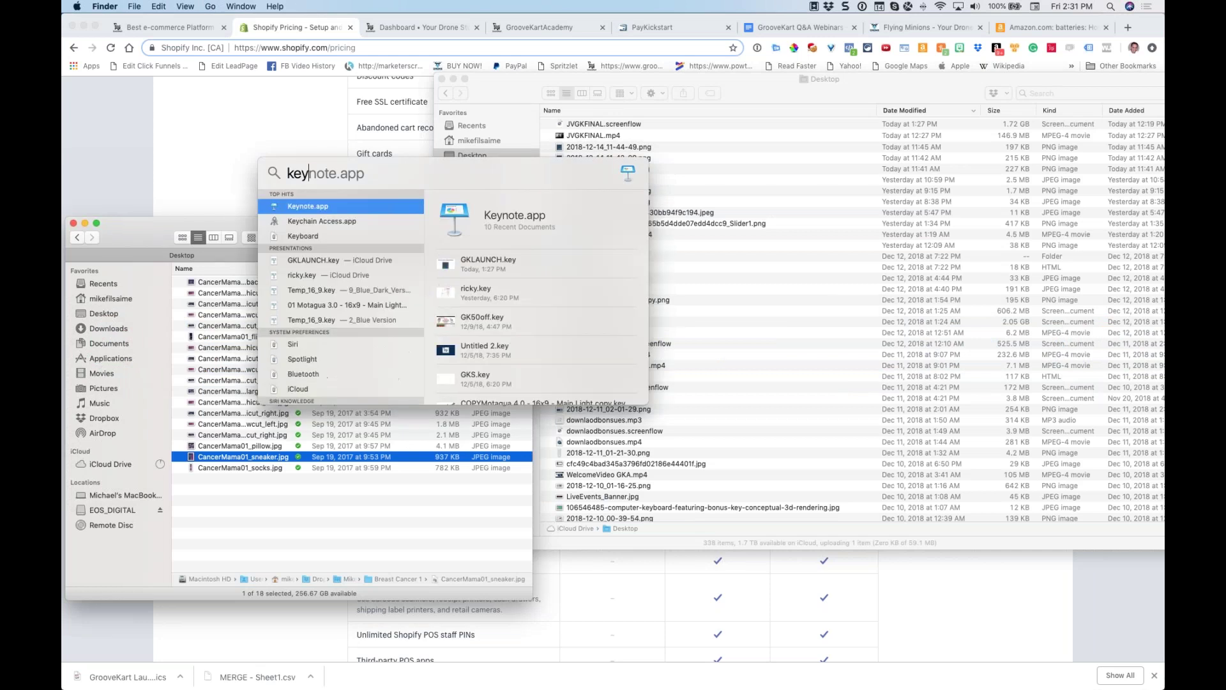
key(Return)
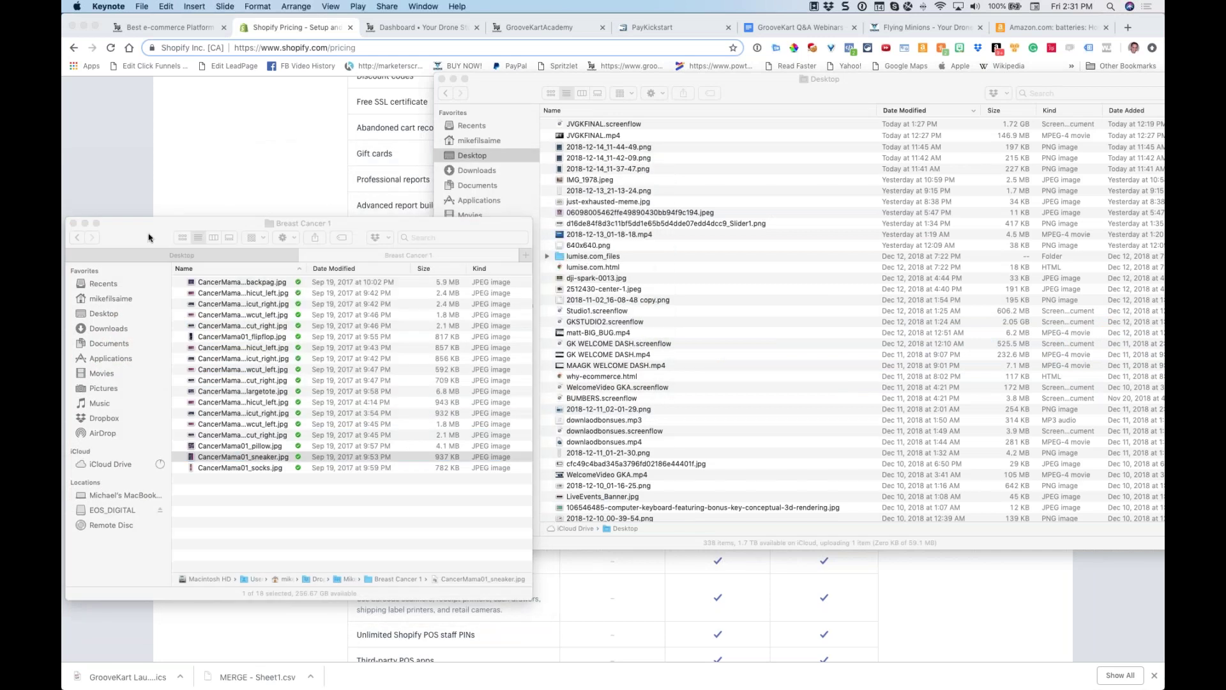
Dismiss Keynote's document picker, close the Breast Cancer 1 Finder window, and bring up Snagit's editor
drag(150, 238, 334, 169)
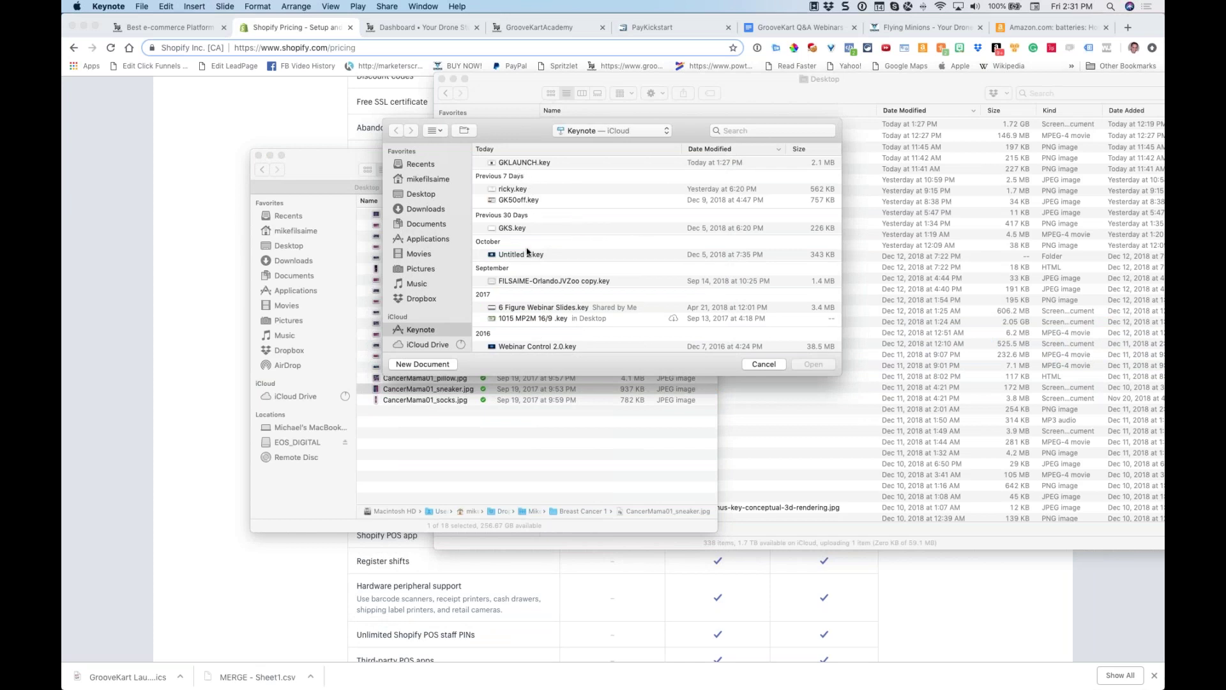
click(763, 366)
click(258, 155)
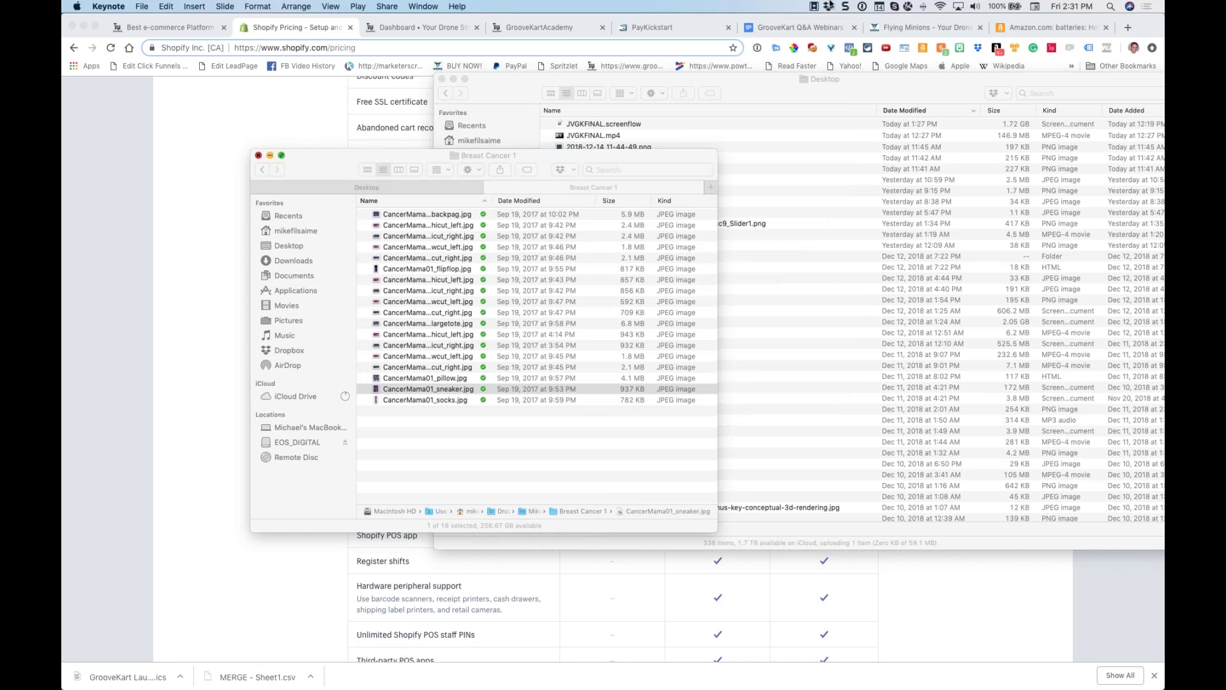
click(852, 9)
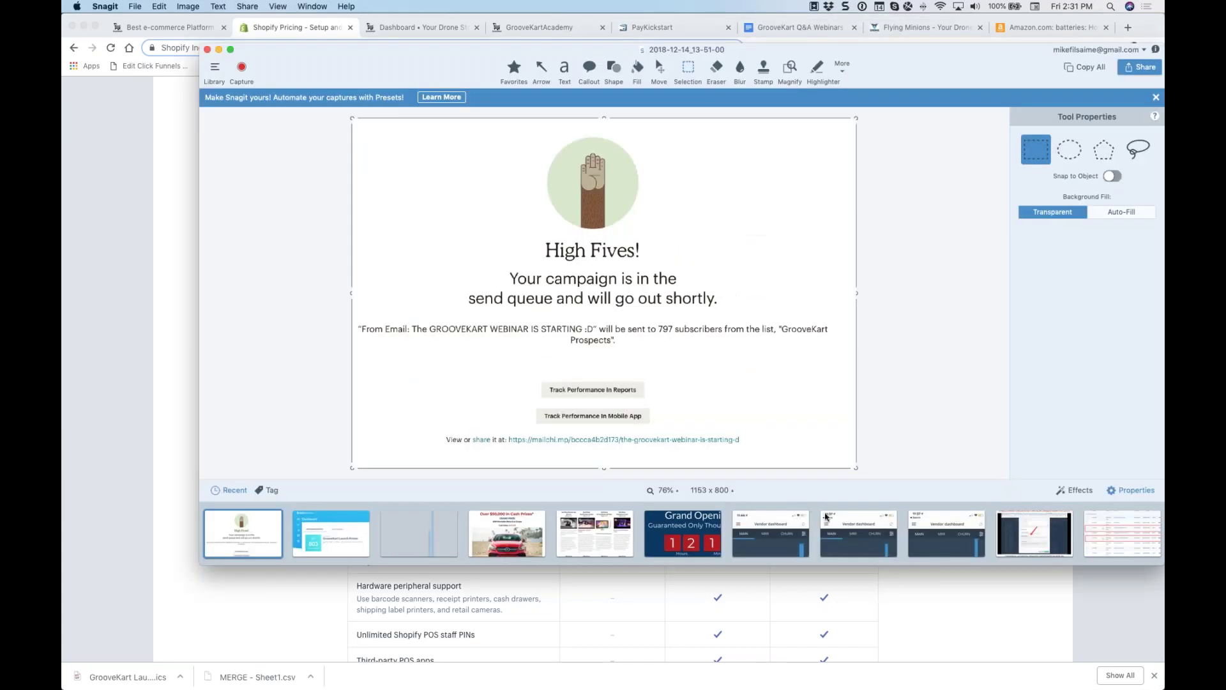
Open the vendor dashboard bar-chart capture, browse Snagit's capture tray, then return to Chrome
click(846, 532)
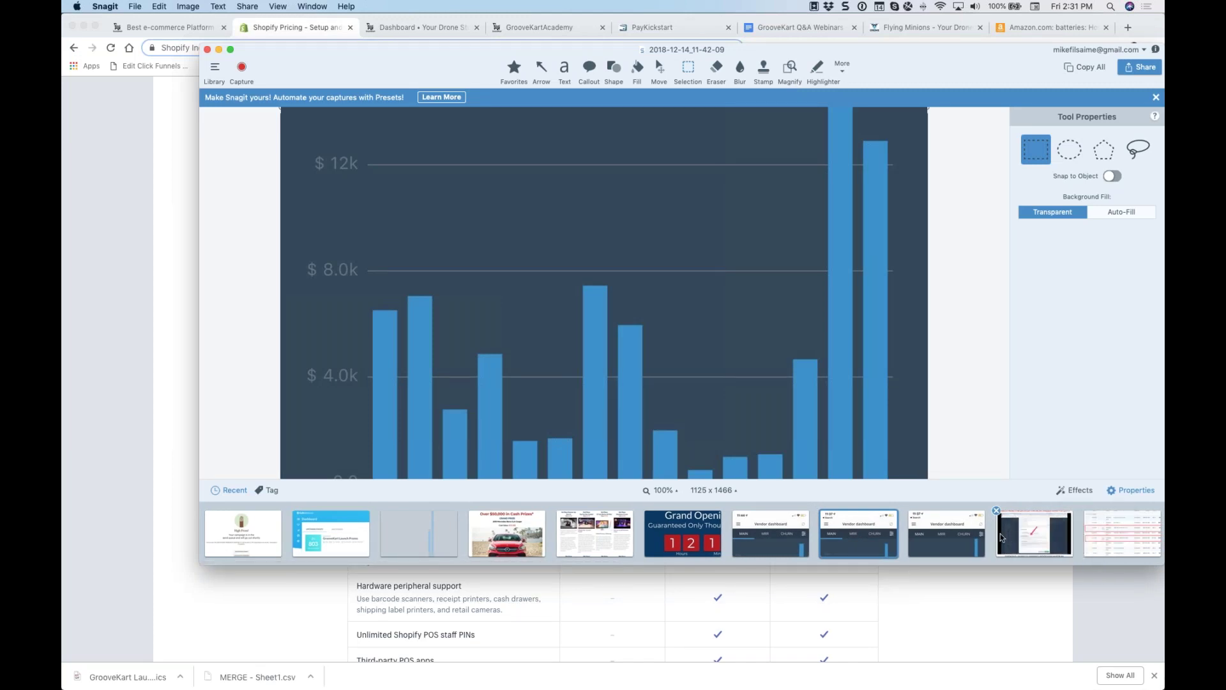
scroll(767, 536, right, 1)
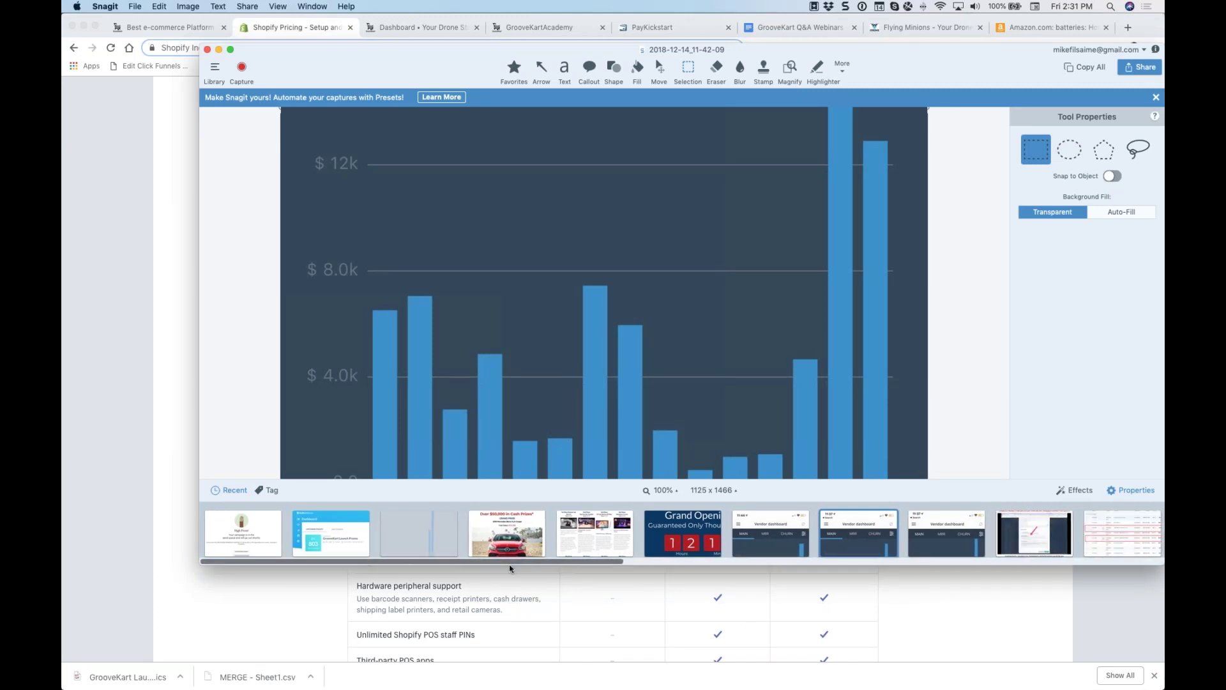
drag(539, 562, 1025, 576)
scroll(1054, 577, left, 1)
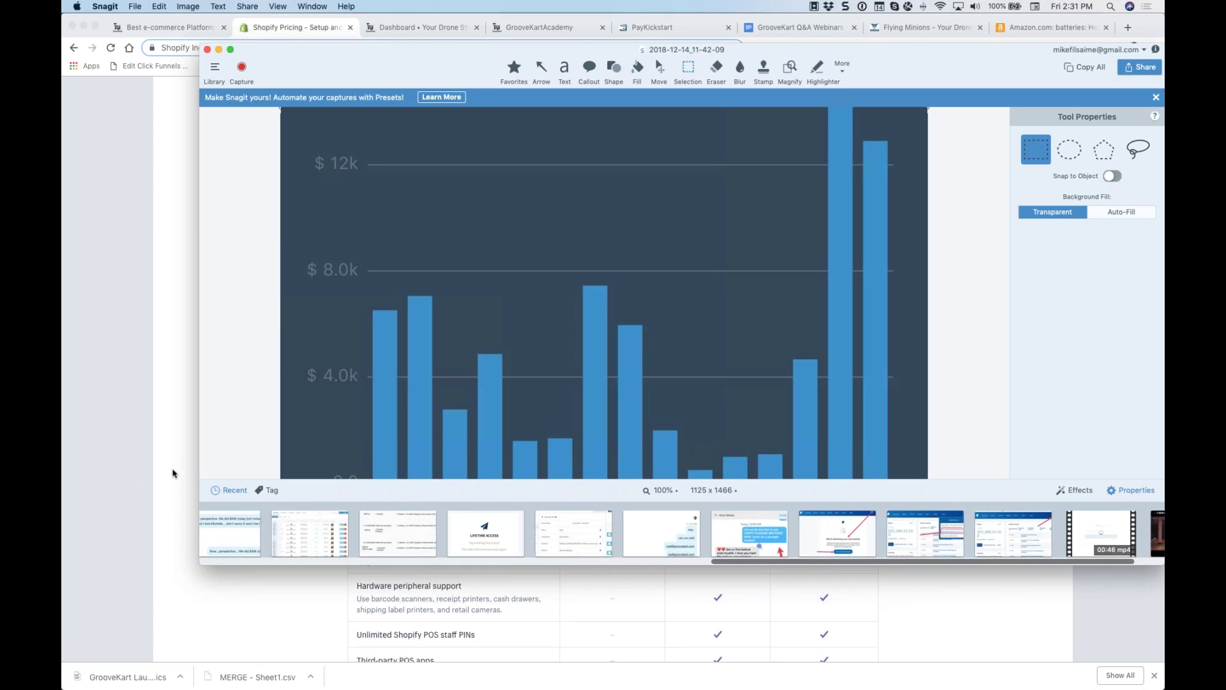
click(140, 471)
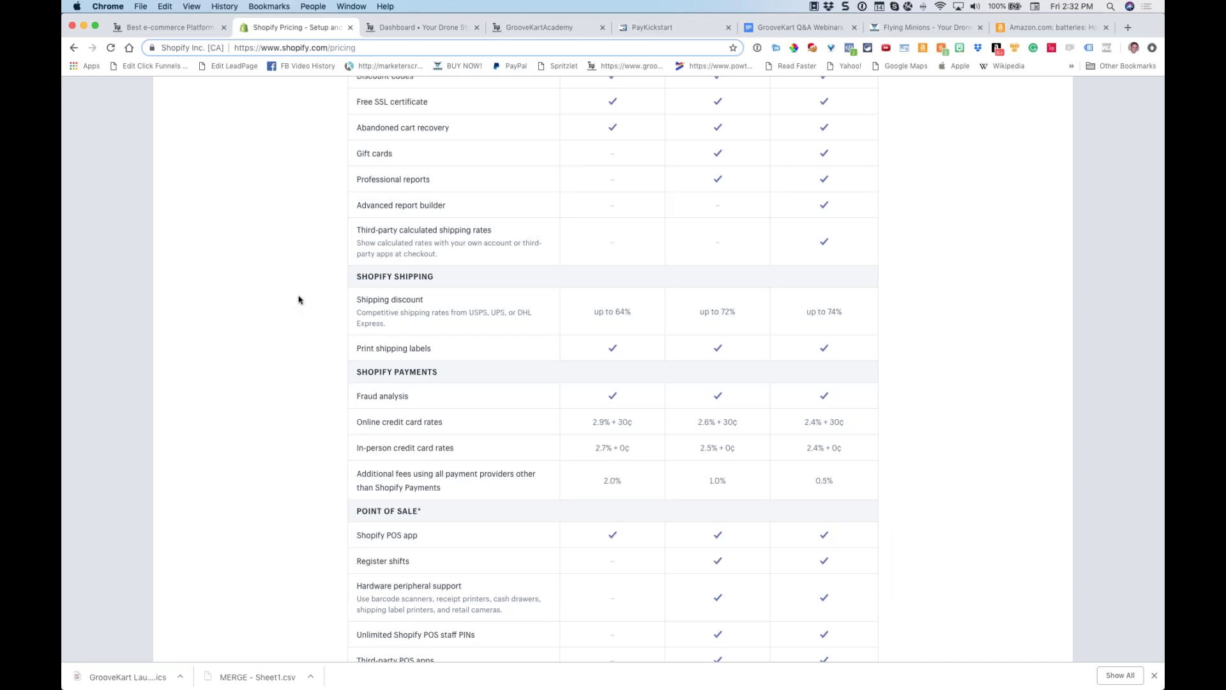
Switch to the store admin tab and show the GrooveKart App Store of included apps
click(166, 27)
scroll(1071, 247, down, 6)
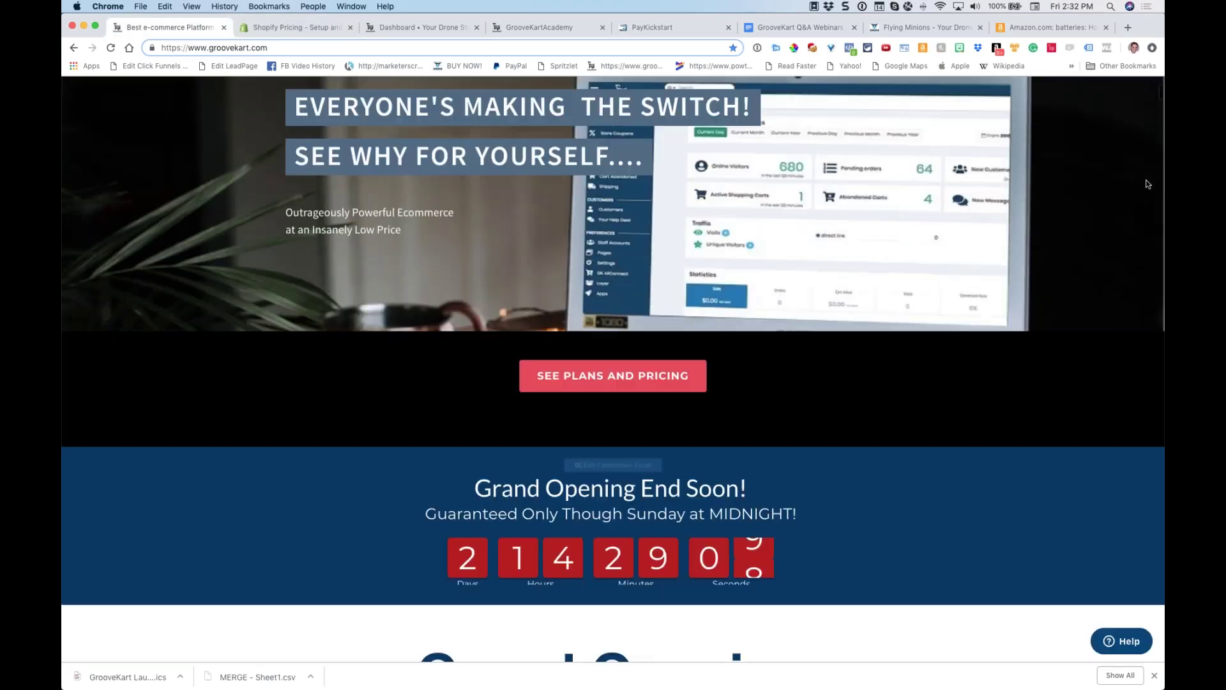
scroll(614, 369, up, 10)
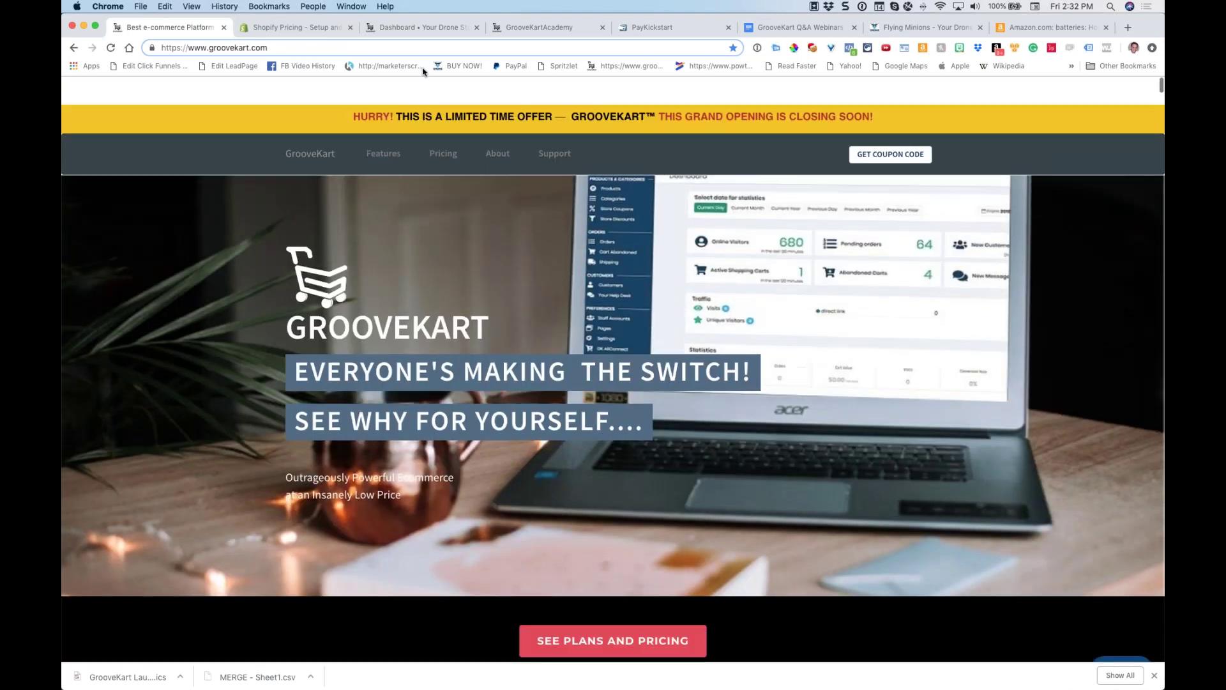
key(super+3)
click(116, 430)
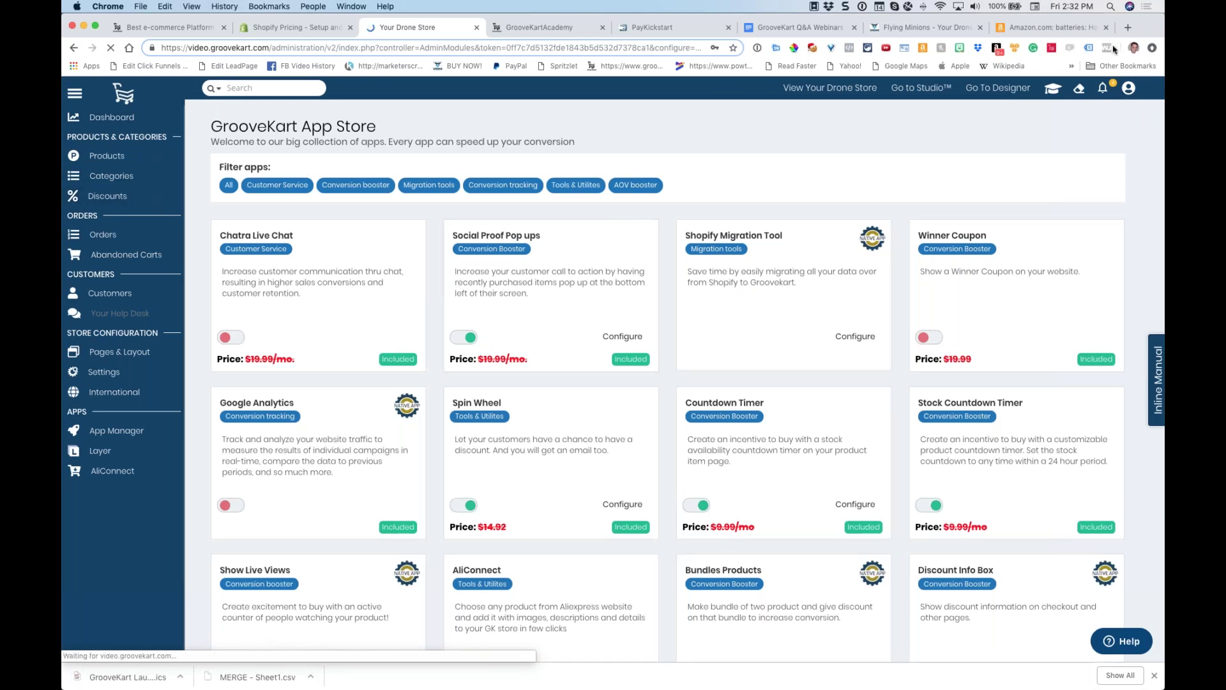
click(1130, 27)
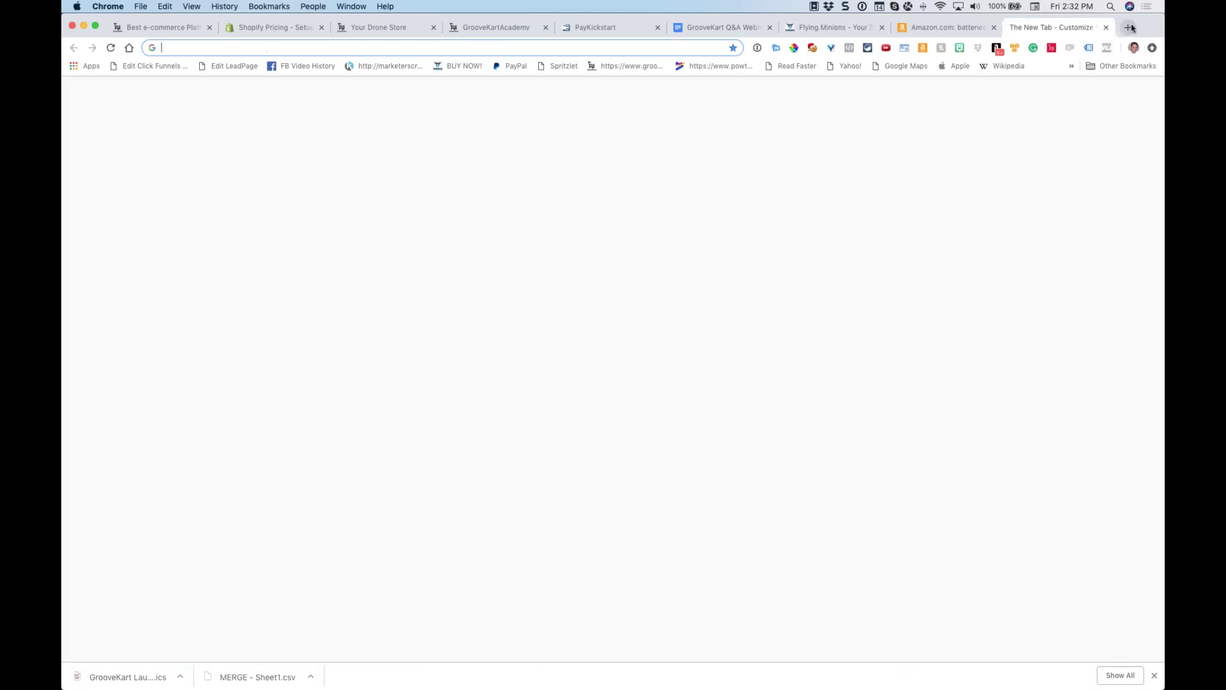
Search Google for 'apps sh' and open the Shopify App Store result
text(apps shopify)
key(Return)
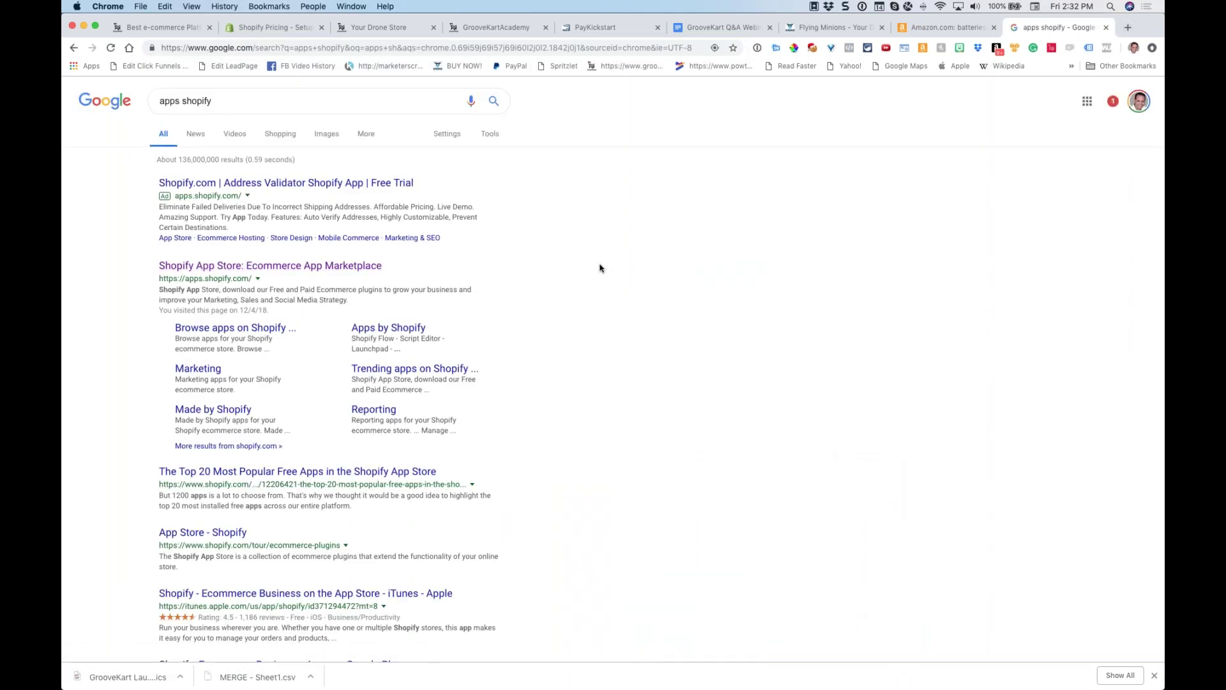
scroll(601, 267, down, 3)
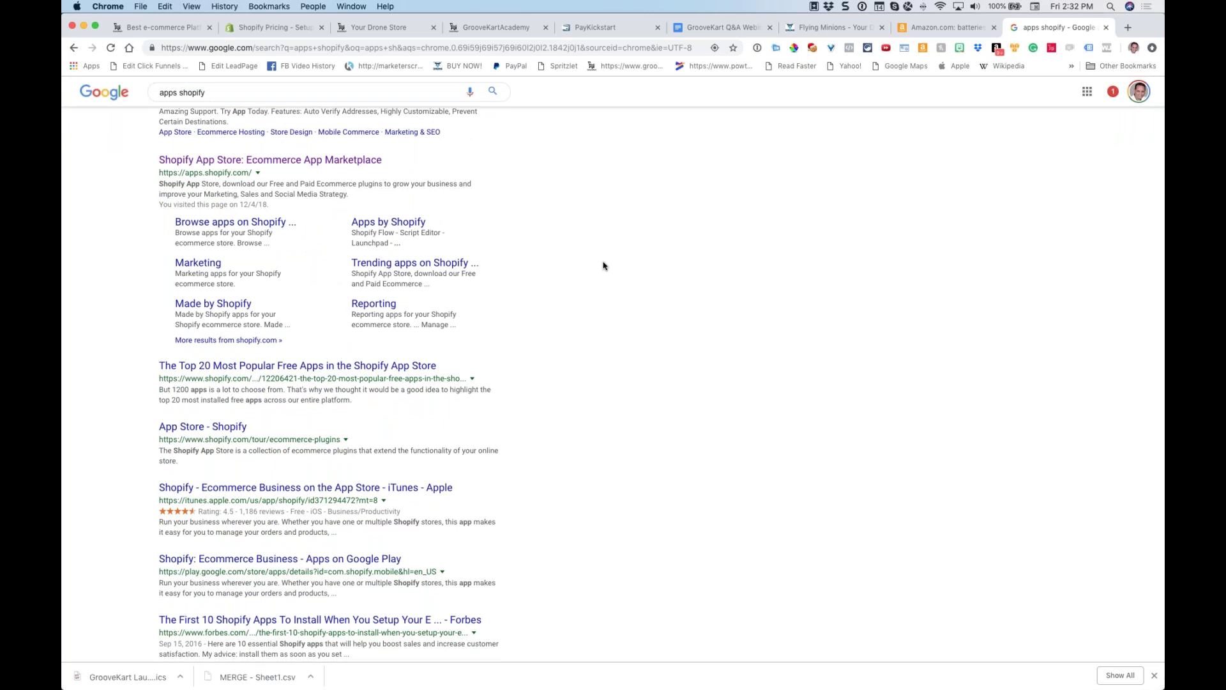
click(268, 160)
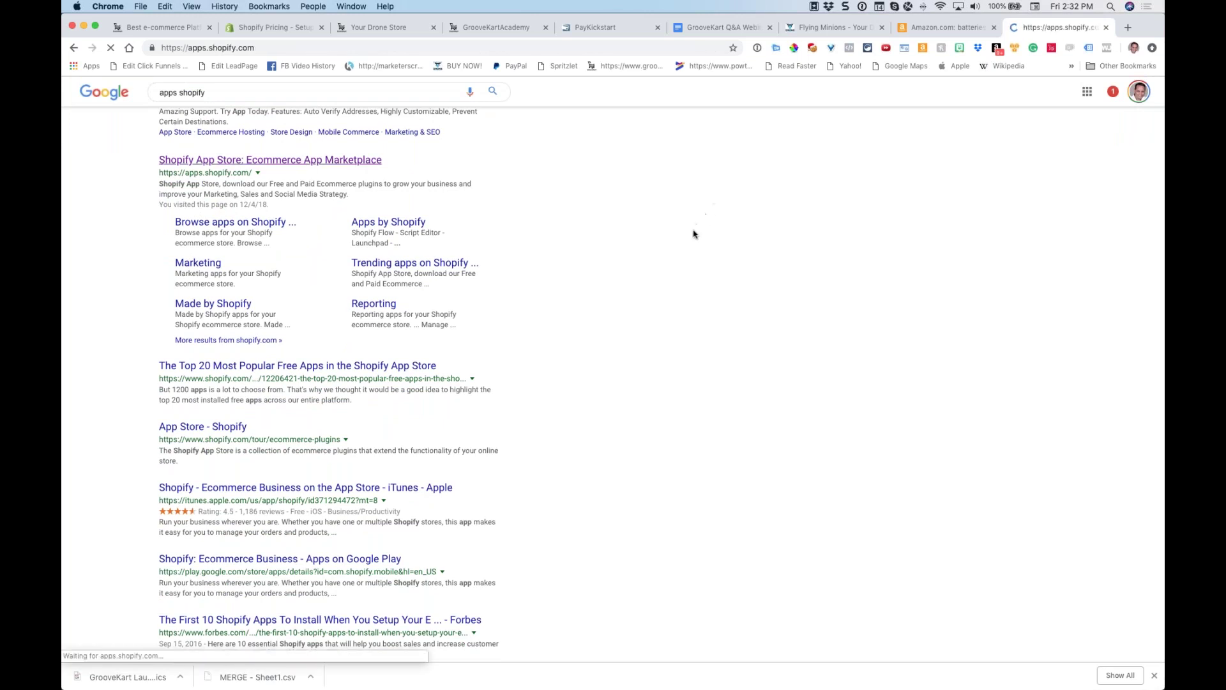
scroll(695, 233, down, 2)
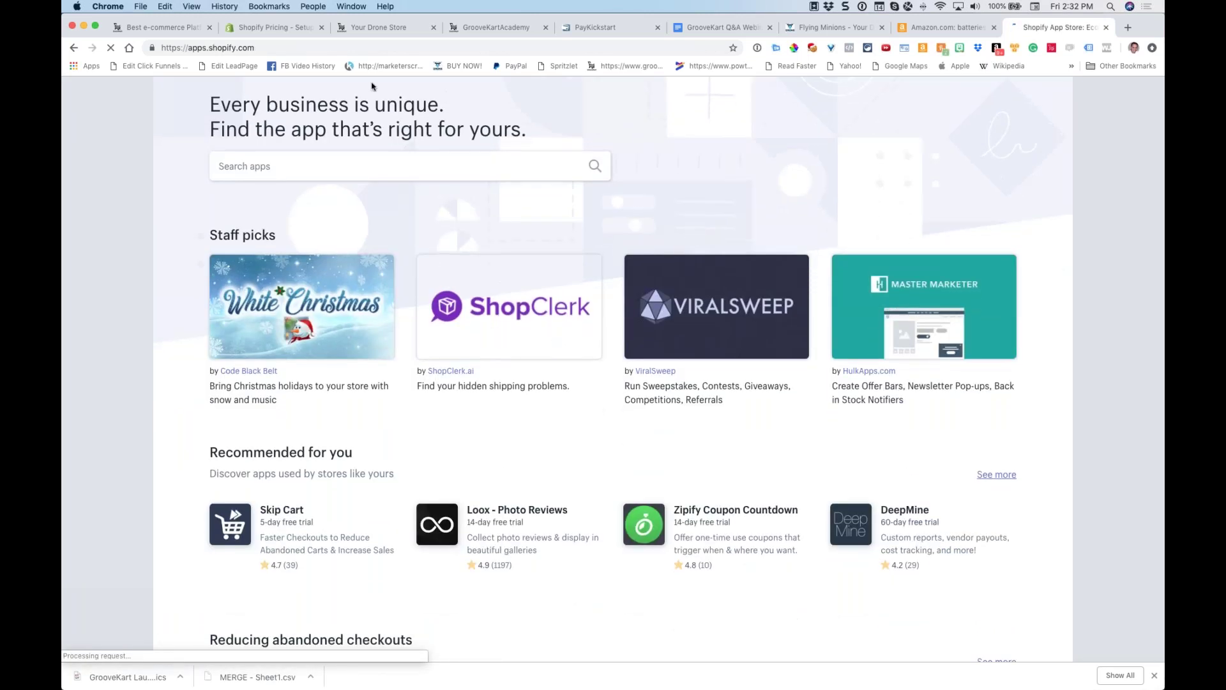
Glance at the GrooveKart homepage, then return to the Shopify App Store's staff picks and search box
click(169, 27)
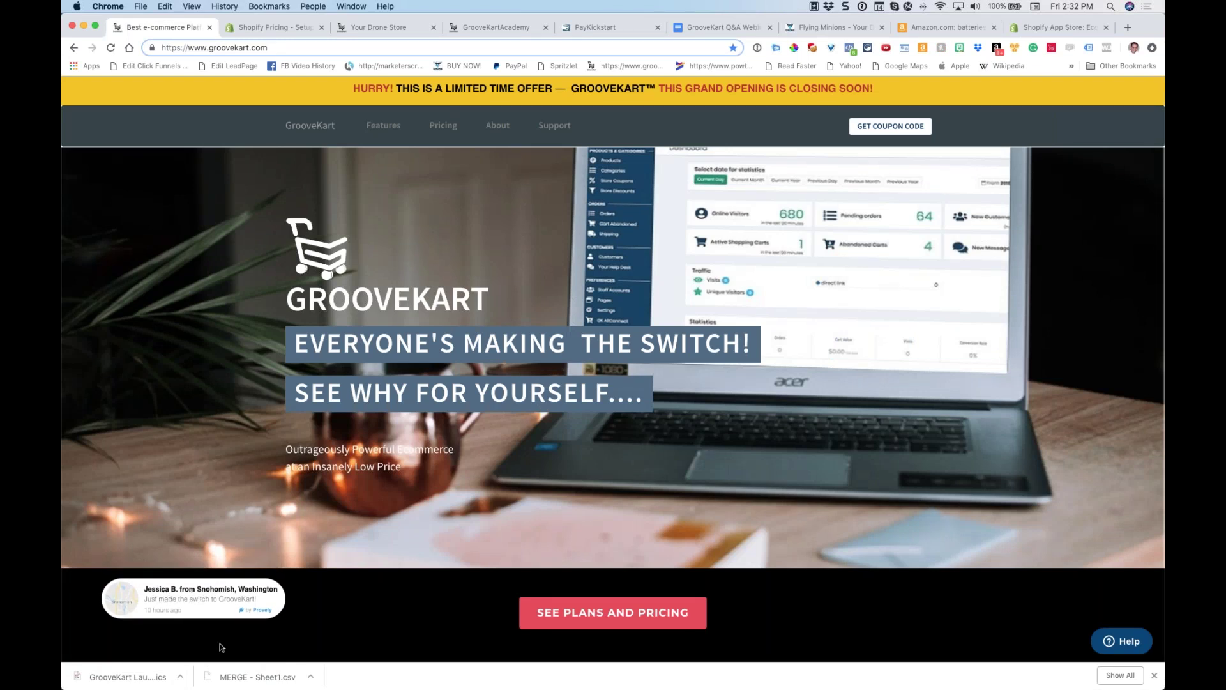
click(1031, 29)
scroll(348, 85, down, 2)
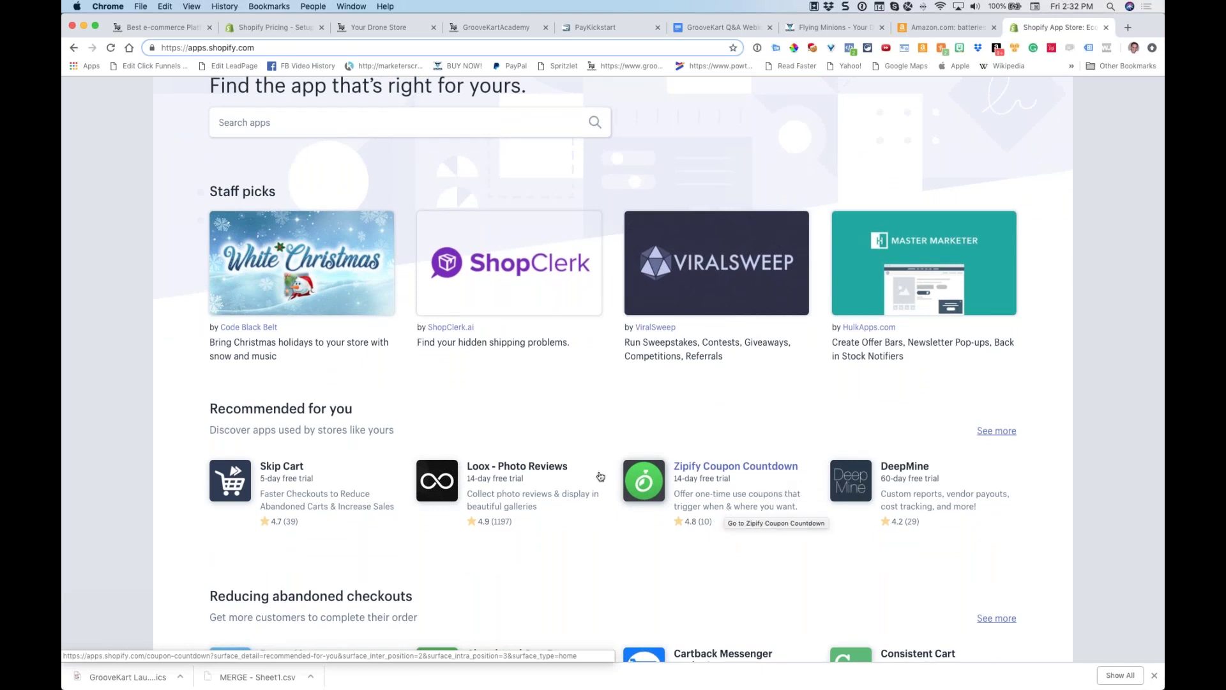
click(285, 127)
Search the Shopify App Store for '1 click upsells' and scroll through the 101 results
text(1 click )
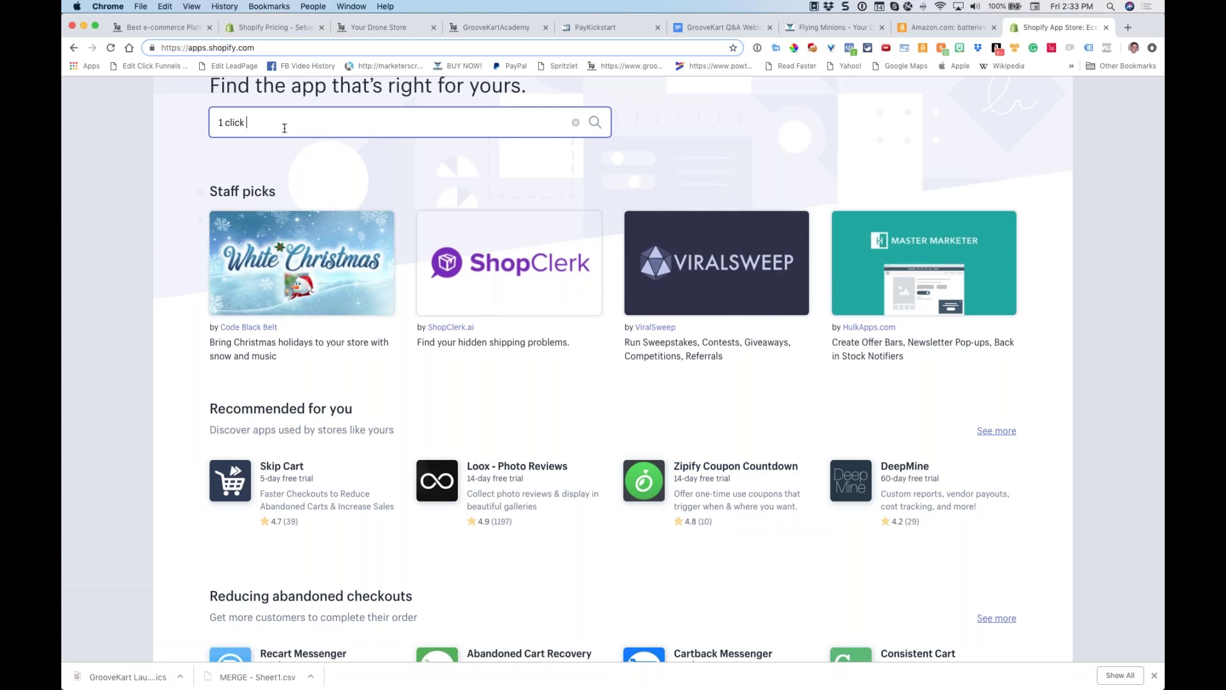
text(upsells)
key(Return)
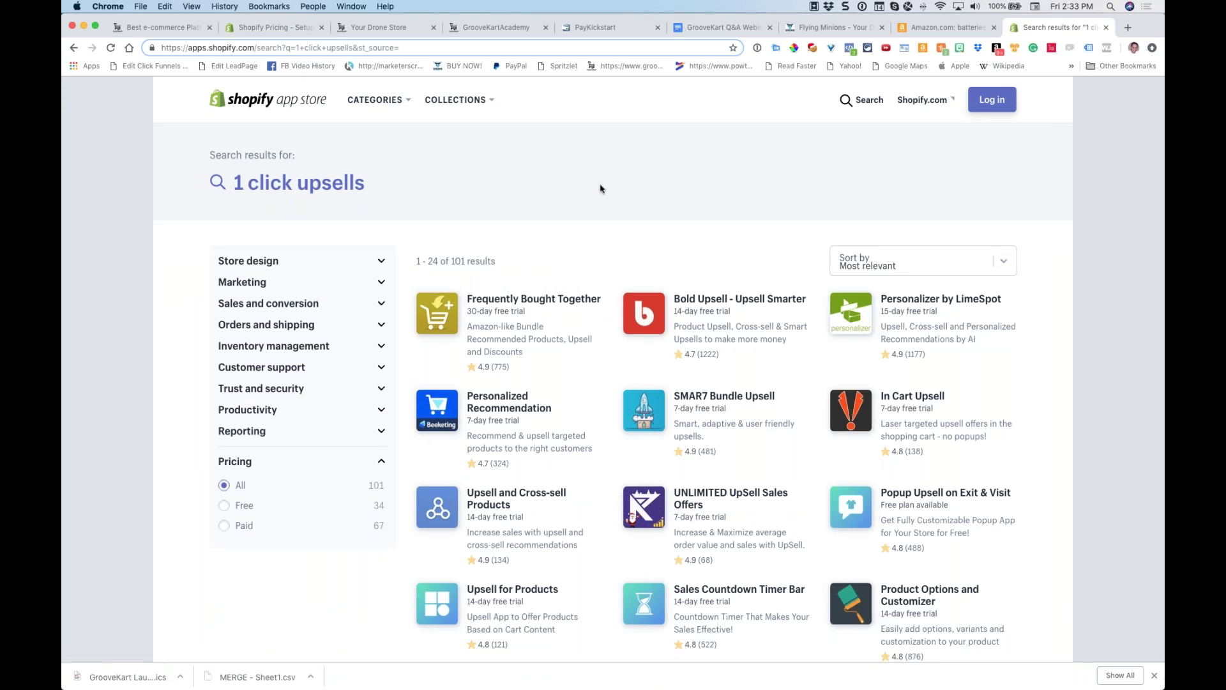
scroll(601, 189, down, 3)
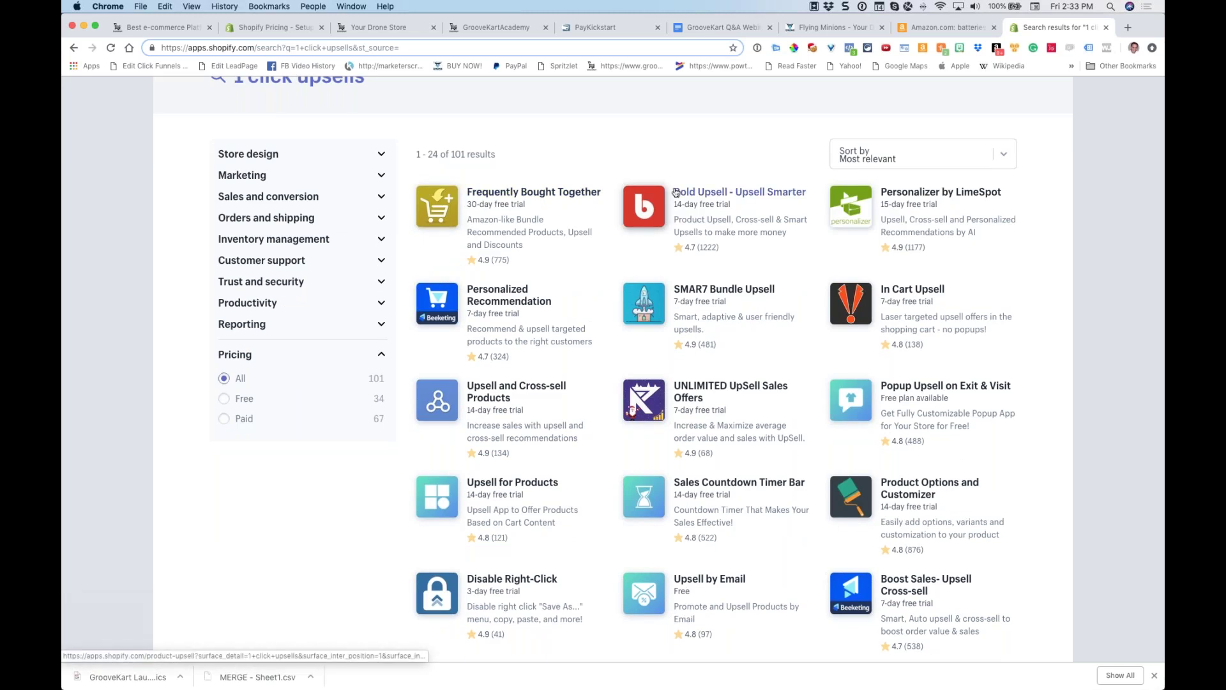
scroll(676, 192, down, 2)
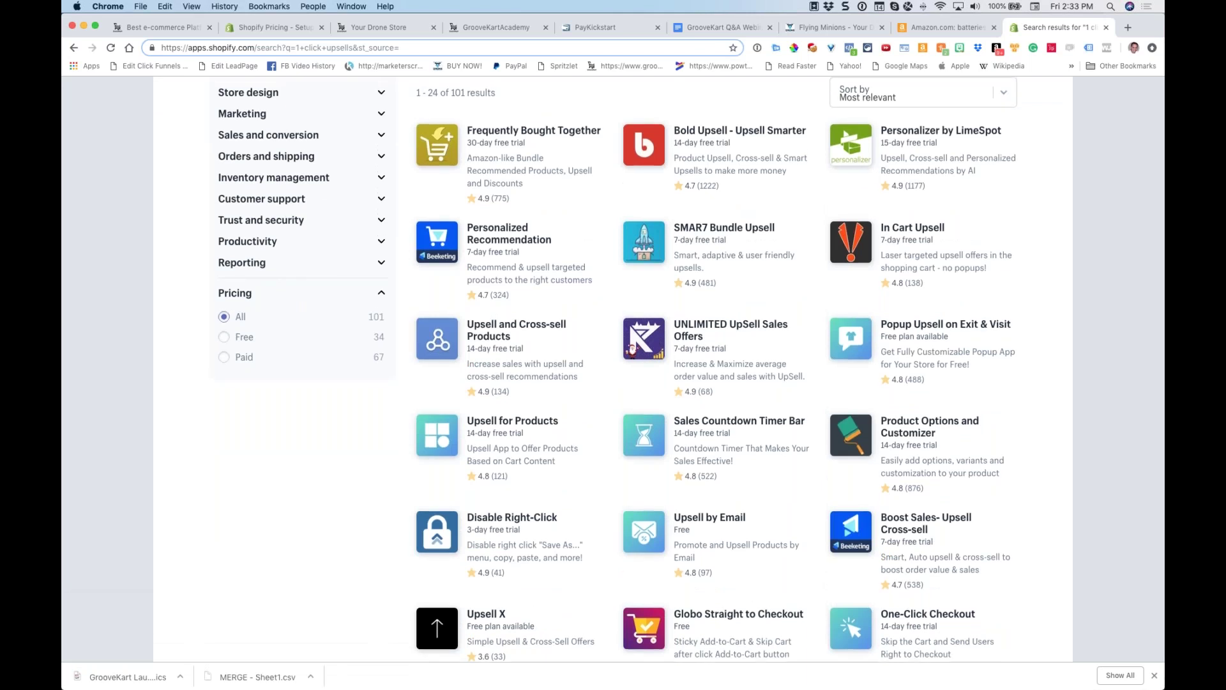
scroll(613, 369, up, 5)
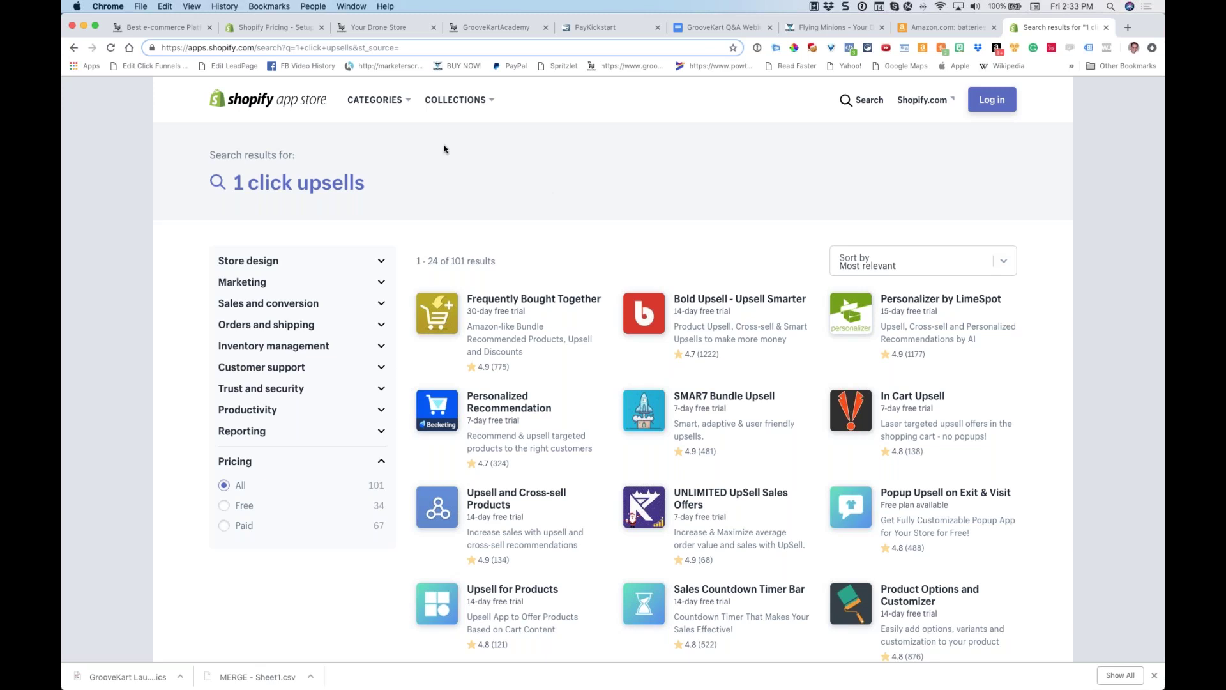
click(185, 32)
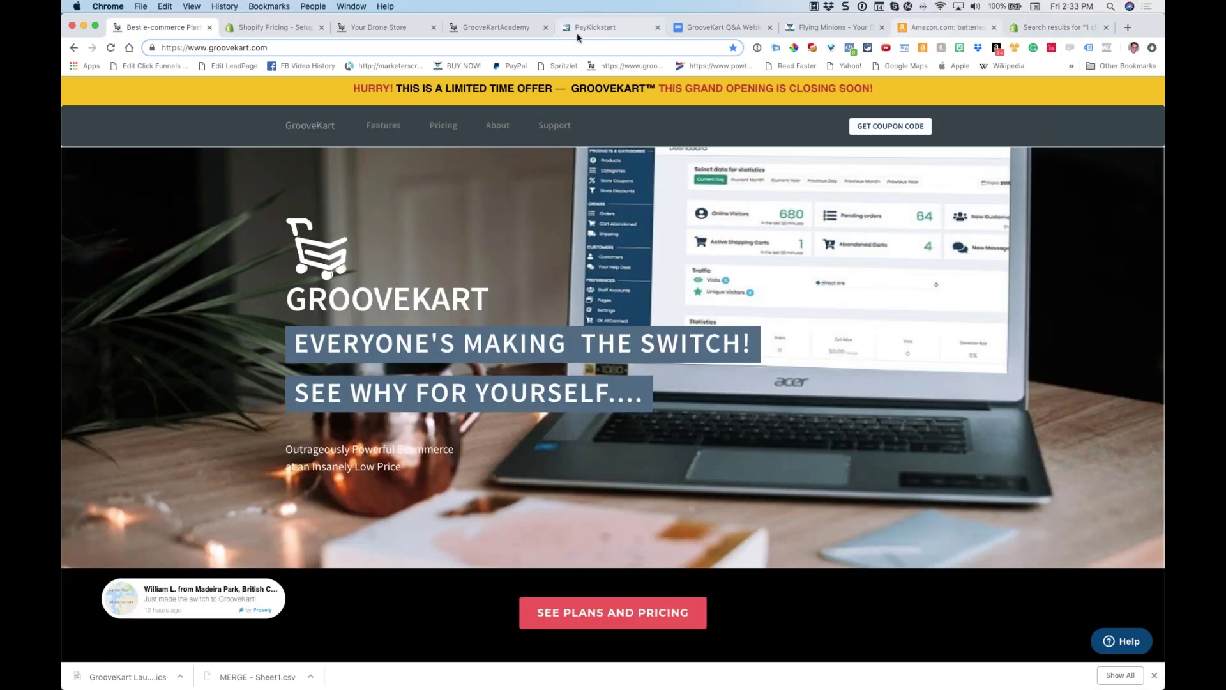
Open Spin Wheel's Look and Feel settings to show the Red theme preview, then close them
scroll(635, 378, down, 2)
scroll(635, 377, down, 1)
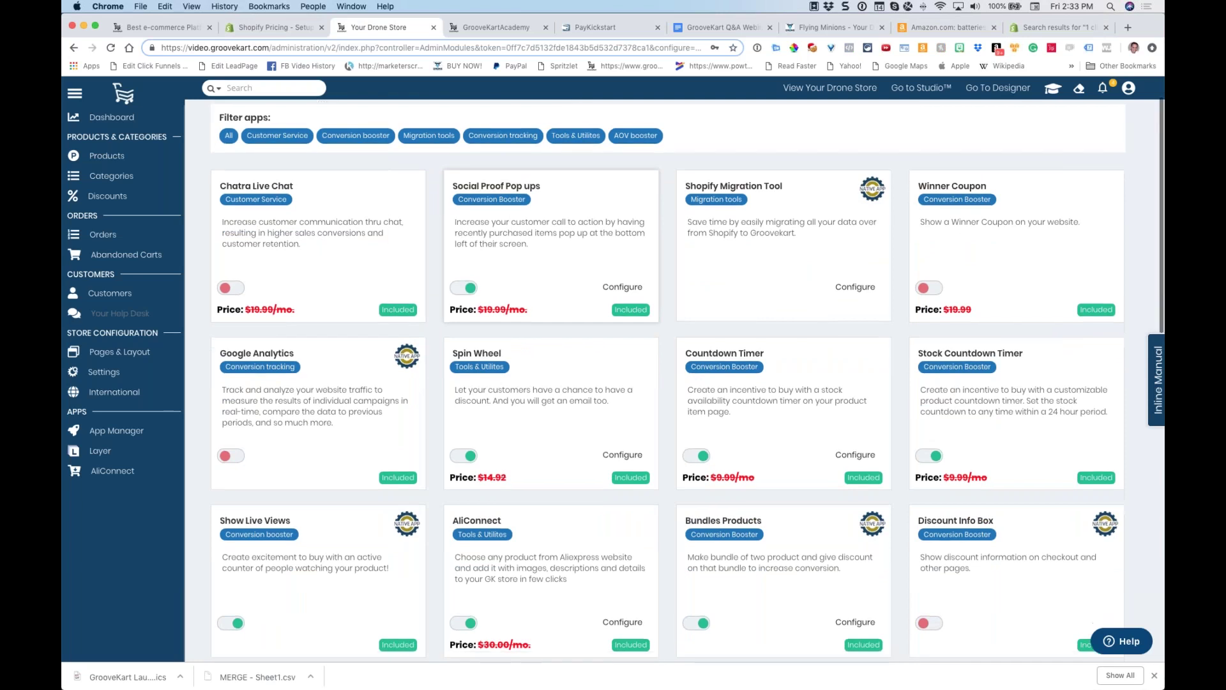
scroll(635, 378, down, 20)
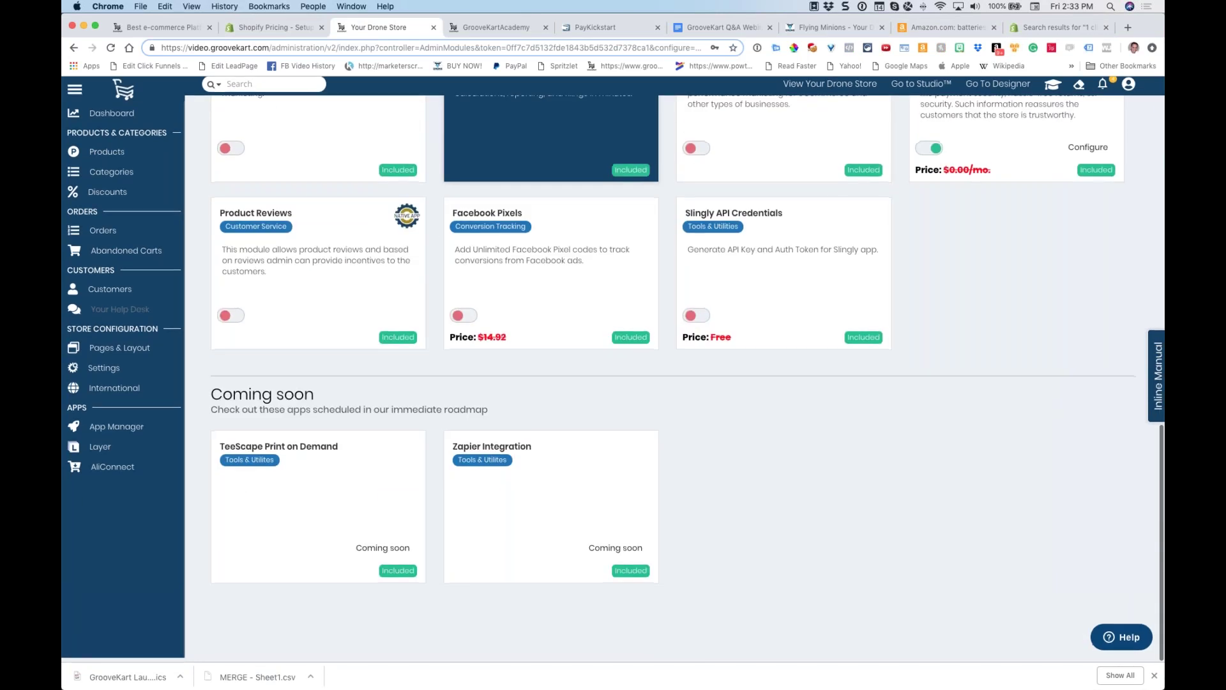
scroll(615, 244, up, 20)
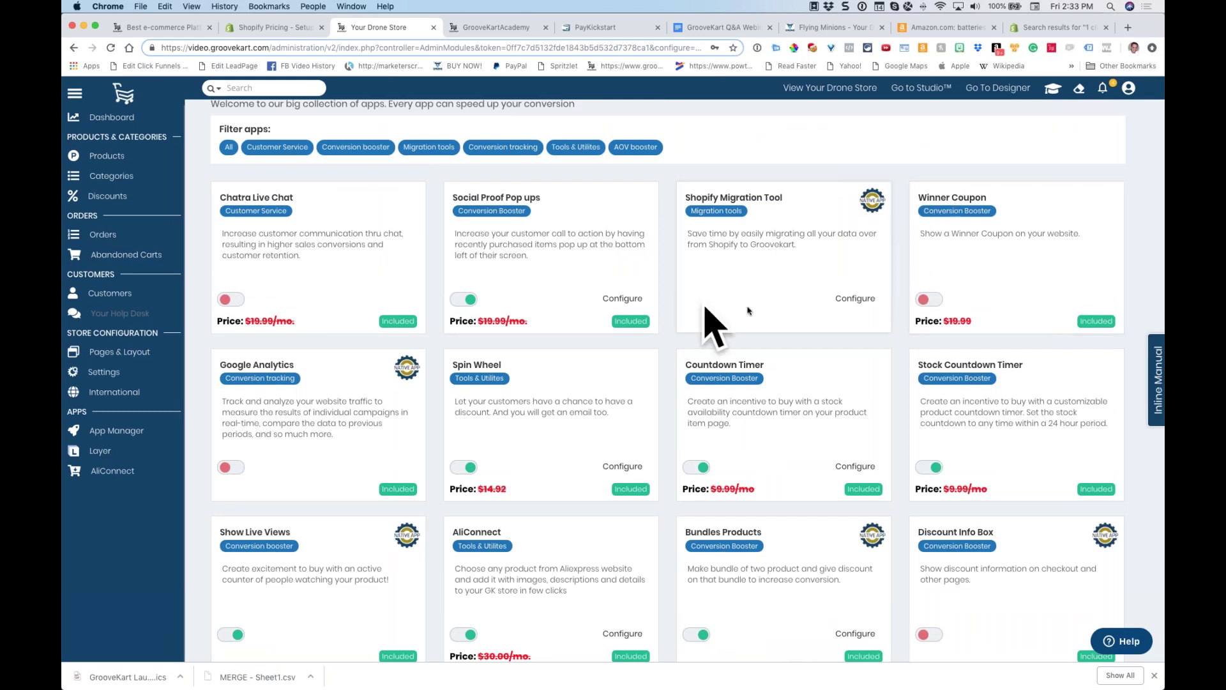
scroll(854, 323, down, 3)
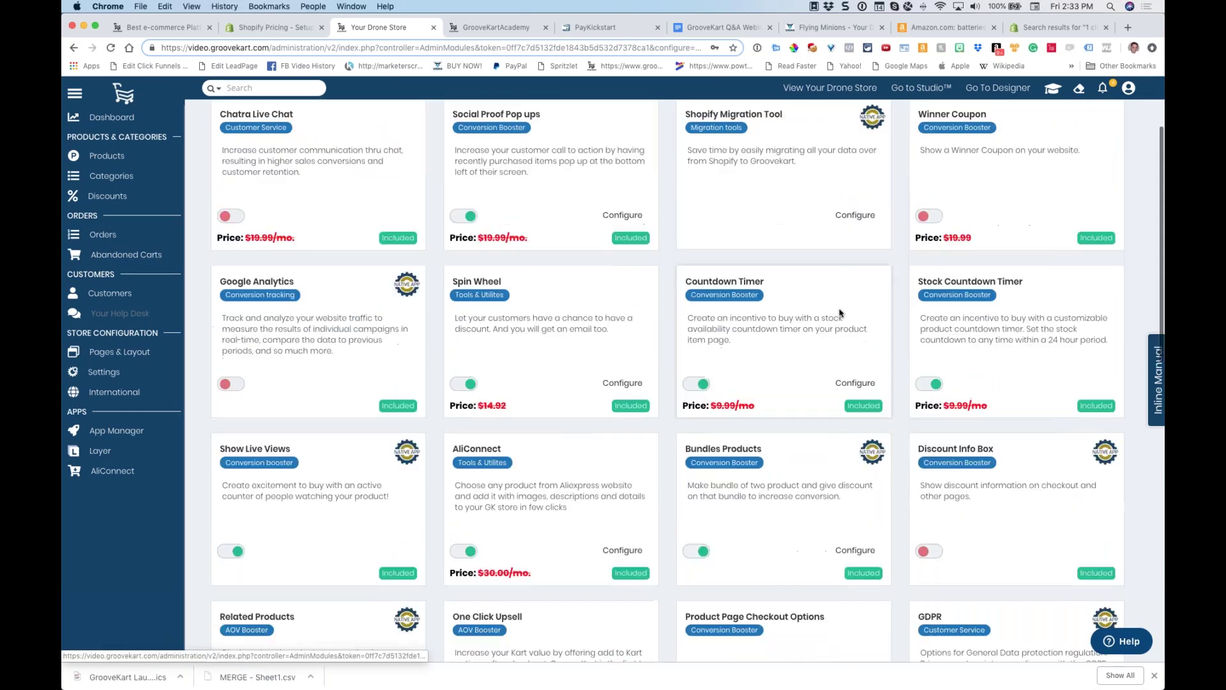
scroll(833, 312, up, 1)
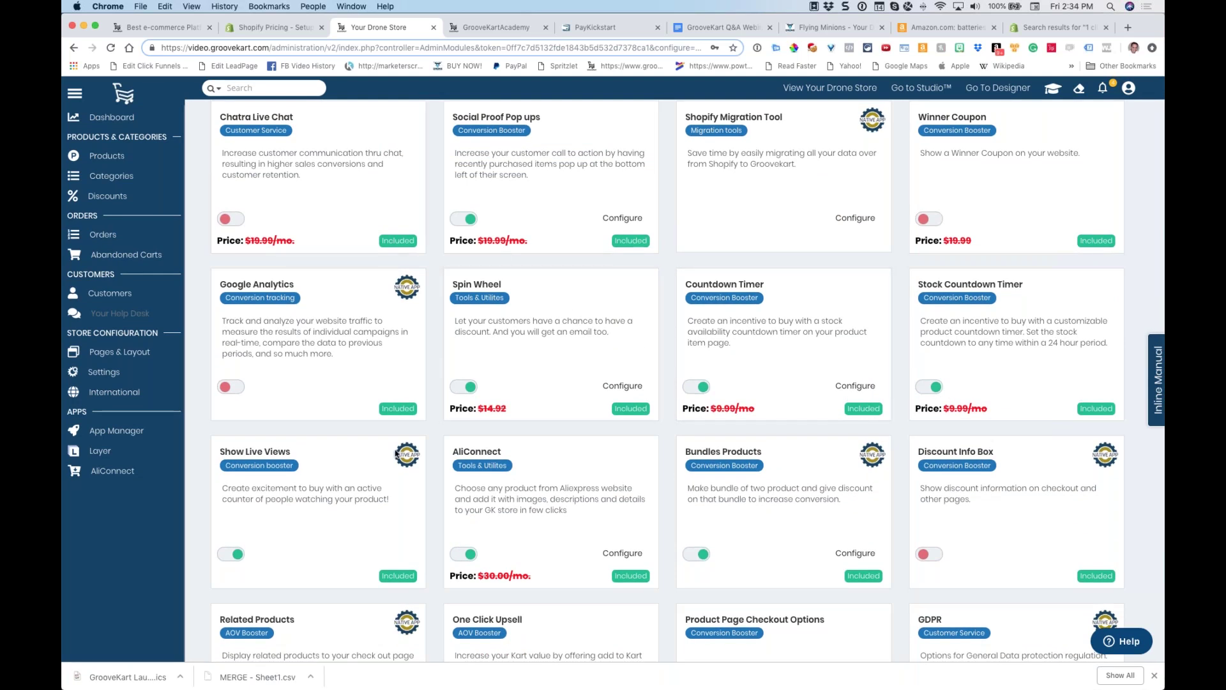
click(623, 386)
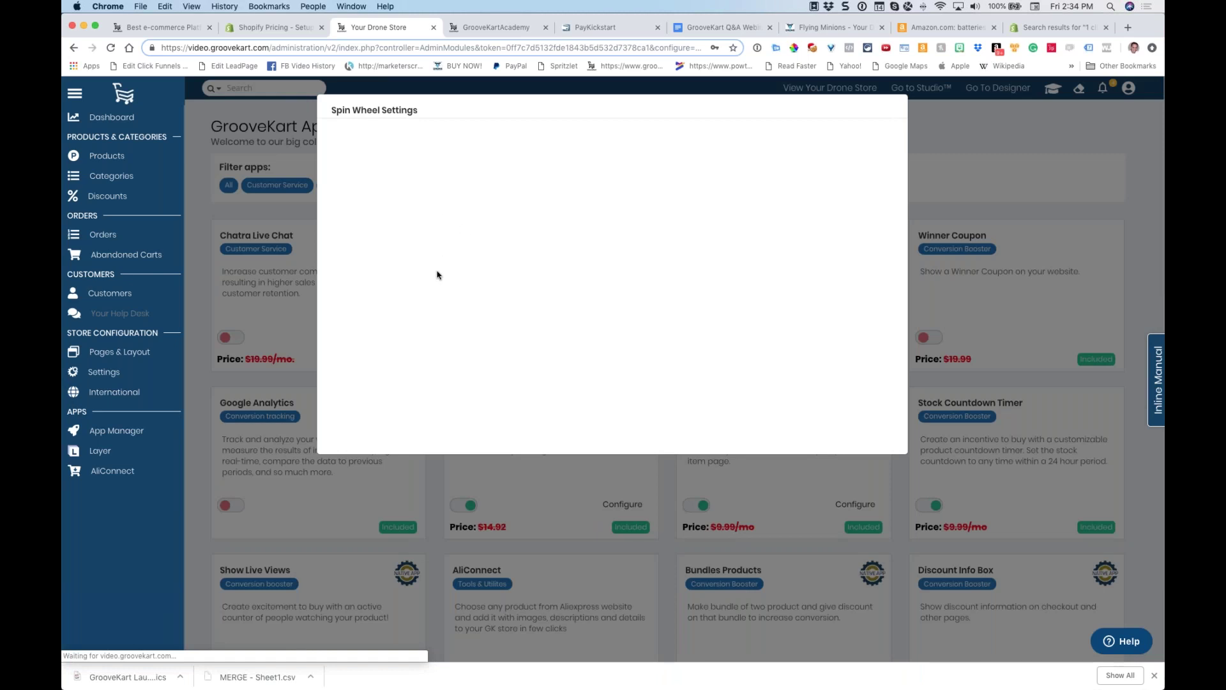
click(529, 138)
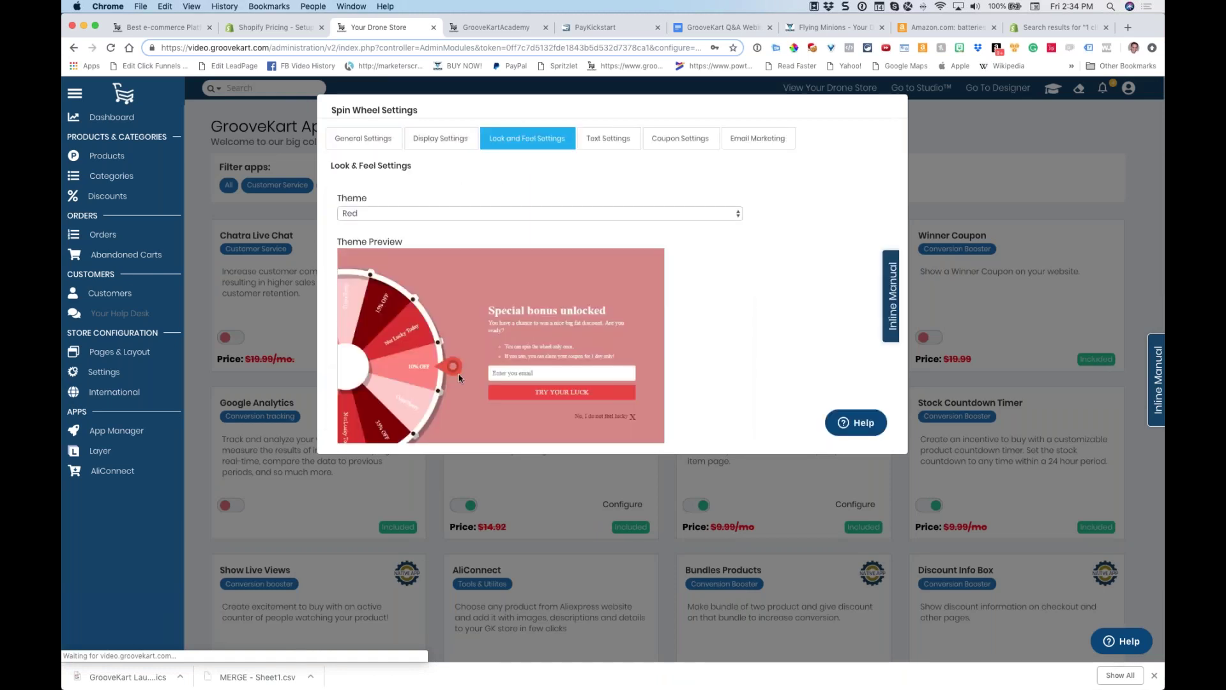
click(950, 214)
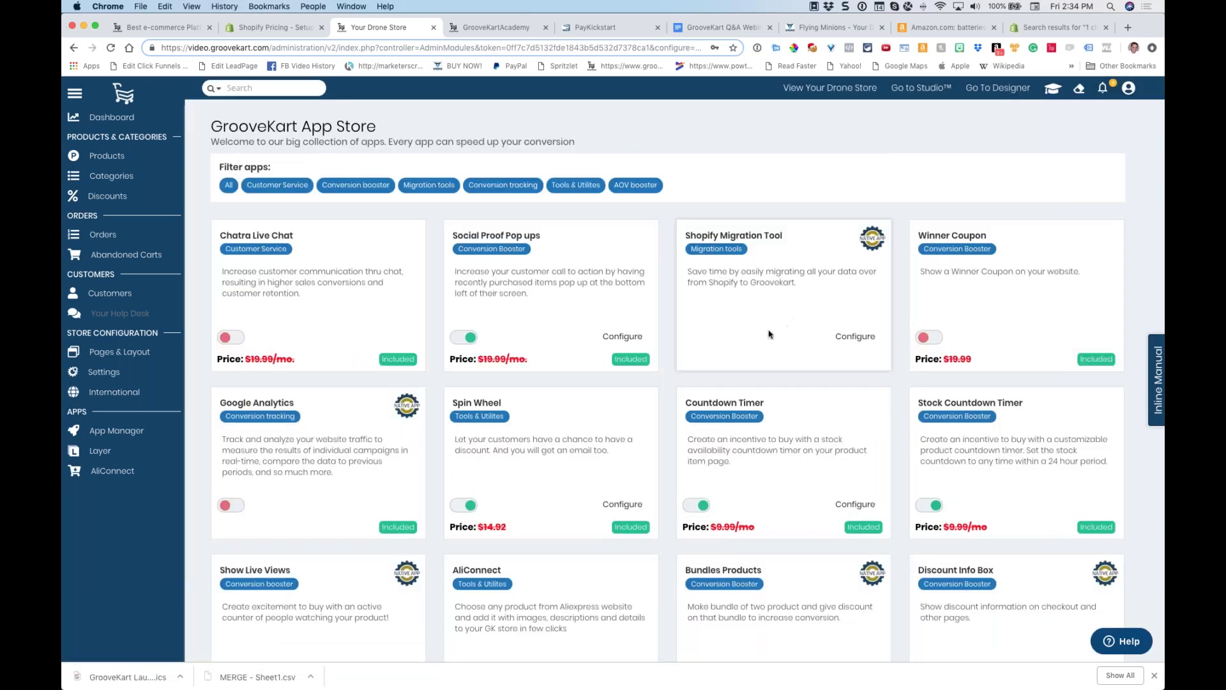
Glance at the Flying Minions product page, then return to the 1 click upsells results
scroll(767, 332, down, 3)
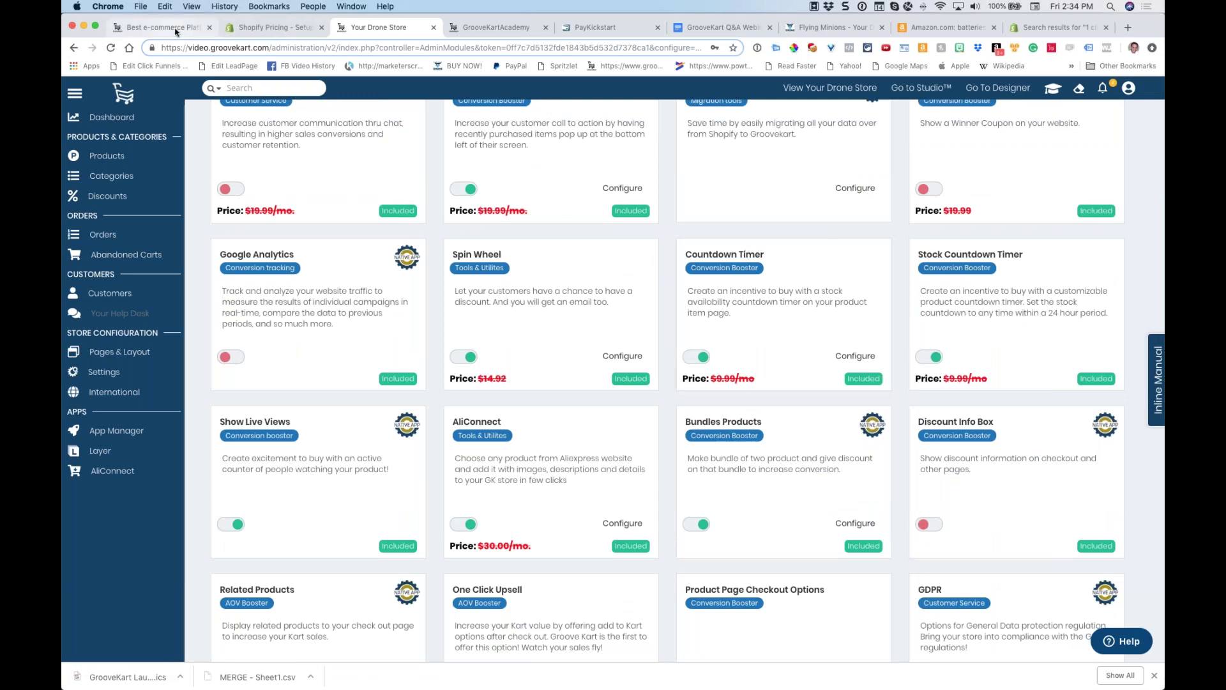
click(824, 28)
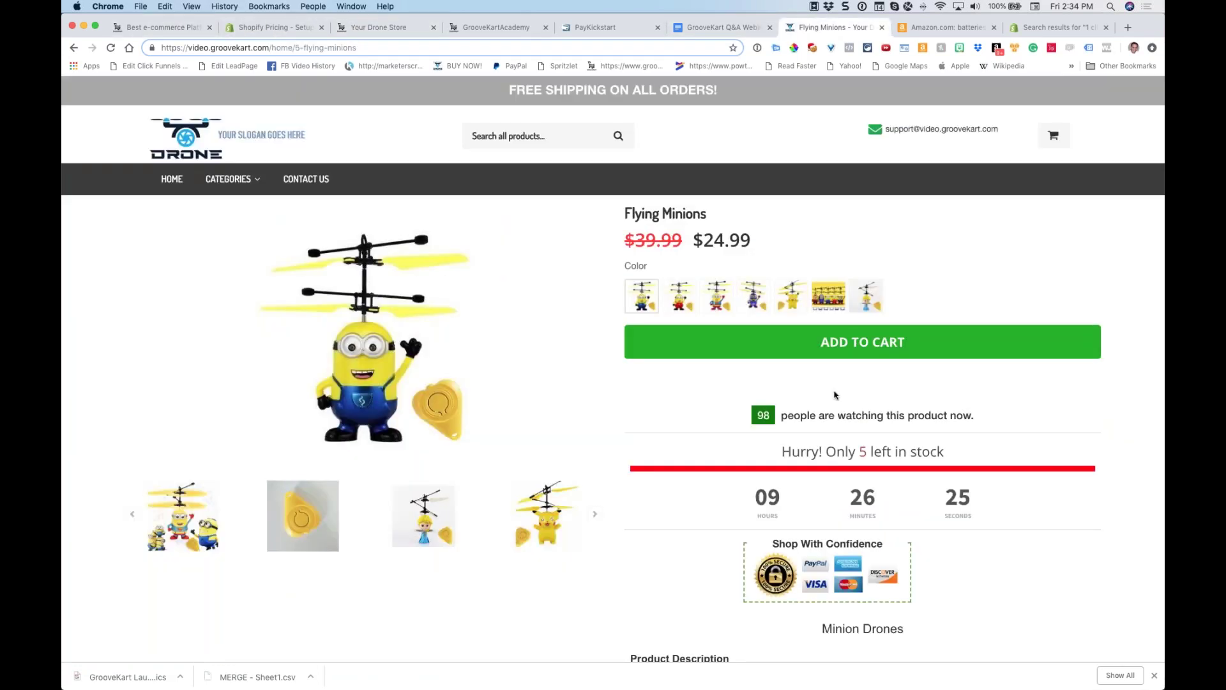
scroll(834, 393, down, 2)
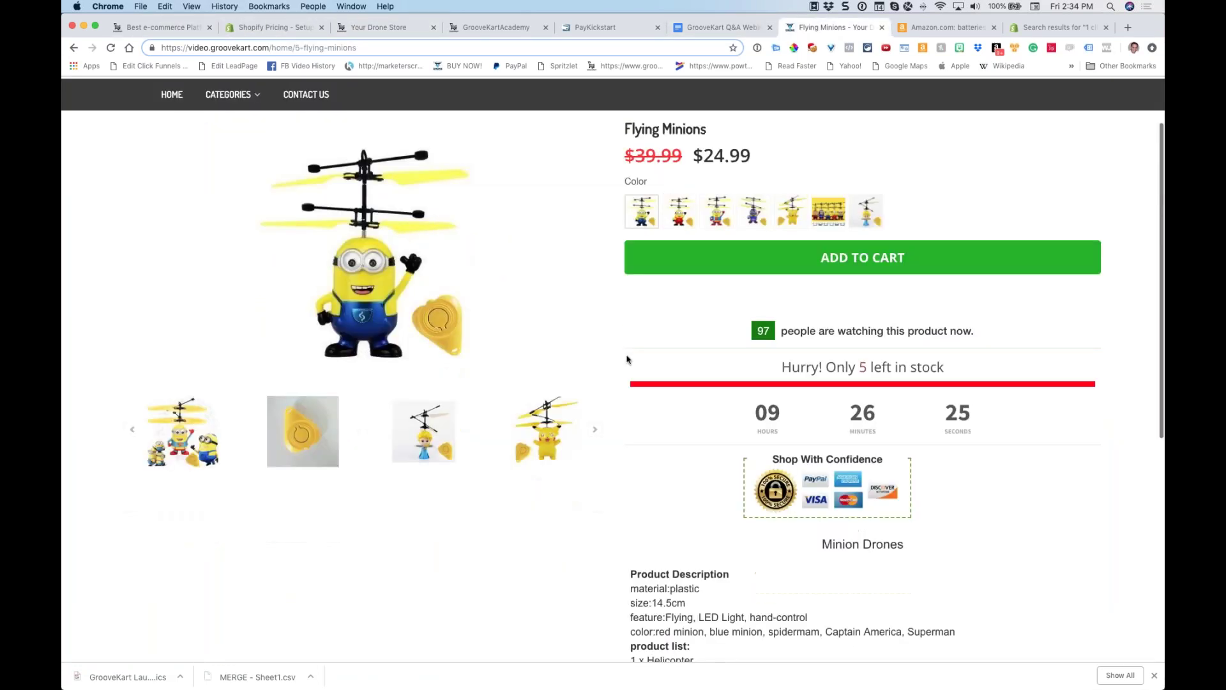
click(1023, 28)
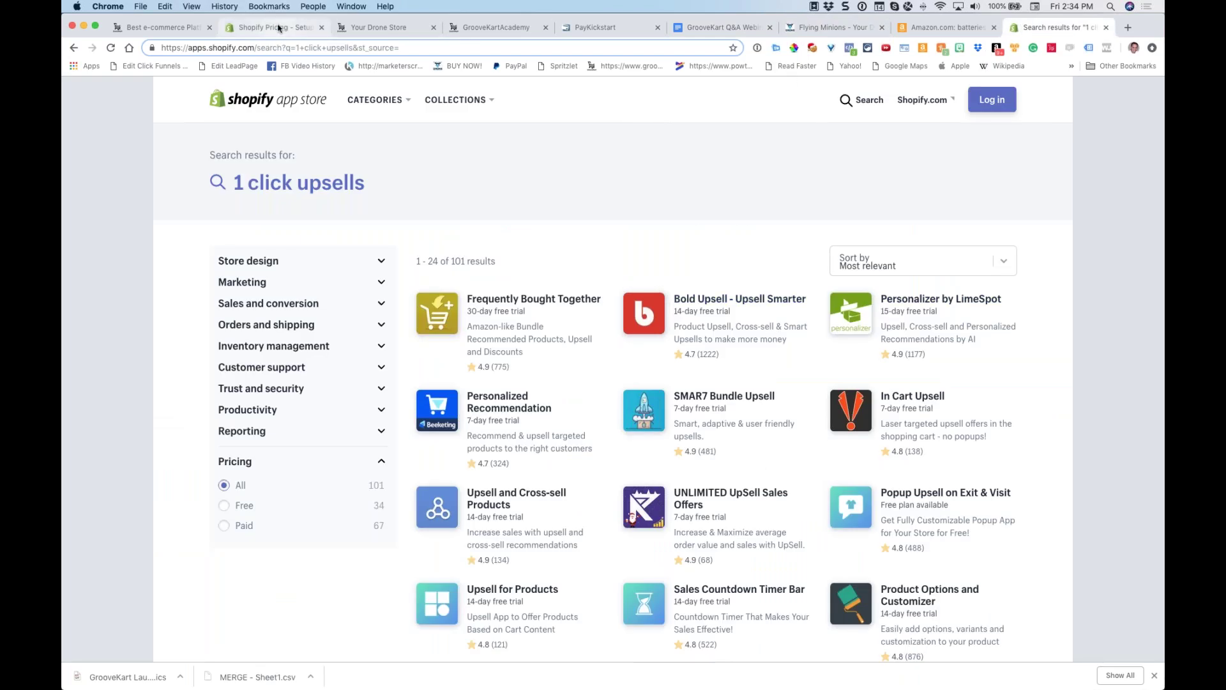
Scroll through the admin's included apps, highlighting Bundles Products, then back to the top
click(377, 28)
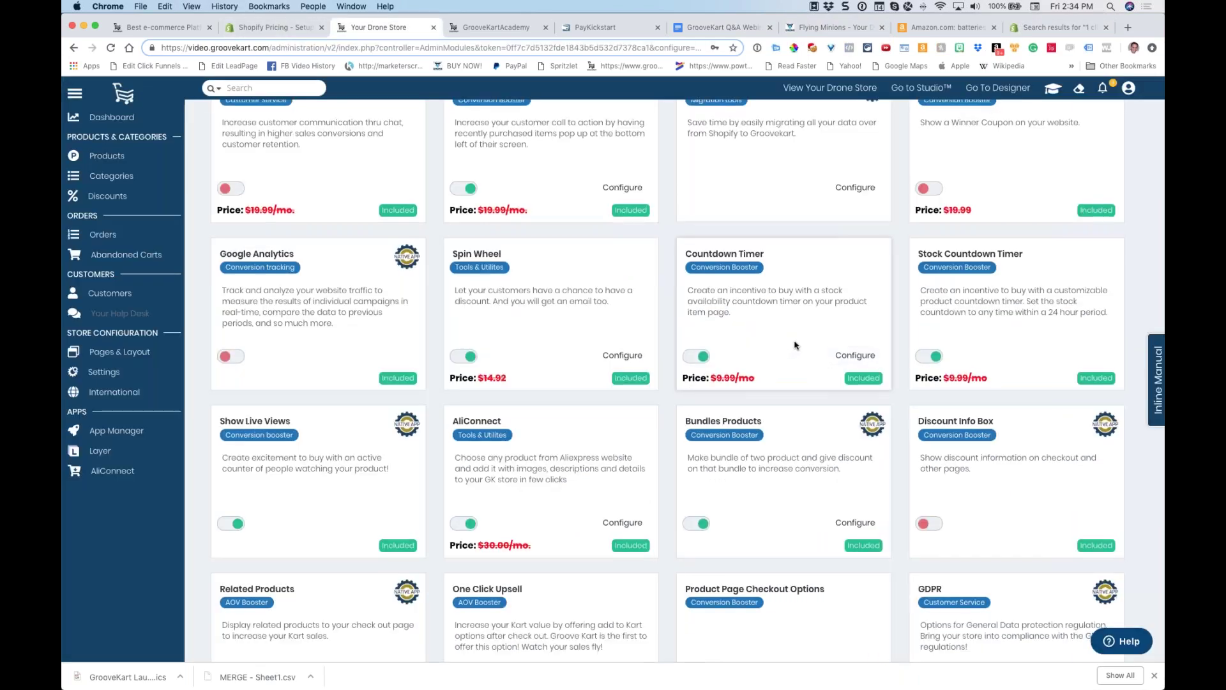
scroll(795, 344, down, 3)
drag(771, 305, 693, 301)
scroll(730, 349, down, 2)
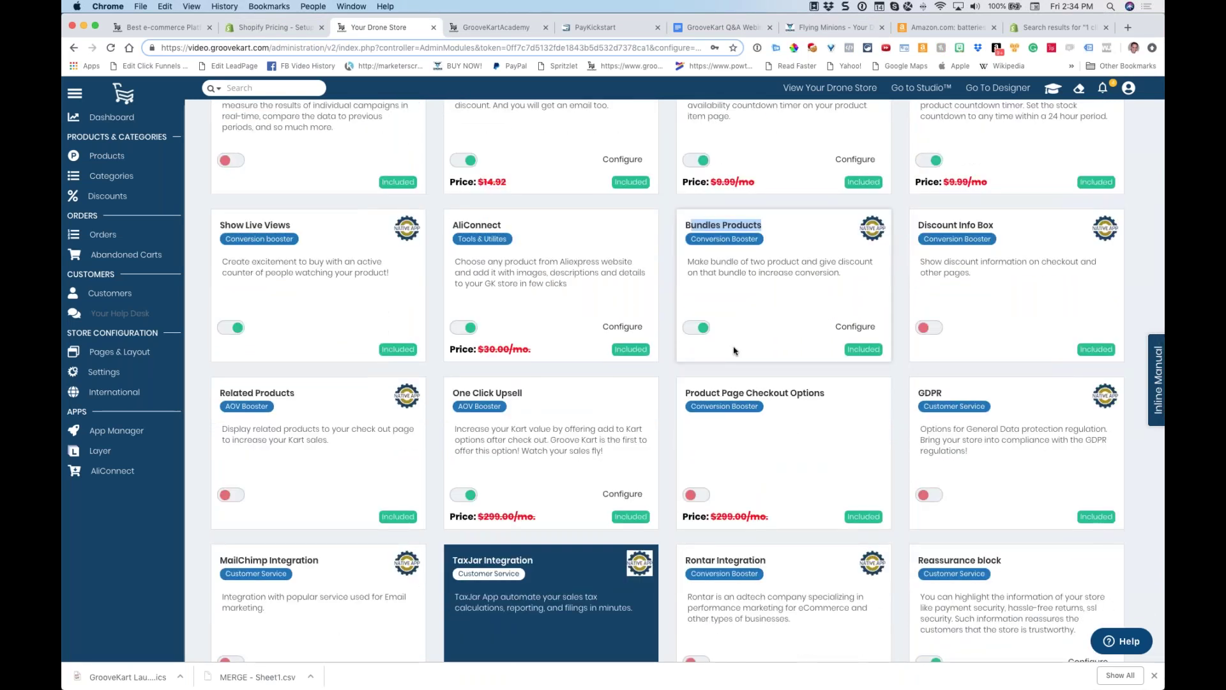
scroll(735, 351, down, 2)
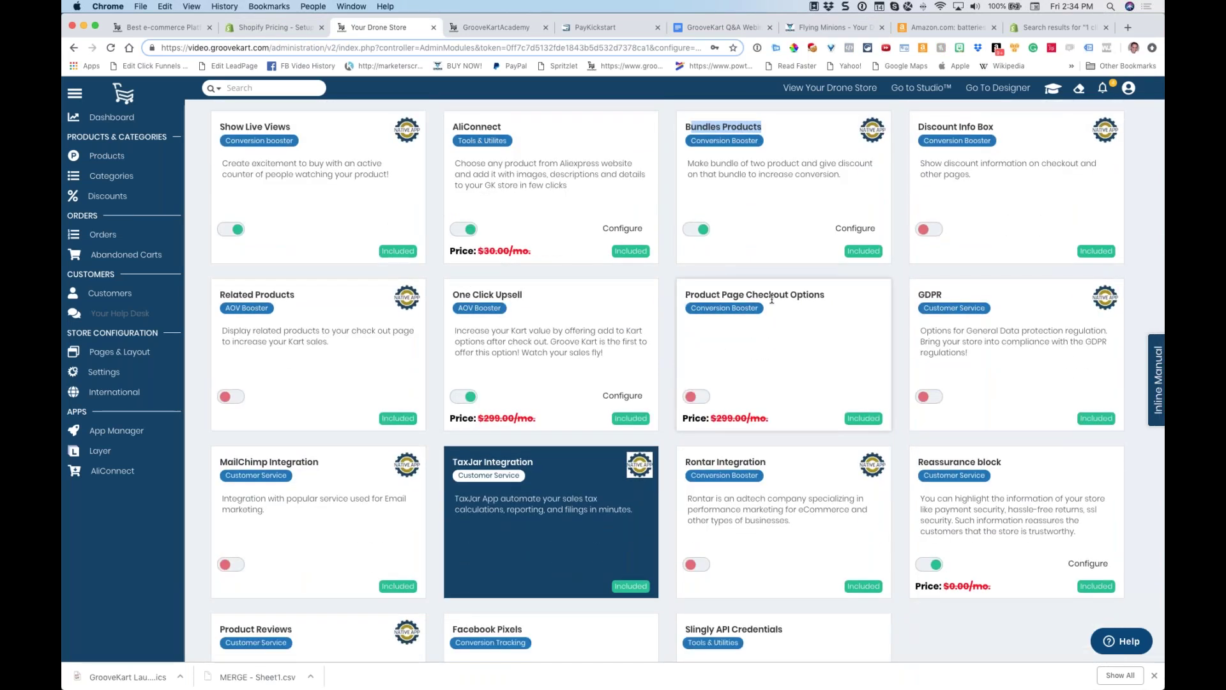
scroll(684, 300, down, 5)
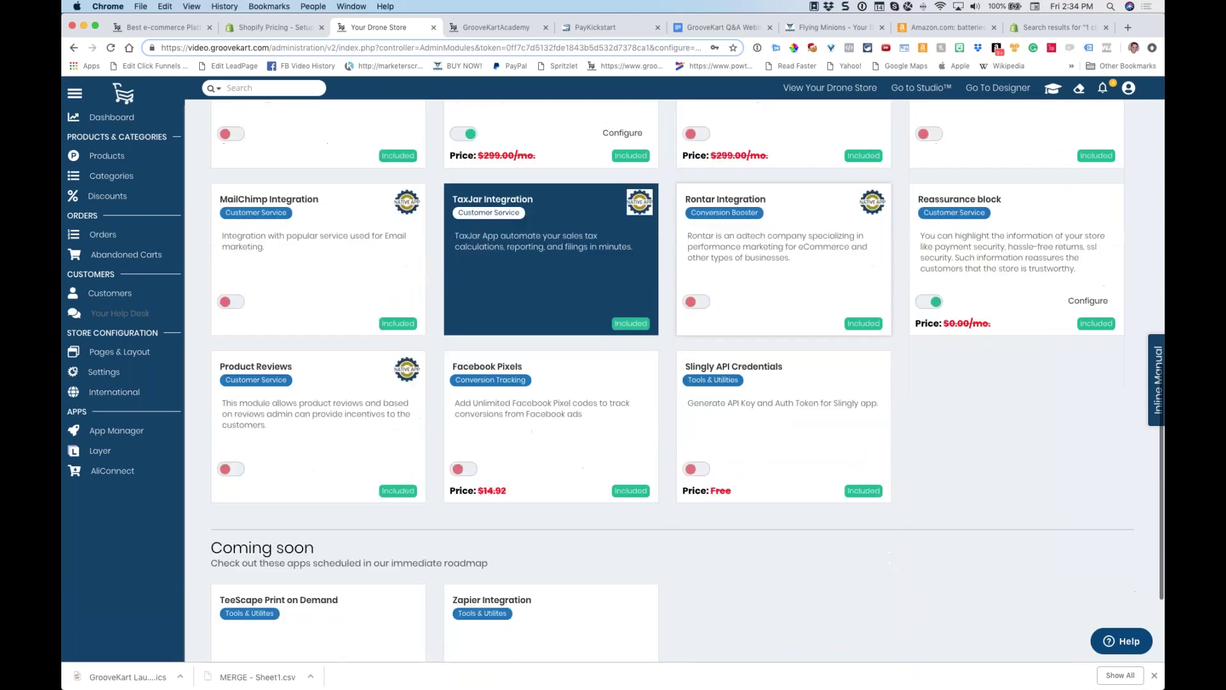
scroll(671, 320, up, 10)
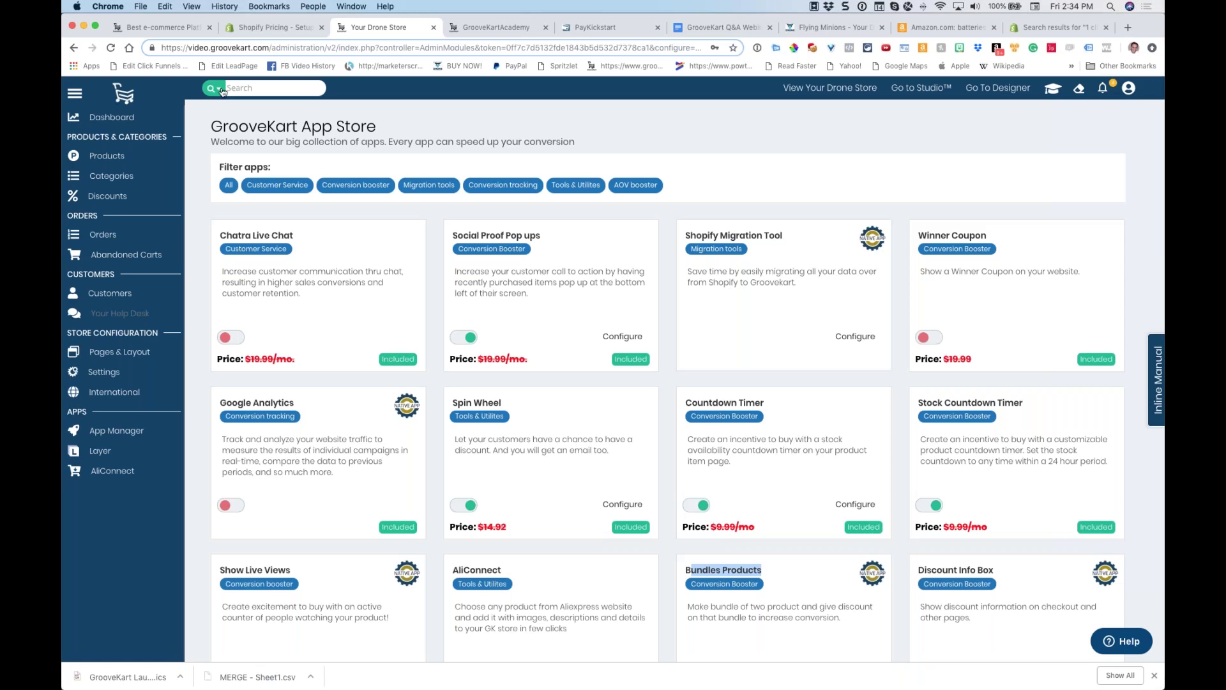
click(186, 27)
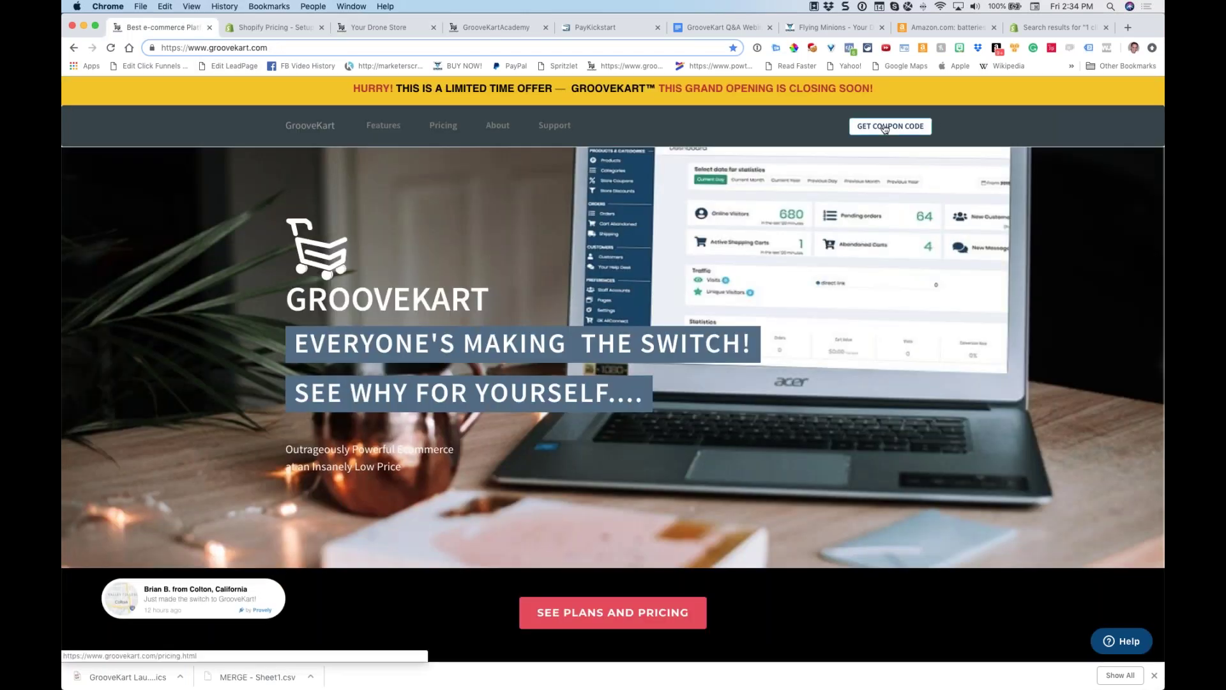
Open GrooveKart's pricing page and highlight the Platinum plan's original $149 price
click(886, 129)
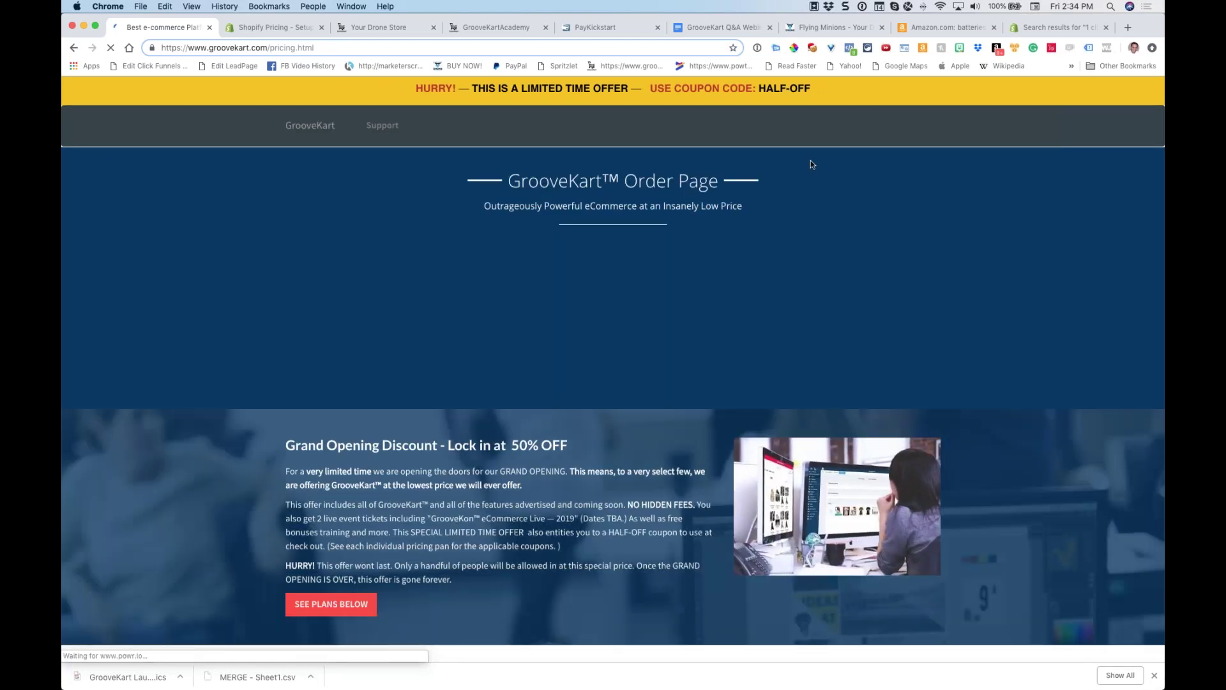
scroll(811, 163, down, 2)
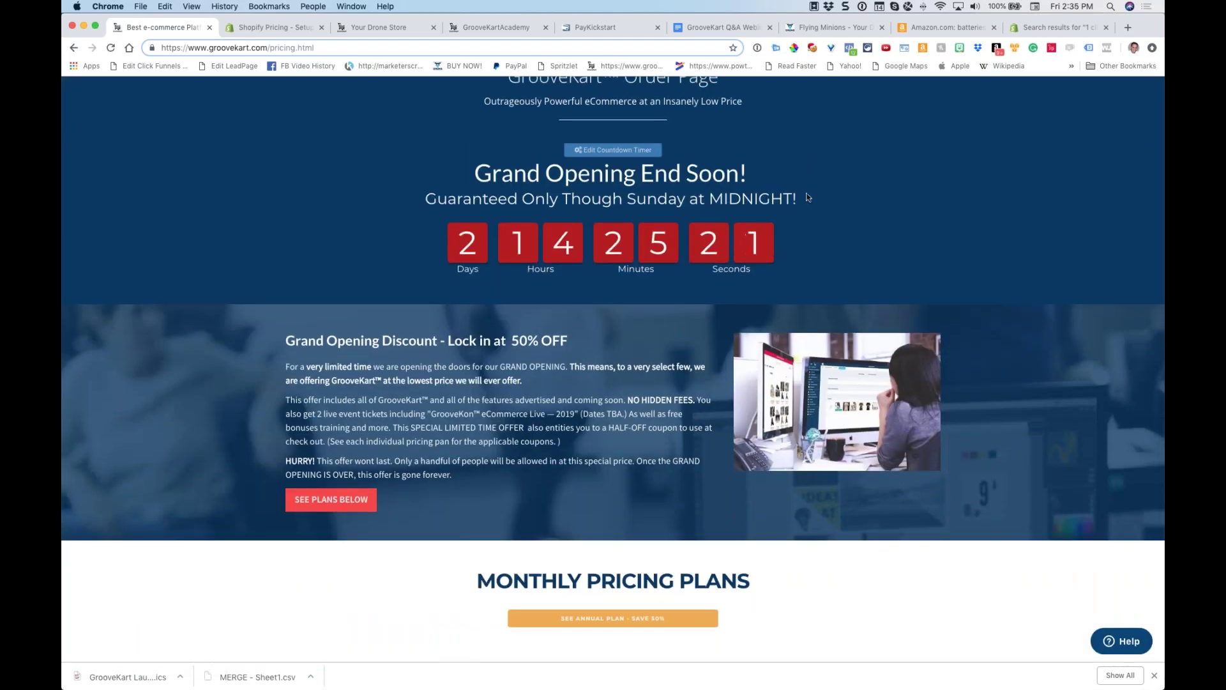
scroll(805, 199, down, 10)
scroll(806, 203, down, 1)
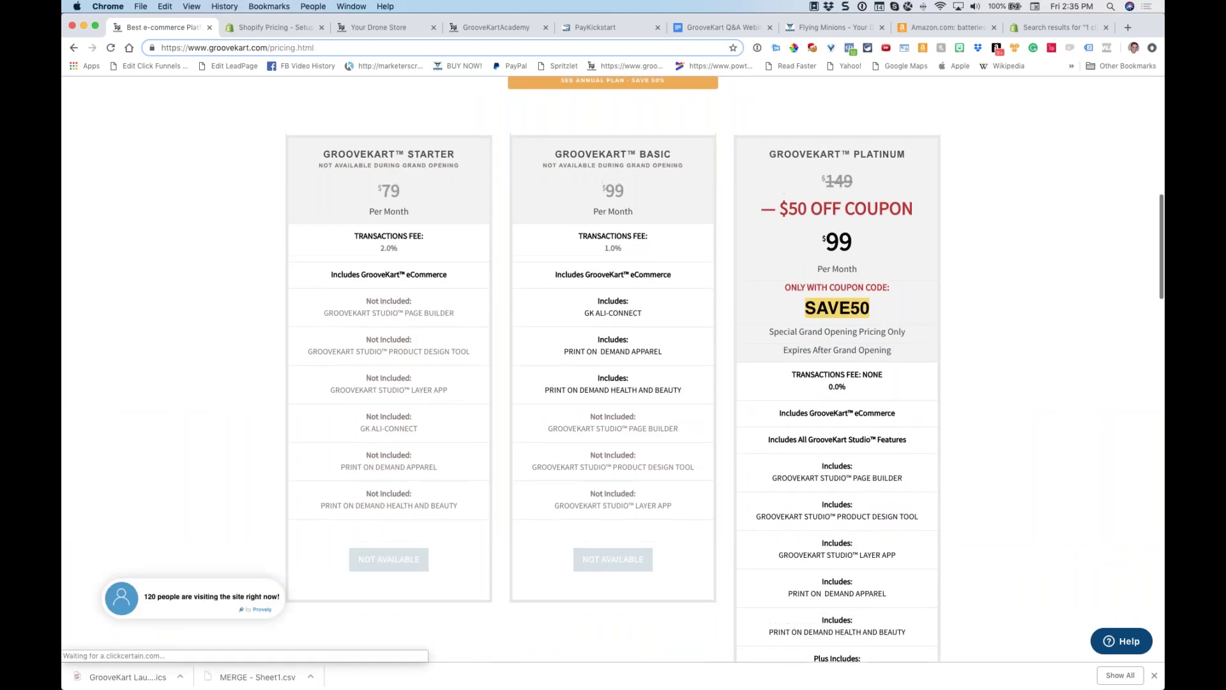
triple_click(869, 183)
scroll(772, 178, up, 1)
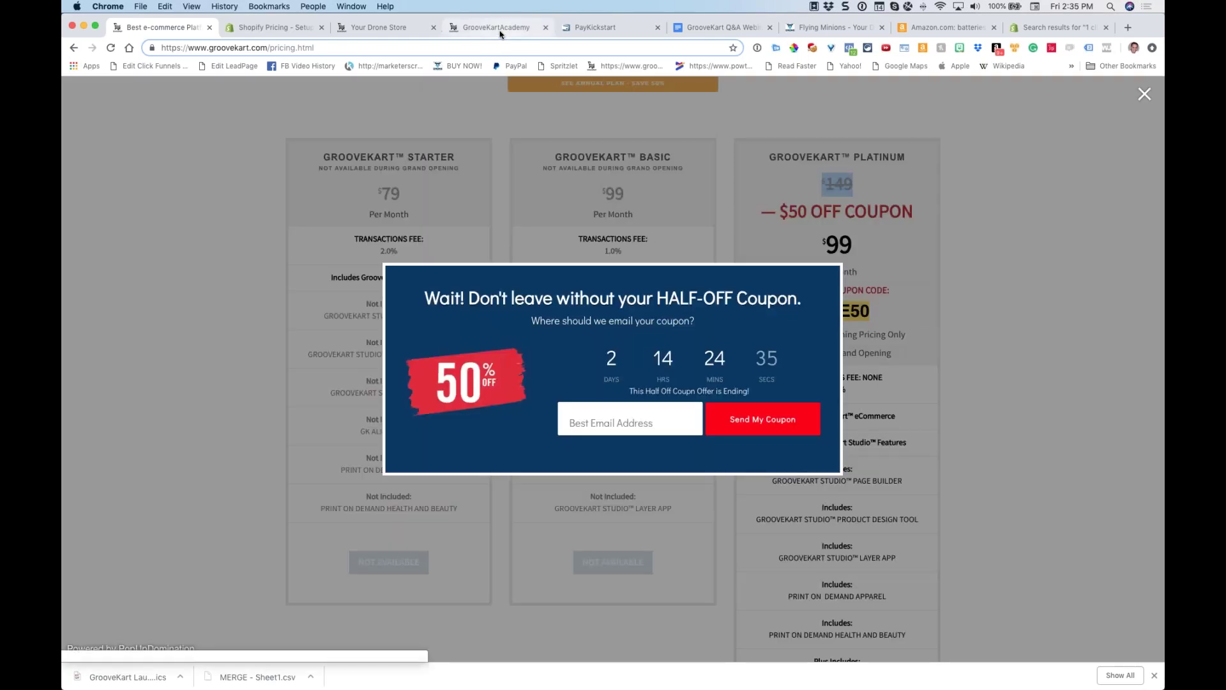
Briefly view the GrooveKart Academy course page, then return and dismiss the half-off coupon popup
click(499, 29)
mouse_move(717, 225)
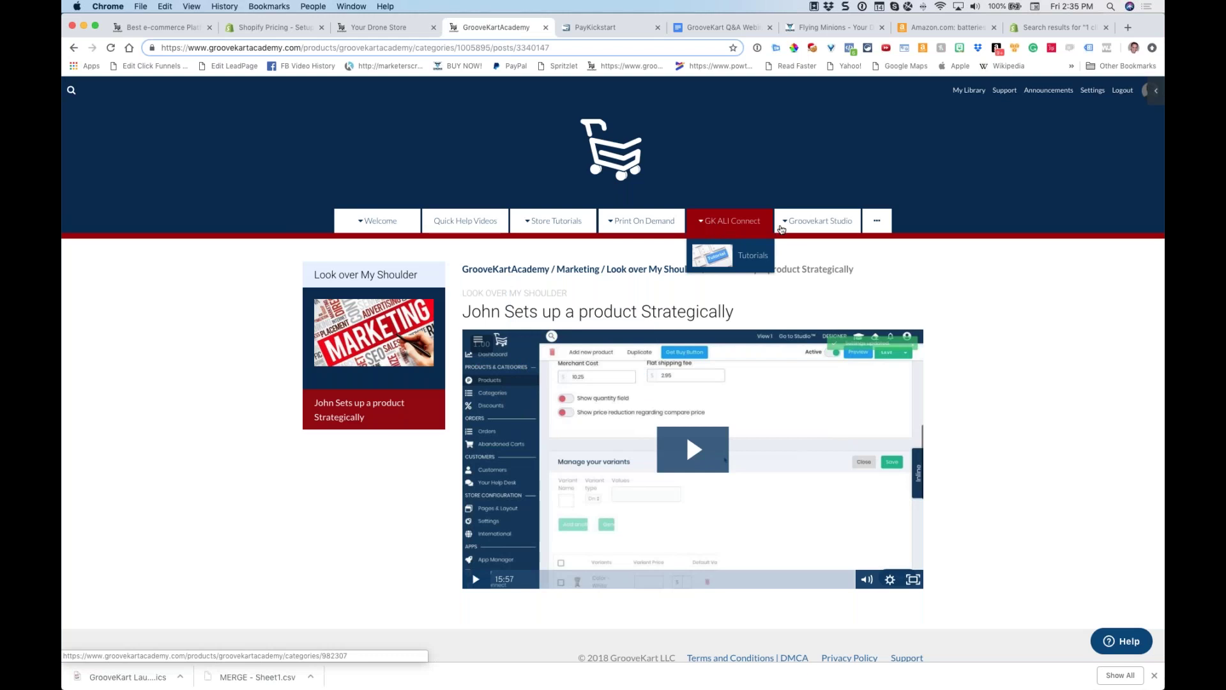
mouse_move(784, 230)
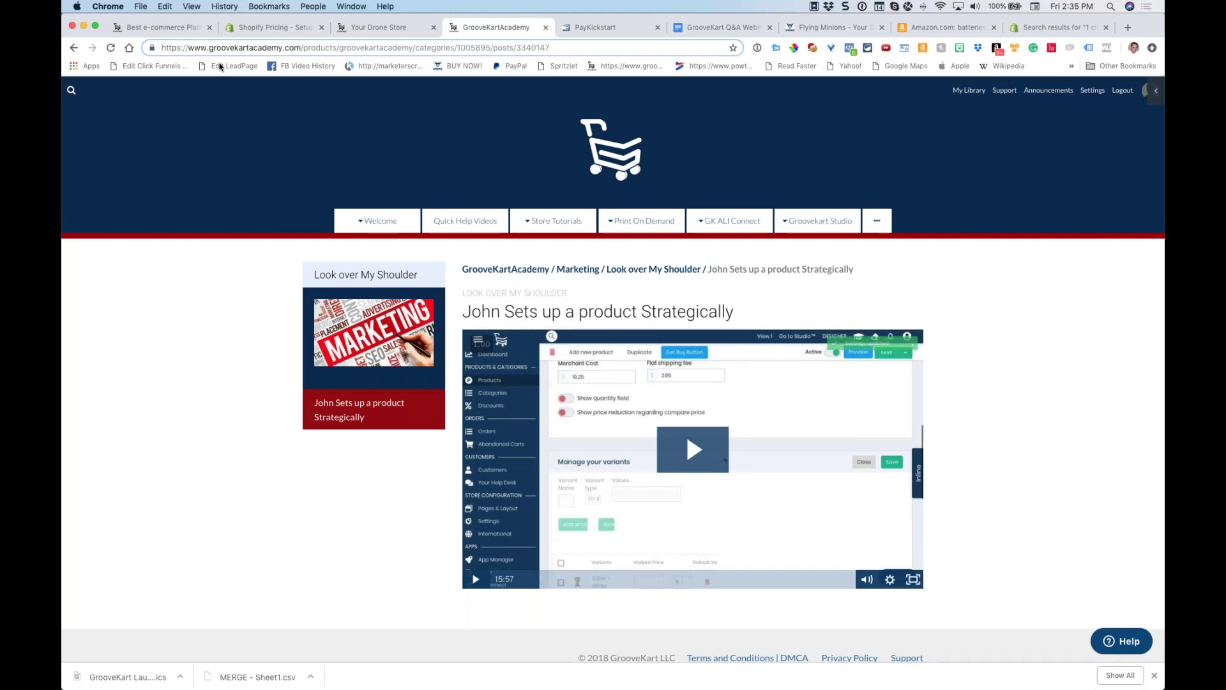
click(192, 29)
click(1145, 93)
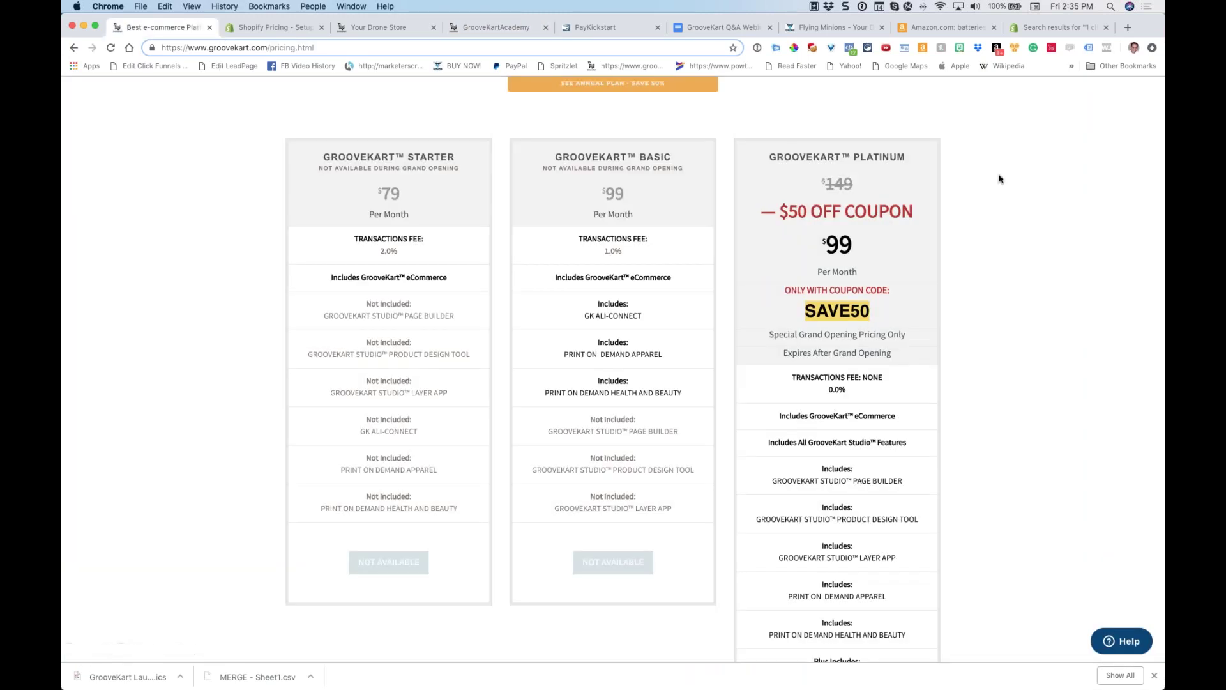
Highlight the $50 OFF coupon, the $99 Platinum price, the annual savings line and struck-out $997
drag(774, 214, 925, 213)
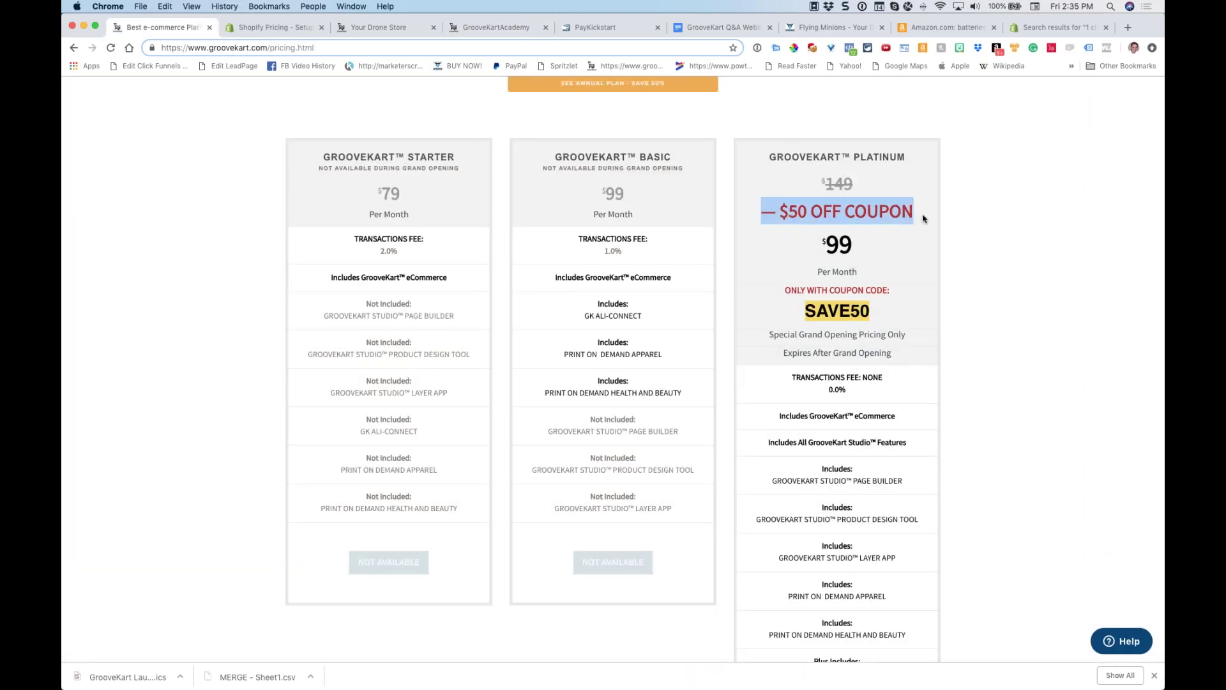
drag(860, 236, 829, 242)
click(867, 246)
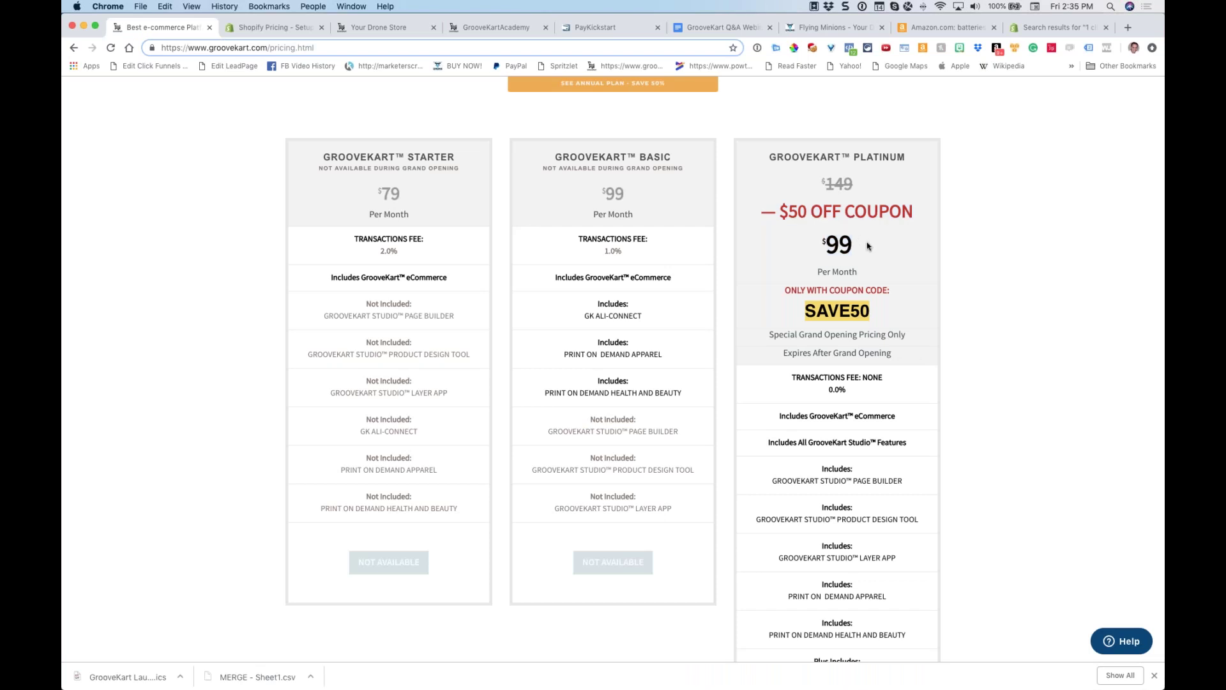
scroll(869, 244, down, 5)
scroll(870, 243, down, 10)
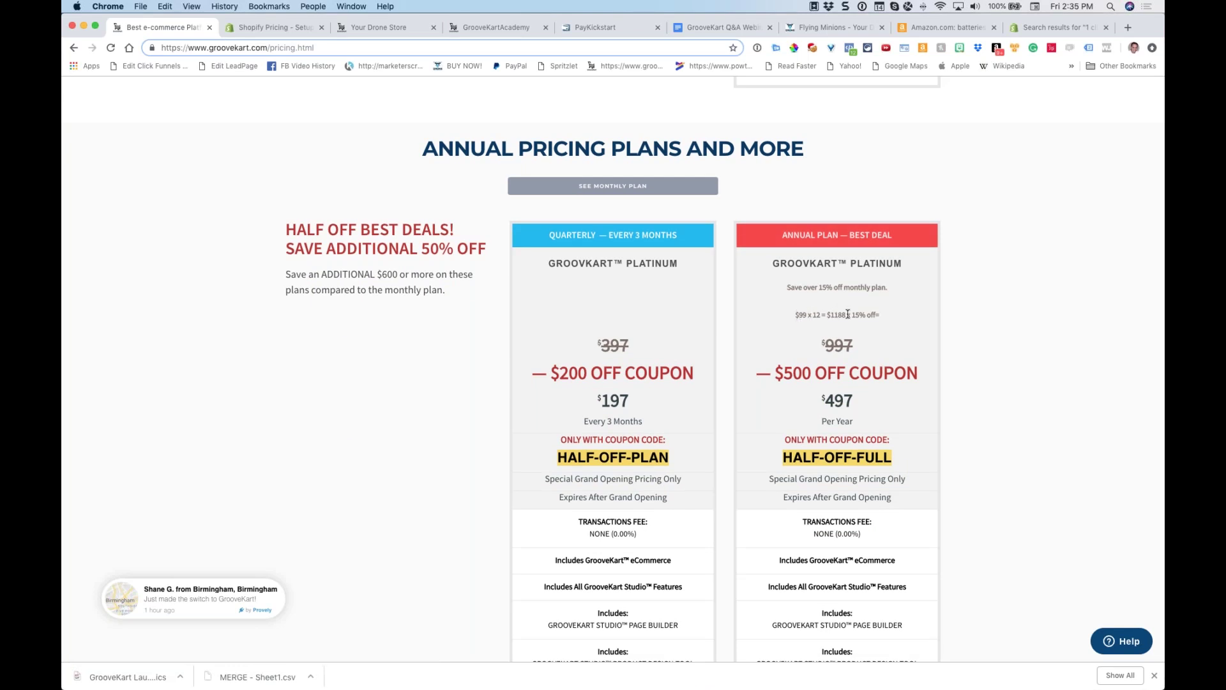
triple_click(849, 315)
drag(818, 345, 865, 345)
Scroll through the longer-term plans, highlighting prices down to the $41.42 per month note
scroll(868, 345, down, 2)
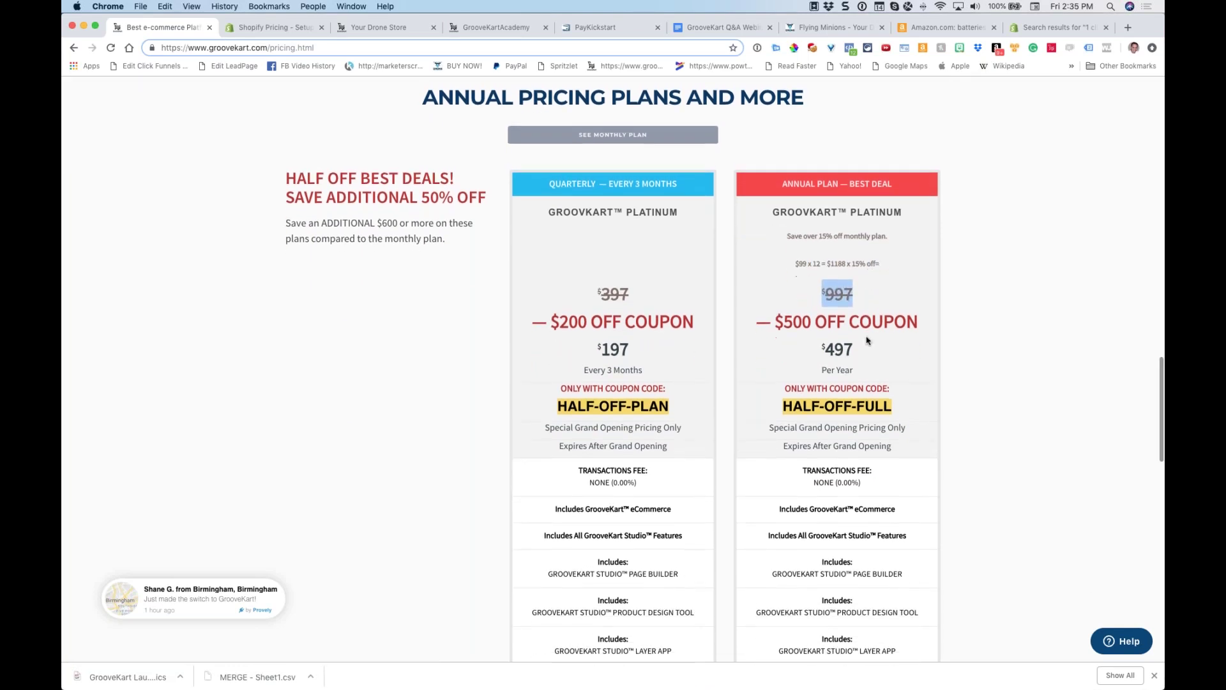
drag(756, 283, 917, 283)
scroll(915, 283, down, 1)
scroll(915, 283, down, 1)
drag(820, 253, 908, 257)
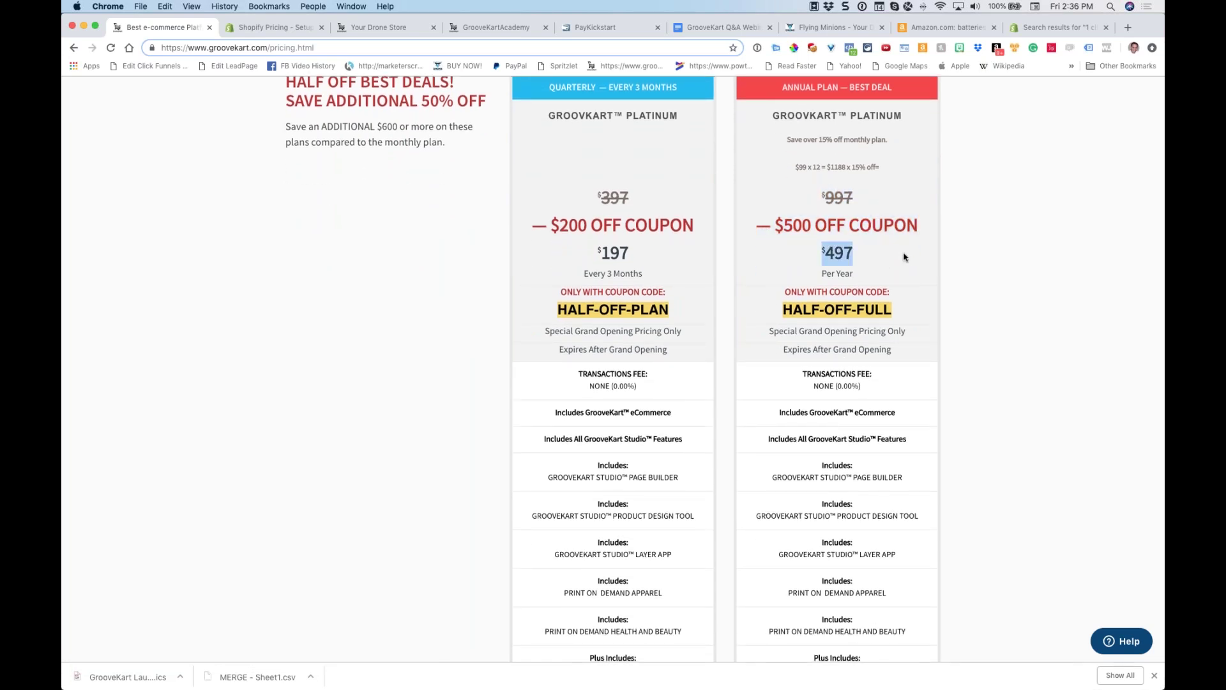
scroll(904, 257, down, 1)
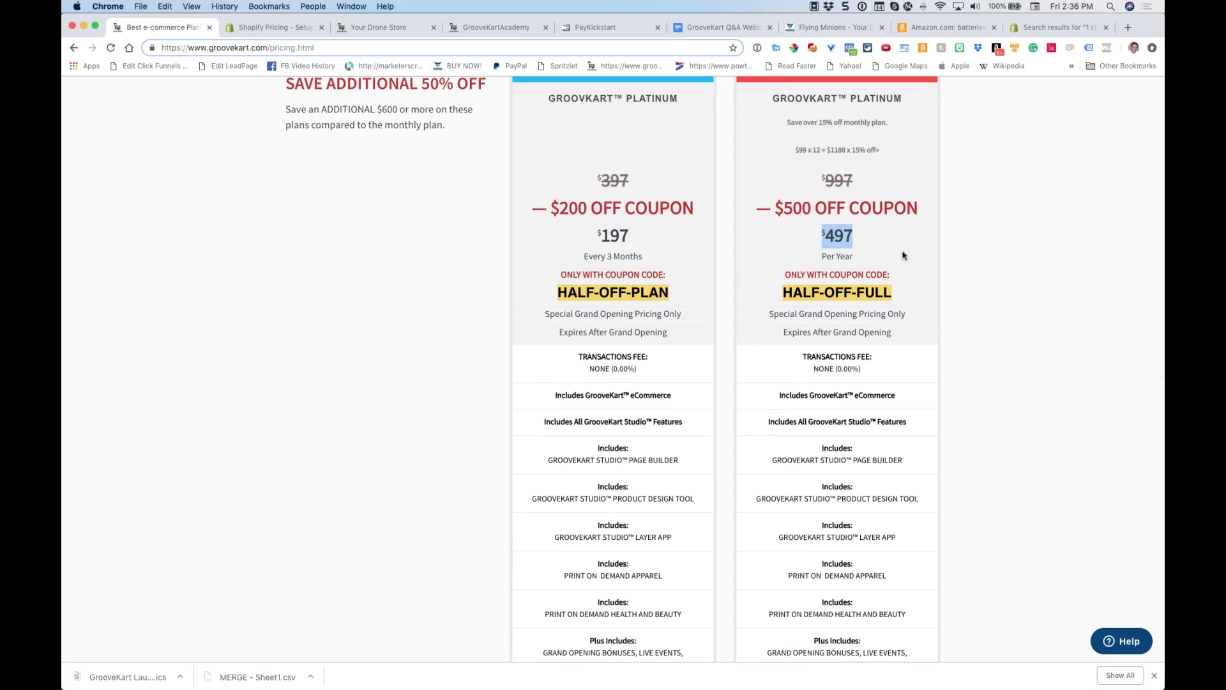
scroll(905, 256, down, 10)
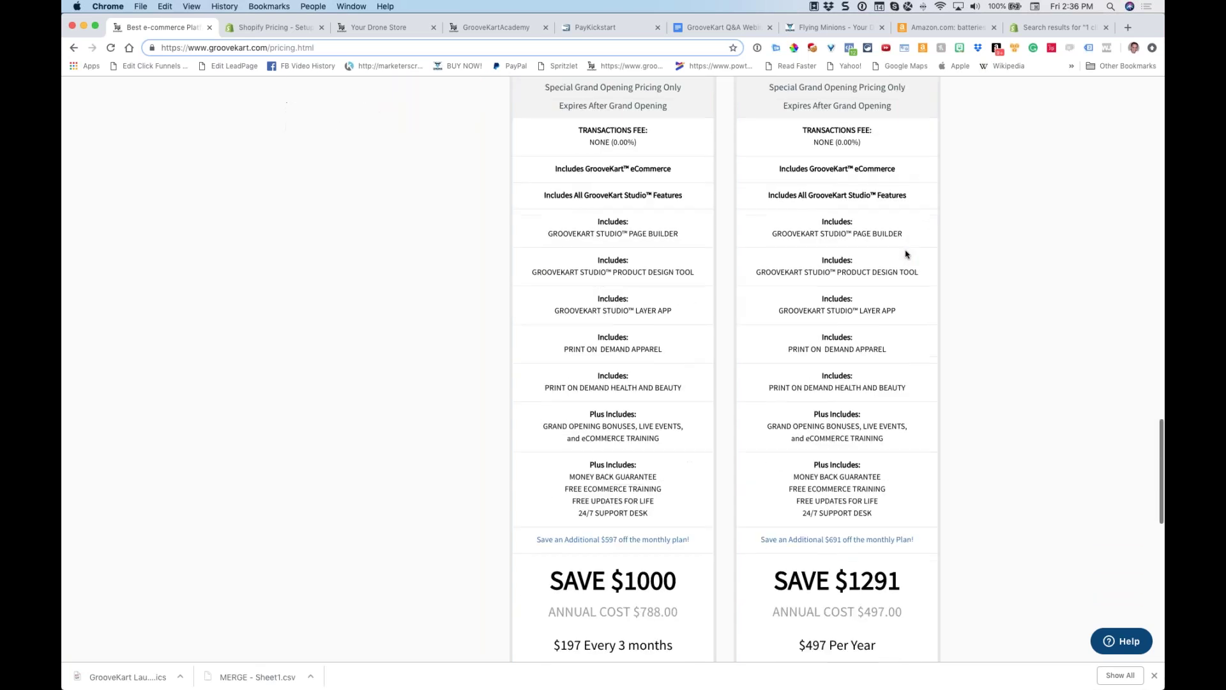
drag(827, 614, 776, 614)
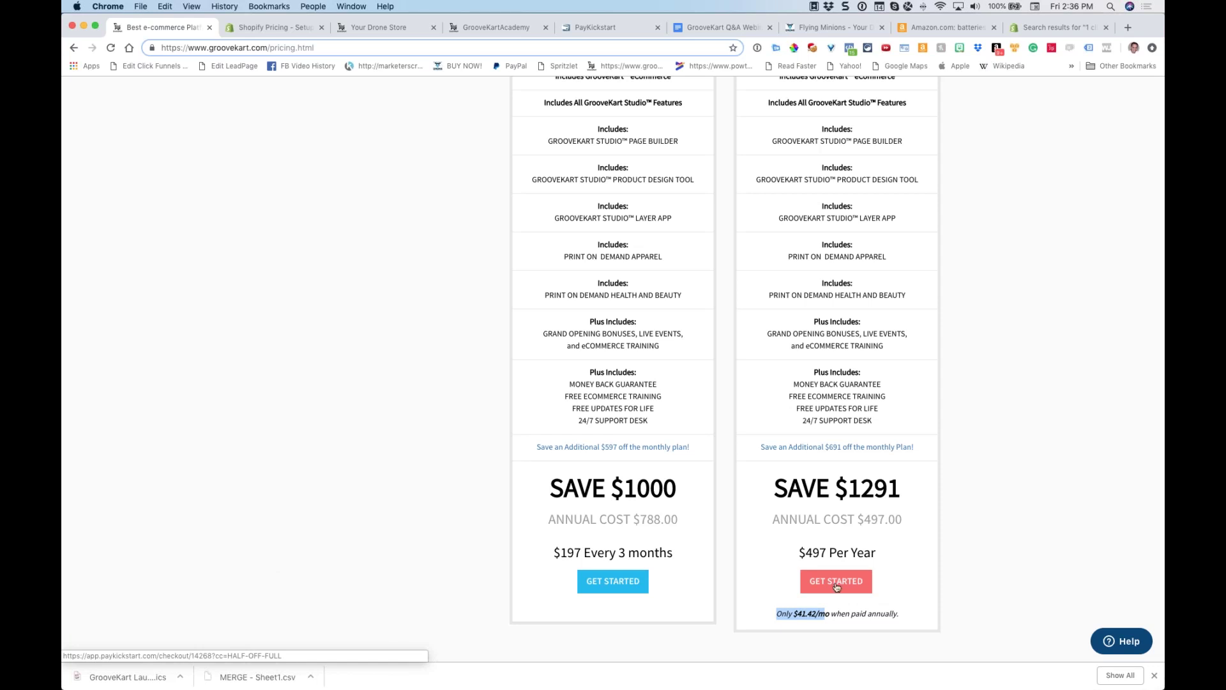
Highlight the annual plan's included page builder, product design tool and layer app
drag(908, 150, 840, 162)
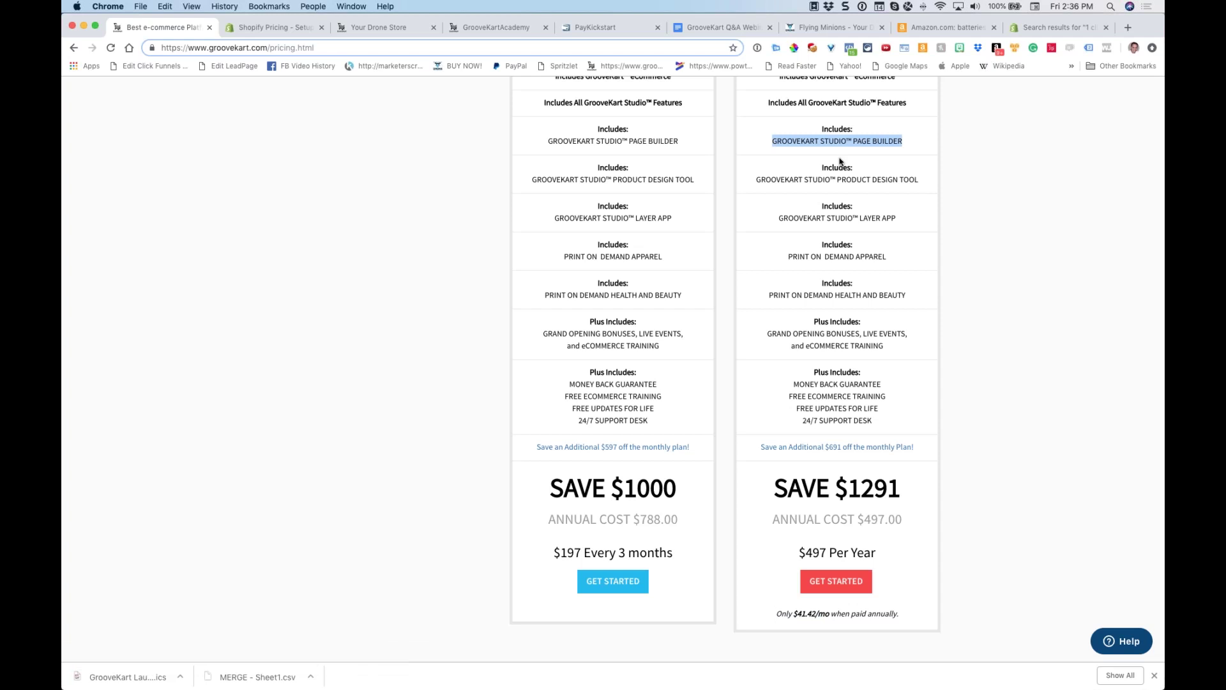
drag(919, 180, 830, 181)
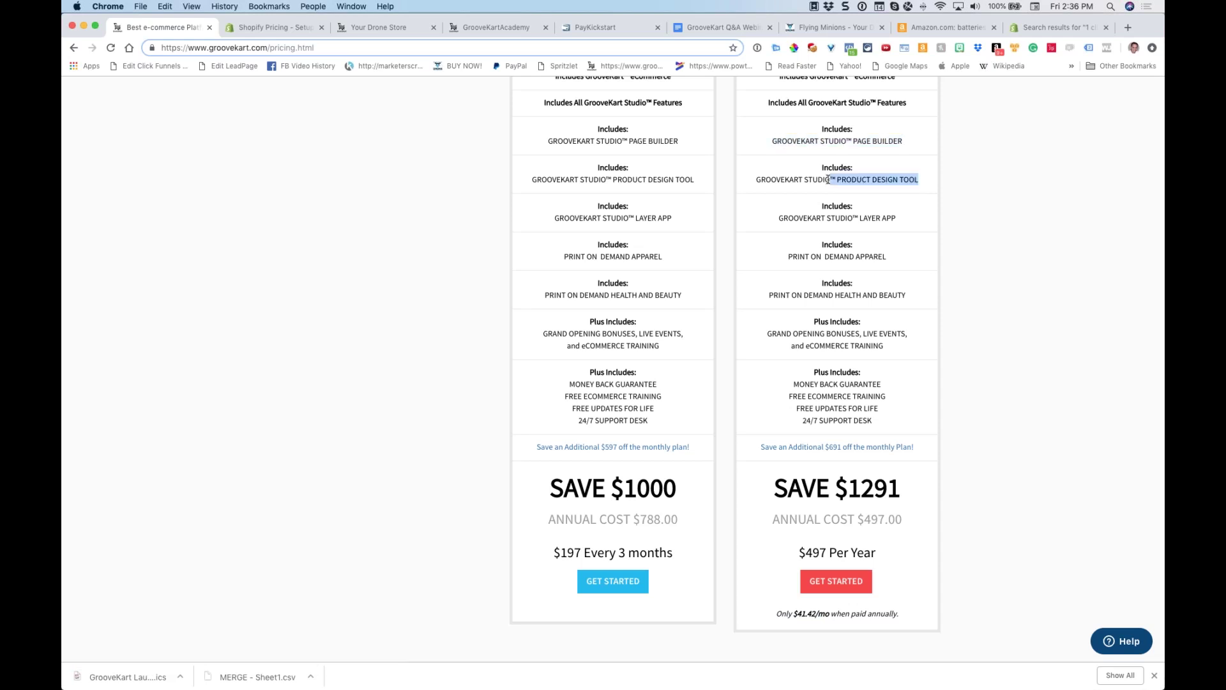
click(865, 207)
drag(901, 218, 813, 218)
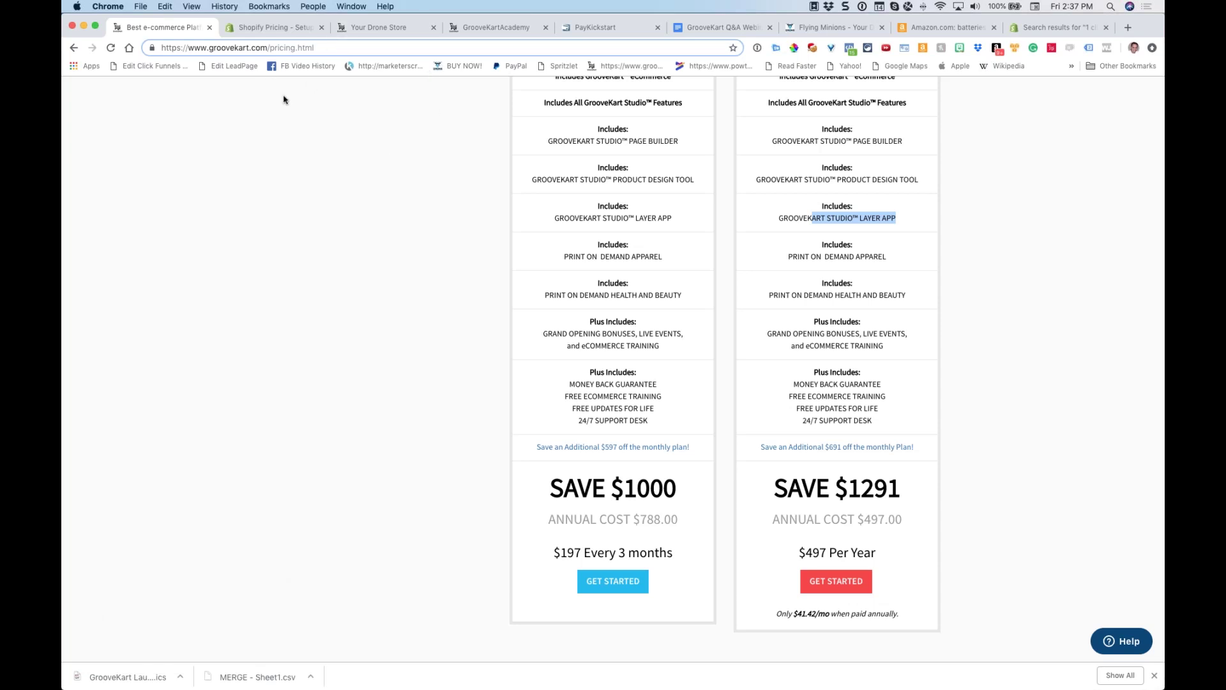
Switch to the 'Your Drone Store' tab, which shows the admin App Store
click(363, 27)
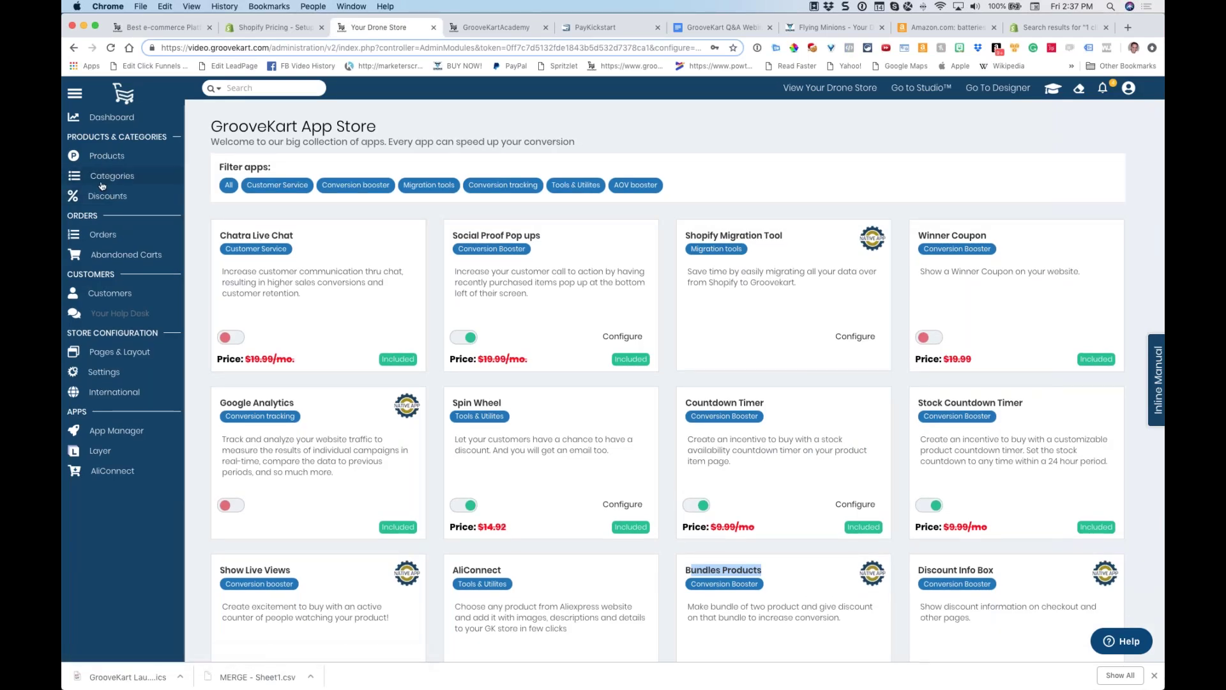
Review the Checkout Options under Settings, then go to the Studio™ sites dashboard
click(109, 372)
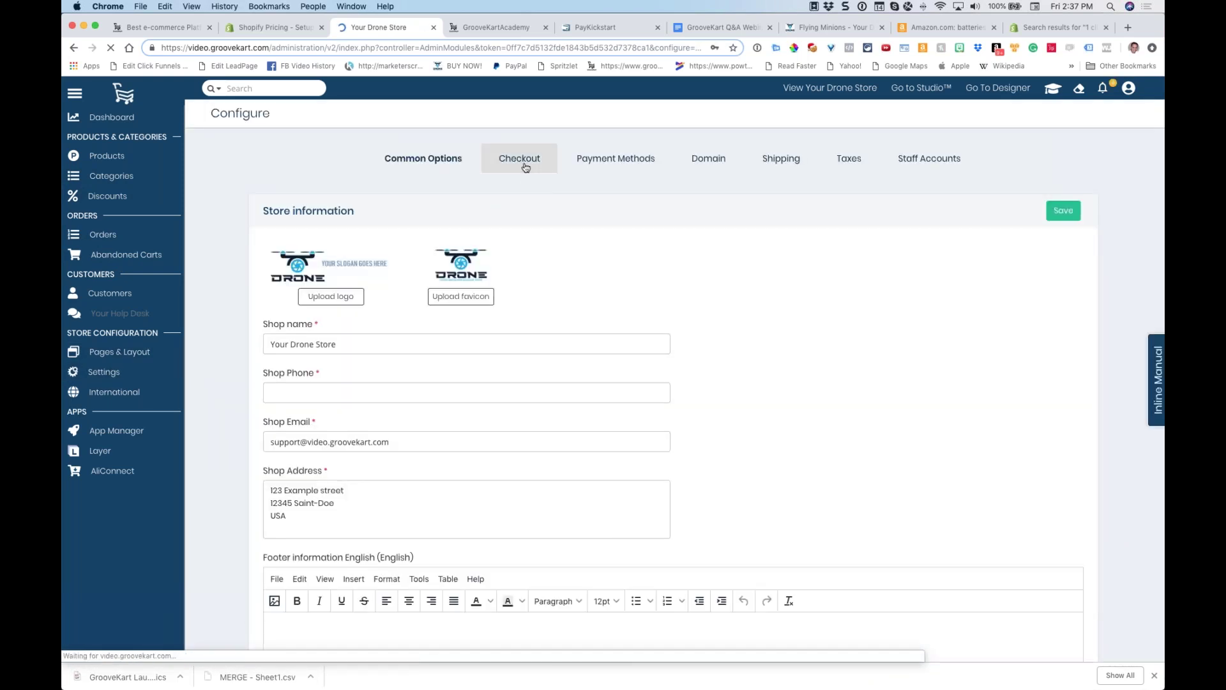
click(525, 166)
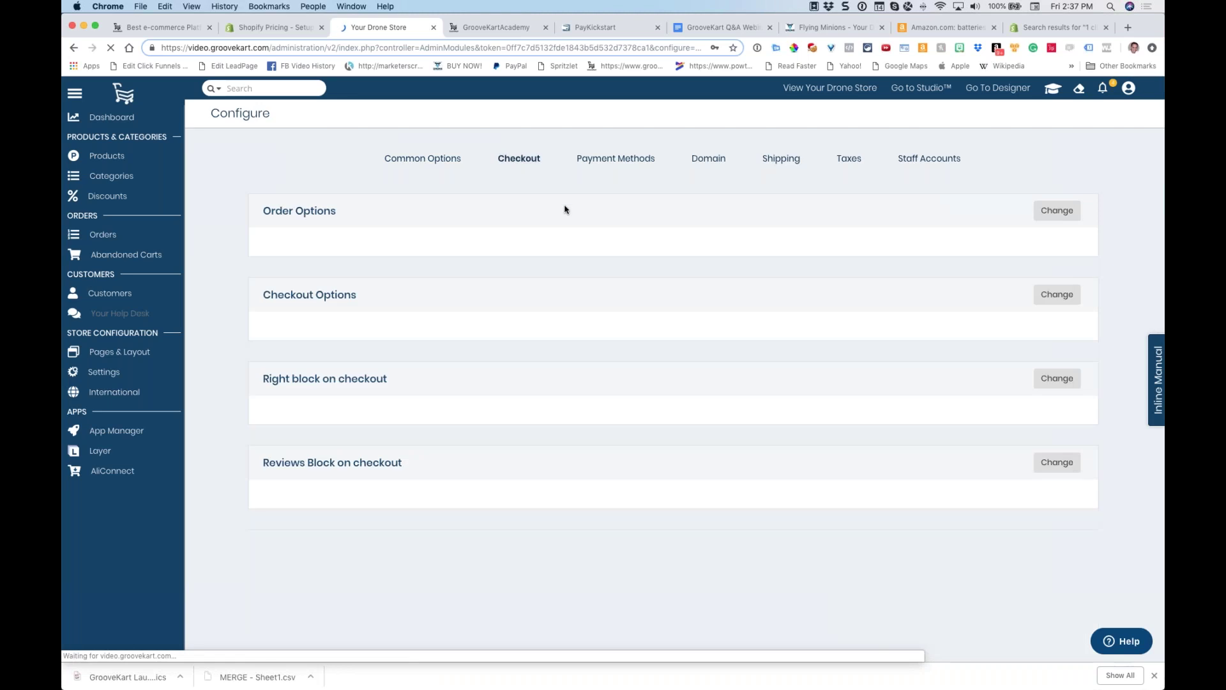
click(1039, 299)
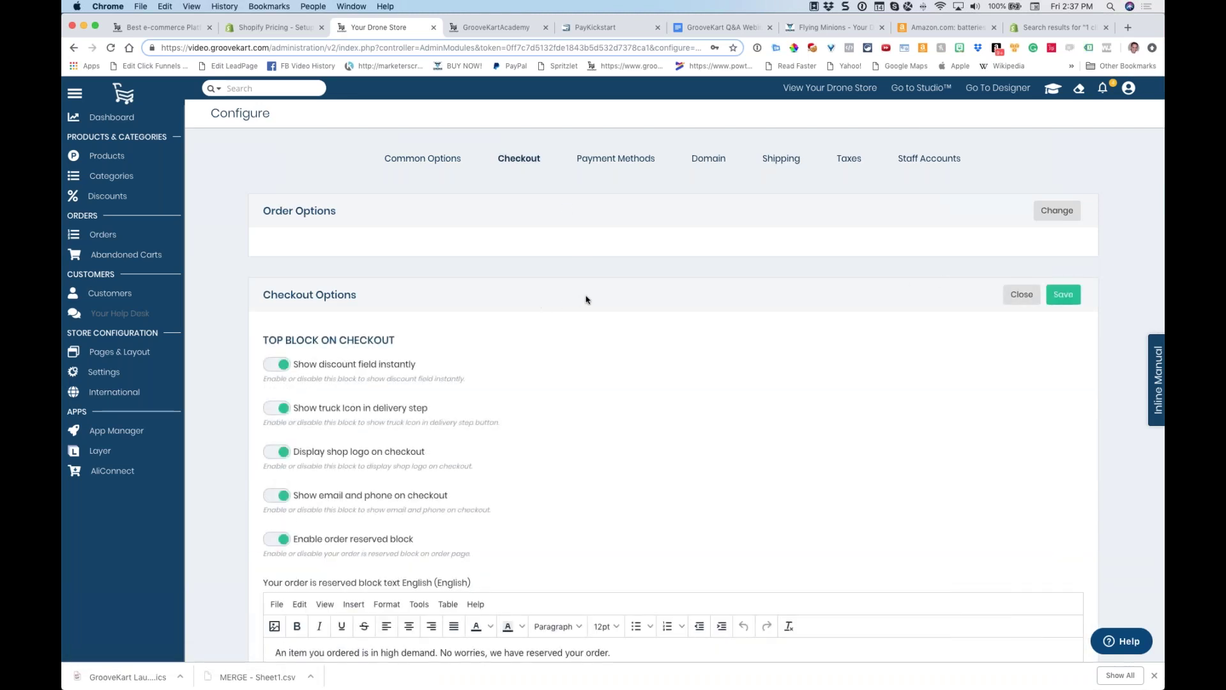
scroll(586, 301, down, 2)
scroll(586, 301, down, 1)
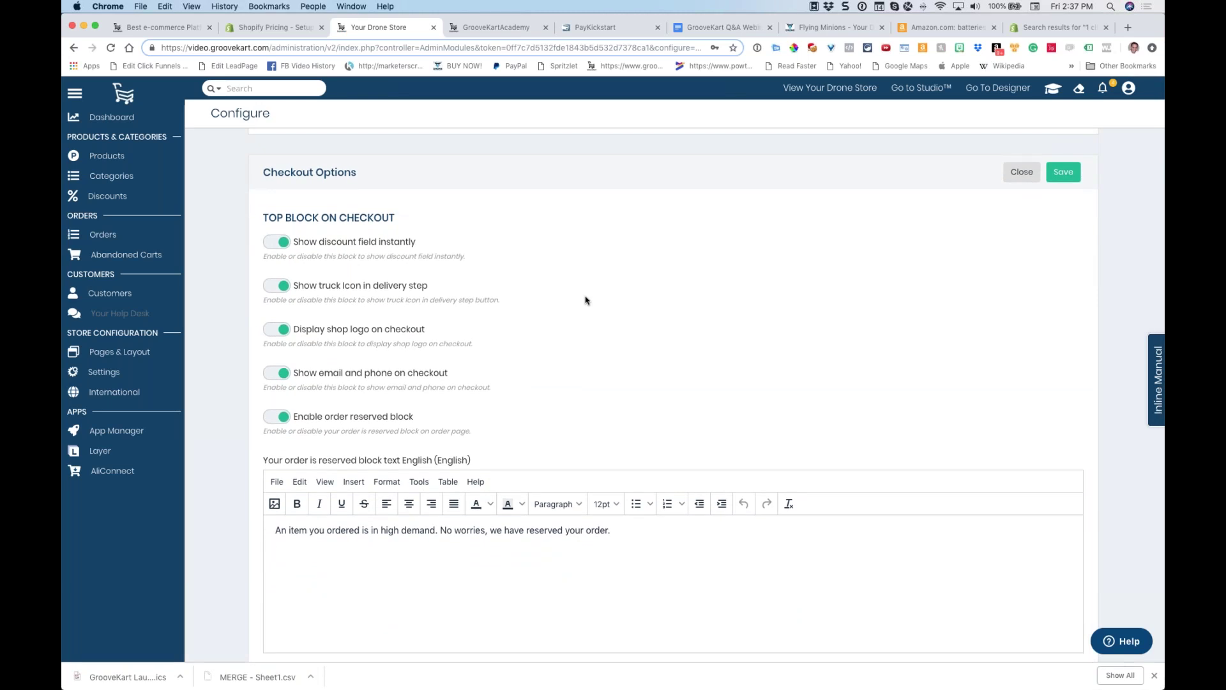
scroll(586, 300, up, 1)
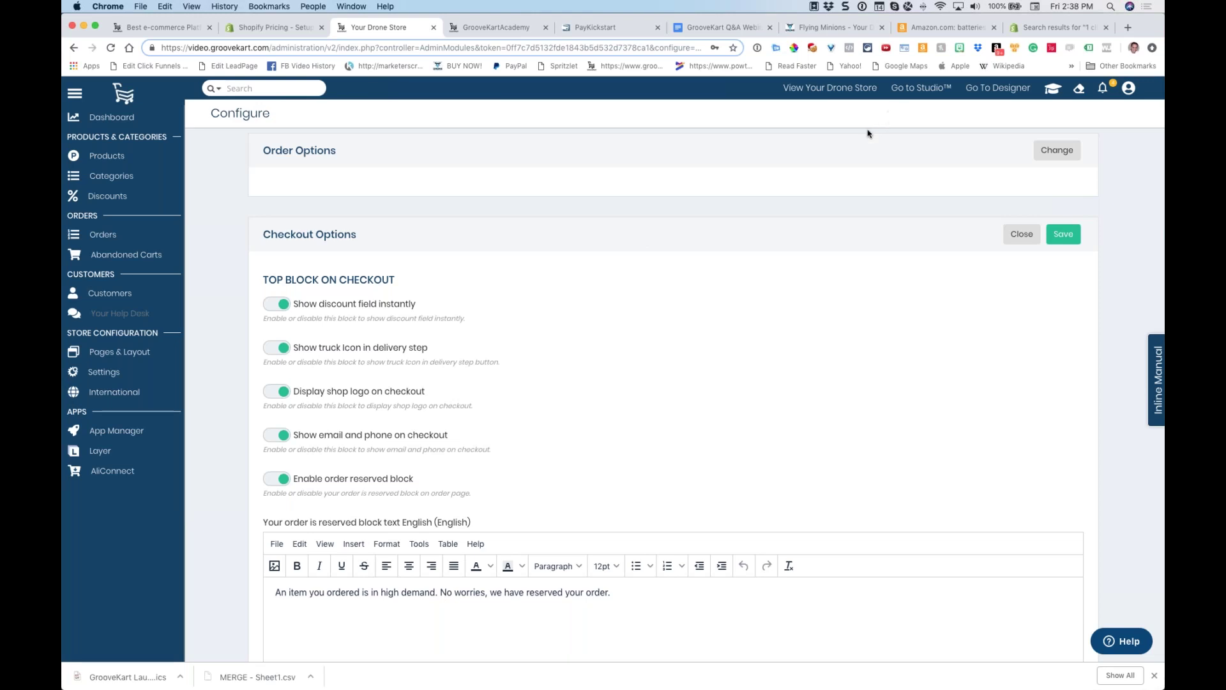
click(907, 90)
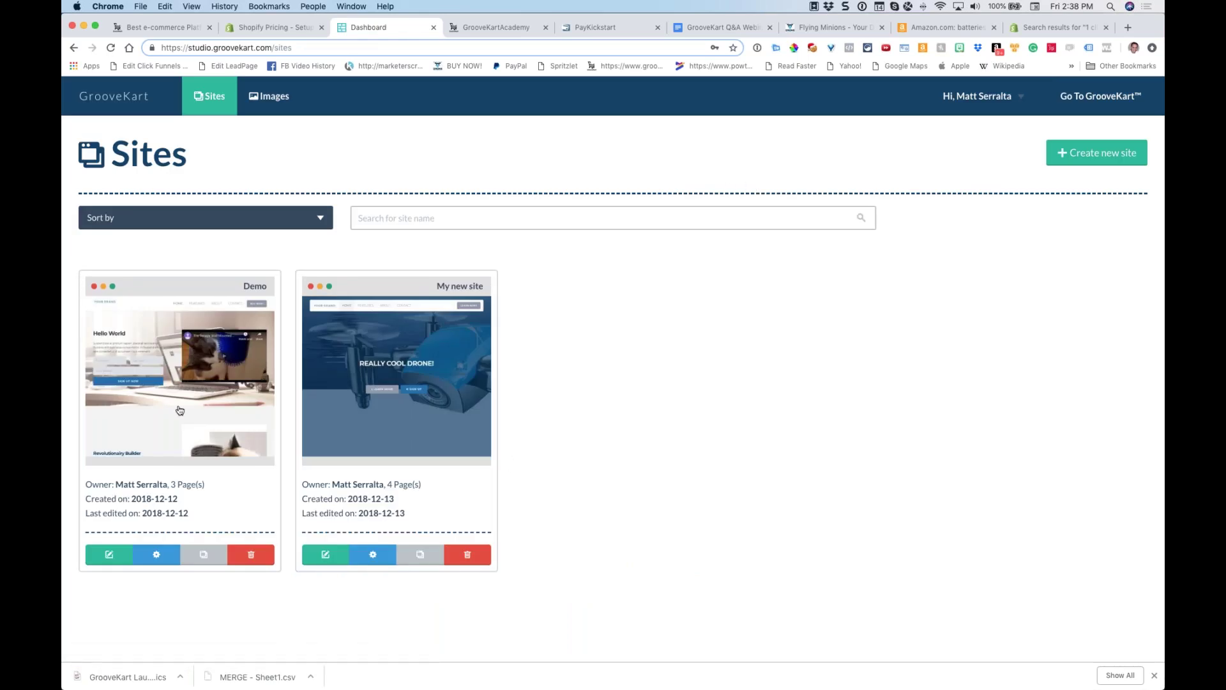
Open 'My new site' in the builder and scroll through its 'REALLY COOL DRONE!' index page
click(326, 555)
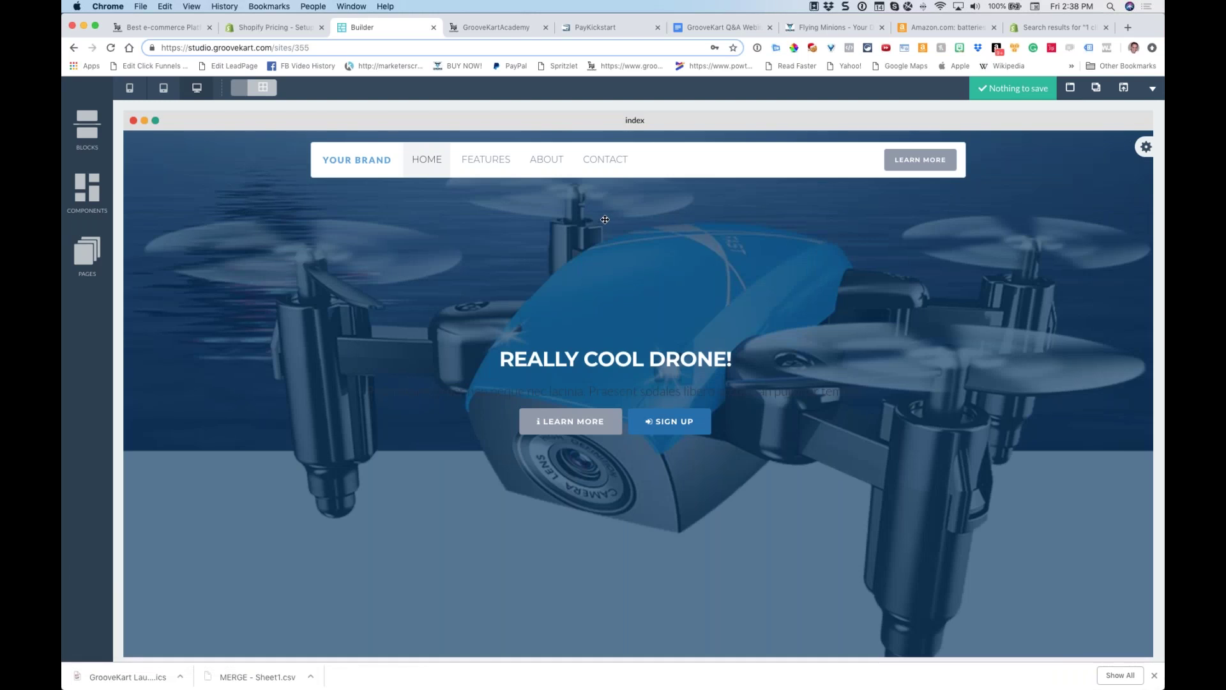
scroll(605, 220, down, 10)
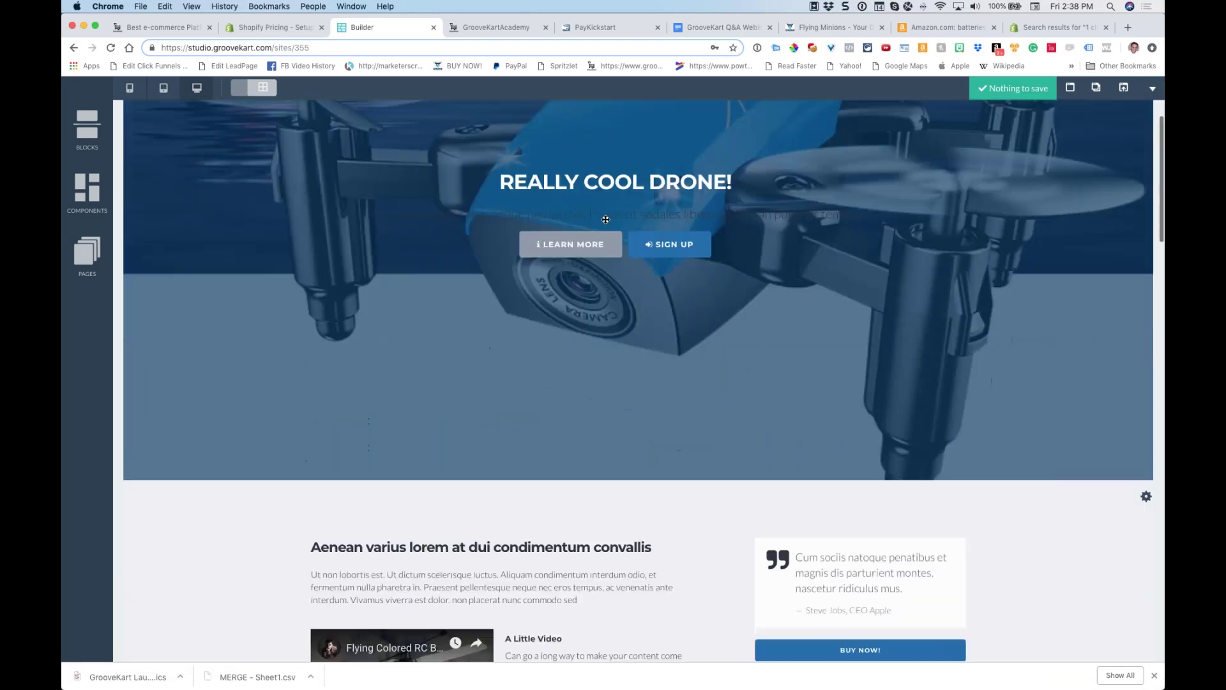
scroll(606, 221, down, 20)
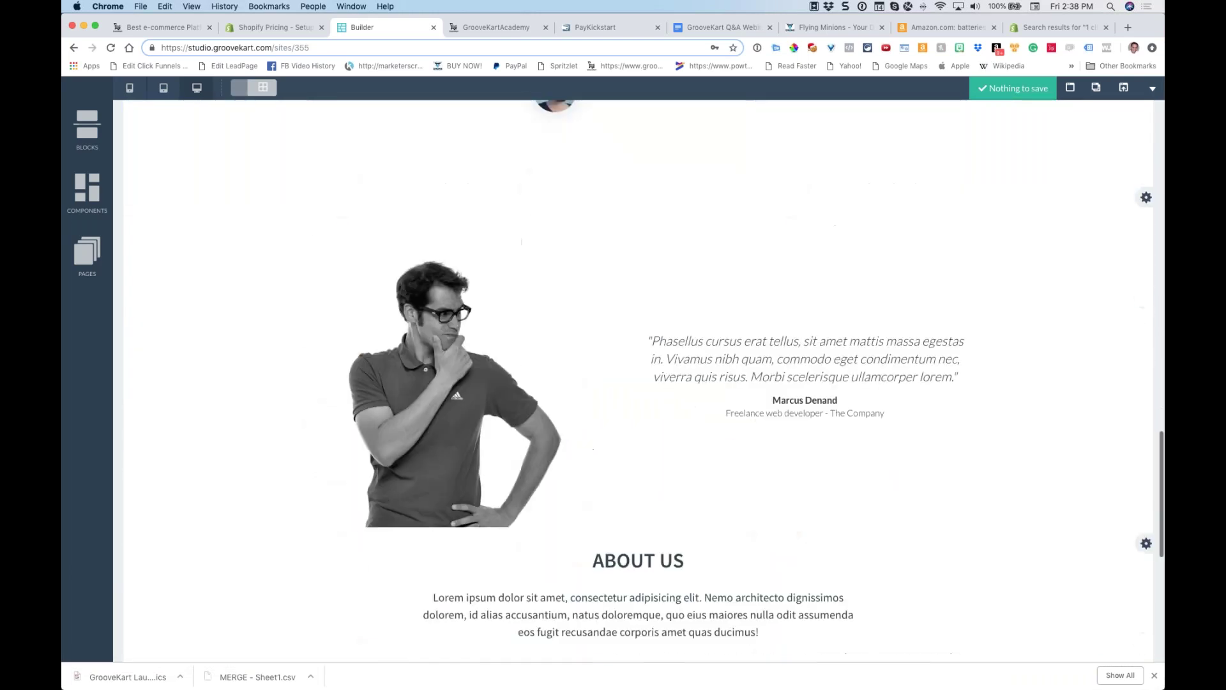
scroll(606, 222, up, 2)
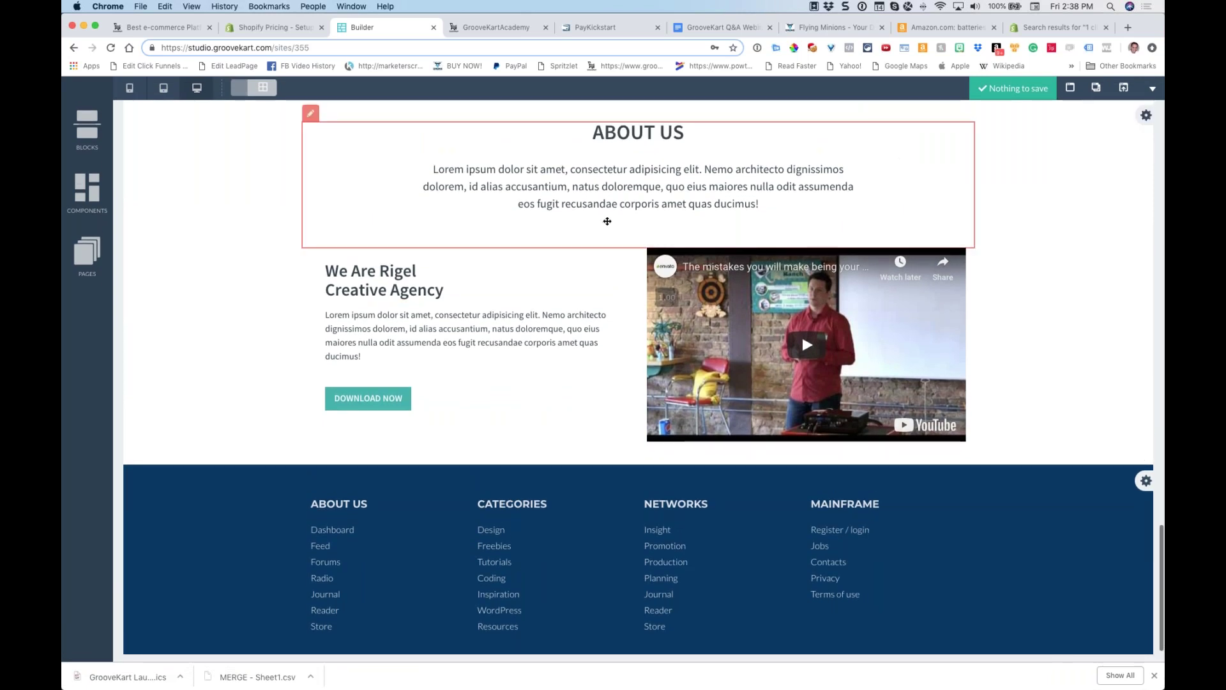
scroll(607, 221, up, 20)
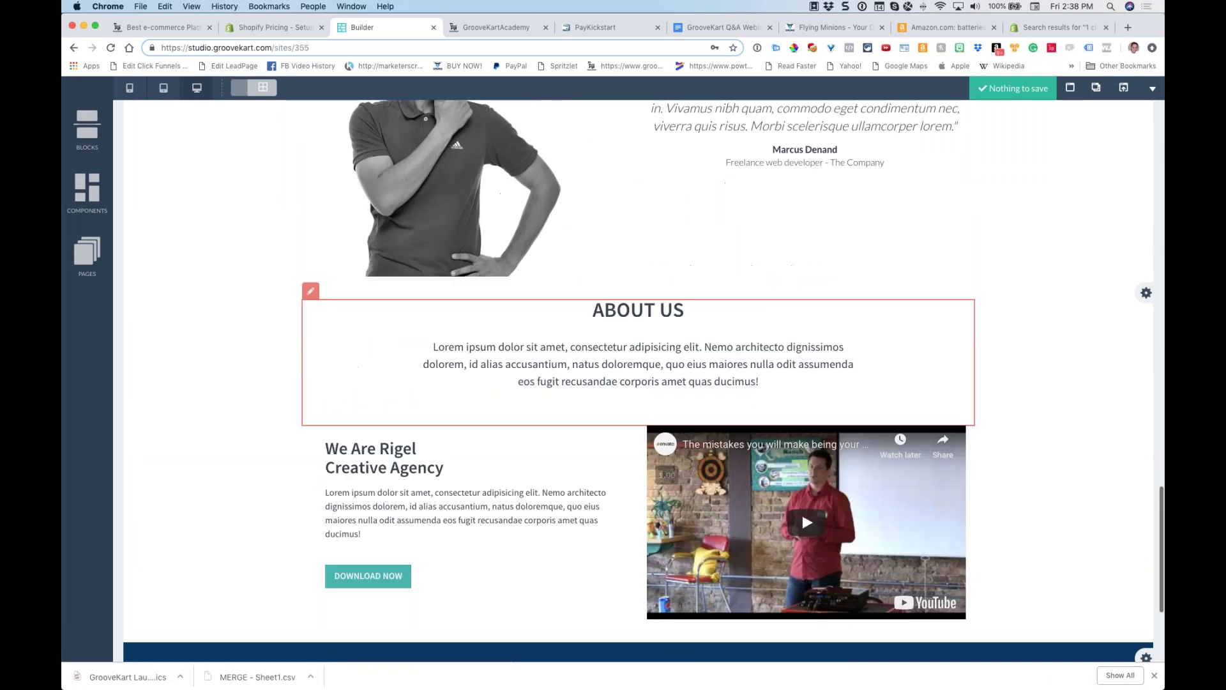
scroll(609, 221, up, 20)
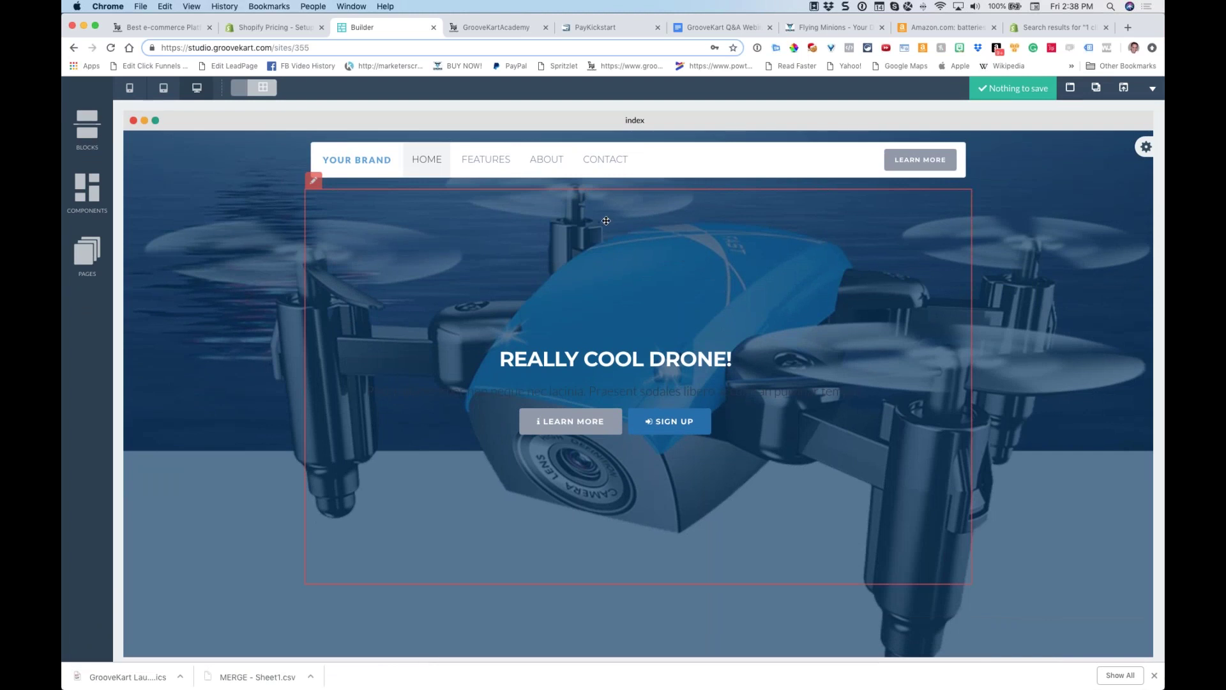
scroll(606, 221, down, 15)
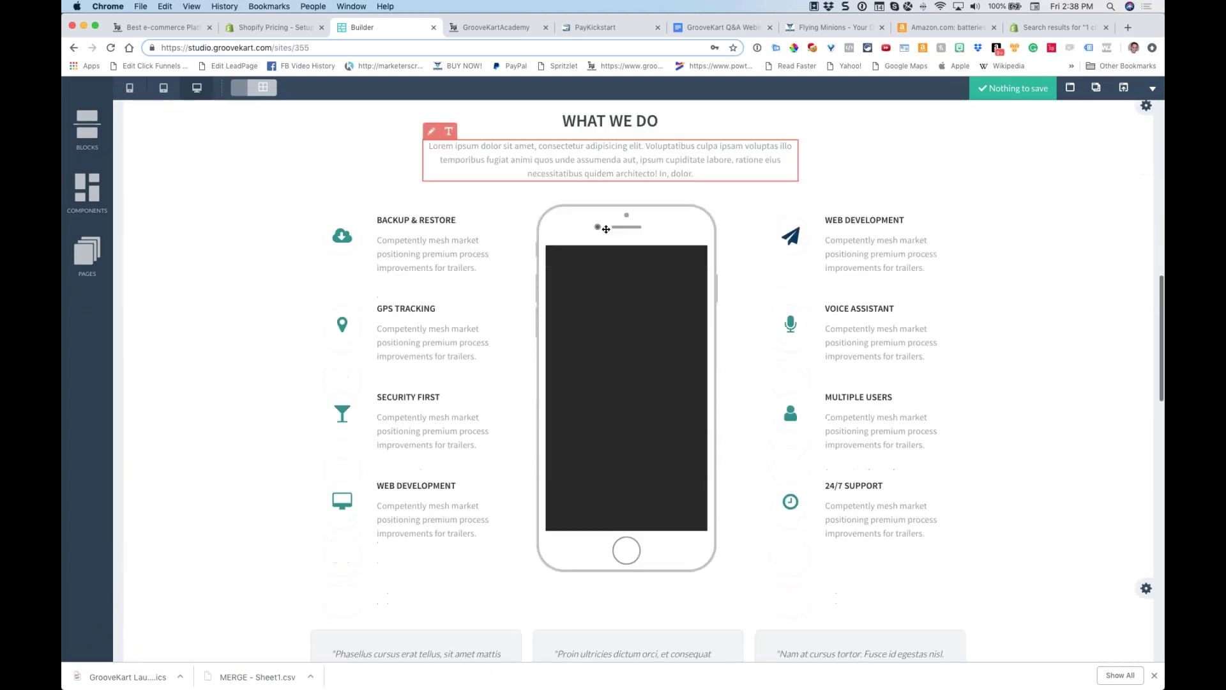
scroll(606, 229, down, 12)
scroll(593, 202, down, 4)
scroll(593, 202, up, 20)
scroll(592, 201, up, 3)
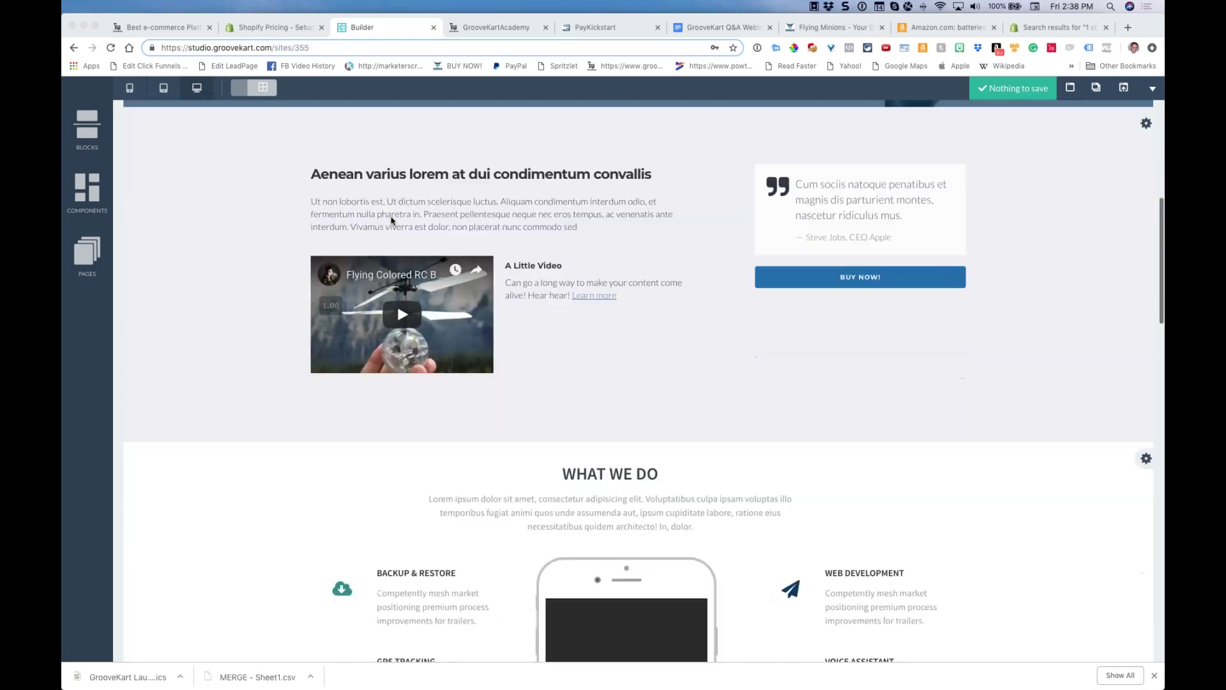
scroll(391, 218, down, 20)
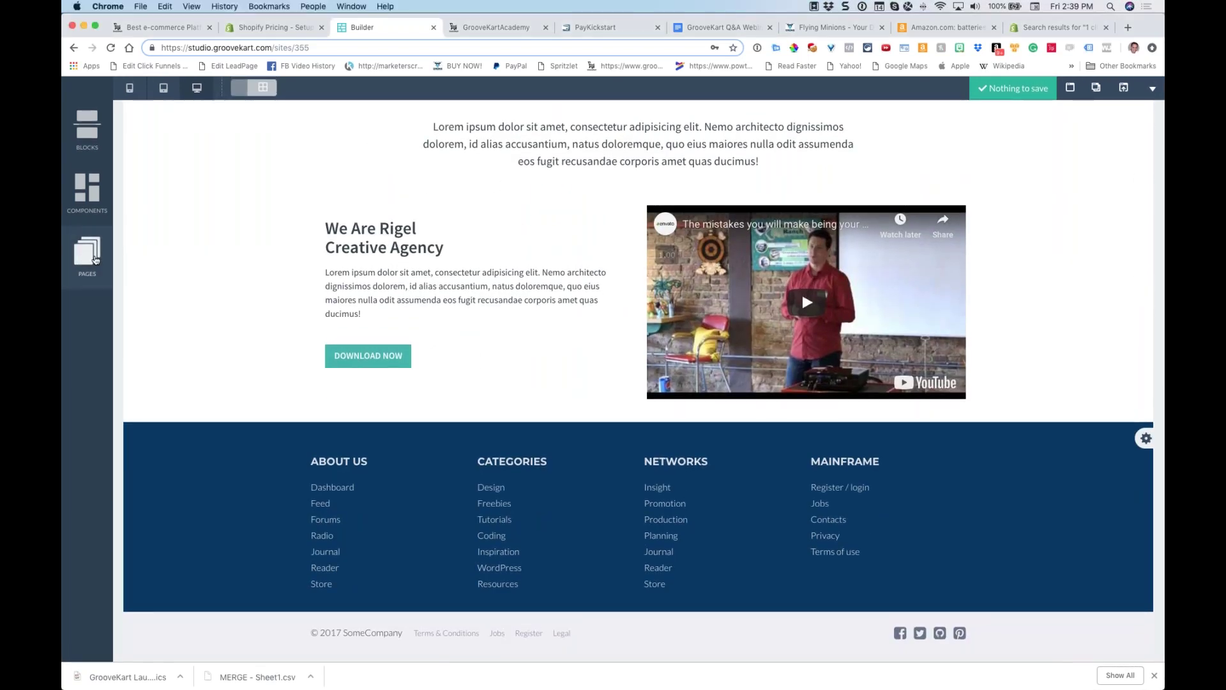
Browse the site's features, about and contact pages, then return to index
click(87, 258)
mouse_move(155, 176)
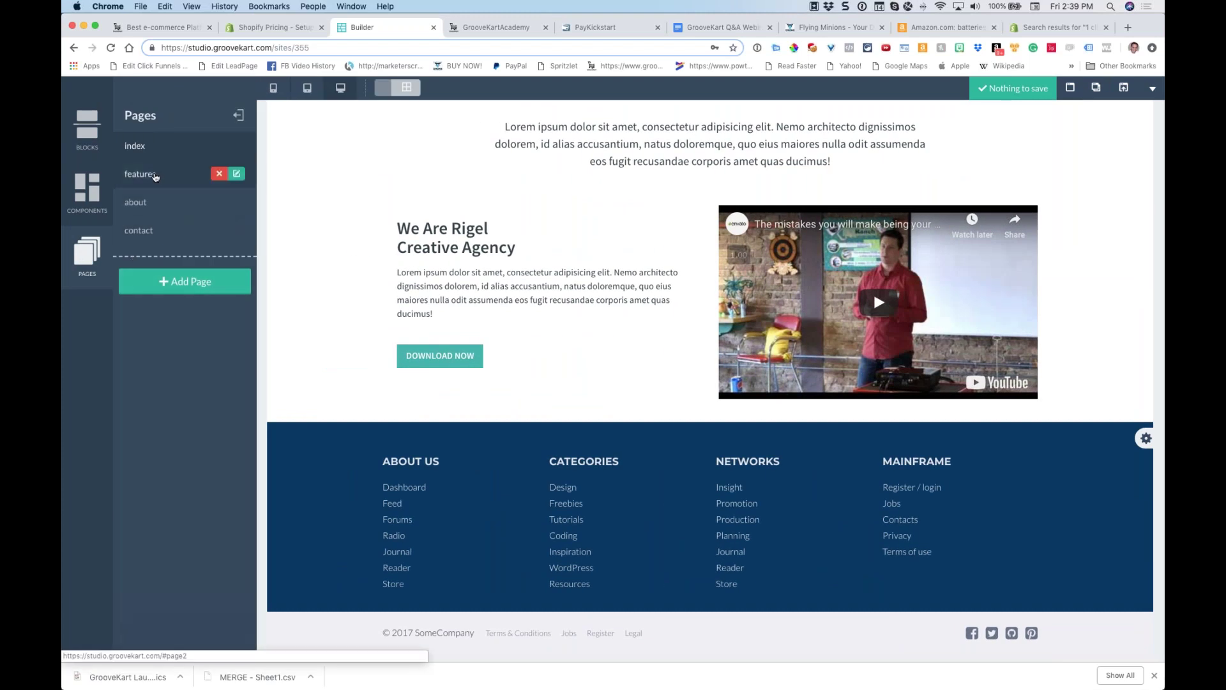
click(154, 176)
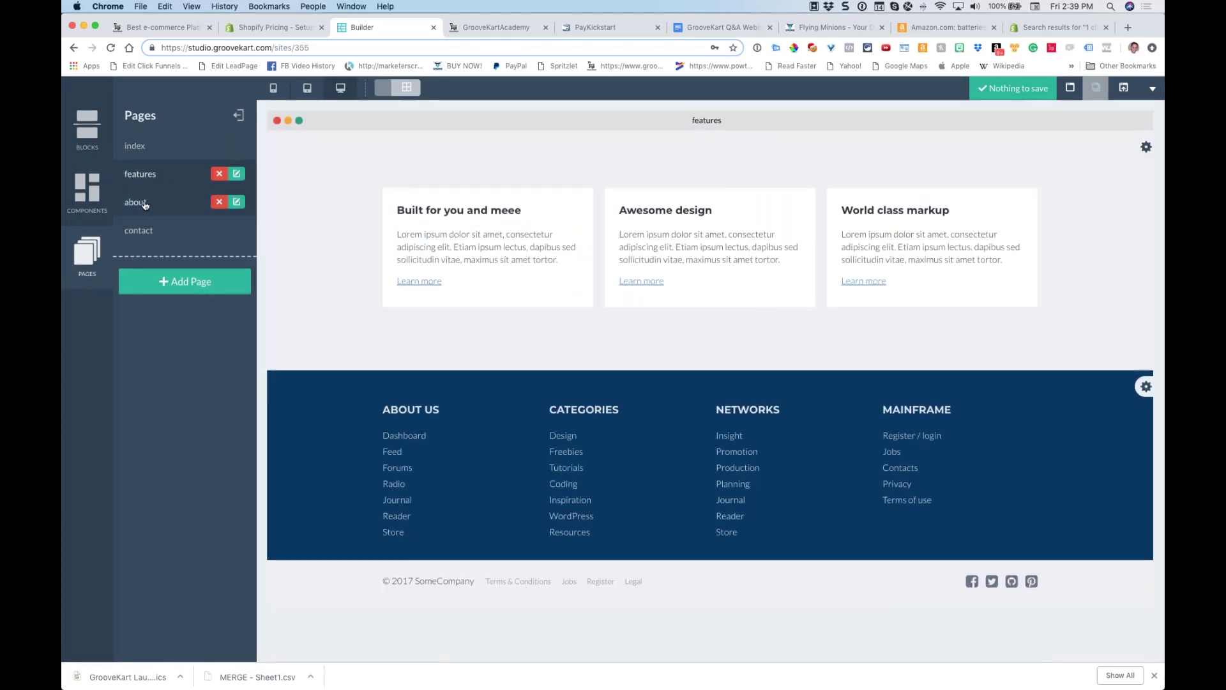
click(144, 203)
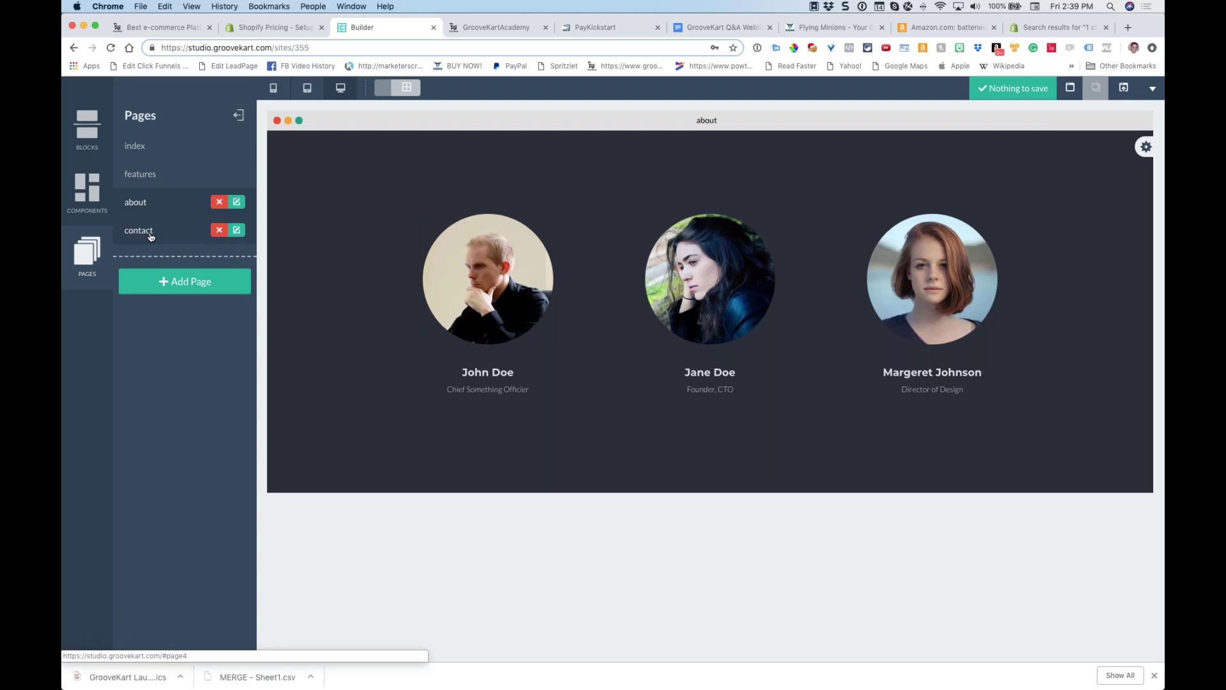
click(150, 235)
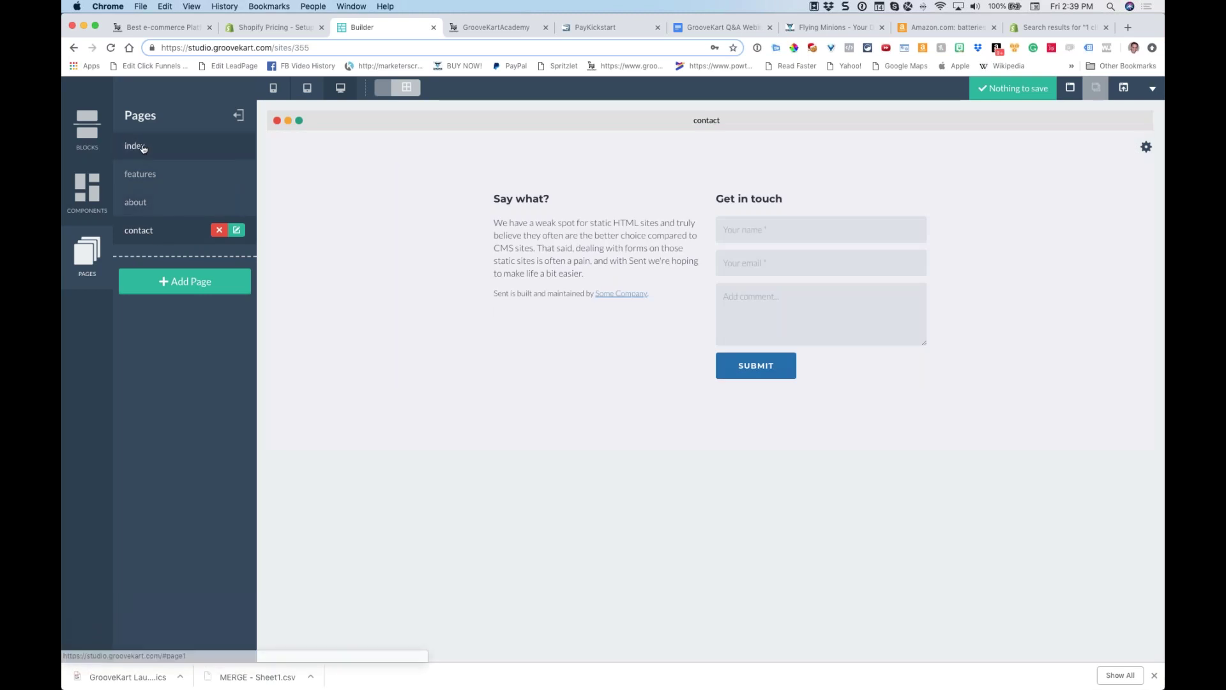
click(146, 147)
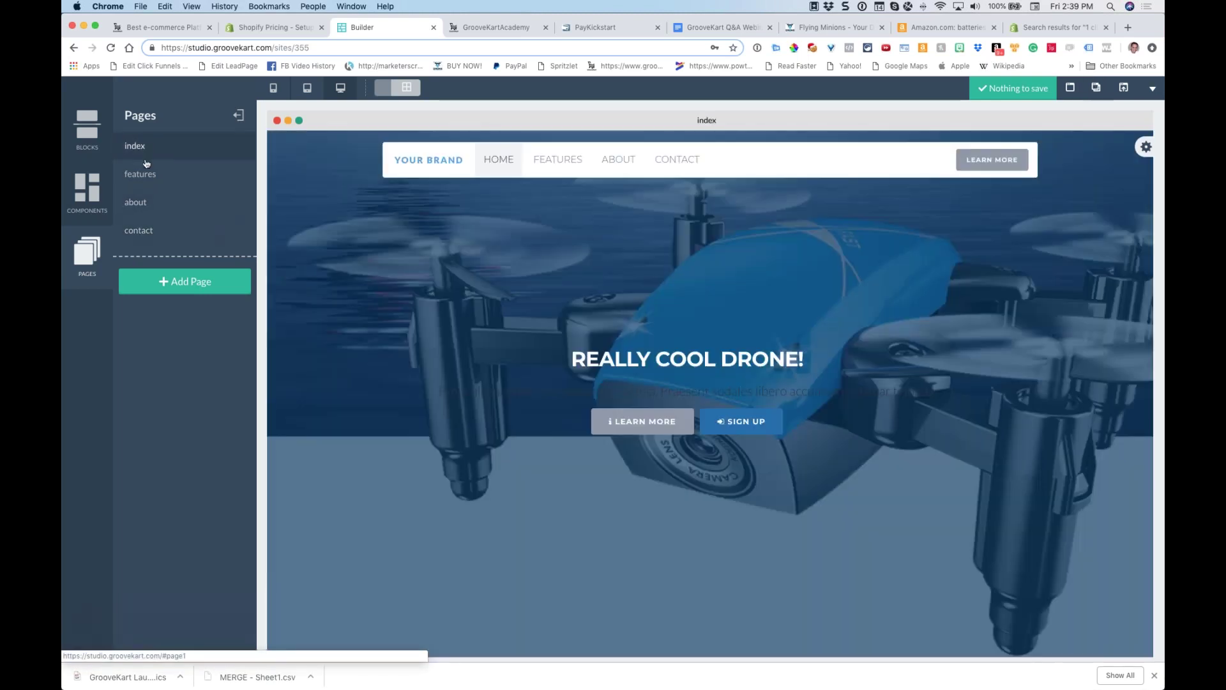
Confirm the FEATURES navigation link points to the features page
click(542, 161)
click(1071, 184)
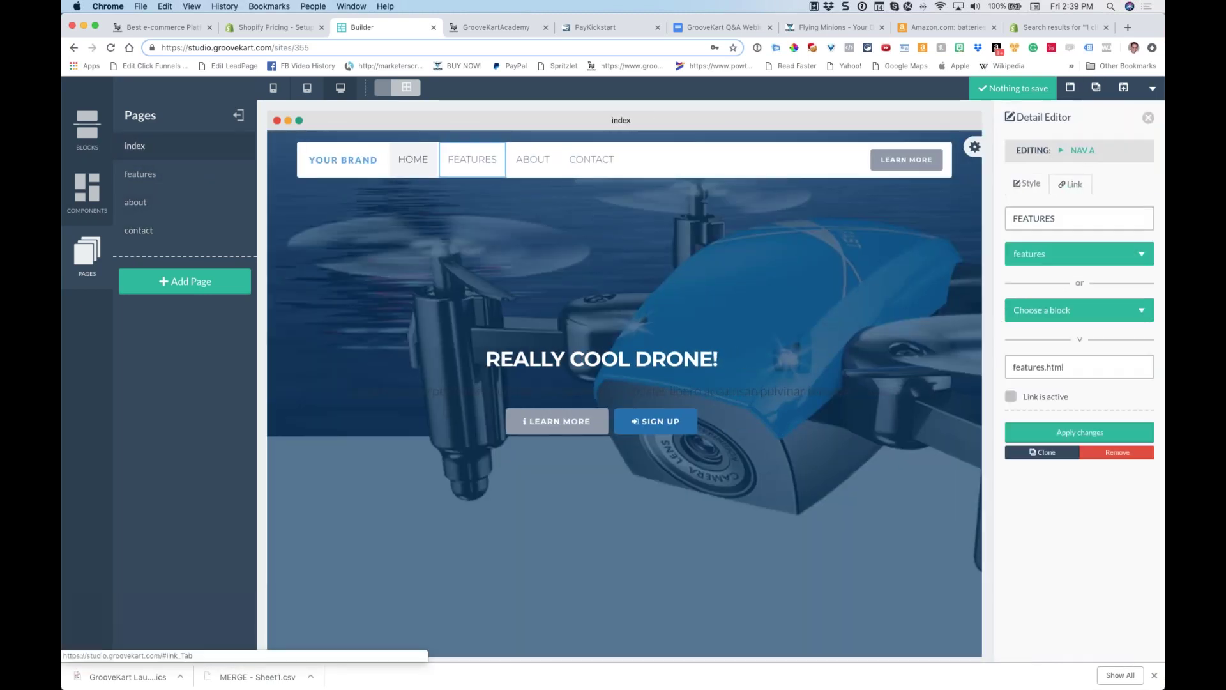
click(1039, 257)
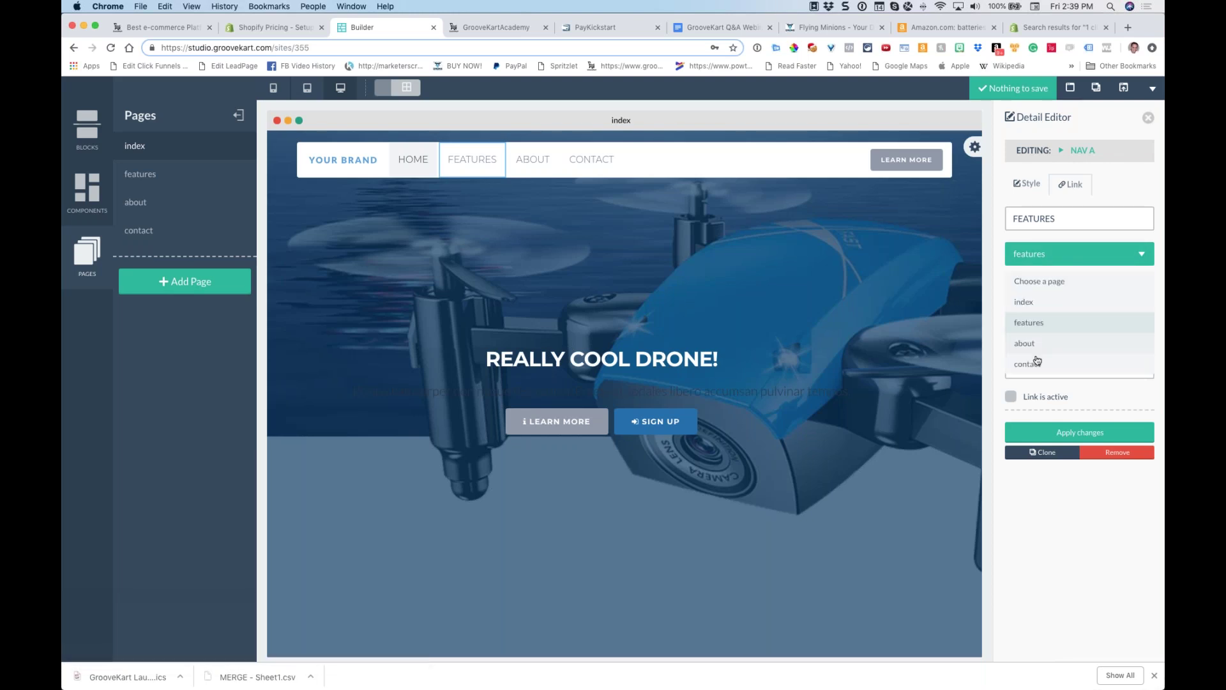
click(1030, 326)
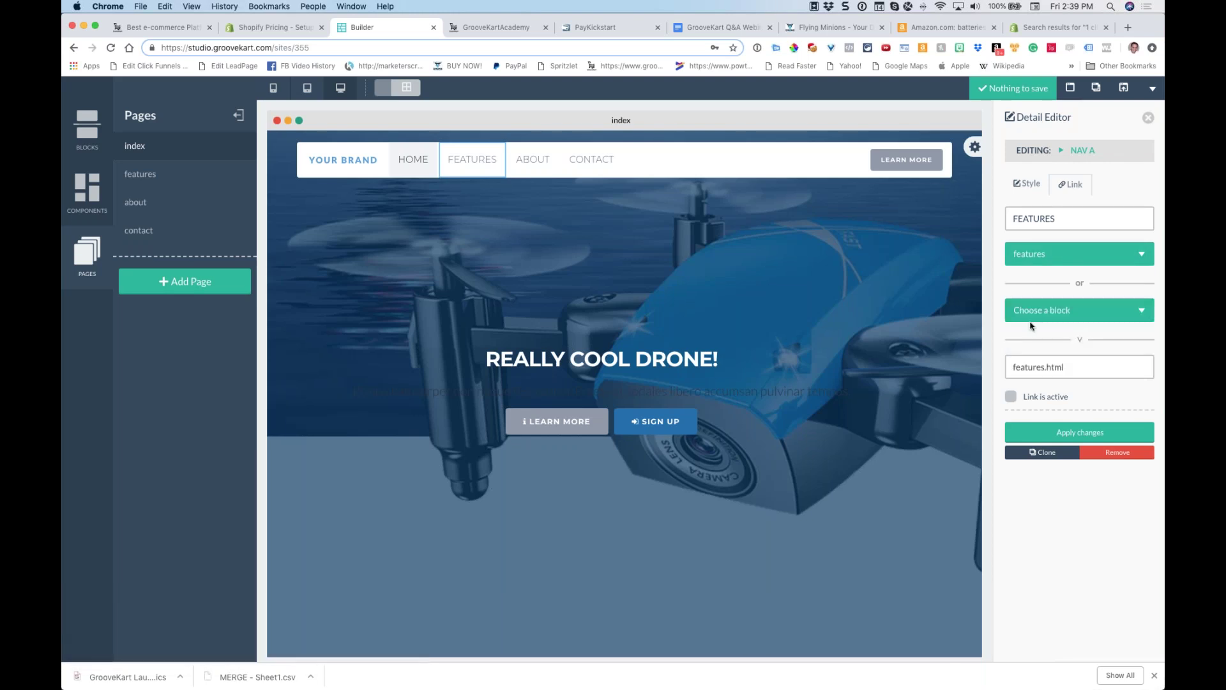
Collapse the pages panel and exit the builder to the Sites dashboard
click(239, 115)
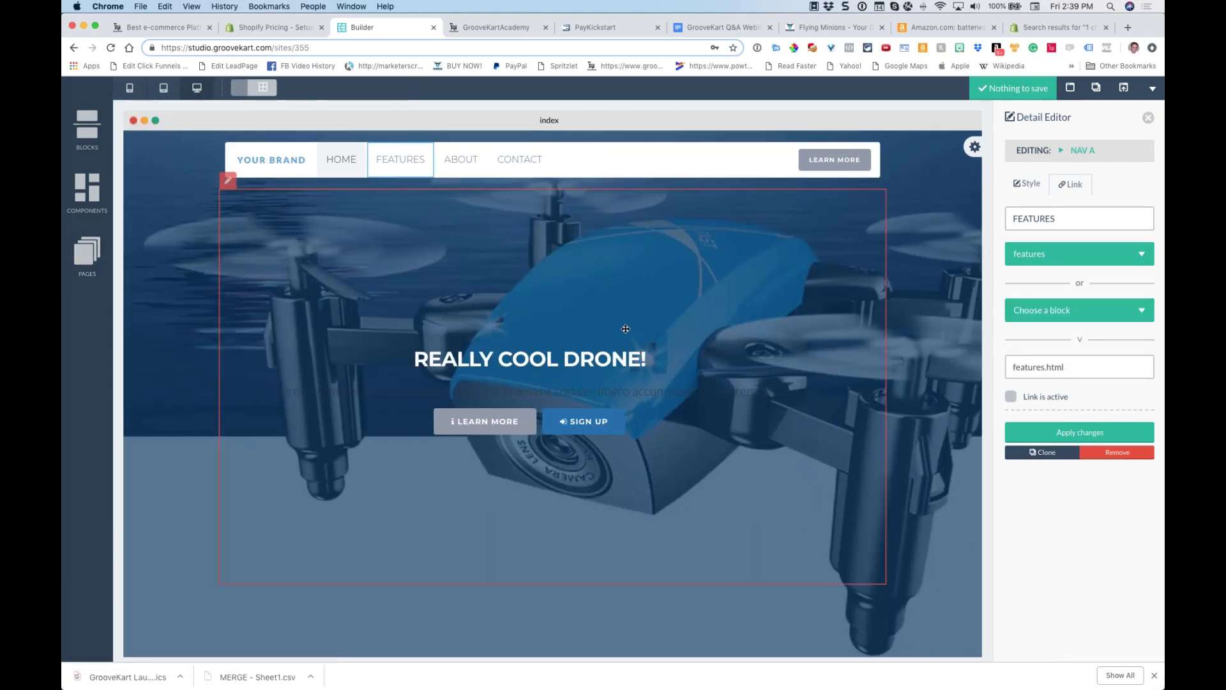
click(1153, 88)
click(1077, 164)
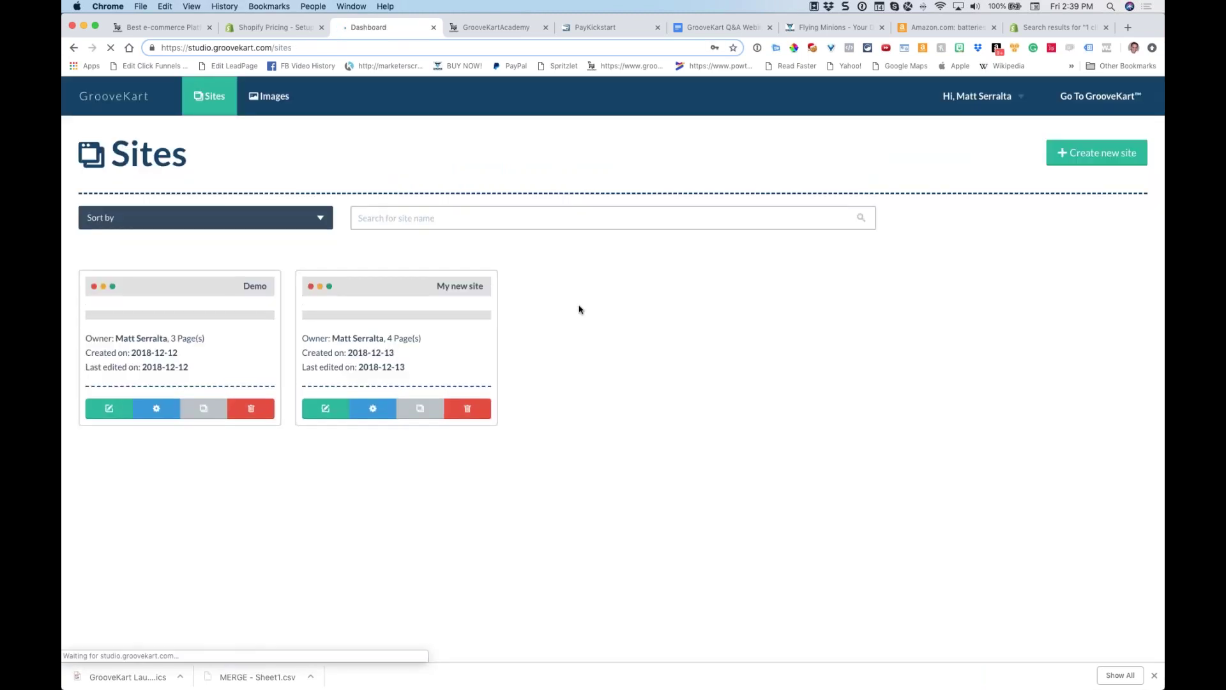
Open DJI's website in a new browser tab
click(1068, 154)
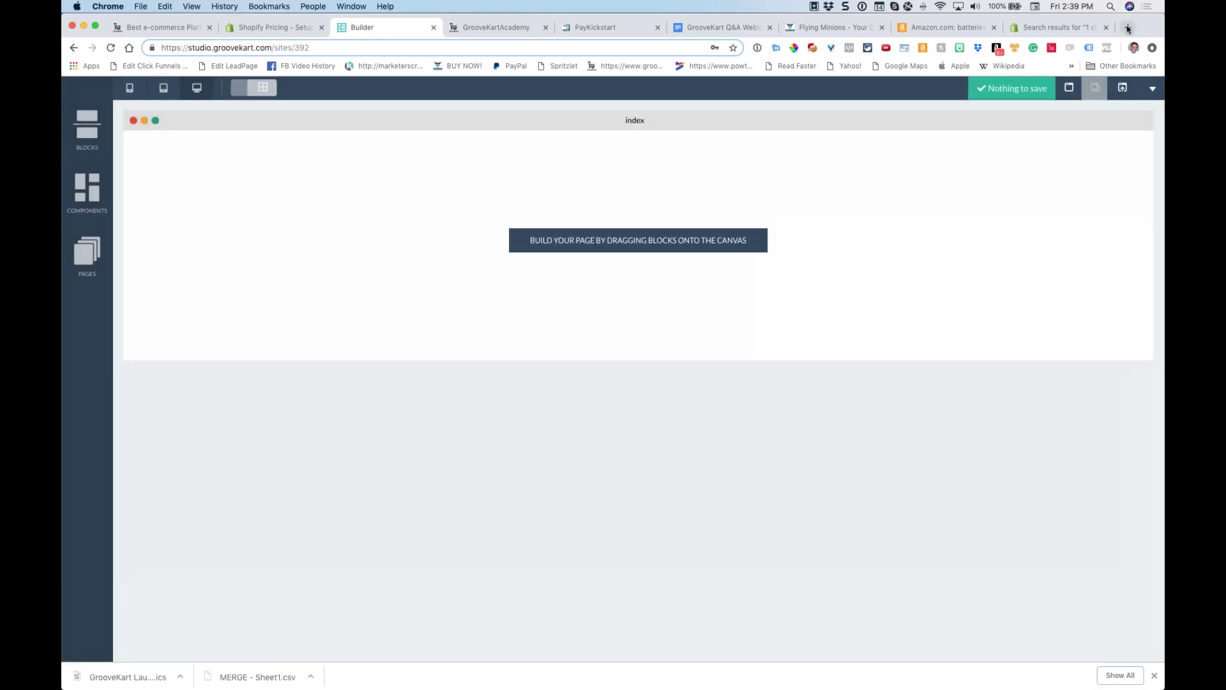
click(1128, 28)
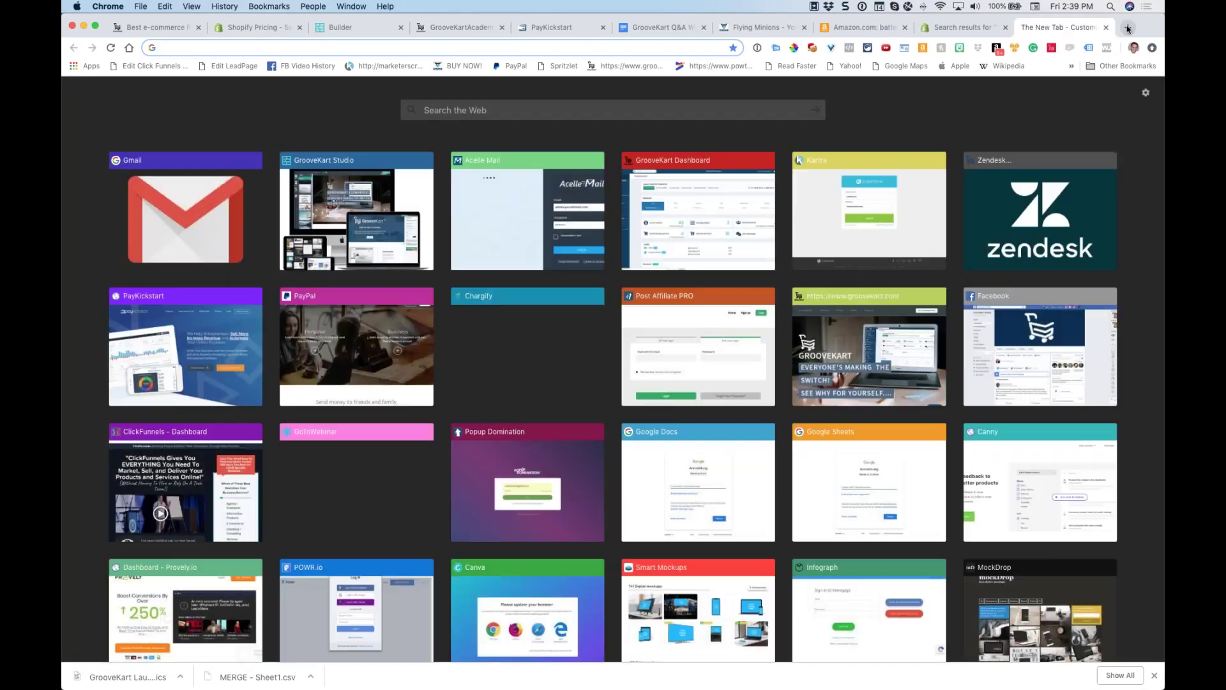
text(dji)
key(Return)
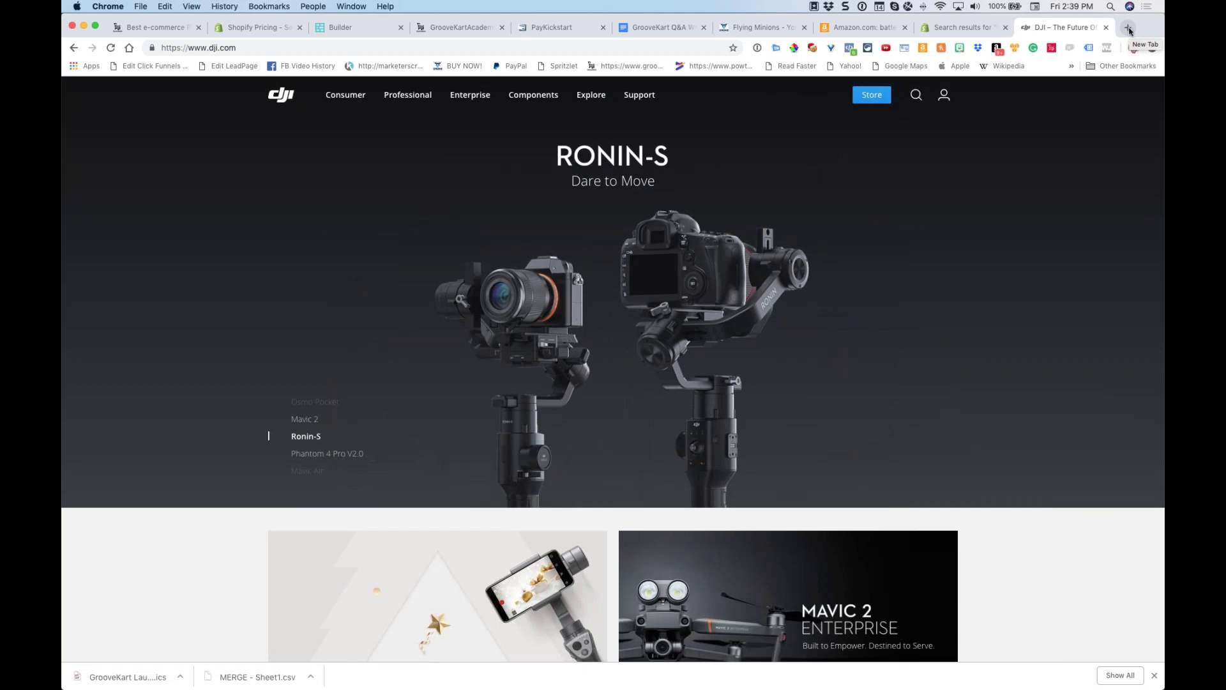
Open Amazon in a new browser tab
click(1129, 30)
text(amazon.com)
key(Return)
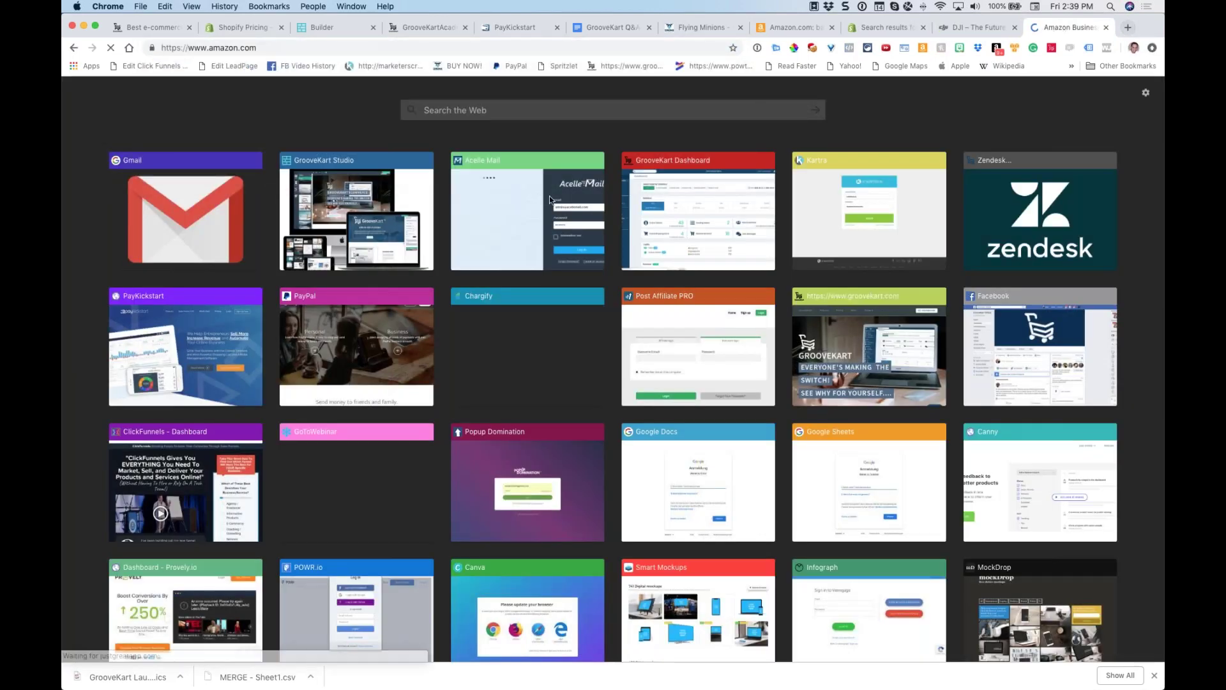
Search Amazon for 'apple watch band 38mm' using the first 'apple' suggestion
text(apple.com)
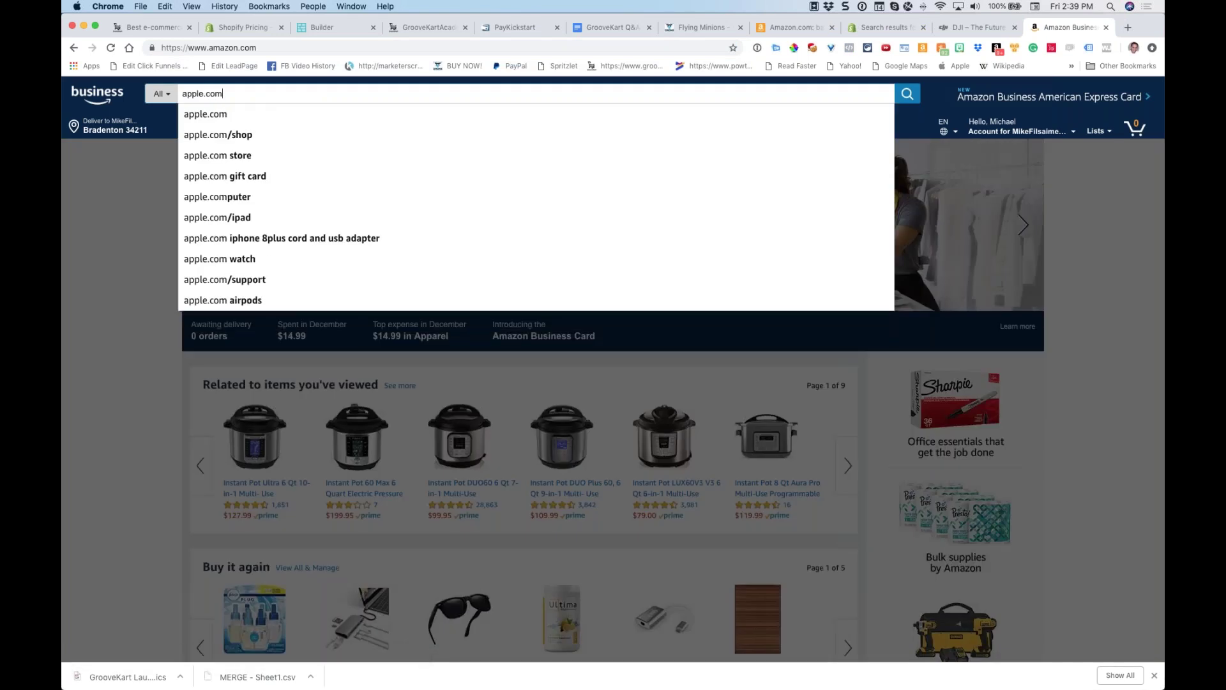
key(super+a)
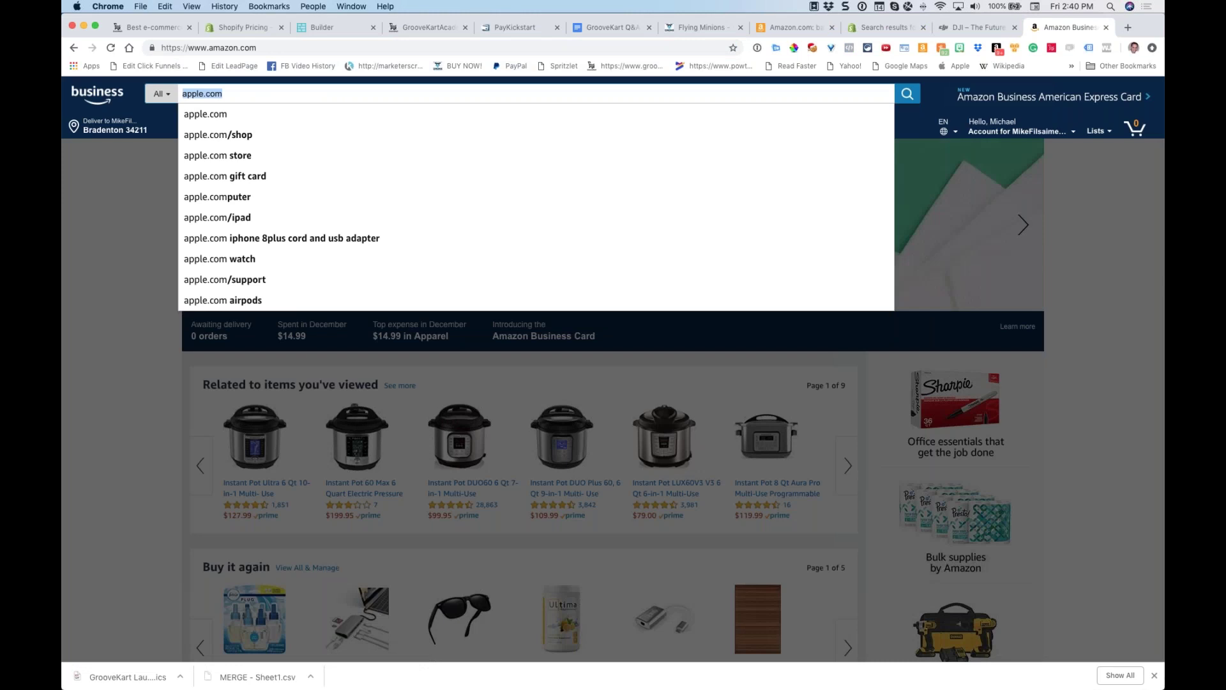
text(ip)
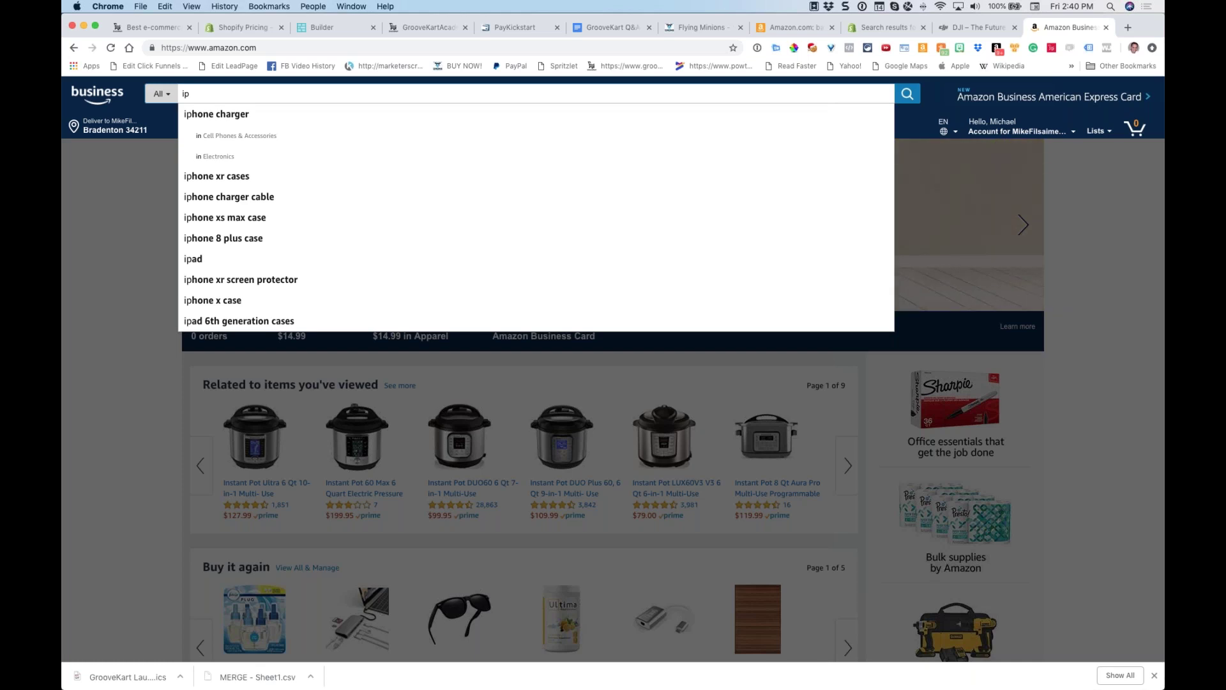
key(BackSpace)
key(BackSpace)
text(apple)
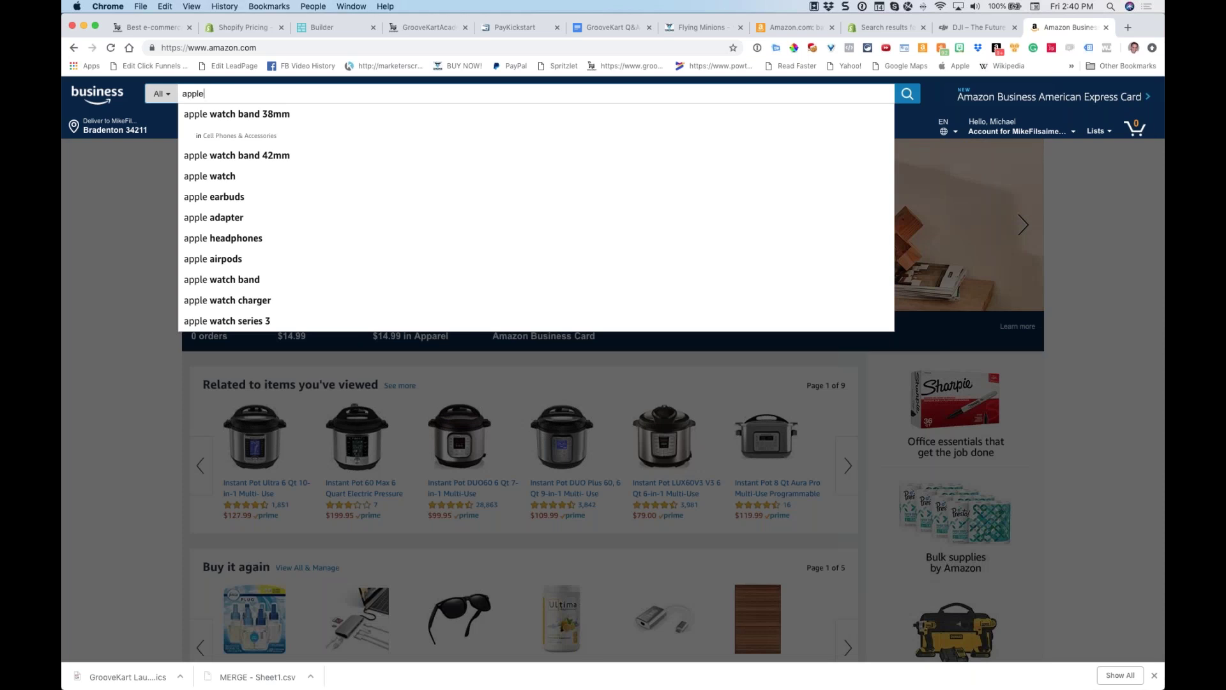
key(Down)
key(Return)
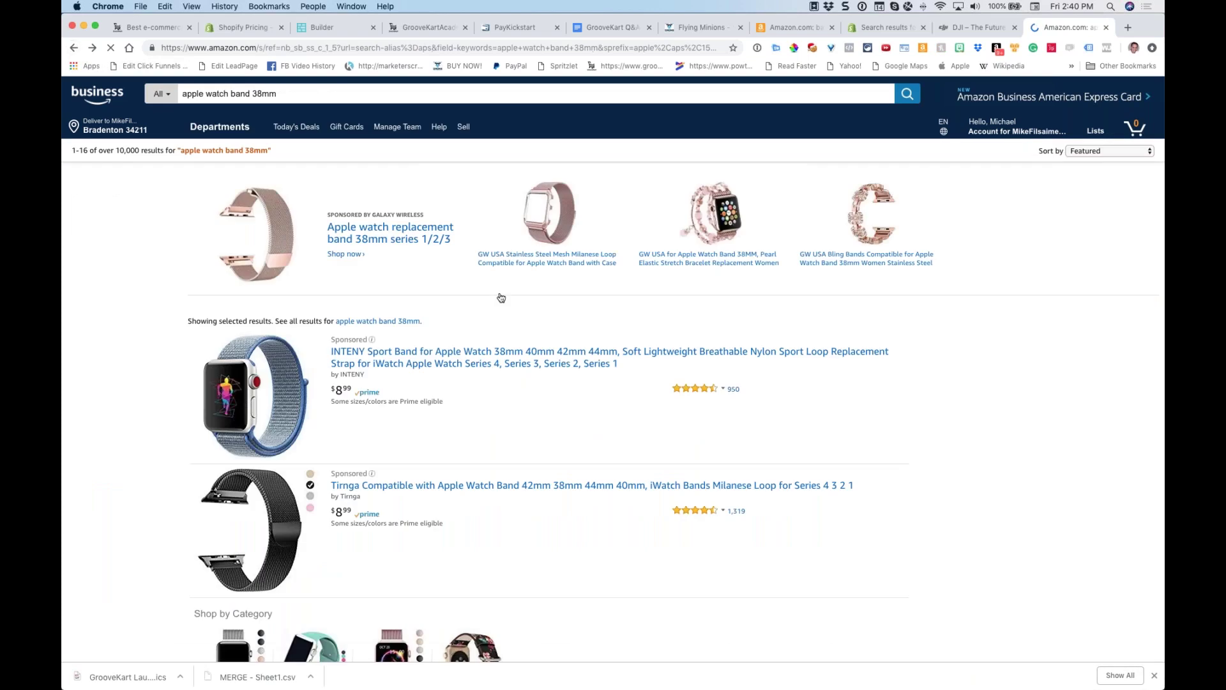
Open the WFEAGL leather band page, show the ivory band image, and select its description bullets
scroll(495, 295, down, 5)
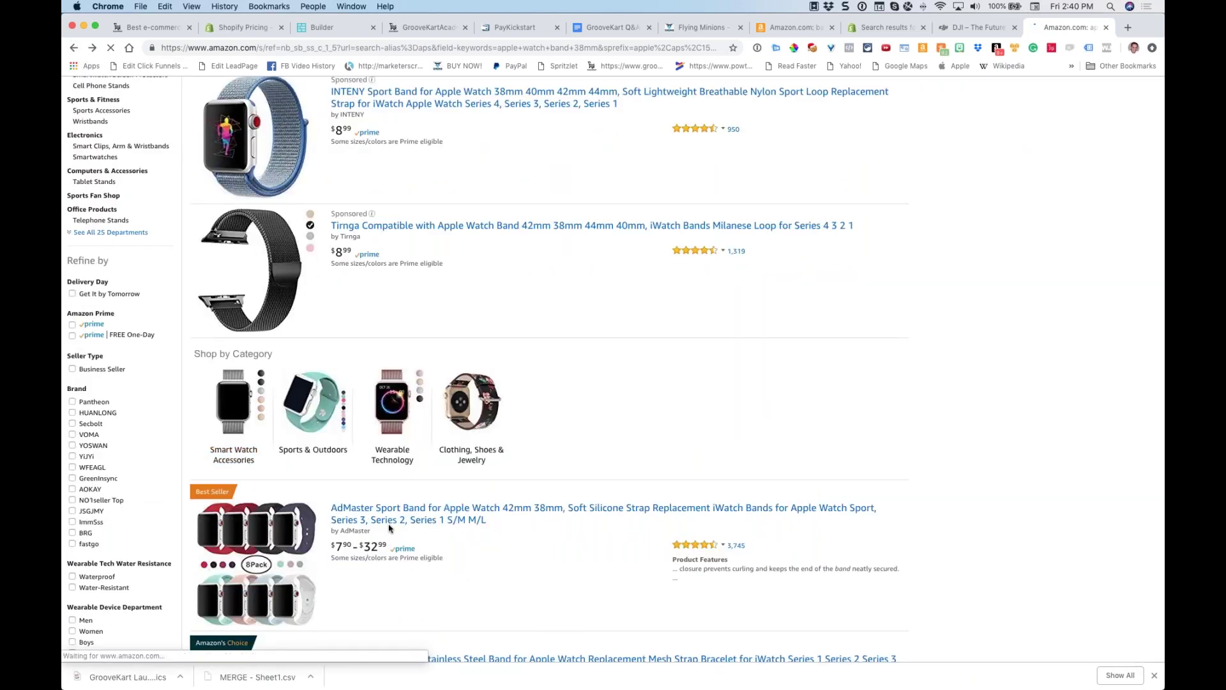
scroll(367, 554, down, 6)
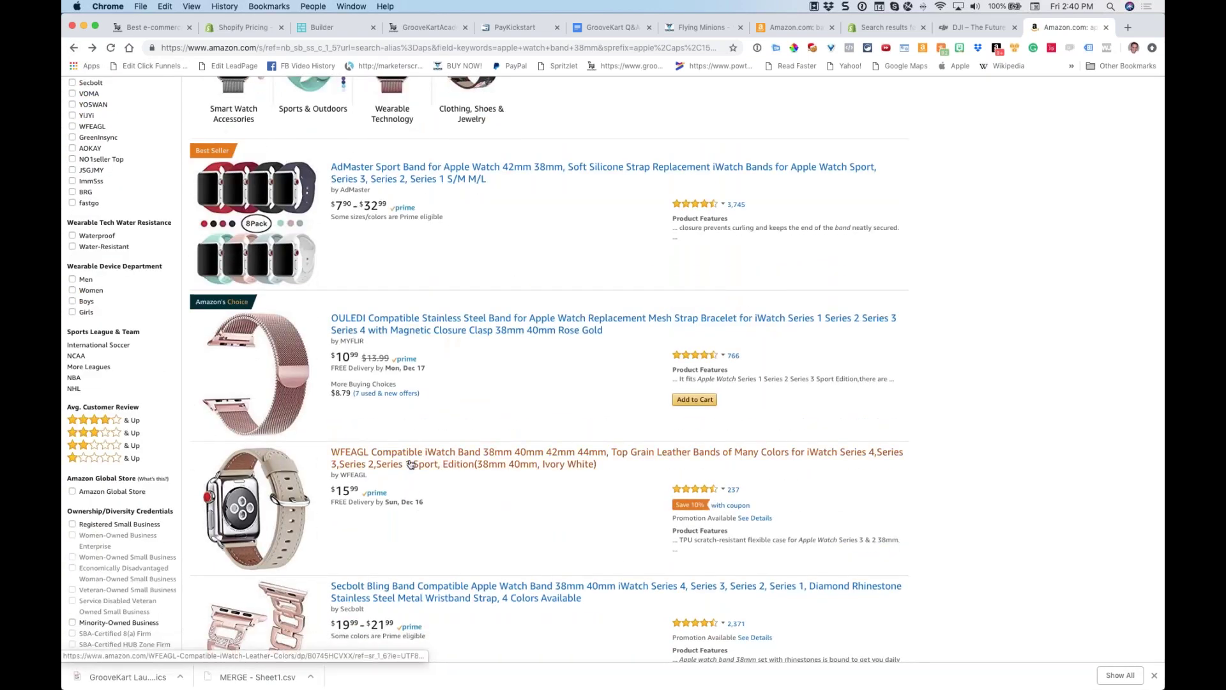
click(411, 464)
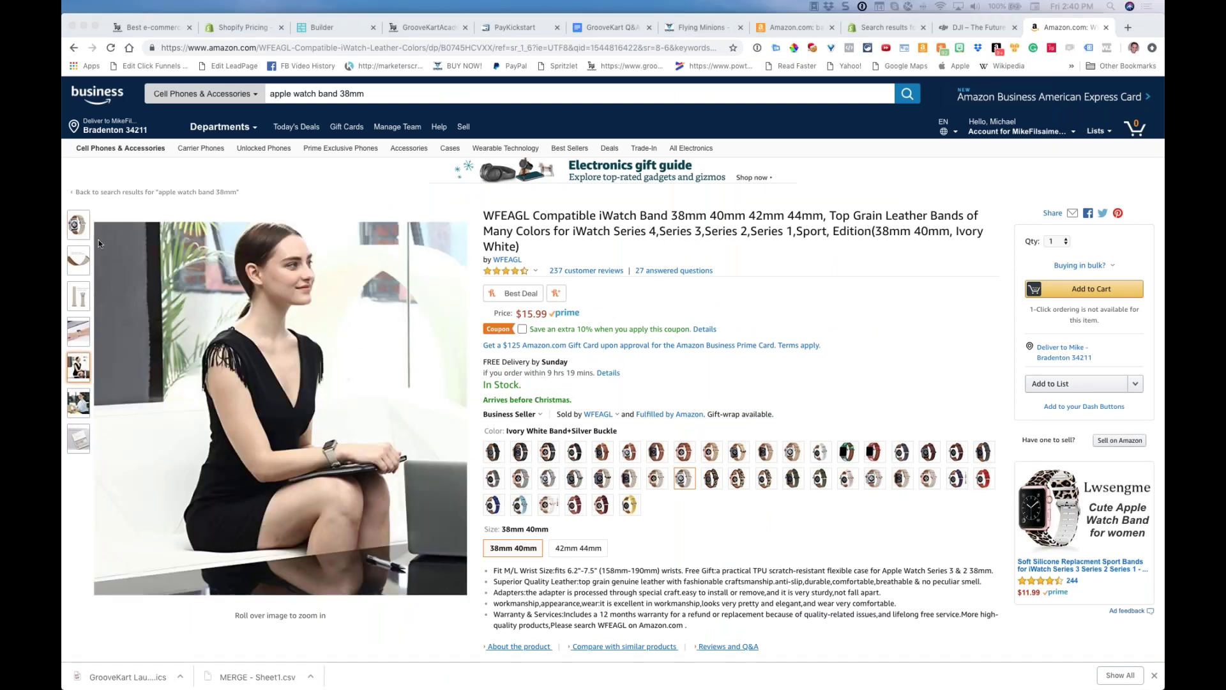
click(76, 224)
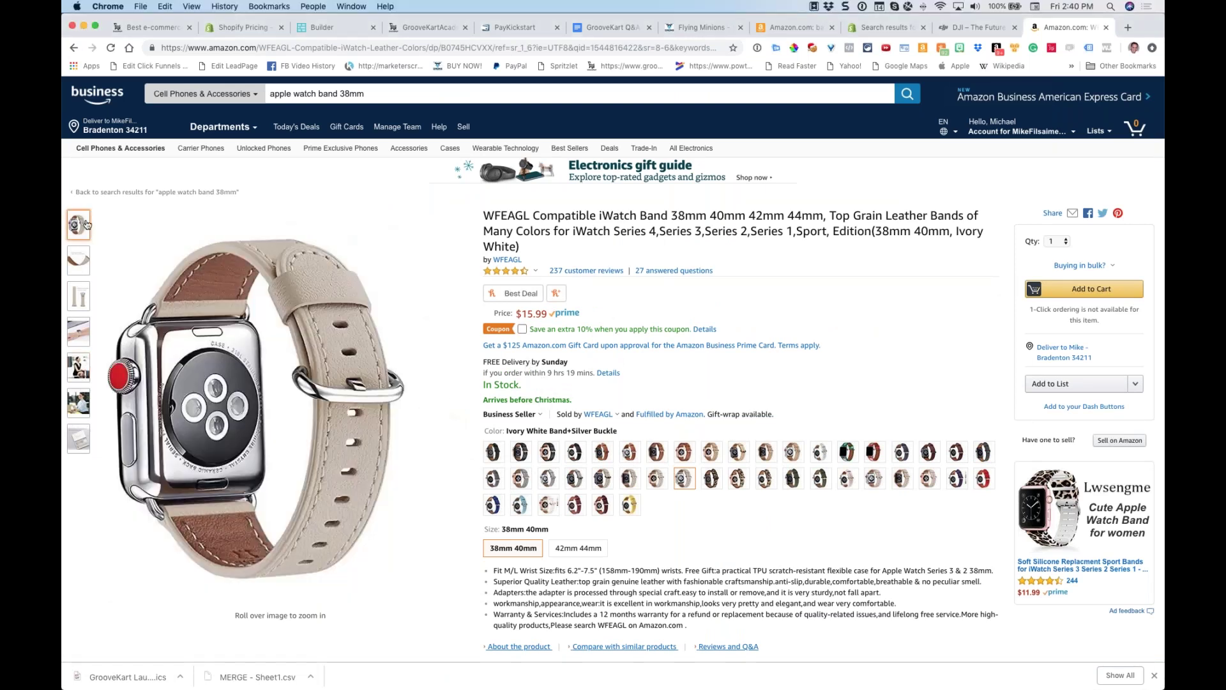
drag(718, 626, 496, 573)
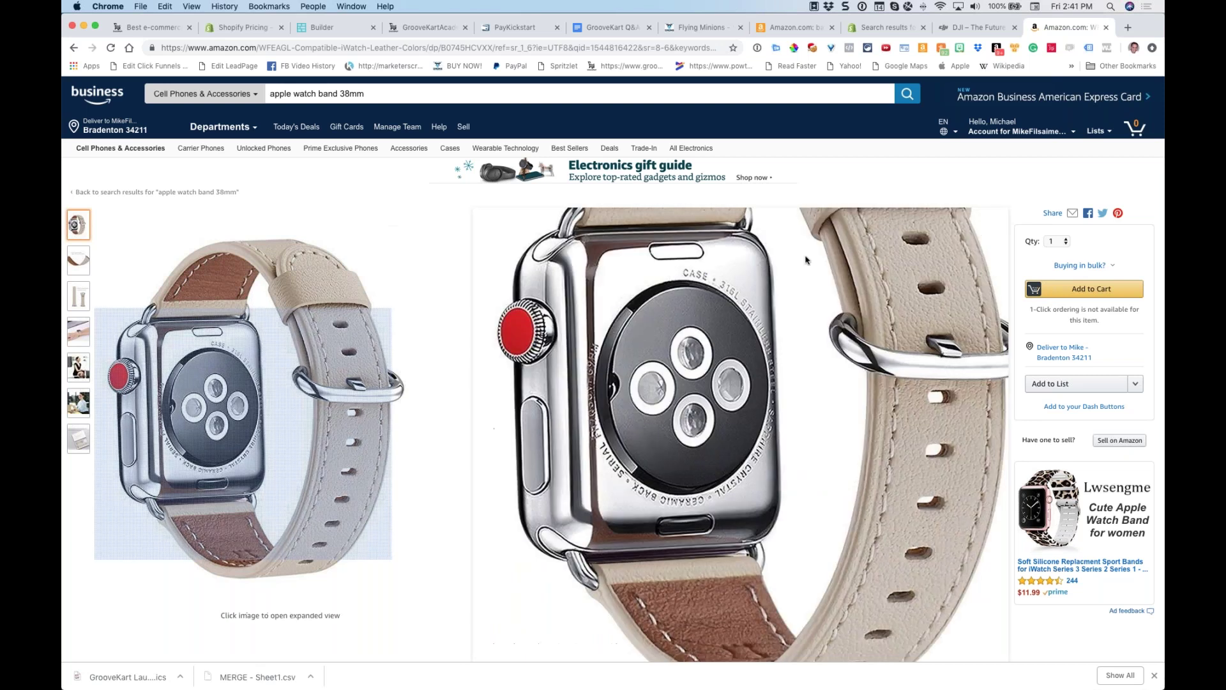
Open apple.com in a new tab and go to the Watch section
click(1129, 29)
text(ap)
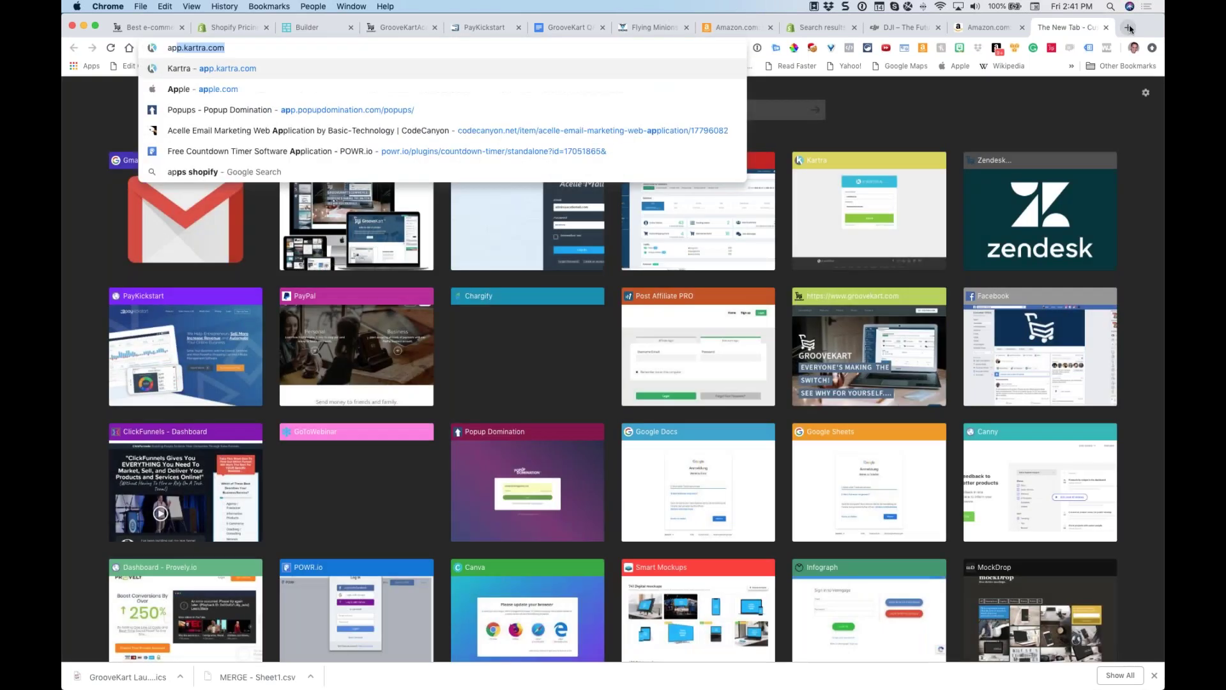
text(ple.com)
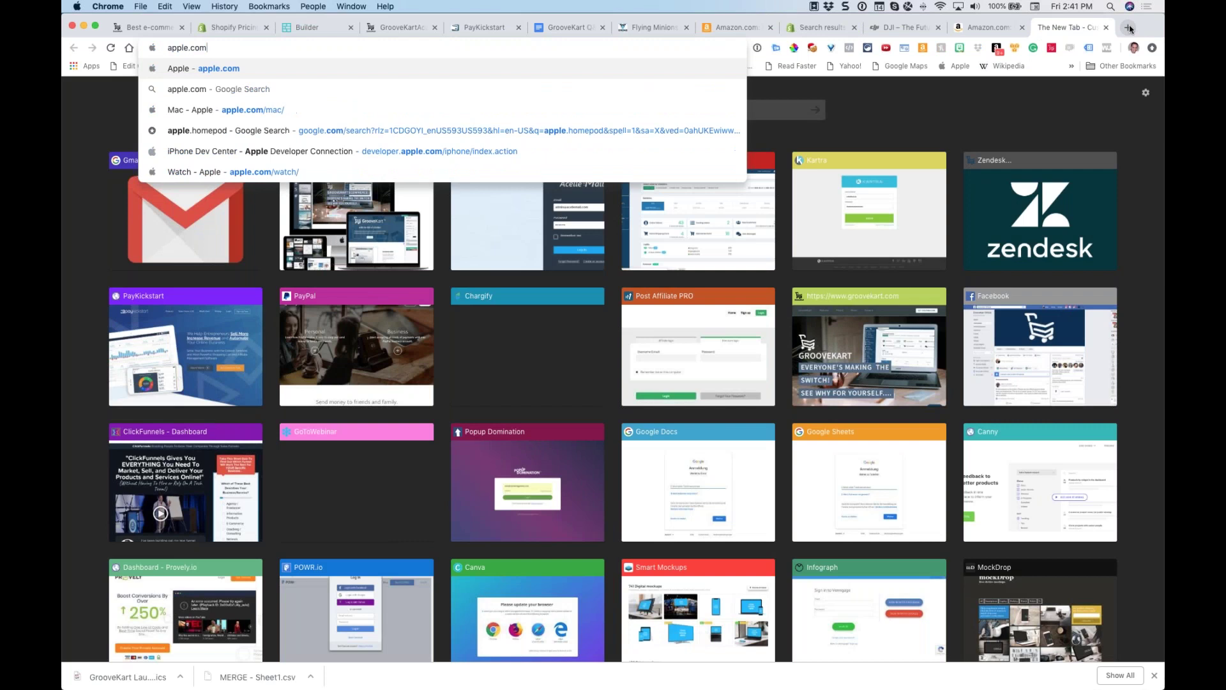
key(Return)
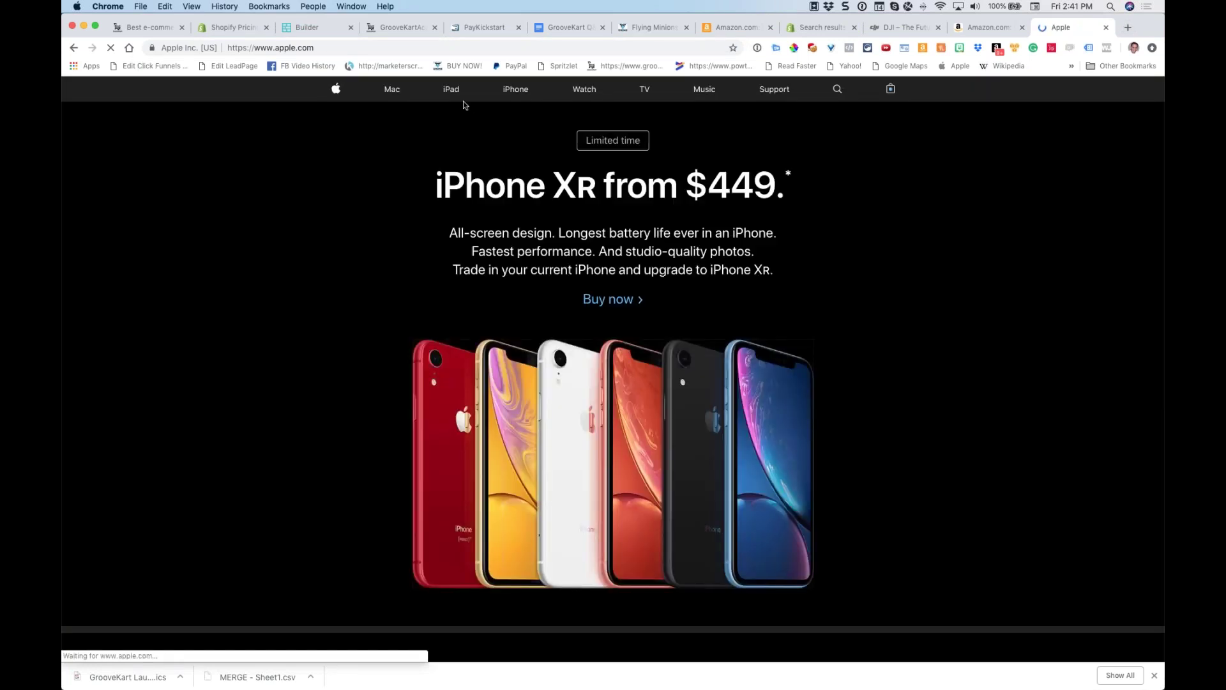
click(582, 89)
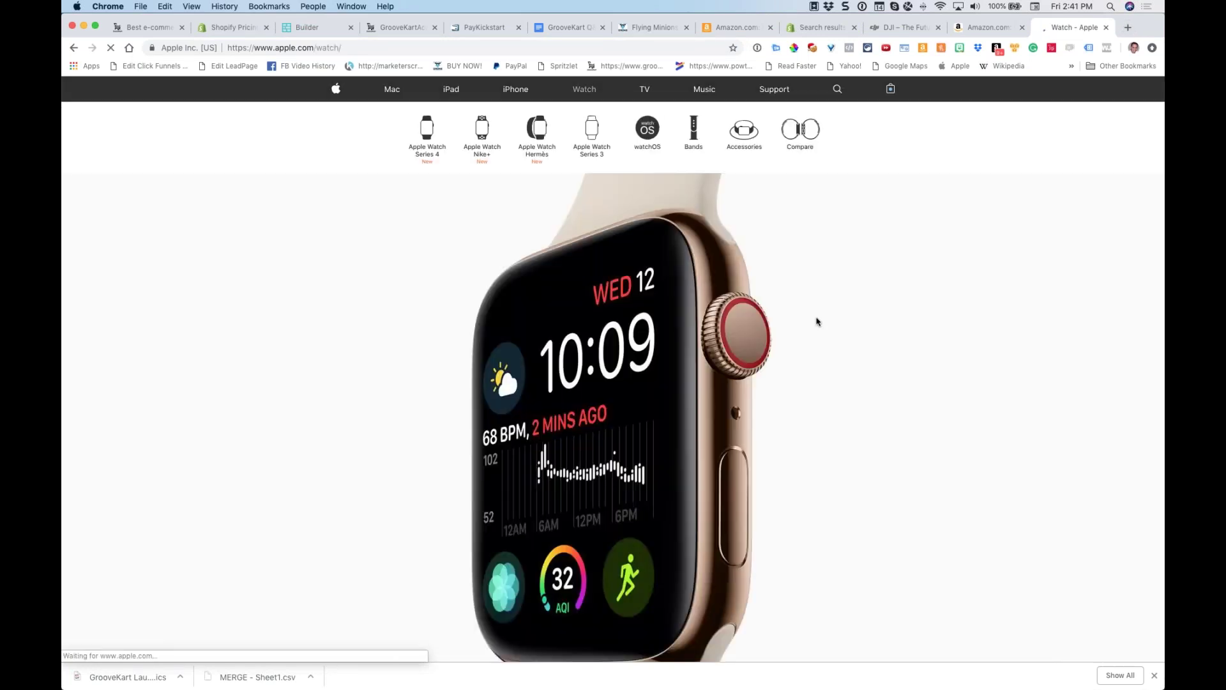
Scroll through the Apple Watch page and open its Buy Apple Watch page
scroll(738, 313, down, 3)
scroll(738, 313, down, 15)
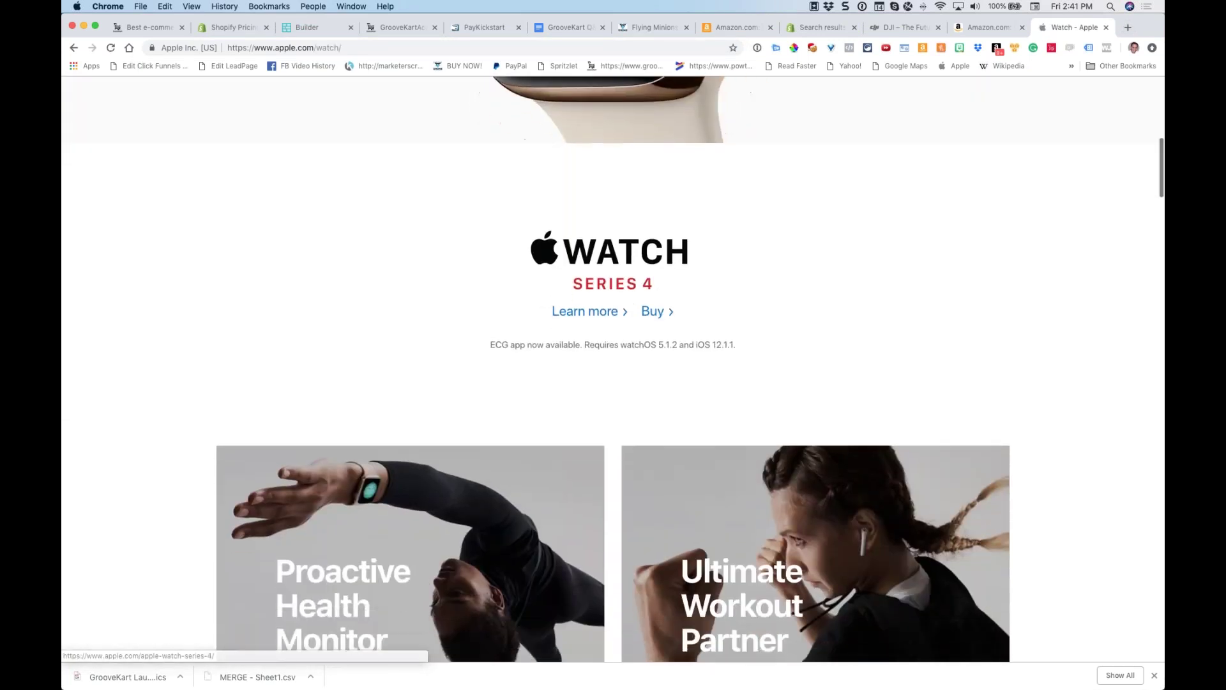
scroll(739, 313, down, 15)
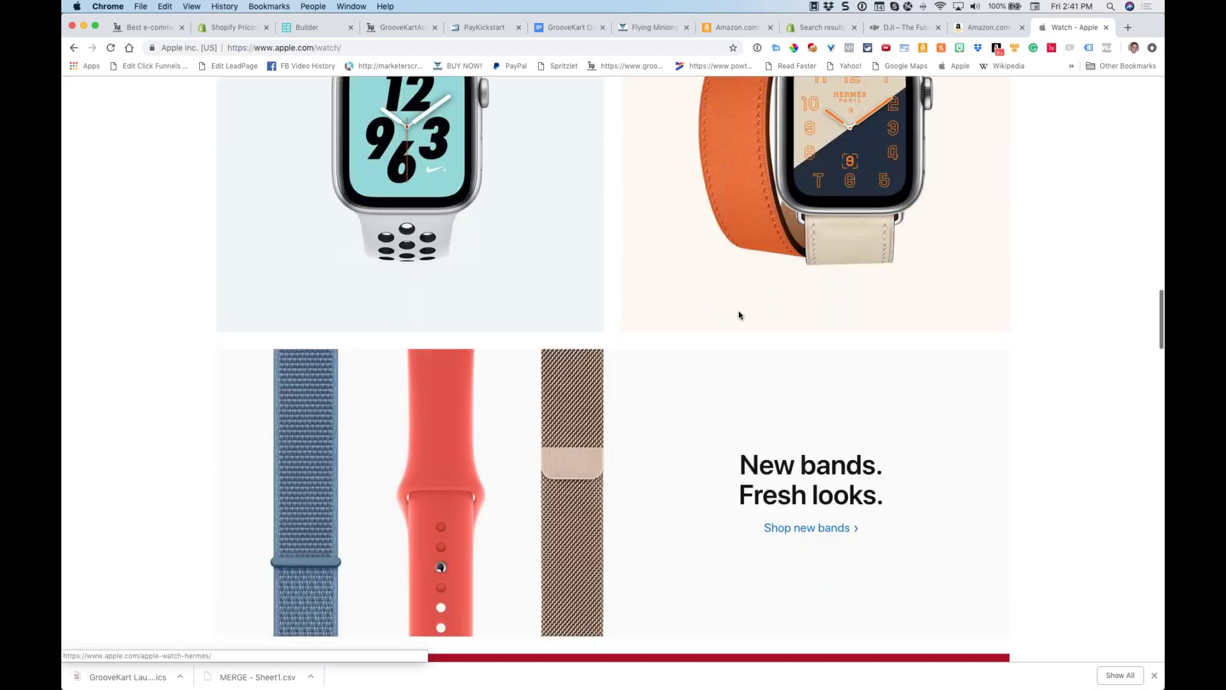
scroll(741, 316, down, 2)
scroll(737, 317, down, 15)
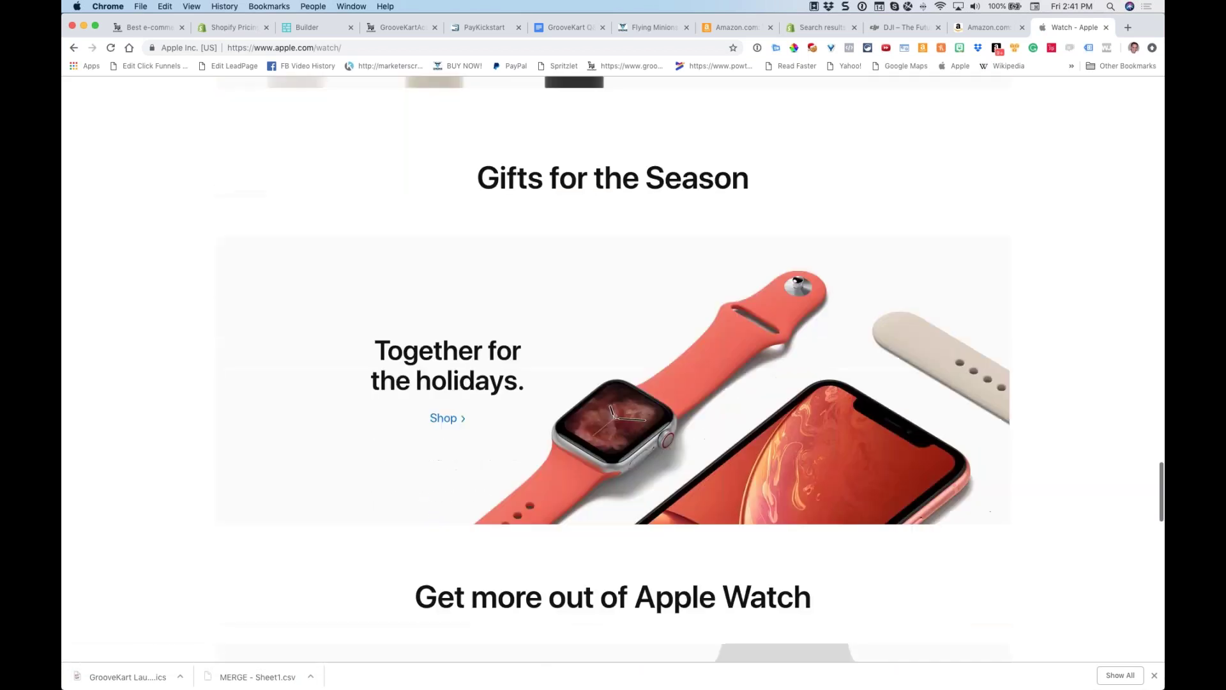
scroll(613, 369, down, 10)
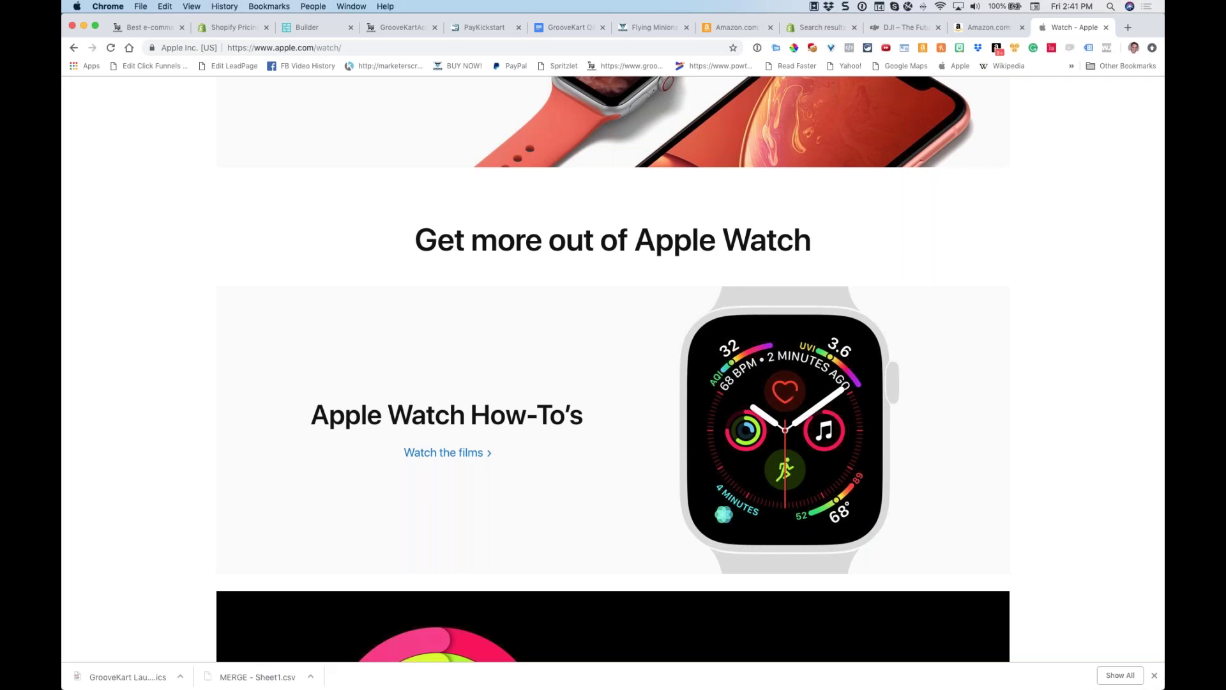
scroll(739, 331, down, 20)
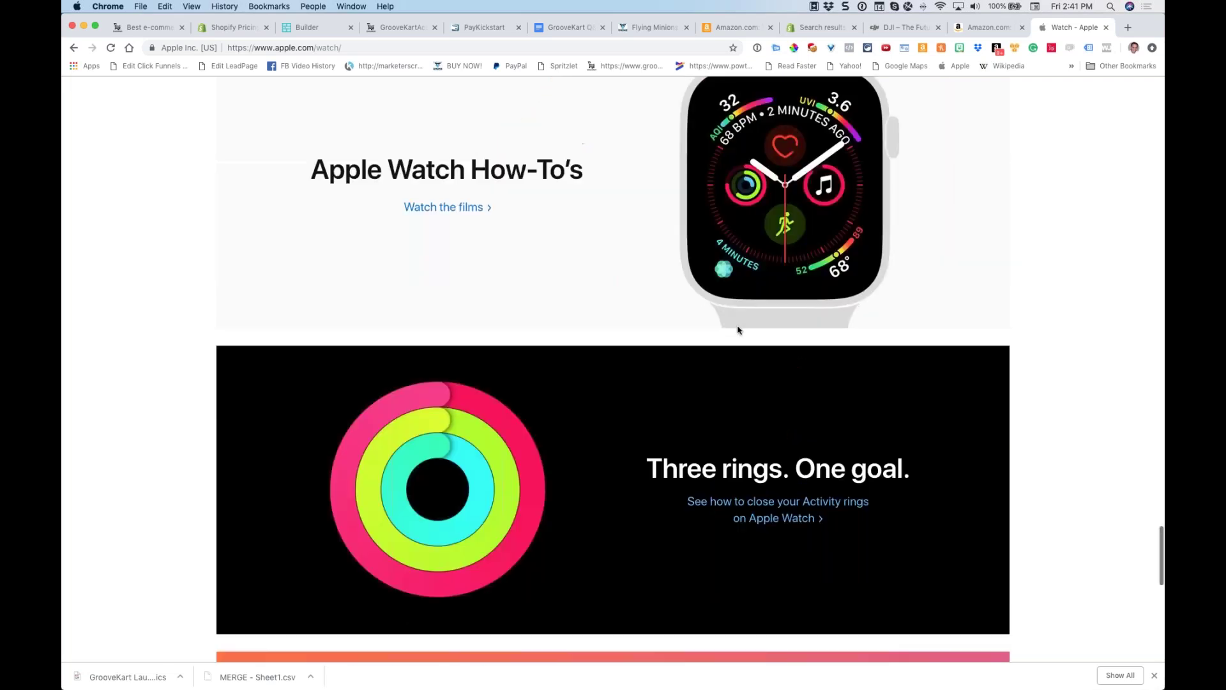
scroll(741, 323, up, 20)
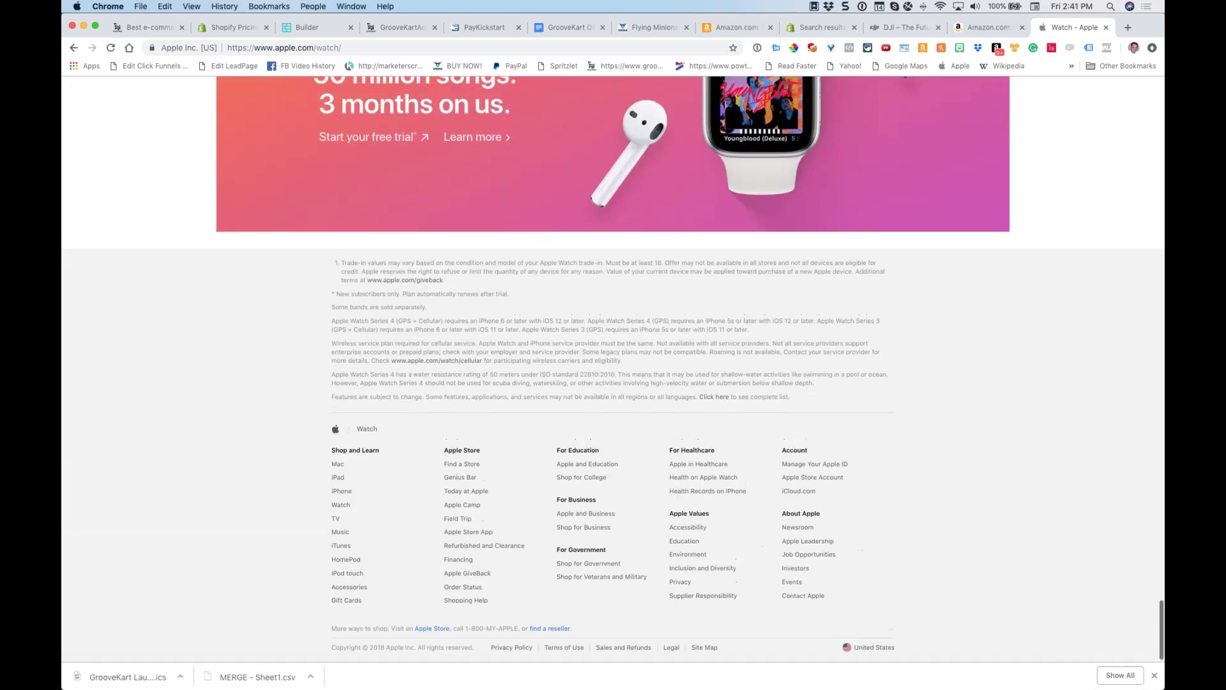
scroll(674, 337, up, 15)
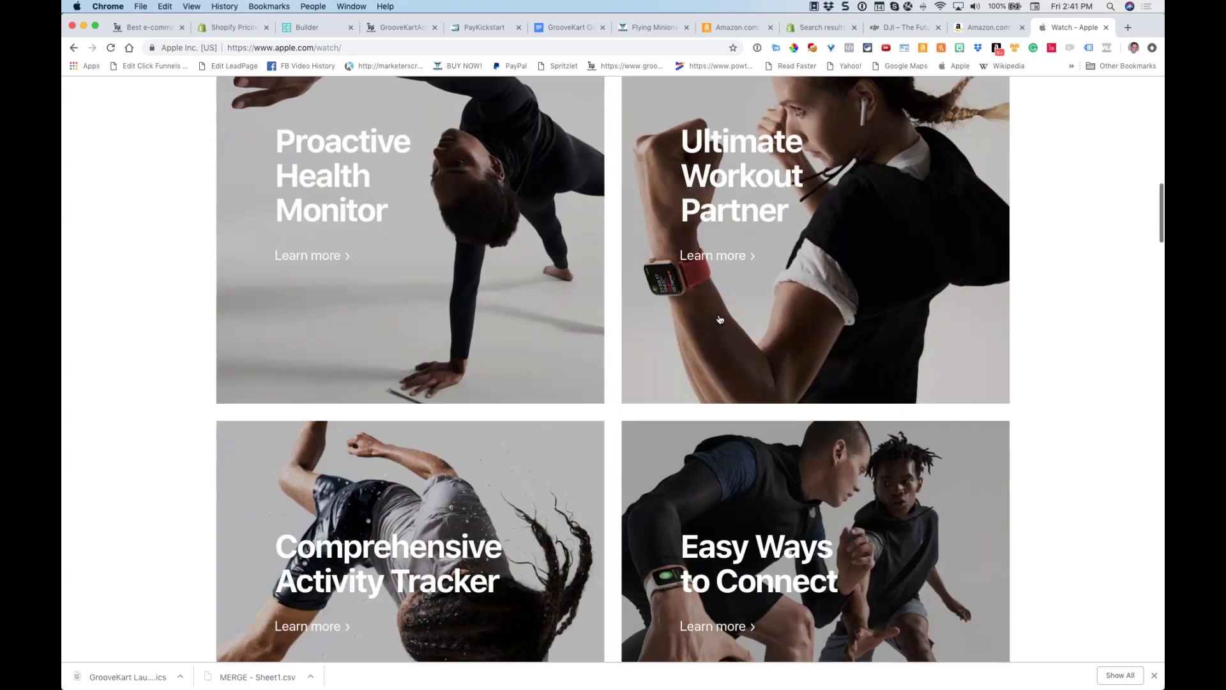
scroll(674, 336, down, 5)
scroll(675, 337, down, 5)
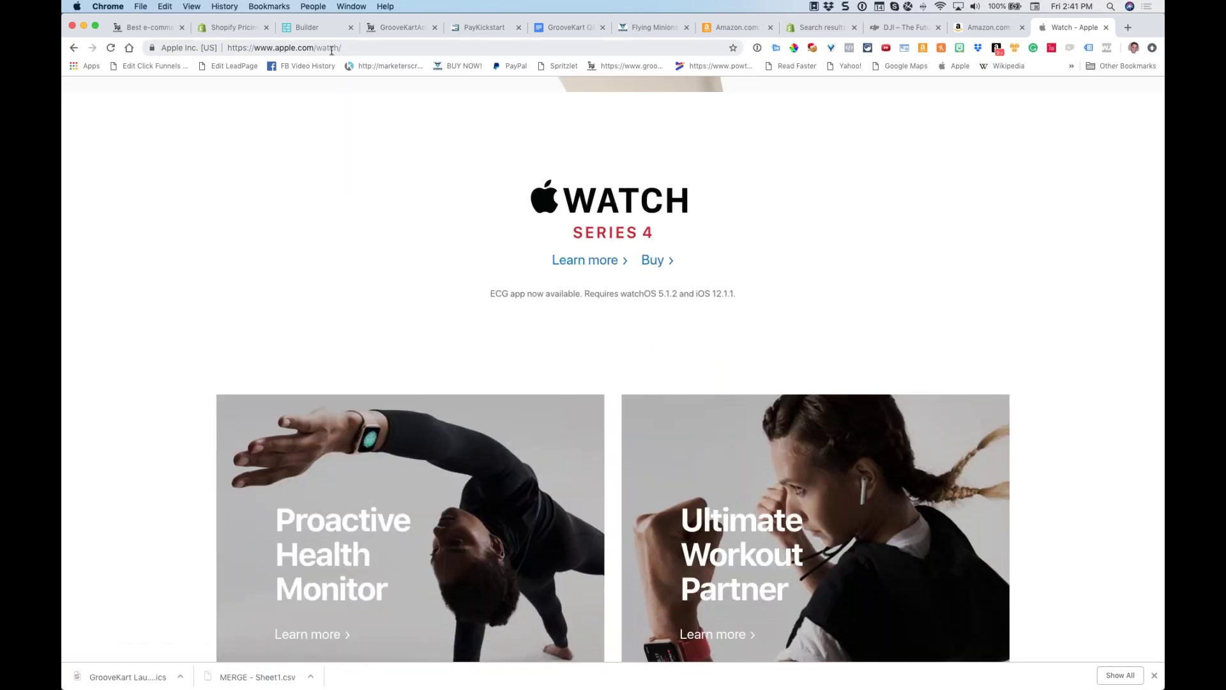
click(652, 261)
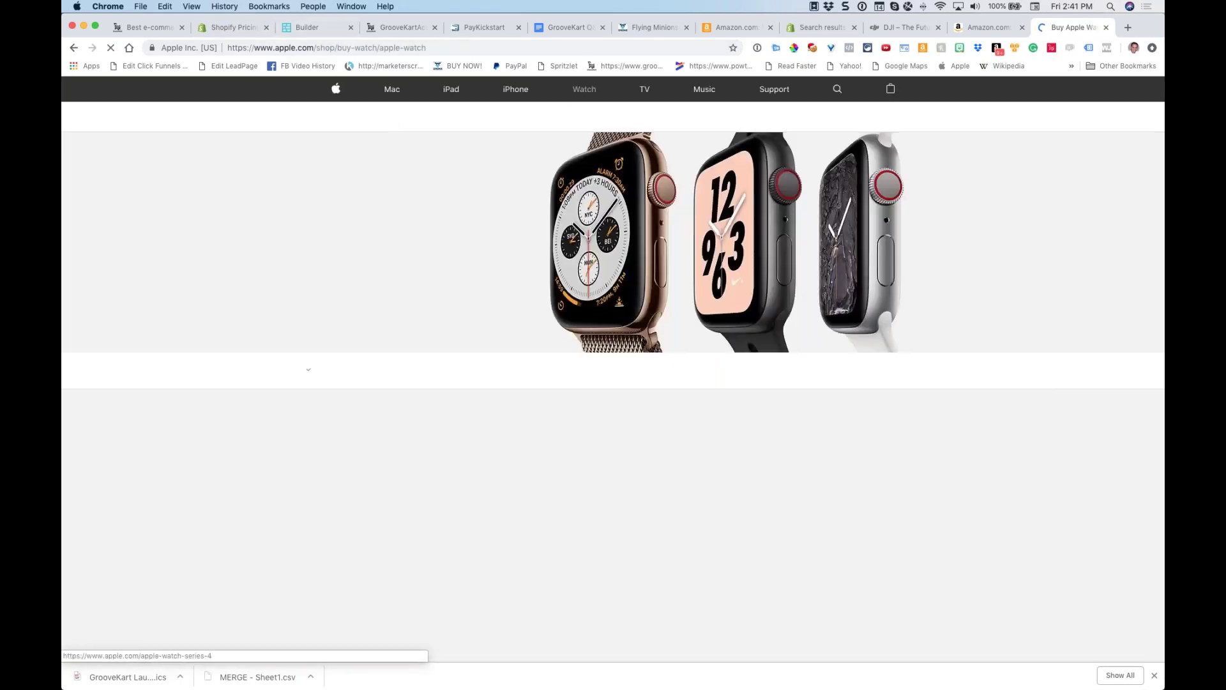
Choose the Silver Aluminum Case with White Sport Band watch in the 44mm size
scroll(498, 405, down, 5)
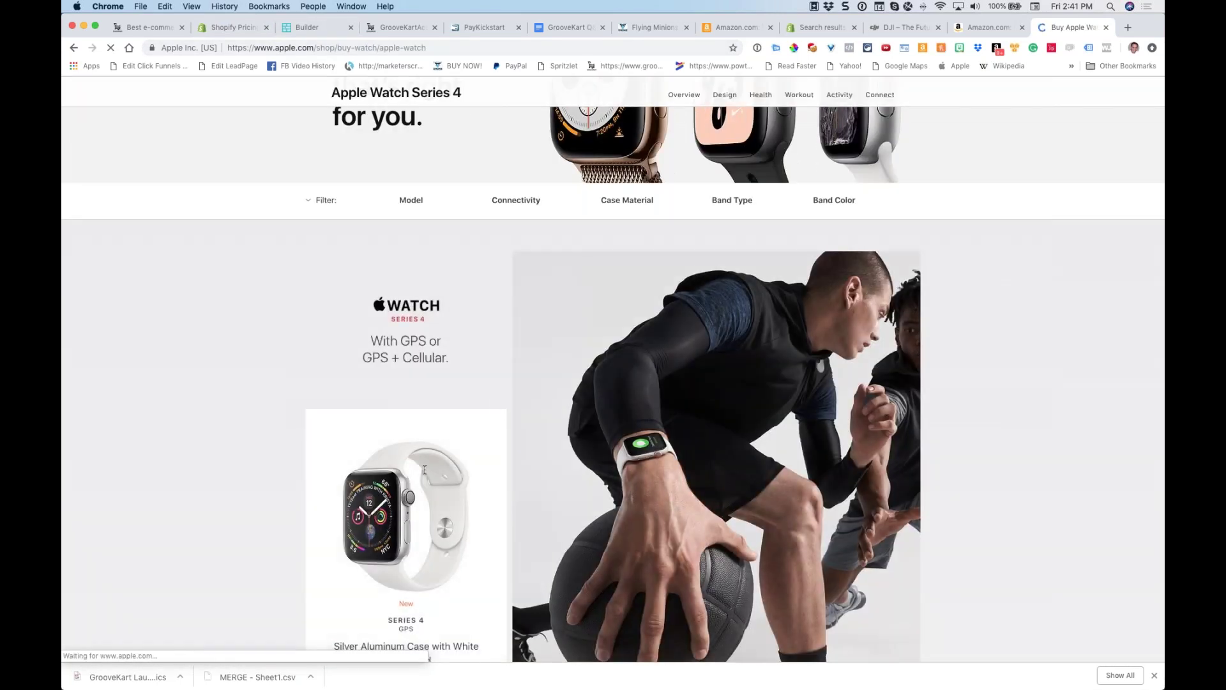
scroll(399, 541, down, 1)
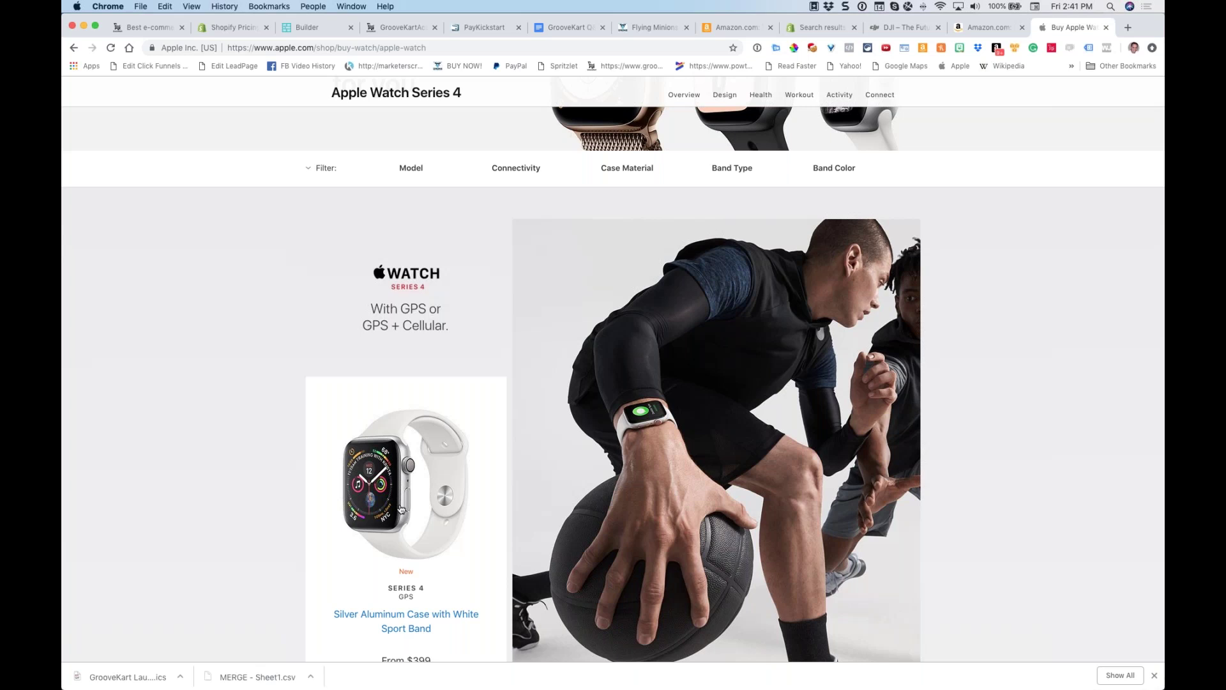
click(400, 509)
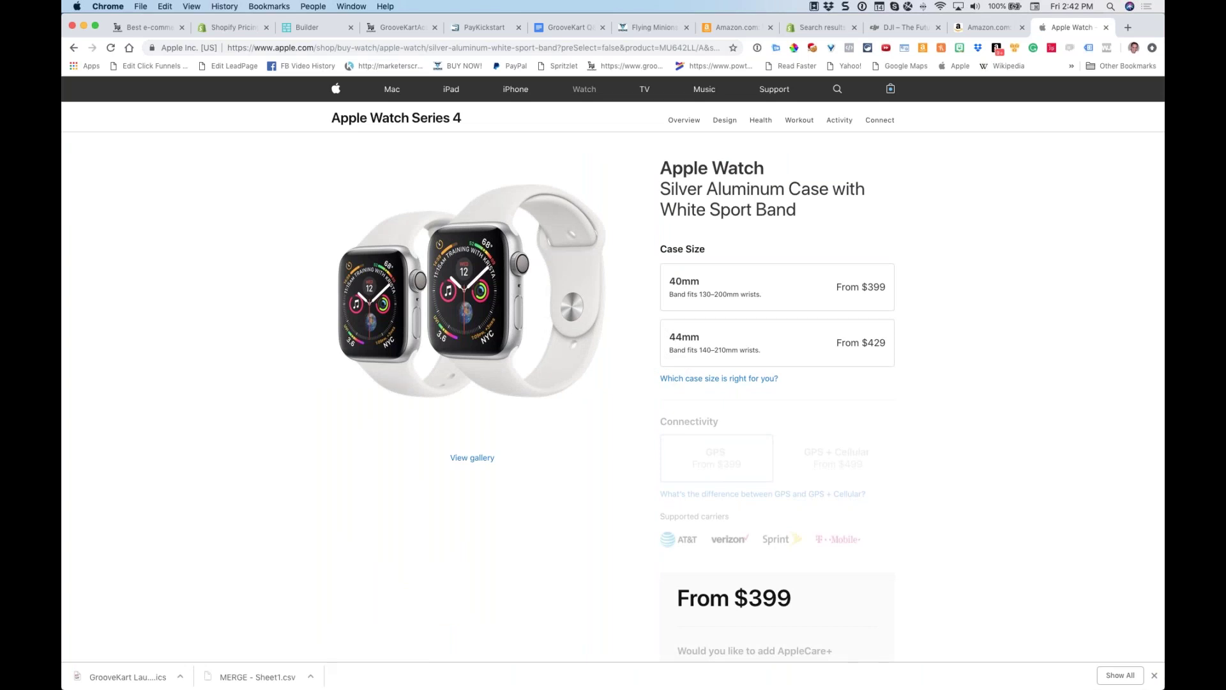
click(667, 329)
Close the Apple Watch and Amazon tabs, returning to DJI's homepage
click(1107, 27)
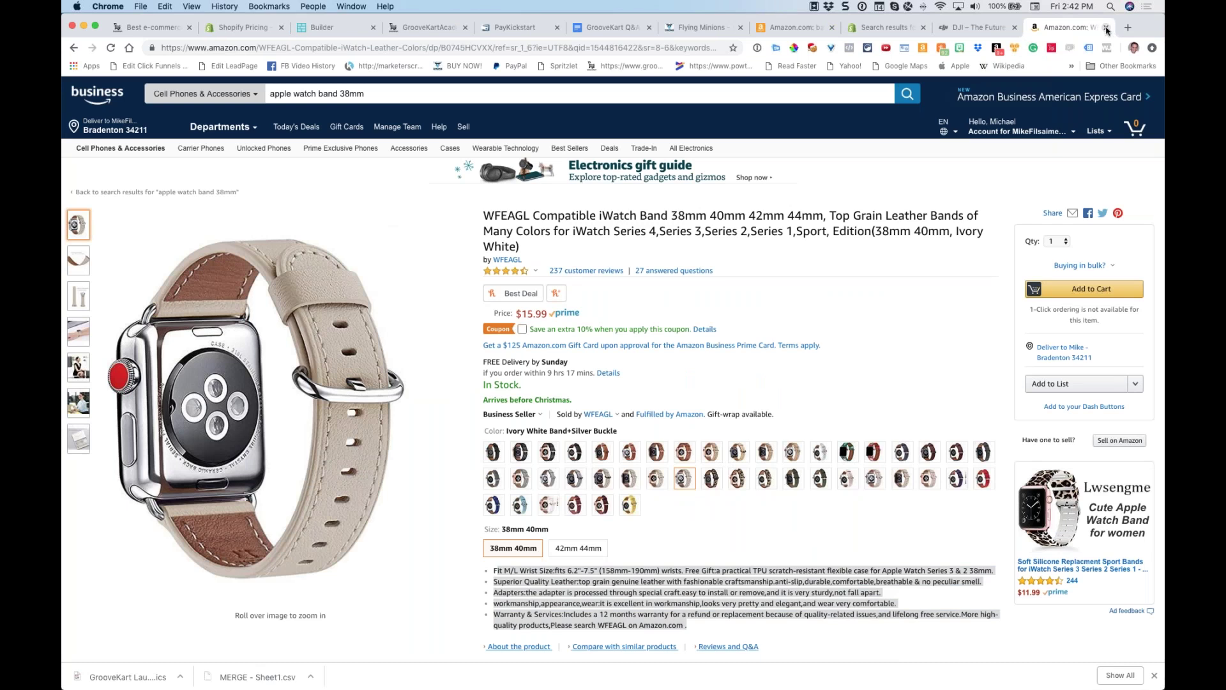
click(1107, 27)
scroll(469, 279, up, 1)
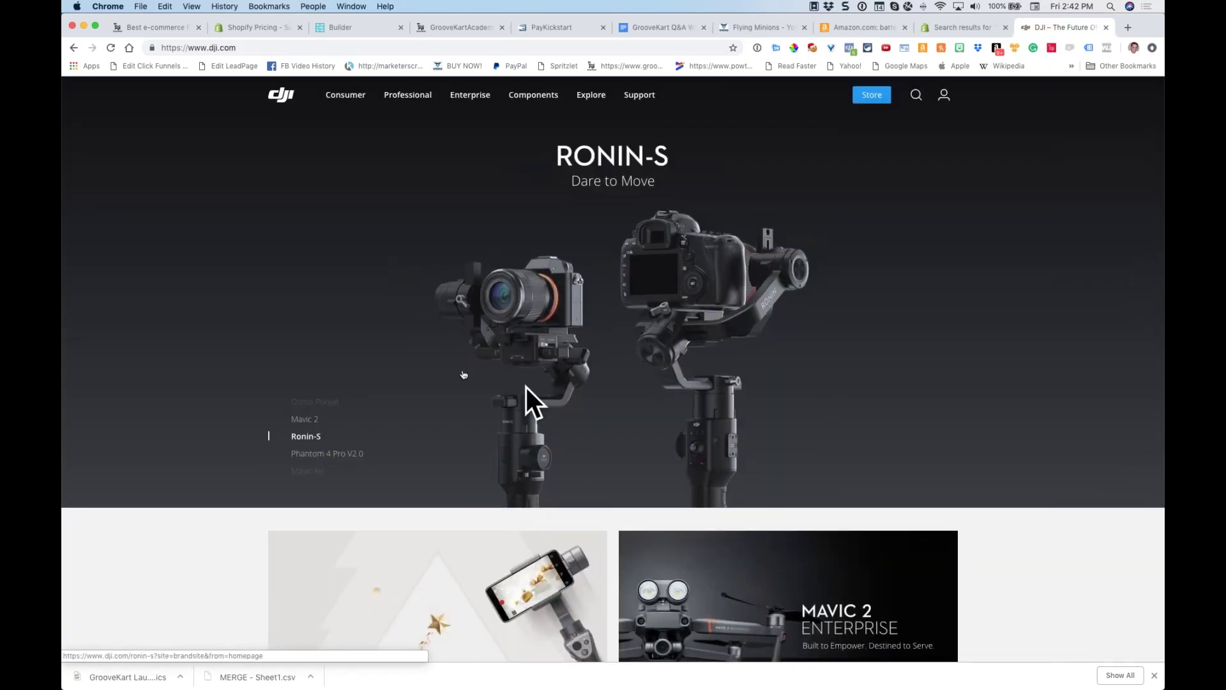
scroll(431, 321, down, 10)
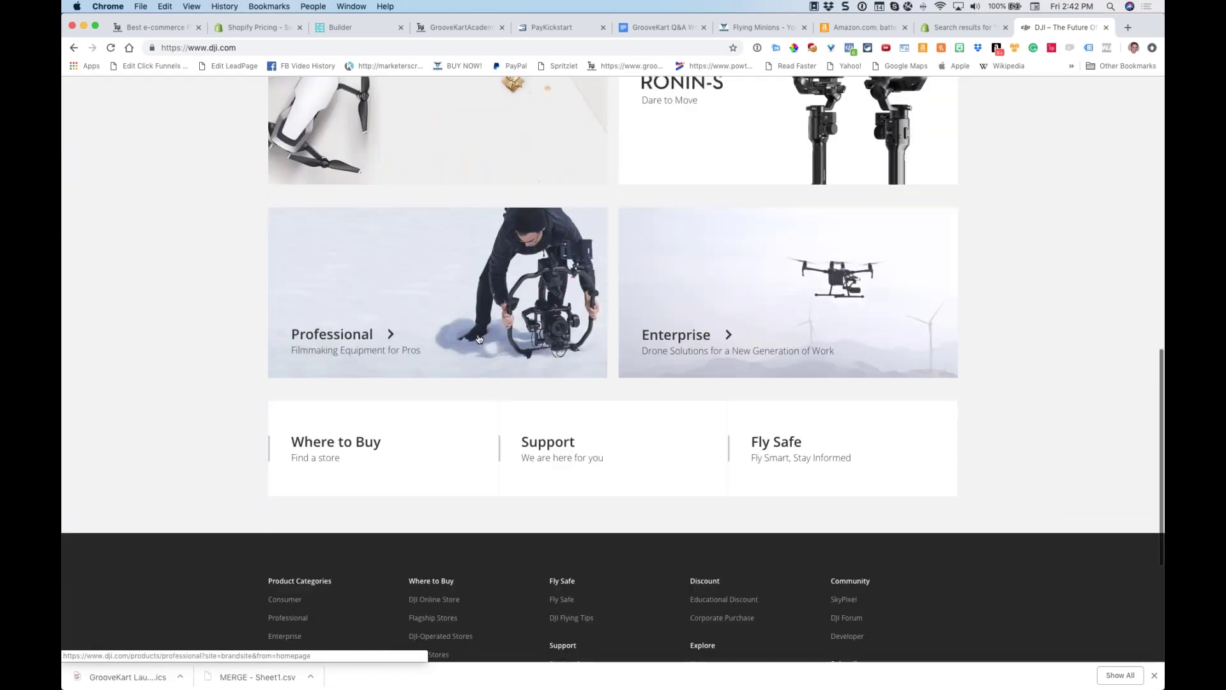
scroll(466, 331, up, 15)
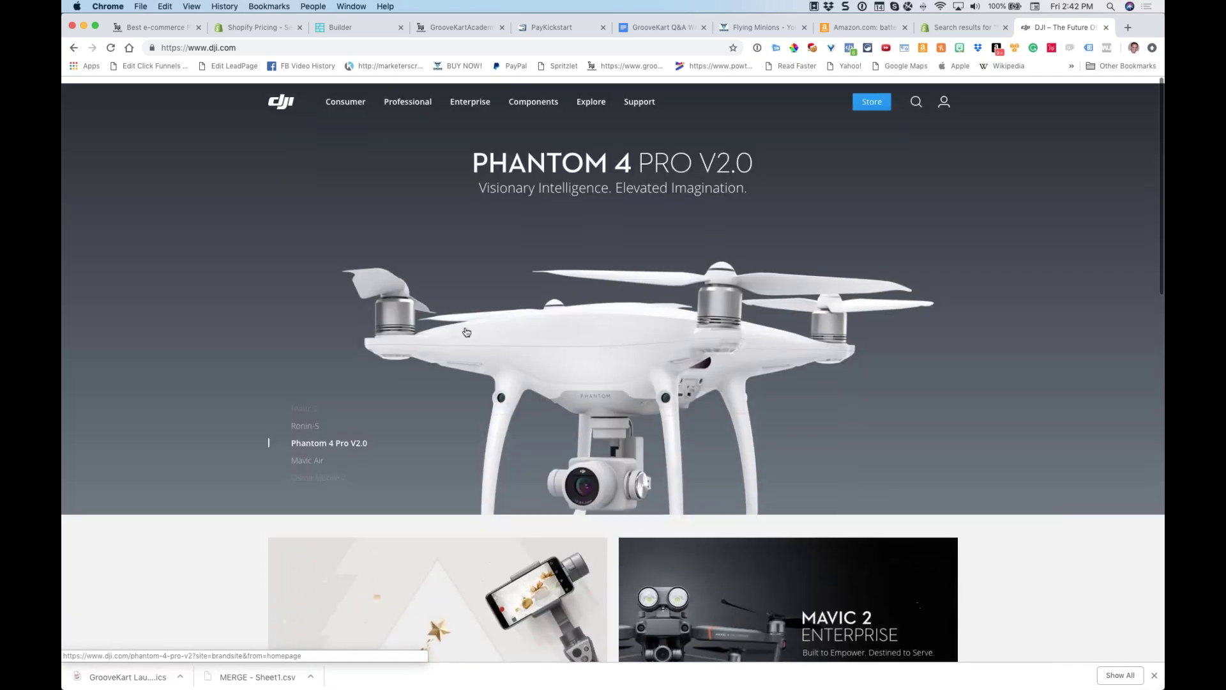
Open the Spark Series page from DJI's Consumer menu and scroll through its sections
mouse_move(345, 97)
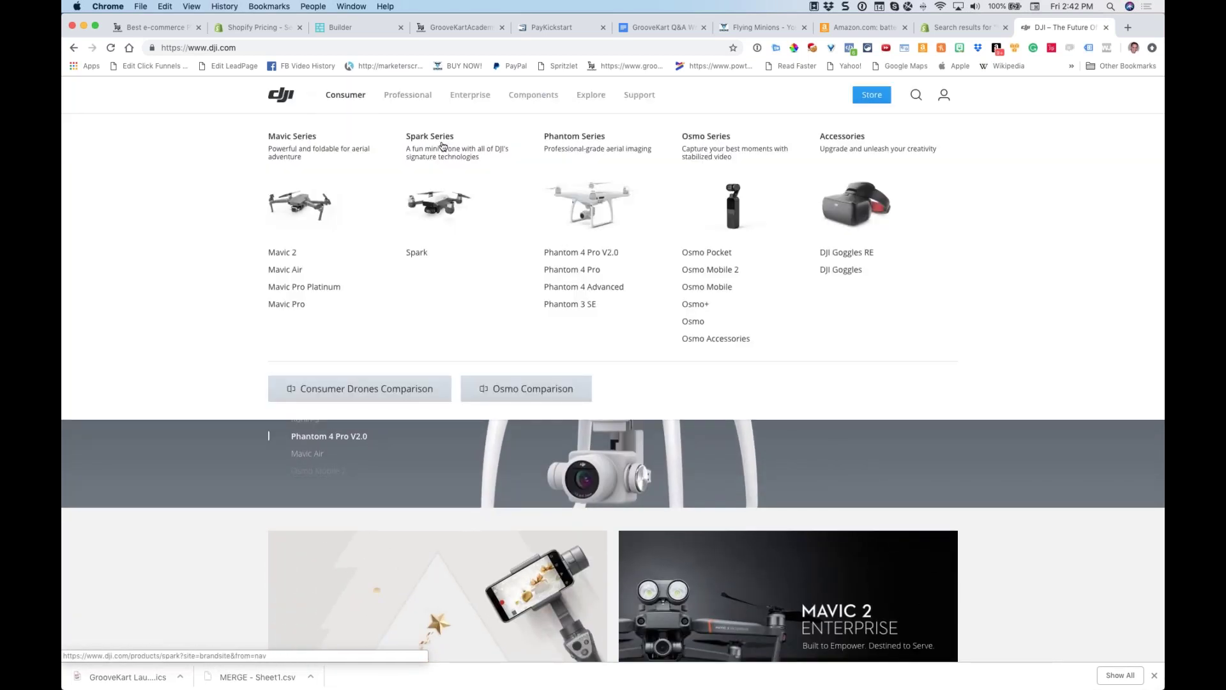
click(443, 146)
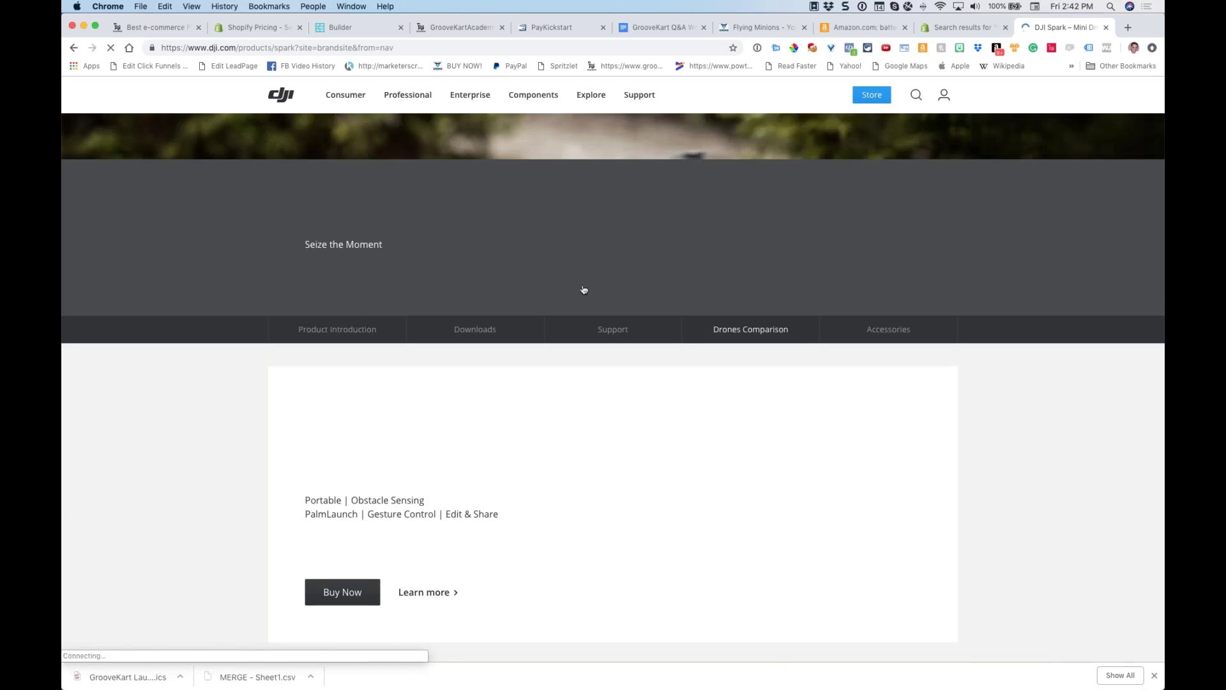
scroll(530, 272, down, 5)
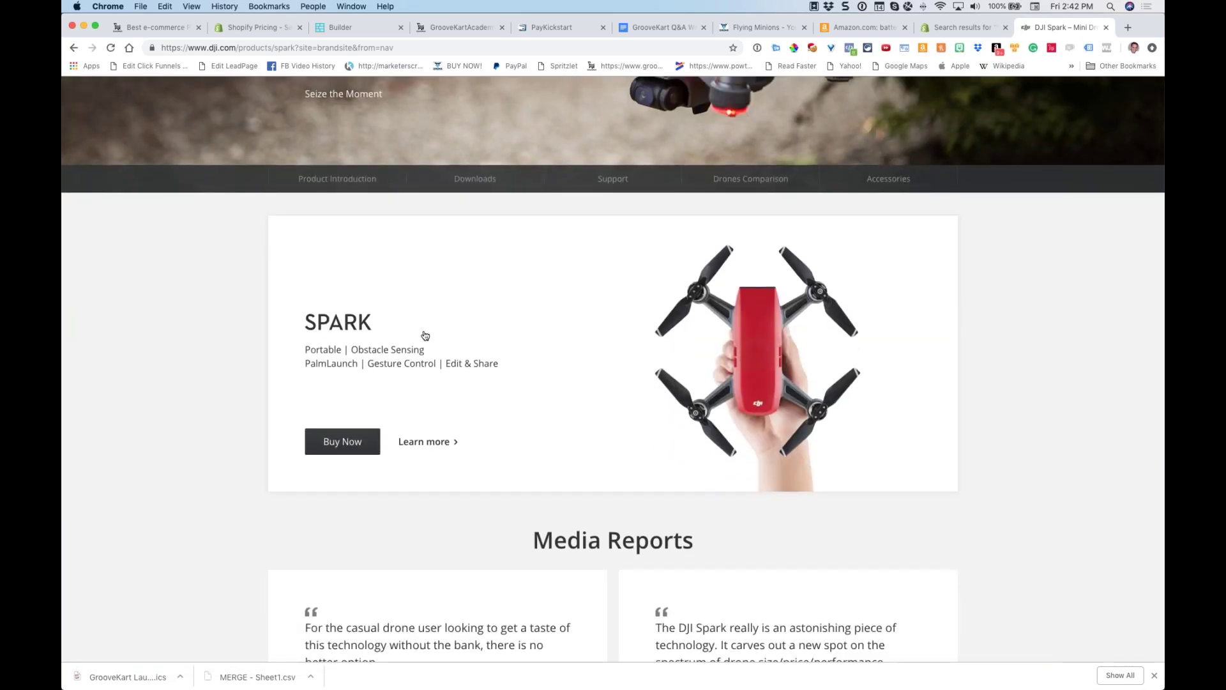
scroll(760, 351, down, 7)
scroll(750, 329, down, 1)
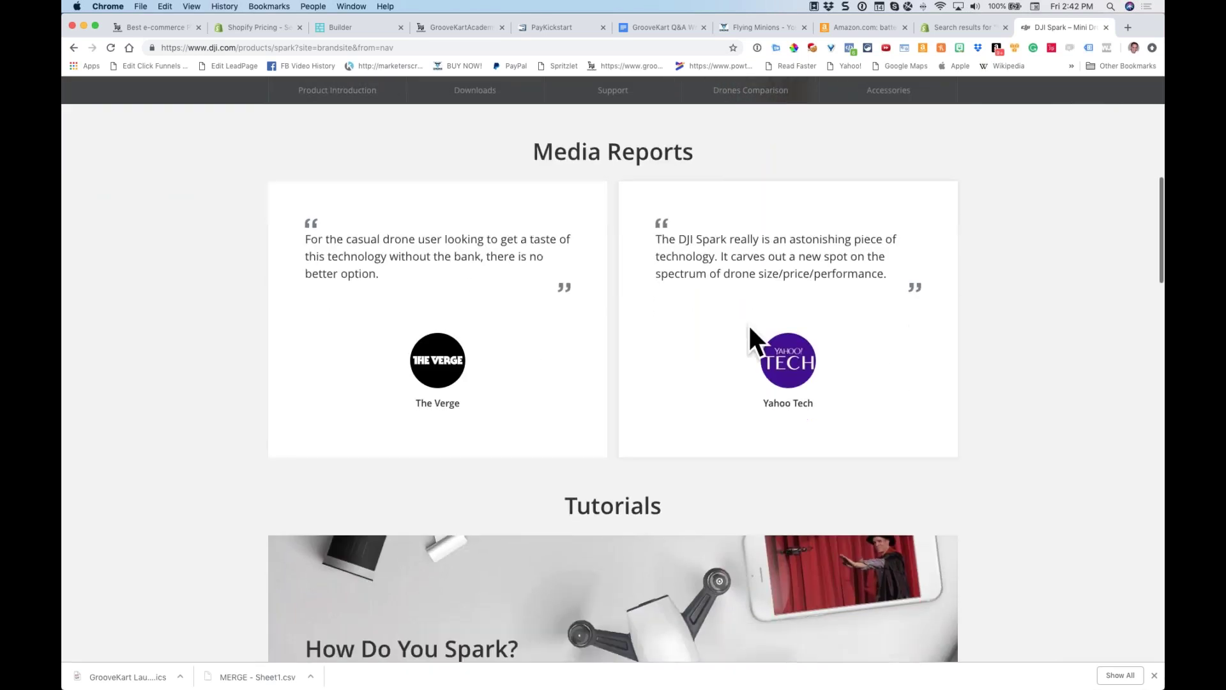
scroll(594, 305, down, 15)
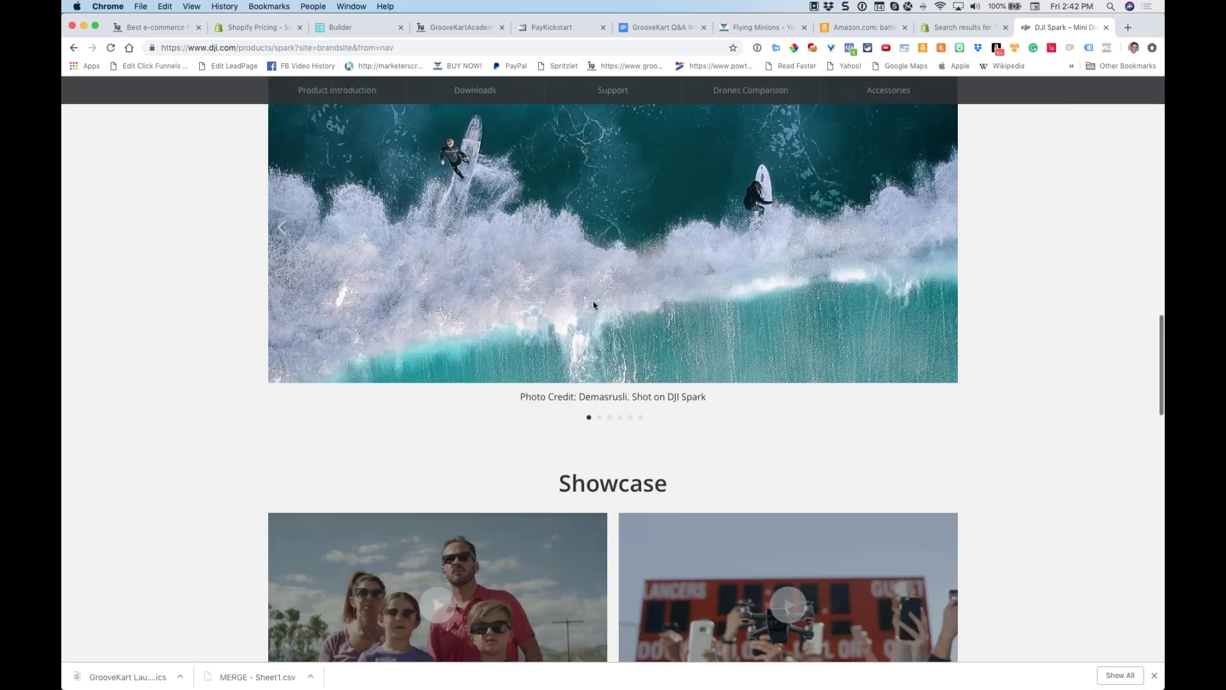
scroll(594, 305, down, 4)
scroll(588, 162, up, 6)
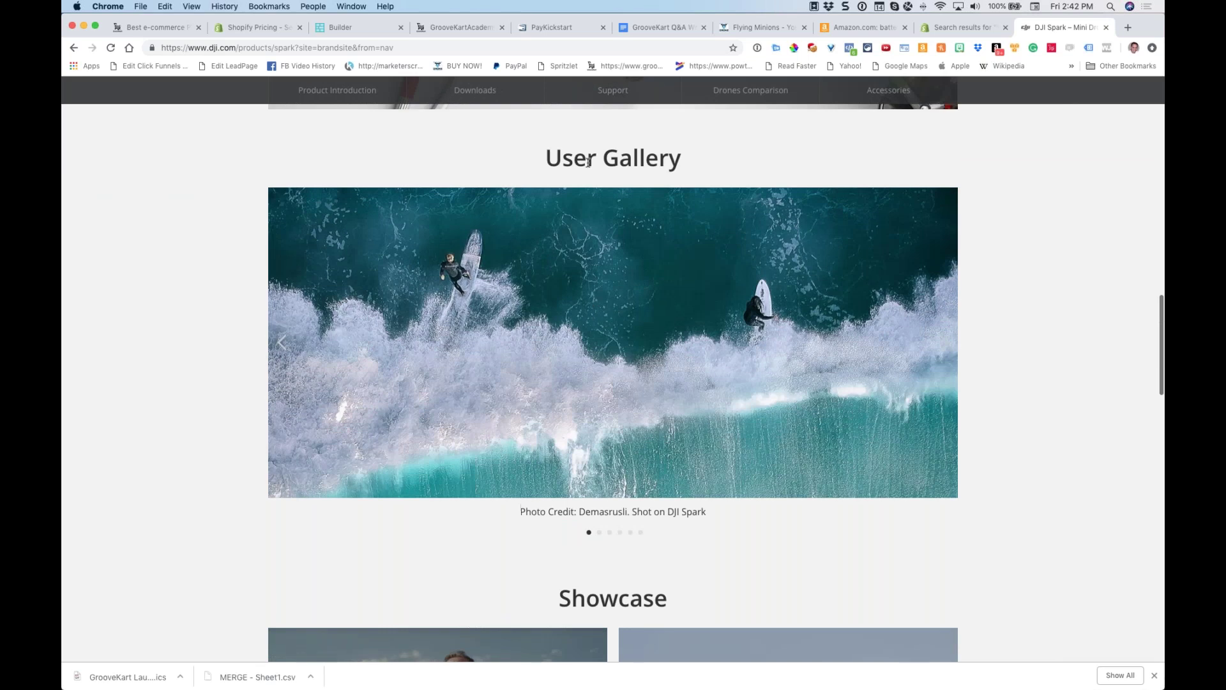
scroll(550, 361, down, 12)
scroll(550, 366, down, 13)
scroll(500, 438, up, 20)
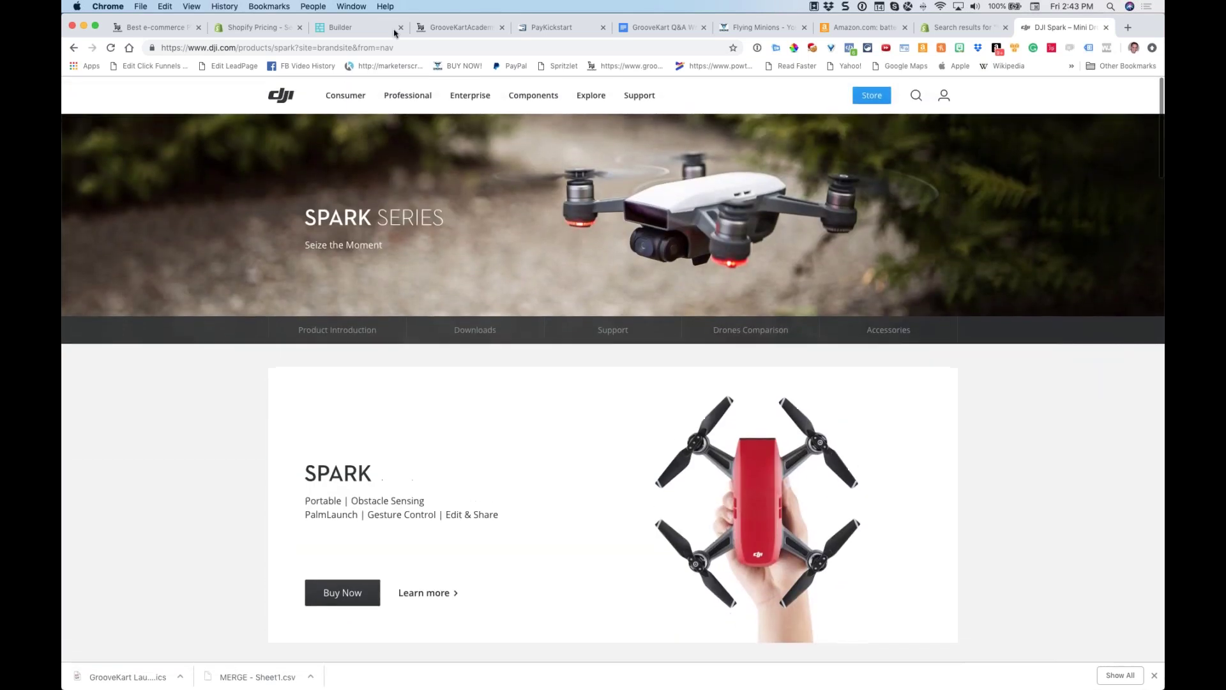
mouse_move(470, 96)
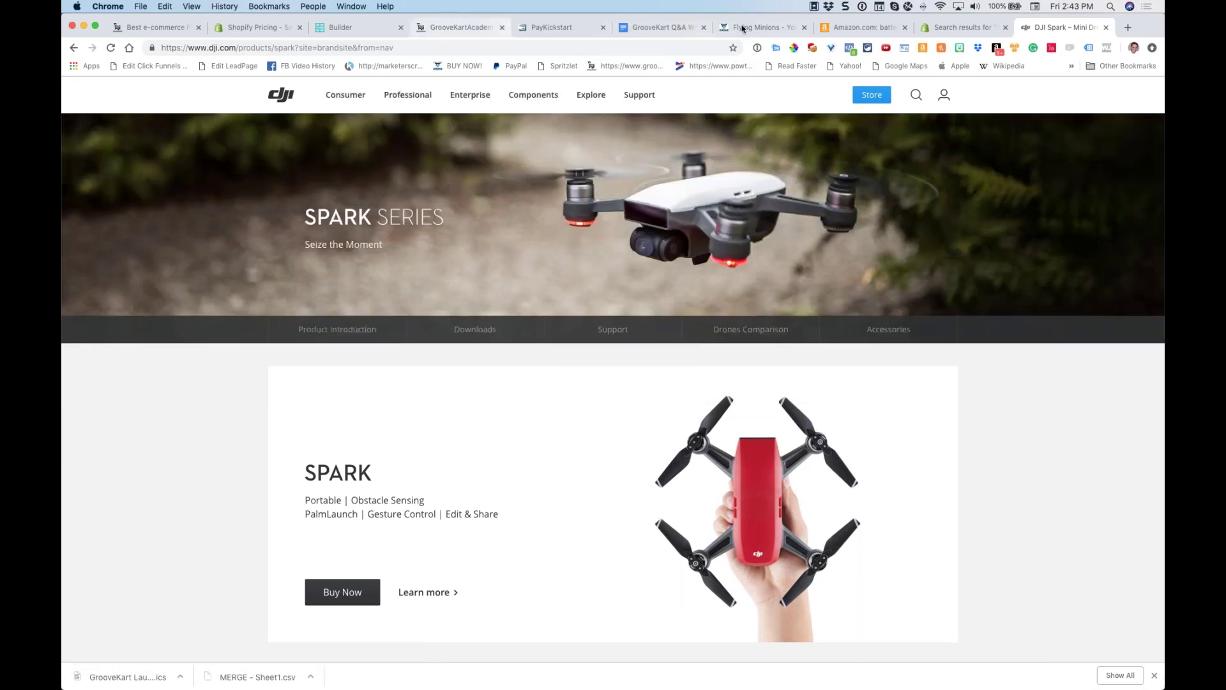
click(170, 34)
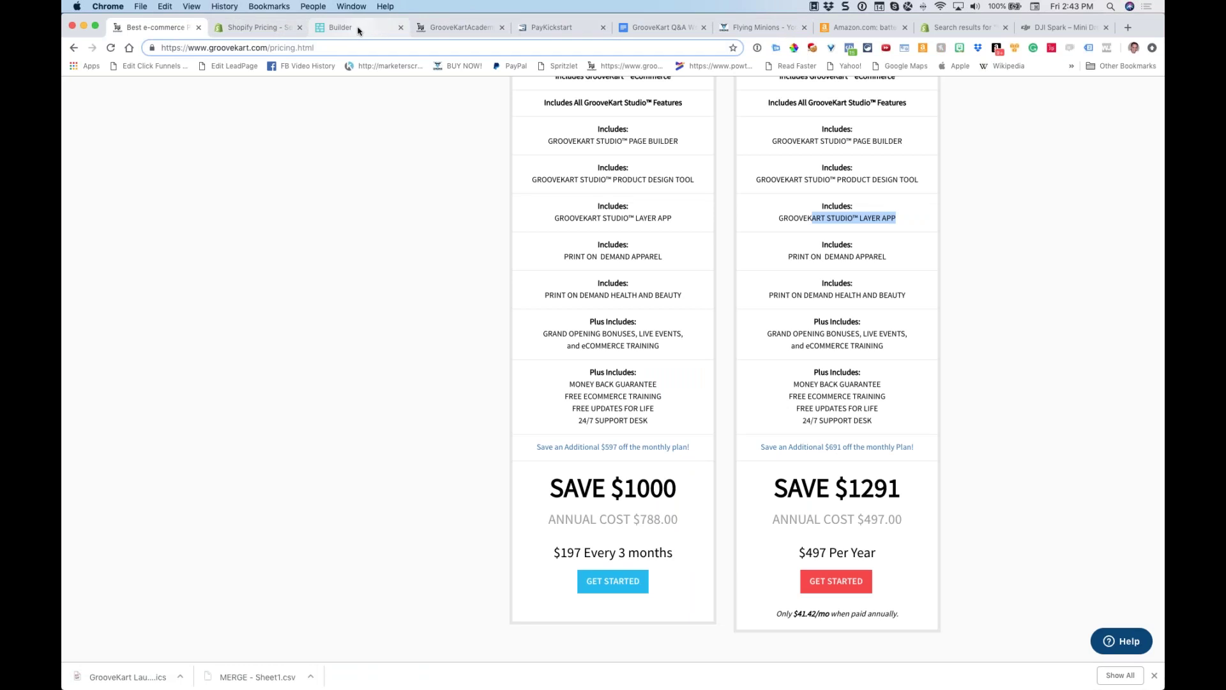
Place a header block with the 'Vivamus ullamcorper iaculis arcu et semper' heading on the empty index page
click(359, 29)
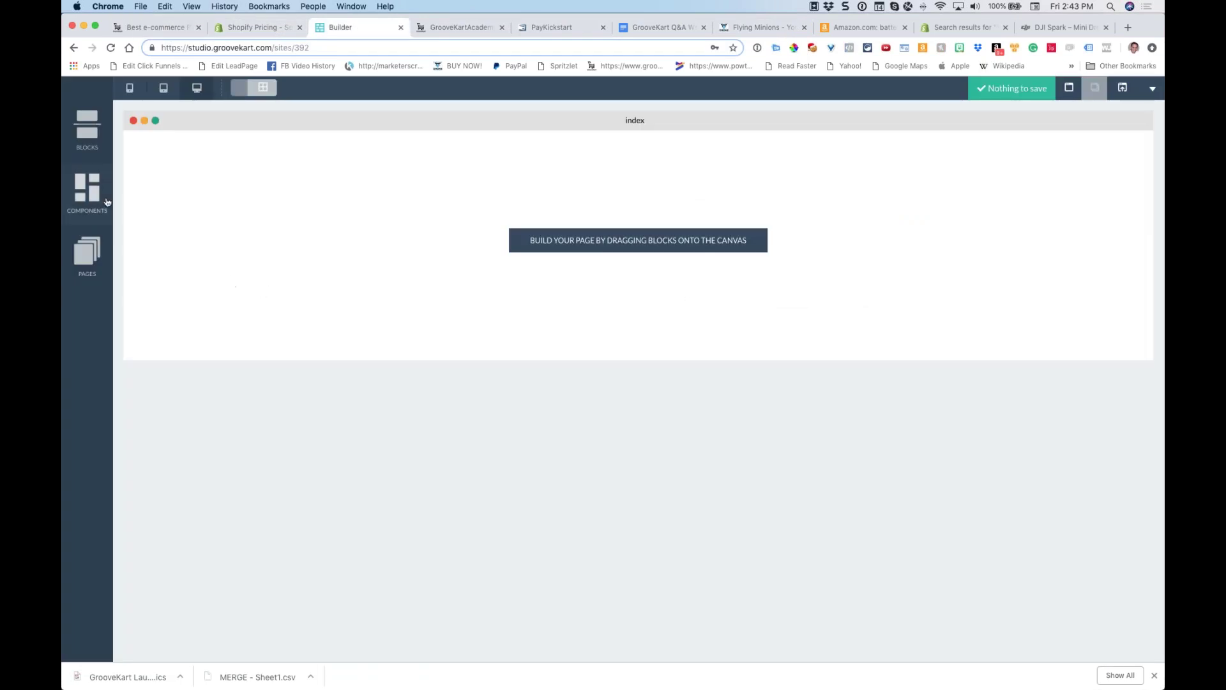
click(88, 131)
click(191, 178)
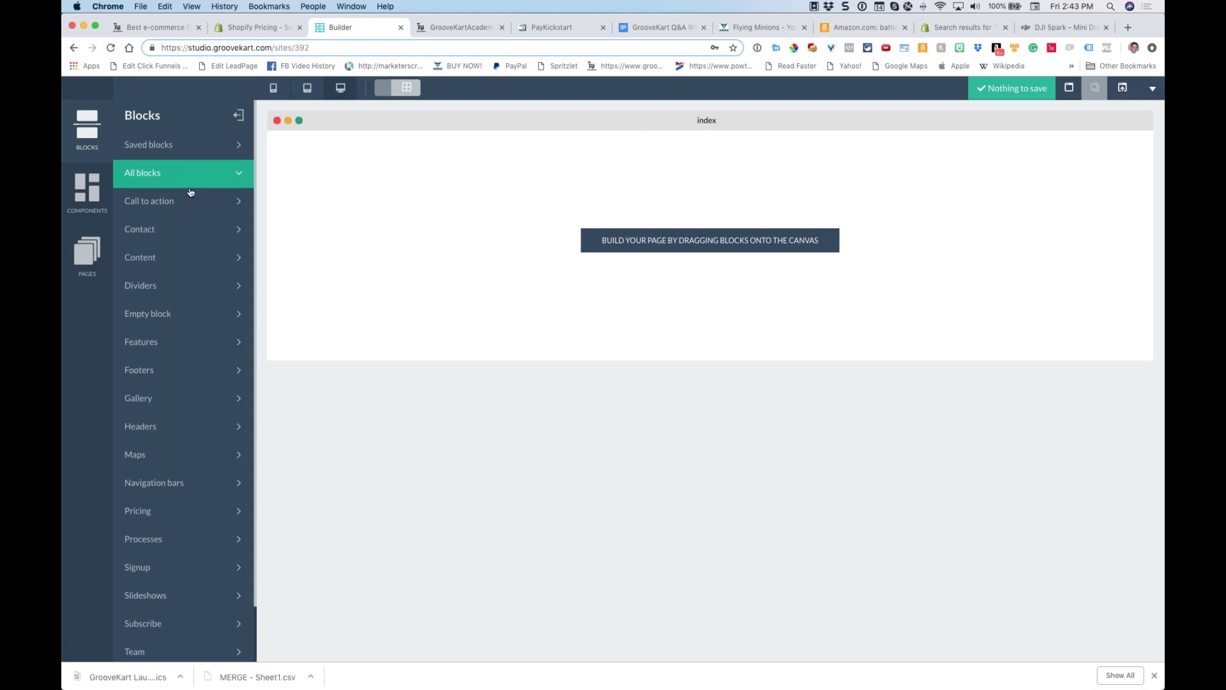
click(190, 231)
click(178, 453)
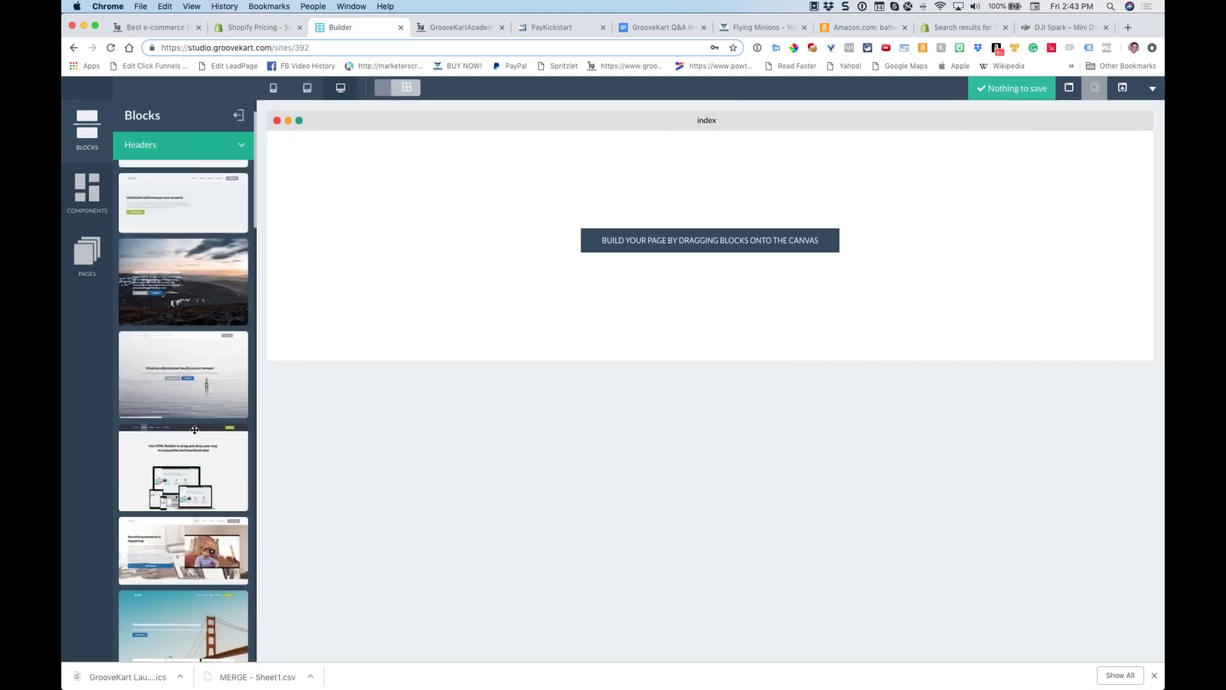
drag(194, 428, 645, 300)
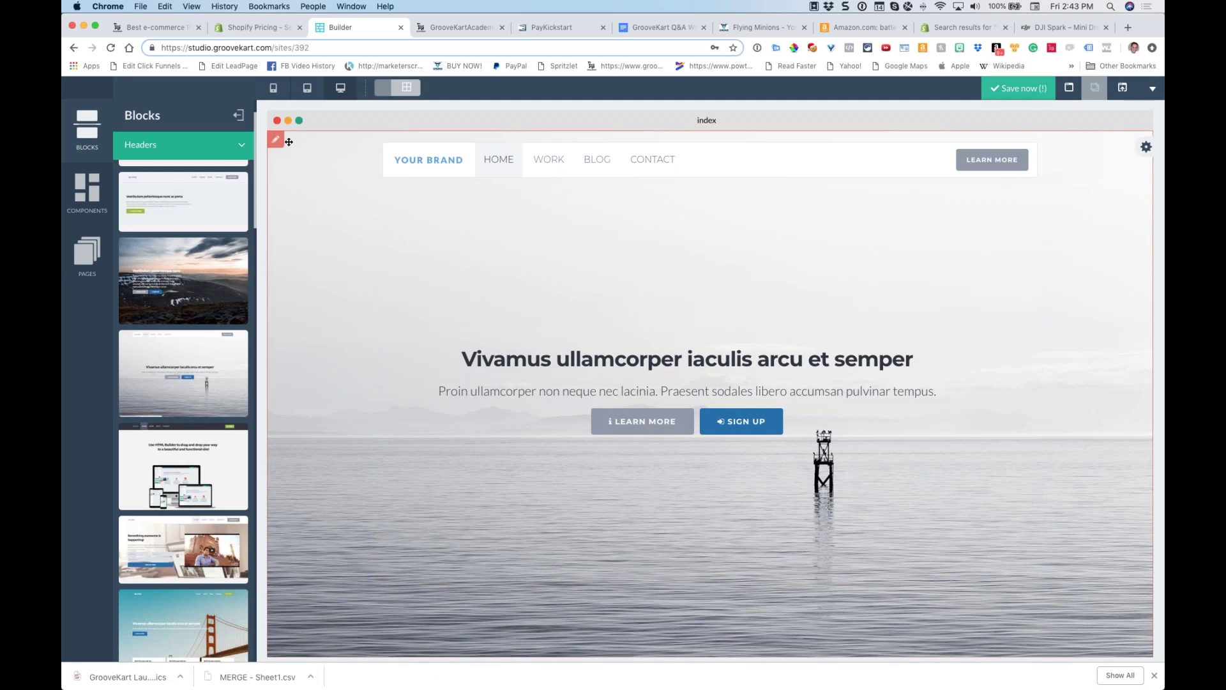
Set the blue drone photo as the header block's background image
click(276, 143)
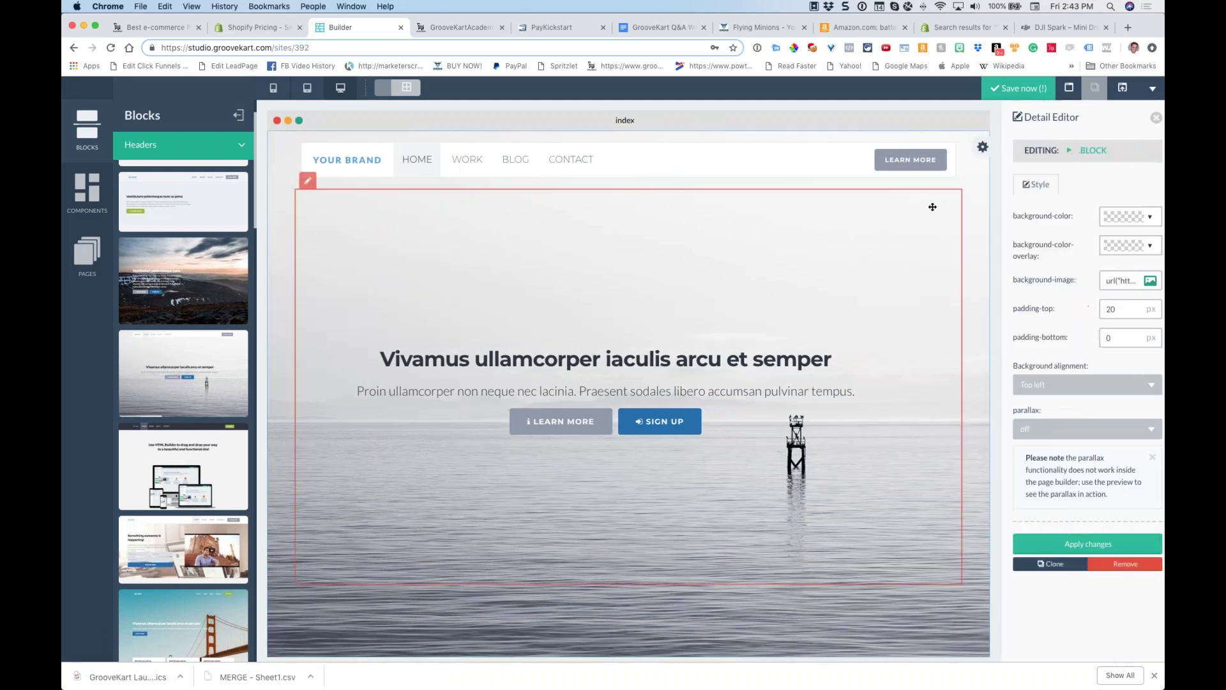
click(1144, 286)
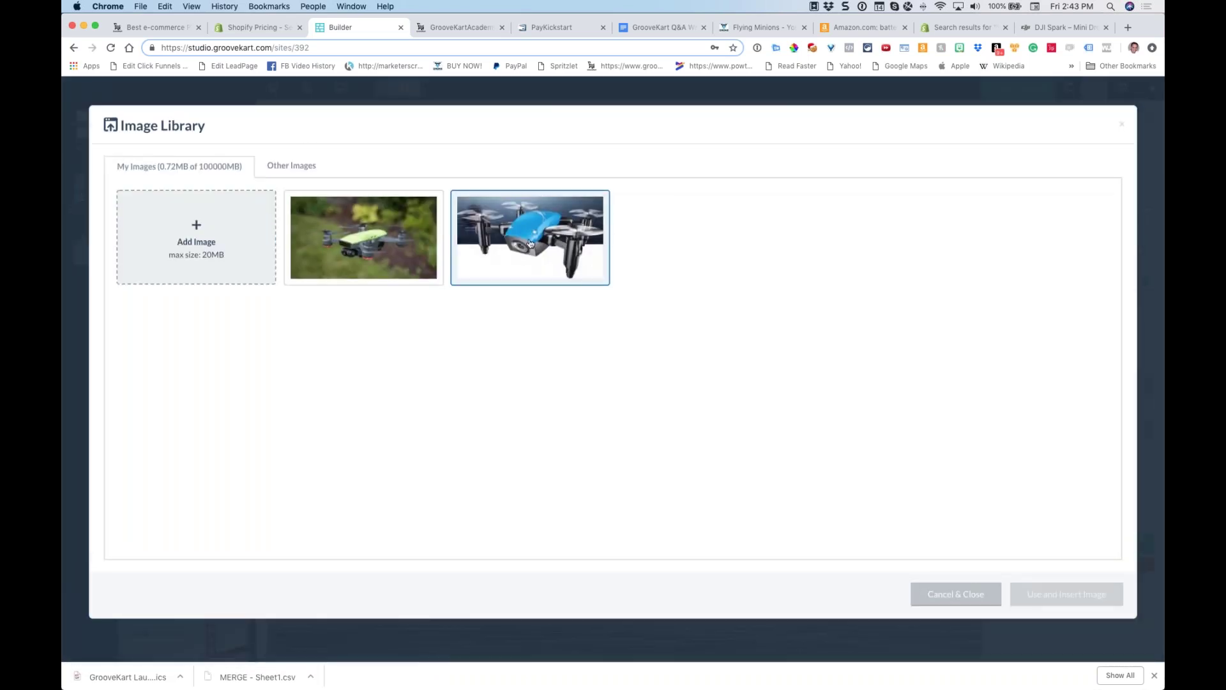
click(588, 267)
click(1054, 595)
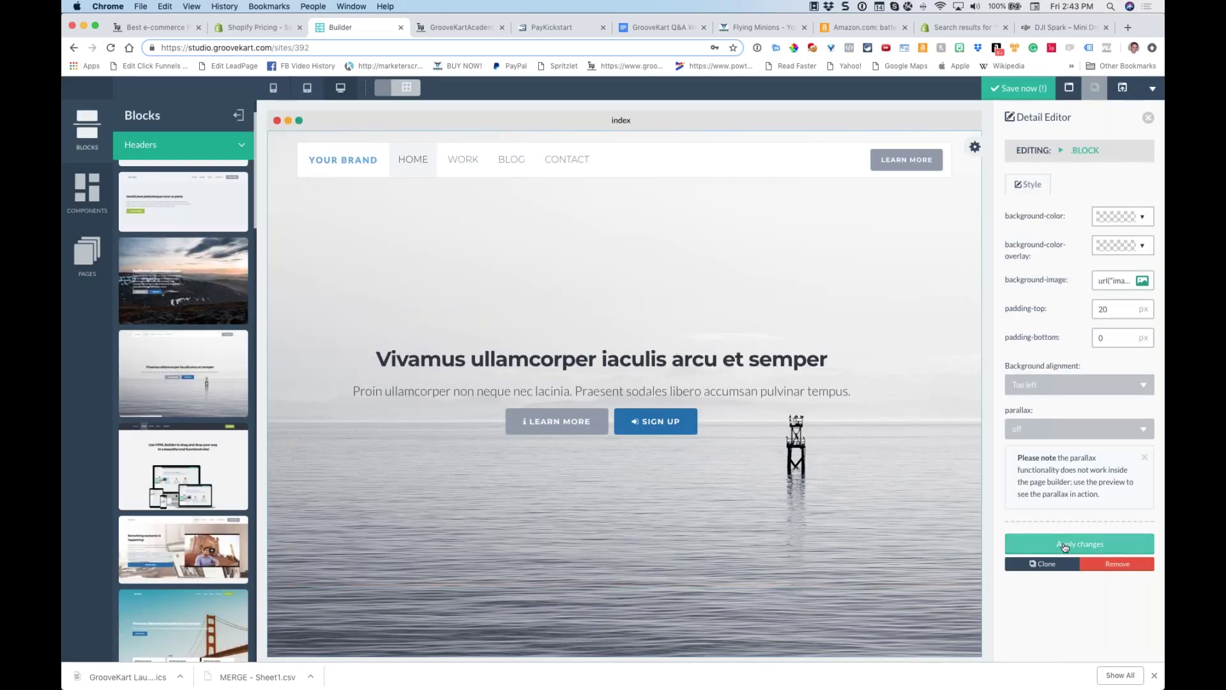
click(1065, 547)
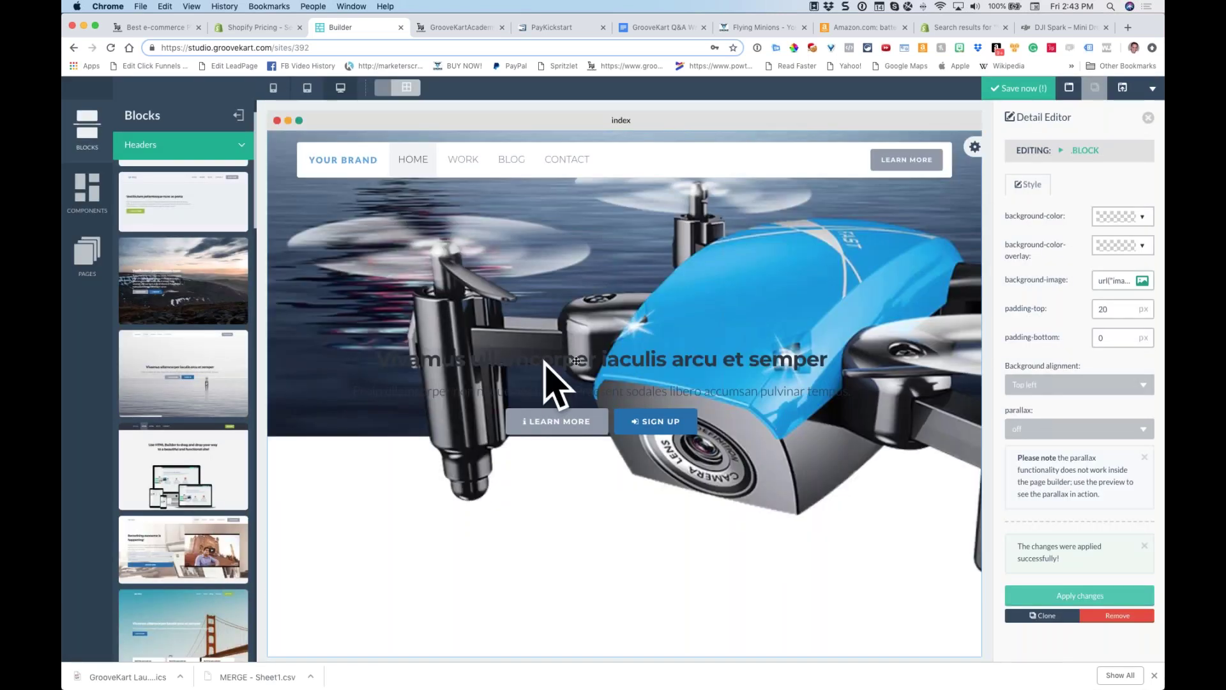
Make the hero heading text white and centred
mouse_move(430, 361)
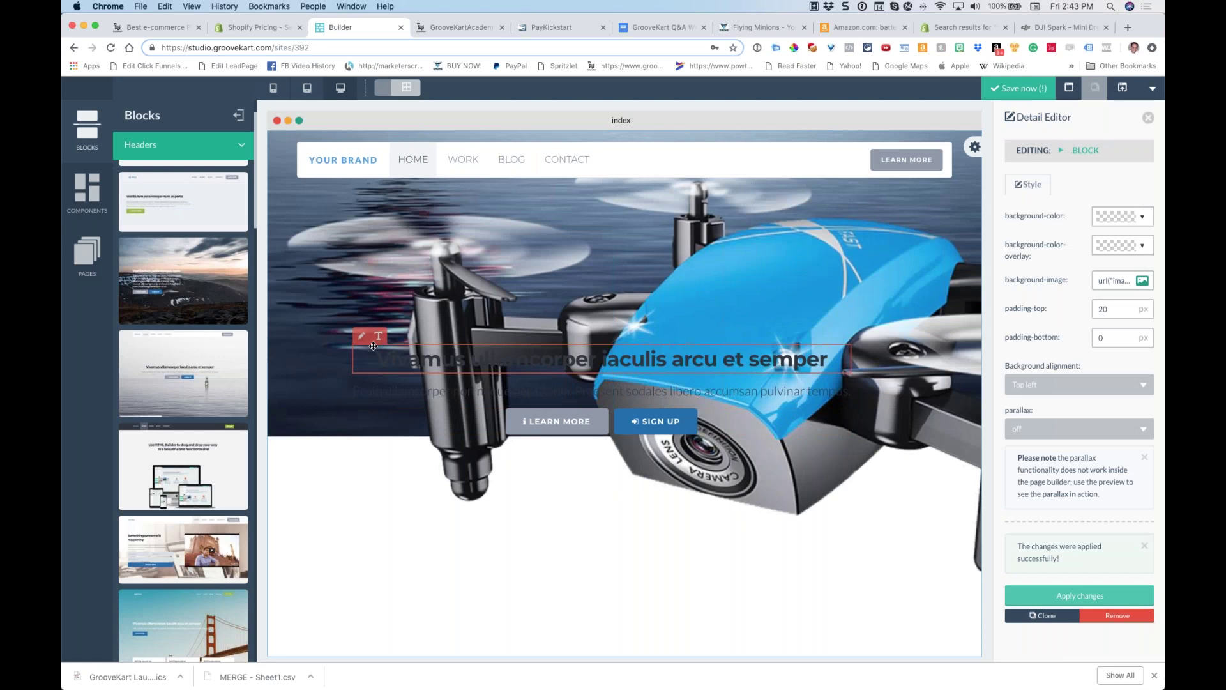
mouse_move(378, 352)
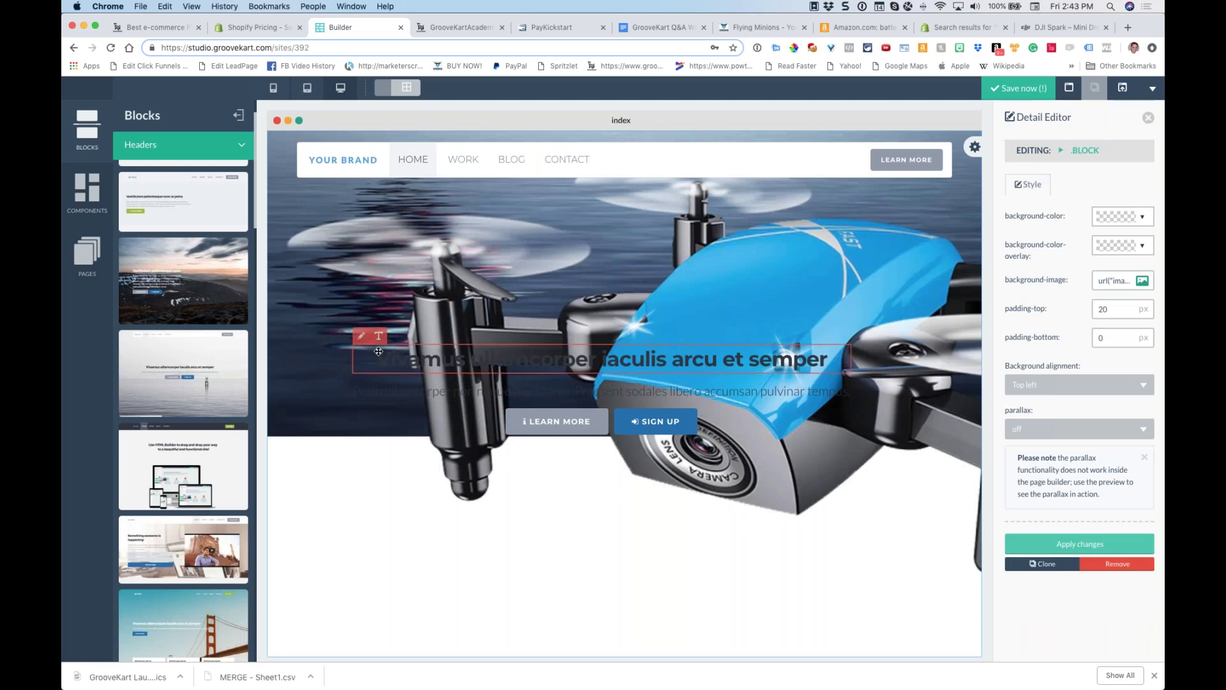
click(367, 341)
click(1117, 271)
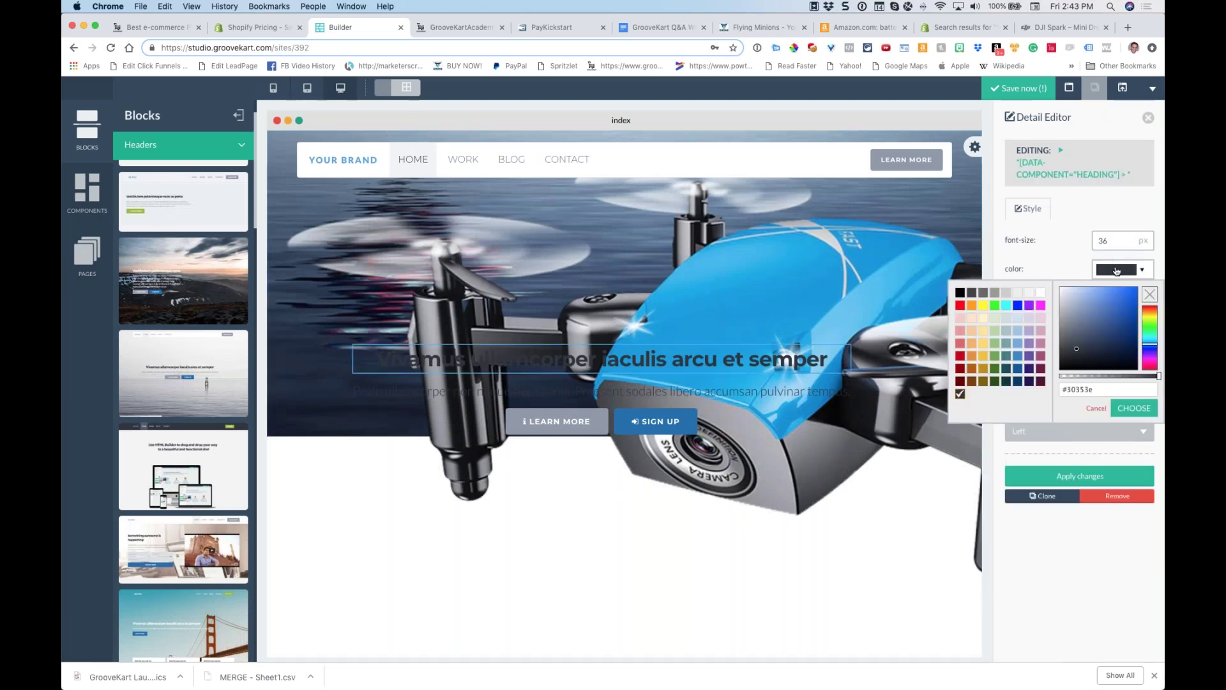
click(1035, 292)
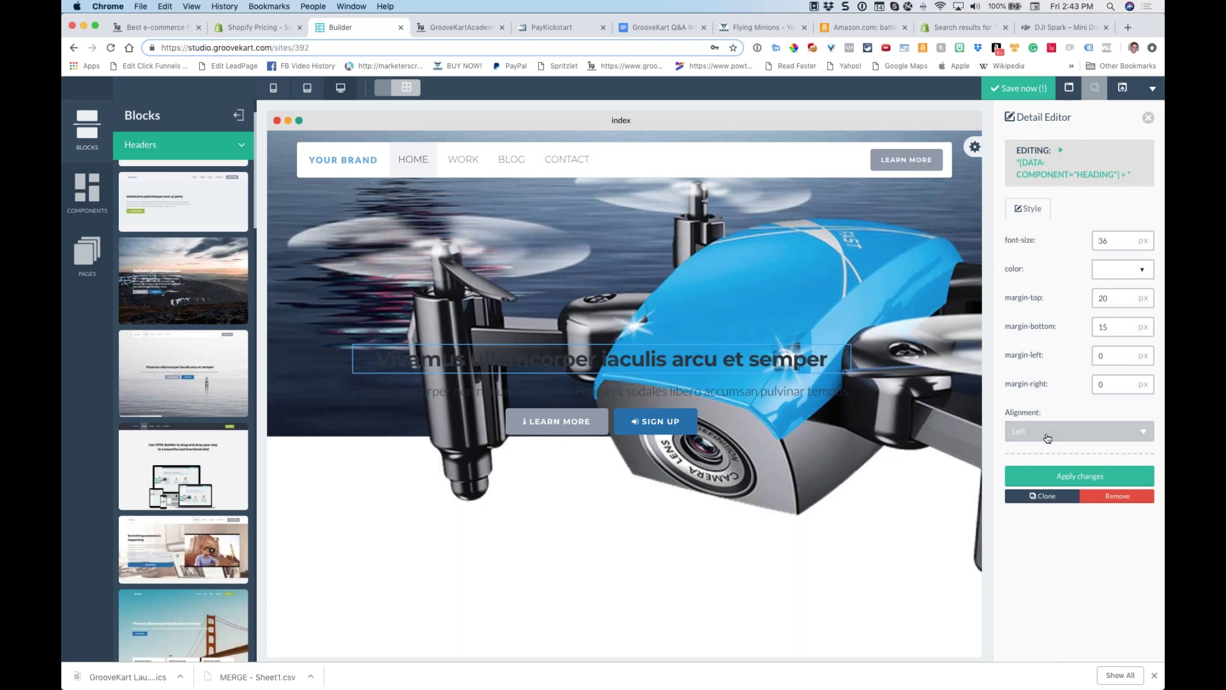
click(1046, 432)
click(1030, 497)
click(1080, 476)
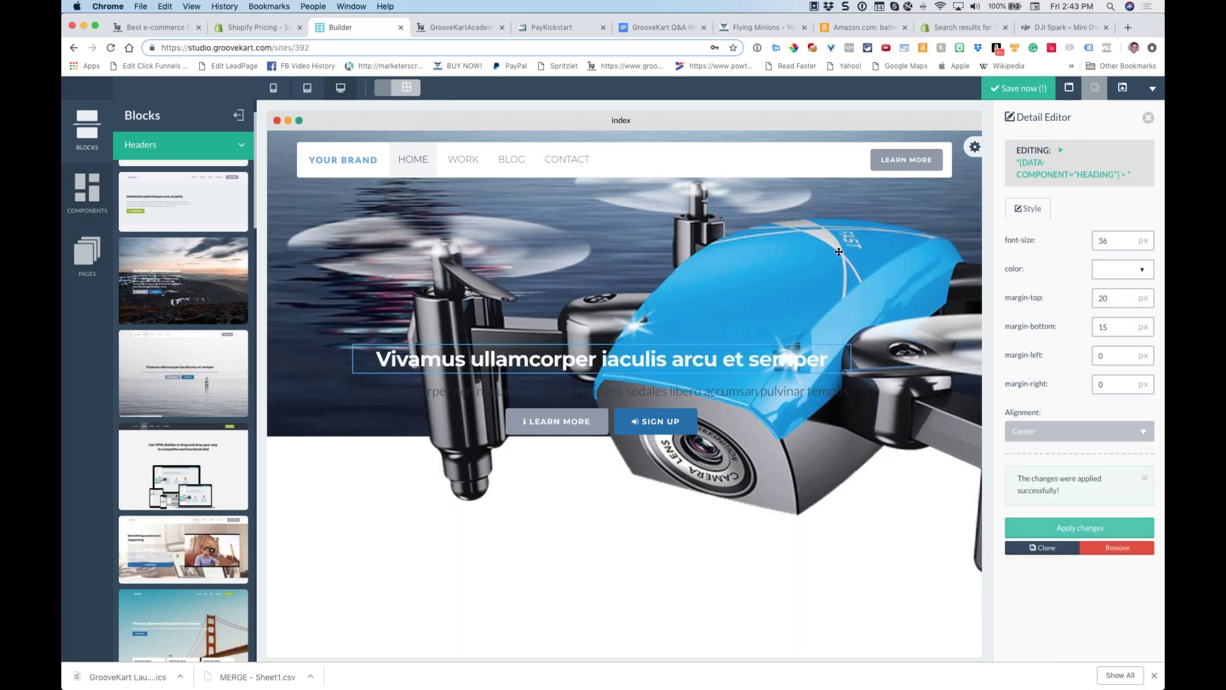
click(1148, 274)
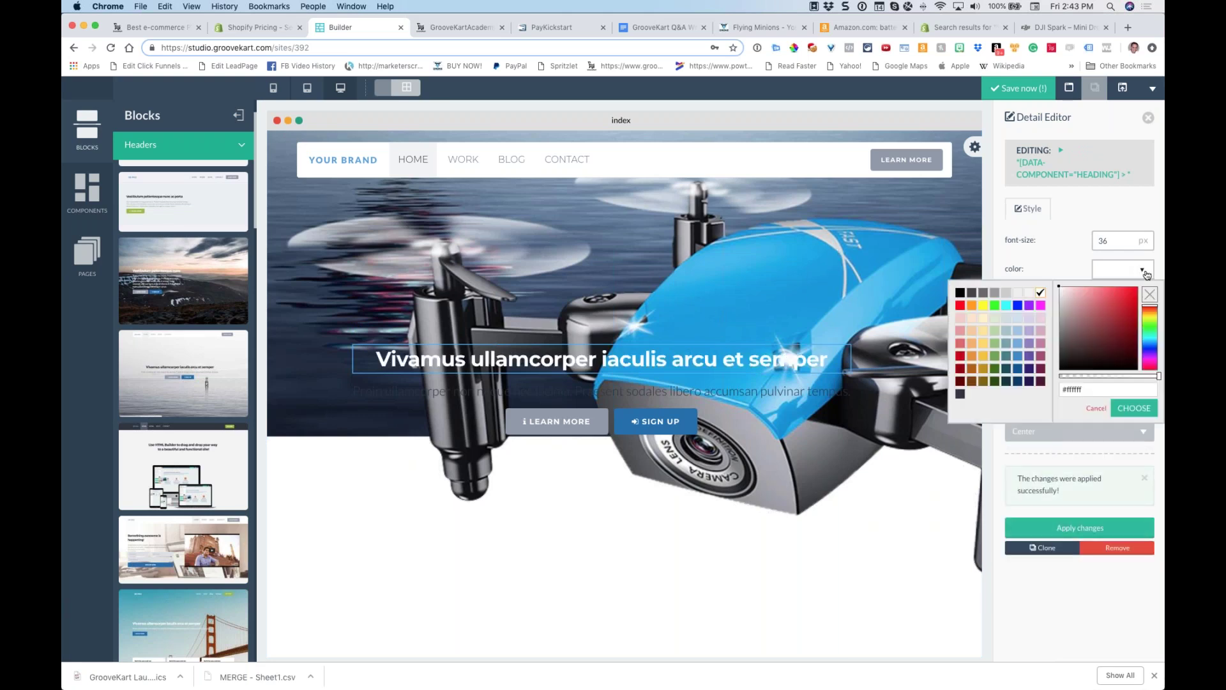
click(1068, 260)
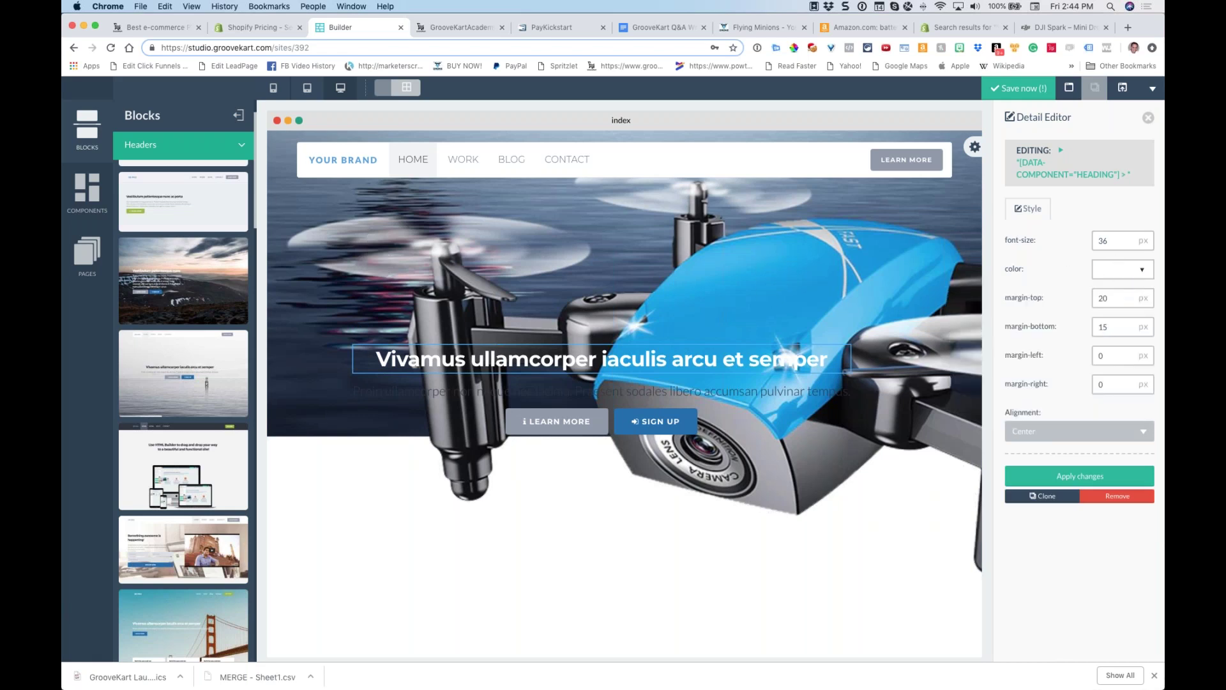
Apply a dark navy background overlay at 0.7 alpha, rgba(7, 55, 99, 0.7), to the header
click(277, 144)
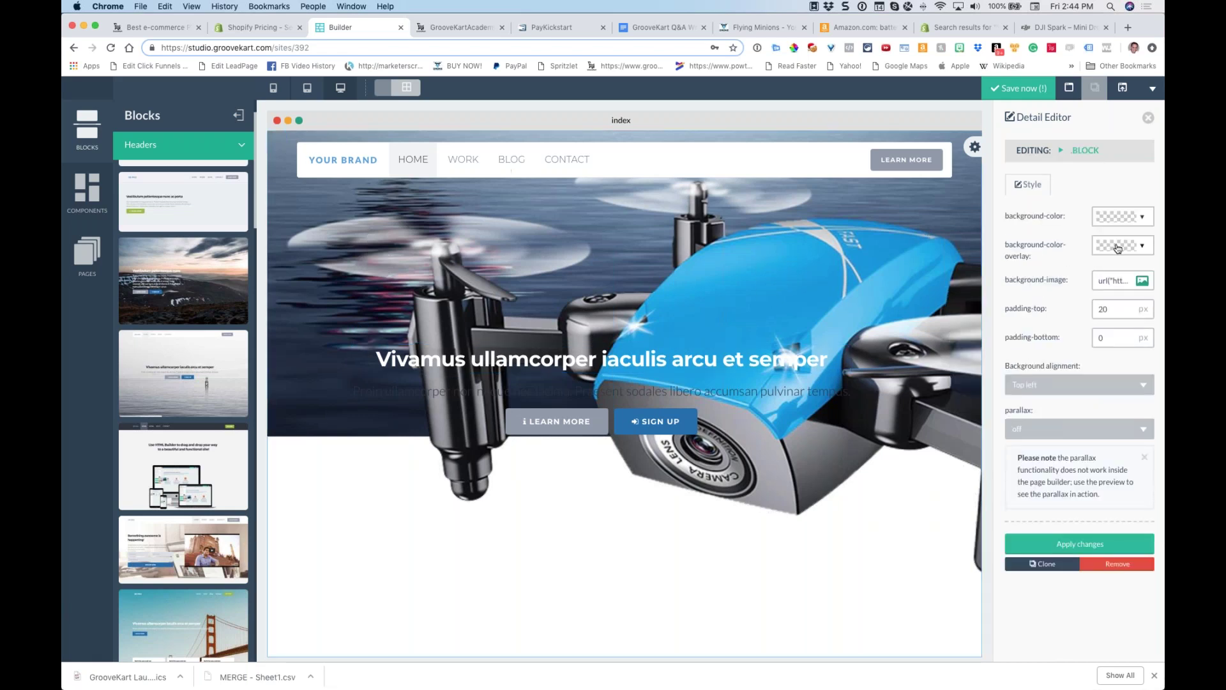
click(1125, 248)
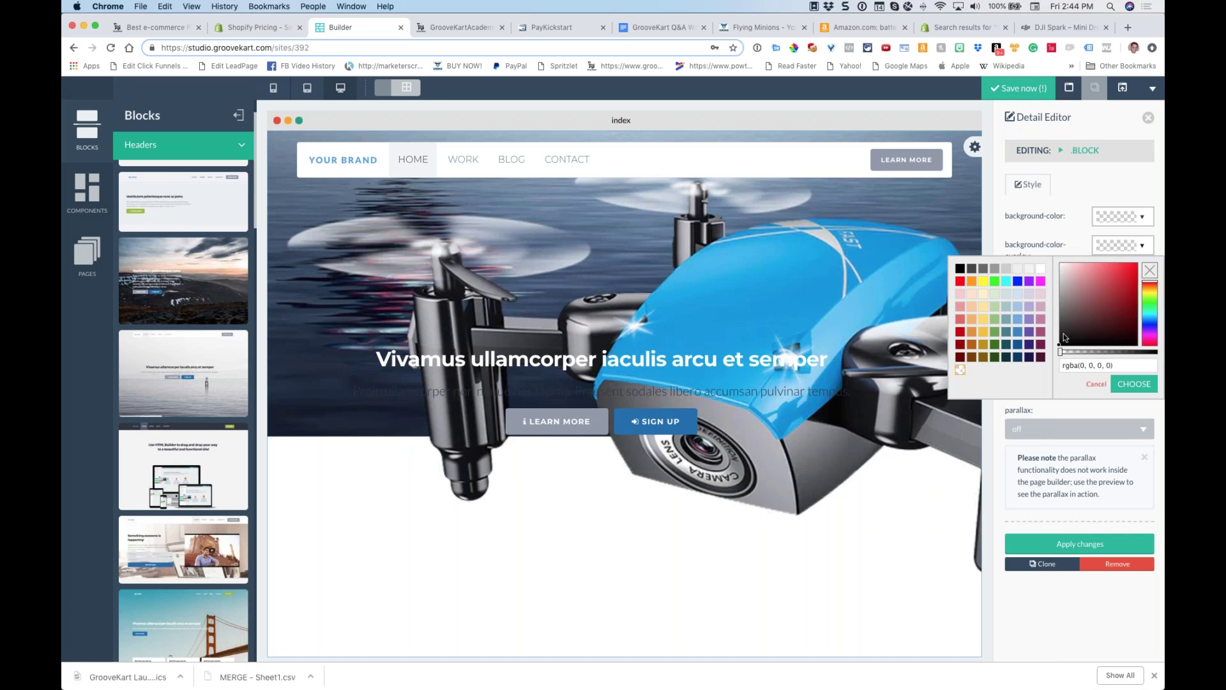
click(1016, 358)
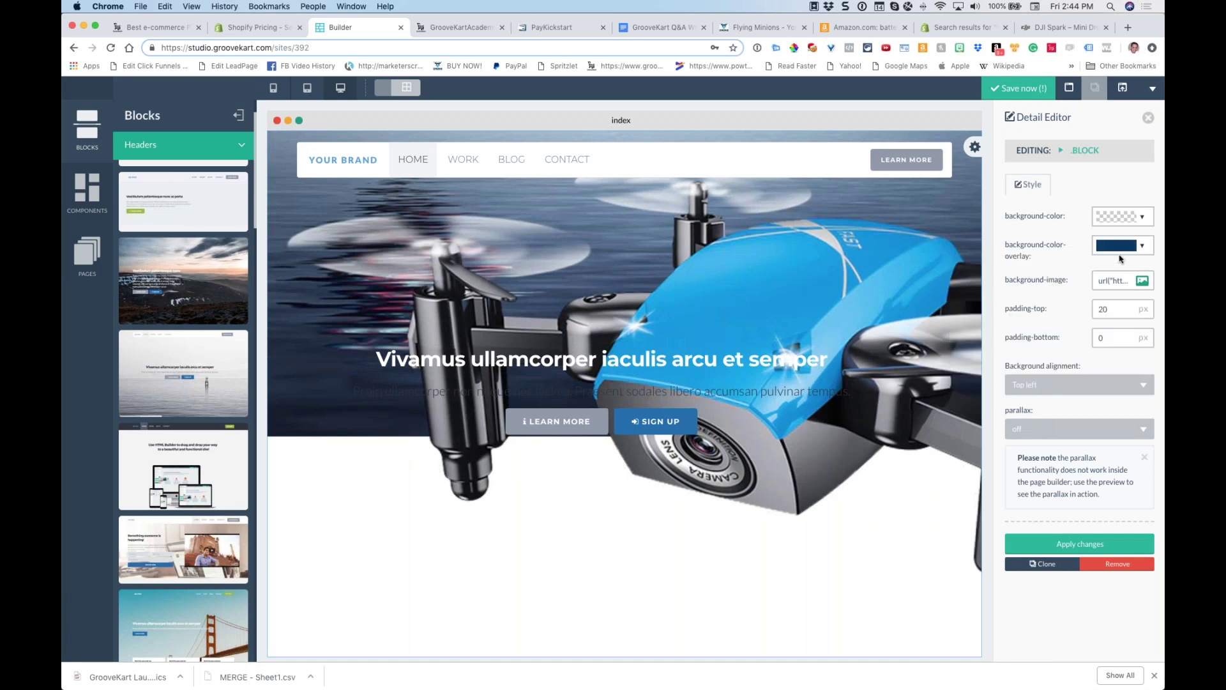
click(1119, 254)
drag(1159, 354, 1129, 357)
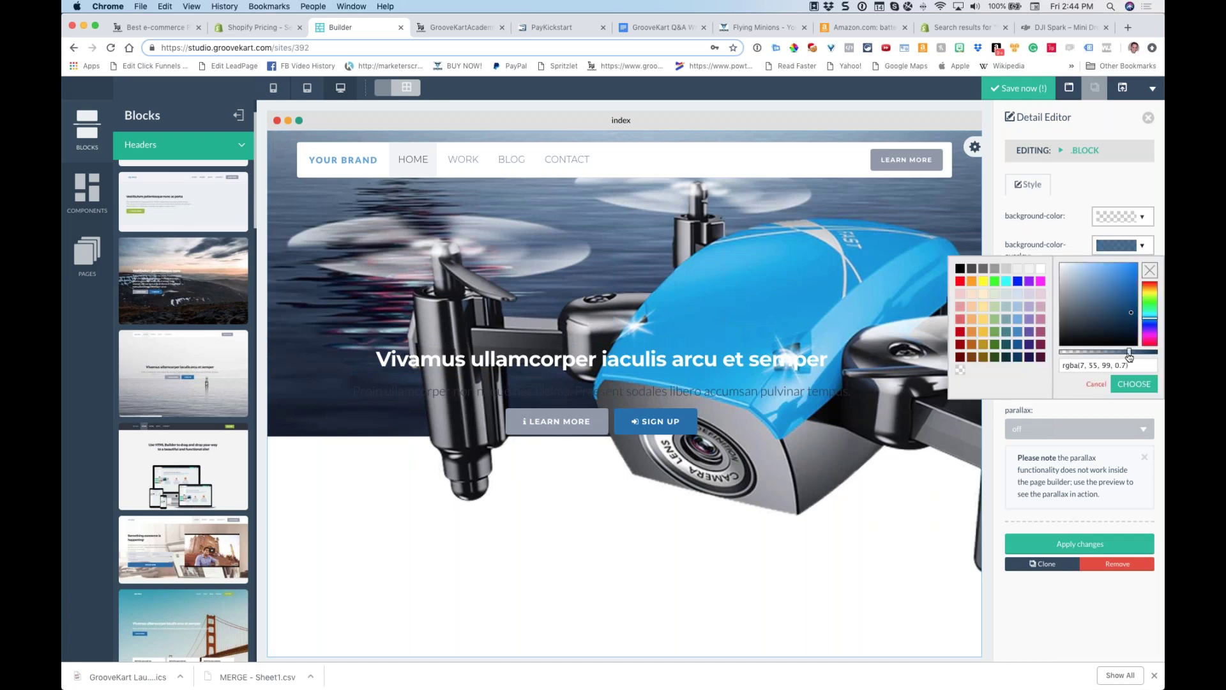
click(1135, 384)
click(1028, 542)
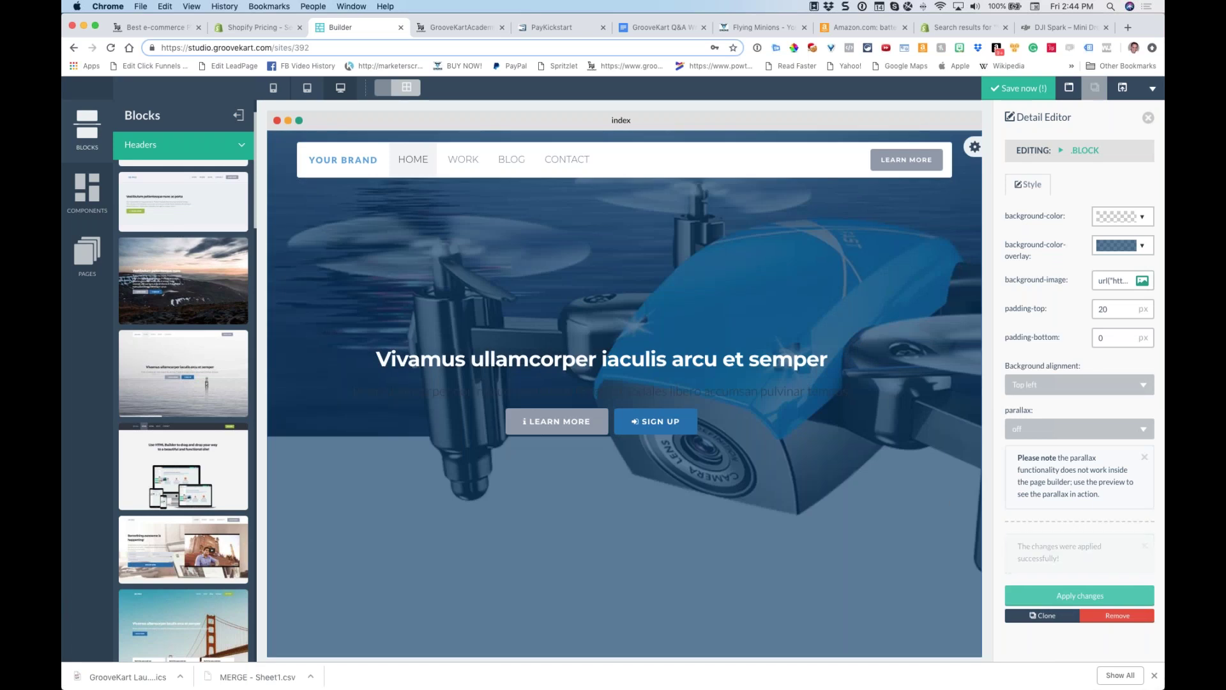
click(184, 135)
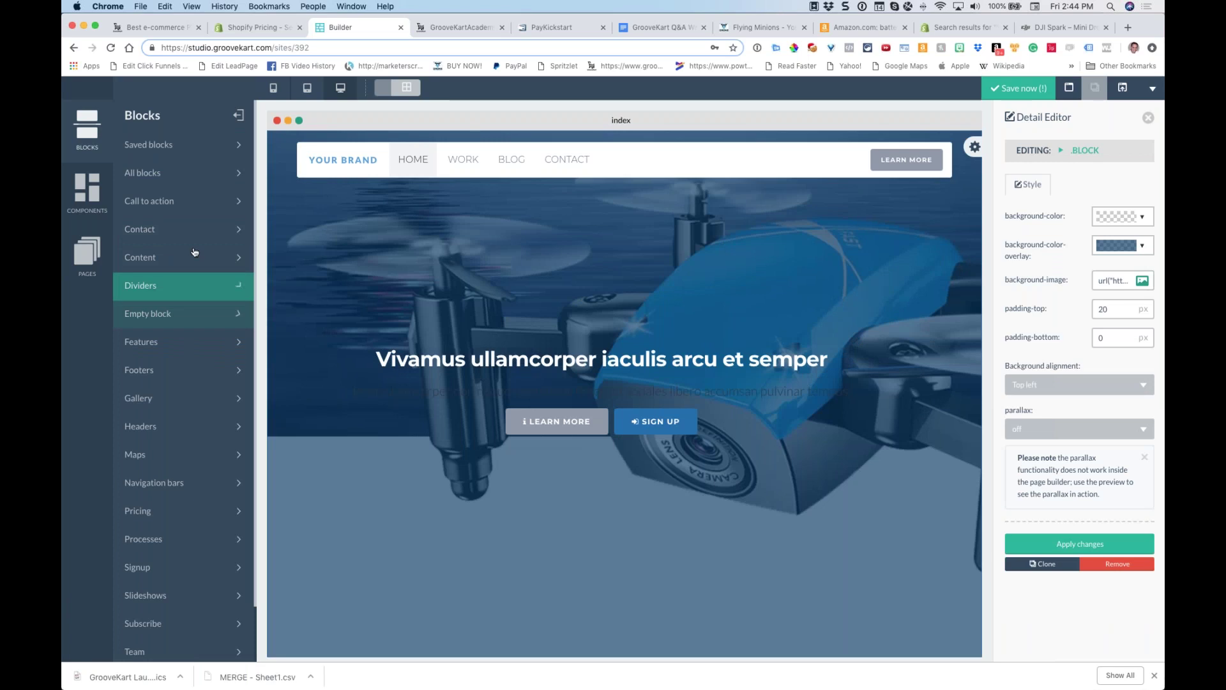
Add a footer block to the page and give it a dark navy background
click(170, 315)
click(171, 370)
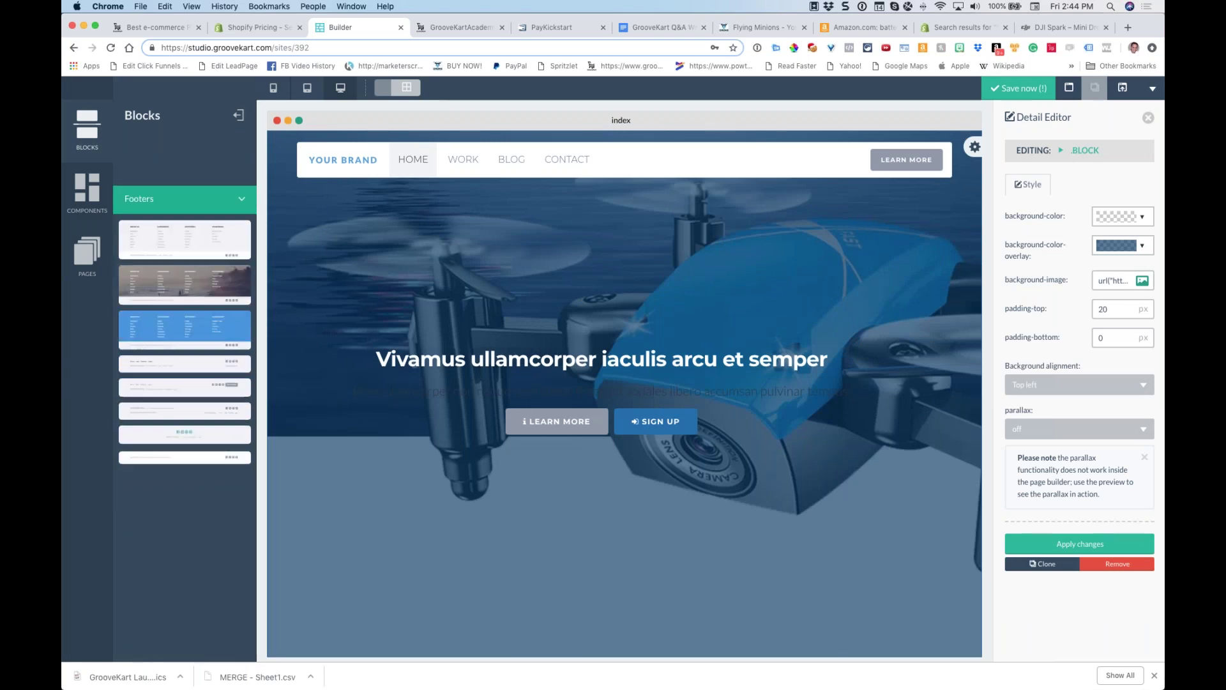
drag(185, 275, 504, 592)
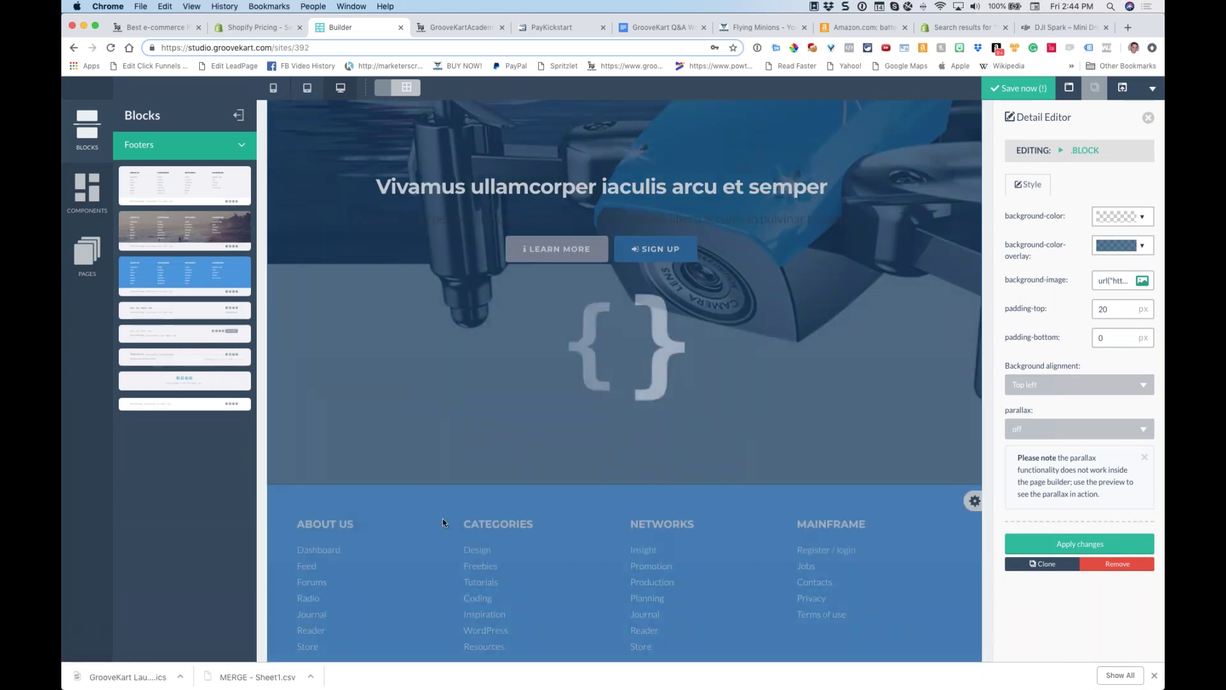
click(975, 501)
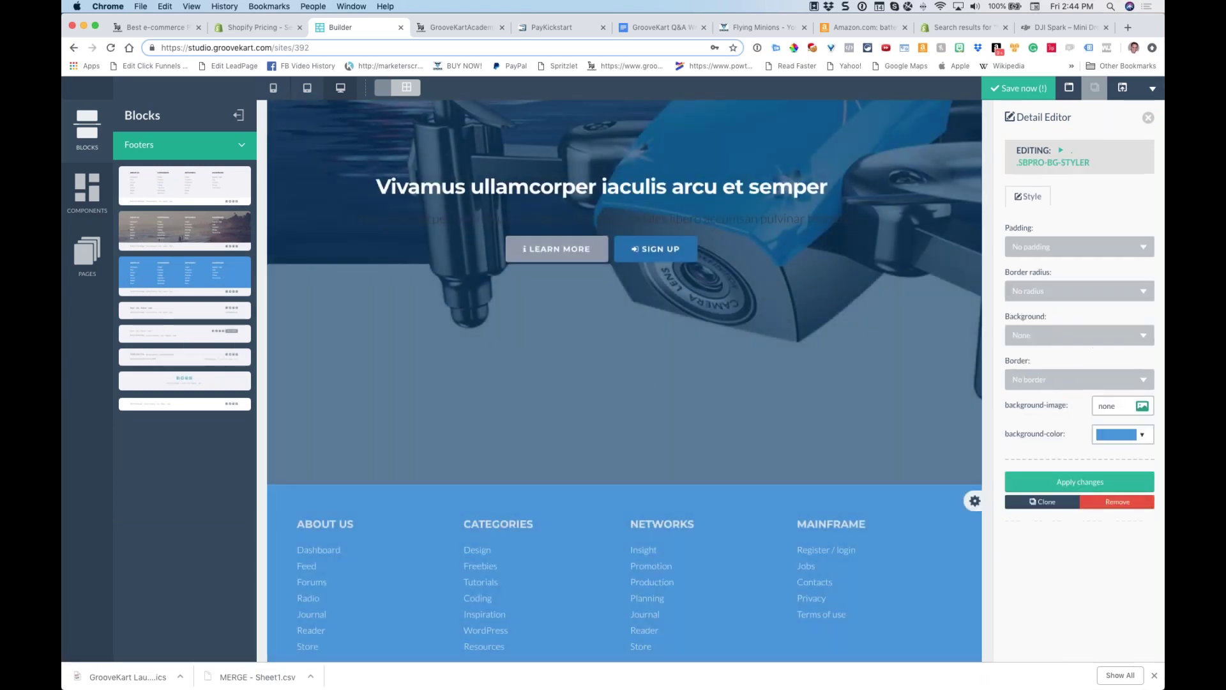
click(1106, 438)
click(1017, 547)
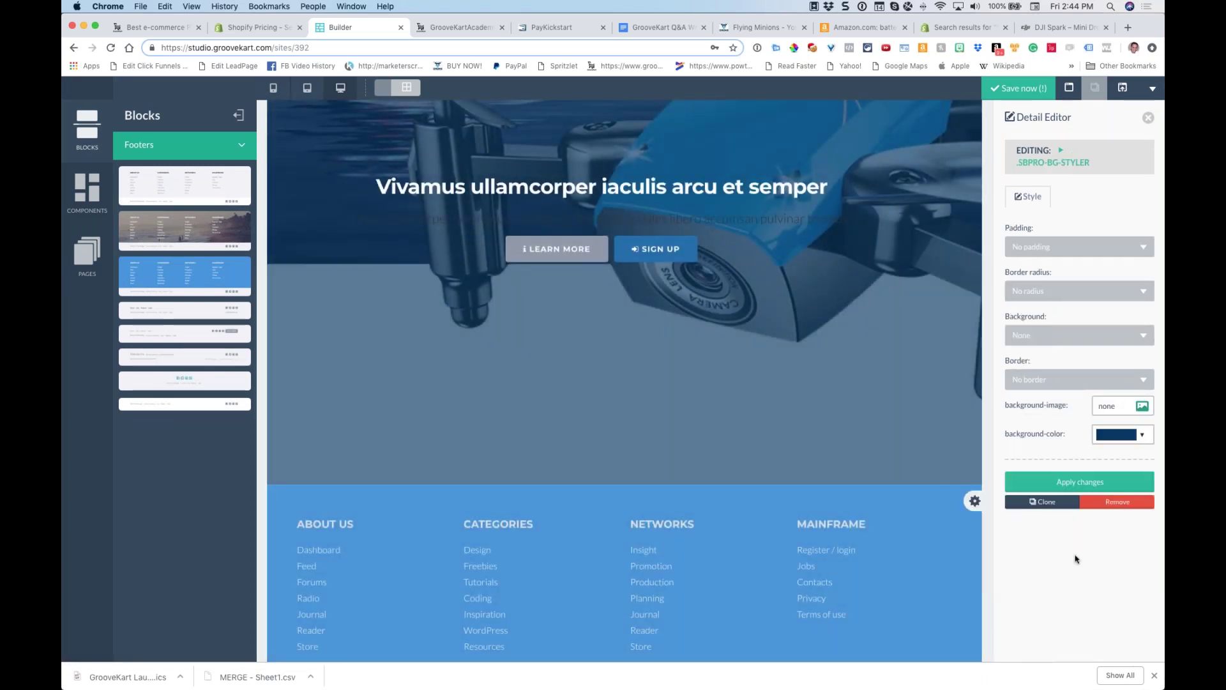
click(1047, 483)
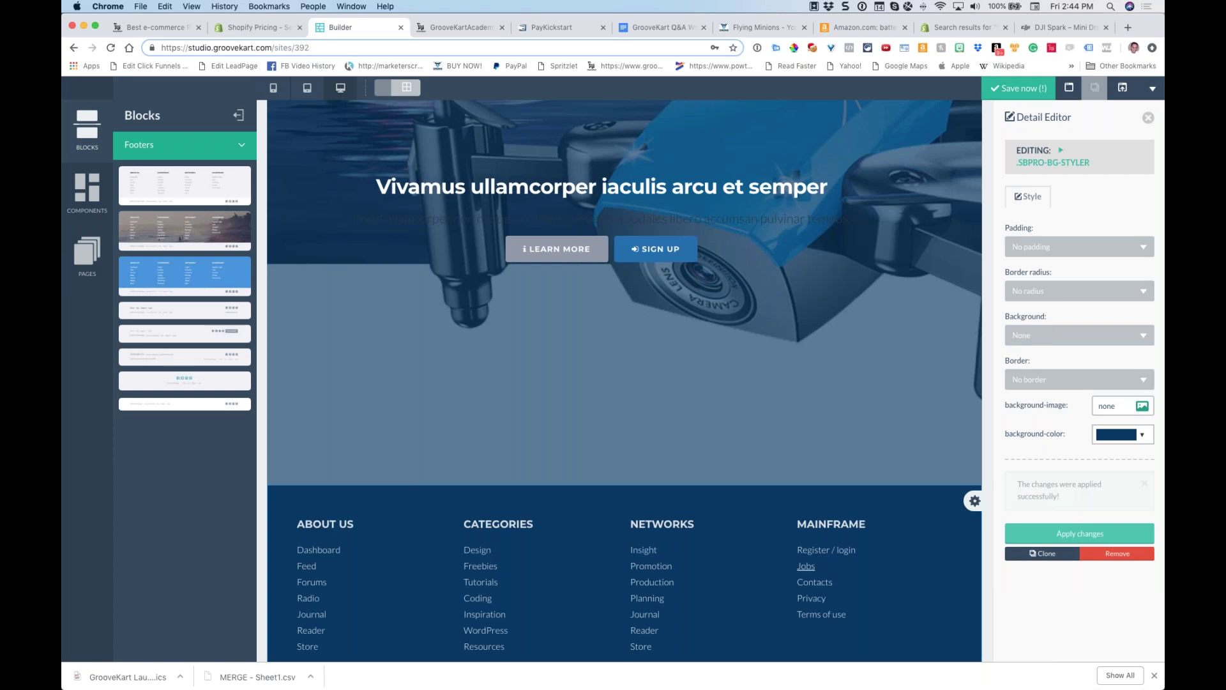
Delete the Dashboard link from the footer
click(326, 553)
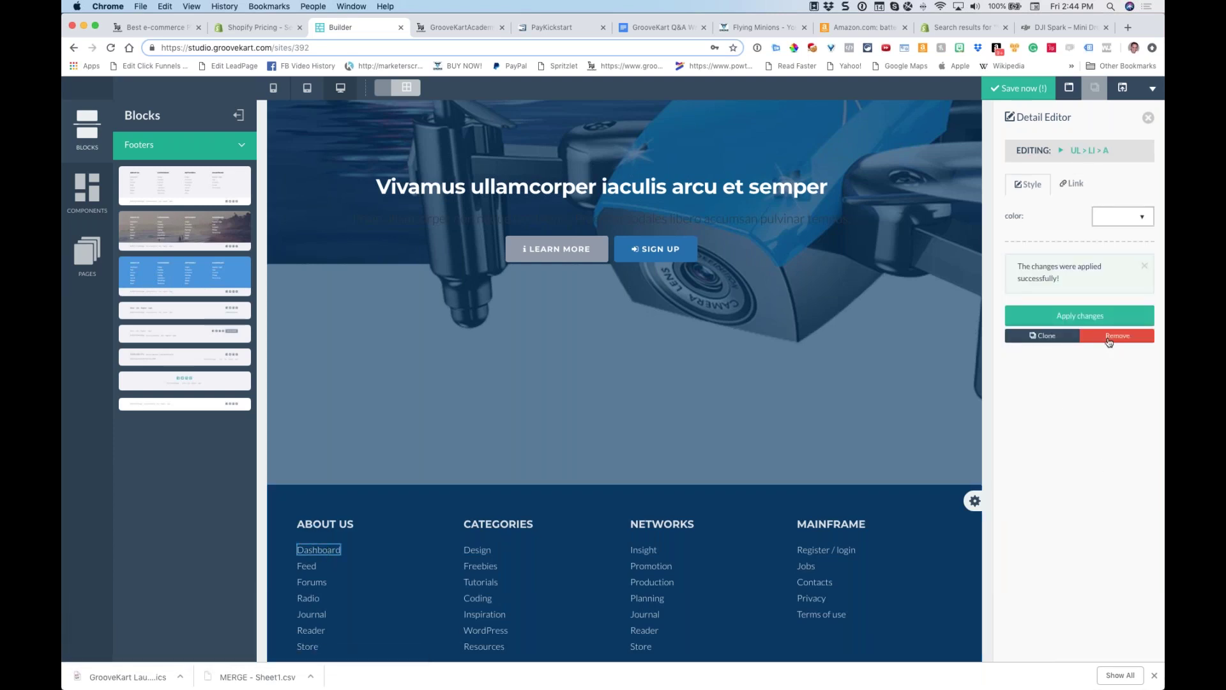
click(1110, 337)
click(686, 243)
mouse_move(391, 543)
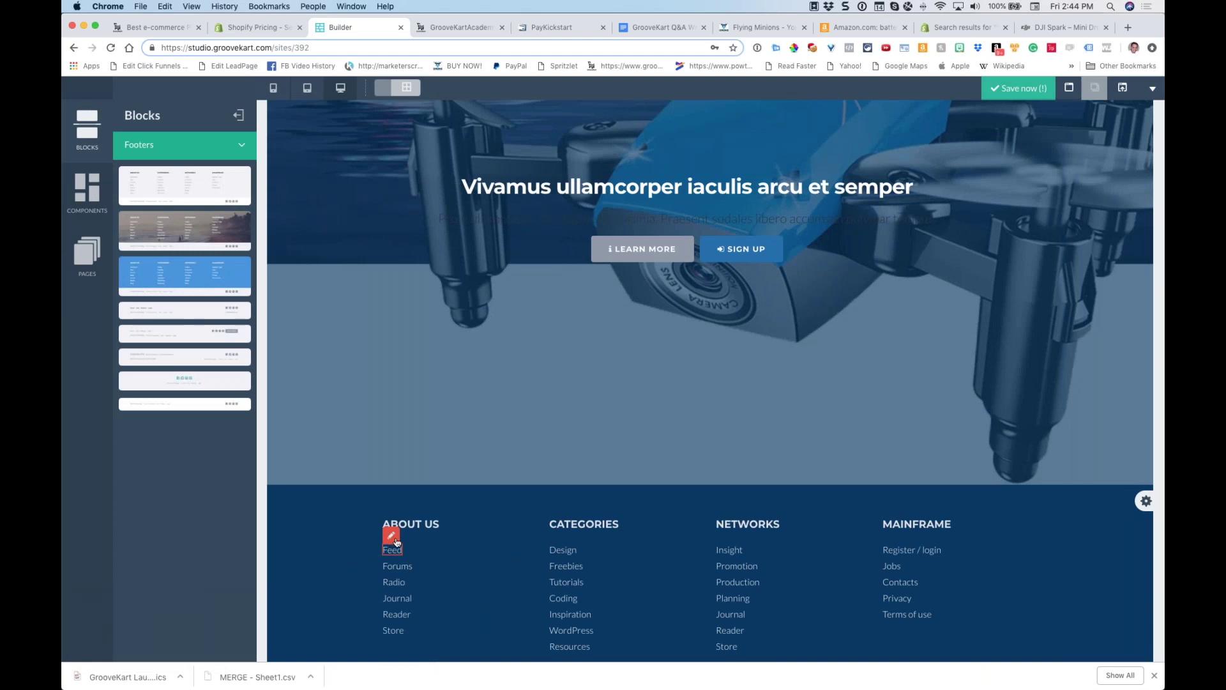
scroll(551, 495, up, 5)
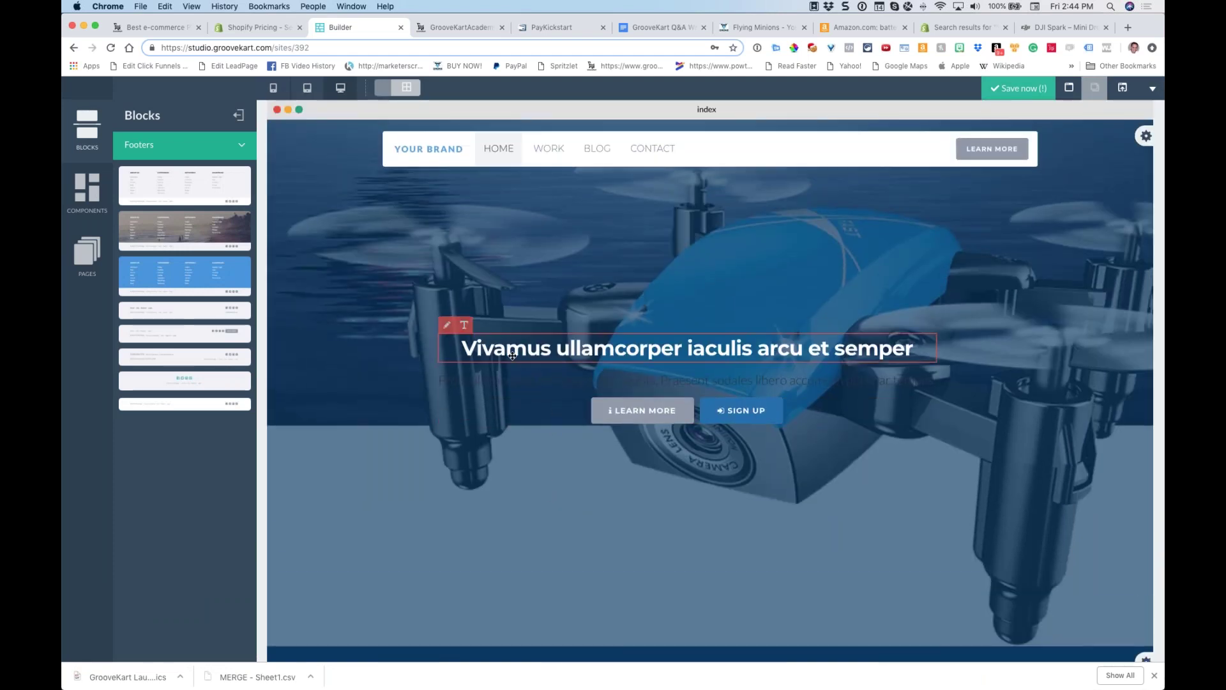
Replace the hero heading text with 'HELLO WORLD!'
click(489, 349)
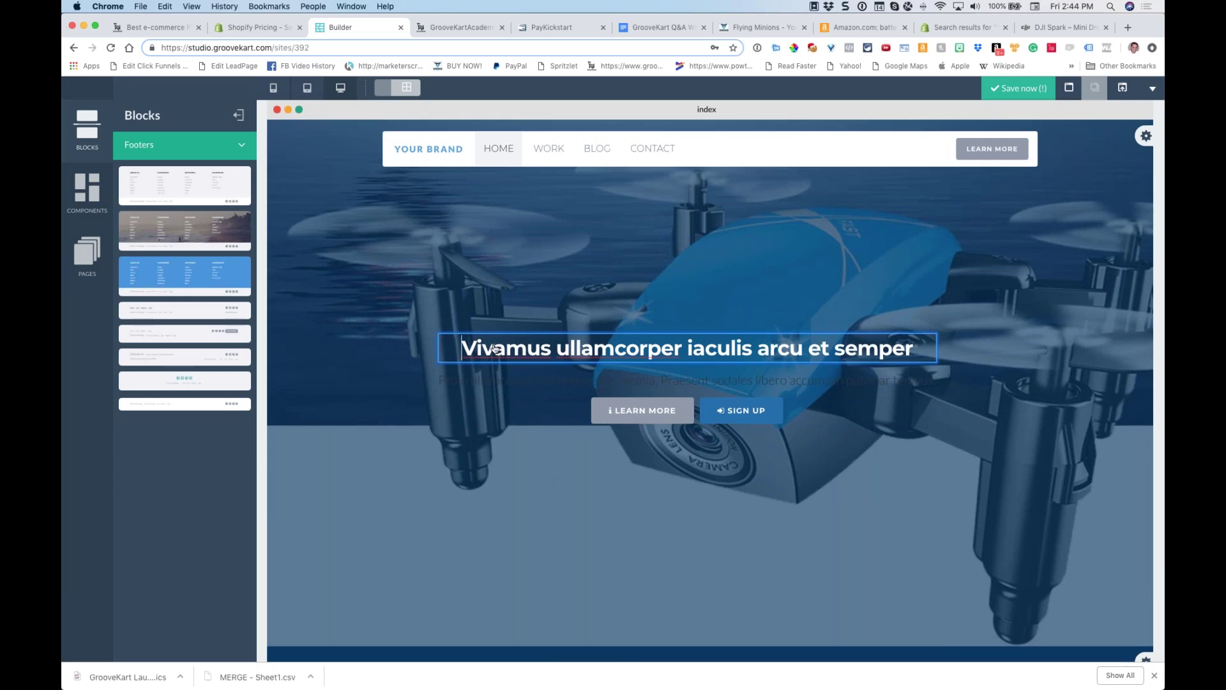
key(super+a)
text(HELLO WORLD!)
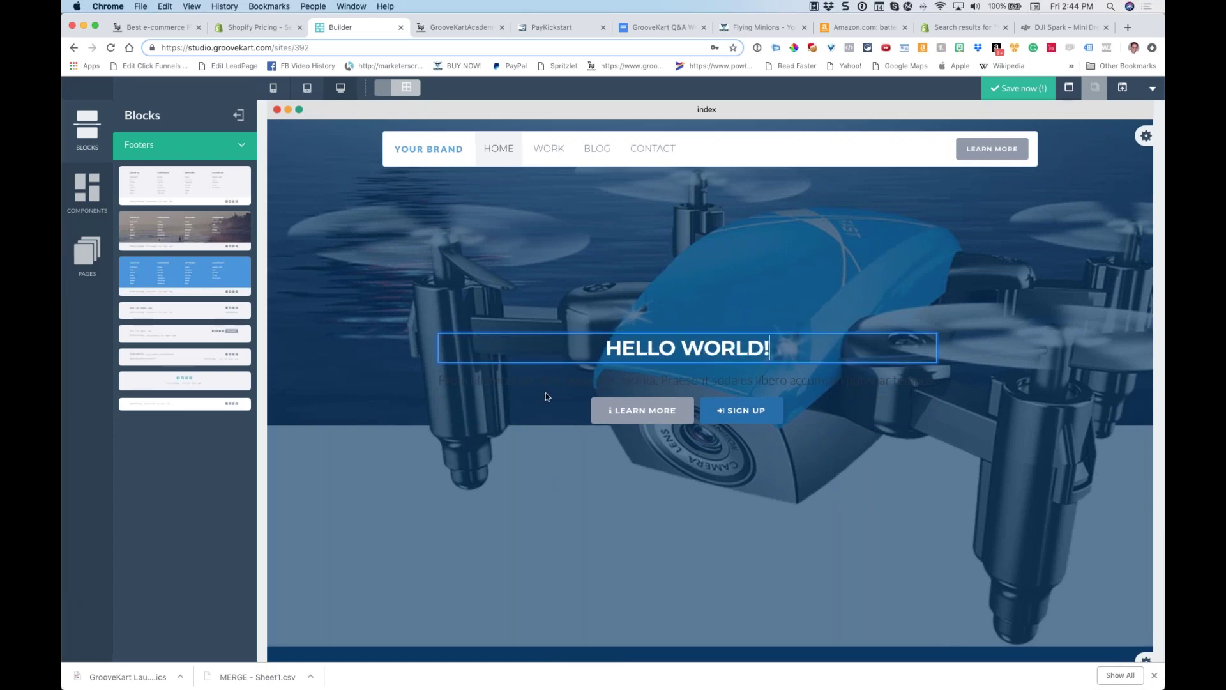
Check the LEARN MORE button's link URL, leaving it unchanged
click(600, 392)
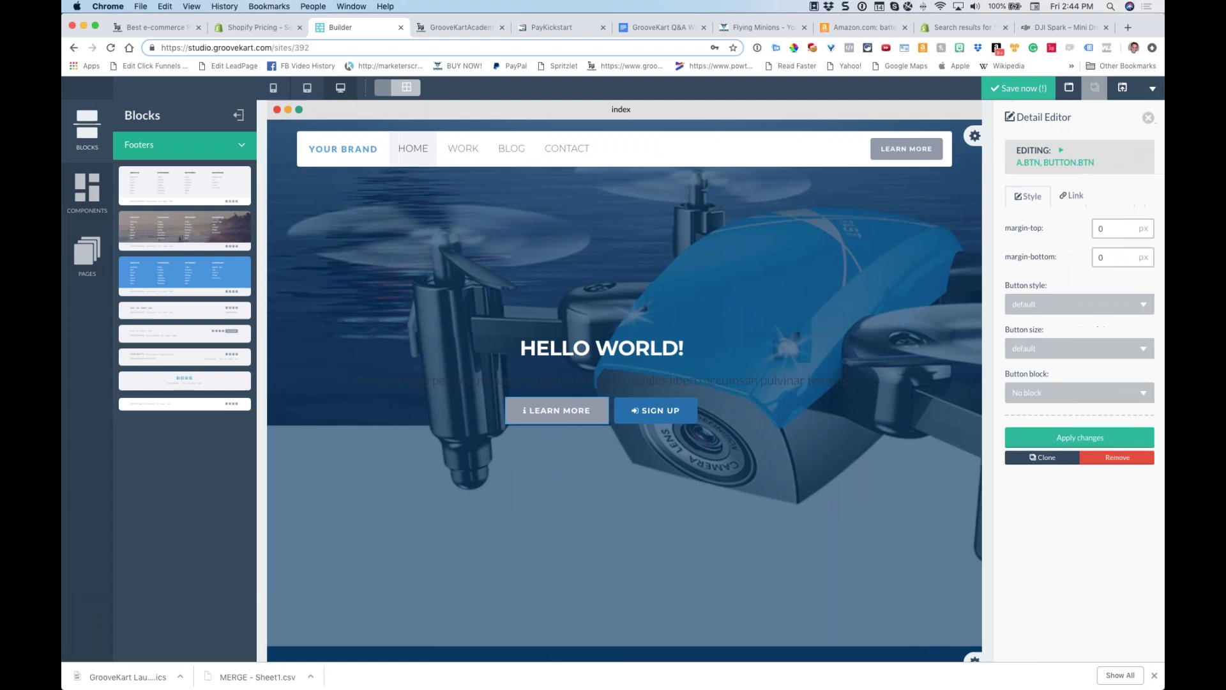
click(1078, 195)
click(1049, 377)
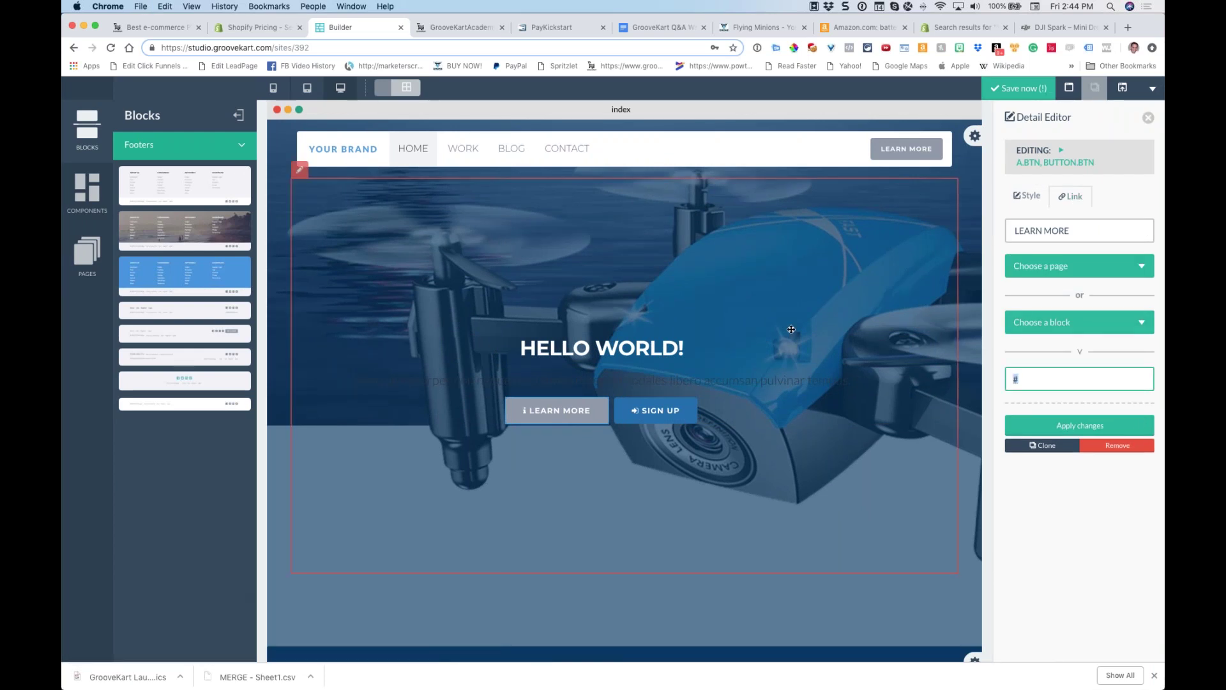
click(412, 235)
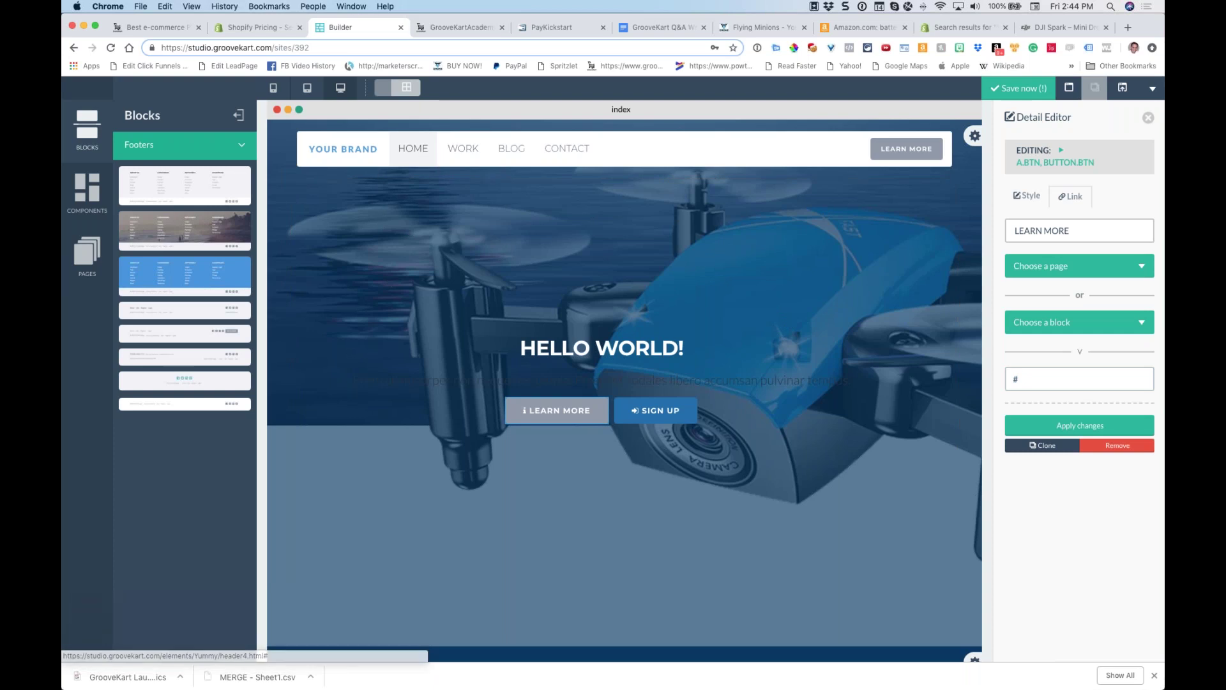
click(186, 152)
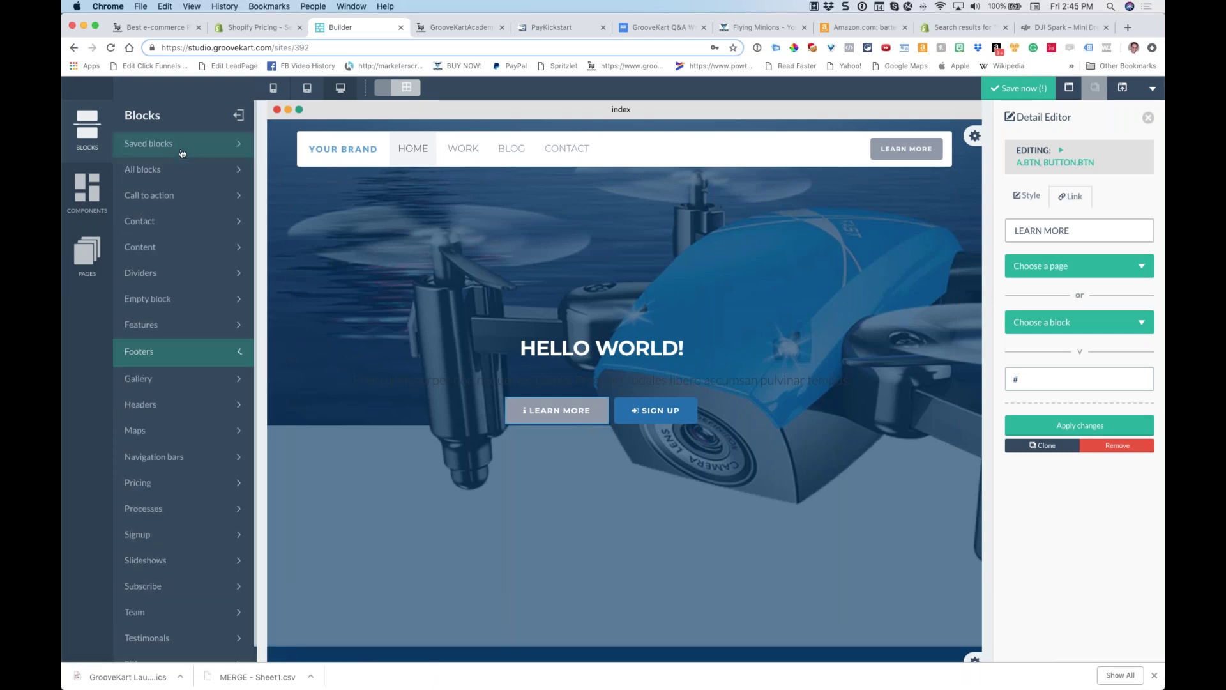
Add a content block below the hero and an image-and-text section with a white background
click(181, 234)
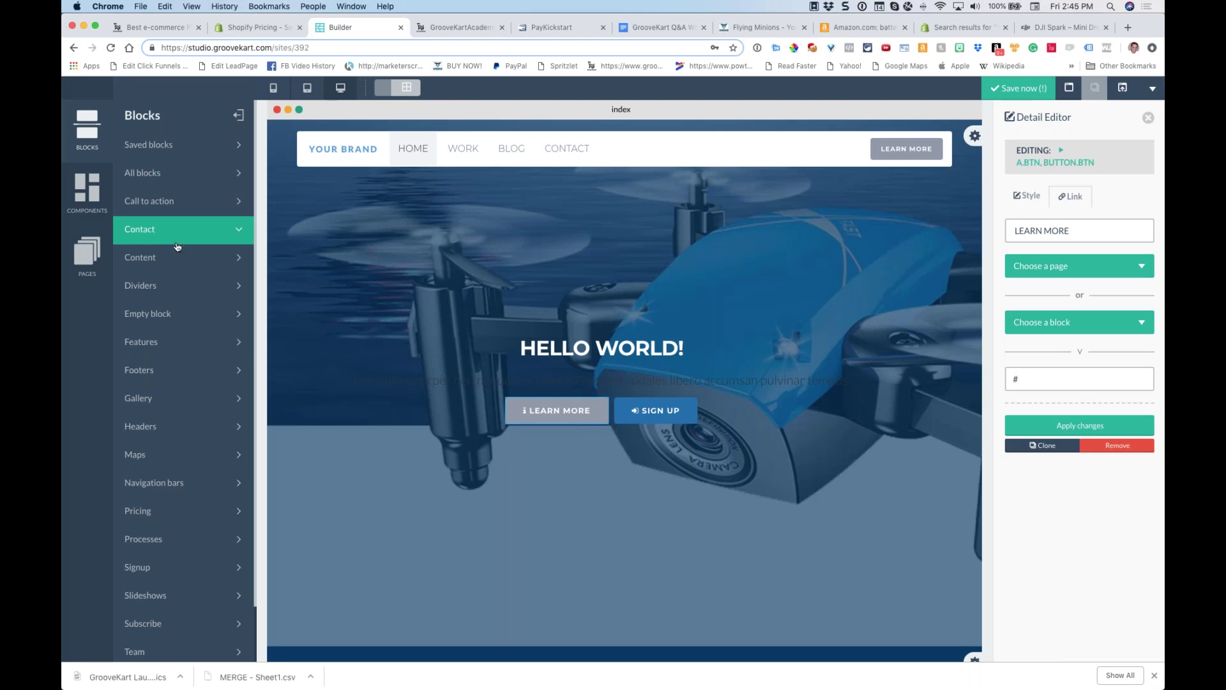
click(171, 261)
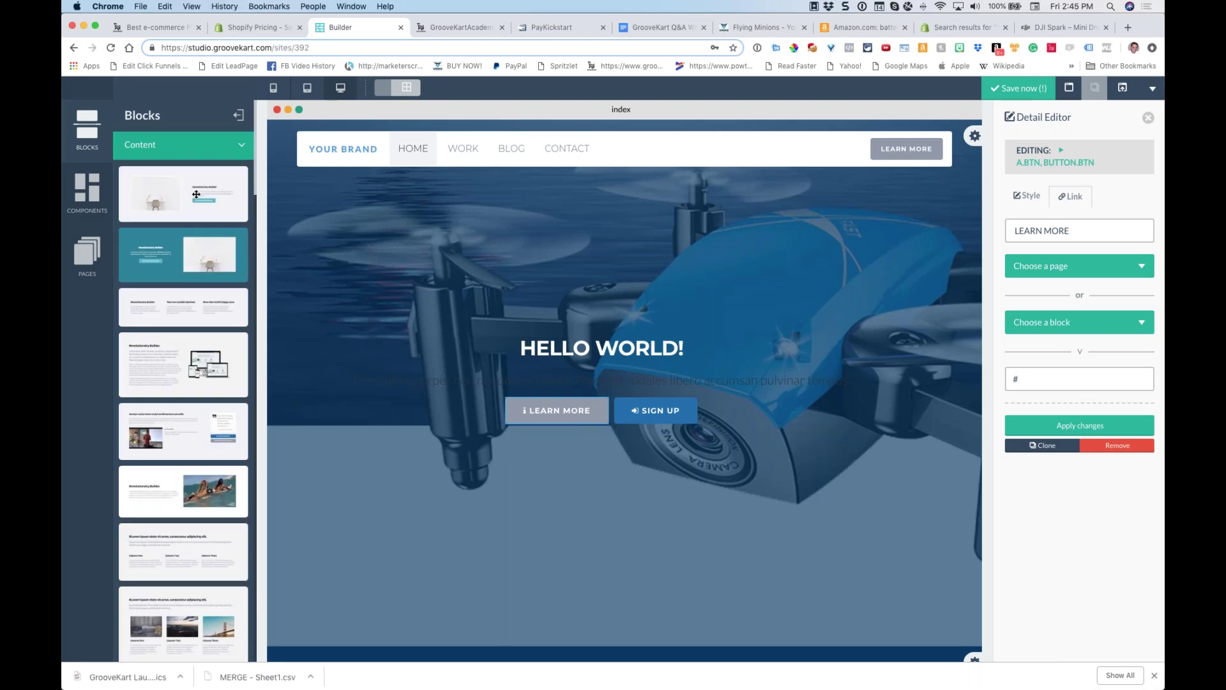
drag(196, 193, 623, 617)
scroll(542, 271, down, 7)
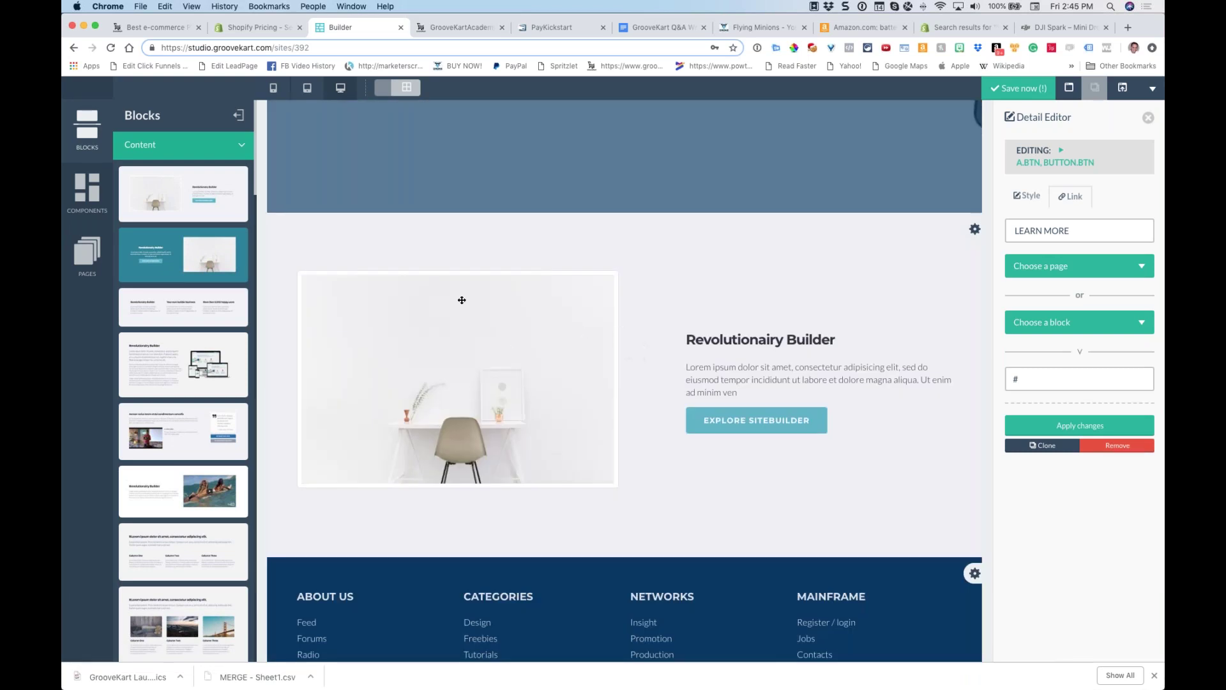
drag(184, 255, 575, 220)
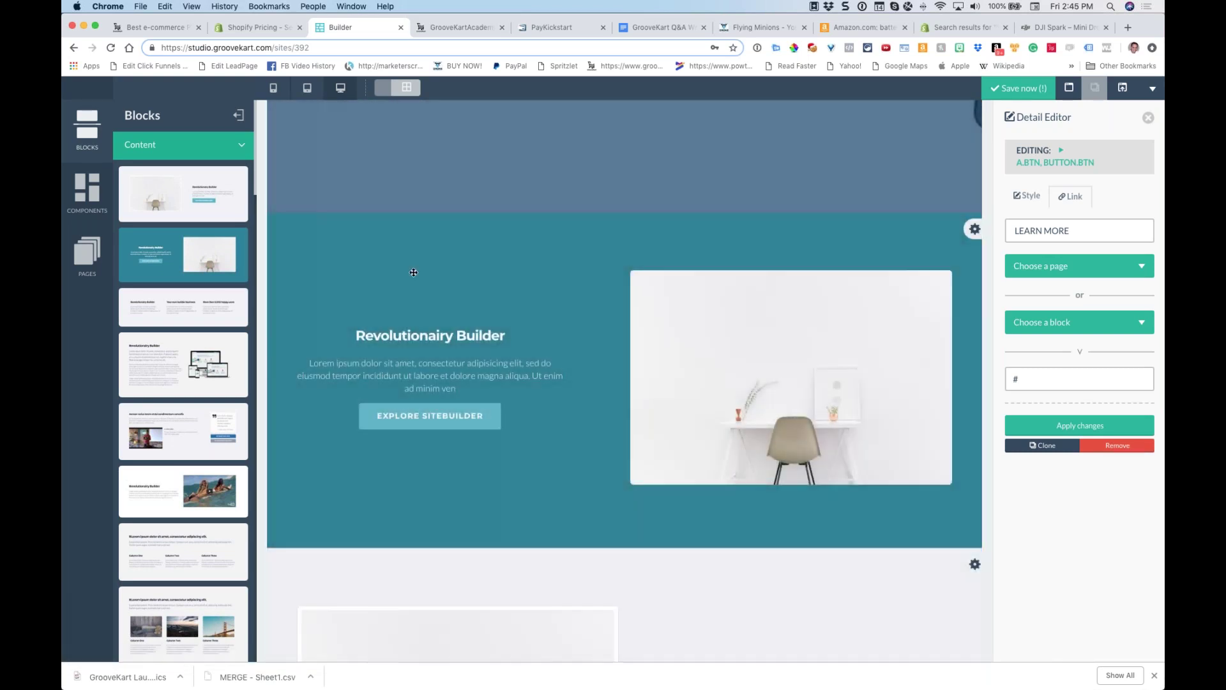
click(277, 228)
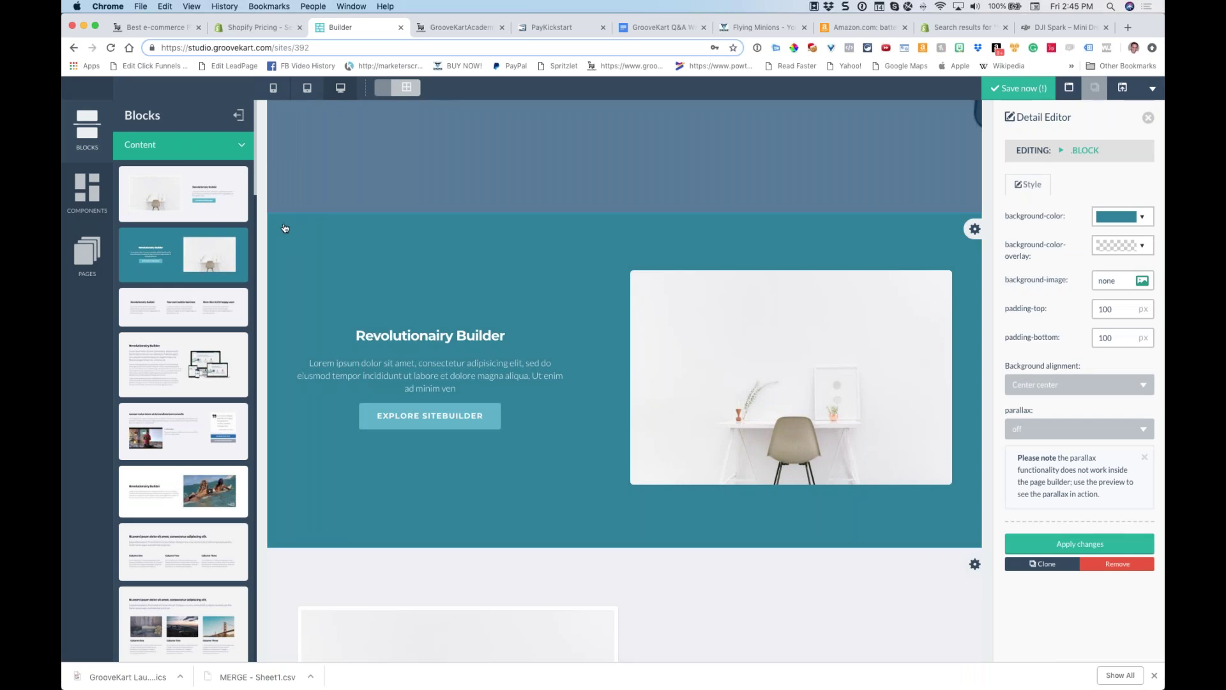
click(1116, 217)
click(1042, 240)
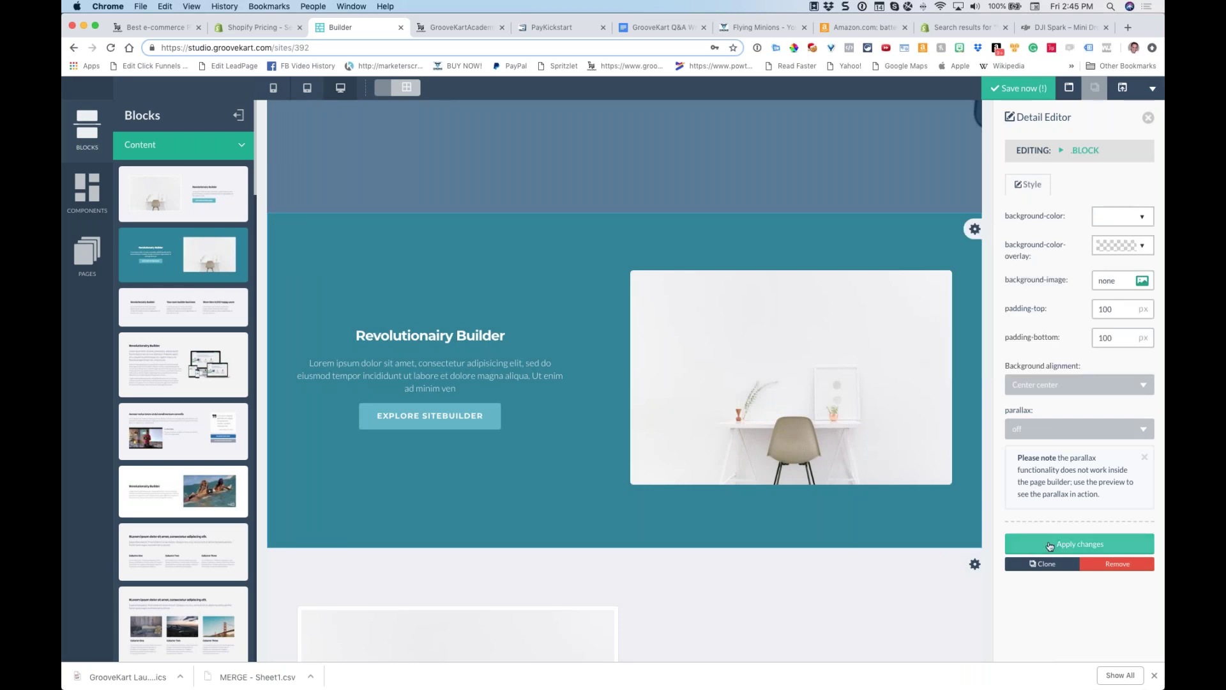
click(1080, 544)
Add a three-column text block above the footer
scroll(449, 300, down, 5)
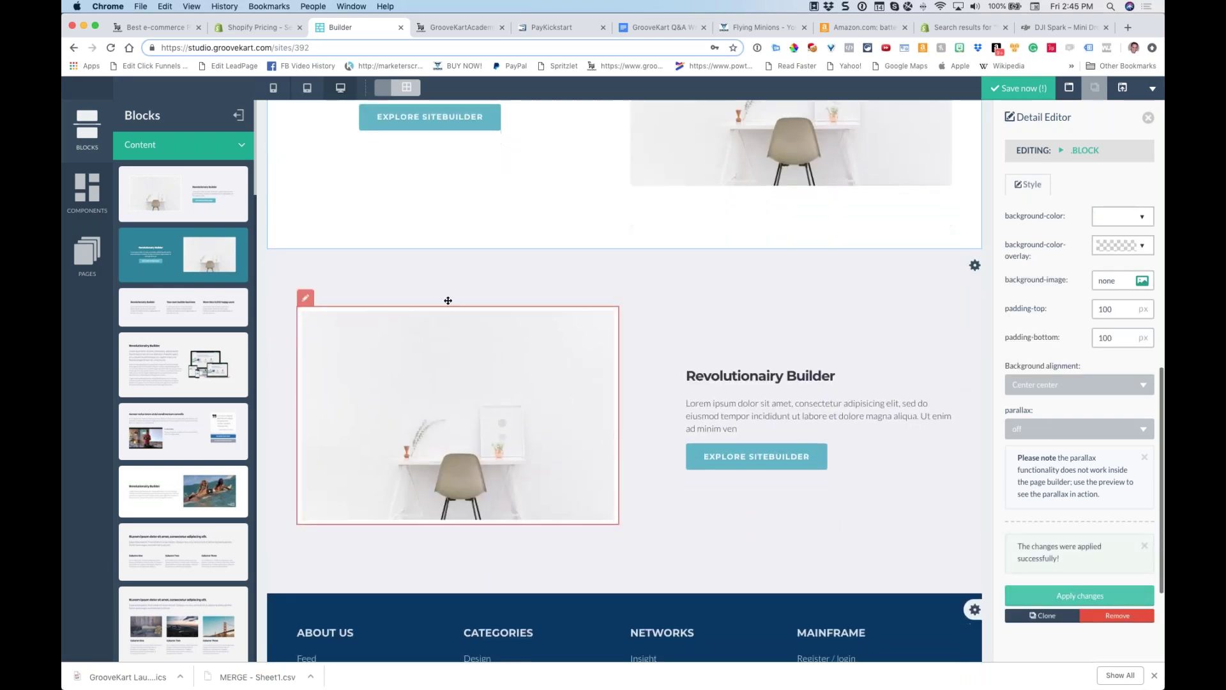
drag(189, 321, 599, 480)
scroll(575, 383, down, 5)
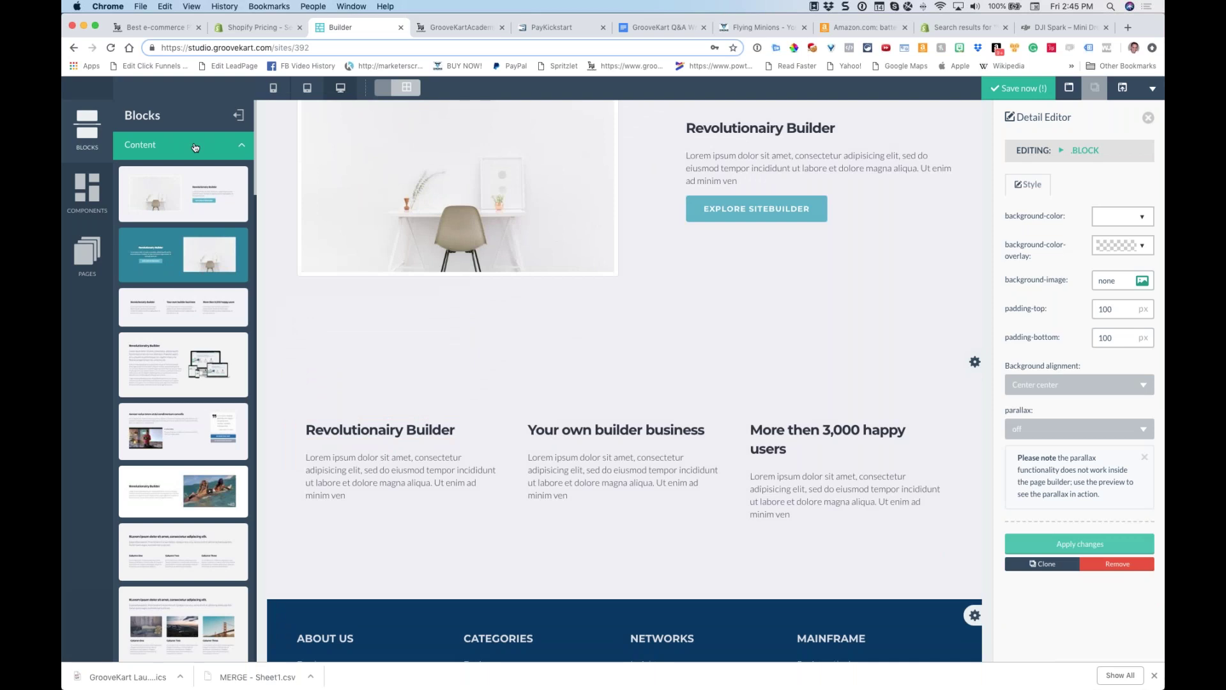
Place a two-image gallery block below the Explore Sitebuilder section
click(195, 148)
click(172, 339)
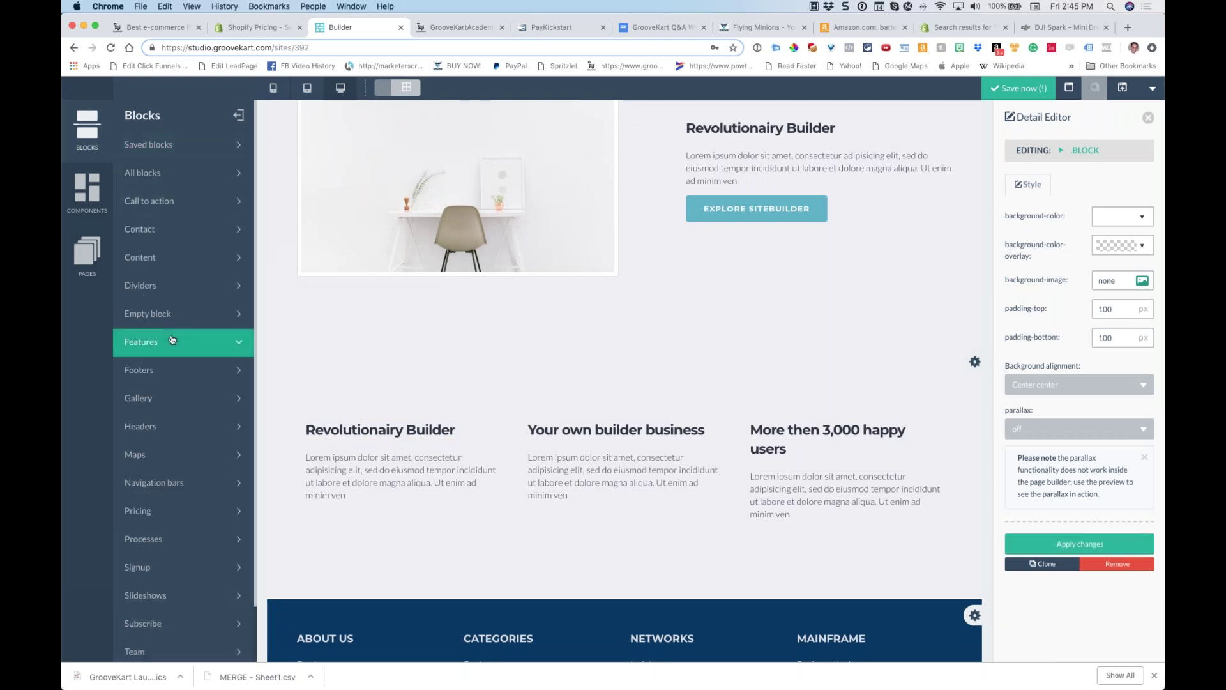
click(140, 398)
scroll(422, 329, down, 1)
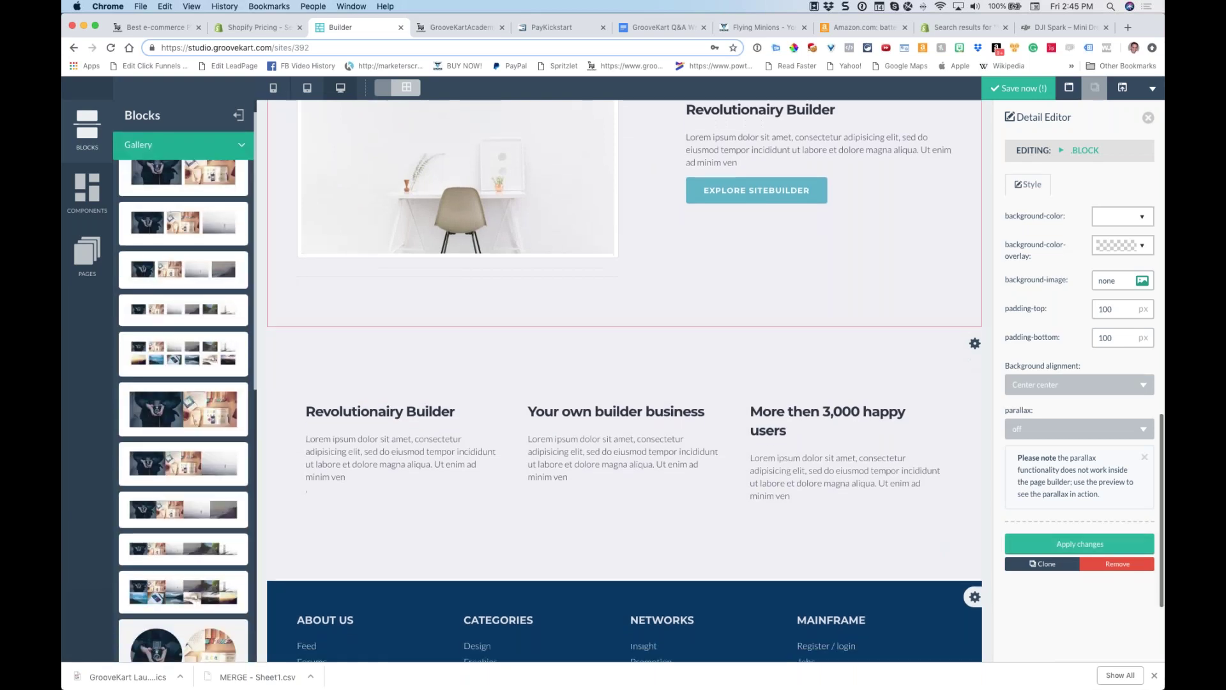
drag(203, 198, 534, 373)
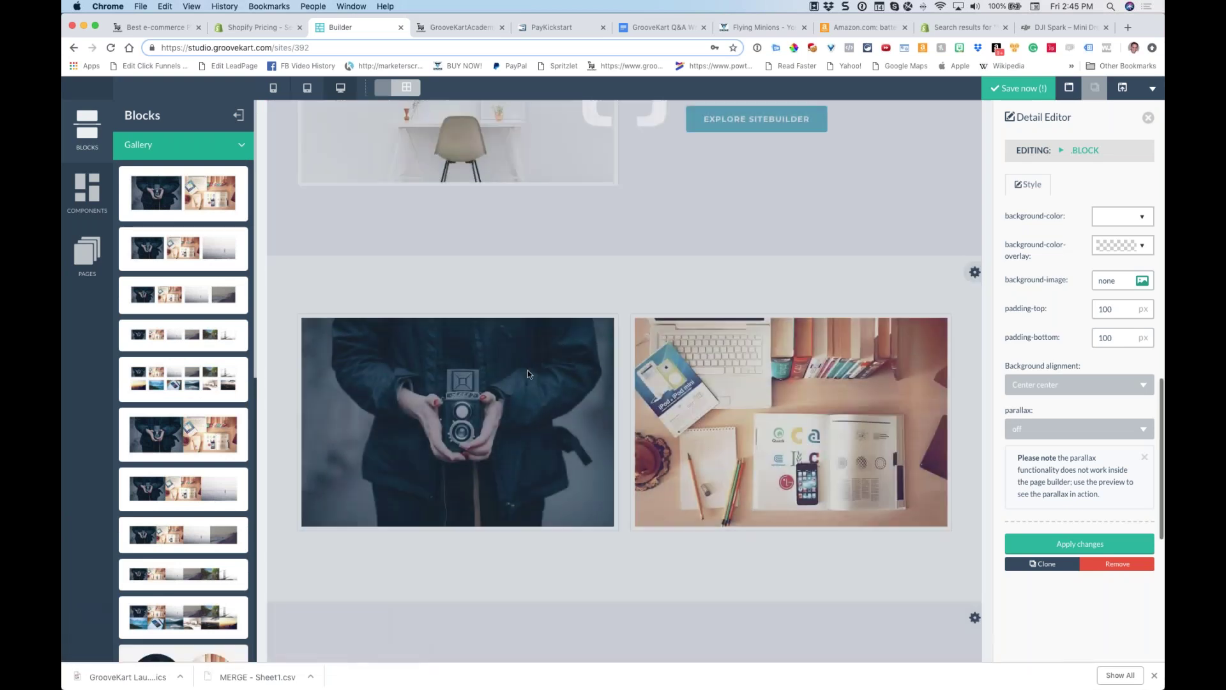
click(172, 157)
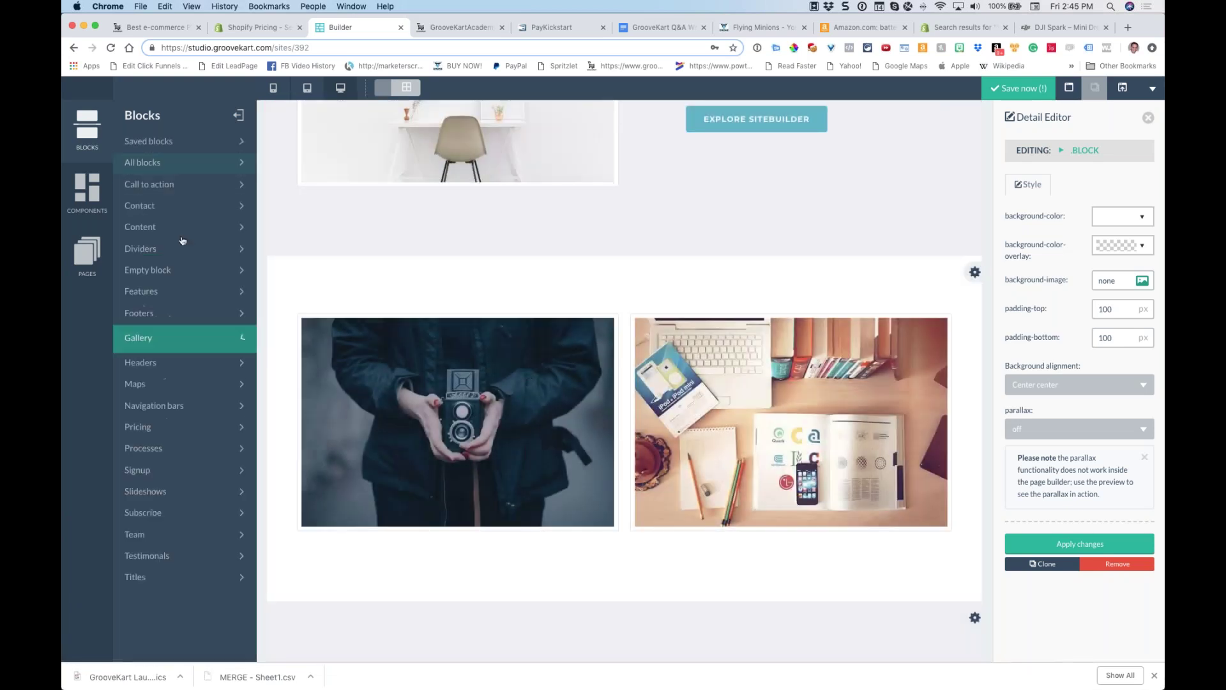
click(190, 423)
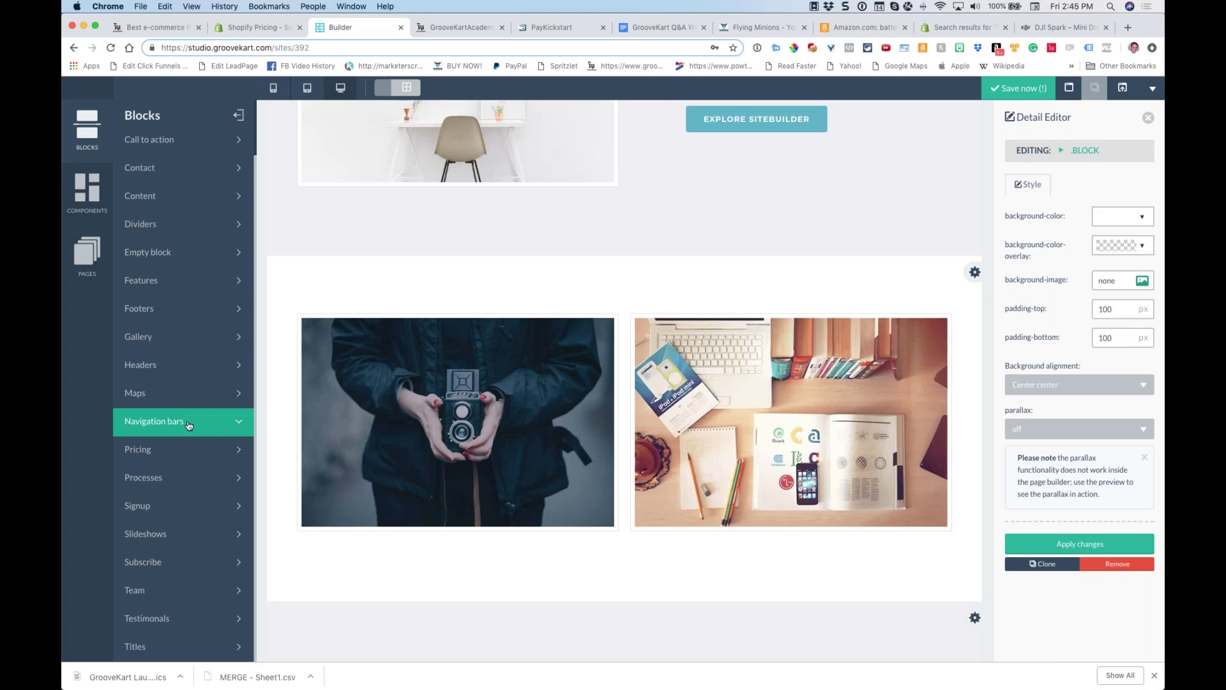
Insert a pricing table block and move the photo block above the Revolutionairy Builder section
click(173, 451)
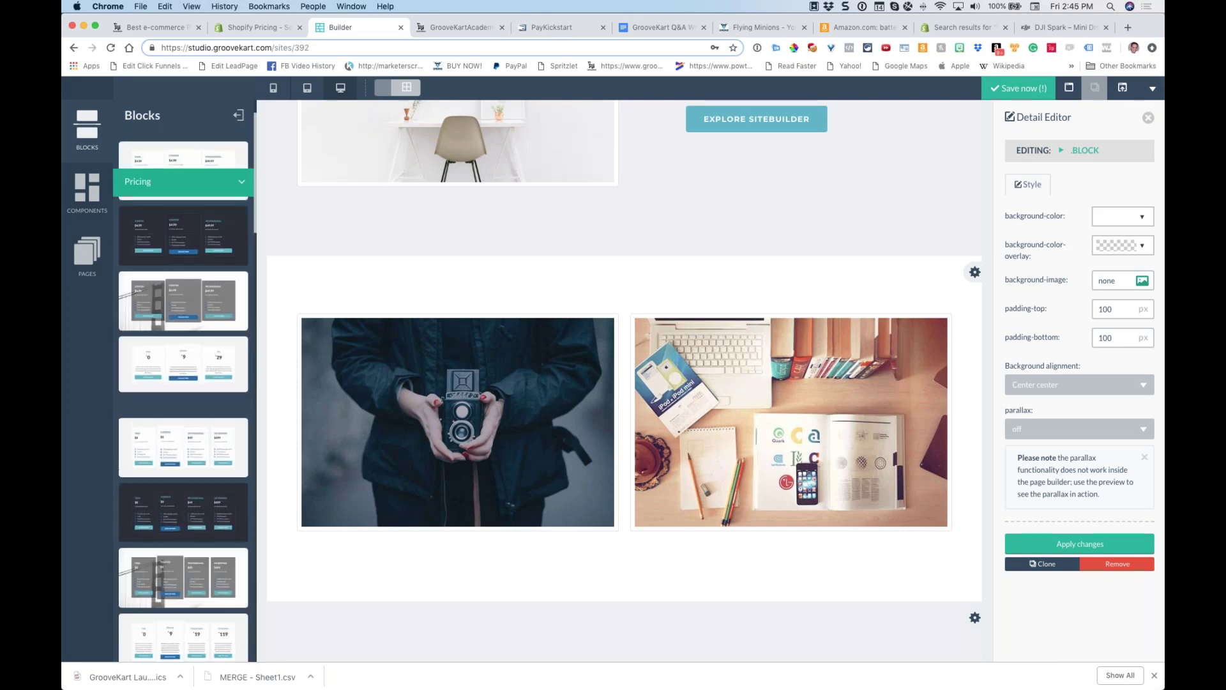
drag(193, 274, 588, 306)
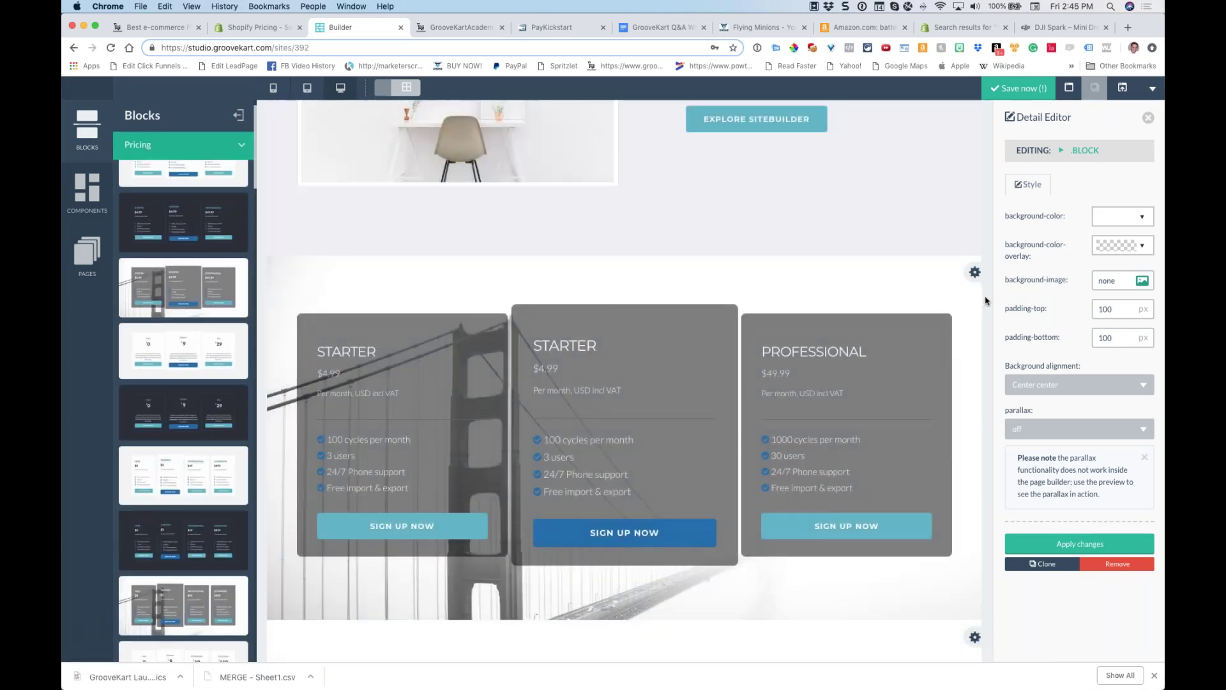
click(973, 276)
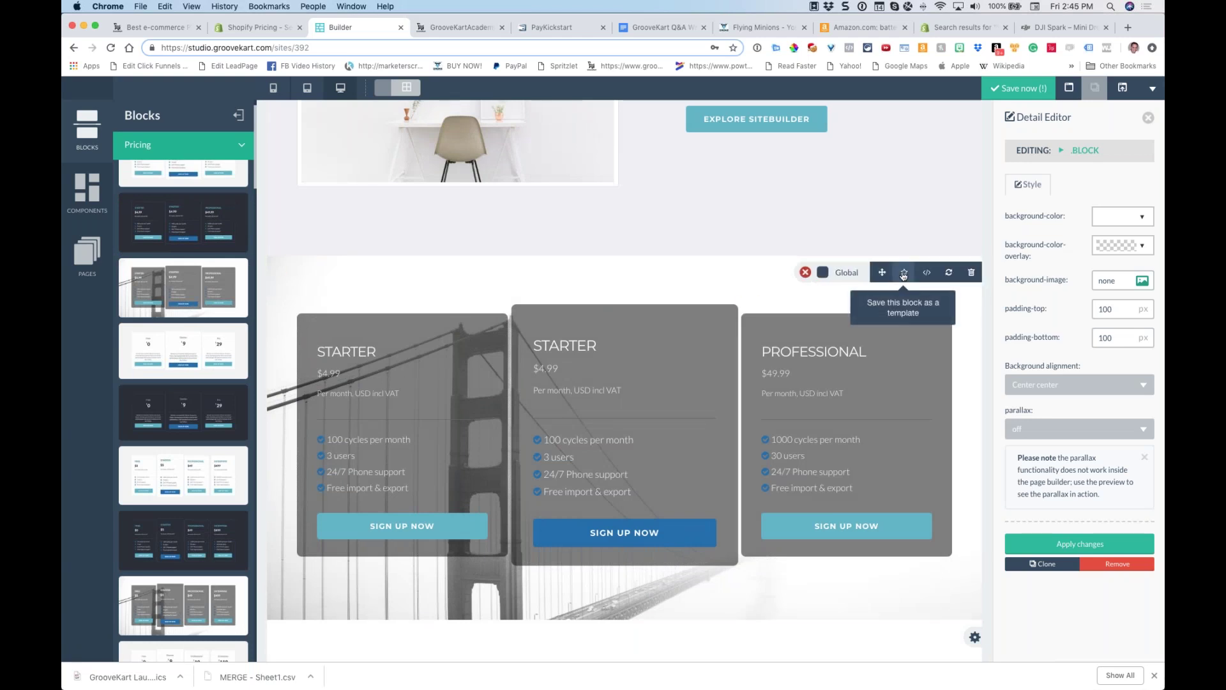
scroll(894, 308, down, 3)
drag(873, 174, 901, 566)
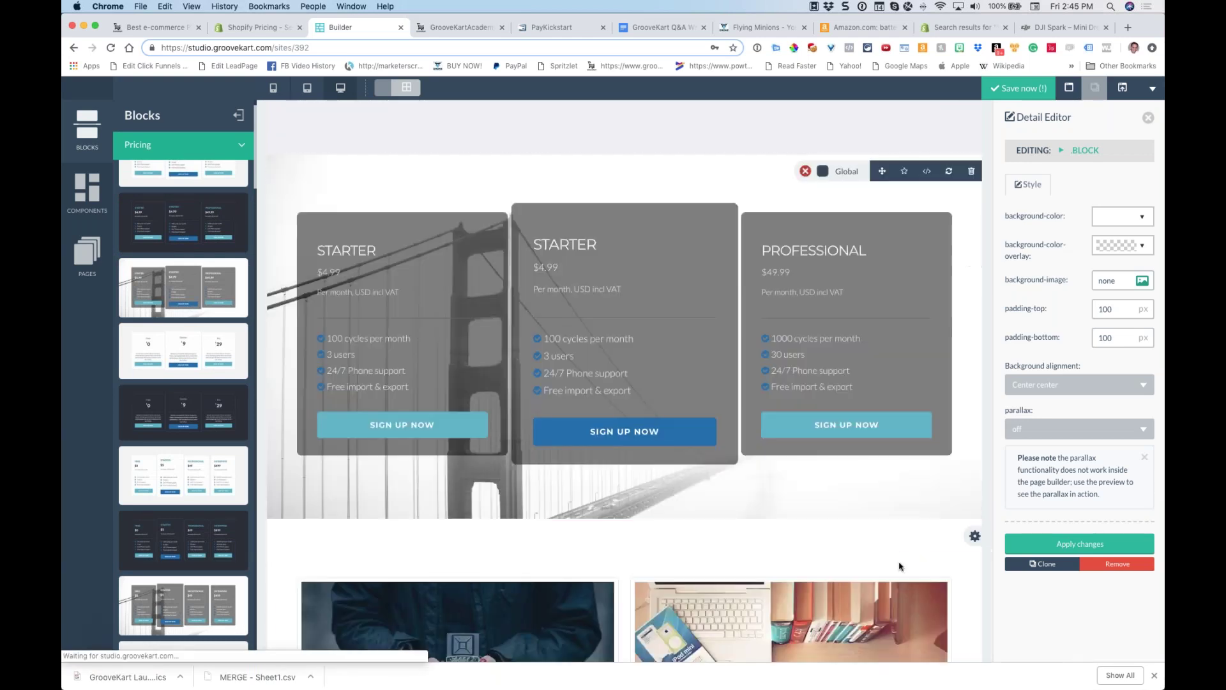
scroll(819, 468, down, 3)
click(975, 378)
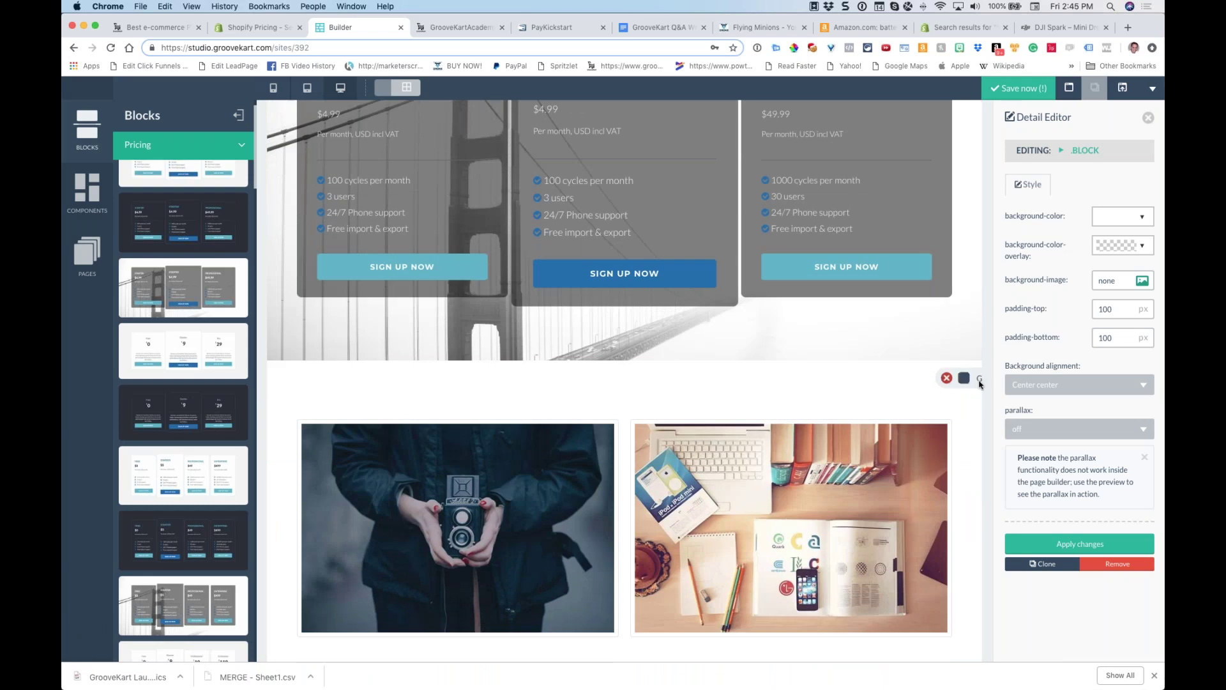
drag(883, 381, 878, 70)
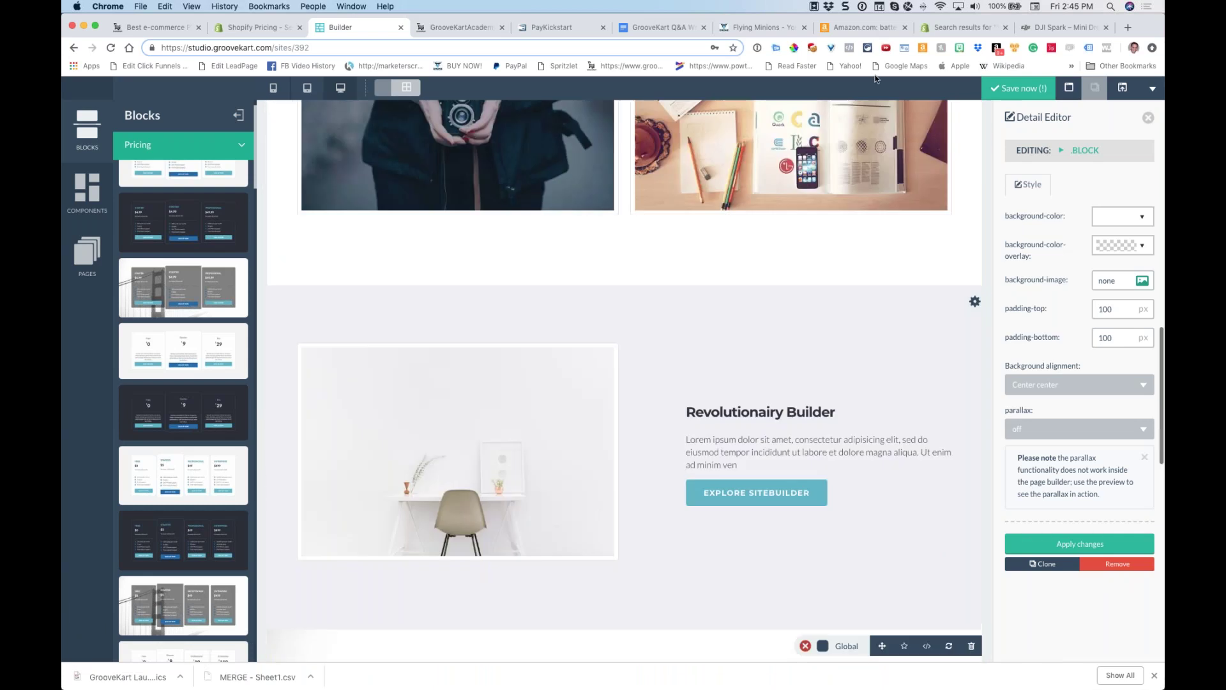
scroll(856, 338, down, 8)
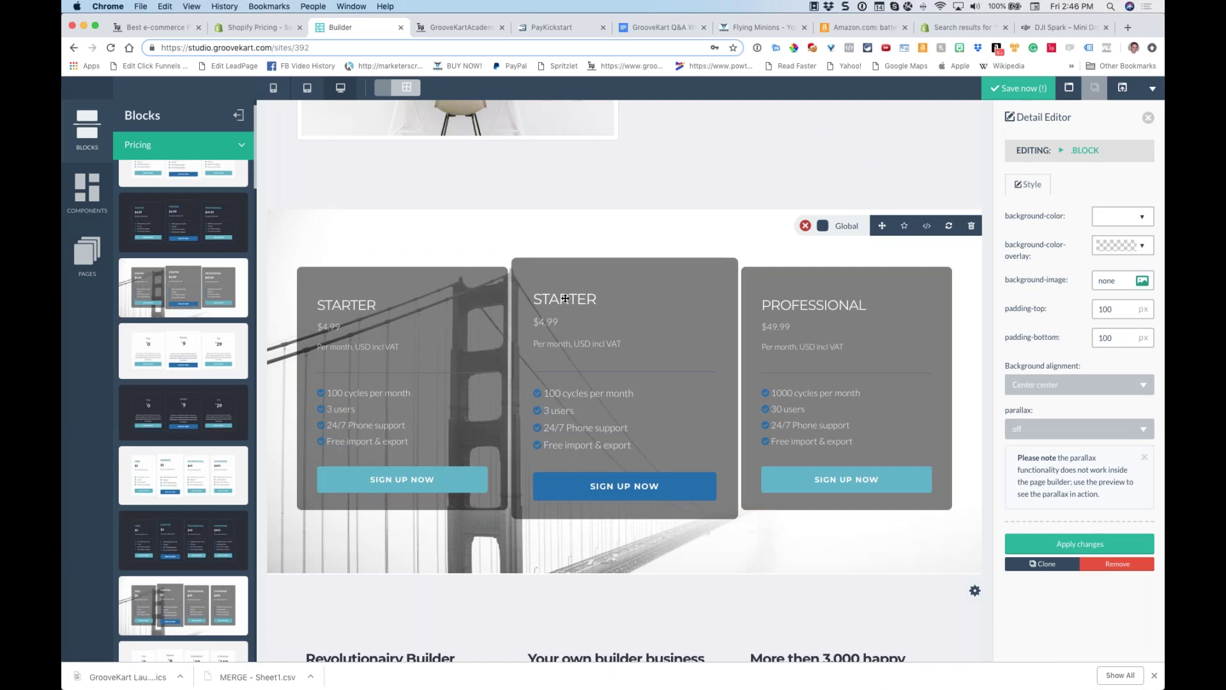
Price the middle plan at $39.9 with a red danger-style 'BUY NOW!' button, then add a new page
double_click(563, 324)
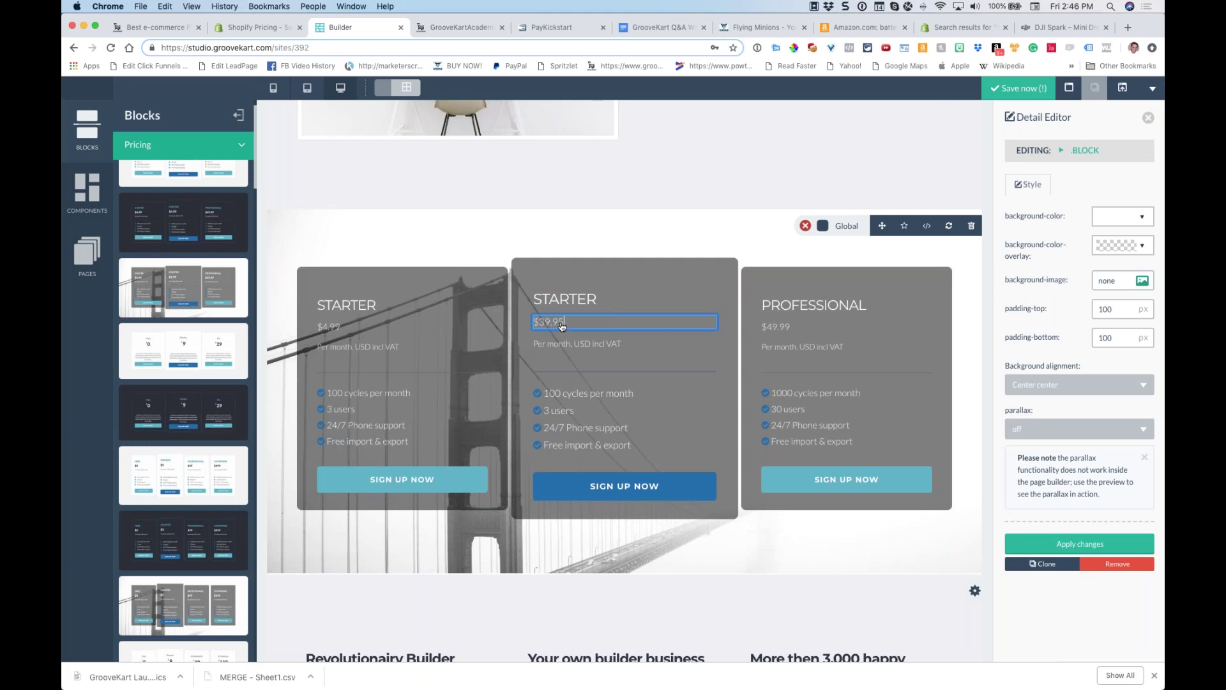
click(548, 487)
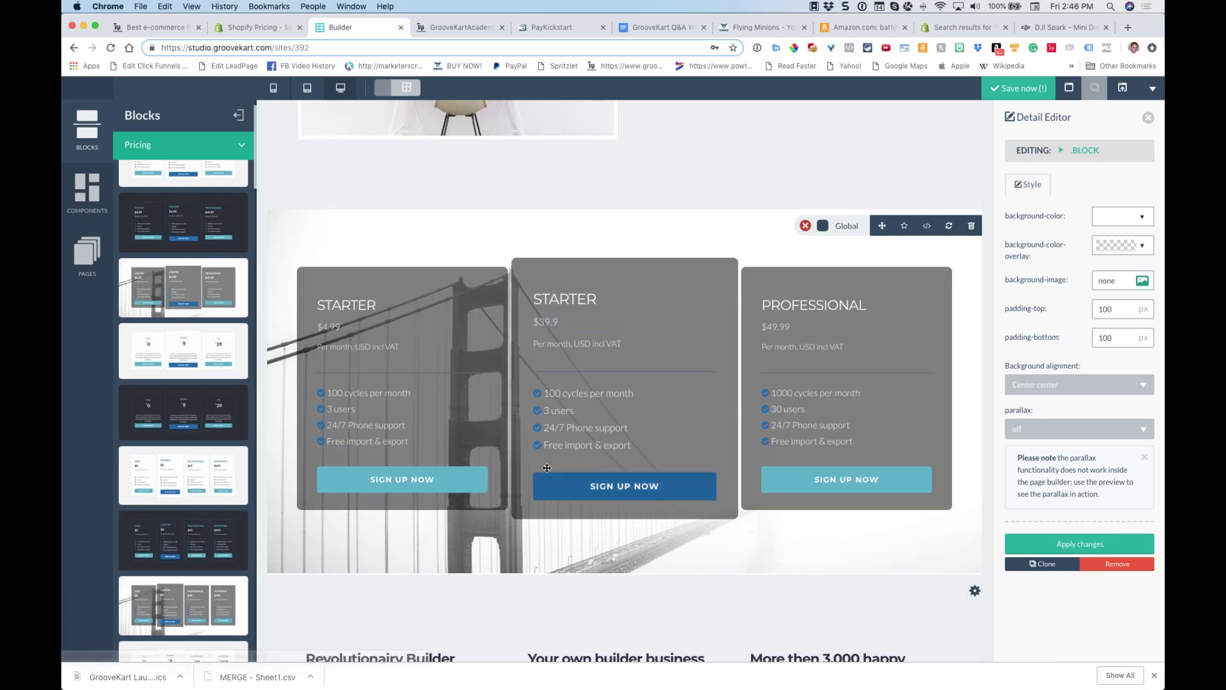
click(542, 464)
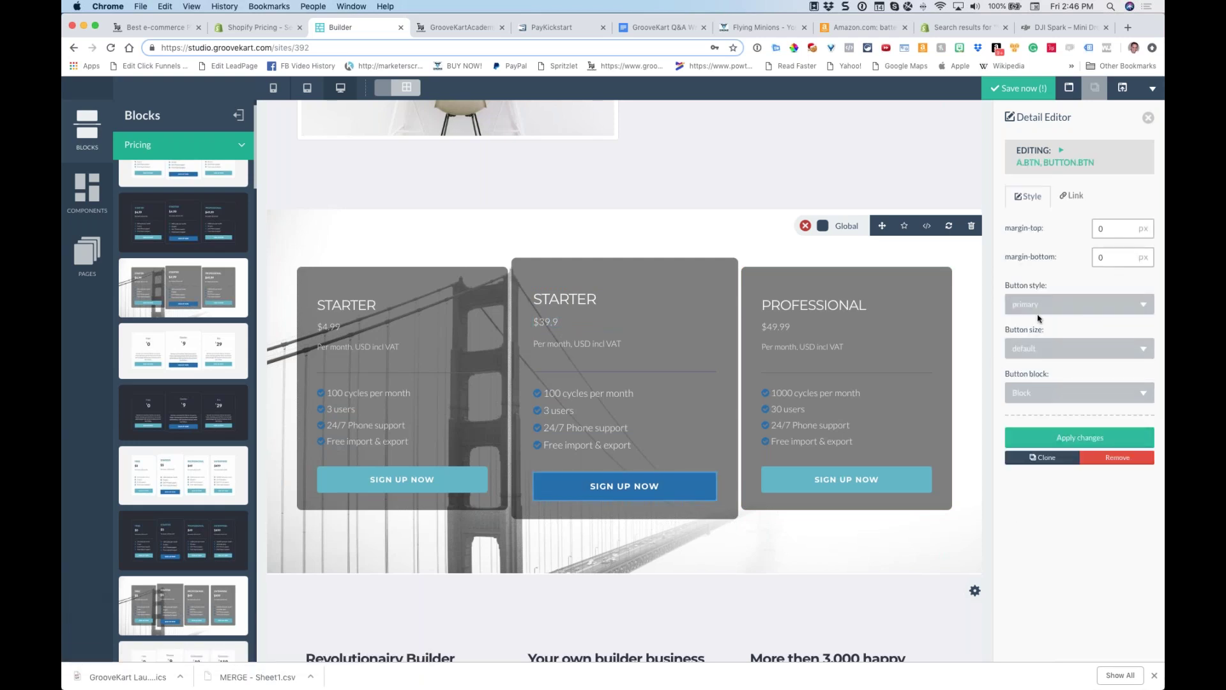
click(1061, 305)
click(1025, 425)
click(1080, 438)
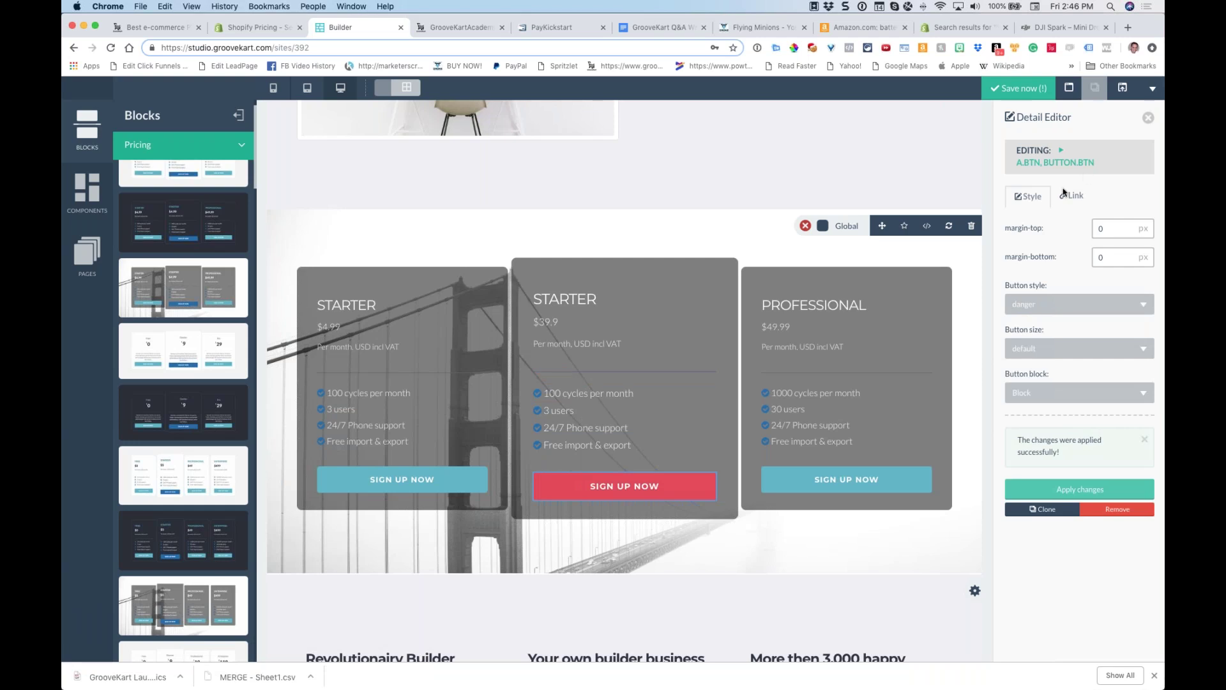
click(1066, 197)
triple_click(1029, 229)
text(BUYN)
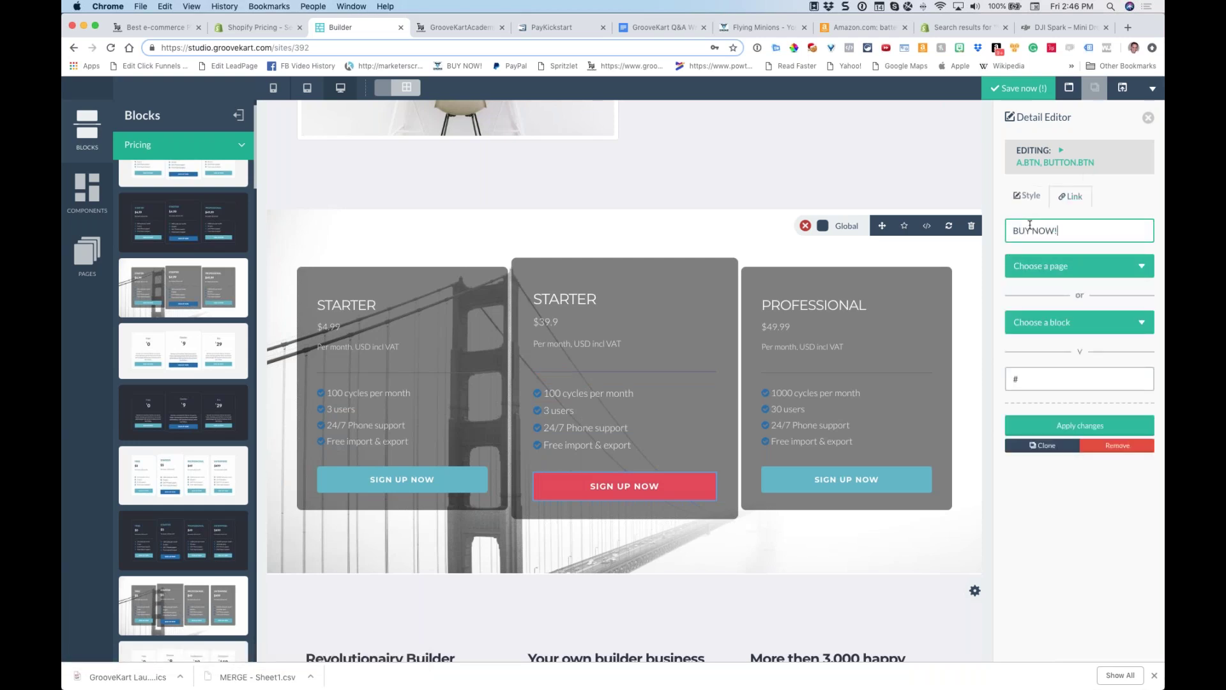
click(1081, 425)
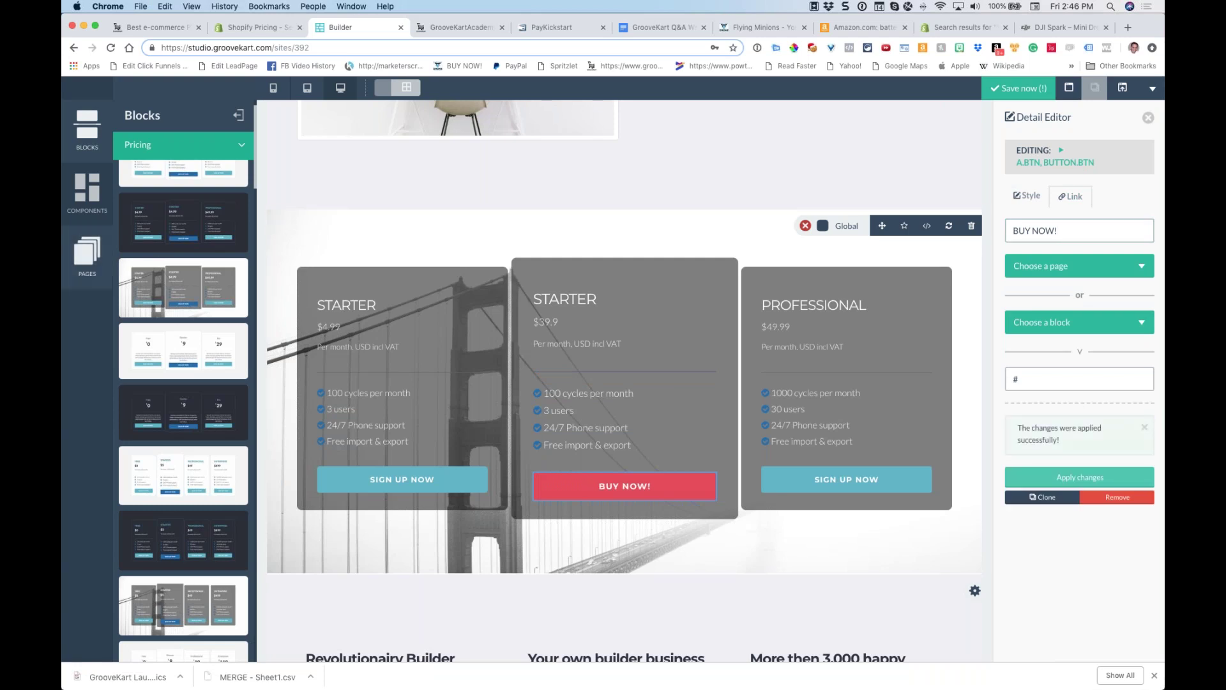
click(94, 257)
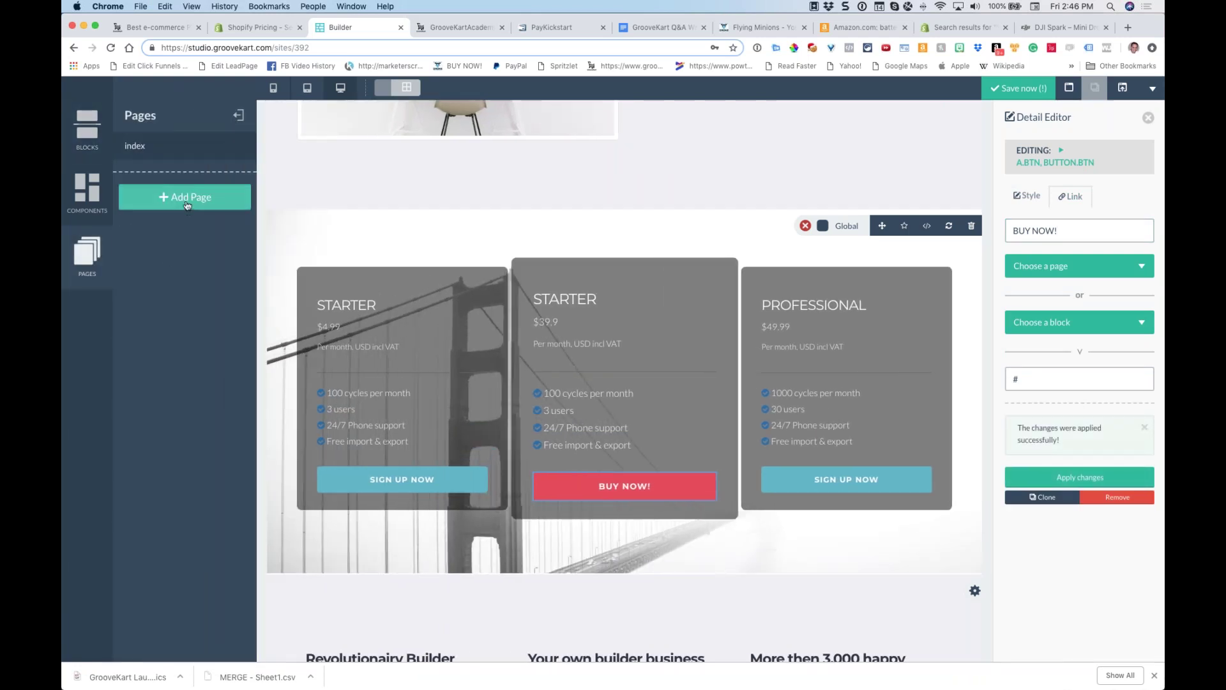
click(175, 191)
Create pages named about, features and contact alongside the index page
double_click(174, 178)
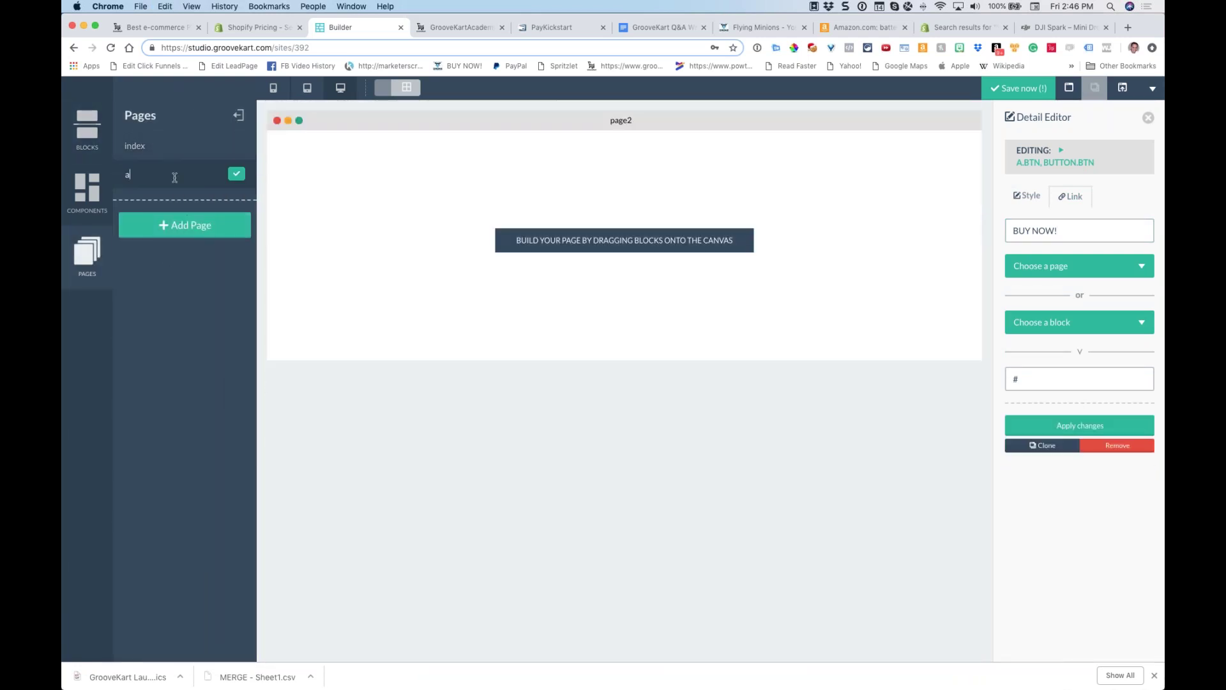
key(Return)
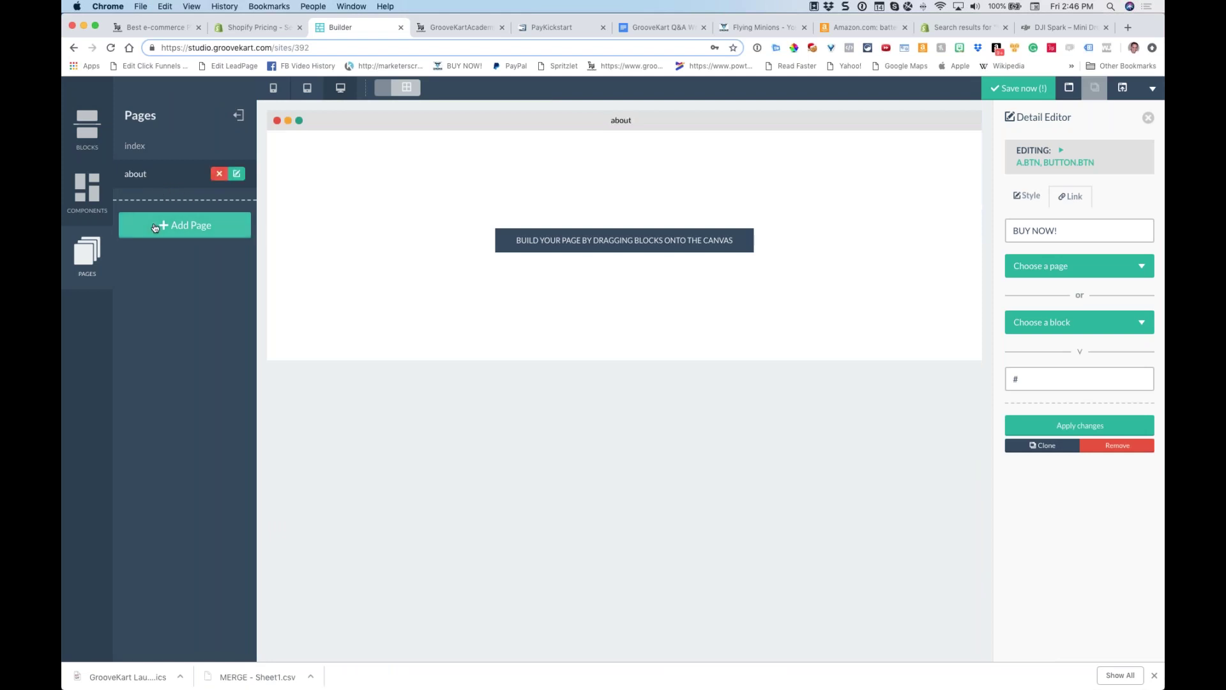
click(174, 223)
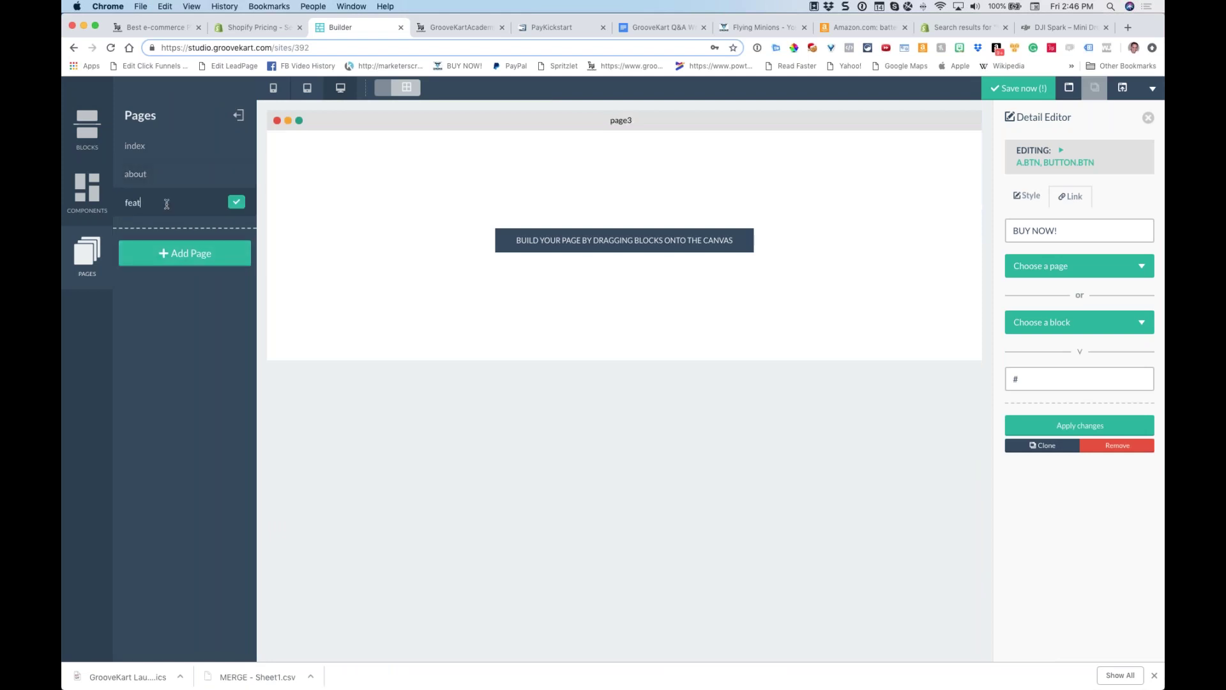
click(244, 204)
click(190, 245)
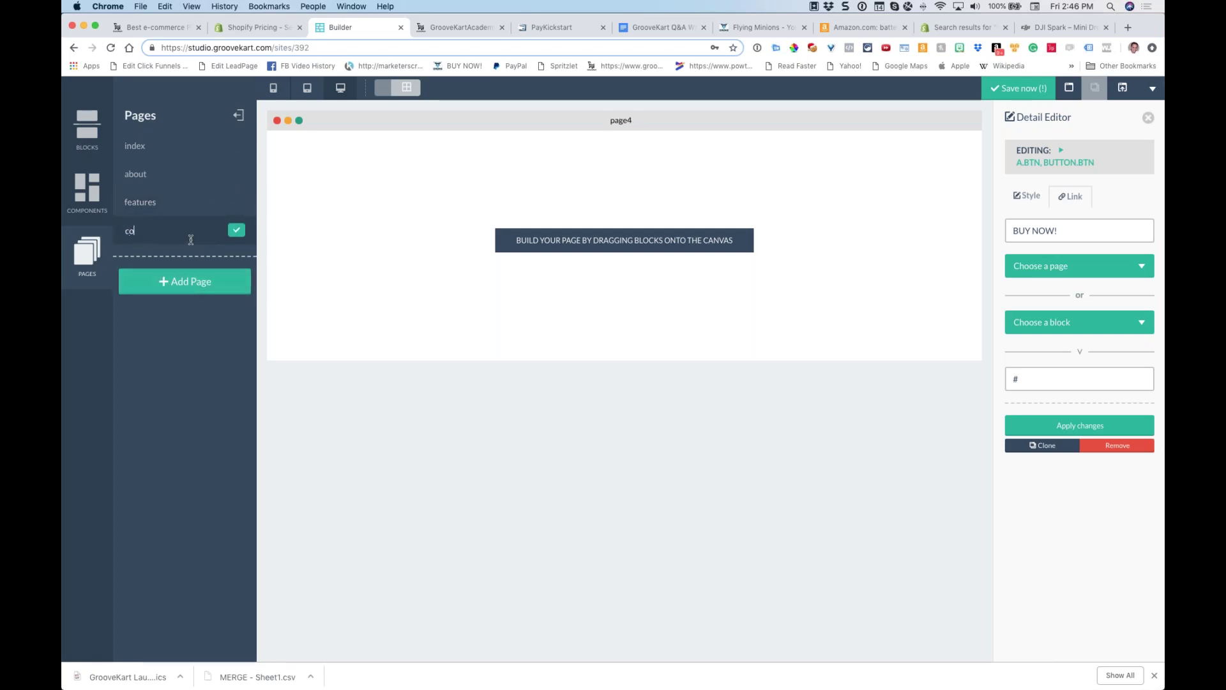
click(236, 230)
click(87, 134)
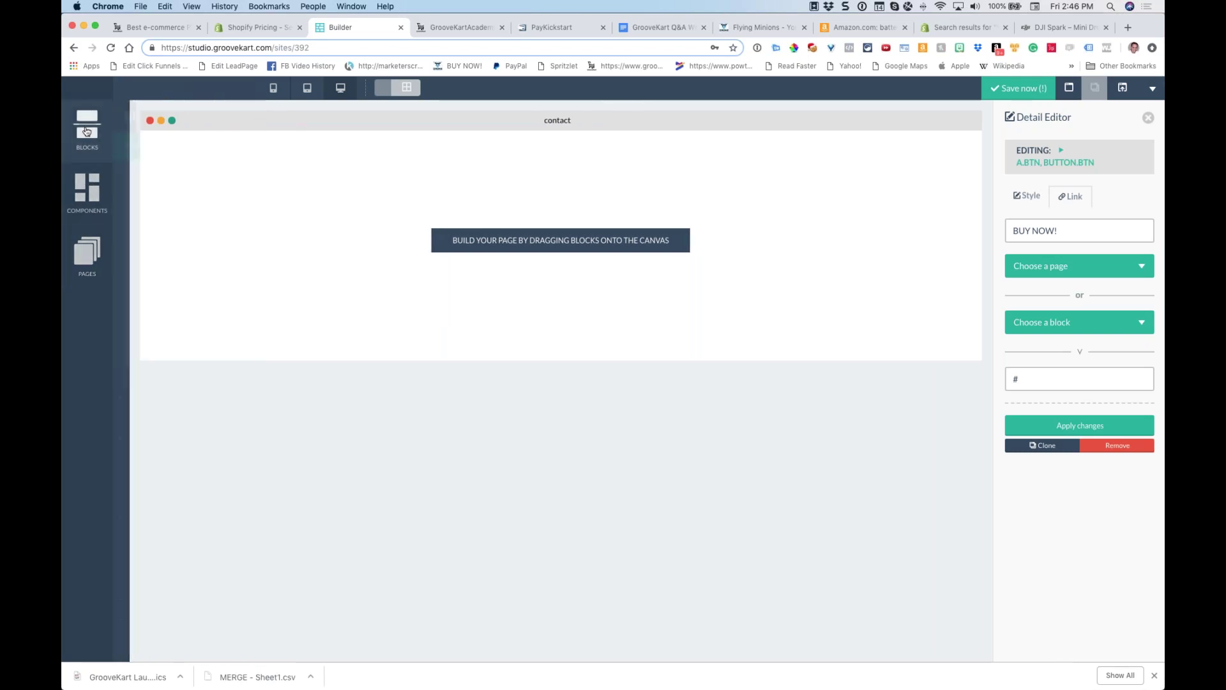
Place a 'Get in touch' contact form block on the contact page, then open the about page
scroll(163, 193, up, 1)
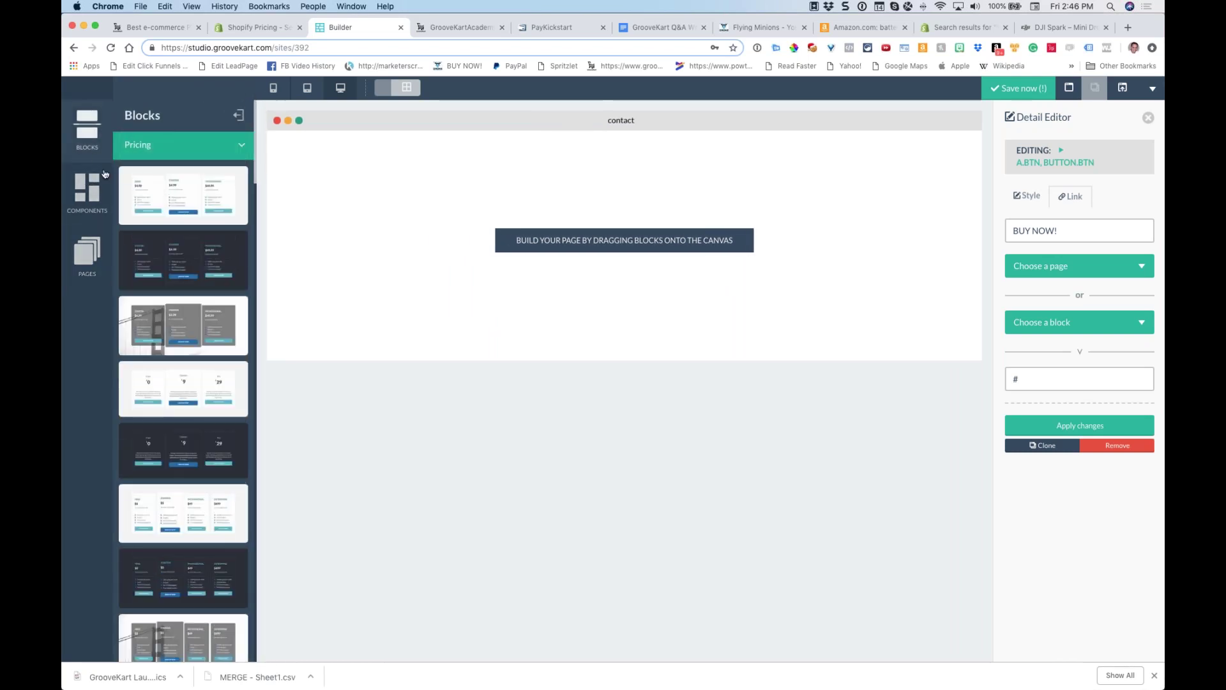
click(138, 143)
click(147, 224)
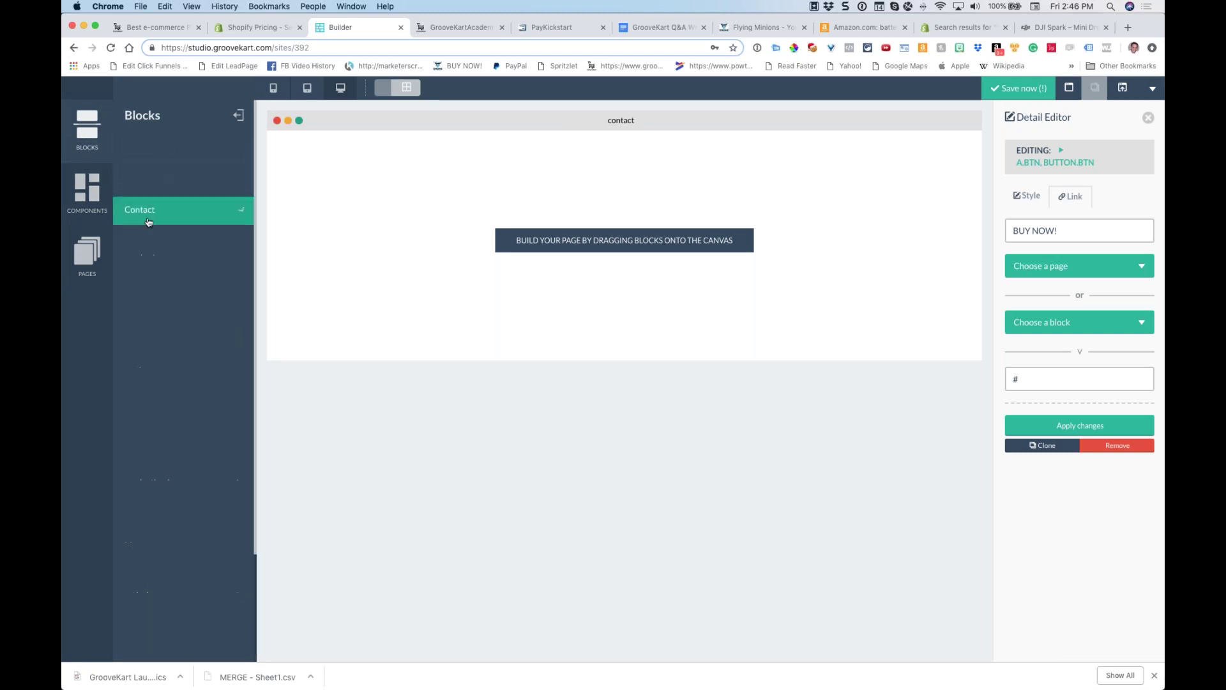
drag(183, 465, 270, 154)
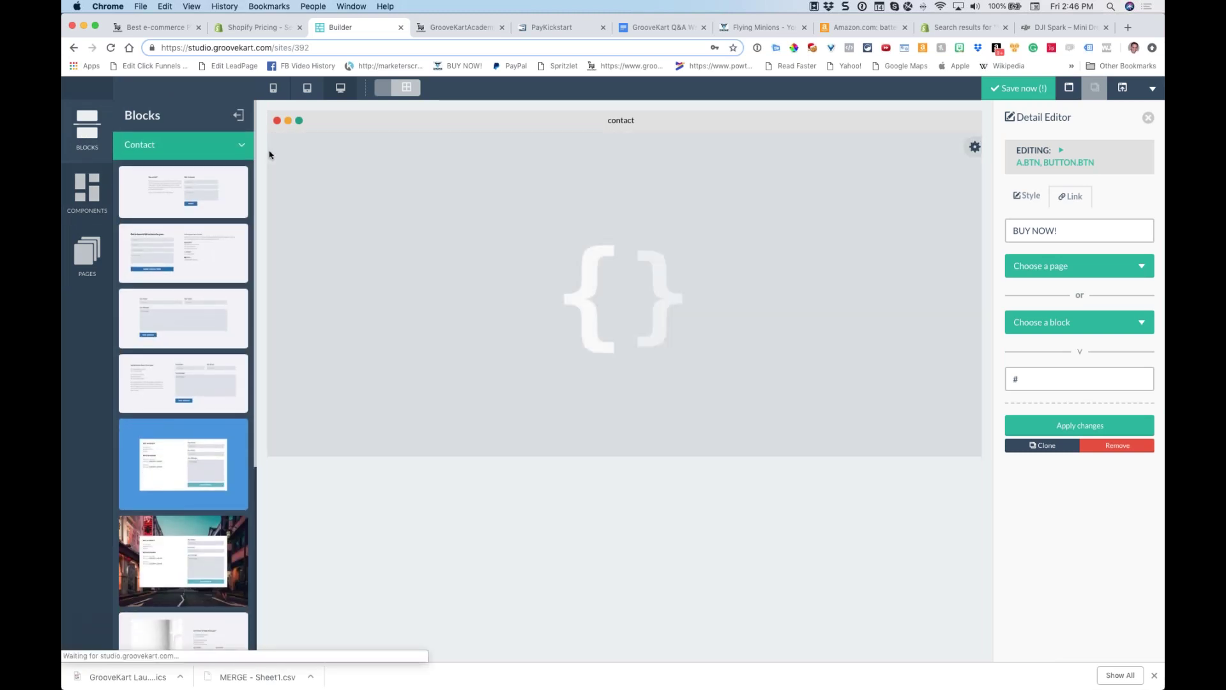
click(158, 151)
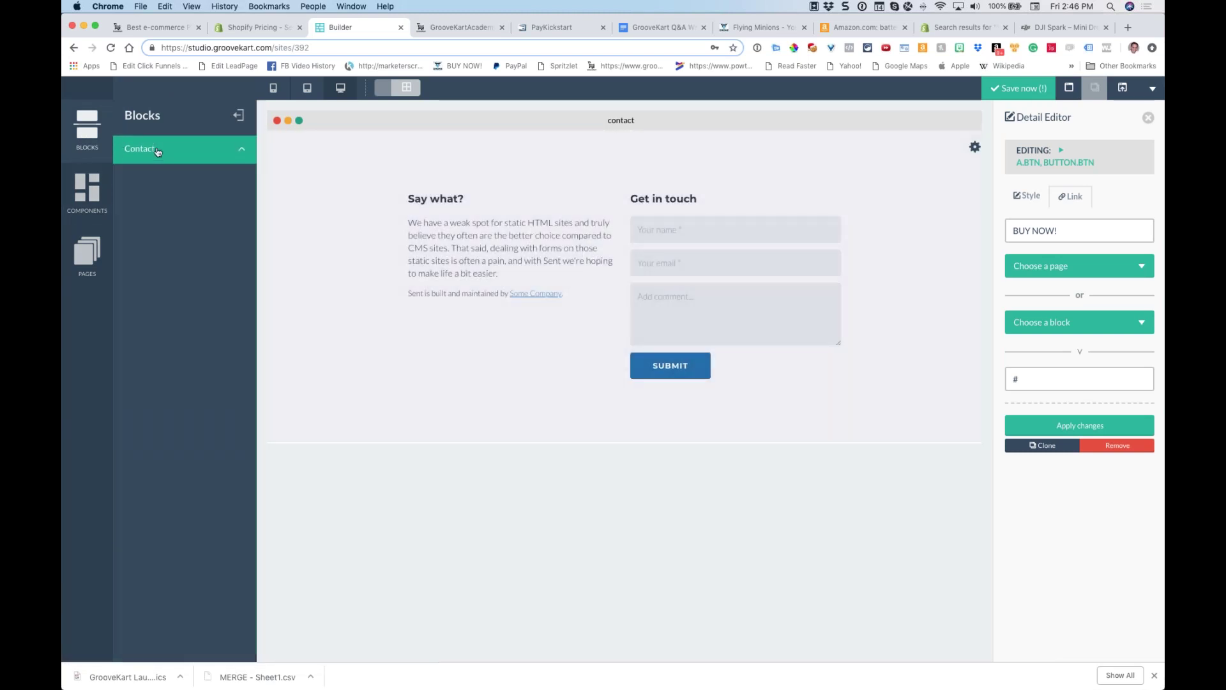
click(86, 253)
click(135, 176)
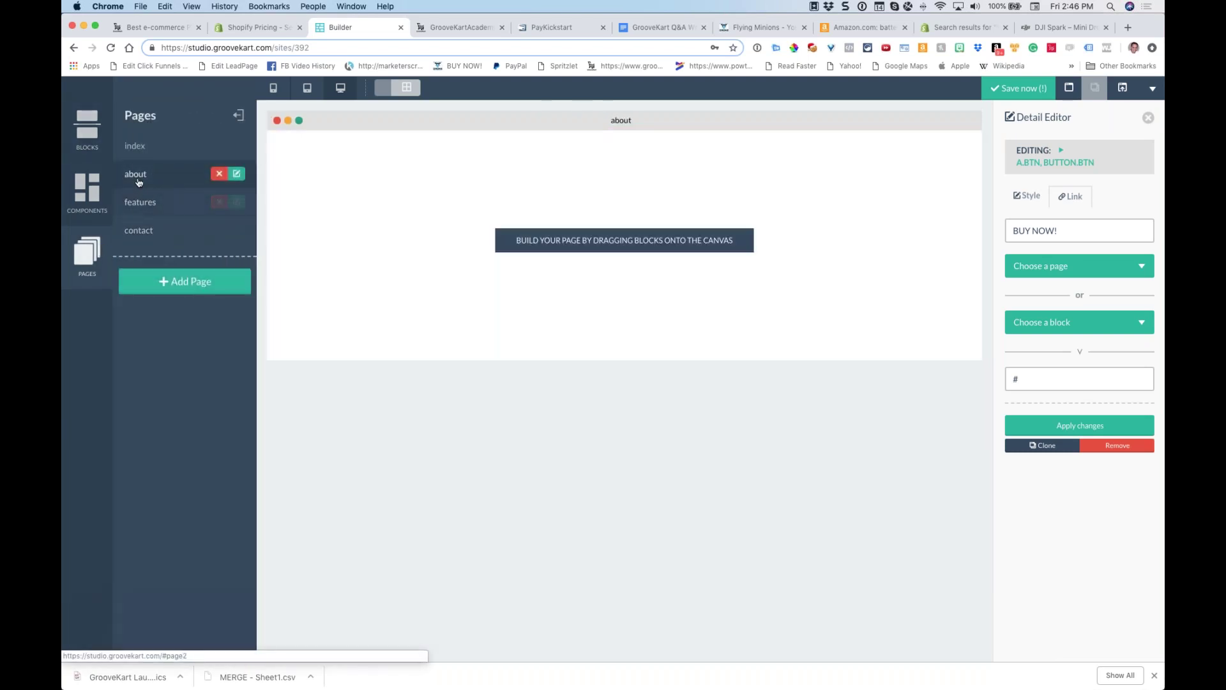
Add the round-photo three-member Team block to the about page, then open the features page
click(91, 196)
click(83, 138)
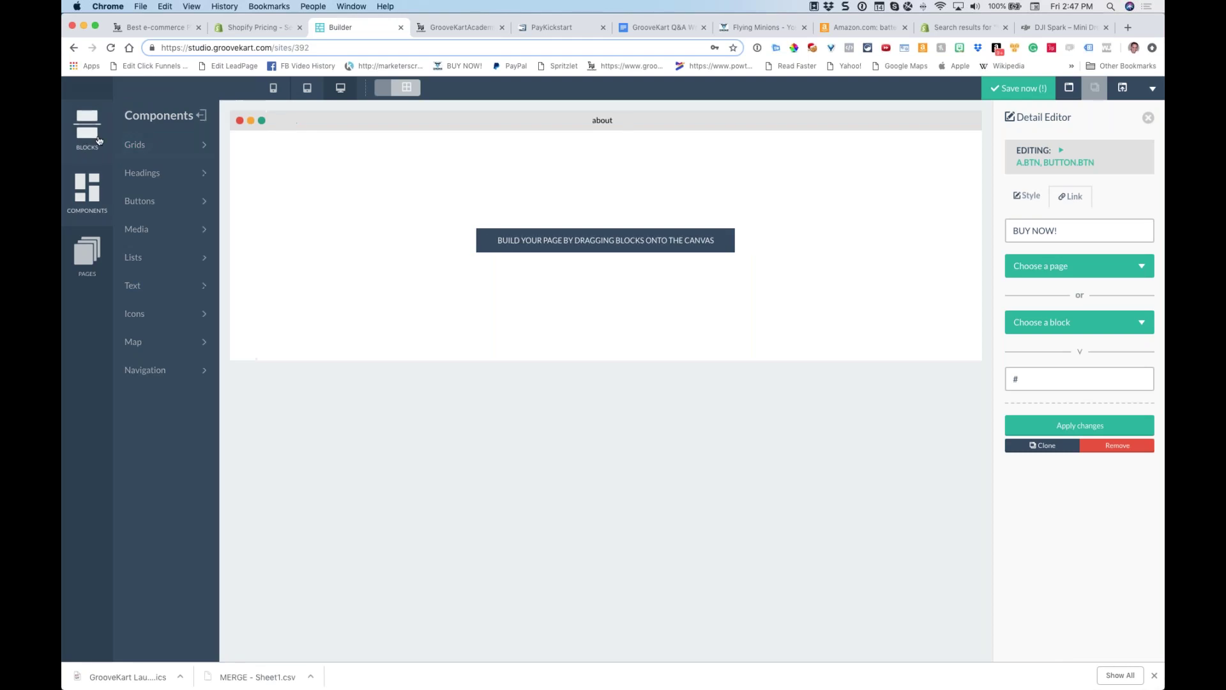
click(149, 145)
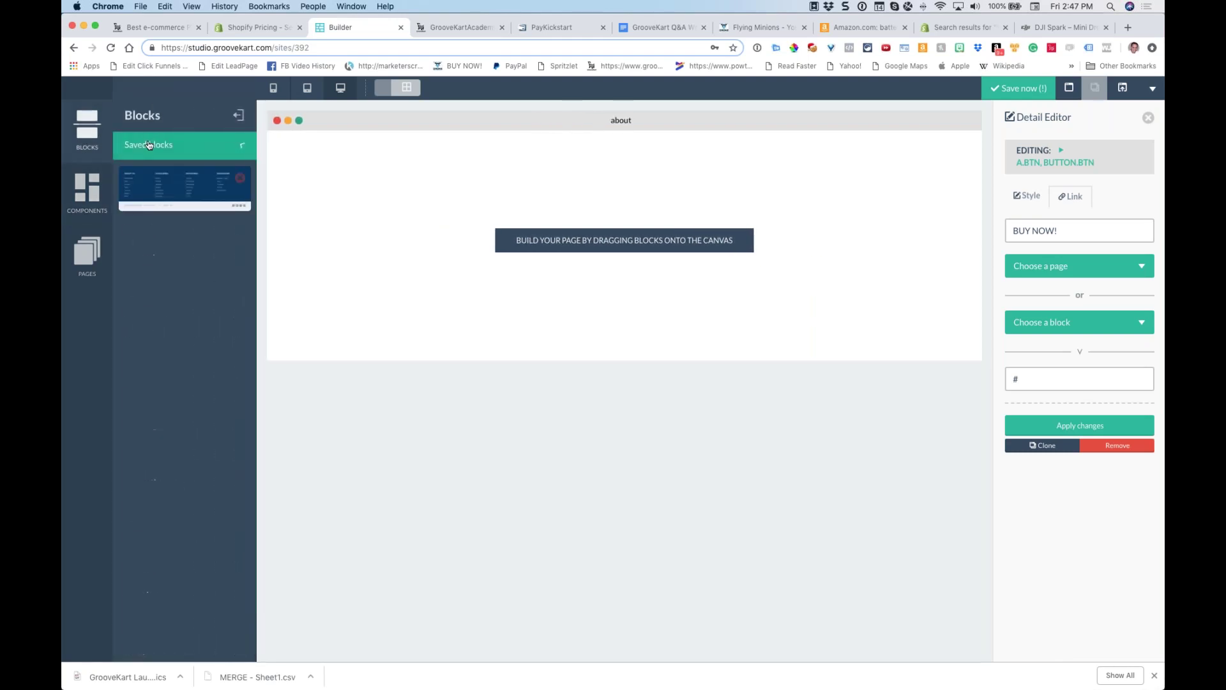
click(150, 590)
scroll(199, 396, down, 10)
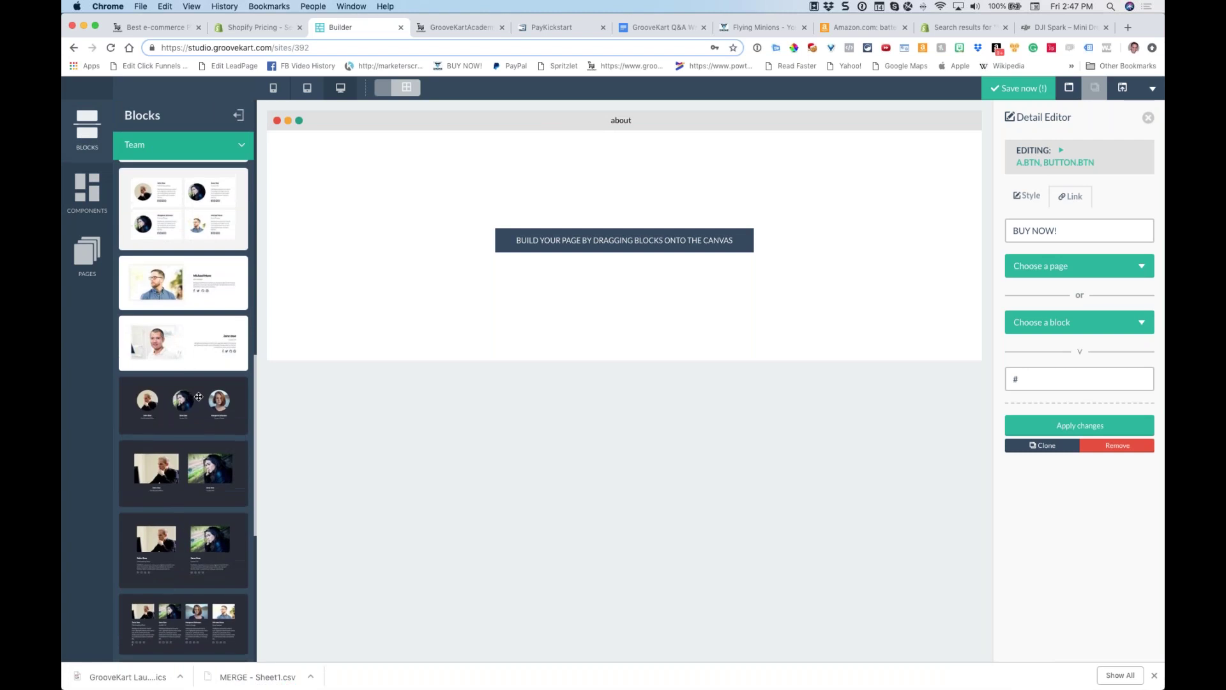
scroll(198, 397, down, 3)
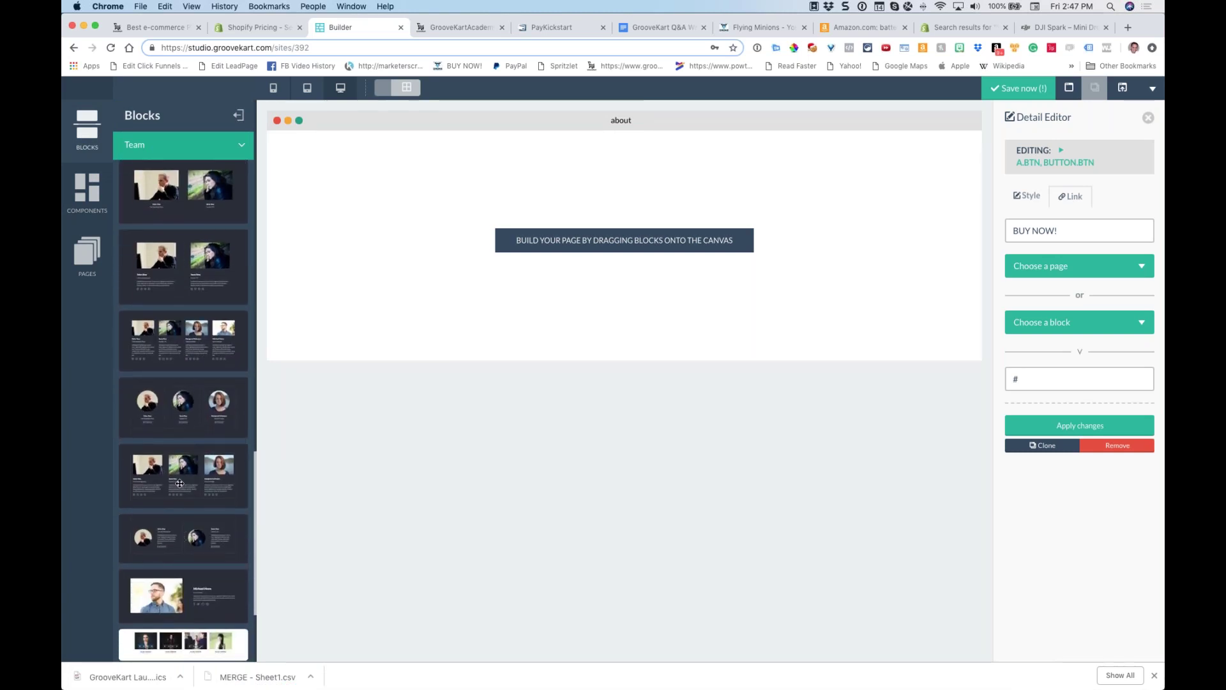
drag(178, 409, 400, 164)
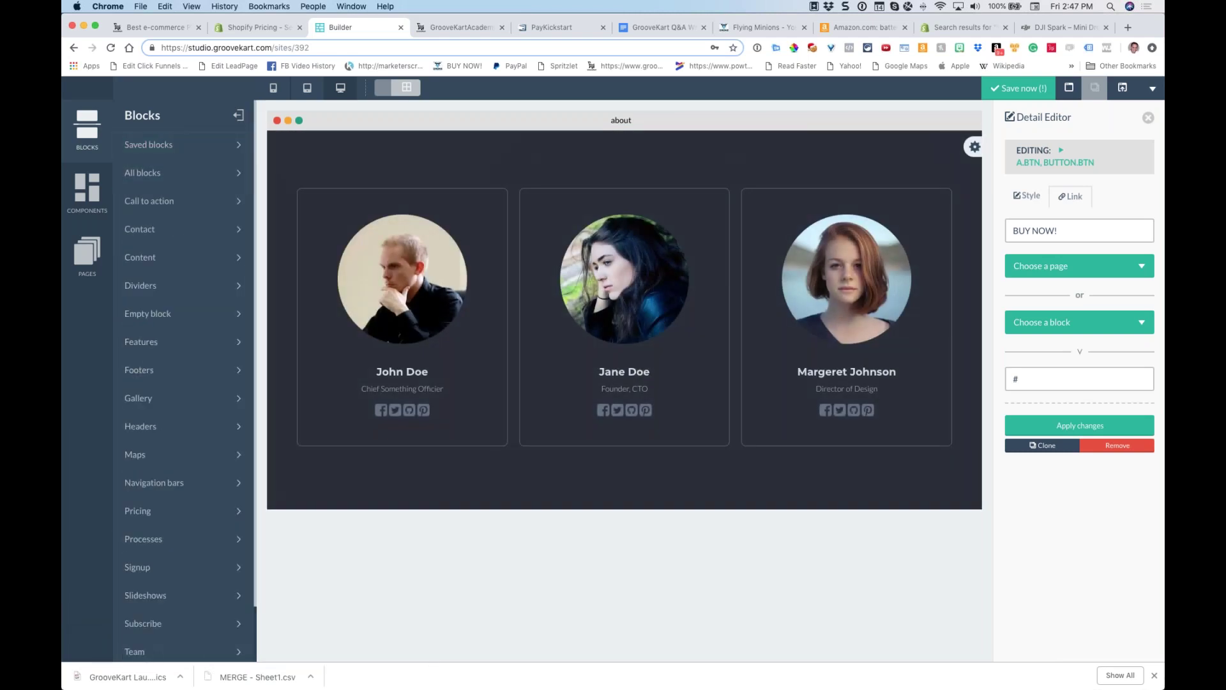
click(87, 262)
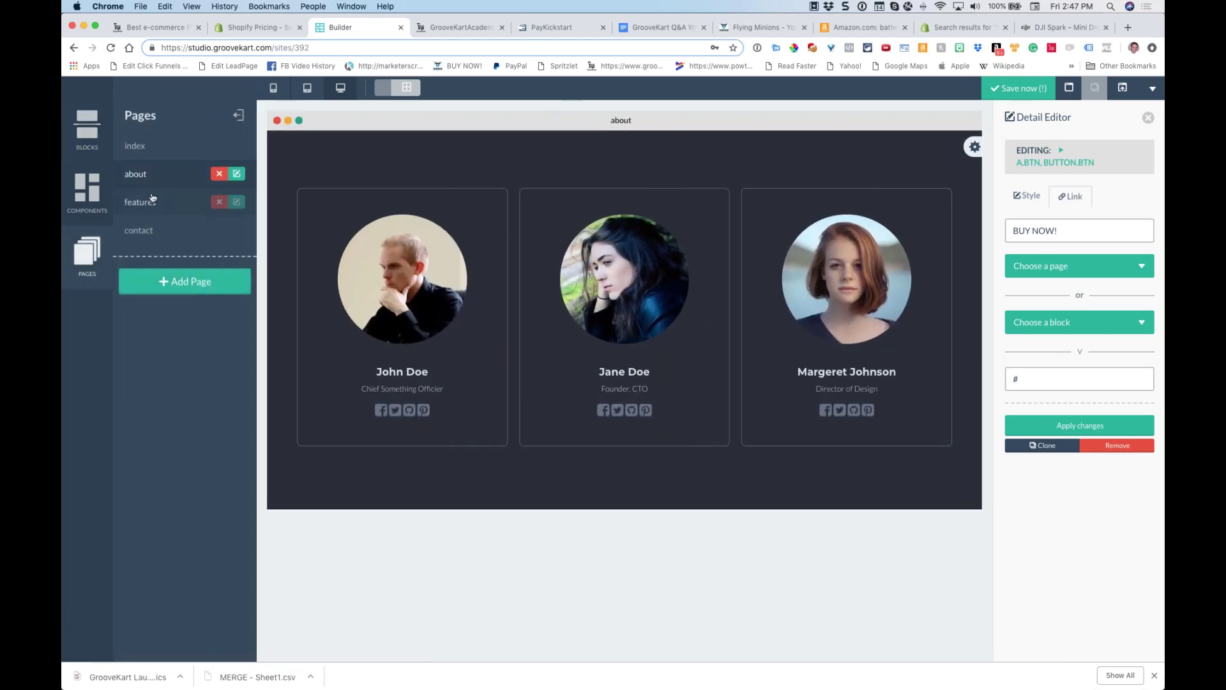
click(146, 207)
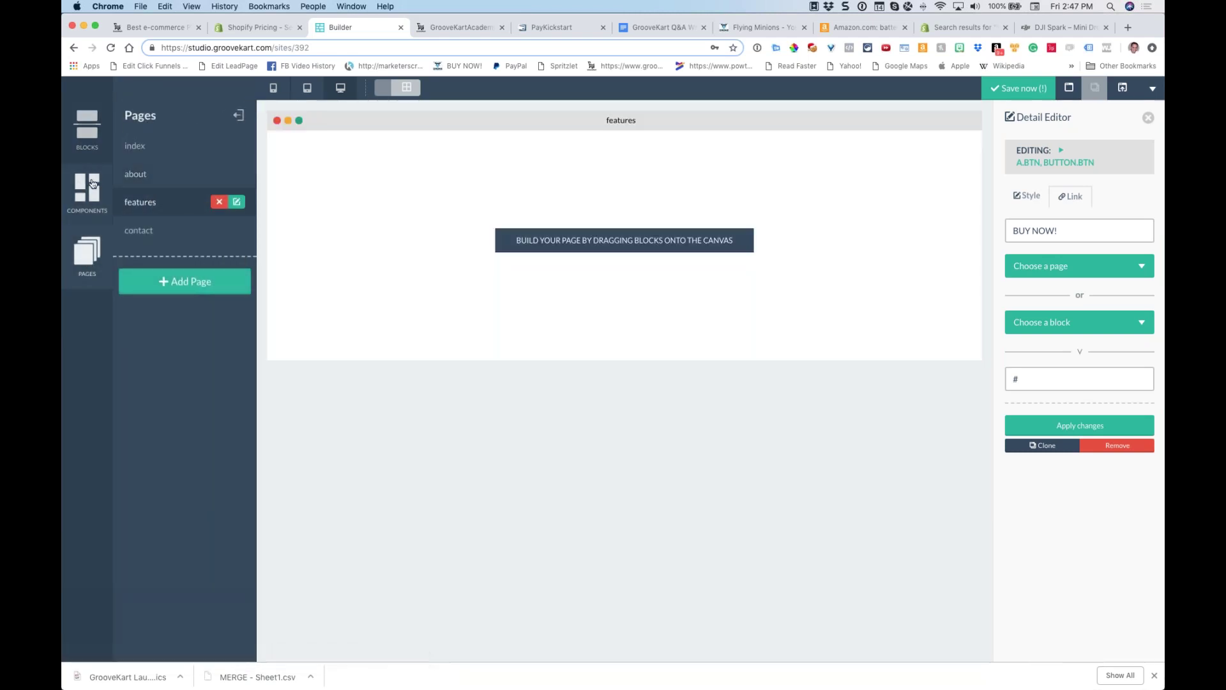
Place the four-column beach-photo features block on the features page, then browse the site's pages
click(89, 138)
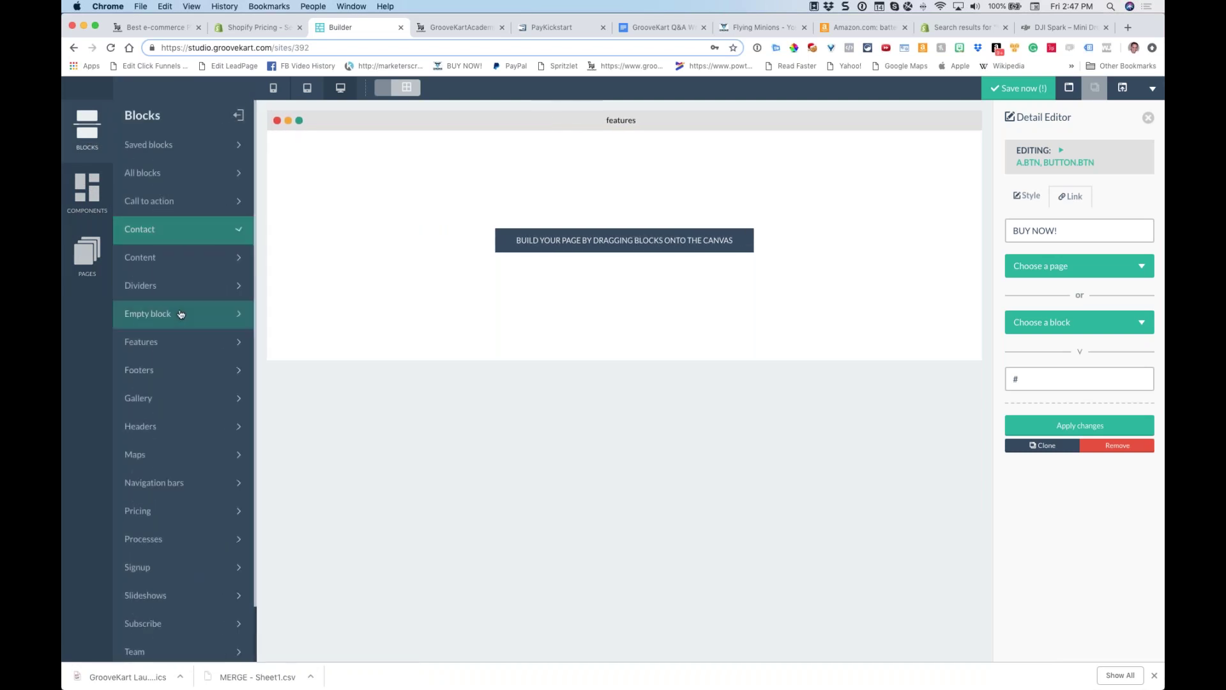
click(178, 342)
scroll(182, 345, down, 10)
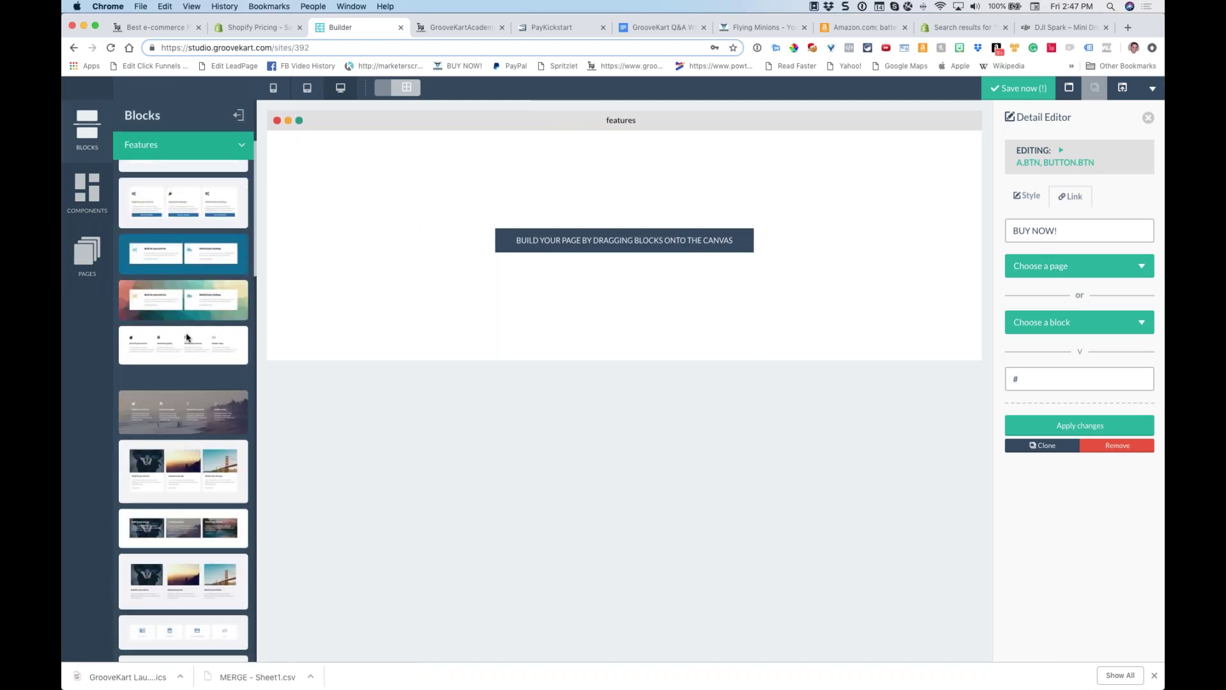
drag(180, 347, 307, 243)
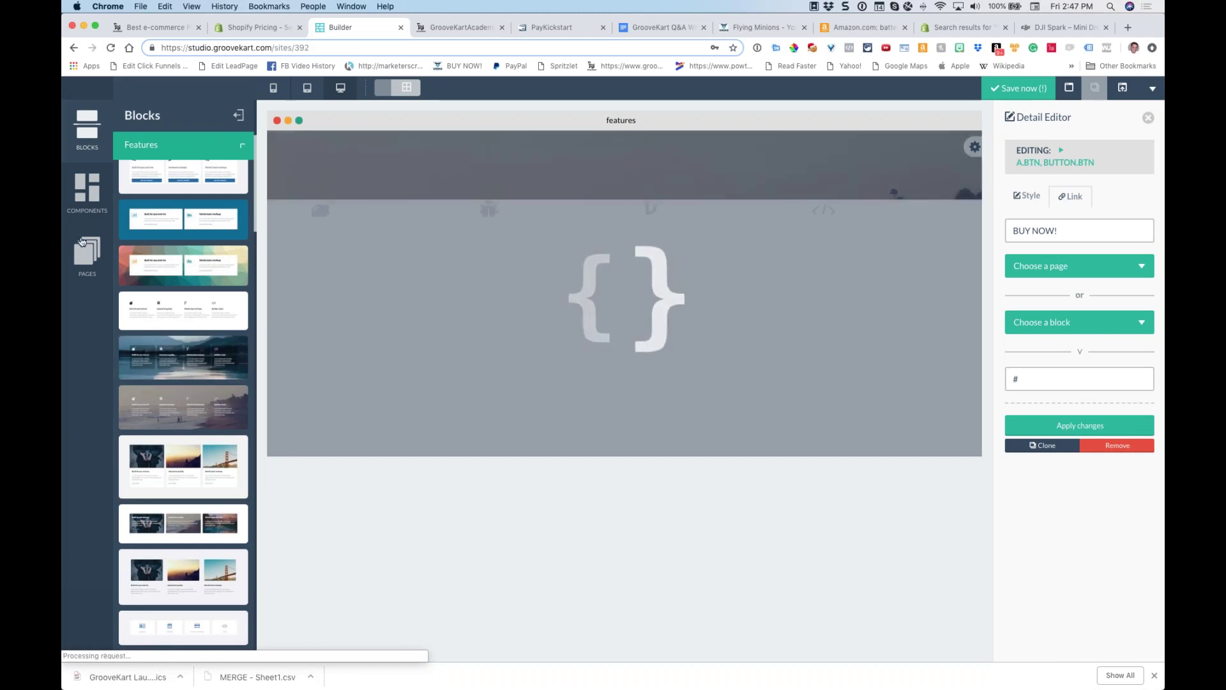
click(84, 253)
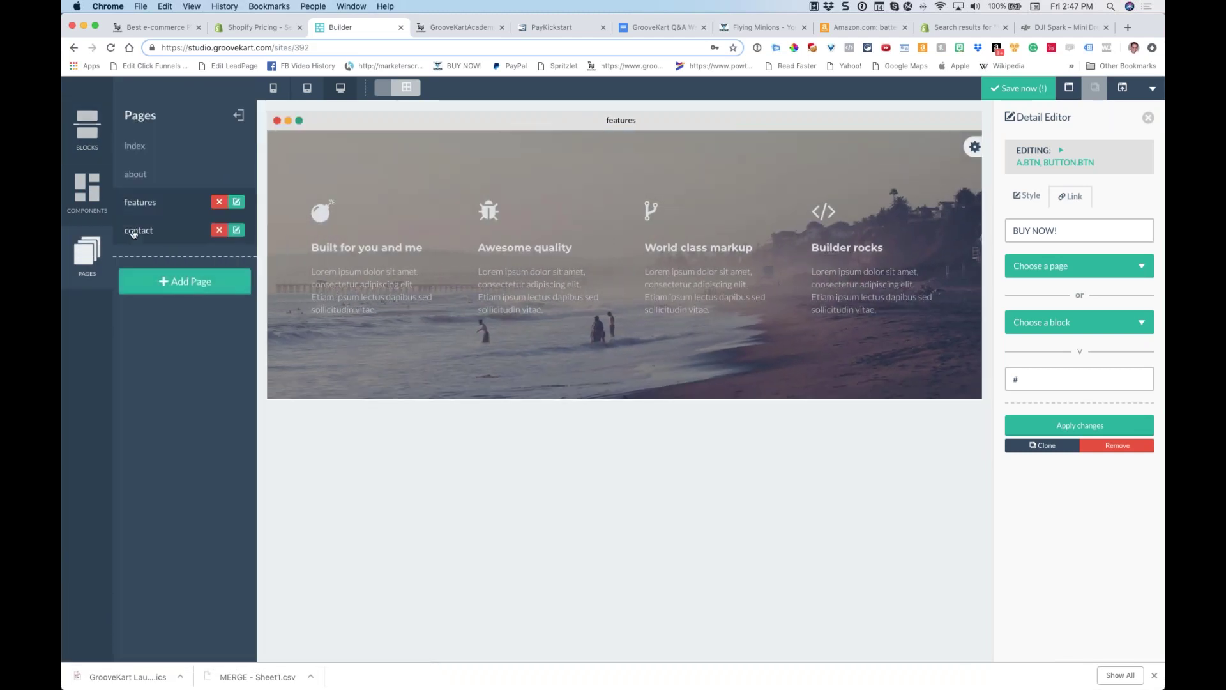
click(138, 230)
click(141, 203)
click(140, 177)
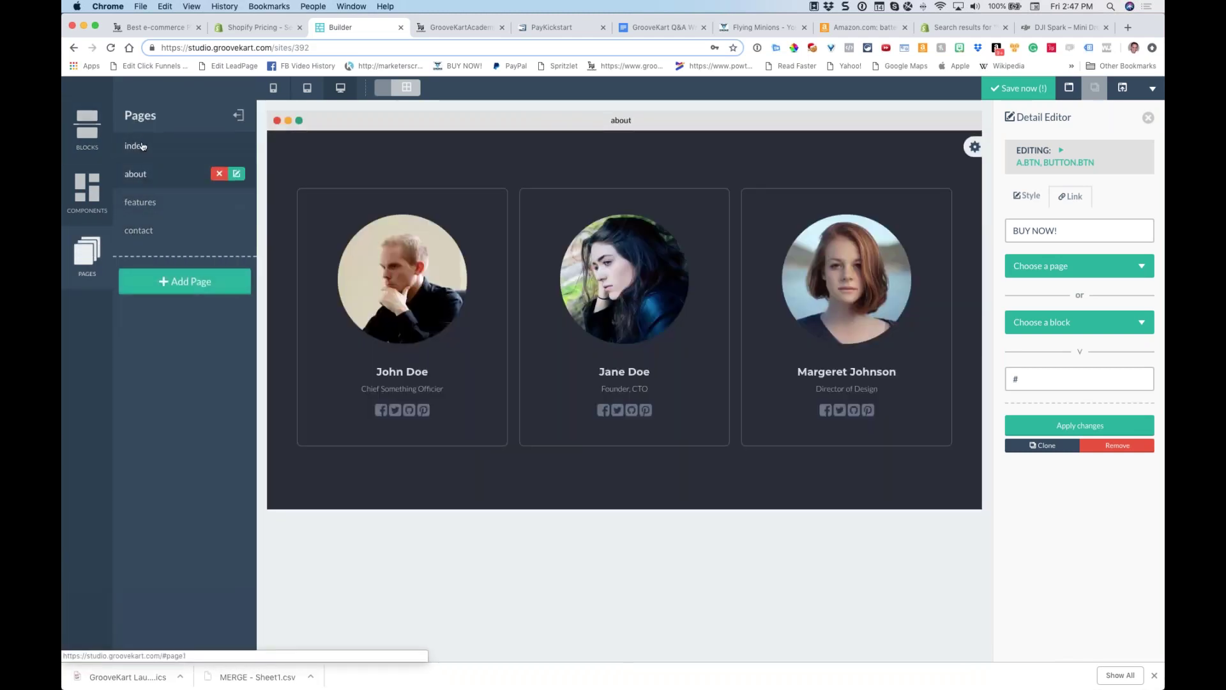
click(142, 146)
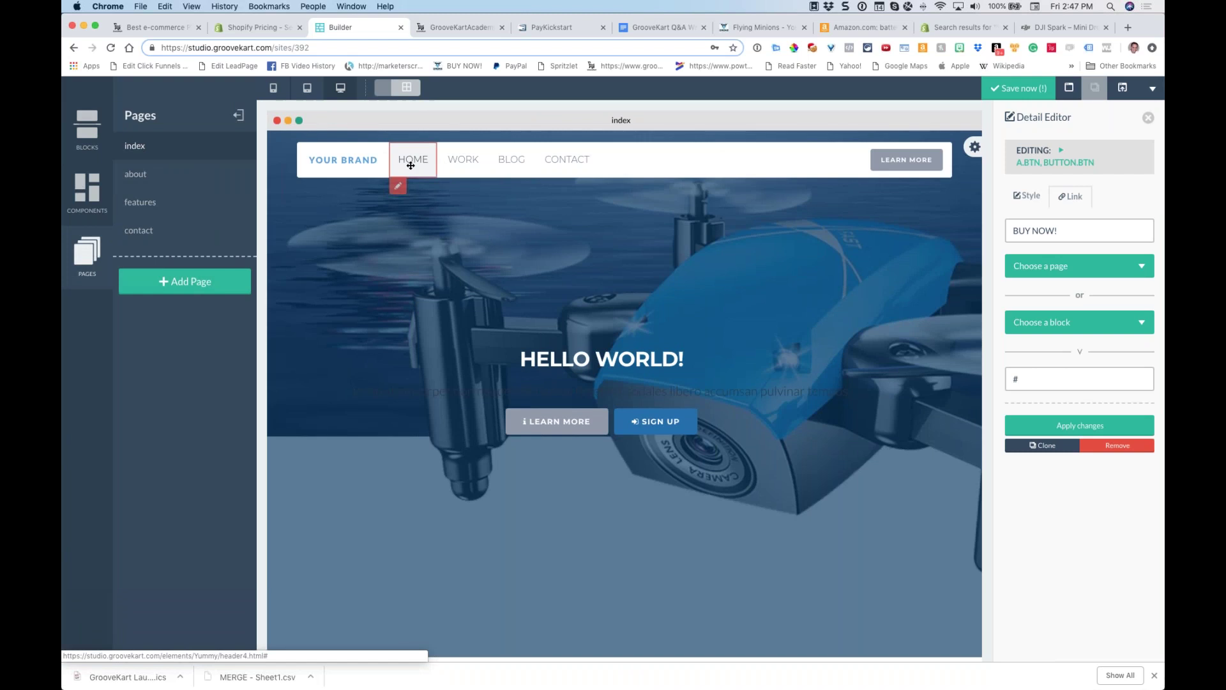
Rename the HOME menu link to FEATURES and link it to the features page
click(404, 186)
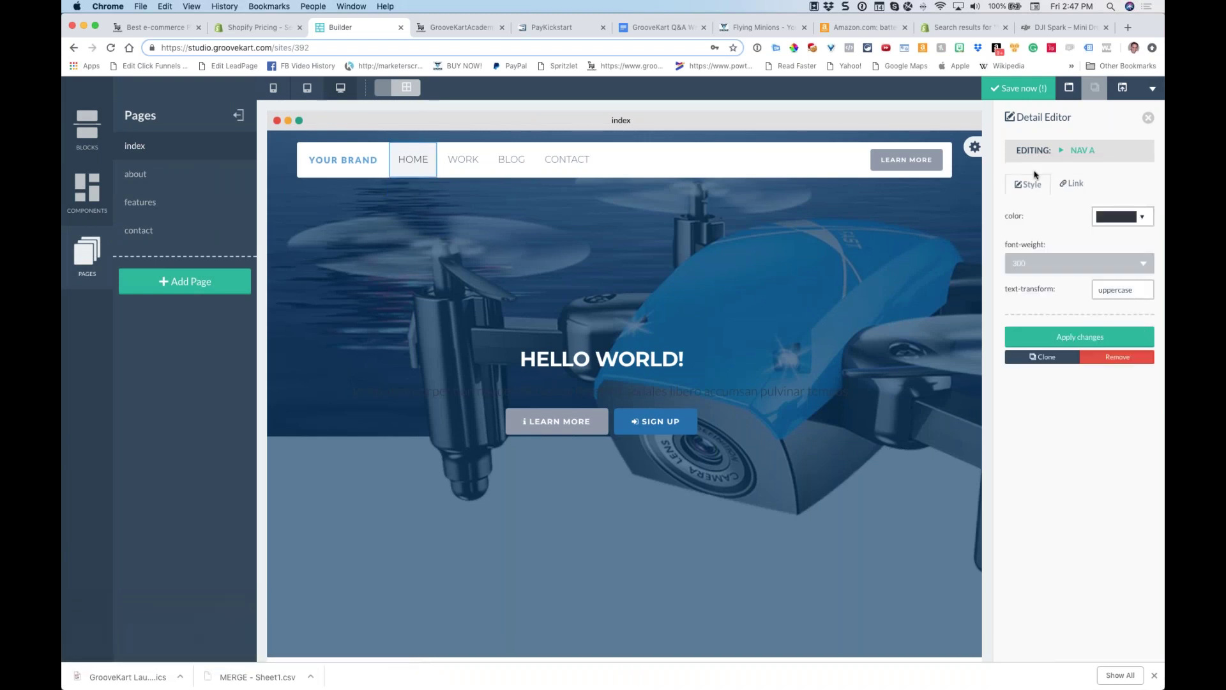
click(1071, 184)
click(1057, 221)
double_click(1057, 222)
text(FEATU)
click(1073, 254)
click(1043, 370)
click(1080, 433)
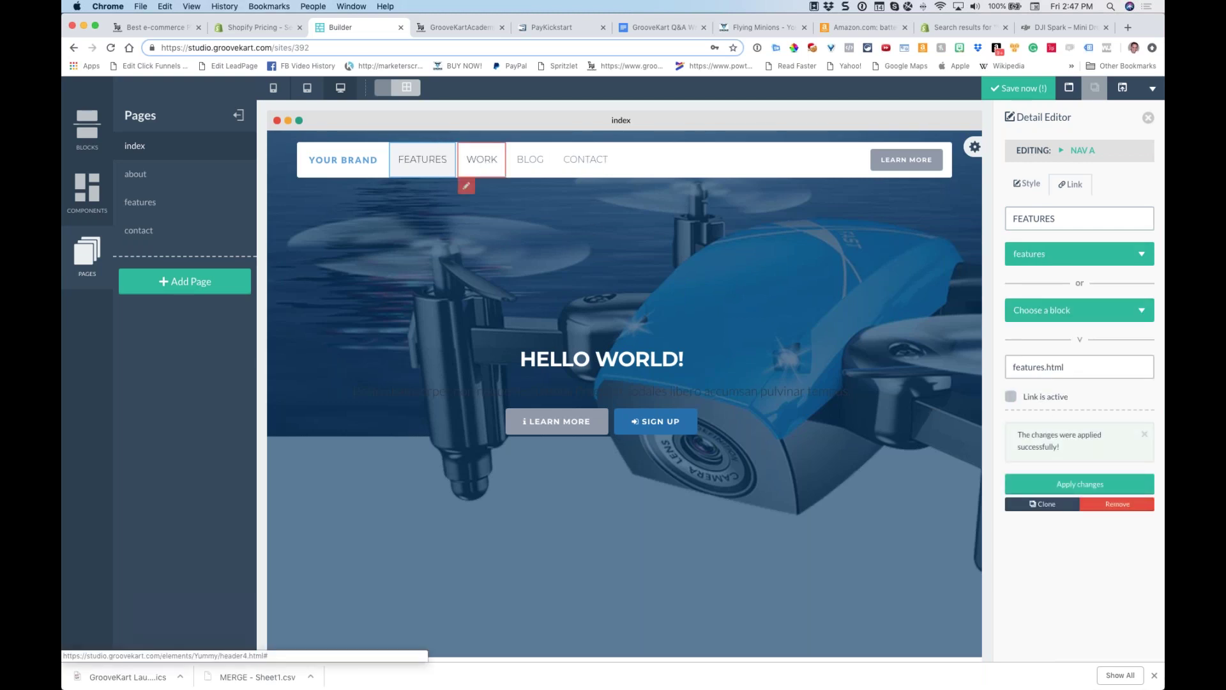
Rename the WORK menu link to ABOUT and link it to the about page
click(473, 160)
double_click(1036, 220)
text(ABOUT)
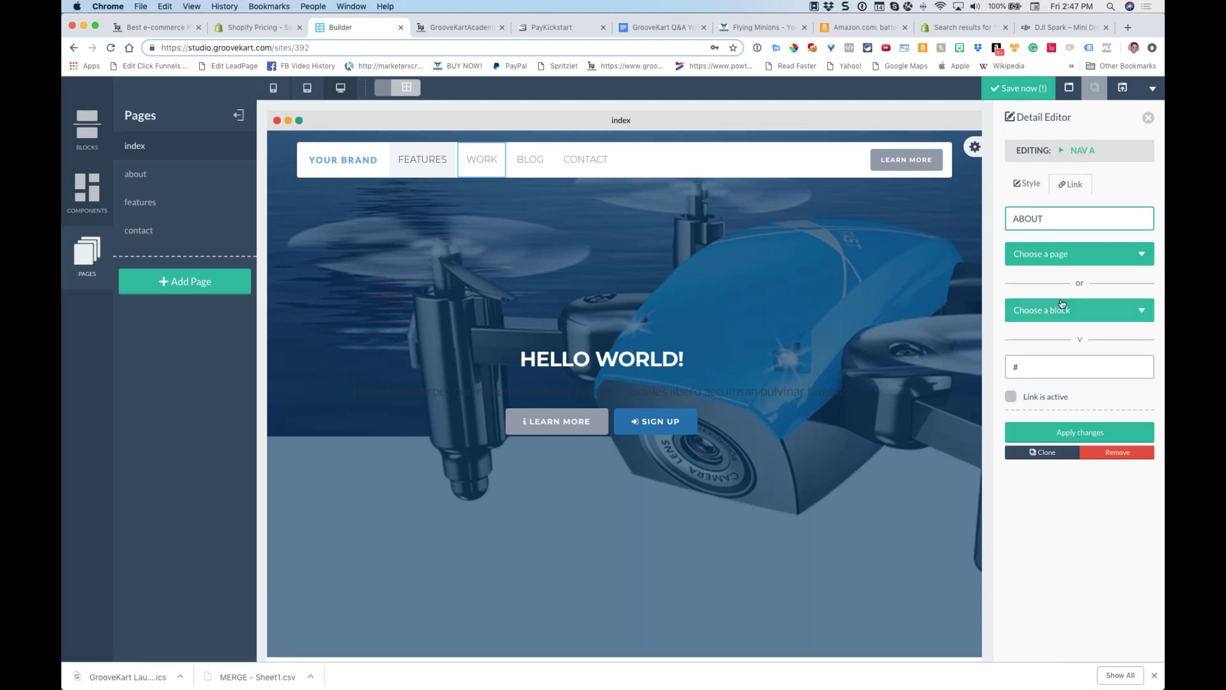
click(1060, 254)
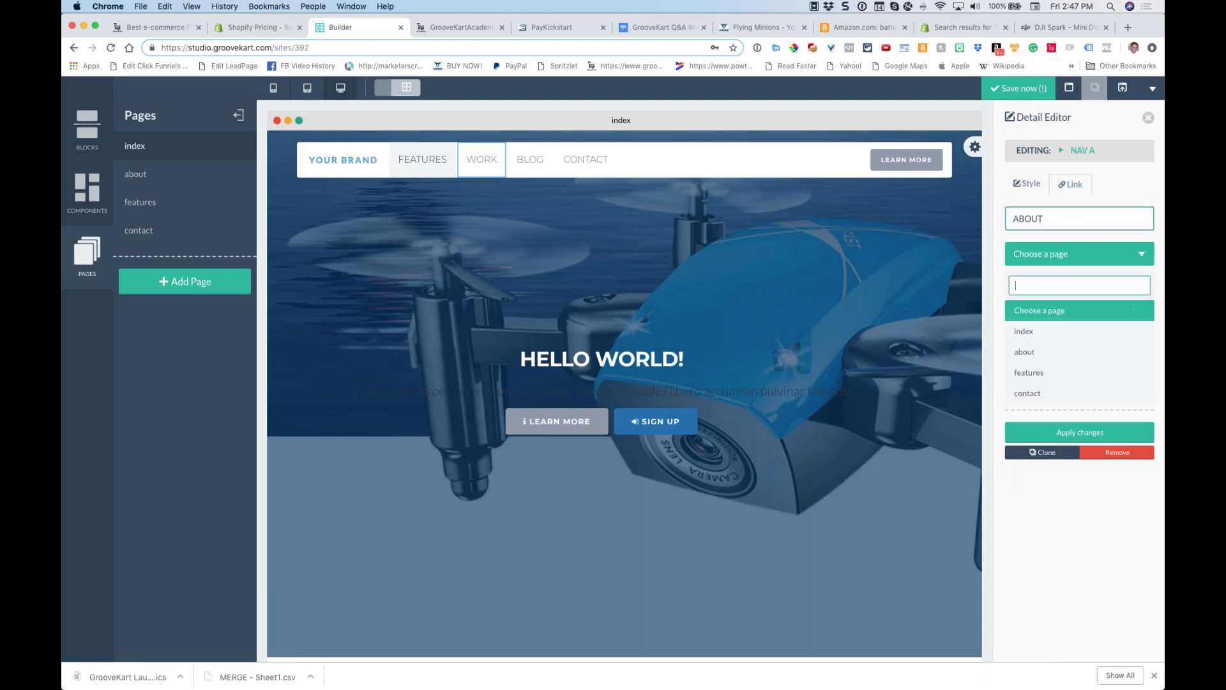
click(1049, 356)
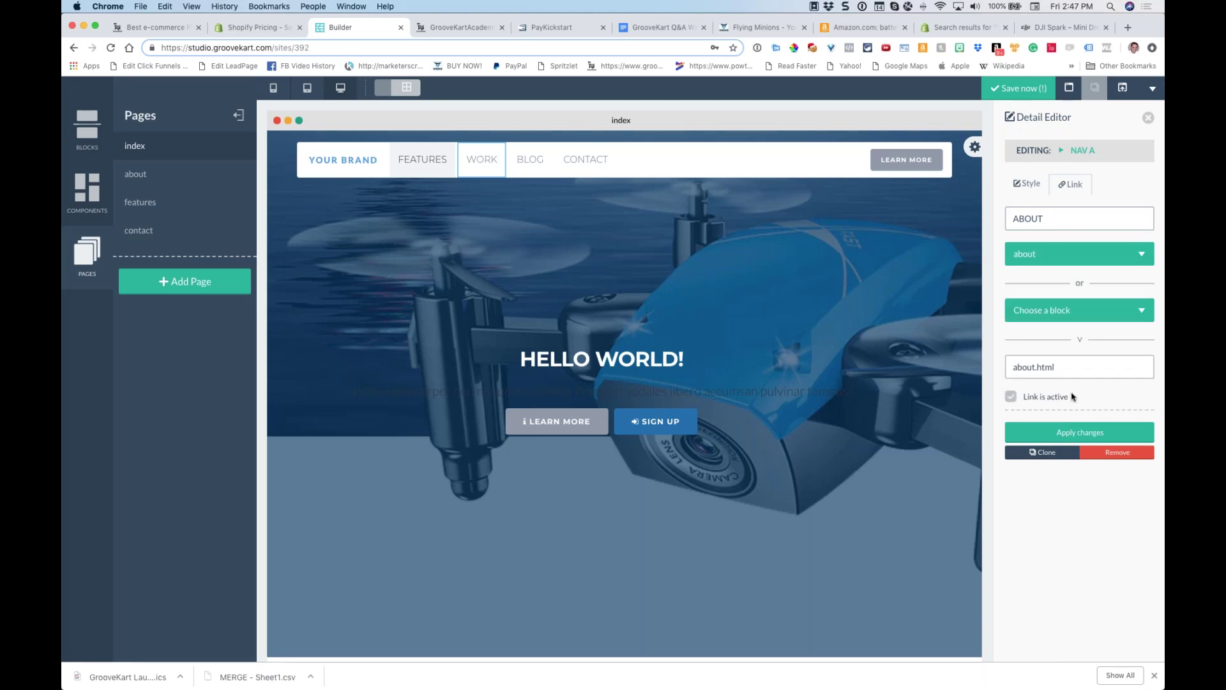
click(1073, 434)
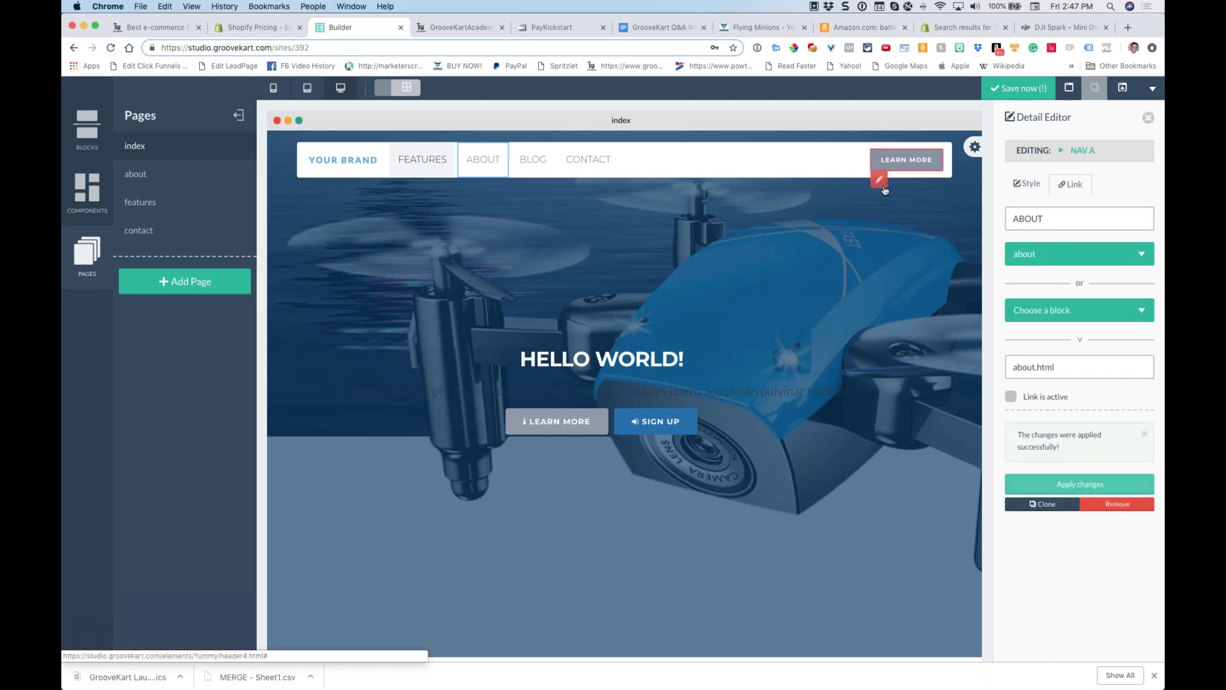
Check the LEARN MORE button's link, point CONTACT to the contact page, and save
click(879, 179)
click(1077, 186)
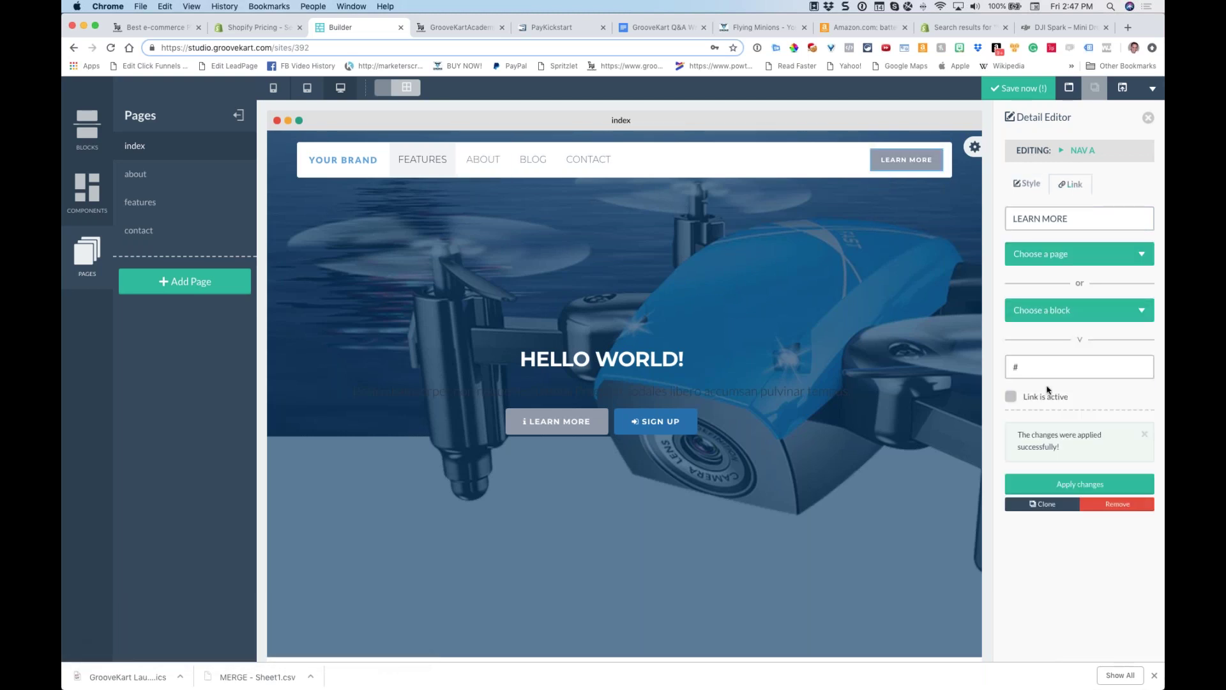
double_click(1016, 366)
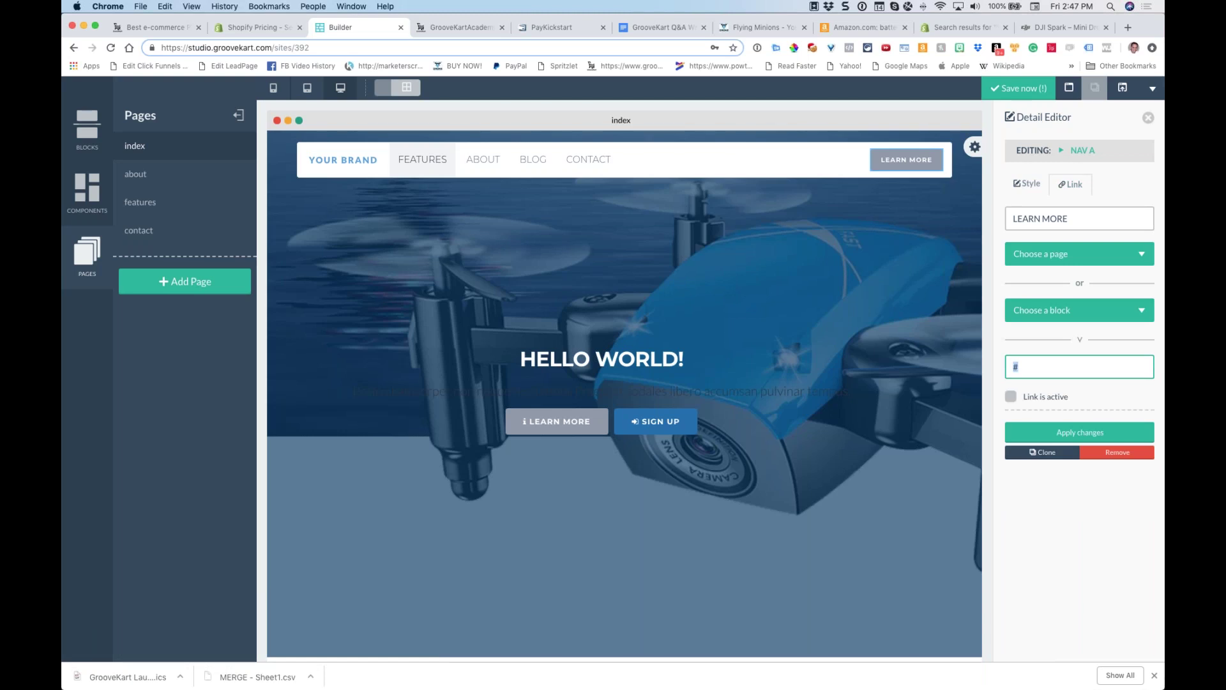
click(581, 163)
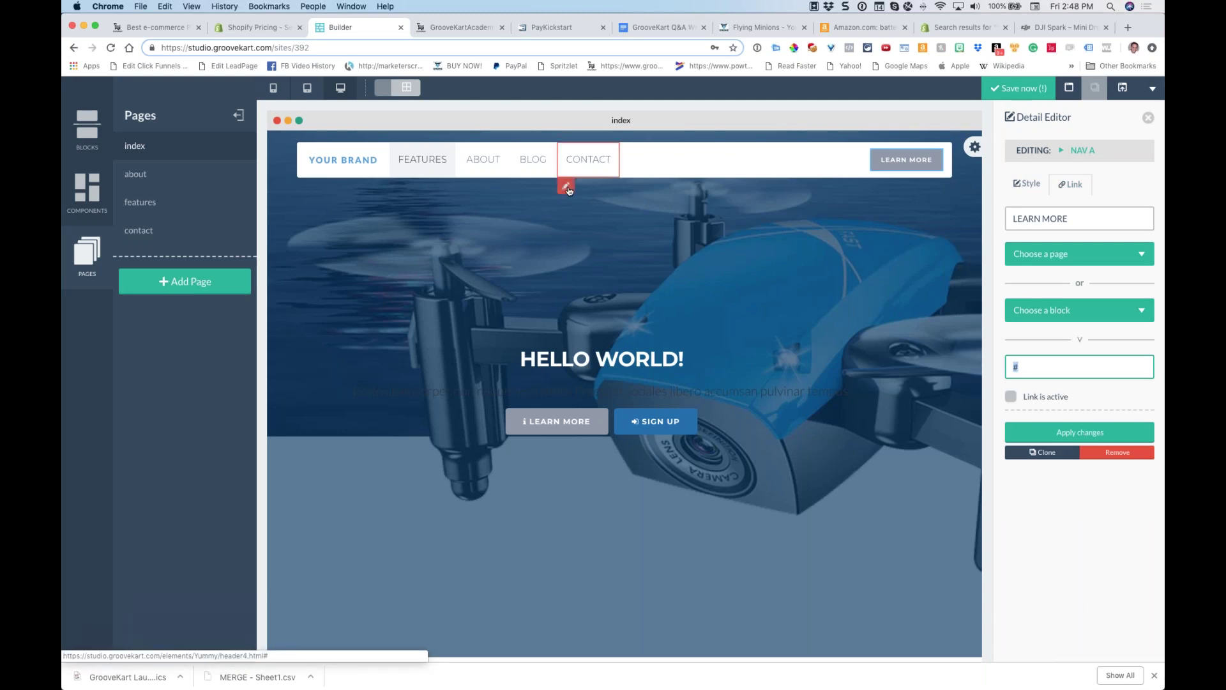
click(1075, 185)
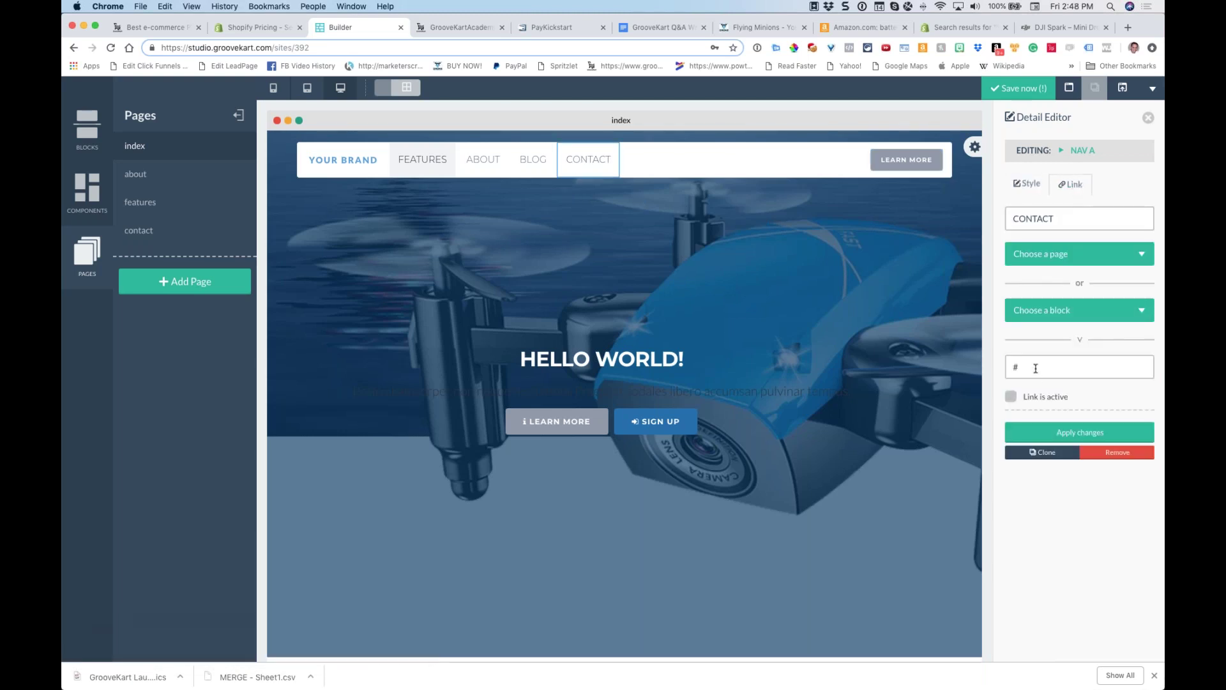
click(1053, 256)
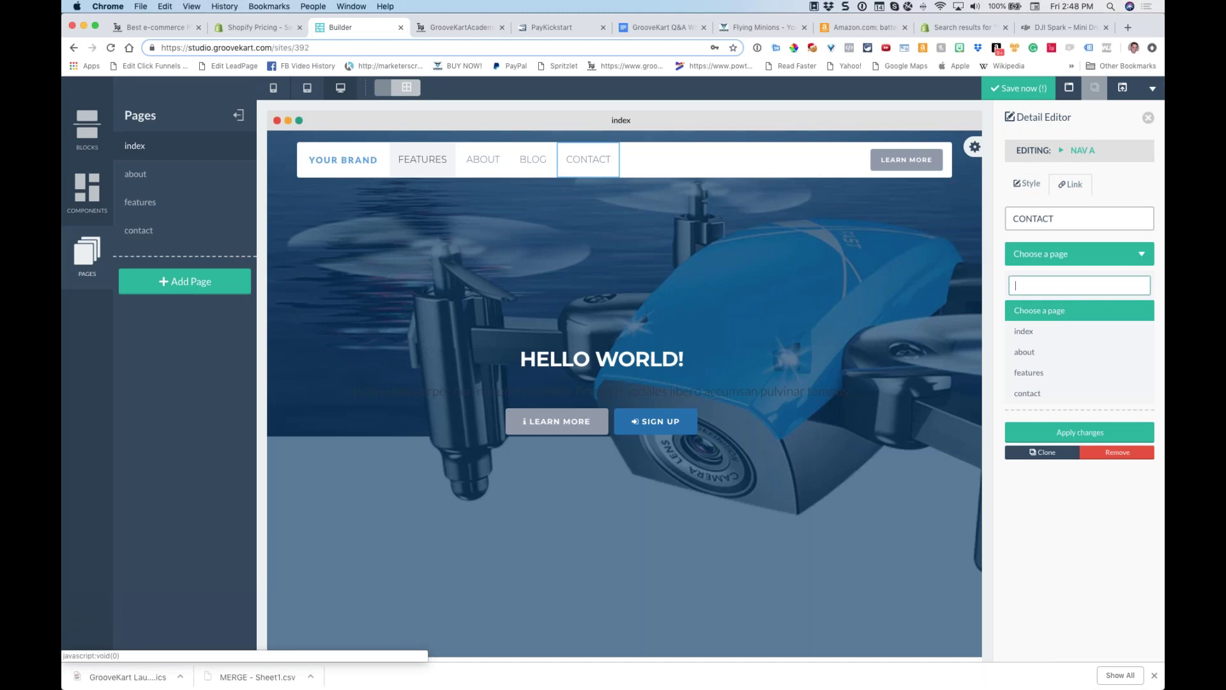
click(1030, 393)
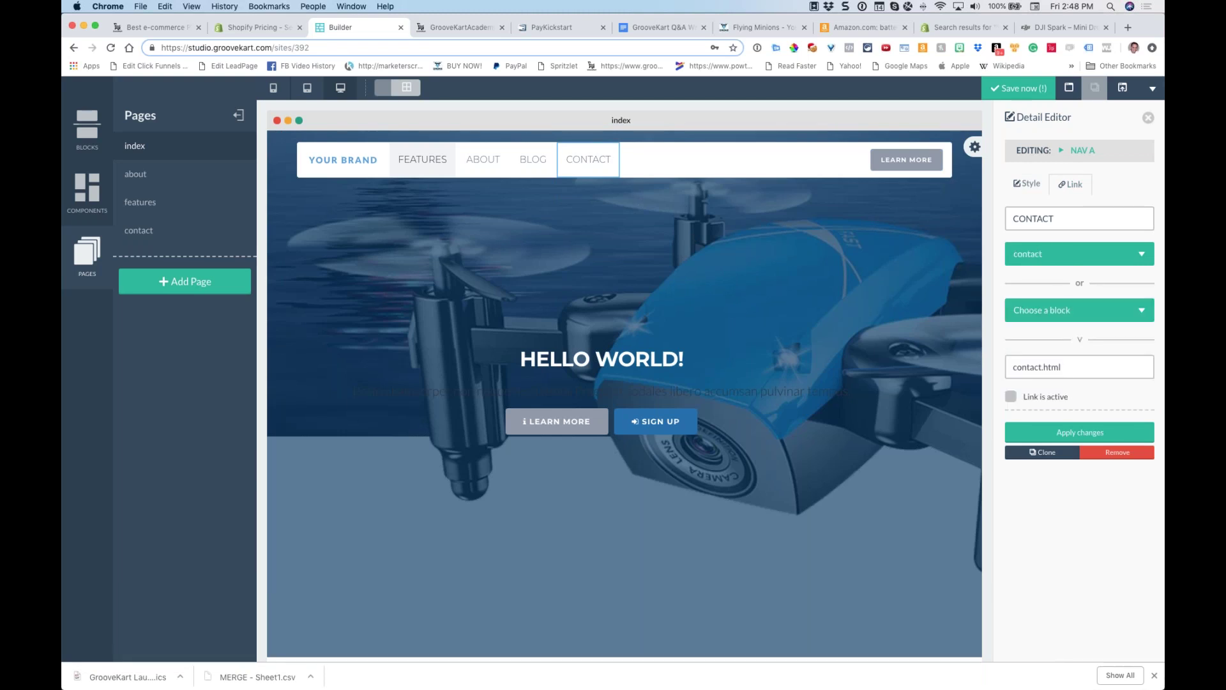
click(1045, 315)
scroll(1057, 398, down, 2)
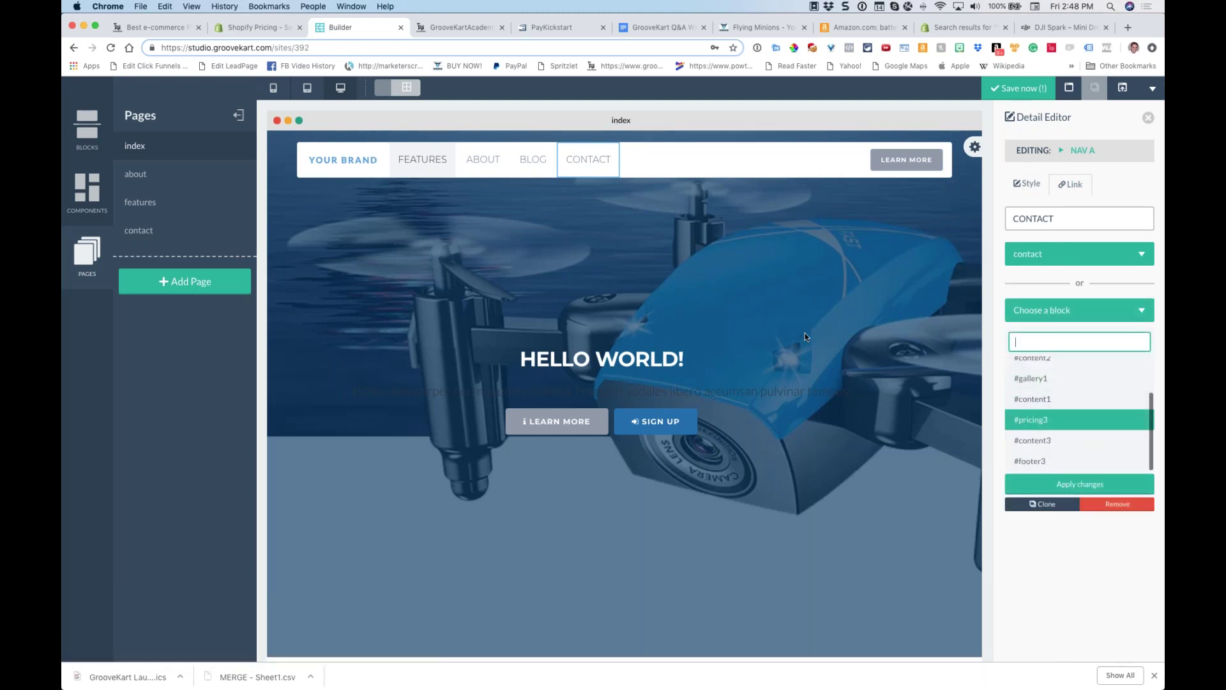
click(805, 332)
click(1018, 88)
click(1148, 118)
Save the site and bring up its Site Settings
click(1152, 89)
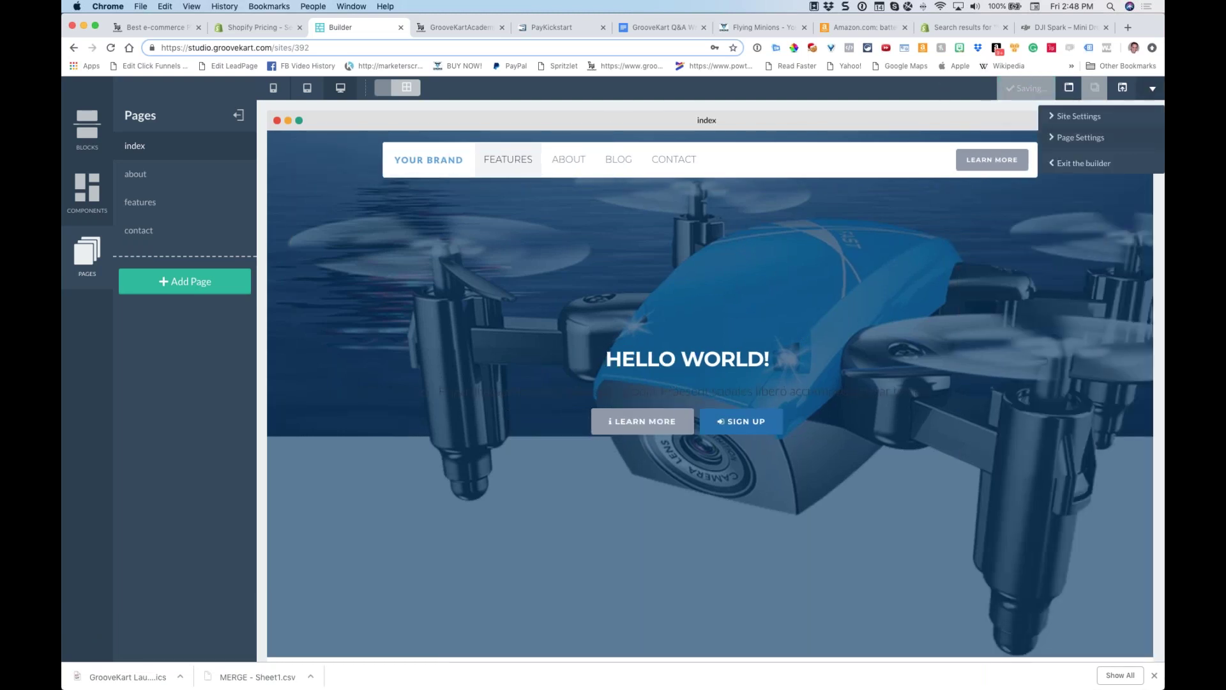
click(1086, 122)
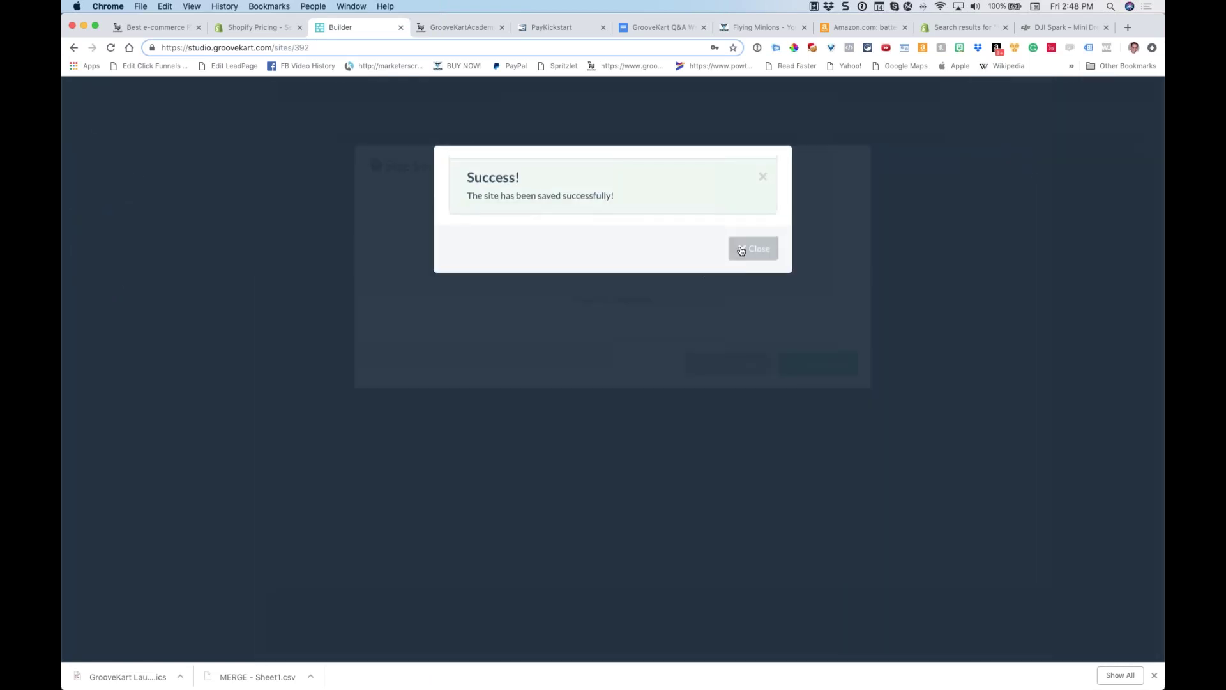
click(759, 250)
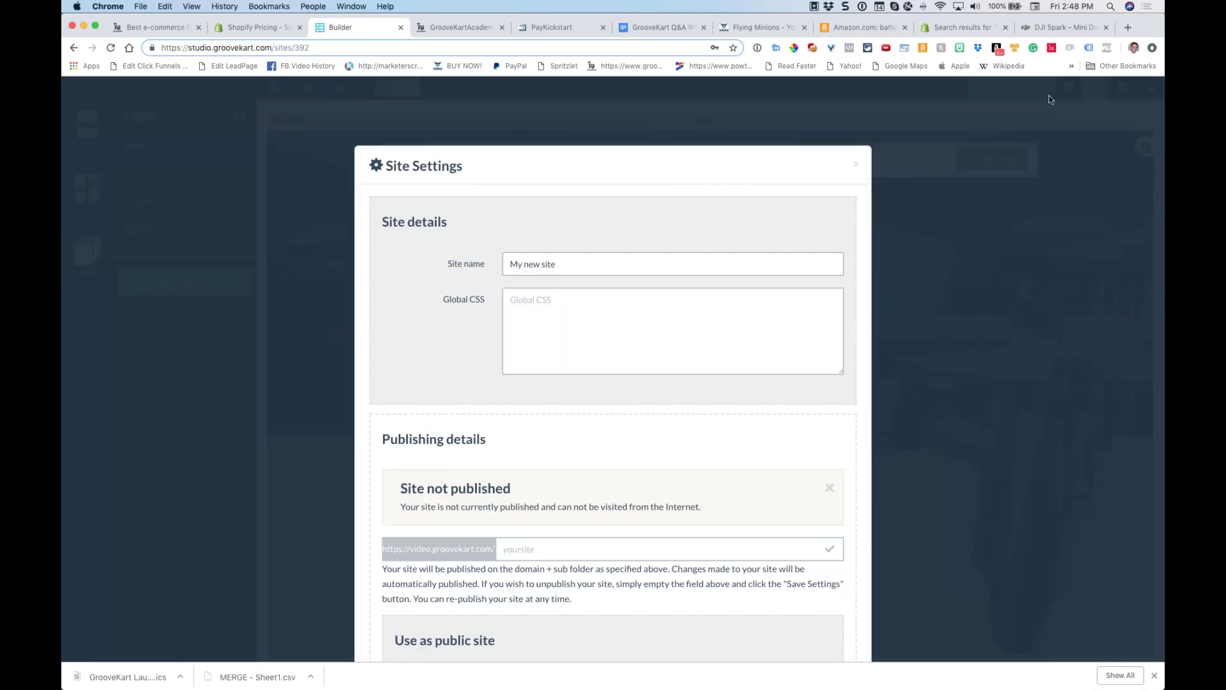
click(1104, 120)
scroll(639, 223, down, 5)
Name the site cooldrones and paste cooldrones into the publishing subfolder field
triple_click(565, 96)
text(drones)
key(super+Left)
text(cool)
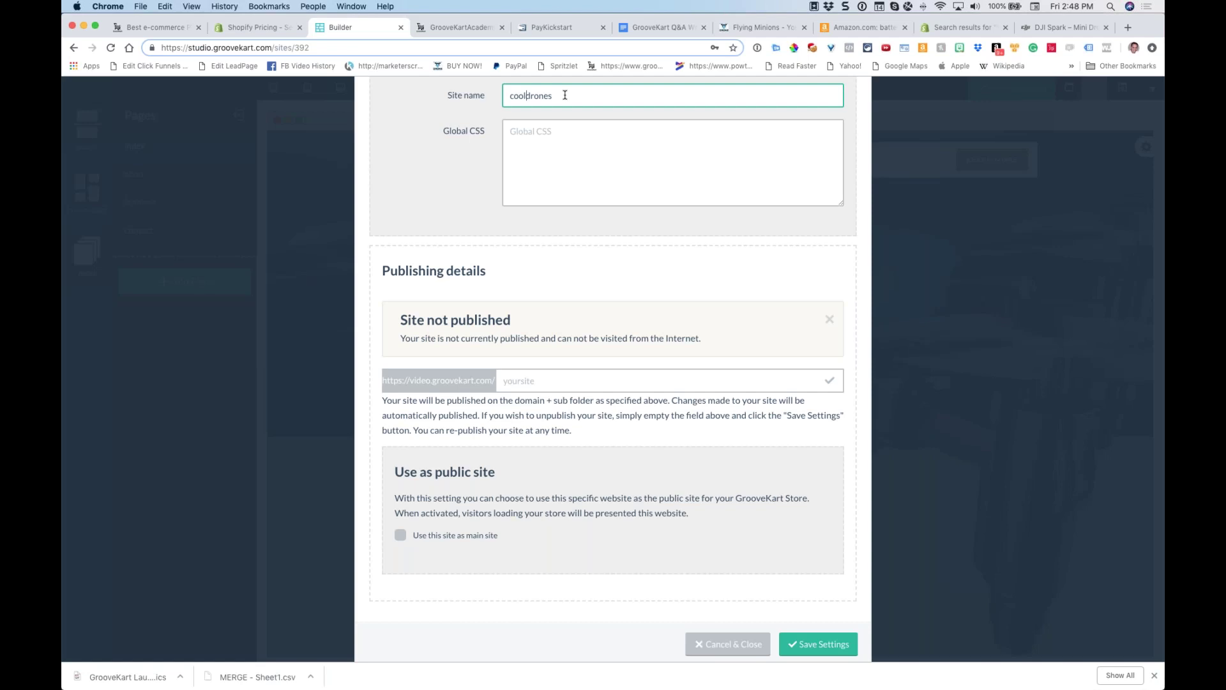
key(super+a)
key(super+c)
click(542, 382)
key(super+v)
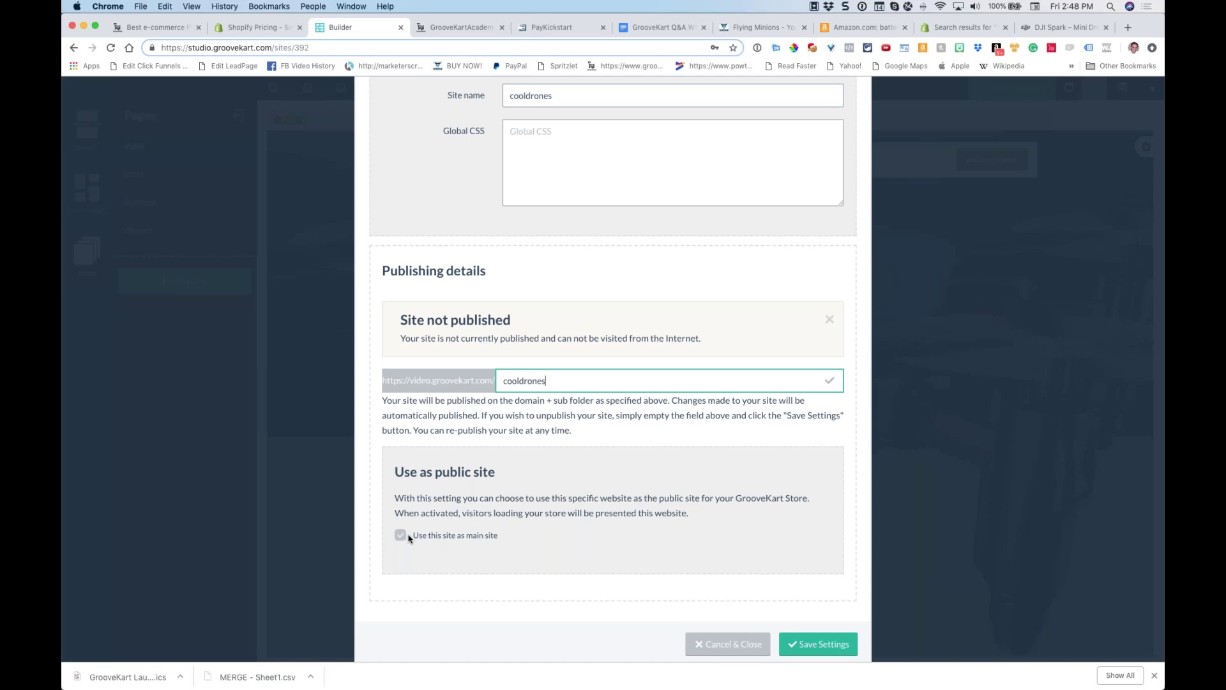
key(super+9)
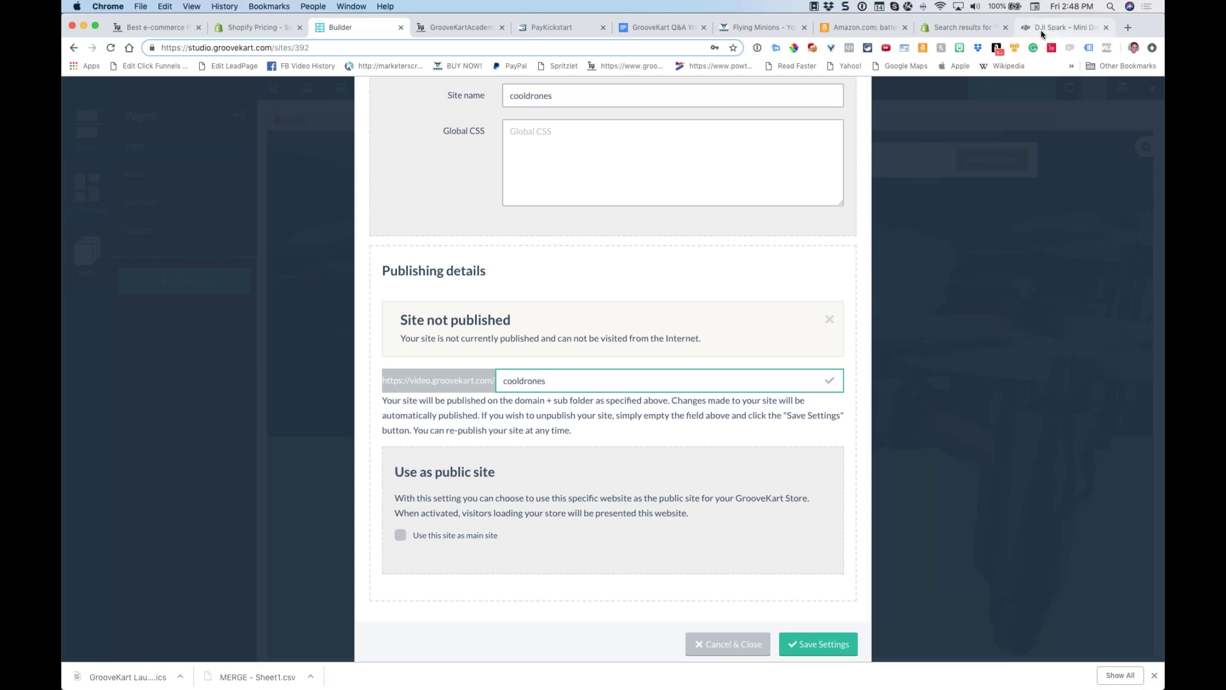
Trim the DJI address back to the home page and open the DJI Store
drag(241, 49, 395, 49)
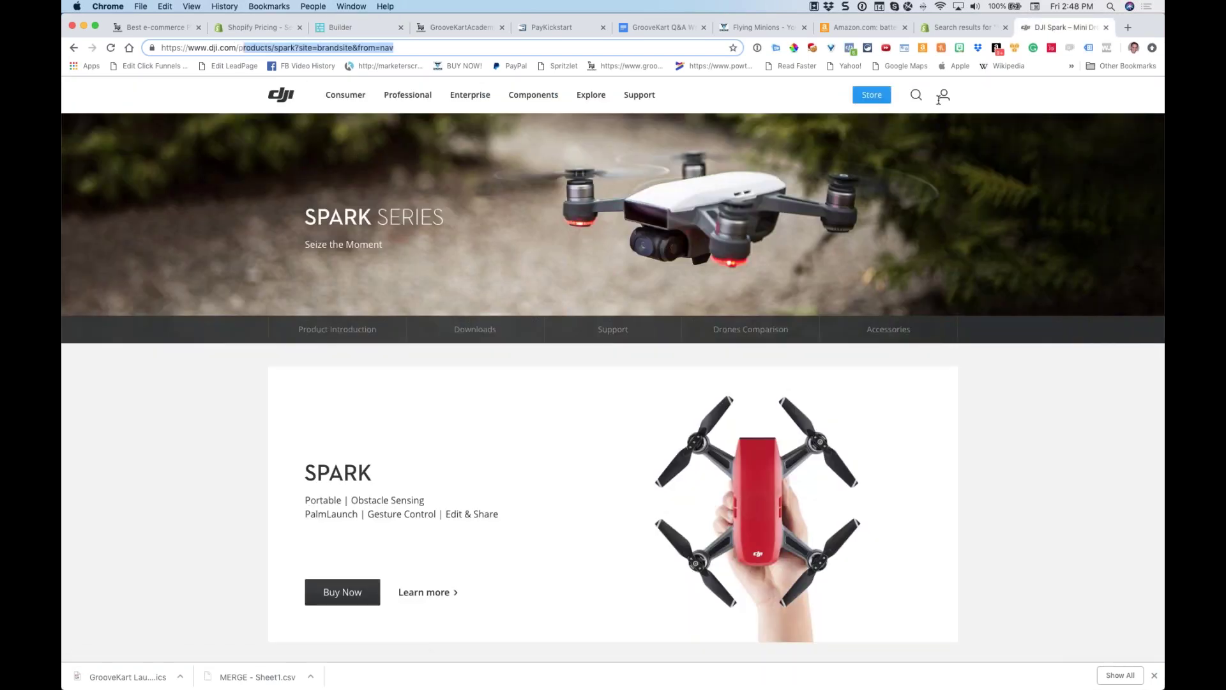
key(BackSpace)
key(Return)
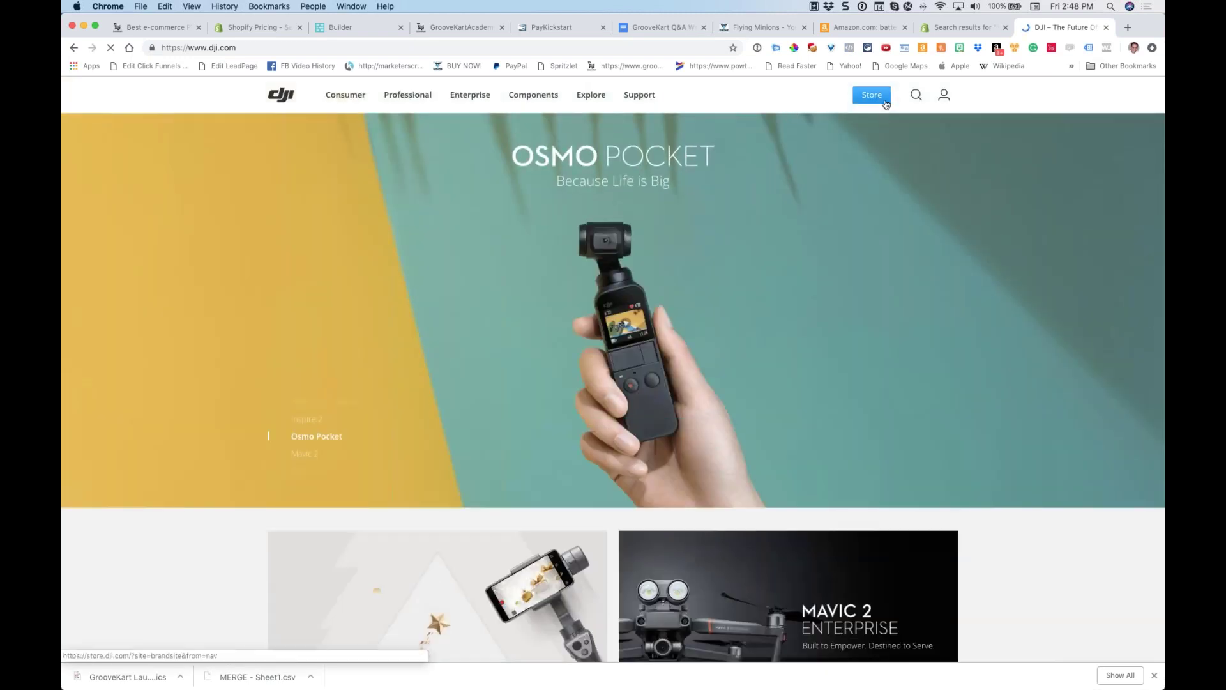
click(885, 102)
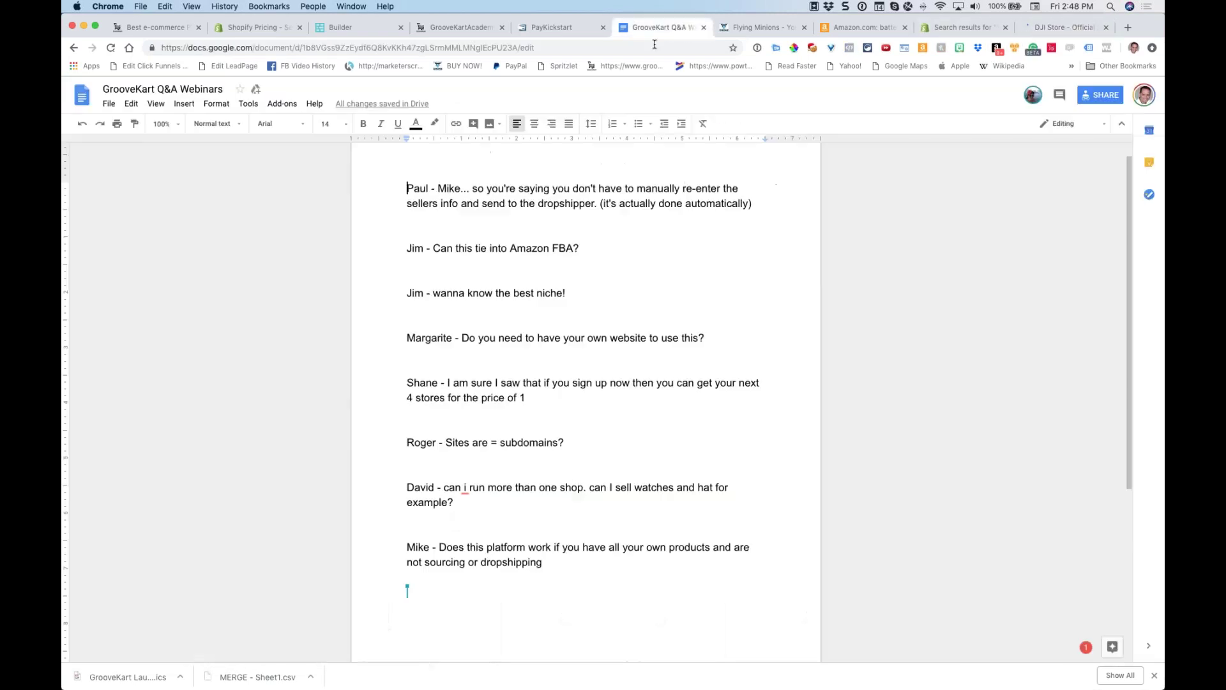
Go via the GrooveKart Q&A Webinars document back to the builder's cooldrones site settings
click(694, 32)
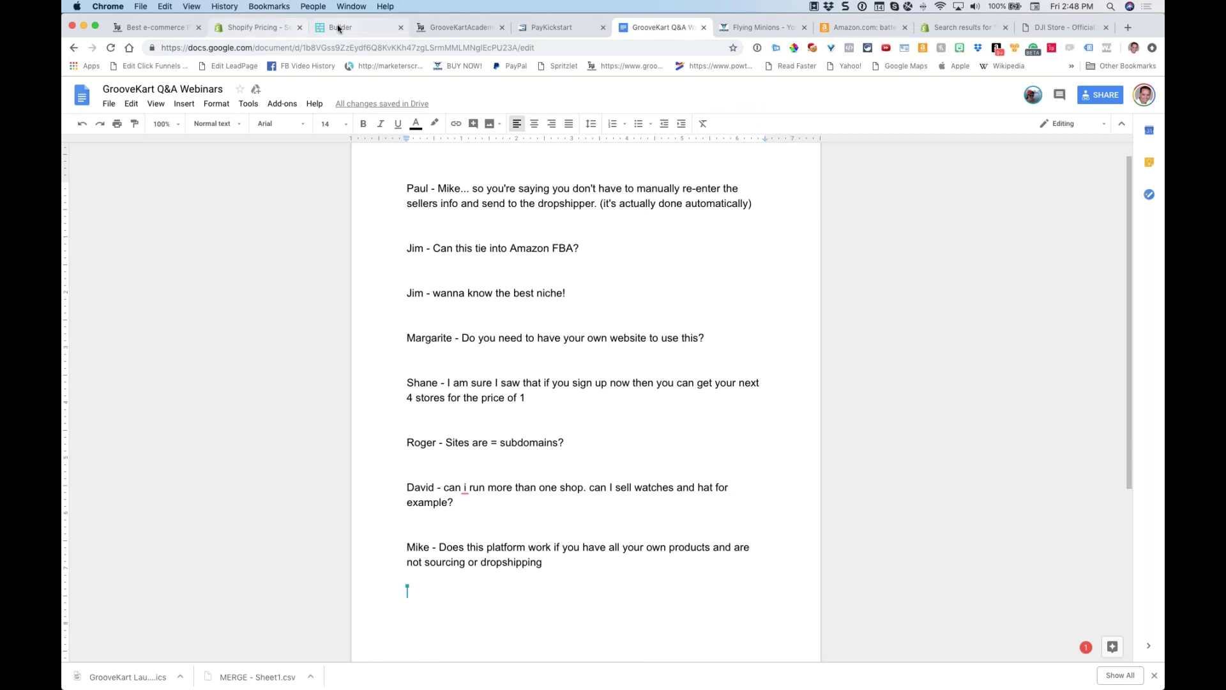
click(351, 26)
scroll(591, 267, up, 3)
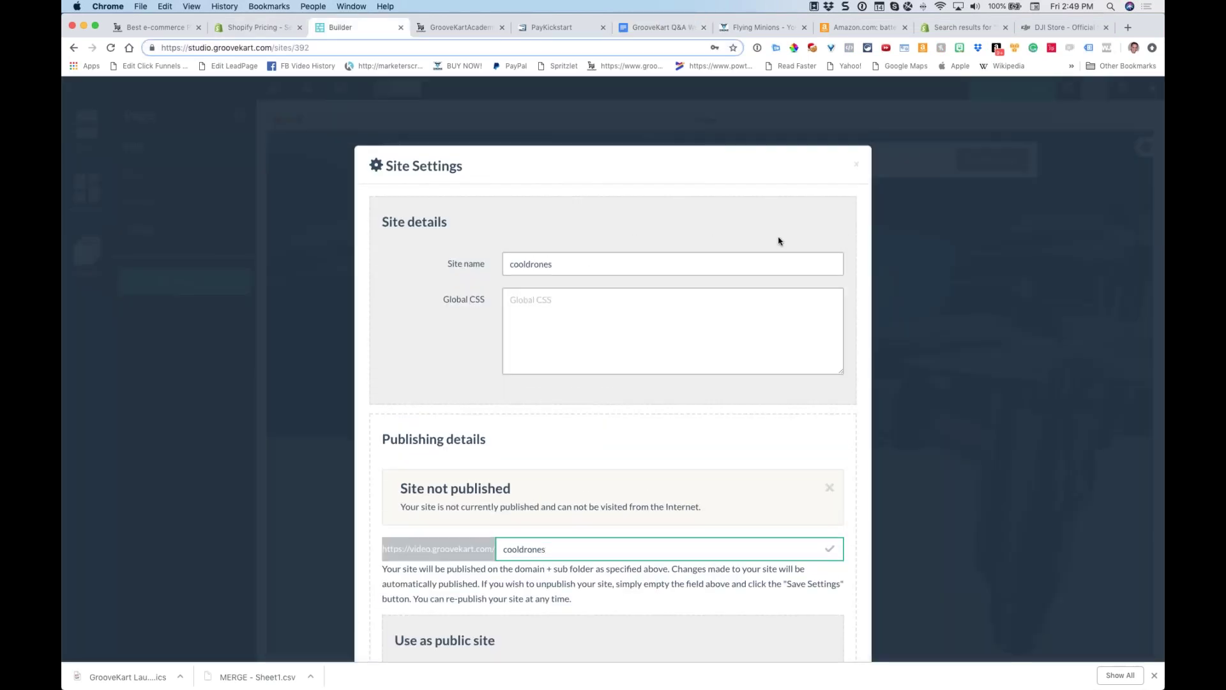
Save the cooldrones site settings and close the settings panel
scroll(815, 244, down, 3)
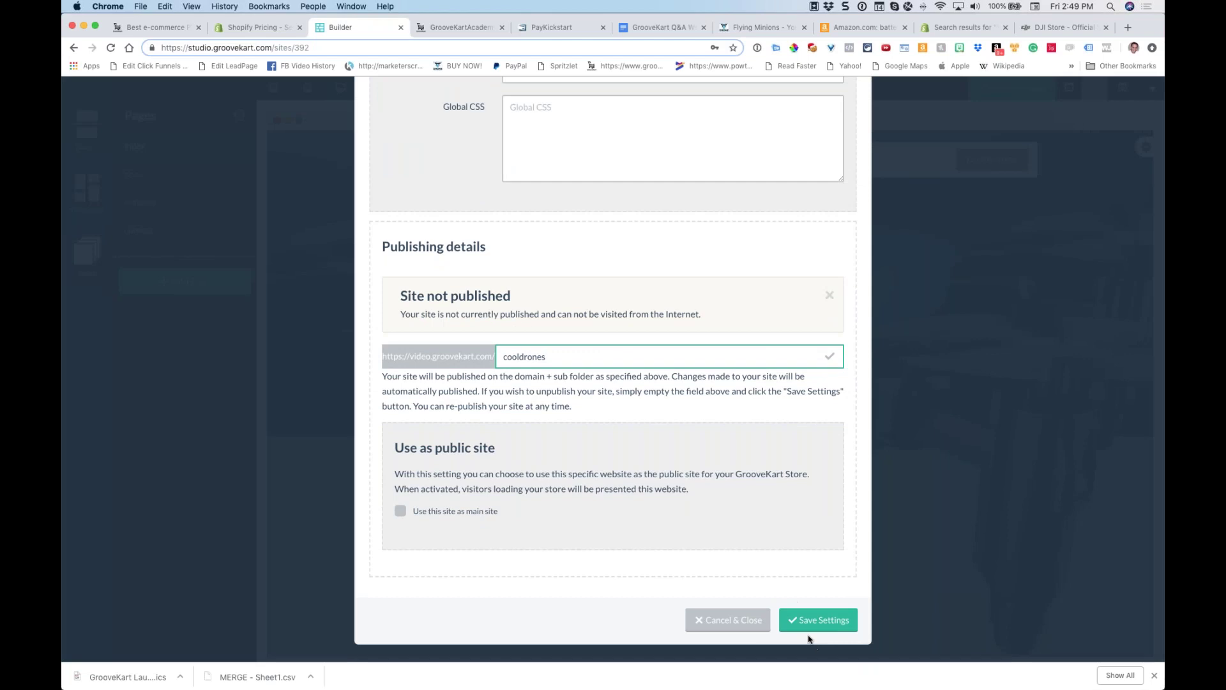
click(818, 620)
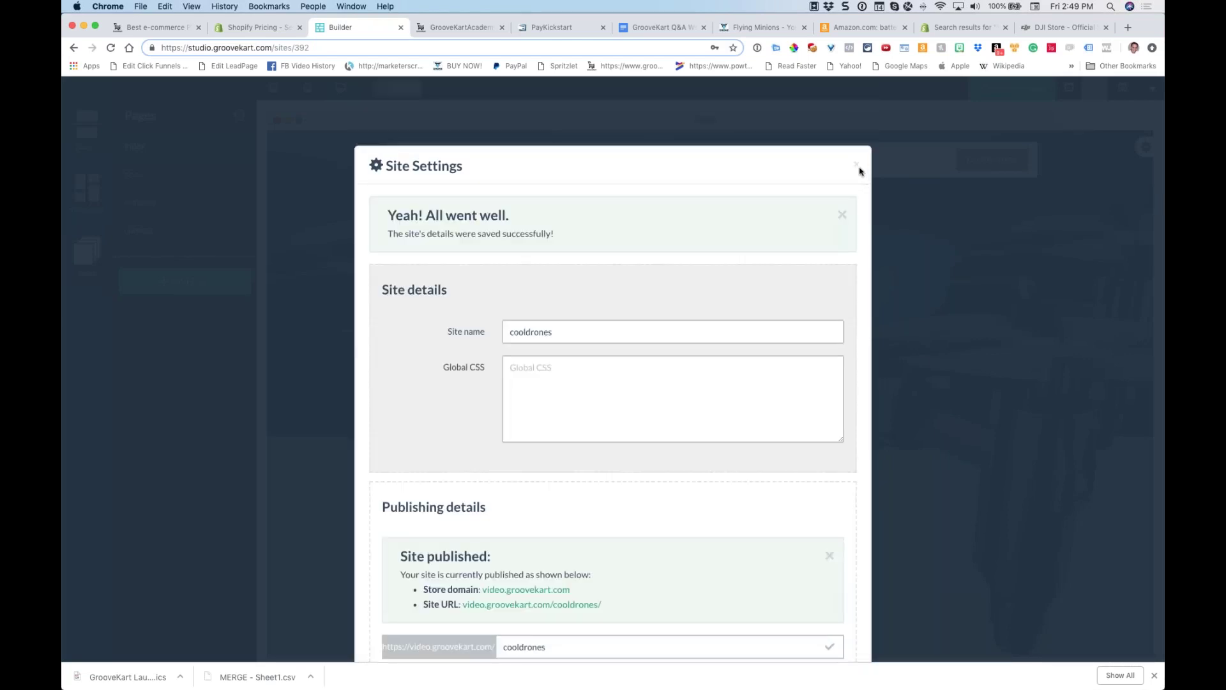
click(857, 166)
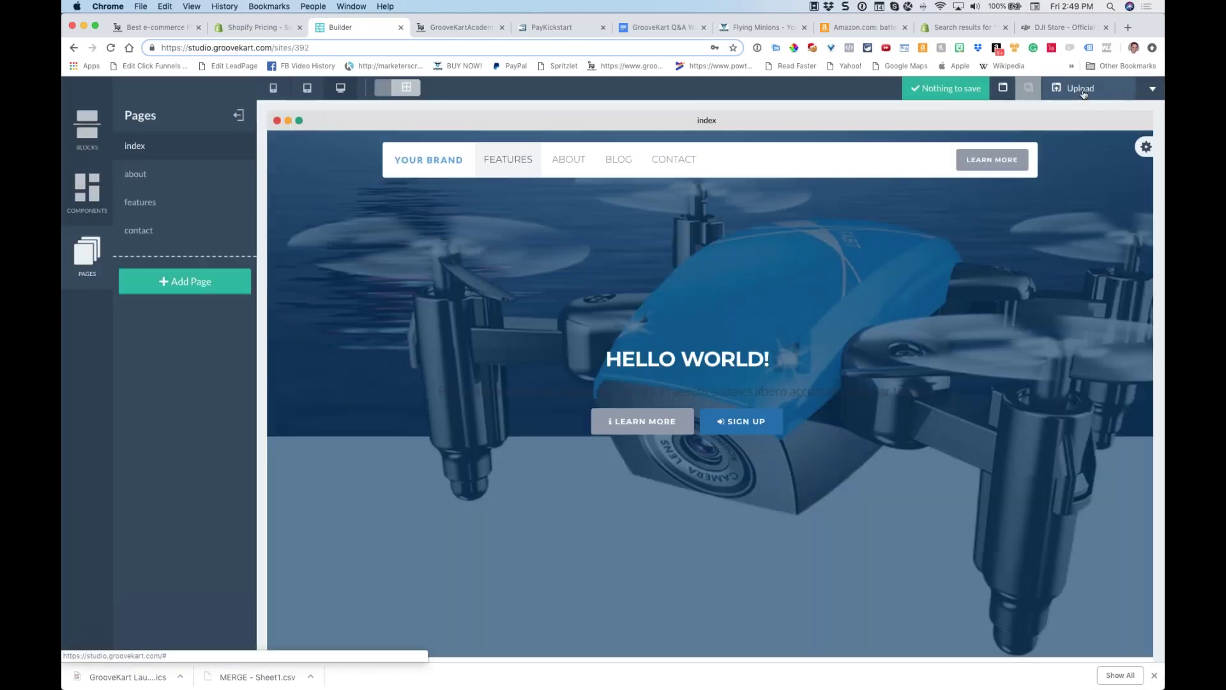
Upload and publish all five pages, then close the confirmation
click(1078, 90)
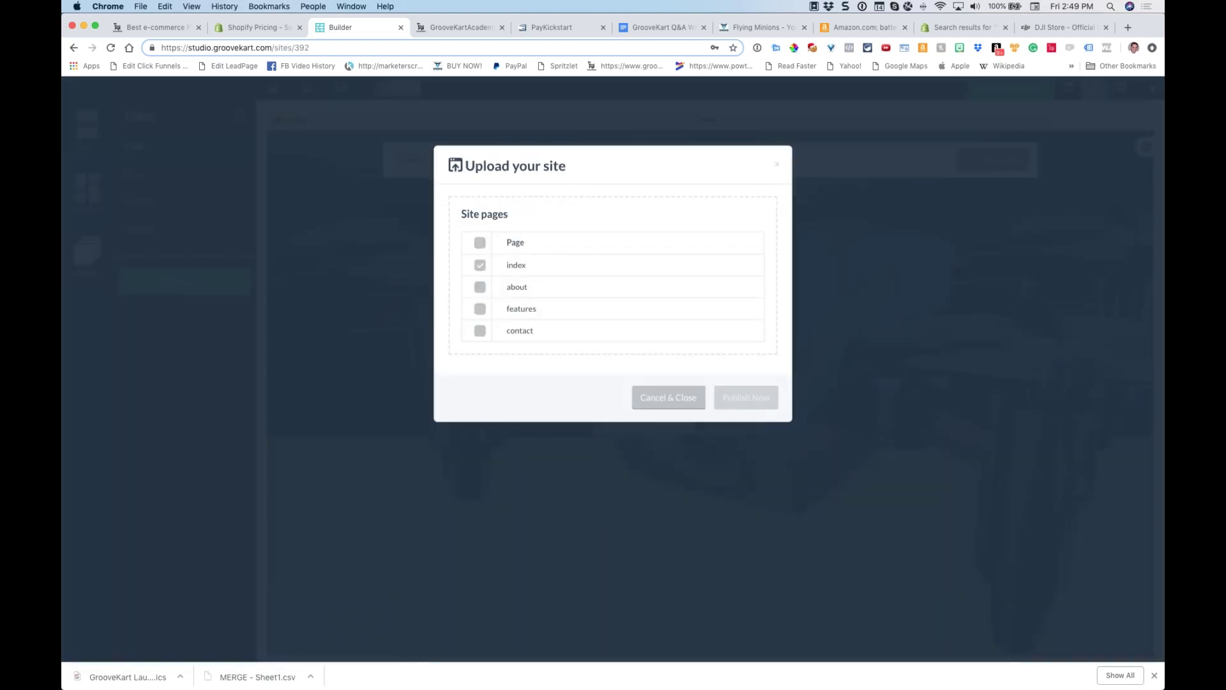
click(480, 244)
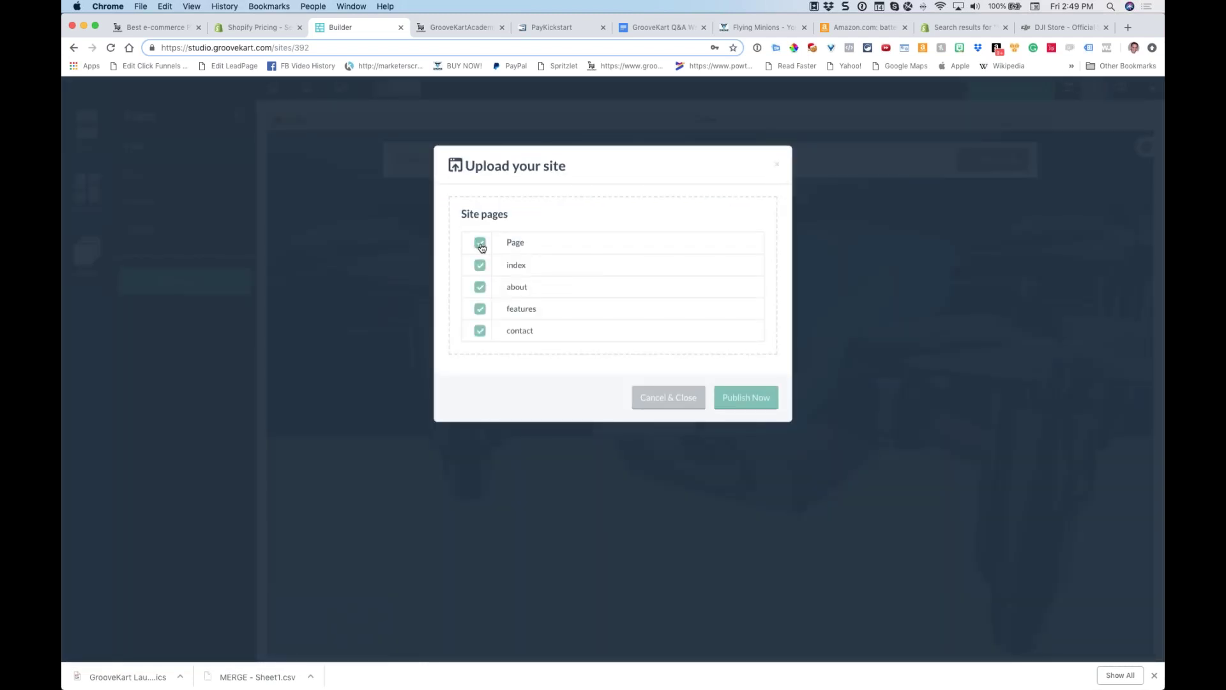
click(736, 400)
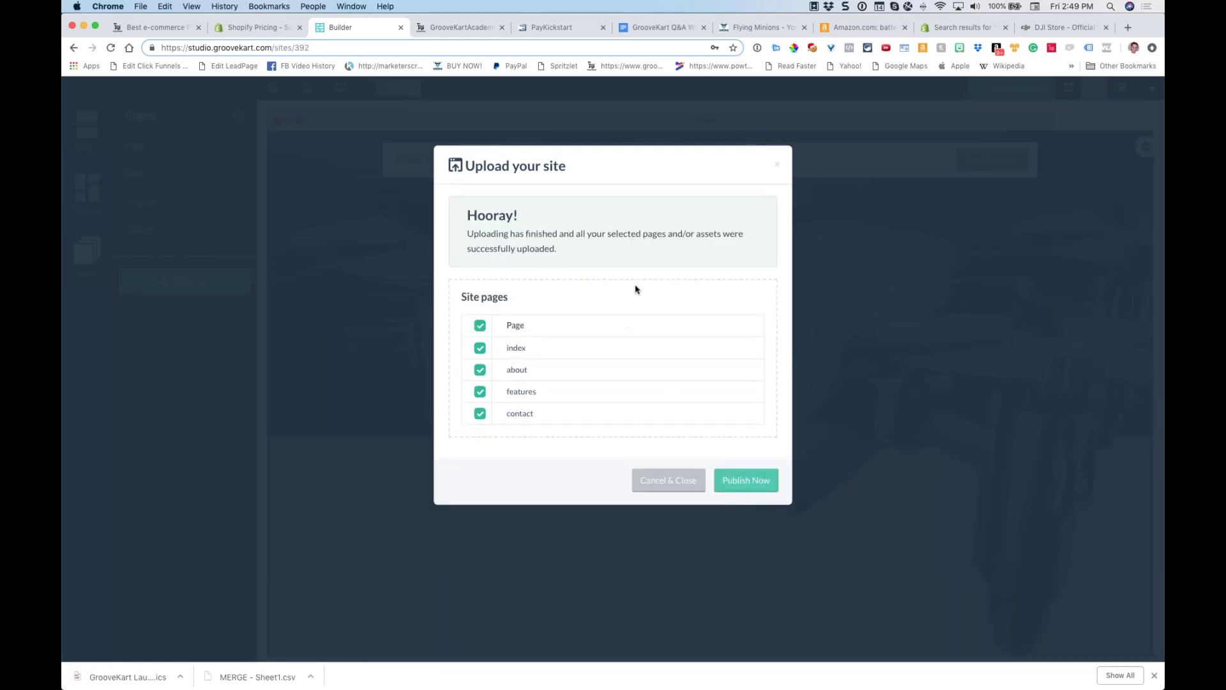
click(779, 165)
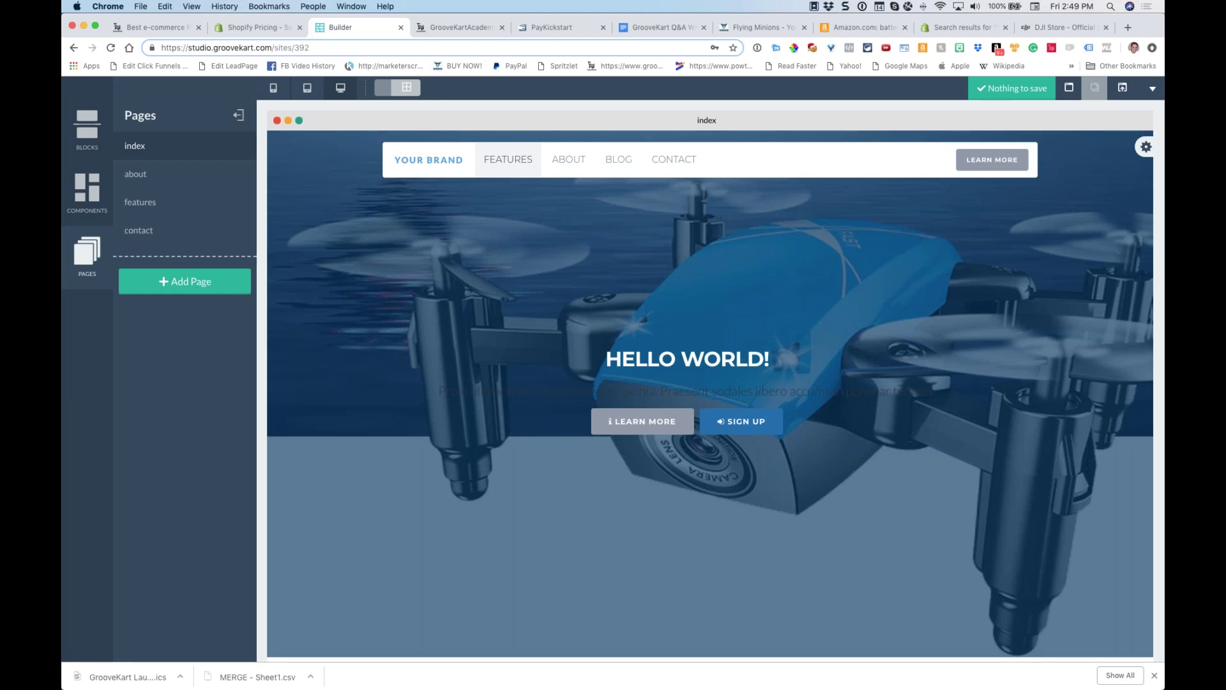
Scroll through the index page preview, then switch to the GrooveKart pricing tab
scroll(510, 304, down, 10)
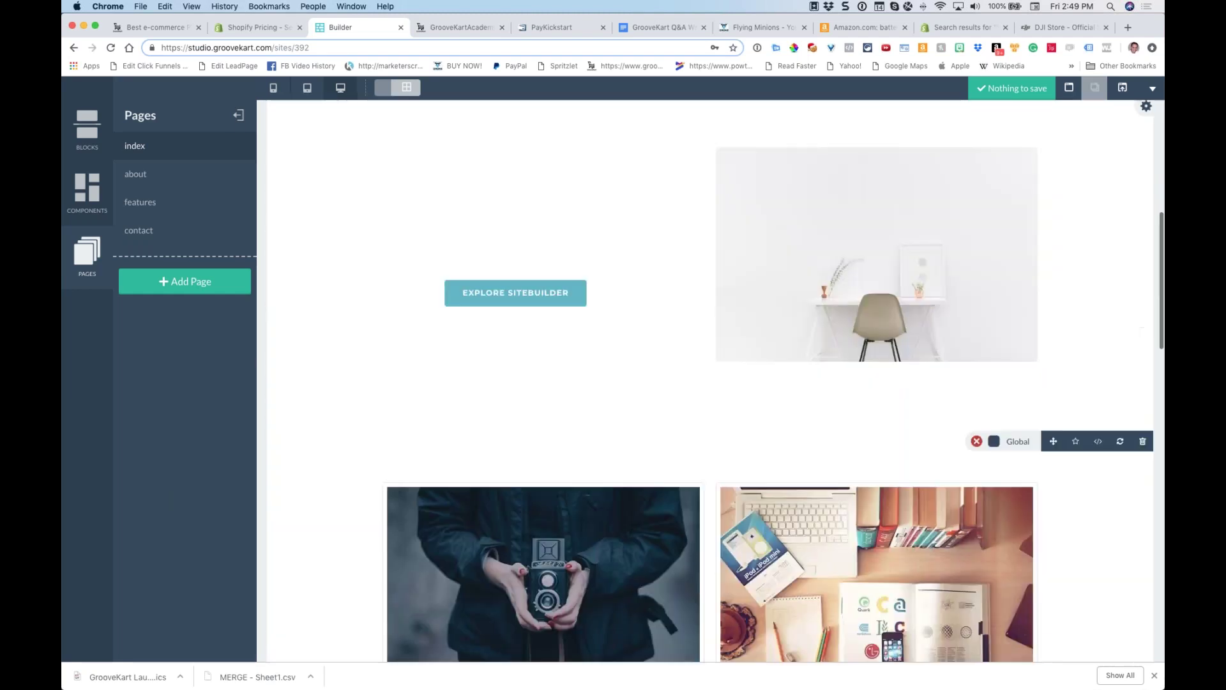
scroll(510, 304, up, 15)
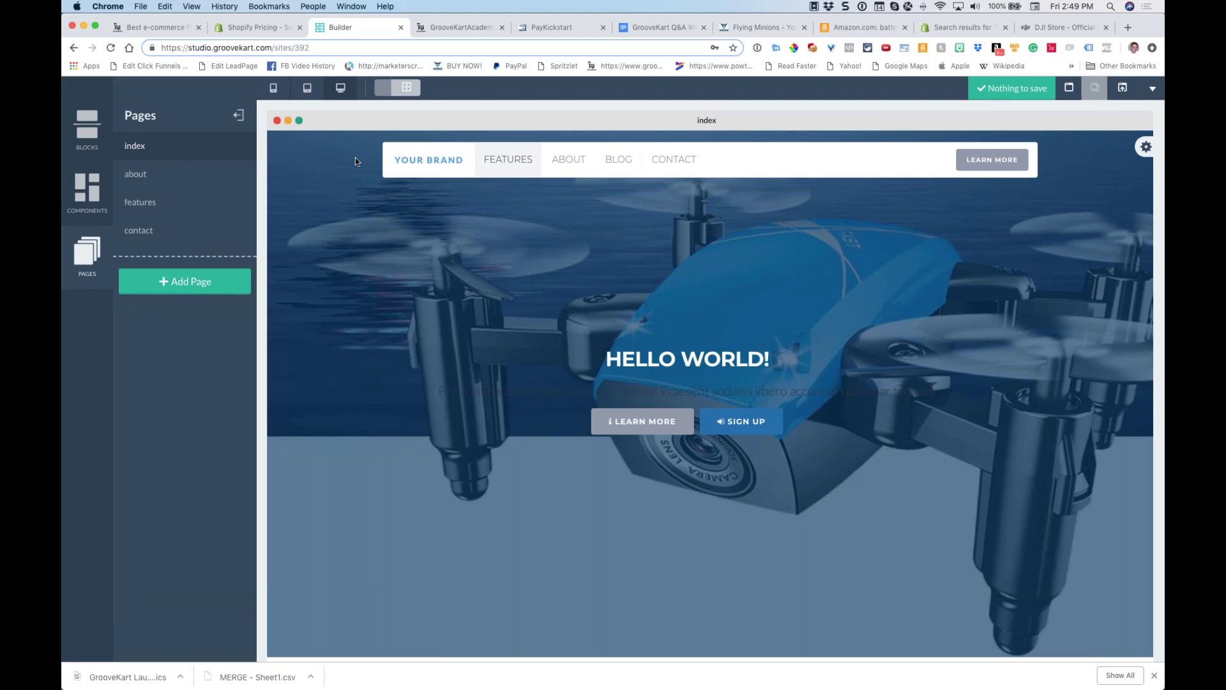
click(179, 35)
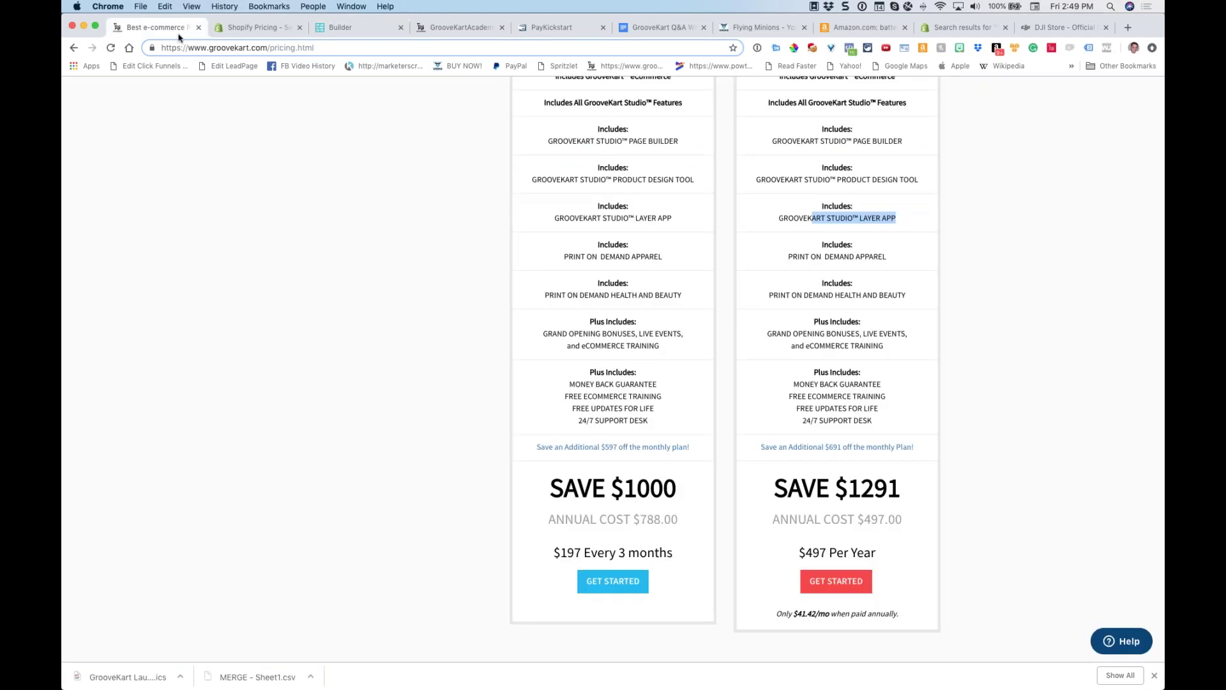
Load groovekart.com in place of the pricing page address
click(268, 48)
key(Return)
key(BackSpace)
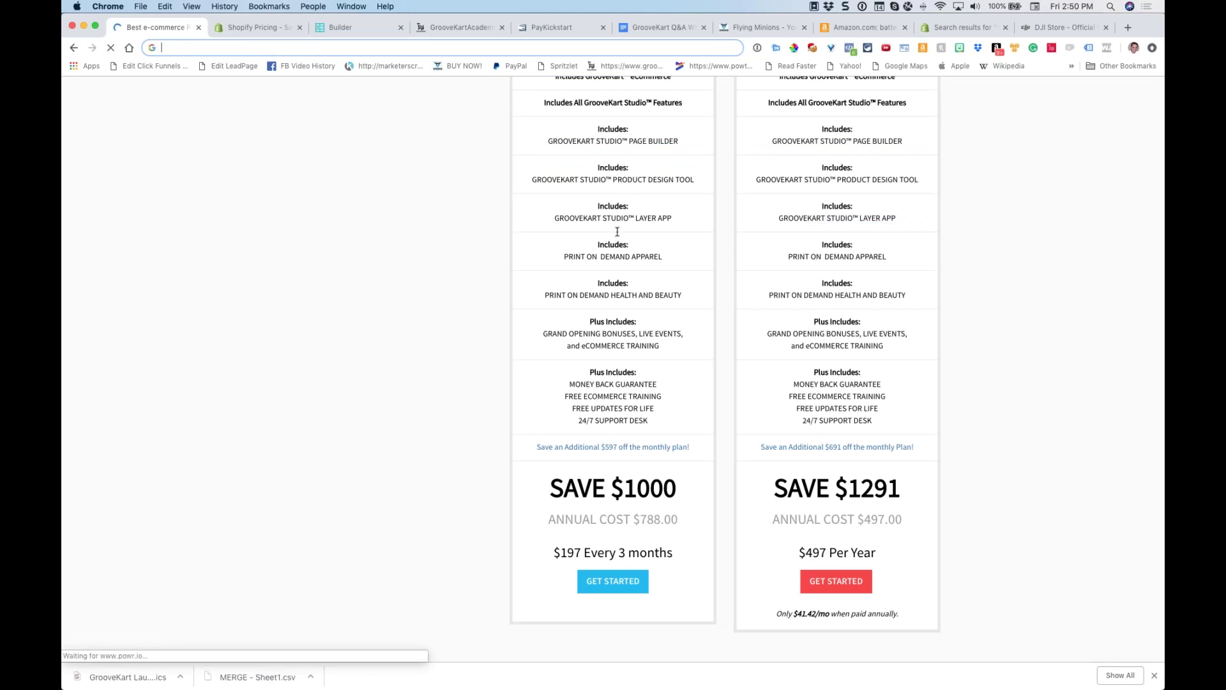
scroll(465, 222, up, 4)
text(groovekart.com)
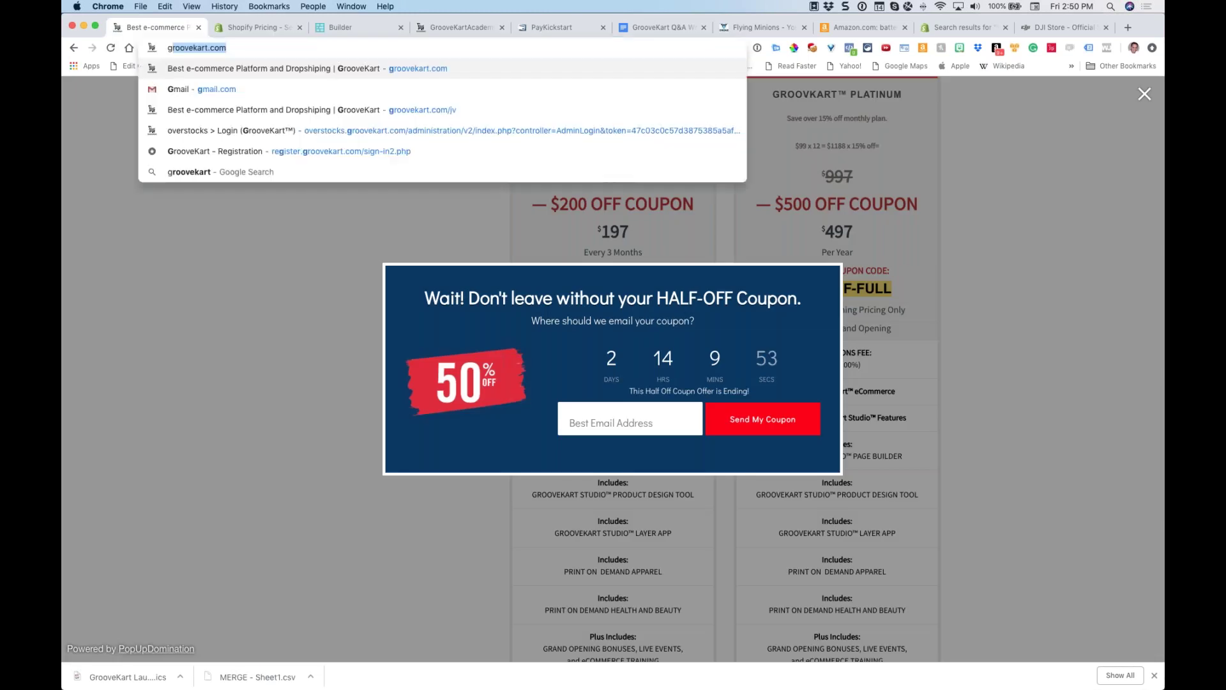
key(Return)
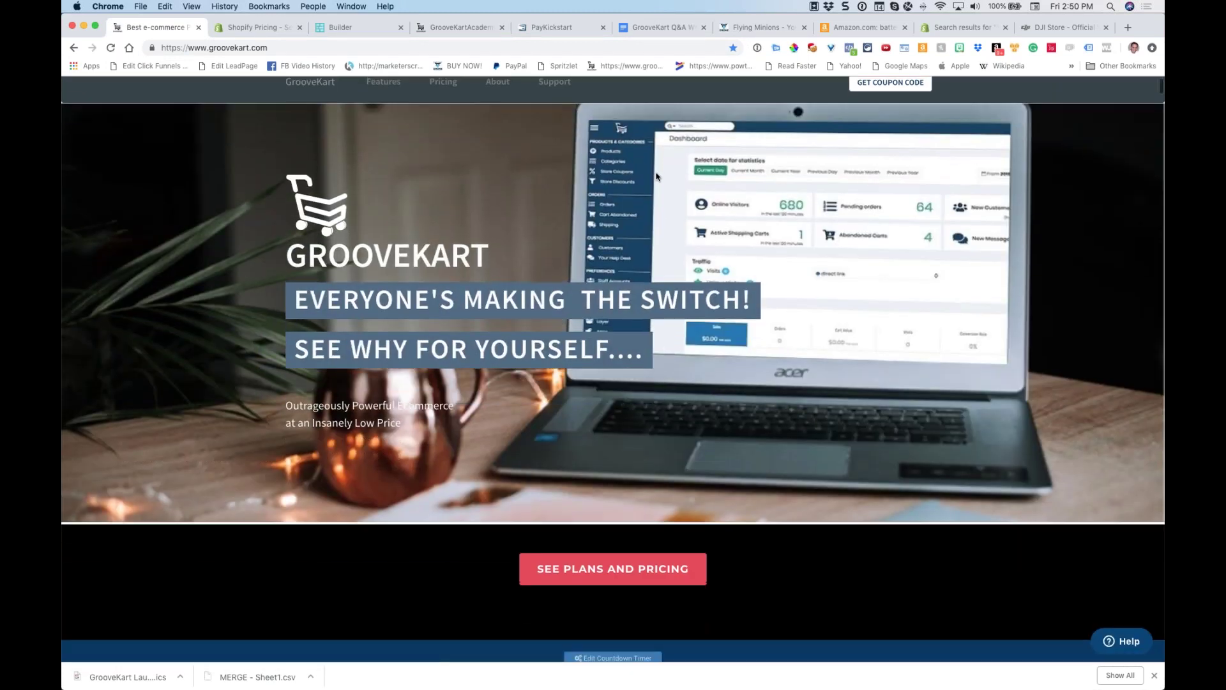
Scroll through the GrooveKart homepage sections and return to the builder
scroll(589, 263, down, 1)
scroll(592, 260, down, 15)
scroll(613, 358, down, 12)
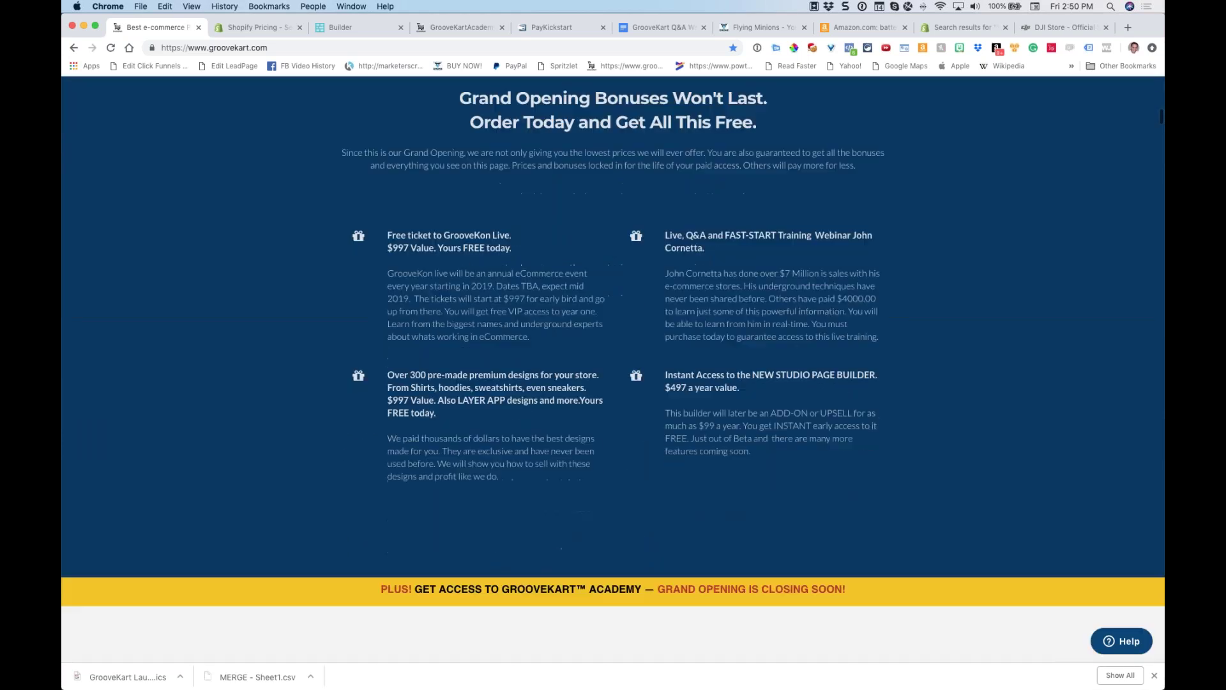
scroll(612, 267, down, 15)
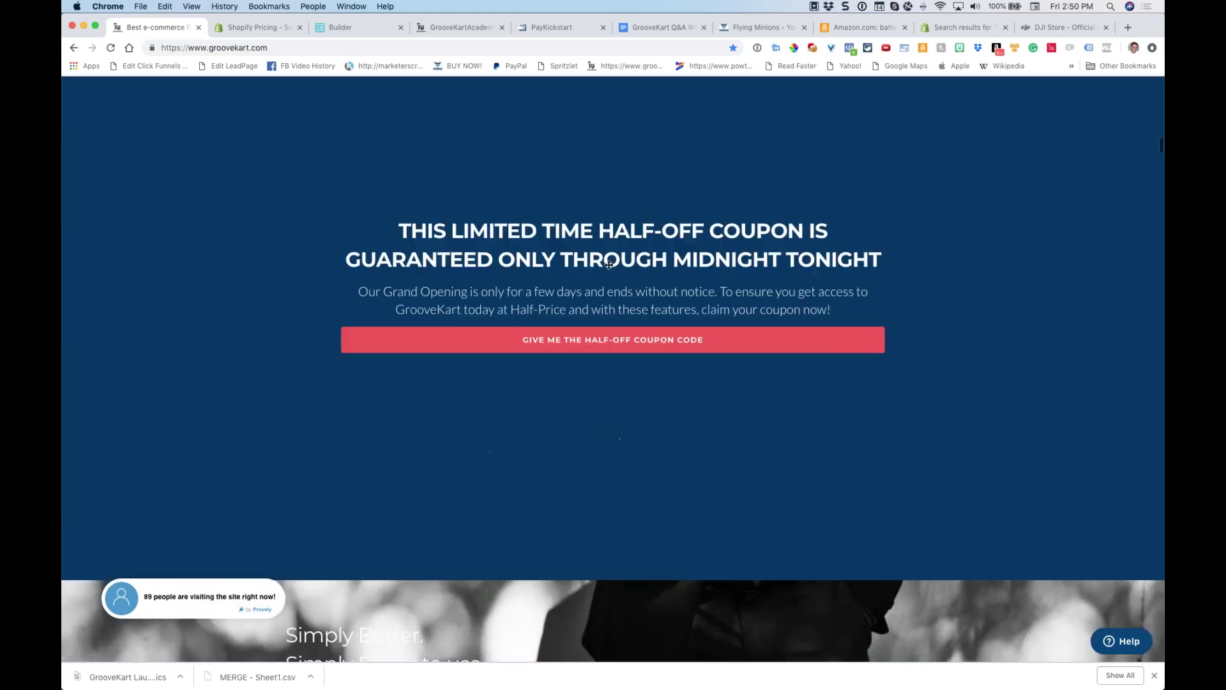
scroll(612, 267, up, 3)
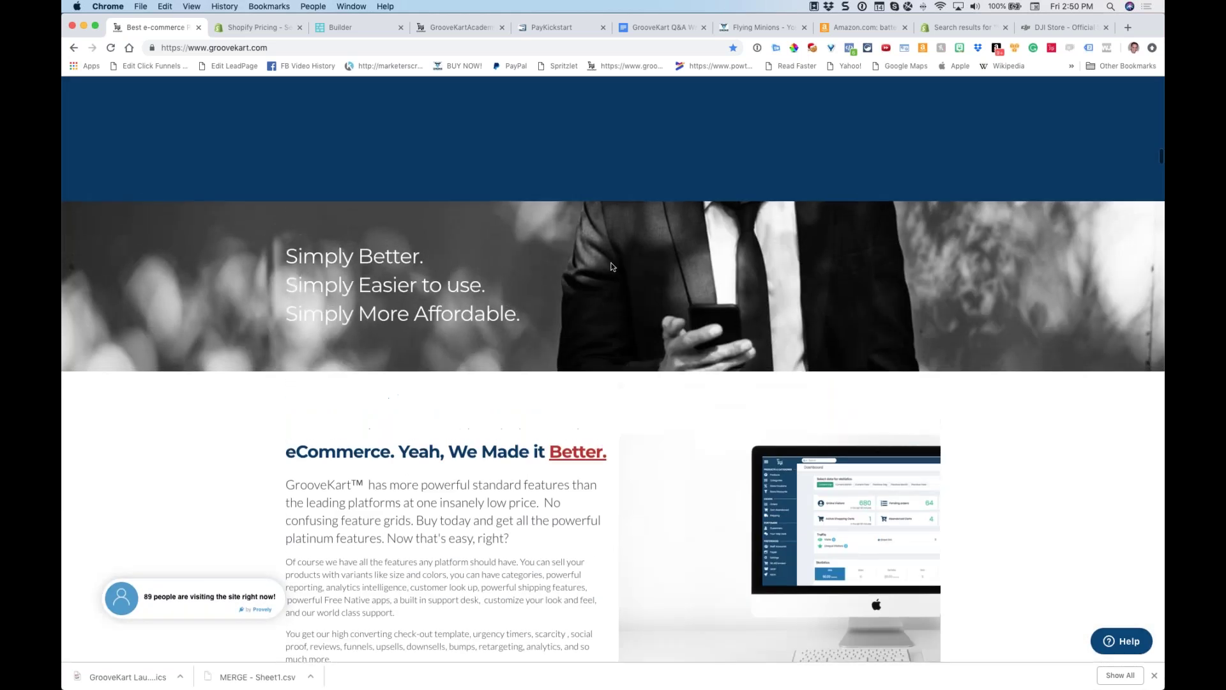
scroll(612, 267, down, 3)
scroll(611, 267, down, 4)
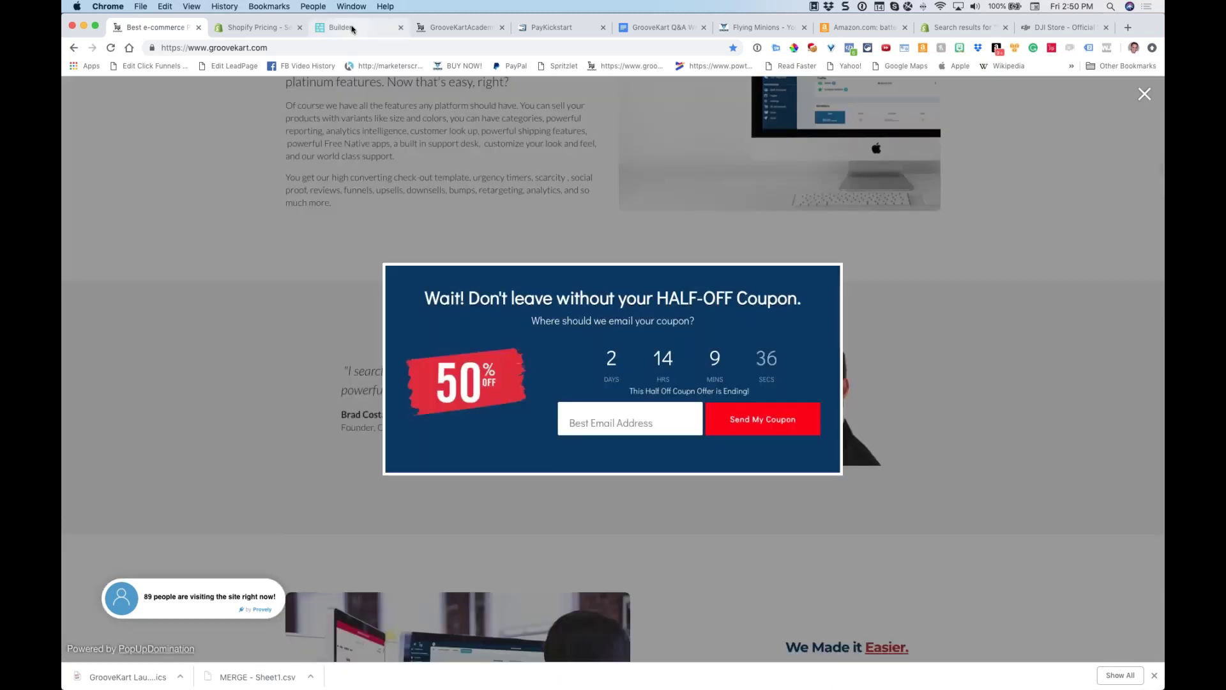
click(345, 27)
scroll(323, 263, down, 15)
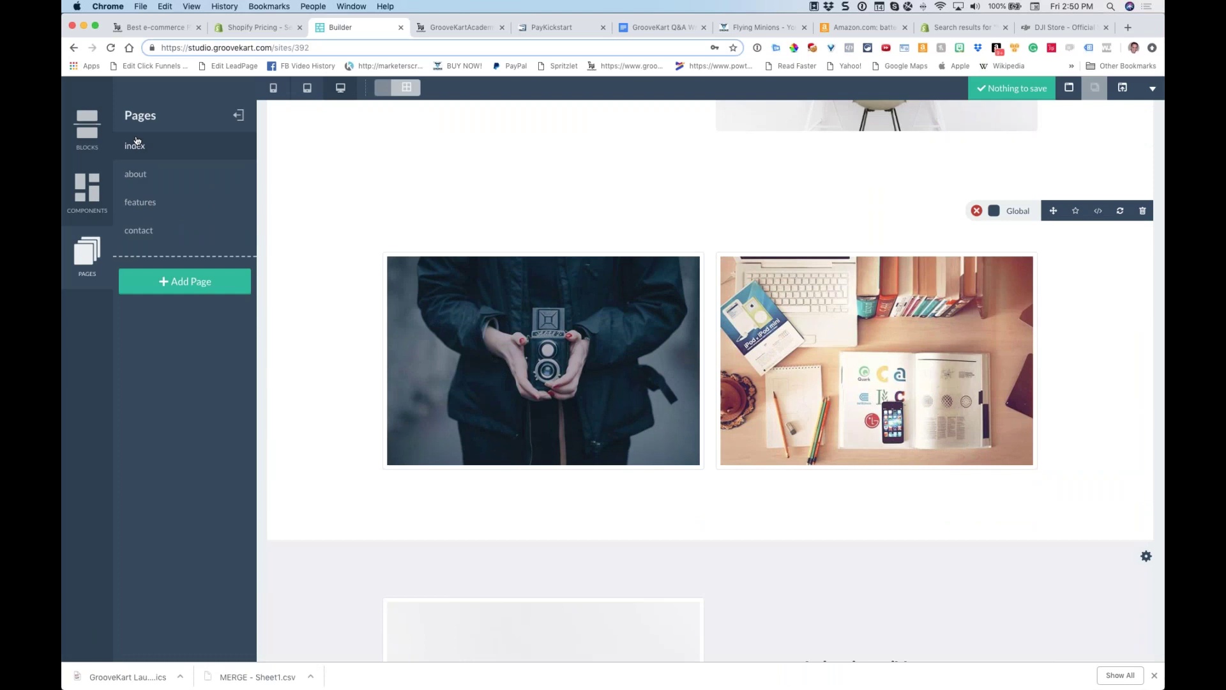
Drag a block from the Testimonials category onto the index page above the two photos
click(89, 145)
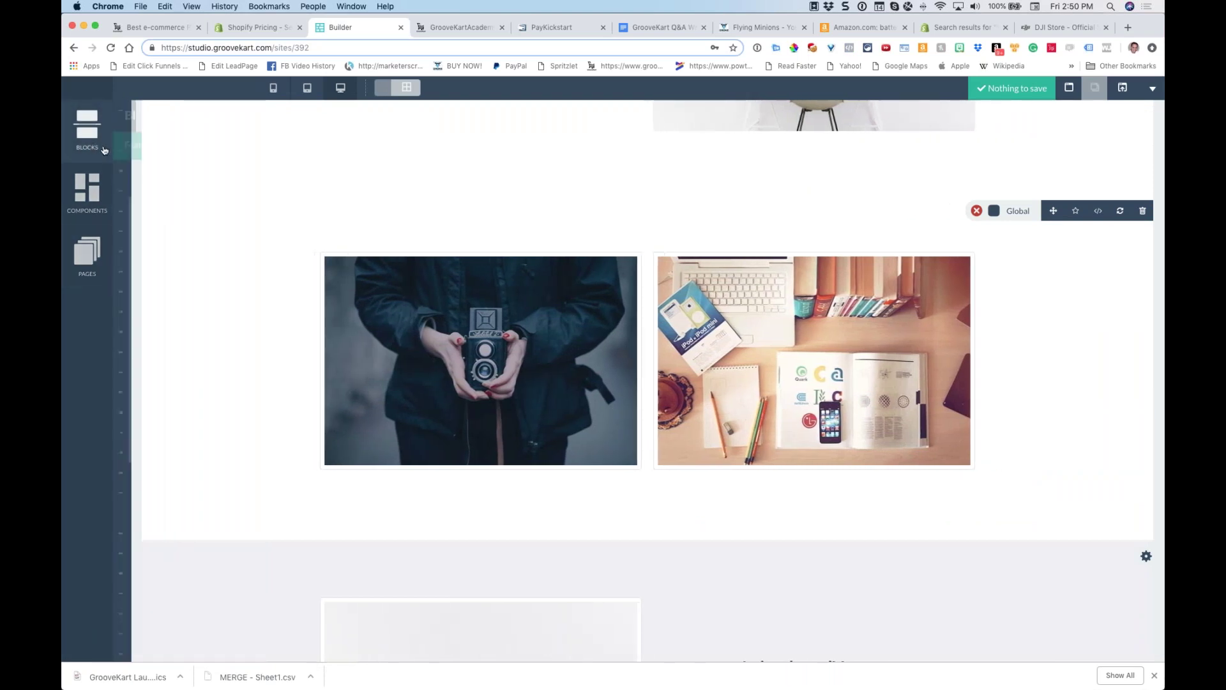
click(165, 145)
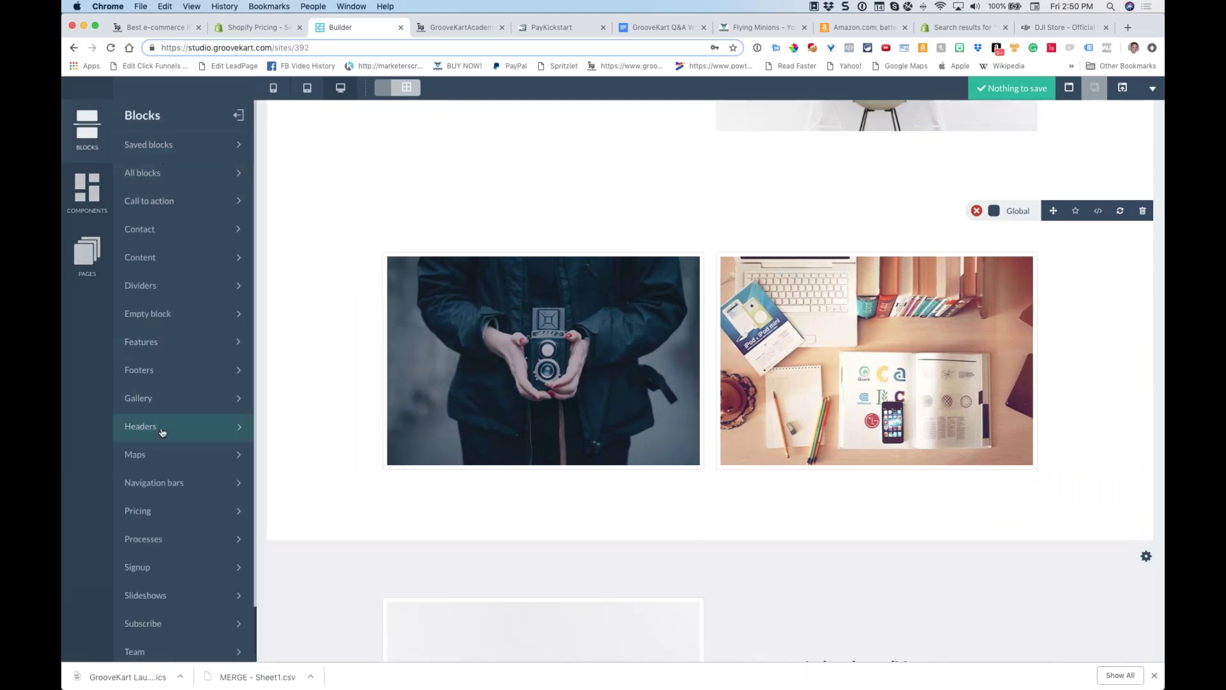
scroll(159, 509, down, 2)
click(156, 618)
drag(184, 269, 571, 268)
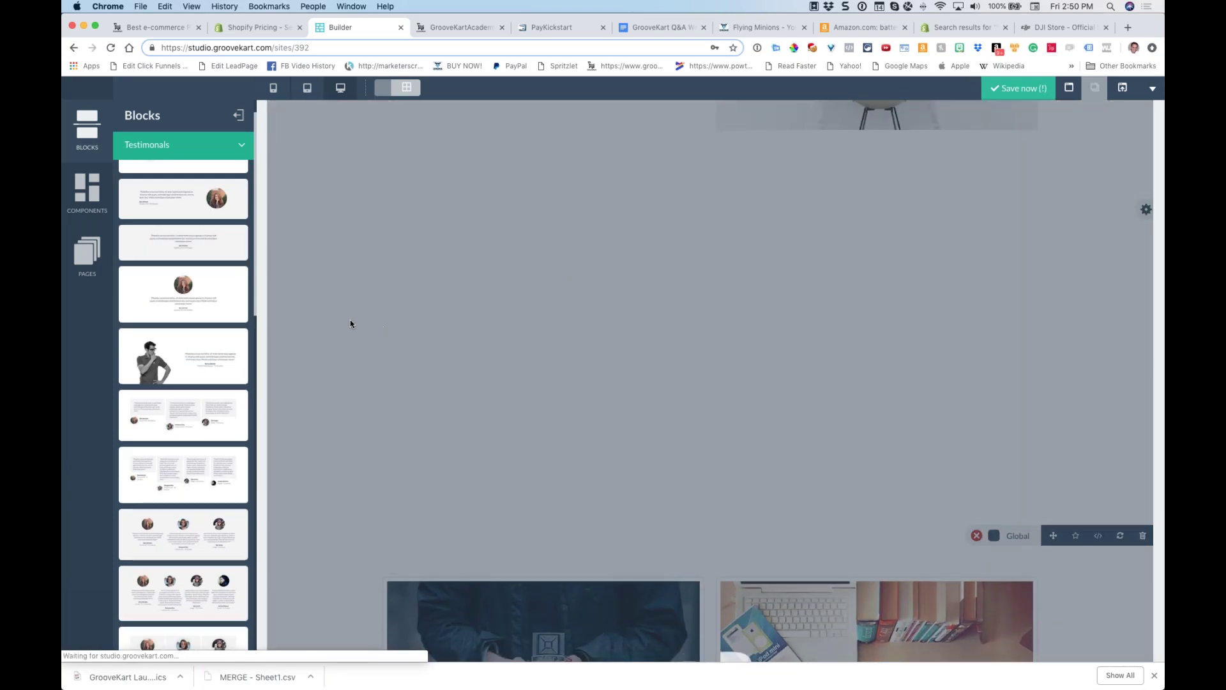
scroll(178, 300, up, 1)
scroll(179, 300, down, 15)
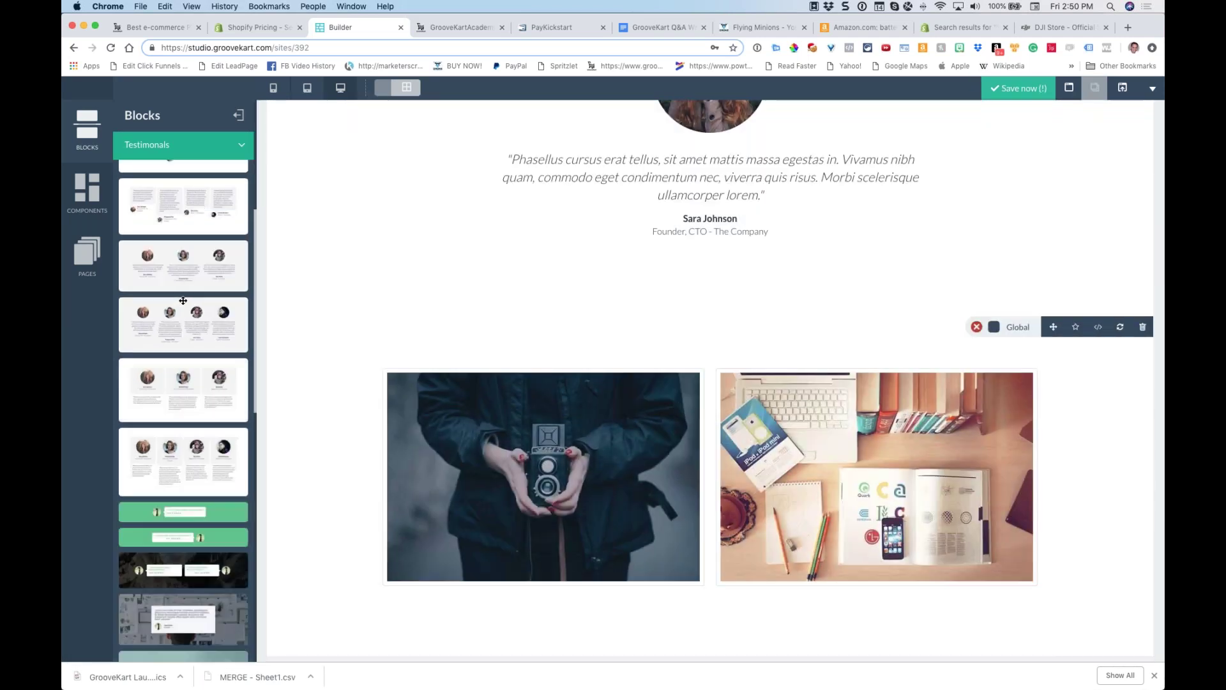
scroll(709, 383, down, 5)
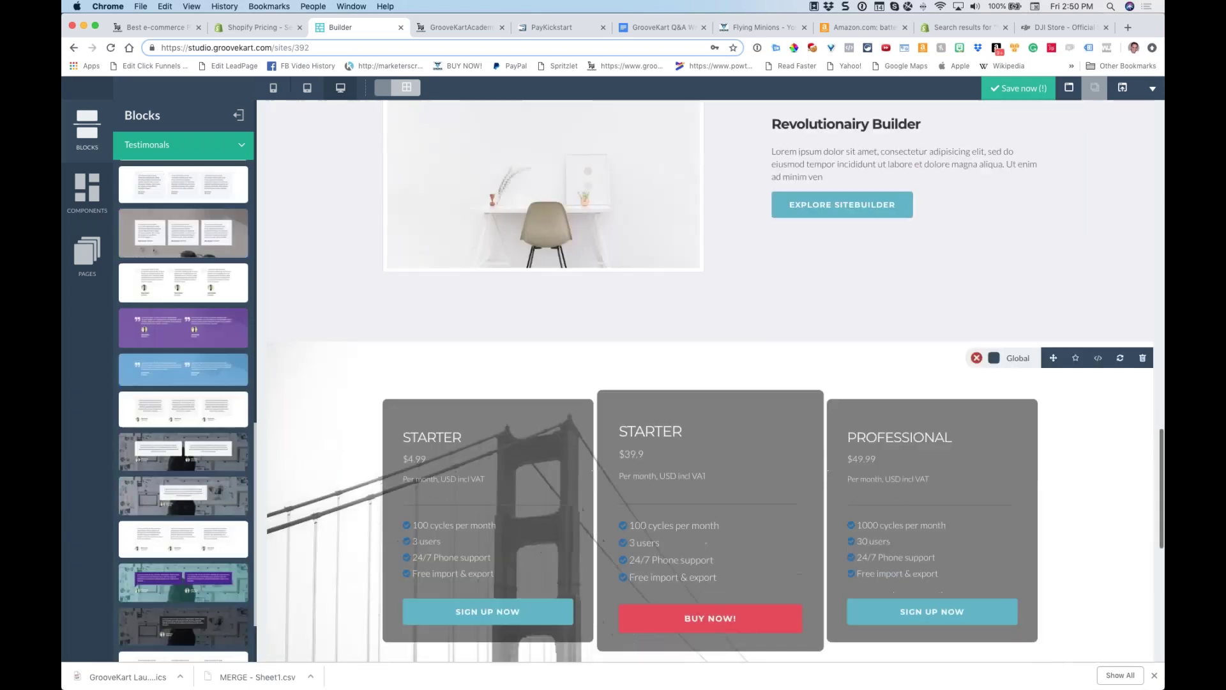
scroll(183, 409, up, 8)
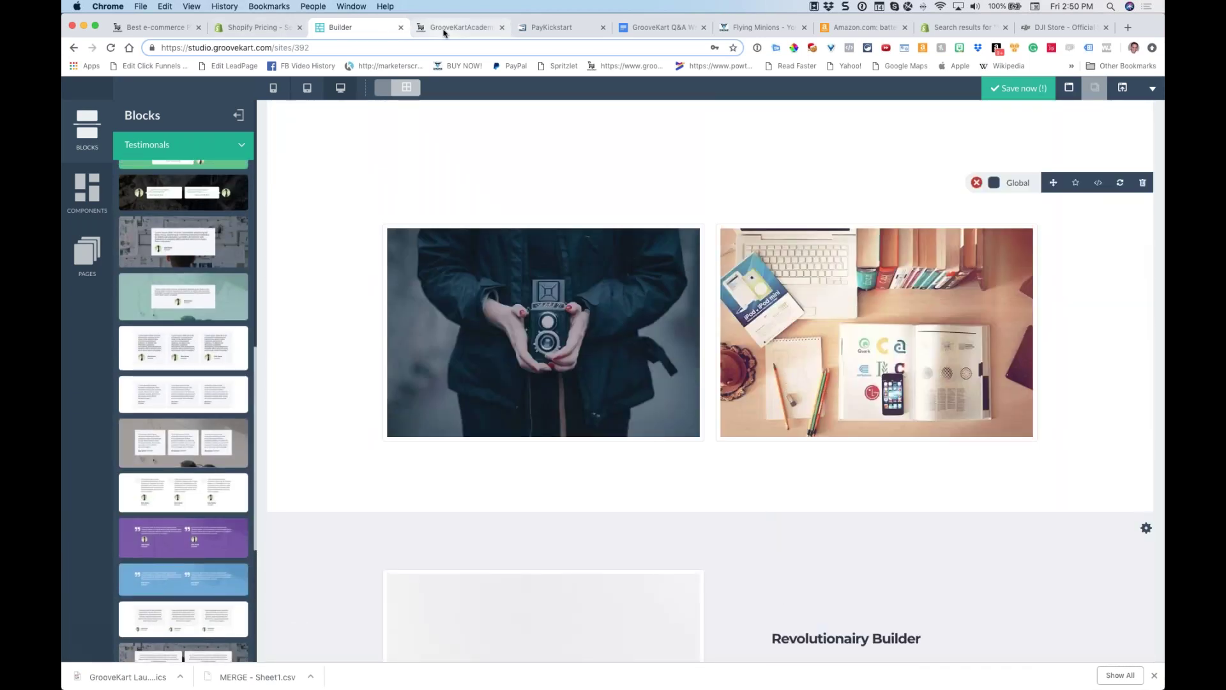
click(447, 27)
Close the 50% coupon popup and scroll the landing page down to Designed for Mobile and Desktop
click(155, 27)
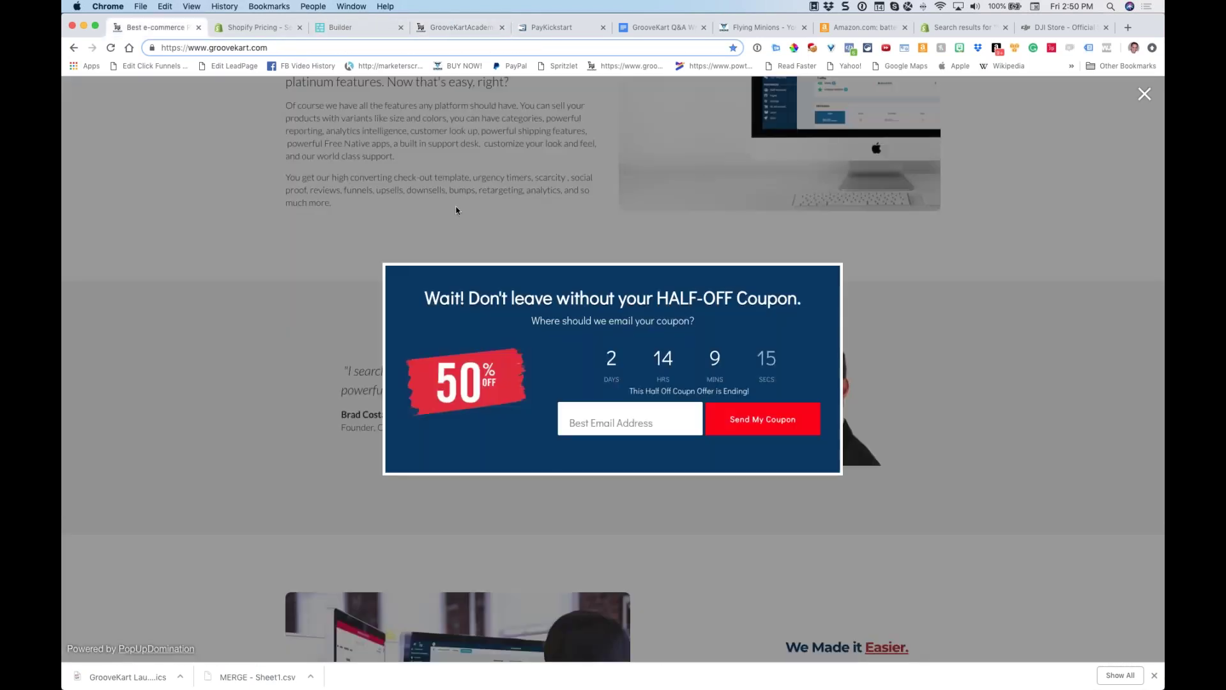
click(1144, 93)
scroll(741, 331, down, 7)
scroll(699, 311, down, 8)
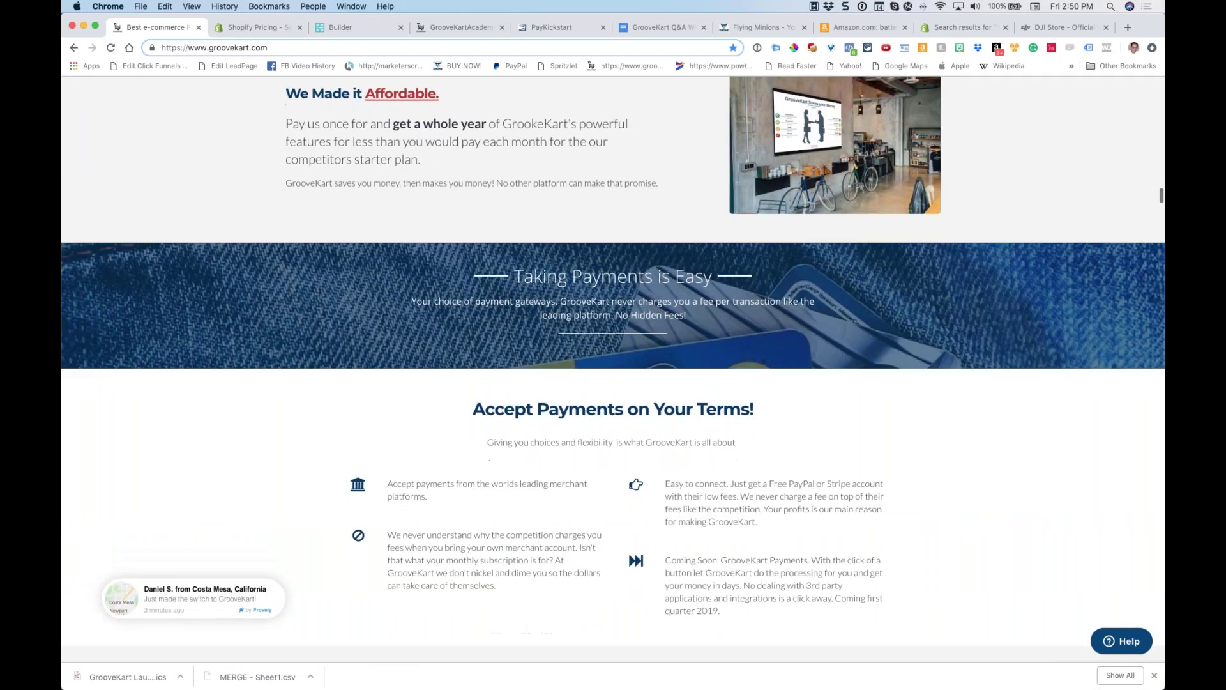
scroll(633, 318, down, 13)
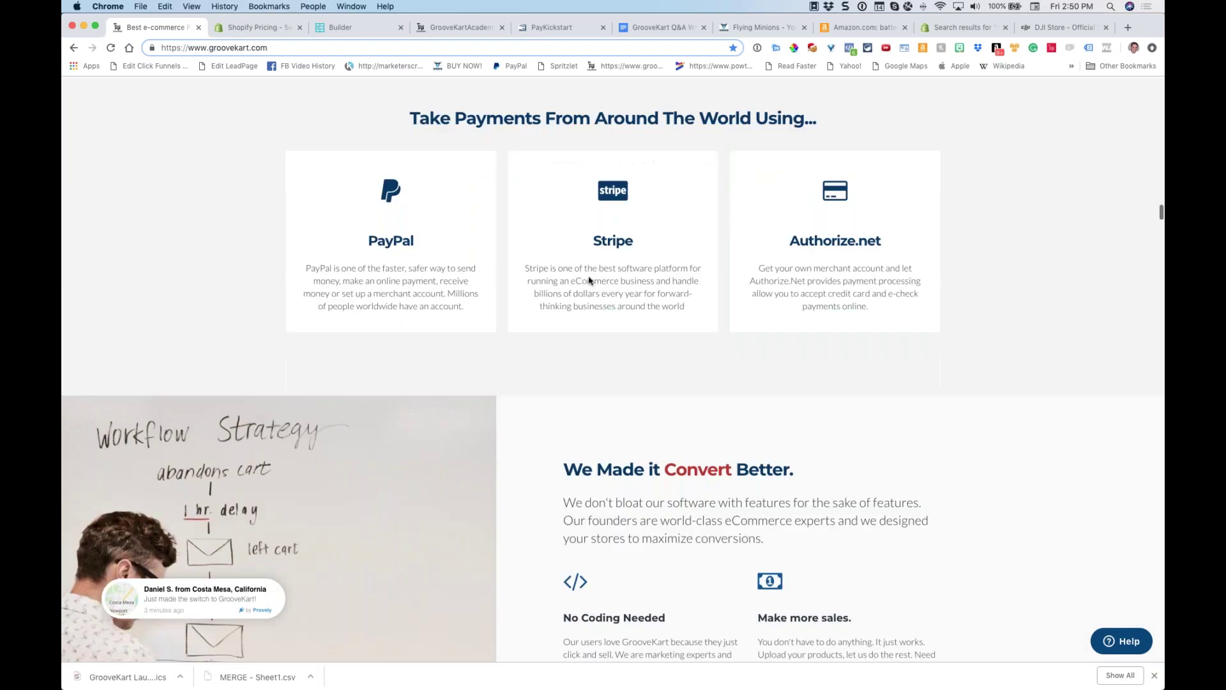
scroll(590, 278, down, 6)
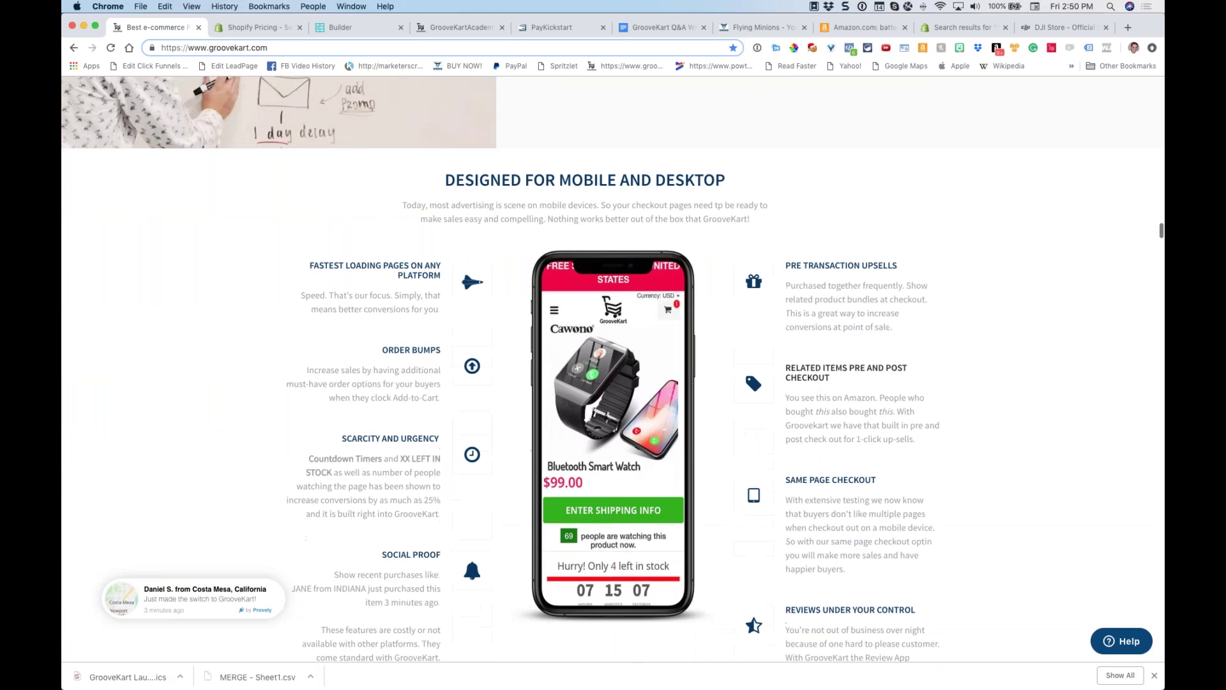
scroll(621, 243, up, 1)
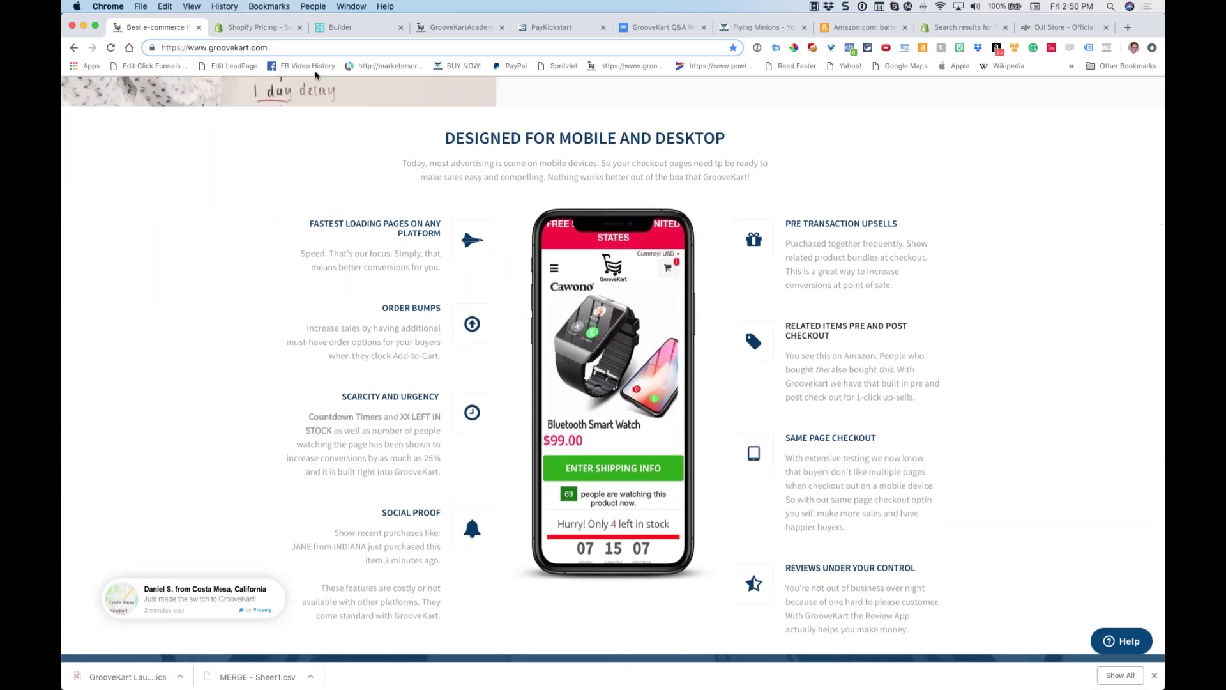
click(344, 27)
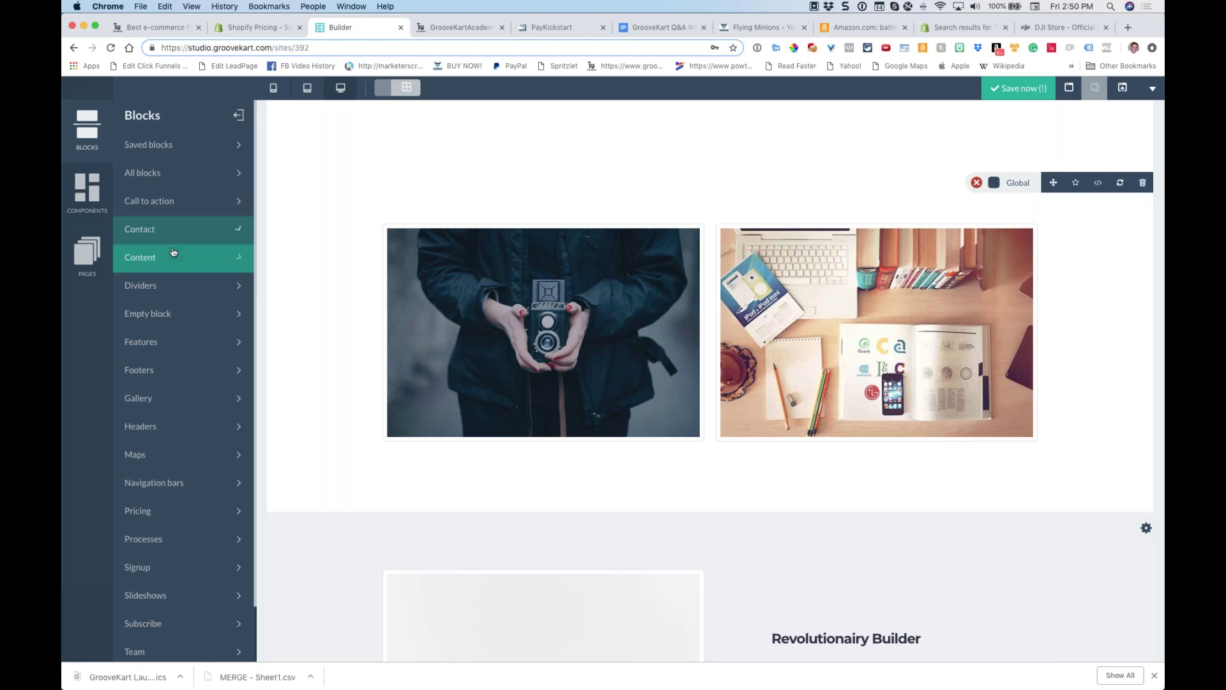
From the Features block category, drag the What We Do phone-mockup block below the photos
scroll(189, 251, down, 5)
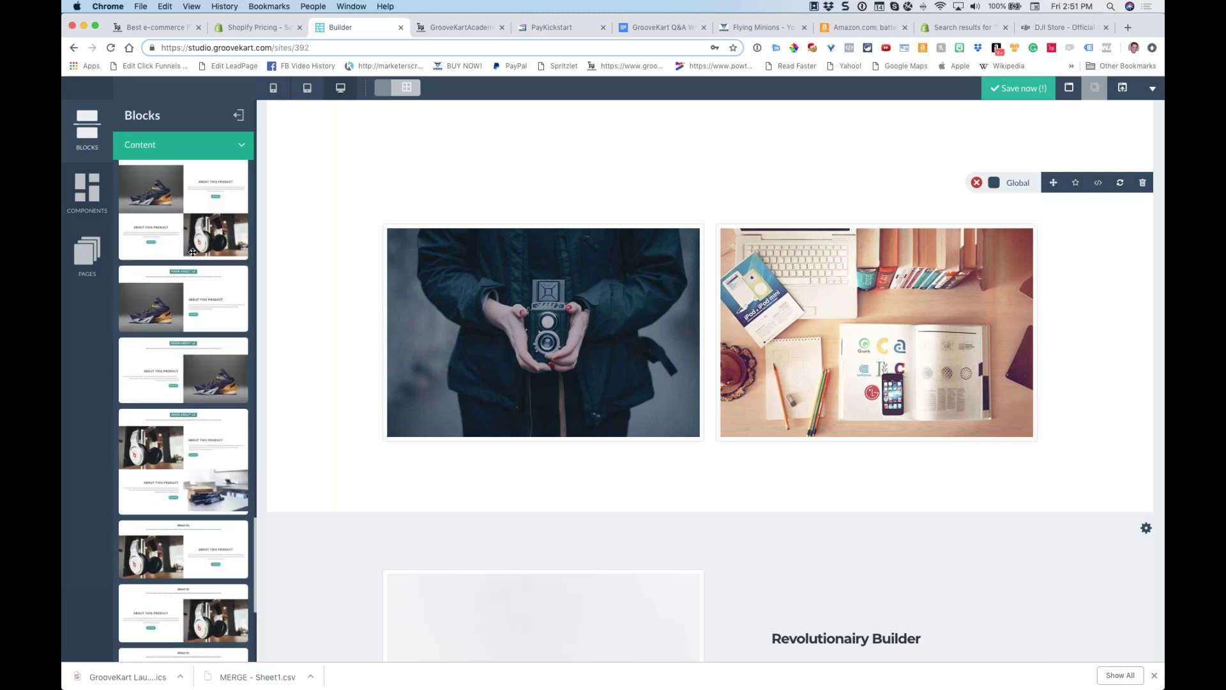
scroll(194, 255, up, 5)
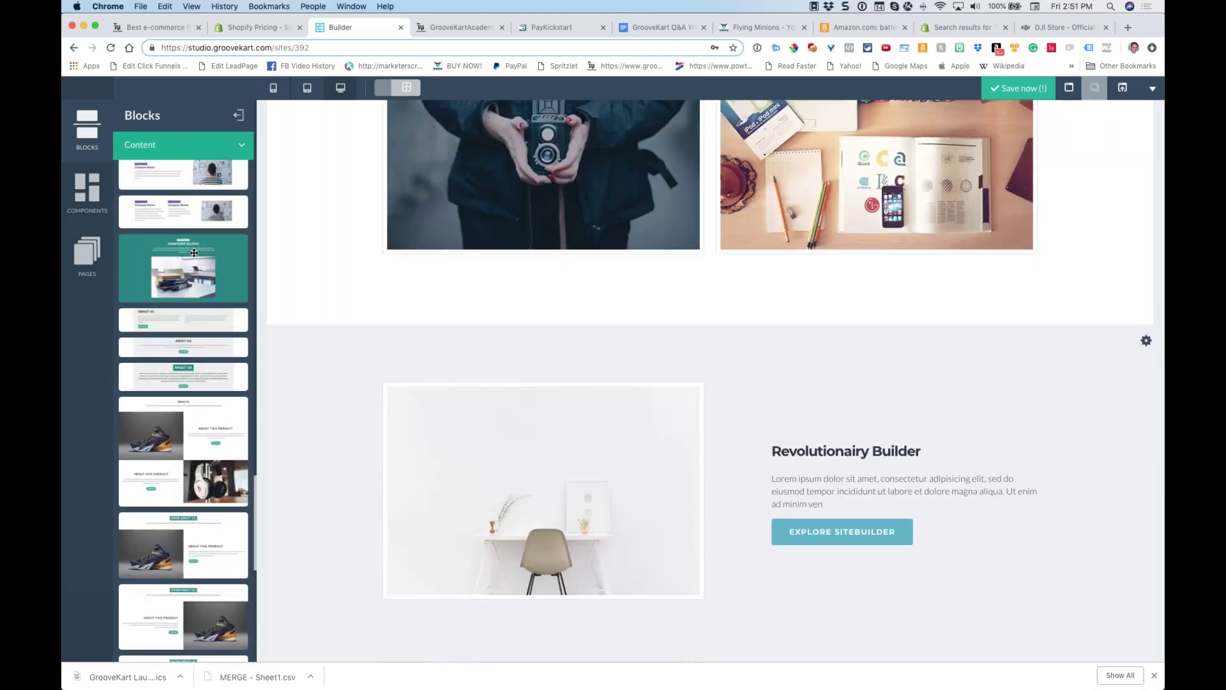
scroll(194, 252, down, 5)
scroll(193, 252, up, 10)
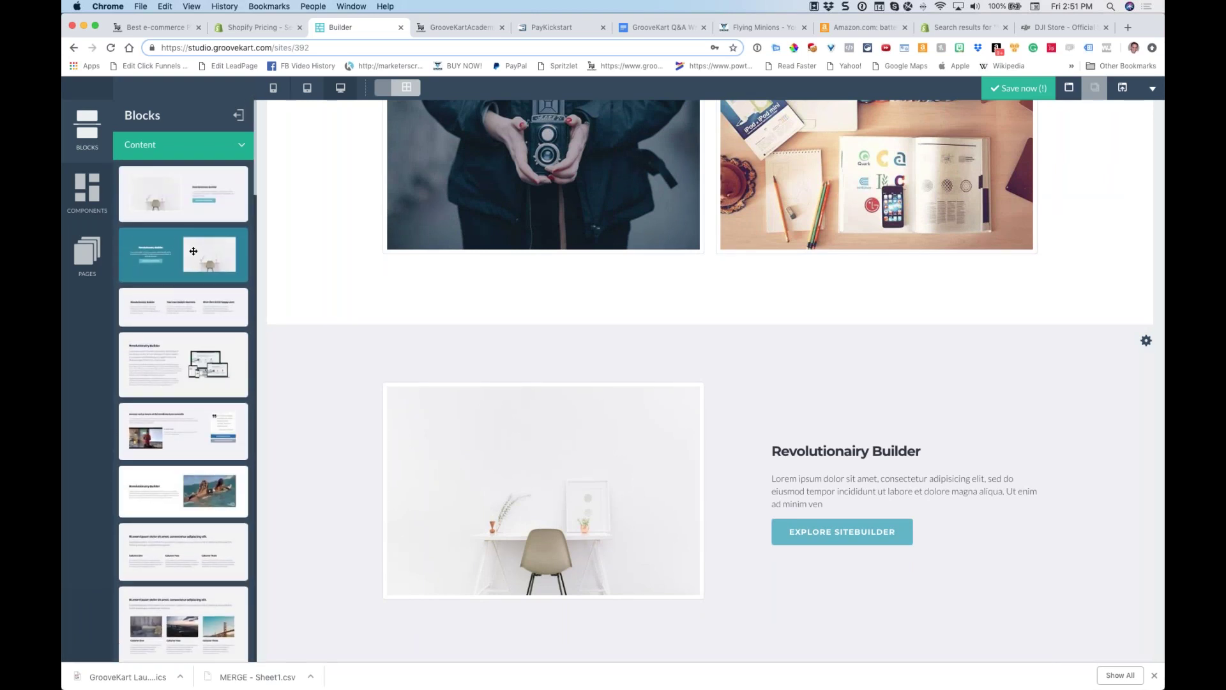
click(186, 152)
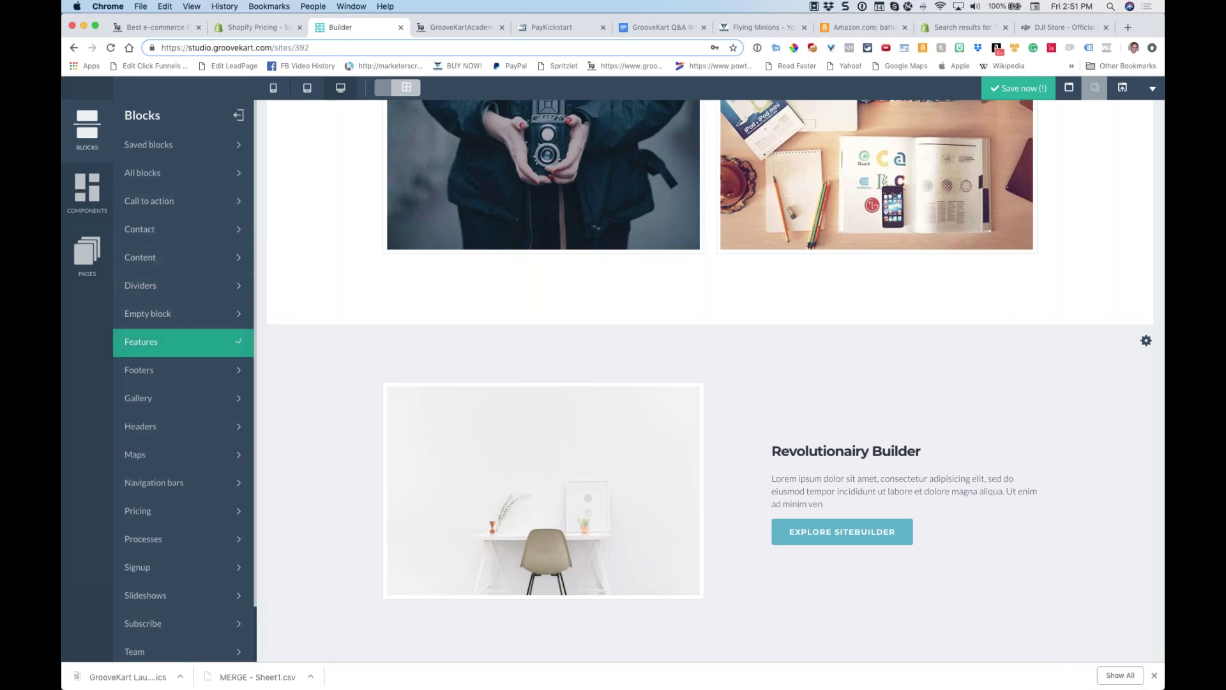
click(163, 339)
scroll(202, 220, down, 10)
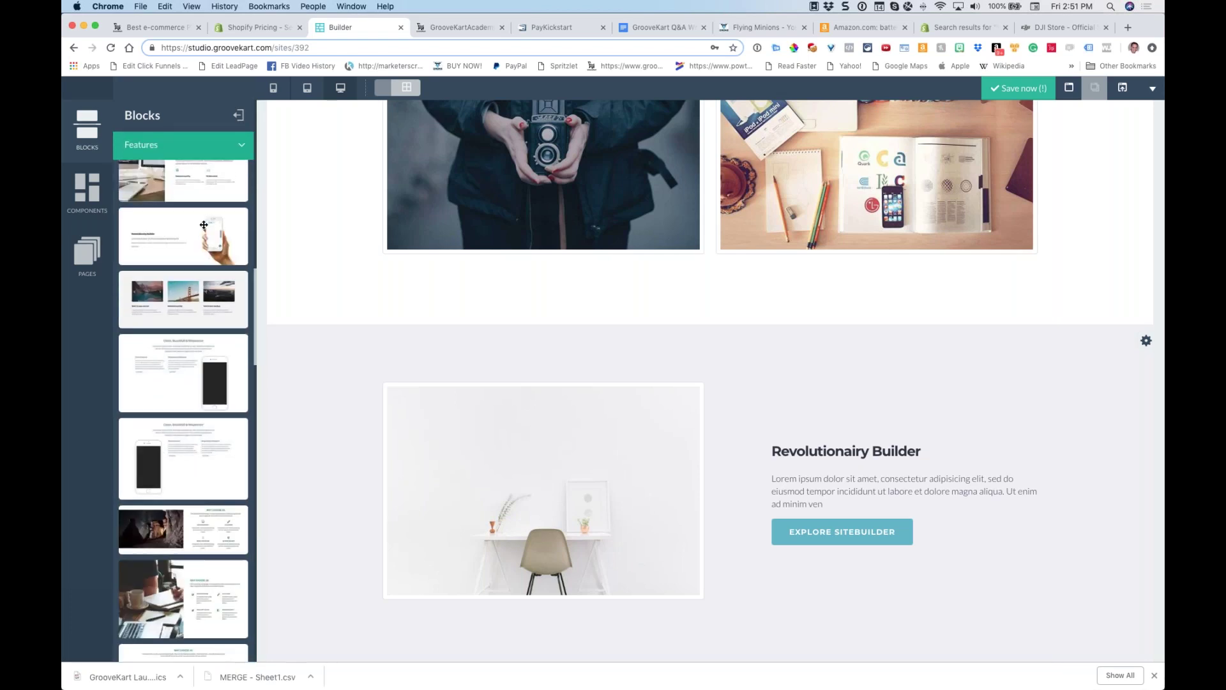
scroll(204, 225, down, 10)
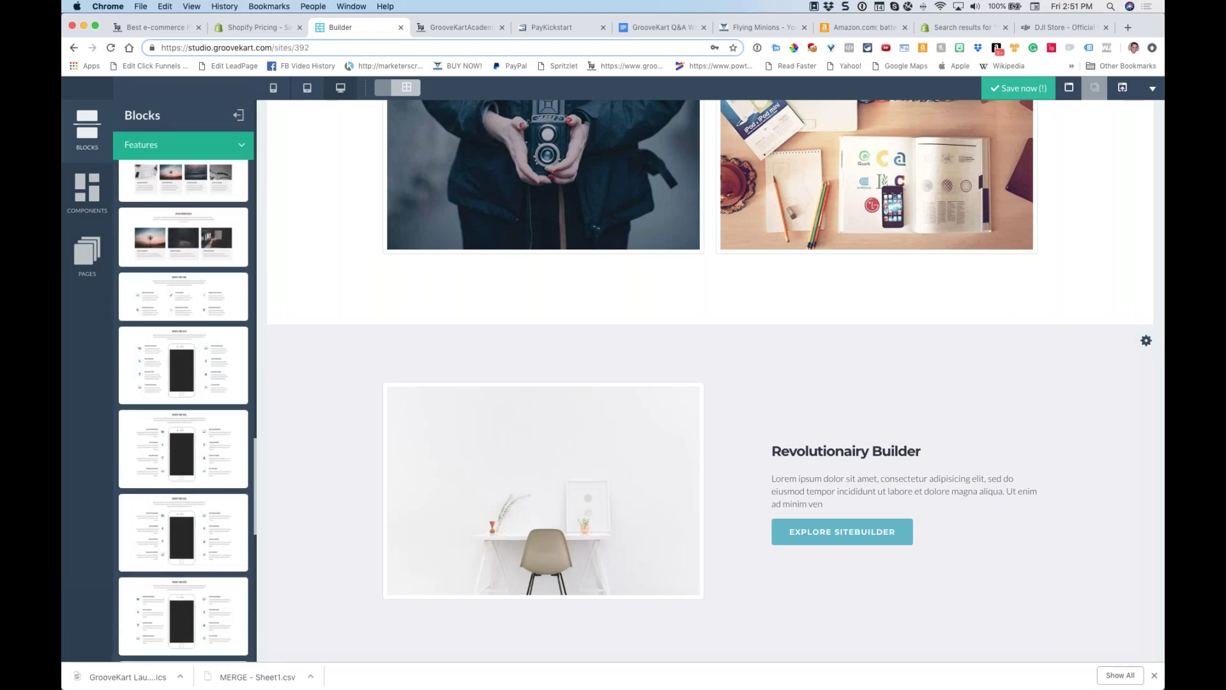
drag(170, 348, 719, 345)
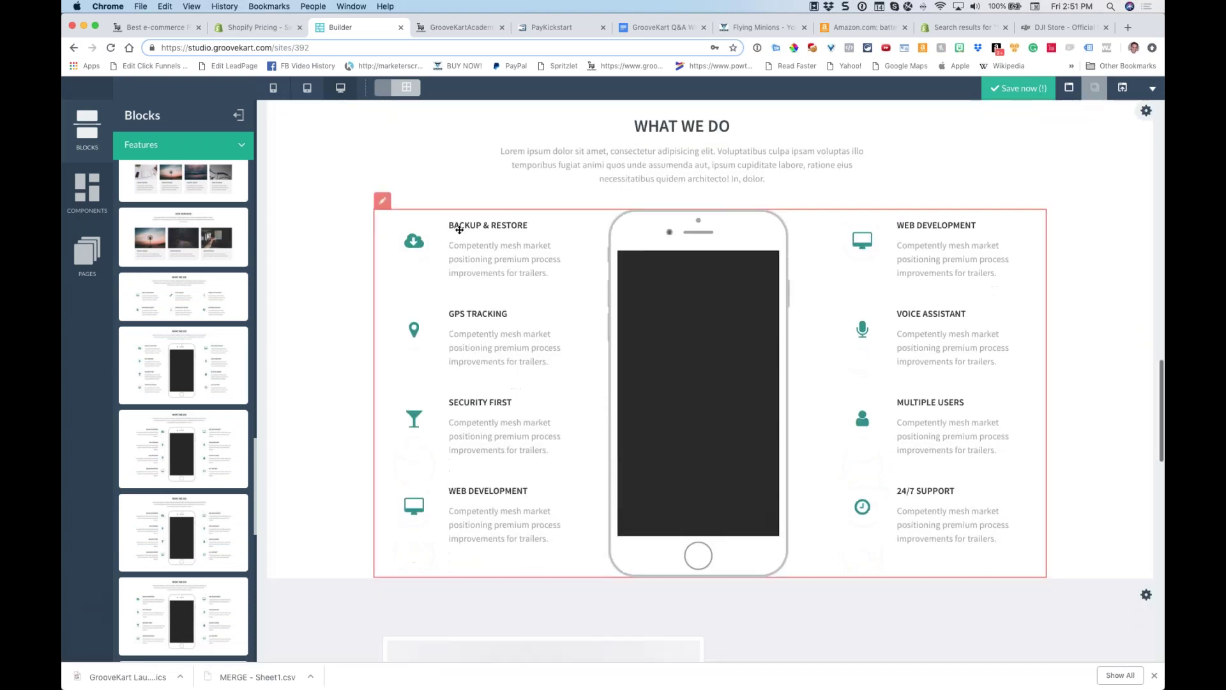
Glance at the GrooveKart landing page and Shopify pricing comparison, then return to the builder
click(143, 26)
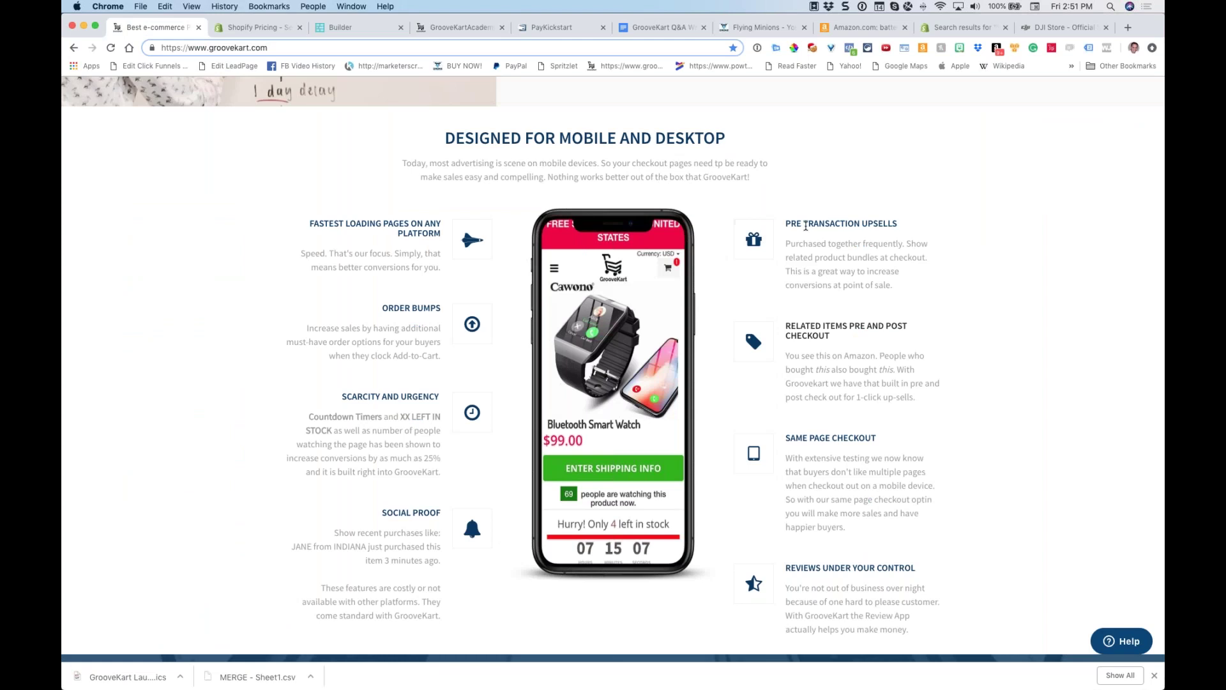
click(256, 27)
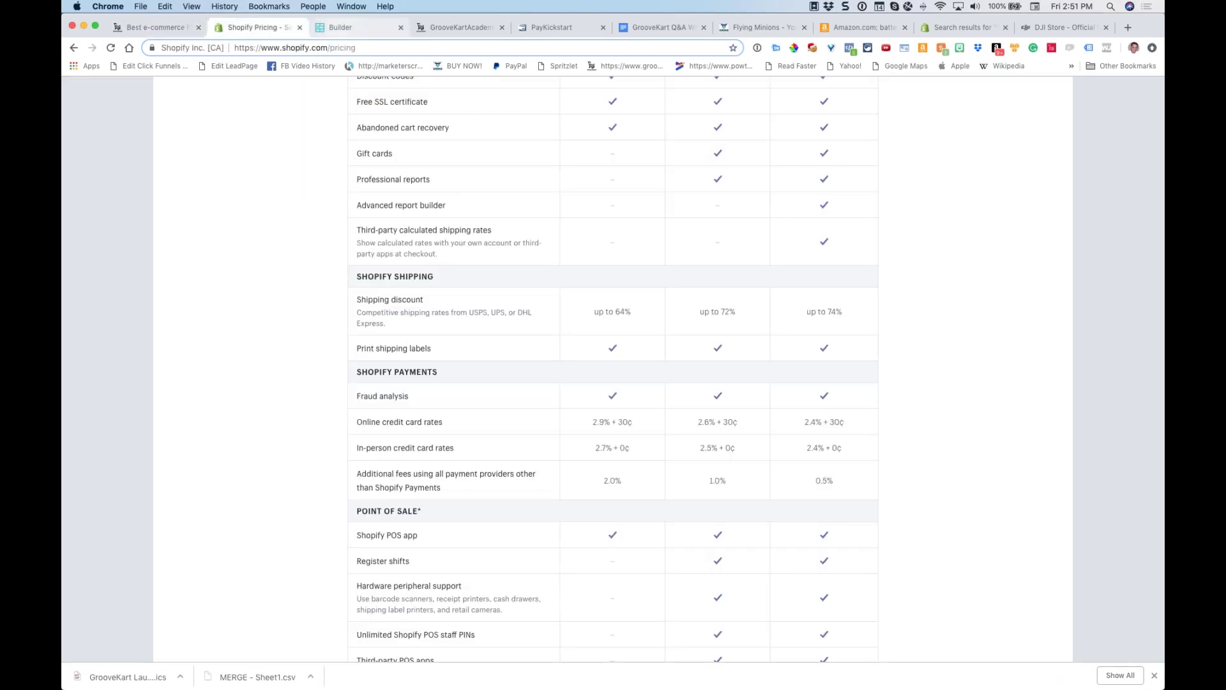
click(345, 27)
Replace the Web Development icon with a navy paper-plane icon and apply it
click(862, 241)
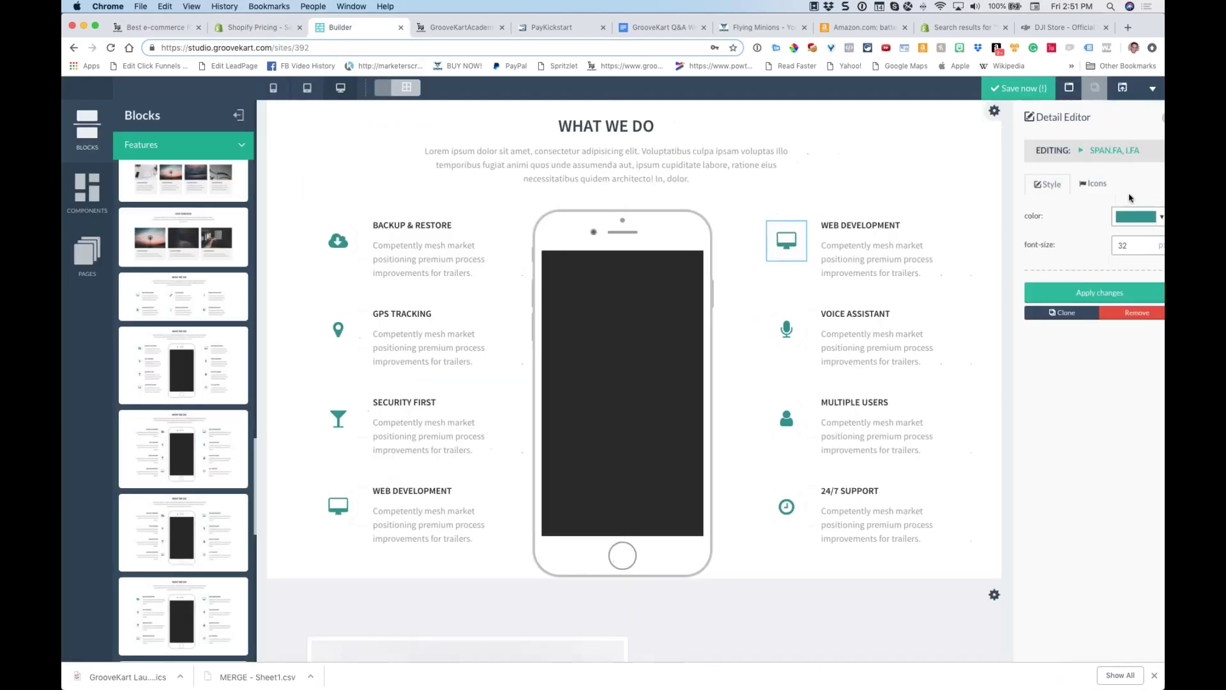
click(1080, 184)
click(1045, 243)
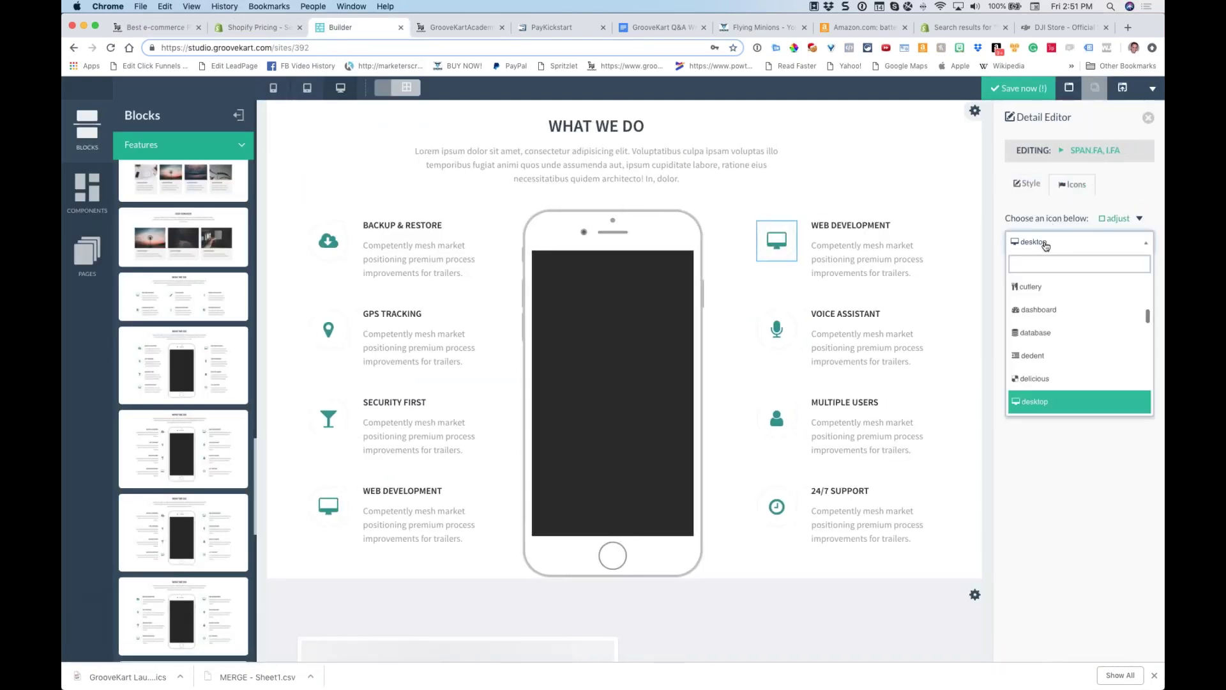
text(plane)
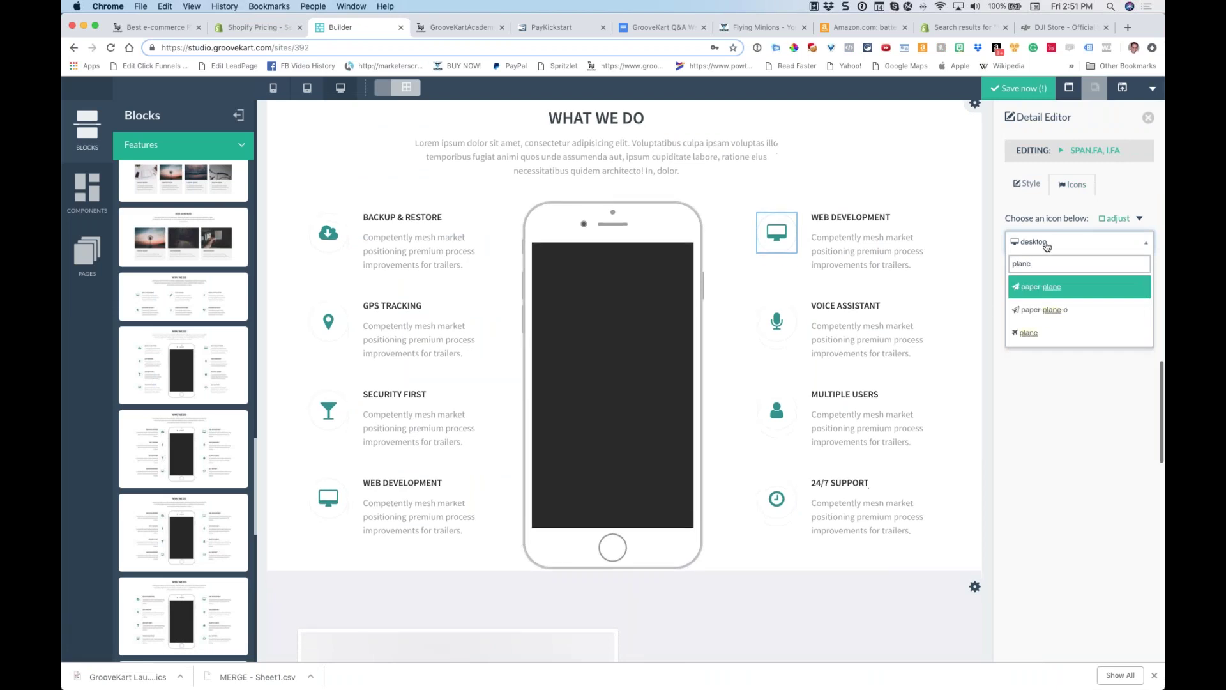
click(1032, 292)
click(1028, 187)
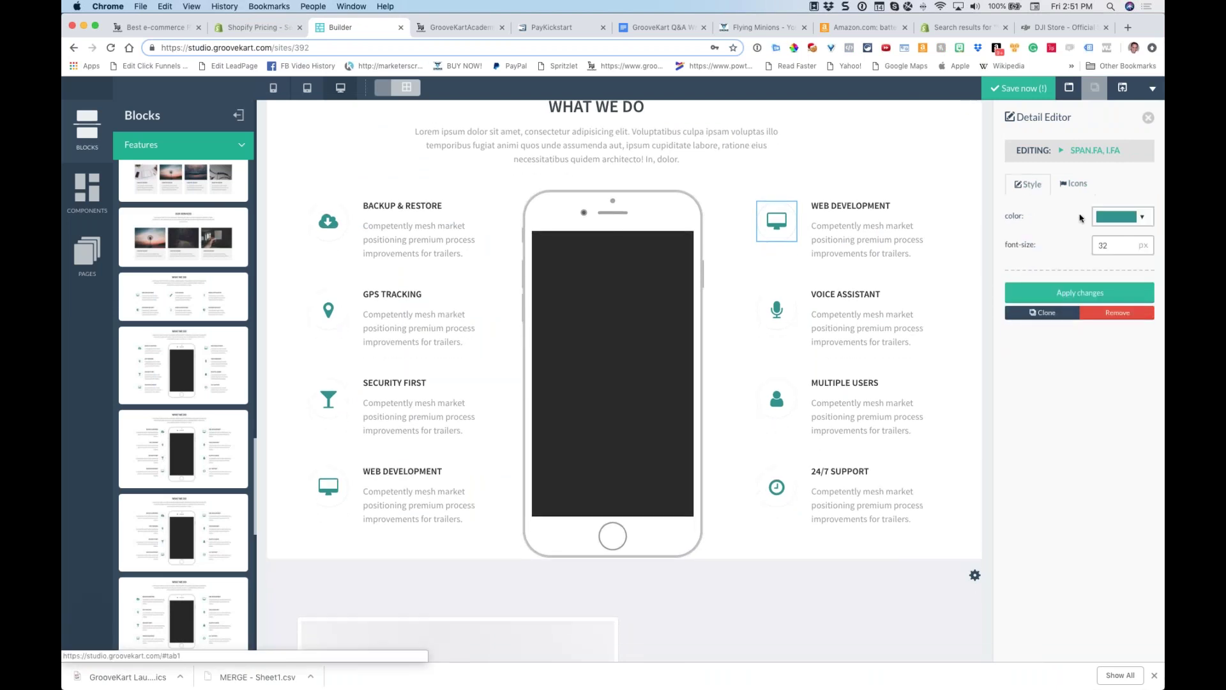
click(1112, 218)
click(1019, 329)
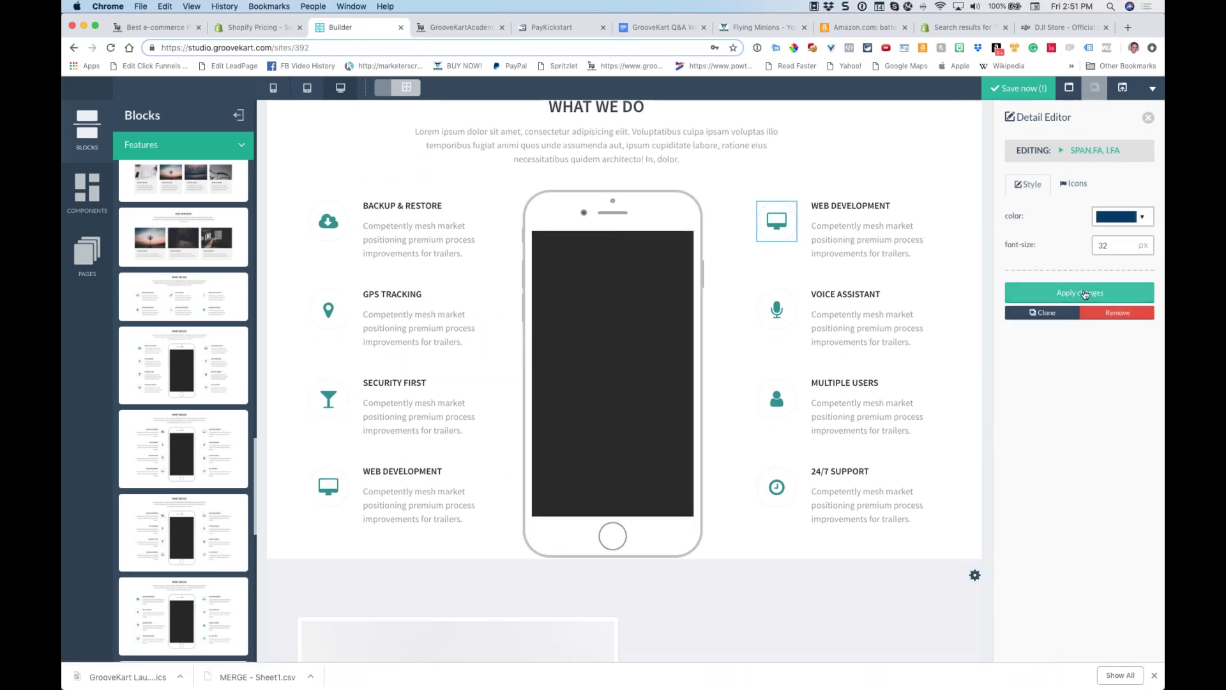
click(1080, 292)
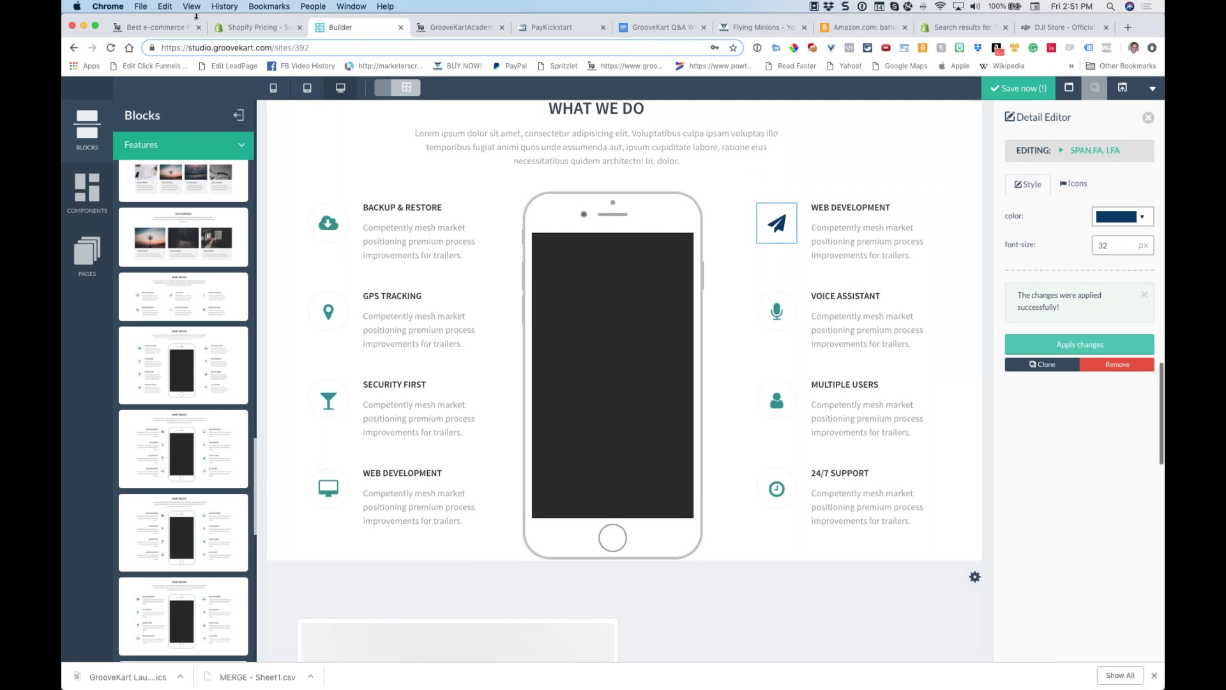
click(157, 27)
scroll(666, 214, down, 20)
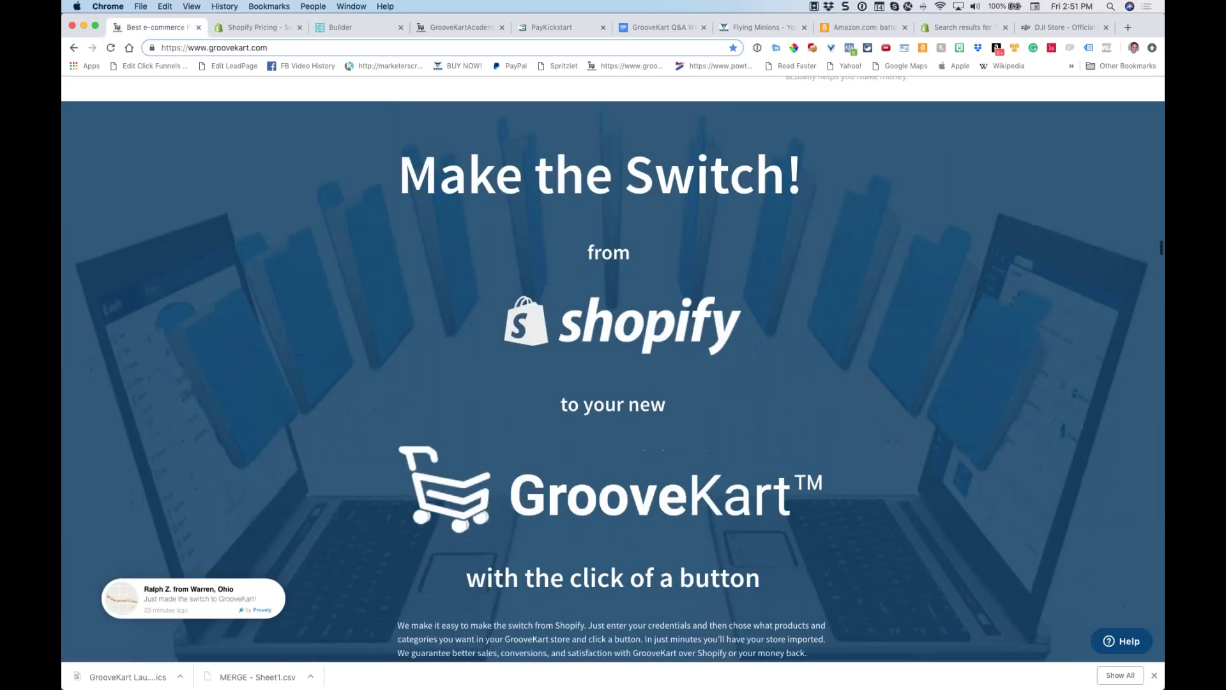
scroll(670, 224, down, 20)
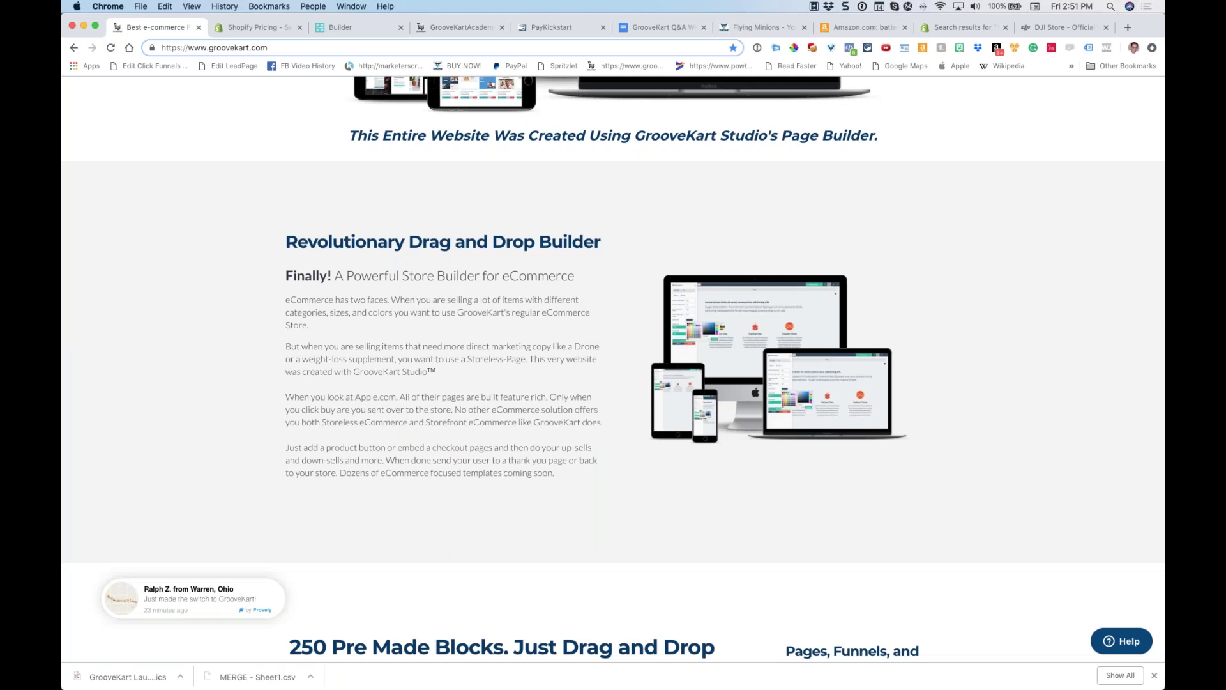
scroll(681, 229, down, 20)
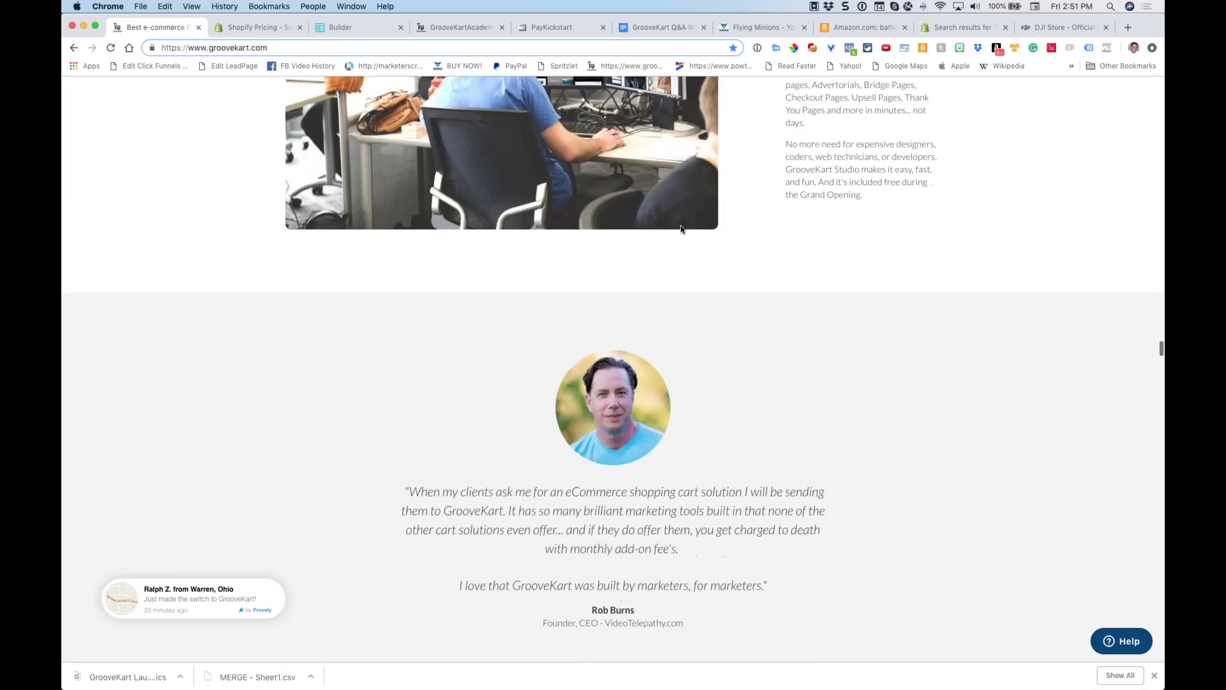
scroll(681, 229, down, 20)
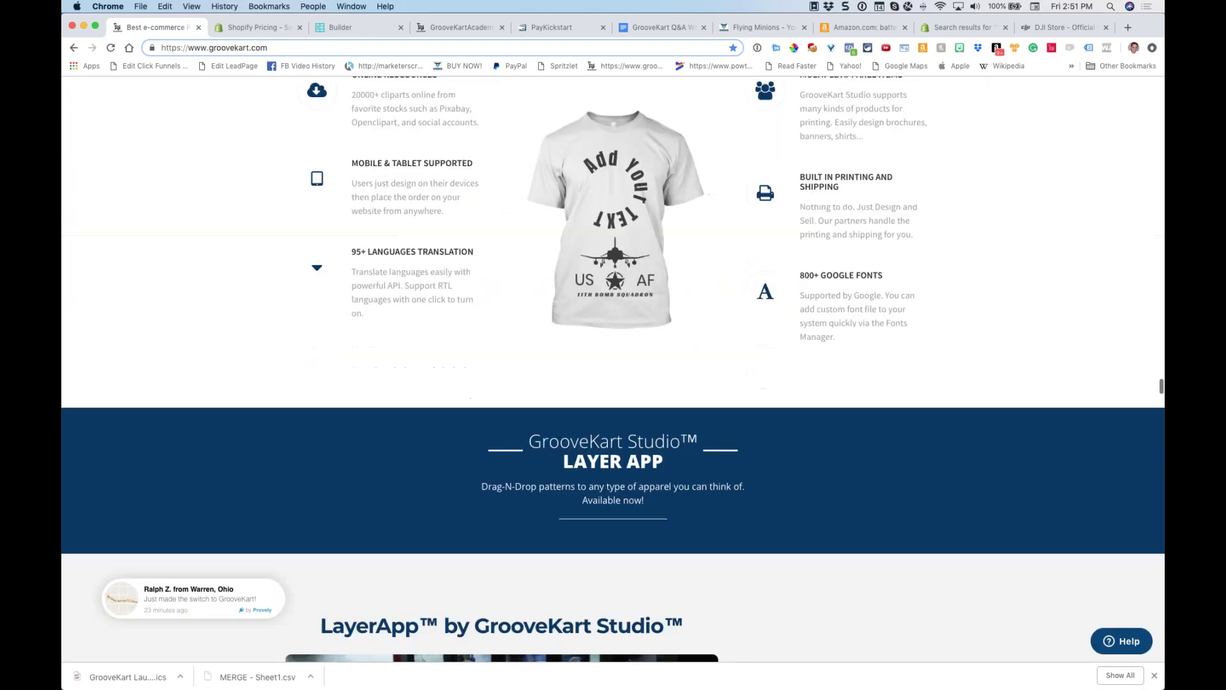
scroll(703, 239, down, 20)
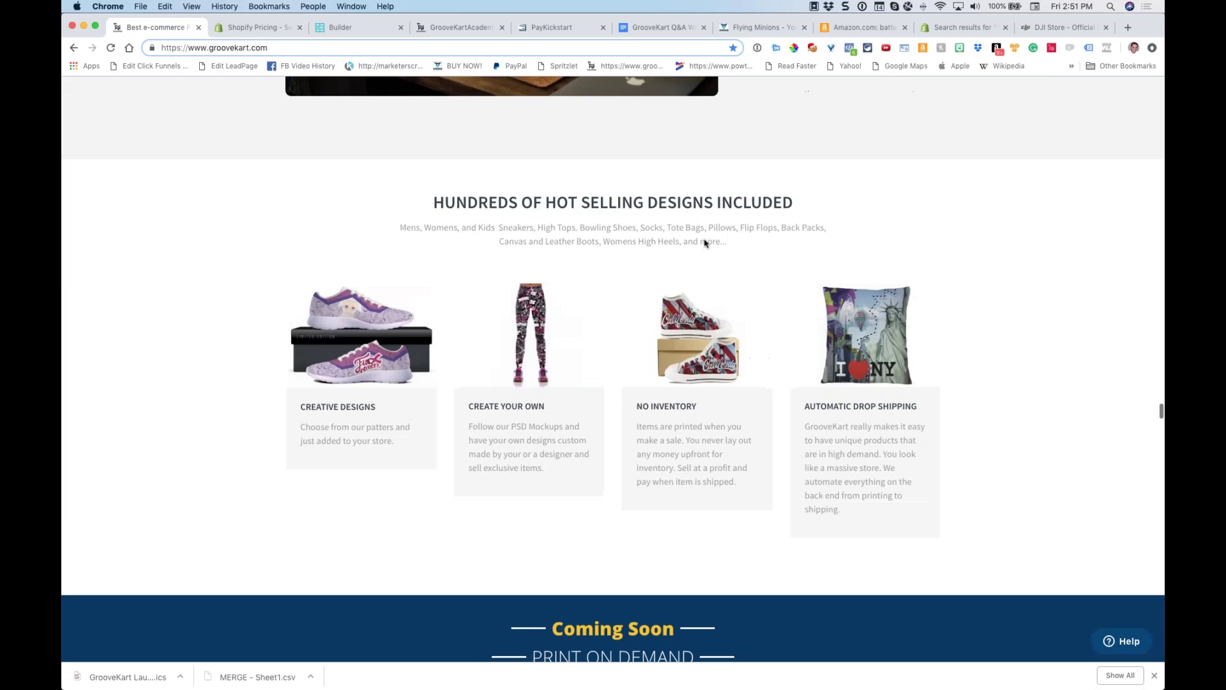
scroll(613, 370, down, 20)
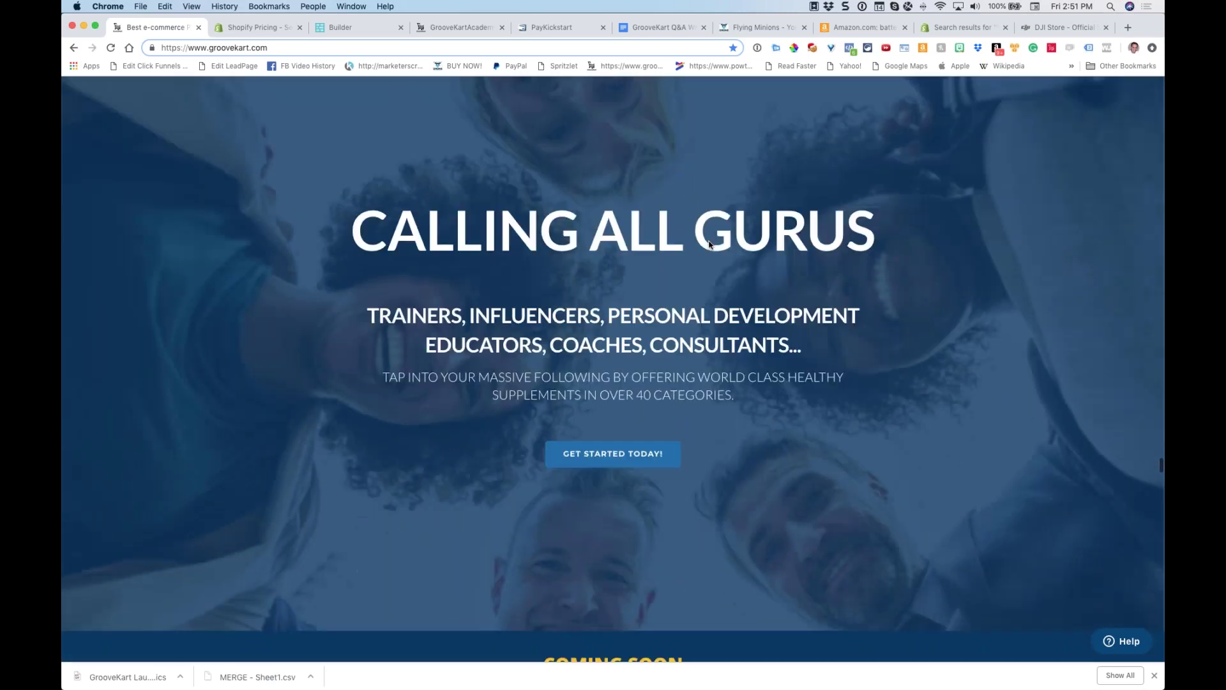
scroll(697, 320, down, 20)
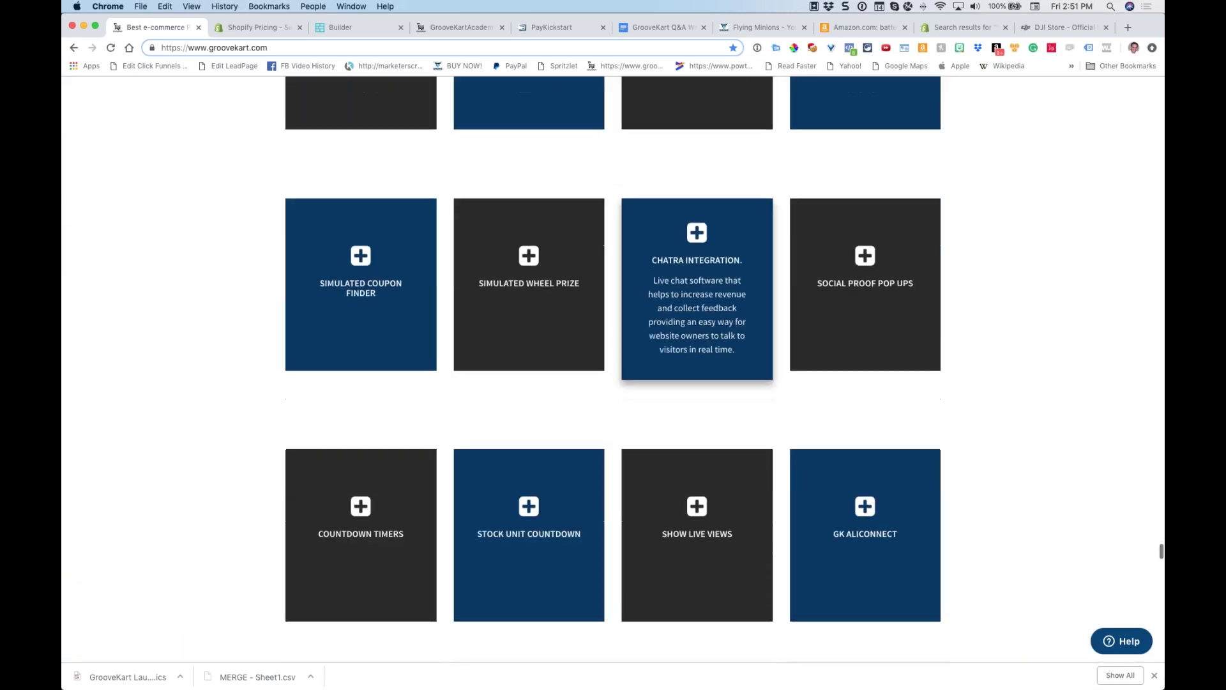
scroll(721, 250, up, 20)
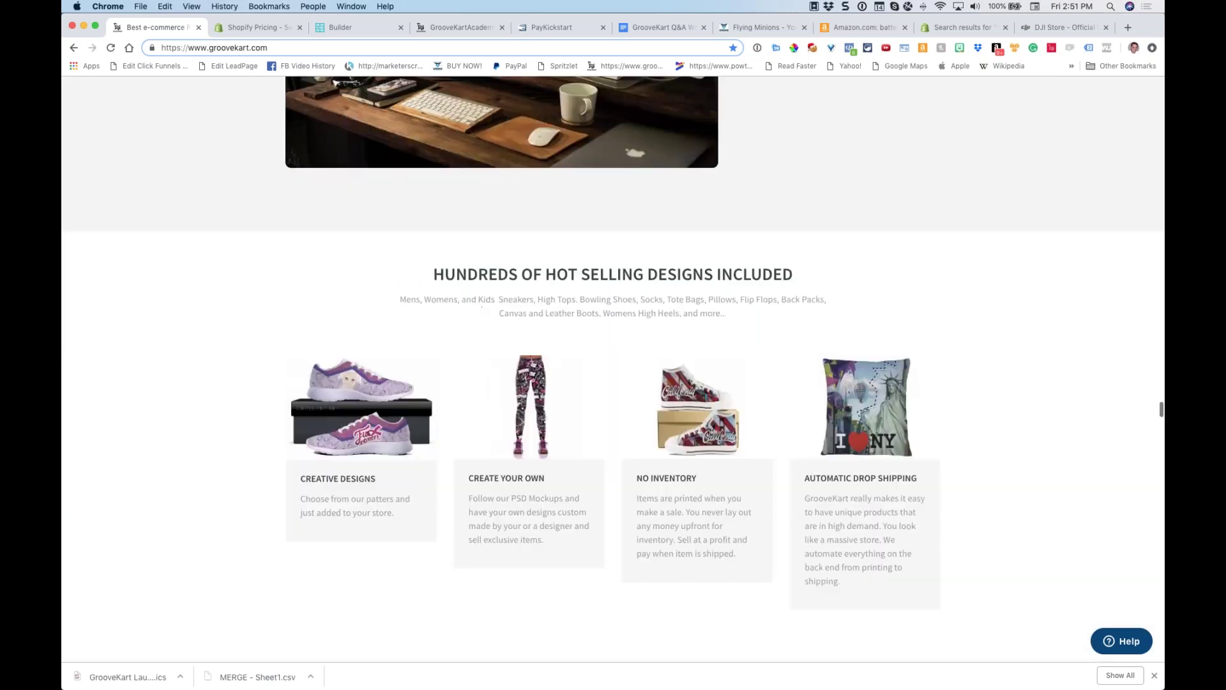
scroll(80, 372, up, 1)
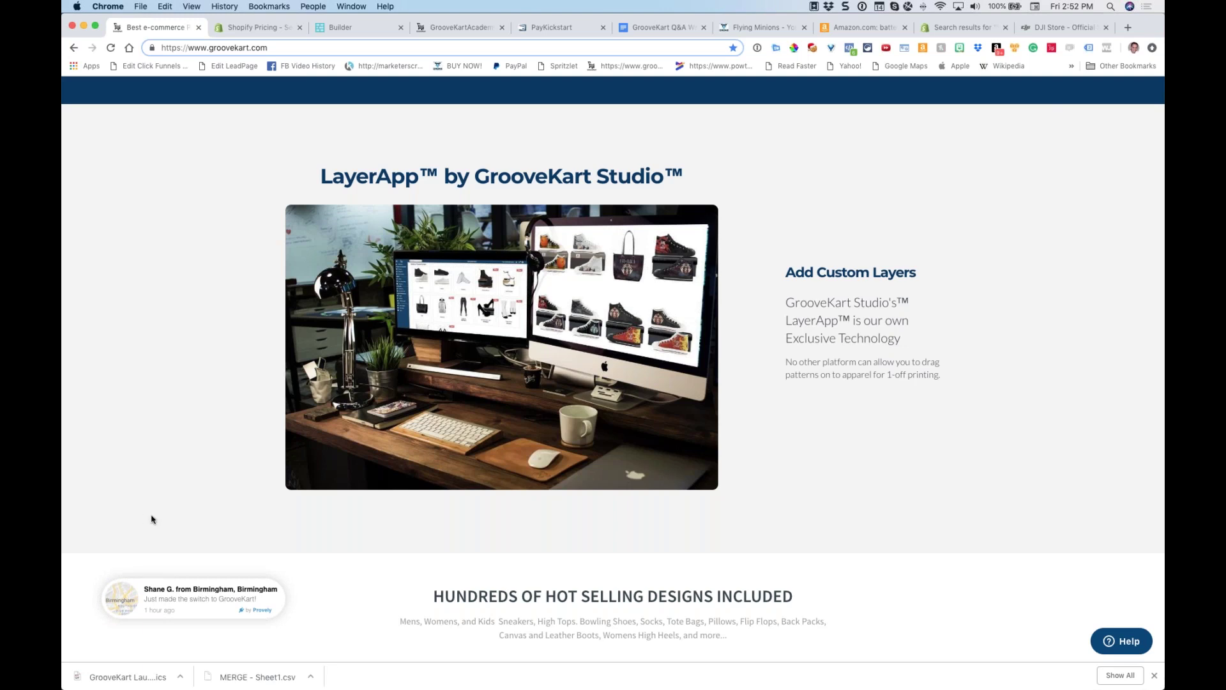
scroll(152, 520, down, 20)
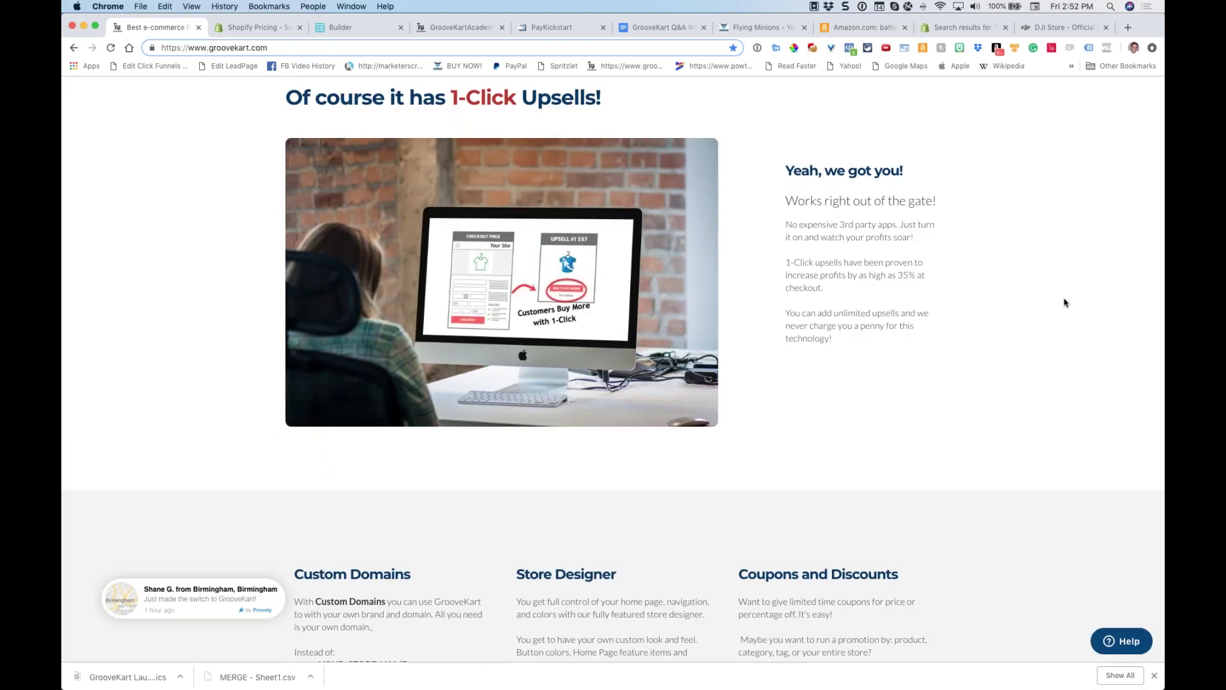
scroll(1064, 302, up, 3)
scroll(1065, 302, down, 20)
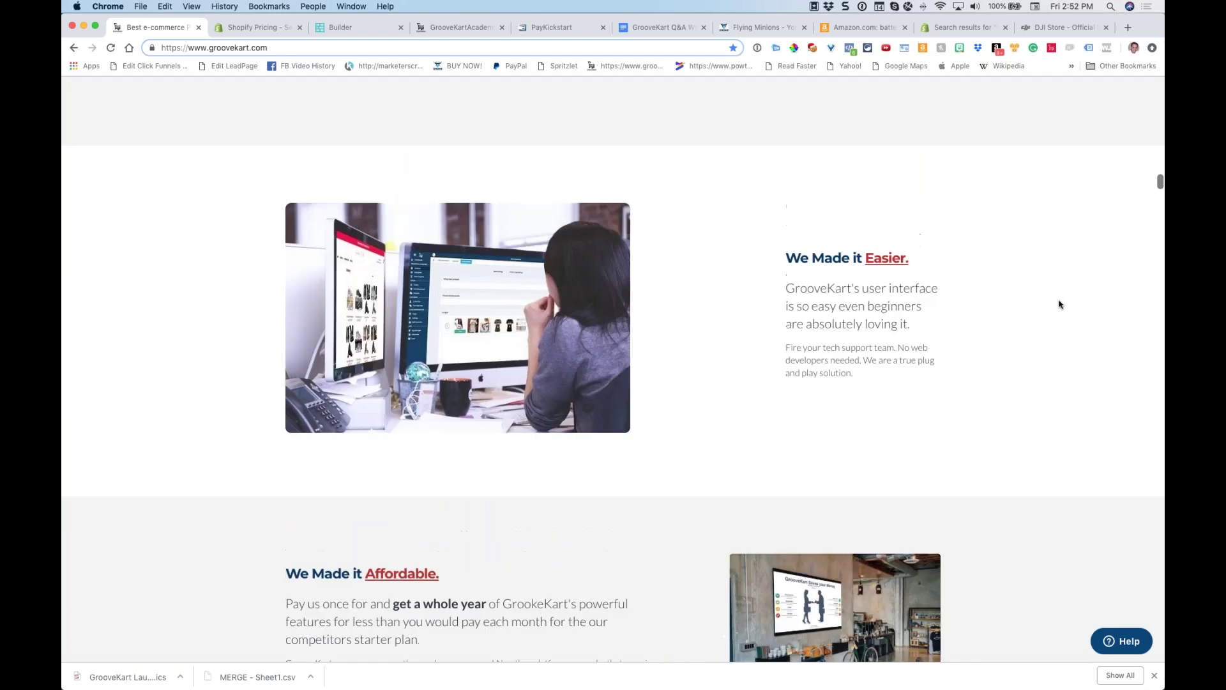
scroll(1059, 304, up, 10)
scroll(1053, 304, down, 5)
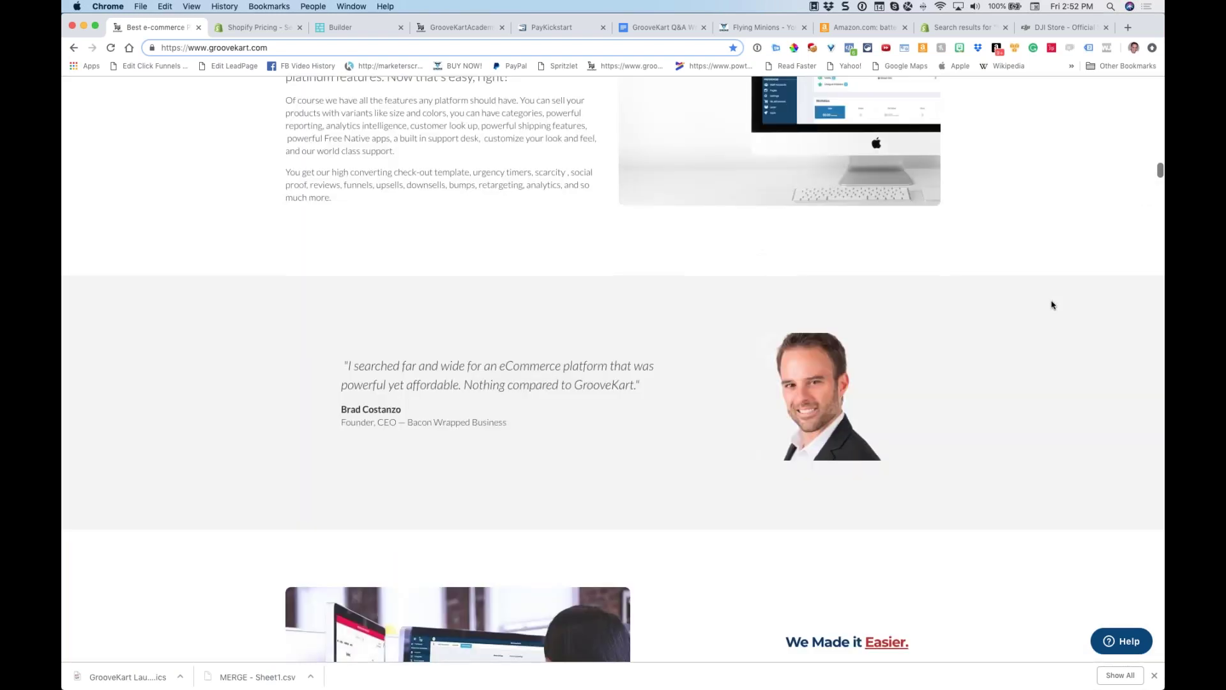
scroll(1053, 304, down, 6)
scroll(923, 255, down, 2)
scroll(351, 257, down, 3)
scroll(389, 257, down, 7)
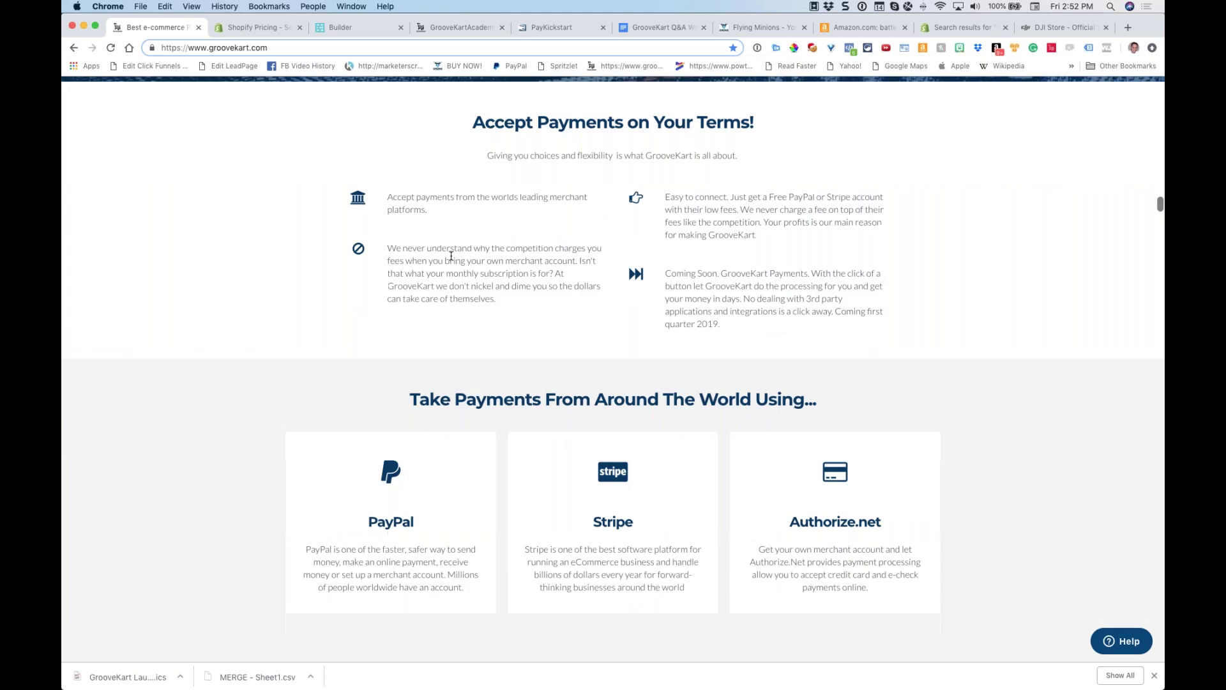
scroll(452, 259, down, 8)
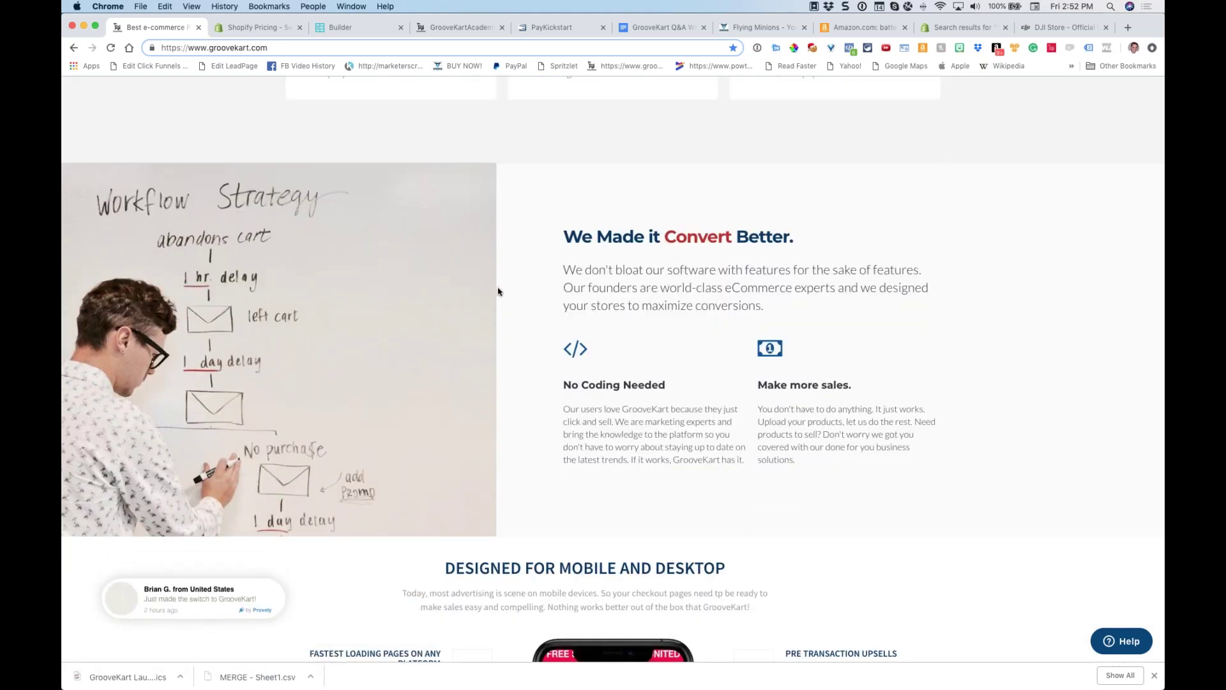
triple_click(615, 246)
click(863, 258)
scroll(543, 311, down, 3)
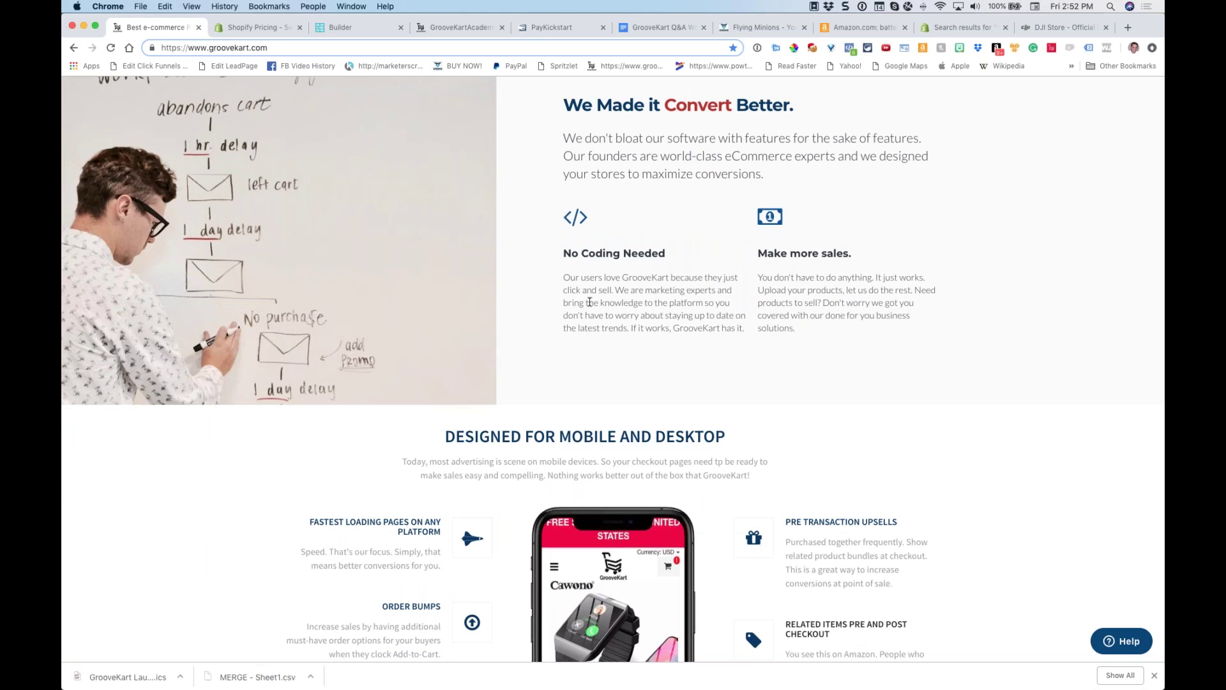
scroll(589, 309, down, 5)
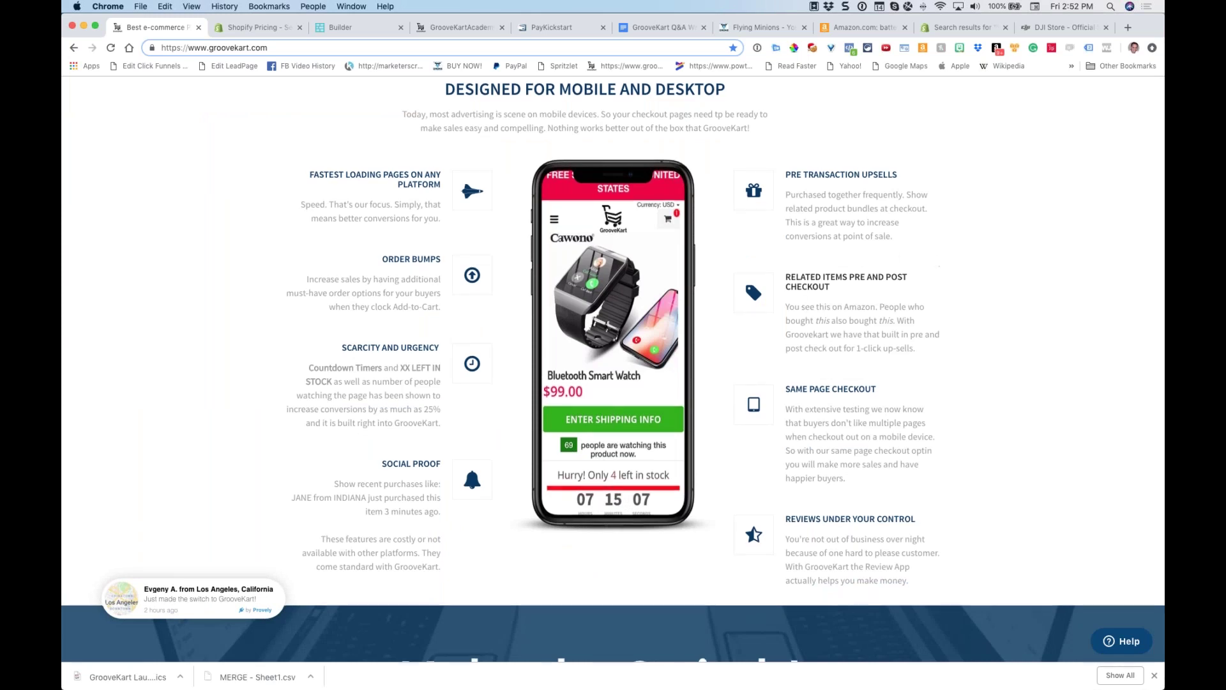
scroll(938, 260, down, 10)
scroll(699, 308, down, 4)
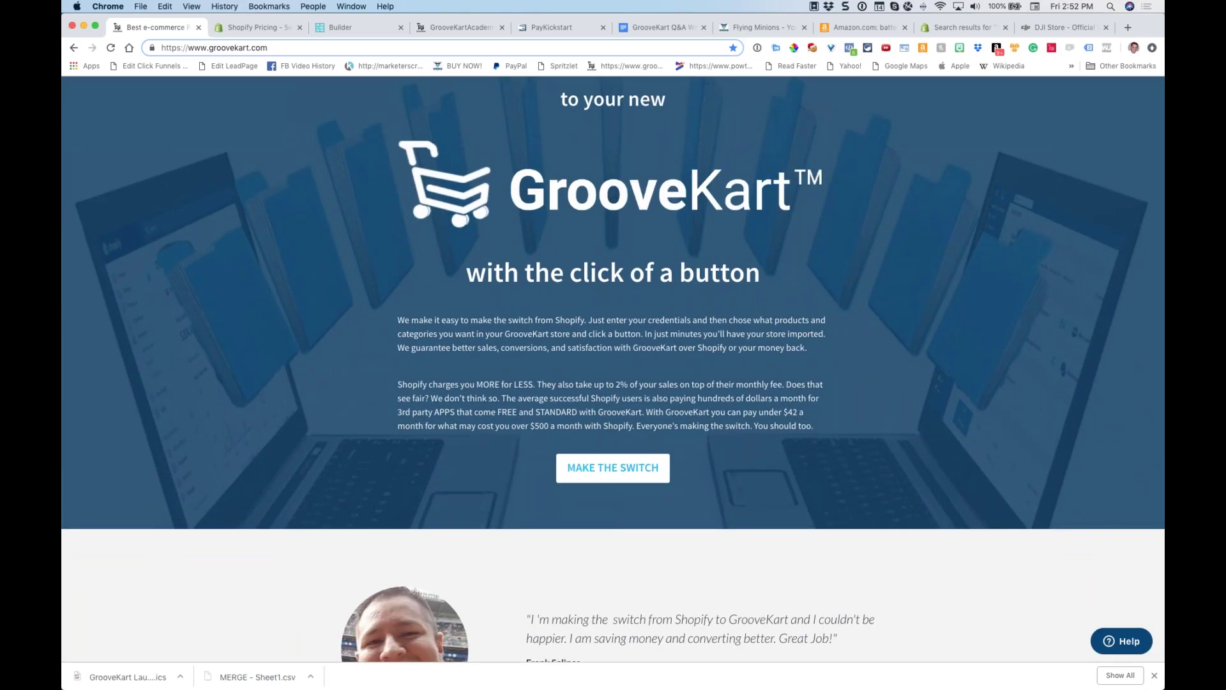
scroll(700, 311, down, 10)
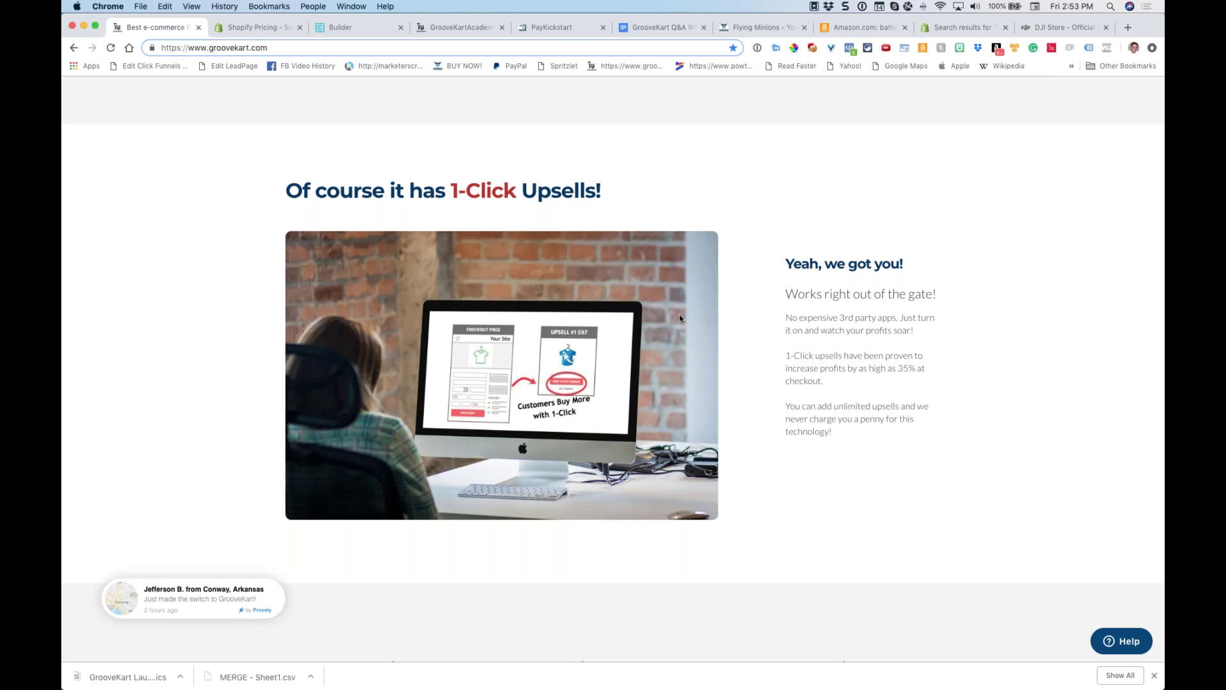
Scroll down the GrooveKart homepage, highlighting the YOUR-STORE-NAME.GrooveKart.com example address
scroll(679, 318, down, 10)
drag(320, 342, 475, 341)
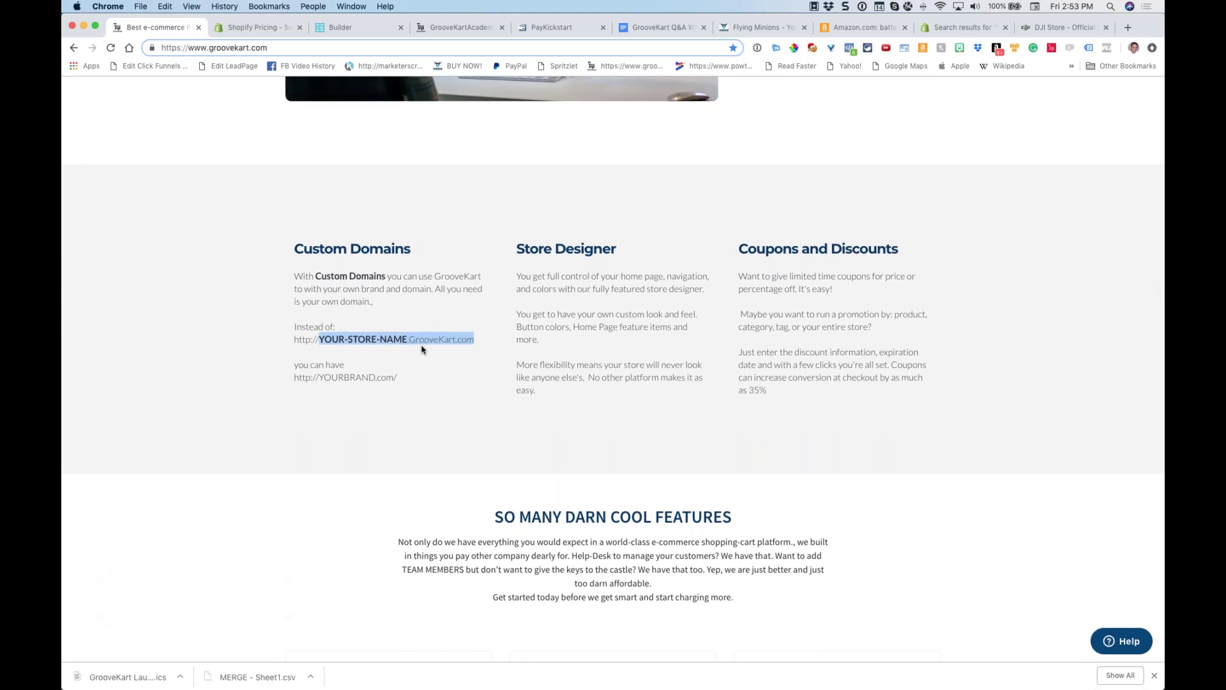
click(473, 319)
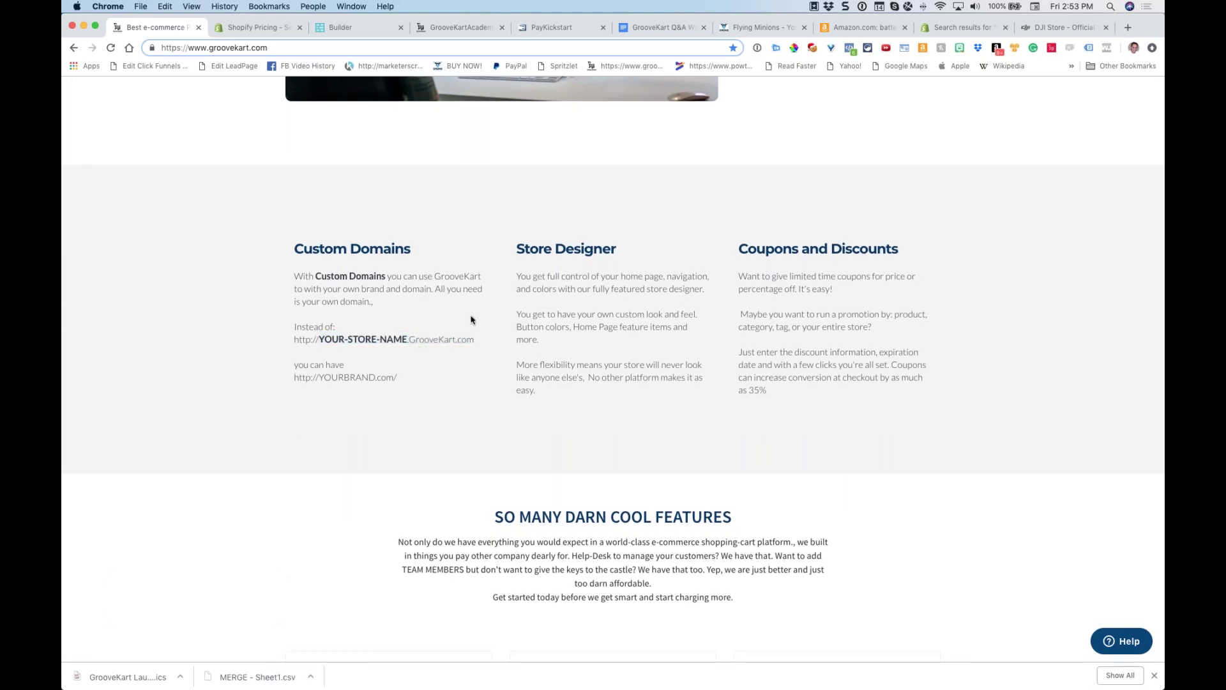
scroll(473, 319, down, 1)
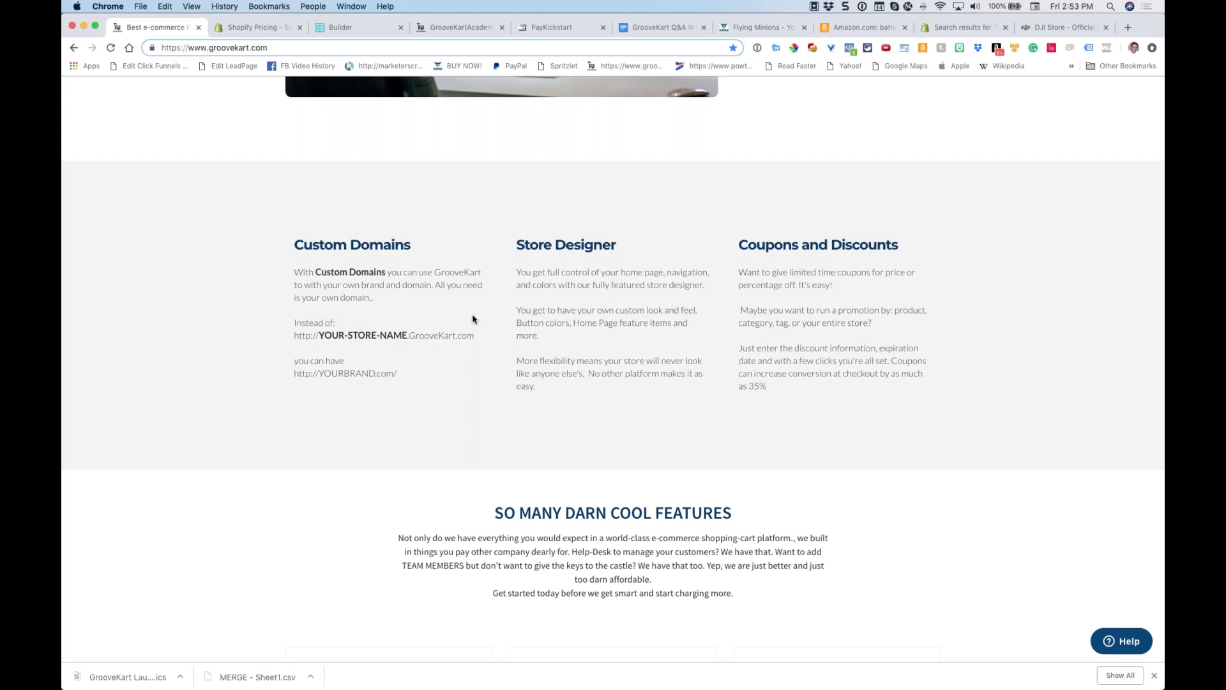
scroll(473, 319, down, 2)
Browse the features section, highlighting text including the COMPLIENCE card's heading
drag(538, 210, 630, 227)
scroll(791, 121, down, 3)
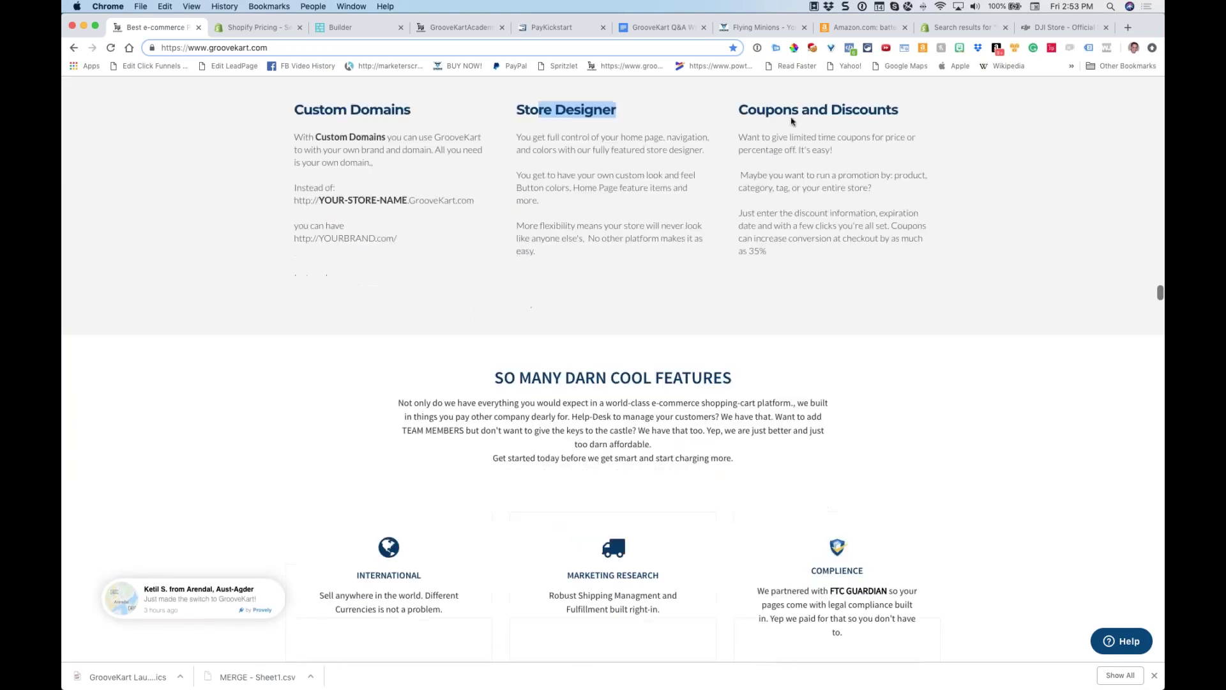
scroll(575, 238, down, 5)
scroll(613, 370, down, 4)
drag(357, 163, 464, 257)
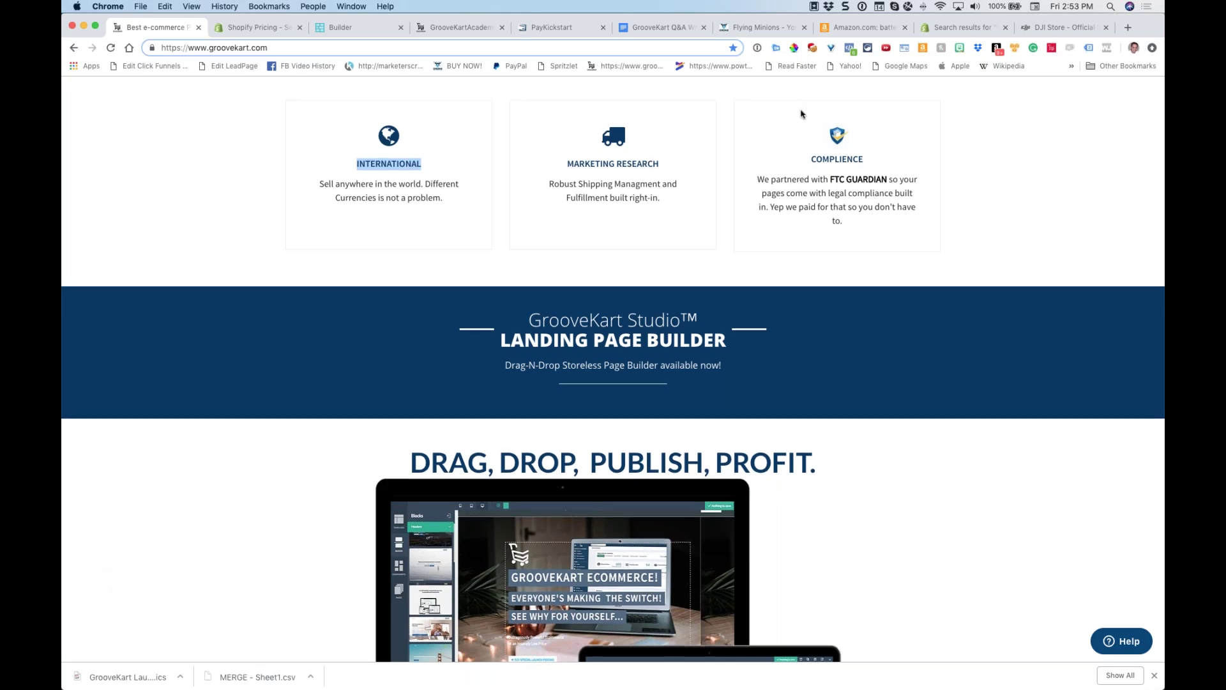
drag(797, 134, 878, 191)
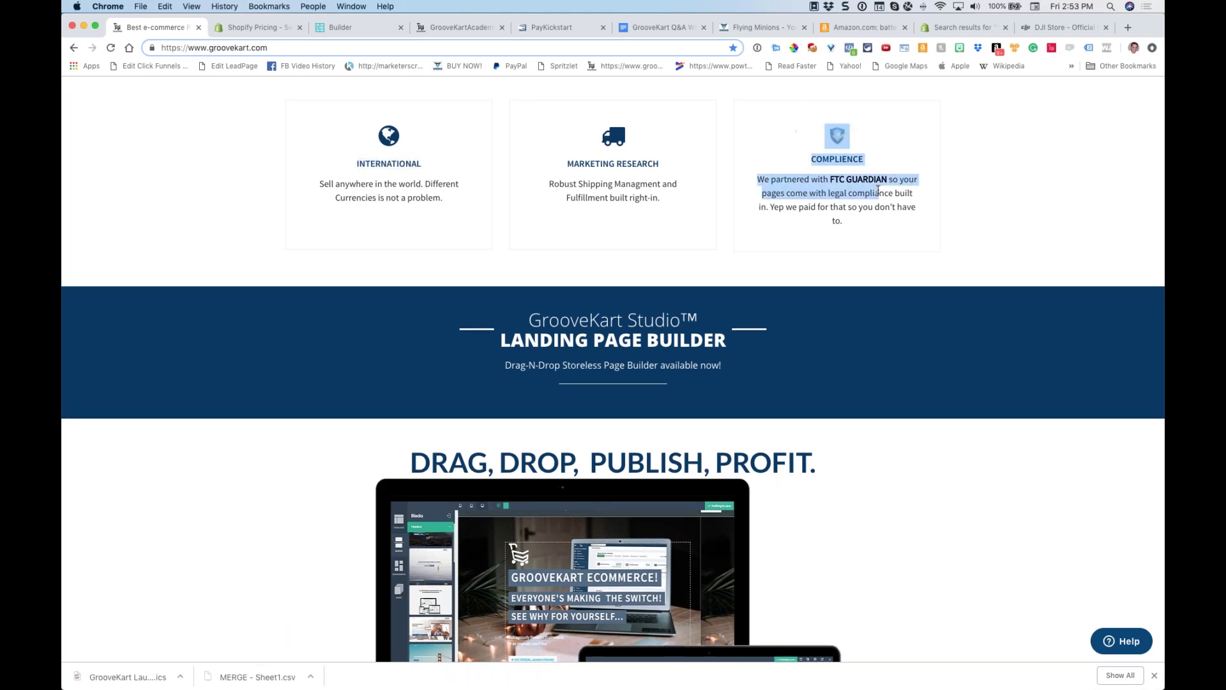
click(847, 221)
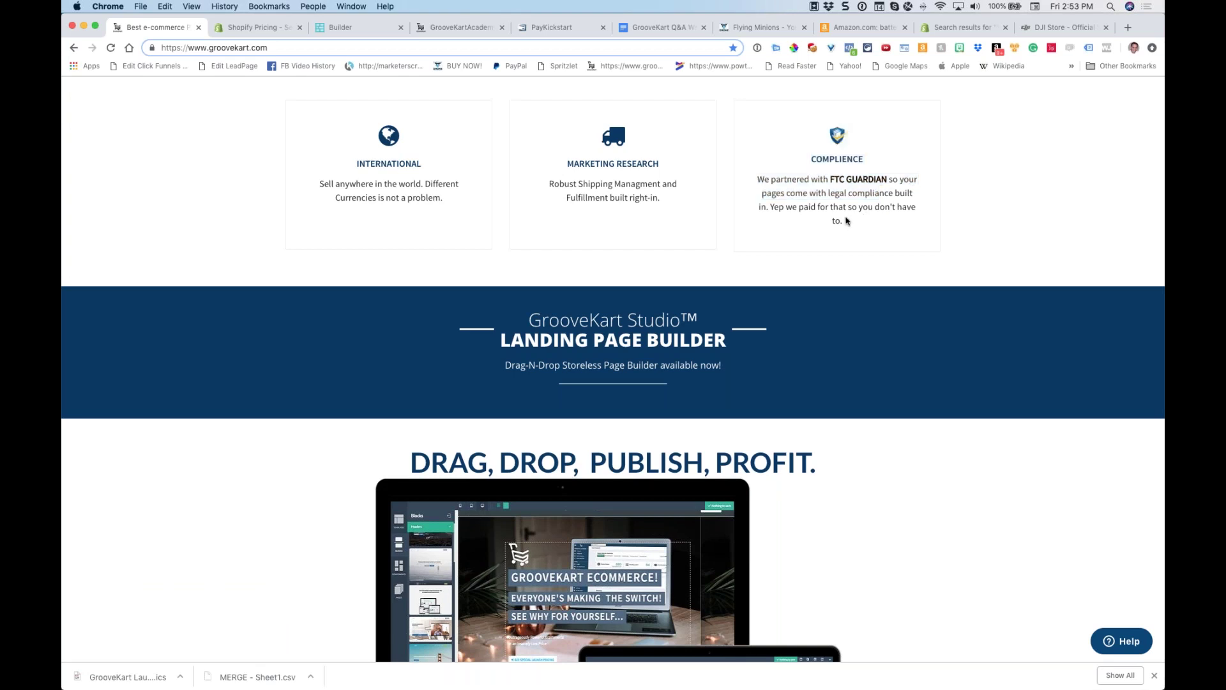
Scroll through the Product Design Tool section, then return to the Builder tab
scroll(710, 205, down, 15)
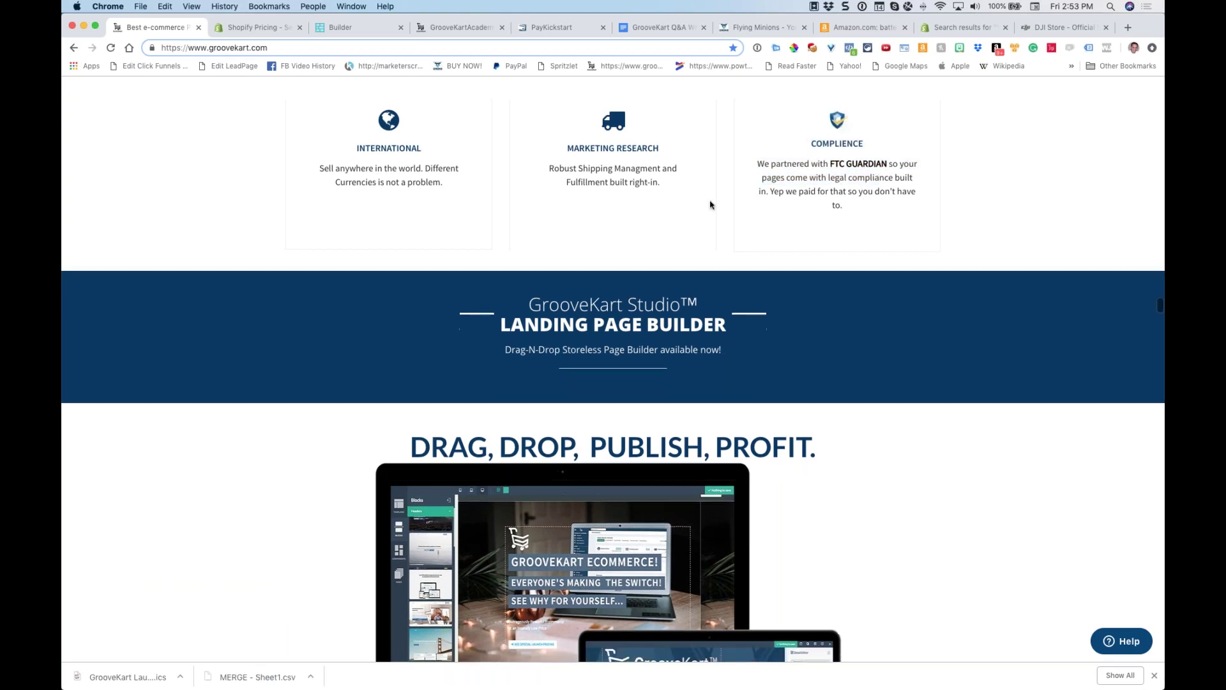
scroll(721, 205, down, 10)
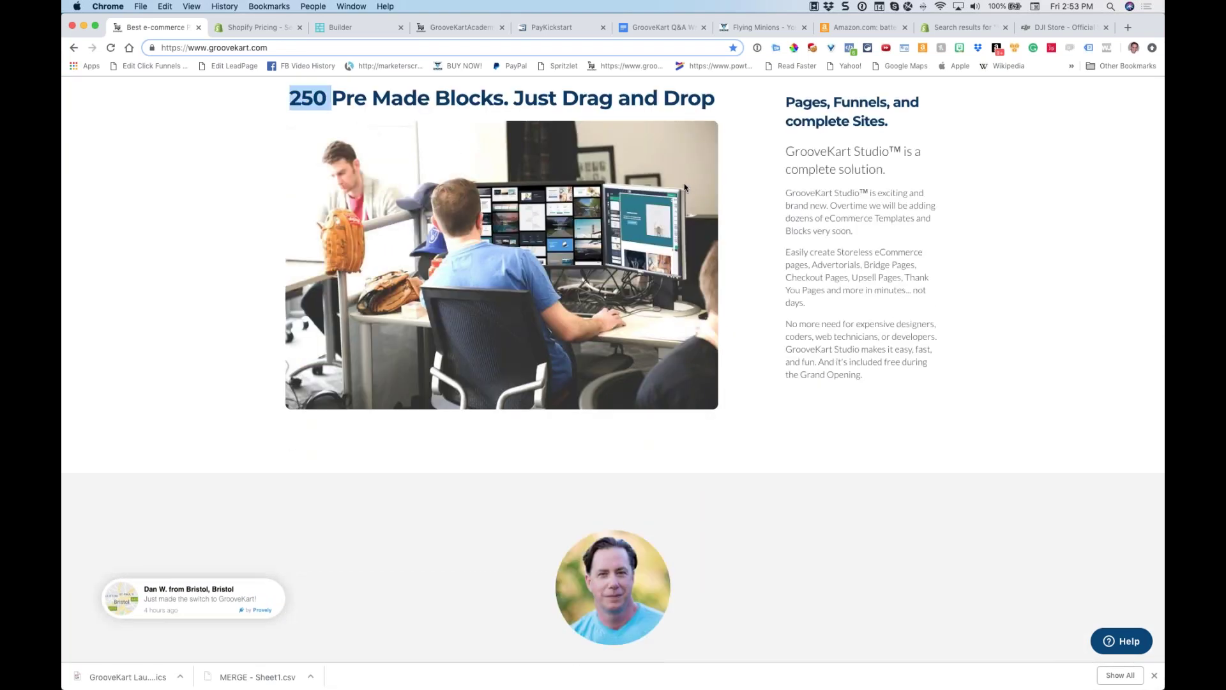
scroll(834, 243, down, 13)
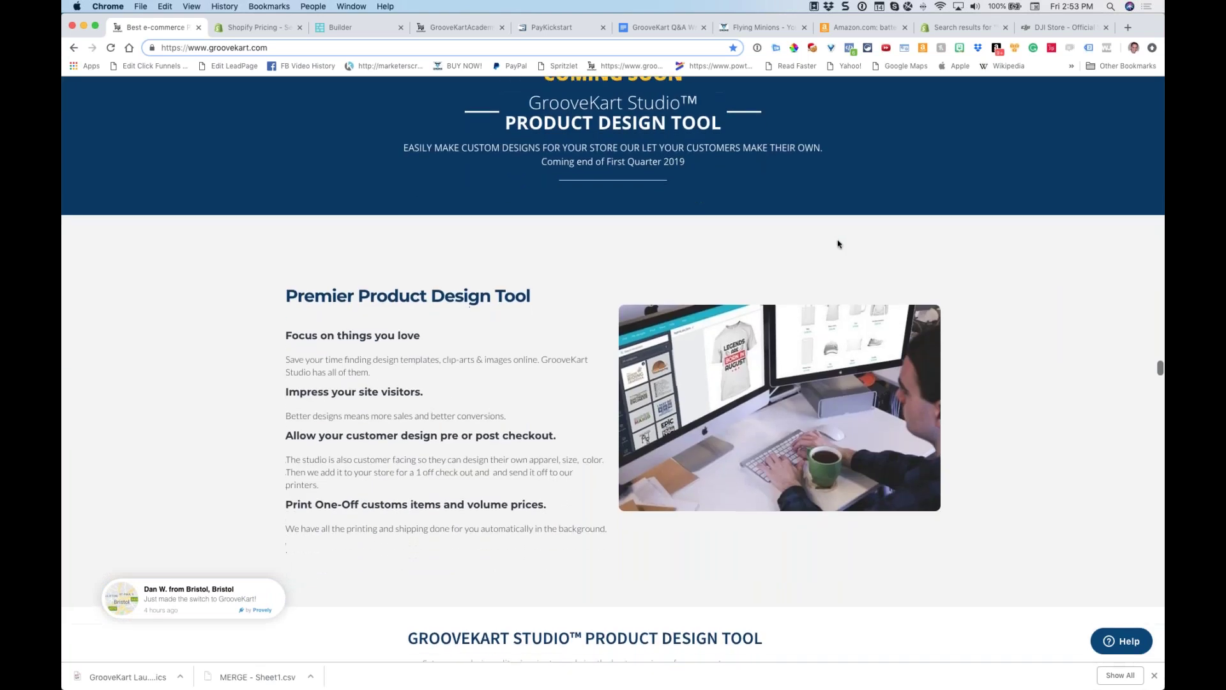
scroll(839, 244, down, 1)
drag(629, 143, 636, 140)
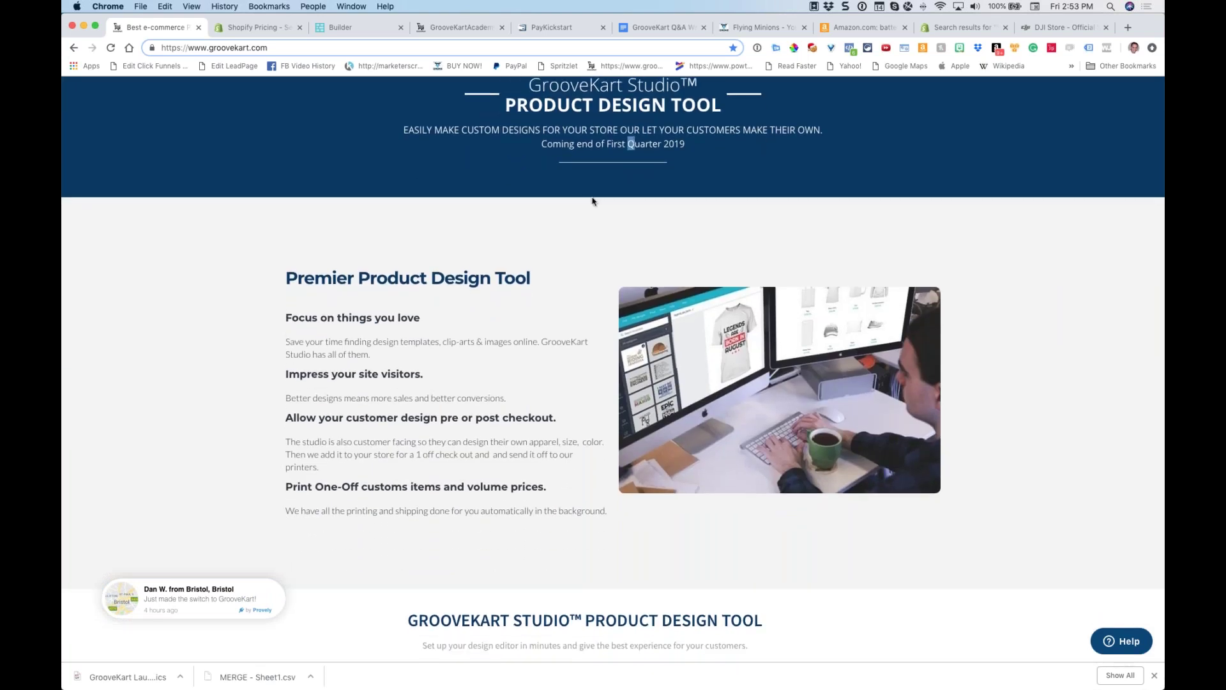
scroll(572, 220, down, 1)
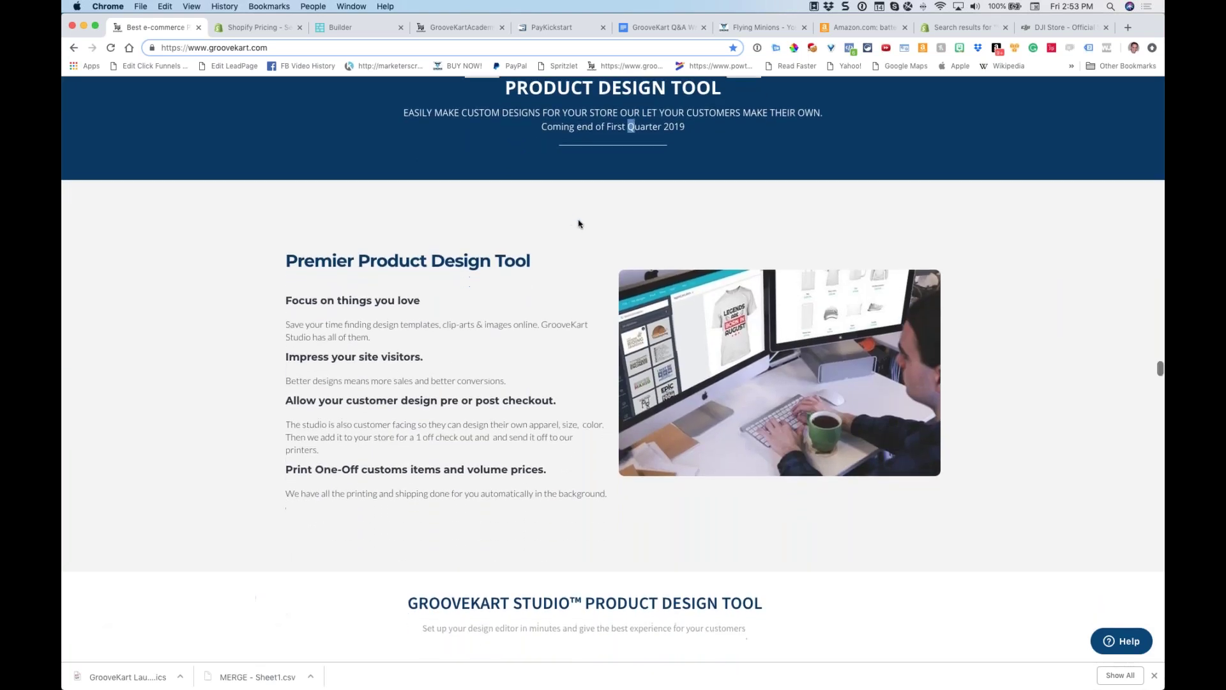
click(357, 27)
Save the drone site, exit the builder, and go to the GrooveKart store admin
click(1019, 88)
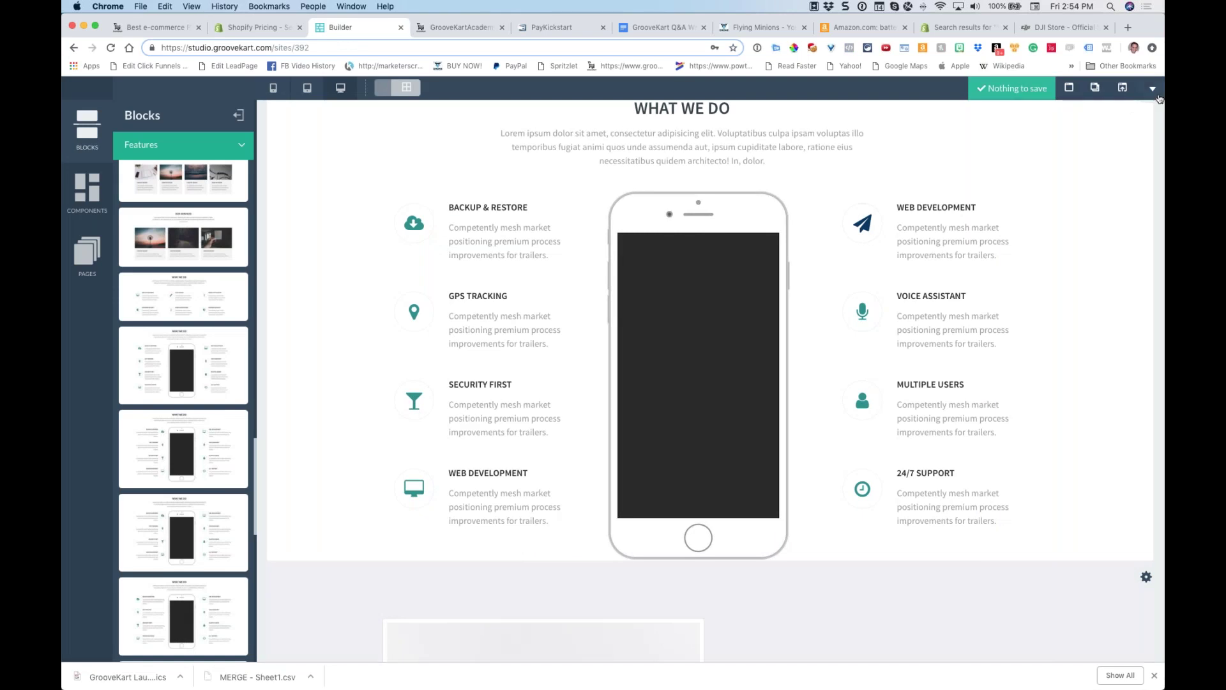
click(1153, 91)
click(1061, 164)
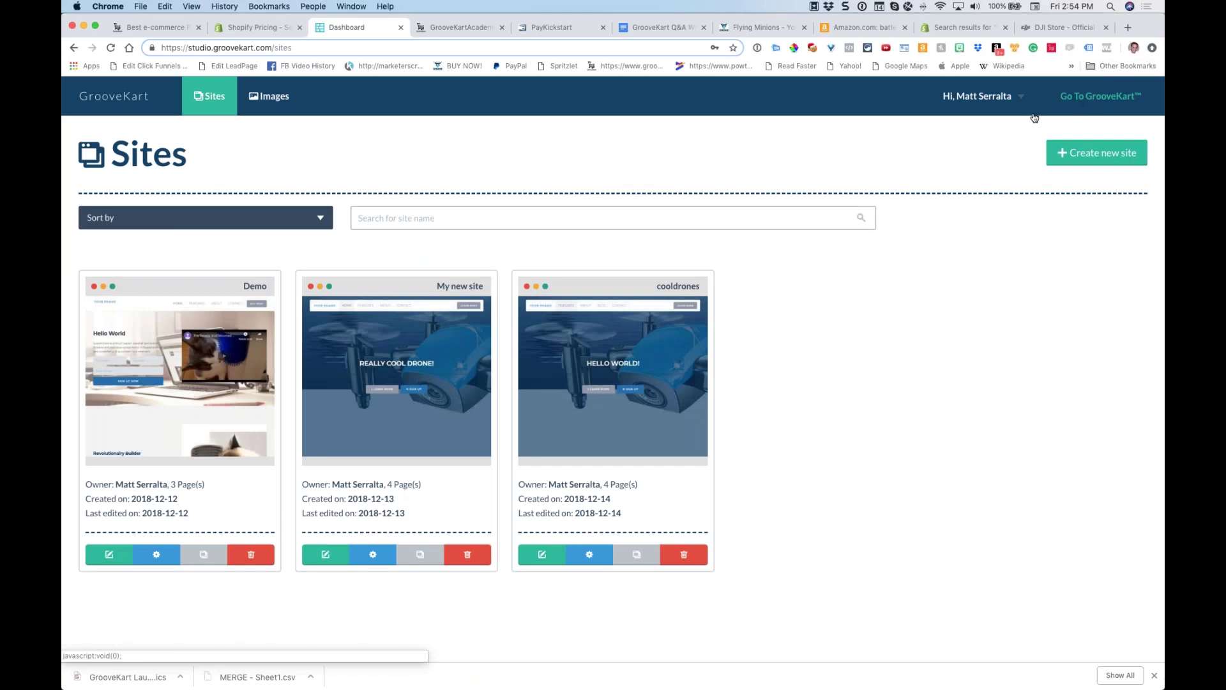
click(1035, 118)
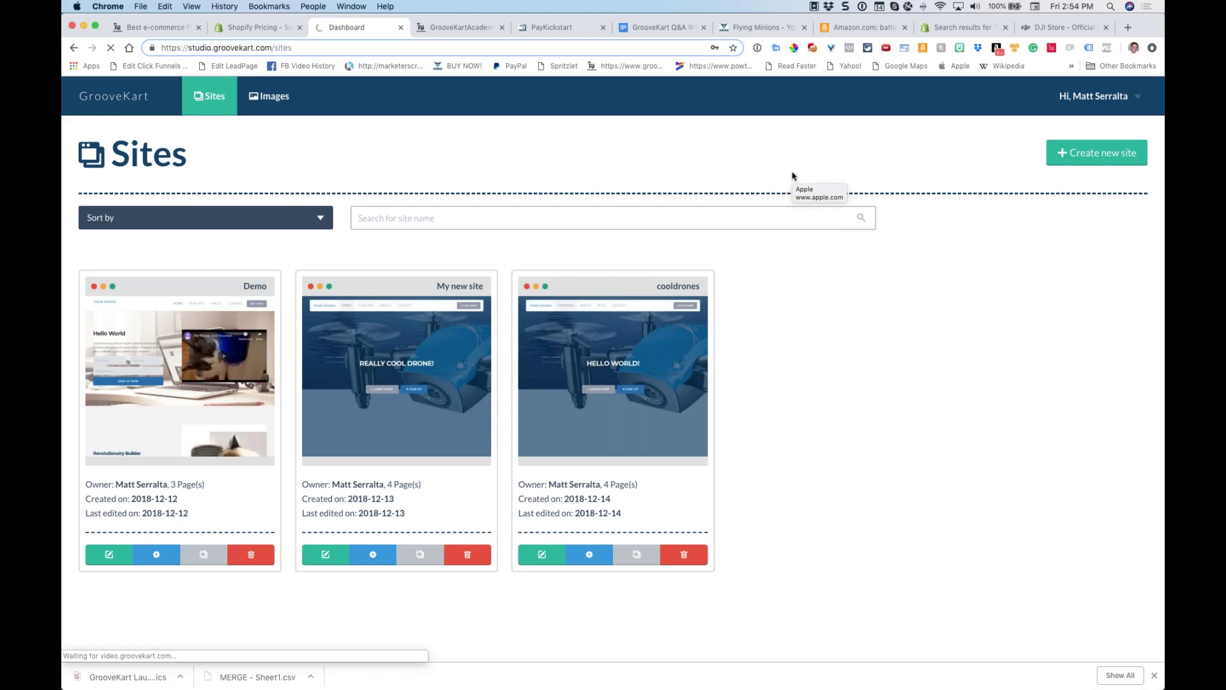
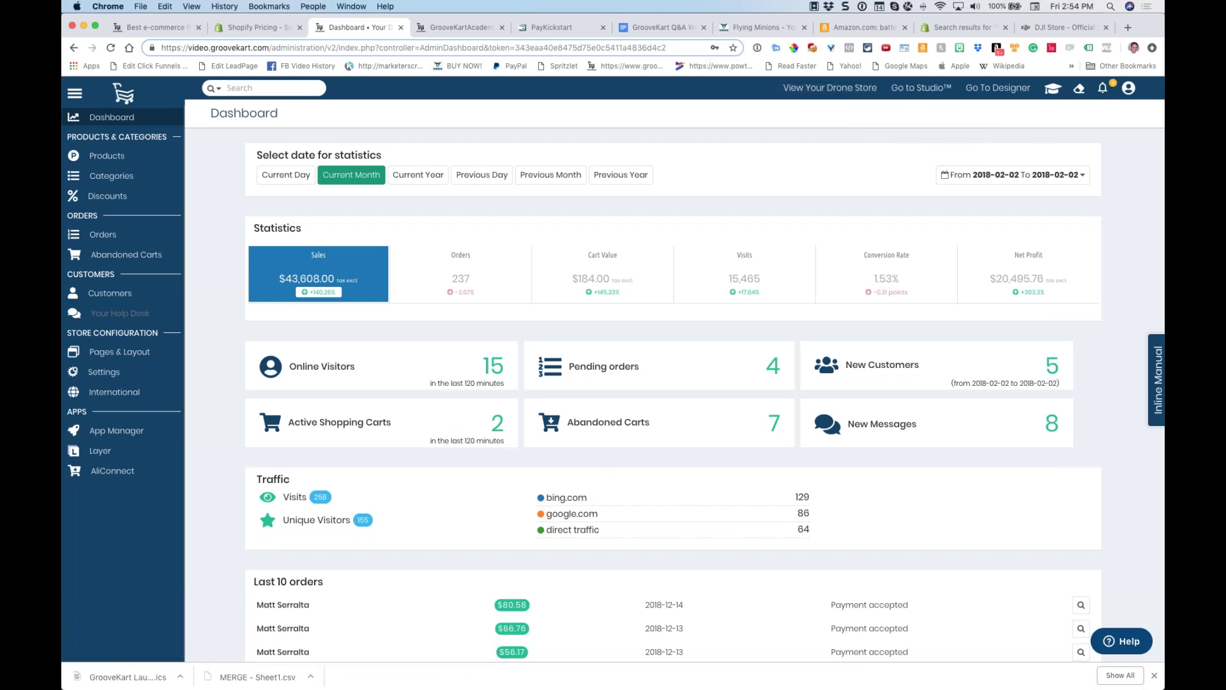
Browse the live drone store's Toy Drones category to the Flying Minions product page, then return to the Dashboard
click(832, 93)
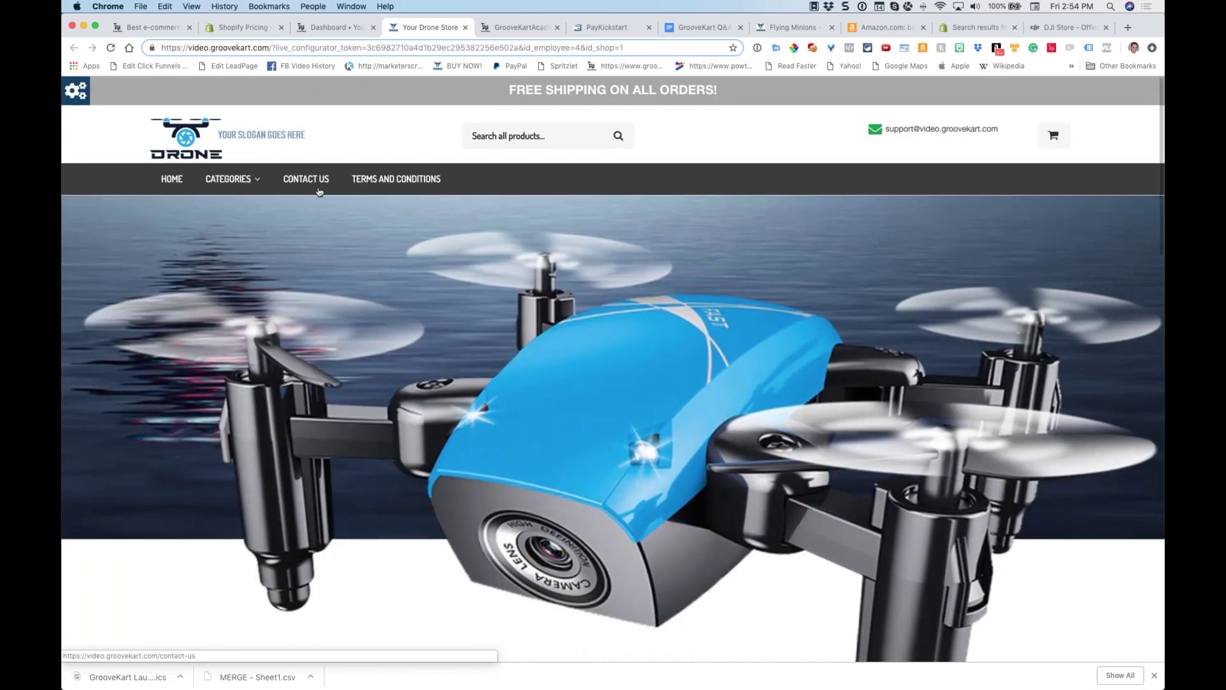
mouse_move(231, 179)
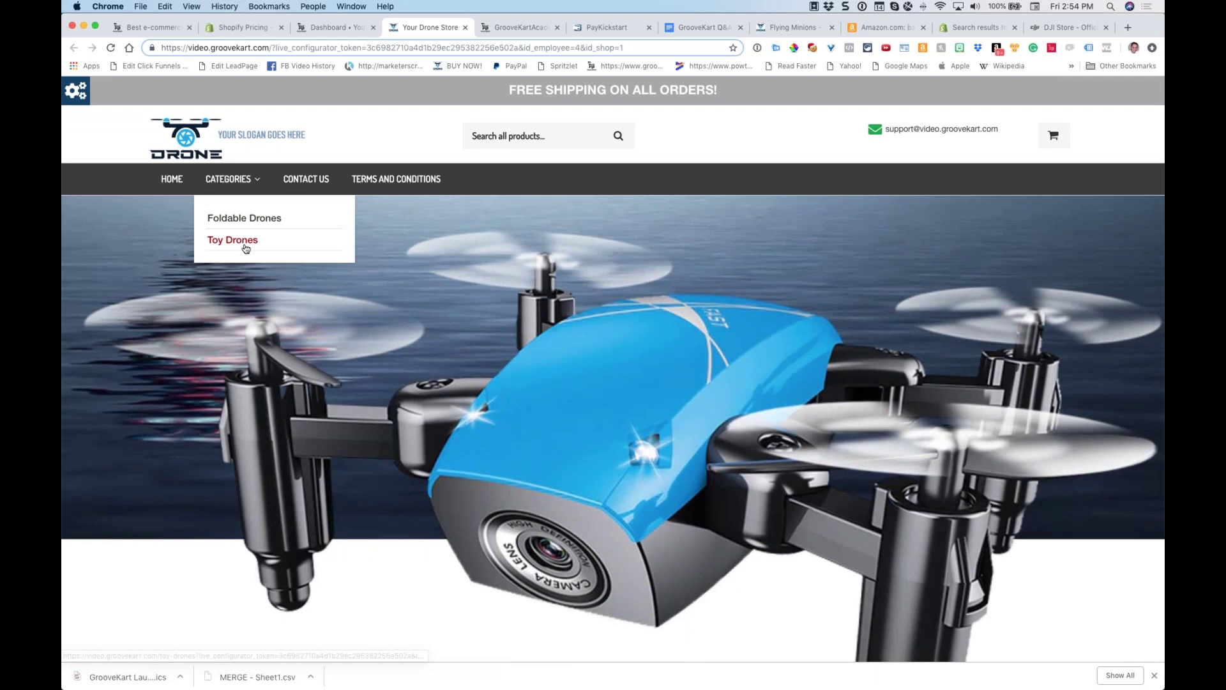
click(244, 245)
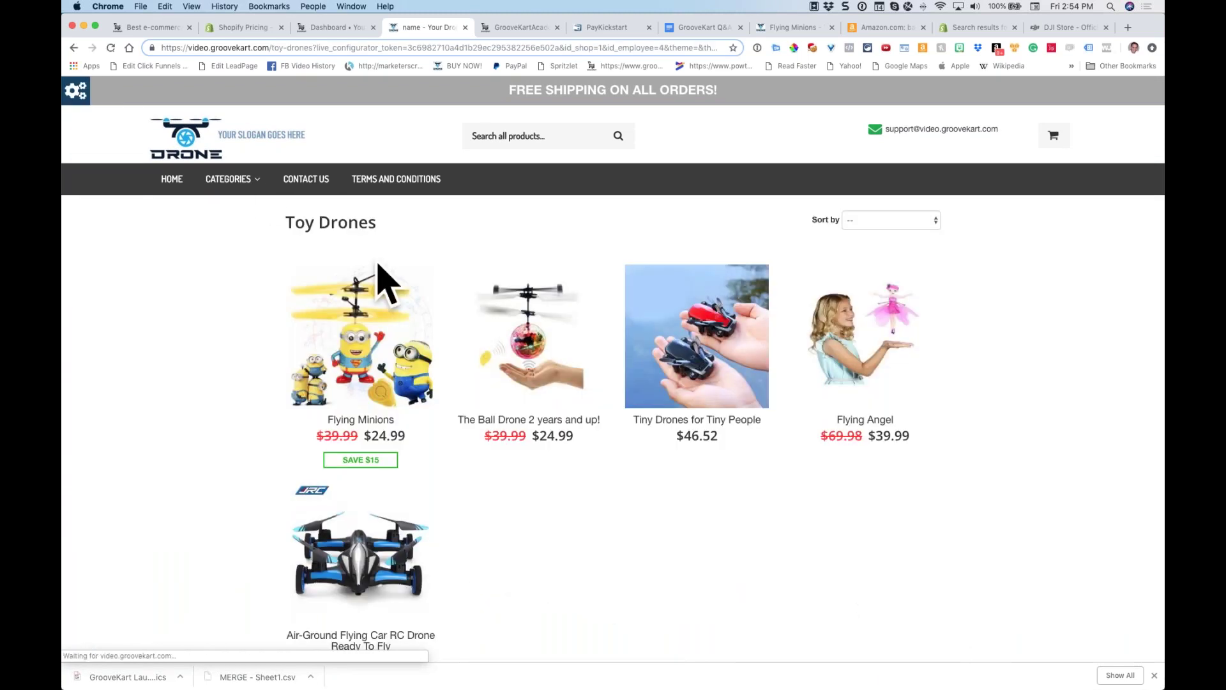
click(368, 306)
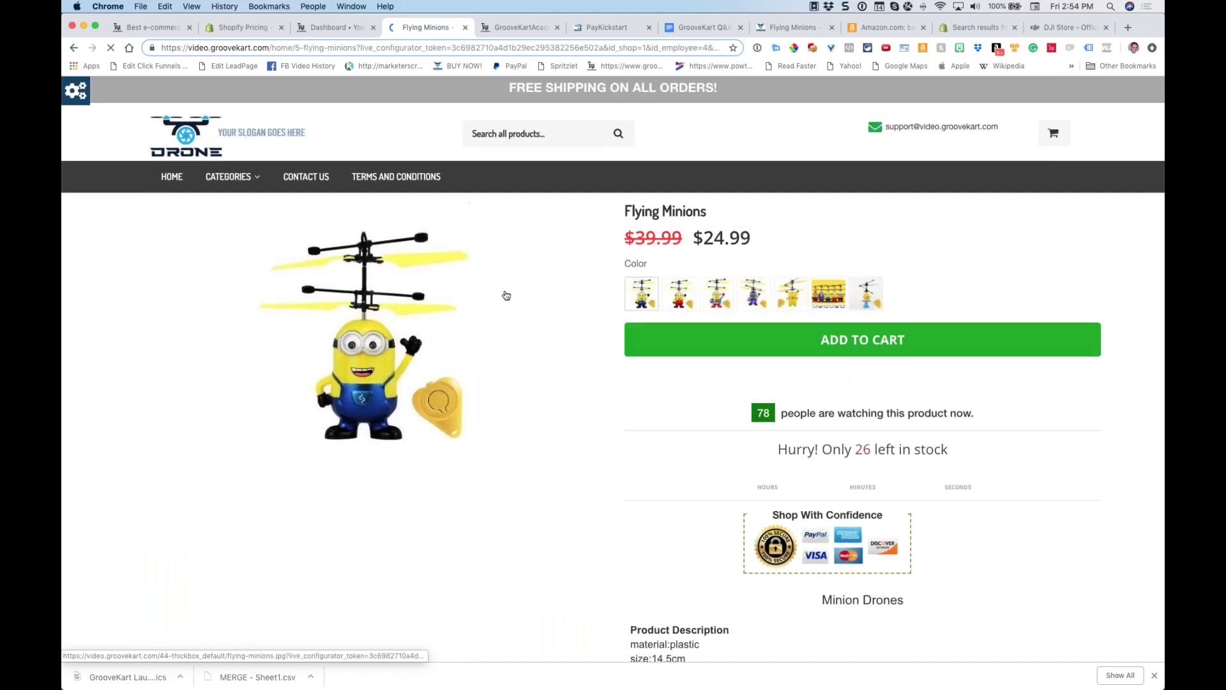
scroll(555, 272, down, 10)
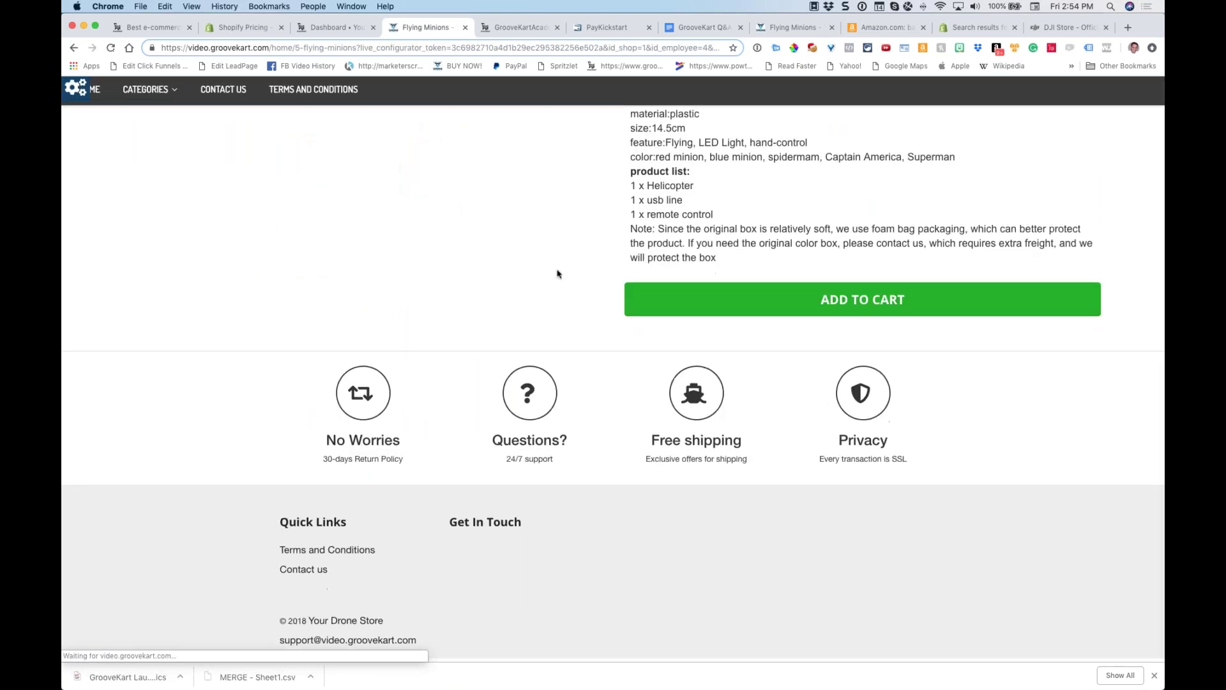
scroll(550, 269, down, 2)
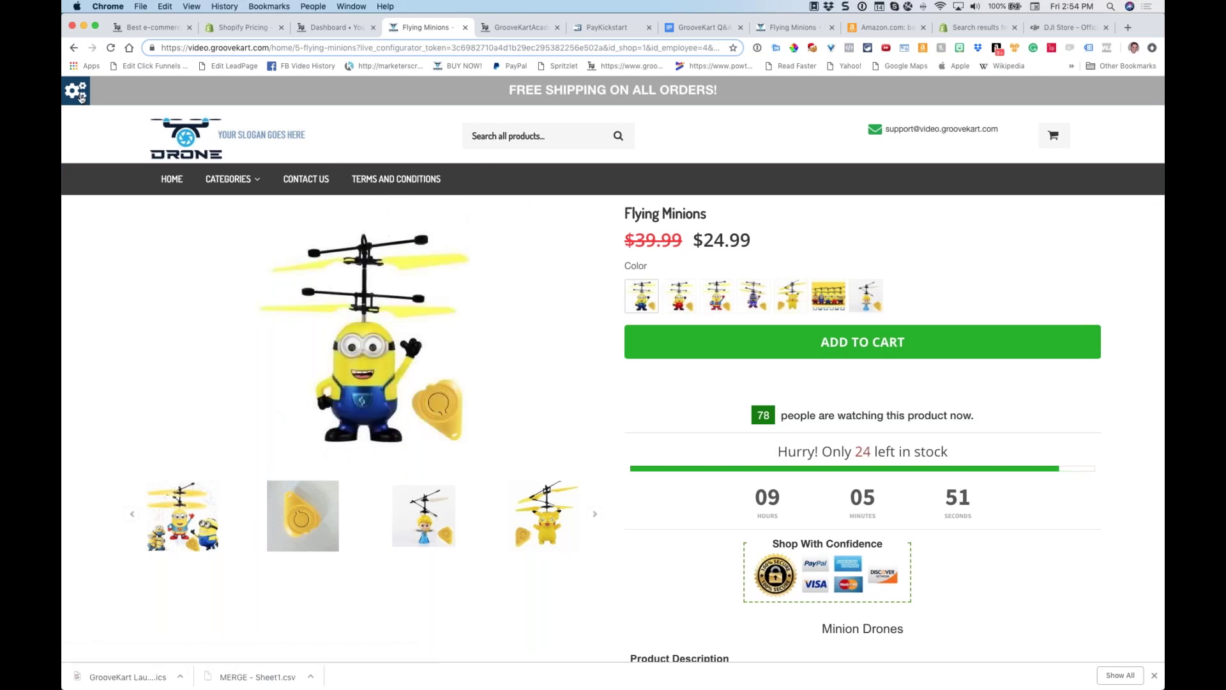
click(326, 27)
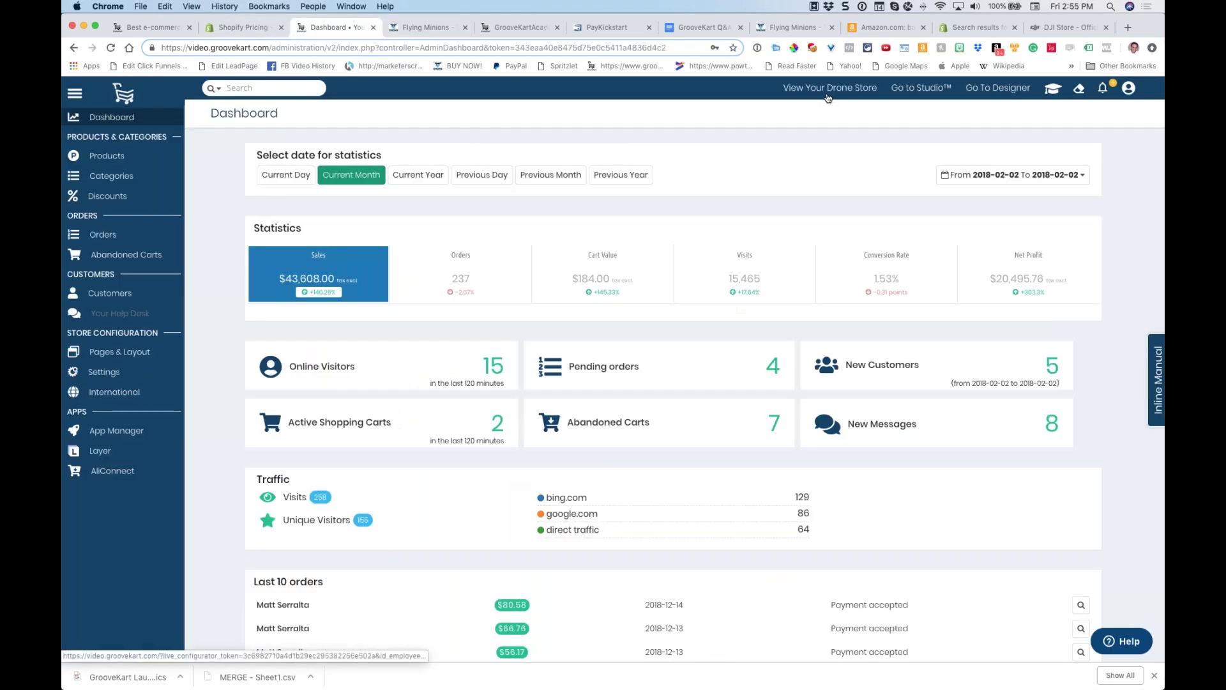
On the Flying Minions page, apply preset theme 2 from the Theme Customisation Tool
click(419, 28)
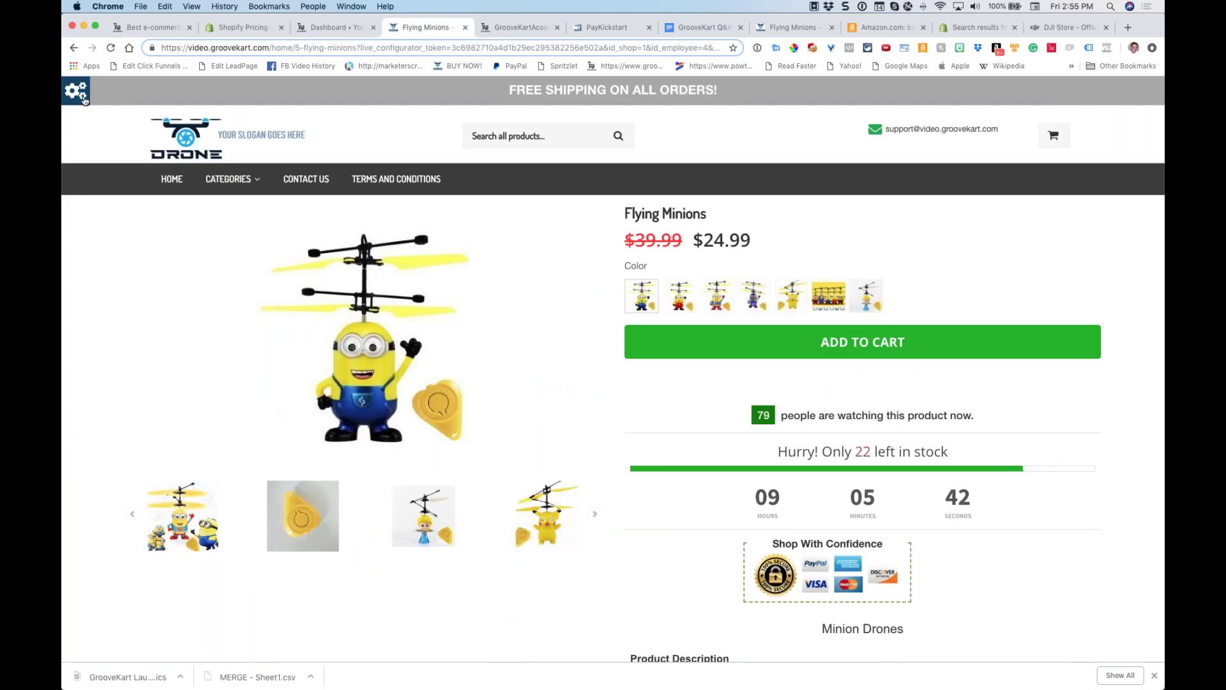
click(83, 96)
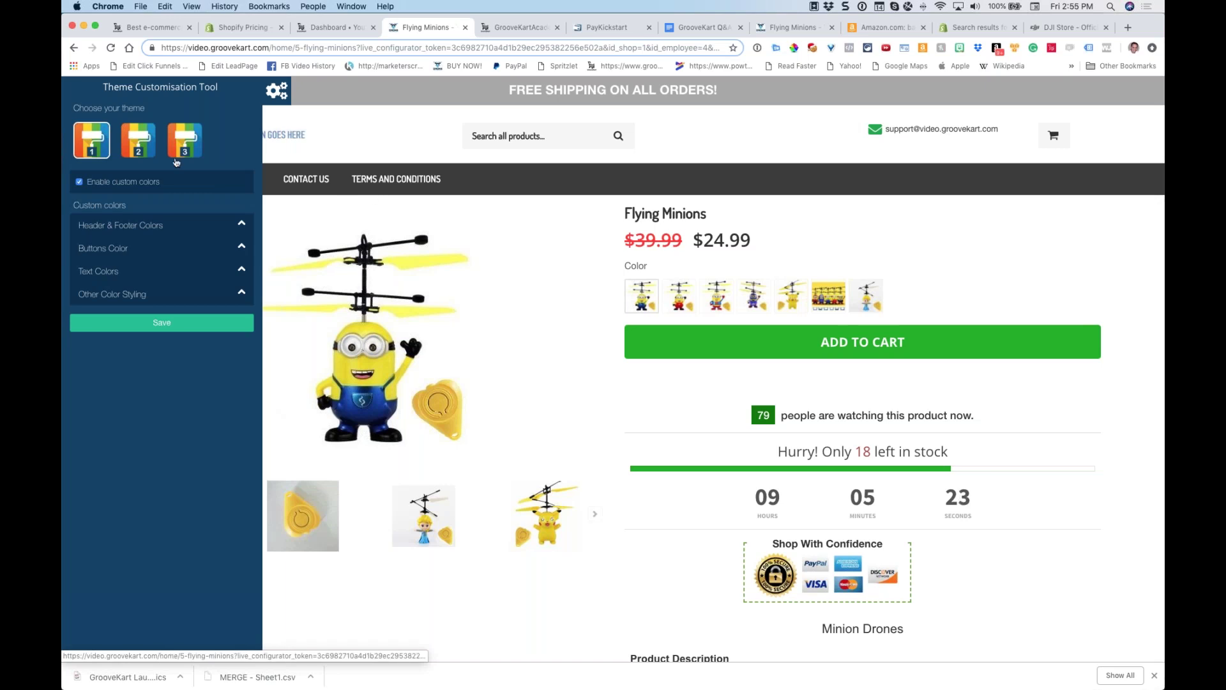
click(139, 152)
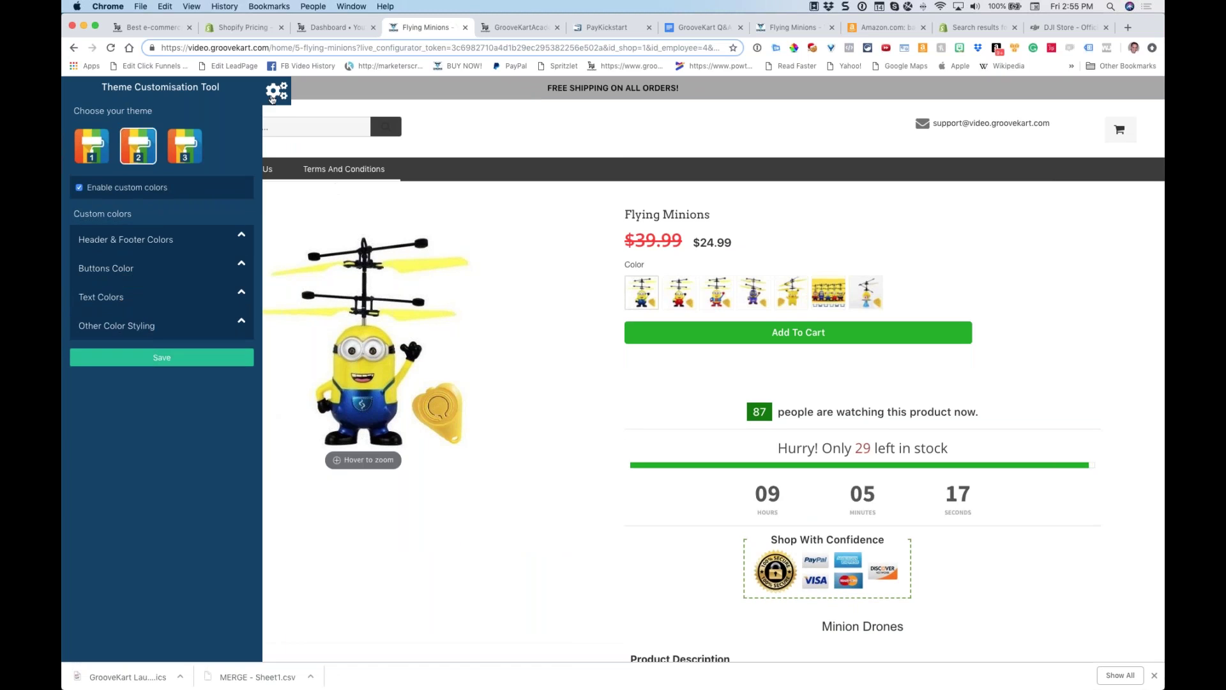
mouse_move(190, 171)
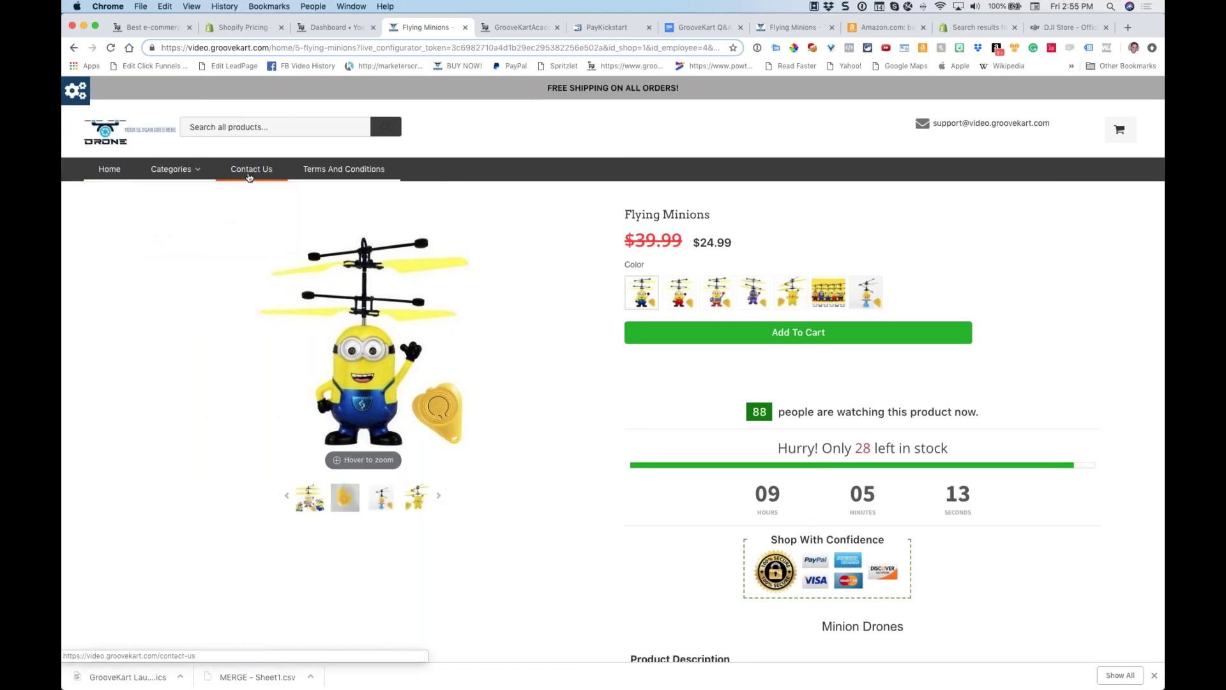
Open the Foldable Drones category and scroll through its four listed drones
click(177, 203)
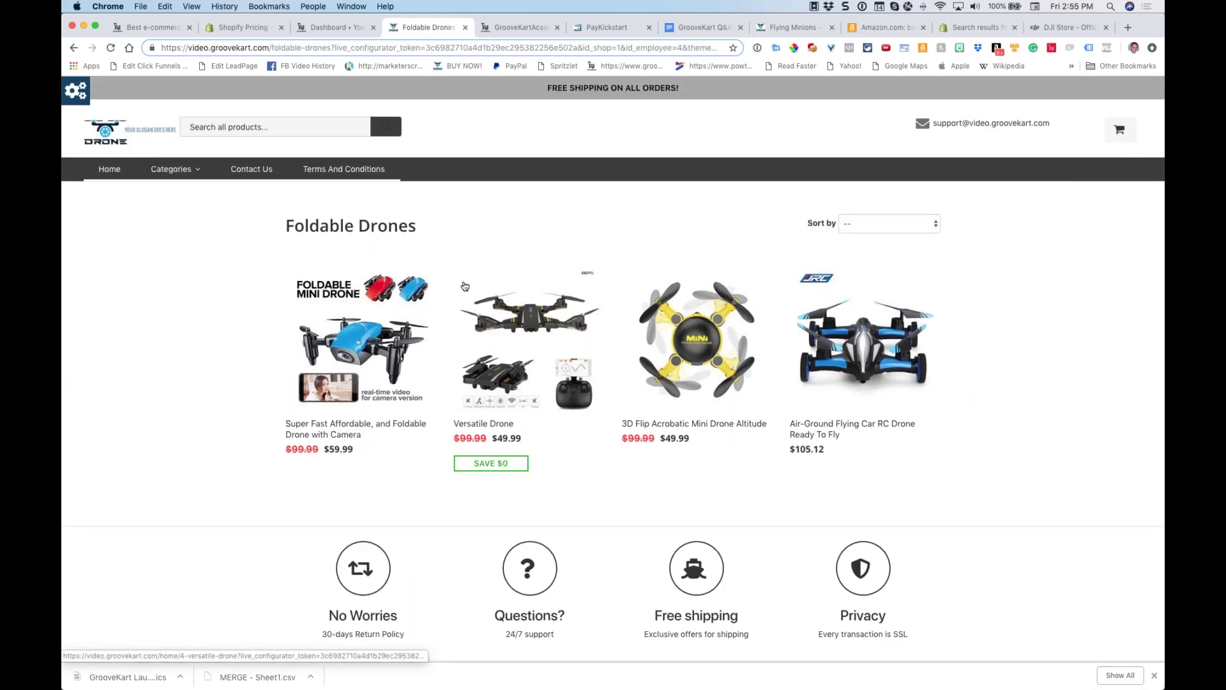
scroll(476, 255, down, 3)
scroll(476, 281, up, 5)
scroll(476, 281, down, 5)
scroll(476, 281, up, 1)
scroll(476, 281, up, 2)
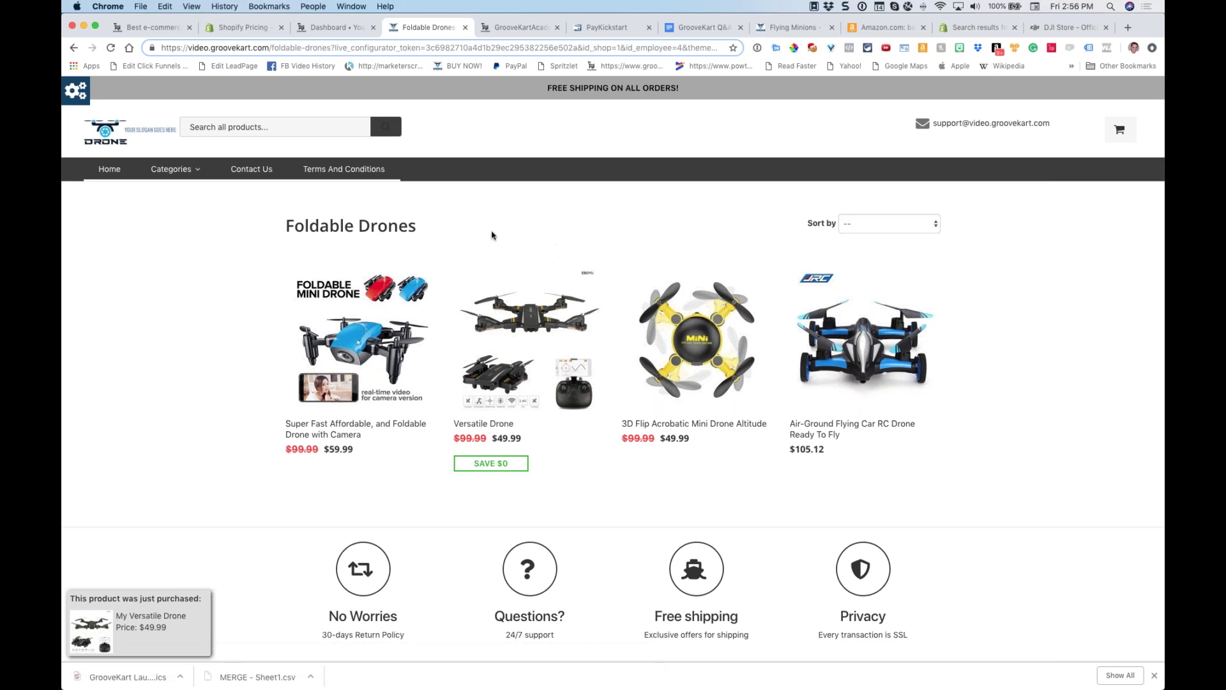
scroll(497, 237, down, 3)
scroll(497, 237, up, 3)
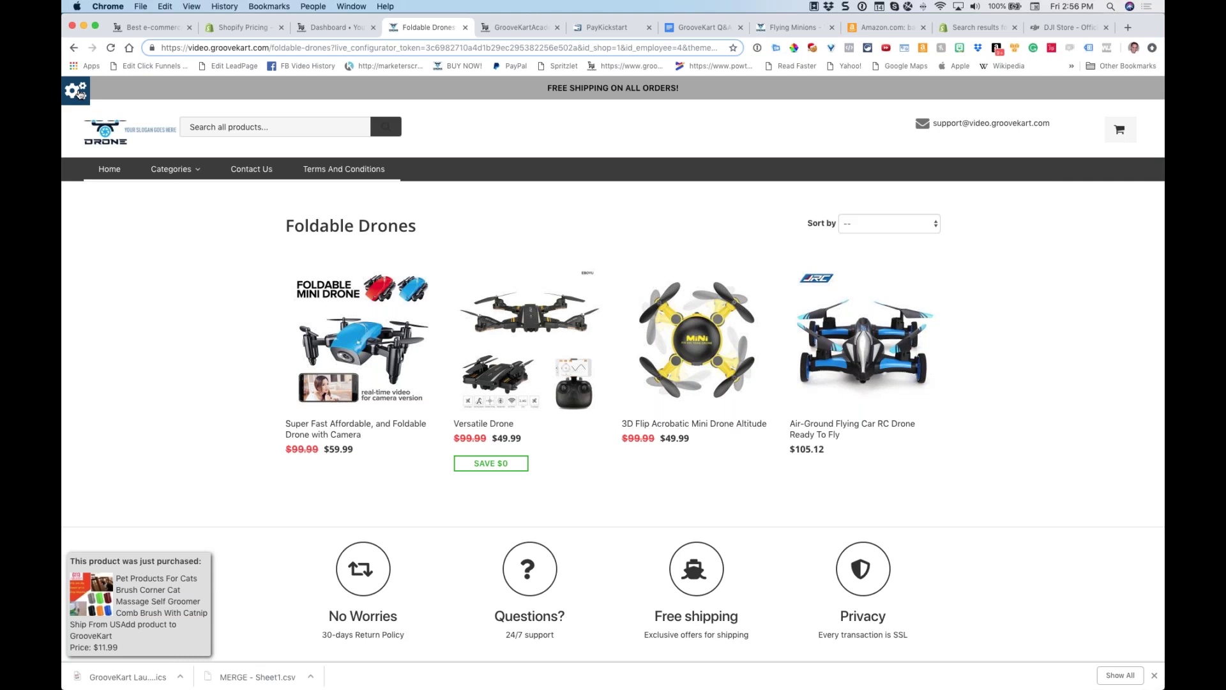
Apply preset theme 3, then open the $59.99 Super Fast Affordable, and Foldable Drone with Camera product
click(77, 91)
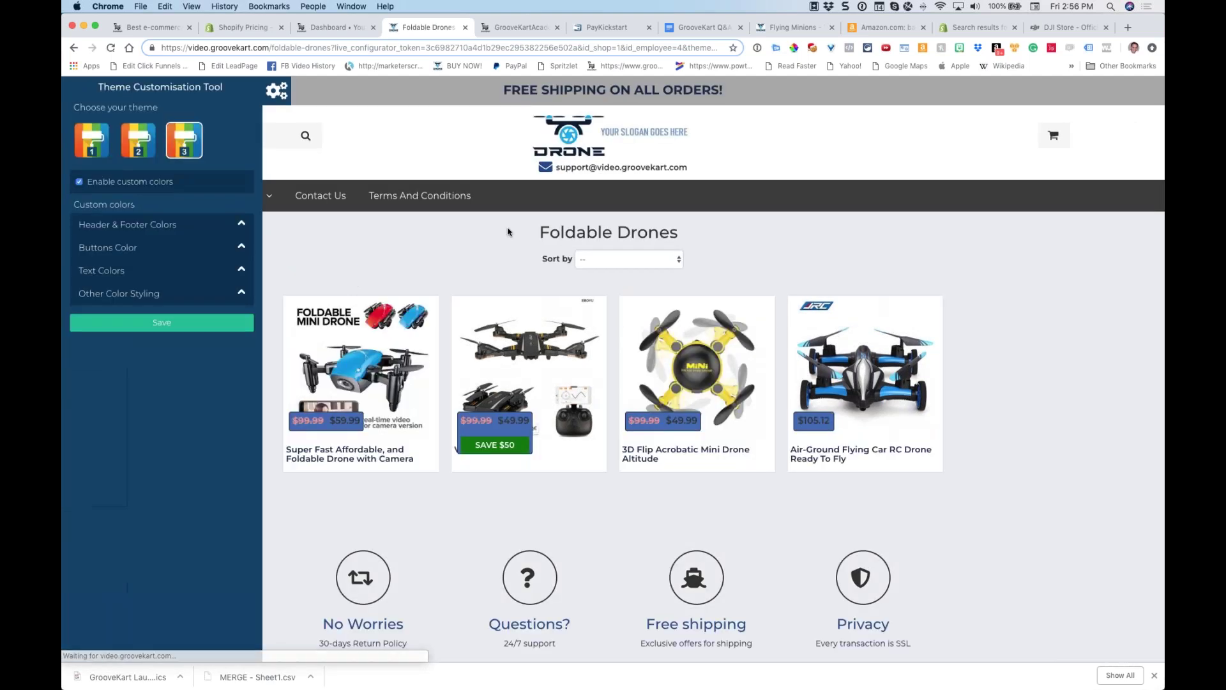
click(275, 94)
scroll(438, 386, down, 5)
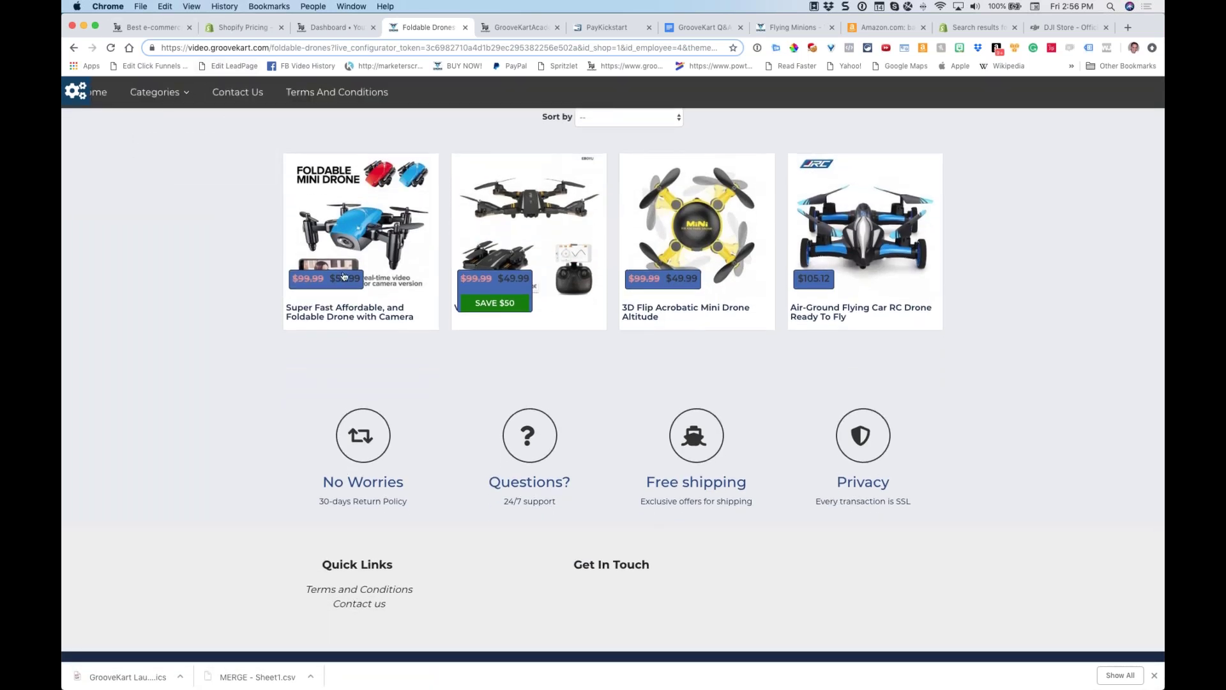
click(349, 228)
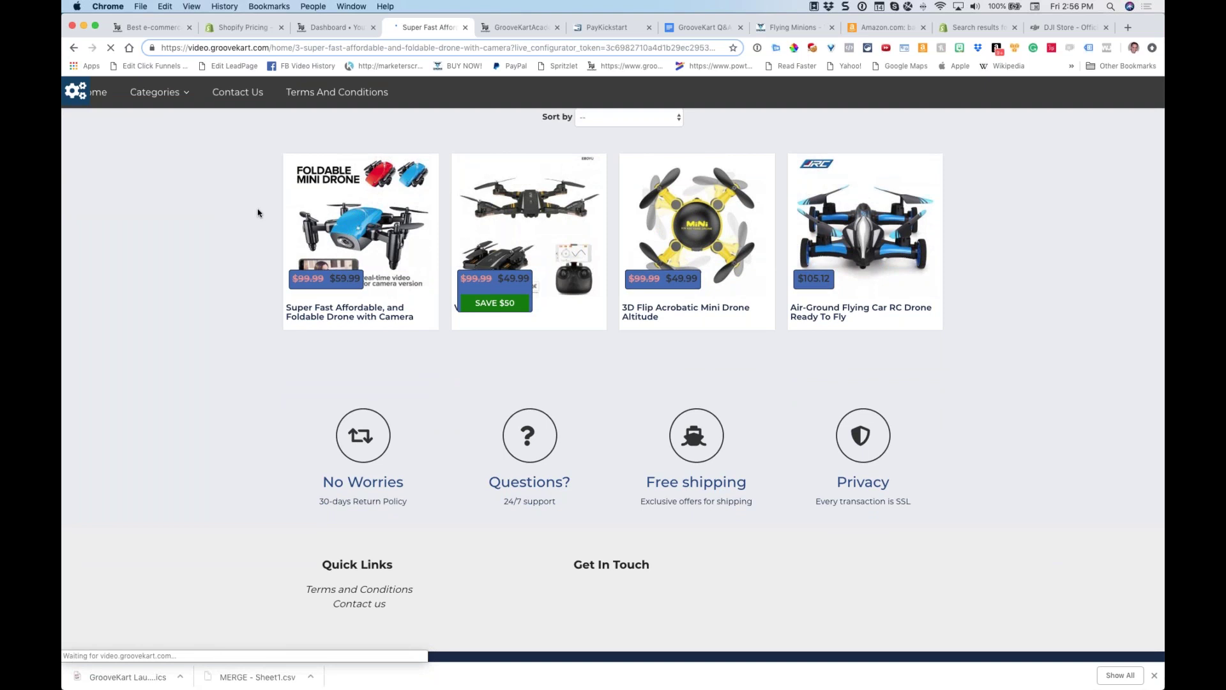
scroll(351, 243, down, 3)
scroll(151, 198, up, 3)
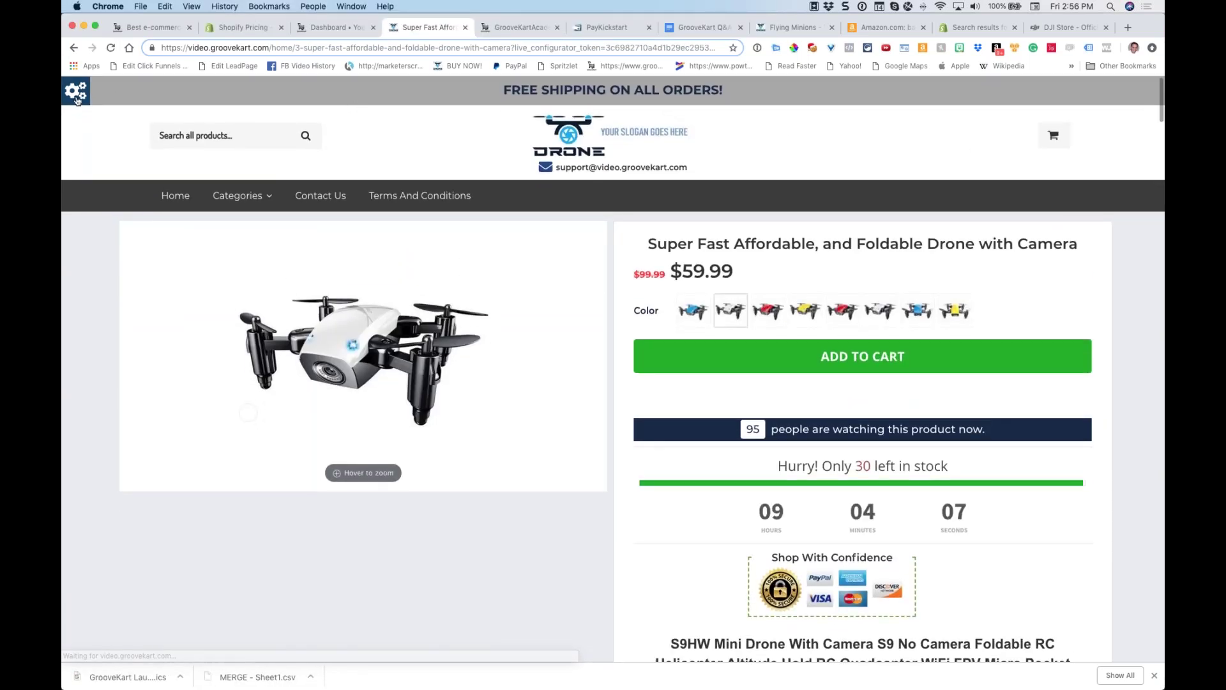
Review the Header & Footer Colors settings in the Theme Customisation Tool, then close it
click(80, 94)
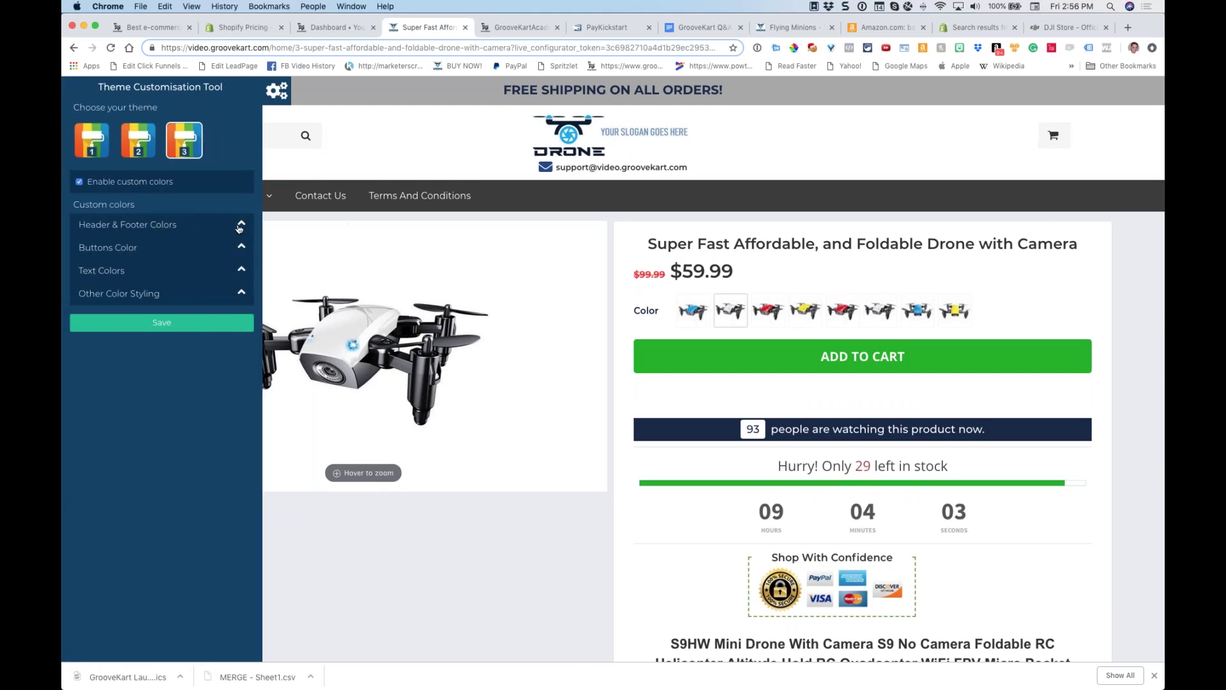
click(240, 227)
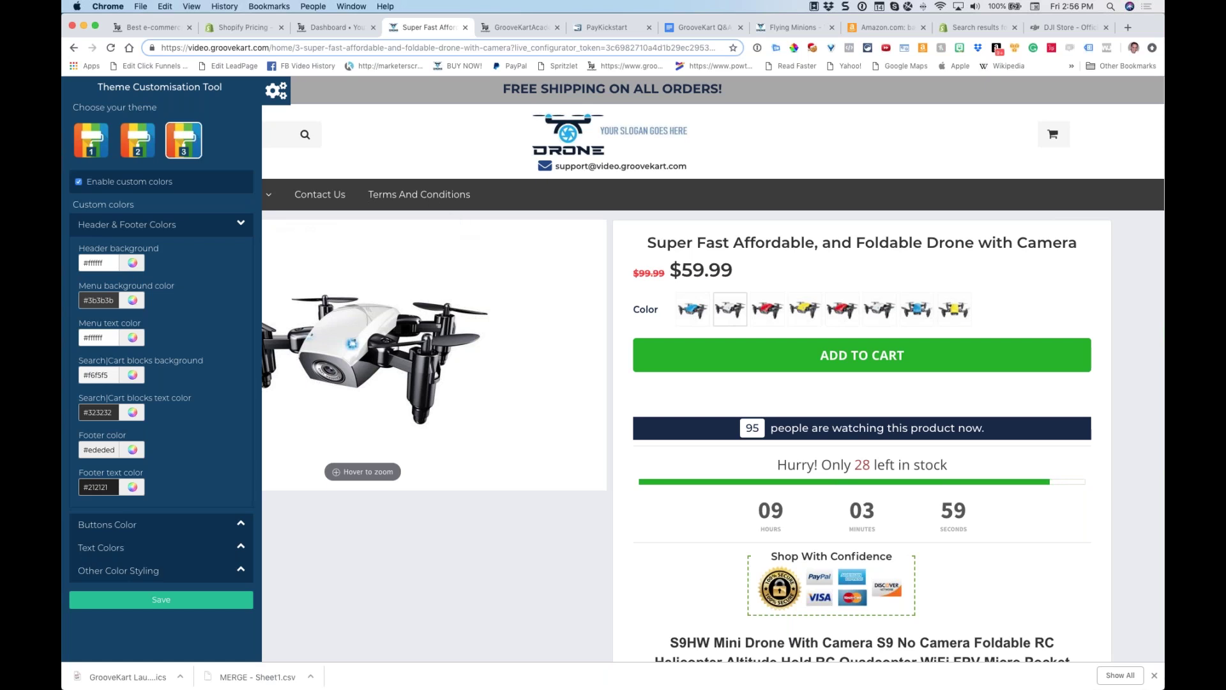
scroll(99, 364, down, 1)
scroll(99, 364, down, 2)
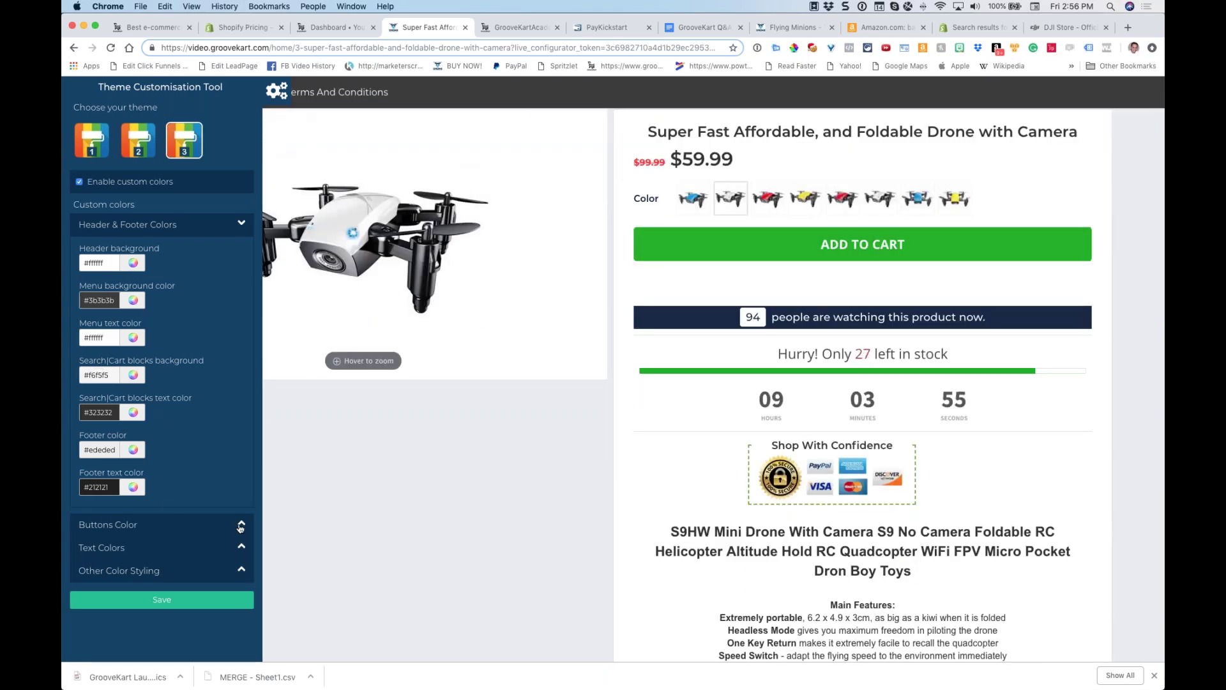
click(274, 93)
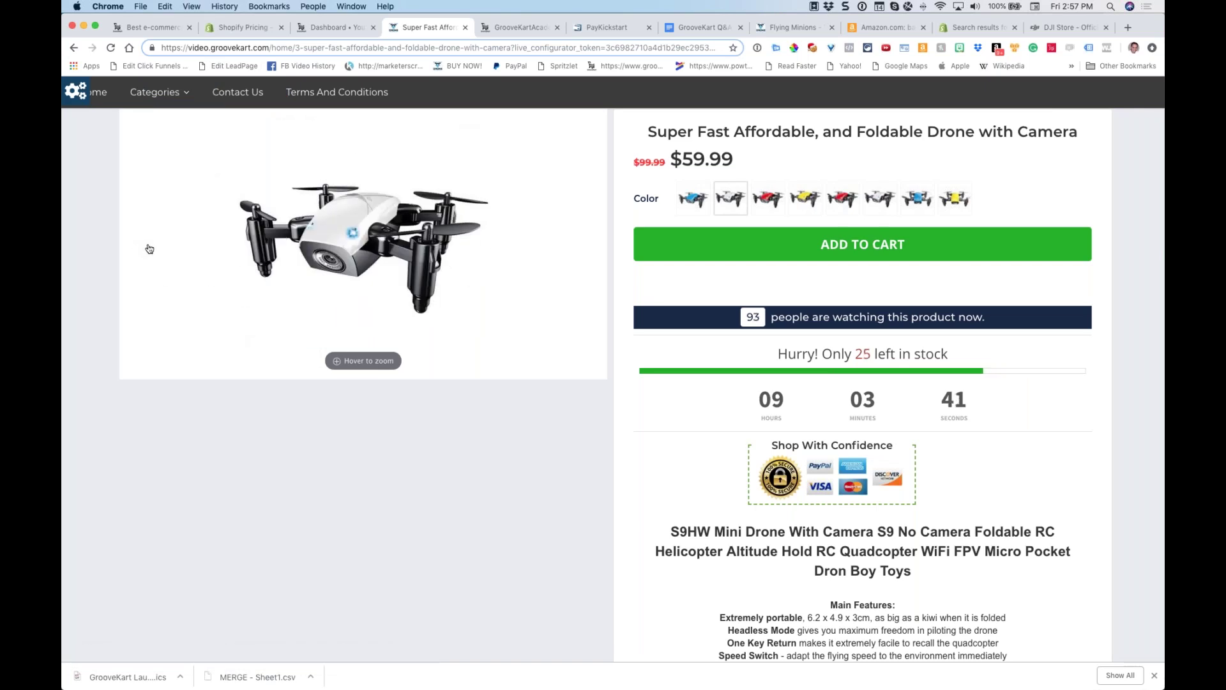
scroll(150, 249, up, 4)
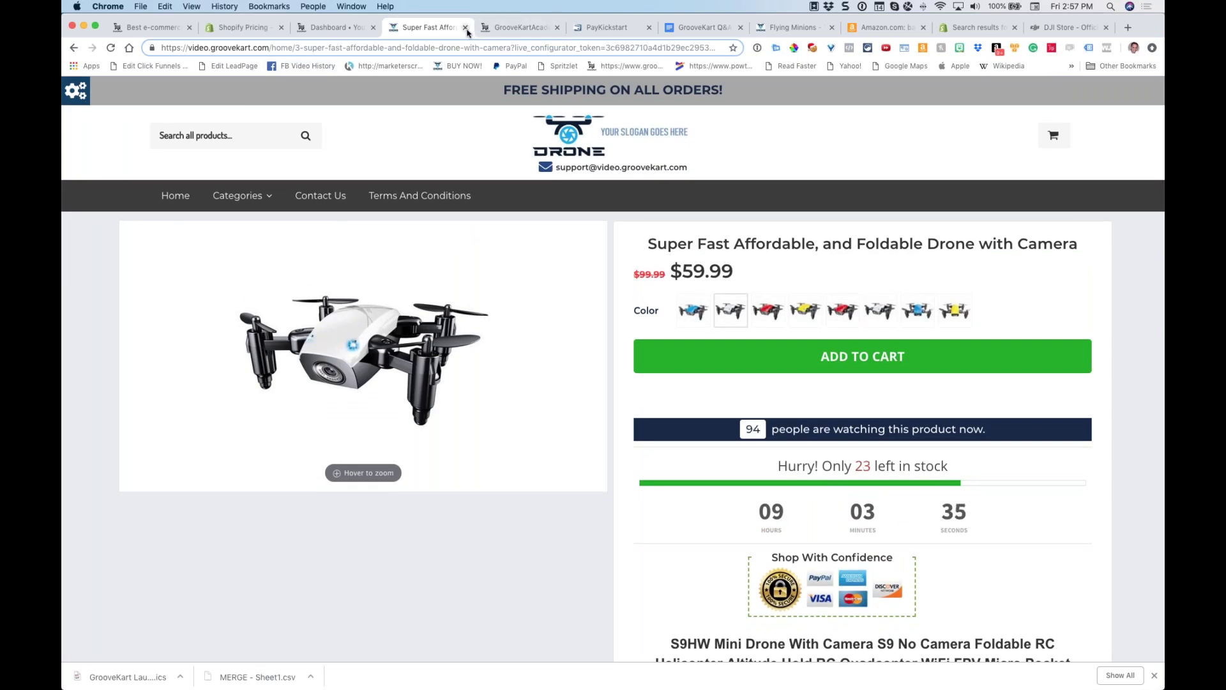
Close the drone product tab and read the Bonus 100 Vector T-shirt Designs post in GrooveKart Academy
click(466, 27)
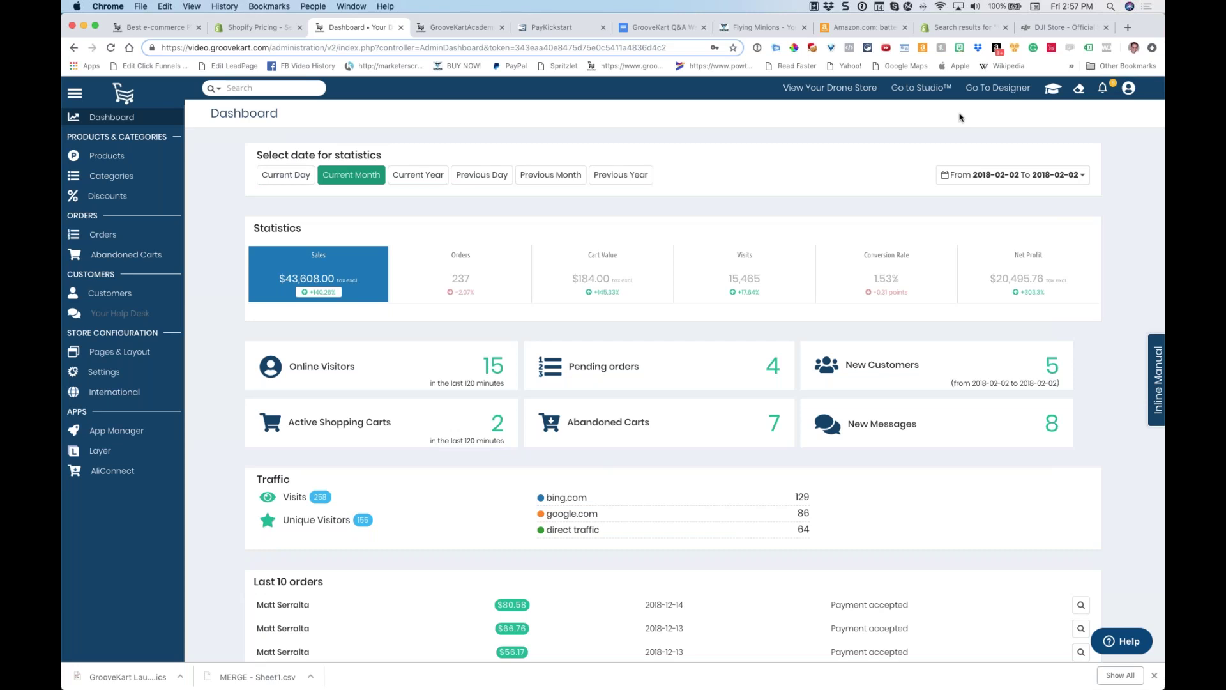
click(452, 28)
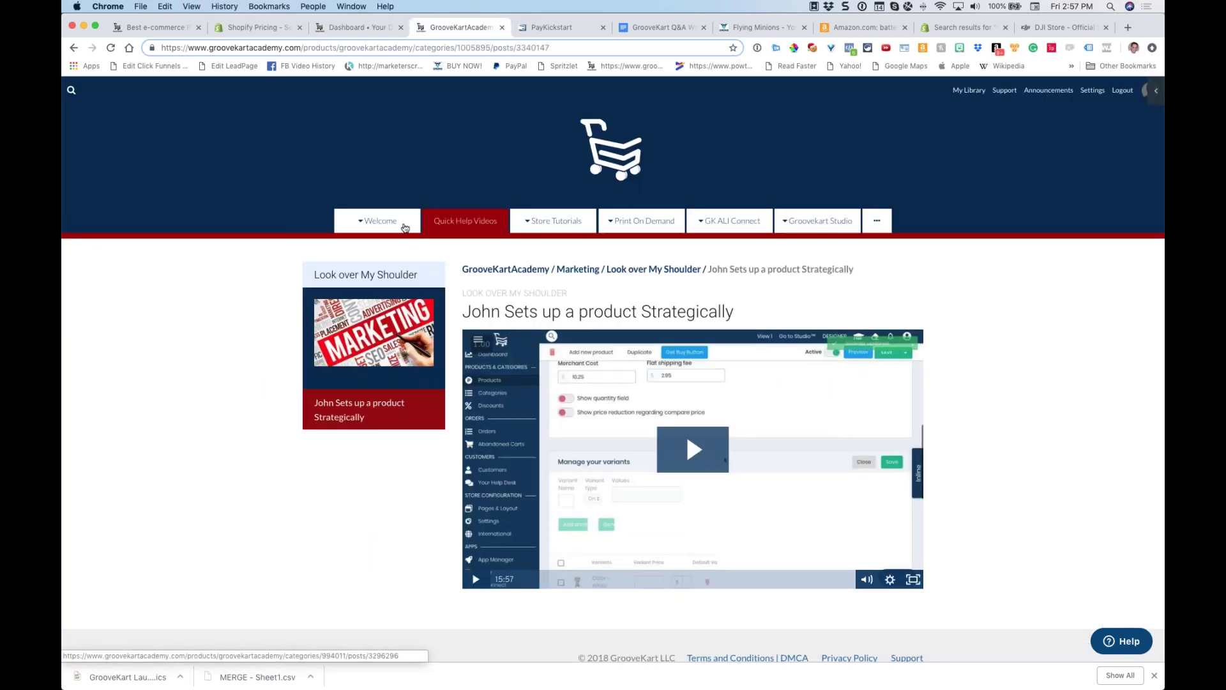
click(383, 252)
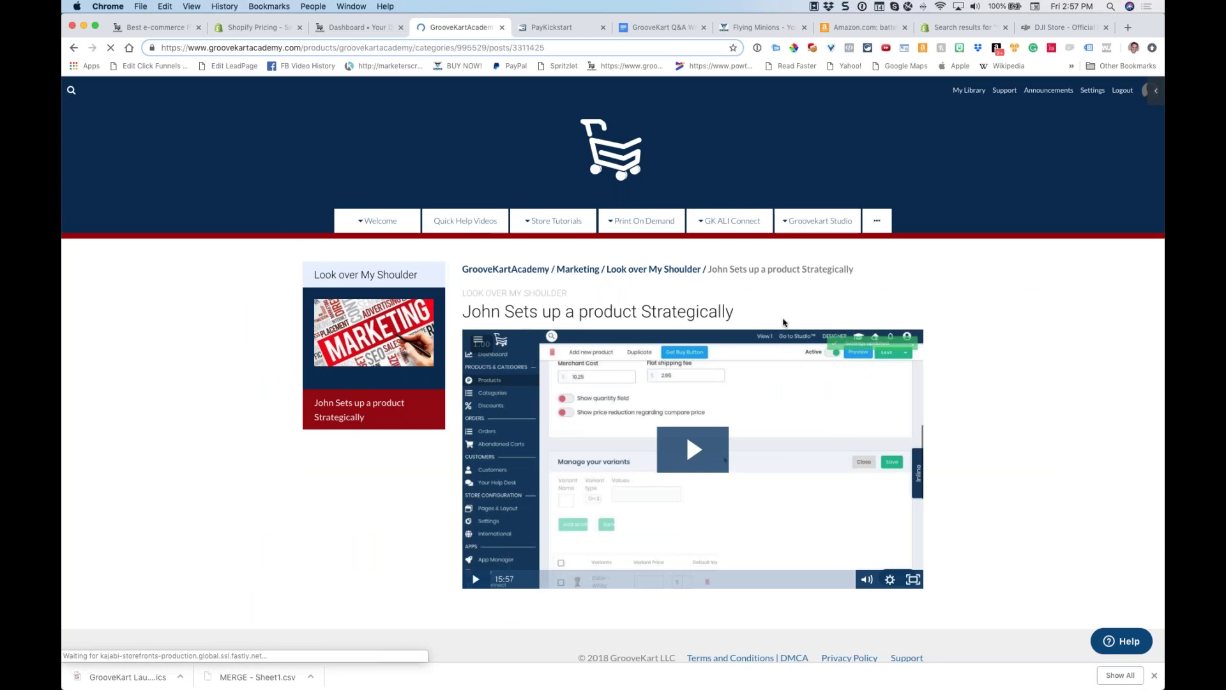
scroll(785, 323, down, 10)
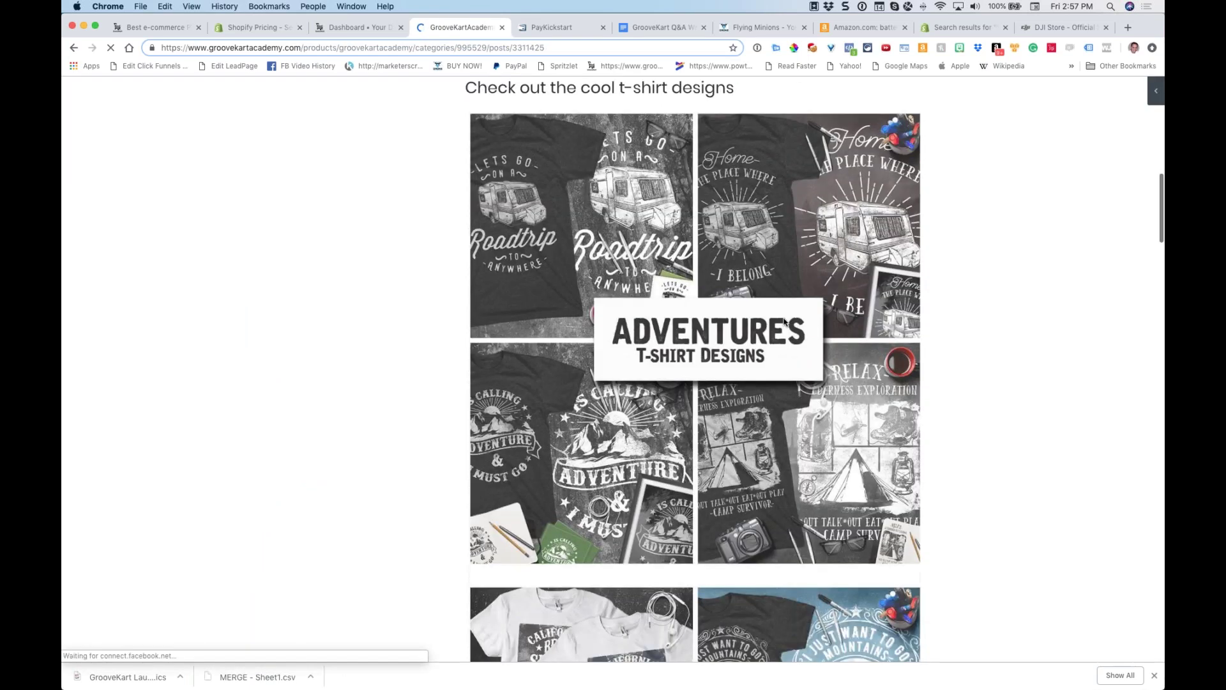
scroll(784, 322, down, 15)
scroll(784, 322, up, 20)
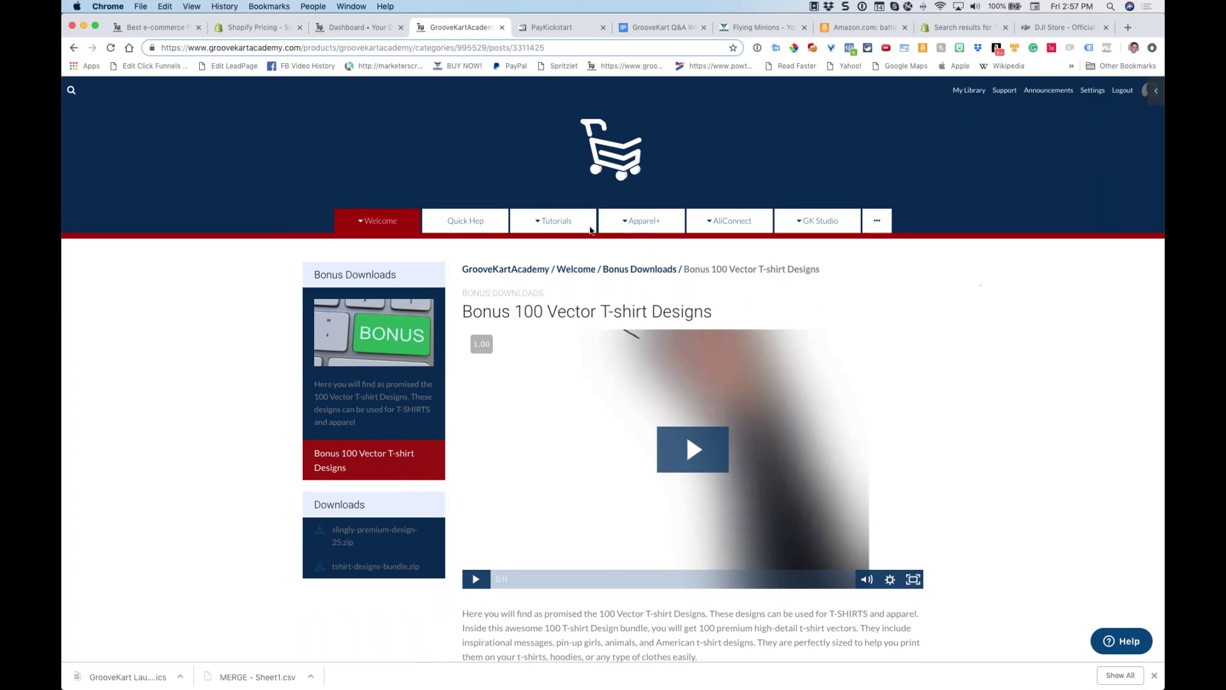
Go back to the store admin Dashboard and launch the product designer
click(349, 29)
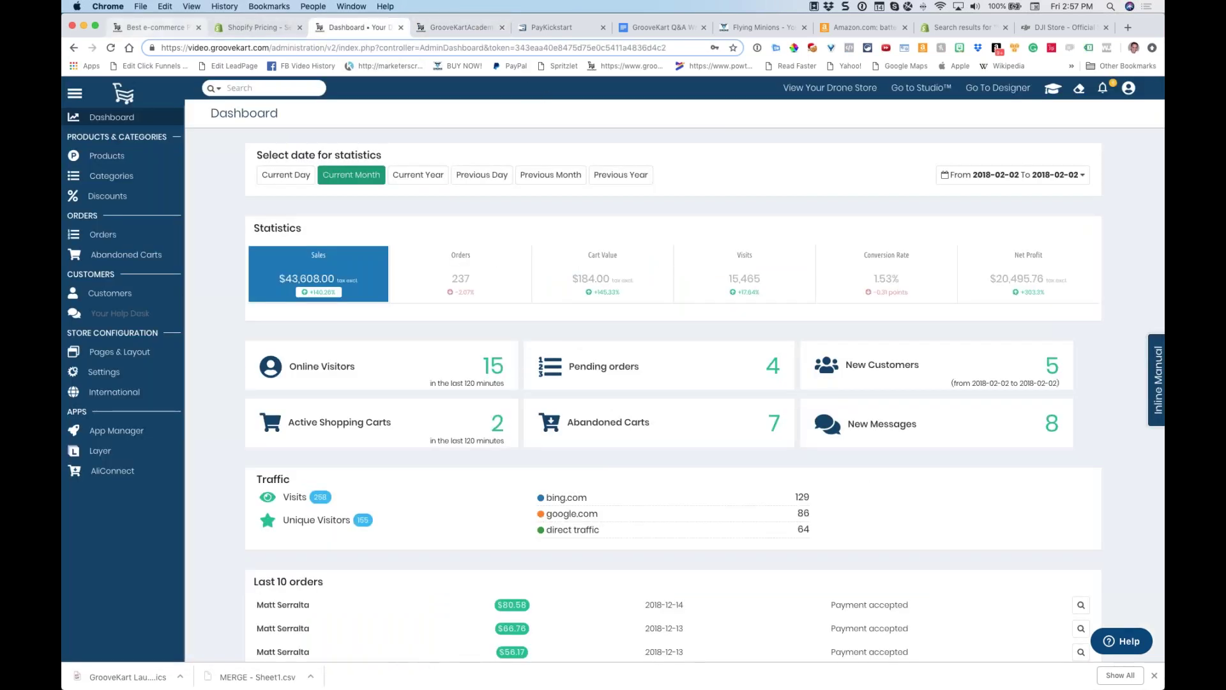
click(461, 27)
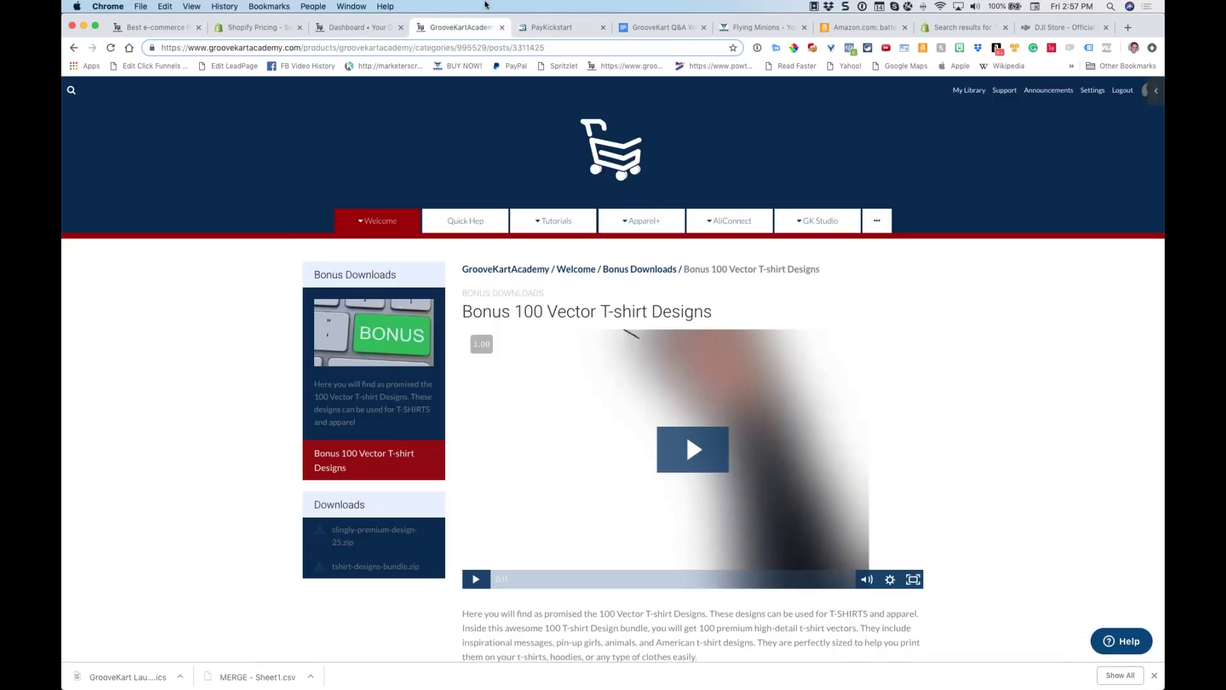
click(357, 27)
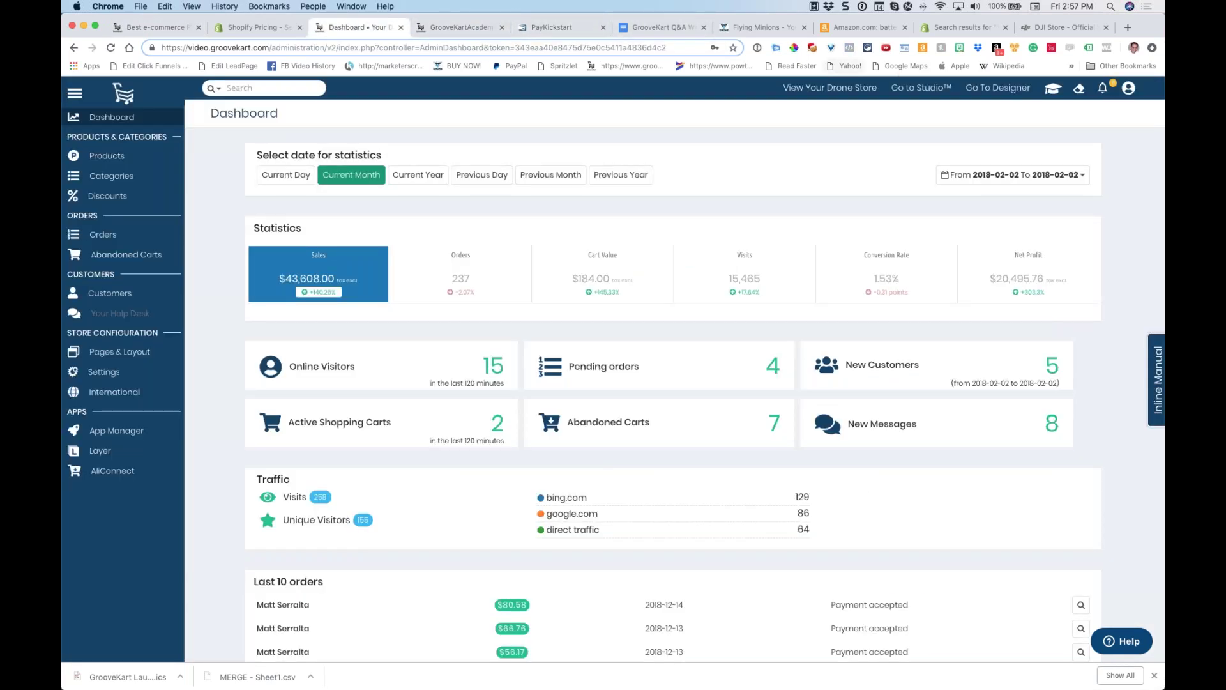
click(972, 94)
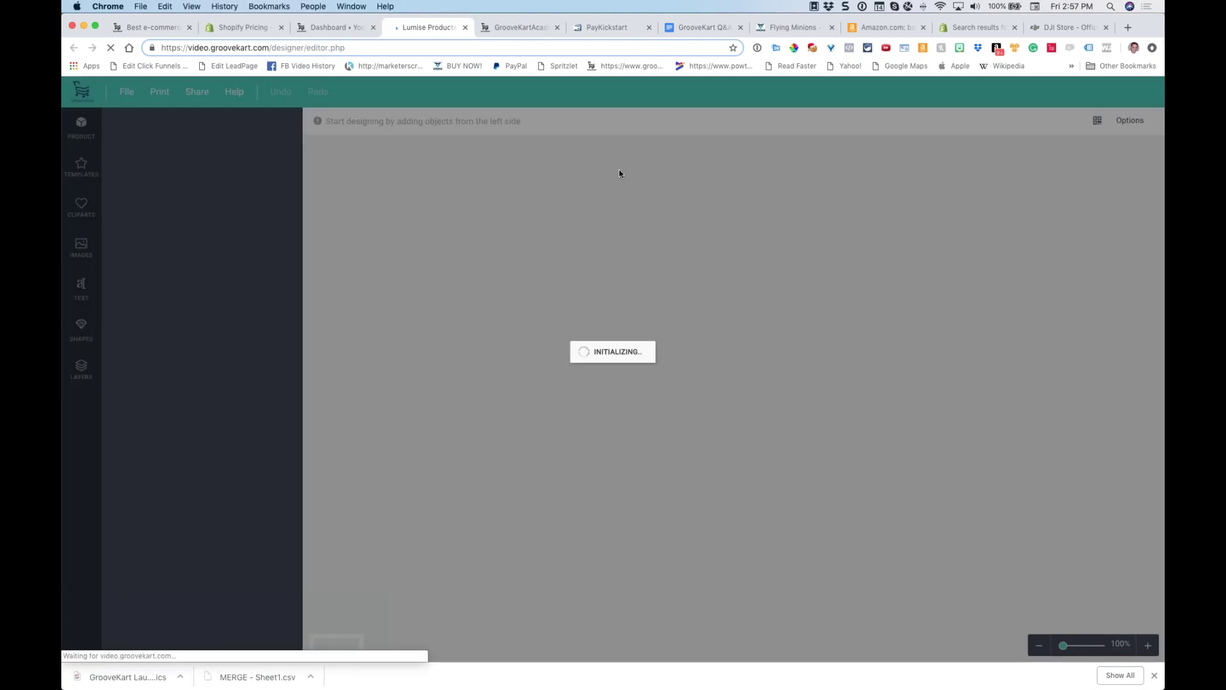
Start a design on the yellow Basic Tshirt, check its back and front views, and list clipart categories
scroll(741, 291, down, 4)
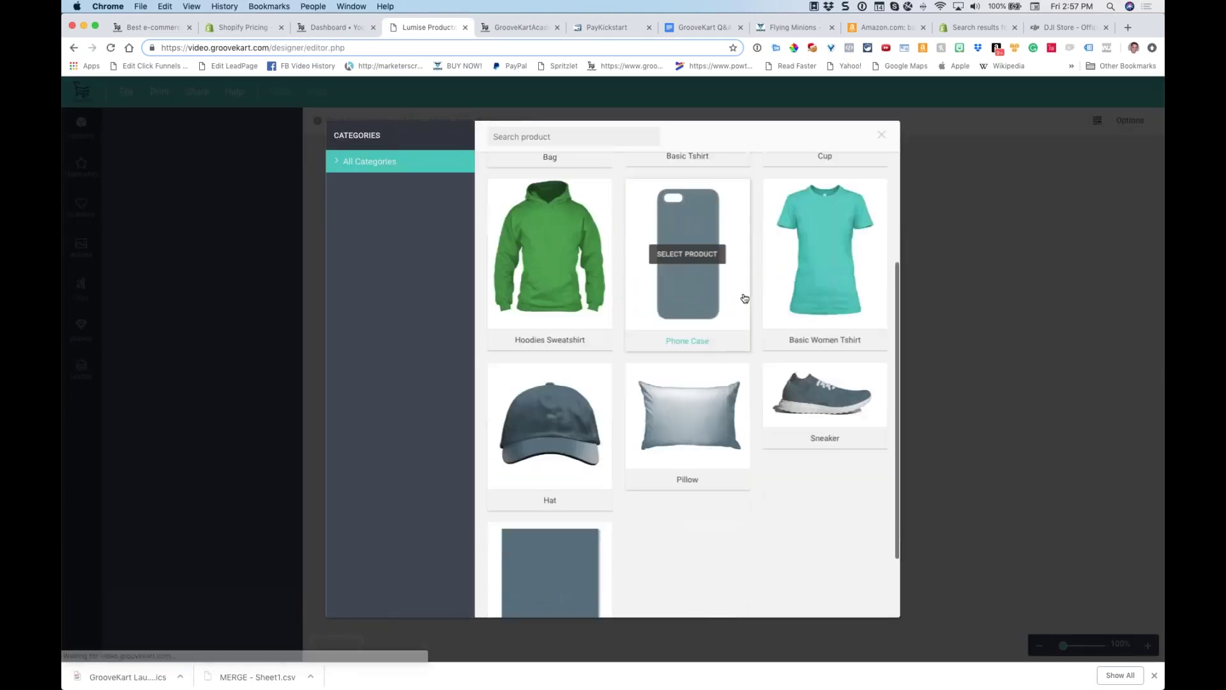
scroll(743, 295, up, 4)
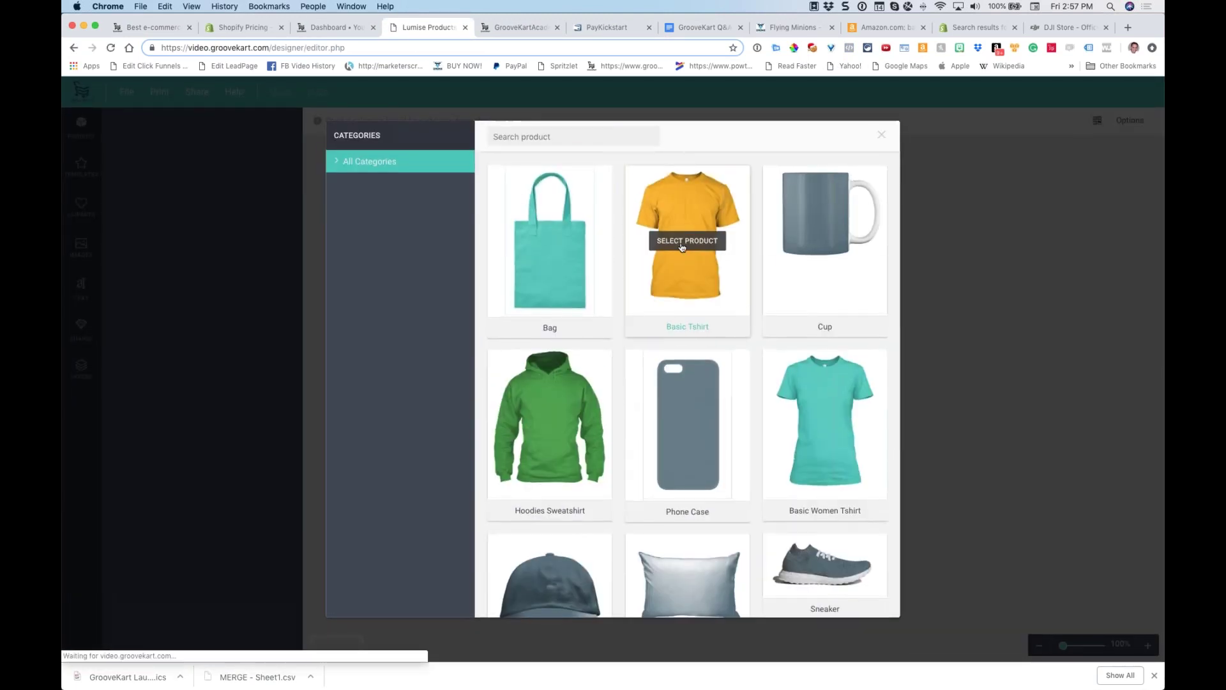
click(682, 247)
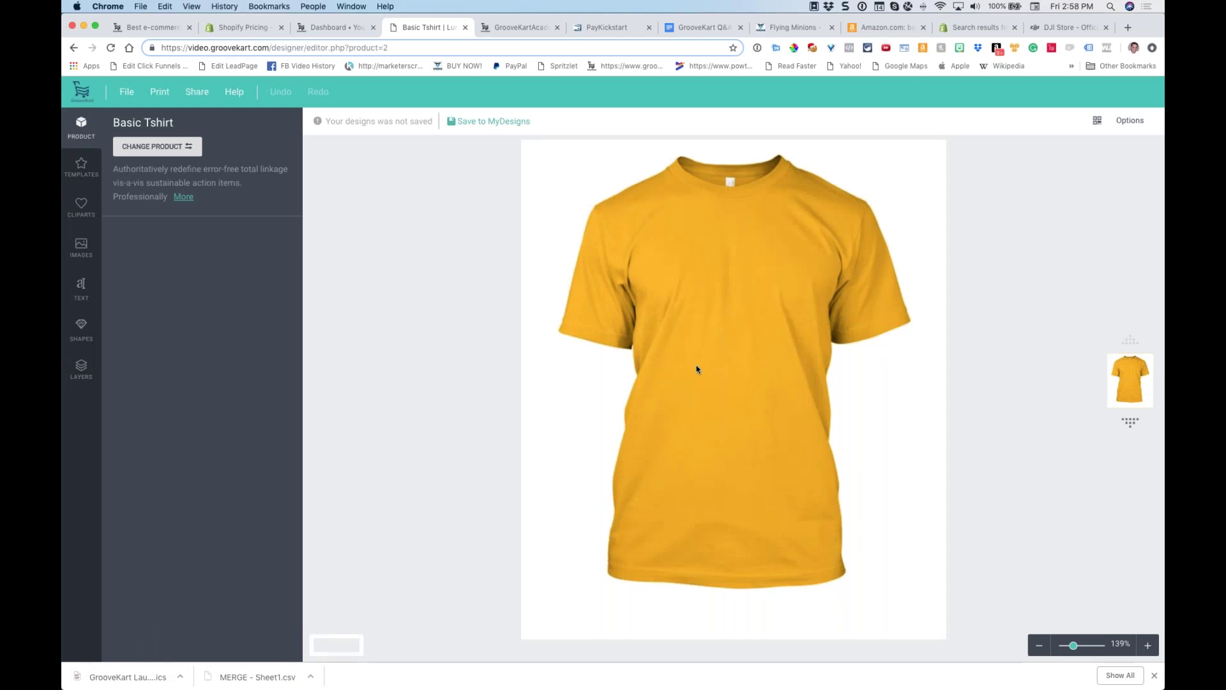
click(1130, 422)
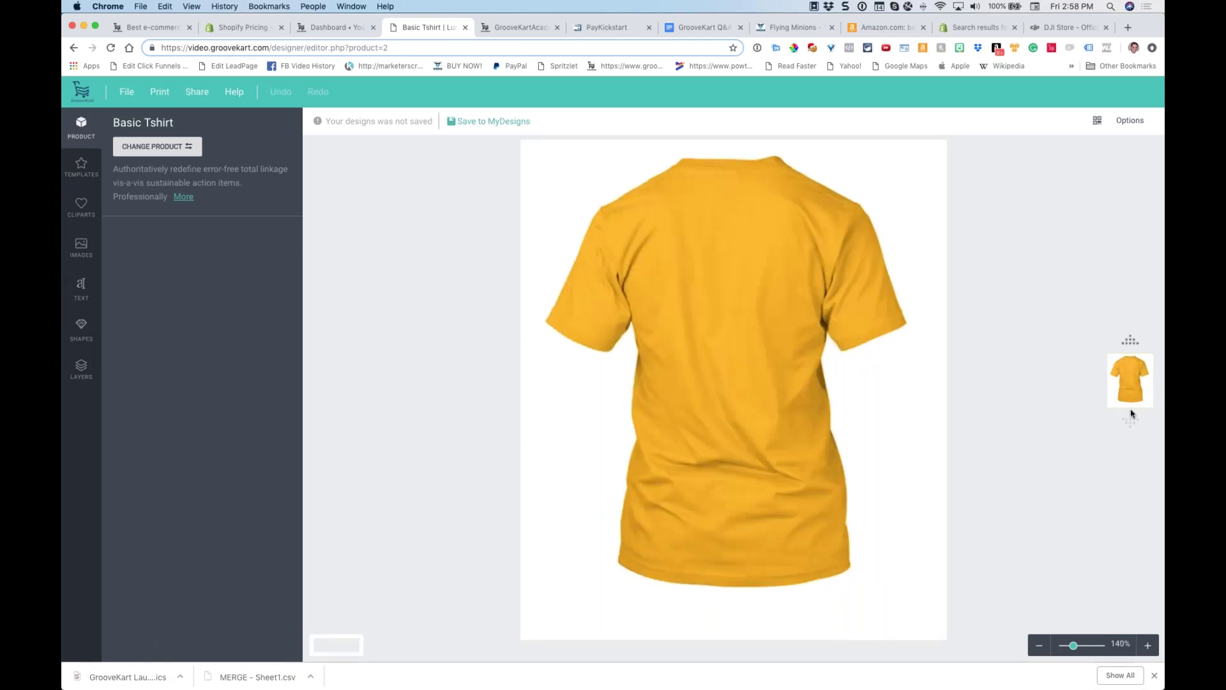
click(1131, 340)
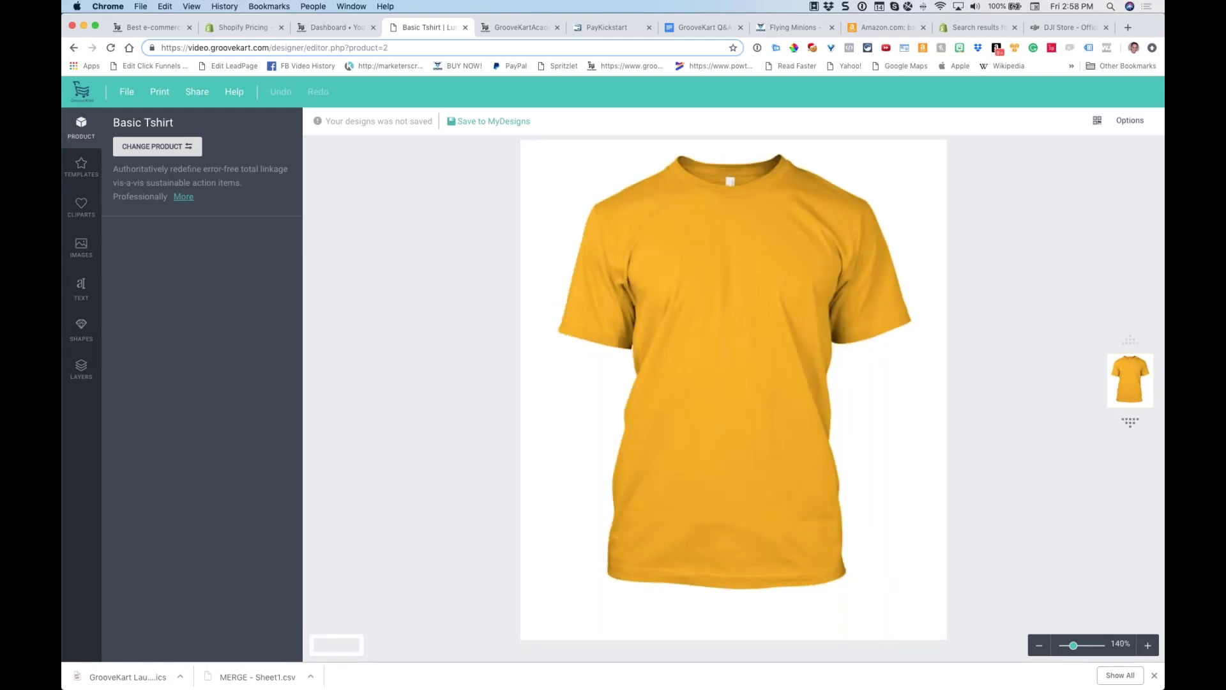
click(79, 207)
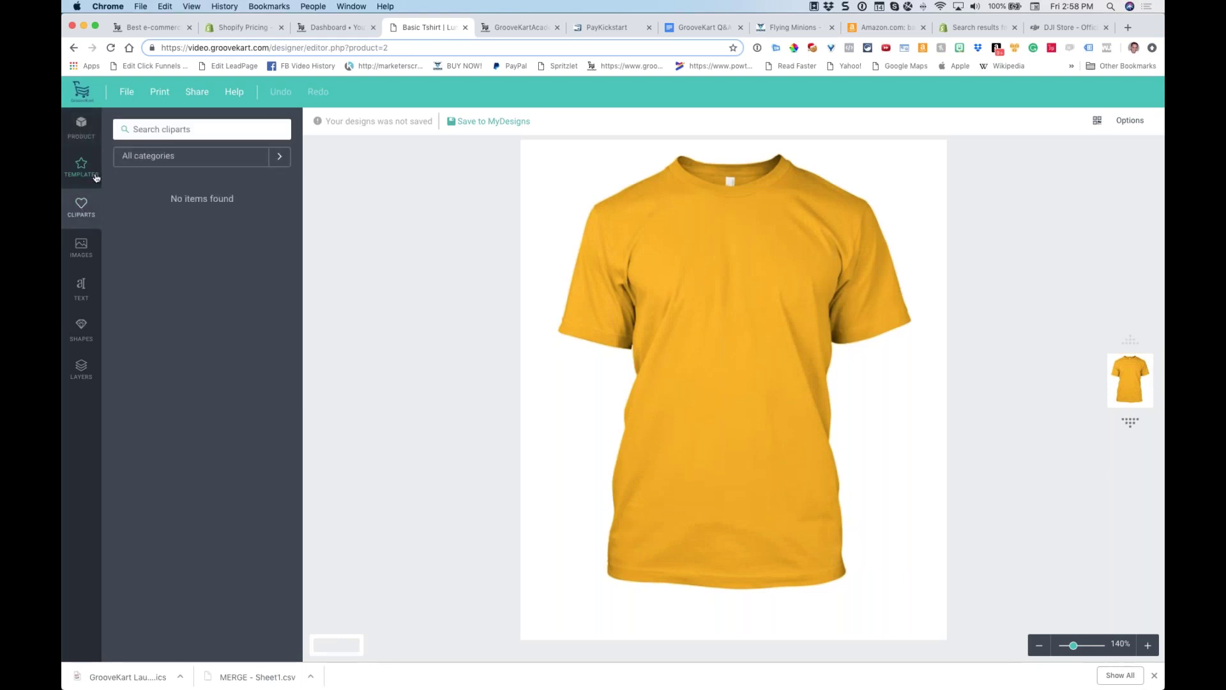
click(151, 157)
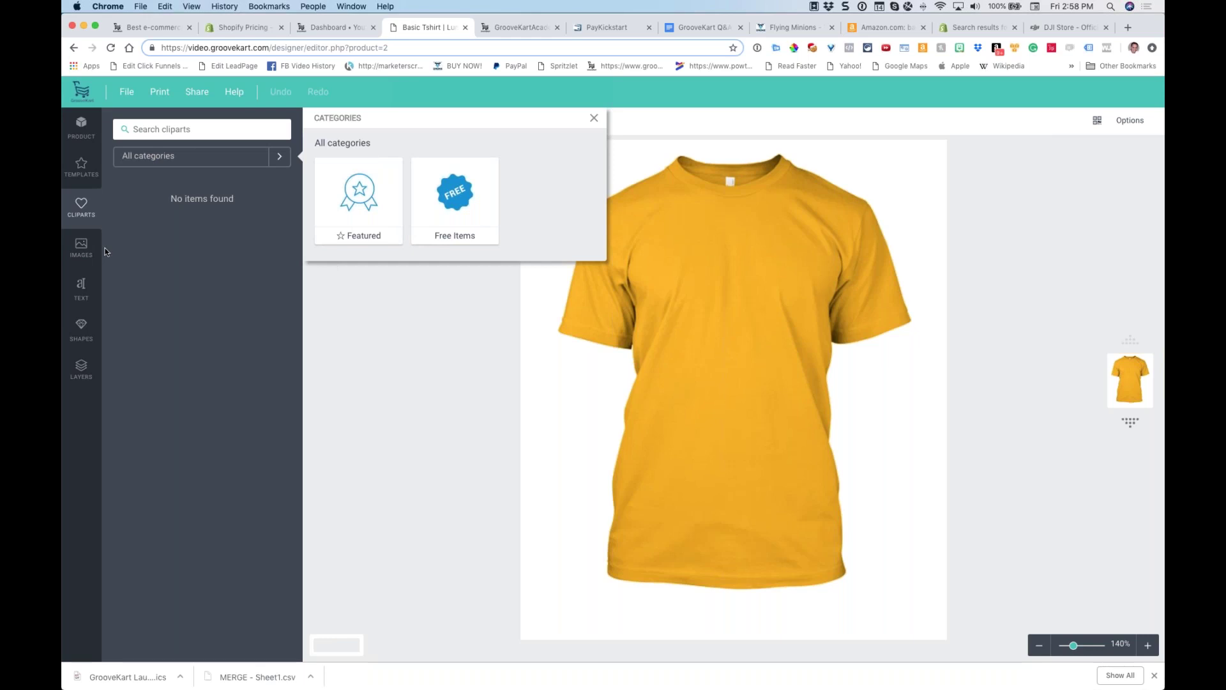
click(1128, 27)
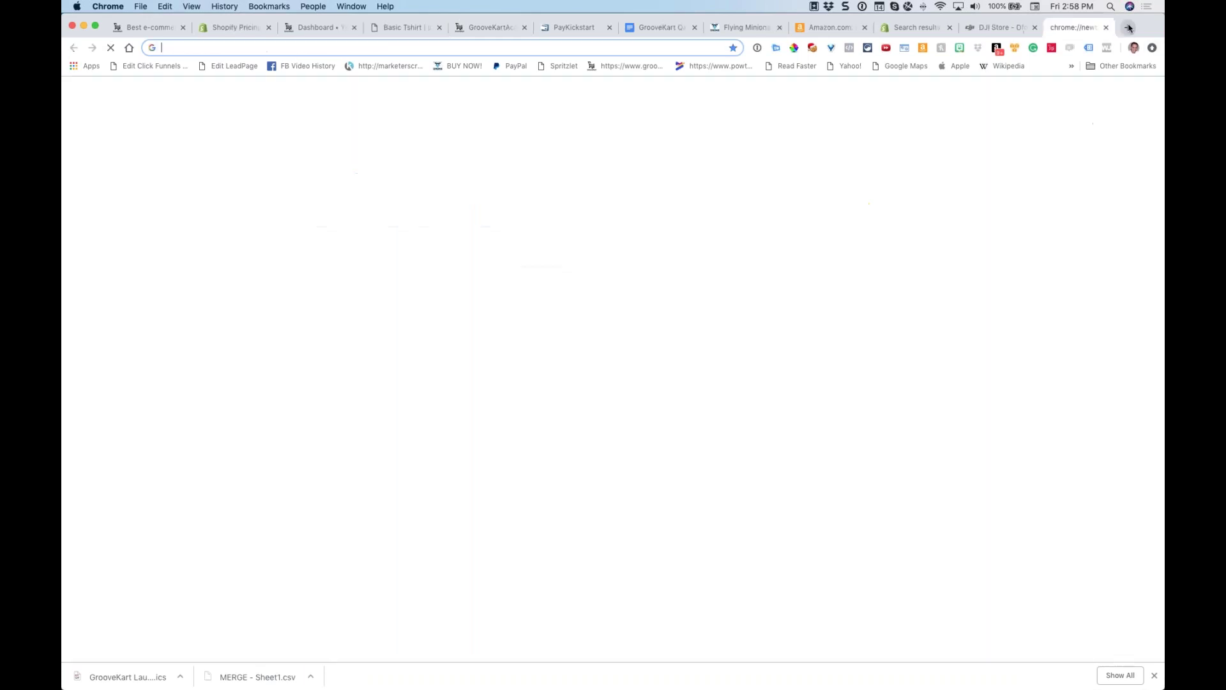
text(by people)
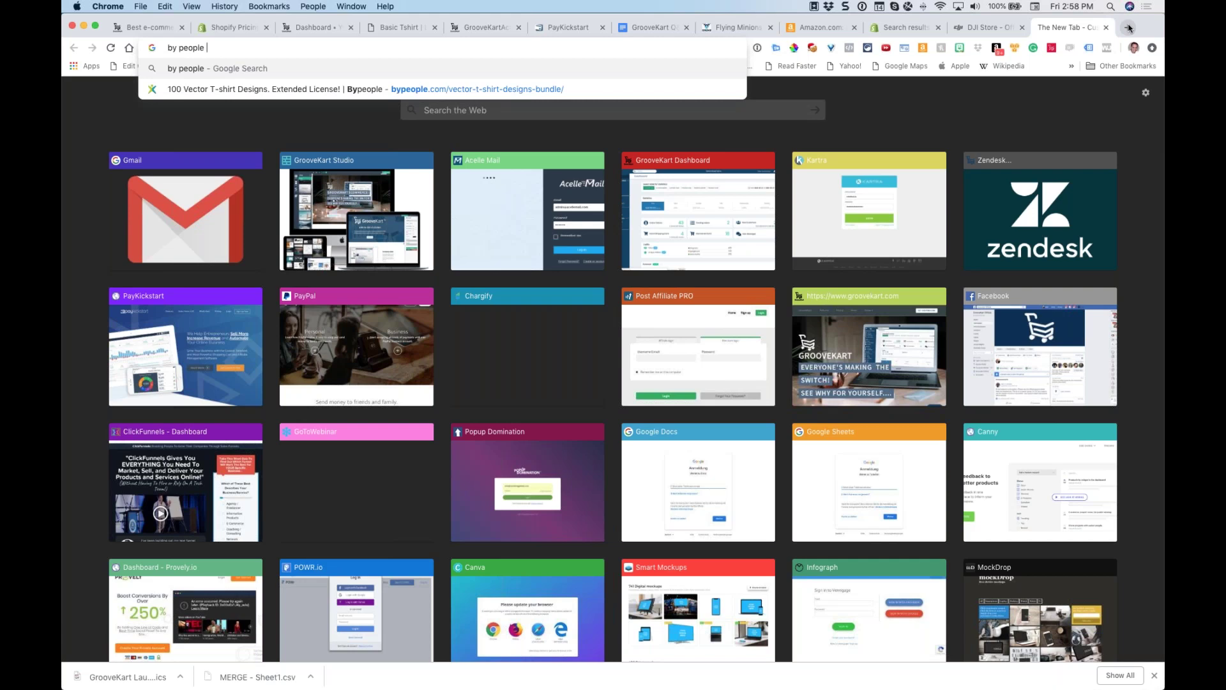
click(1107, 28)
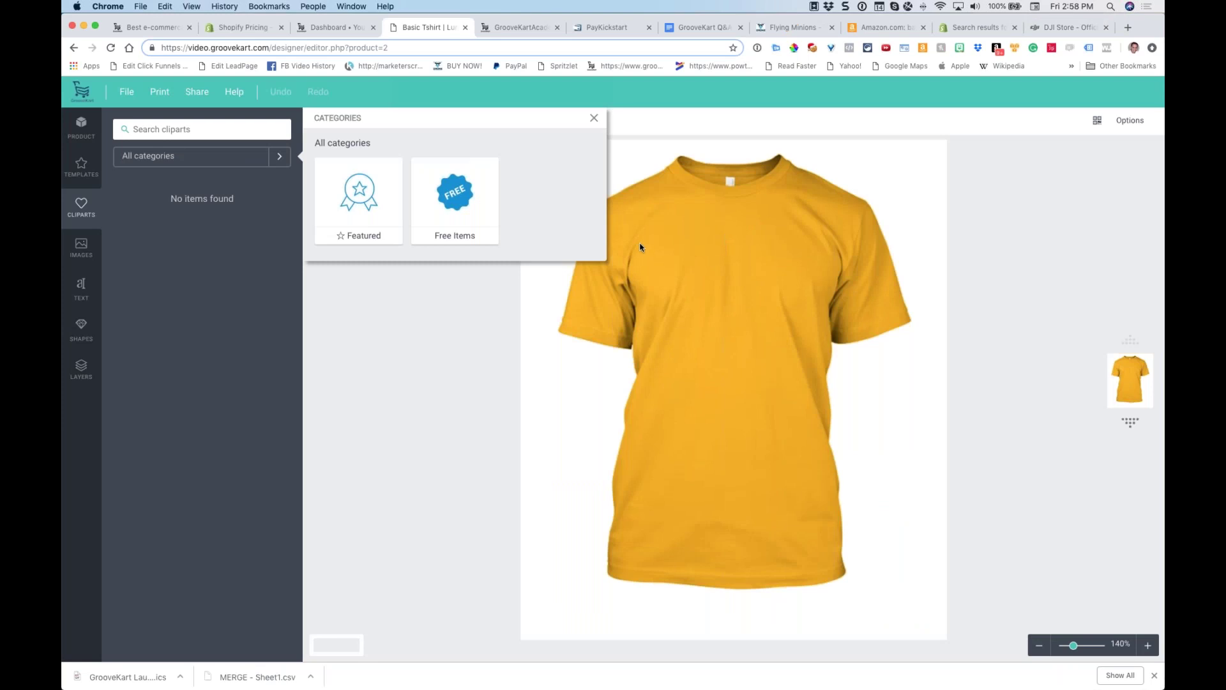
Try the Featured and Free Items clipart categories, then close the categories popup
click(365, 200)
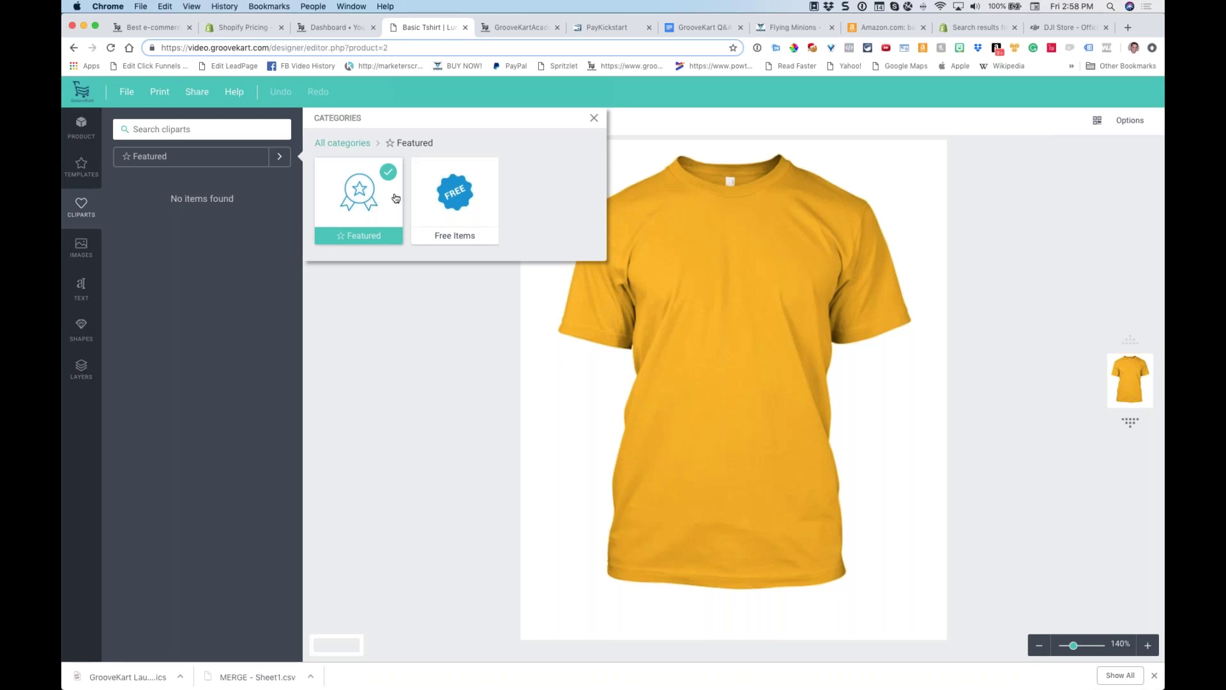
click(459, 192)
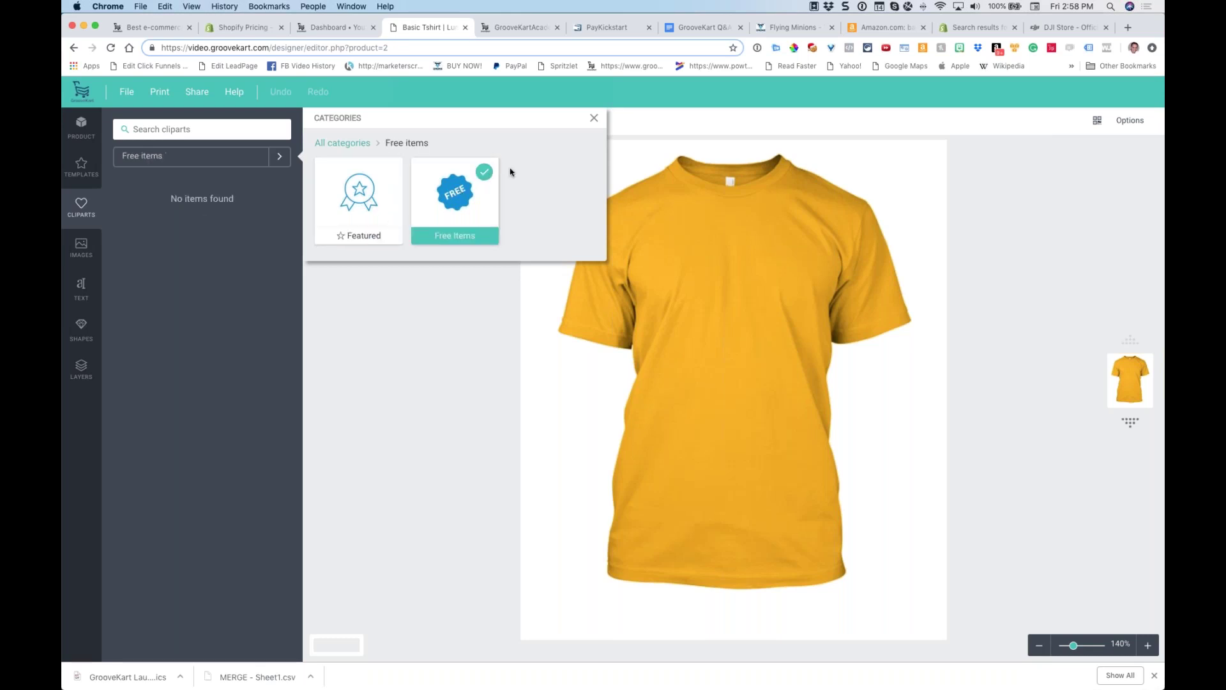
click(595, 118)
Add the drone photo from Images and position it on the shirt's chest, undoing an accidental rotation
click(78, 249)
click(159, 250)
drag(741, 366, 742, 272)
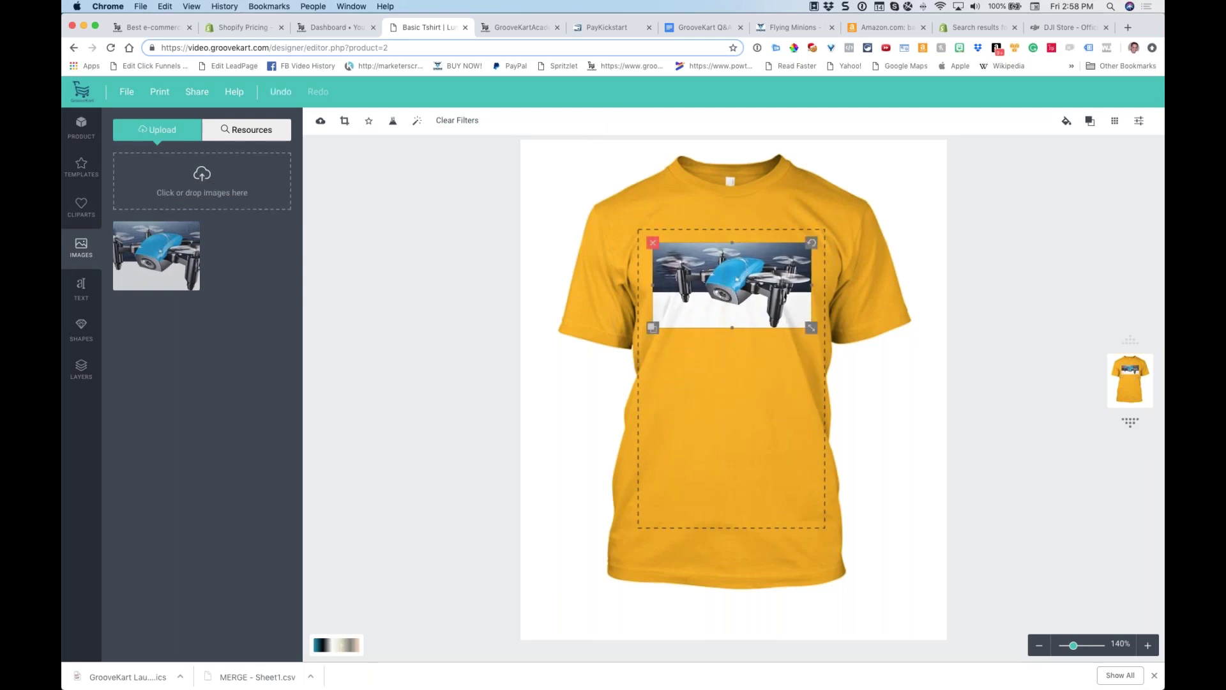
mouse_move(813, 242)
mouse_down()
mouse_move(819, 249)
mouse_move(811, 242)
mouse_up()
click(74, 183)
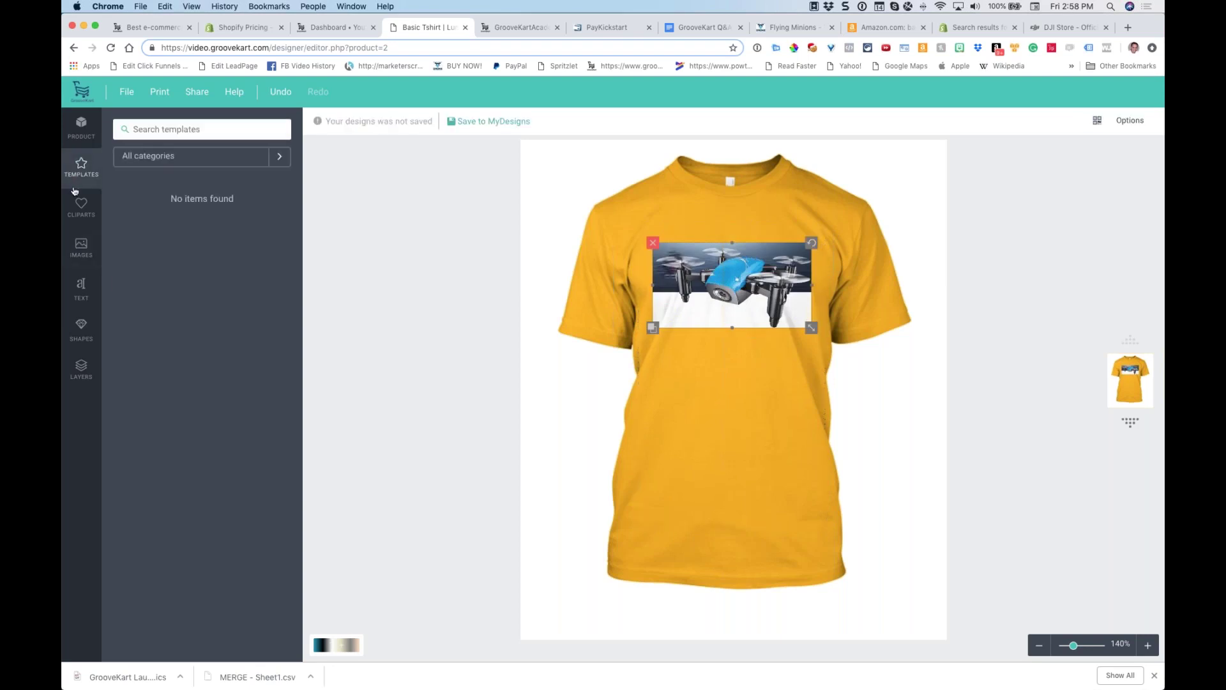
click(78, 204)
click(81, 247)
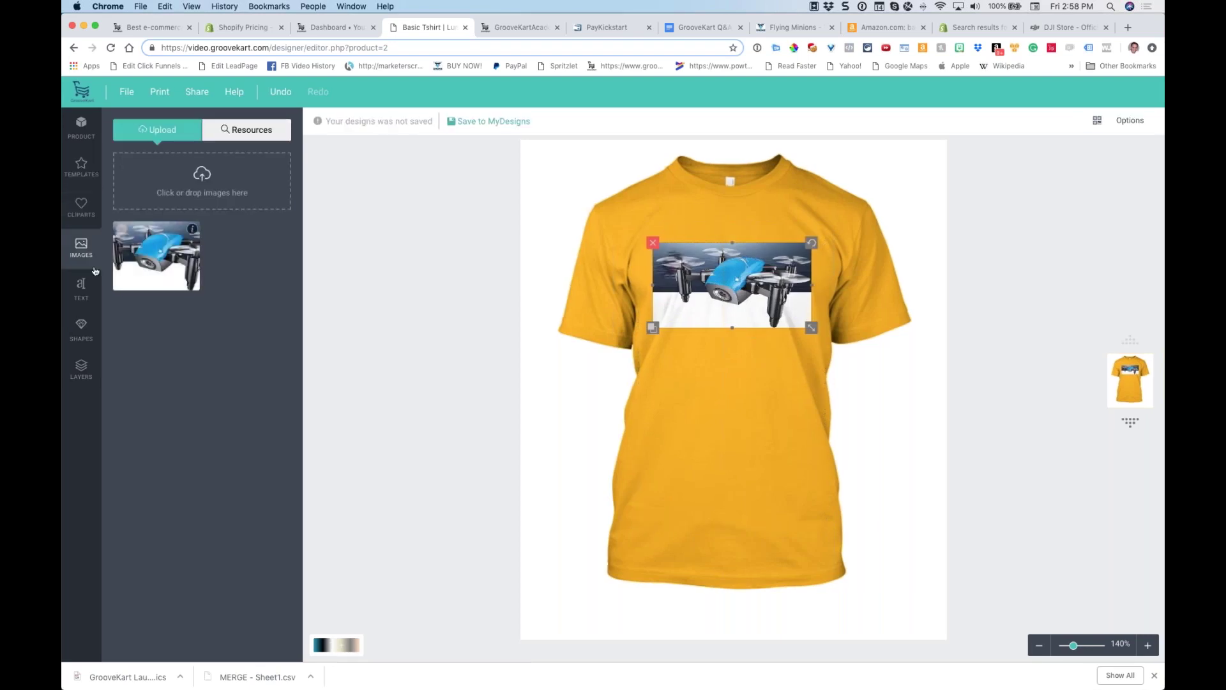
click(81, 288)
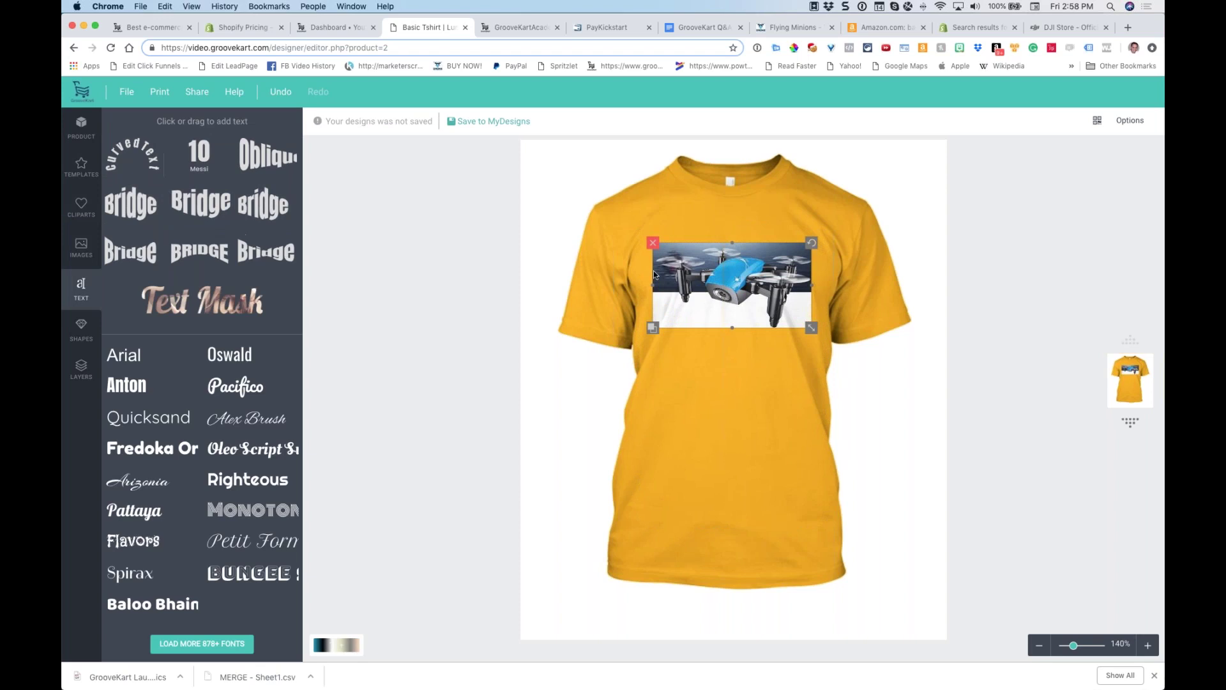
drag(654, 274, 656, 362)
Add a Curved Text element and move it above the drone photo
click(132, 153)
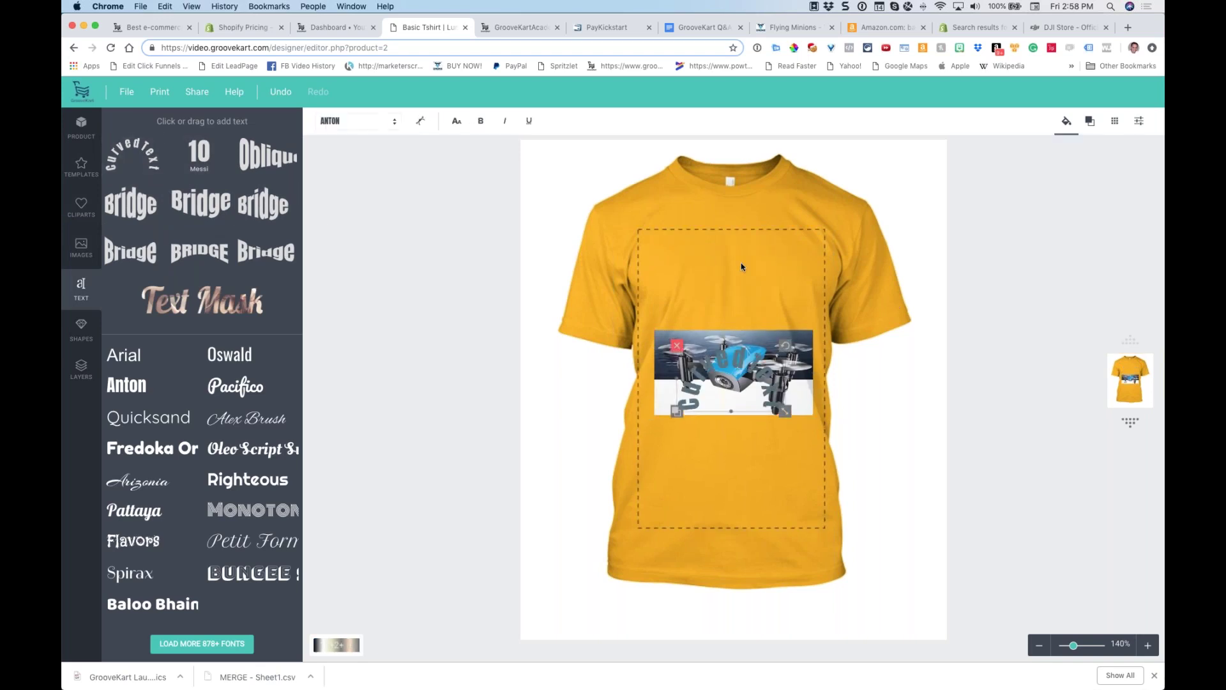
click(728, 278)
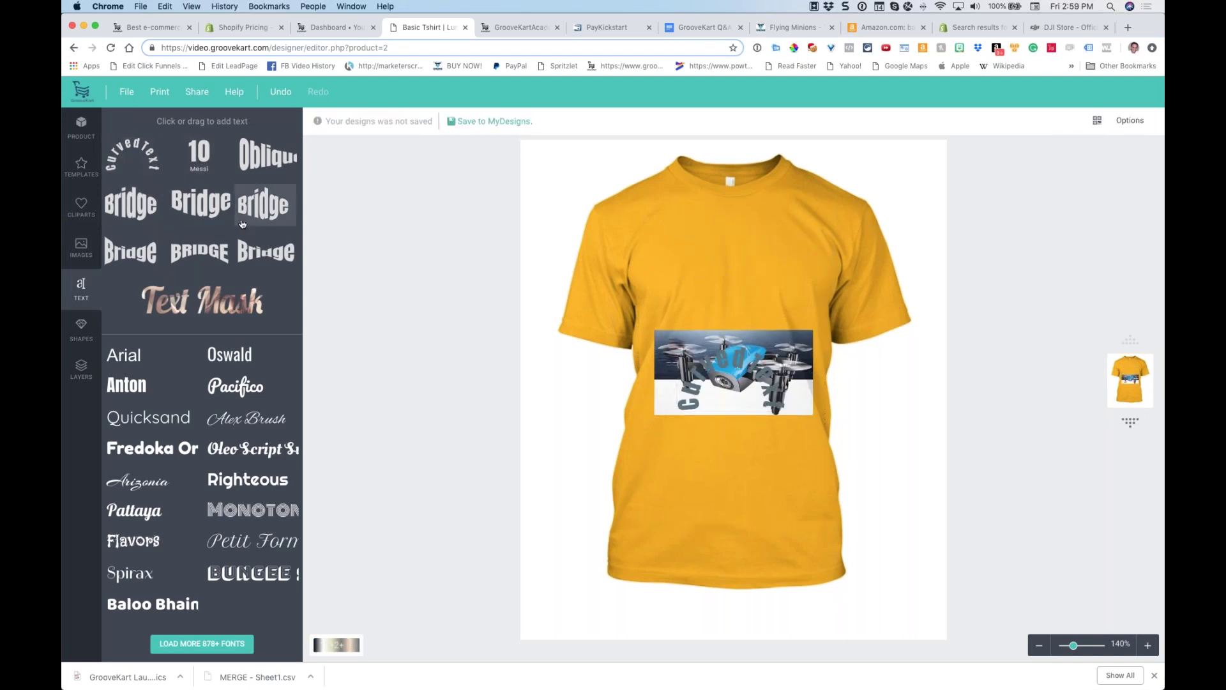
click(145, 161)
drag(712, 342, 713, 233)
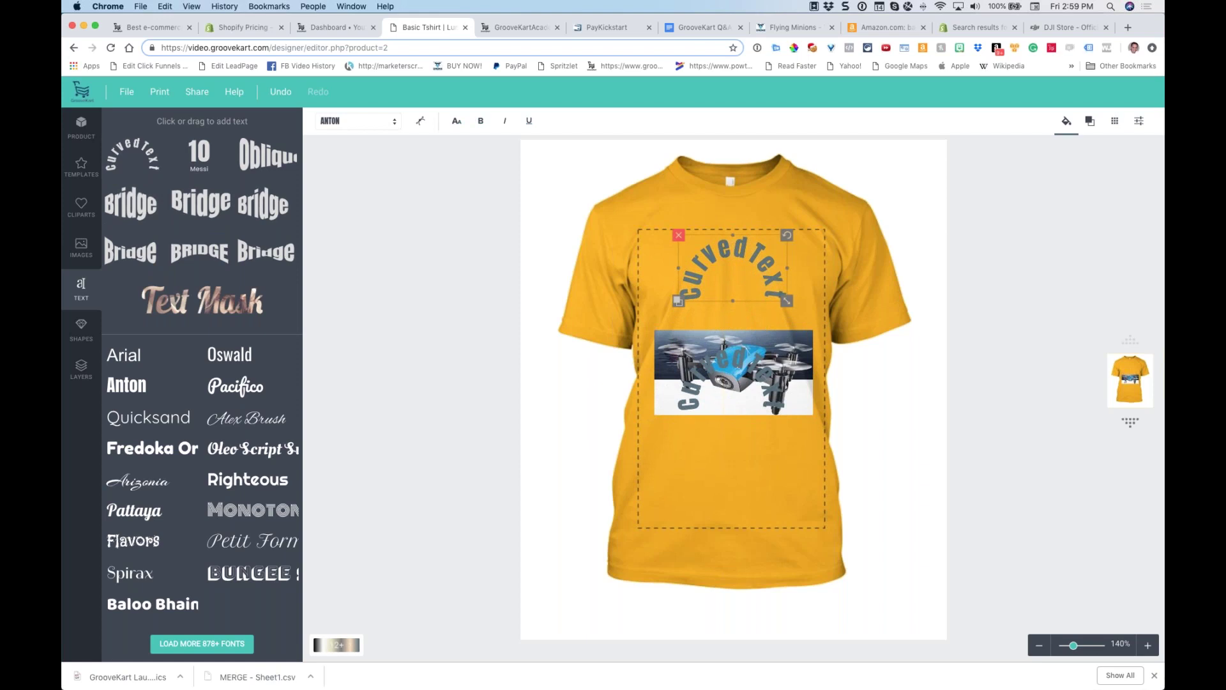
Change the curved text wording to 'HELLOW WORL' in Text Effects
click(423, 123)
triple_click(313, 184)
text(HELLOW ORL)
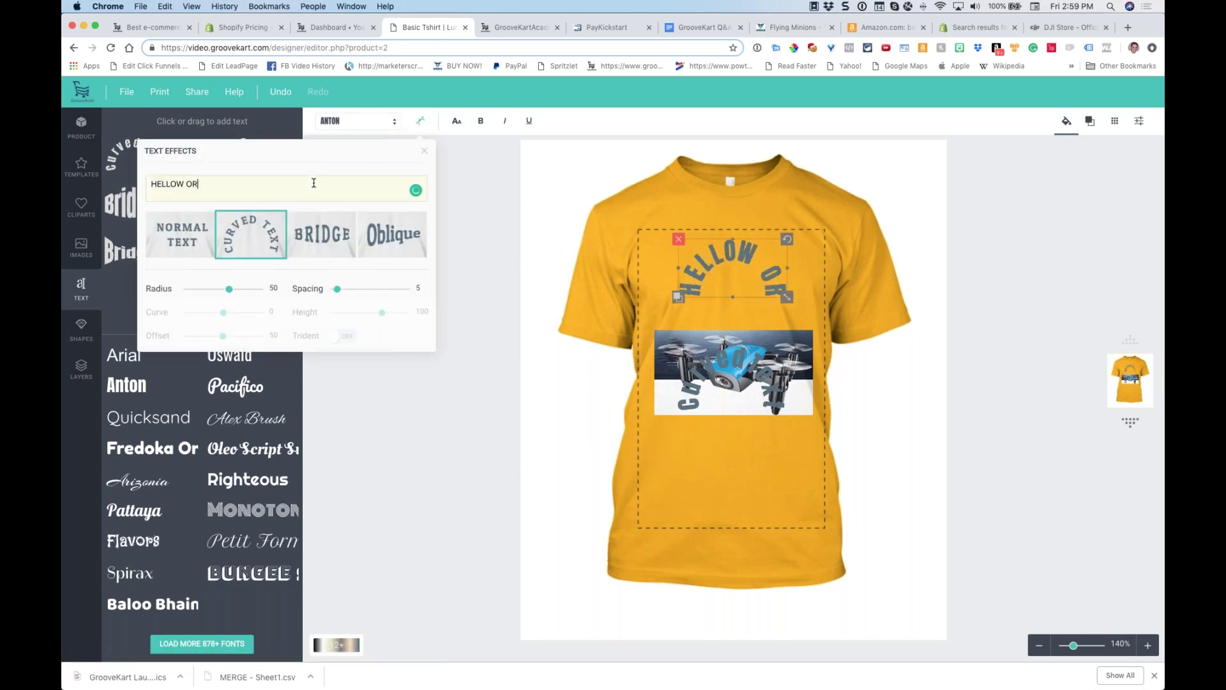
key(BackSpace)
key(BackSpace)
key(BackSpace)
text(WR)
key(BackSpace)
text(ORL)
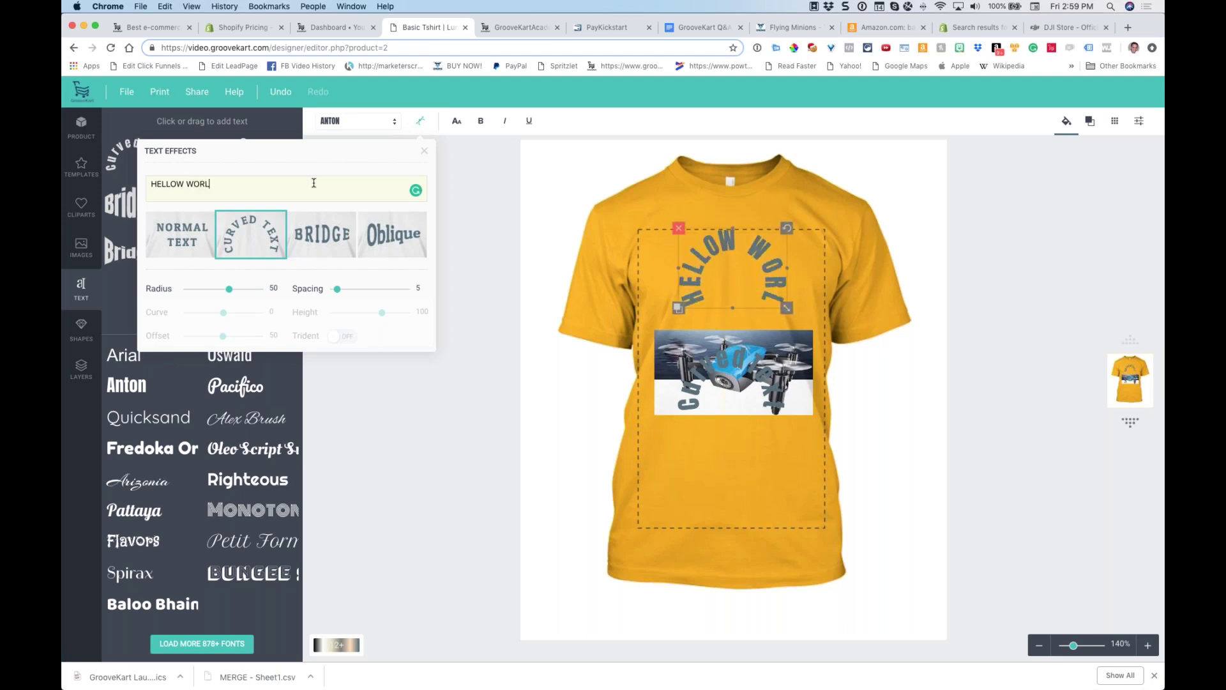
Close Text Effects, check the HELLOW WORL curved text, and close the Basic Tshirt designer tab
click(652, 219)
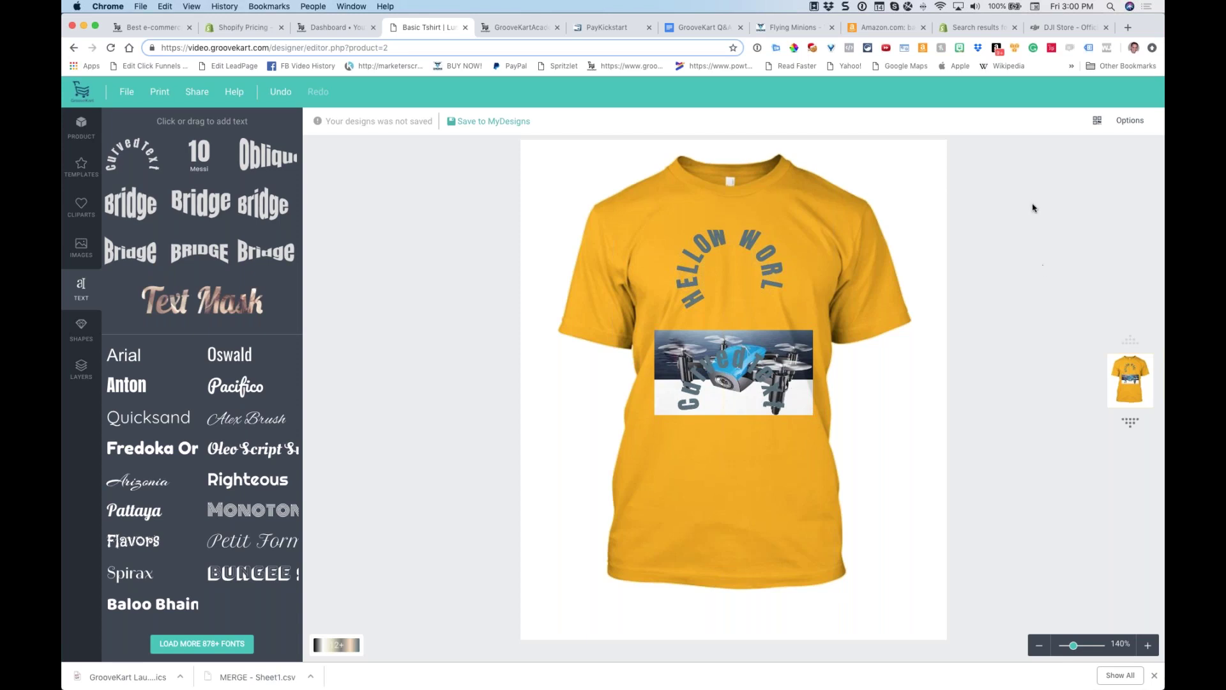
click(706, 293)
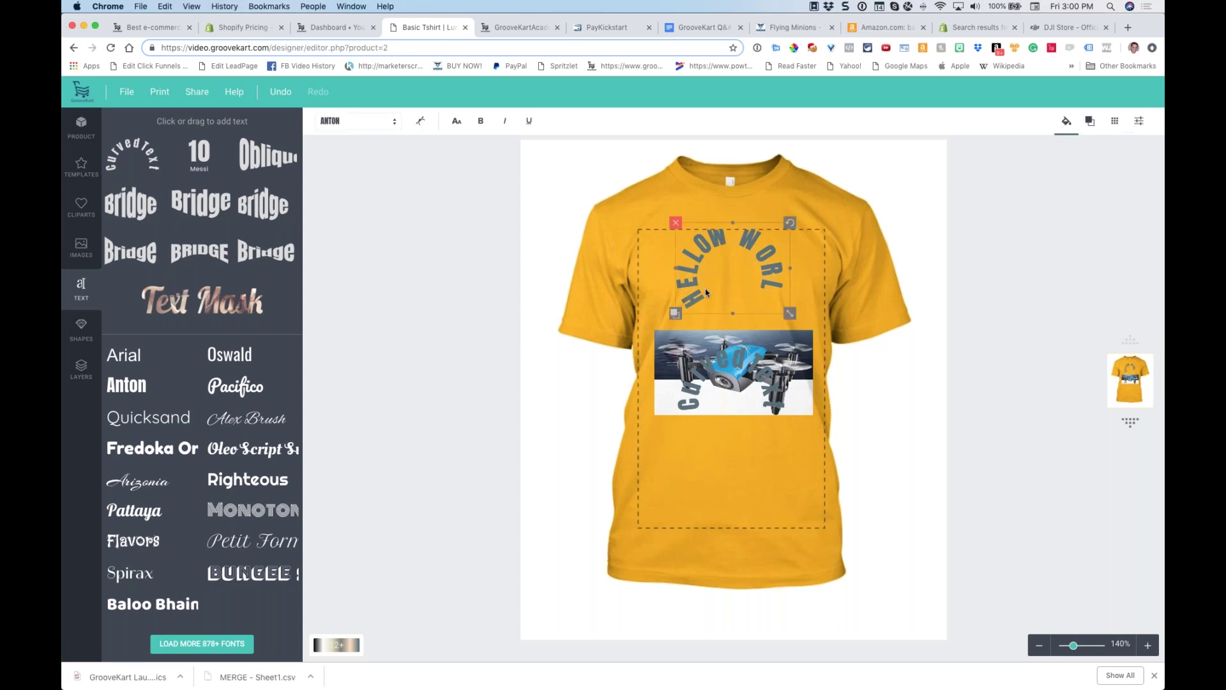
click(983, 271)
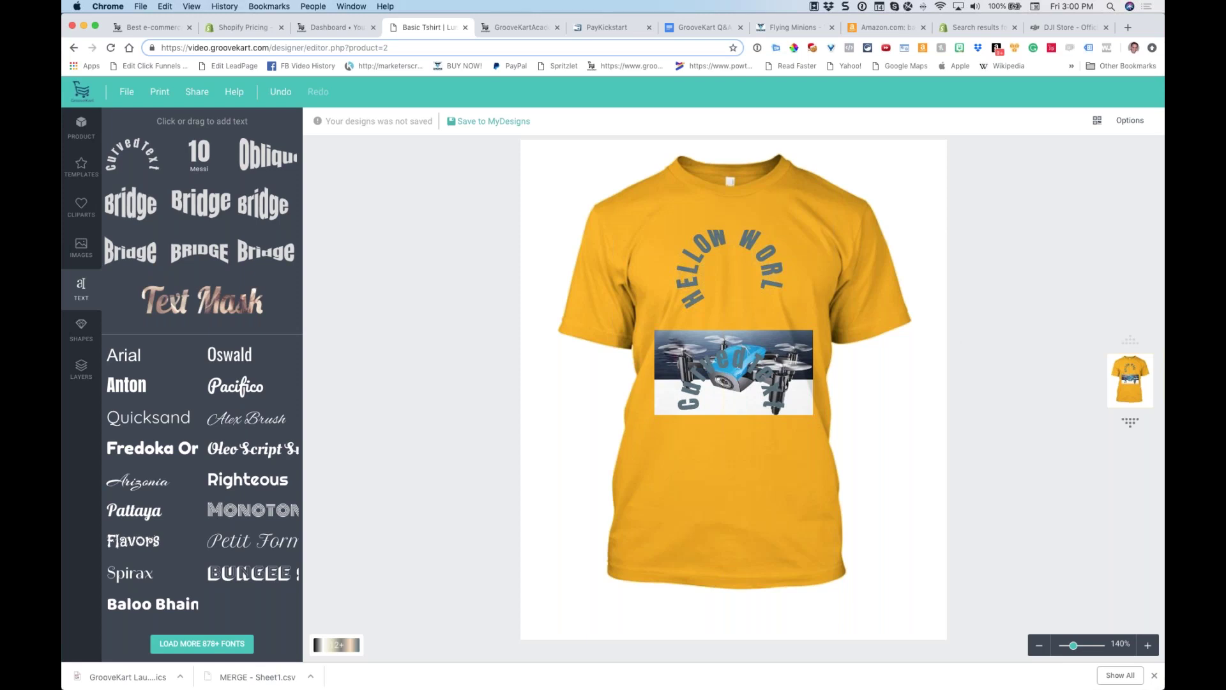
click(465, 30)
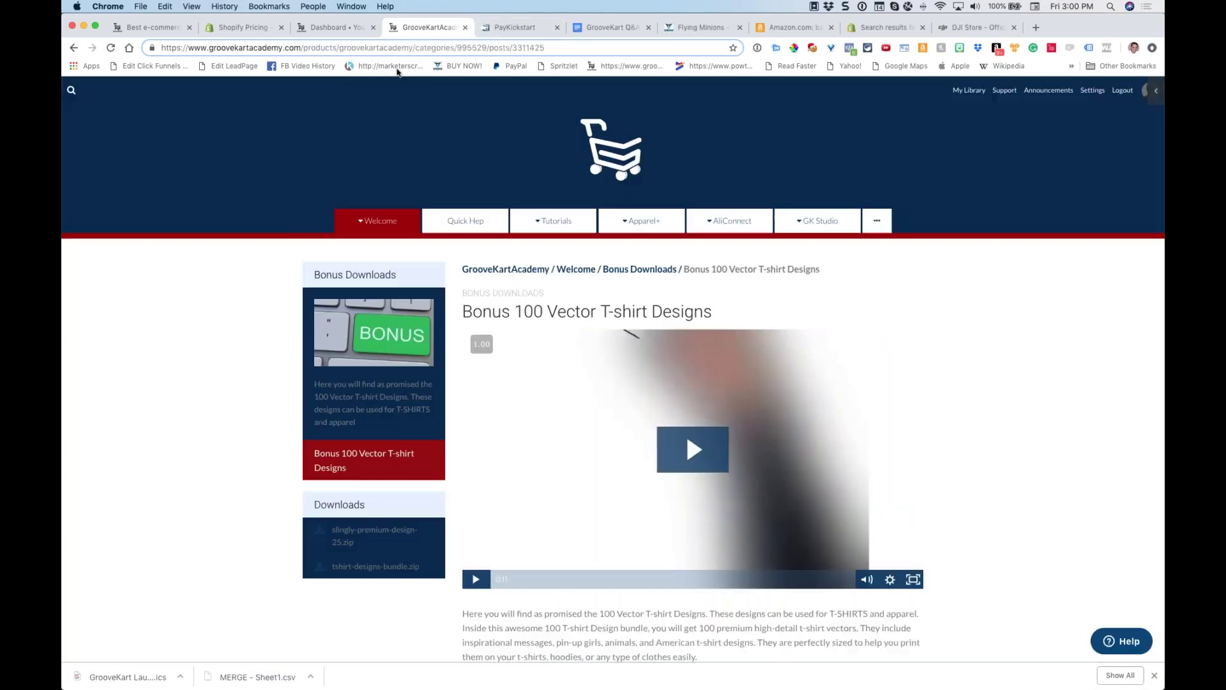
From the admin dashboard, open the Layer app listed under Apps in the sidebar
click(349, 28)
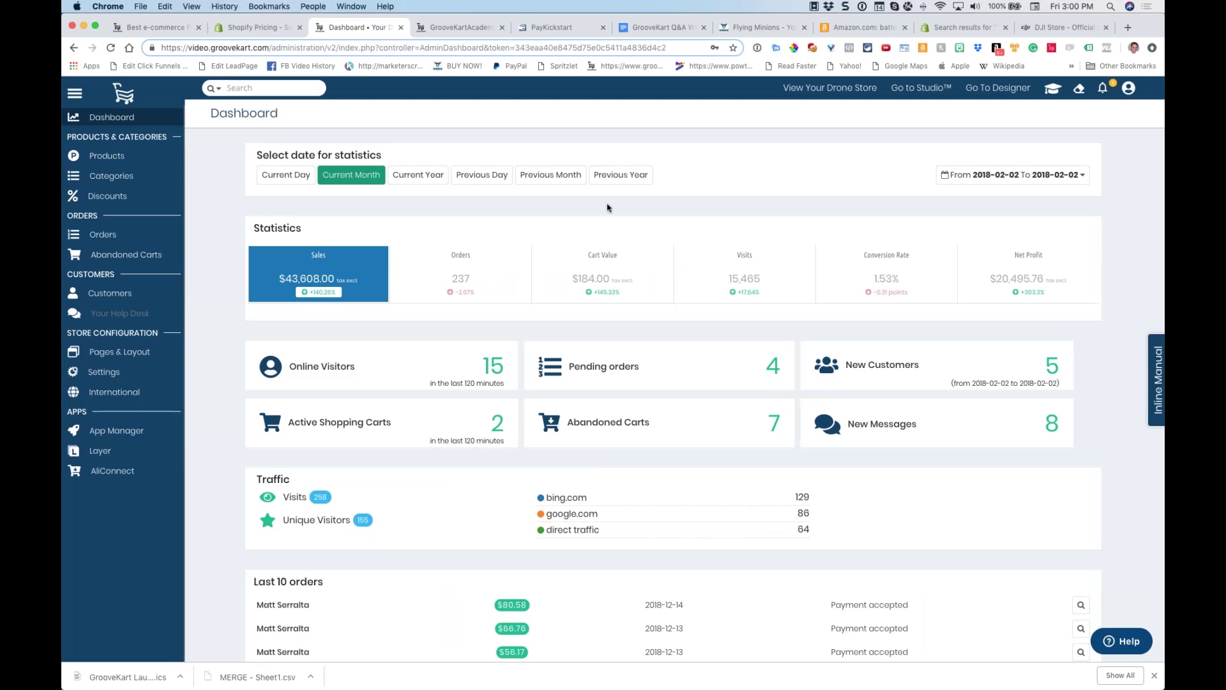
click(106, 451)
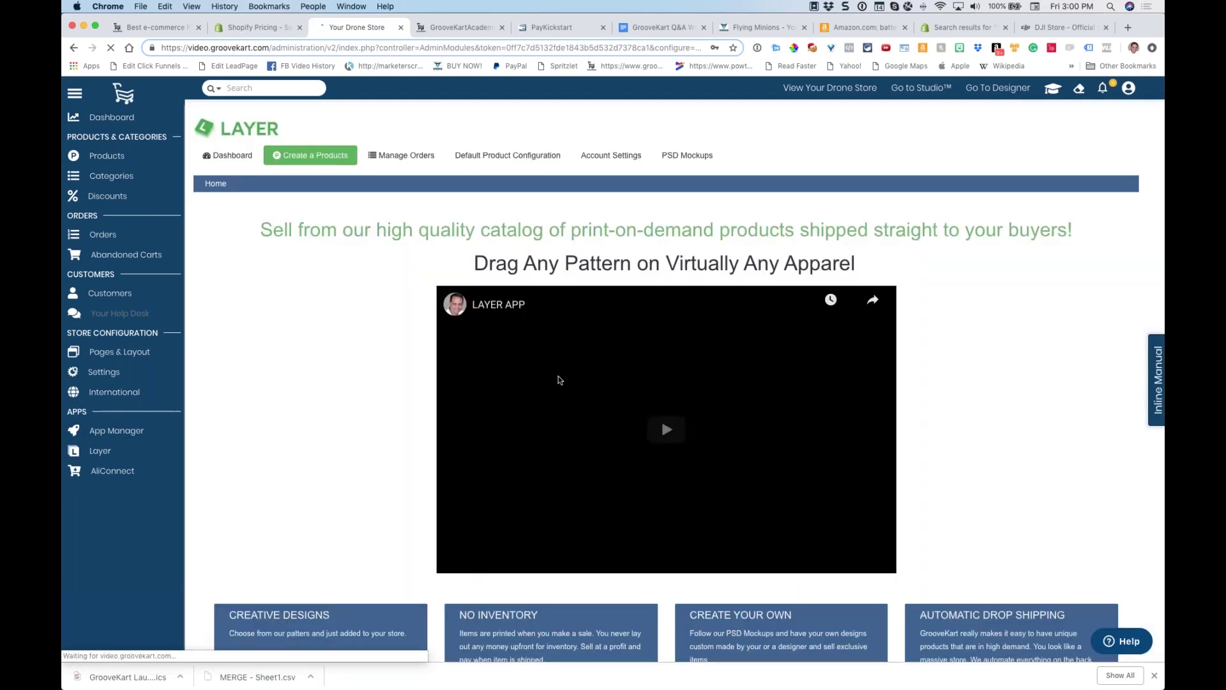
Browse the top of the groovekart.com homepage, zooming to 150% and back to 100%
click(157, 27)
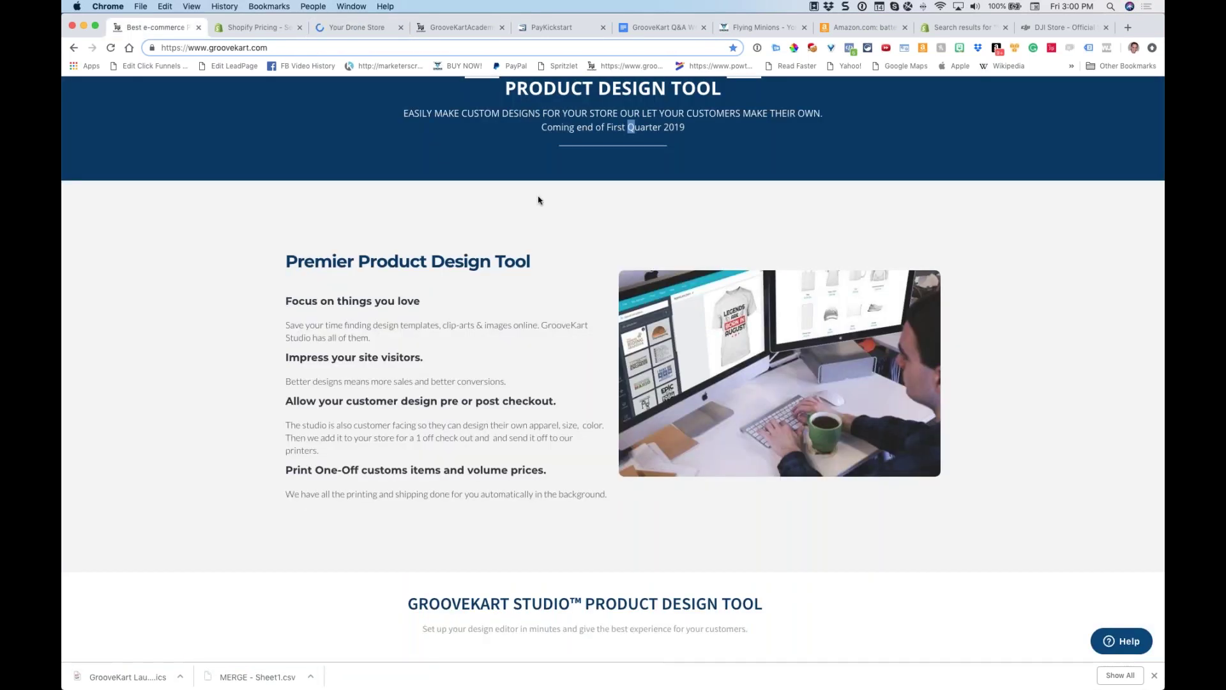
scroll(541, 198, down, 15)
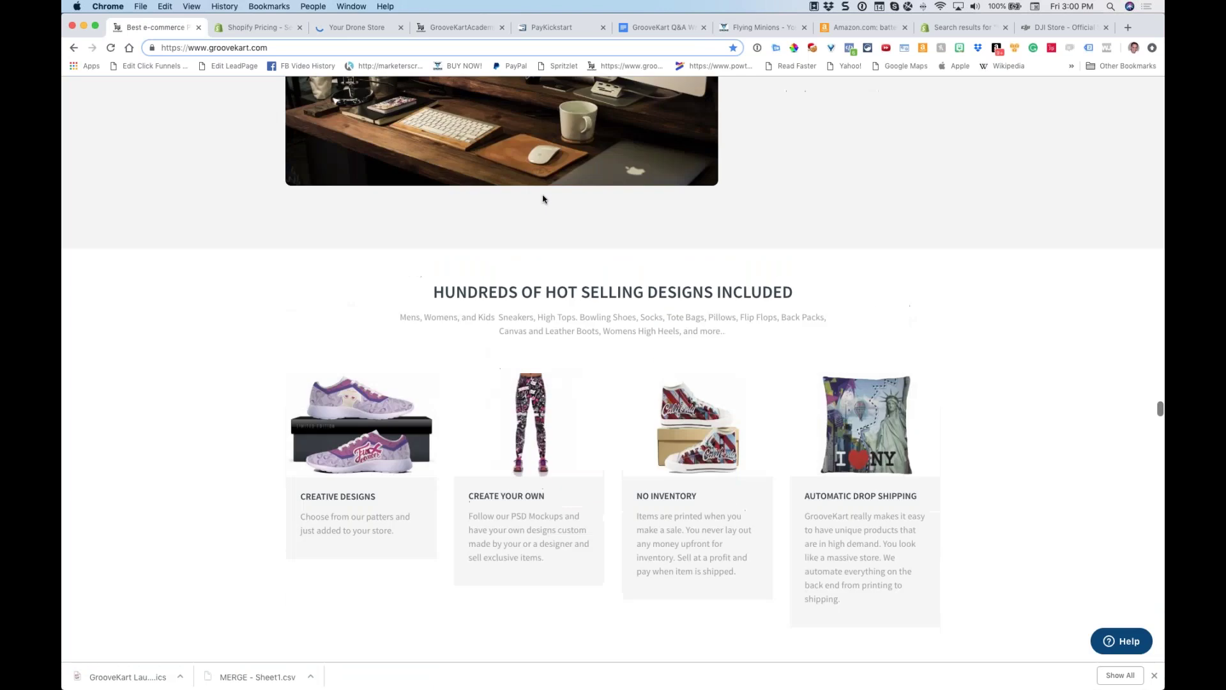
scroll(543, 199, up, 5)
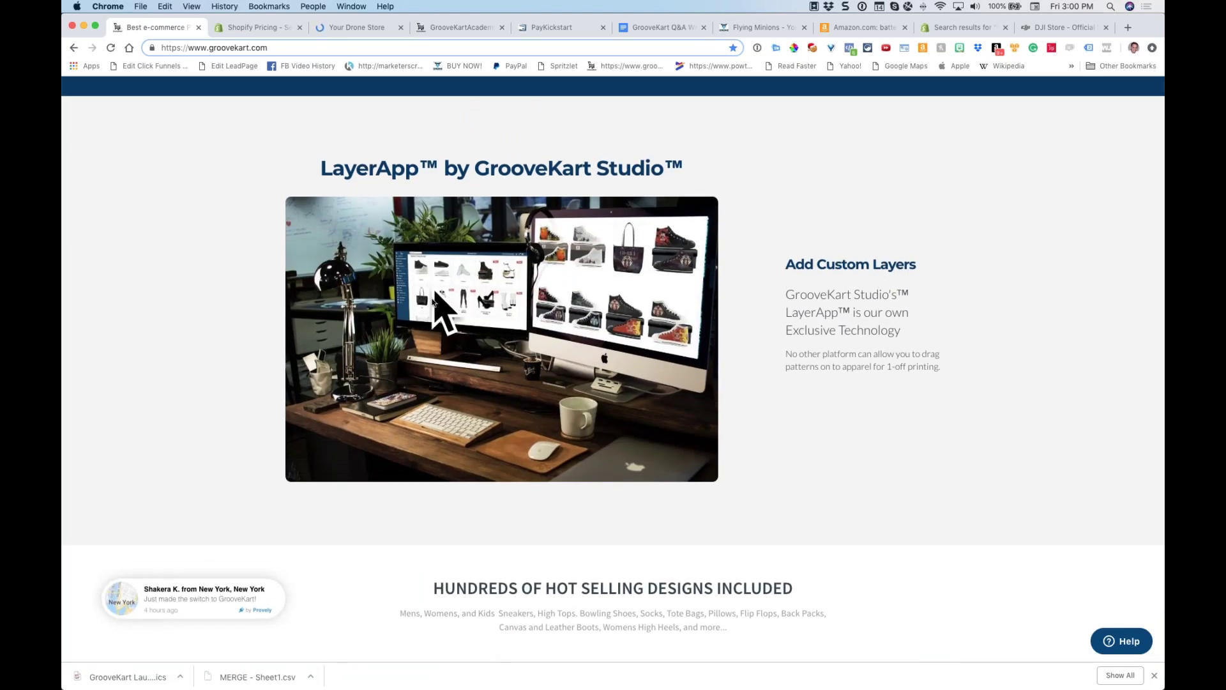
key(super+equal)
key(super+equal)
key(super+equal)
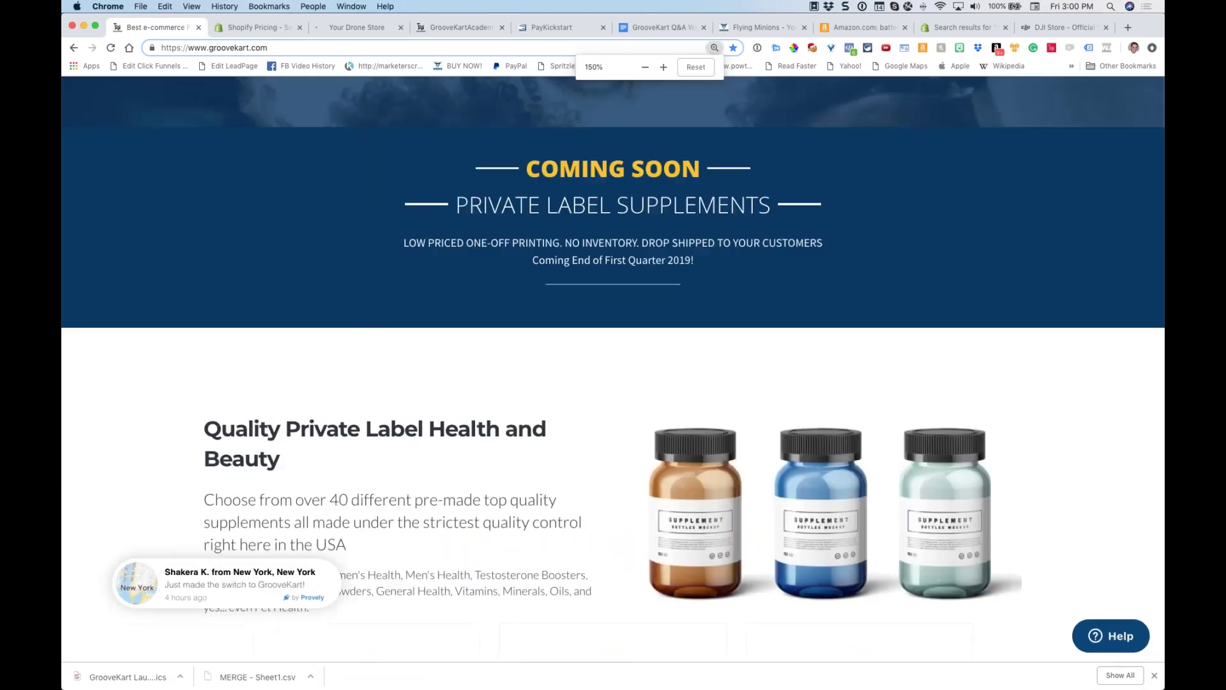
scroll(466, 300, down, 4)
scroll(470, 305, up, 15)
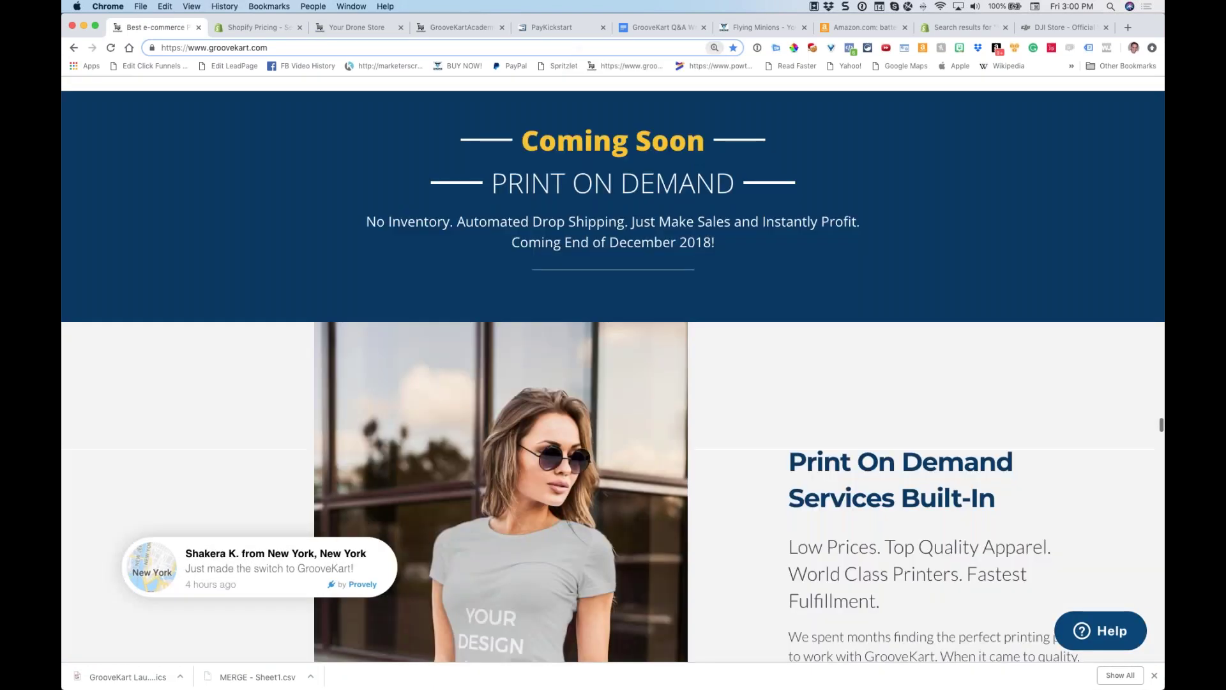
scroll(470, 281, down, 10)
scroll(469, 279, up, 5)
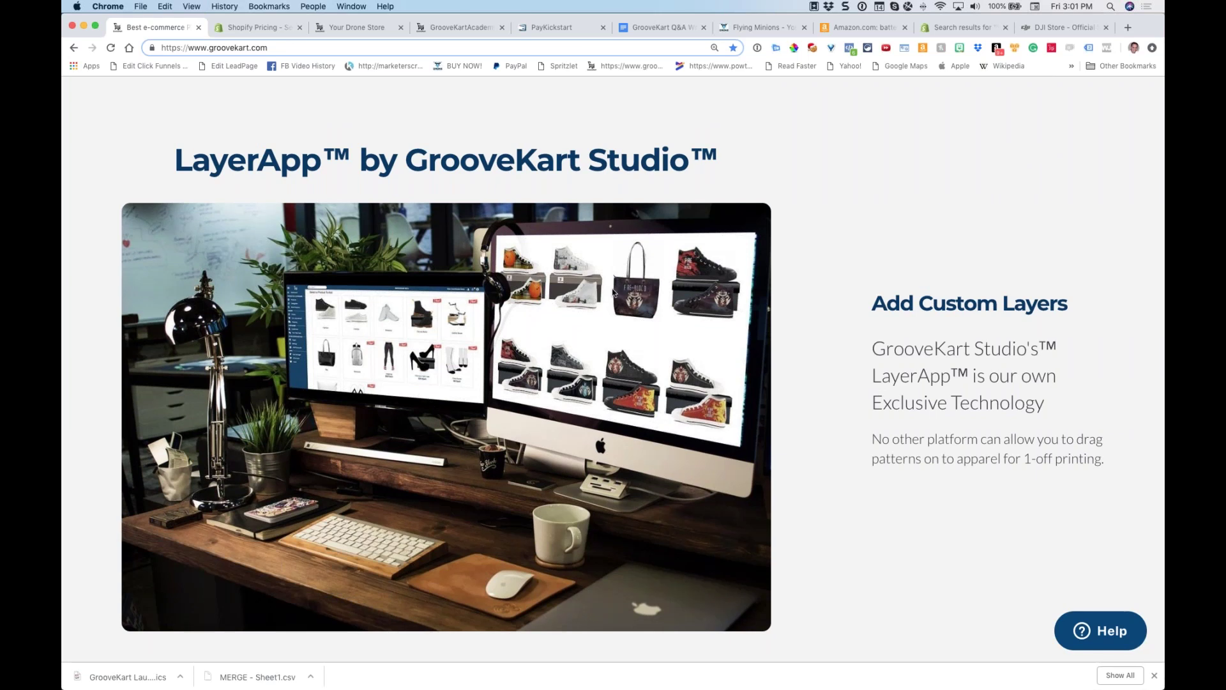
key(super+minus)
key(super+minus)
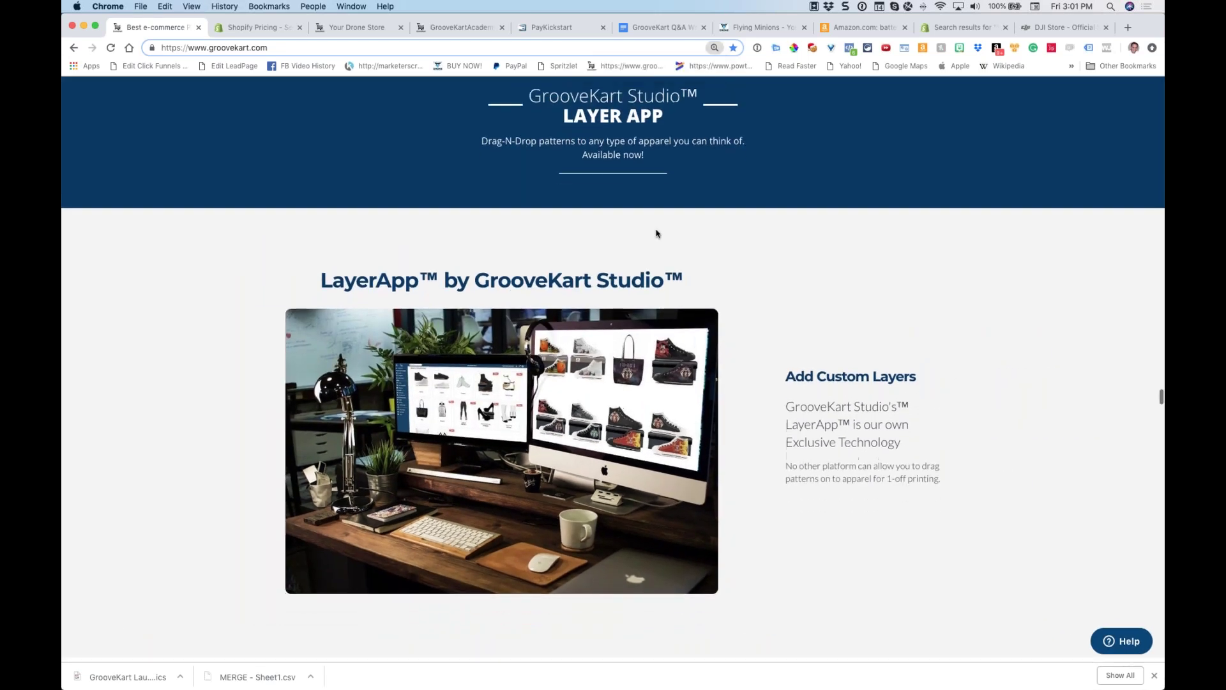
Scroll down to the Print On Demand section, zooming to 175% and back out
scroll(642, 223, down, 8)
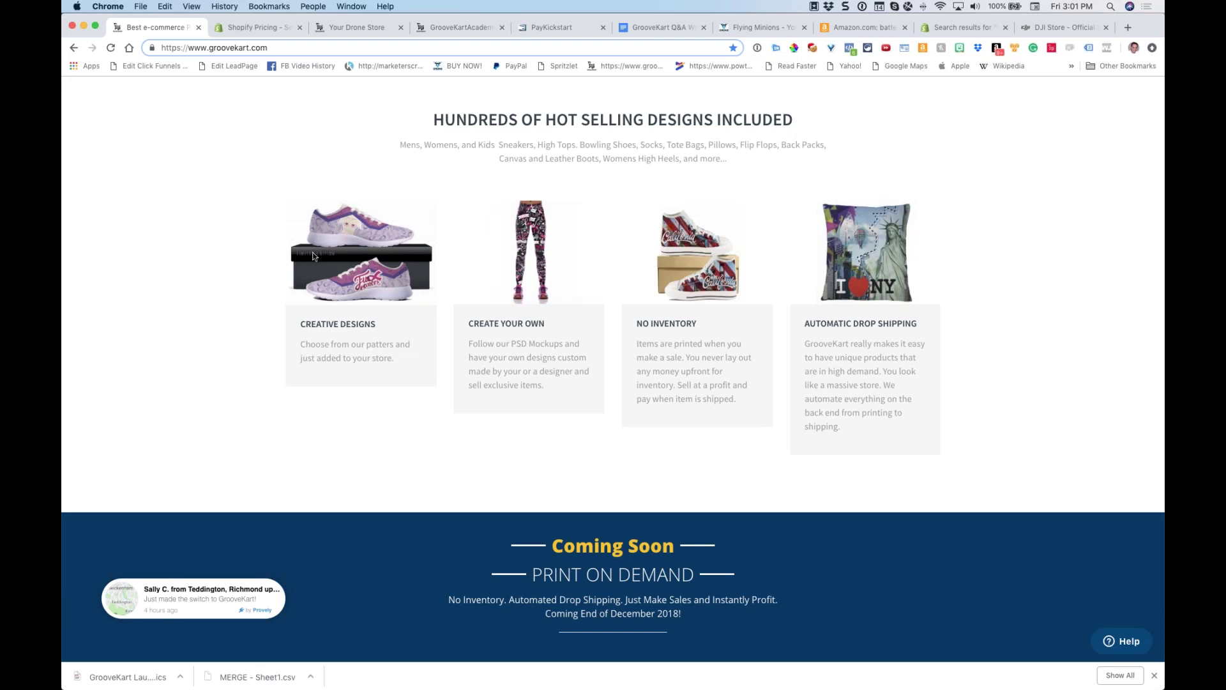
drag(381, 326, 275, 323)
click(396, 336)
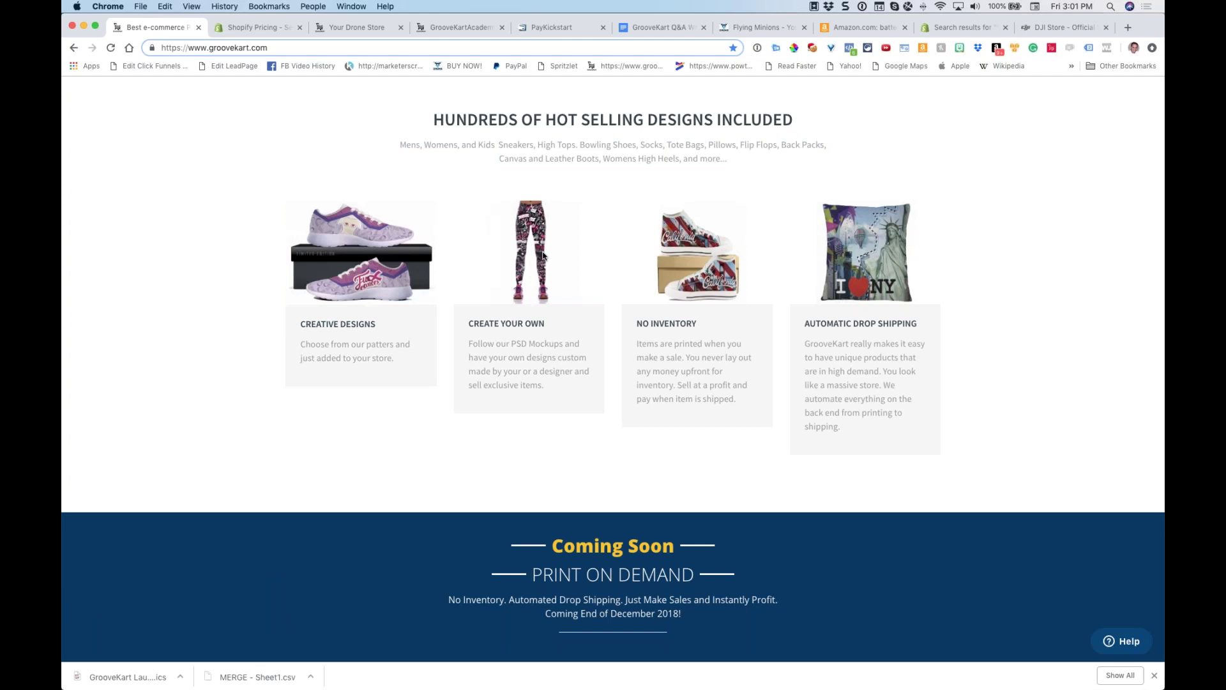
key(super+equal)
key(super+equal)
key(super+equal)
key(super+equal)
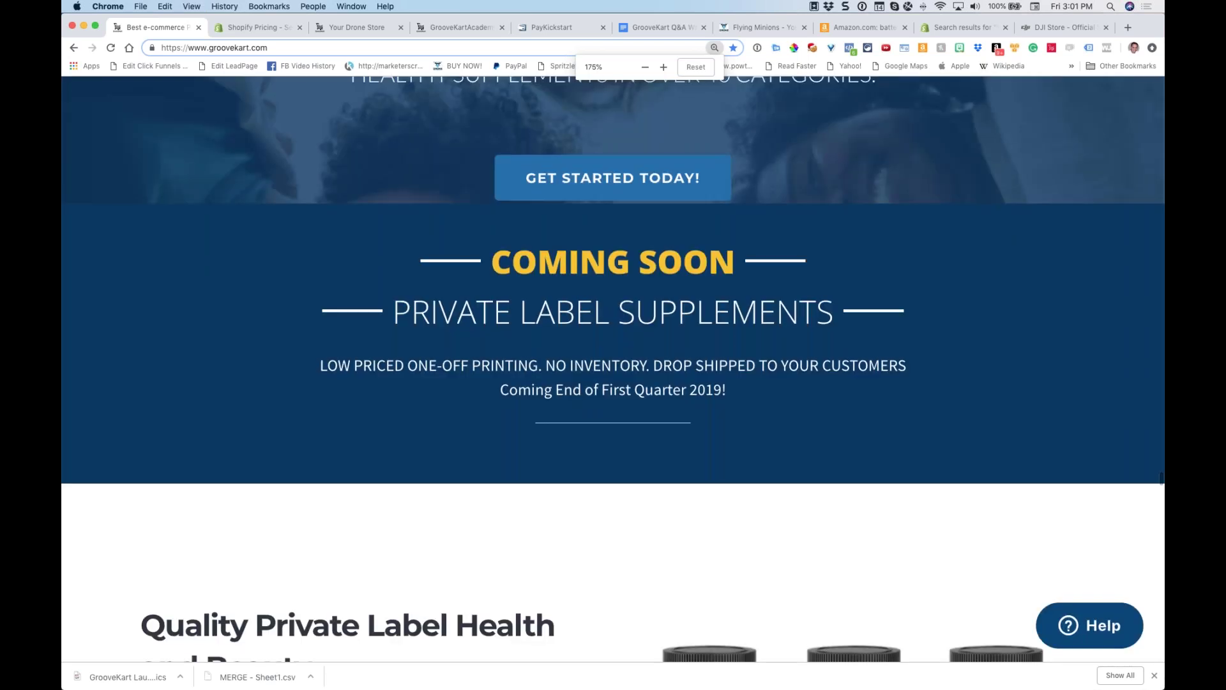
scroll(613, 370, up, 20)
scroll(613, 369, down, 20)
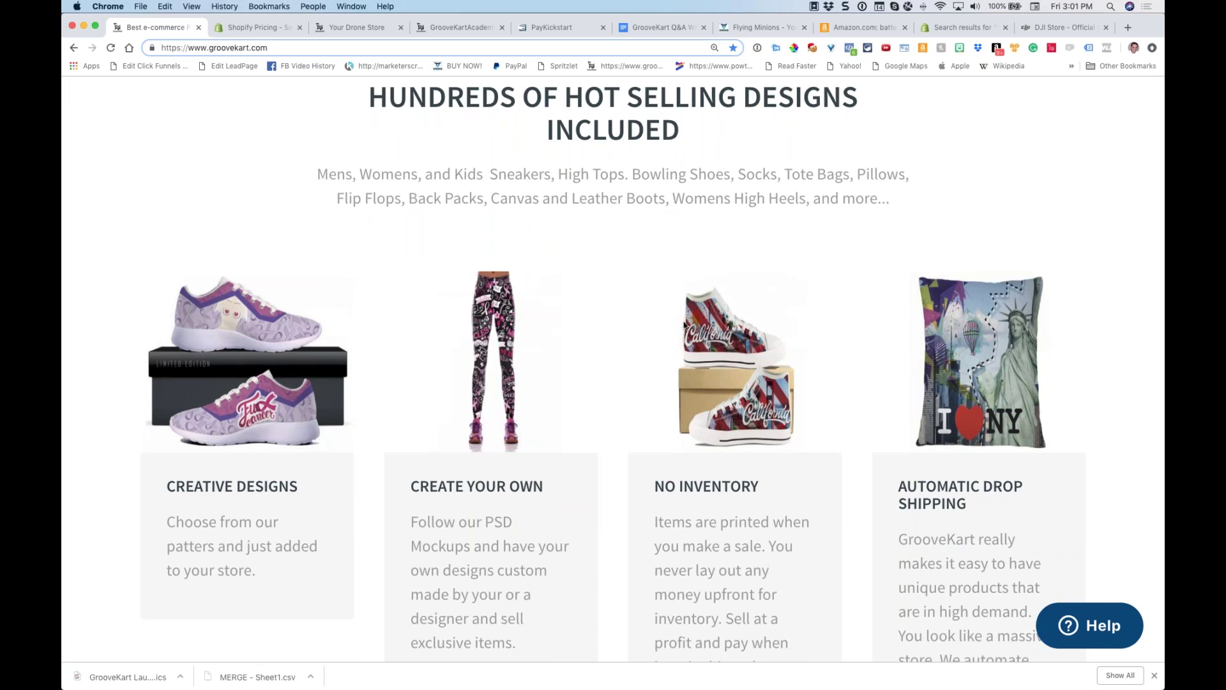
key(super+equal)
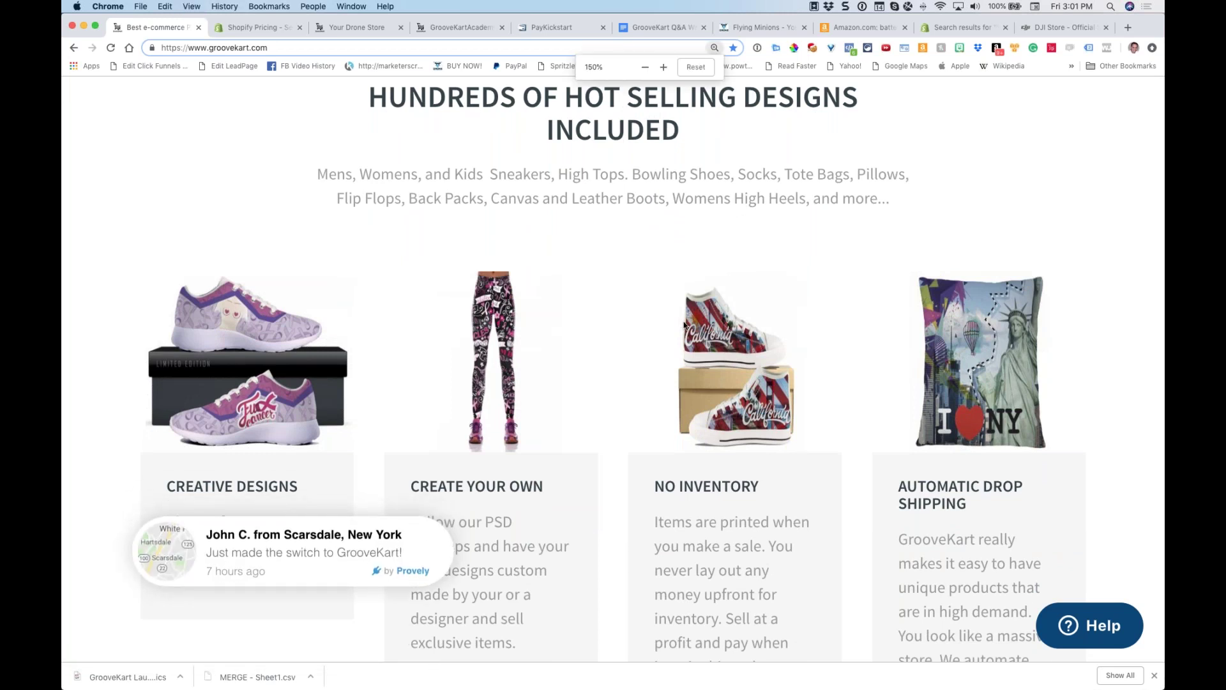
key(super+minus)
key(super+minus)
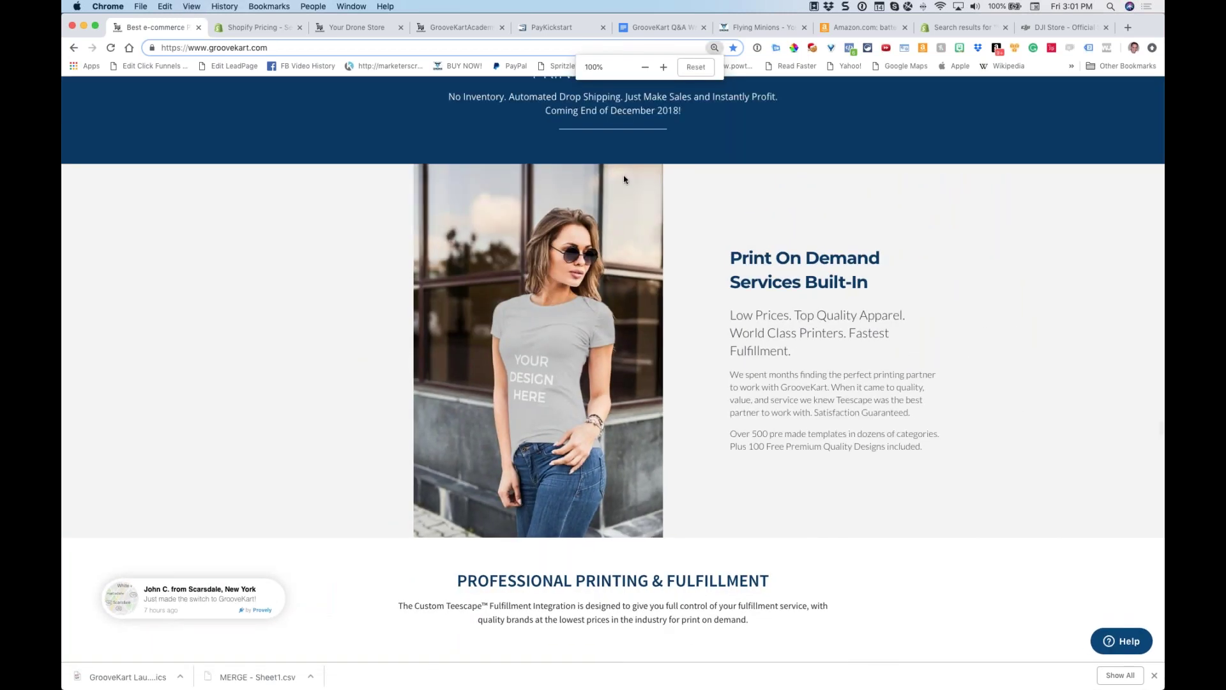
click(345, 28)
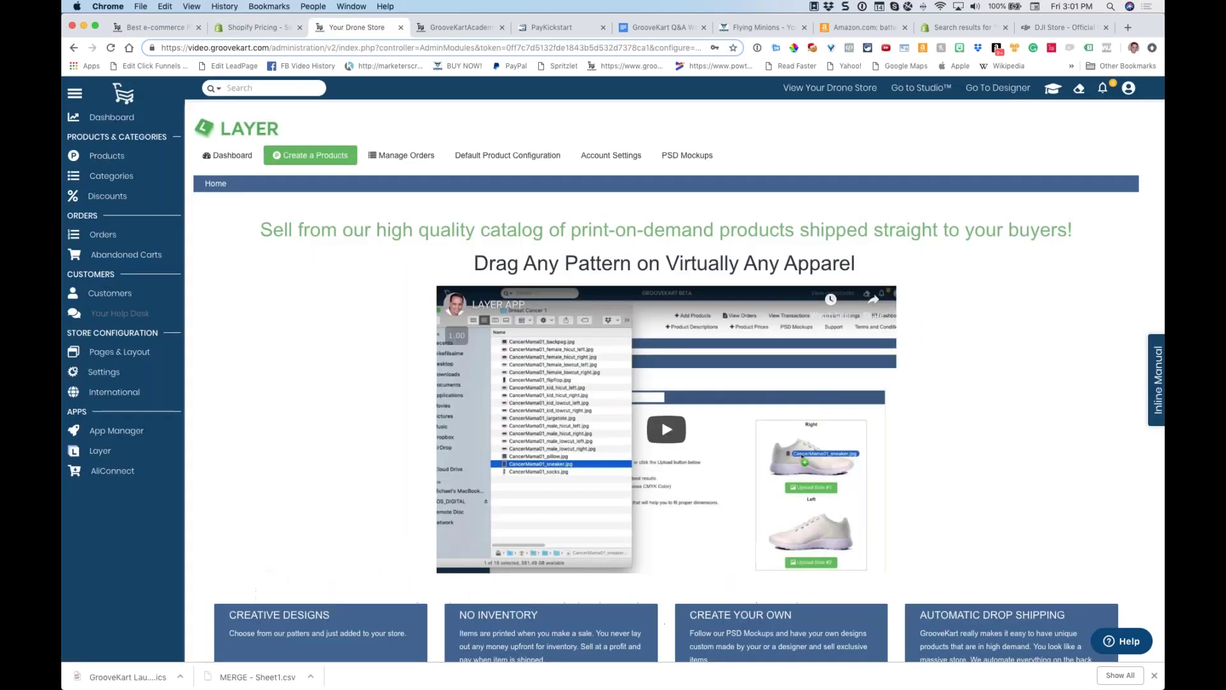
Create a Layer product from Sneakers > Womens Sneakers > White, reaching Upload Artwork at $32
click(323, 156)
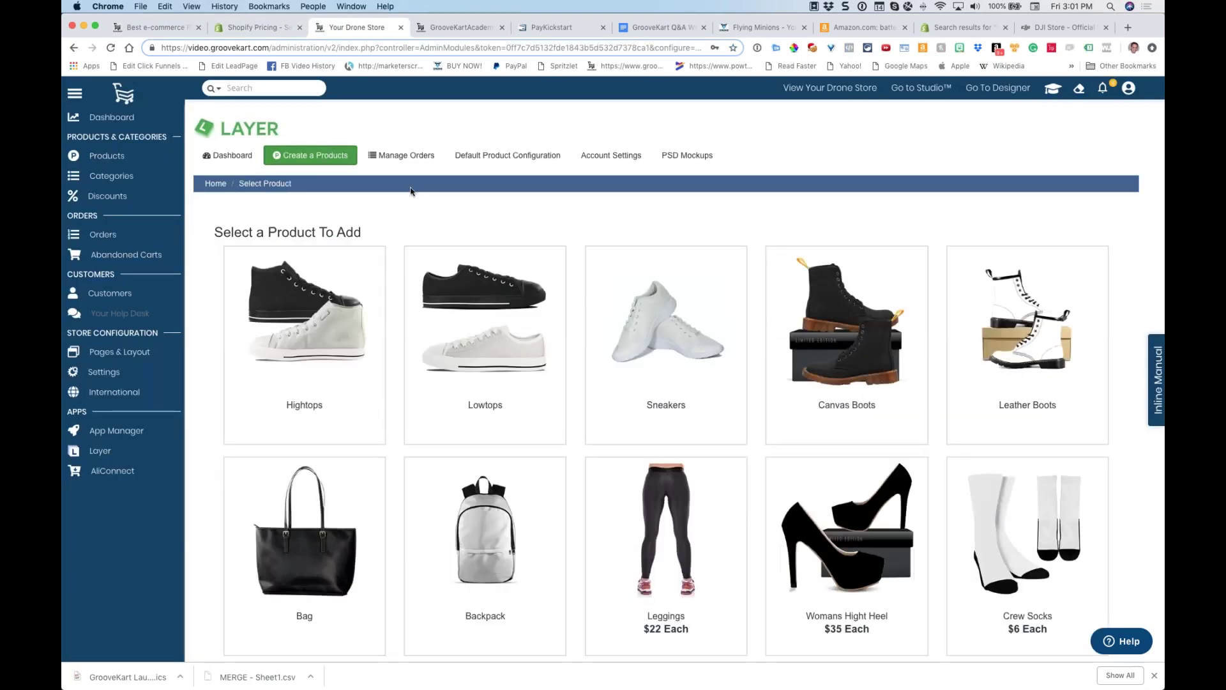
scroll(411, 191, down, 3)
click(677, 268)
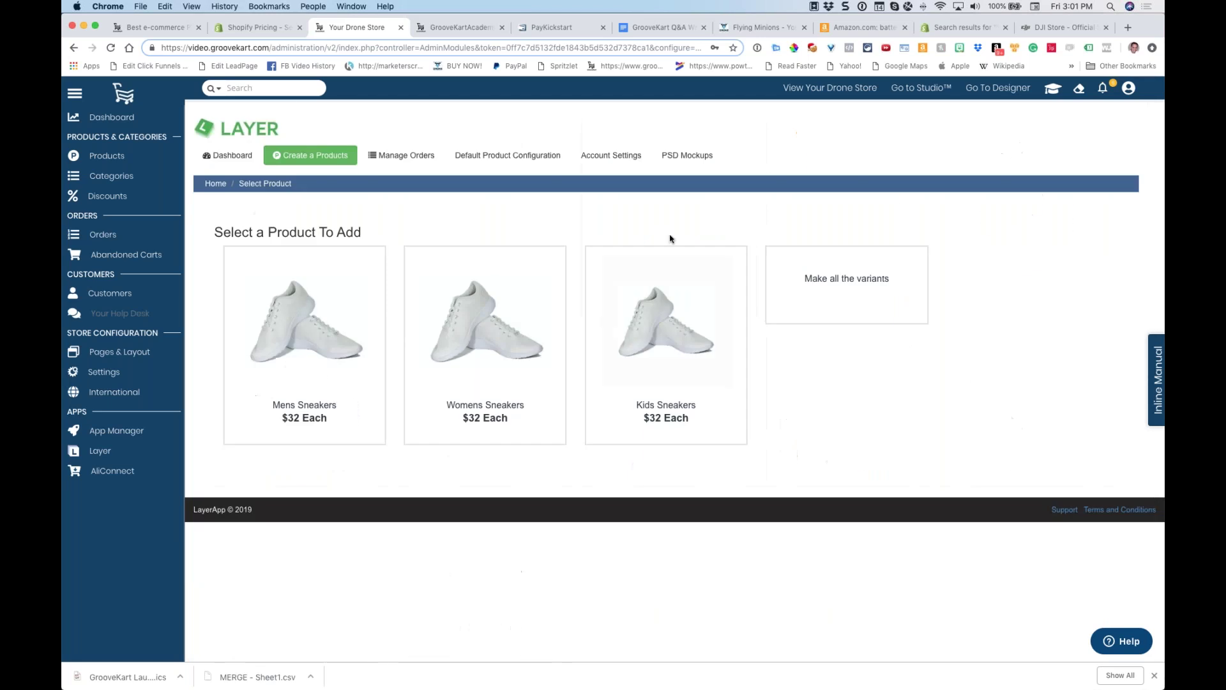
click(489, 319)
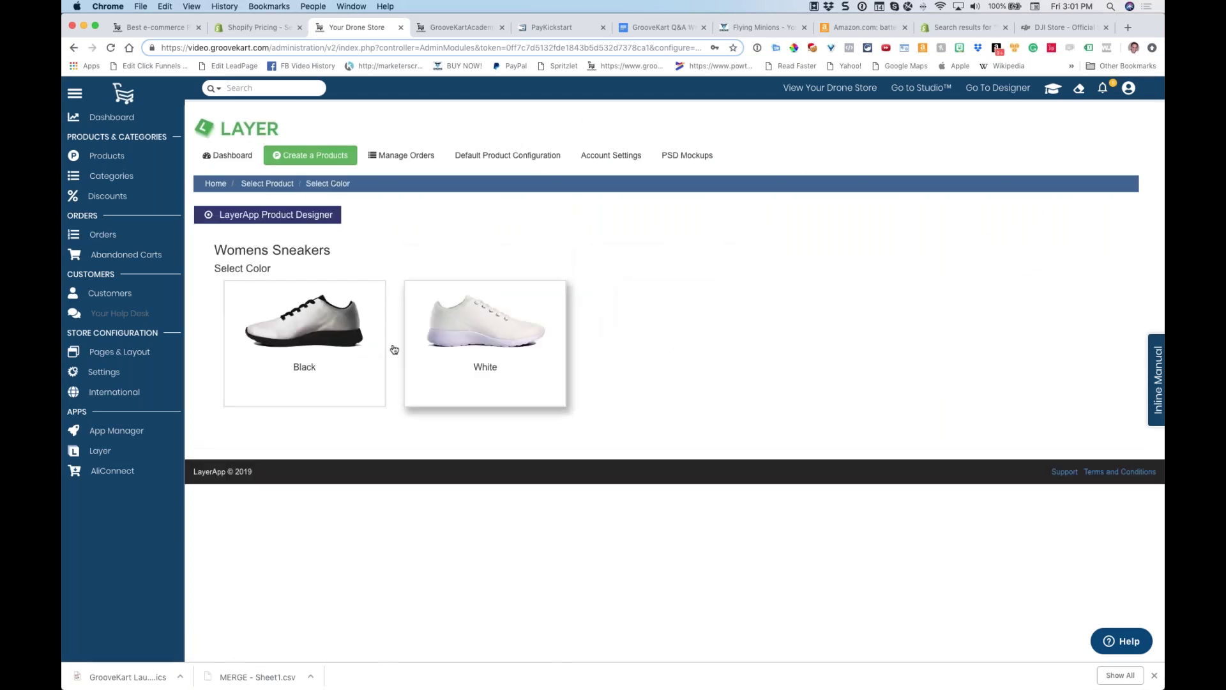
click(492, 323)
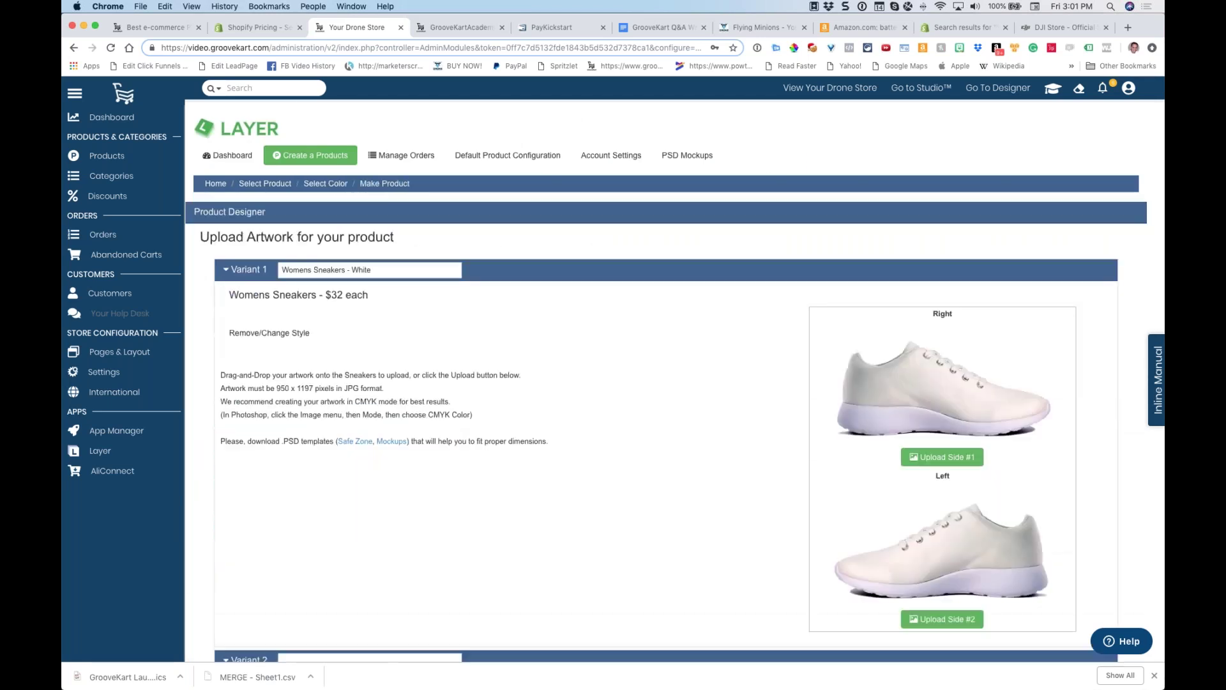
scroll(492, 313, down, 2)
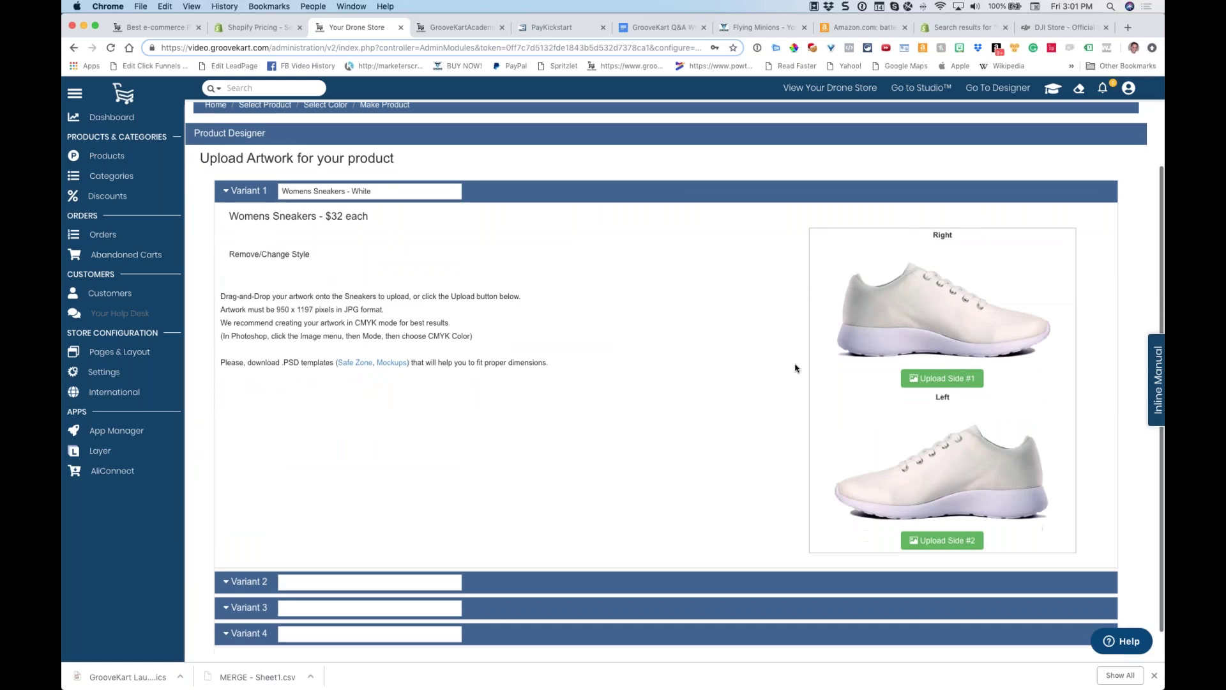
click(292, 348)
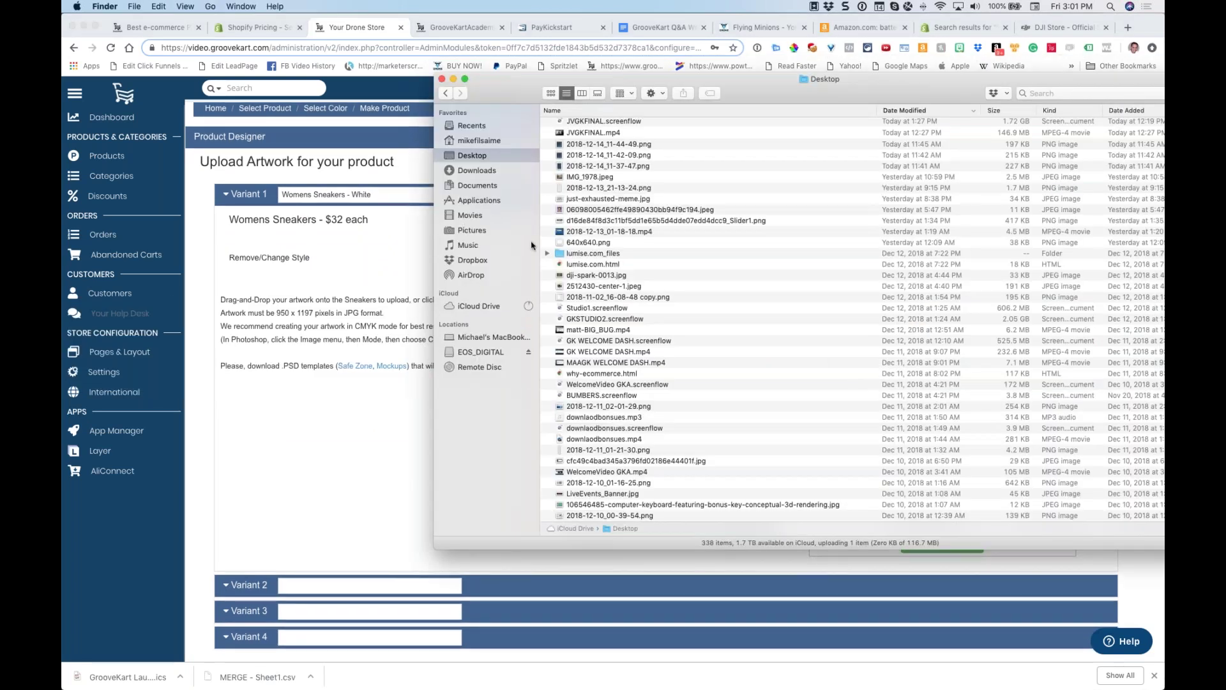
Move Finder to the left and open Dropbox's Breast Cancer 1 folder, showing full file names
click(476, 260)
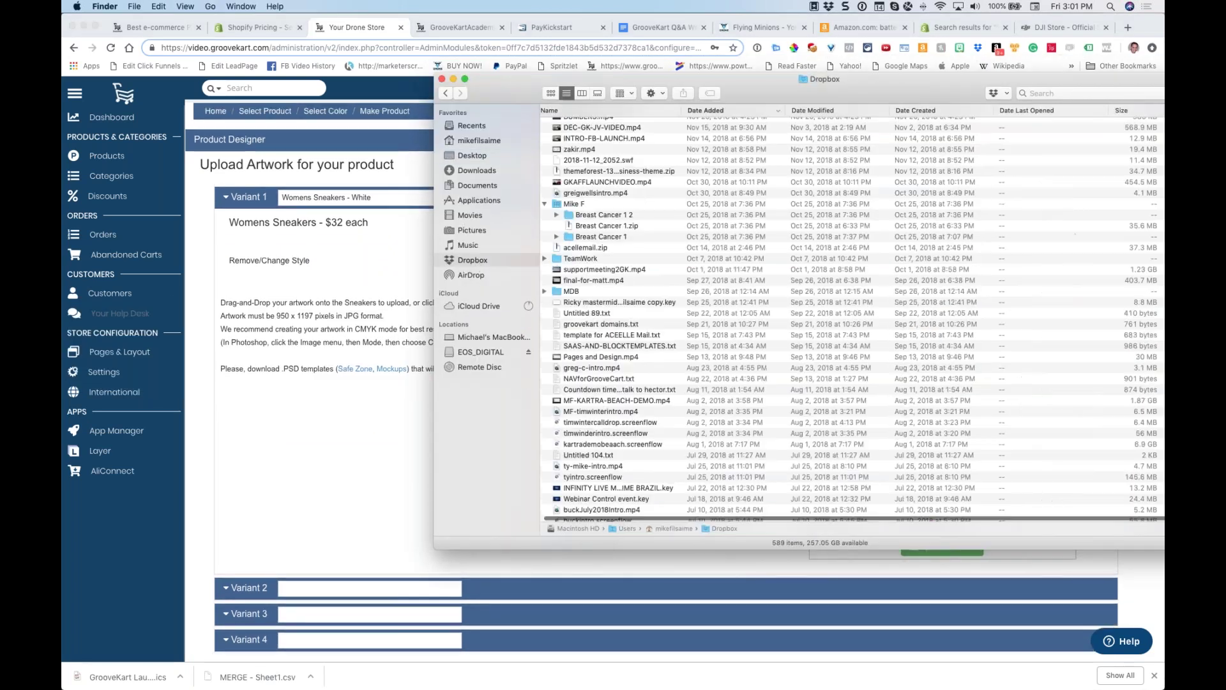
drag(431, 164, 783, 165)
drag(849, 91, 76, 88)
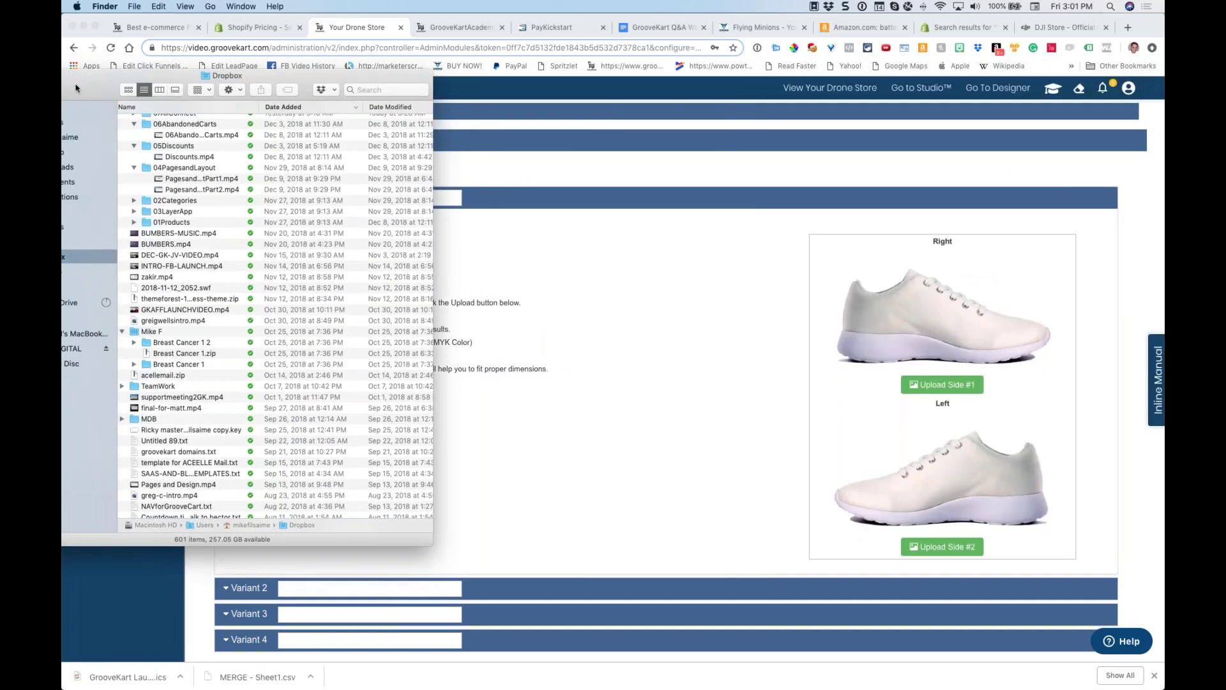
double_click(135, 332)
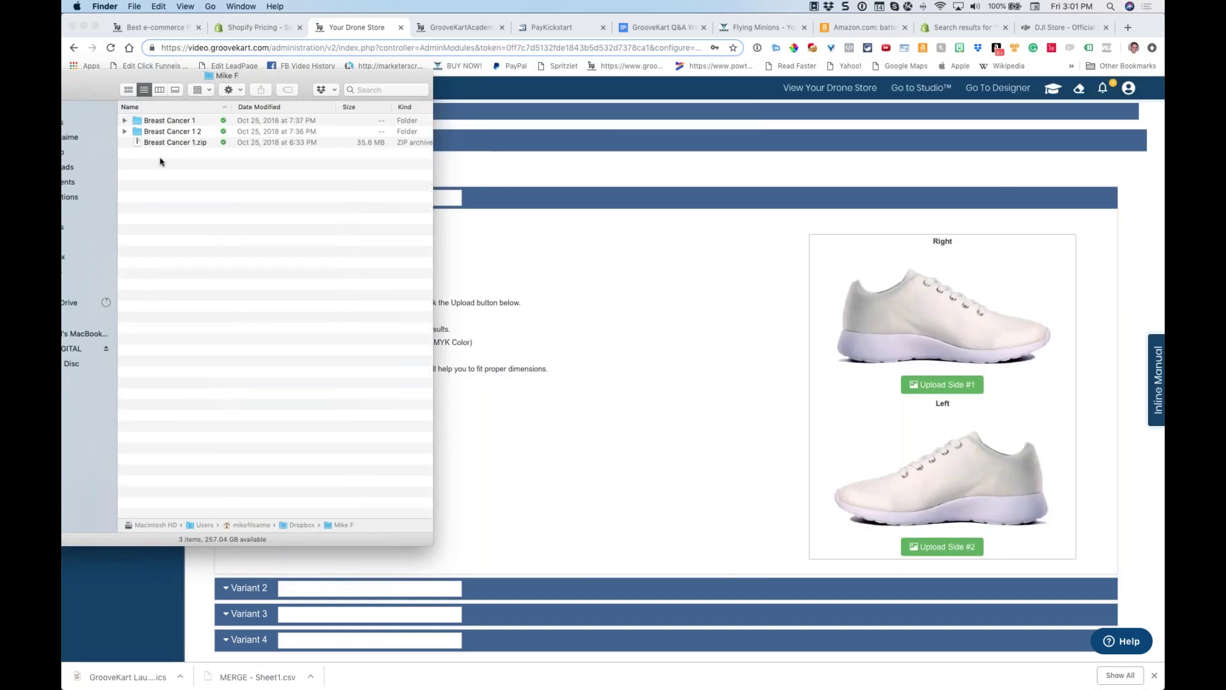
double_click(139, 121)
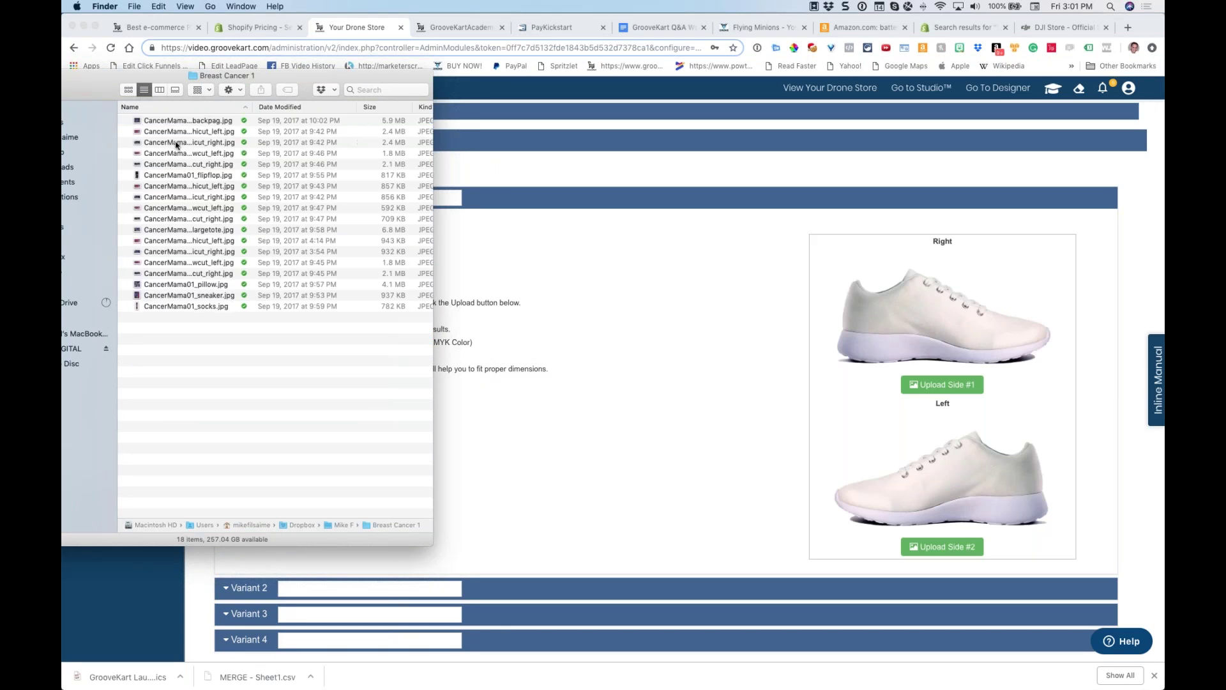
drag(254, 106, 331, 108)
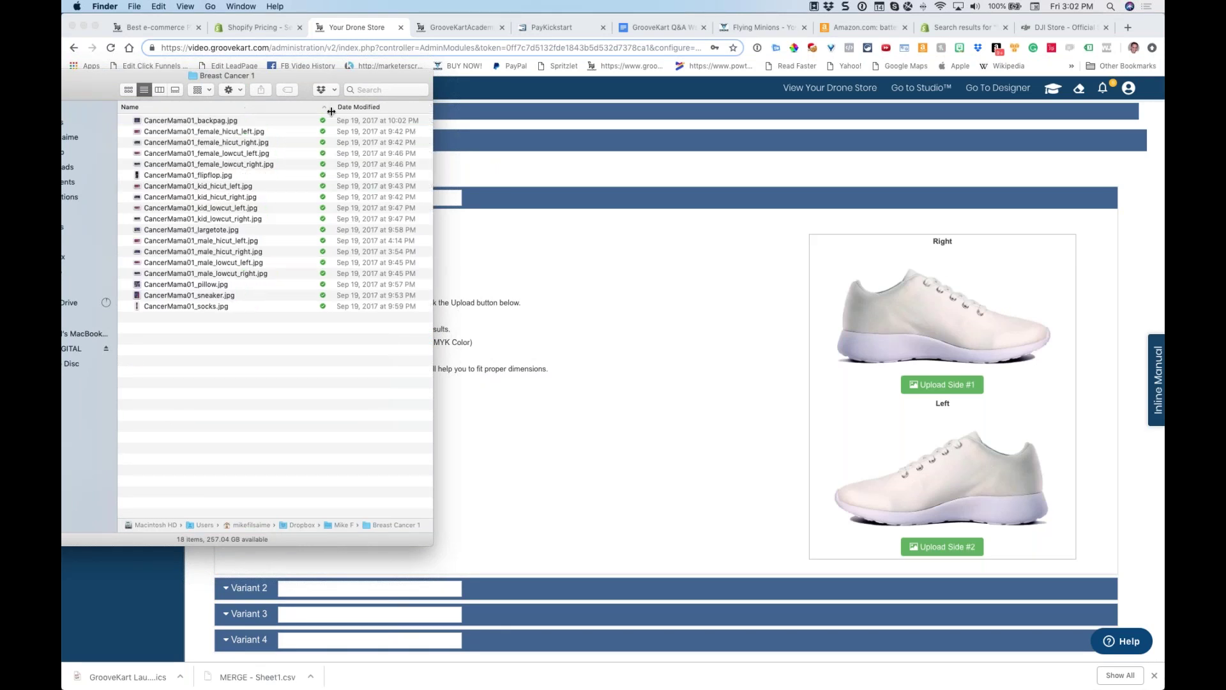
Drag CancerMama01_sneaker.jpg onto the right-side shoe preview
click(168, 297)
drag(168, 300, 390, 317)
drag(155, 300, 913, 329)
key(super+Tab)
drag(170, 297, 944, 392)
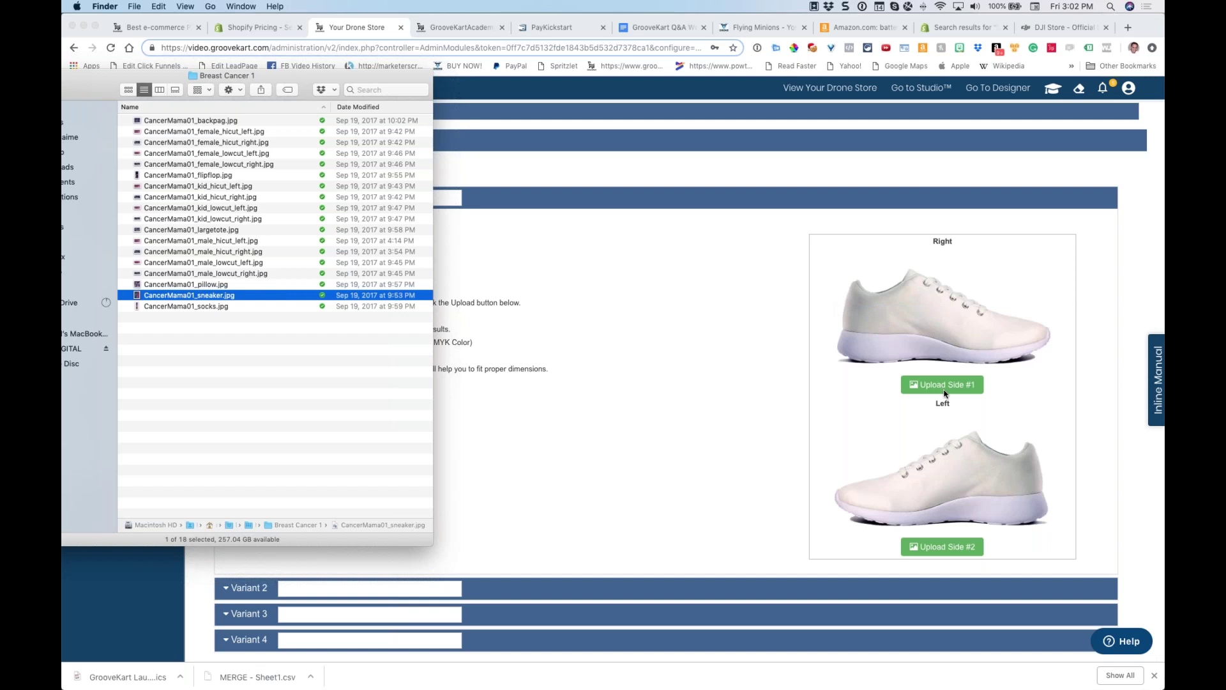
click(944, 391)
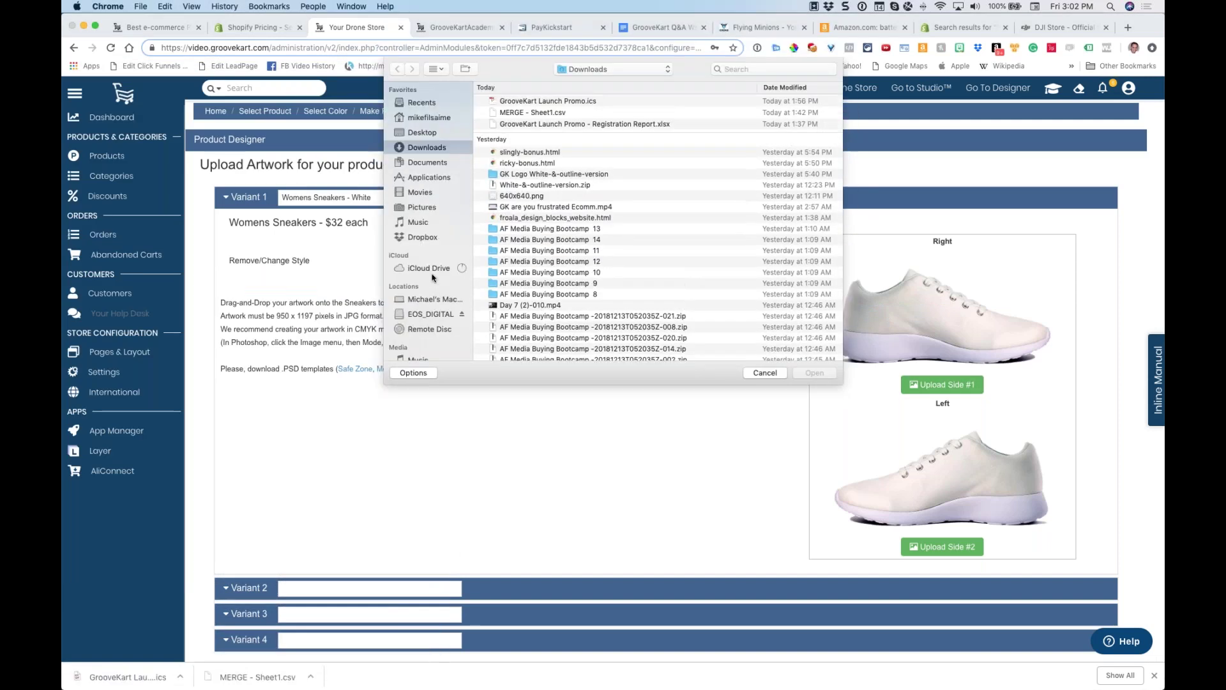
click(423, 237)
scroll(516, 258, down, 10)
scroll(518, 258, down, 15)
scroll(518, 258, down, 15)
scroll(518, 259, up, 20)
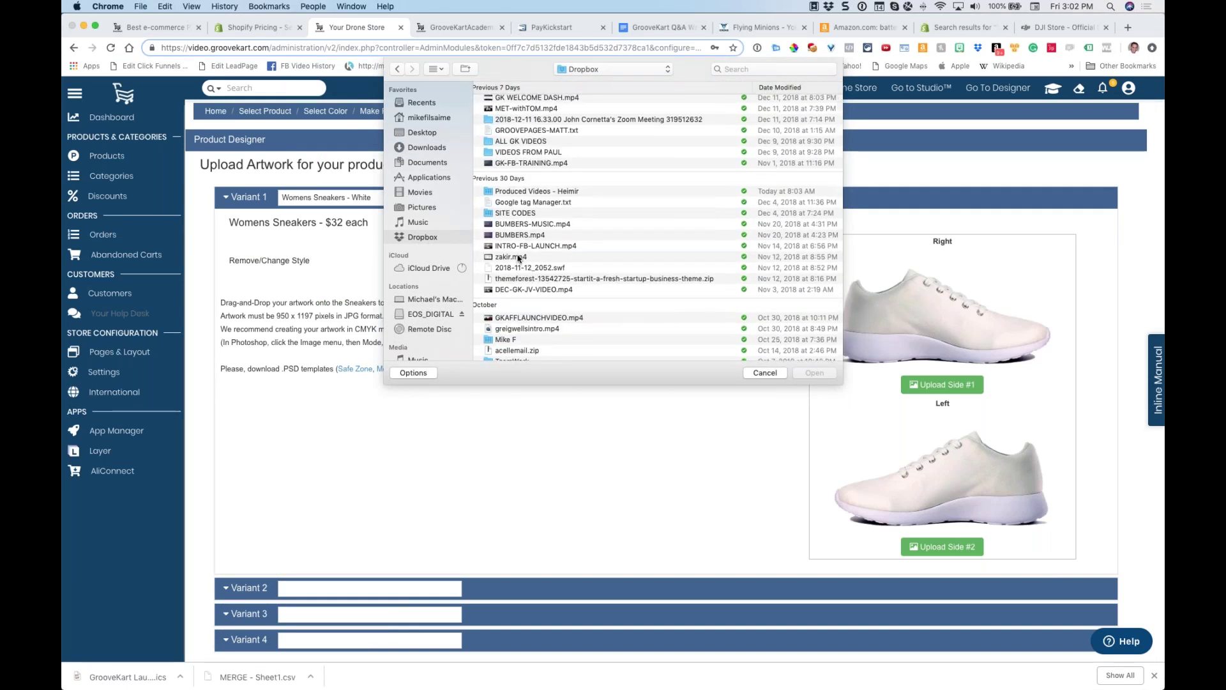
scroll(518, 258, up, 5)
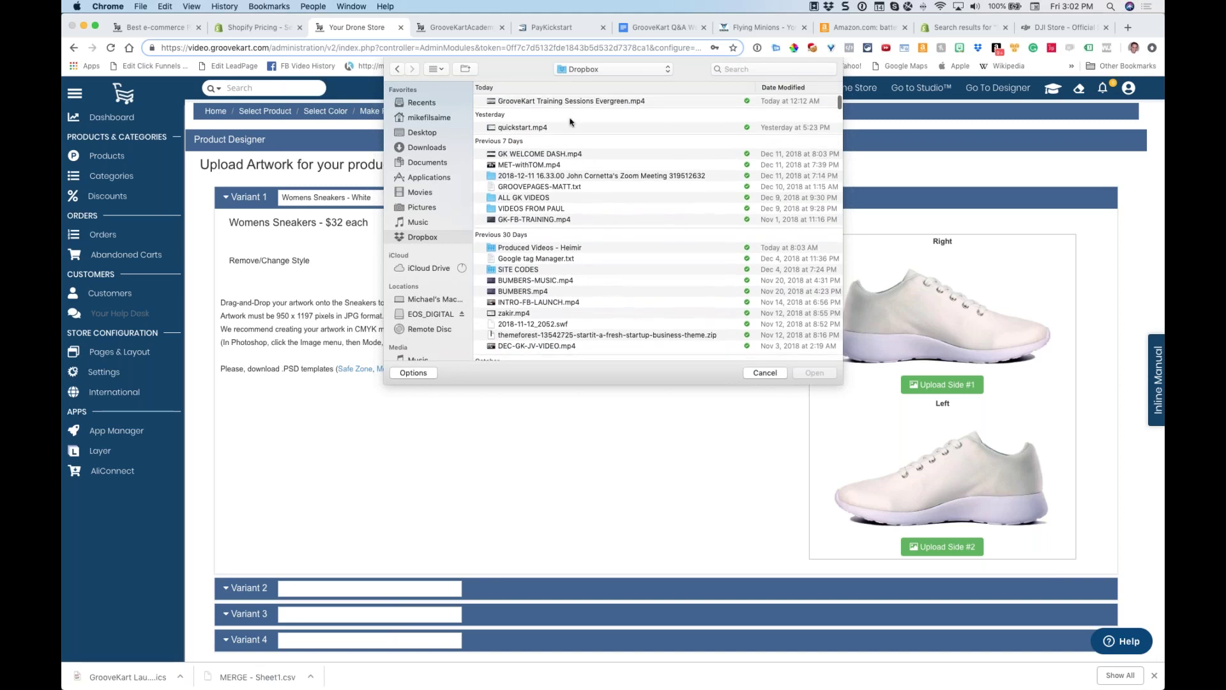
scroll(658, 255, down, 10)
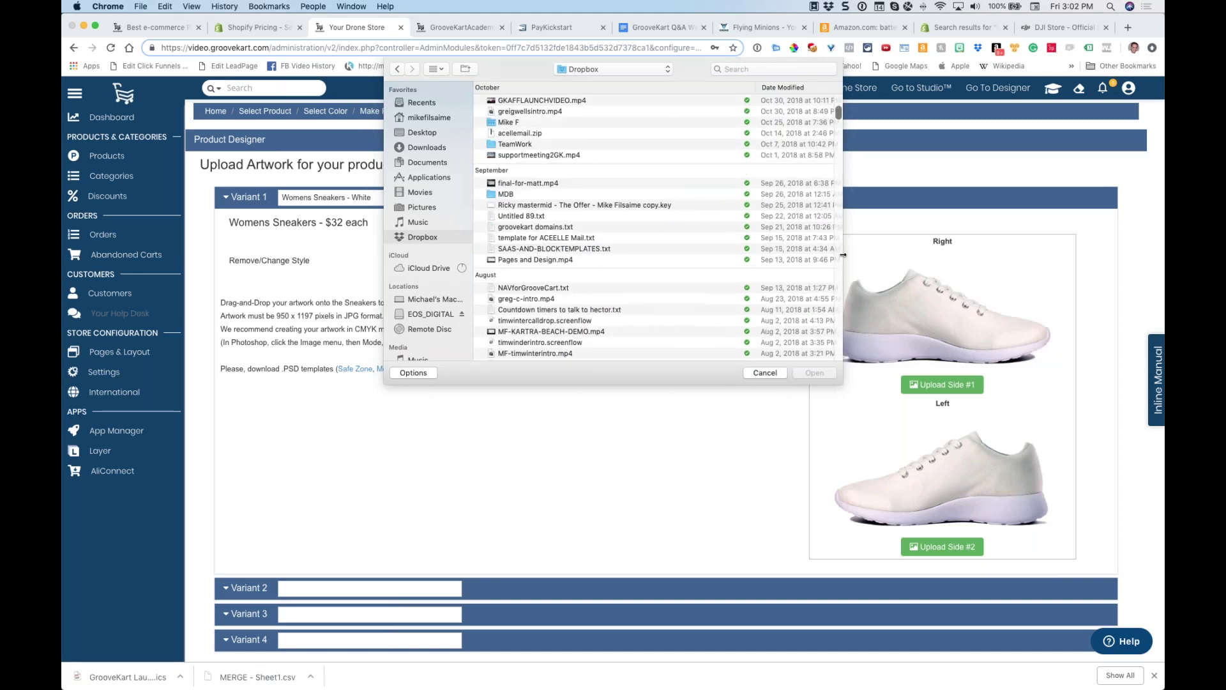
drag(844, 255, 956, 255)
scroll(390, 130, down, 1)
double_click(384, 115)
click(391, 99)
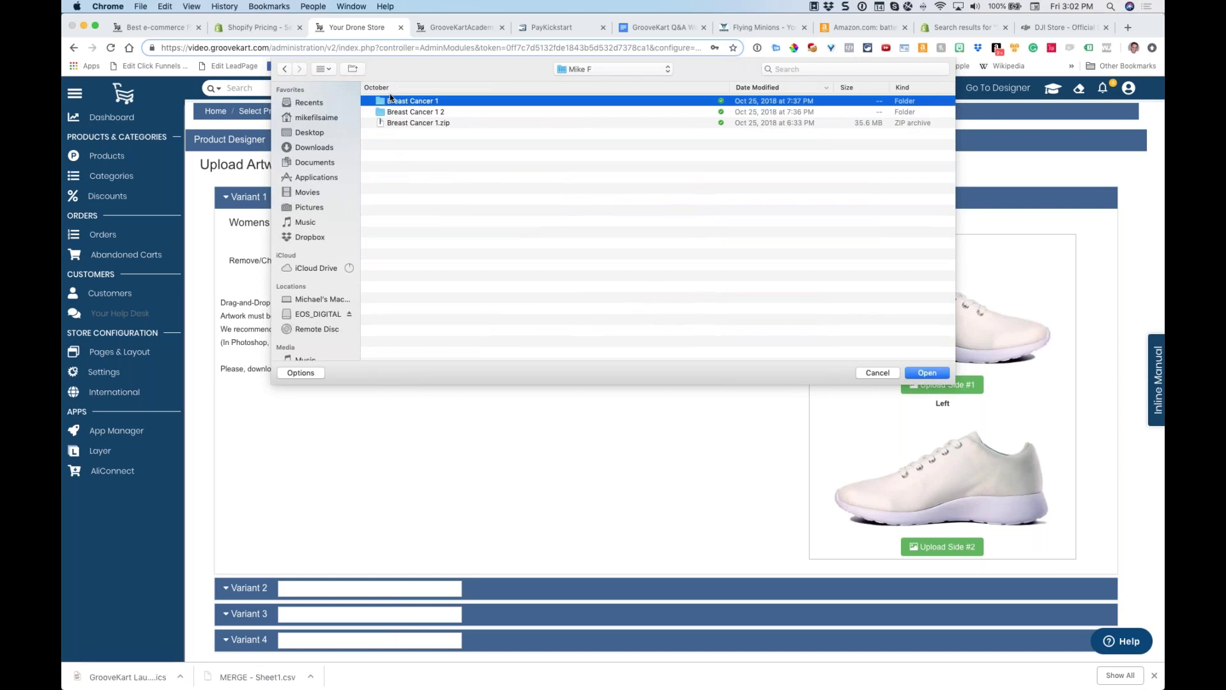
double_click(391, 100)
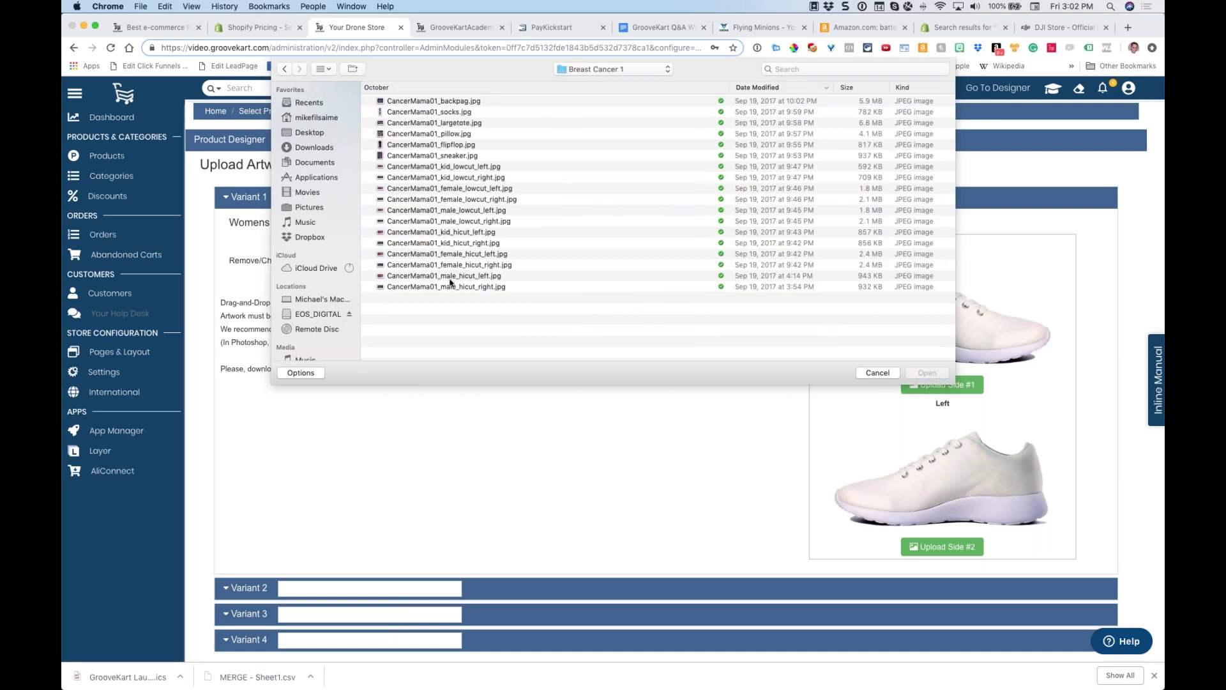
click(426, 157)
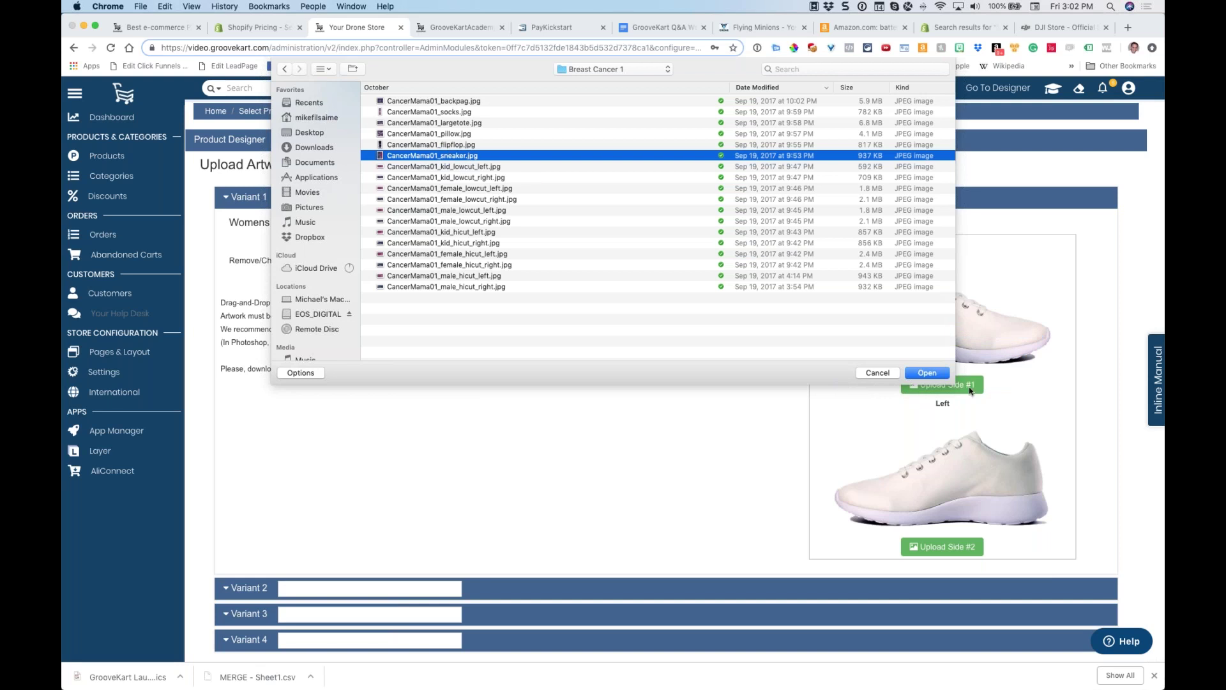
click(927, 374)
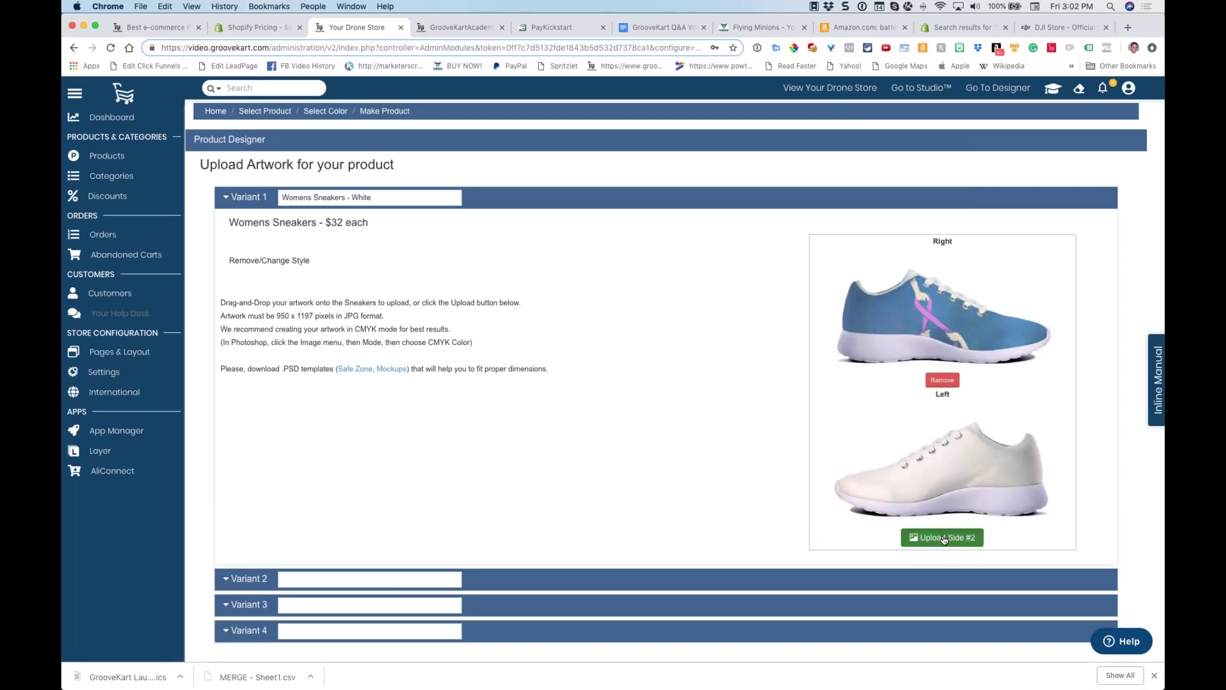
Upload the same CancerMama01_sneaker.jpg artwork to the left shoe
click(942, 537)
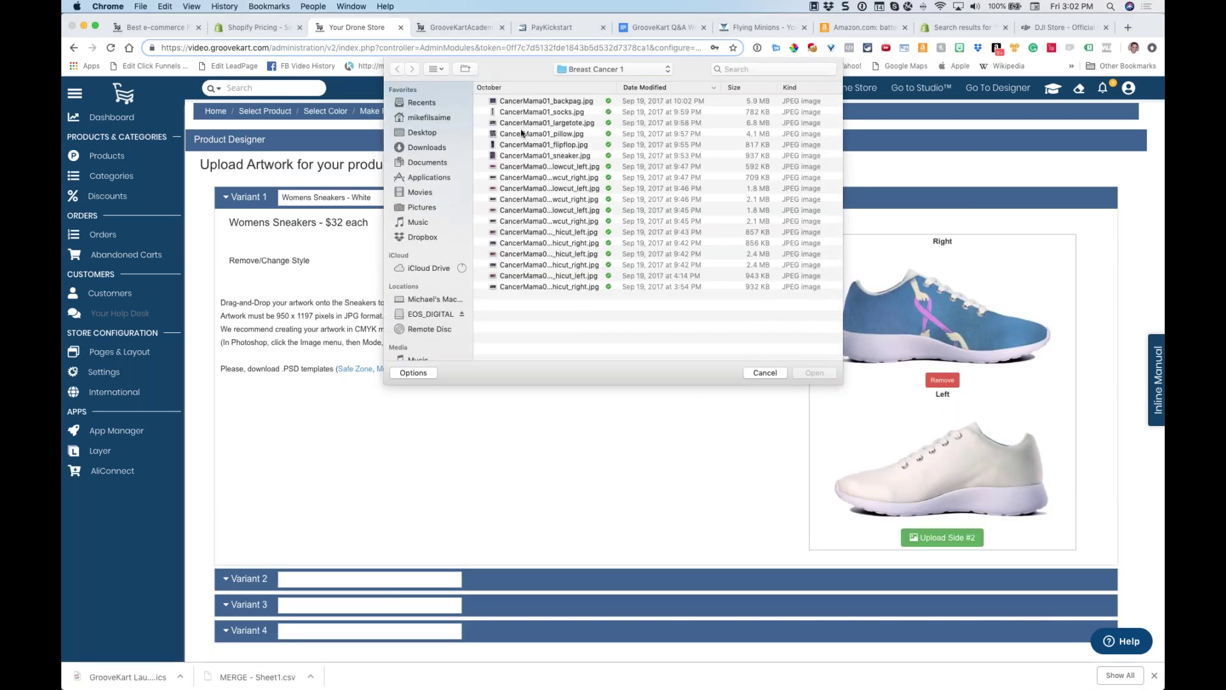
click(518, 157)
click(814, 373)
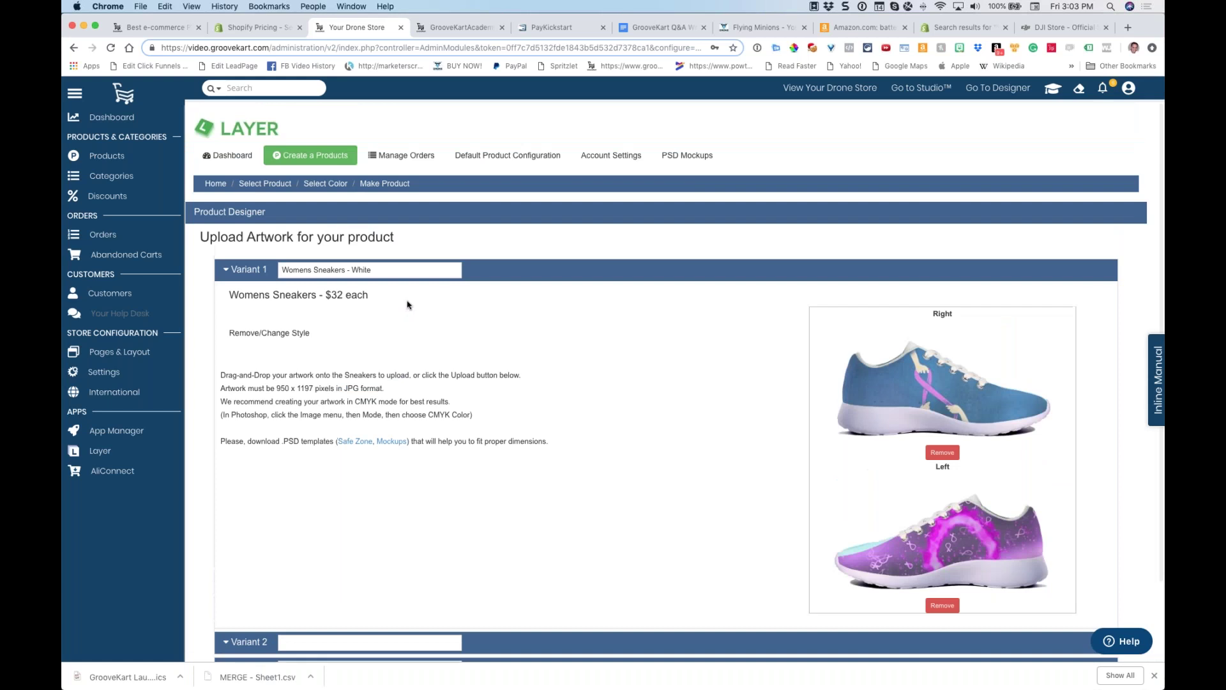
Open App Manager and scroll through the App Store's app cards and prices
click(130, 430)
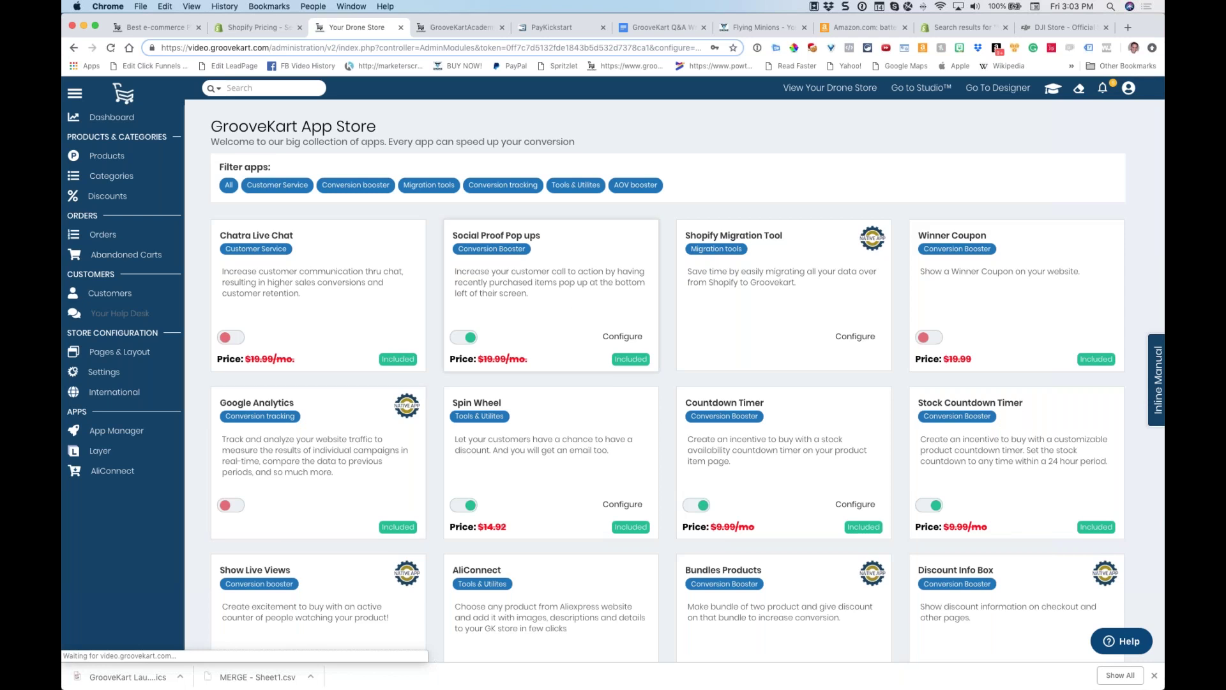
scroll(518, 317, down, 5)
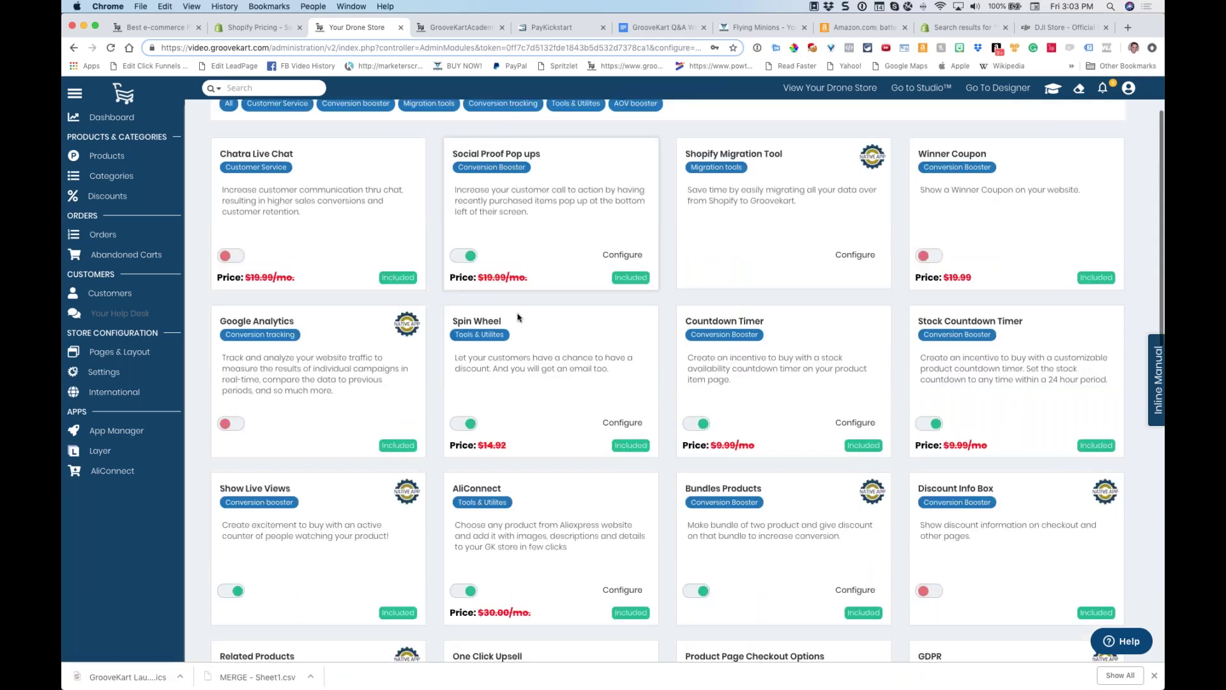
scroll(518, 317, down, 4)
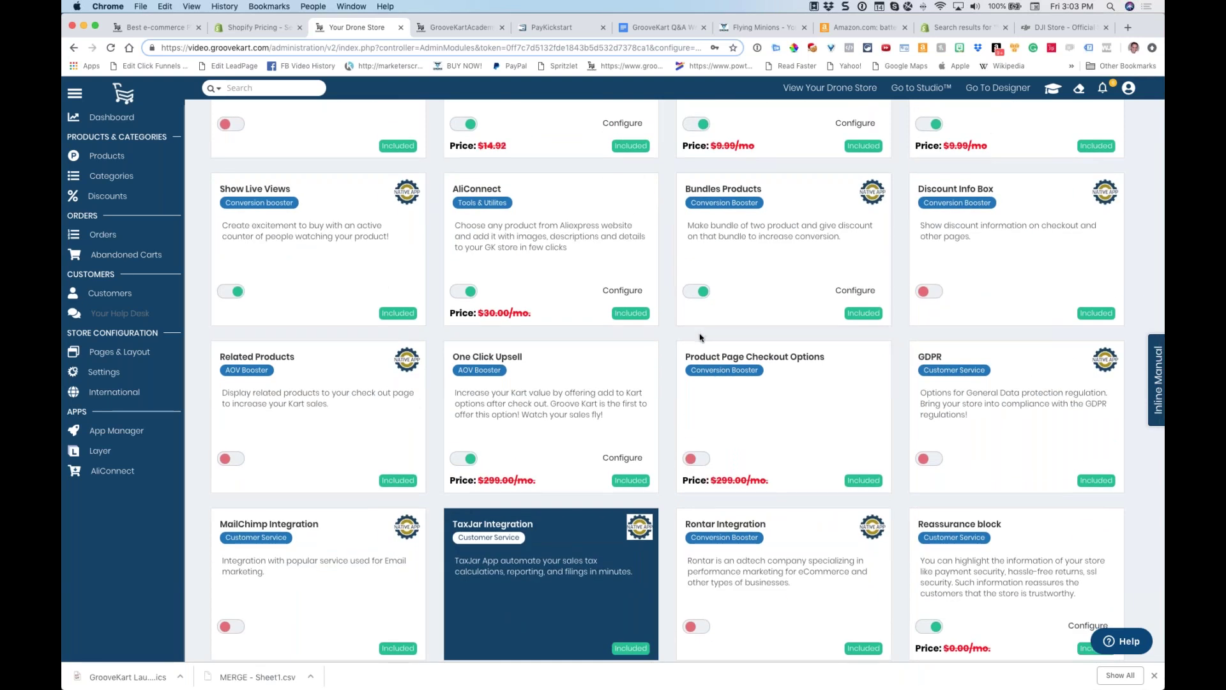
scroll(701, 337, down, 3)
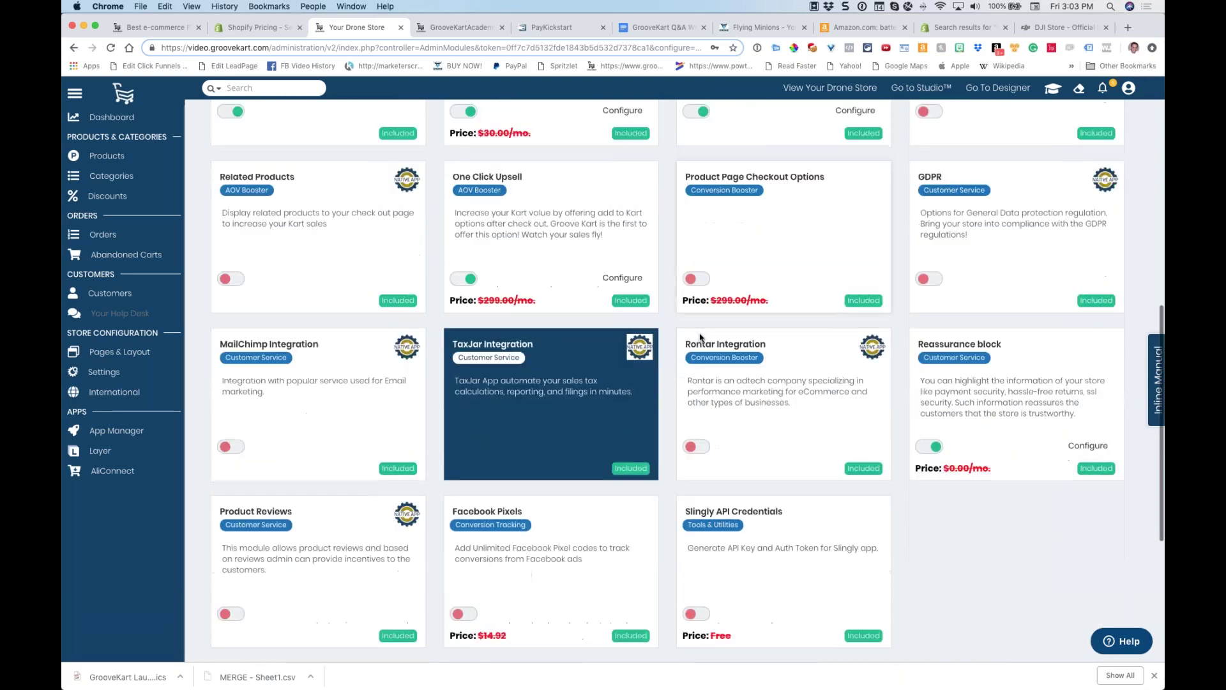
scroll(701, 337, up, 5)
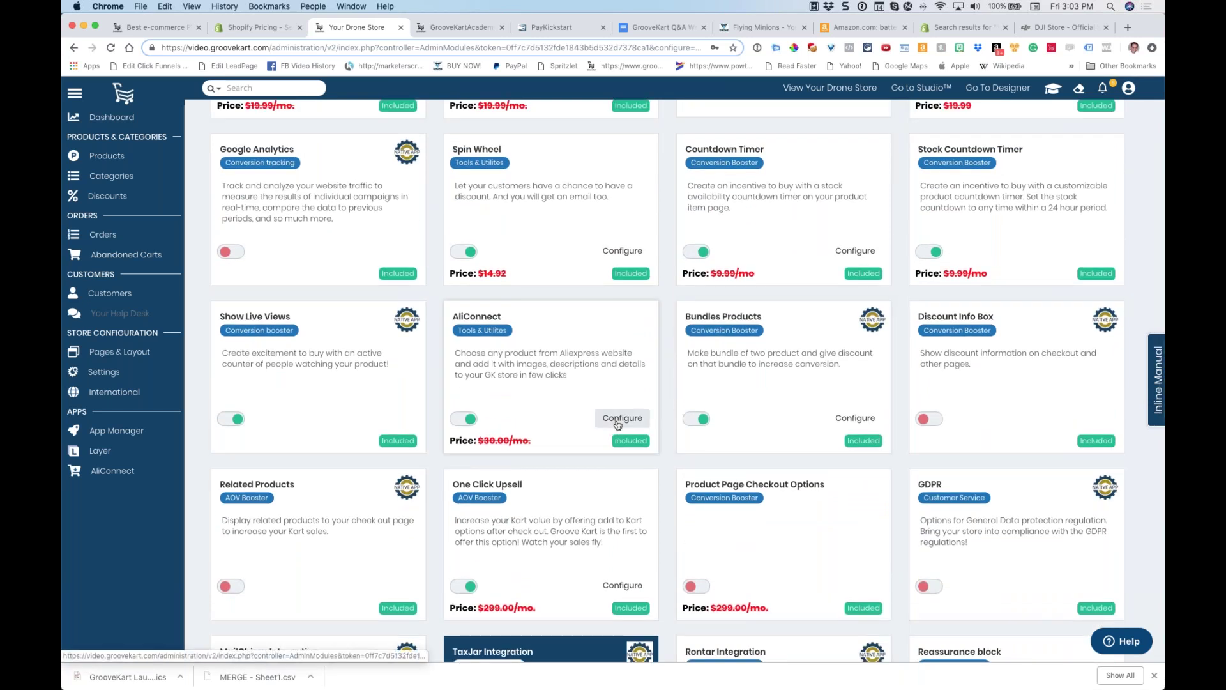
click(617, 424)
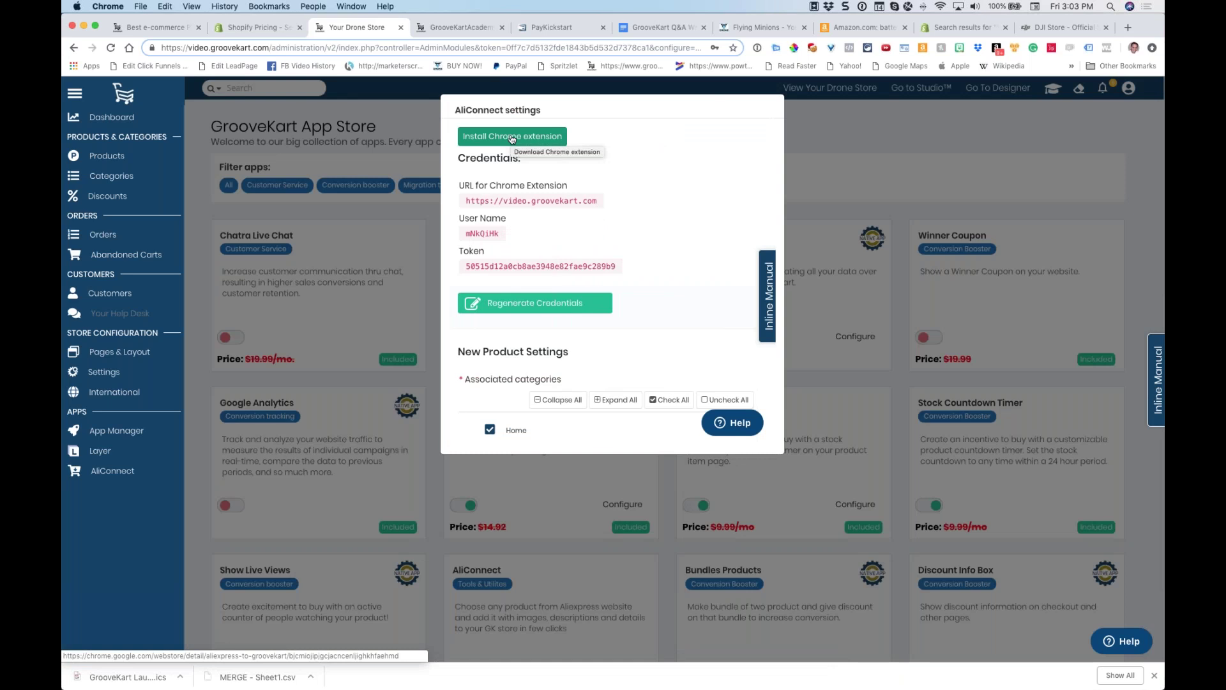
Close the AliConnect settings and open a blank new browser tab
click(809, 154)
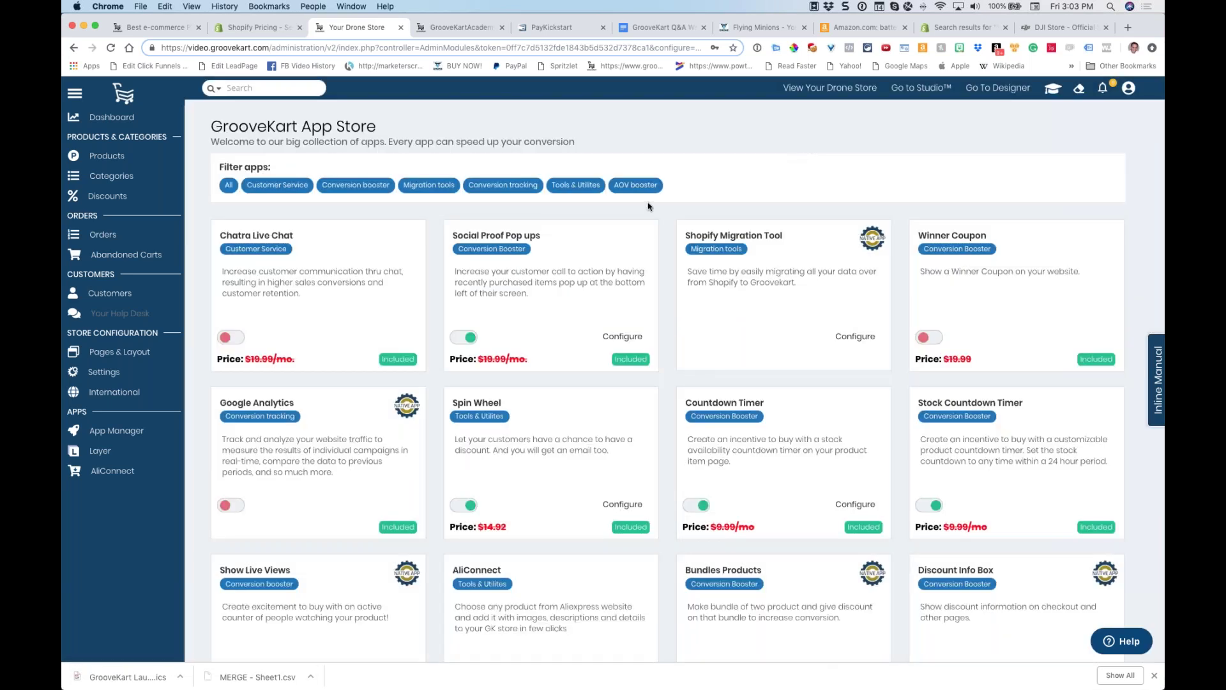
click(1128, 27)
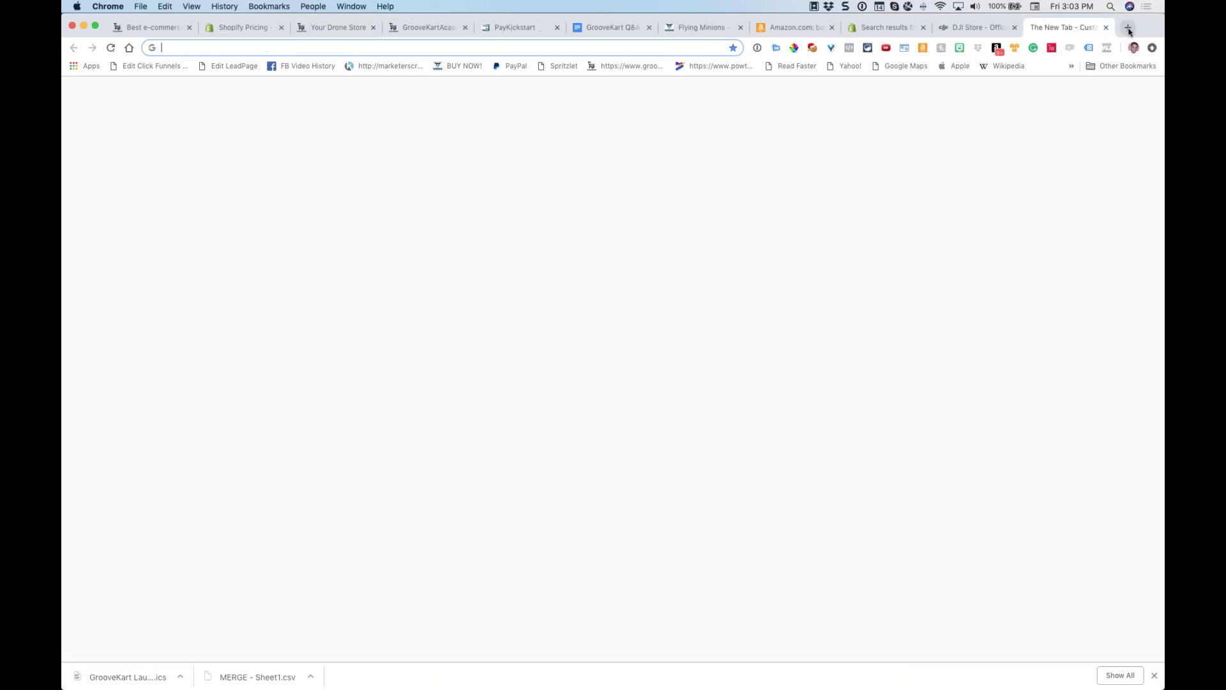
Load aliexpress.com and cancel the AliConnect GrooveKart credentials prompt without submitting
text(aliexpress.com)
key(Return)
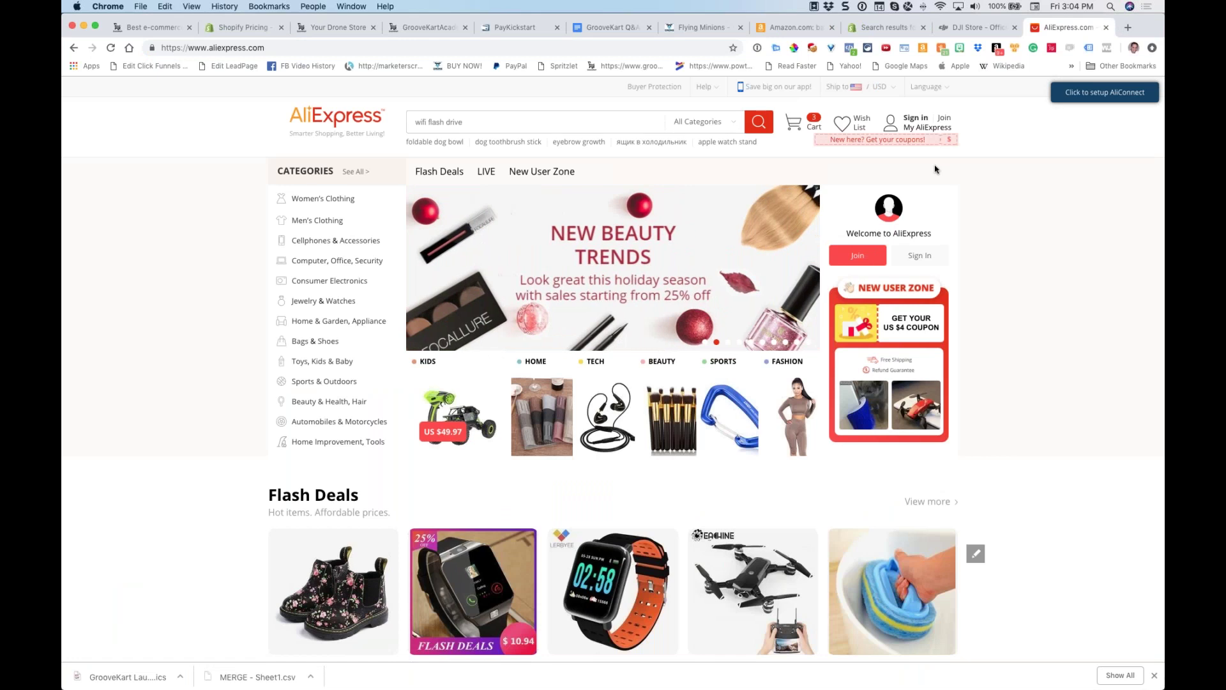
click(1081, 95)
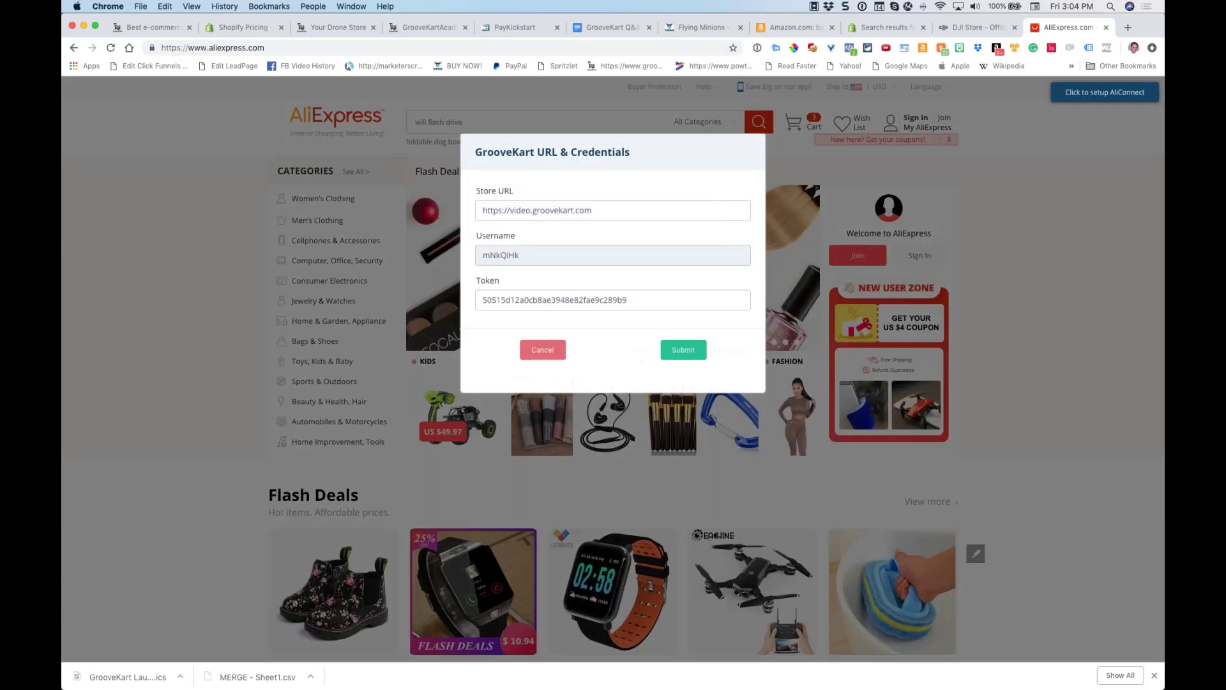
click(543, 350)
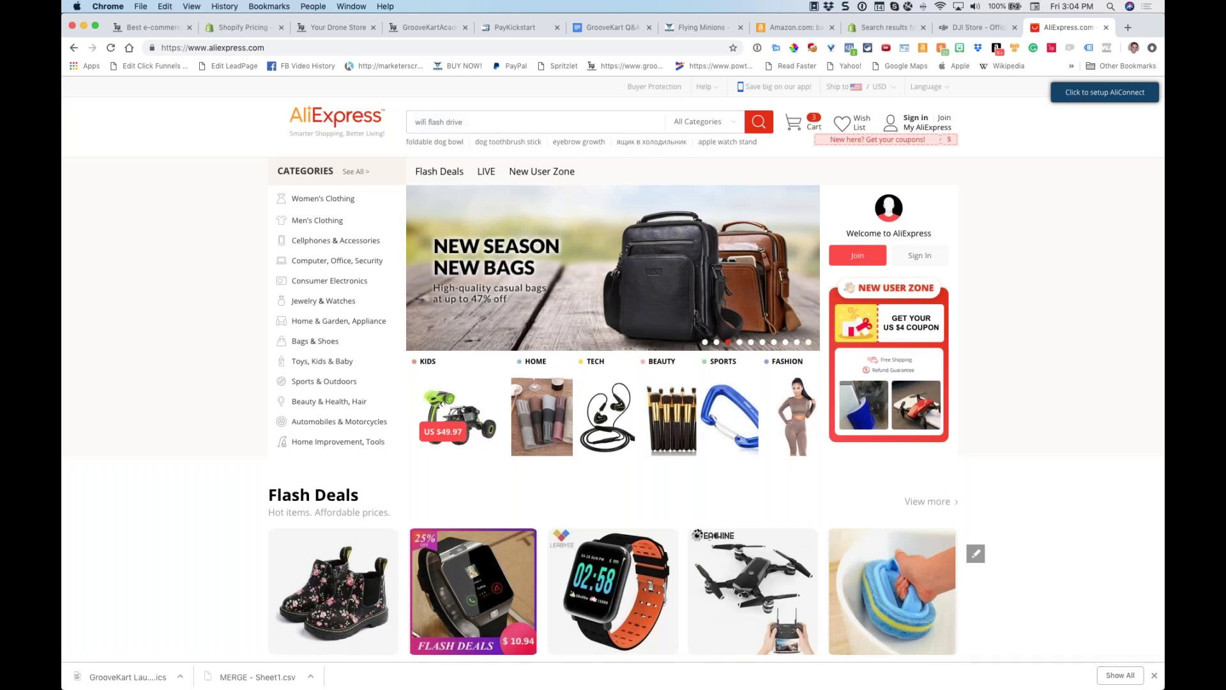
Search AliExpress for 'drone' and open the S9 S9W S9HW Foldable RC Mini Drone listing
click(467, 123)
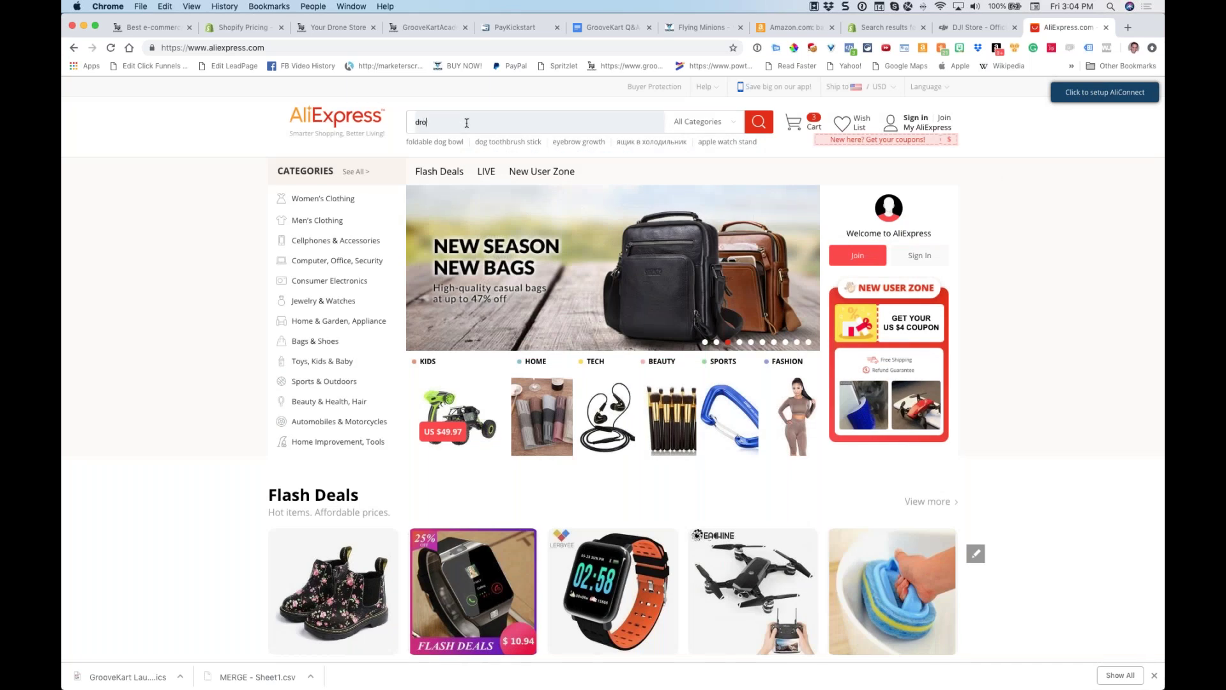
text(drone)
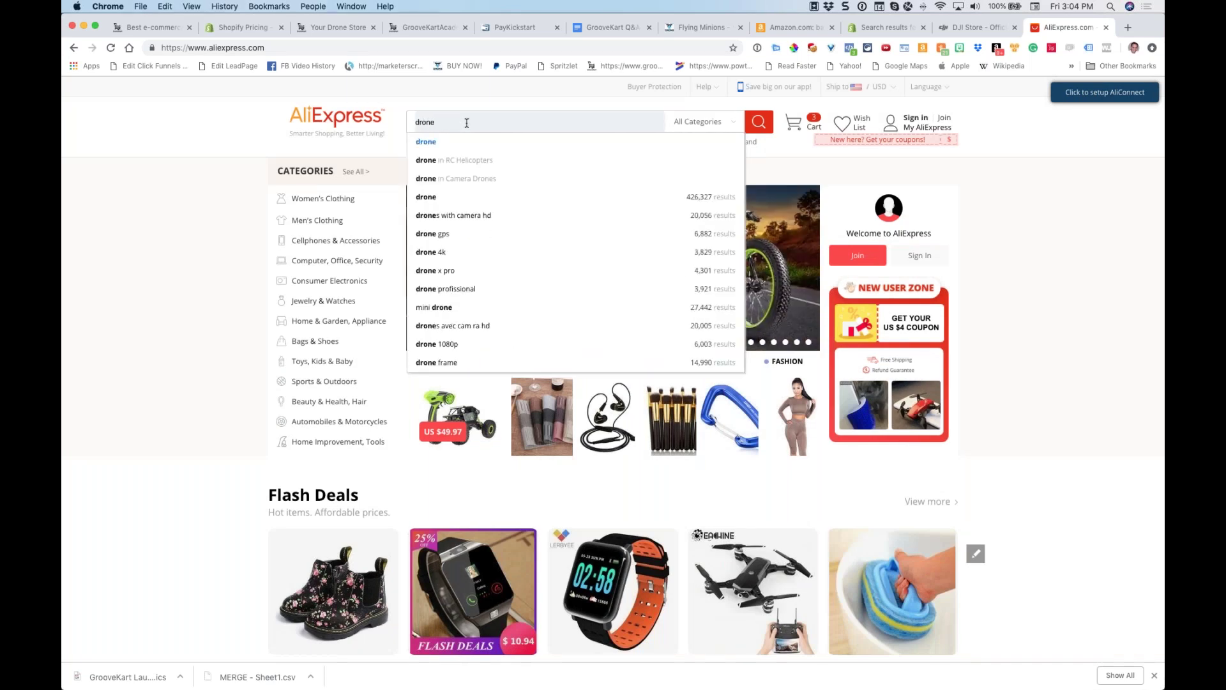
key(Return)
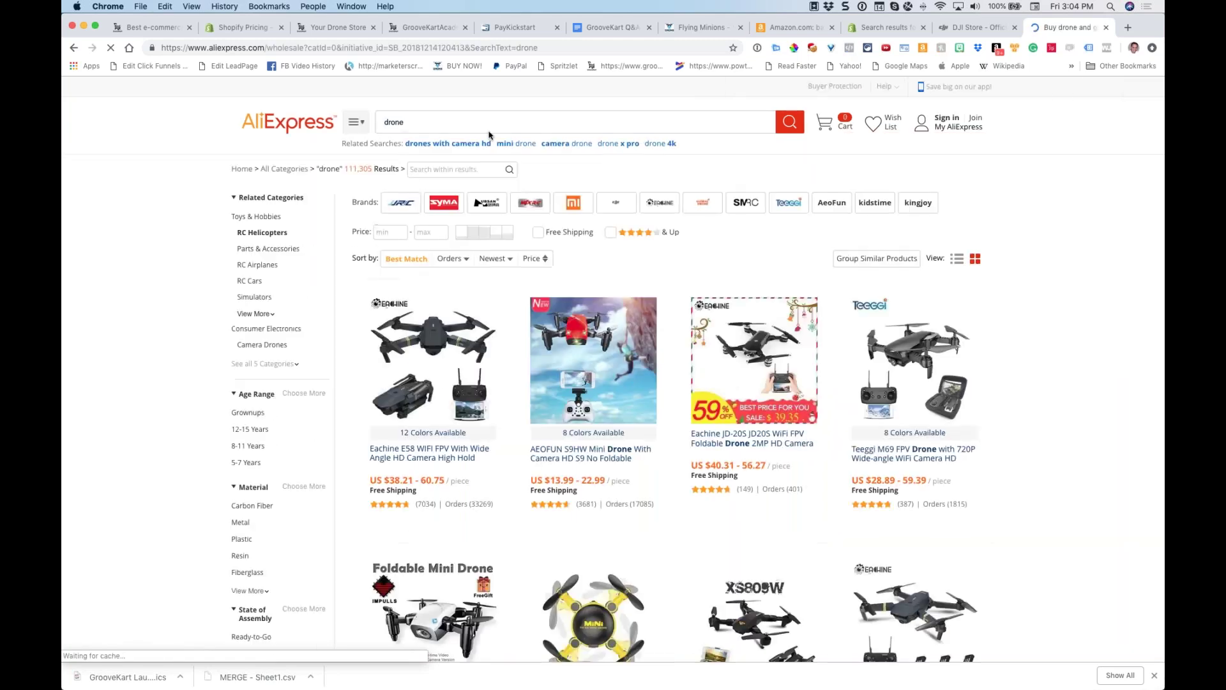
scroll(513, 124, down, 3)
scroll(662, 152, down, 6)
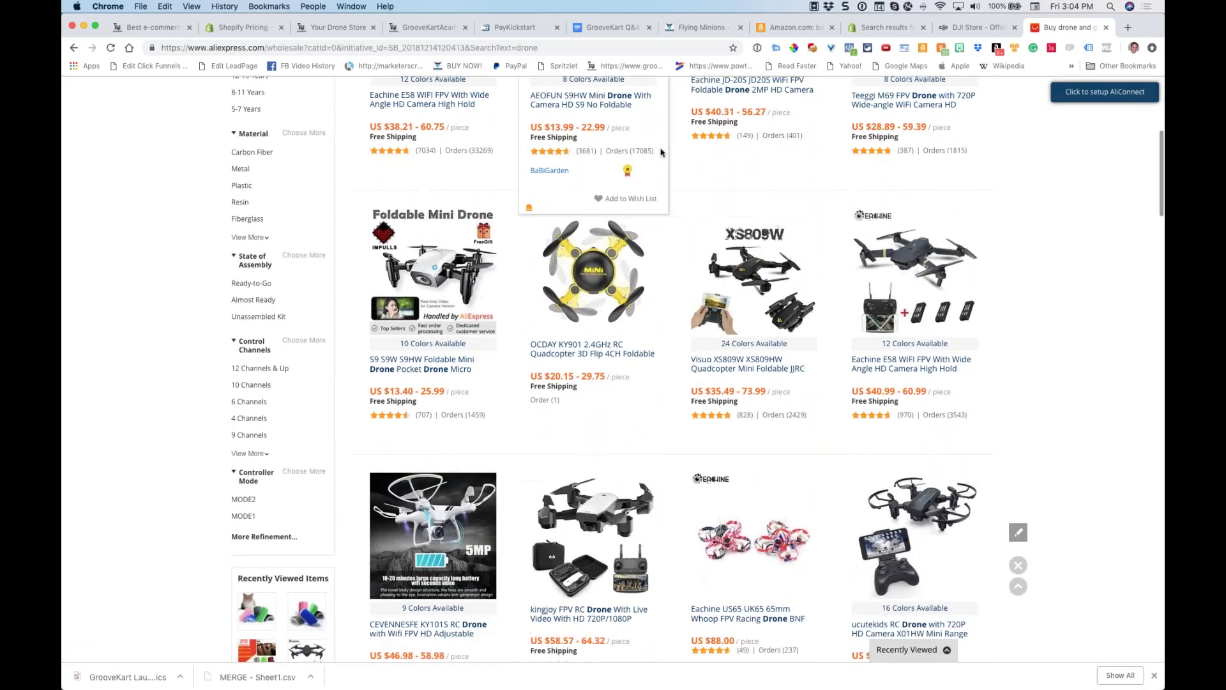
scroll(662, 152, down, 1)
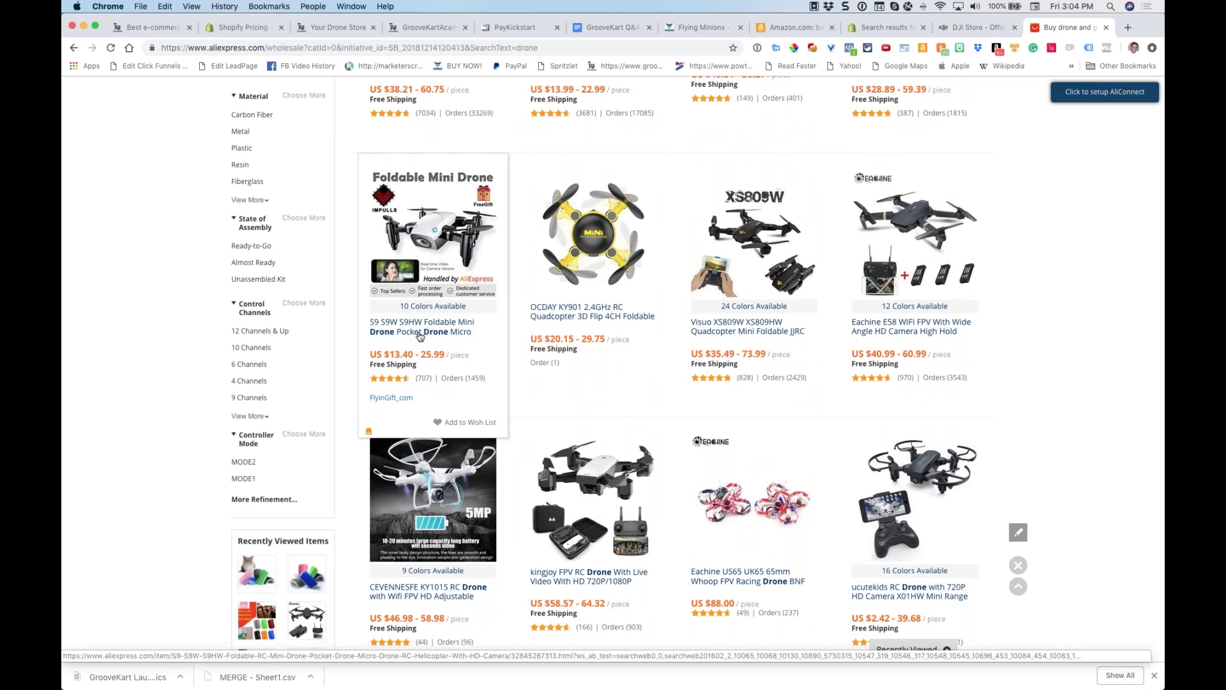
click(427, 240)
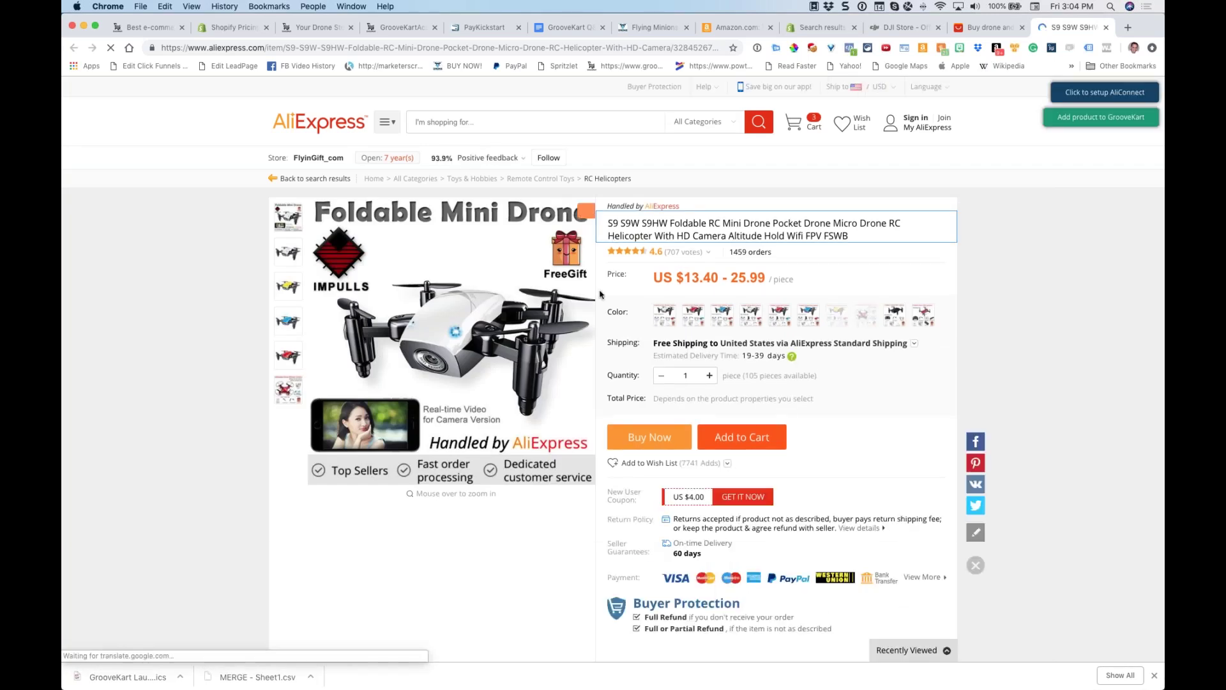
scroll(601, 295, down, 3)
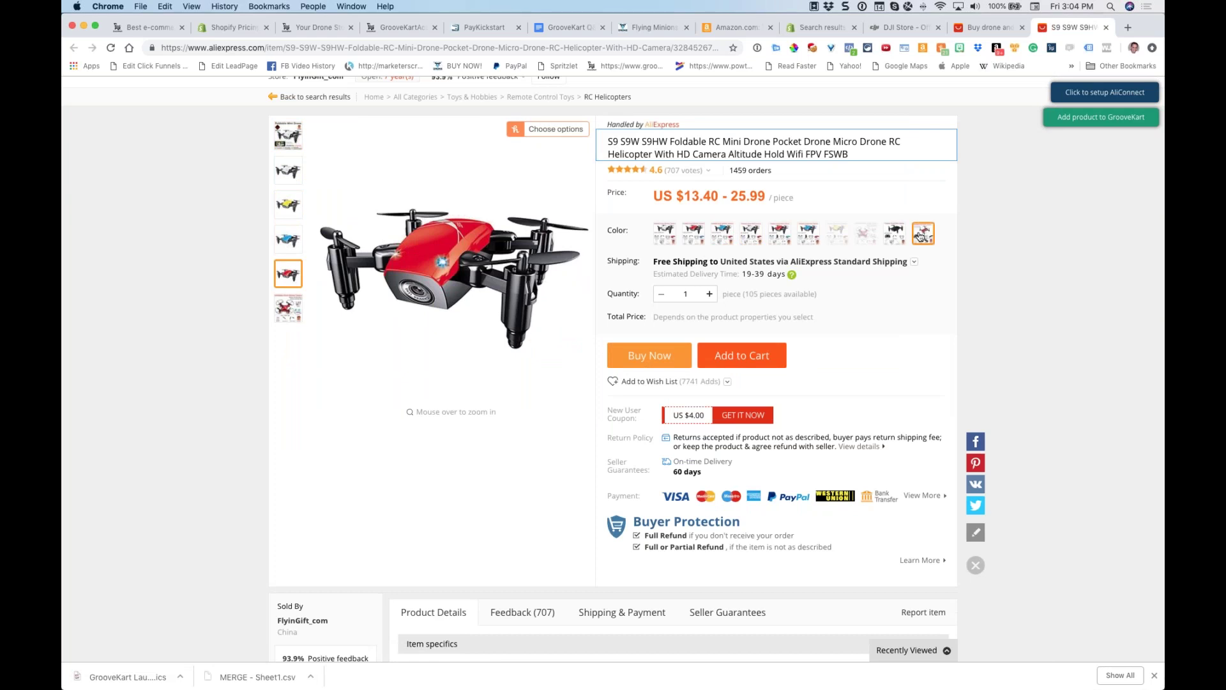
scroll(819, 416, down, 10)
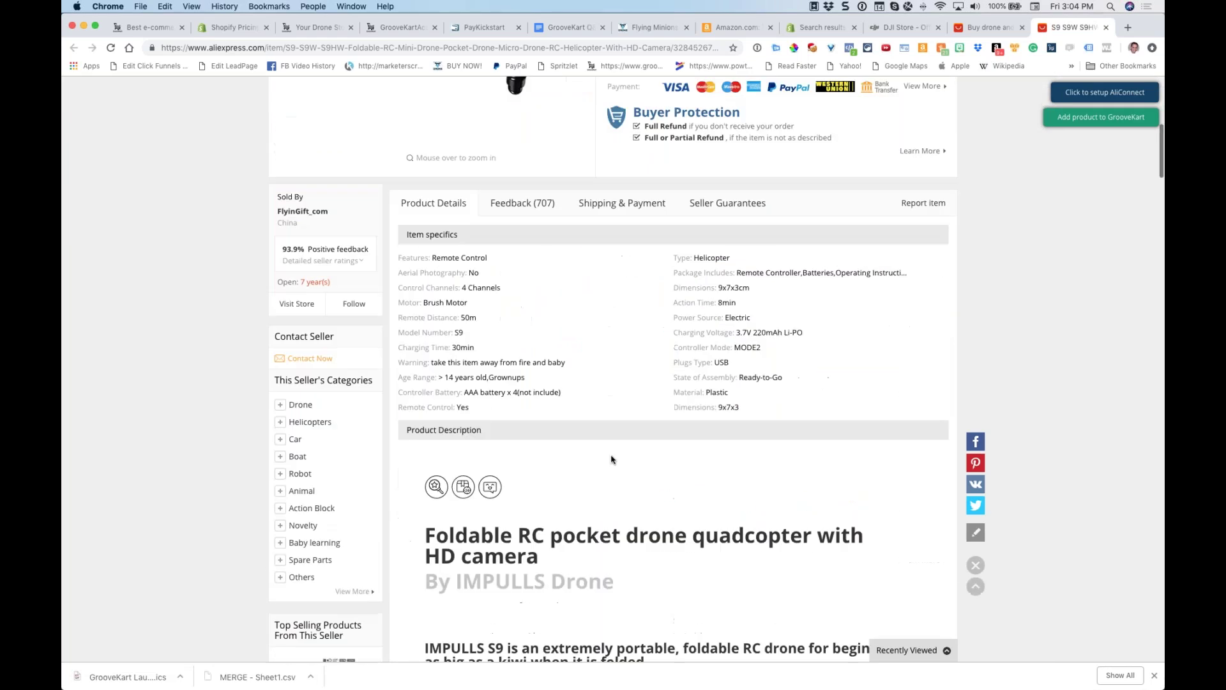
scroll(819, 416, up, 15)
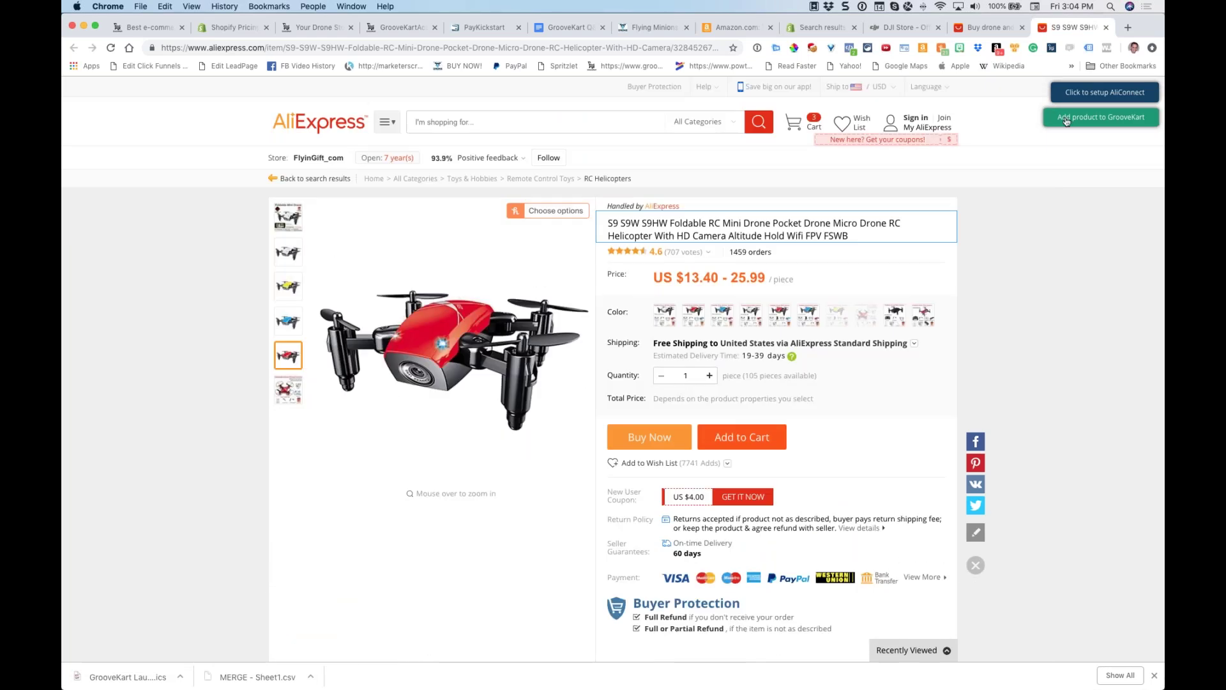
drag(852, 238, 602, 229)
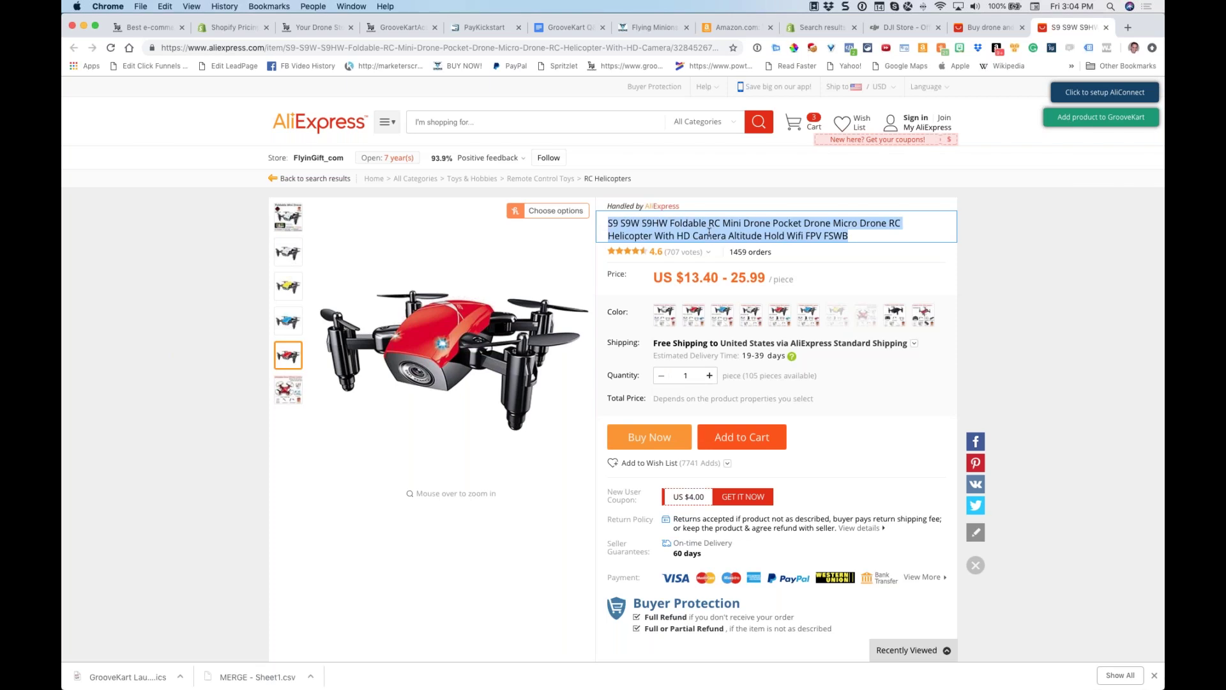
drag(711, 278, 675, 275)
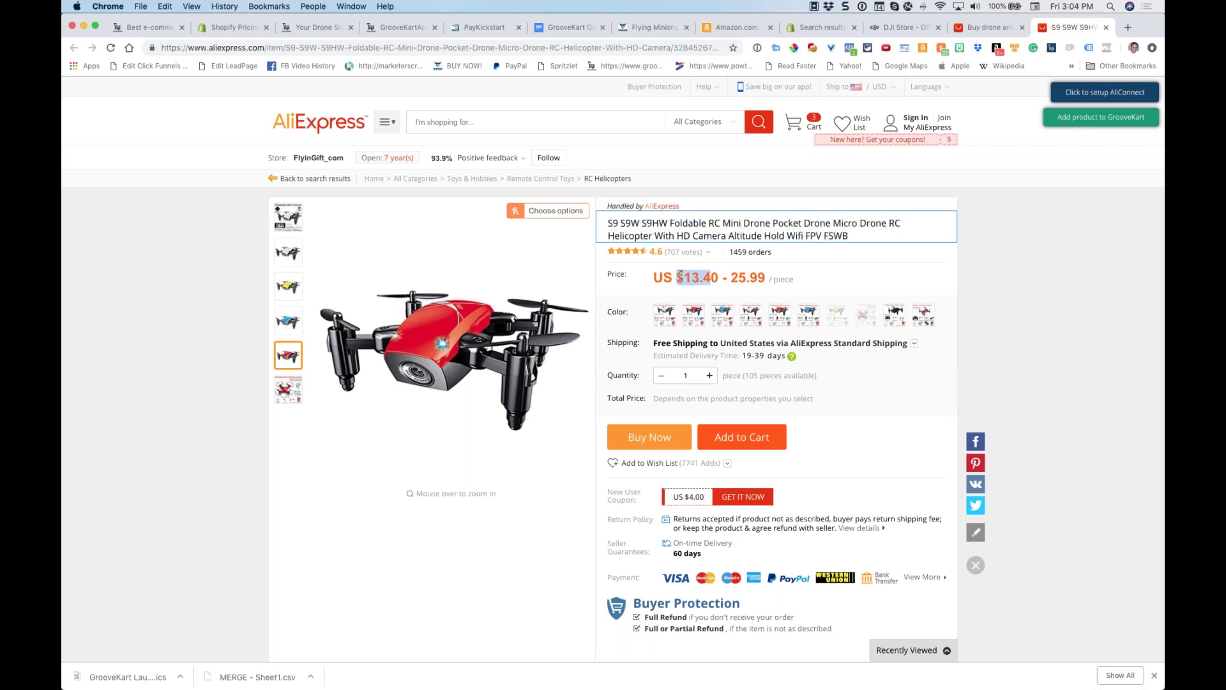
Submit the S9 drone to GrooveKart with its variants, White No Camera through Red M1 Camera
click(993, 254)
click(1076, 120)
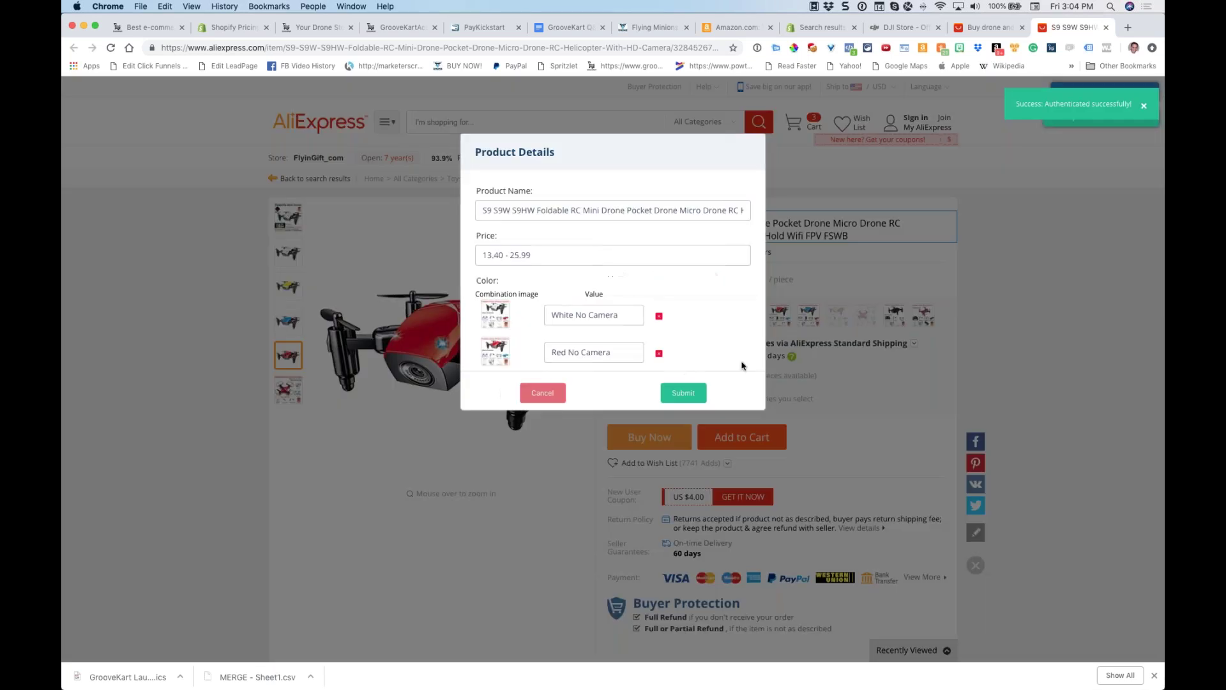
scroll(700, 336, down, 3)
scroll(699, 336, down, 3)
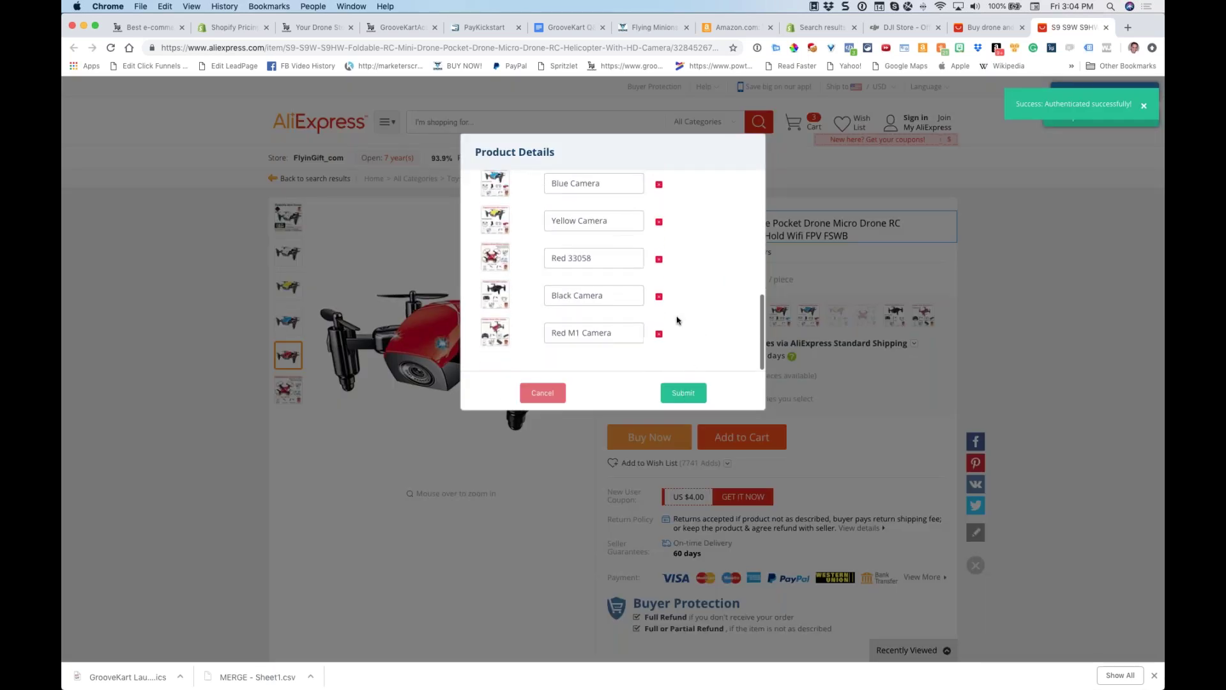
click(685, 394)
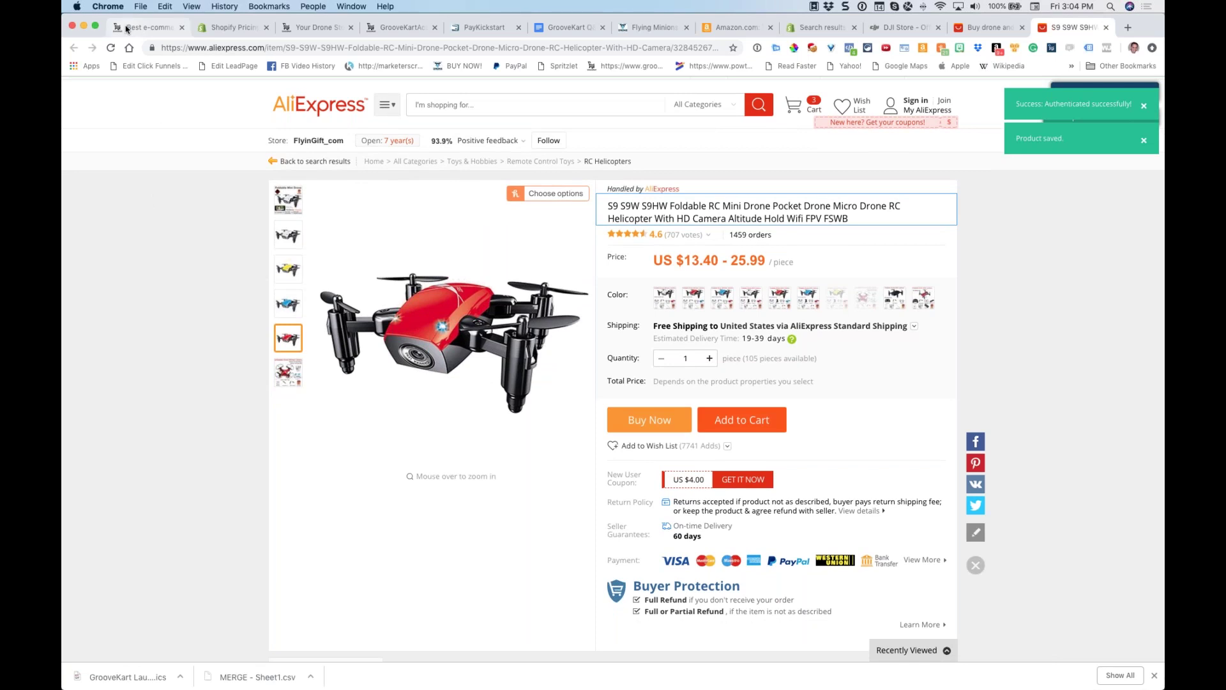
Activate the S9 drone in AliConnect's import list so it becomes product 18 at $53.60
click(311, 29)
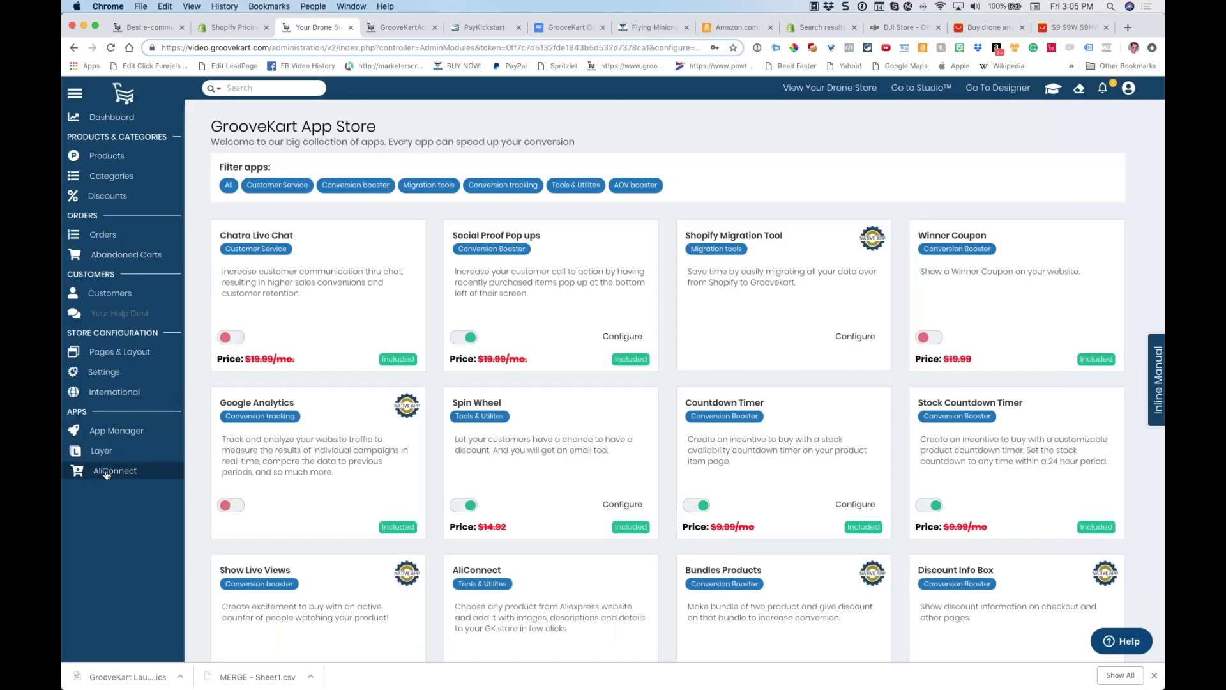
click(132, 462)
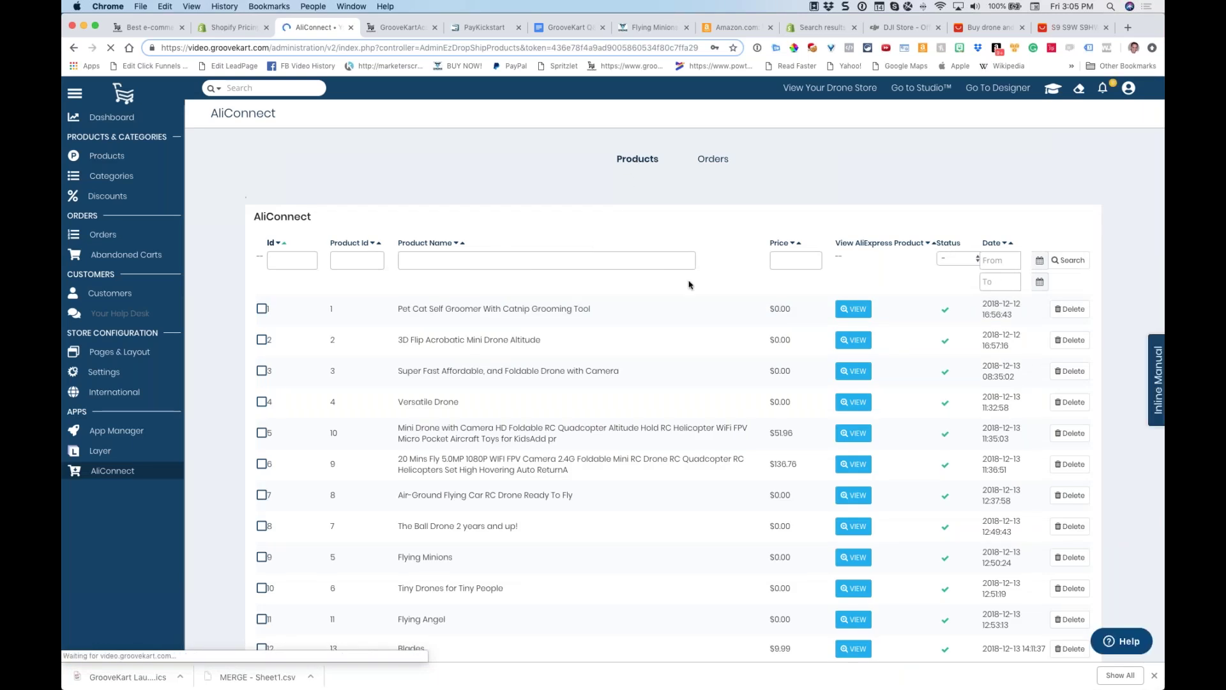
scroll(690, 285, down, 5)
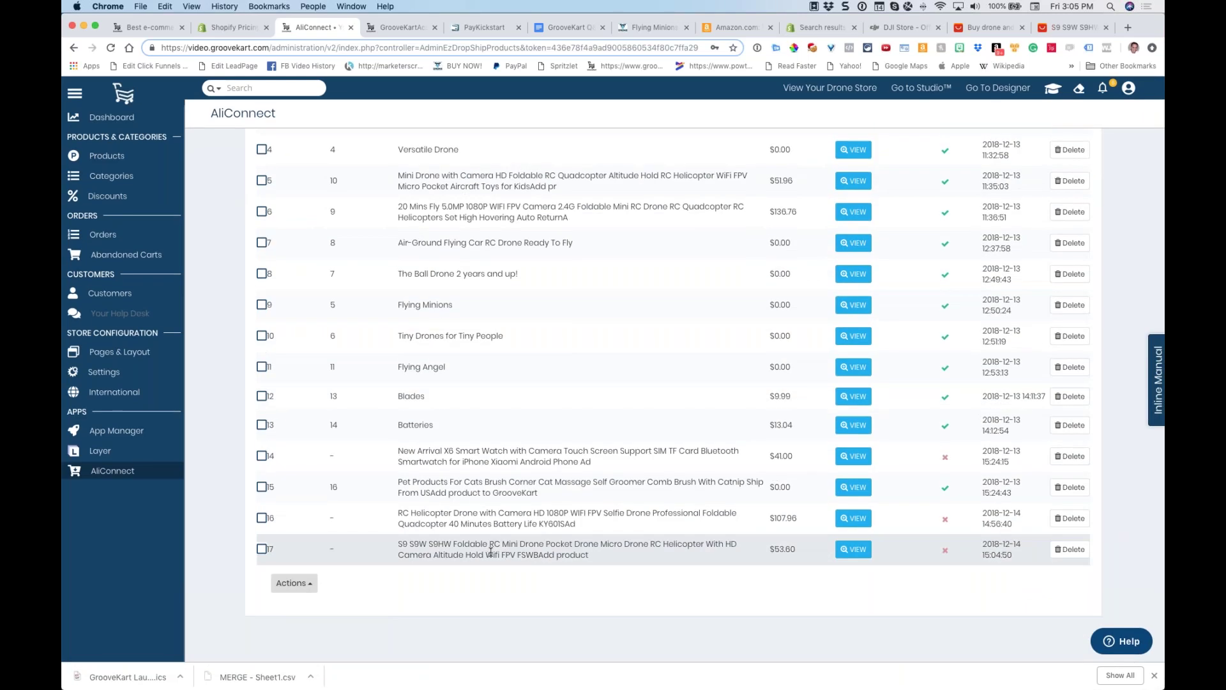
click(945, 553)
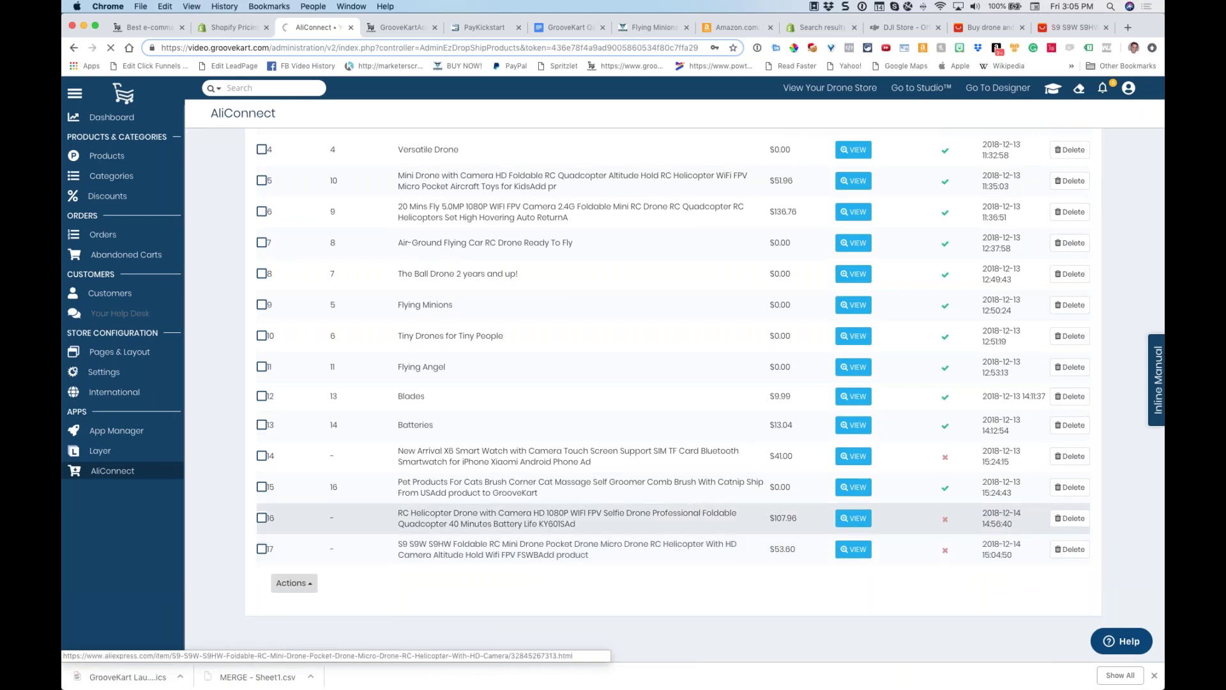
click(947, 554)
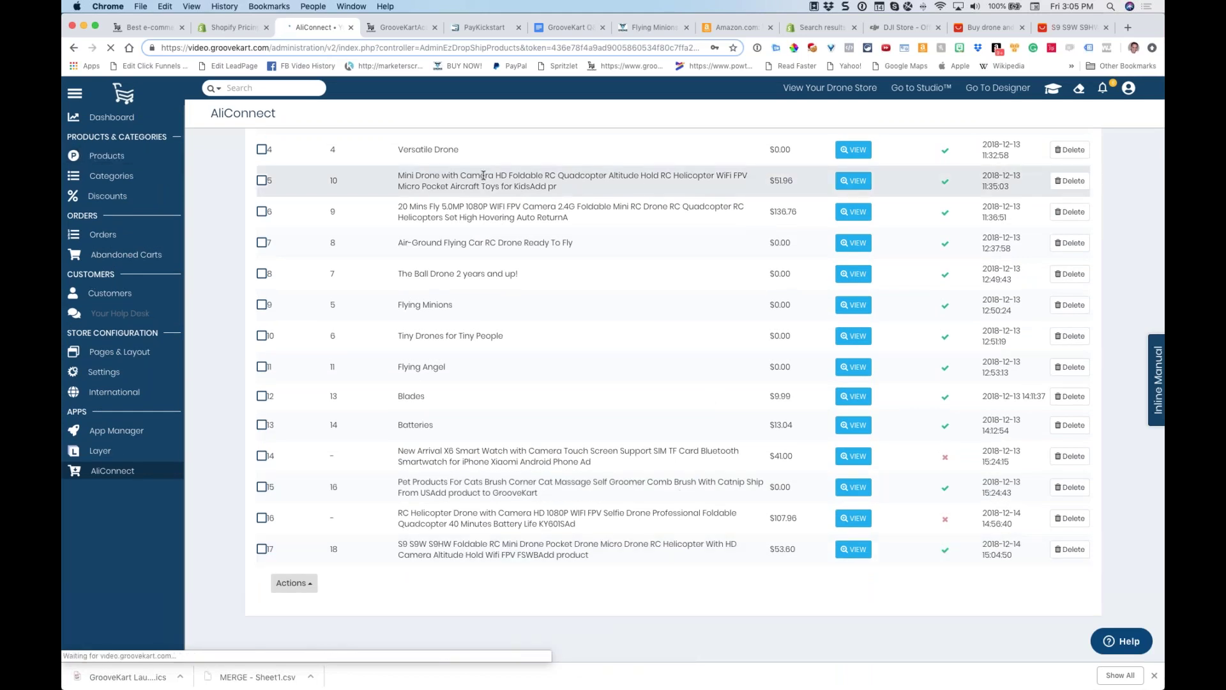
scroll(450, 168, up, 1)
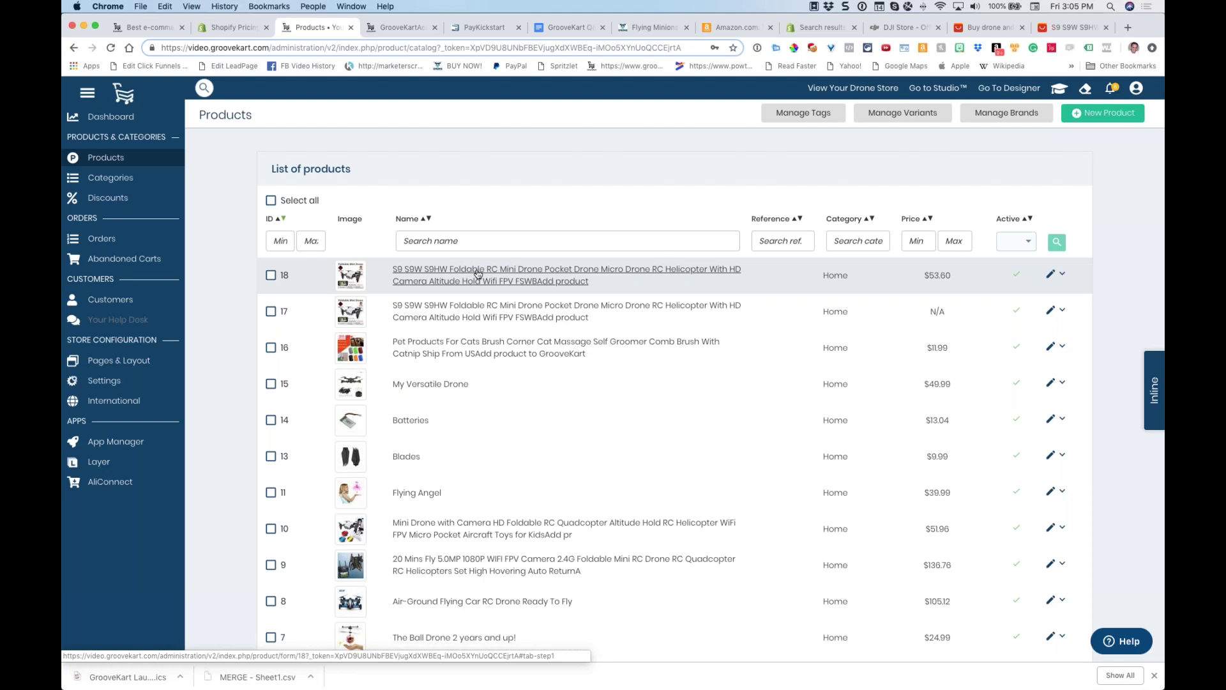
Open the S9 drone product and check its images, $53.60 pricing and colour variants
click(435, 275)
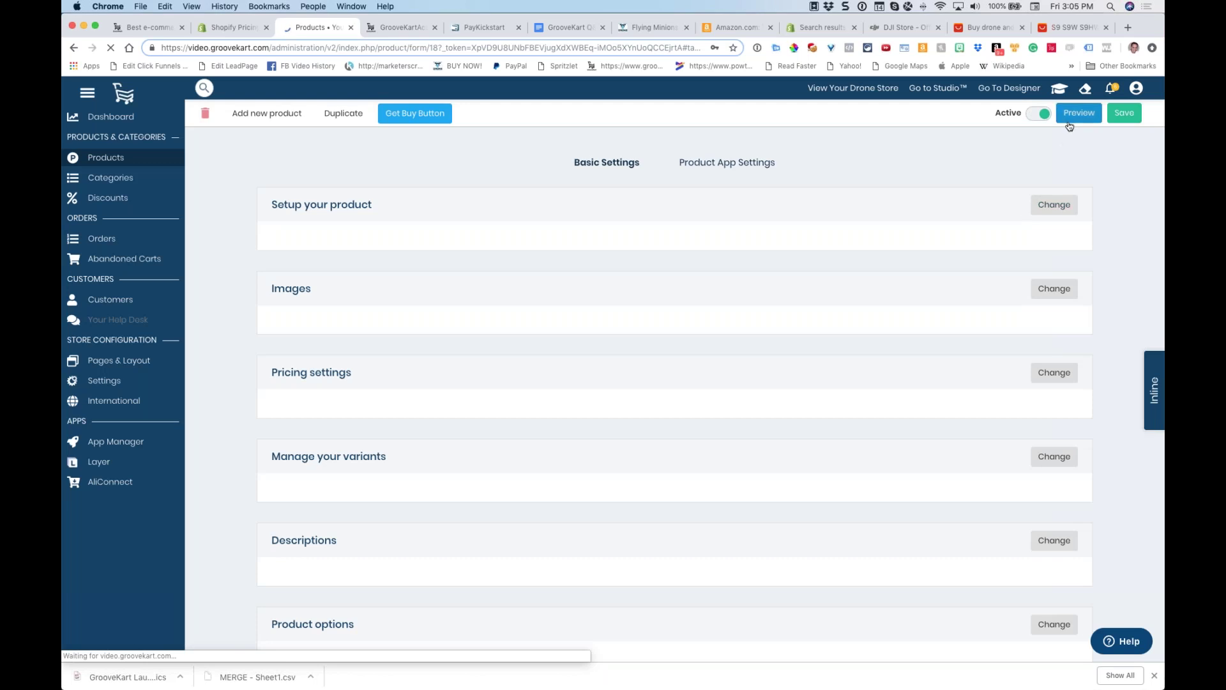
click(1054, 288)
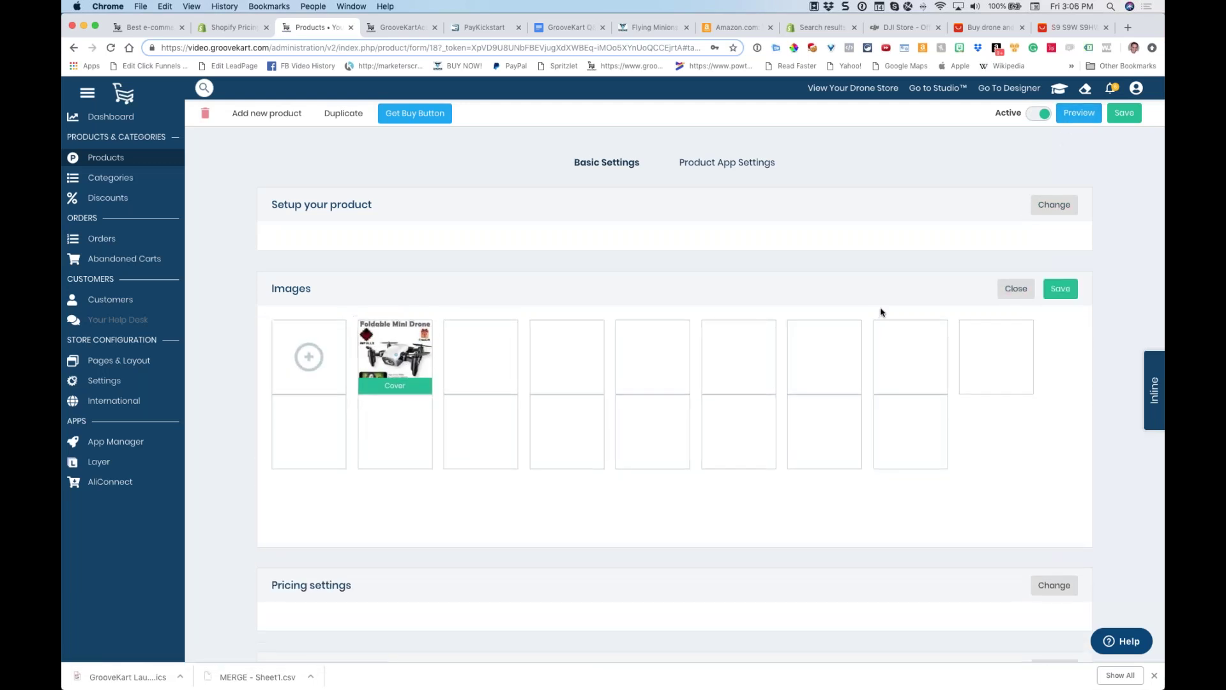
scroll(845, 485, down, 2)
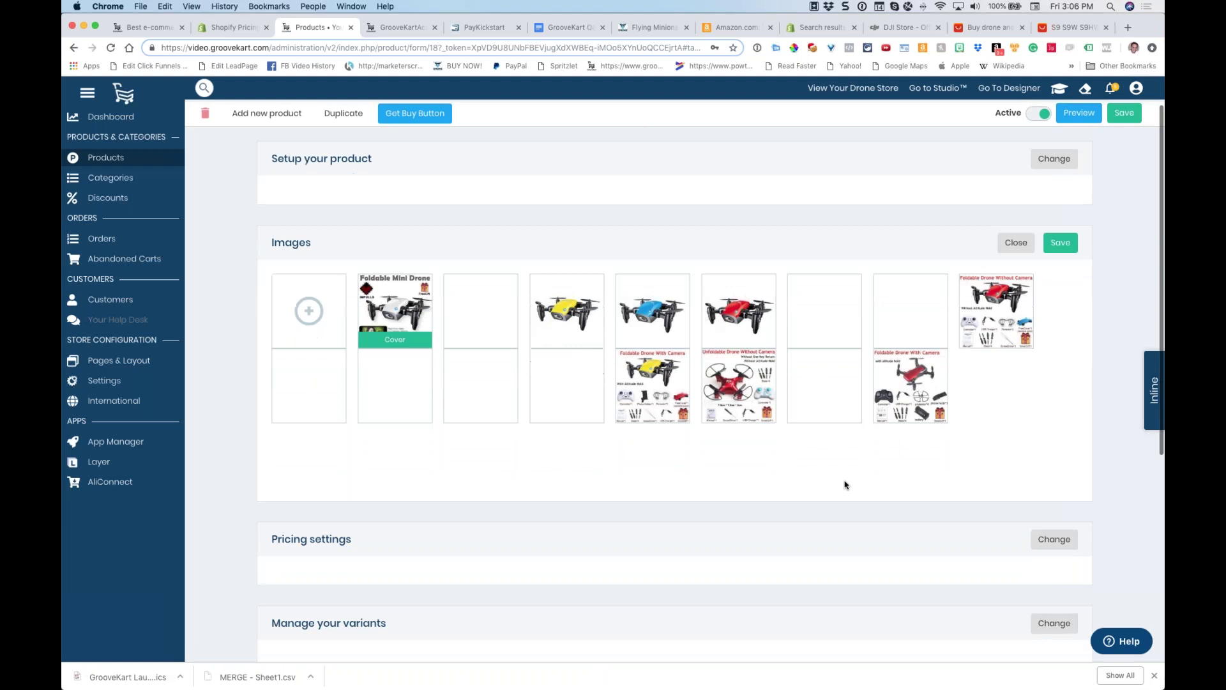
click(1025, 235)
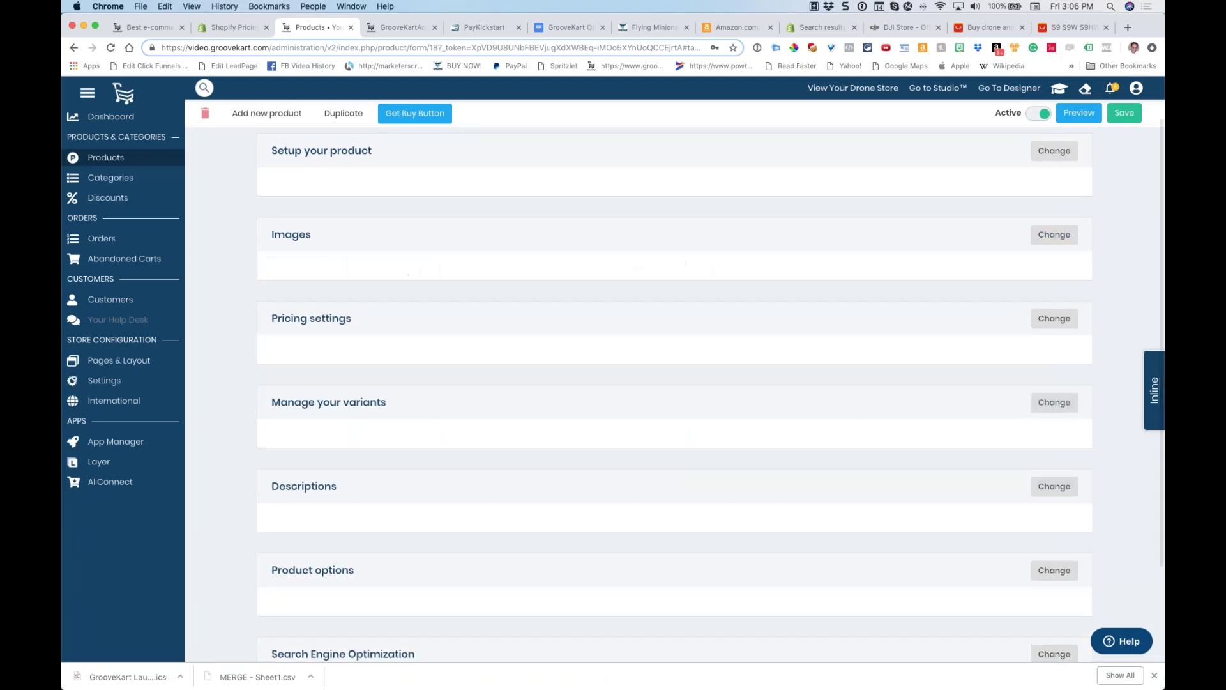
click(1051, 318)
scroll(886, 386, down, 3)
scroll(890, 387, up, 3)
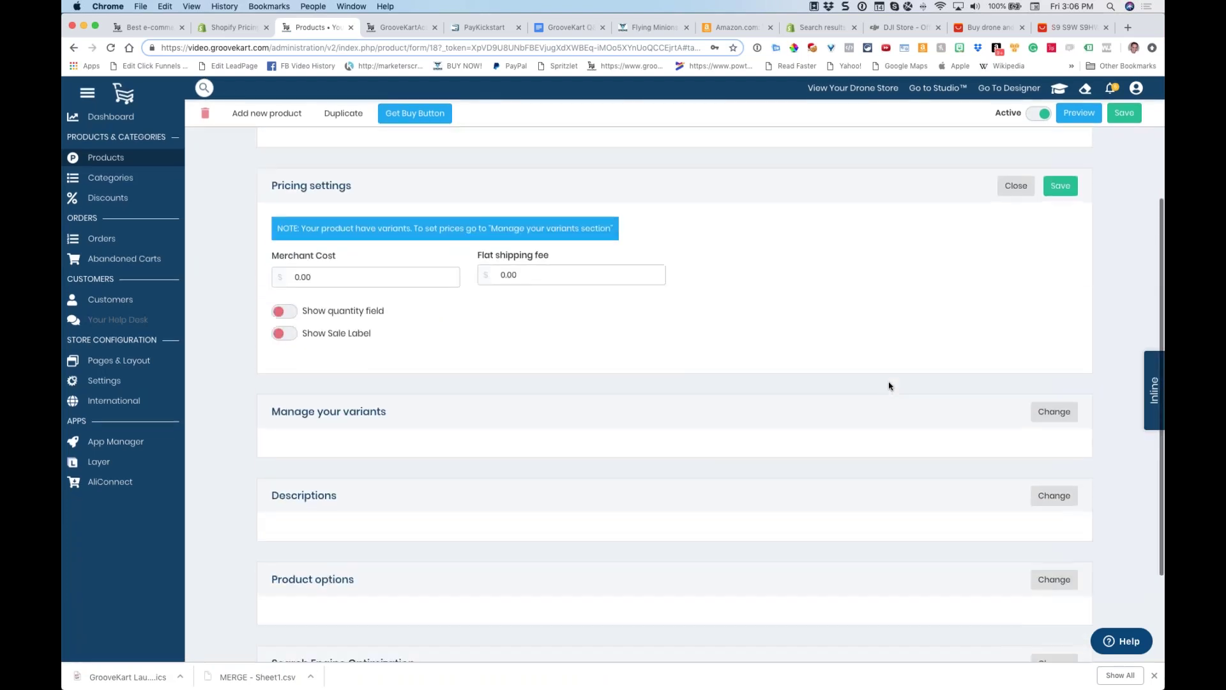
click(1020, 205)
click(1051, 281)
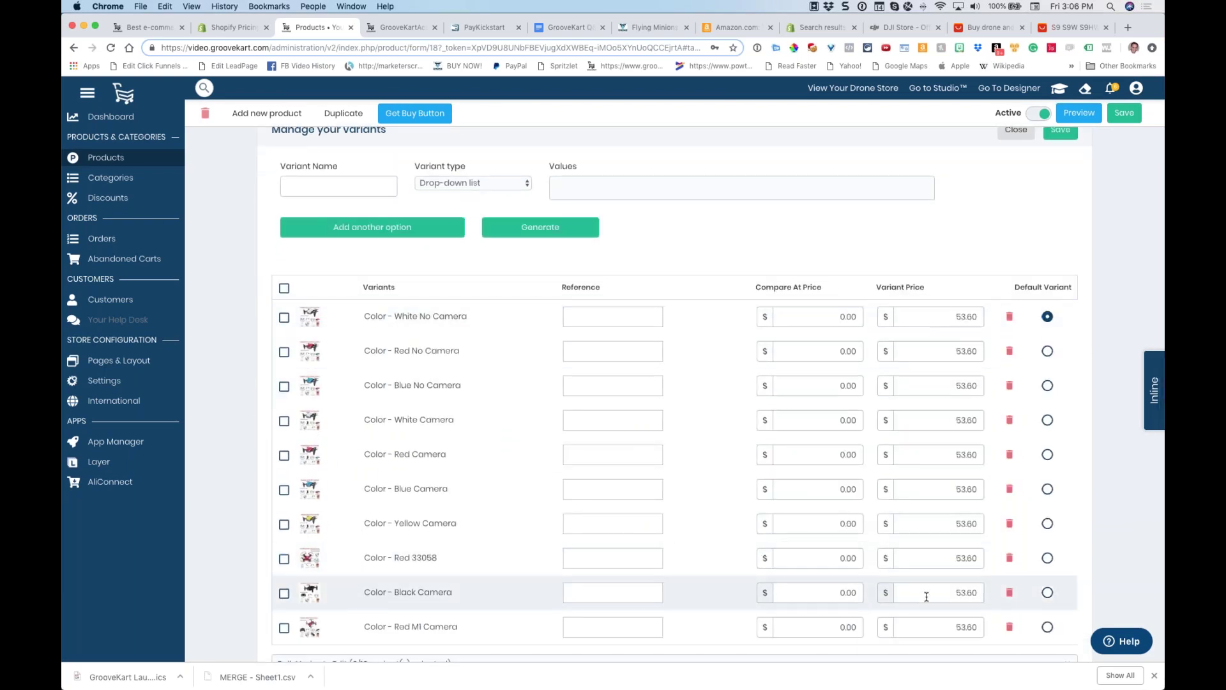
scroll(945, 396, up, 2)
click(1015, 173)
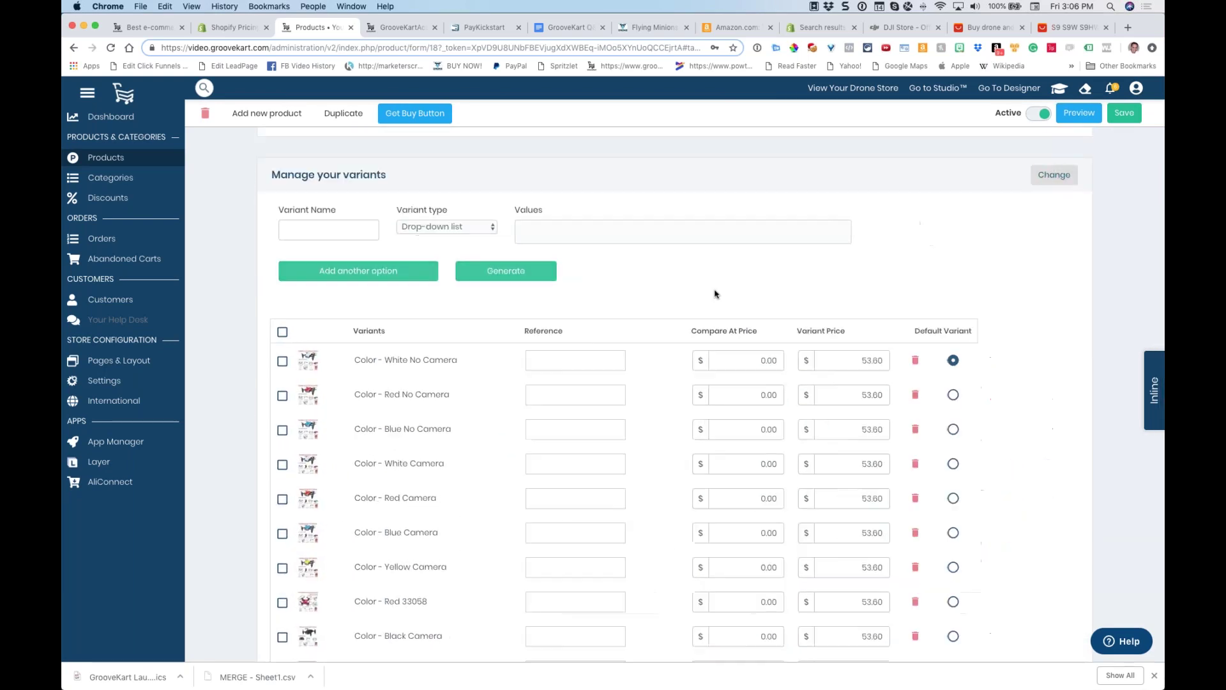
scroll(702, 299, up, 4)
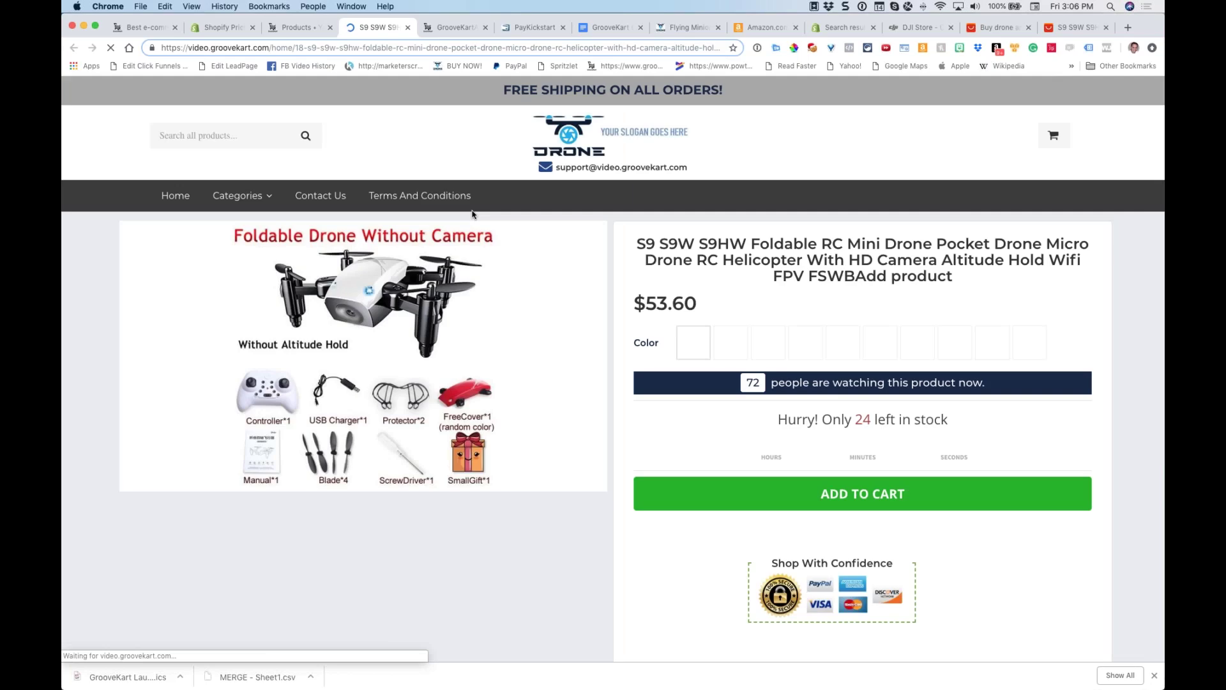
Scroll through the live S9 drone product page and its image gallery
scroll(612, 307, down, 6)
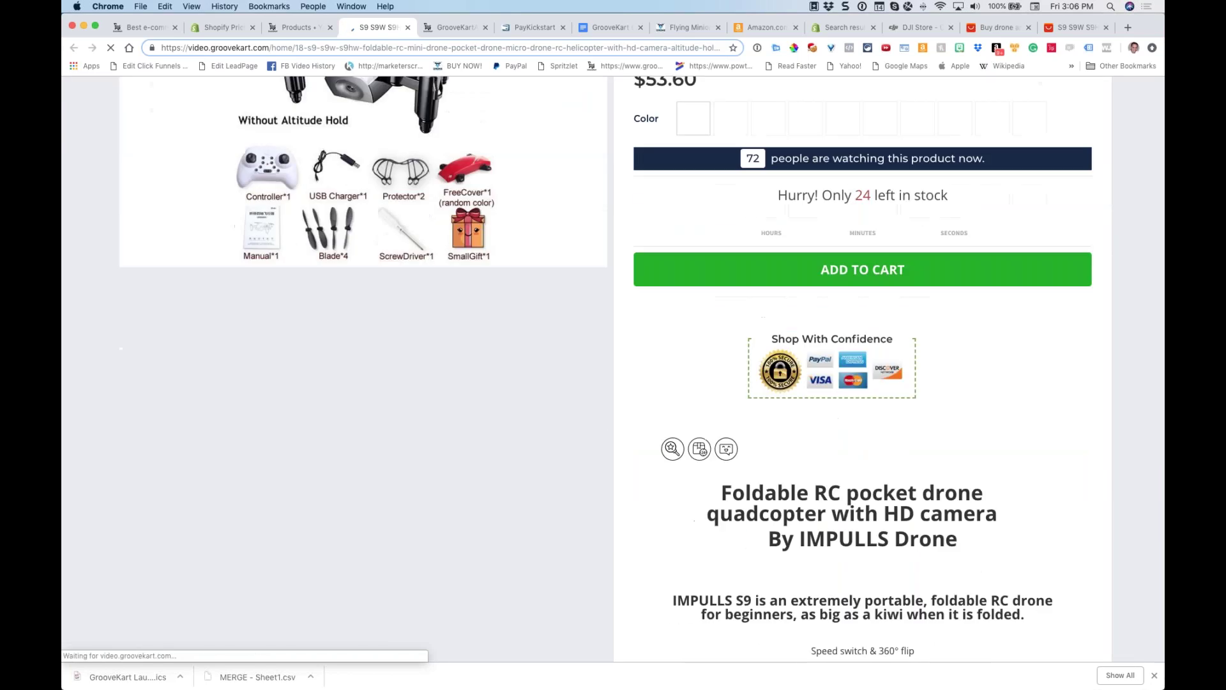
scroll(862, 370, down, 6)
drag(867, 200, 676, 202)
scroll(685, 392, down, 13)
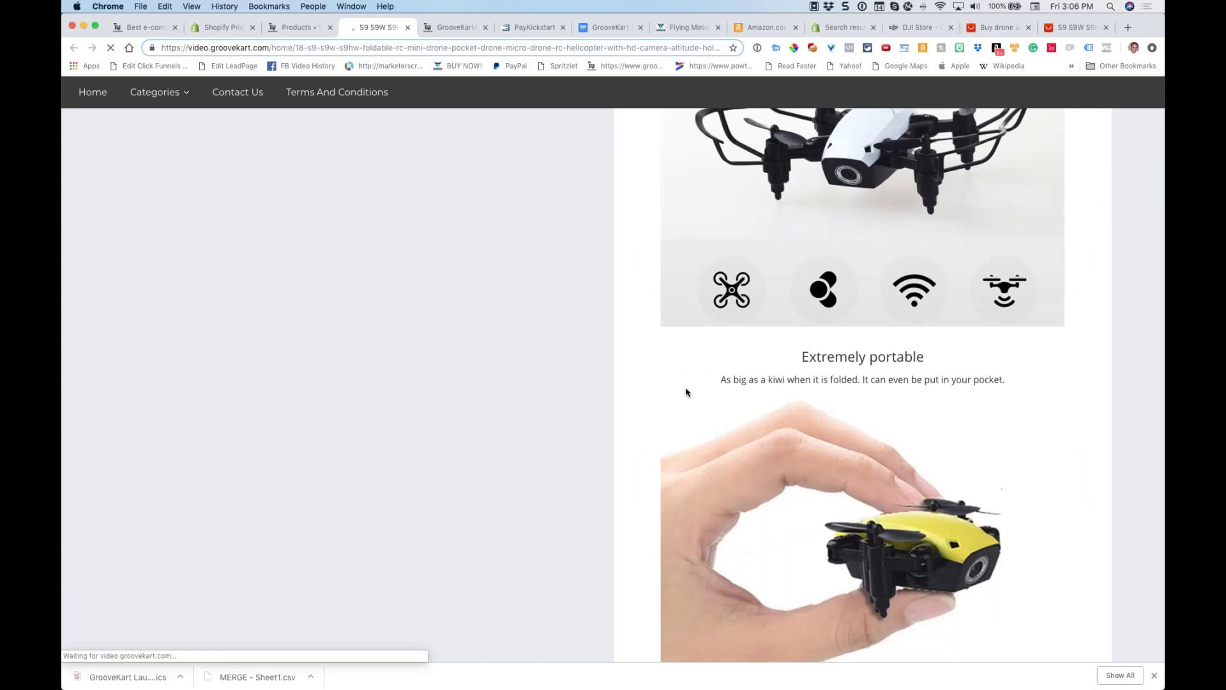
scroll(686, 390, up, 20)
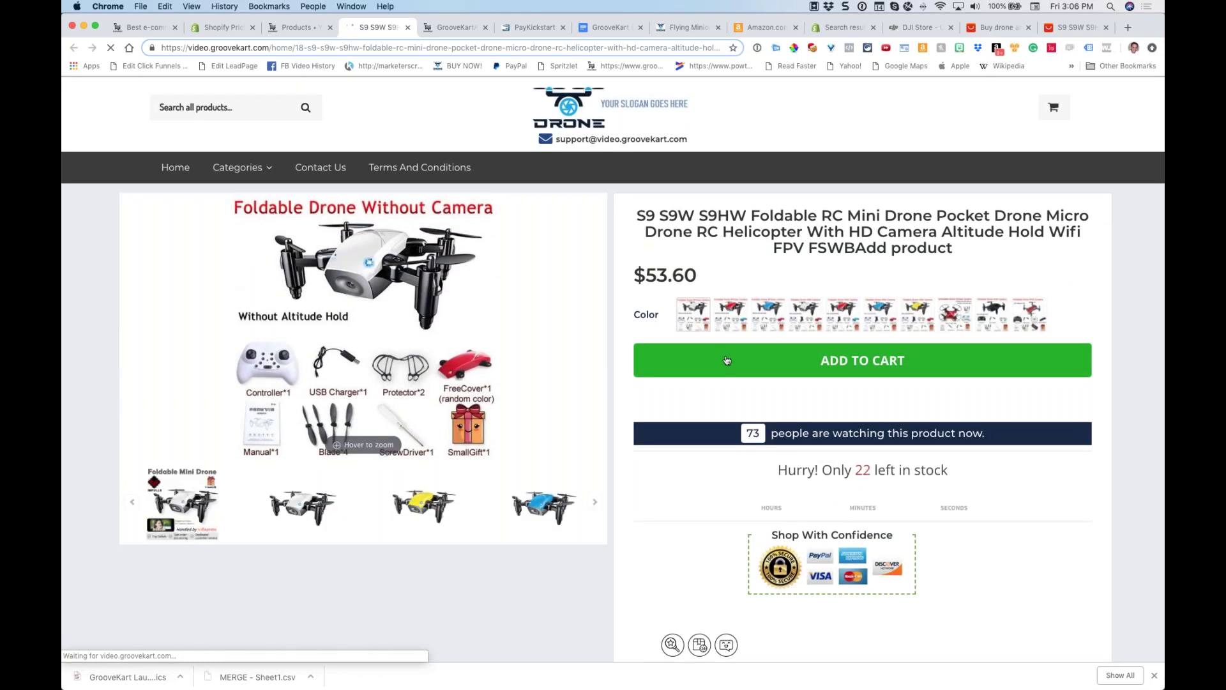
Try each colour swatch (red, blue, yellow, black, Red No Camera) to see its image
click(728, 317)
click(768, 315)
click(843, 316)
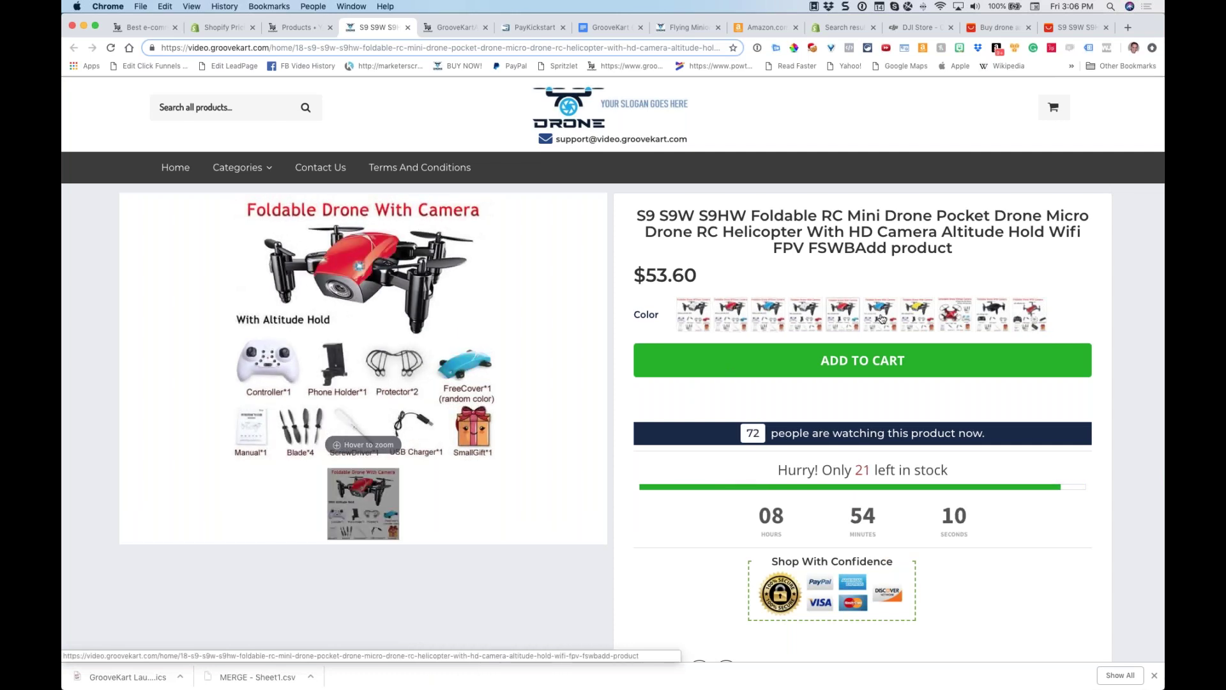
click(882, 319)
click(920, 317)
click(964, 314)
click(994, 315)
click(1029, 315)
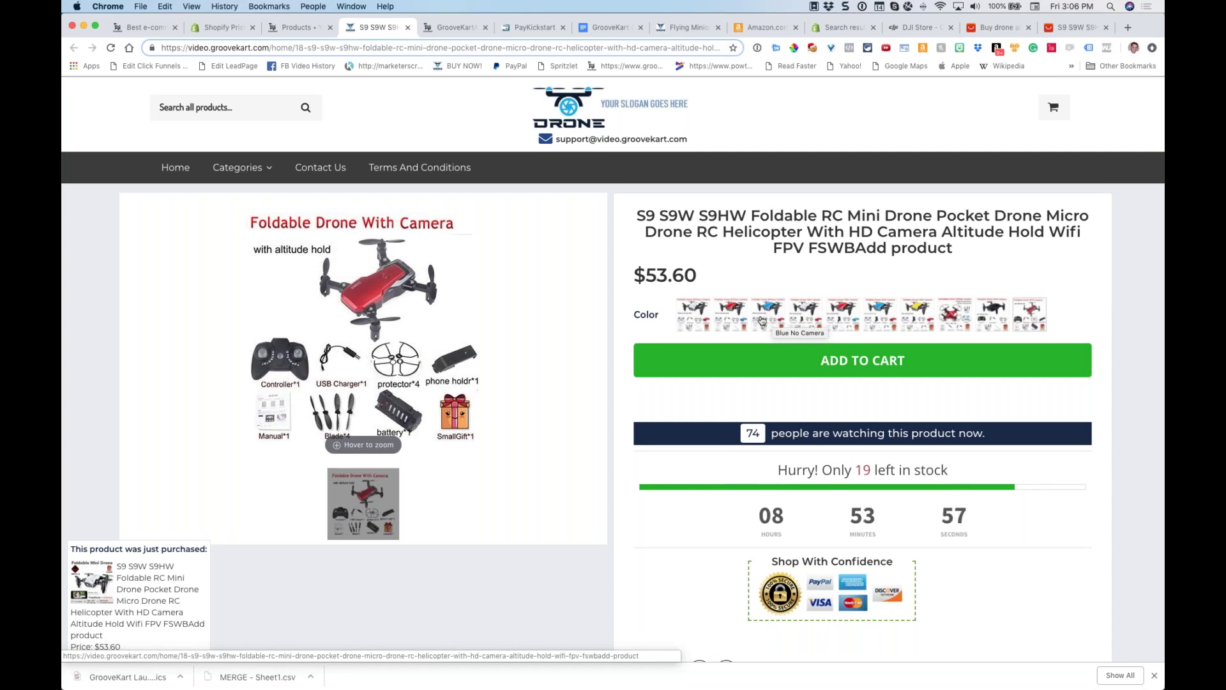
click(726, 311)
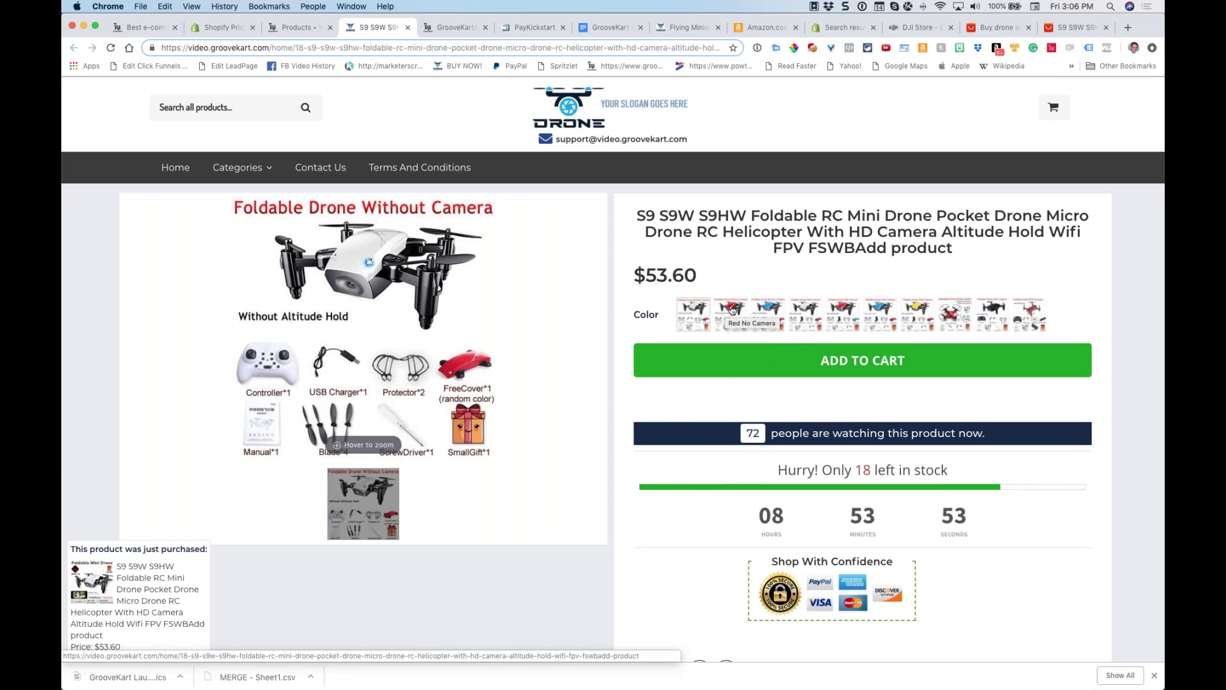
click(804, 320)
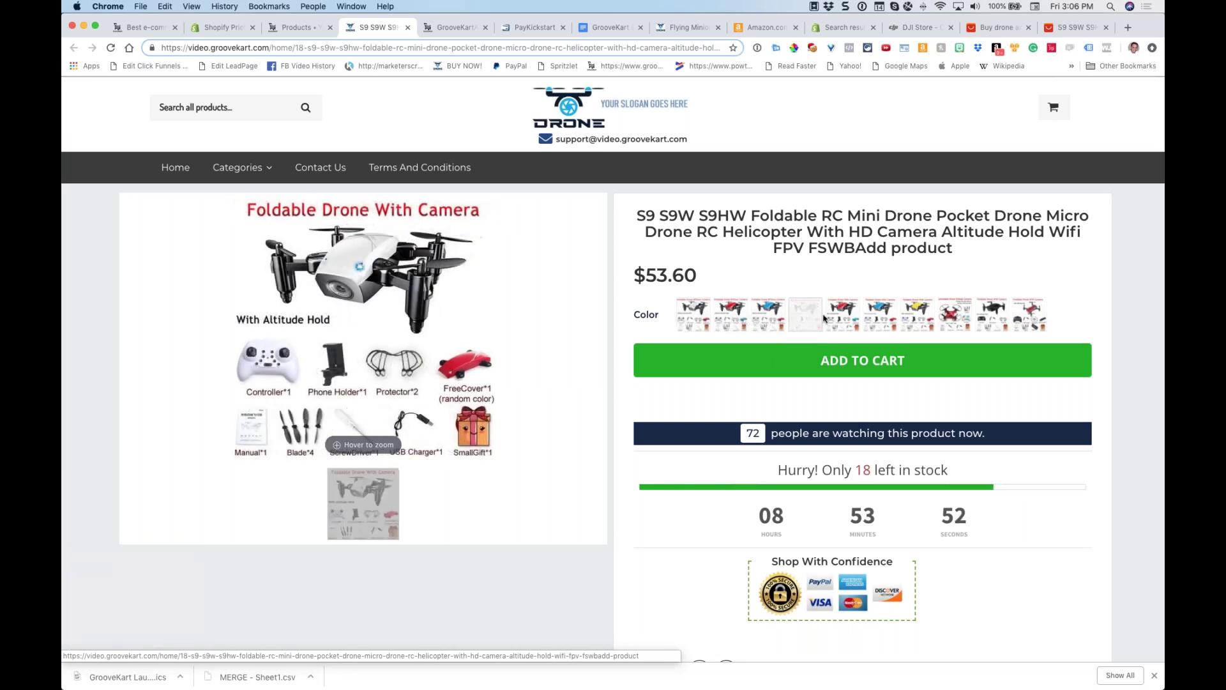
Scroll the product page again, then return to the S9 drone's admin edit form
scroll(749, 336, down, 3)
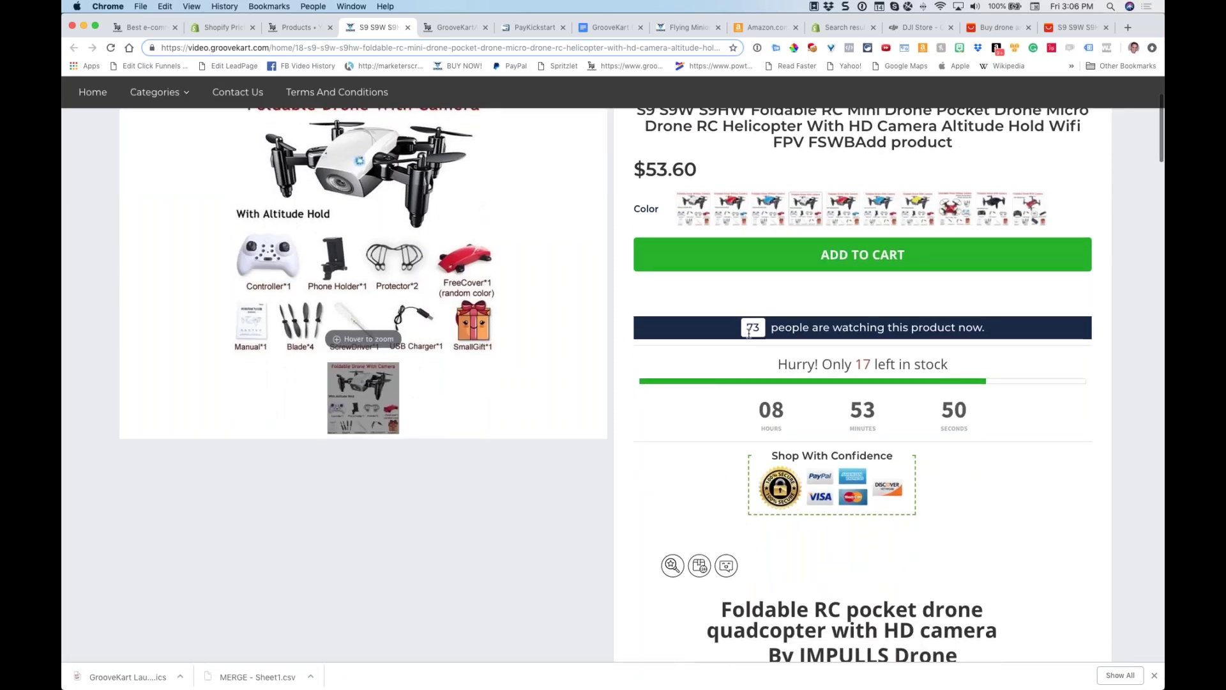
scroll(749, 334, down, 2)
scroll(750, 333, up, 5)
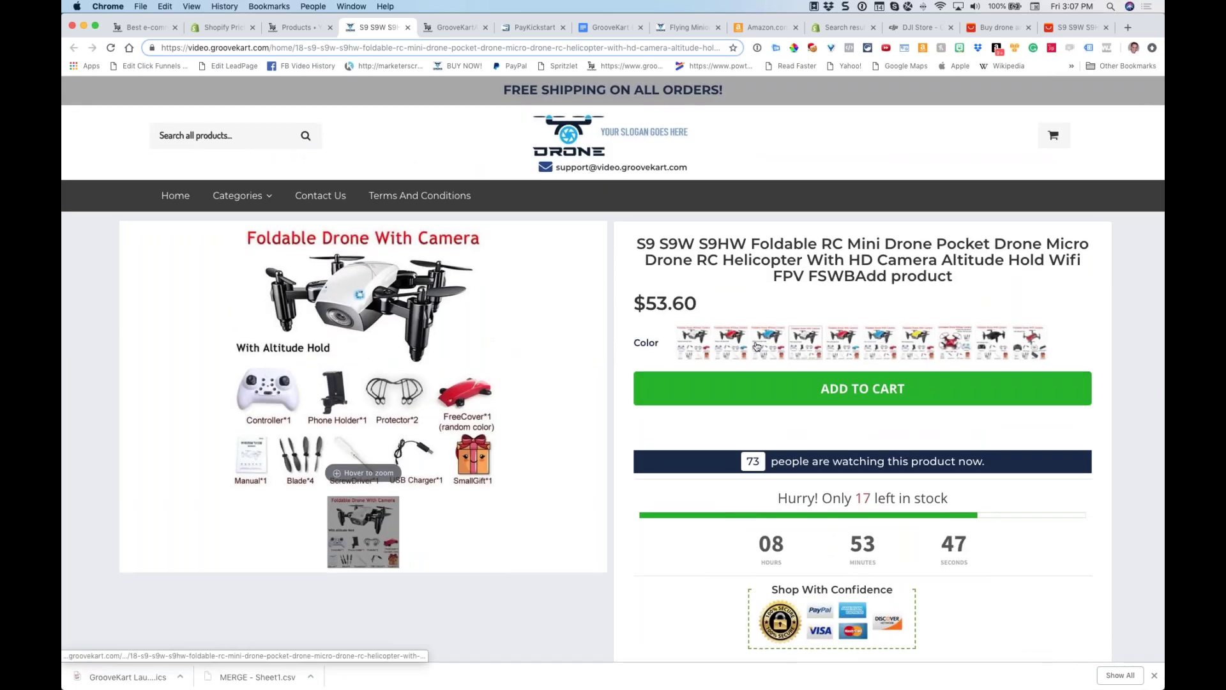
scroll(709, 329, down, 3)
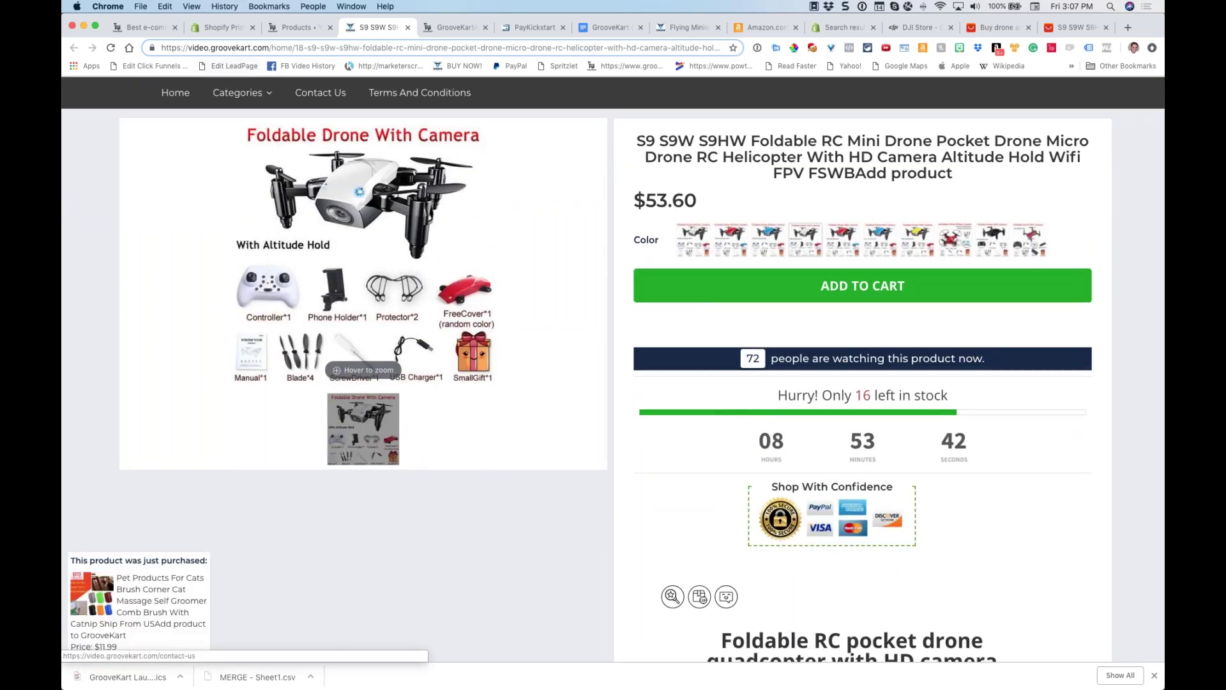
click(295, 27)
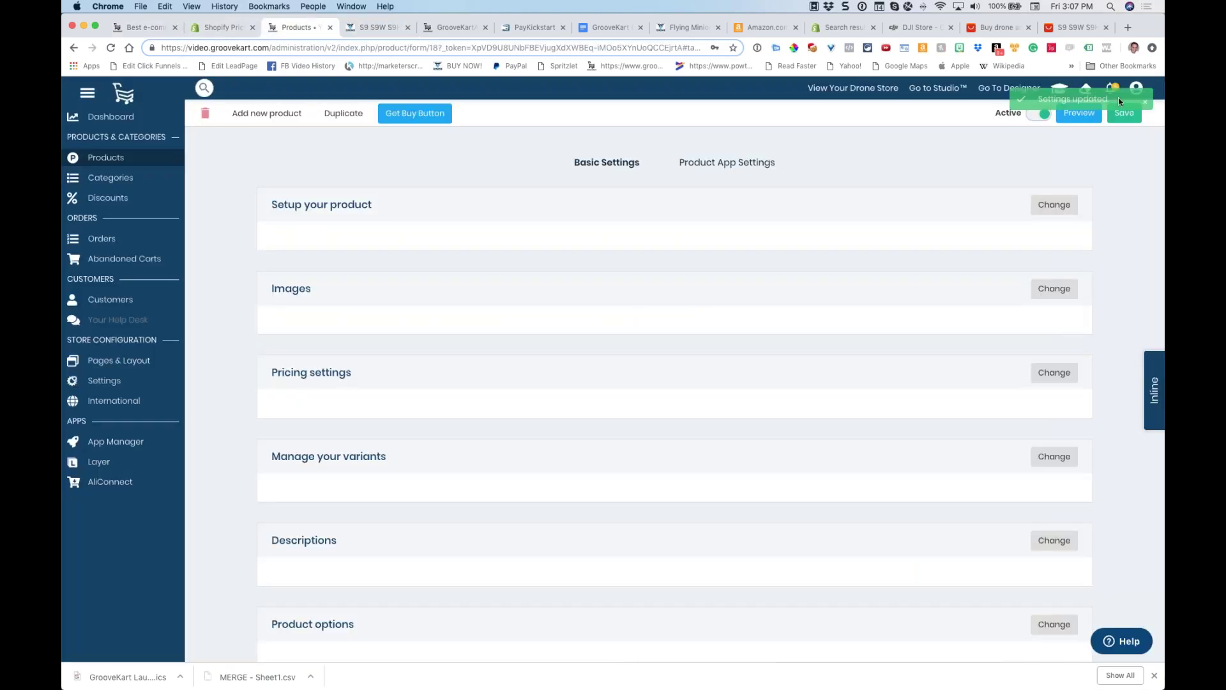
Dismiss the settings notice, open AliConnect Orders, and place the first order for the EBOYU TK116W drone
click(1148, 101)
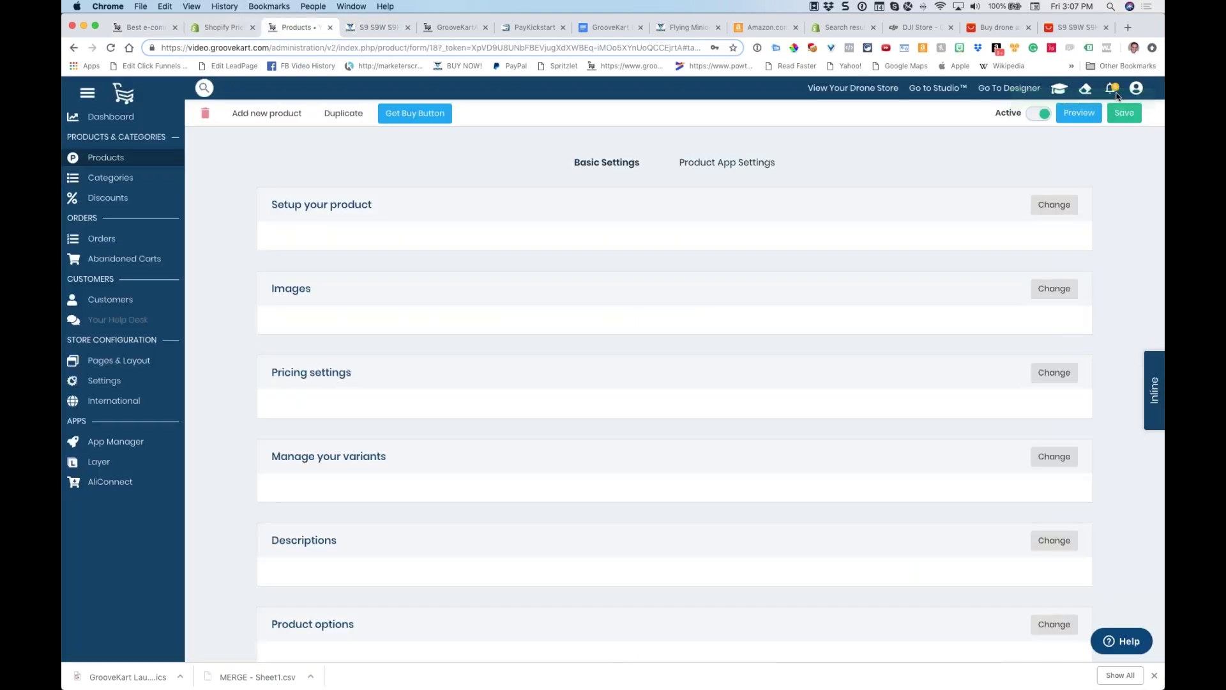
click(1112, 88)
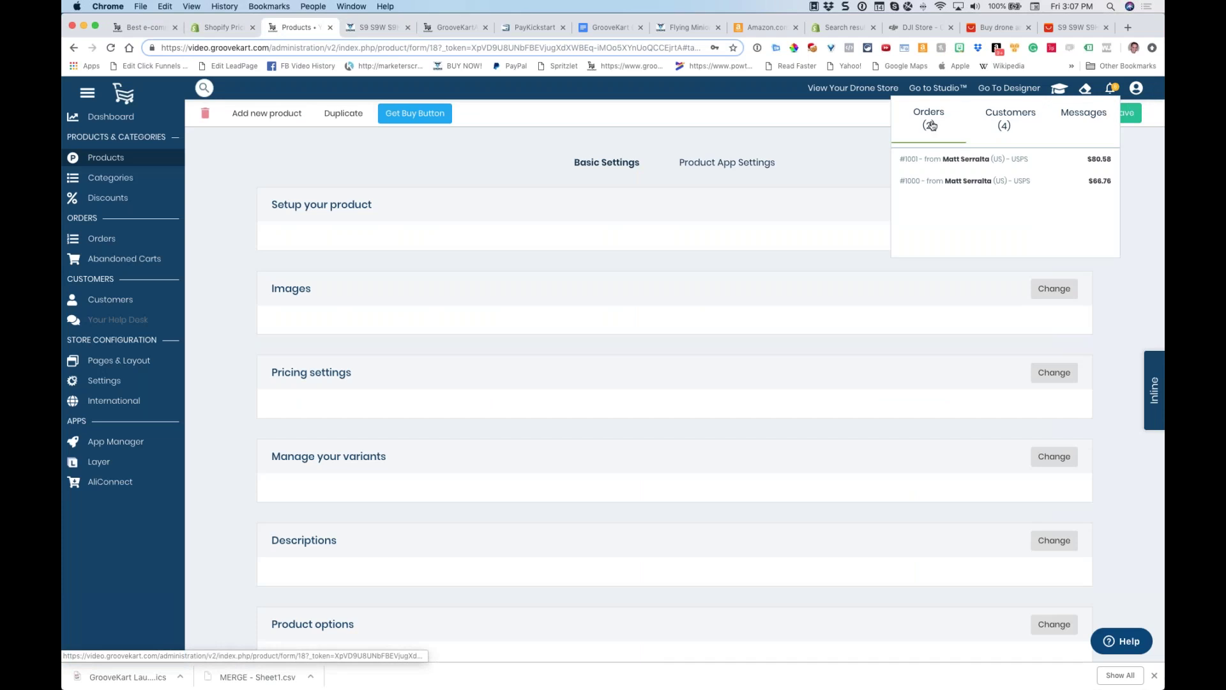
click(123, 482)
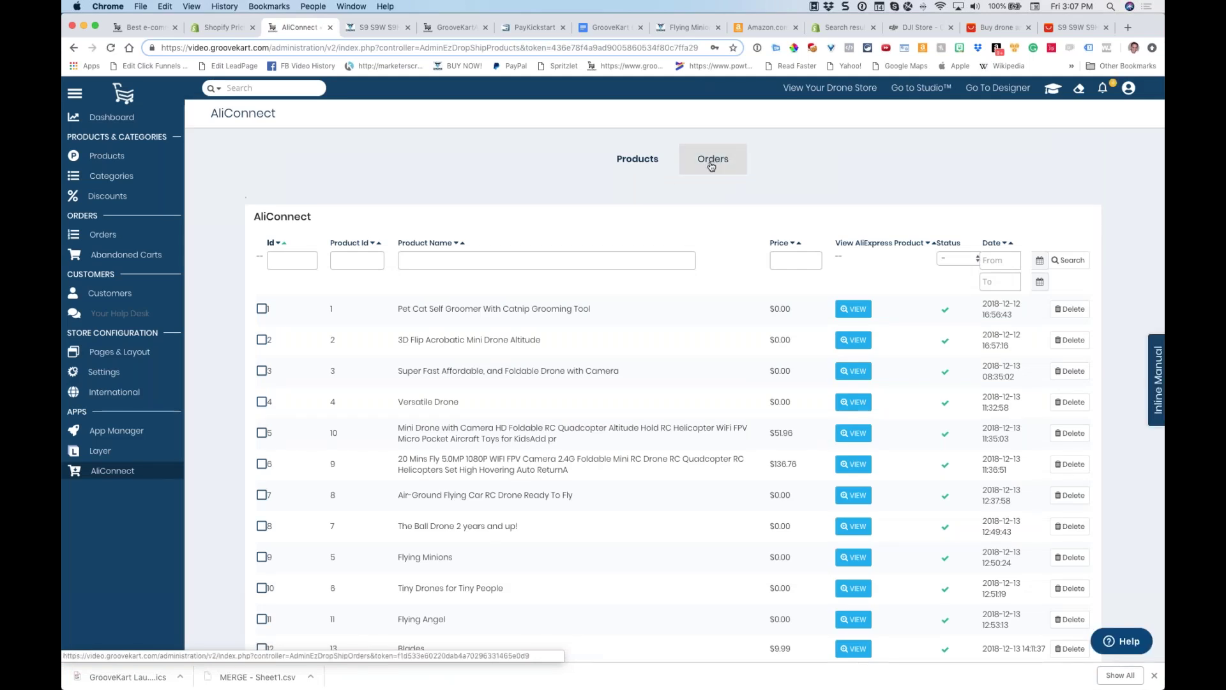
click(709, 165)
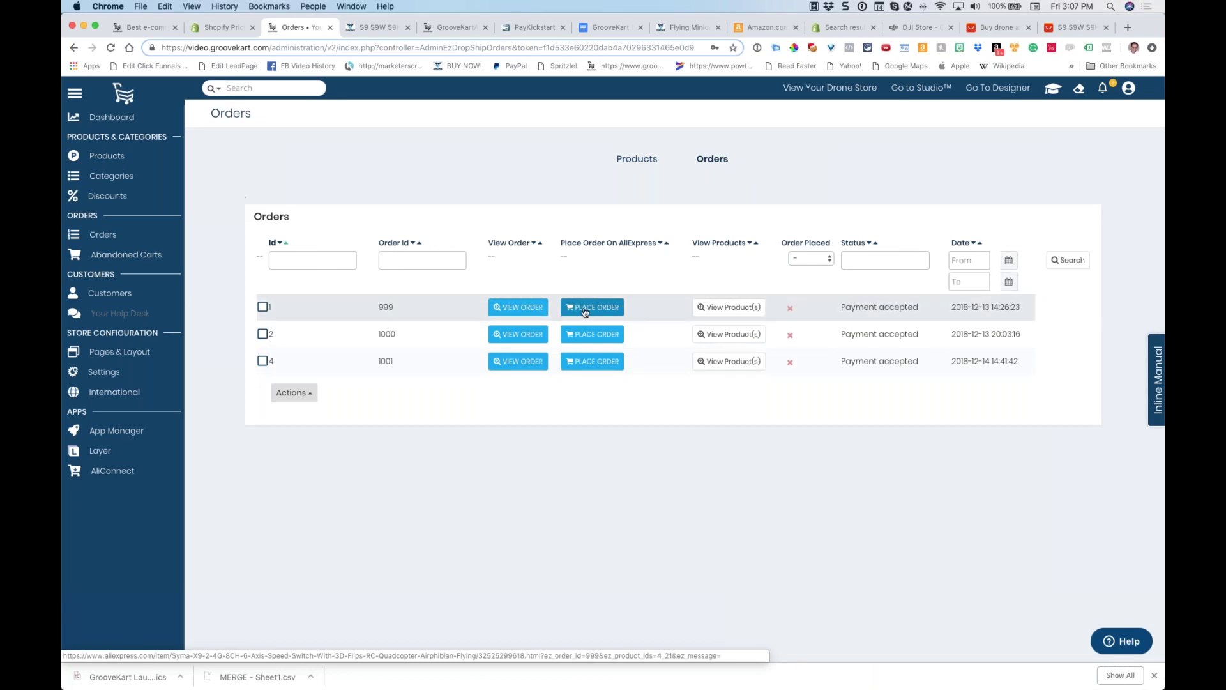
click(584, 308)
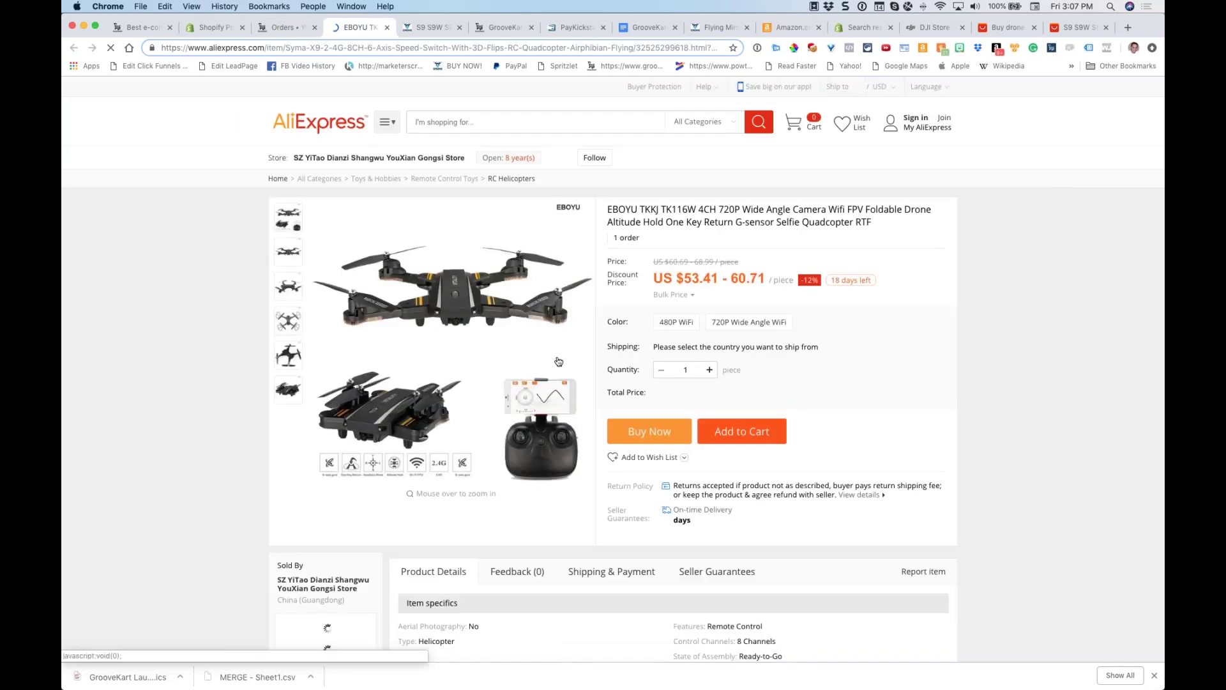
Close the AliExpress drone tab to get back to the AliConnect orders list
click(387, 28)
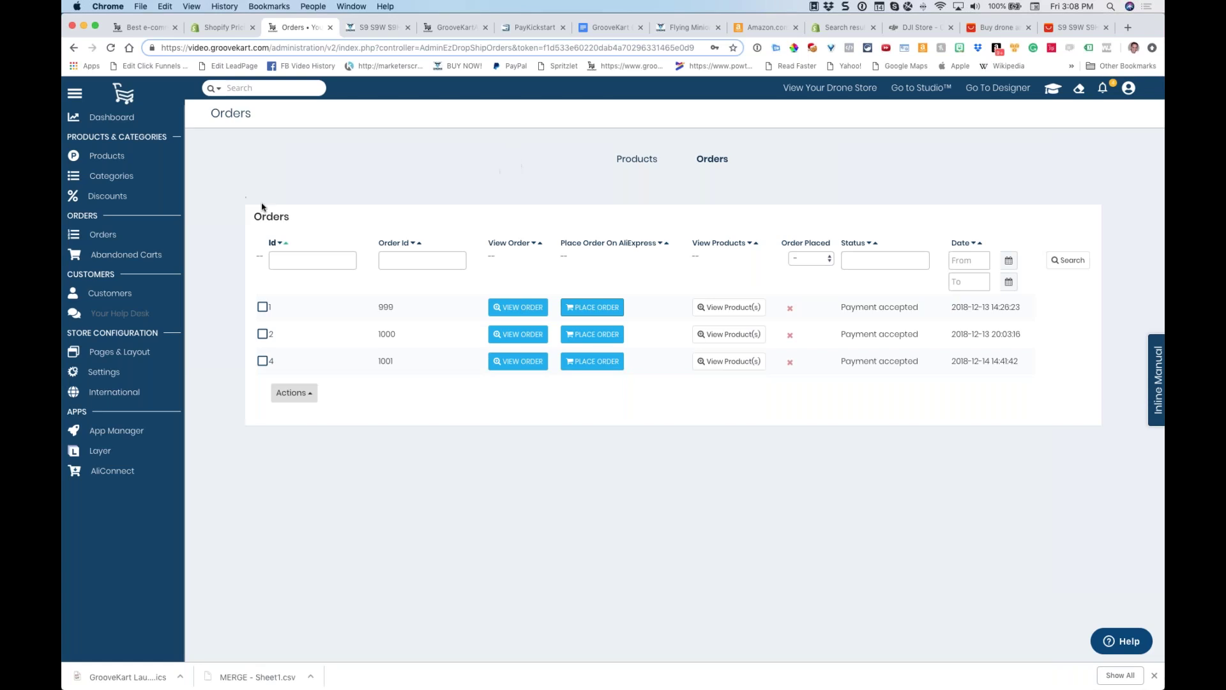
Skim the GrooveKart Q&A Webinars doc's questions, then switch to the groovekart.com tab
click(603, 28)
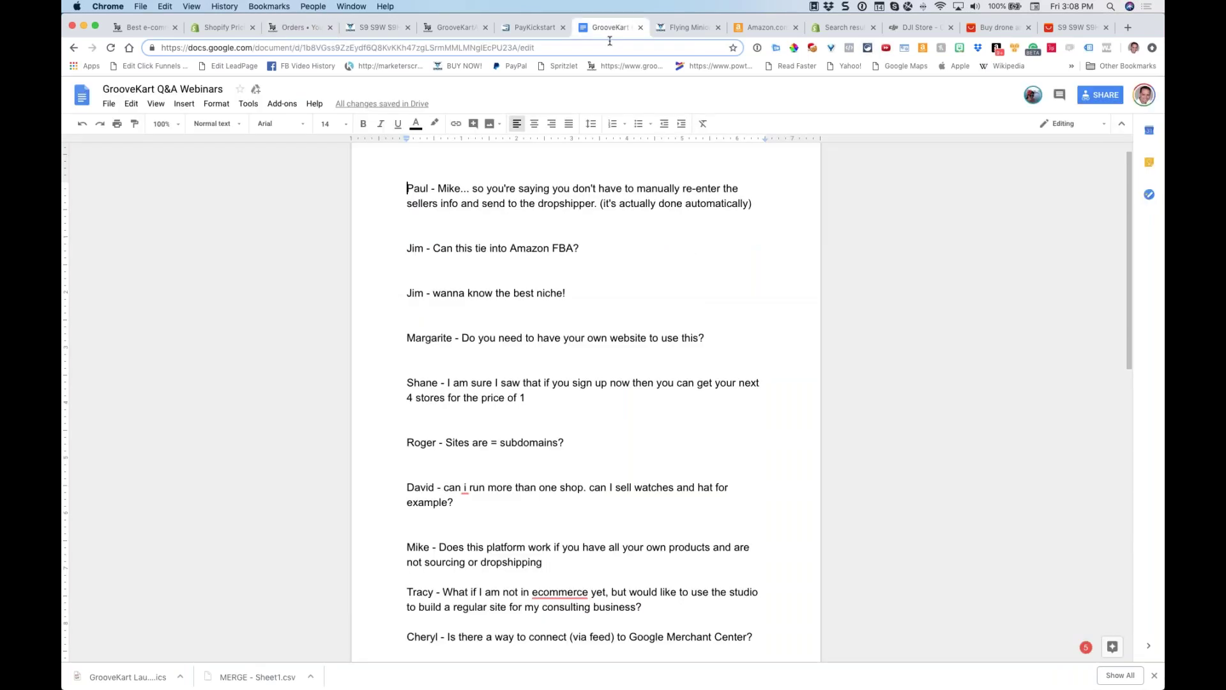
scroll(626, 247, down, 15)
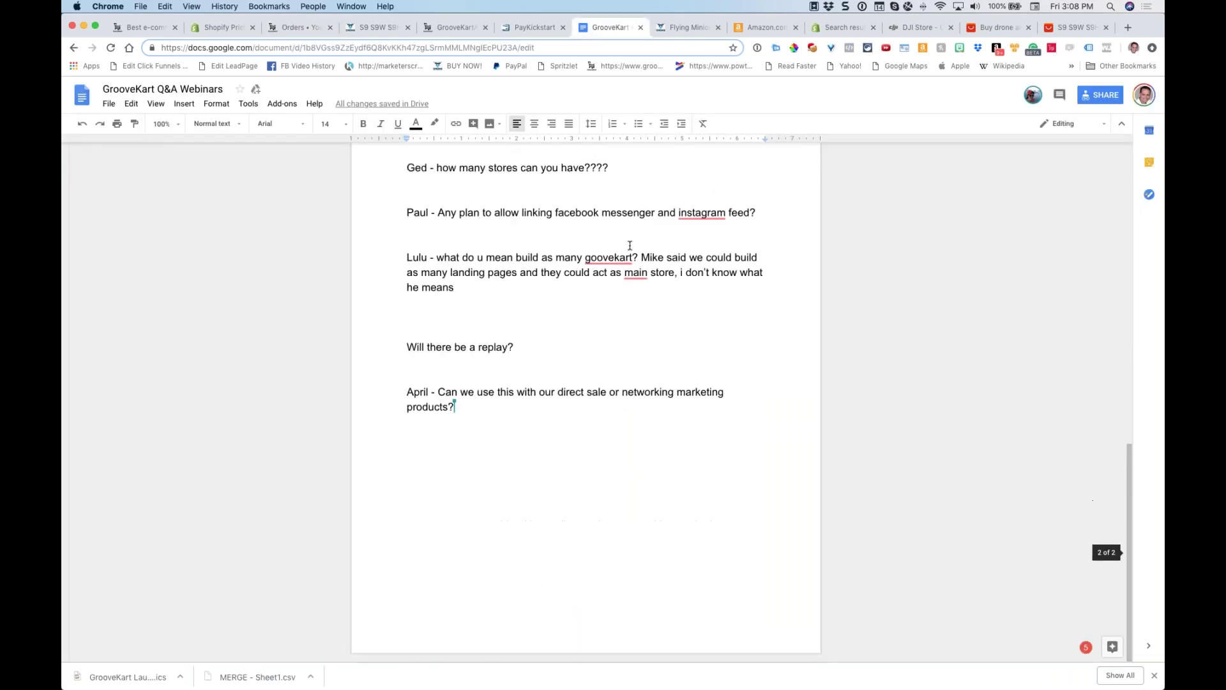
scroll(631, 245, up, 10)
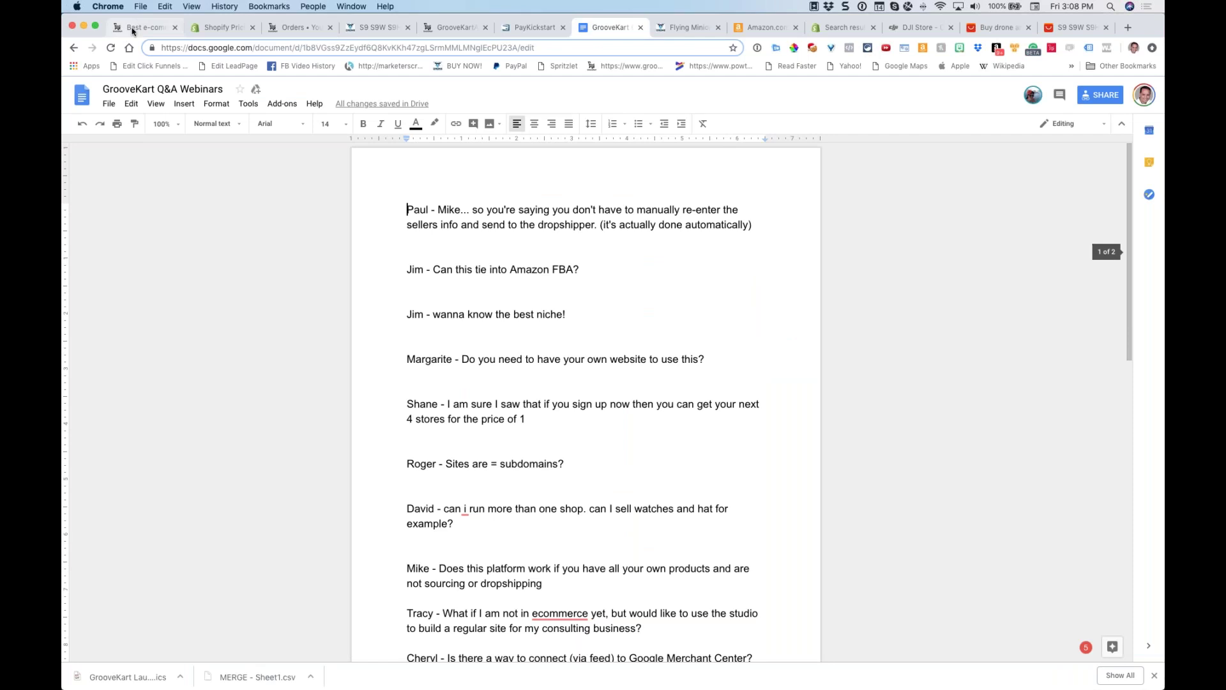
click(144, 28)
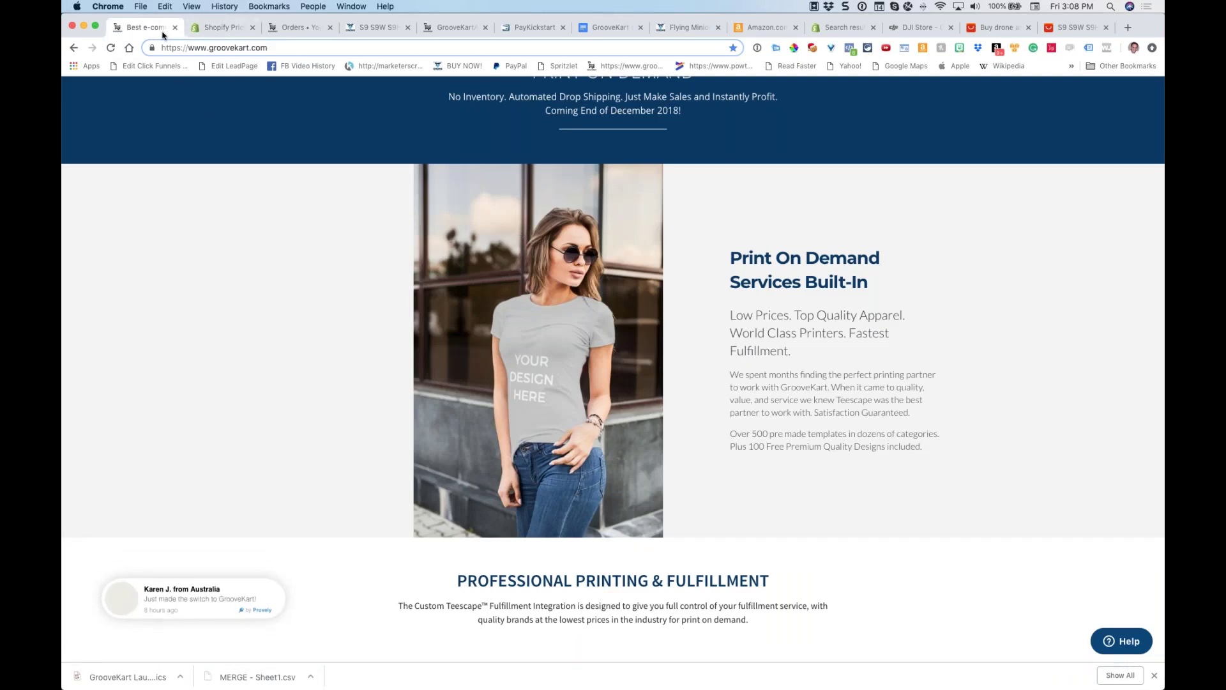
Scroll to the top of the GrooveKart homepage, glance at Pricing, and go back
scroll(189, 110, up, 20)
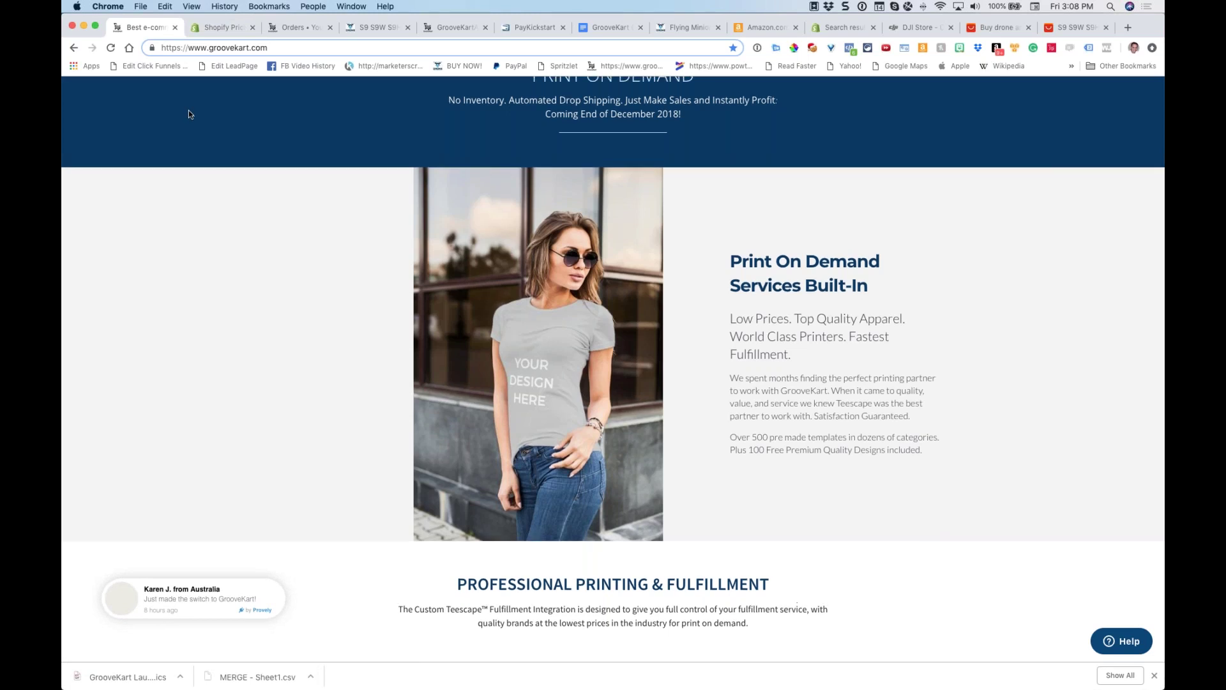
scroll(191, 114, up, 20)
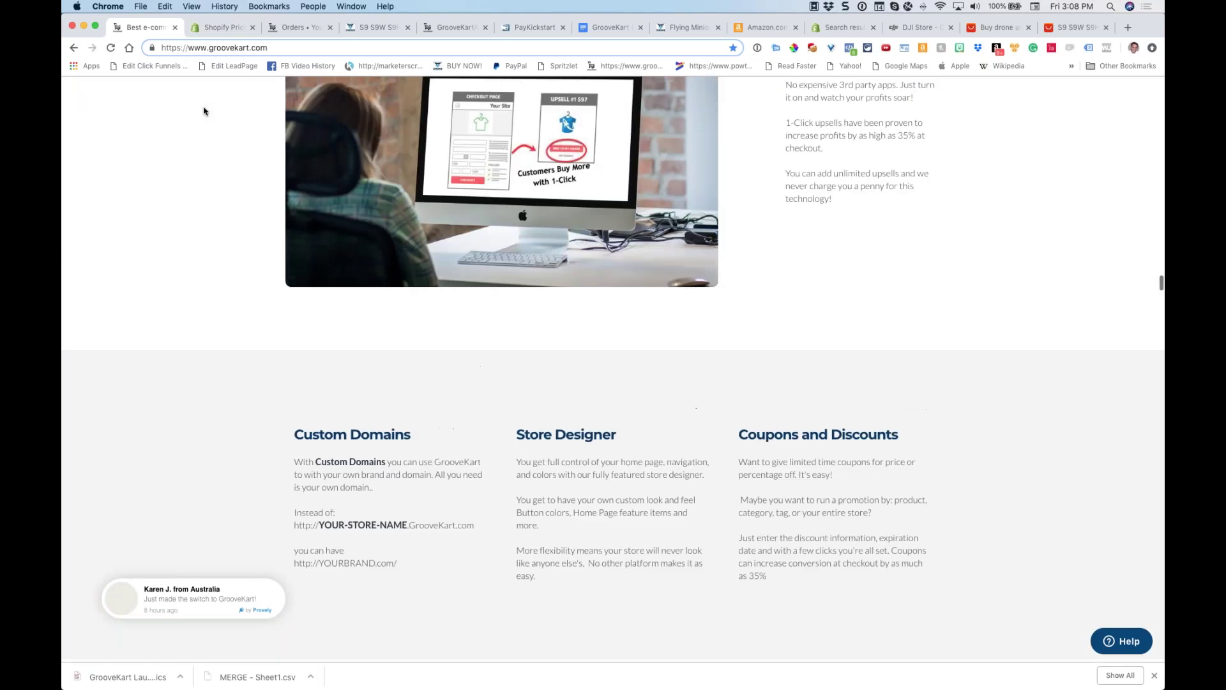
scroll(211, 119, up, 10)
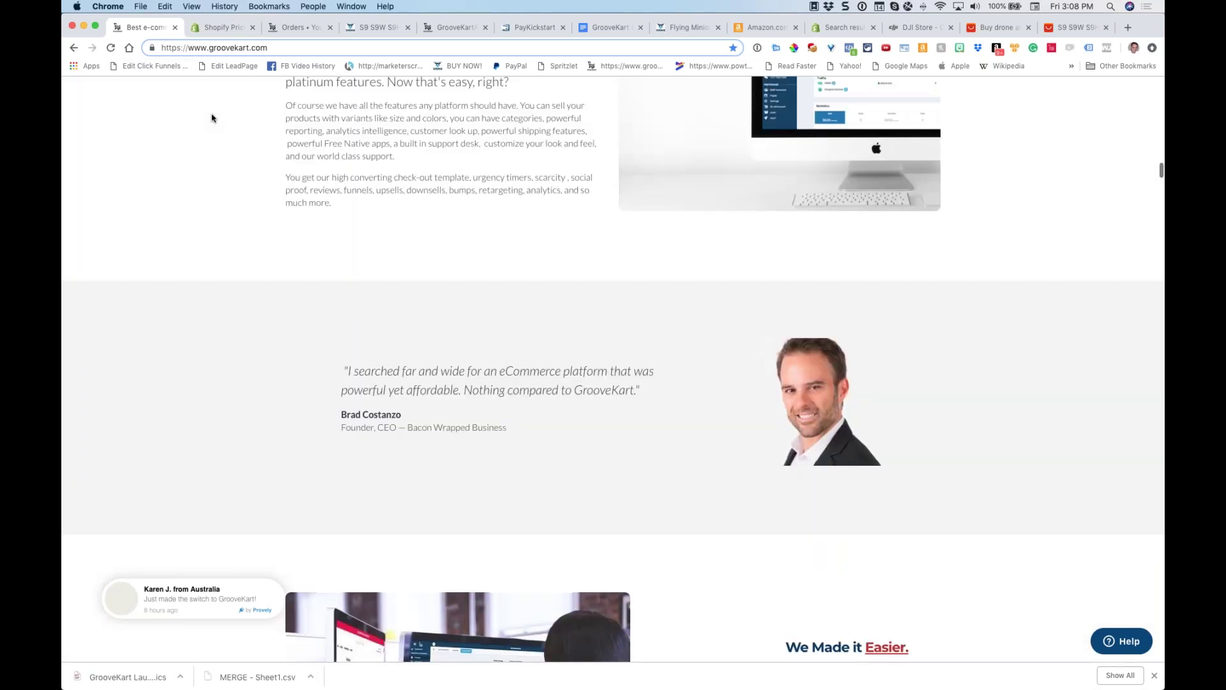
scroll(211, 128, up, 15)
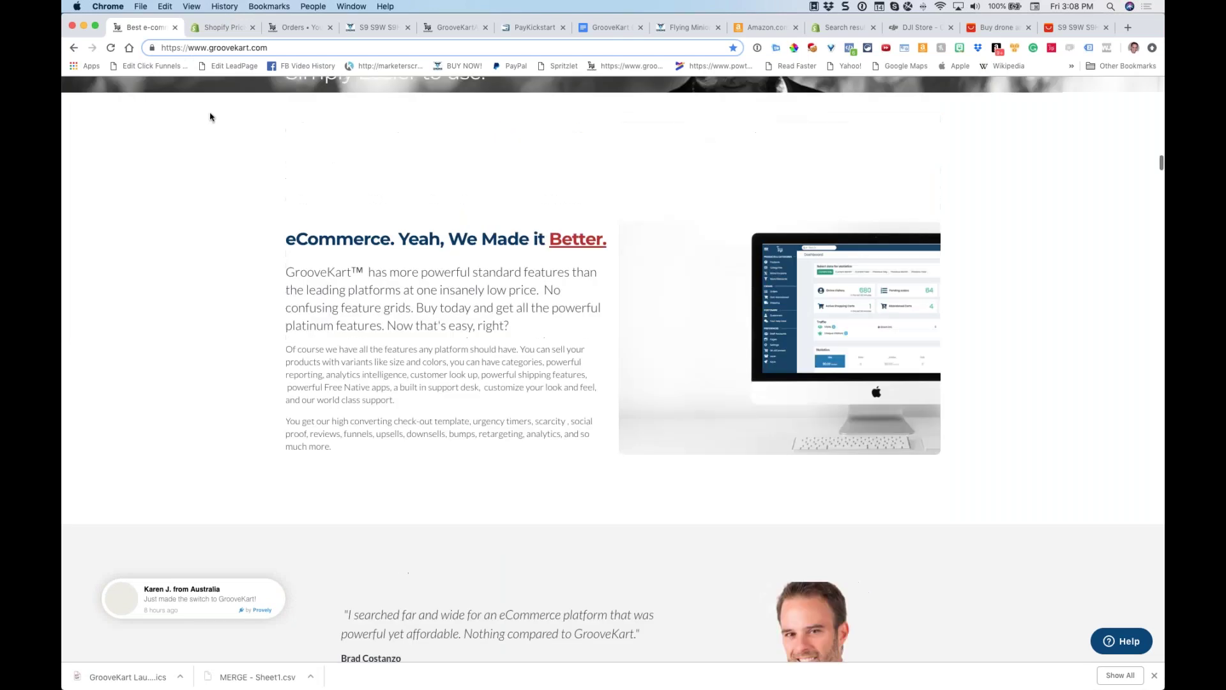
scroll(227, 154, up, 12)
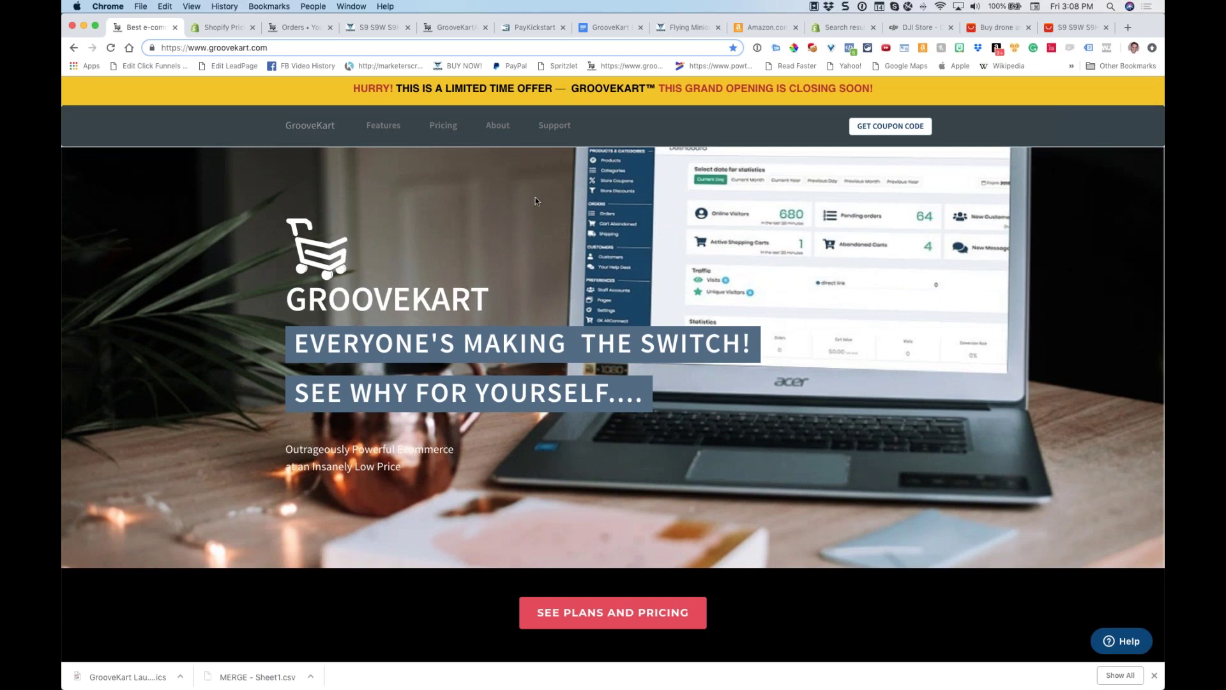
click(443, 127)
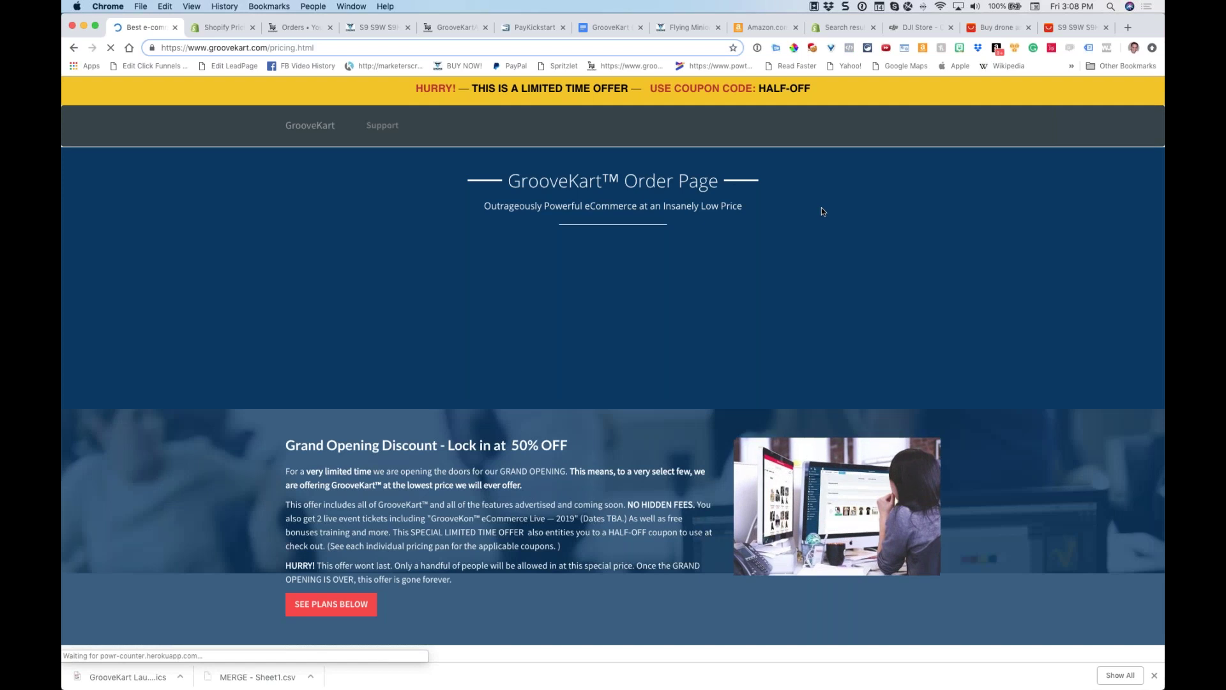
scroll(822, 207, down, 20)
scroll(821, 207, up, 20)
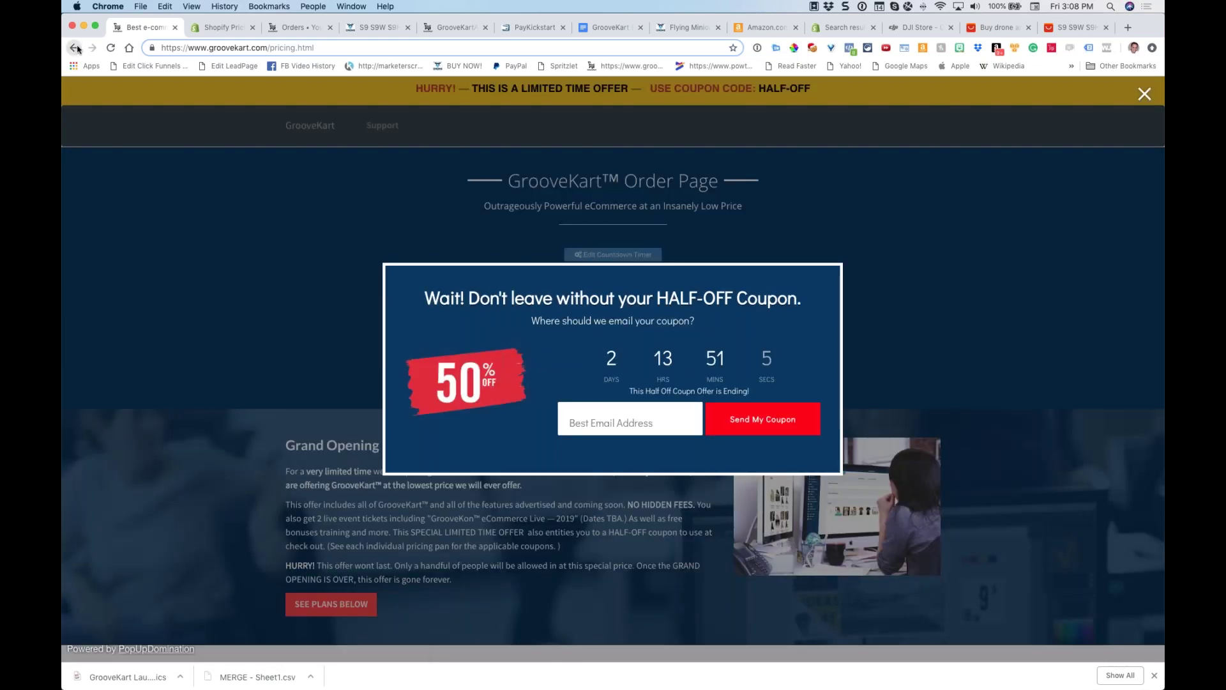
click(75, 47)
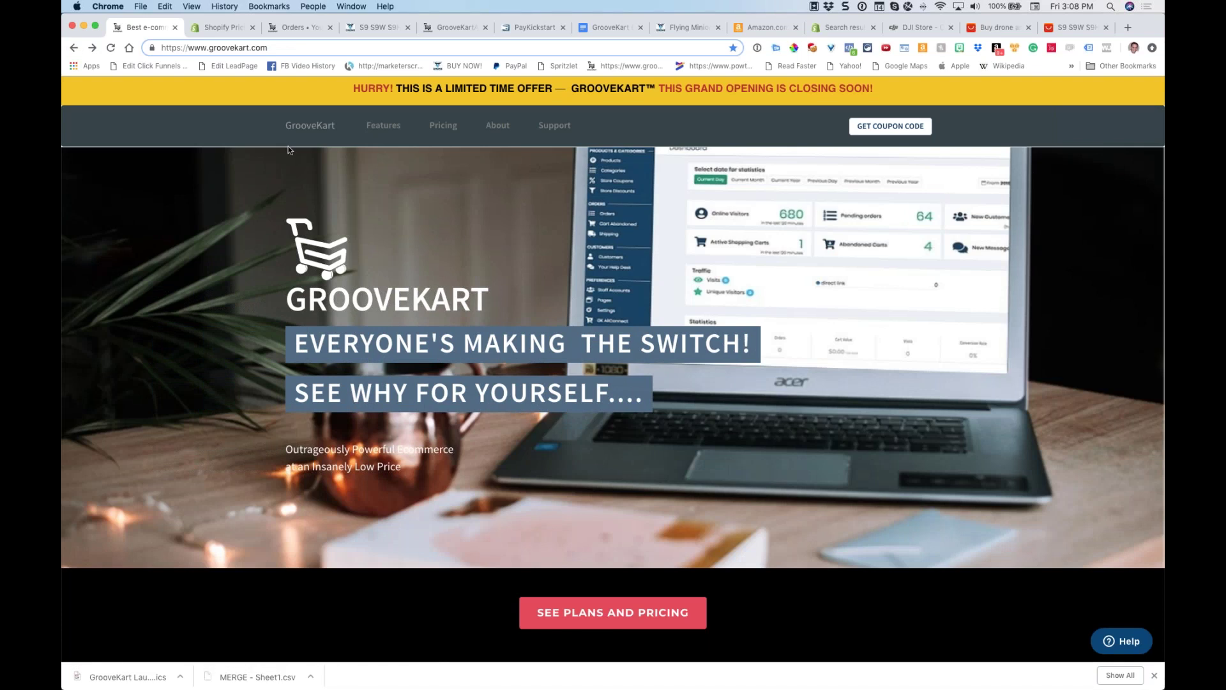
Dismiss the half-off popup, open the coupon offer, and scroll to the $197 quarterly and $497 annual plans
mouse_move(661, 63)
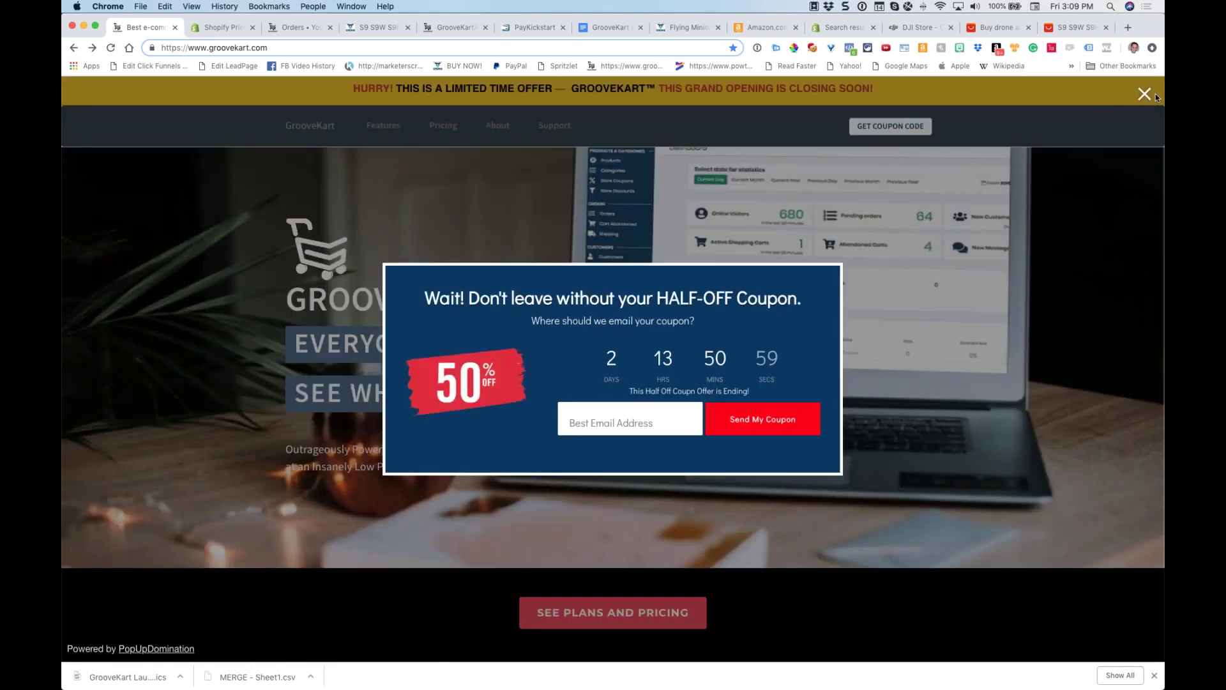
click(1146, 95)
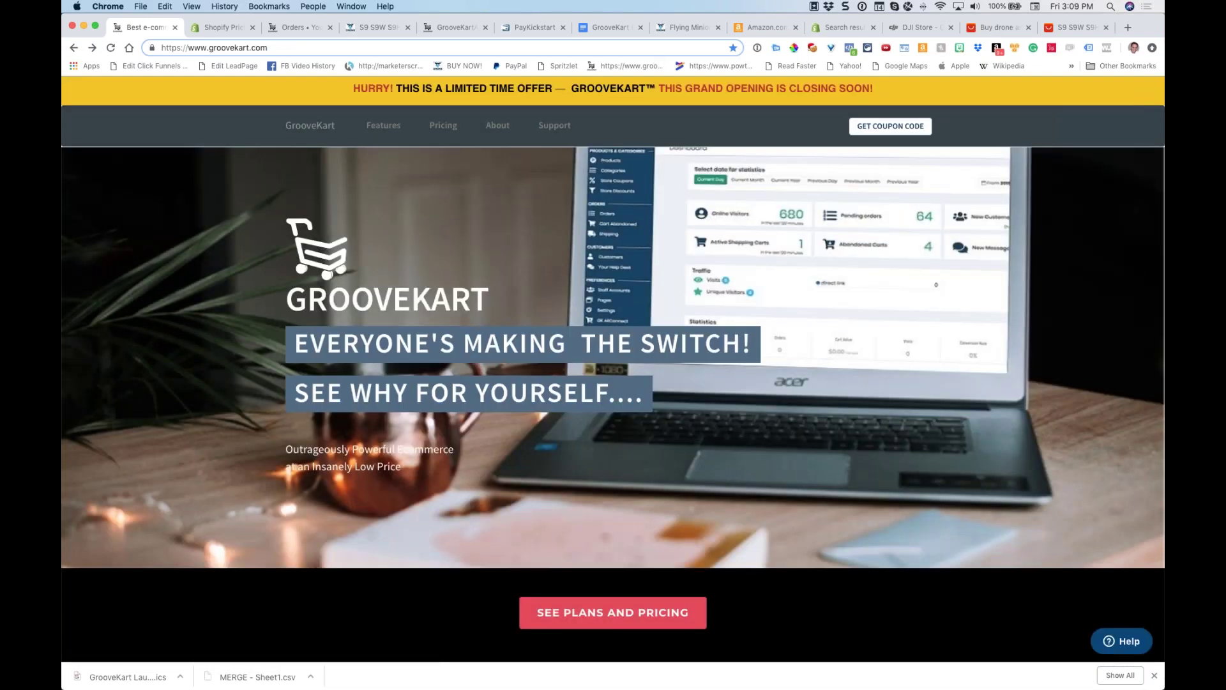
click(856, 126)
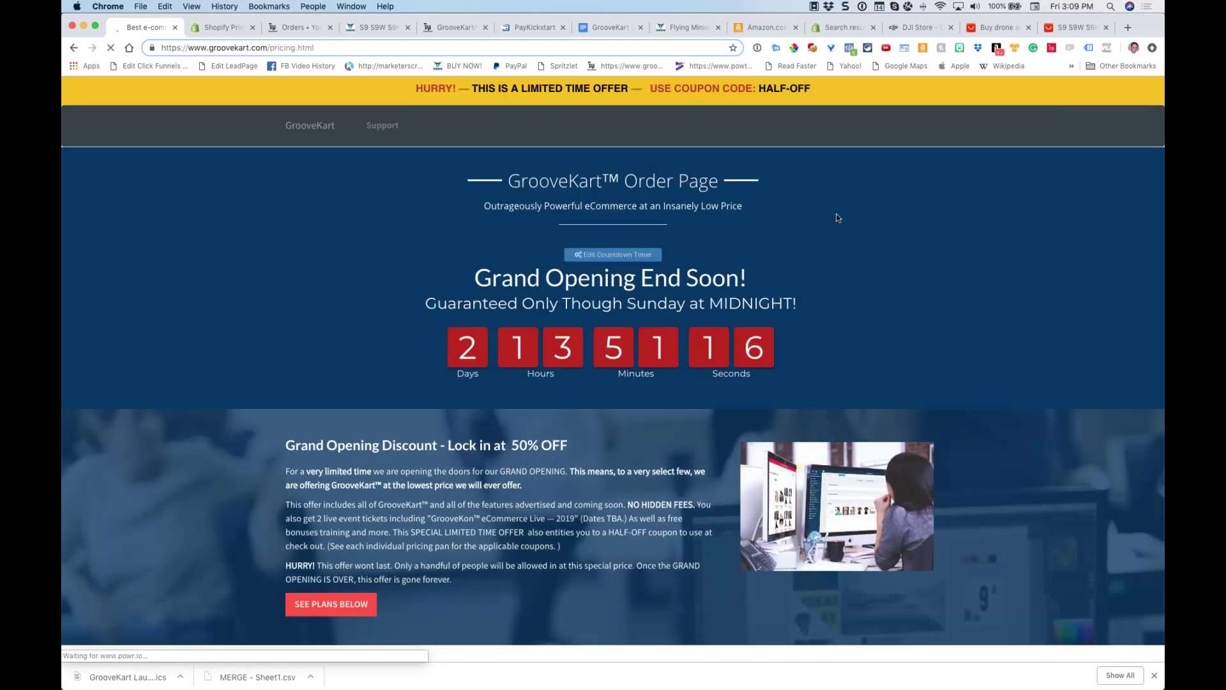
scroll(842, 214, down, 10)
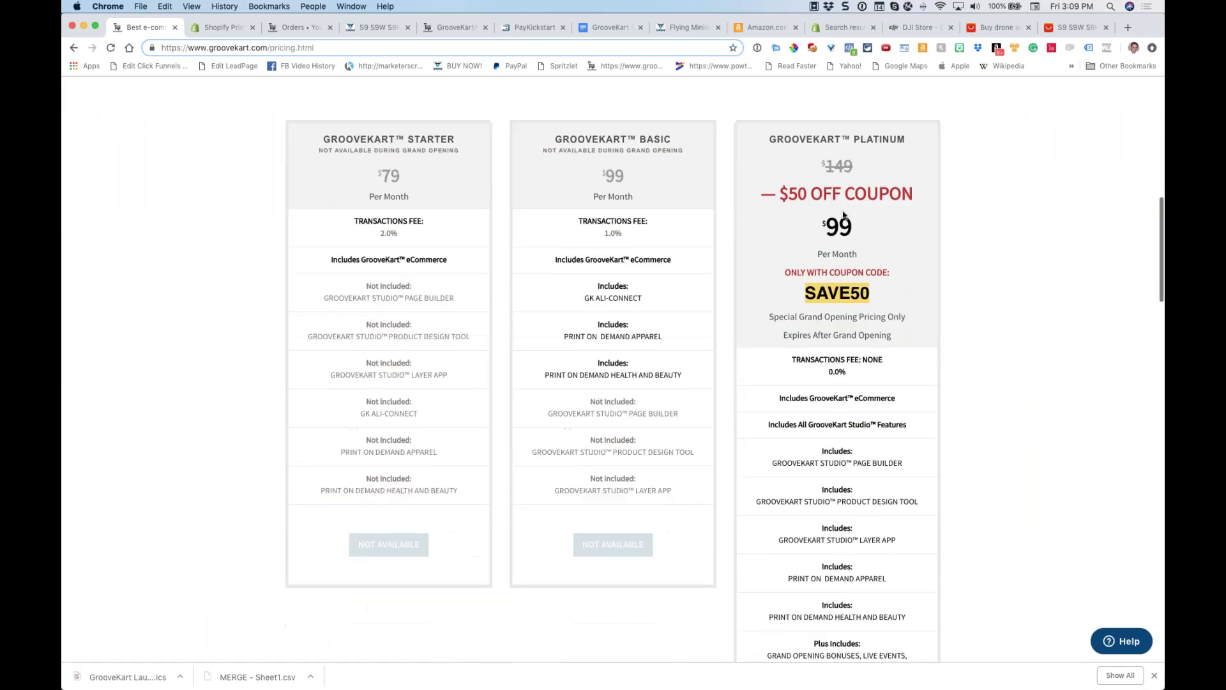
scroll(843, 214, down, 3)
drag(859, 123, 819, 132)
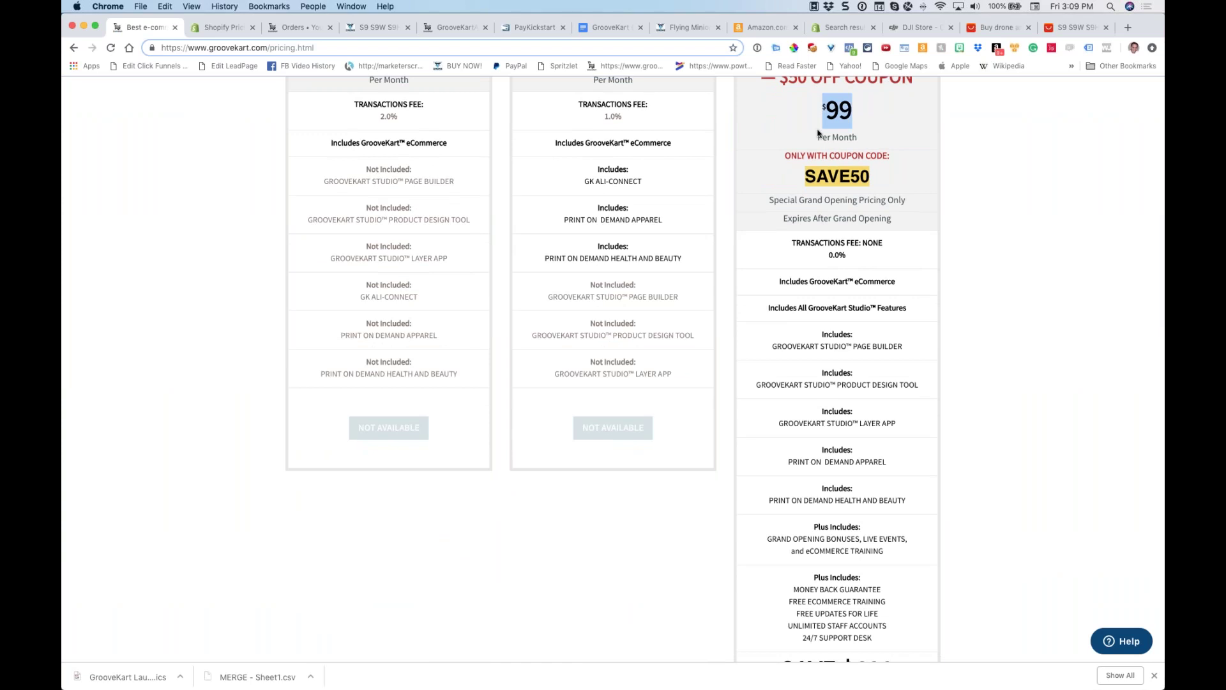
scroll(818, 132, down, 13)
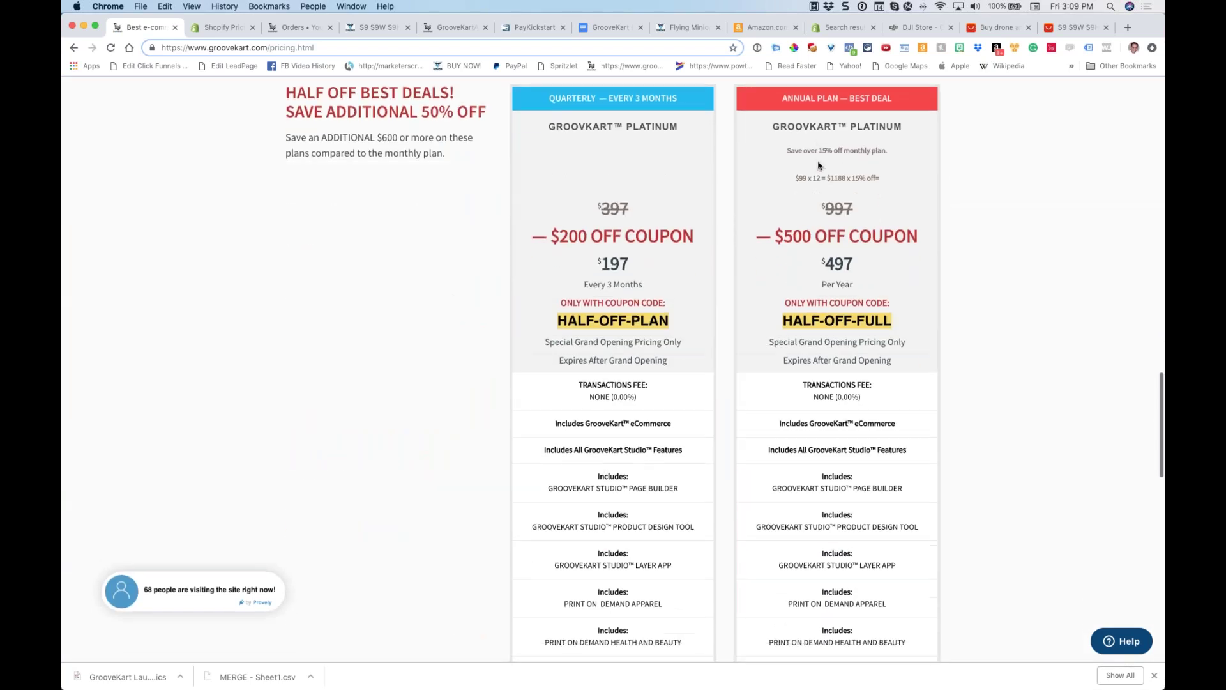
scroll(819, 165, down, 5)
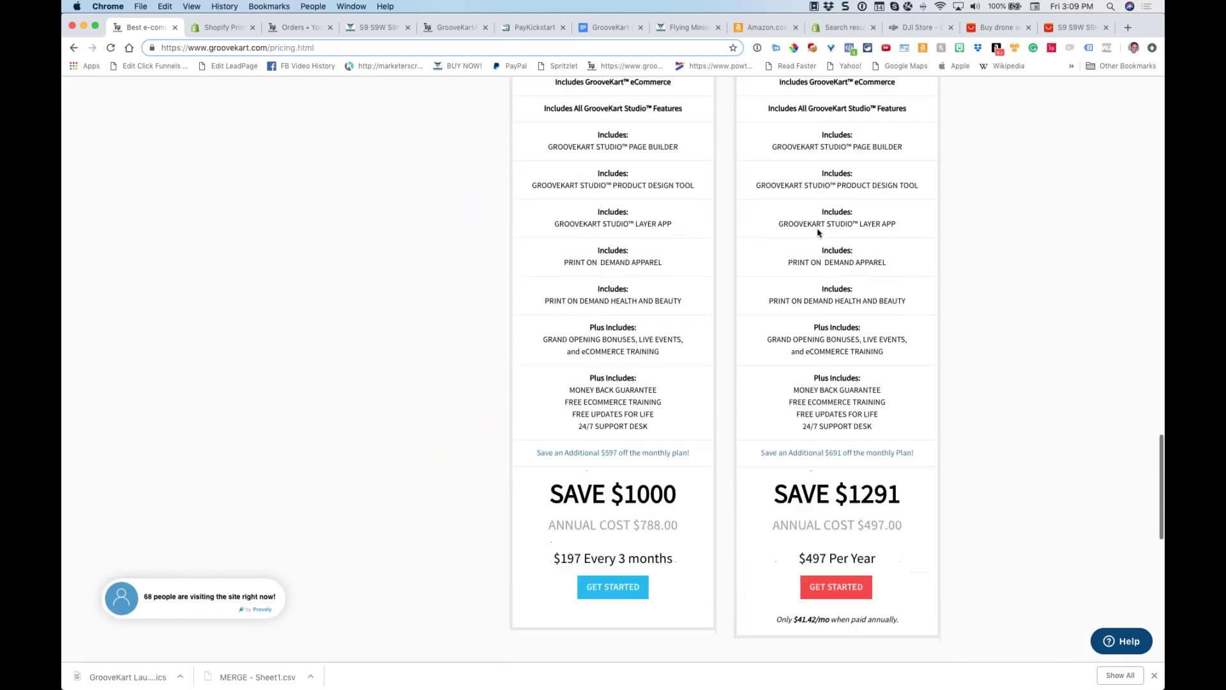
scroll(818, 232, up, 1)
drag(776, 578, 901, 572)
click(903, 571)
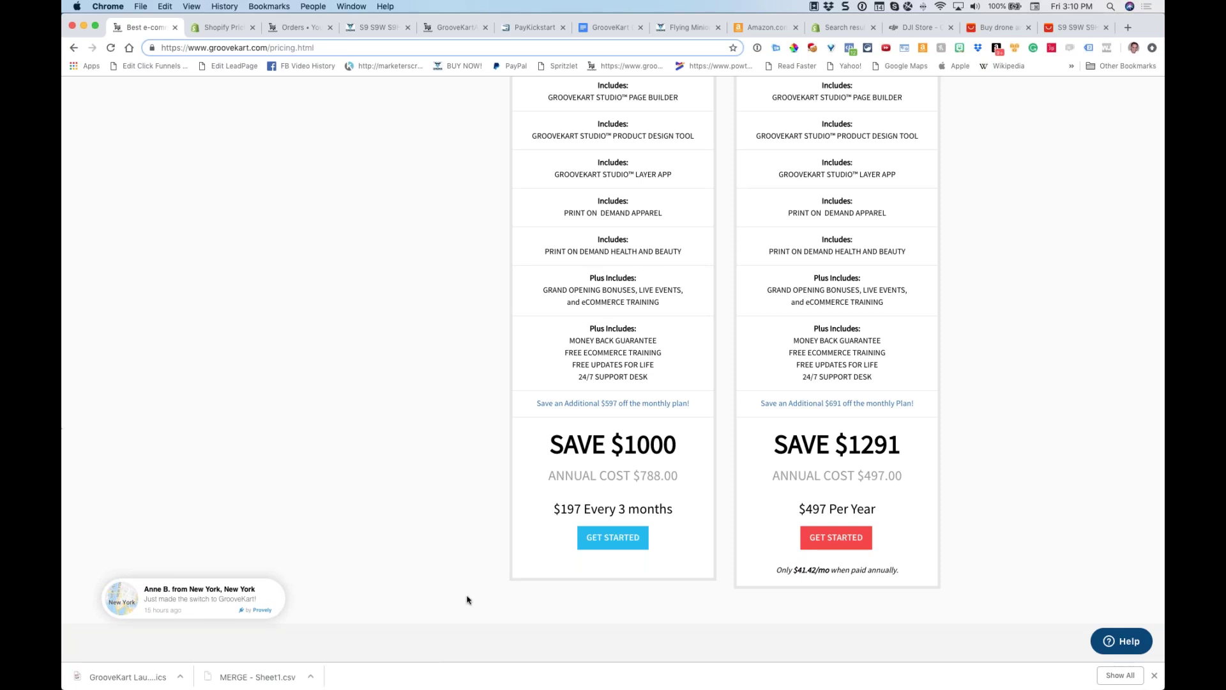
click(832, 536)
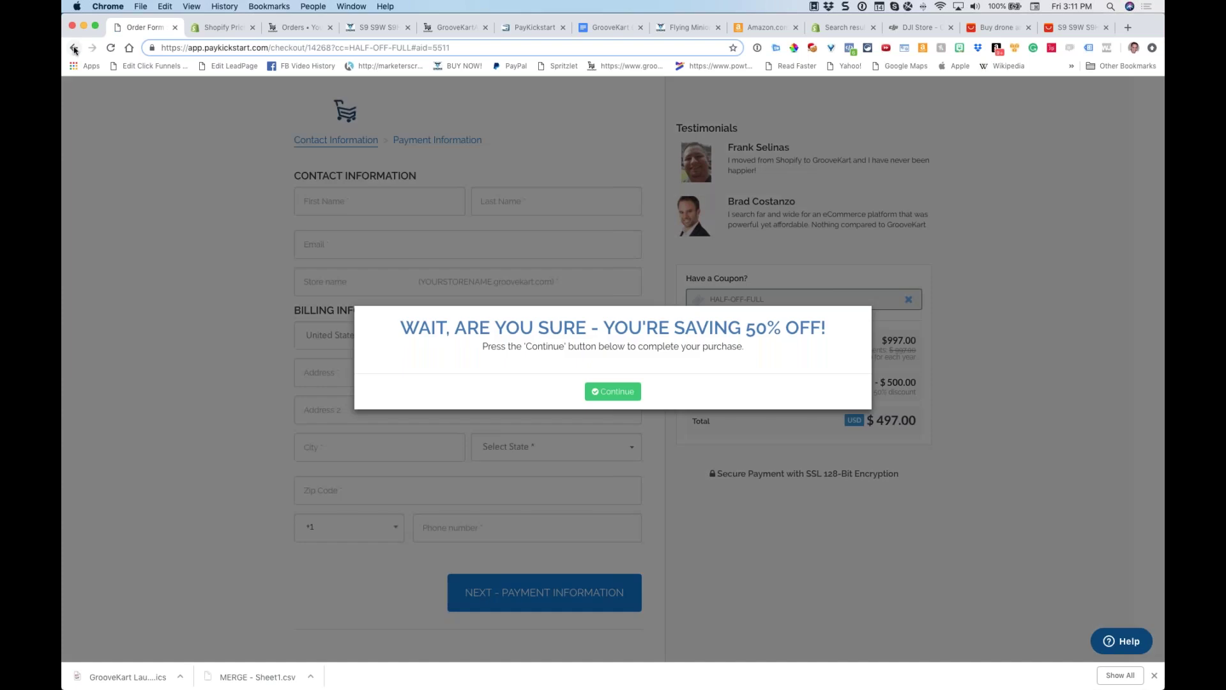
click(73, 48)
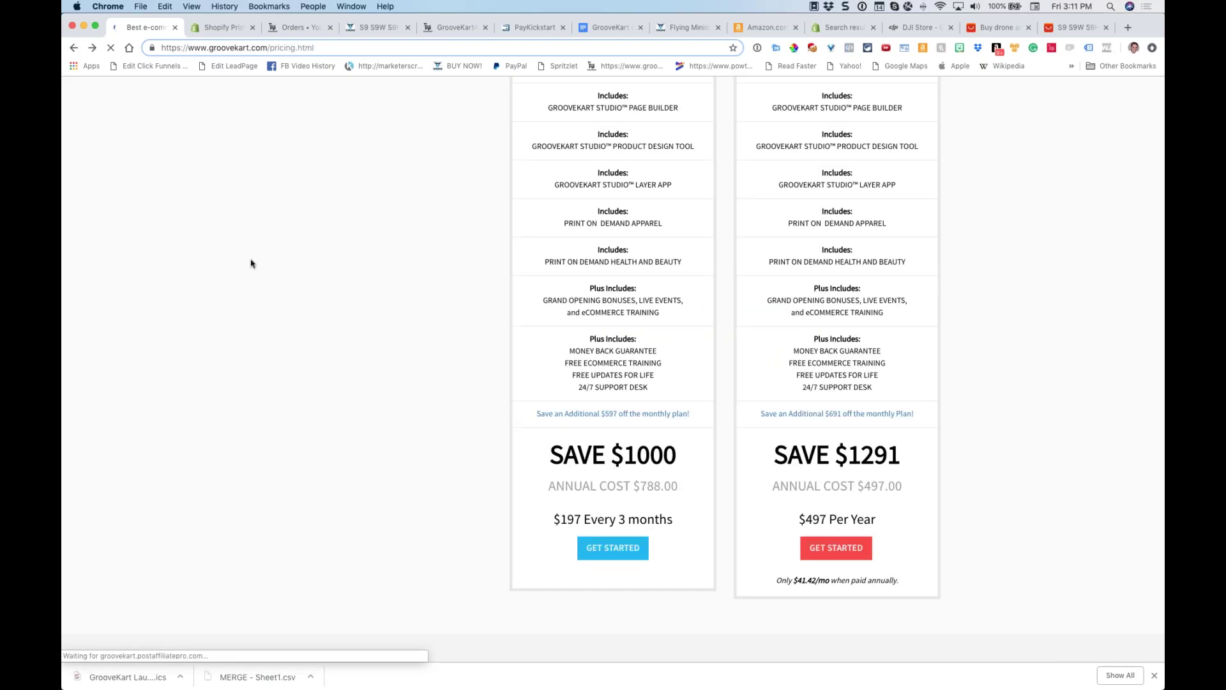
Highlight the annual Platinum plan's transactions fee line
scroll(572, 235, up, 5)
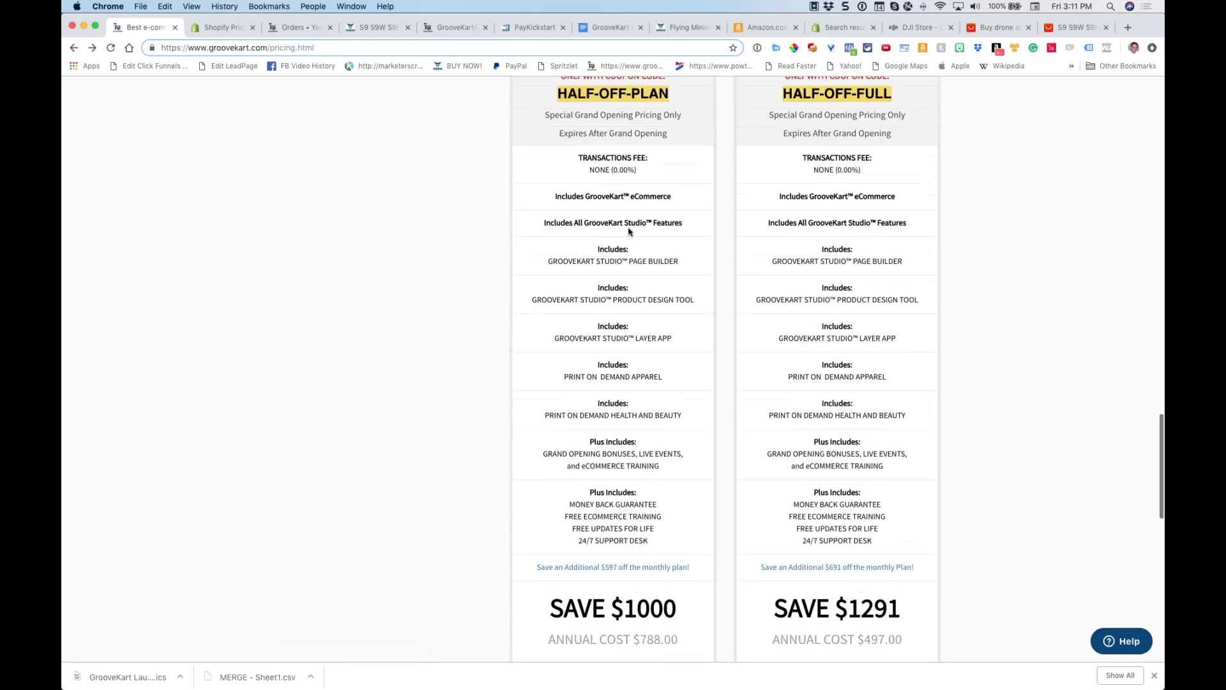
drag(864, 189, 806, 179)
click(806, 179)
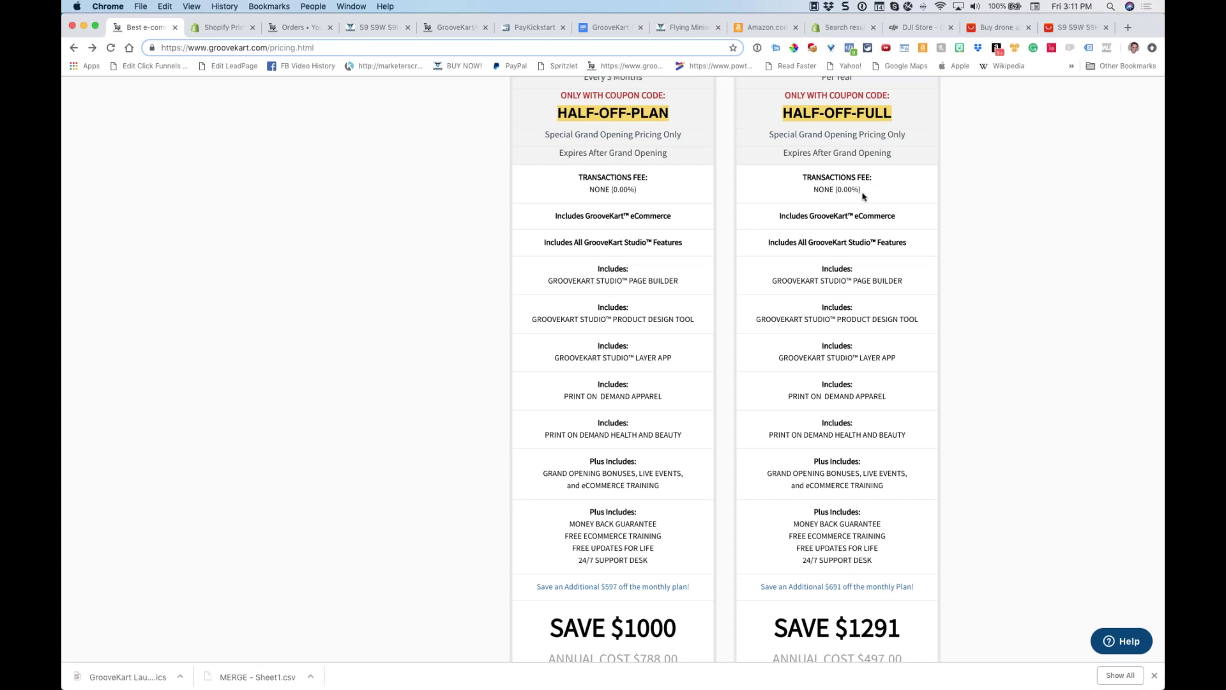
triple_click(844, 200)
click(843, 200)
Highlight the Product Design Tool and following features, scrolling down to SAVE $1291 and the guarantee
scroll(870, 238, down, 2)
drag(828, 223, 903, 223)
triple_click(862, 257)
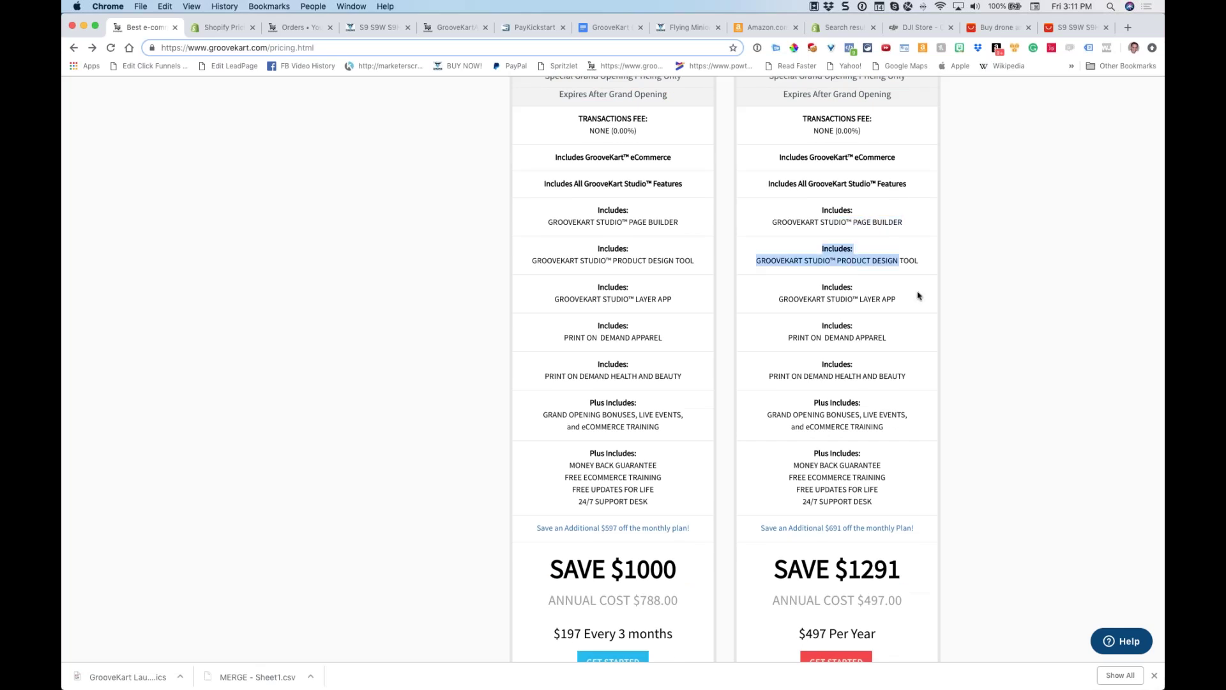
triple_click(903, 304)
drag(885, 341, 835, 324)
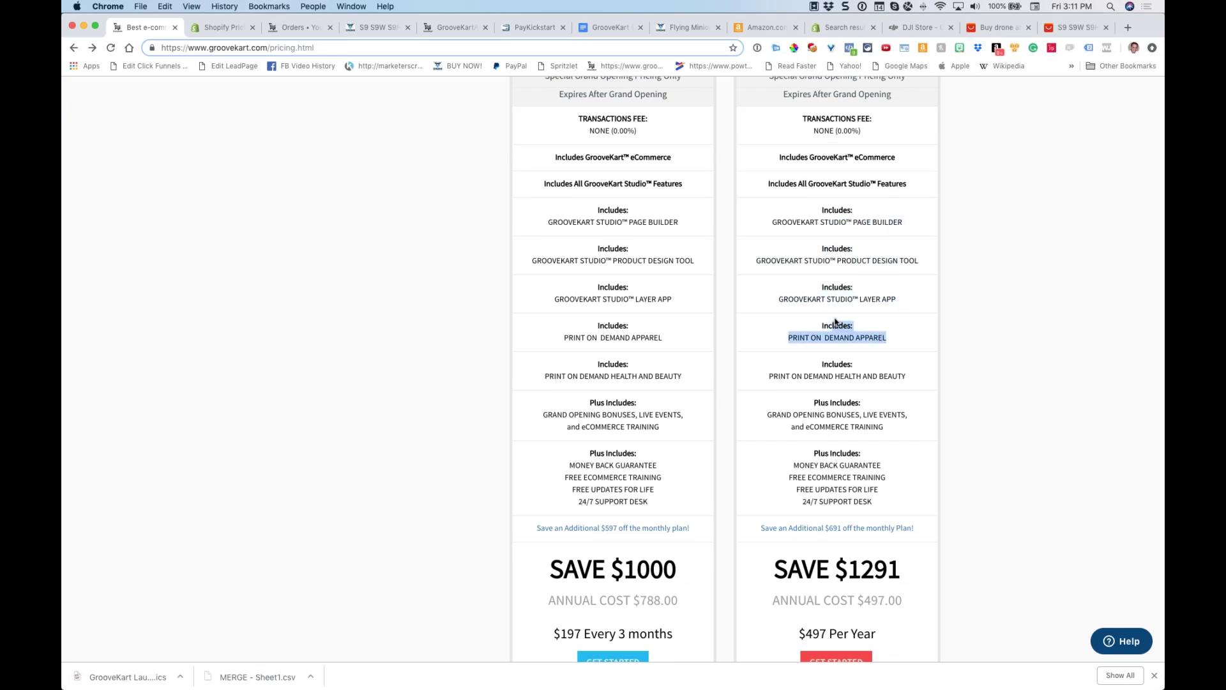
scroll(836, 325, down, 5)
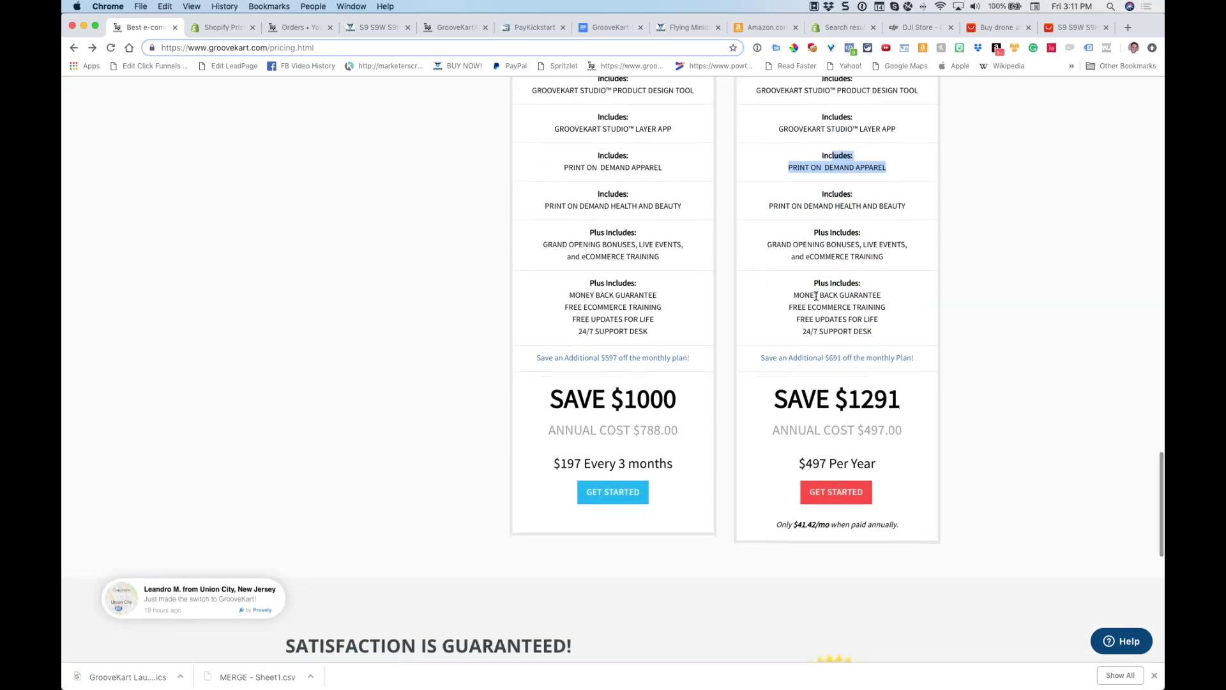
scroll(831, 293, down, 1)
drag(887, 295, 801, 277)
scroll(802, 276, down, 4)
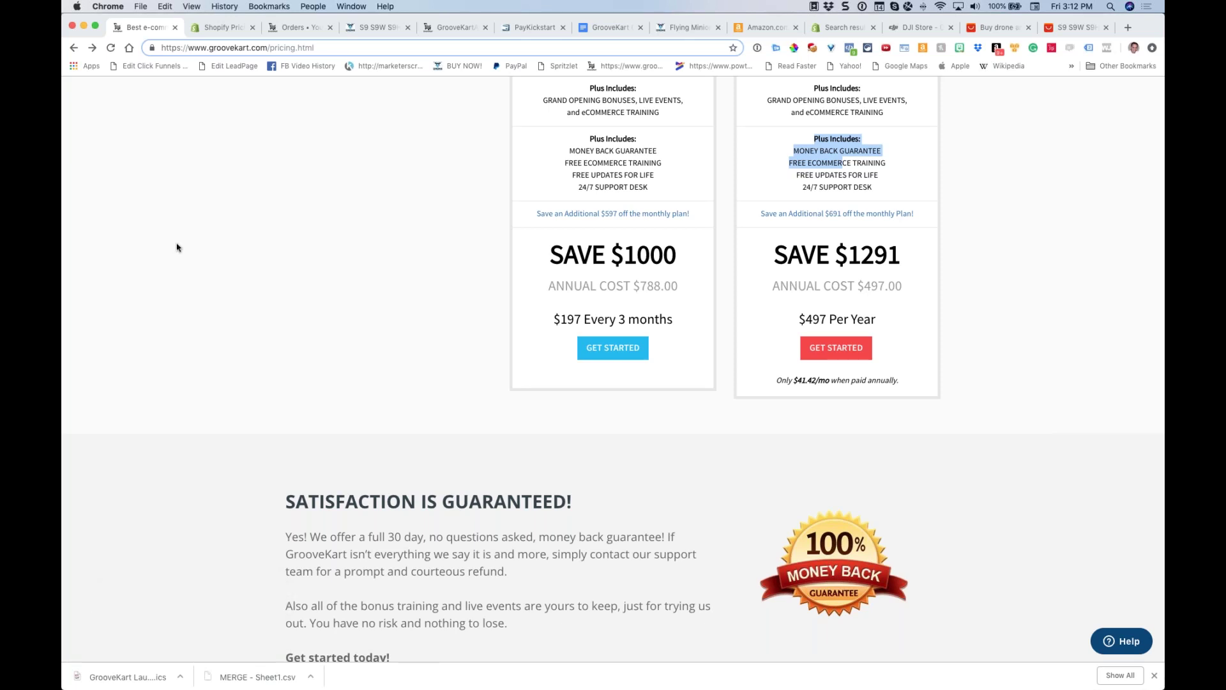
Open PayKickstart's transactions, try a date-range filter, cancel and reset it, and reload the list
click(512, 29)
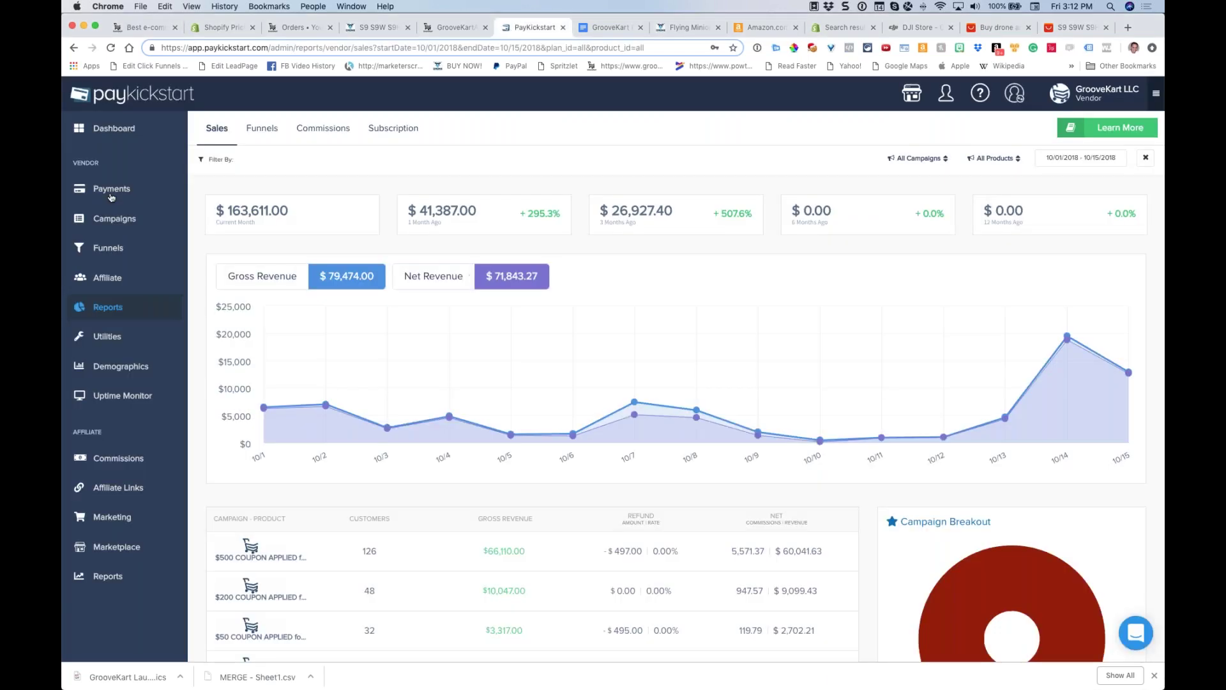
mouse_move(153, 188)
click(230, 166)
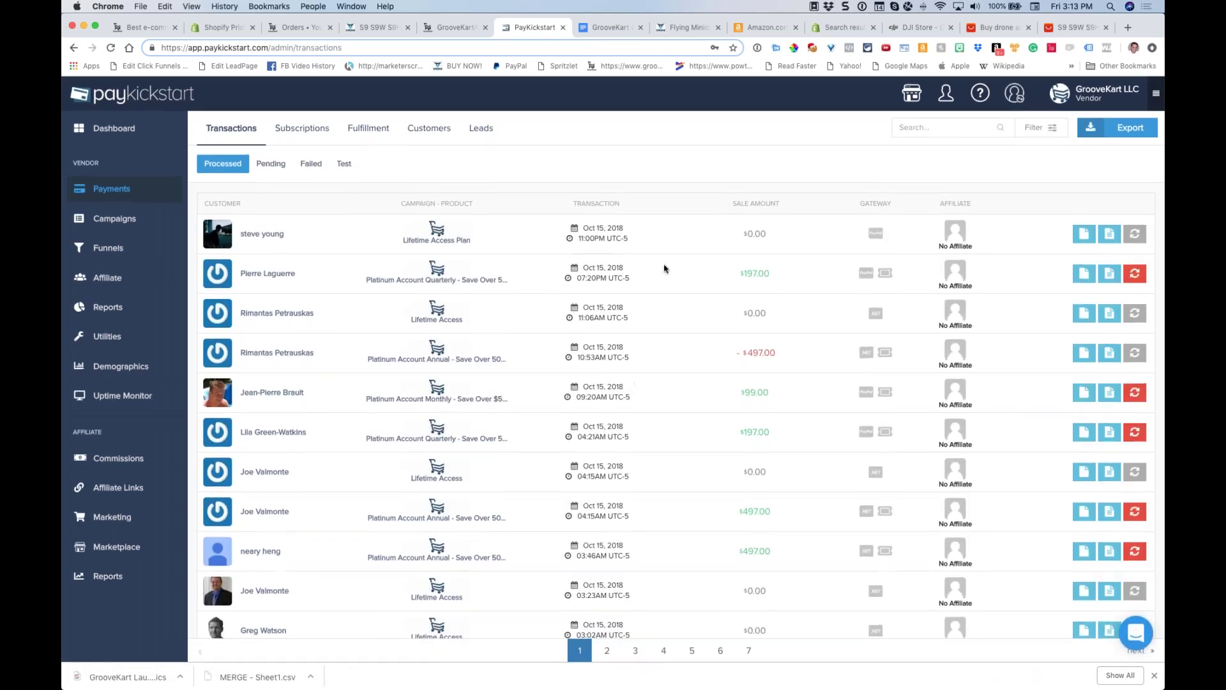
click(1024, 131)
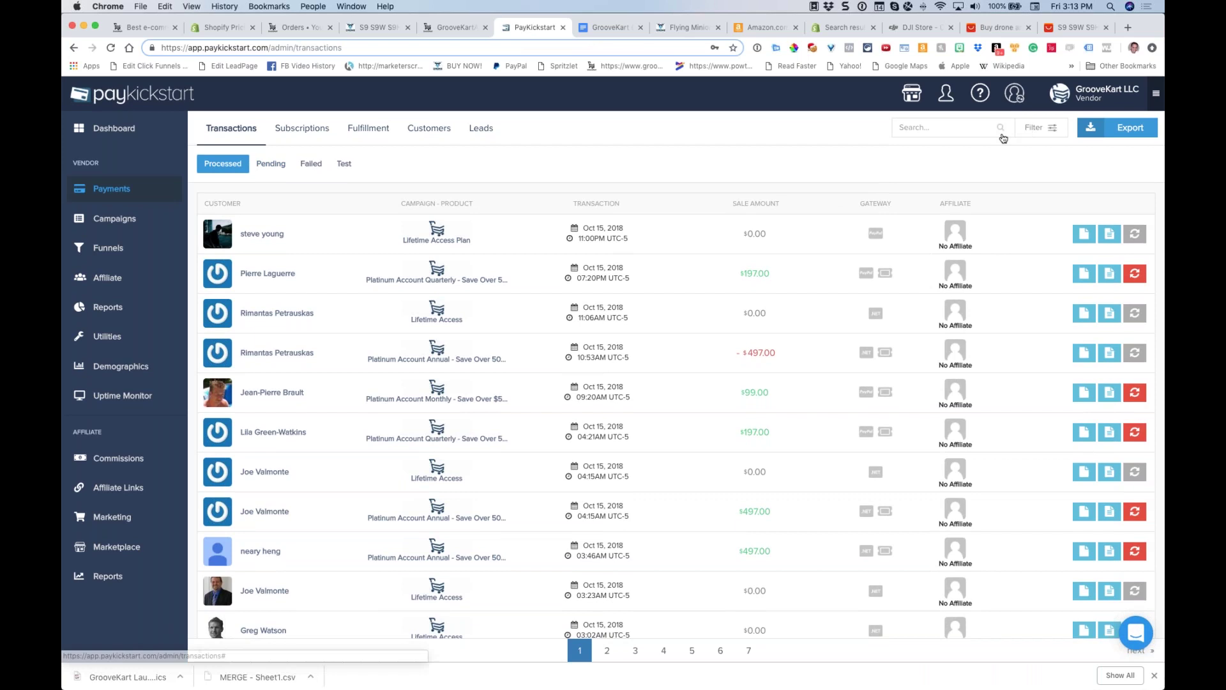
click(912, 190)
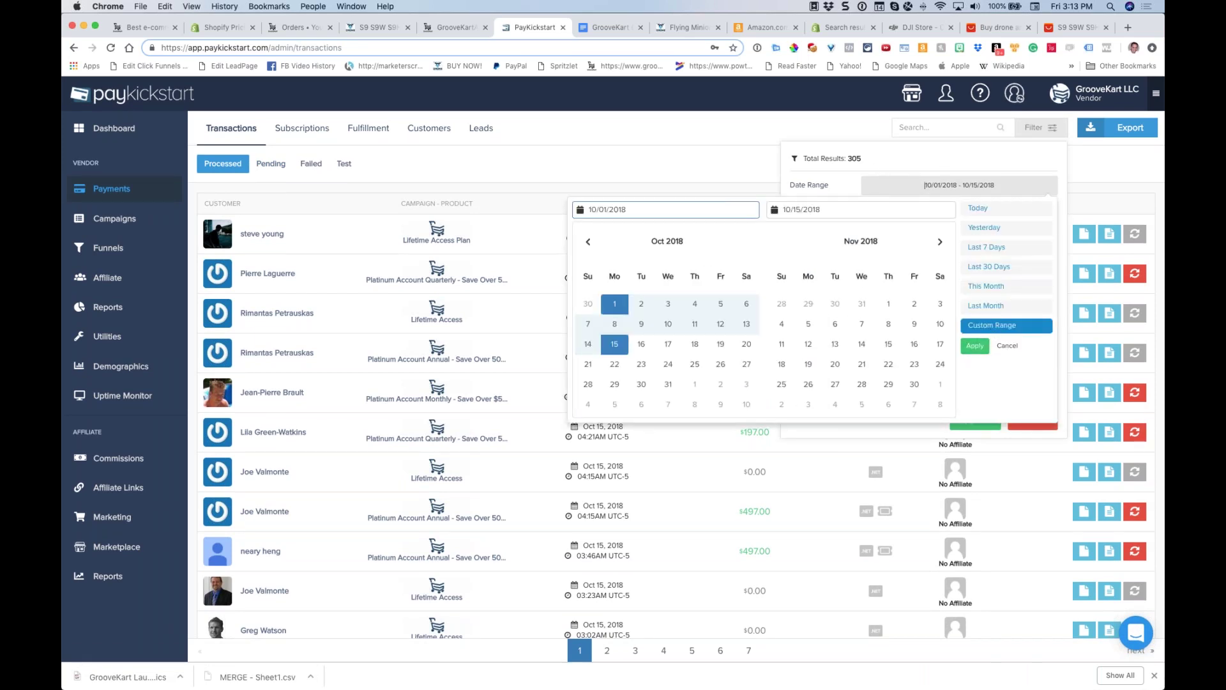
click(1007, 347)
click(1018, 423)
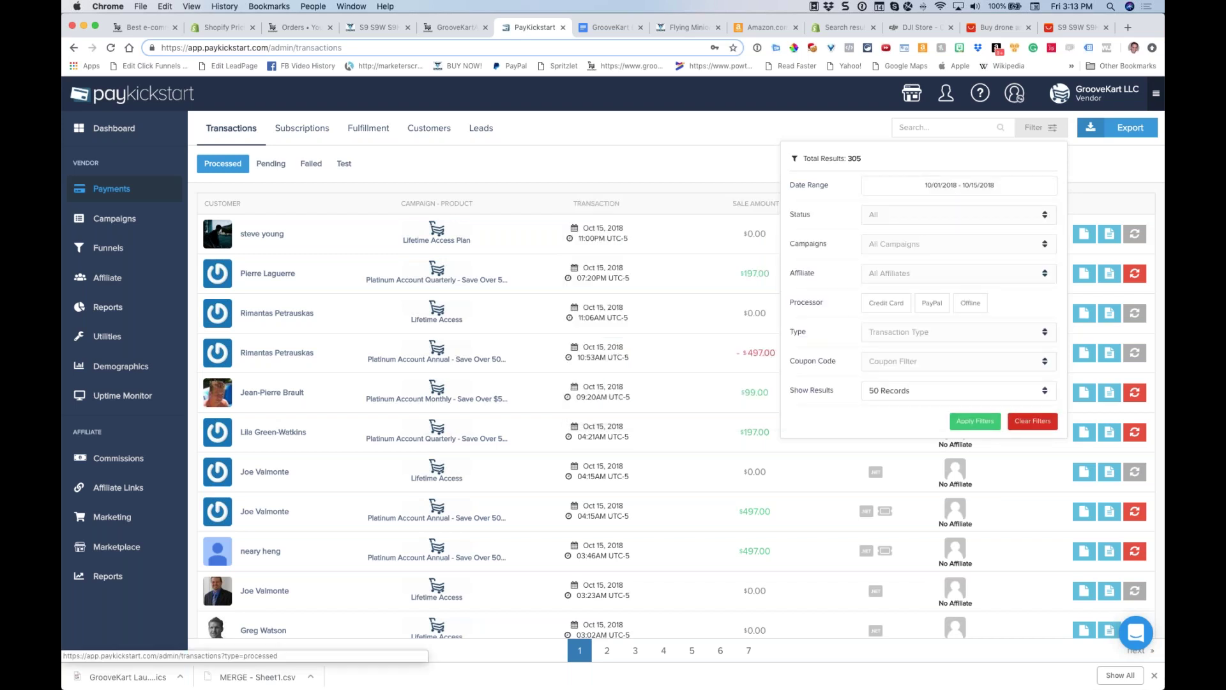
click(116, 190)
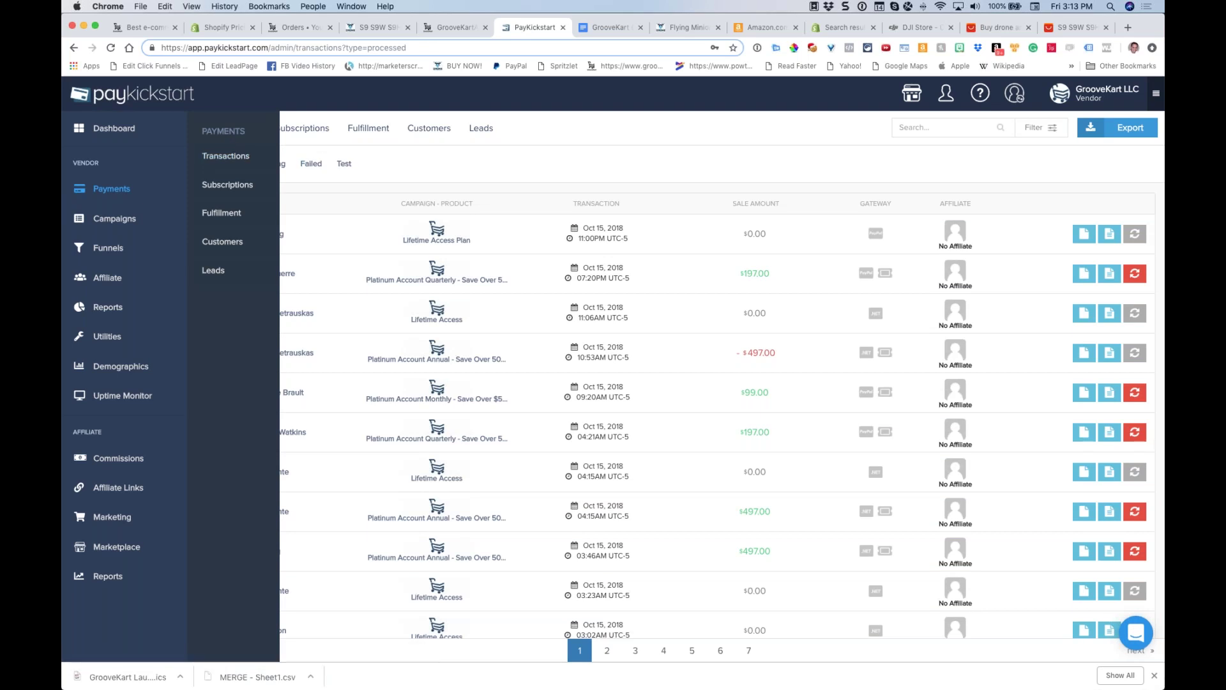
click(240, 156)
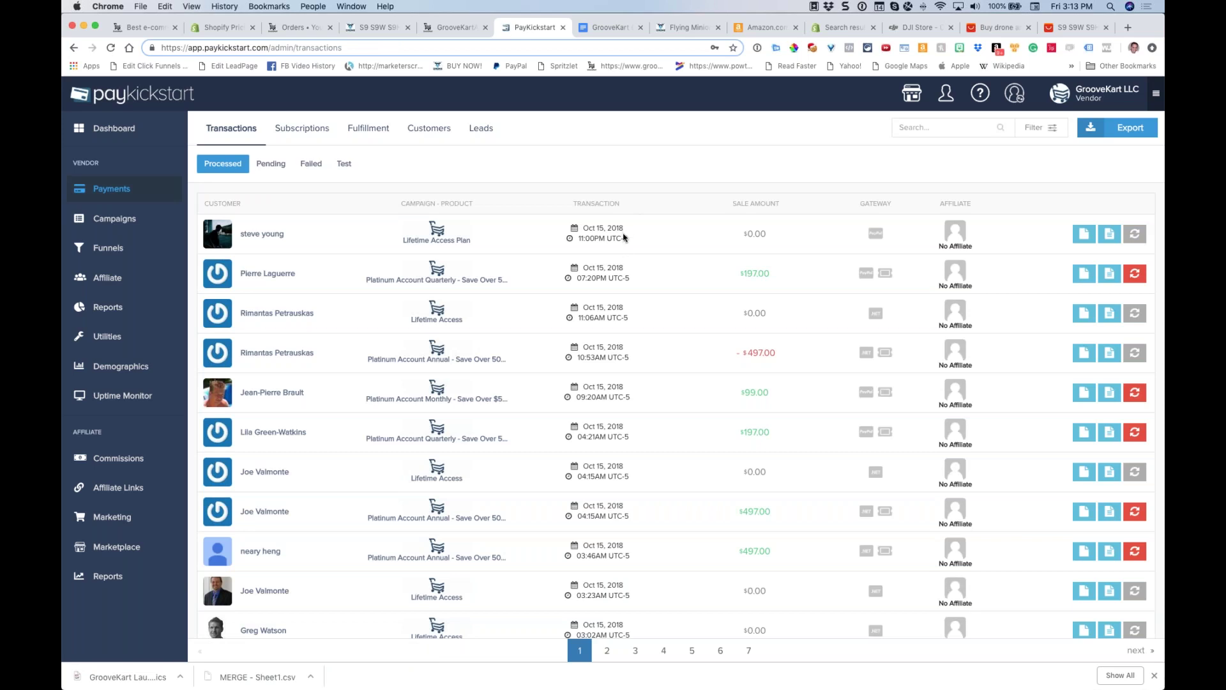
scroll(629, 243, down, 1)
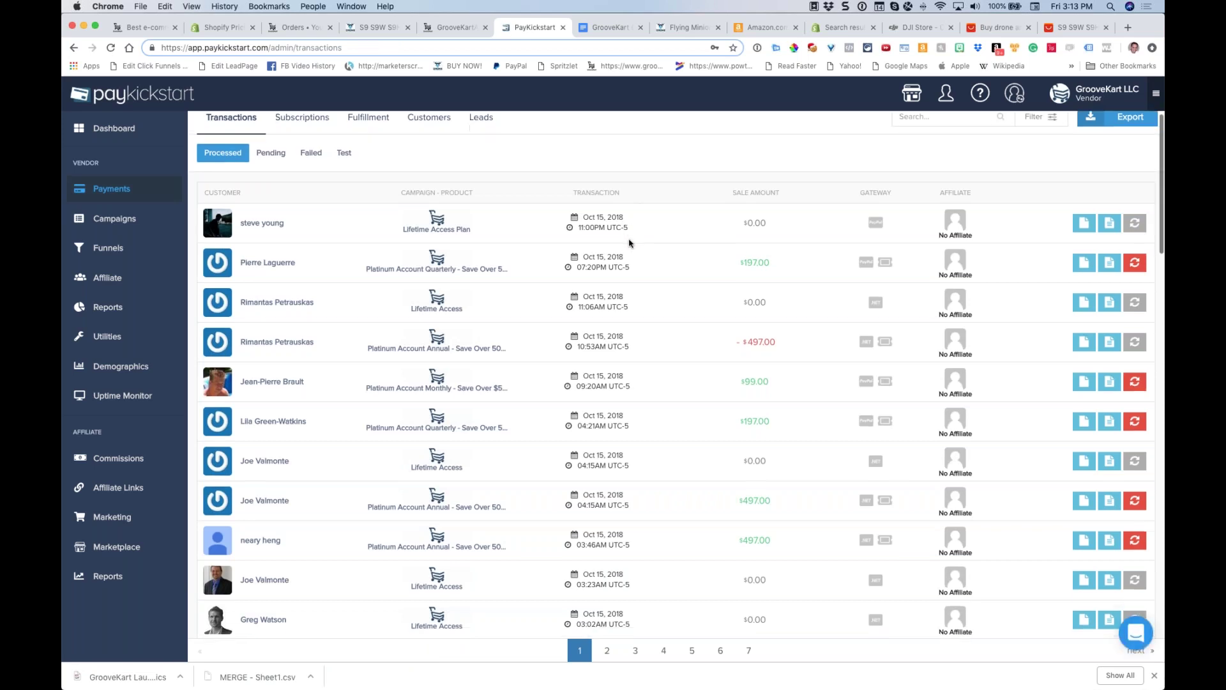
scroll(626, 281, up, 1)
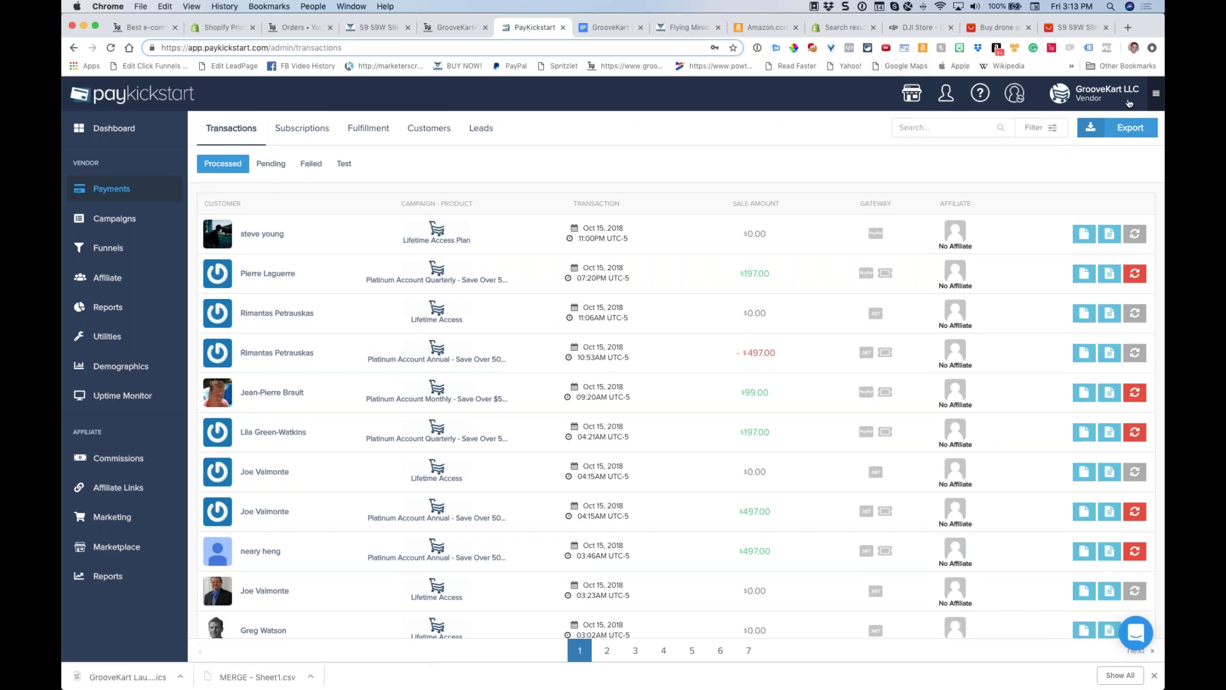
Sign out of PayKickstart, sign back in, and reopen the latest transactions list
click(1153, 94)
click(1078, 282)
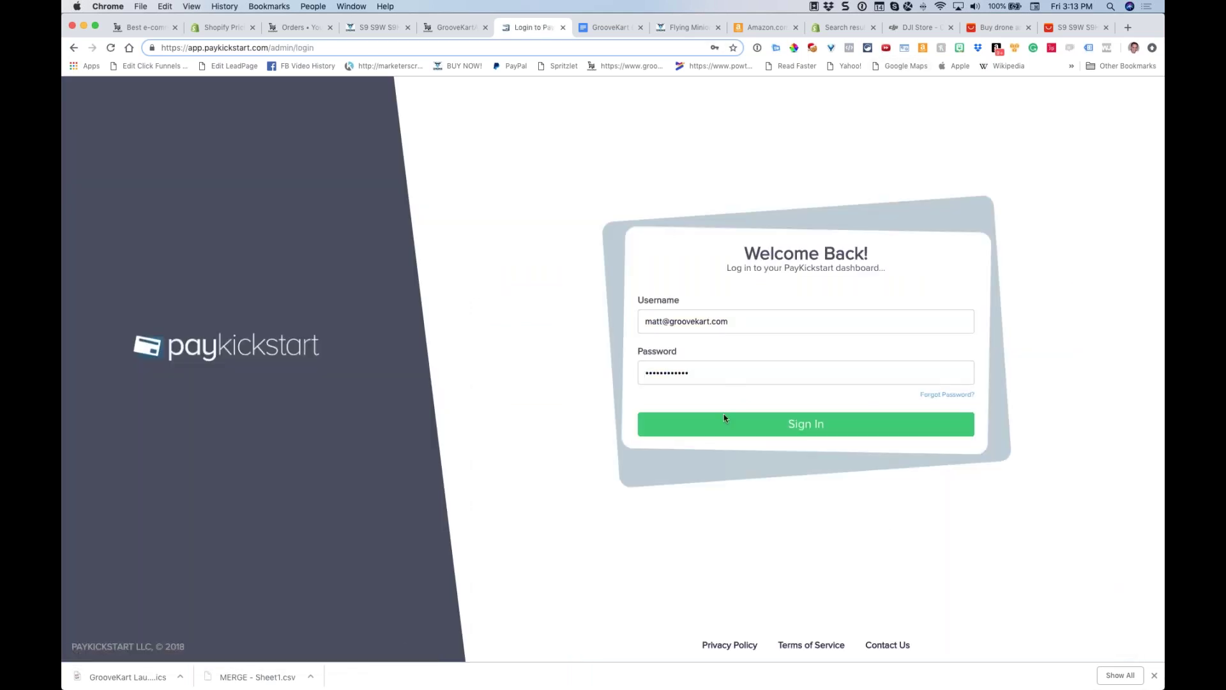
click(724, 418)
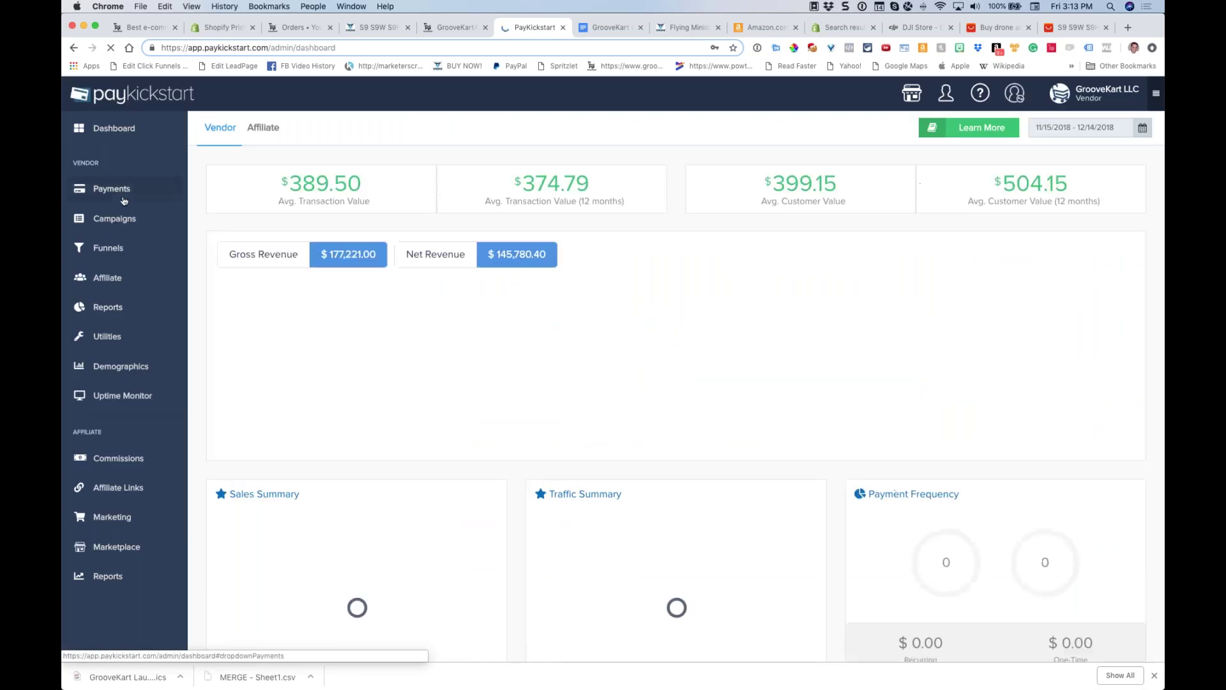
click(182, 195)
click(226, 156)
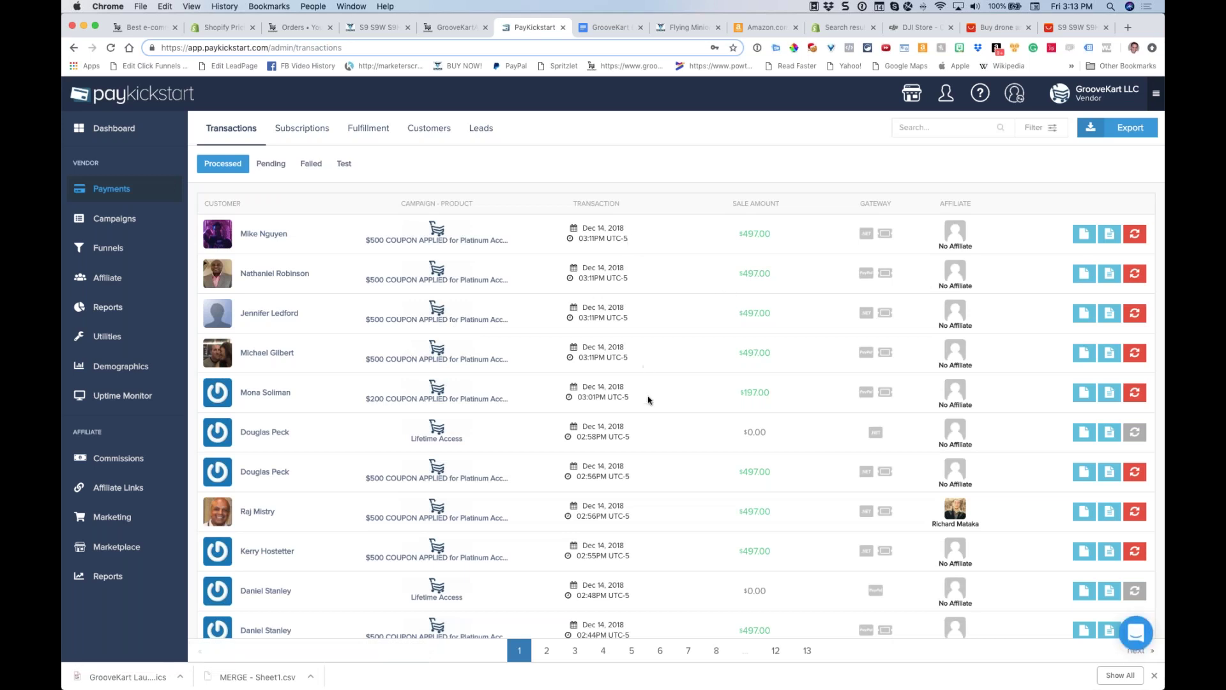
Highlight recent Dec 14 $497 sales, then return to the GrooveKart pricing tab
drag(627, 392, 580, 389)
click(633, 346)
drag(633, 310, 560, 229)
key(super+1)
scroll(496, 278, up, 2)
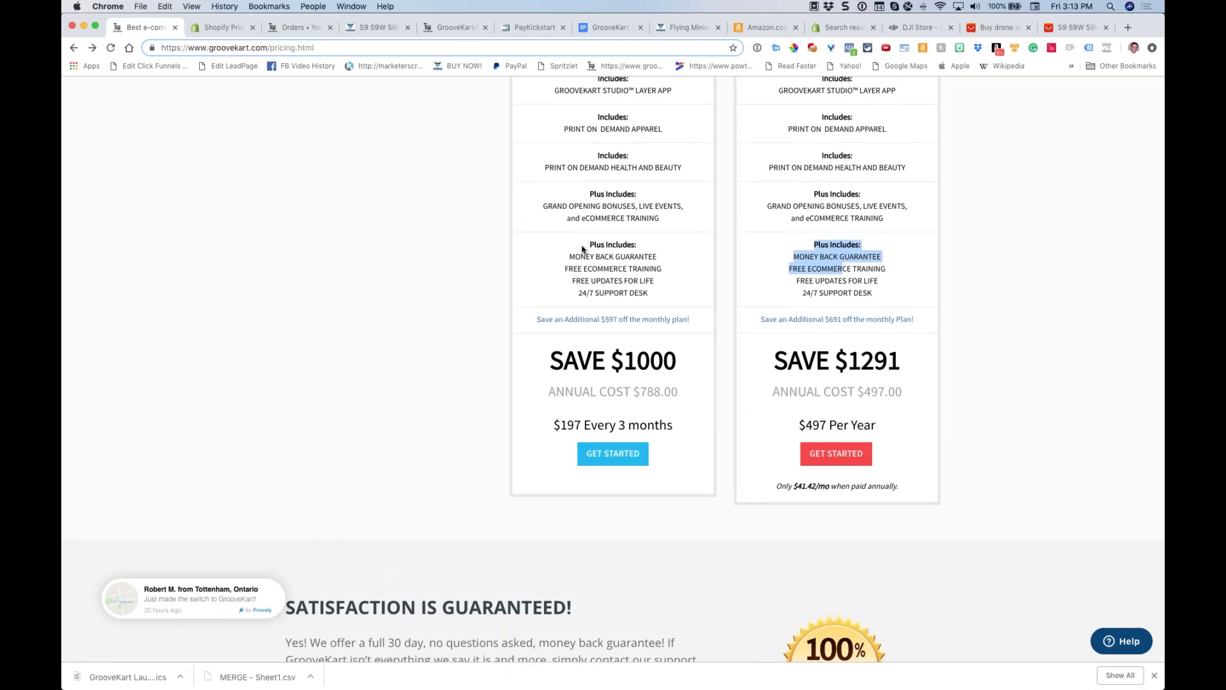
Bookmark the pricing page and go to the groovekart.com home page
scroll(584, 248, up, 4)
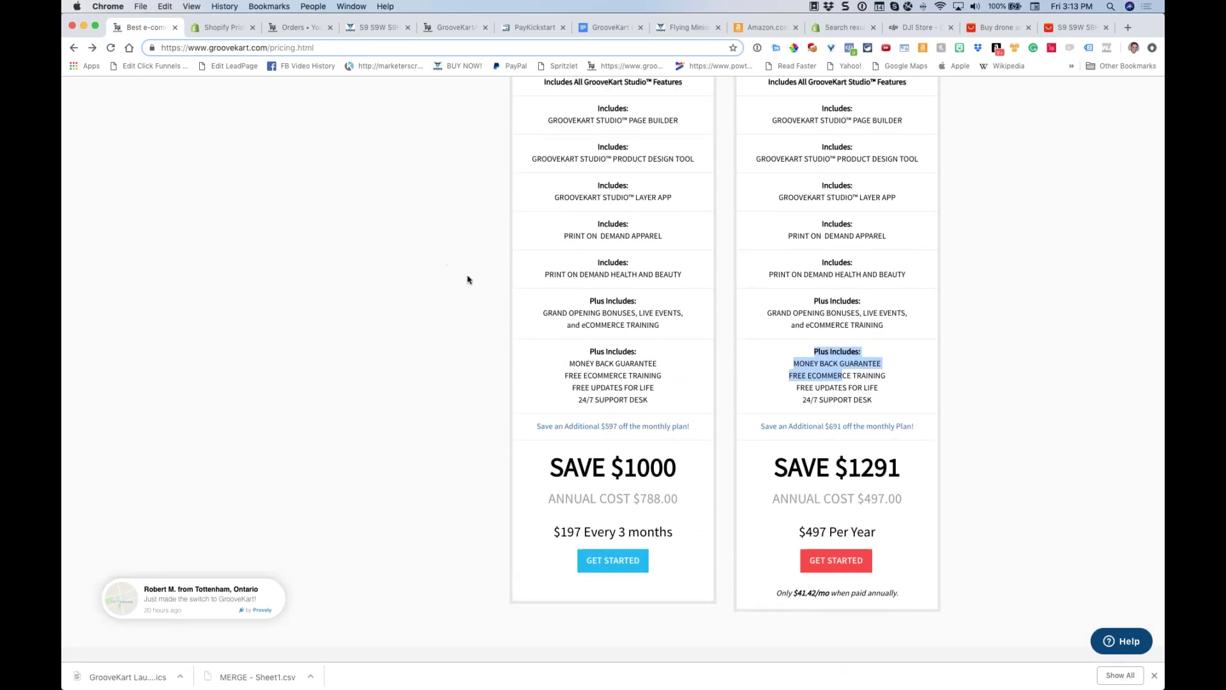
scroll(468, 280, up, 2)
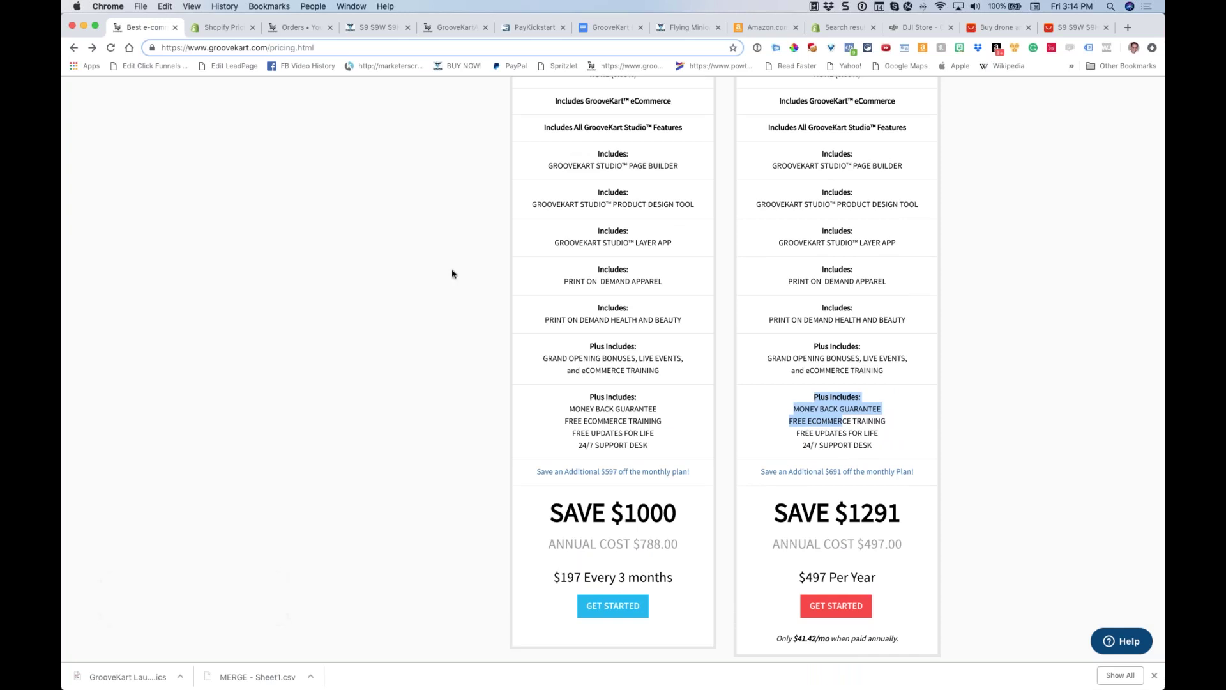
click(267, 48)
drag(267, 47, 491, 66)
key(Right)
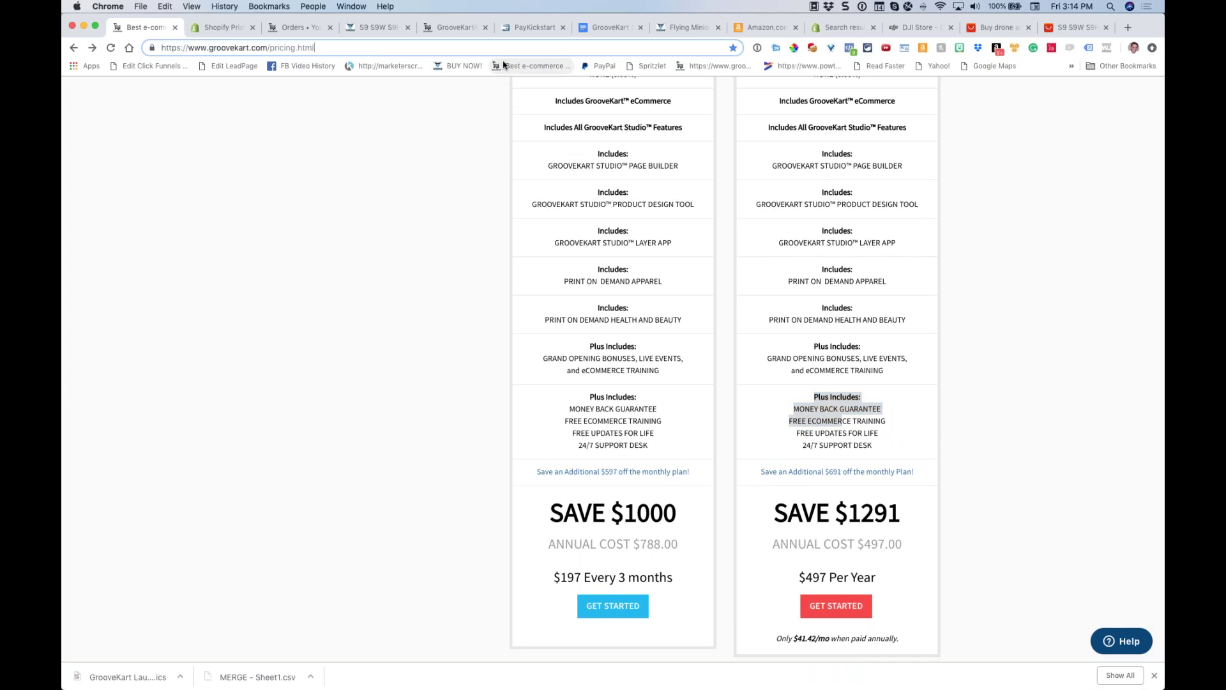
key(BackSpace)
key(BackSpace)
key(BackSpace)
key(BackSpace)
key(BackSpace)
key(BackSpace)
key(BackSpace)
key(BackSpace)
key(BackSpace)
key(BackSpace)
key(BackSpace)
key(BackSpace)
key(BackSpace)
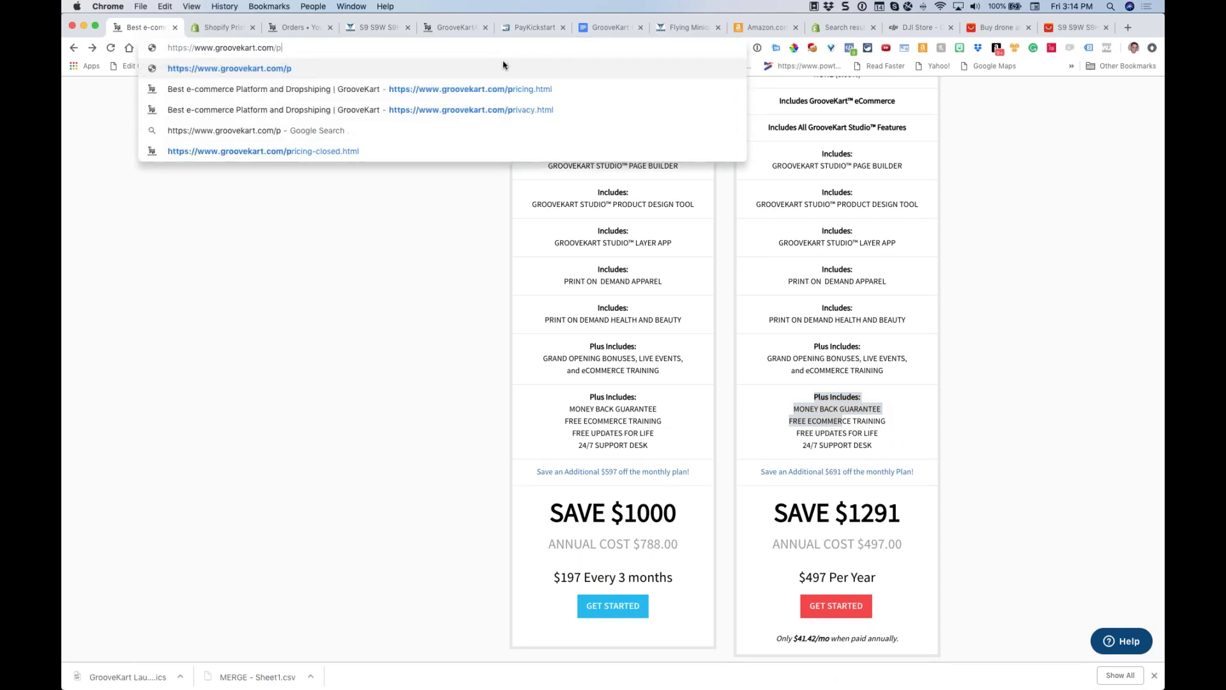
key(Return)
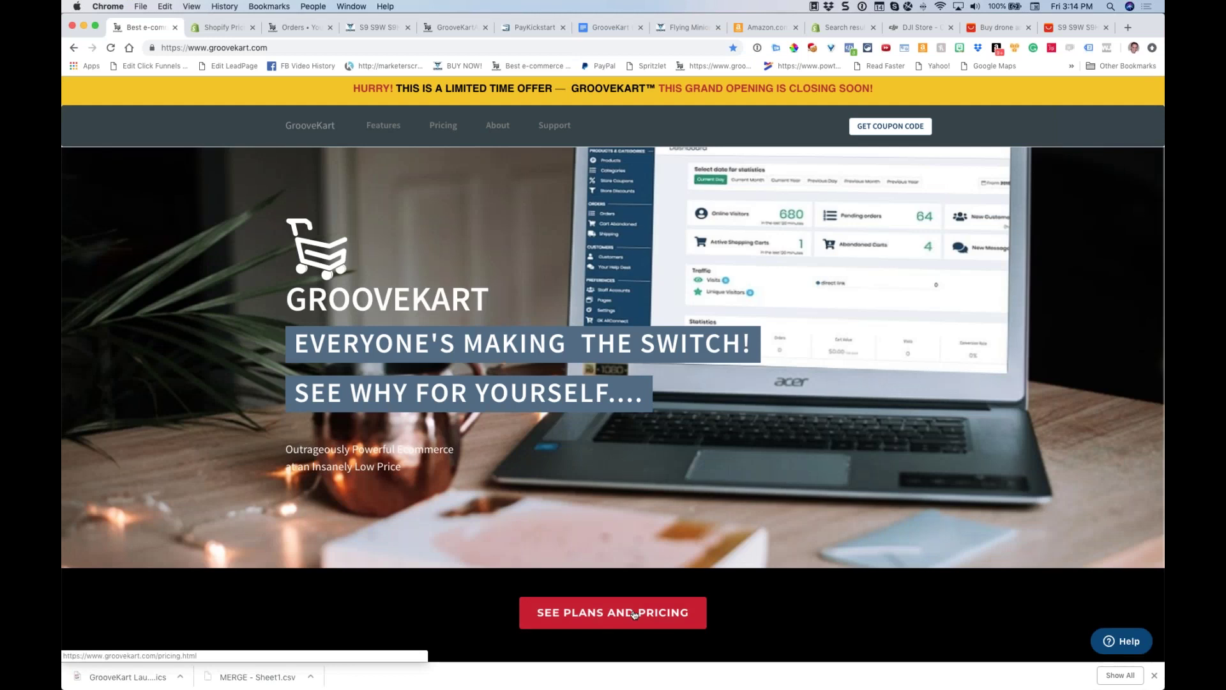
Open See Plans and Pricing and scroll through monthly and annual plans to $41.42/mo
click(635, 614)
scroll(811, 271, down, 2)
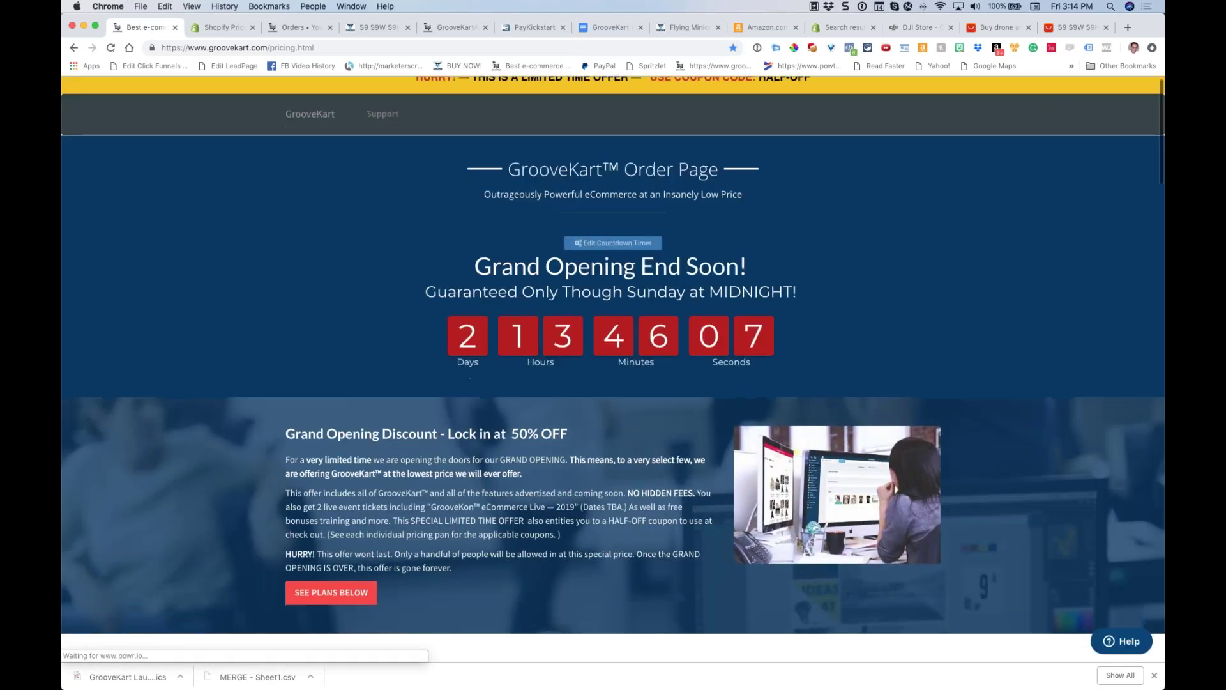
scroll(811, 271, down, 7)
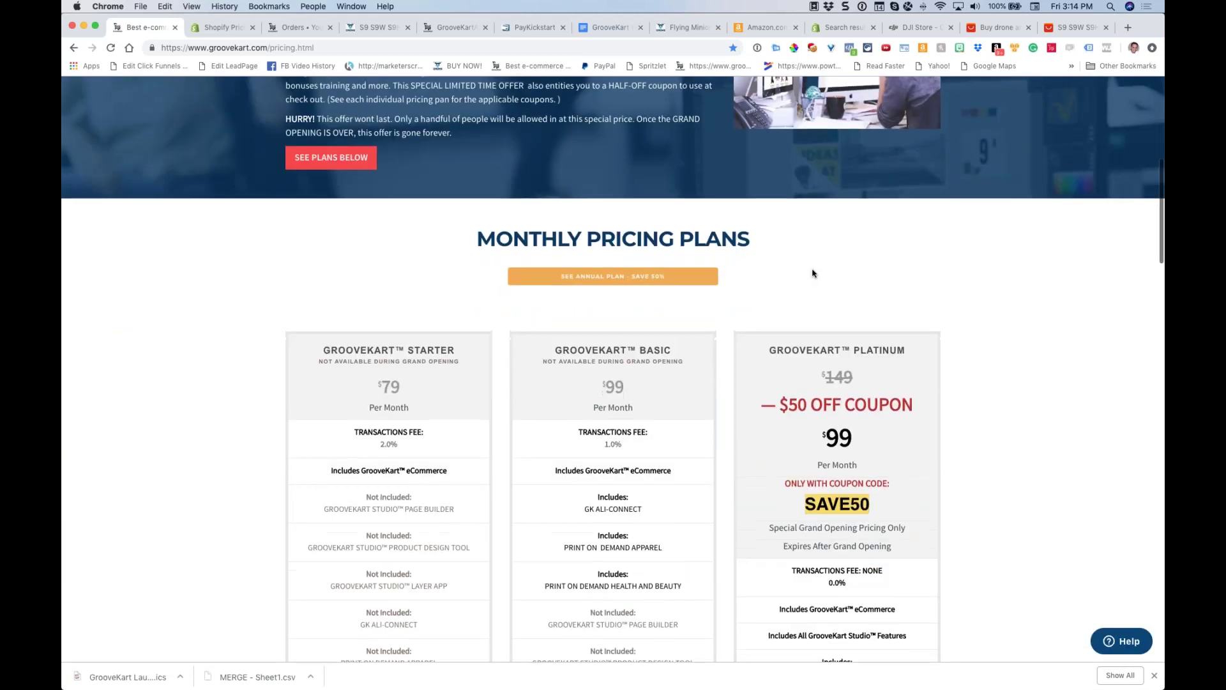
scroll(813, 273, up, 4)
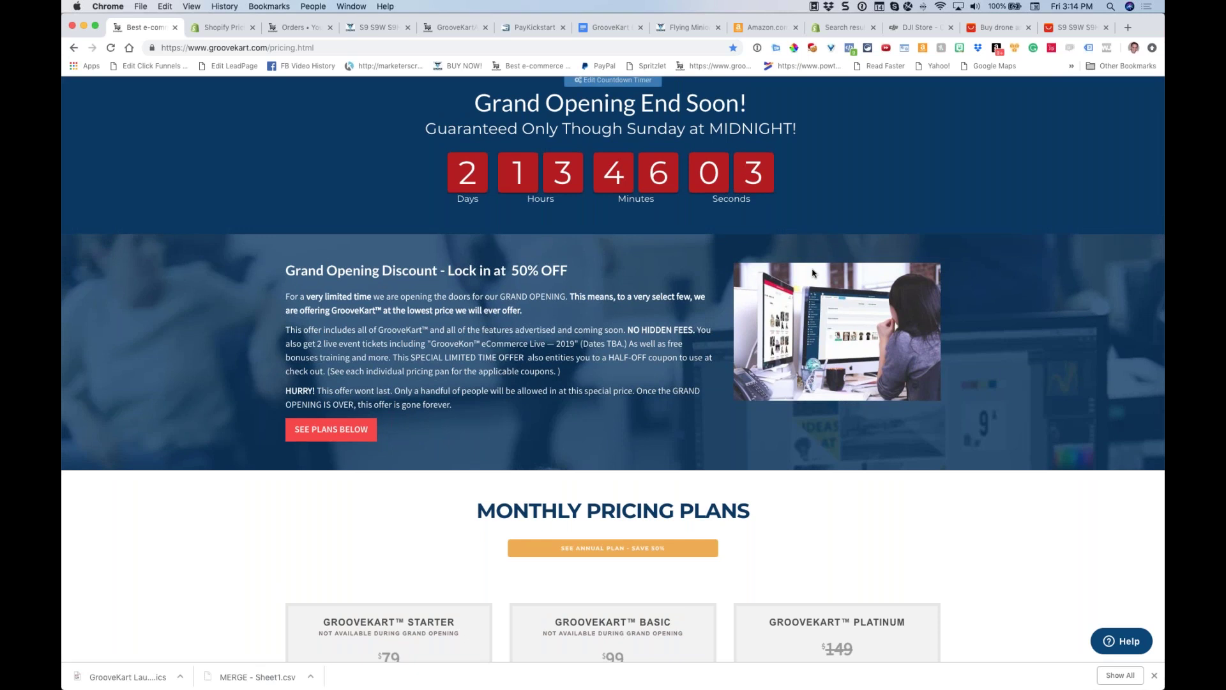
scroll(813, 273, down, 8)
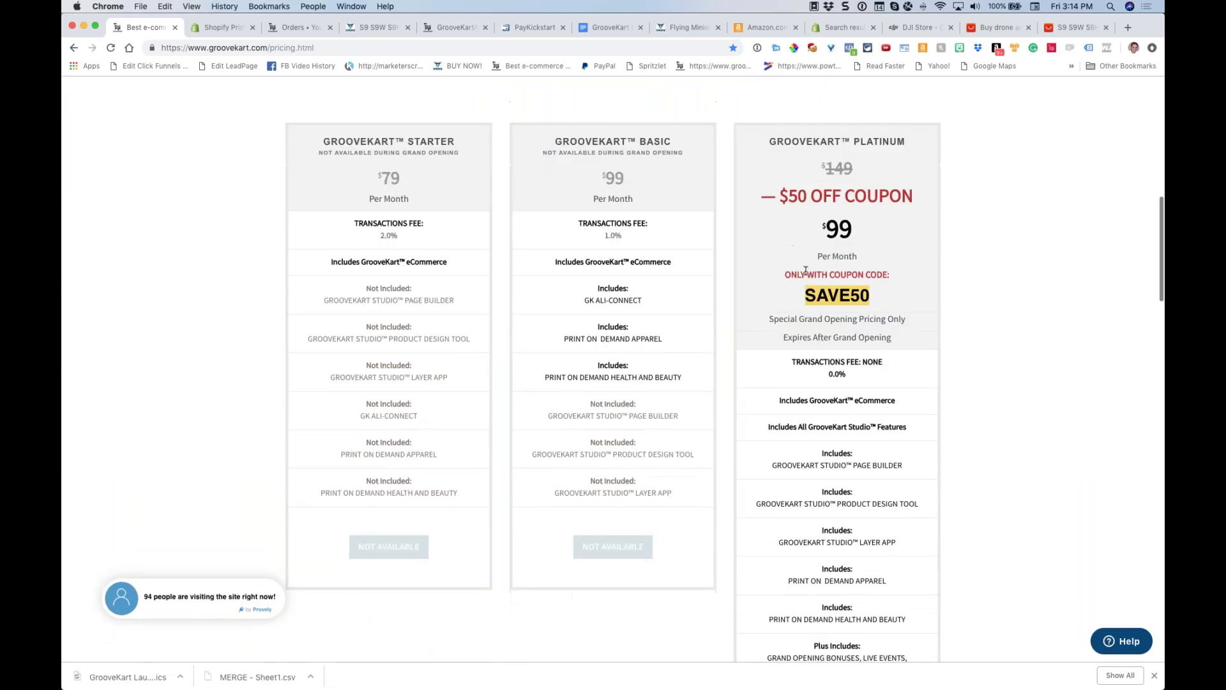
scroll(824, 271, down, 5)
scroll(840, 273, down, 20)
scroll(840, 273, down, 3)
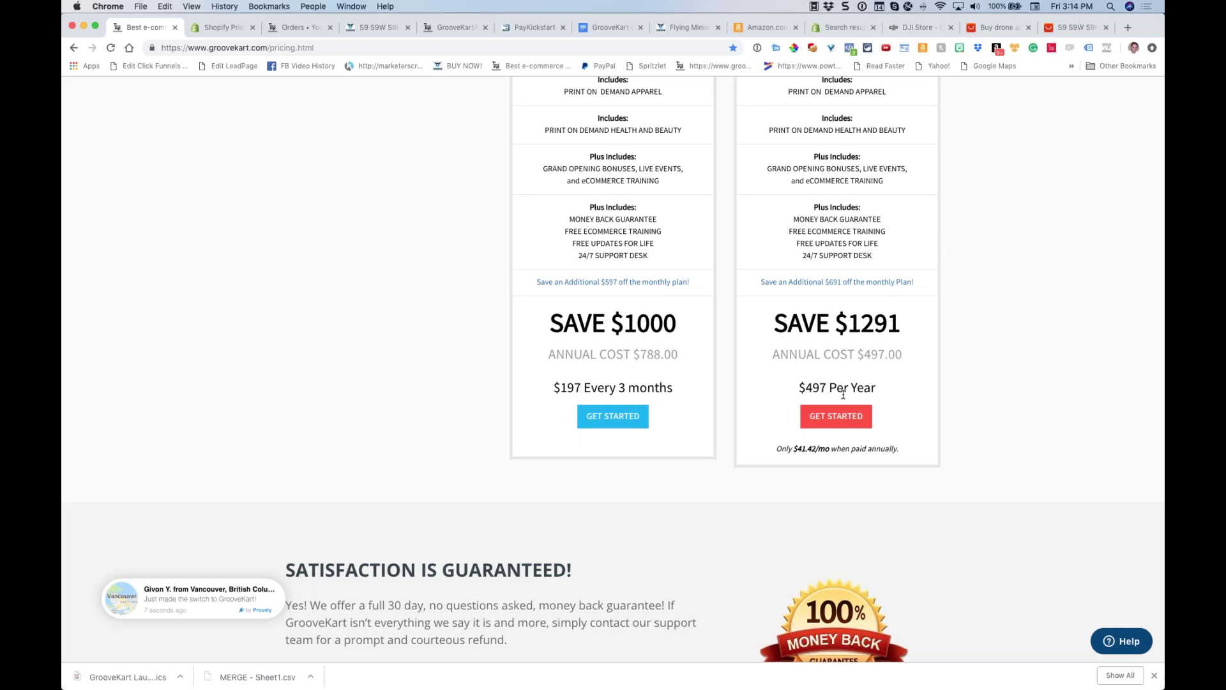
scroll(843, 395, up, 2)
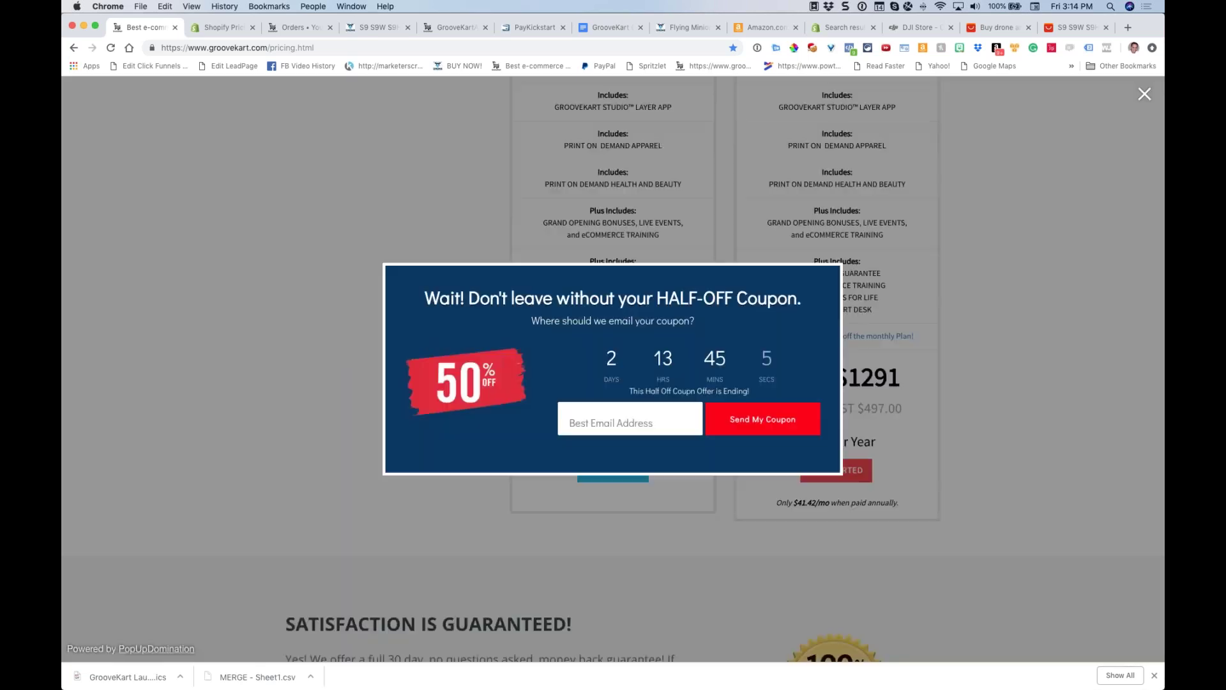
Dismiss the coupon offer, search Google for 'stopwatch', and start the stopwatch
click(1146, 95)
click(1128, 28)
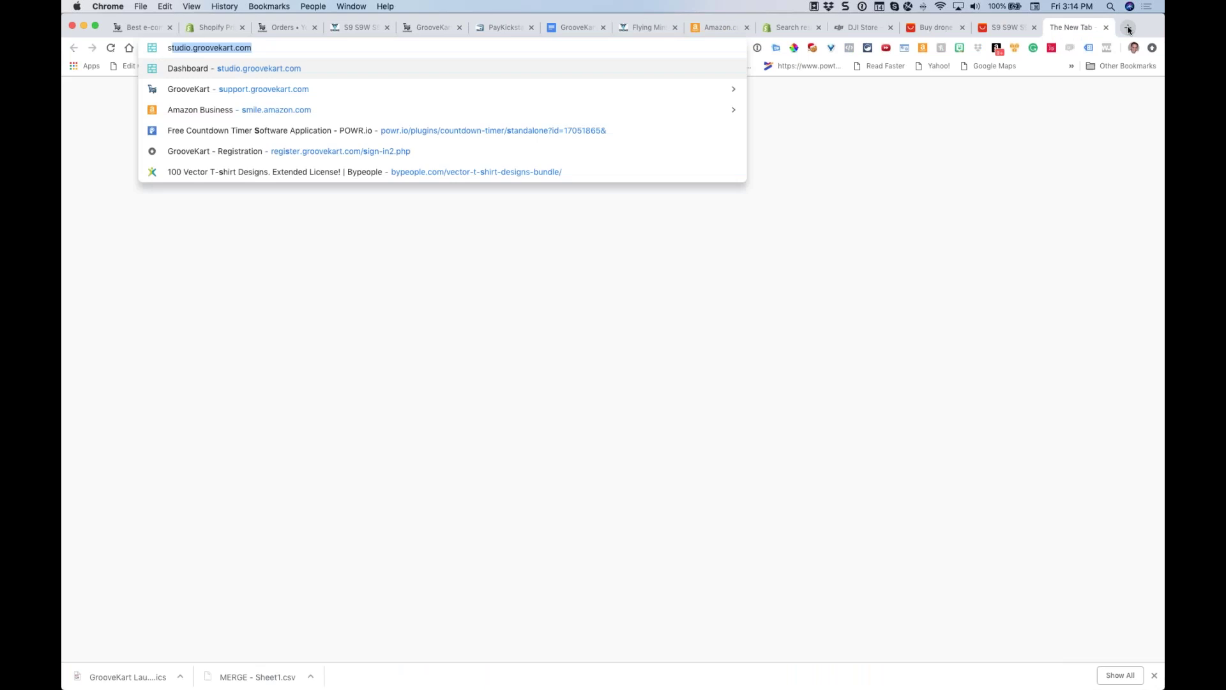
text(stope)
key(BackSpace)
text(watch)
key(Return)
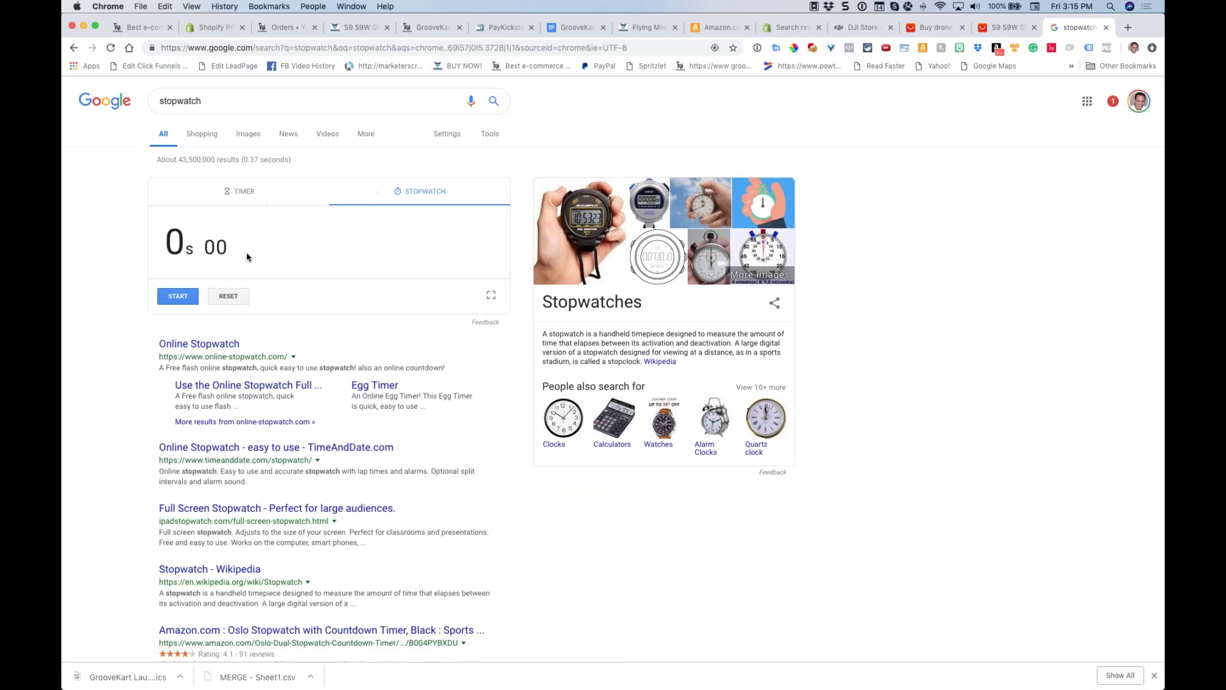
key(space)
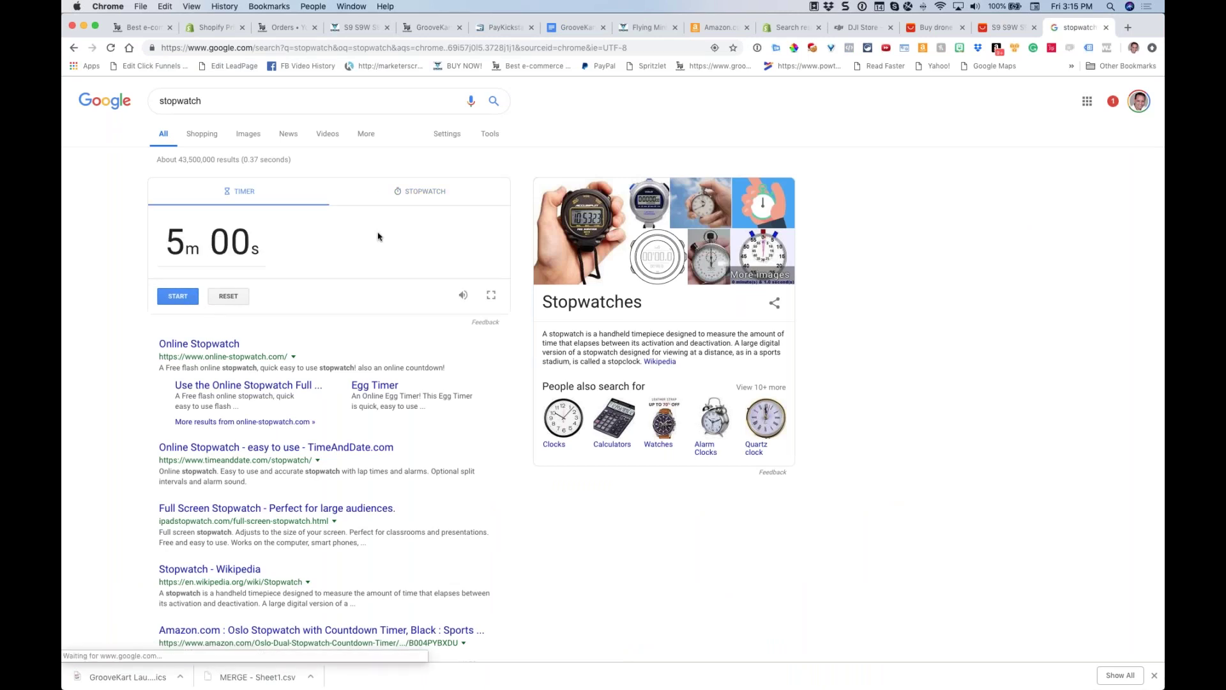
Set and start a 15:00 countdown timer, then return to PayKickstart's transactions
click(237, 194)
click(214, 247)
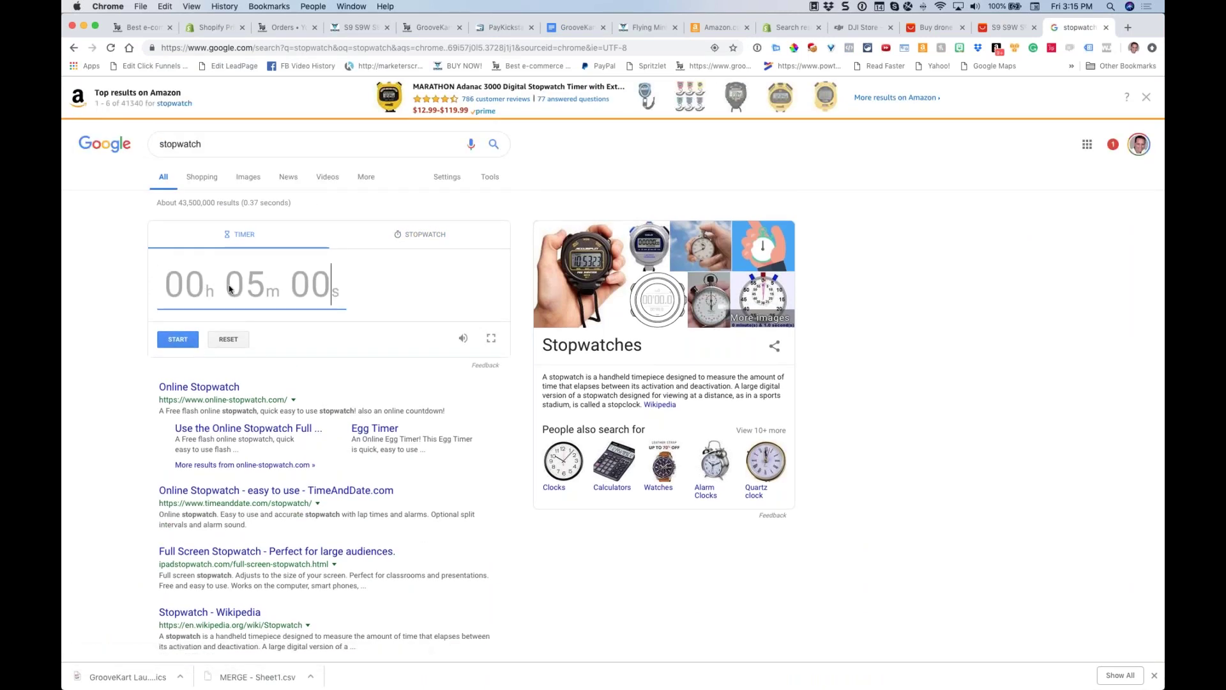
text(1500)
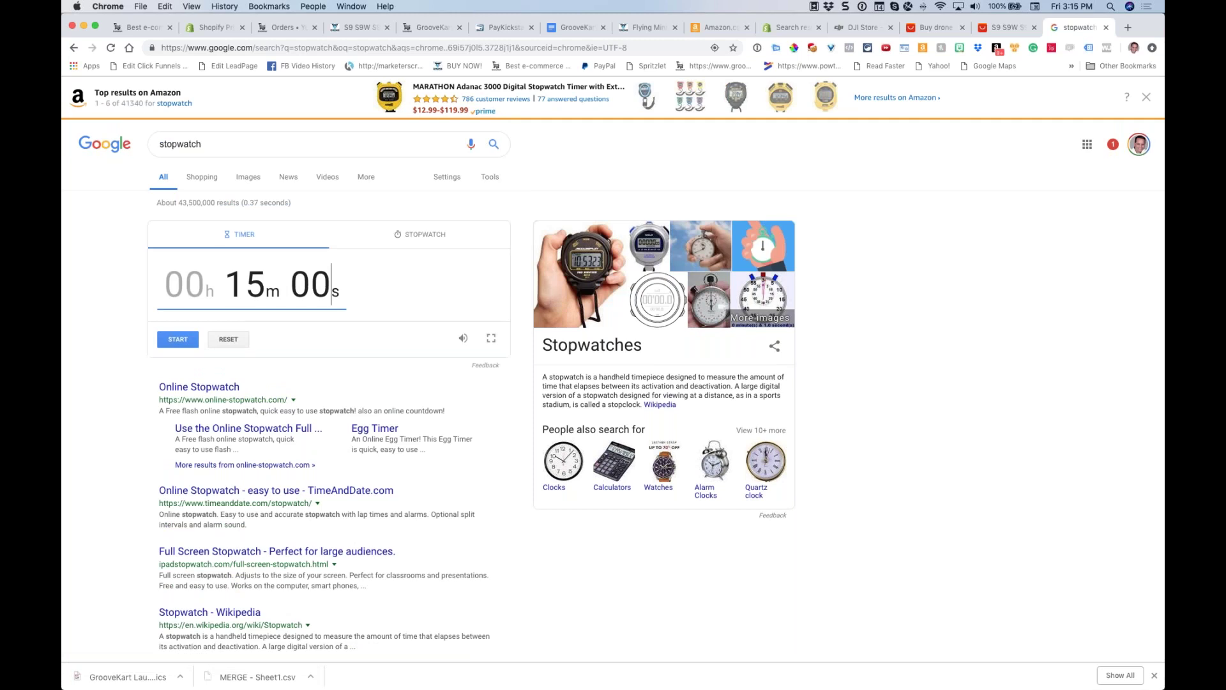
click(178, 339)
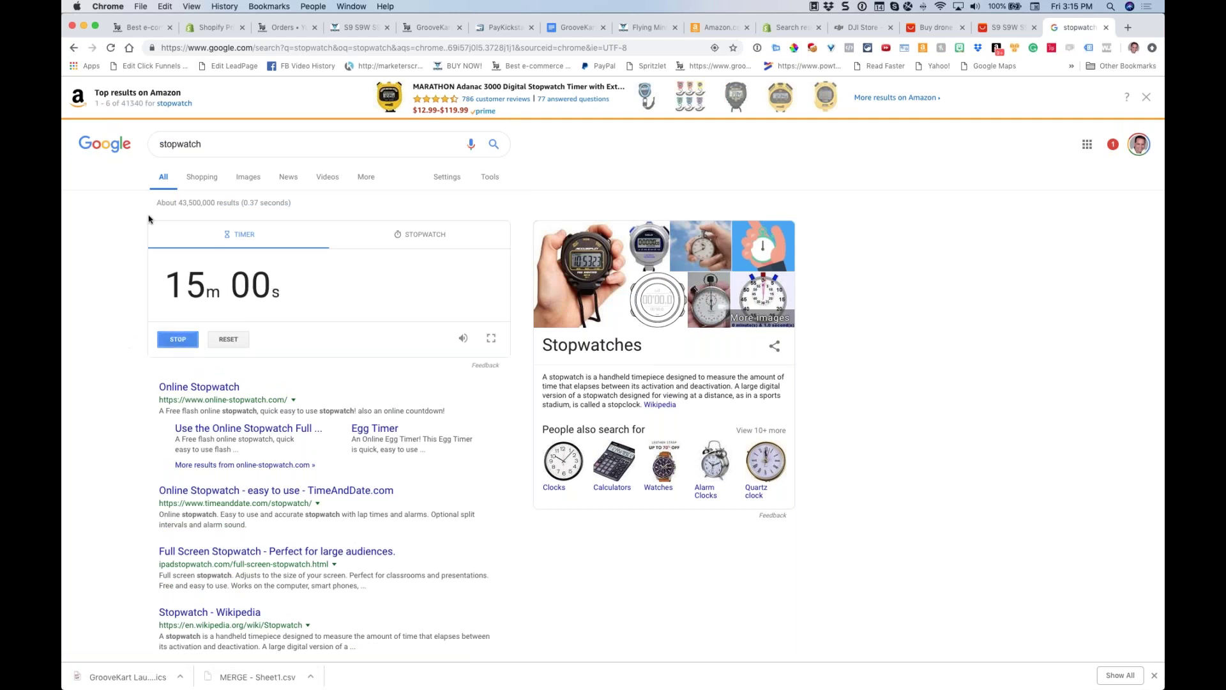
click(504, 28)
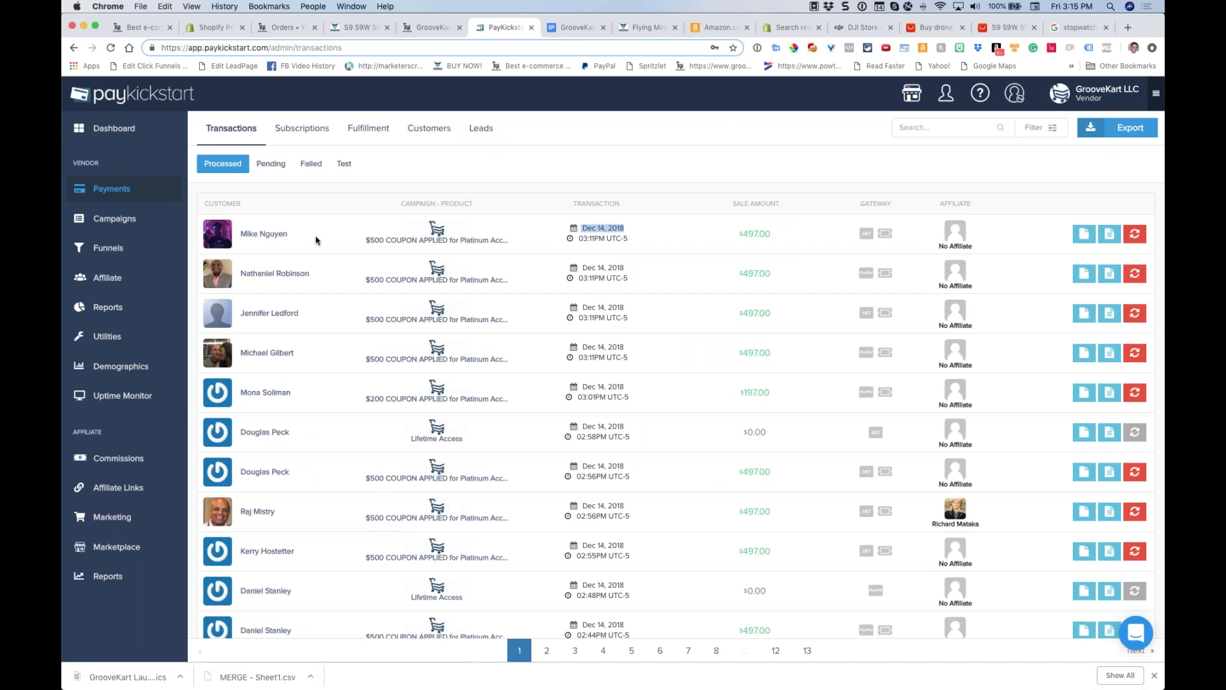
Reload the Transactions page so the 03:15PM sales appear at the top
key(super+r)
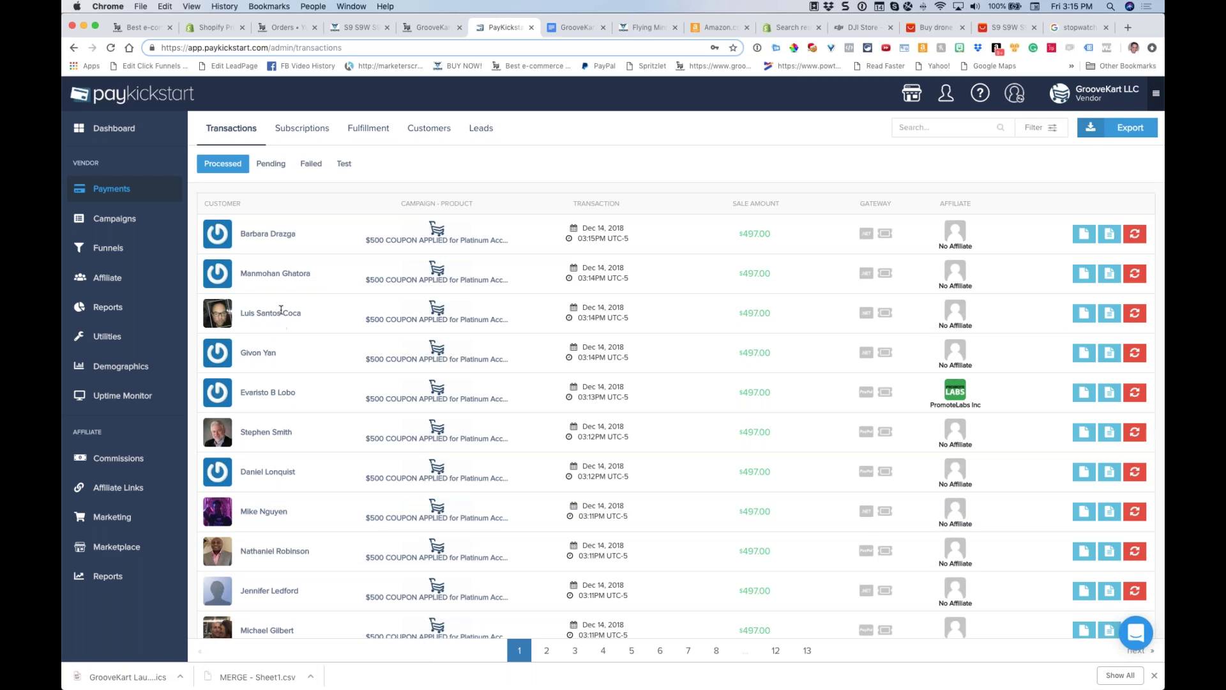
scroll(294, 245, down, 1)
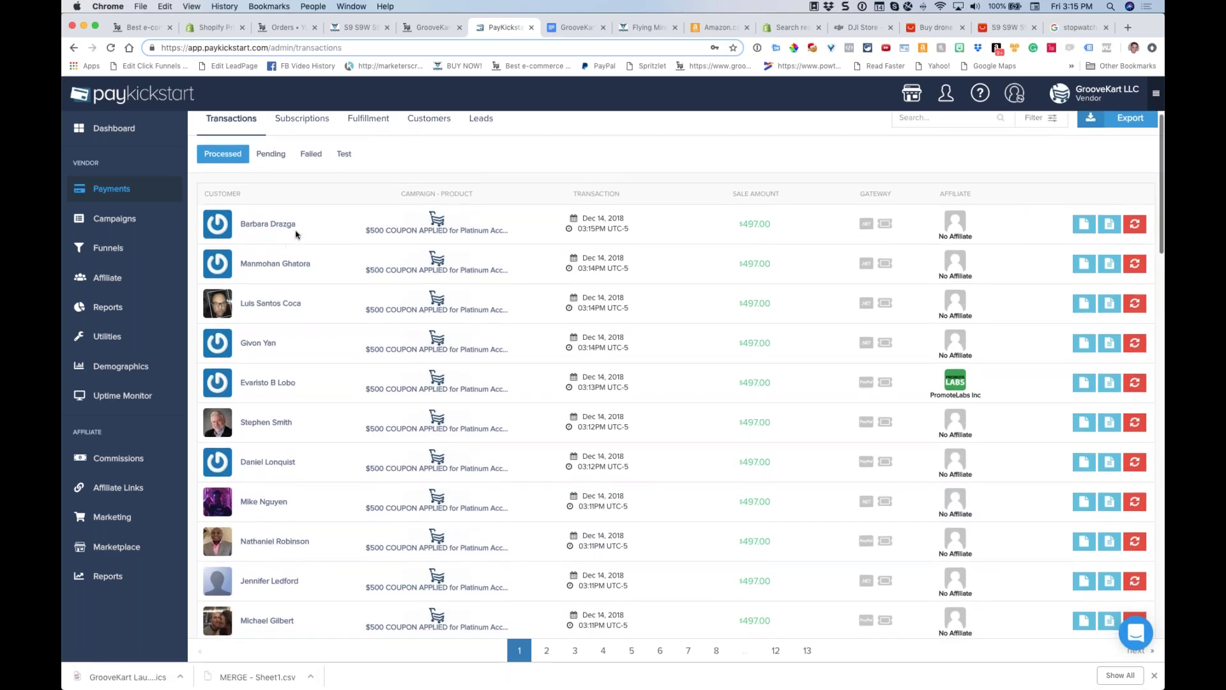
scroll(460, 267, down, 5)
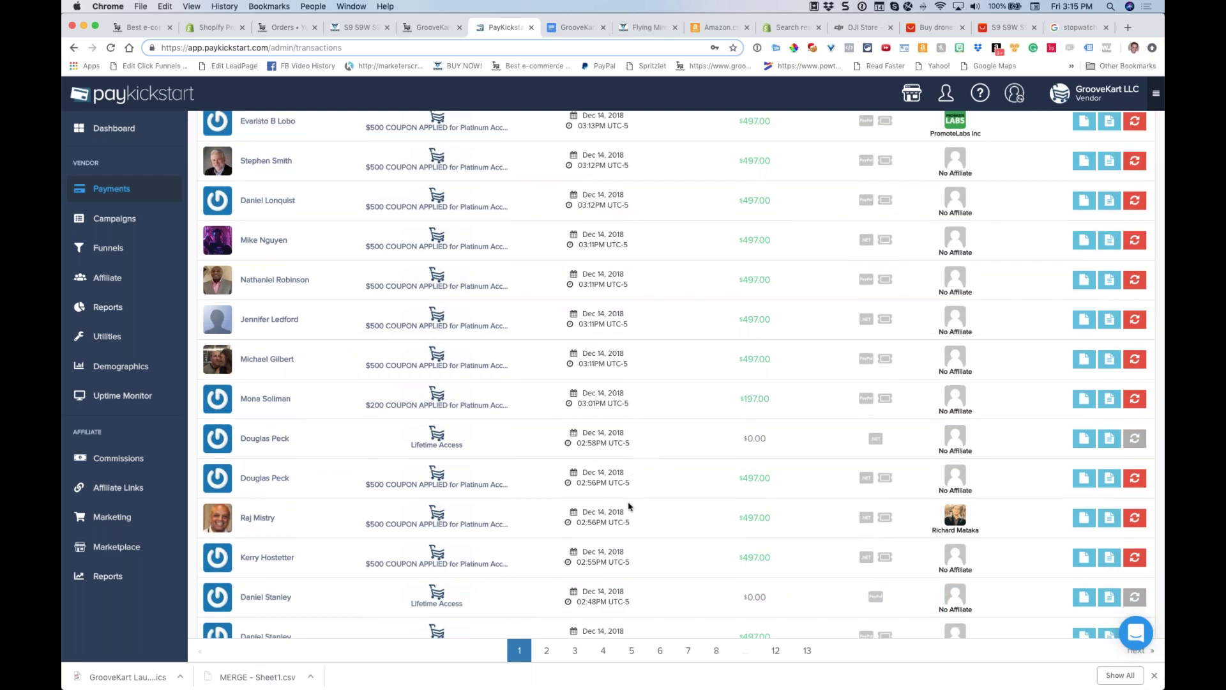
Highlight transaction dates and times while reviewing the Dec 14 $497 Platinum and $197 sales
drag(630, 511, 627, 534)
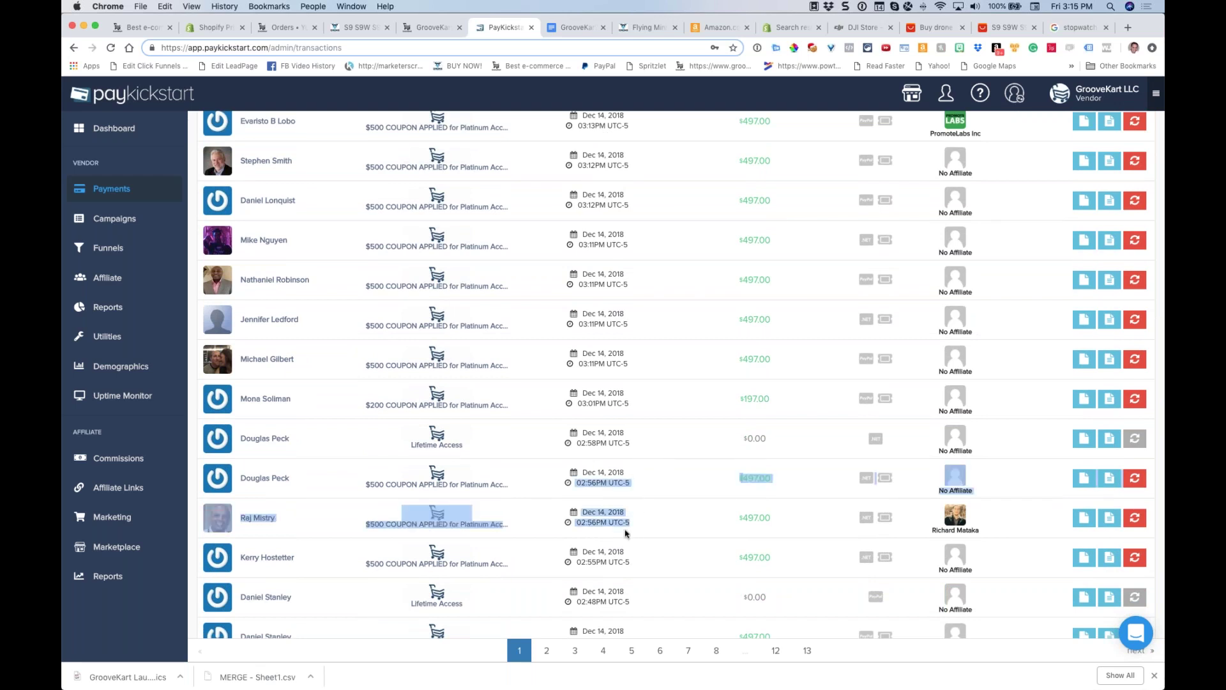
click(623, 521)
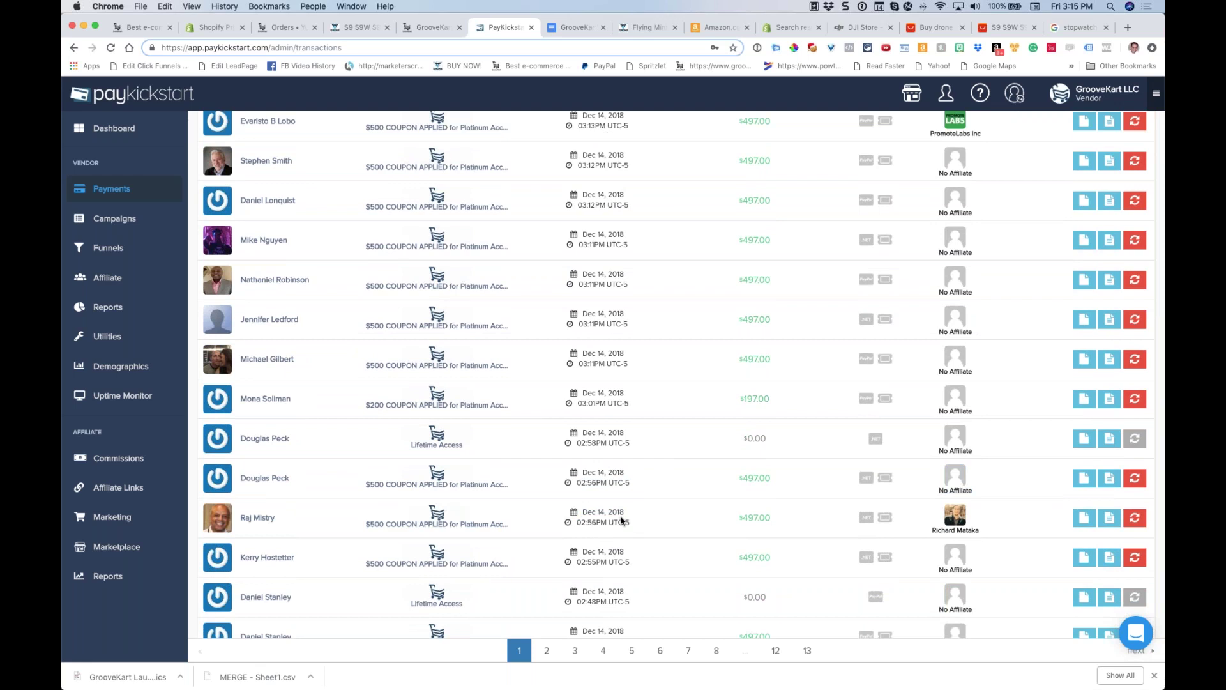
scroll(623, 521, up, 2)
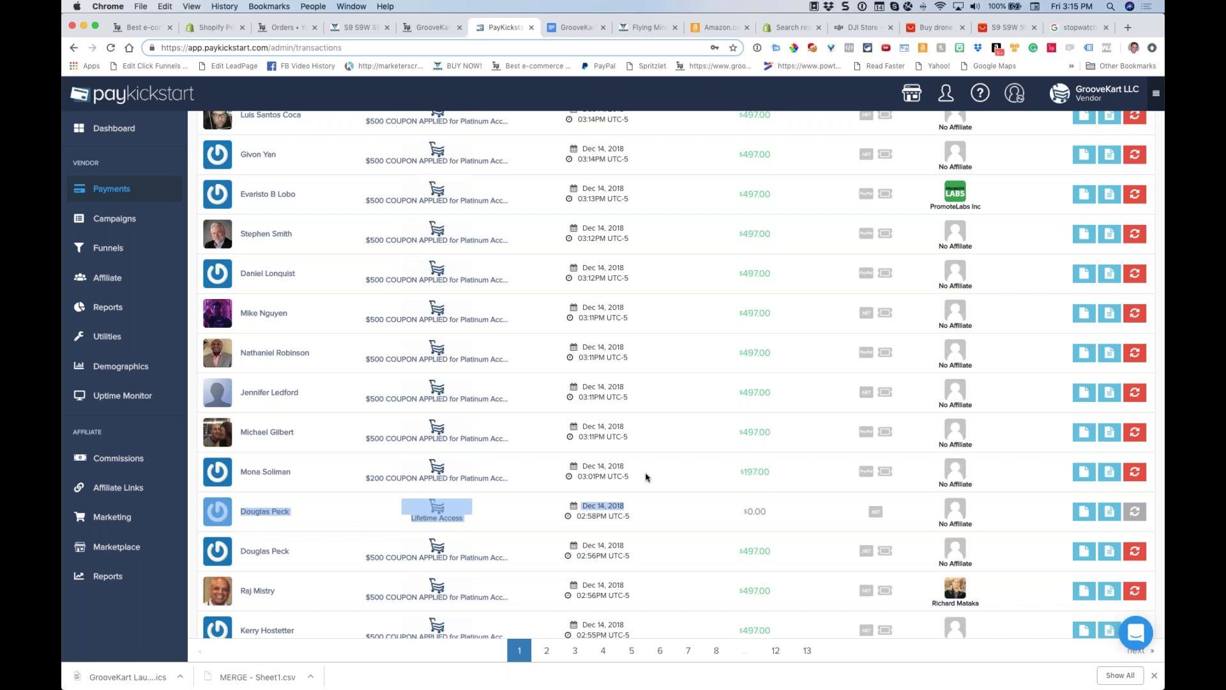
drag(584, 347, 571, 313)
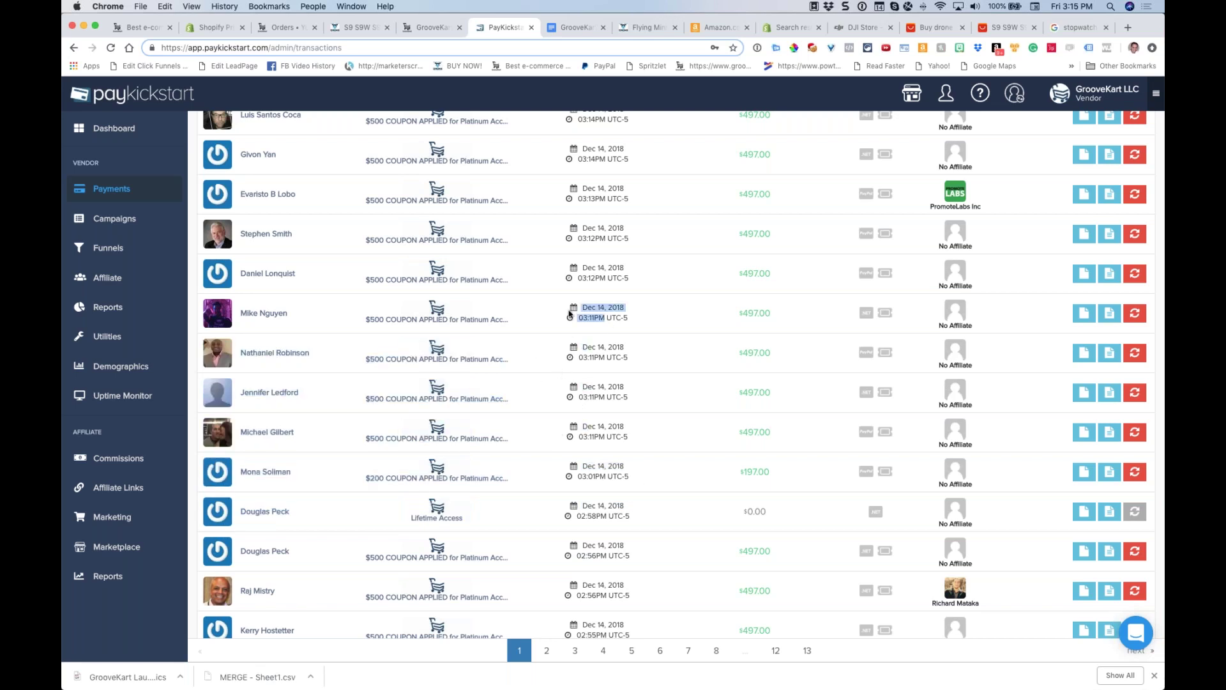
scroll(537, 361, up, 3)
click(574, 367)
drag(582, 355, 575, 227)
scroll(480, 446, up, 3)
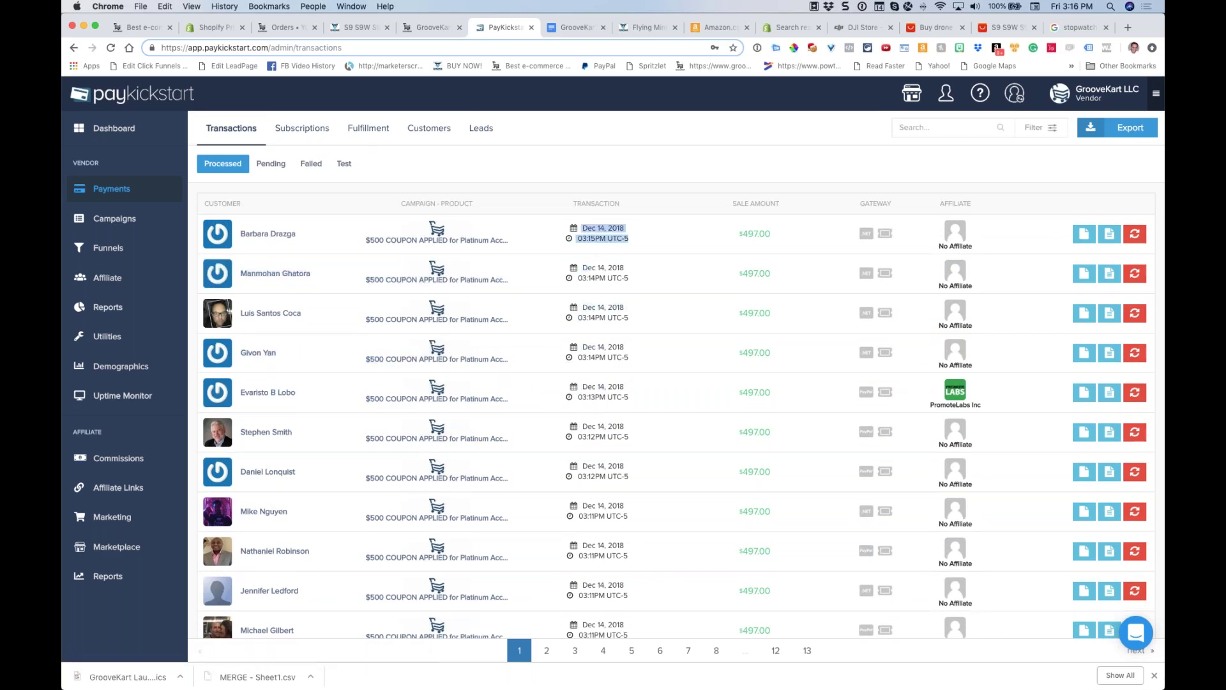
Refresh the processed transactions list and look through the latest sales
click(294, 245)
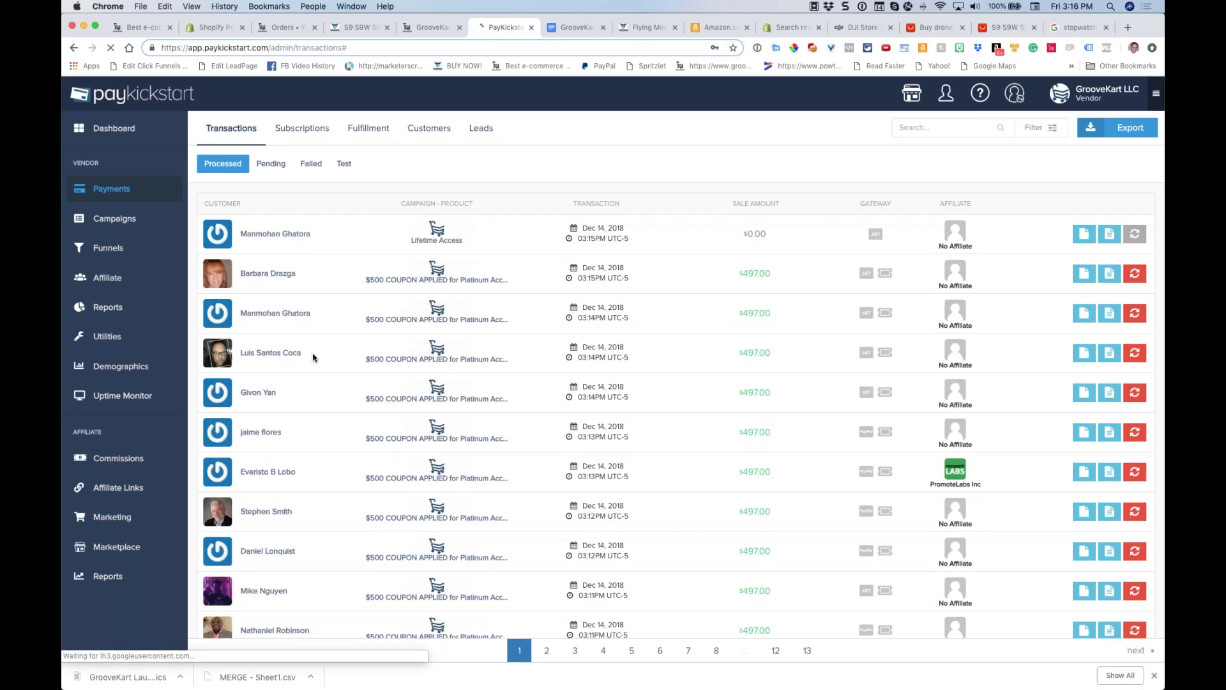
scroll(313, 357, down, 1)
scroll(313, 357, down, 5)
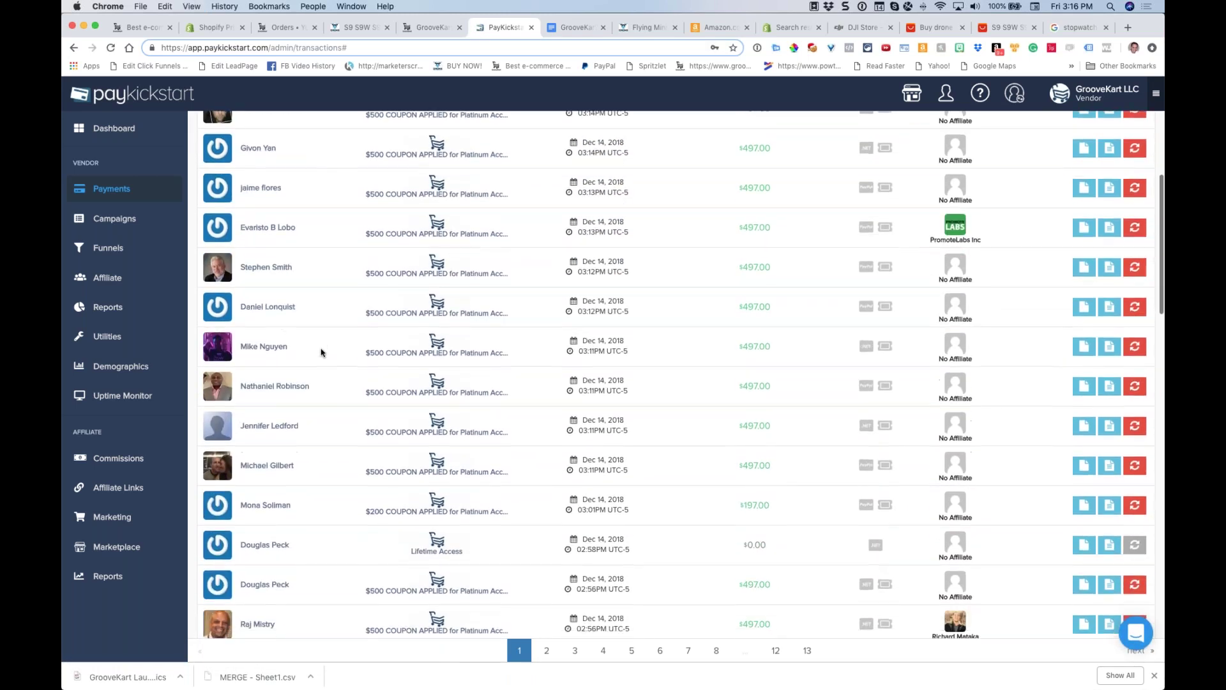
scroll(317, 352, up, 4)
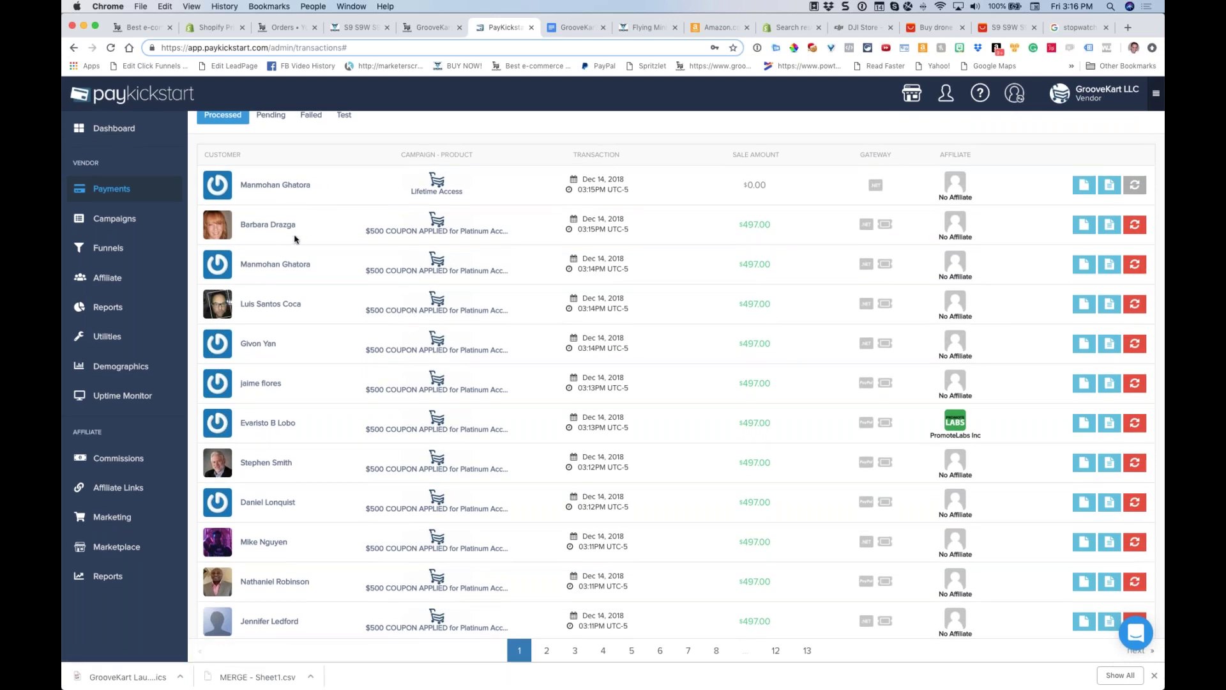
Reload again for new sales, check the countdown timer, then show the GrooveKart pricing page
key(super+r)
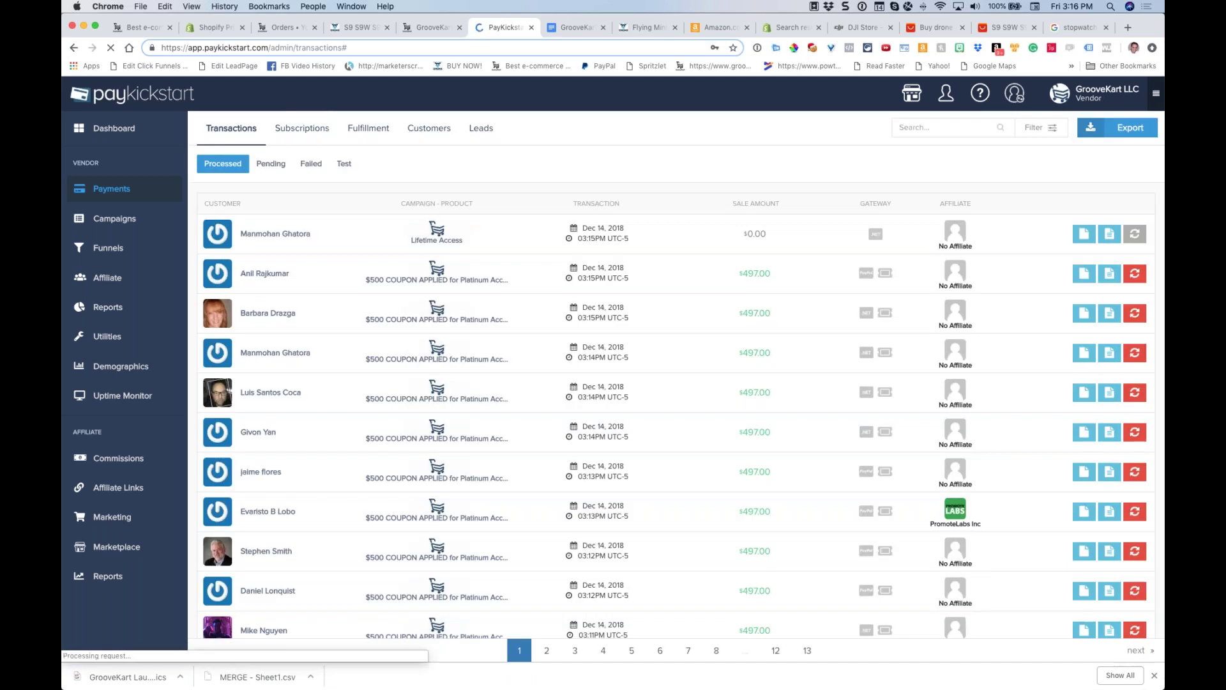
drag(296, 234, 306, 249)
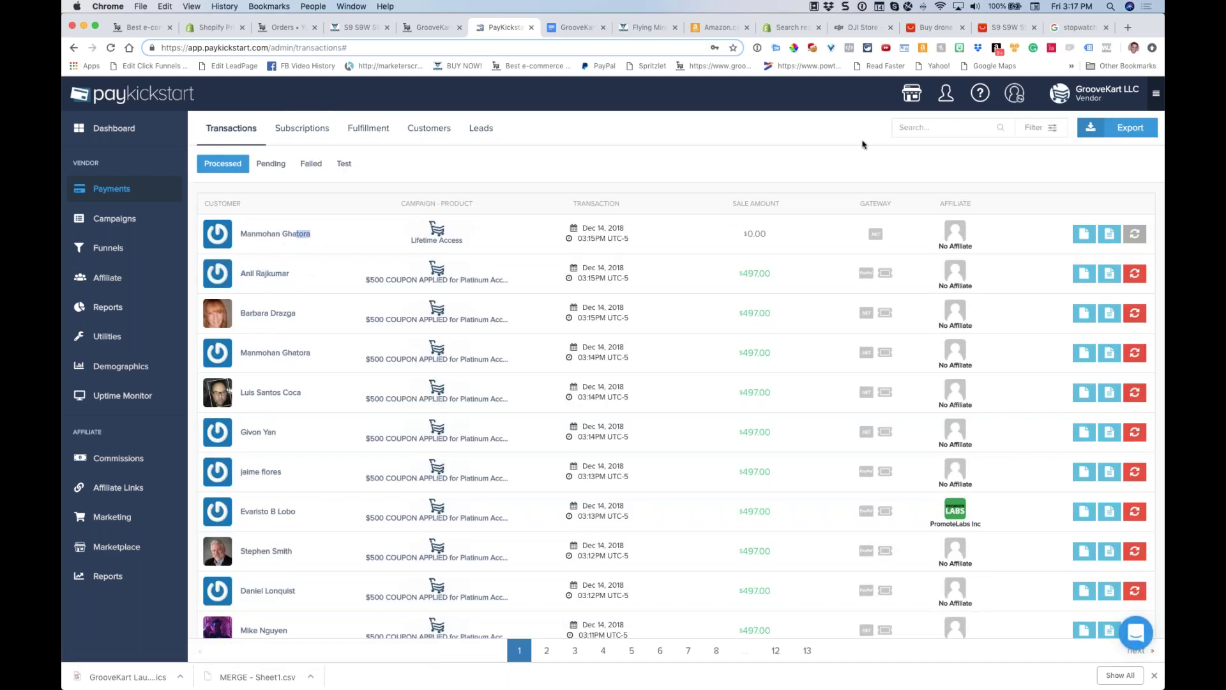
click(1070, 29)
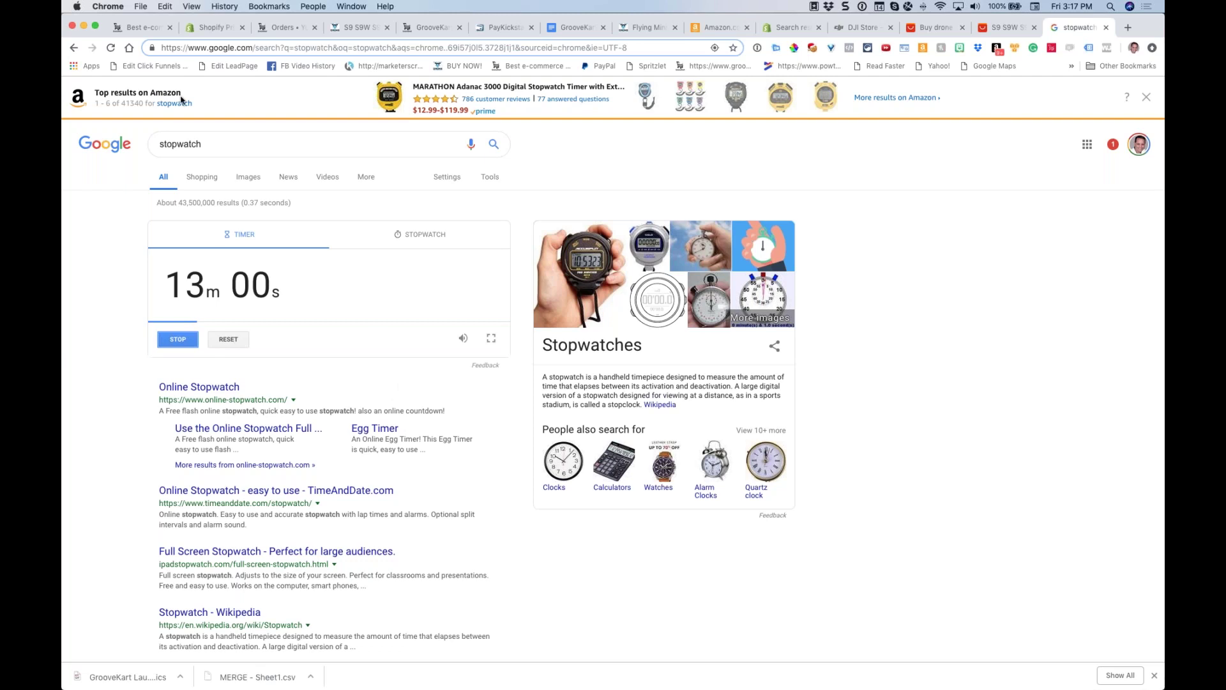
click(139, 30)
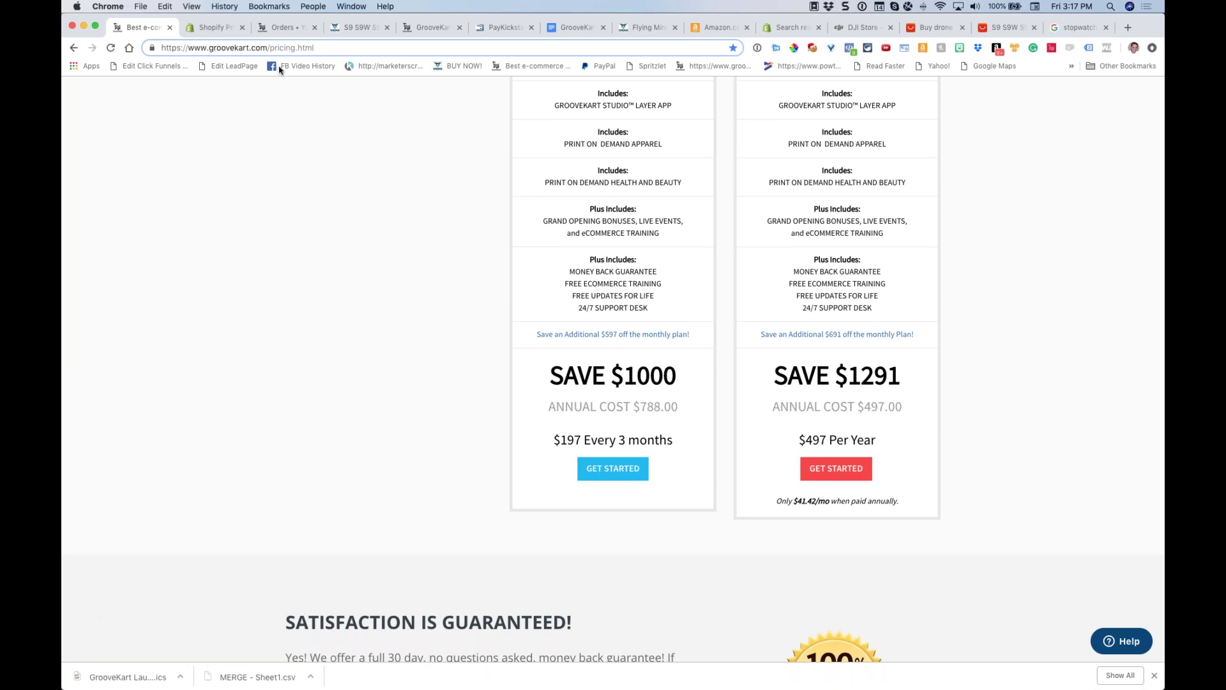
Glance at Orders, scroll the pricing page to its grand opening countdown, then show the Q&A doc
click(271, 28)
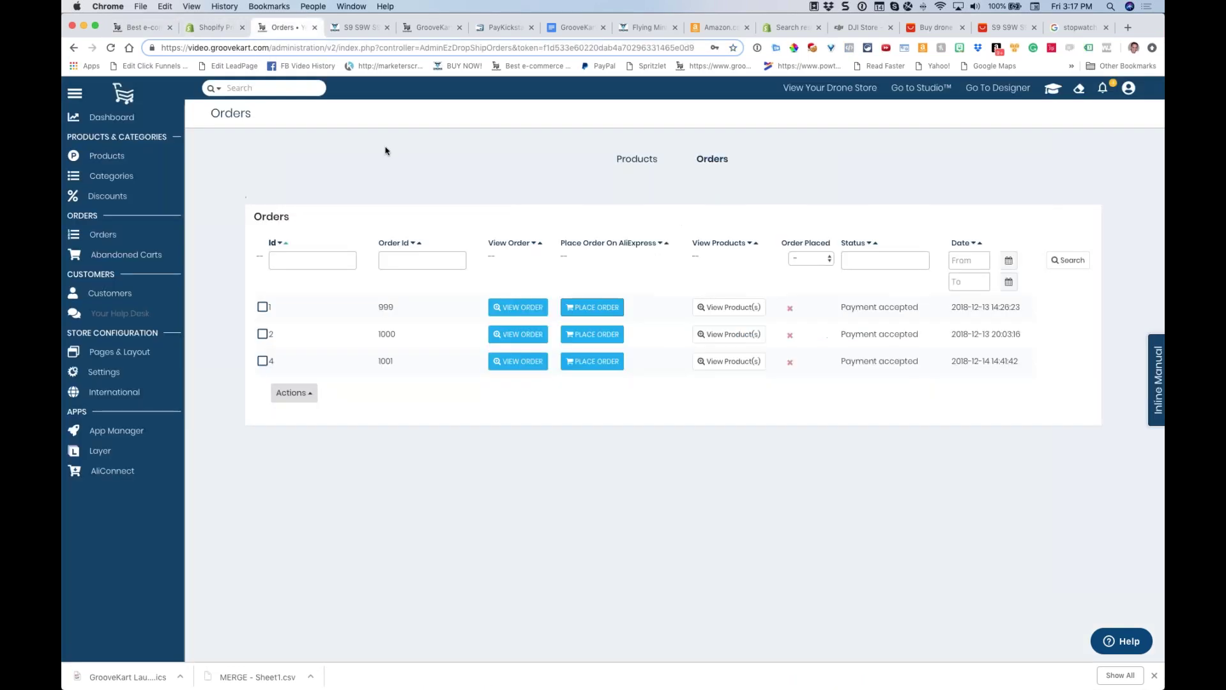
click(137, 27)
scroll(776, 248, up, 2)
scroll(776, 248, up, 20)
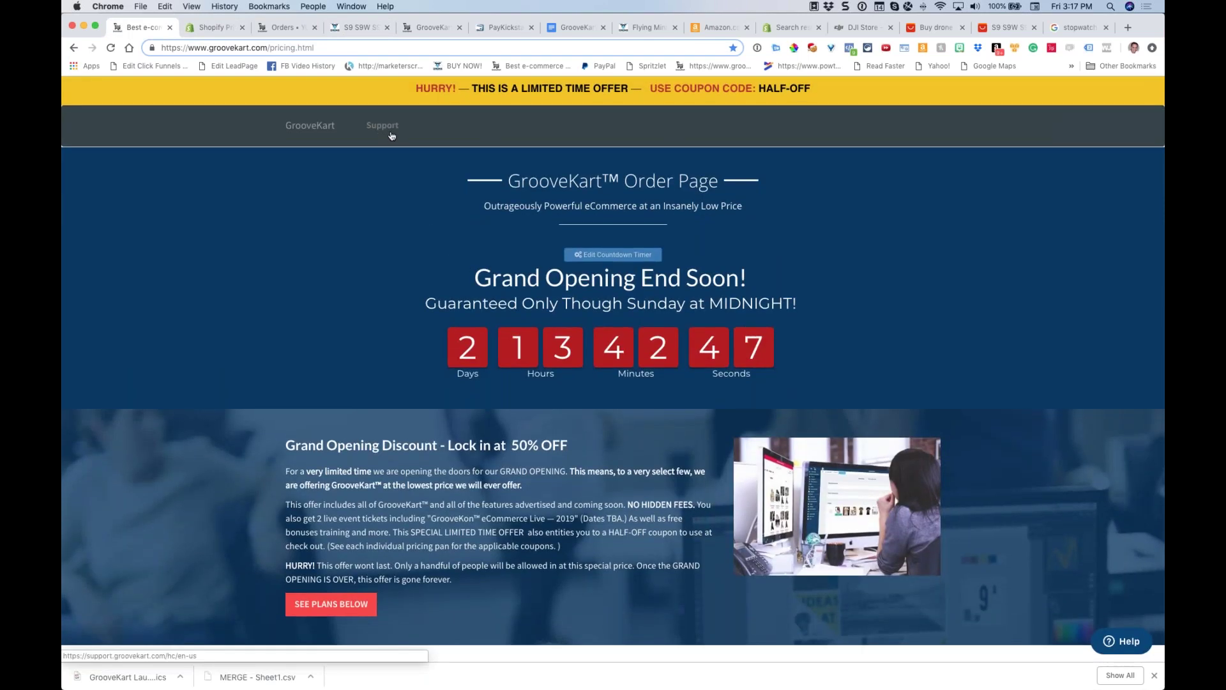
click(1118, 642)
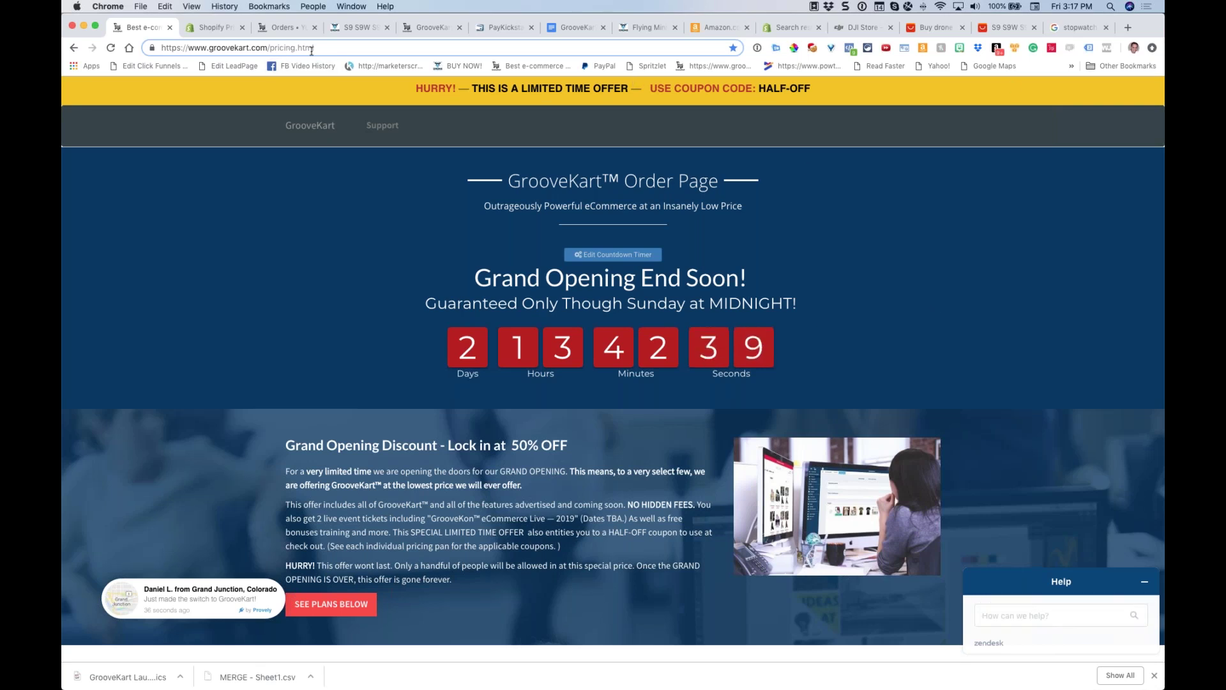
click(578, 29)
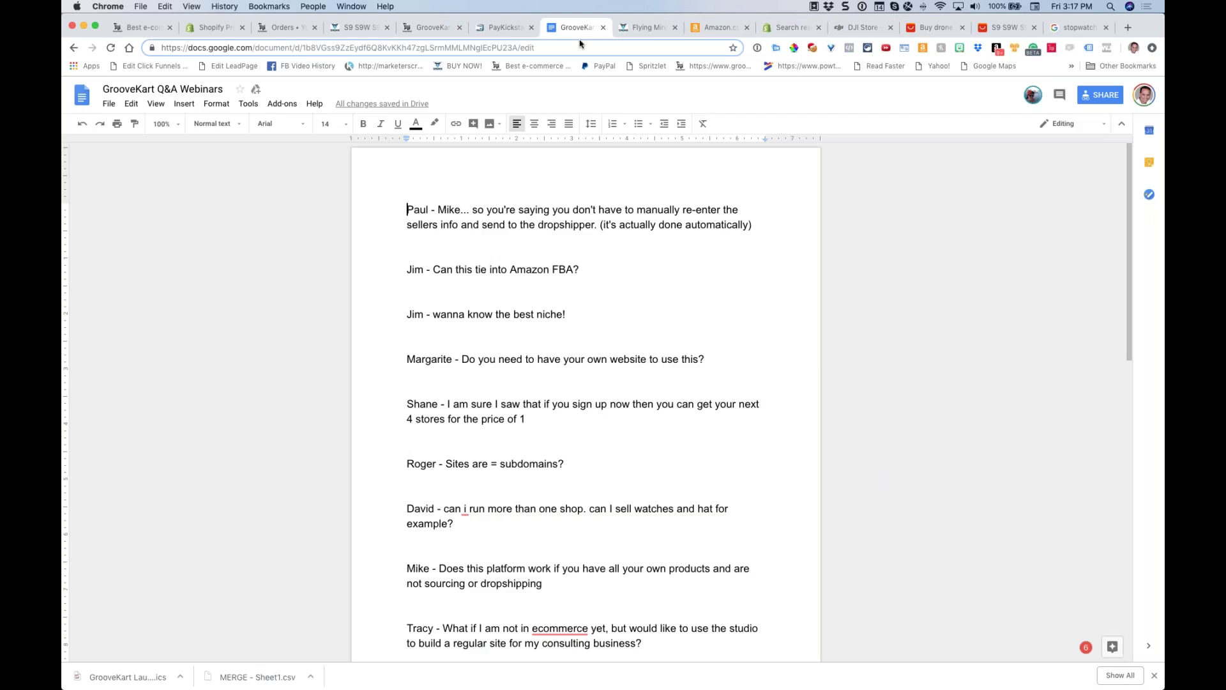
Scroll the webinar questions, then bring up the Orders page and its account options list
scroll(678, 221, down, 2)
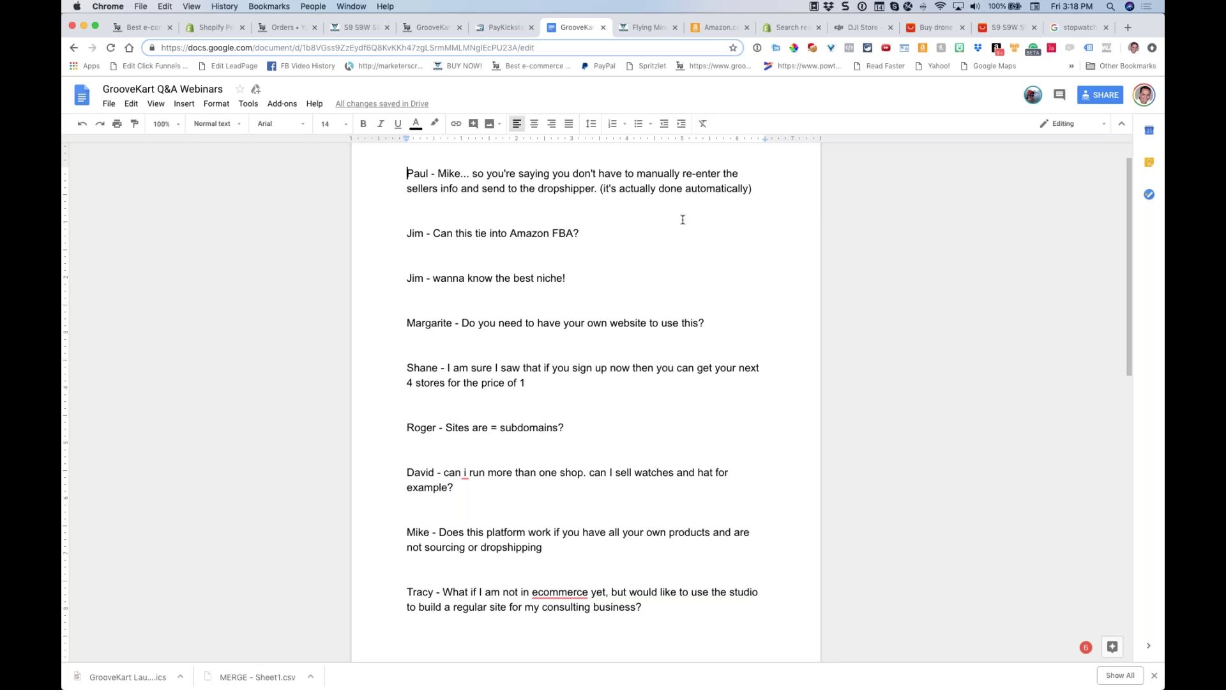
click(273, 28)
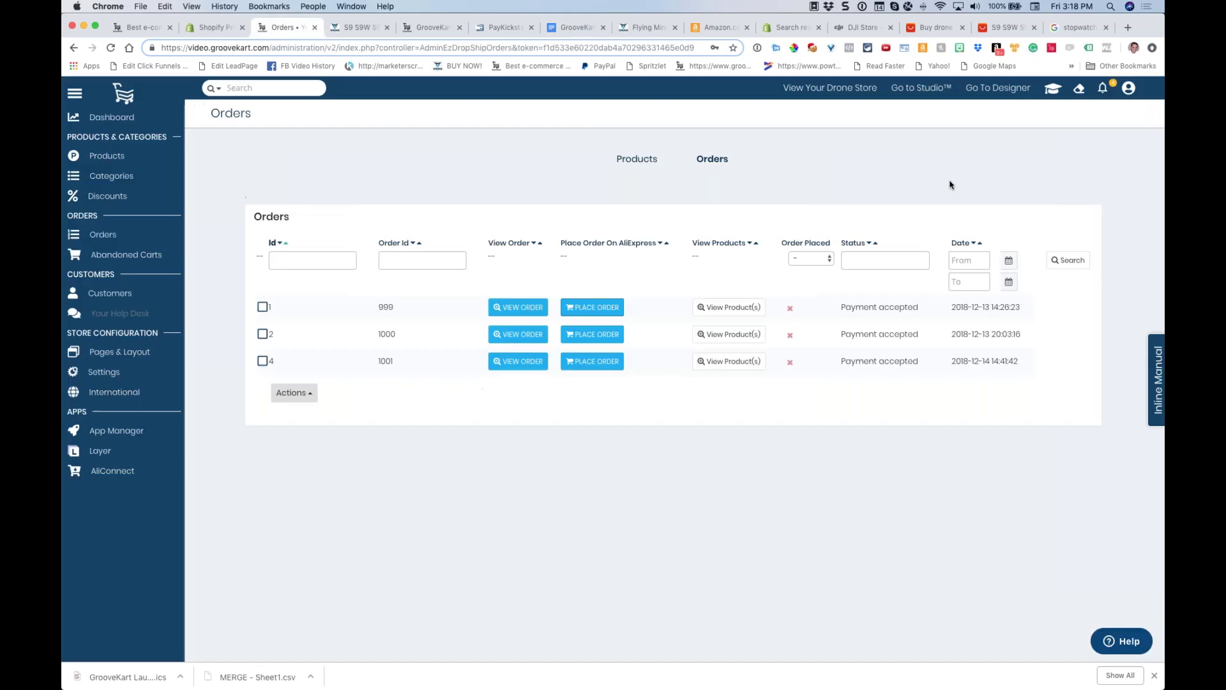
click(1129, 88)
Look up the Zapier integration feature request on GrooveKart's Canny board
click(1084, 203)
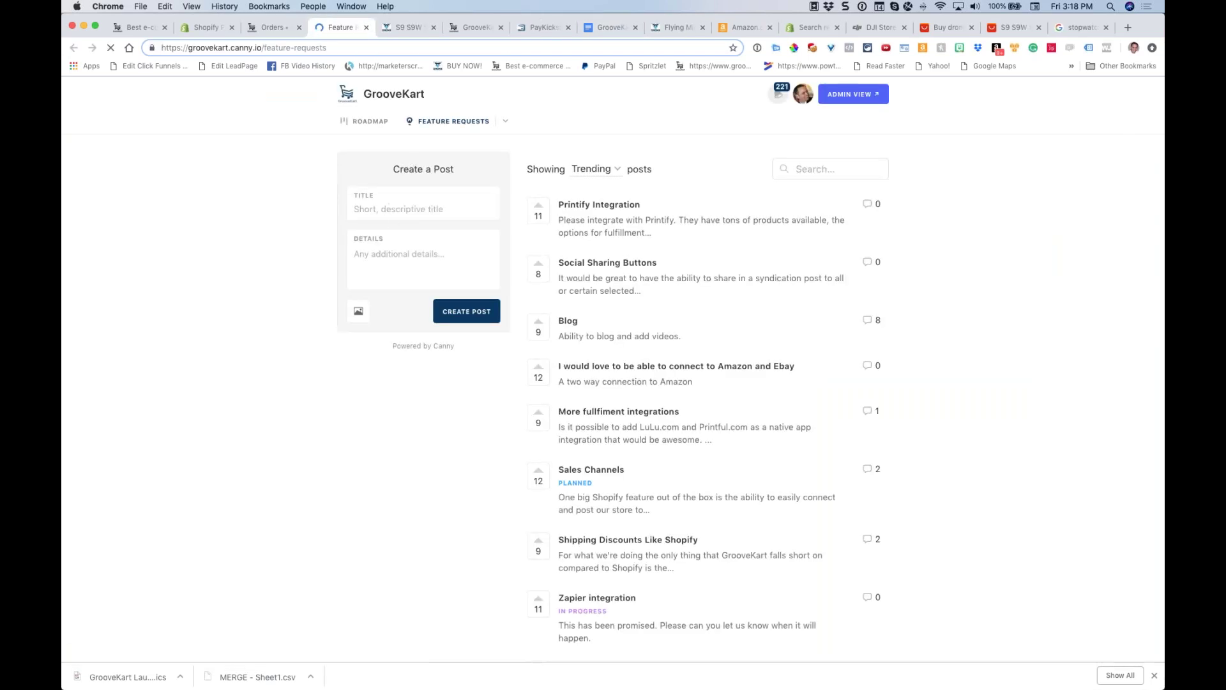
click(405, 211)
text(zap)
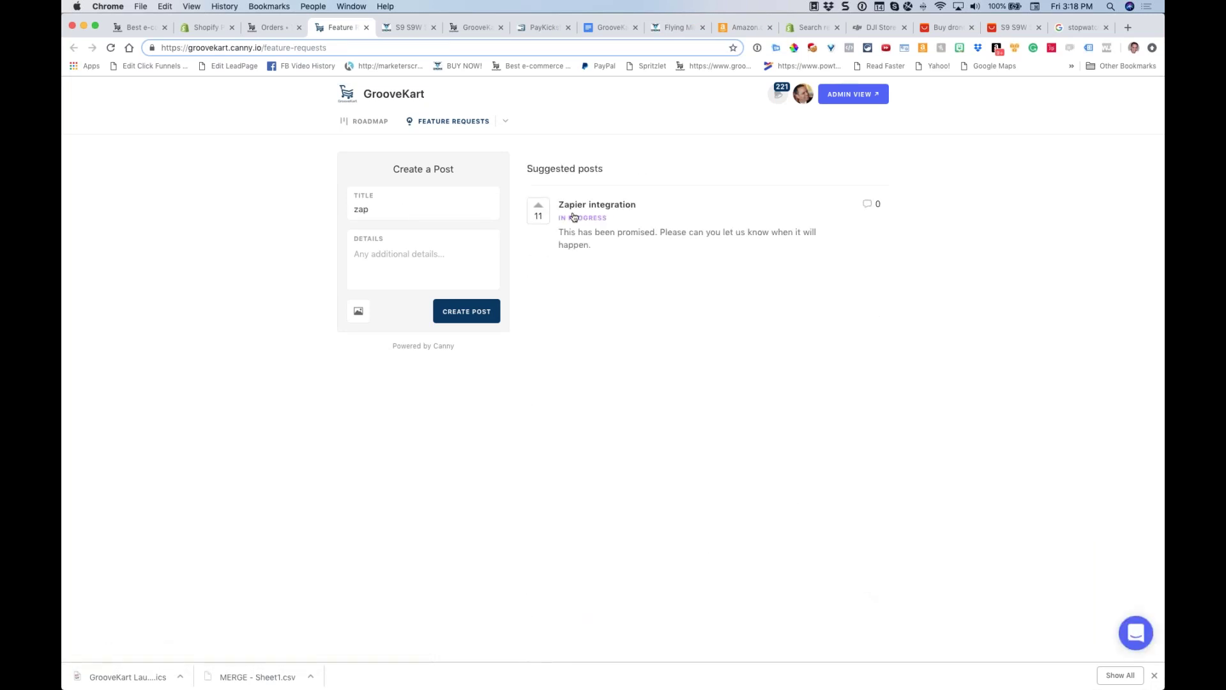
click(588, 207)
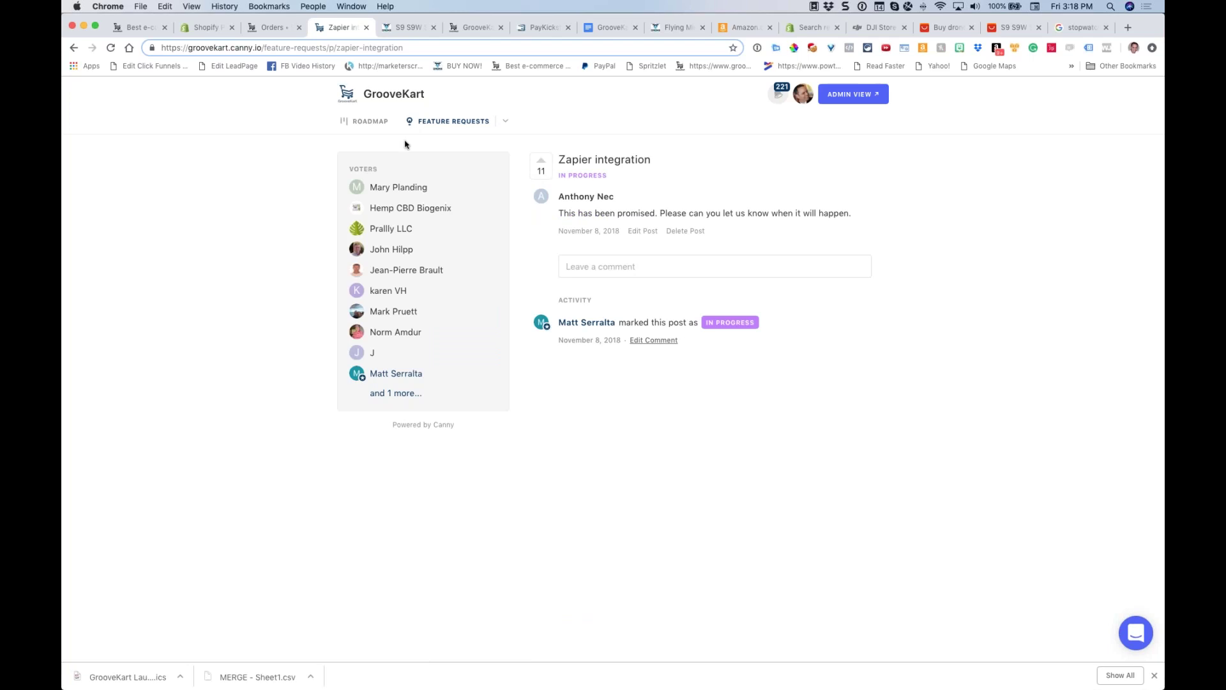
click(369, 121)
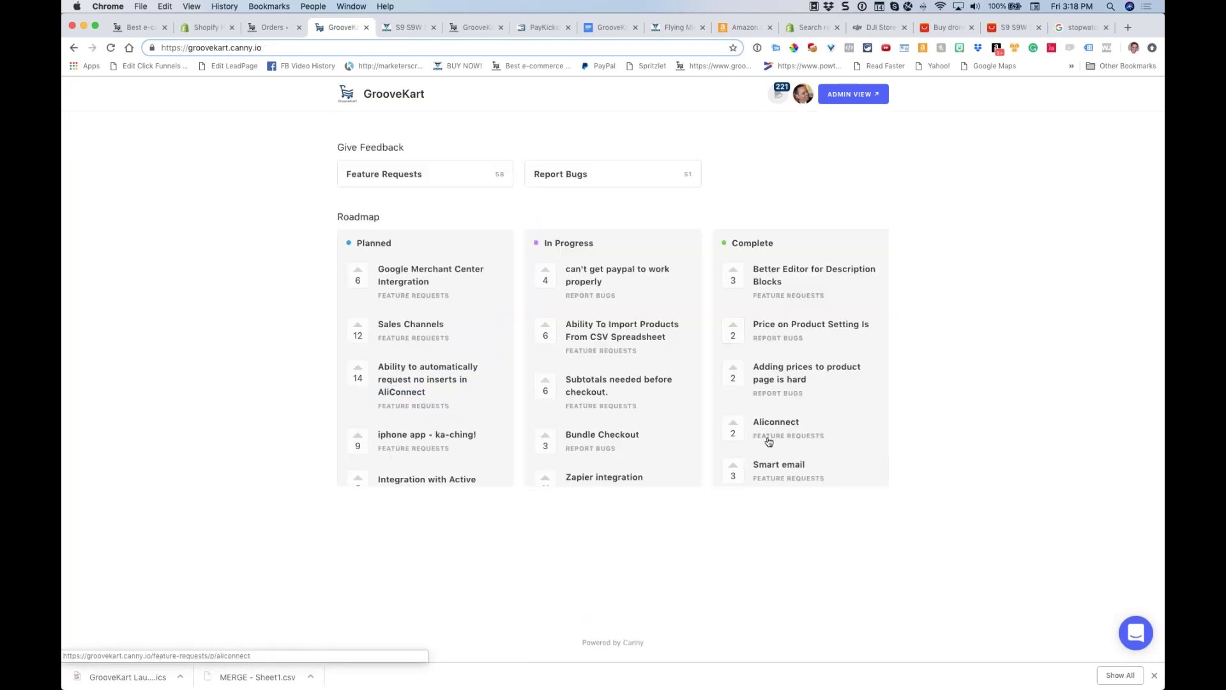
Find the 'Dropified' feature request, upvote it to 2 votes, and close its tab
click(393, 176)
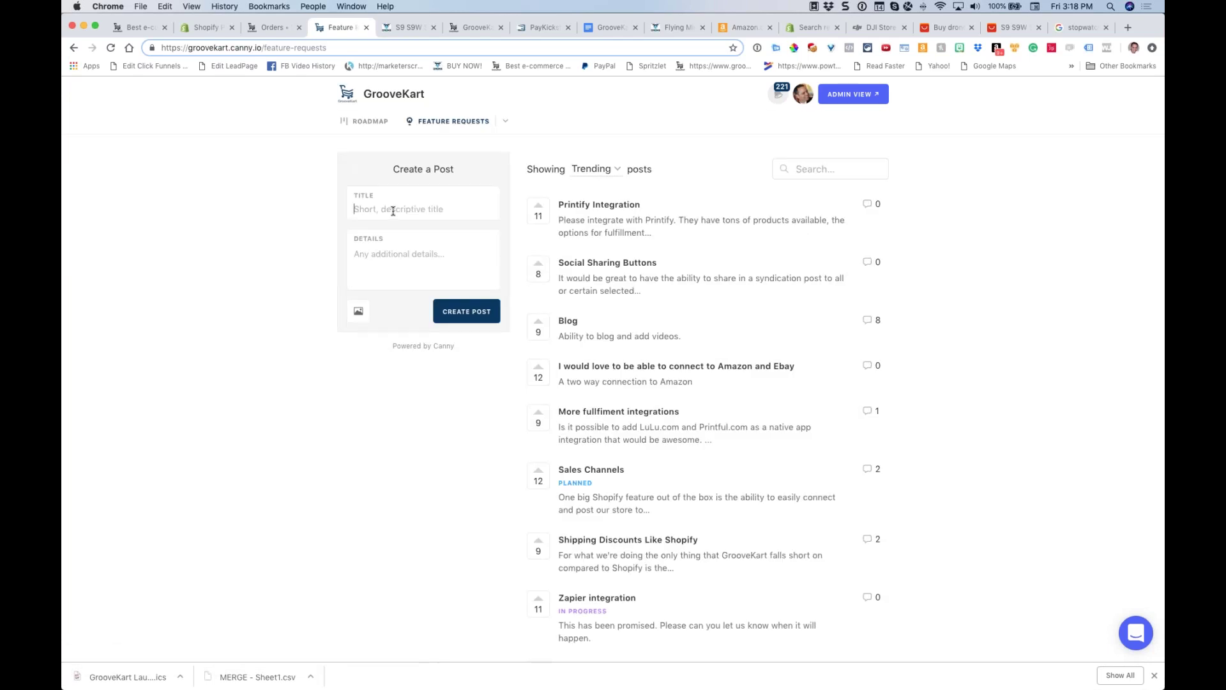
text(Dro)
key(BackSpace)
key(BackSpace)
text(rop)
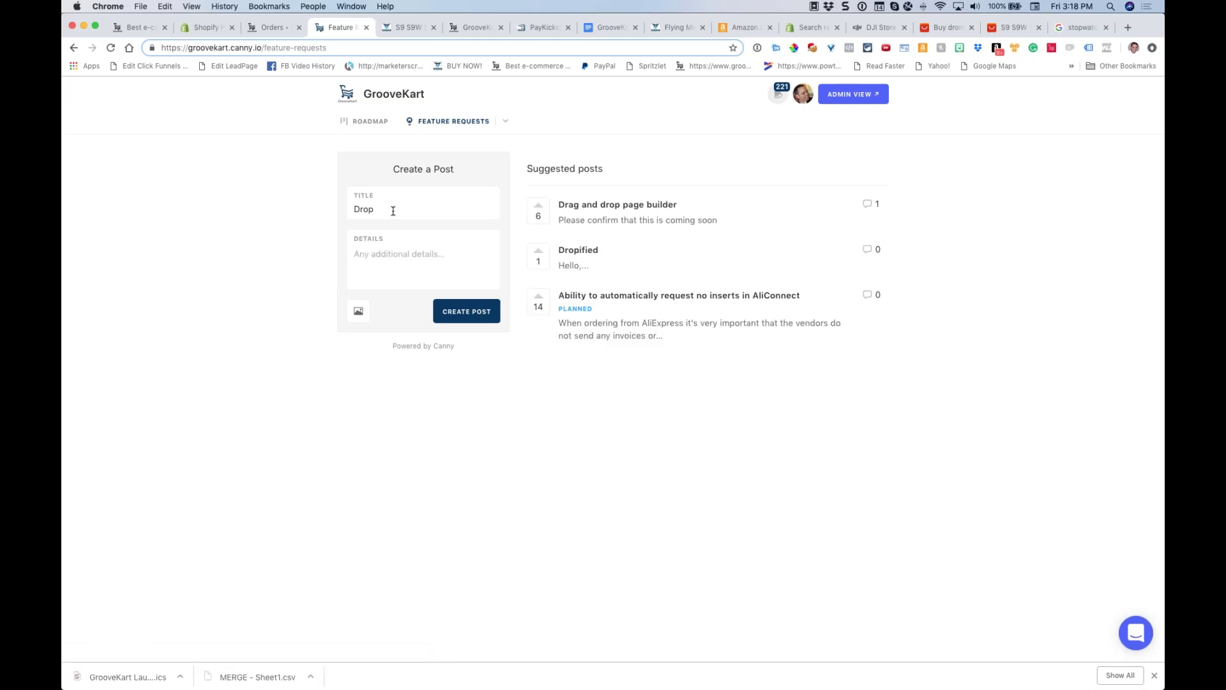
text(ified)
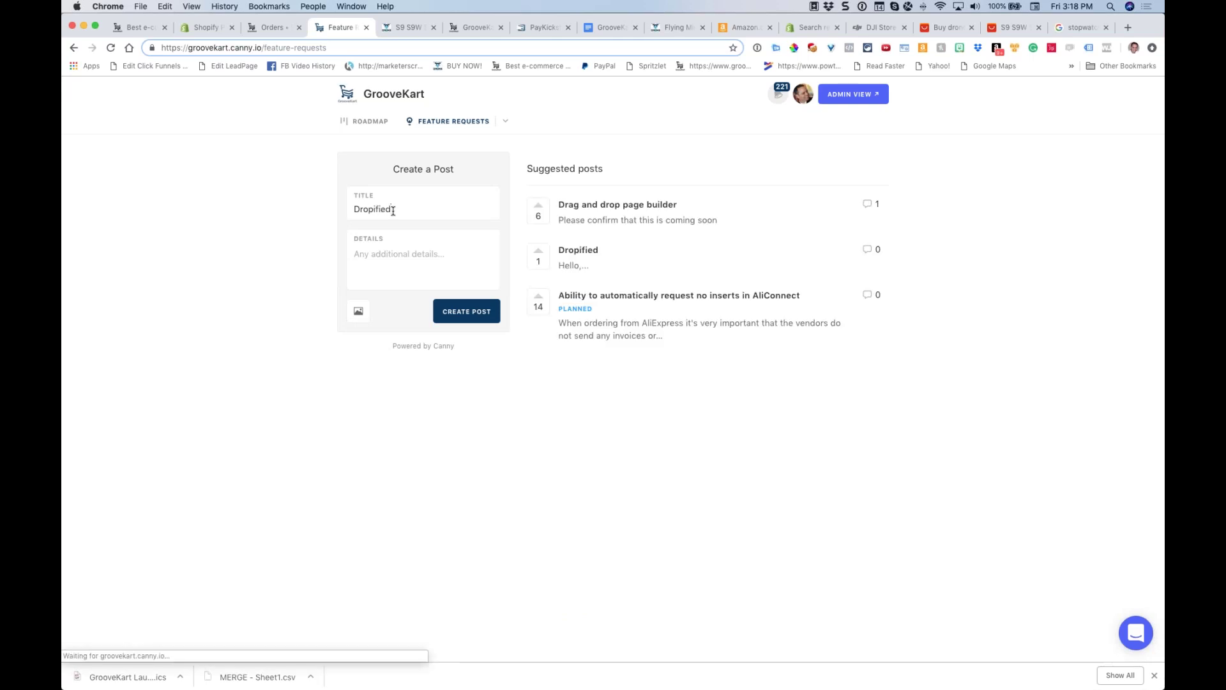
click(582, 205)
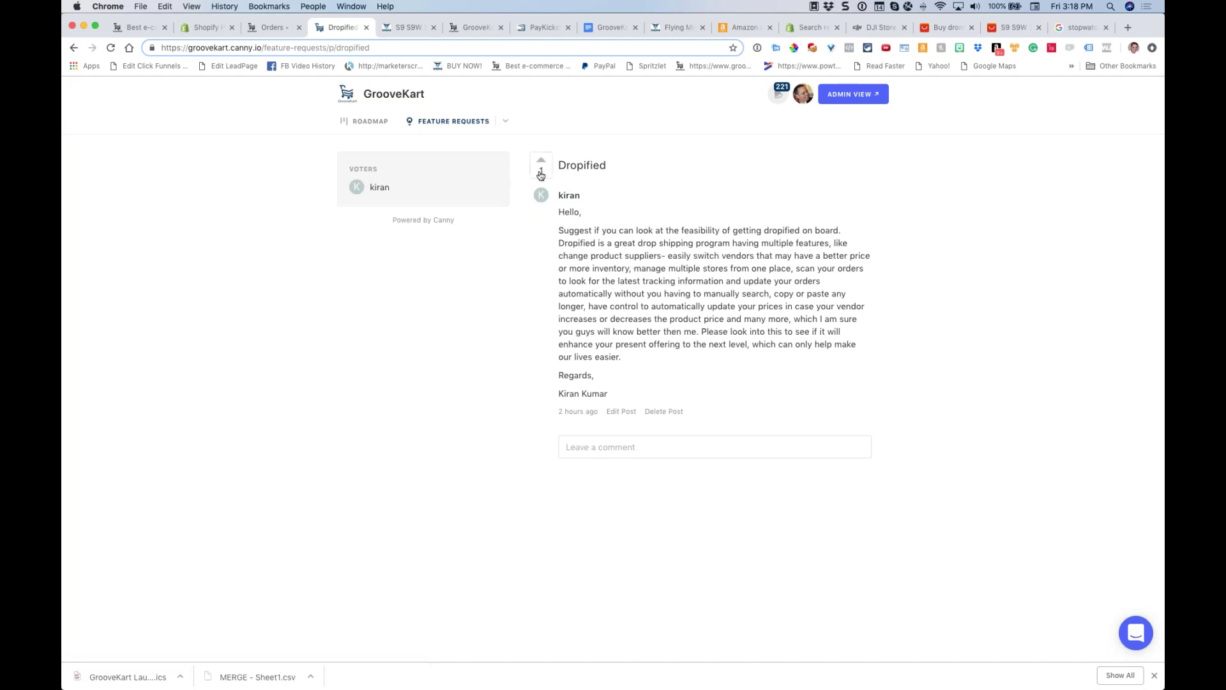
click(535, 177)
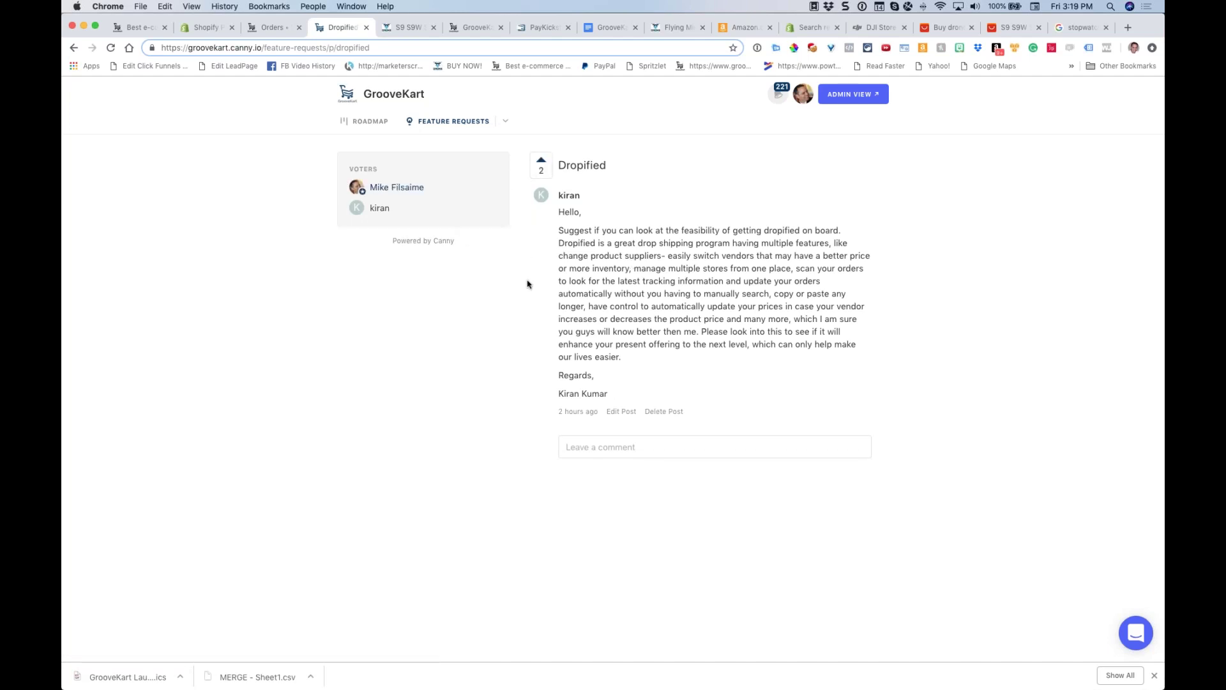
drag(570, 393, 600, 394)
click(366, 28)
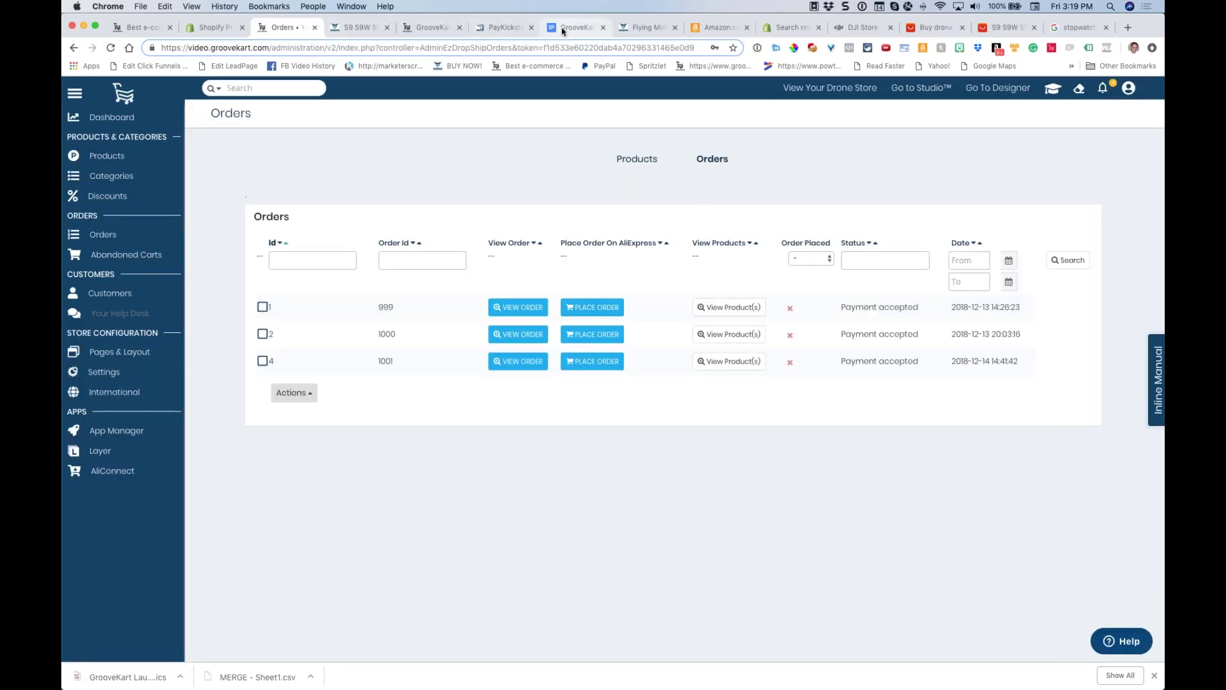
click(571, 27)
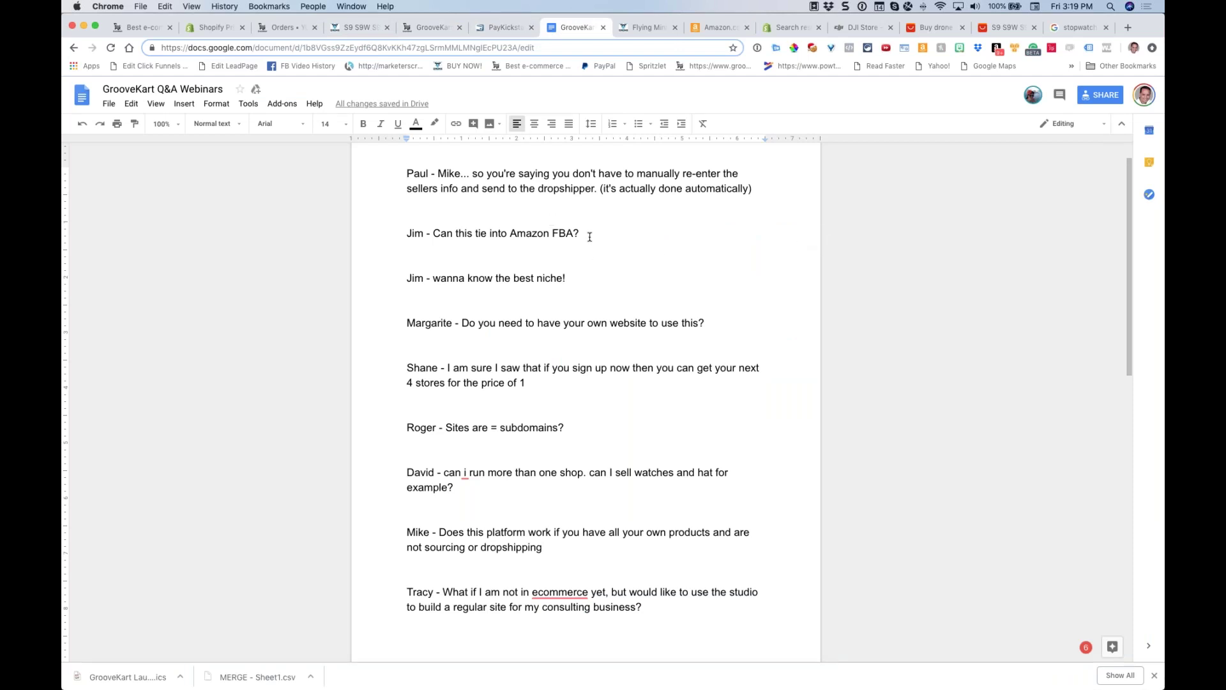
drag(590, 237, 397, 233)
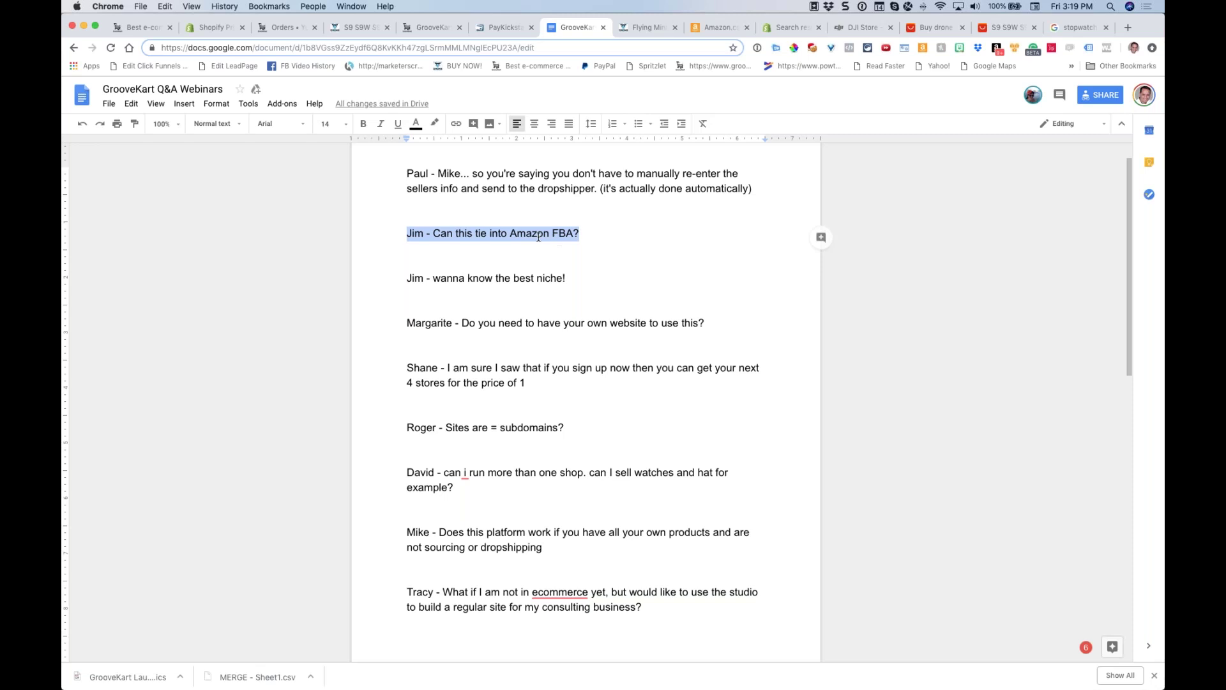
double_click(571, 249)
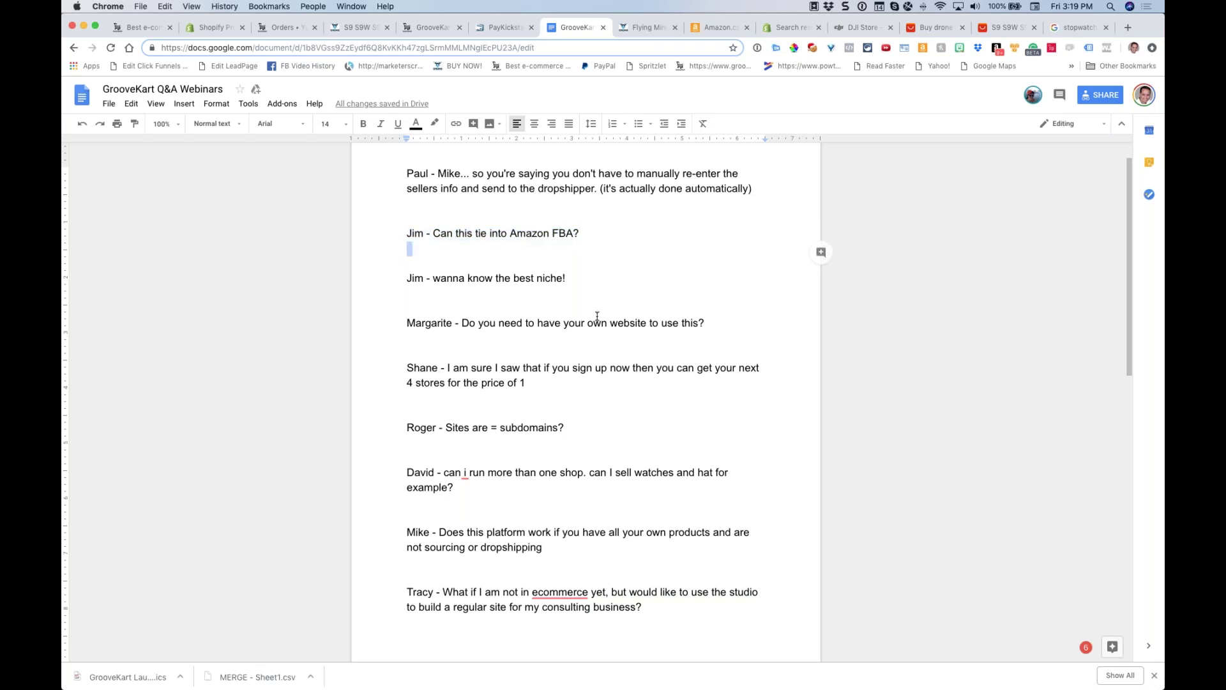
triple_click(577, 278)
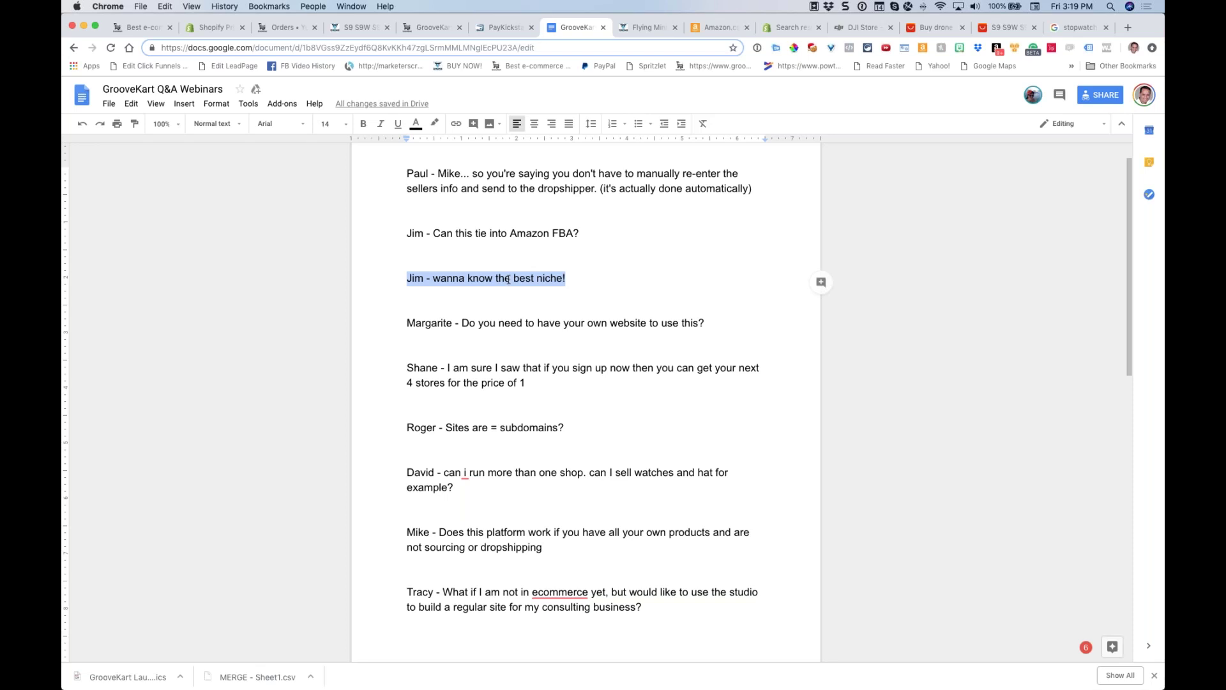
scroll(594, 272, down, 3)
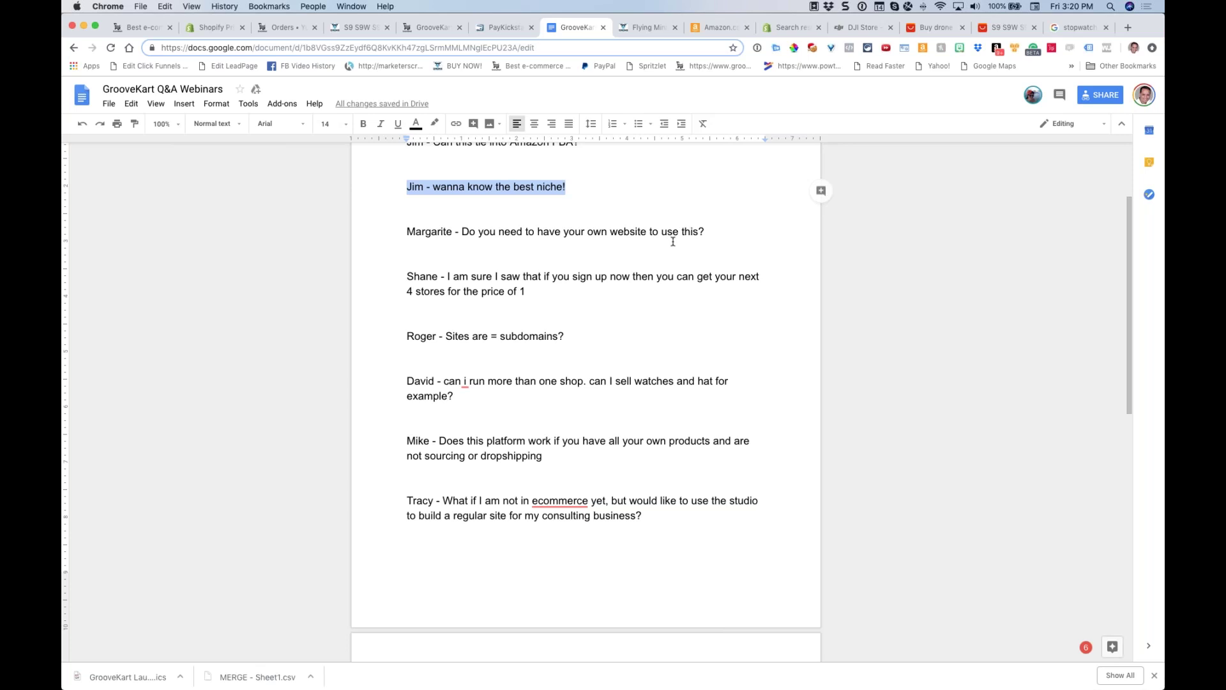
drag(699, 233, 405, 236)
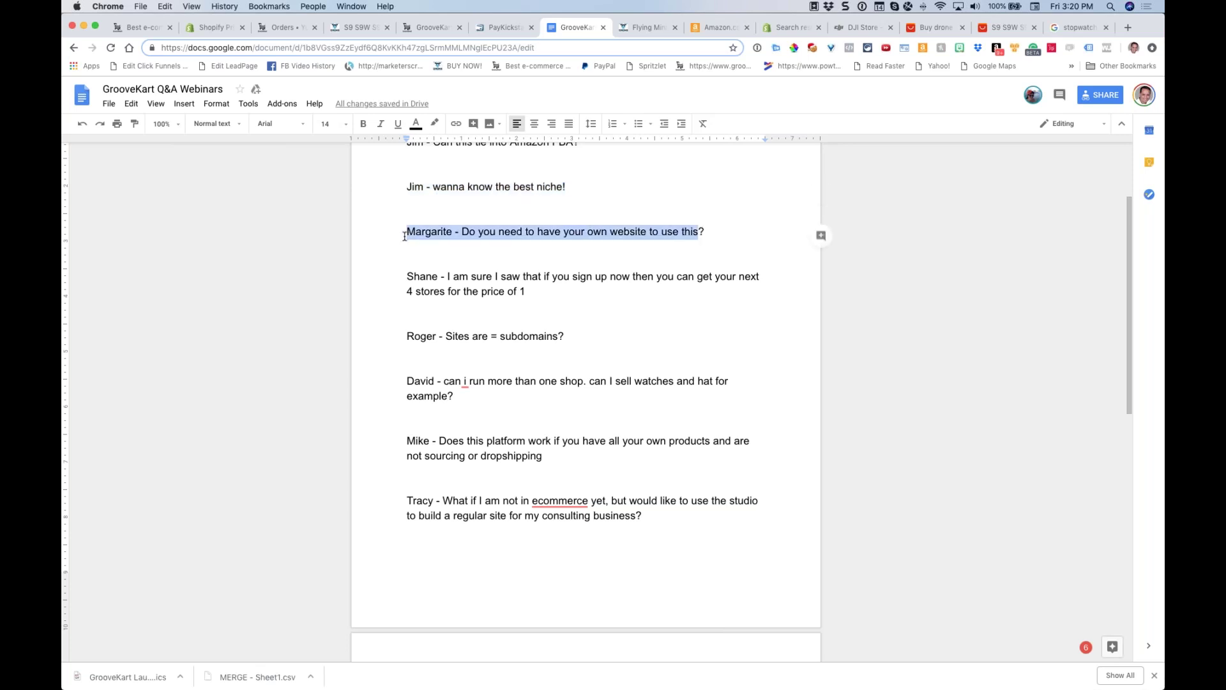
click(281, 29)
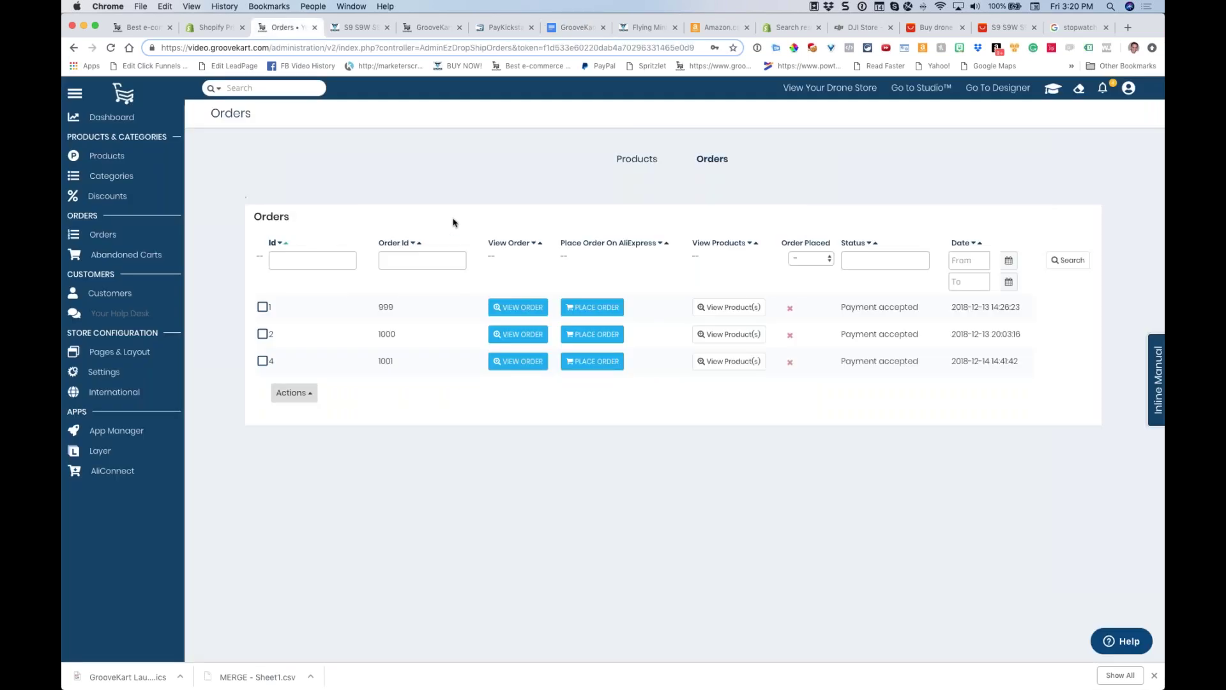
Start checkout for the $497 annual plan with HALF-OFF-FULL, then return to the Orders page
click(148, 32)
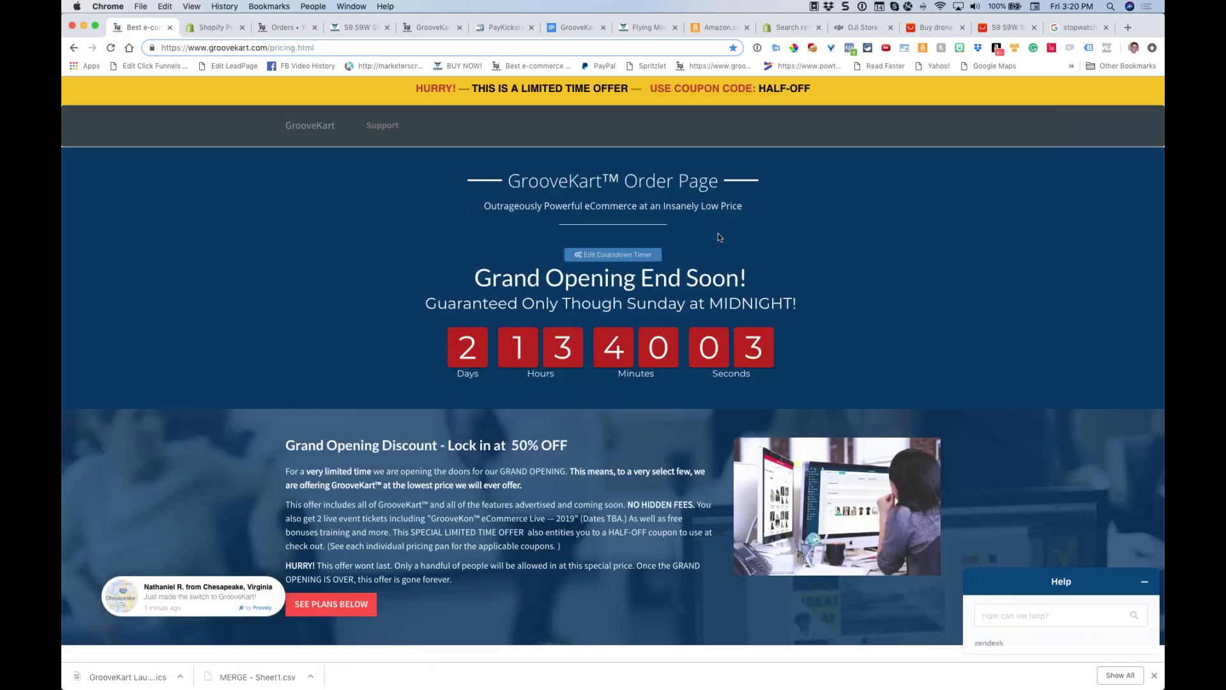
scroll(716, 228, down, 20)
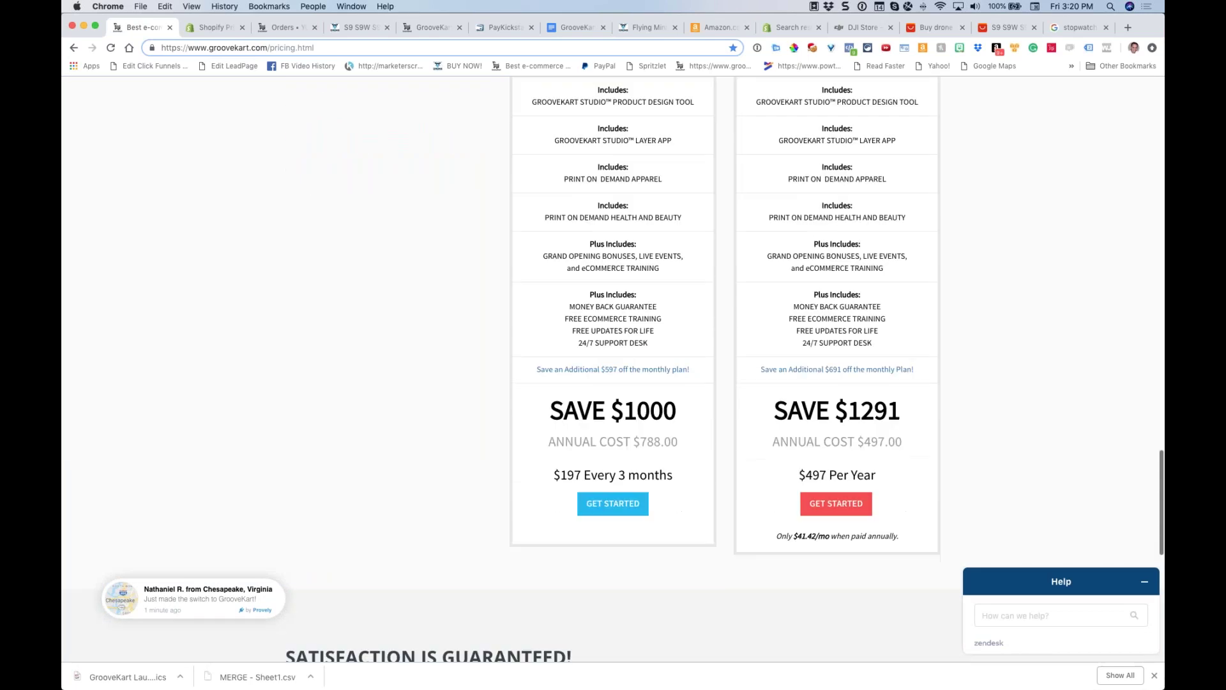
click(834, 512)
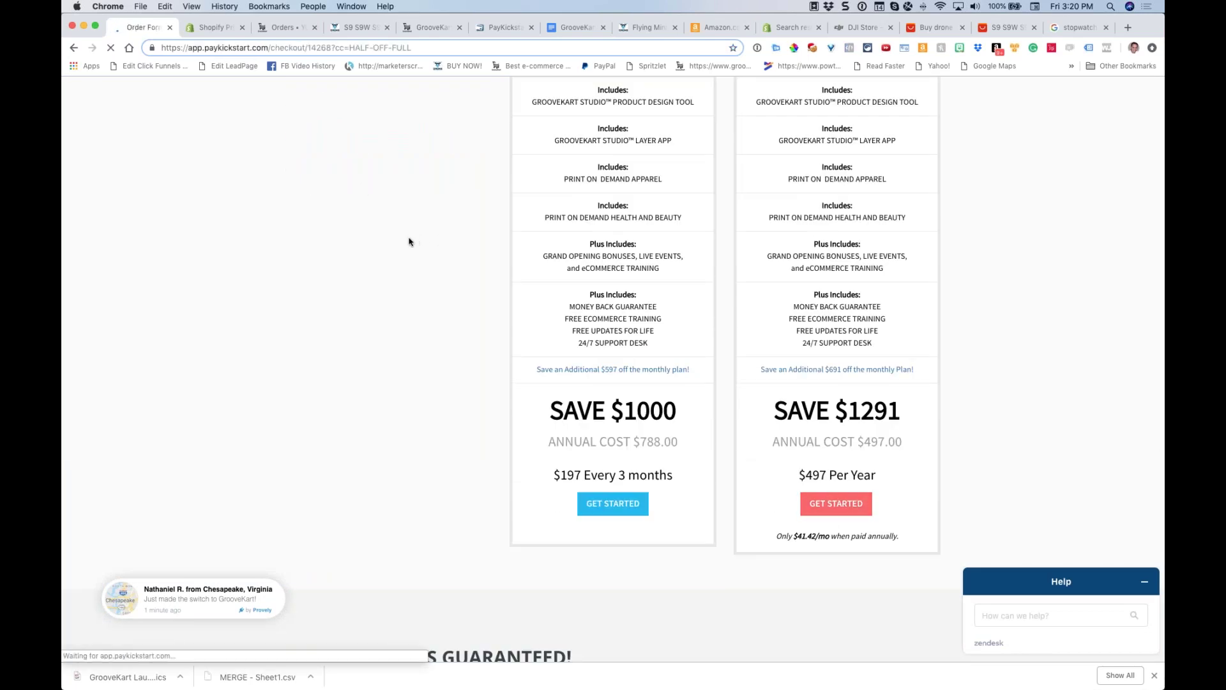
click(397, 280)
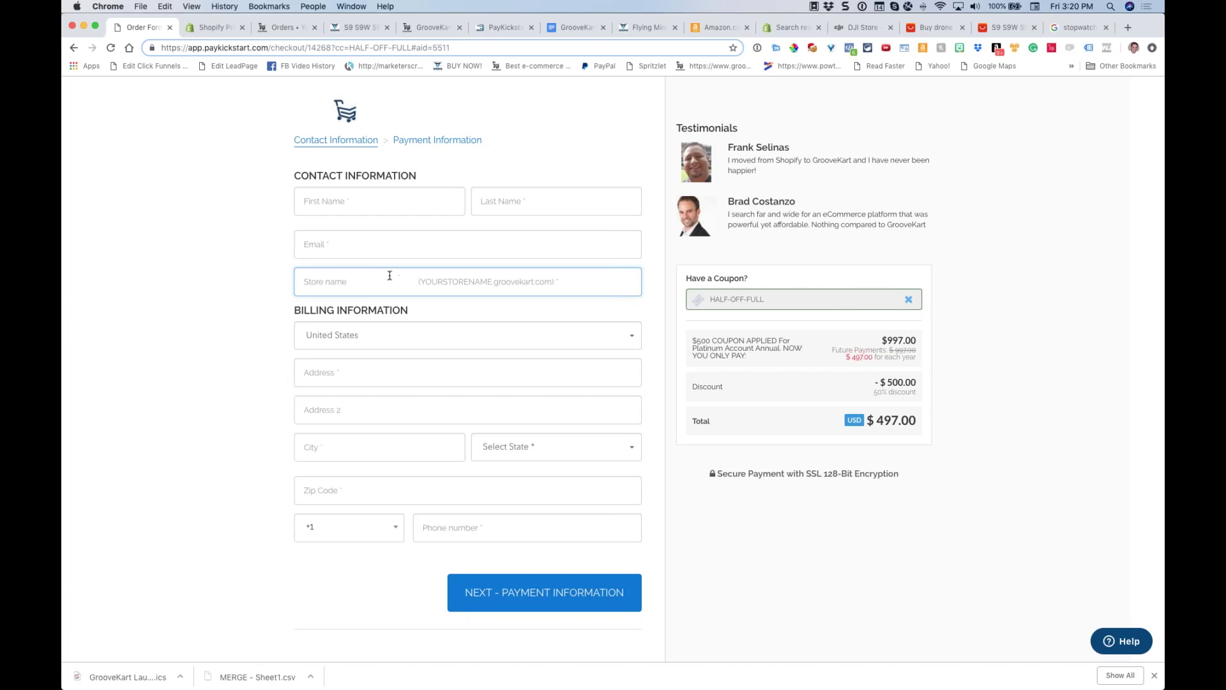
mouse_move(287, 33)
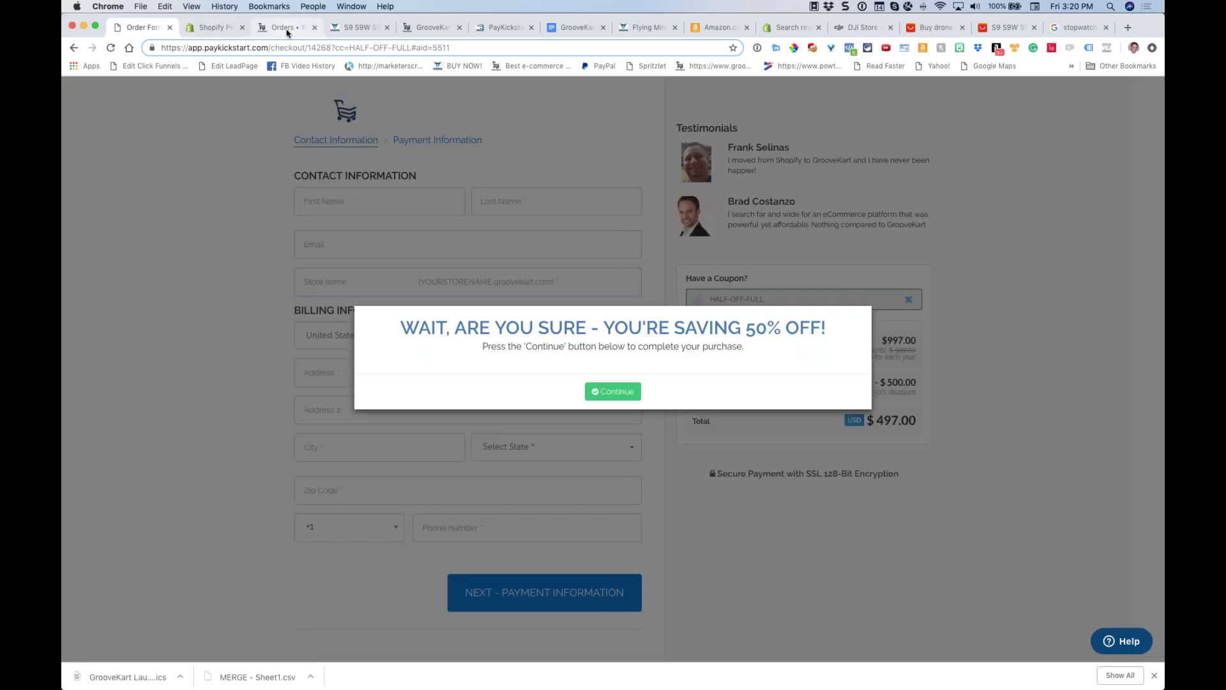
click(286, 28)
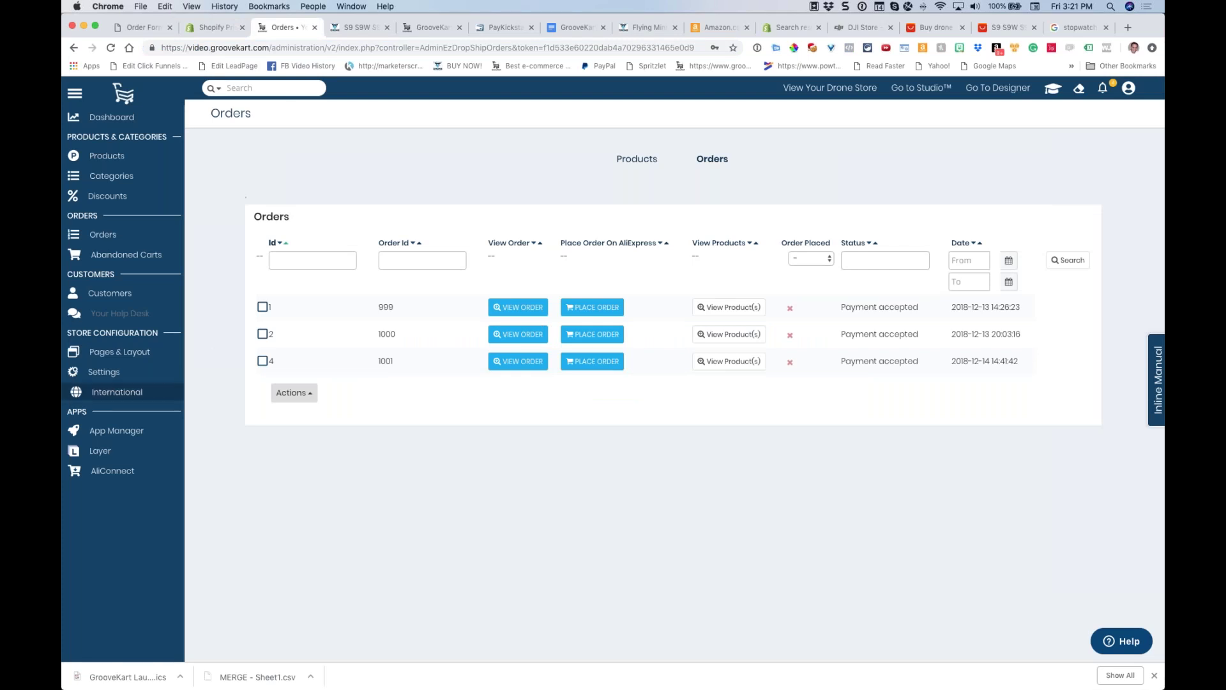
Review Settings > Domain for using your own domain, then return to the Q&A doc
click(105, 376)
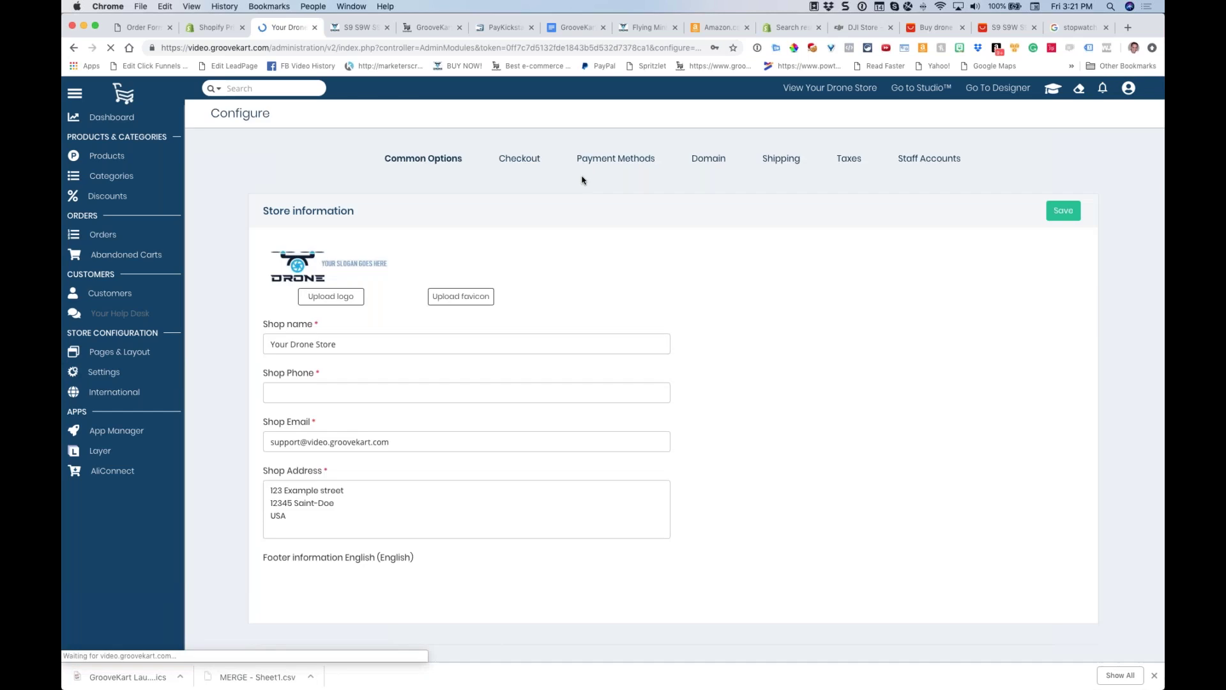
click(708, 159)
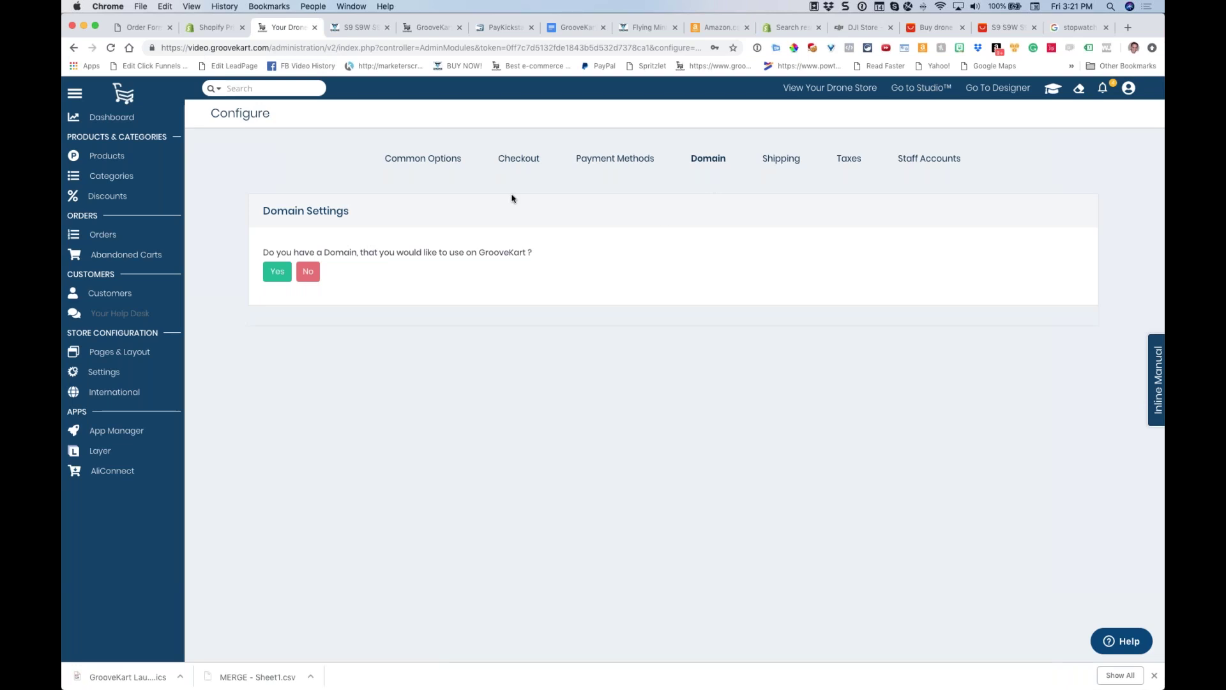
click(574, 28)
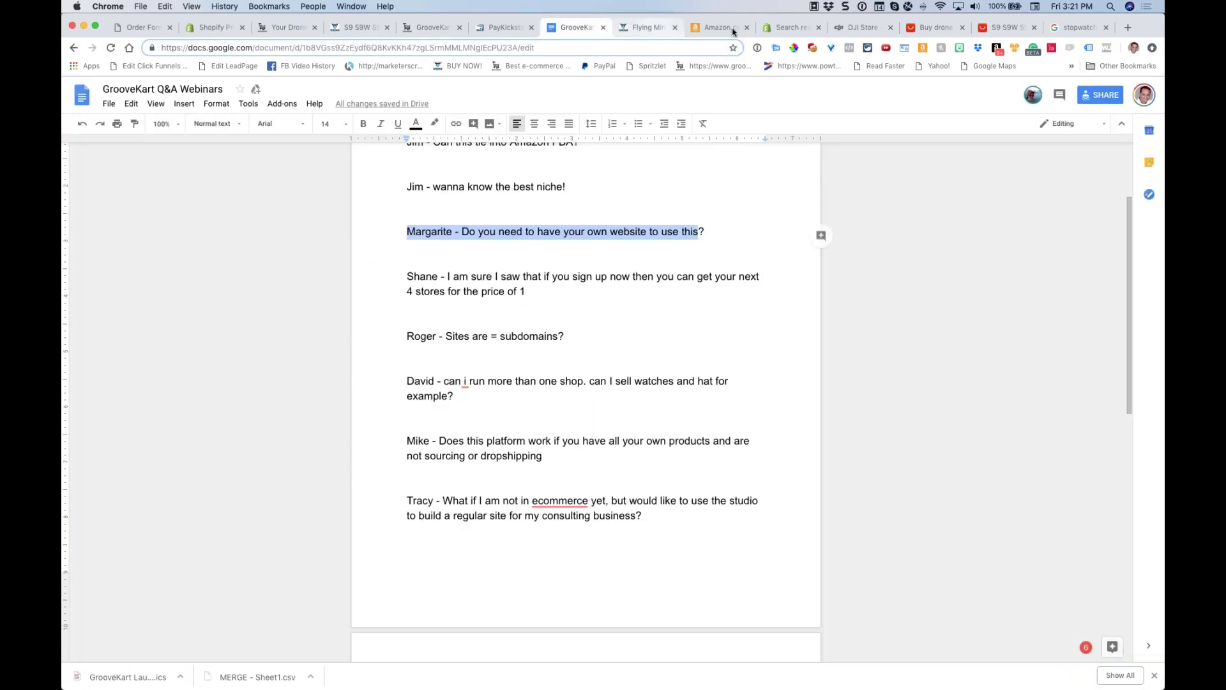
After checking the timer, insert a blank line above the next-4-stores-for-price-of-1 question
click(1063, 32)
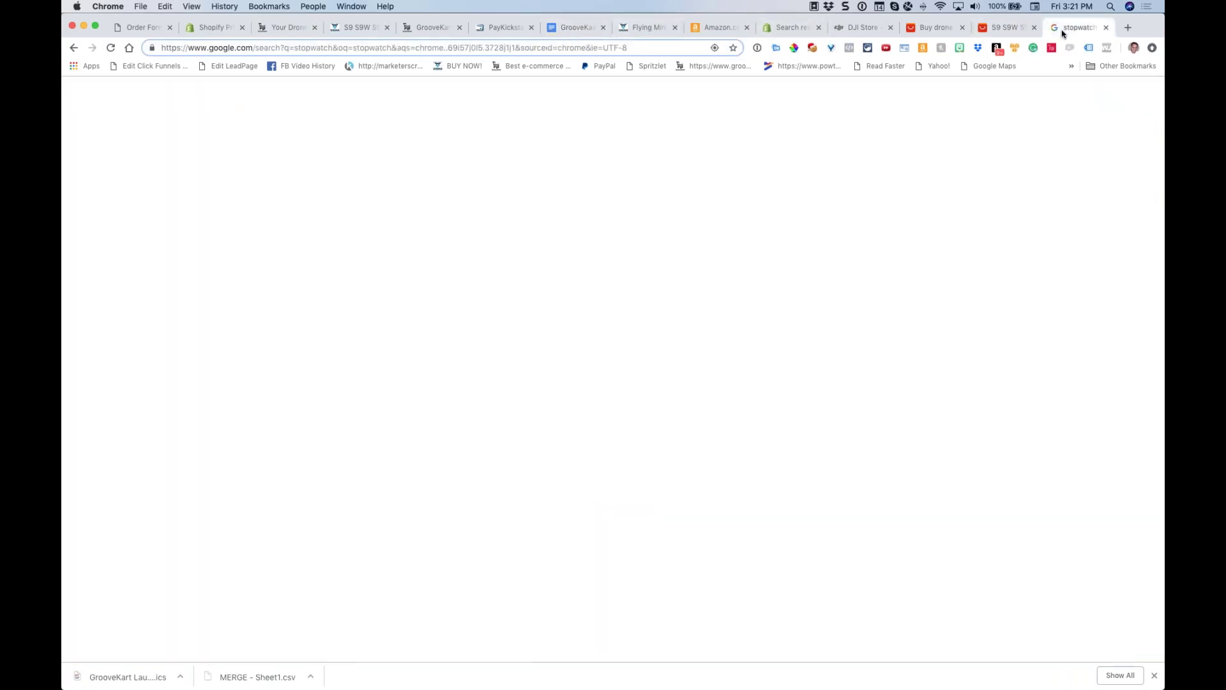
click(575, 28)
click(555, 289)
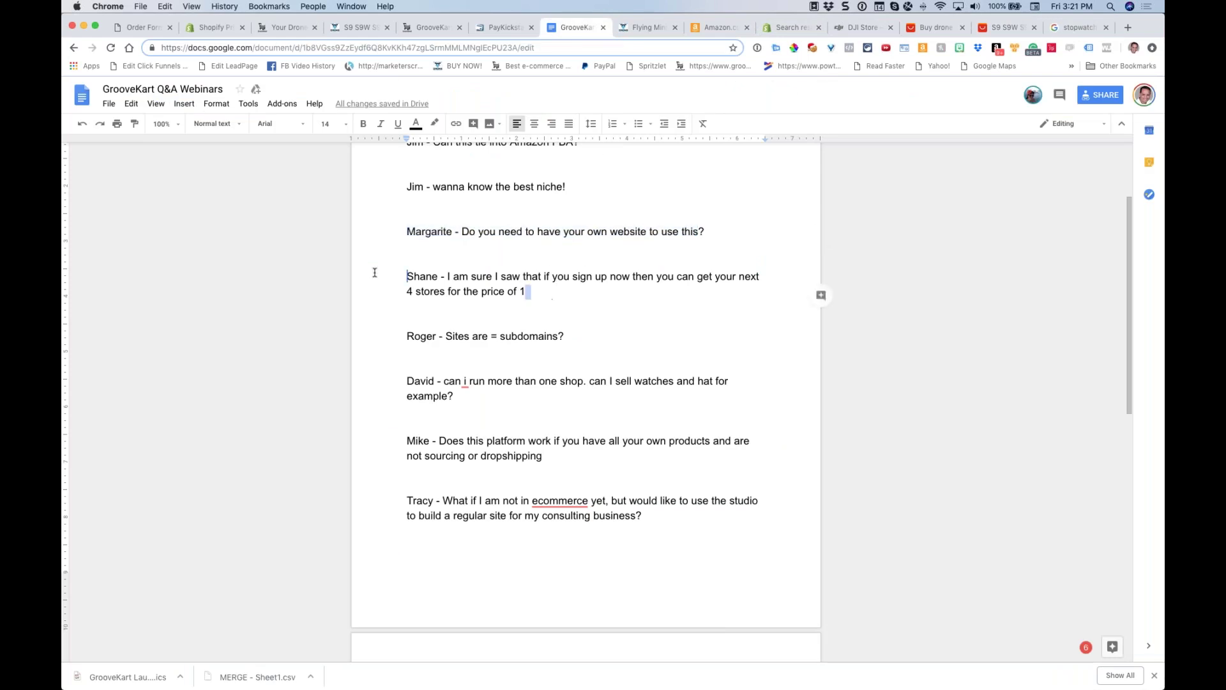
click(409, 275)
key(Return)
drag(526, 308, 380, 282)
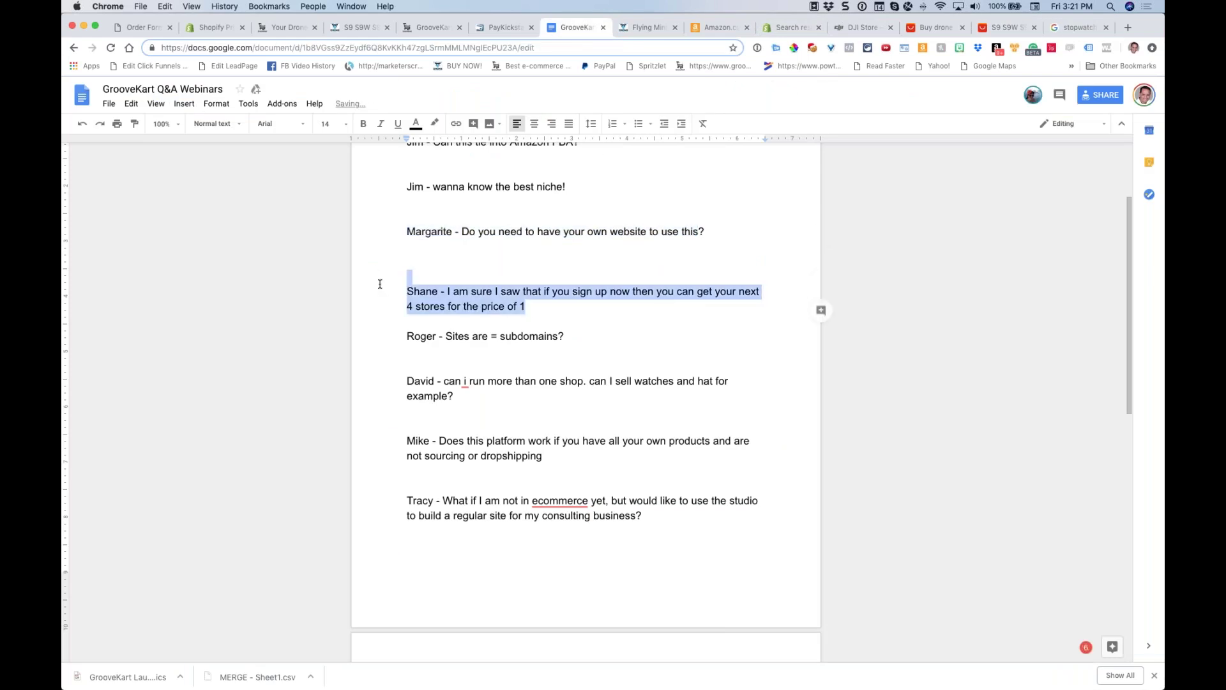
scroll(504, 236, down, 1)
scroll(504, 235, down, 2)
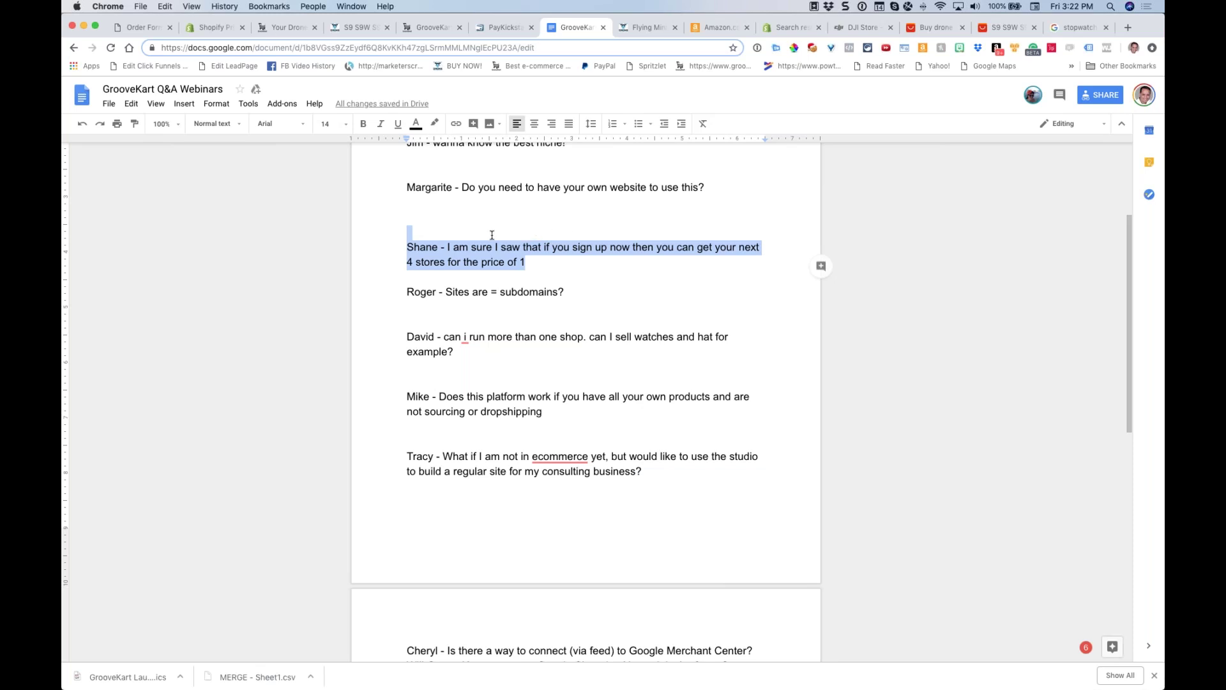
Highlight the subdomains question, then the question about running more than one shop
click(400, 291)
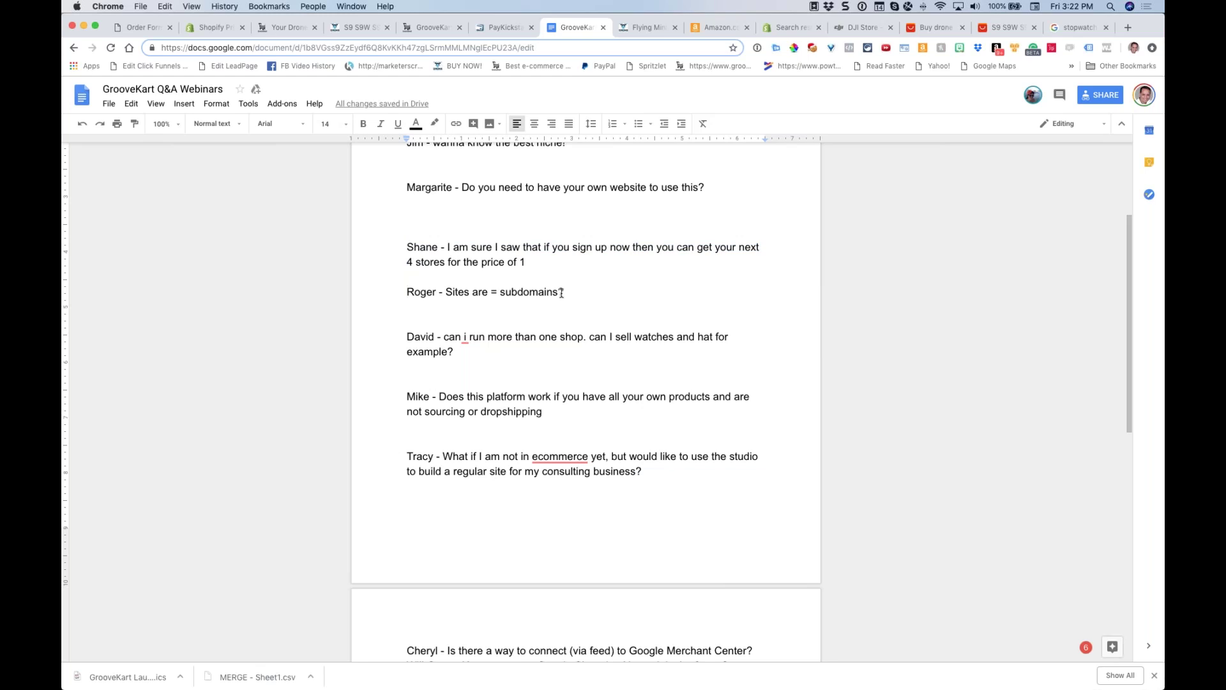
drag(564, 292, 396, 288)
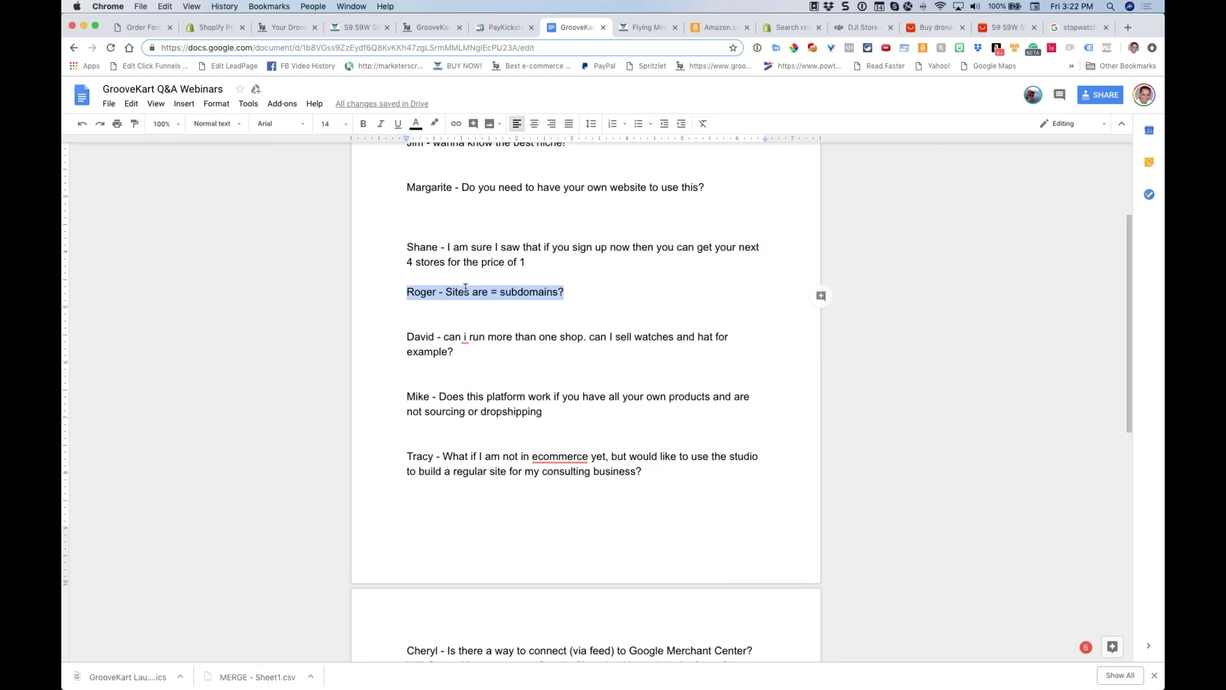
scroll(508, 284, down, 3)
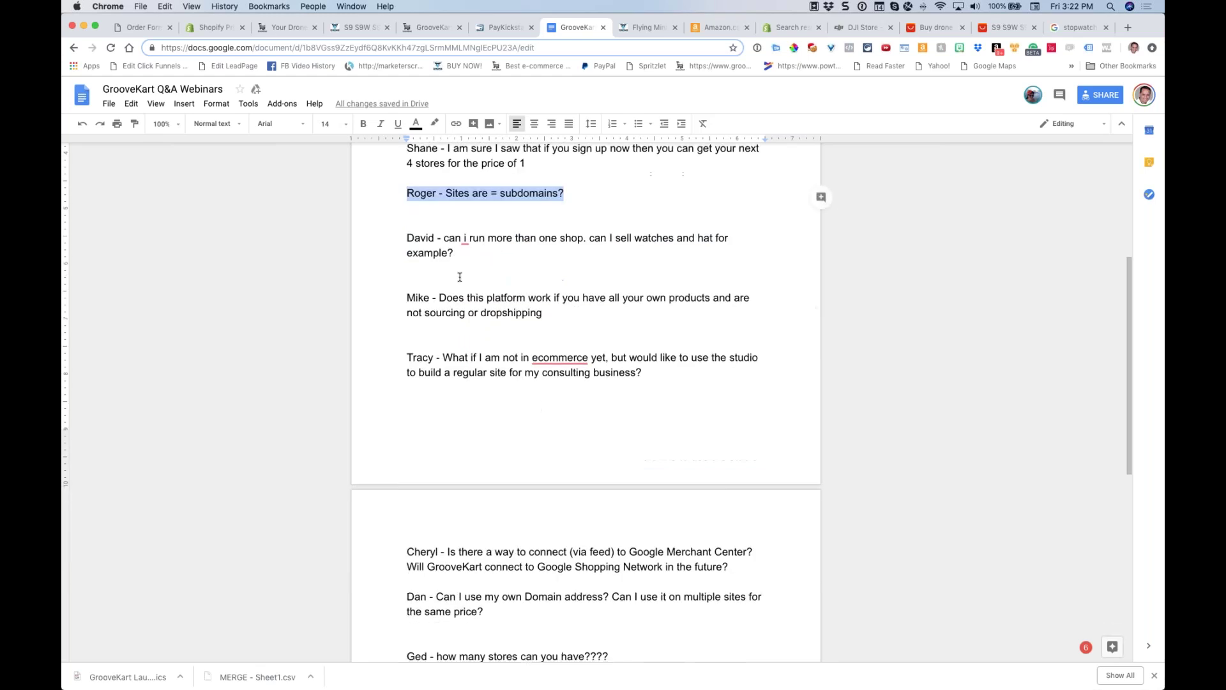
triple_click(387, 238)
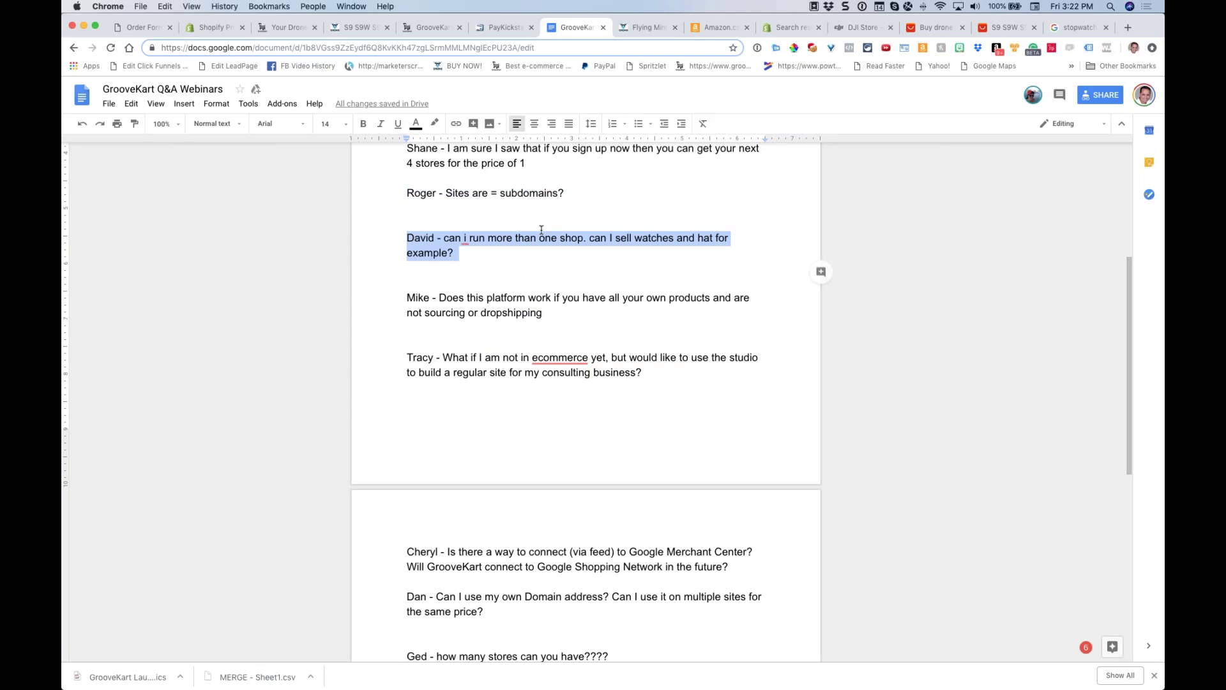
scroll(542, 229, down, 2)
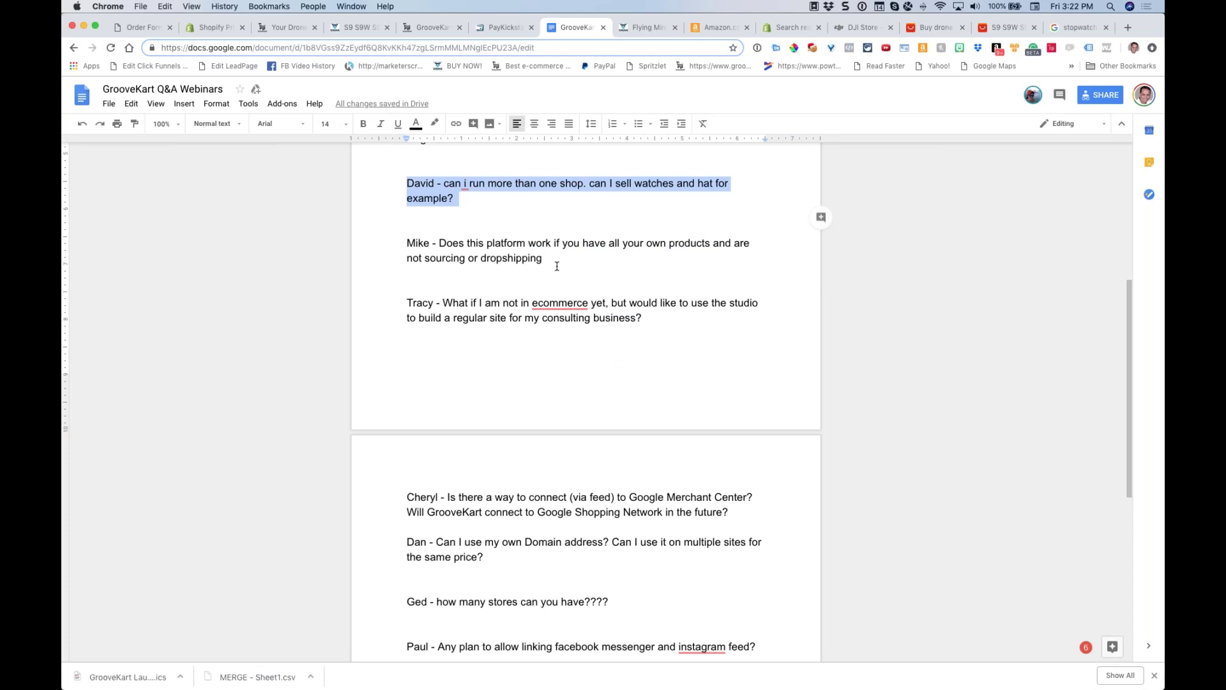
click(137, 27)
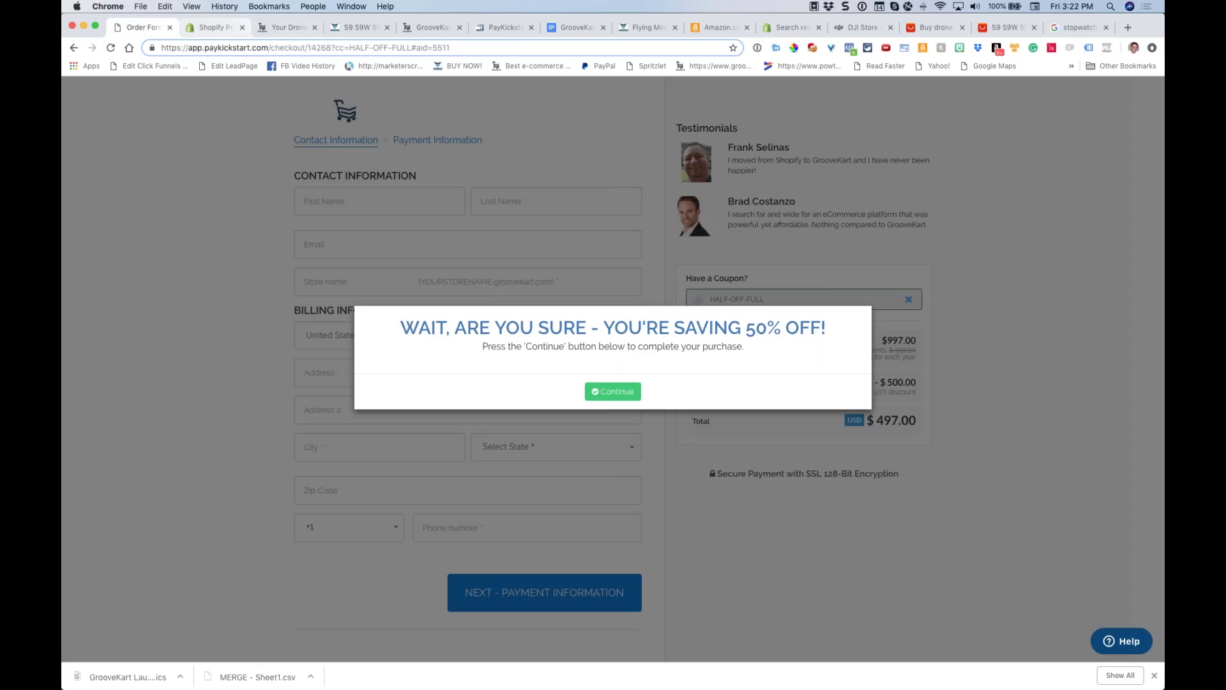
Dismiss the 50%-off reminder on the checkout and go to the drone store's Orders list
click(913, 304)
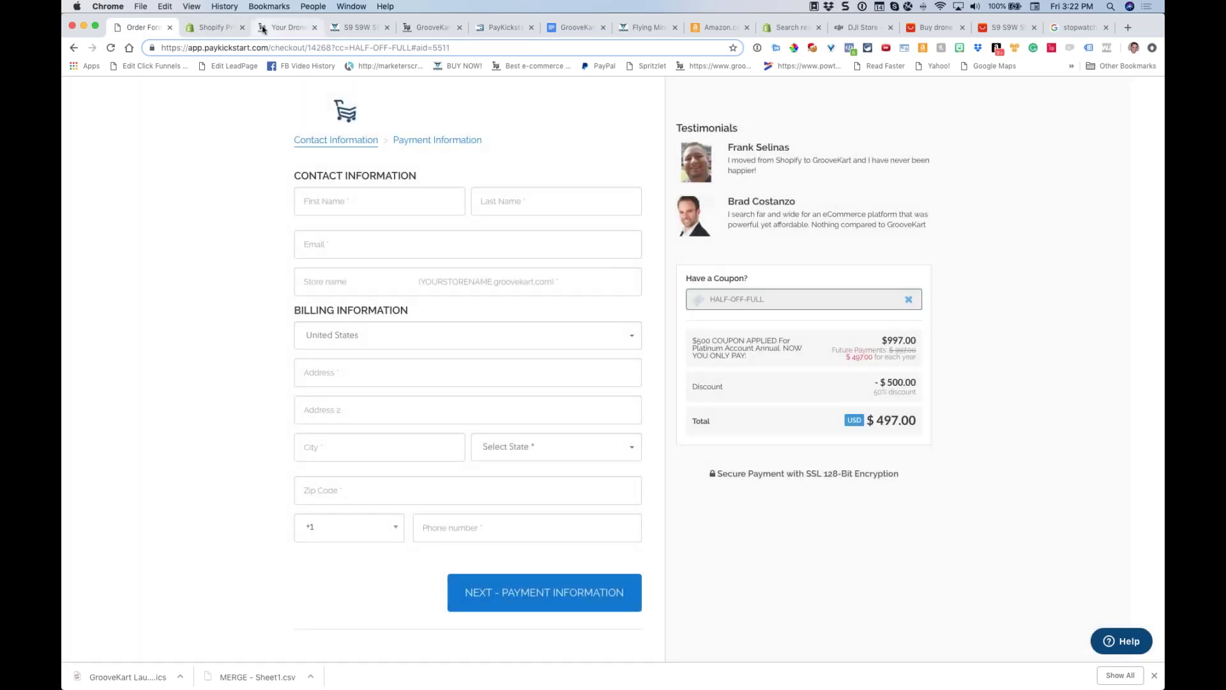
click(263, 29)
click(102, 235)
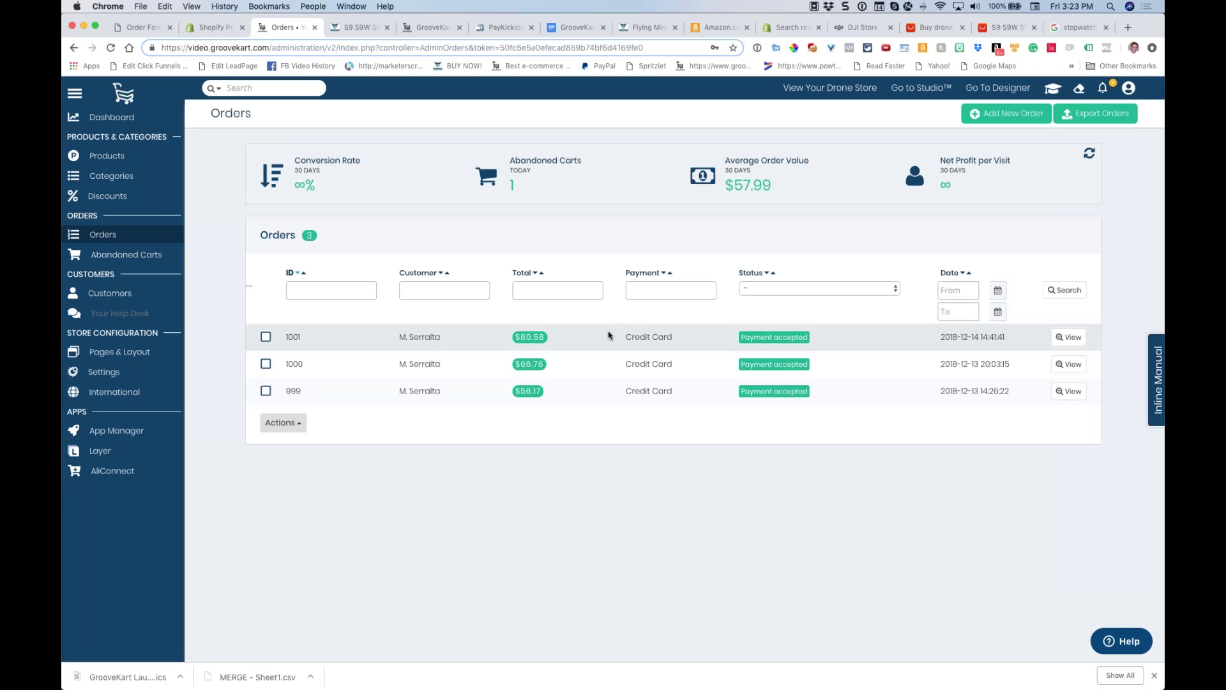
Start the basic initial setup walkthrough from the how-to guides, advance one step, then end it
scroll(571, 282, down, 1)
scroll(571, 282, up, 1)
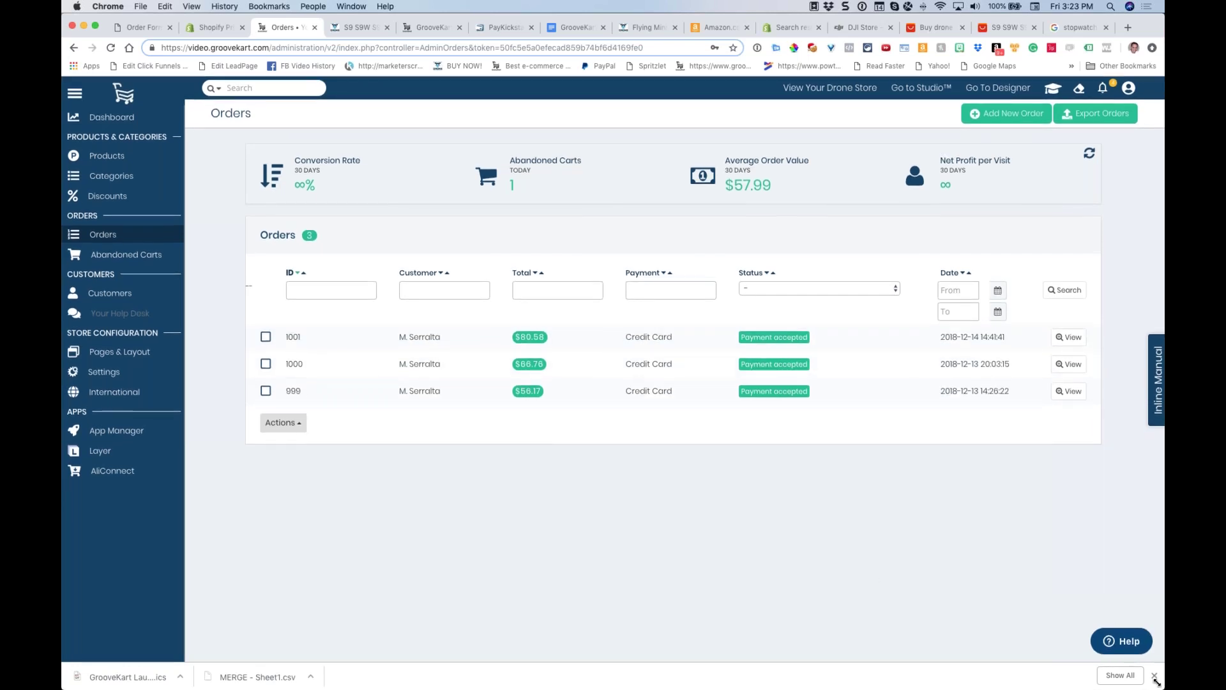
click(1155, 676)
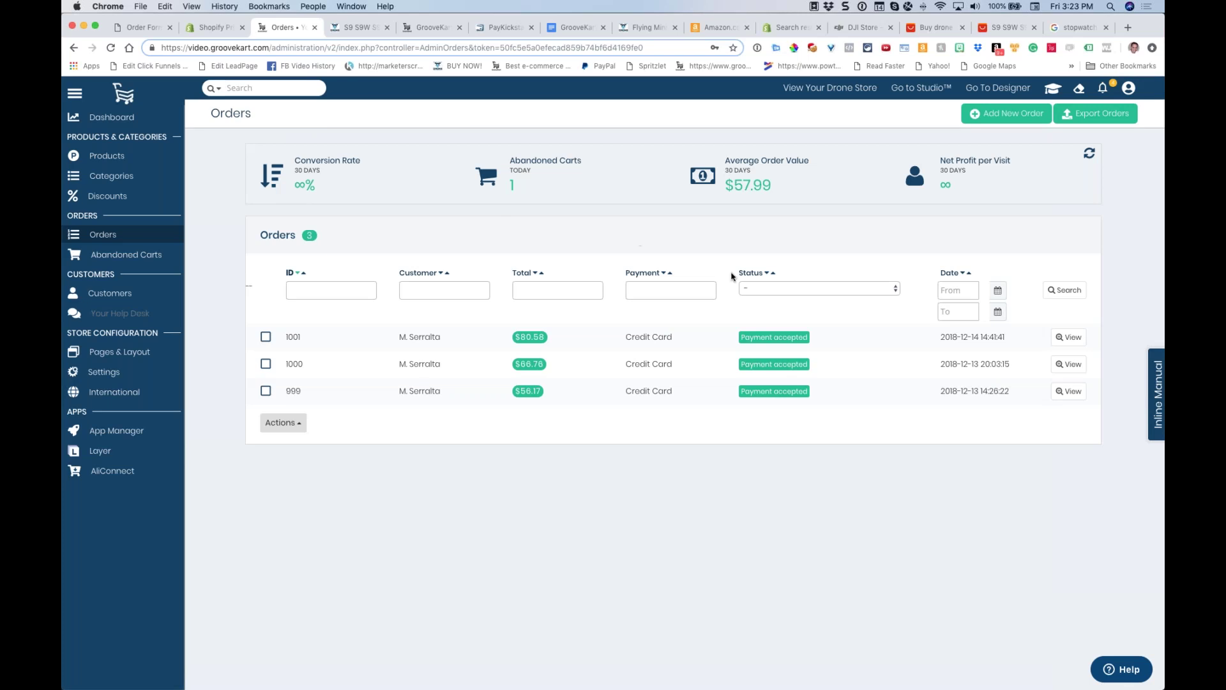
click(1157, 402)
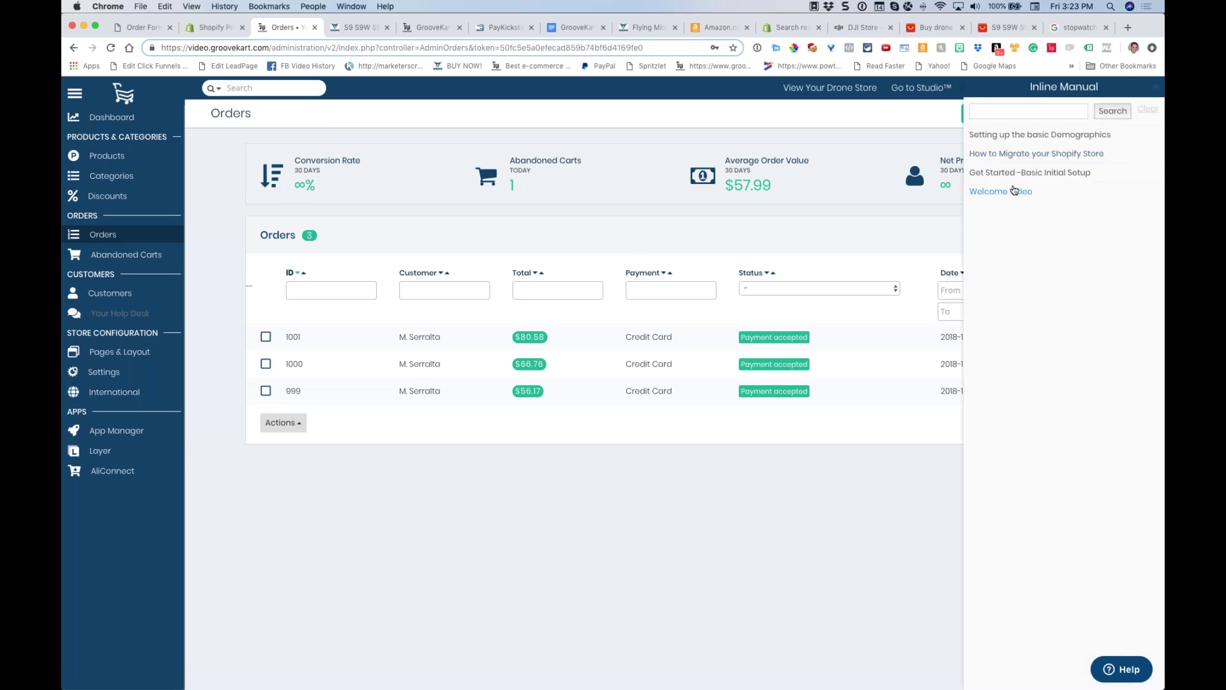
click(1002, 135)
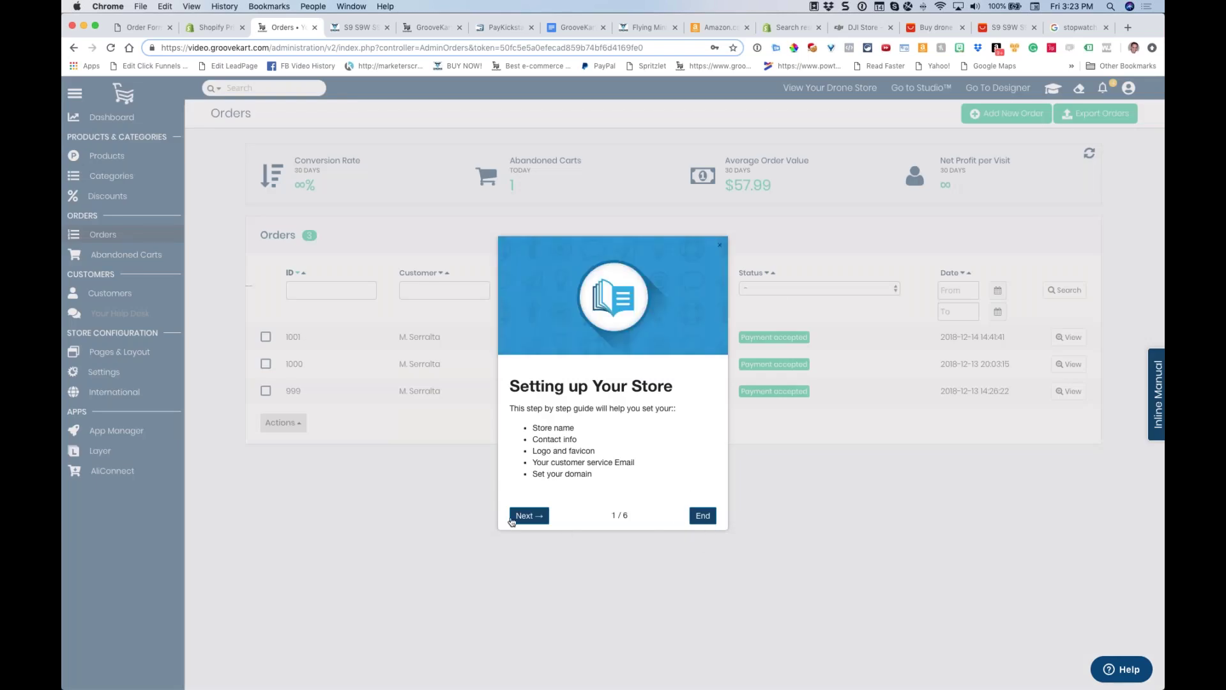
click(525, 517)
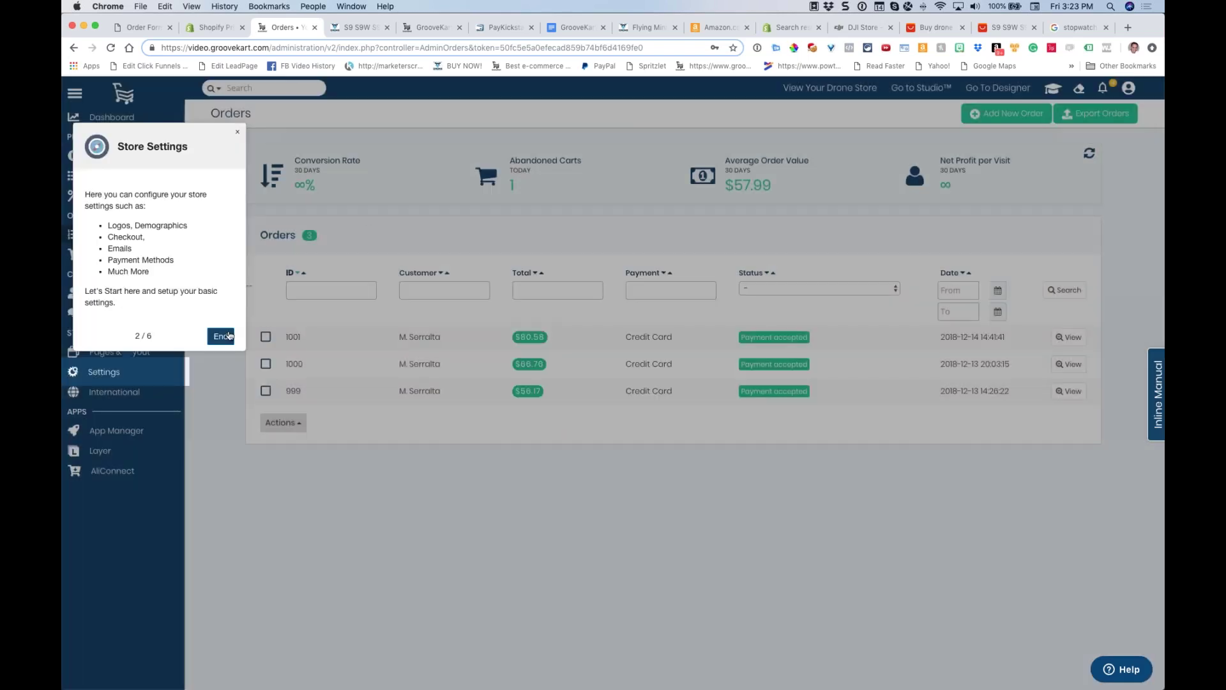
click(221, 336)
Play the dashboard Welcome Video, skip ahead, pause it and close it
click(1158, 429)
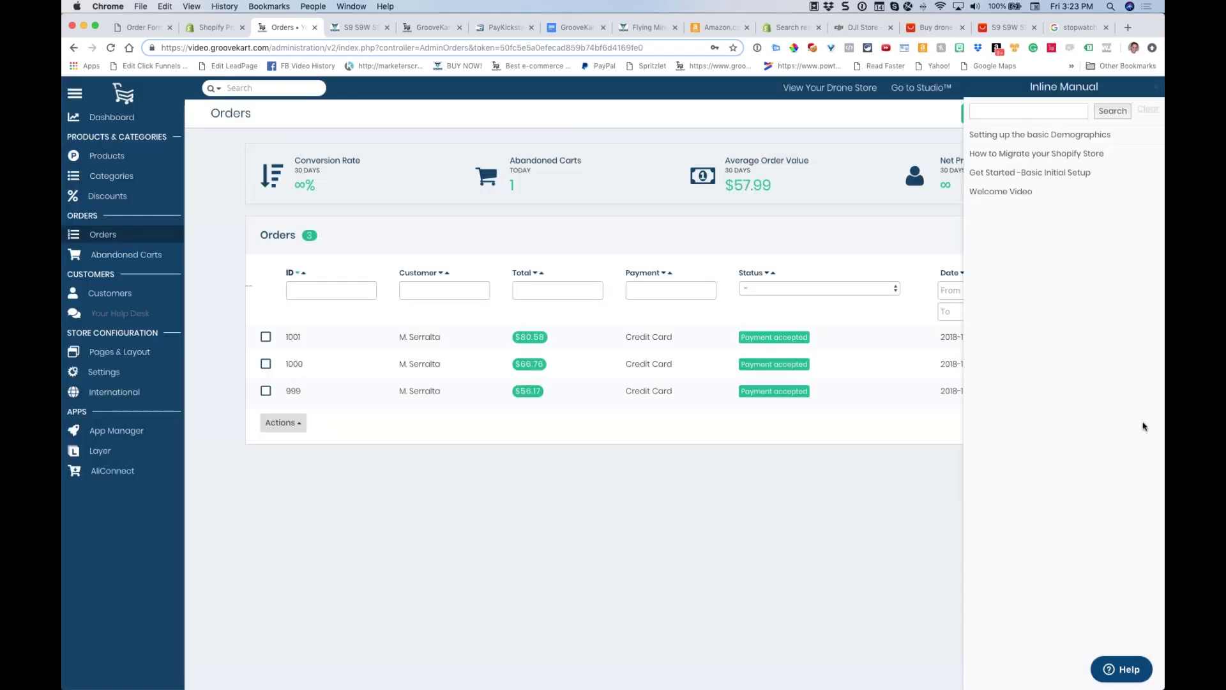
click(1008, 206)
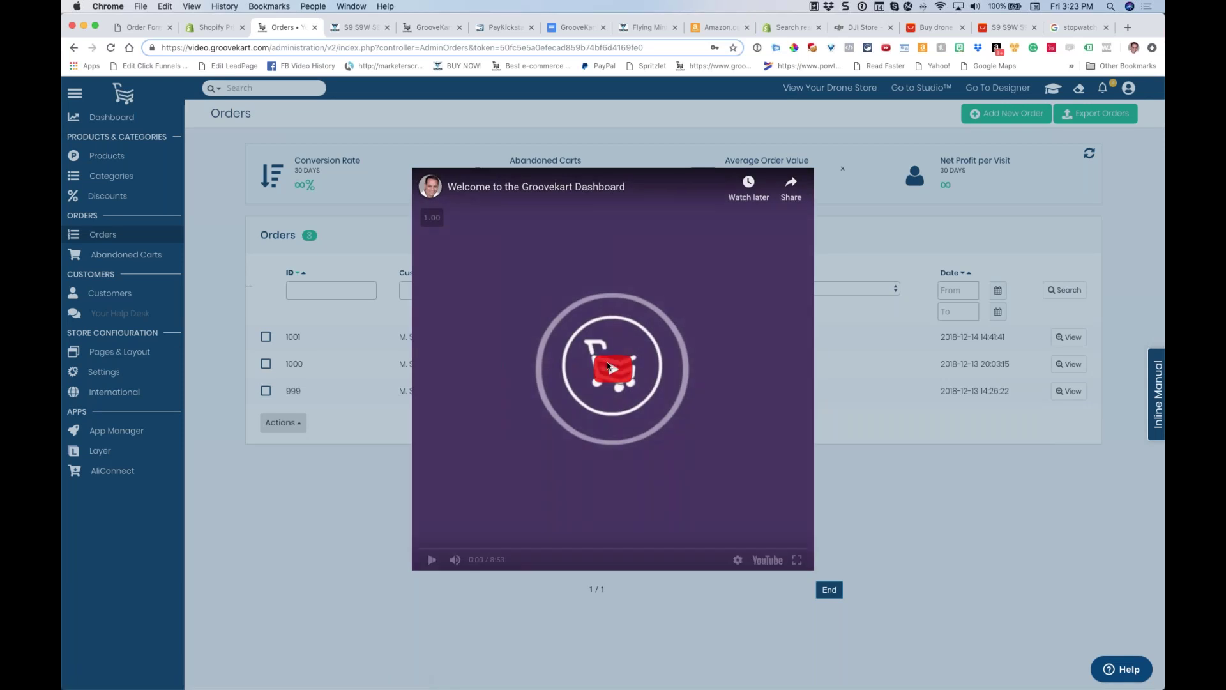
click(610, 364)
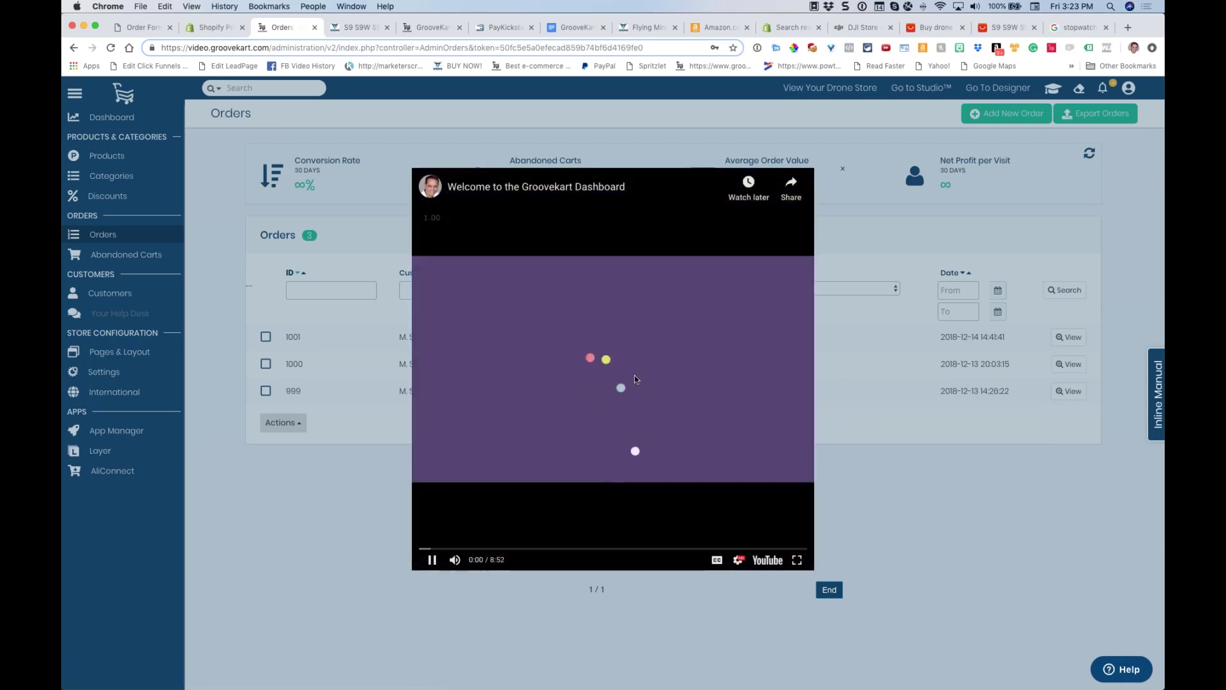
click(473, 551)
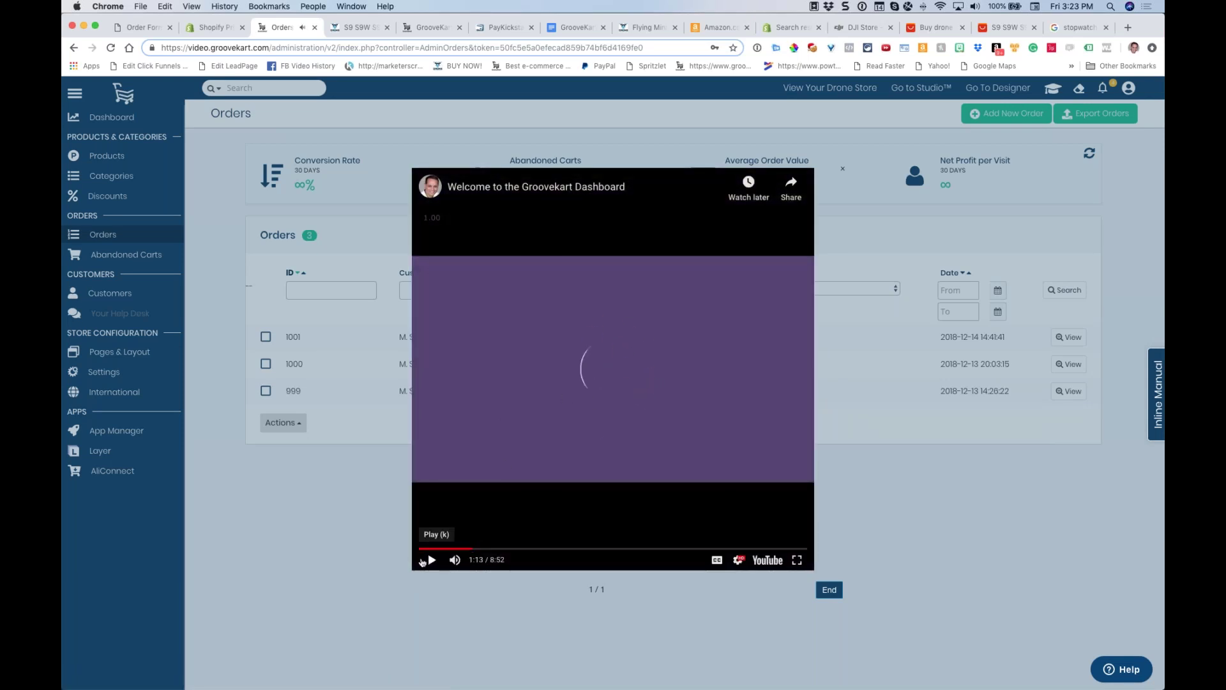
click(432, 560)
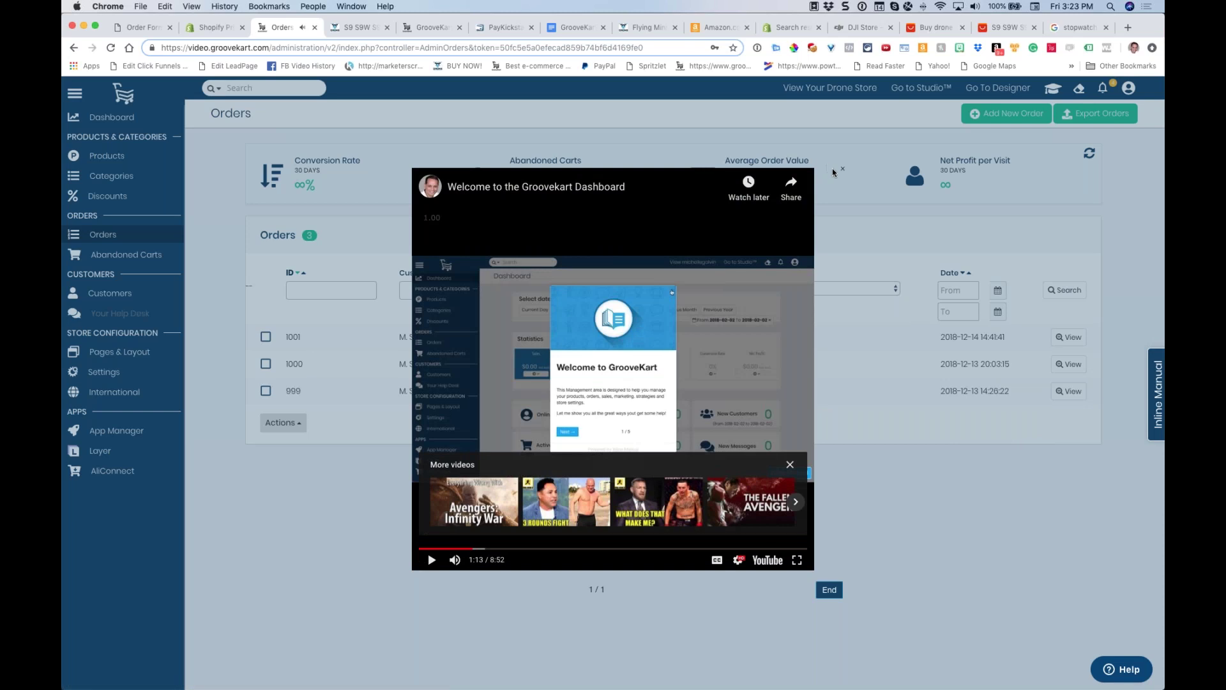
click(842, 168)
Try the help search with test text, then browse GrooveKart Academy's quick help tutorials and close it
click(1122, 670)
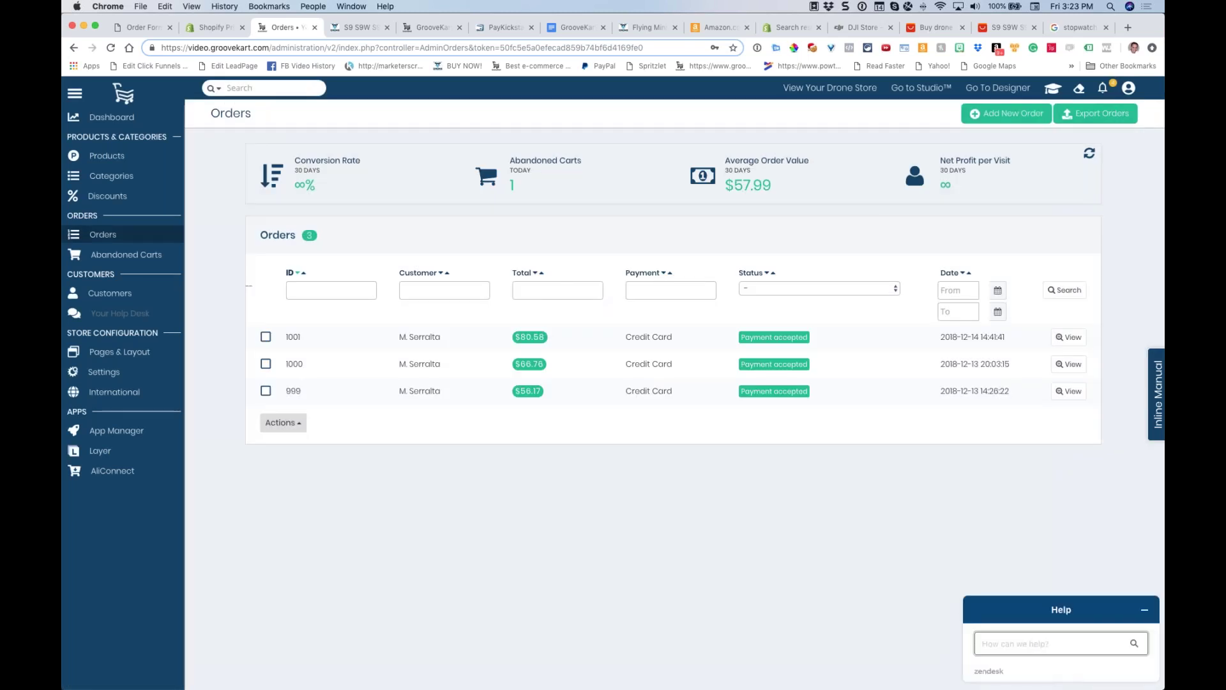
text(wqeqweqwe)
click(1129, 88)
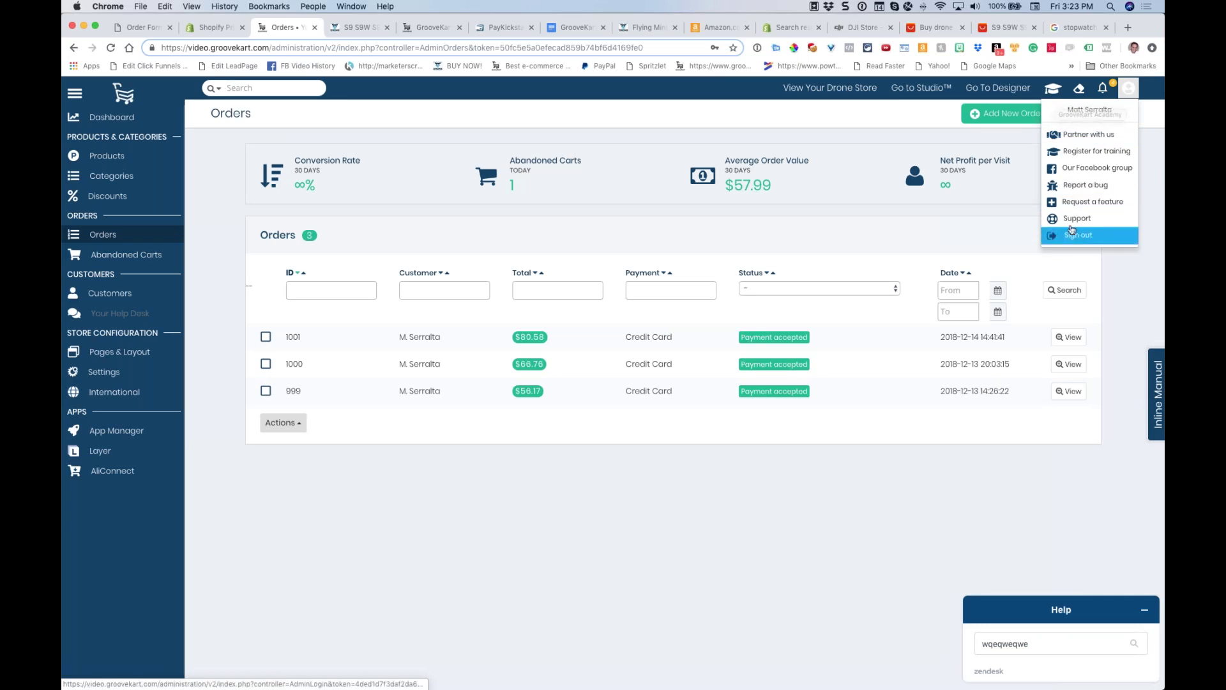
click(990, 232)
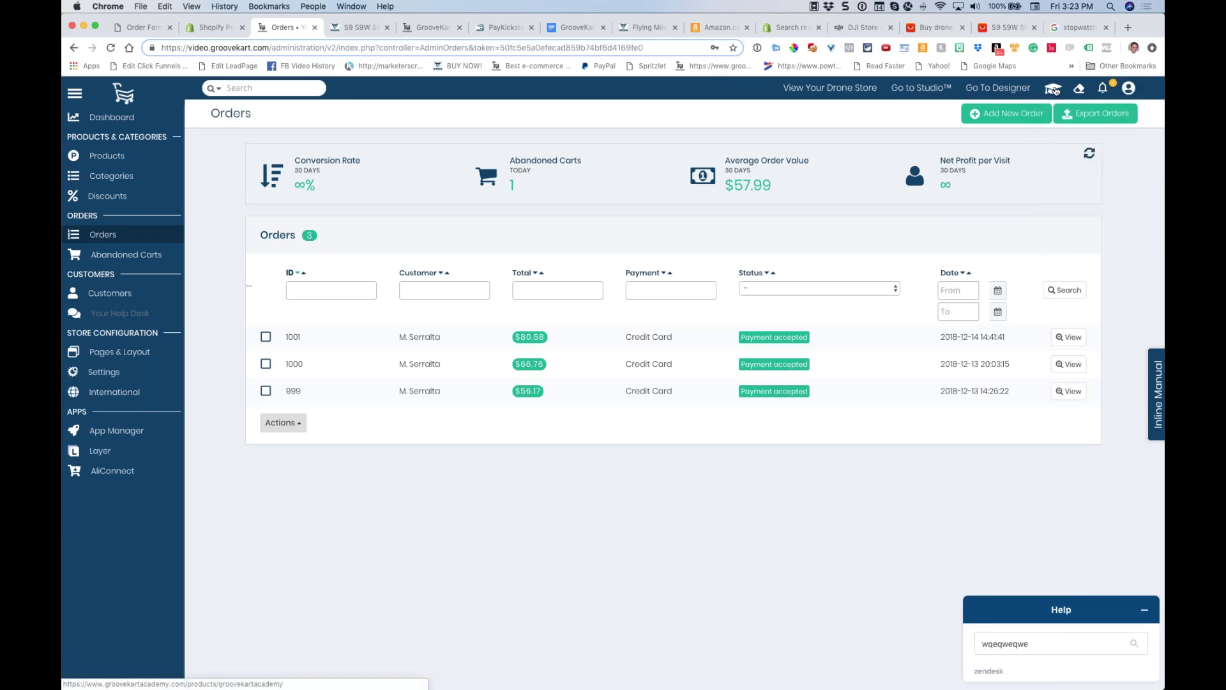
click(1055, 90)
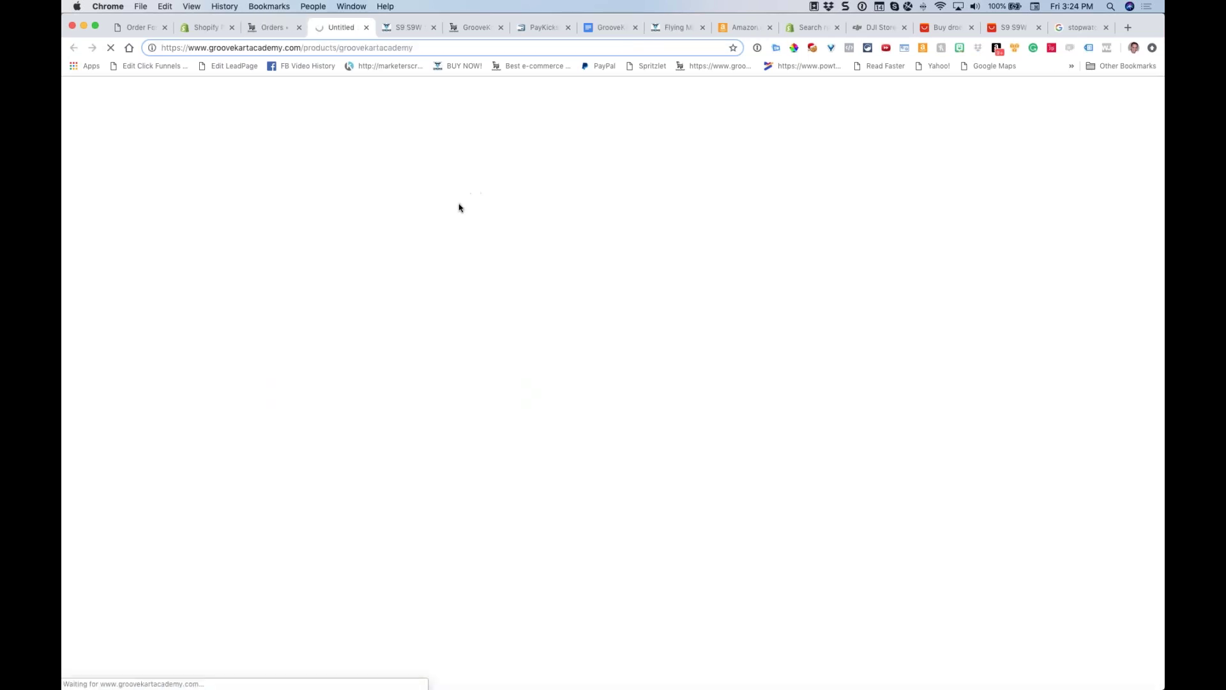
click(451, 222)
scroll(387, 412, down, 5)
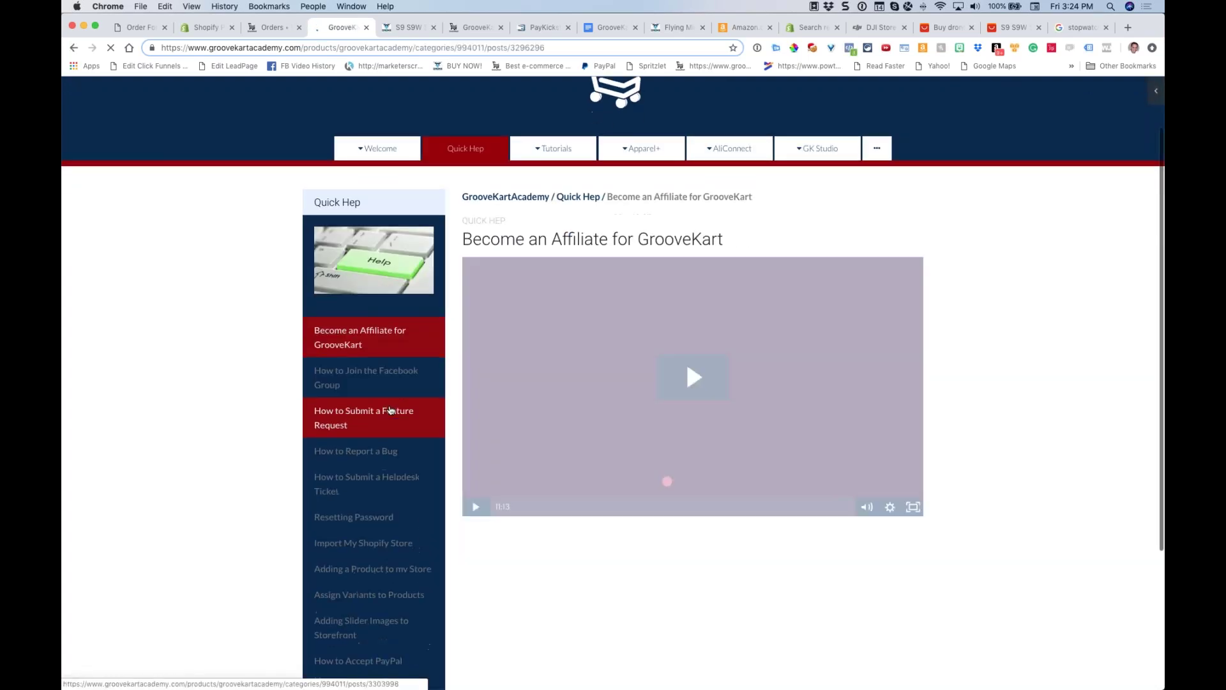
click(364, 28)
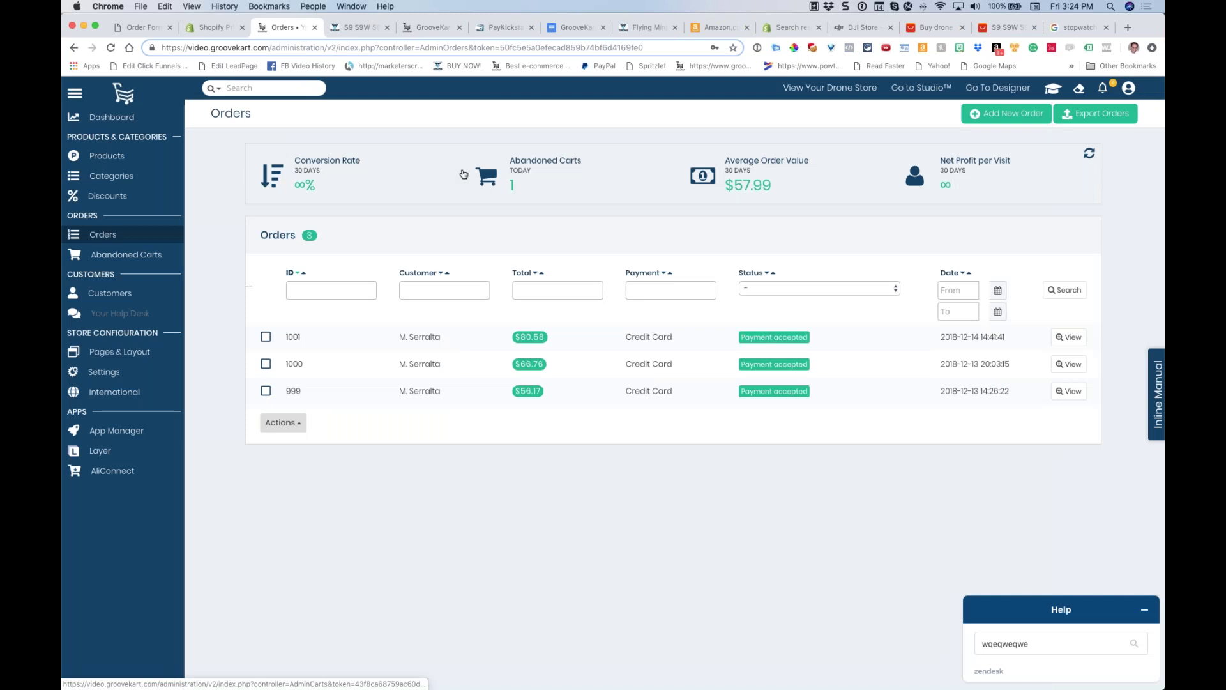
Select the question about using the studio to build a consulting business site
click(575, 28)
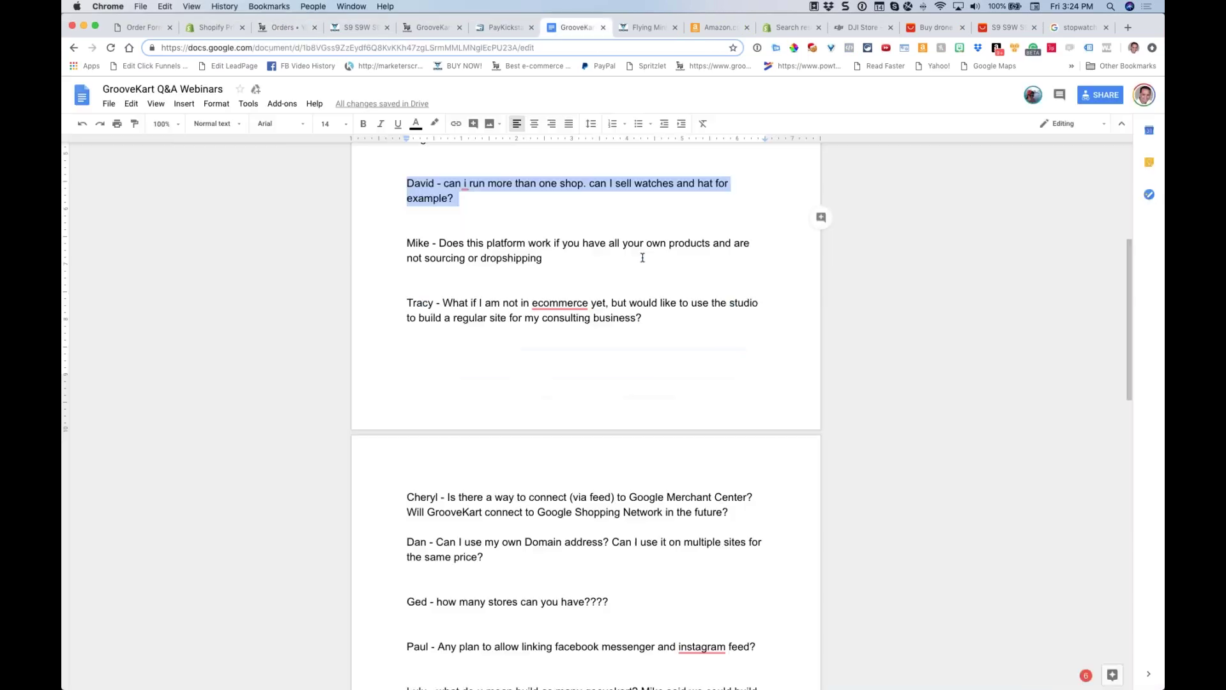
double_click(555, 267)
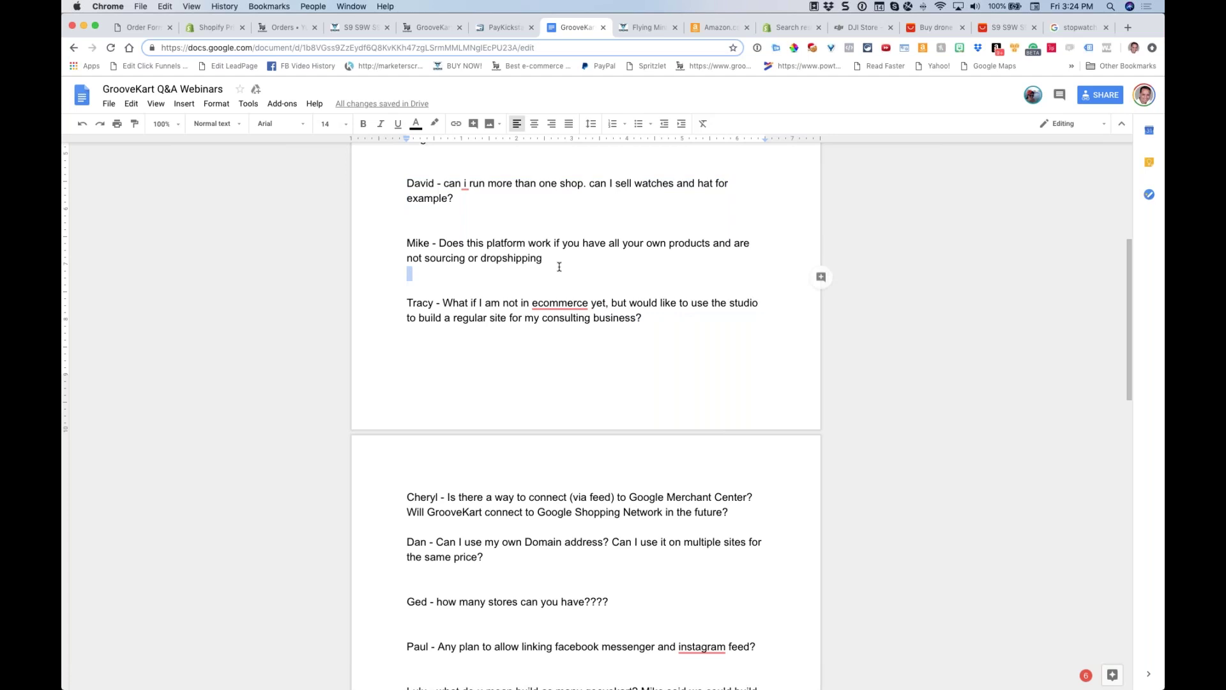
triple_click(642, 328)
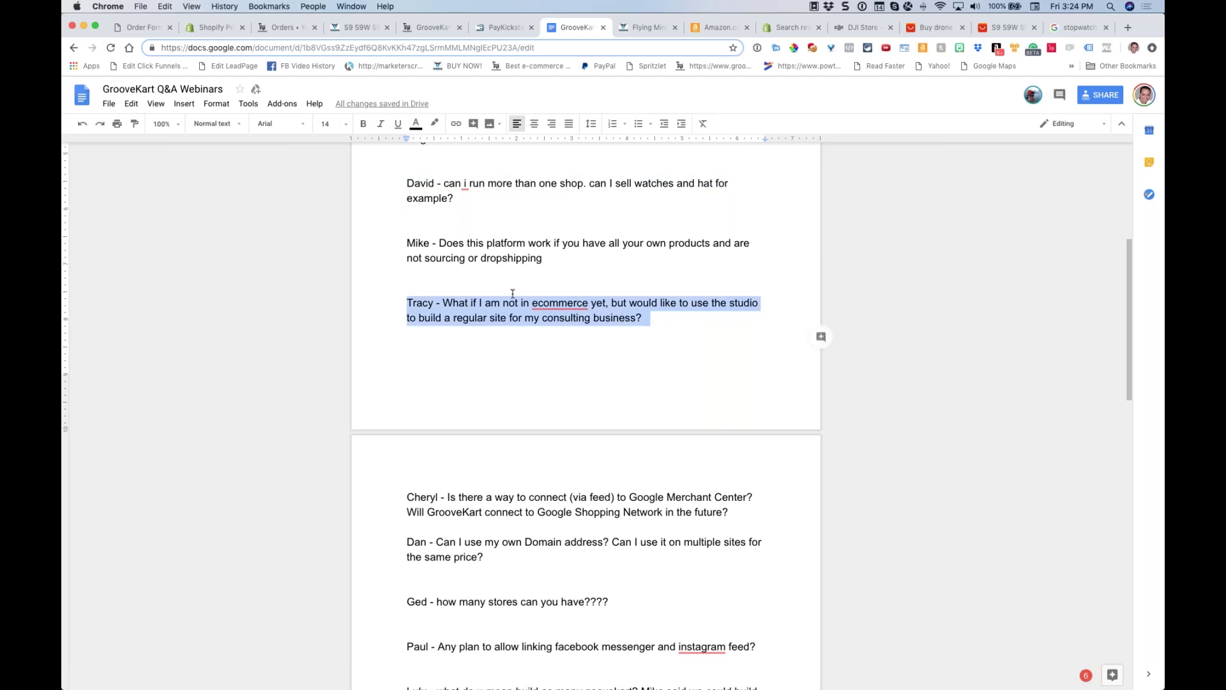
scroll(512, 293, down, 4)
scroll(514, 288, up, 1)
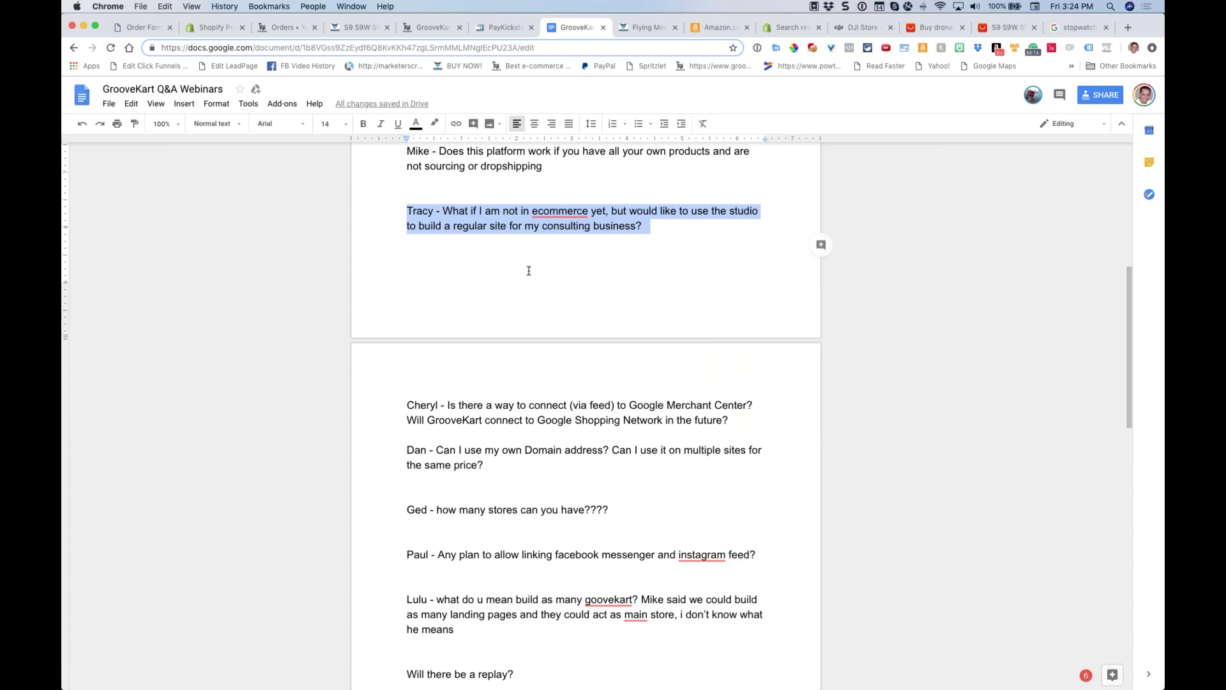
Take the checkout tab back to the GrooveKart homepage via Back history, then check the stopwatch
click(134, 28)
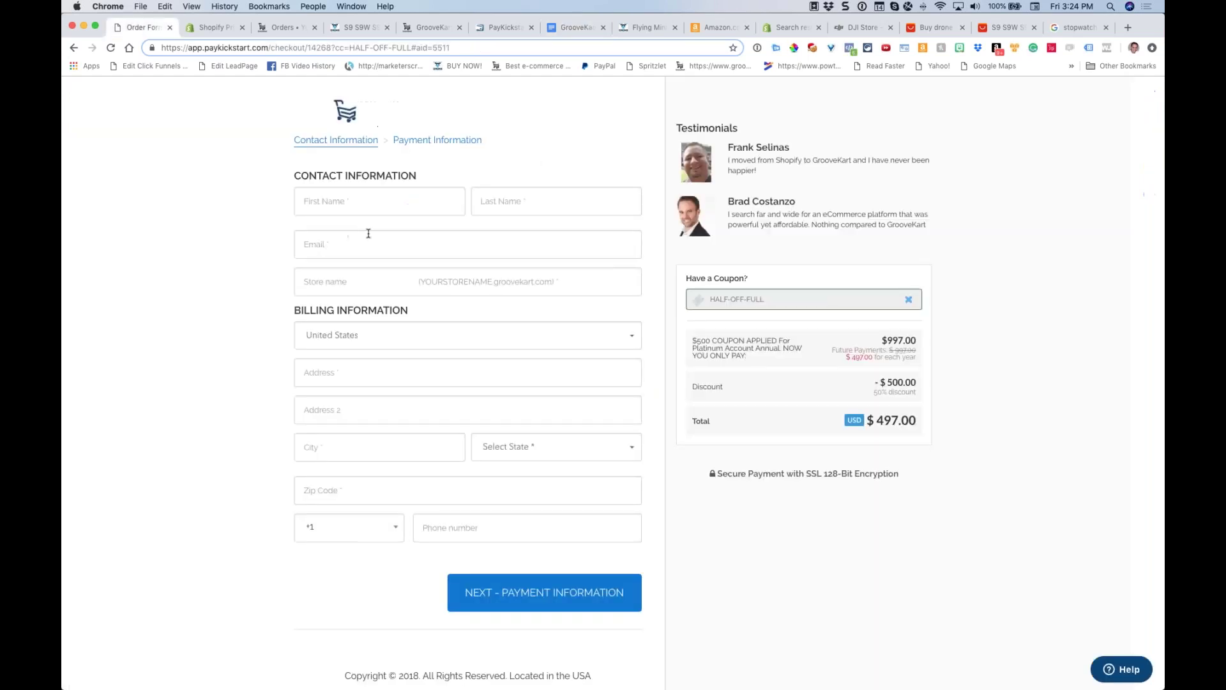
right_click(74, 48)
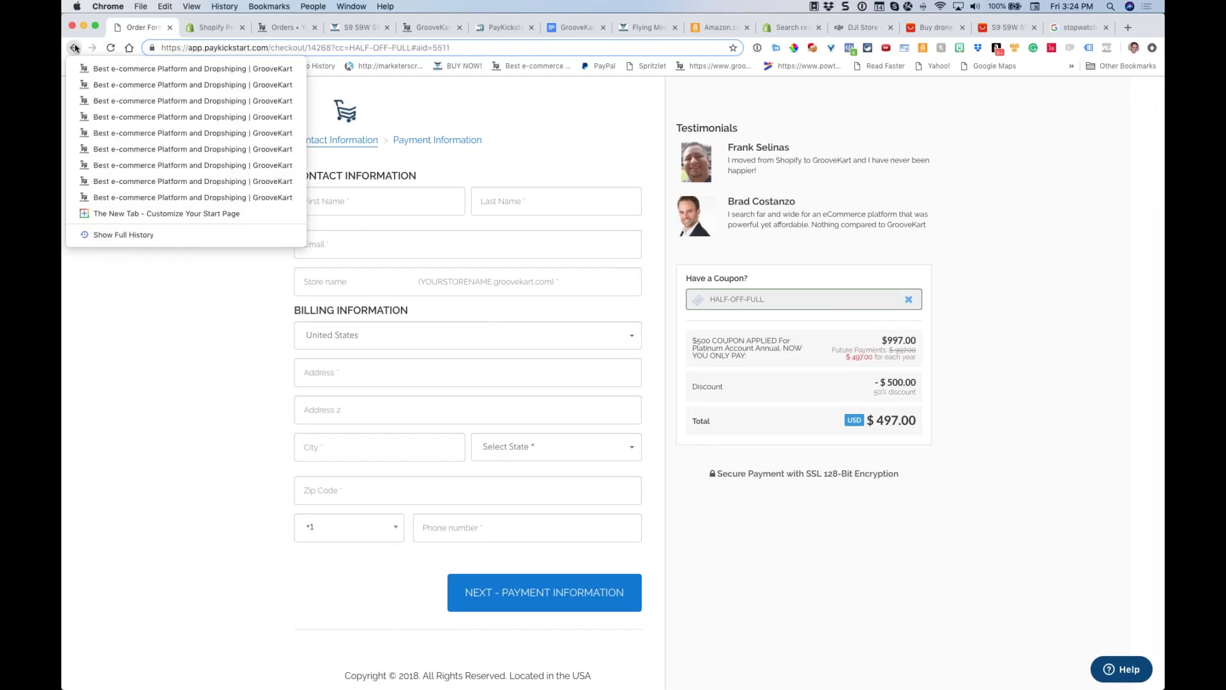
click(161, 86)
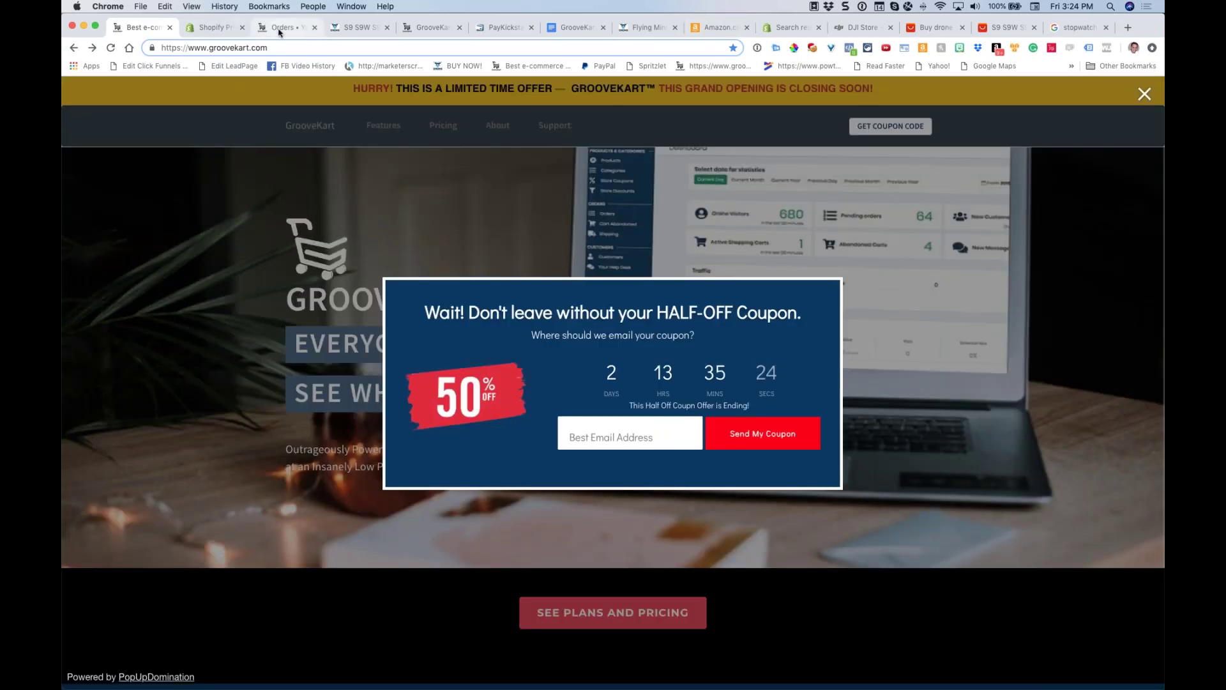
click(281, 27)
click(575, 27)
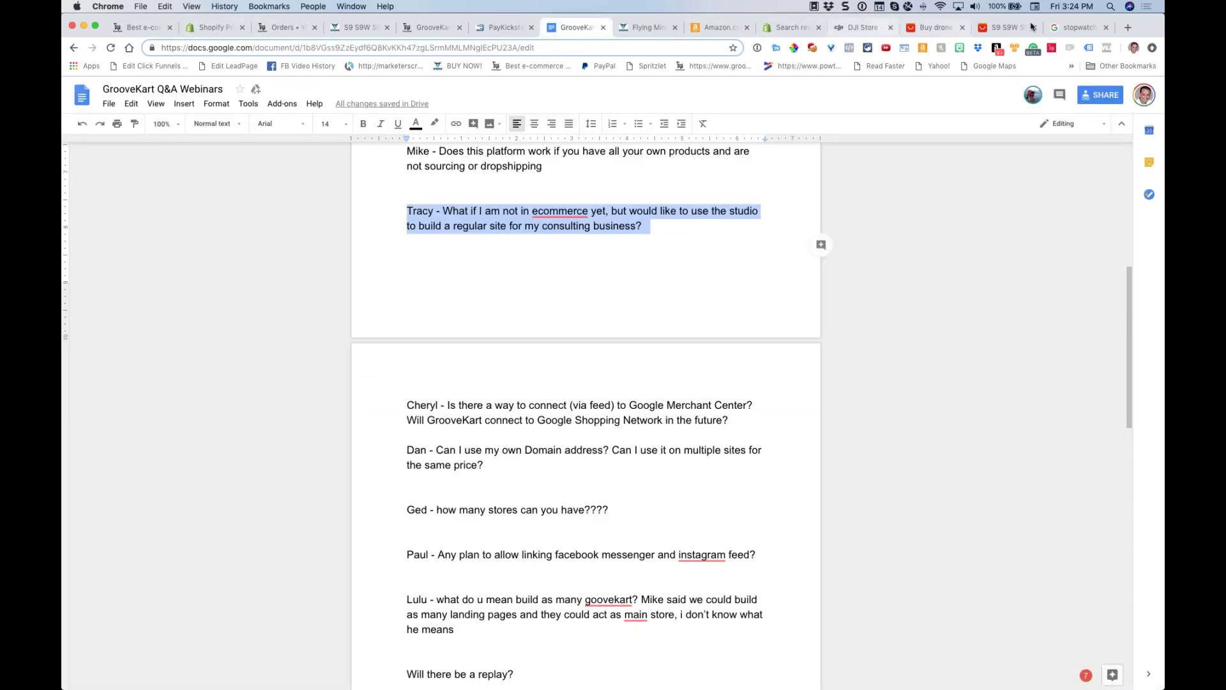
click(1077, 27)
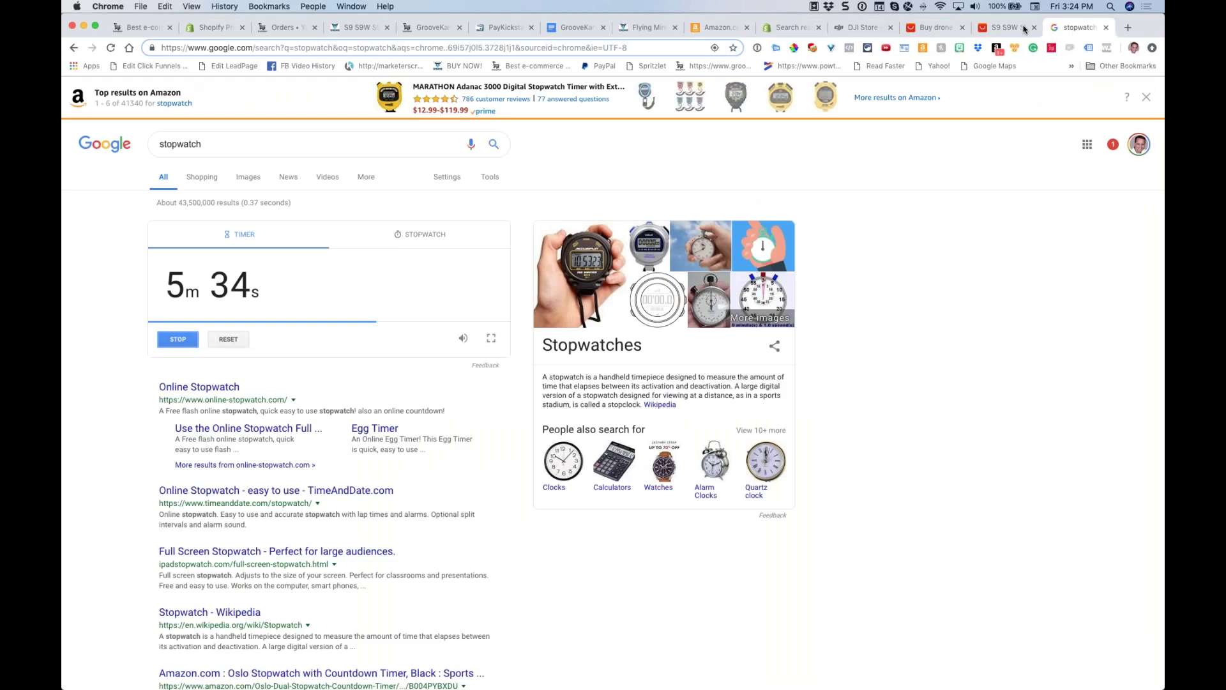
Scroll the Q&A document down to the Google Merchant Center question
click(573, 27)
scroll(639, 377, down, 5)
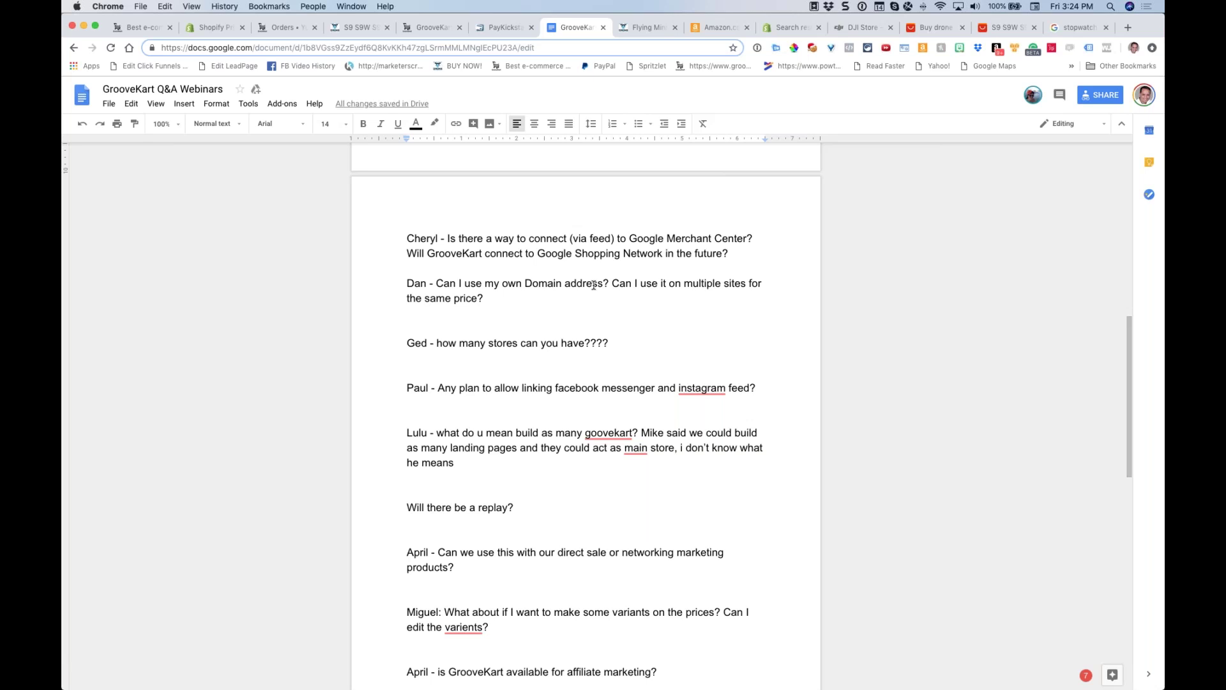
Select the Google Shopping question, scroll to Ged's how-many-stores question and place the cursor below it
drag(728, 253, 660, 249)
click(630, 263)
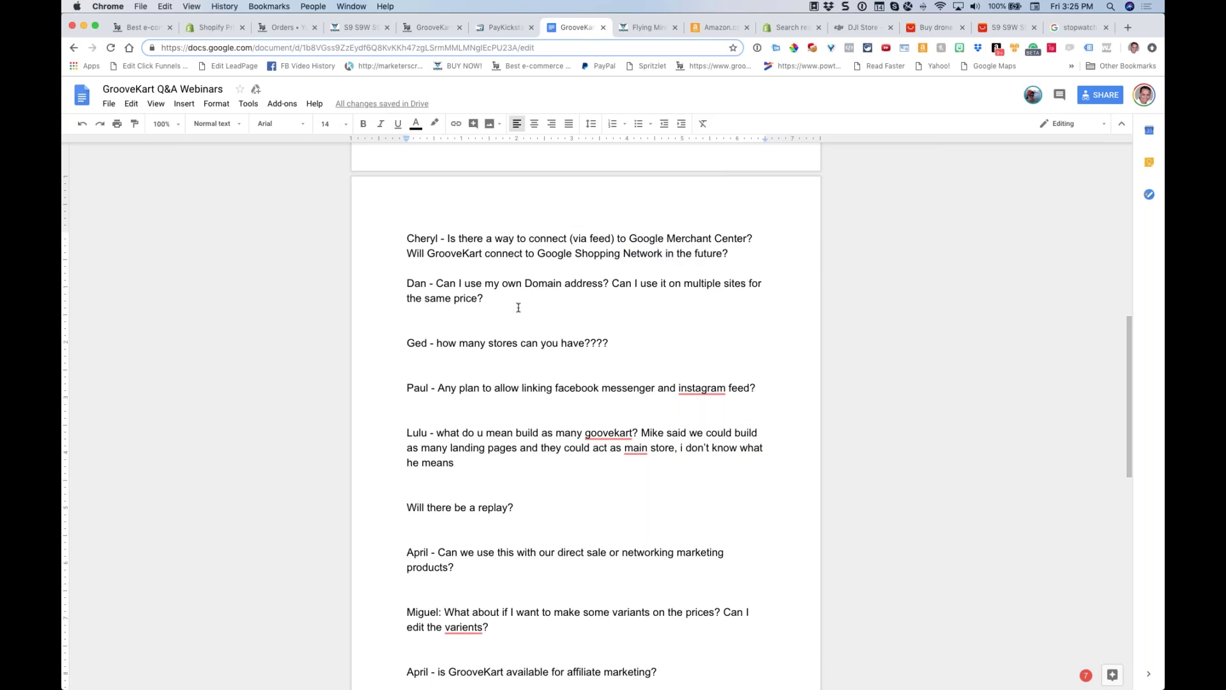
scroll(516, 308, down, 1)
scroll(550, 297, down, 1)
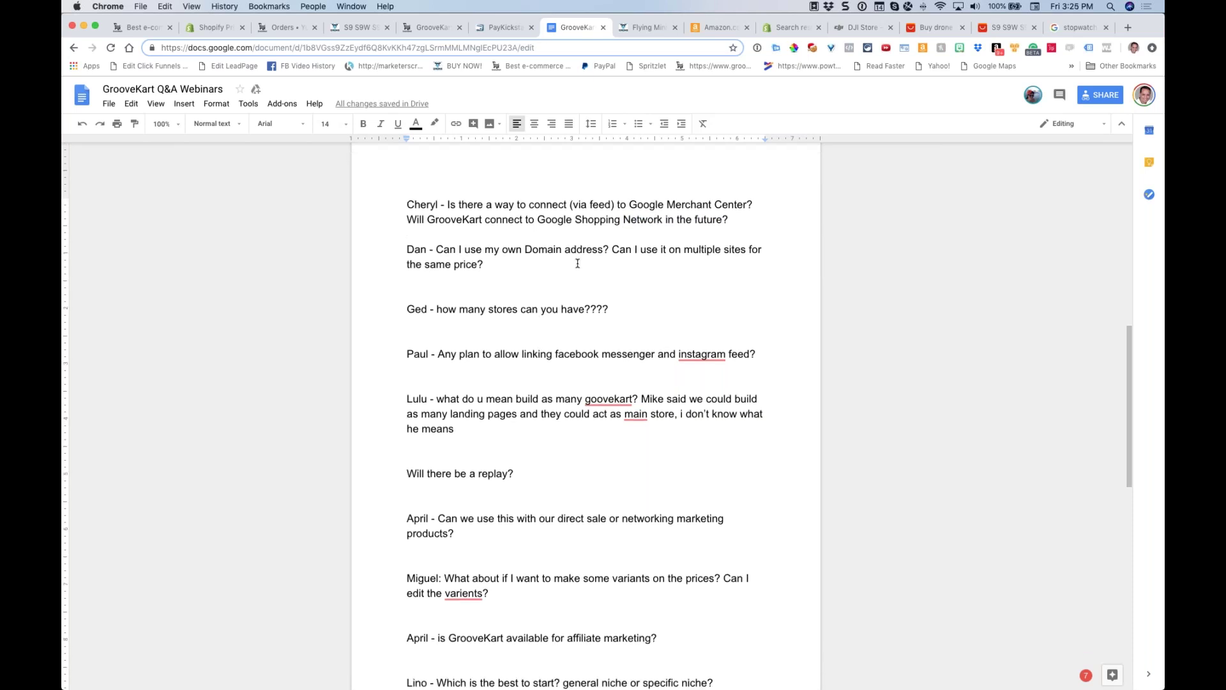
scroll(554, 266, down, 3)
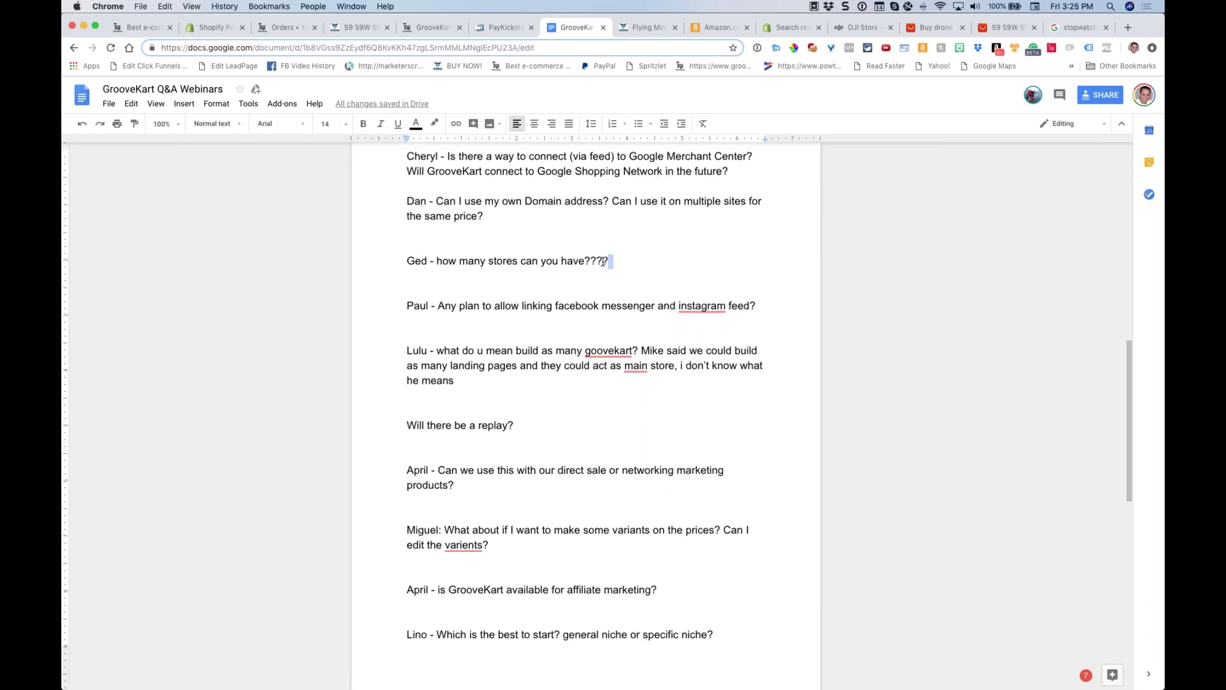
drag(612, 261, 385, 261)
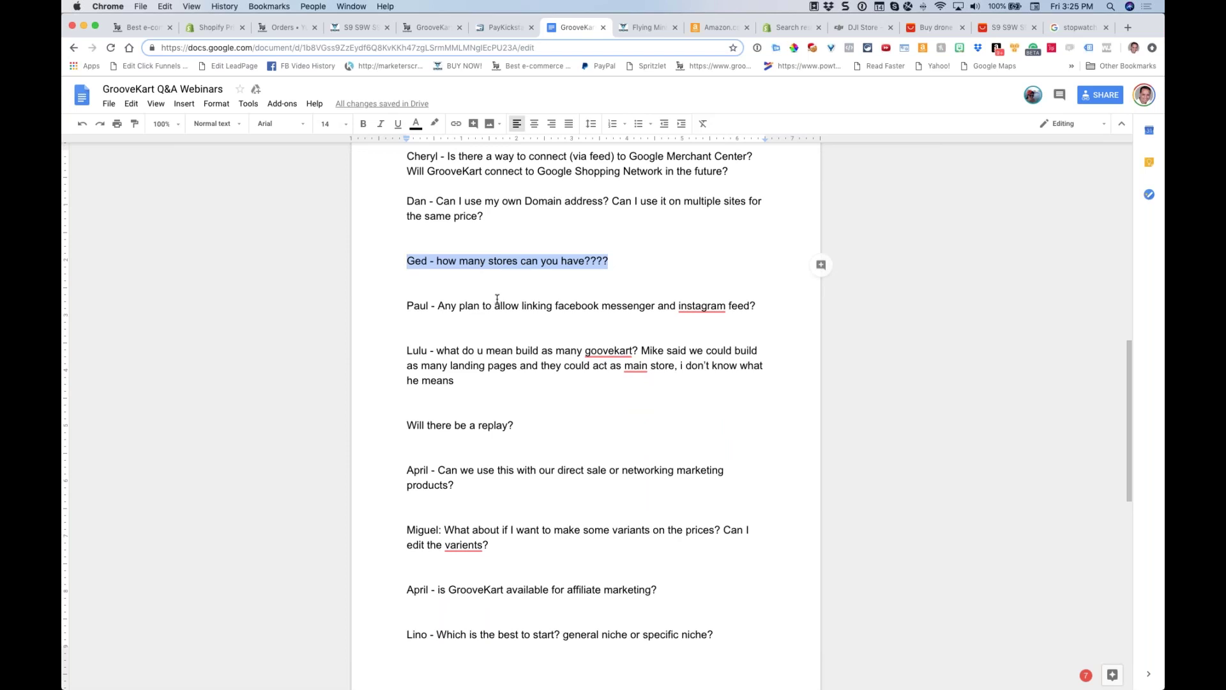
double_click(500, 298)
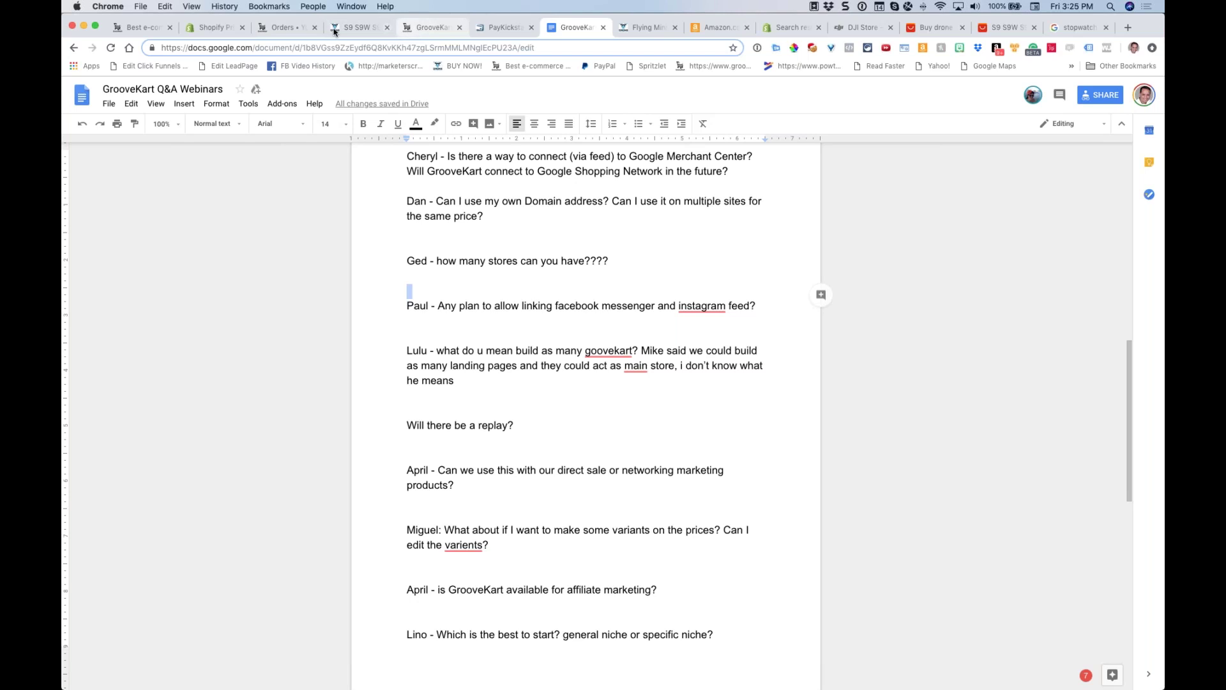
click(283, 28)
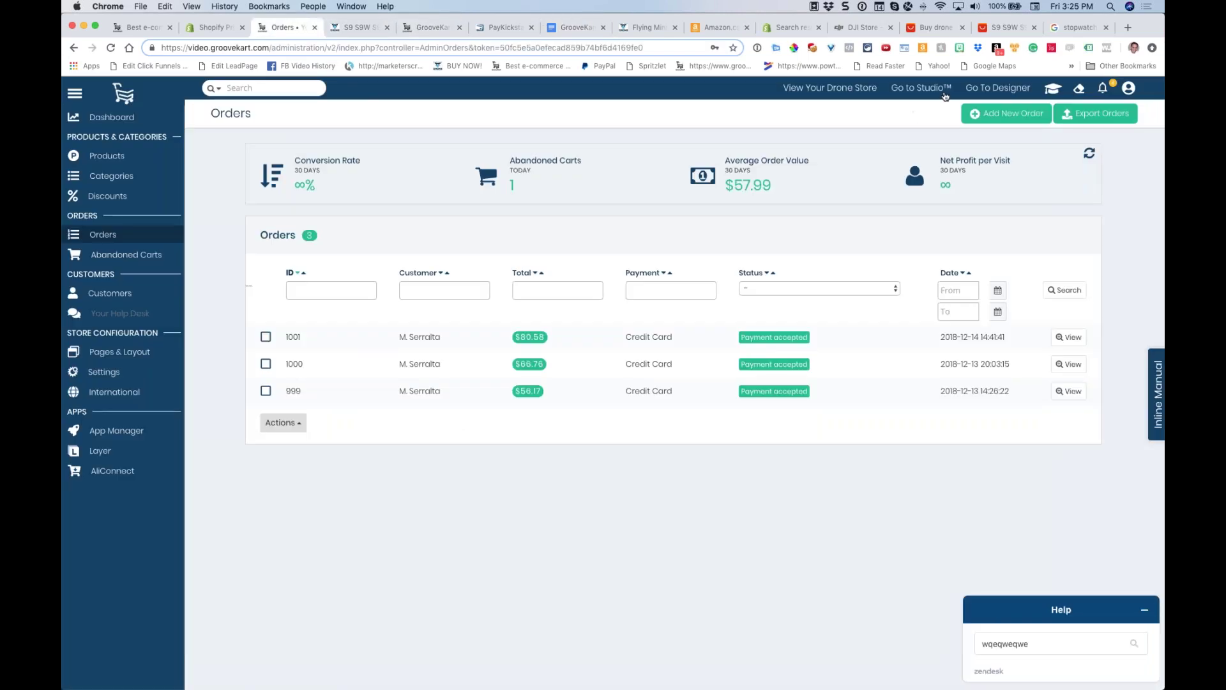
Open the cooldrones site in GrooveKart Studio and review its Site Settings publishing subfolder without saving
click(933, 94)
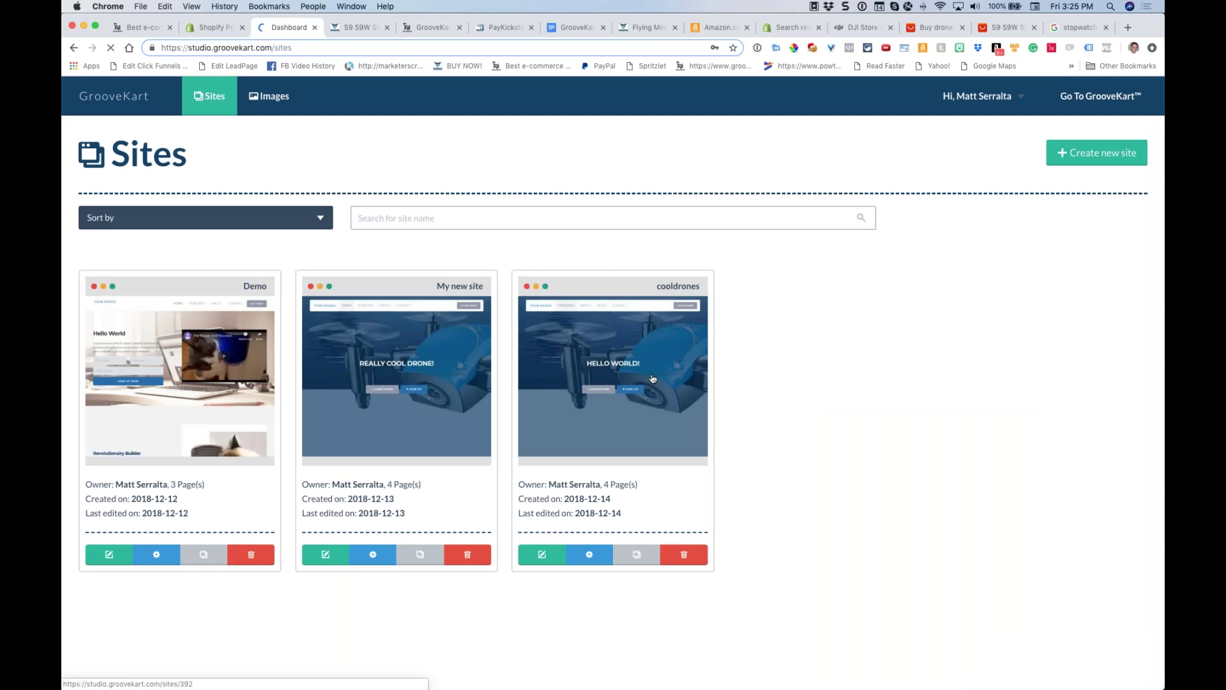
click(544, 555)
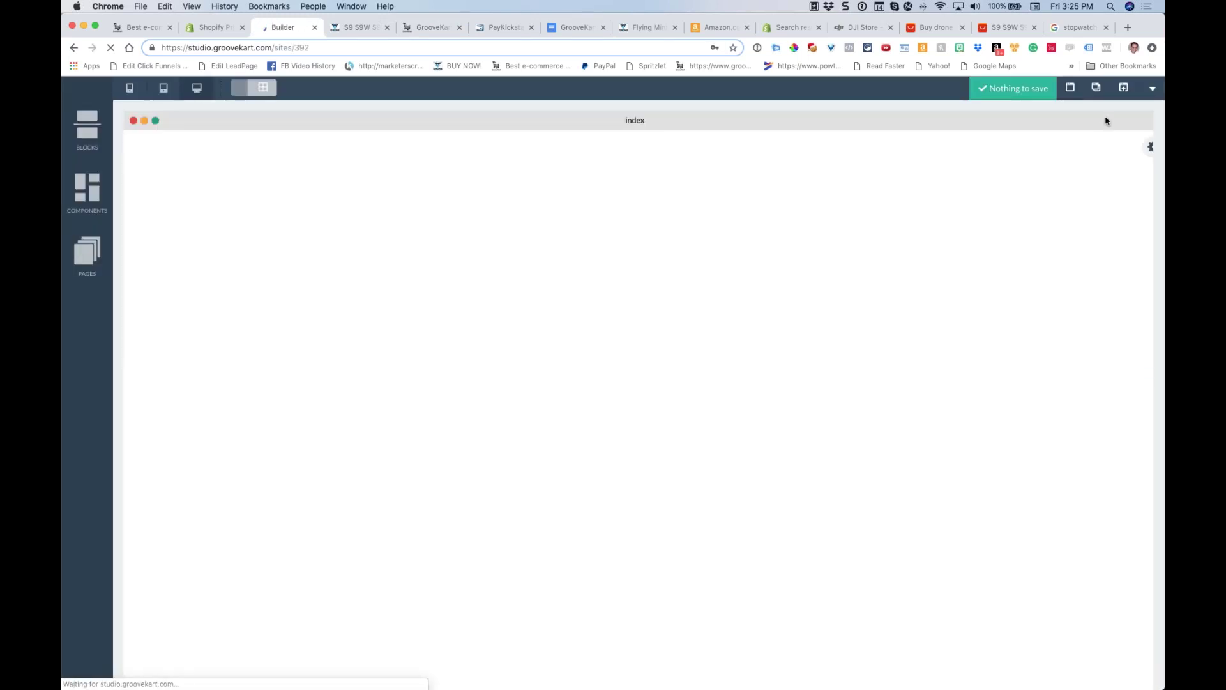
click(1154, 90)
click(1093, 116)
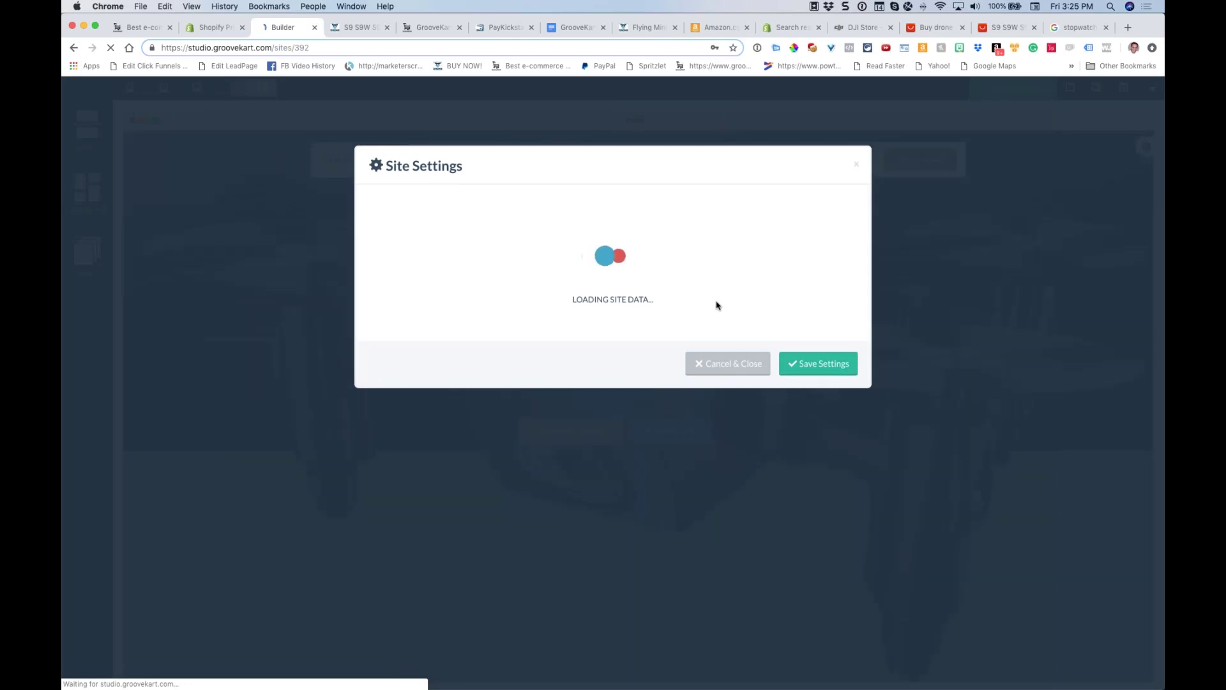
scroll(575, 319, down, 5)
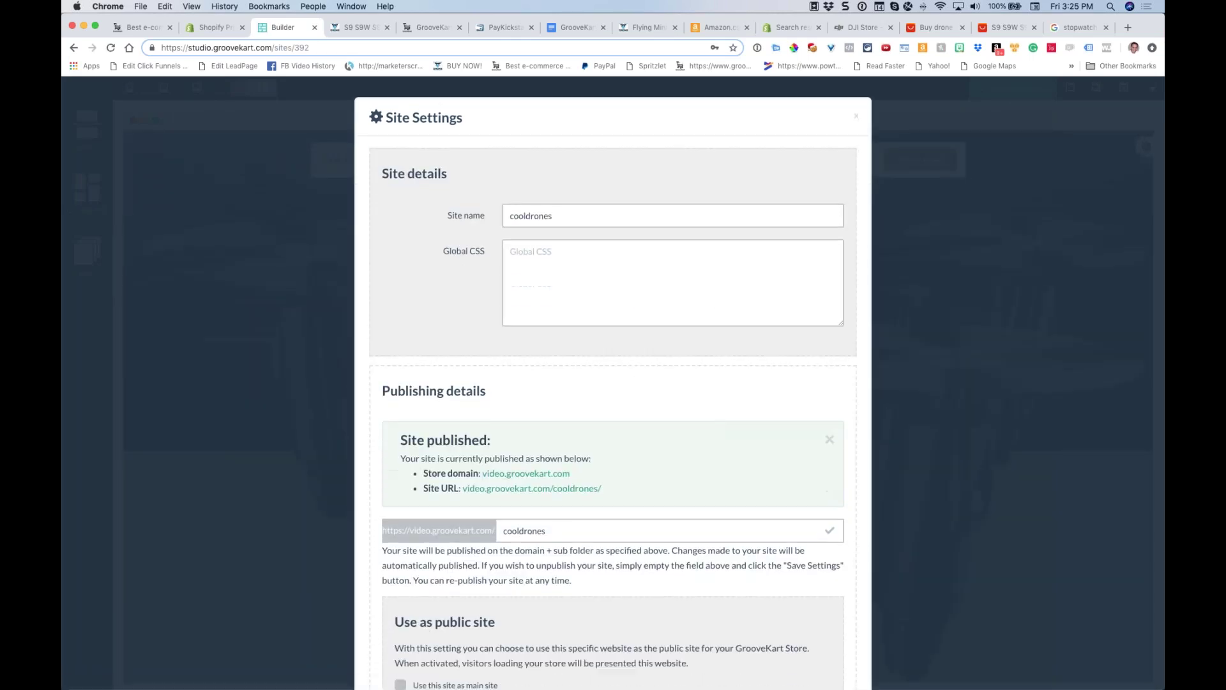
double_click(523, 383)
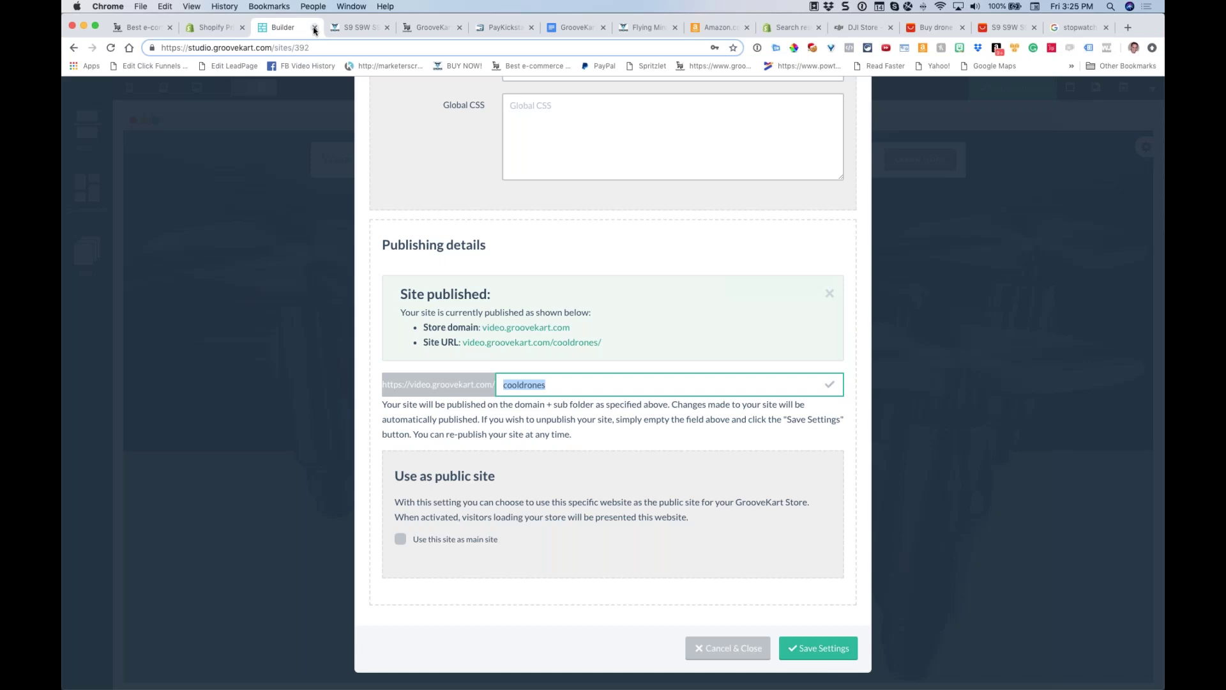
scroll(855, 447, up, 3)
scroll(793, 490, down, 3)
scroll(856, 255, up, 3)
click(857, 166)
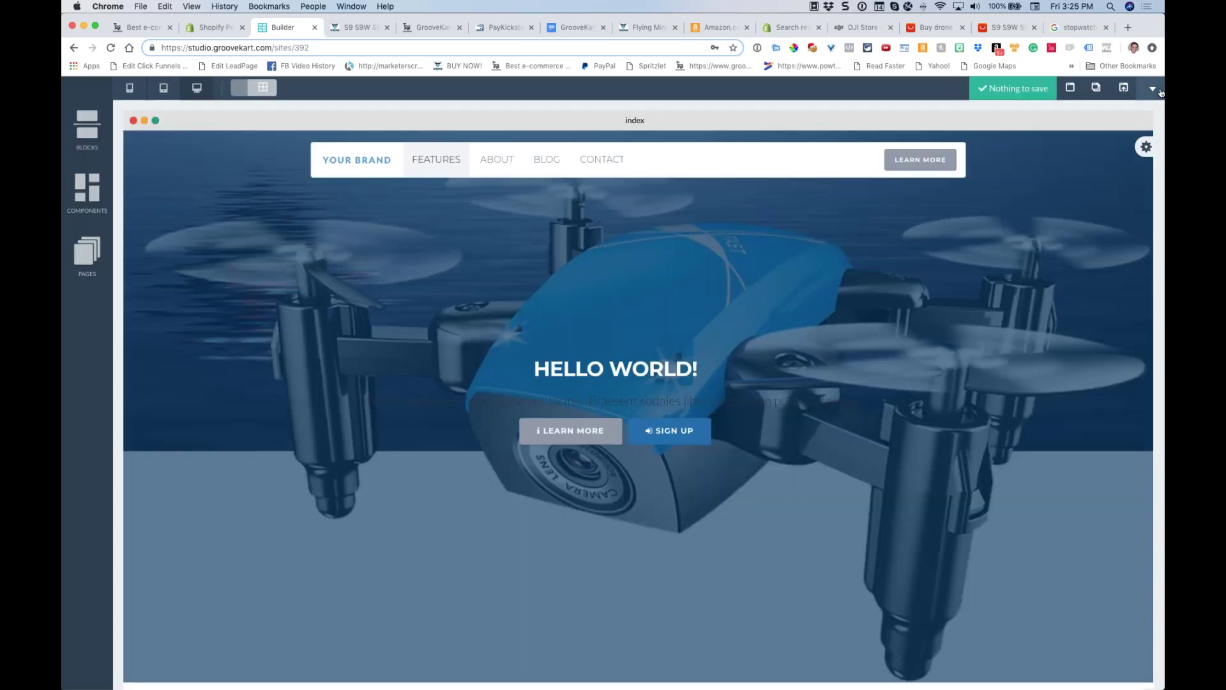
Exit the builder to the Sites list and scroll the Q&A notes to the Messenger/Instagram question
click(1153, 89)
click(1086, 161)
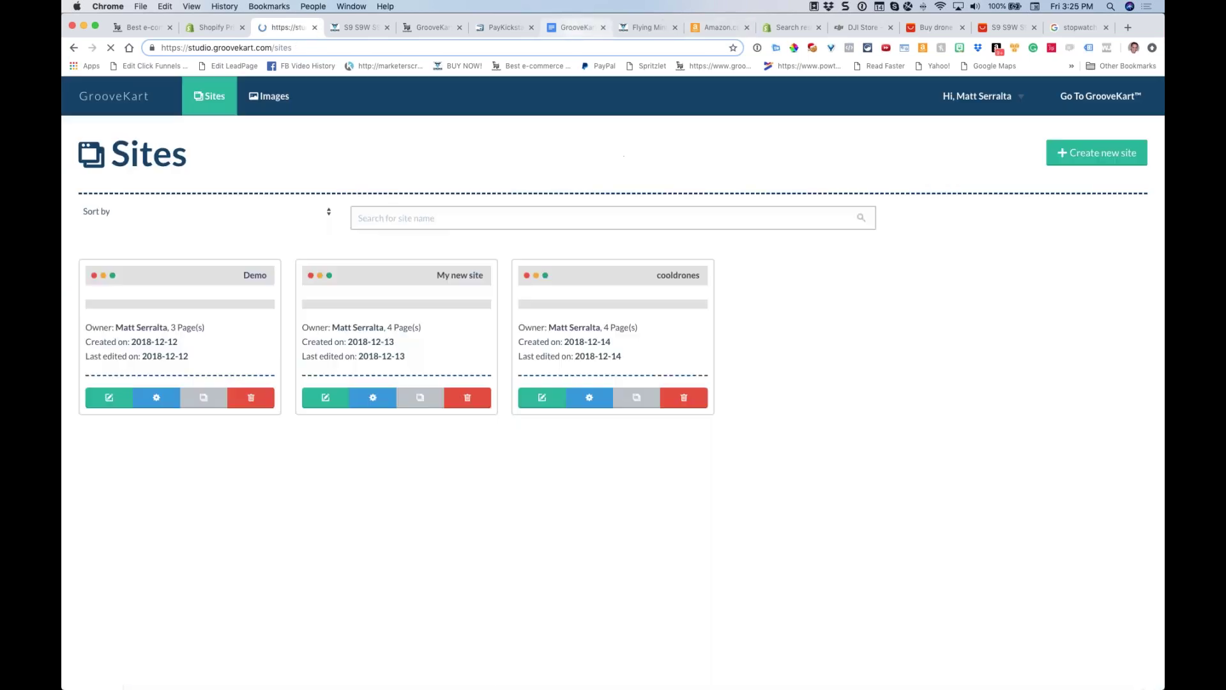
key(super+7)
scroll(661, 217, down, 2)
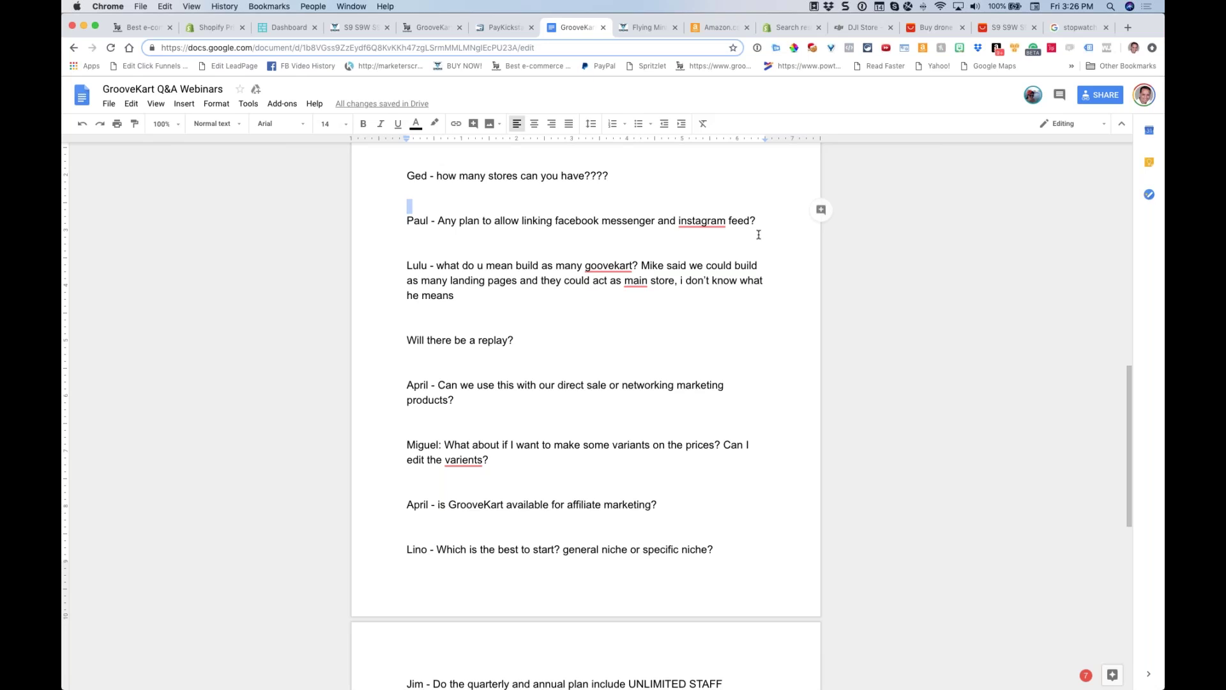
Return to the store admin Dashboard and open the Products catalog
click(289, 27)
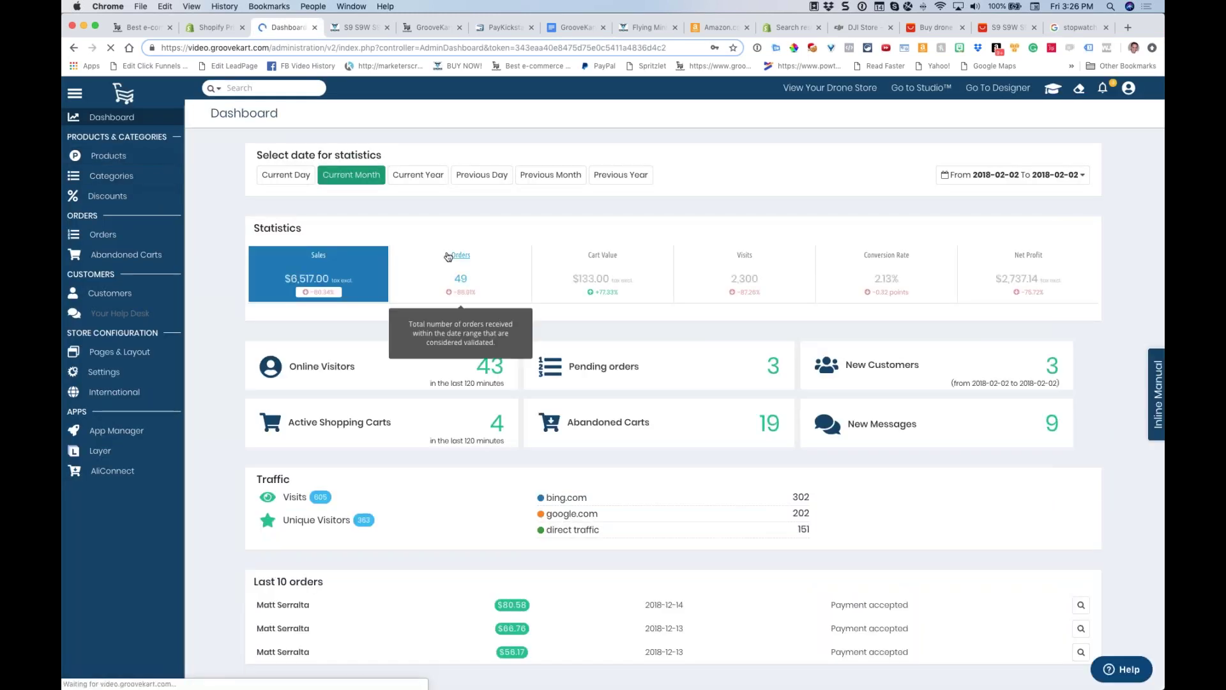
mouse_move(495, 254)
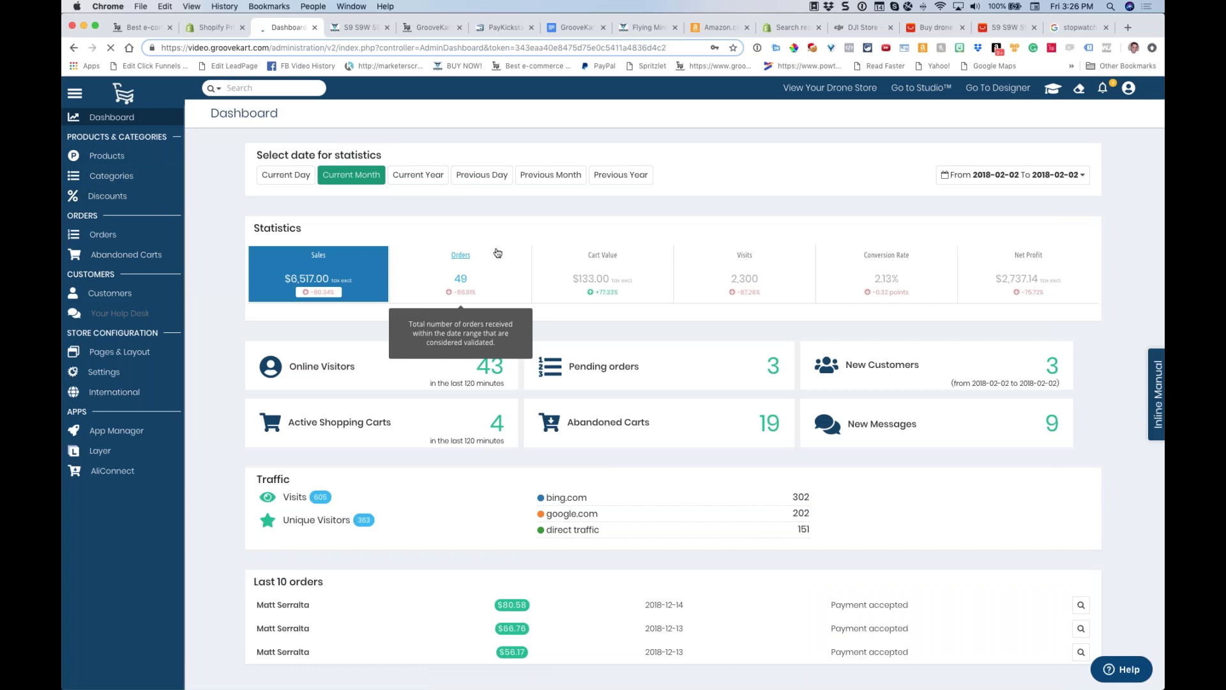
click(106, 156)
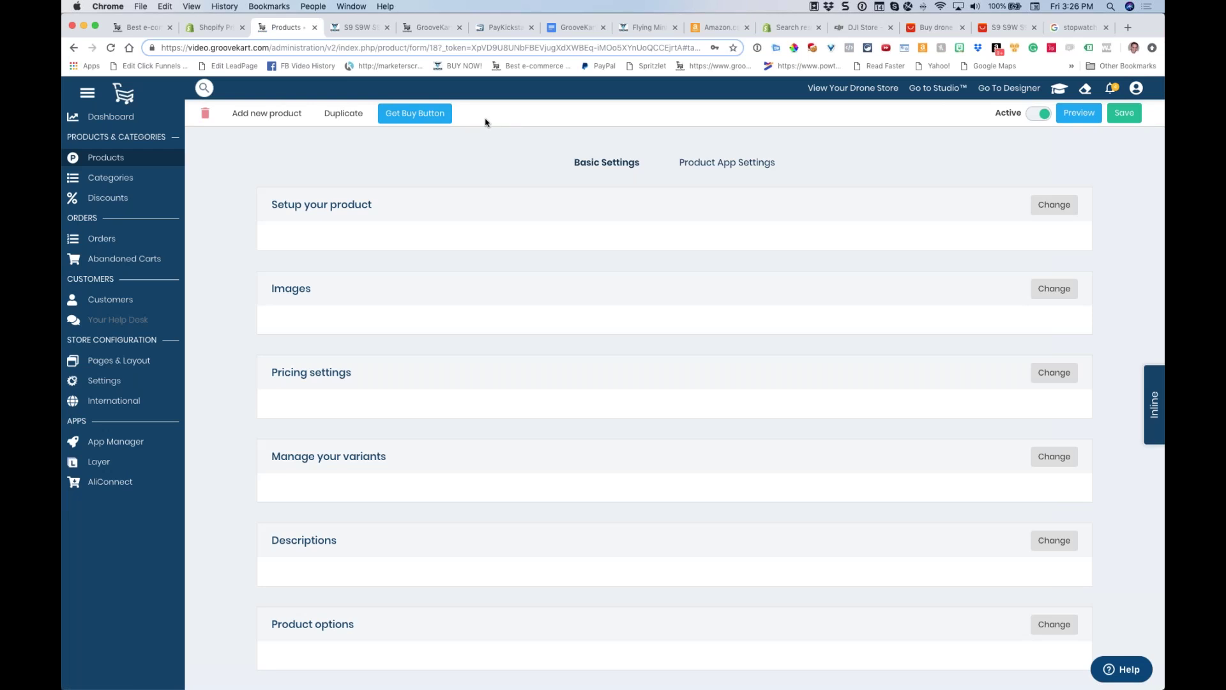
Show the product's embeddable buy button code, then close the embed code window
click(408, 127)
scroll(581, 257, down, 10)
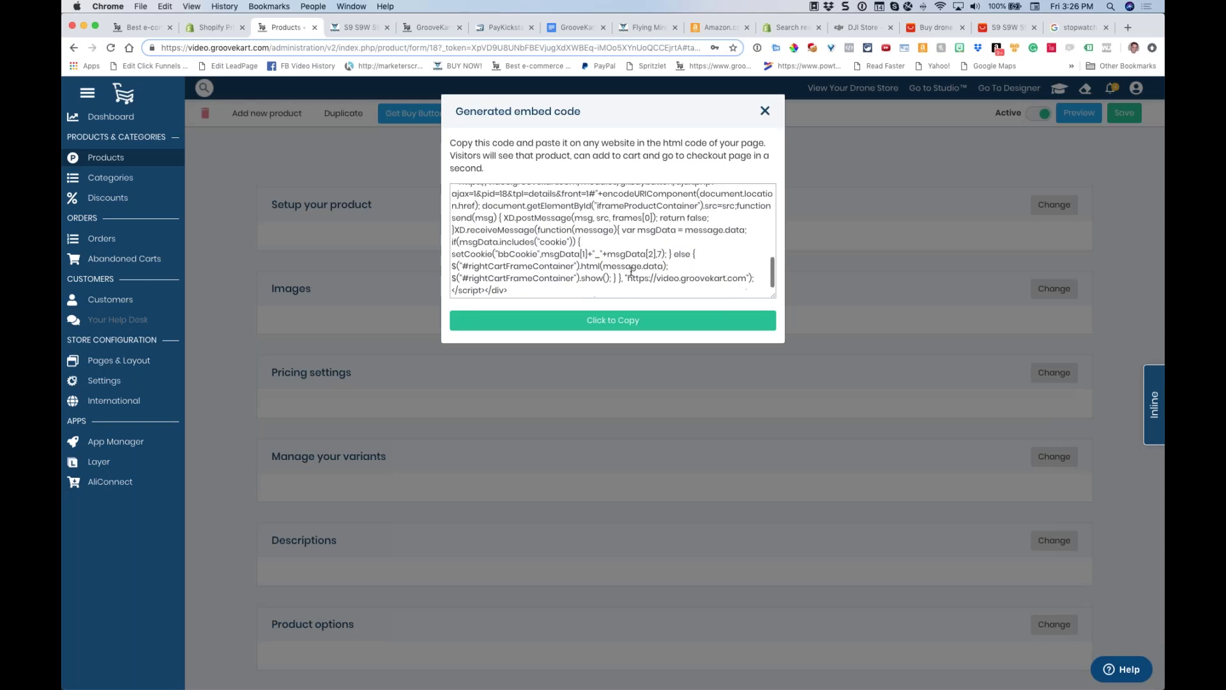
drag(772, 276, 773, 141)
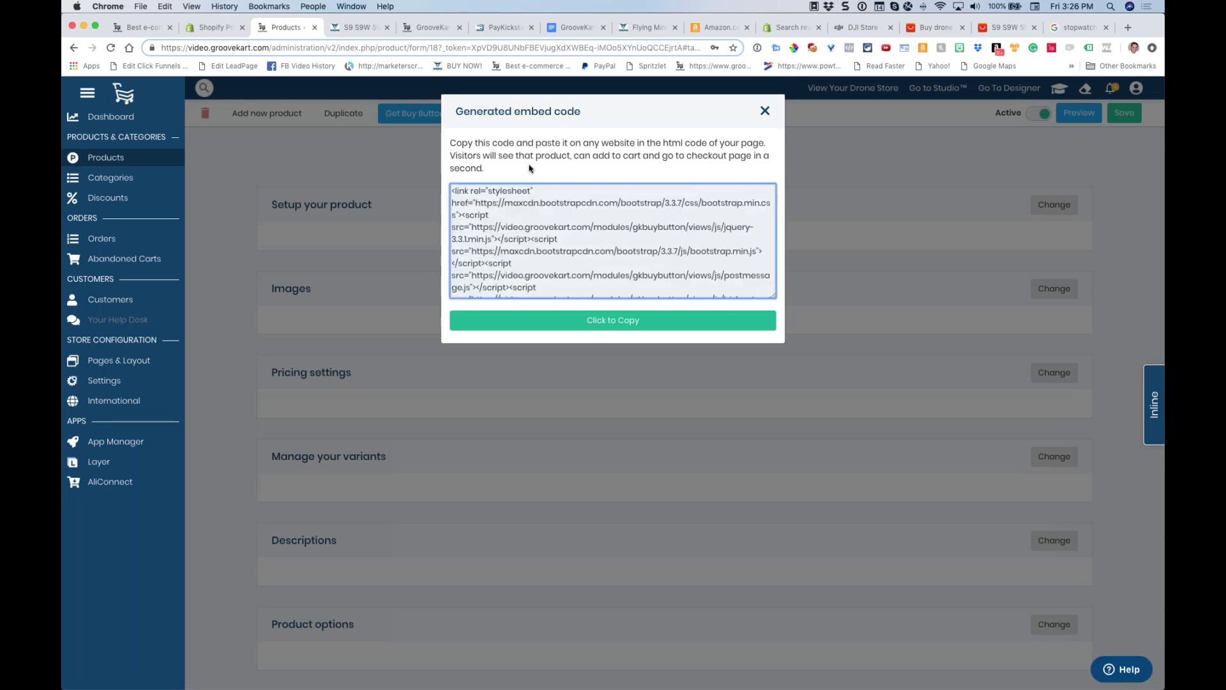
click(765, 111)
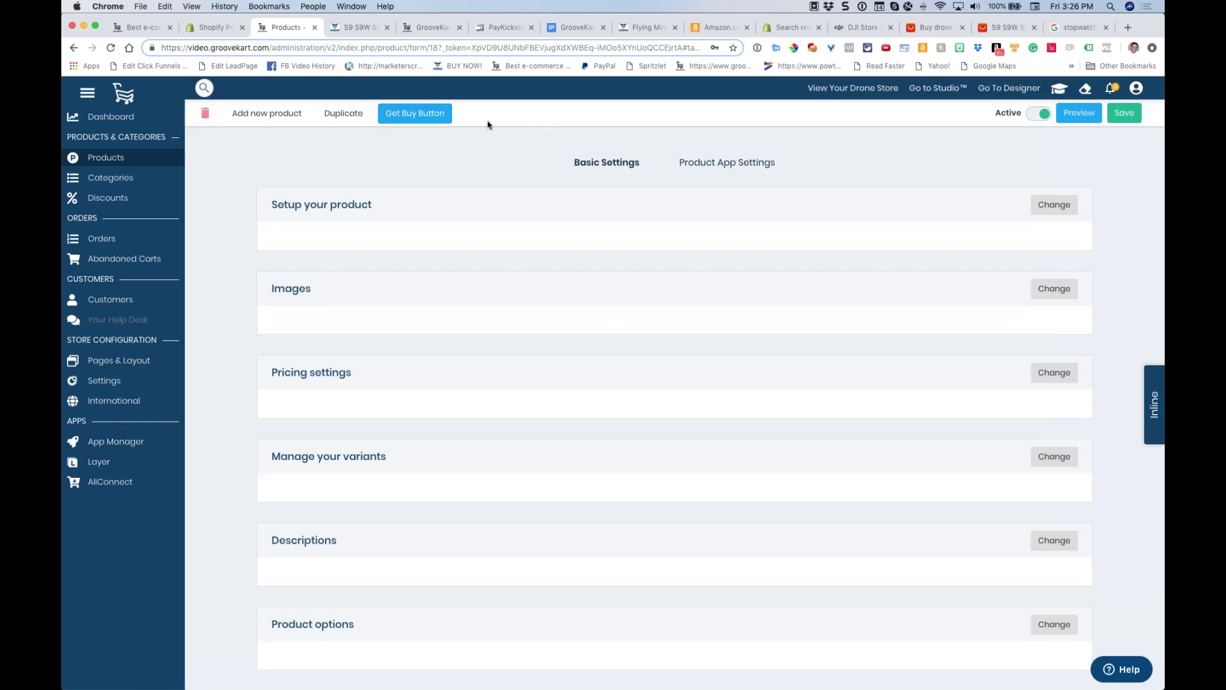
Preview the S9 S9W foldable mini drone page on the storefront and clear its address bar
click(1073, 117)
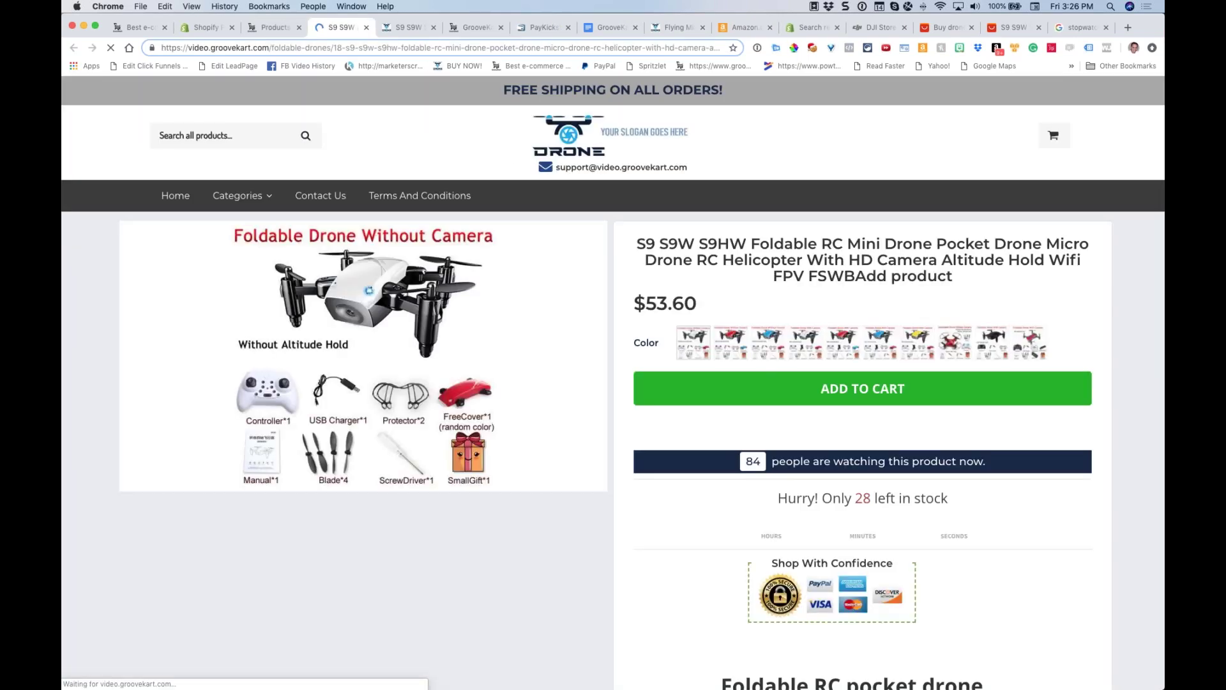
click(429, 46)
key(BackSpace)
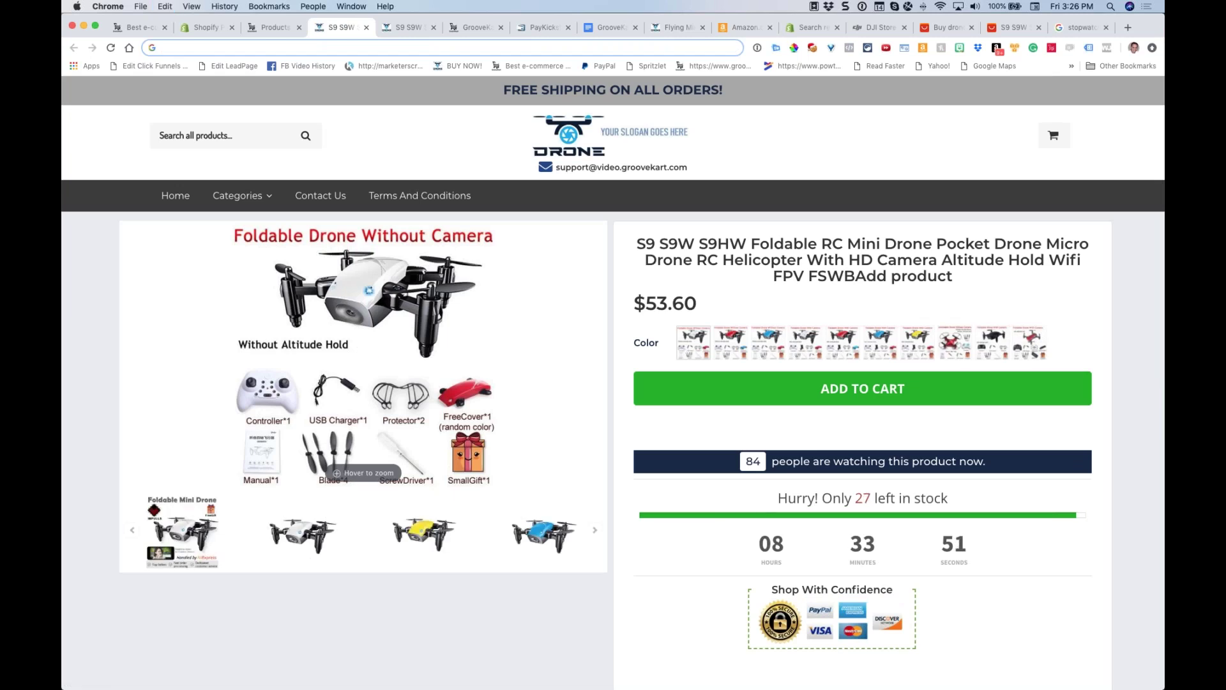
key(super+z)
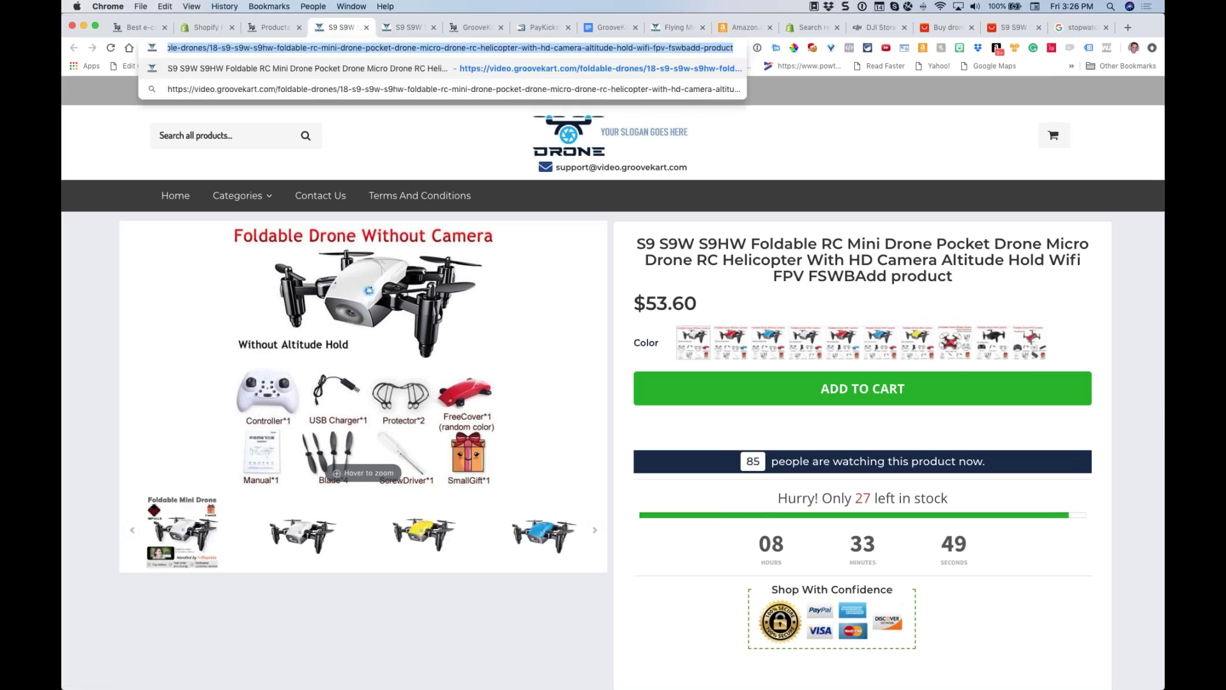
key(BackSpace)
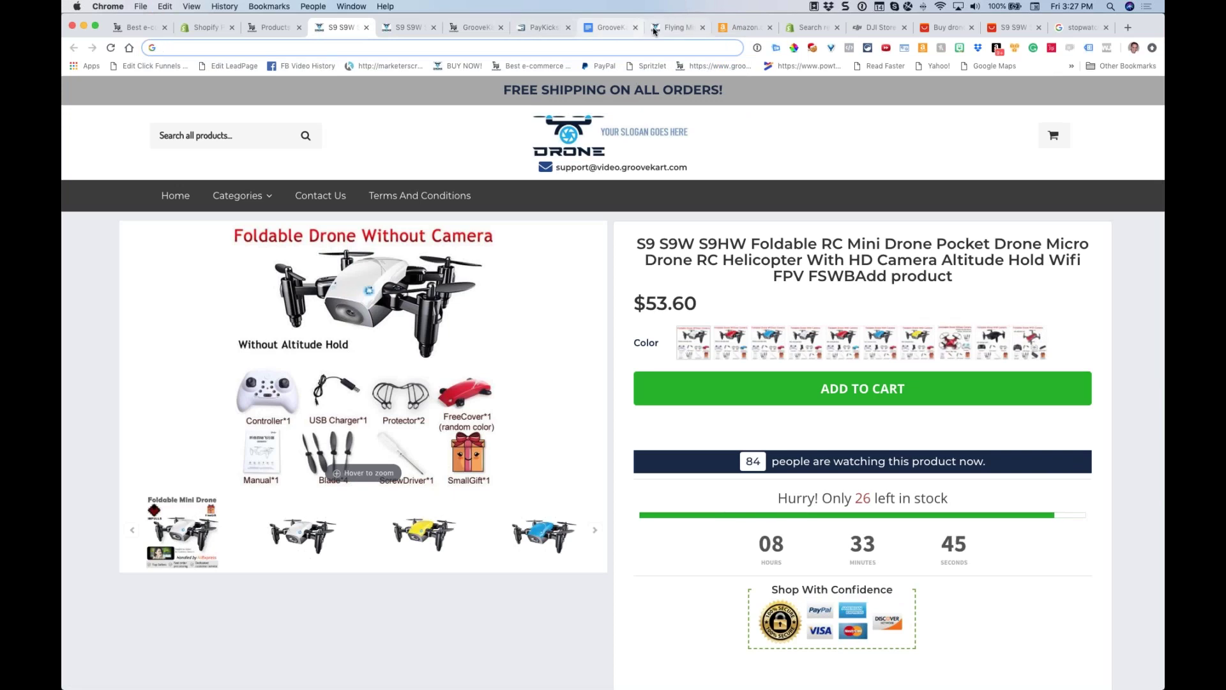
Scroll the Q&A Webinars notes and highlight 'Will there be a replay?', then bring up the stopwatch
click(599, 31)
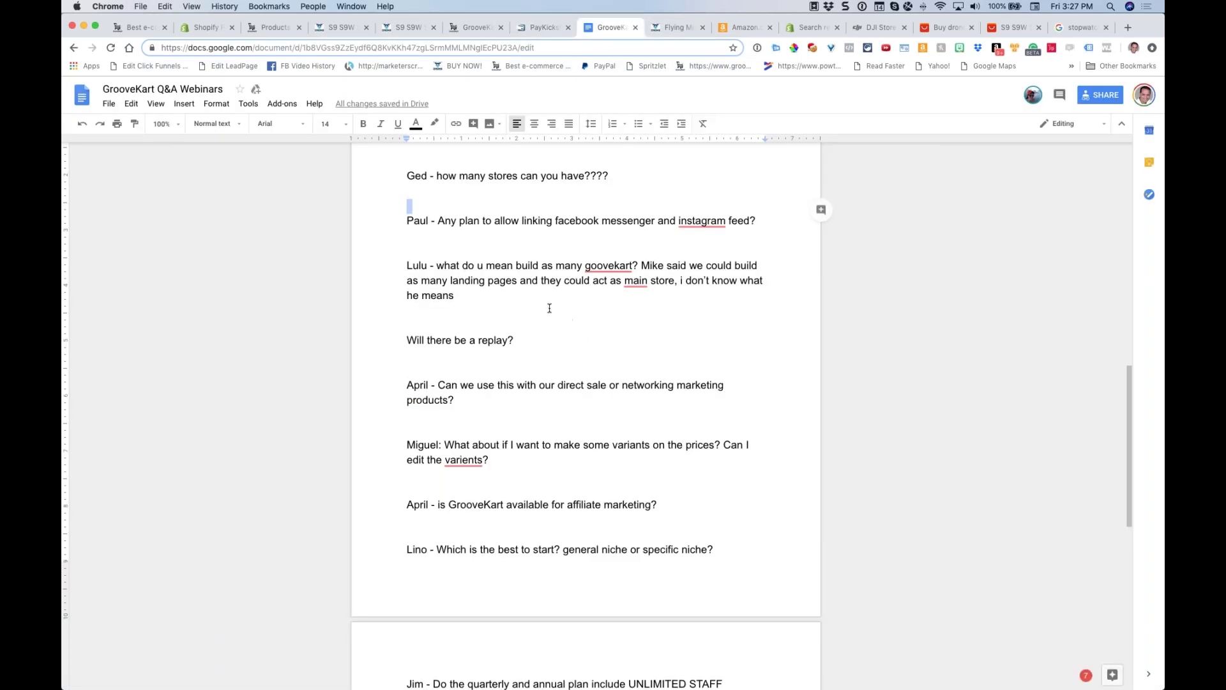
scroll(550, 307, down, 1)
scroll(549, 320, up, 2)
scroll(550, 320, down, 1)
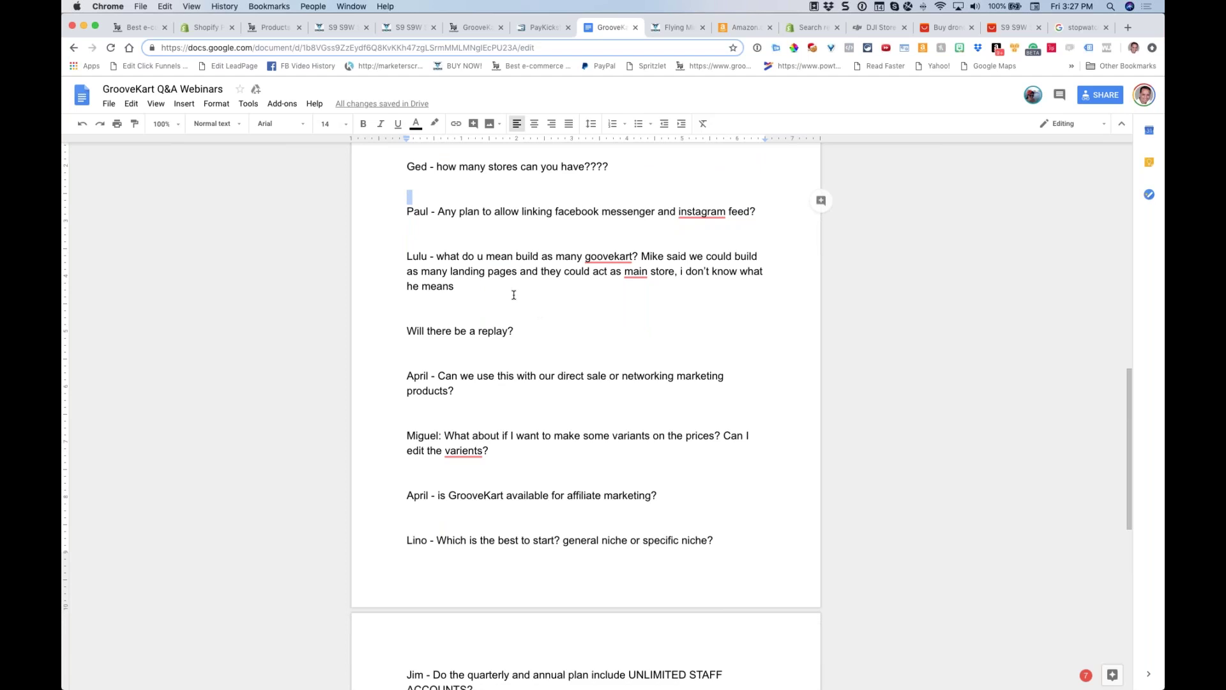
scroll(520, 292, down, 1)
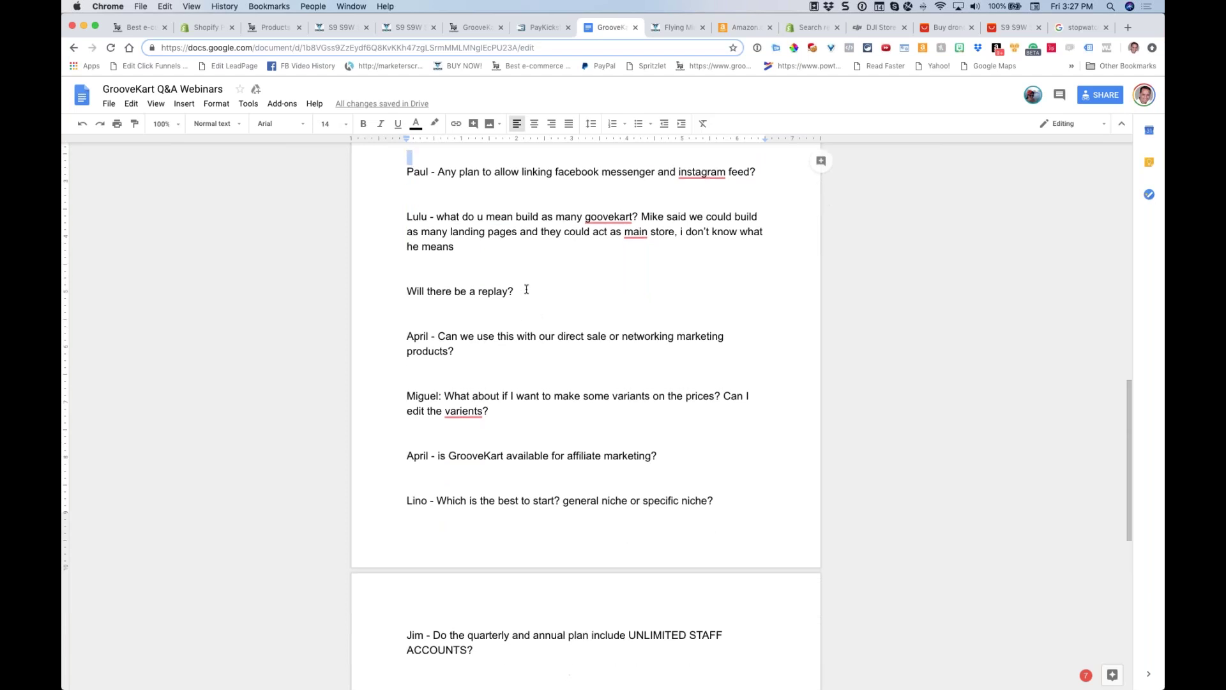
scroll(526, 289, down, 1)
drag(523, 265, 386, 261)
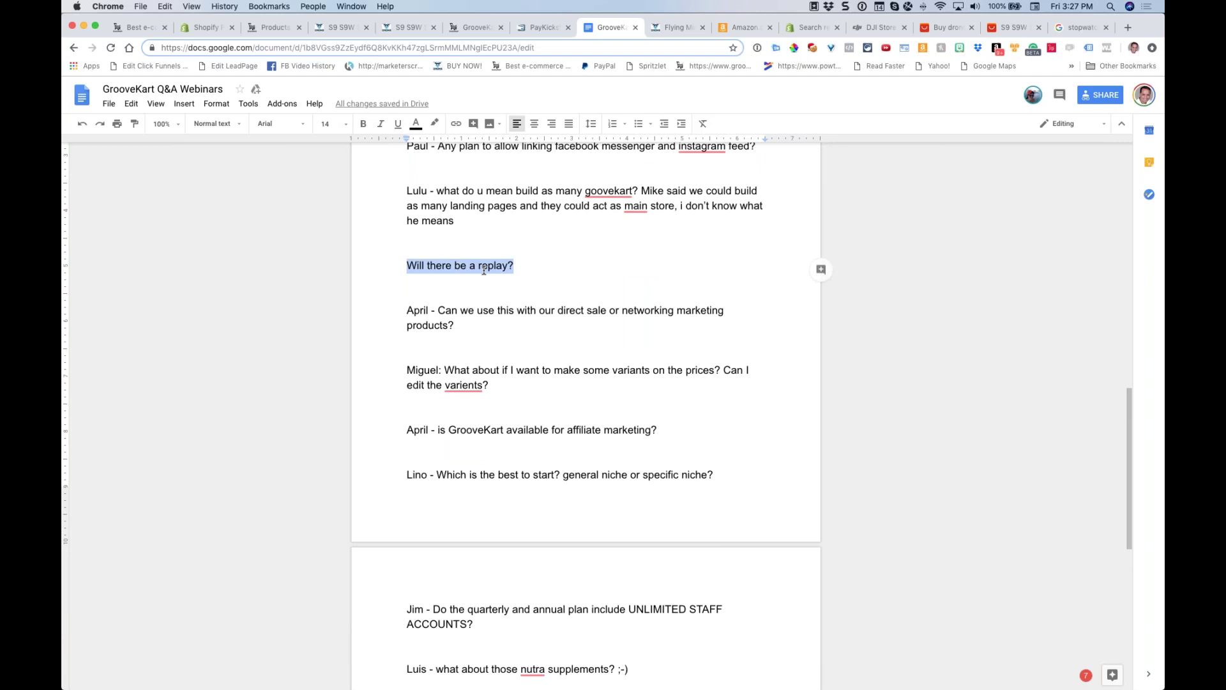
scroll(485, 269, down, 1)
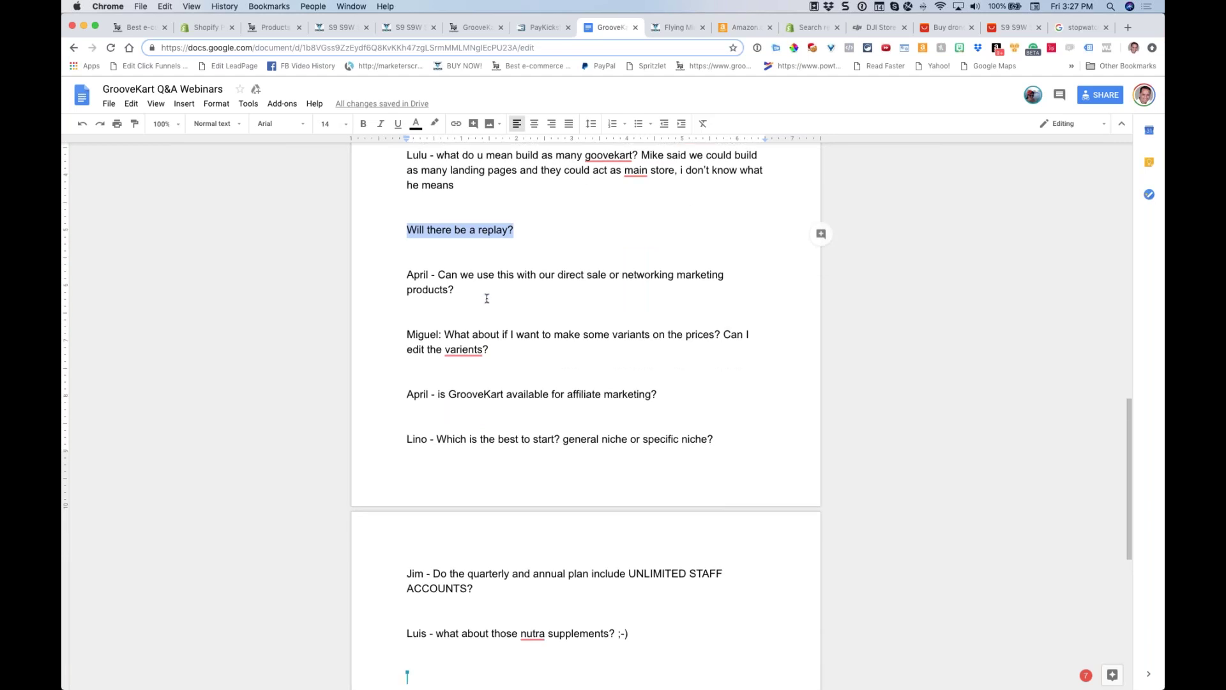
click(1078, 27)
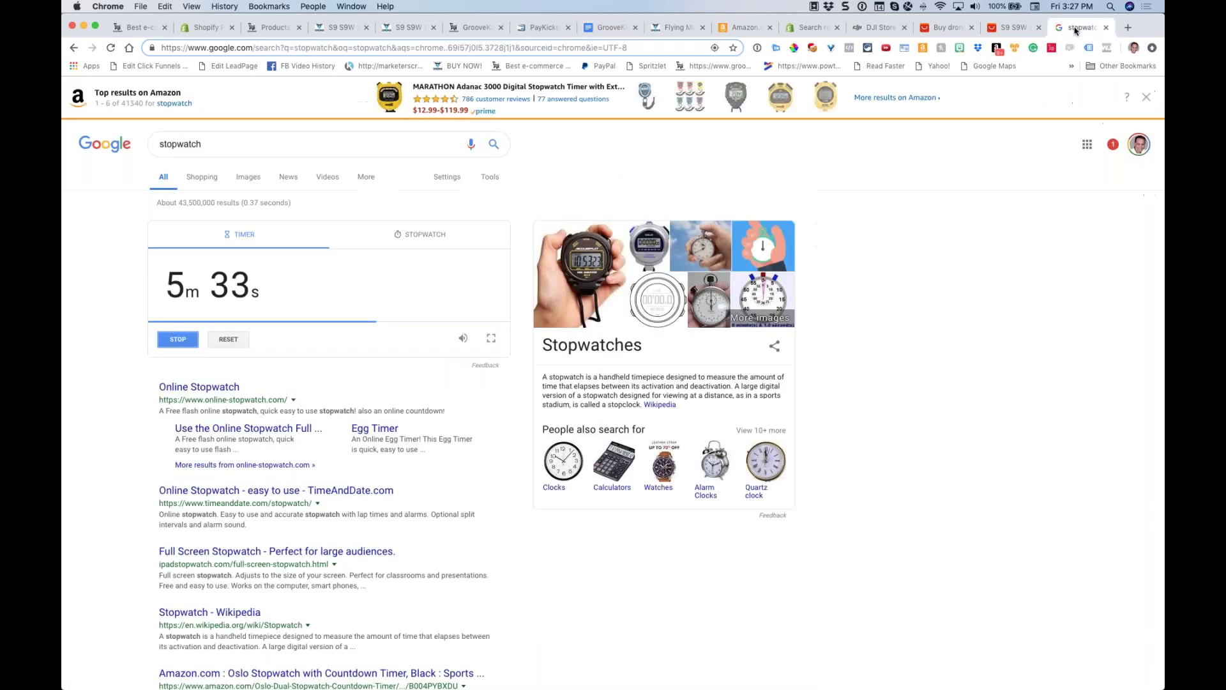
Bring up PayKickstart's processed transactions and reload them to show the latest sales
click(137, 31)
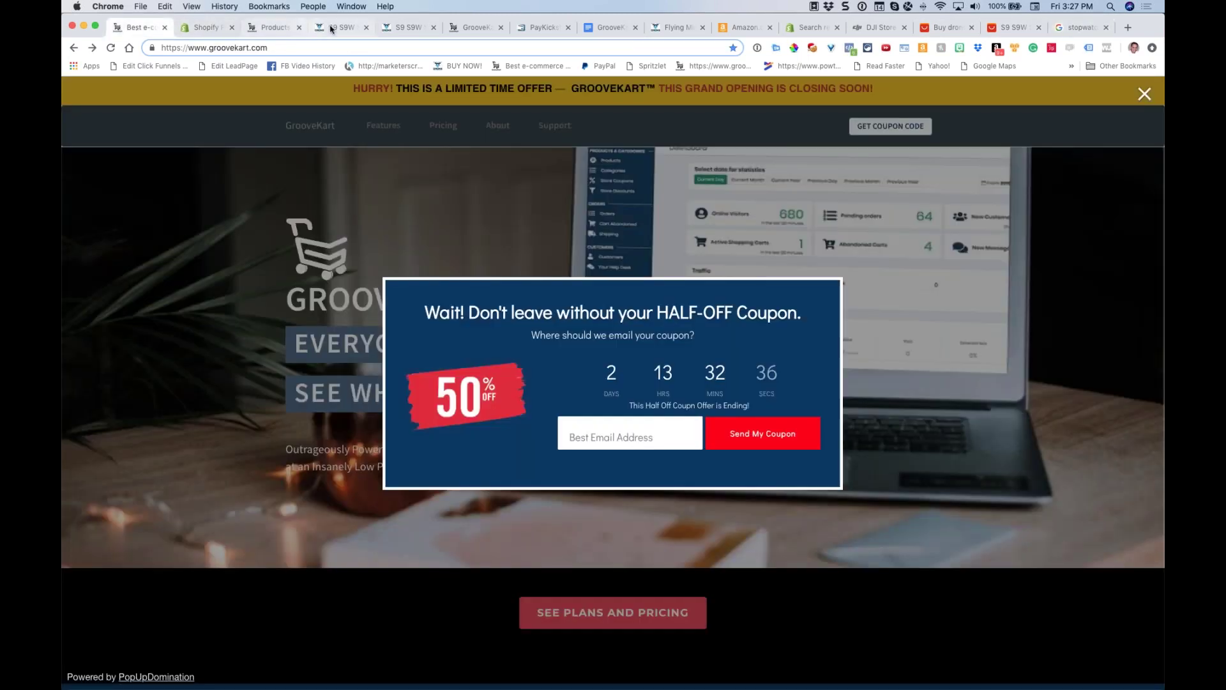
click(529, 27)
drag(320, 241, 245, 235)
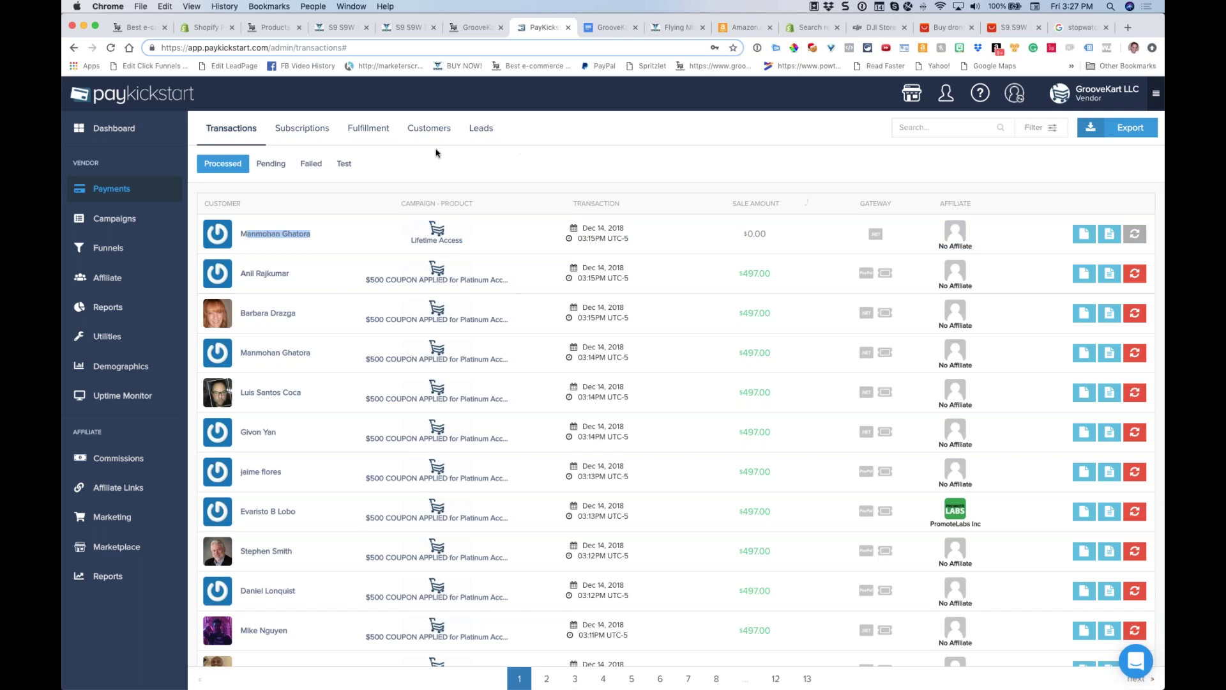
key(super+r)
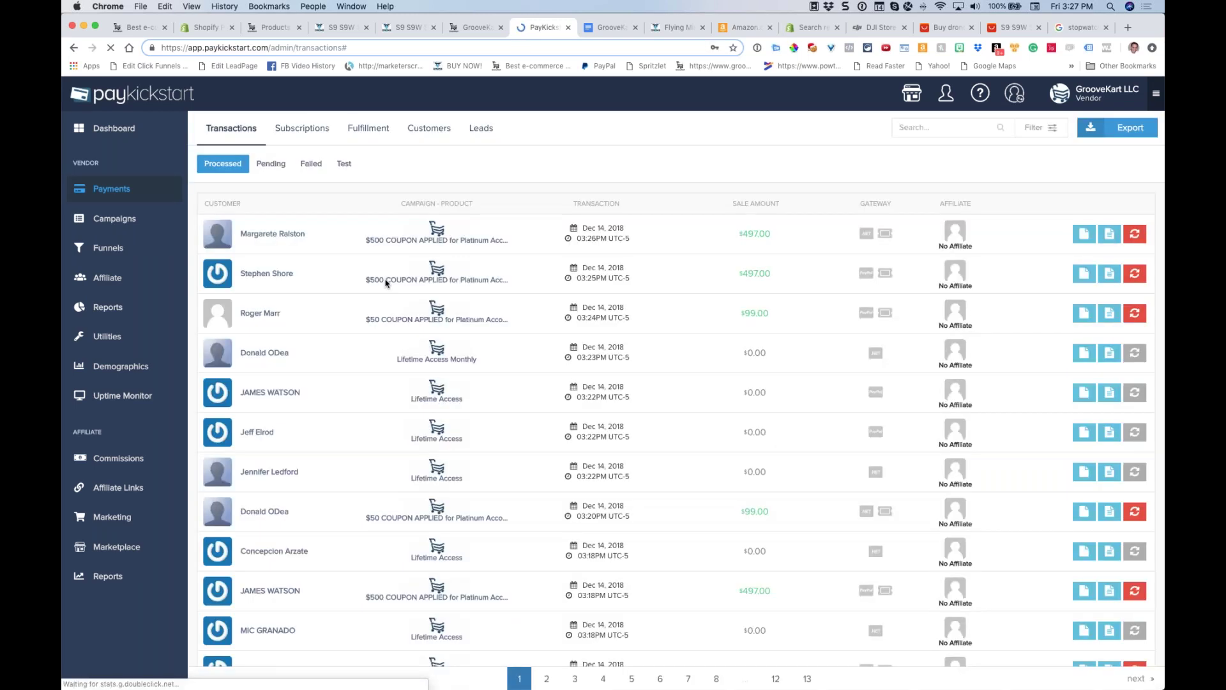
Scroll through the $497.00 coupon sales and back to the top, briefly highlighting the newest transaction row
scroll(331, 505, down, 1)
scroll(332, 483, down, 10)
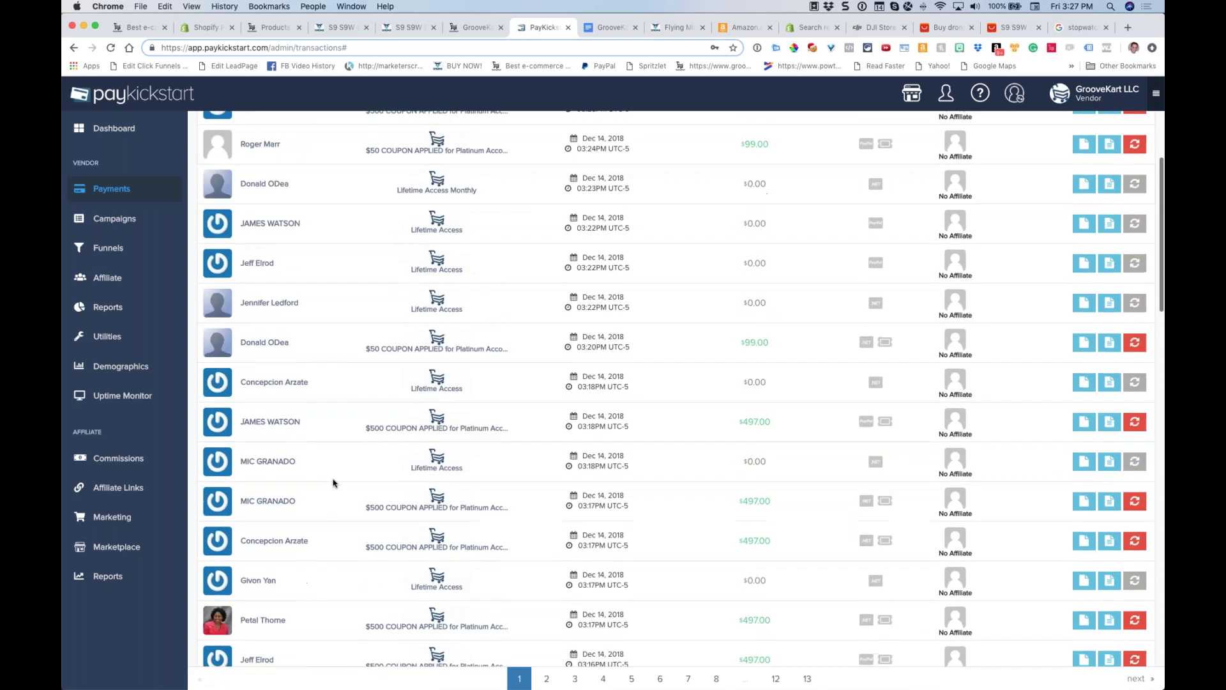
scroll(334, 483, down, 1)
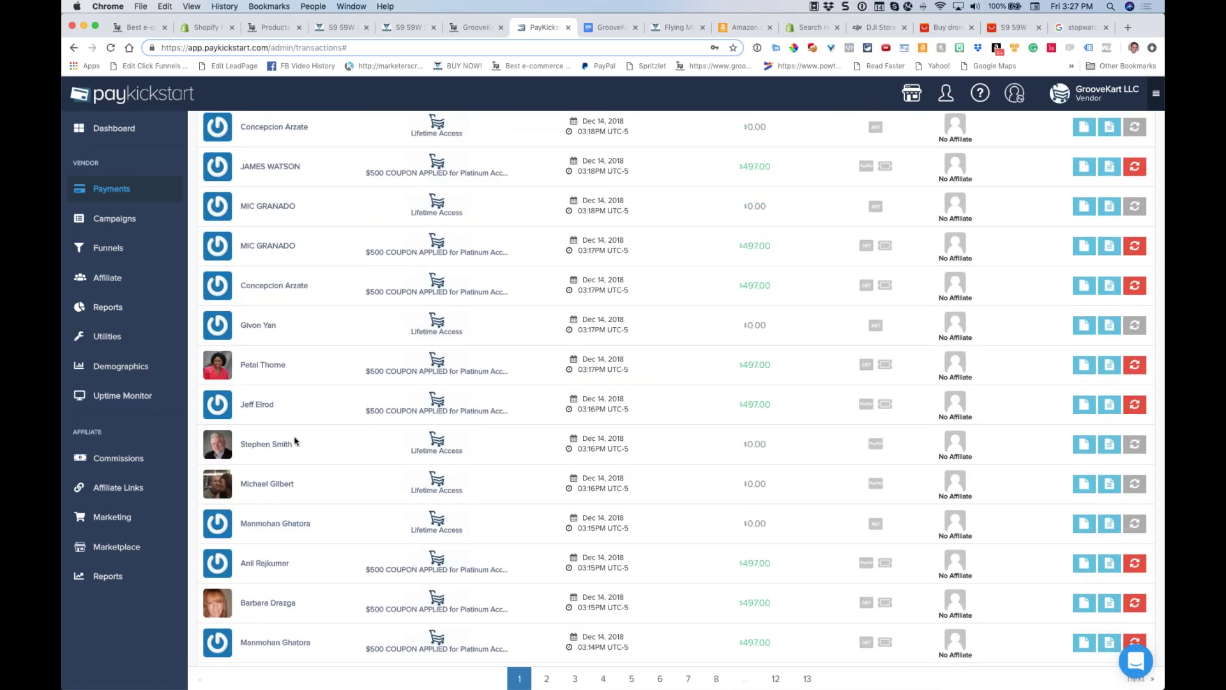
scroll(294, 442, up, 3)
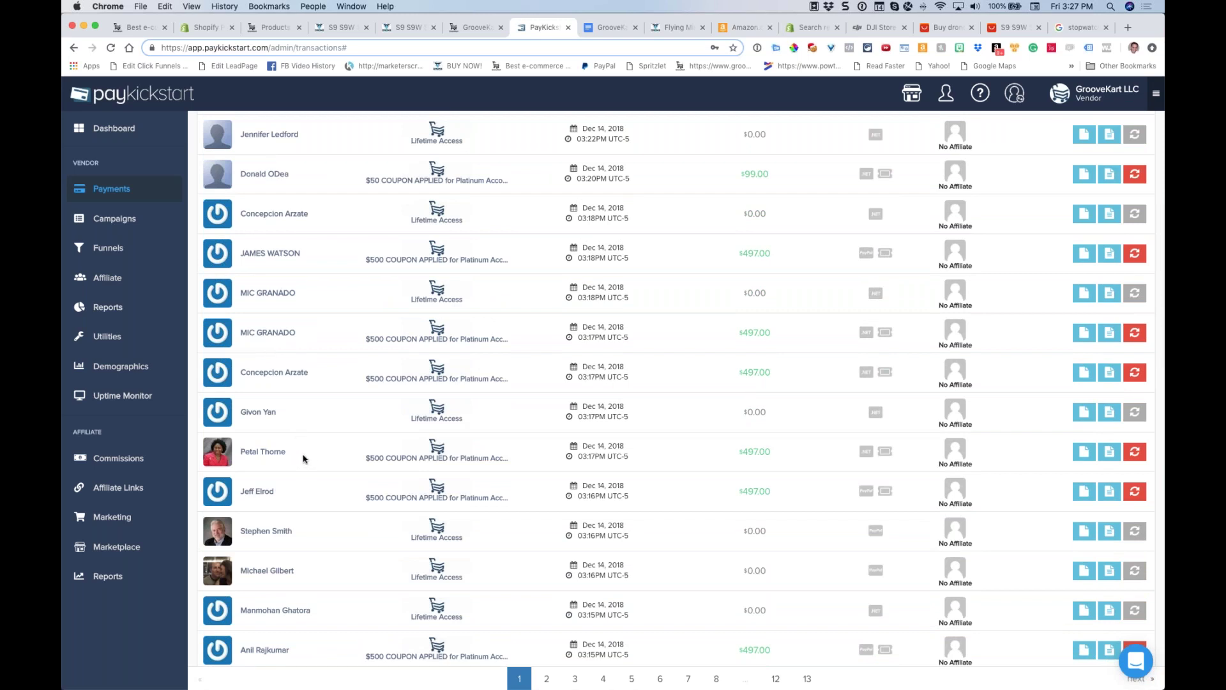
scroll(305, 447, up, 1)
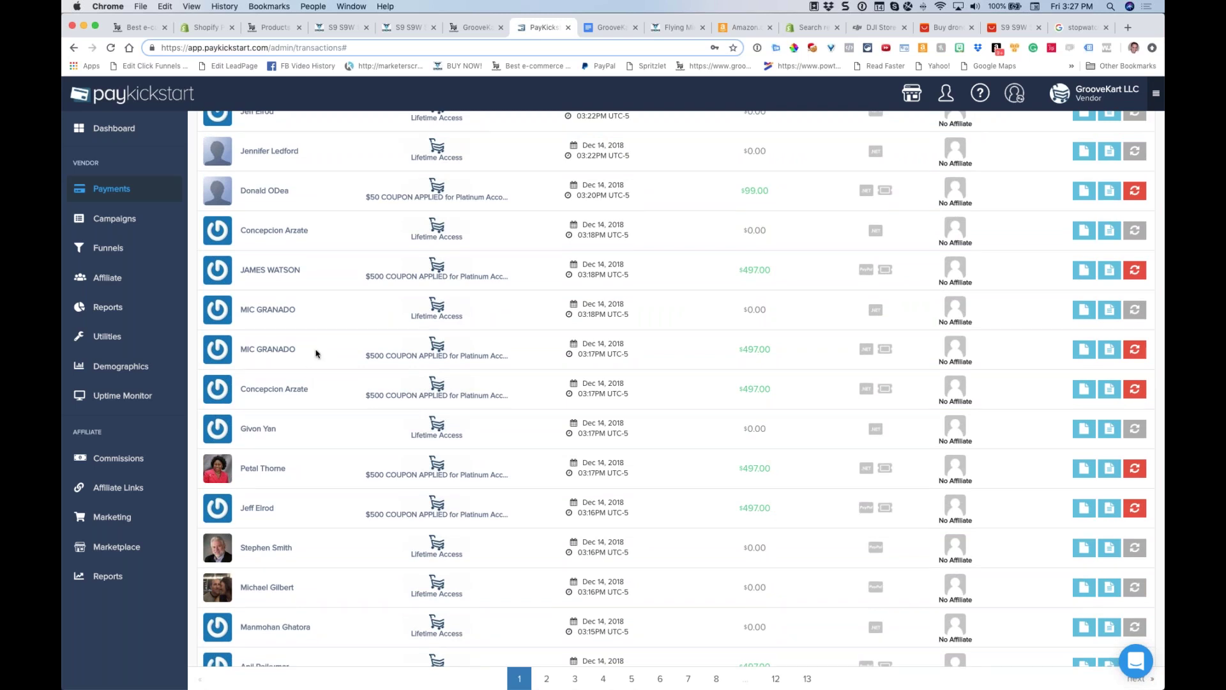
scroll(316, 352, up, 5)
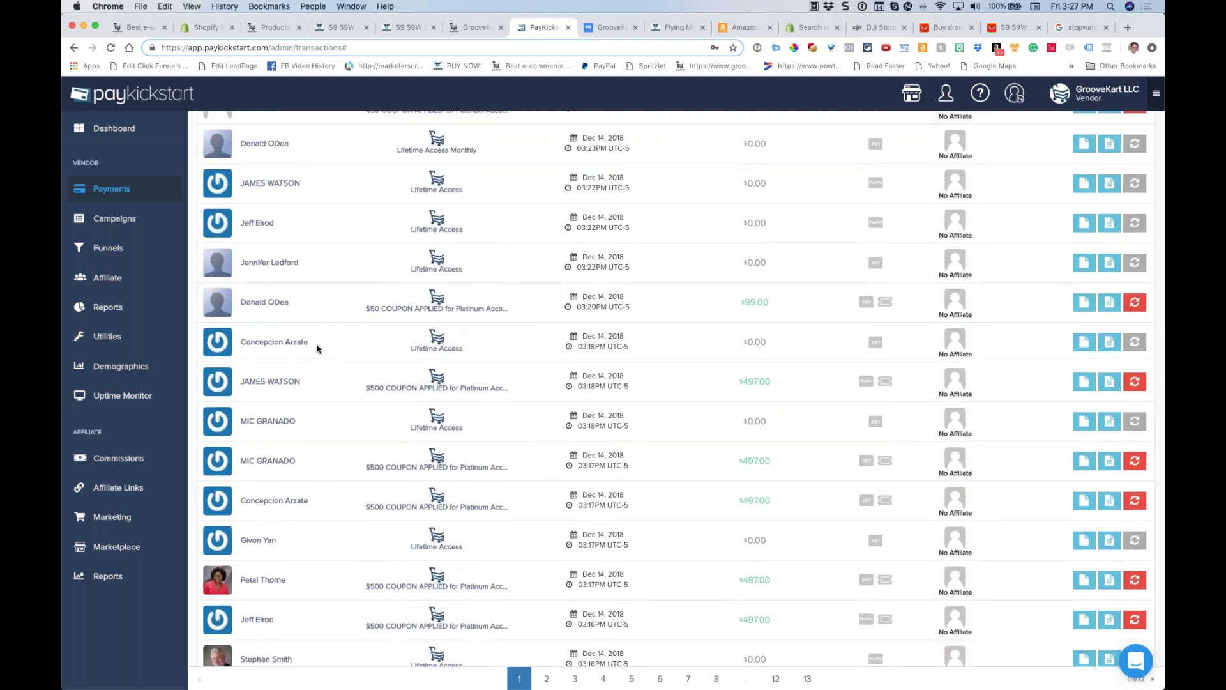
scroll(317, 349, up, 1)
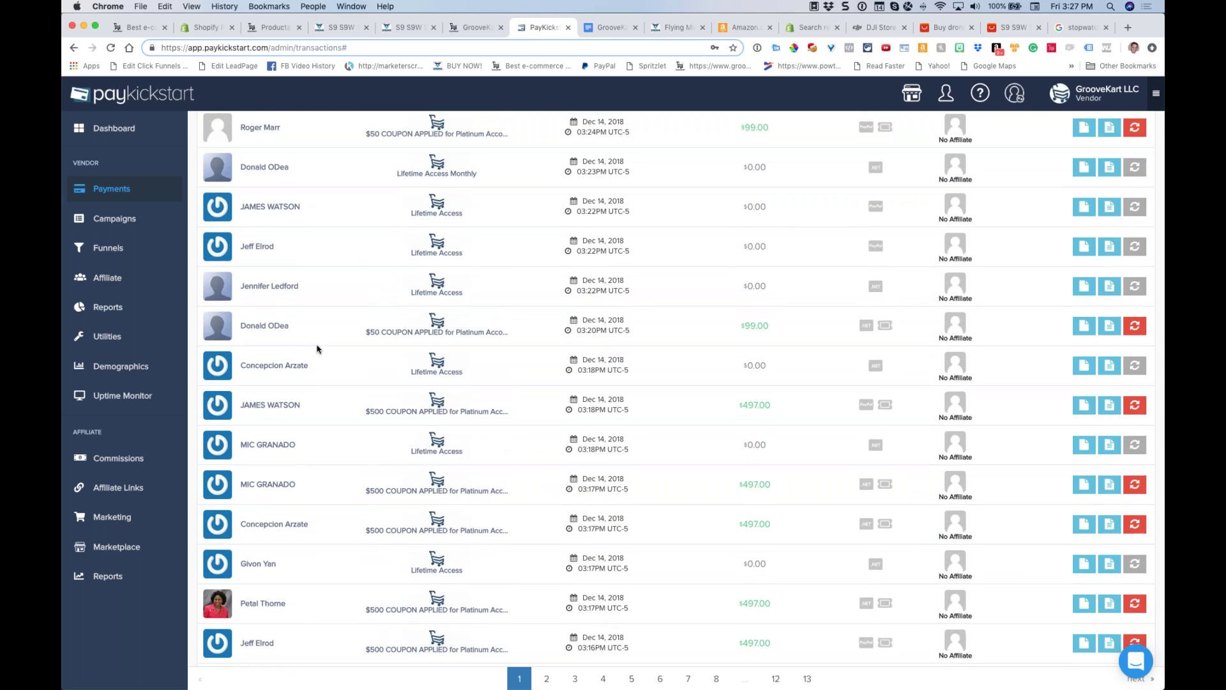
scroll(317, 349, up, 2)
scroll(316, 348, up, 4)
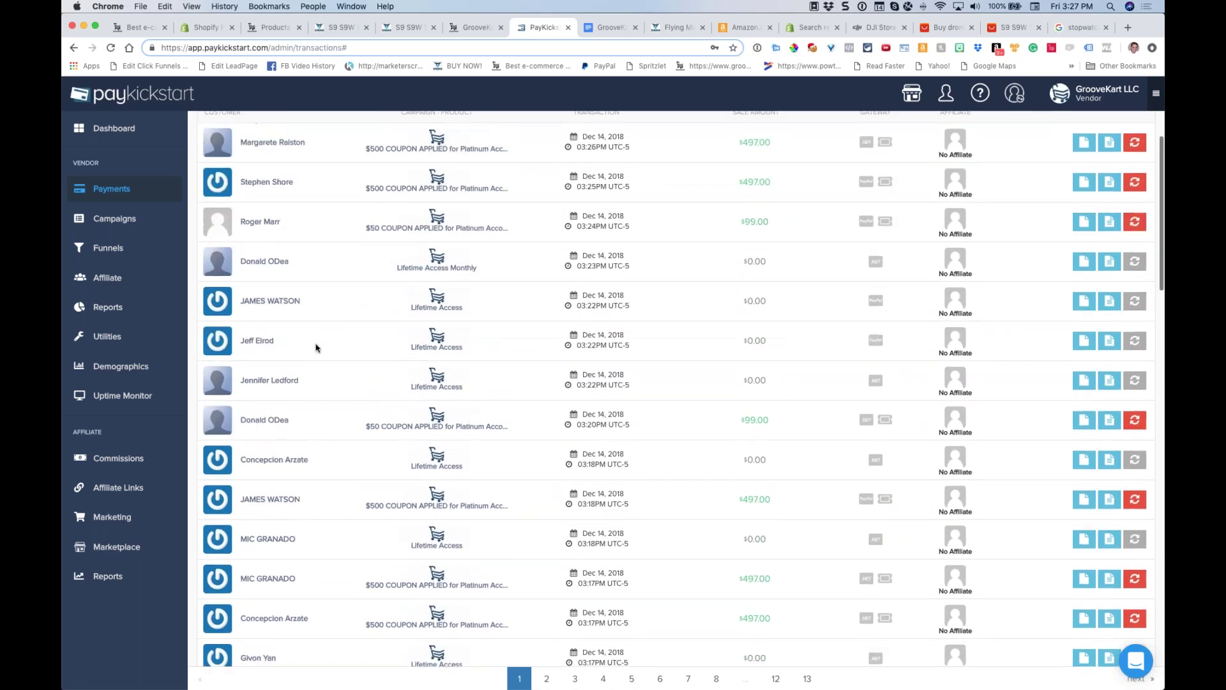
scroll(316, 349, up, 2)
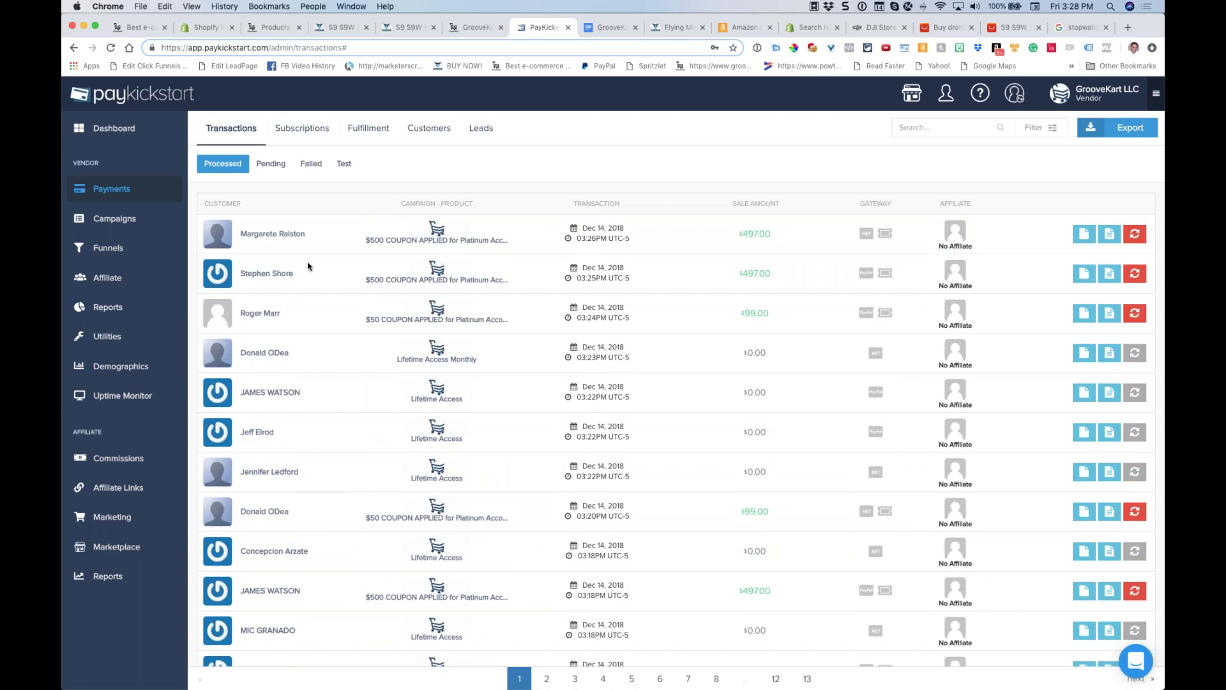
drag(267, 234, 974, 247)
click(322, 361)
Pass through the stopwatch and website tabs back to the GrooveKart product editor's Basic Settings
click(1083, 27)
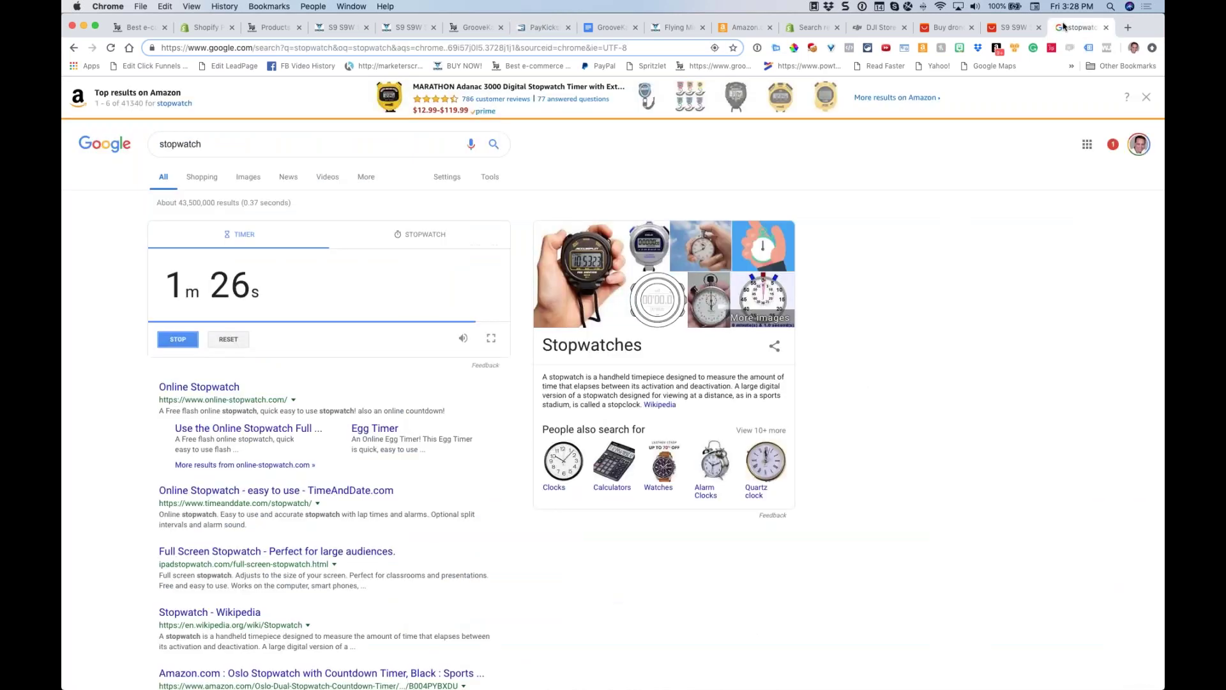
click(140, 30)
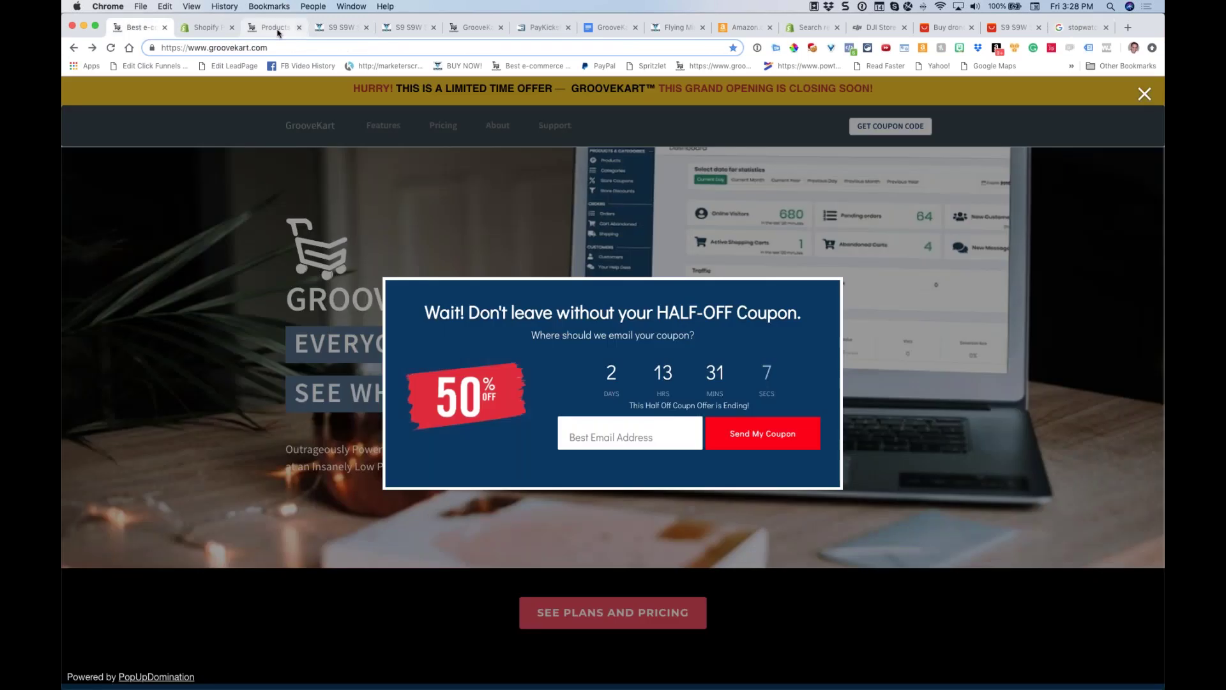
click(276, 29)
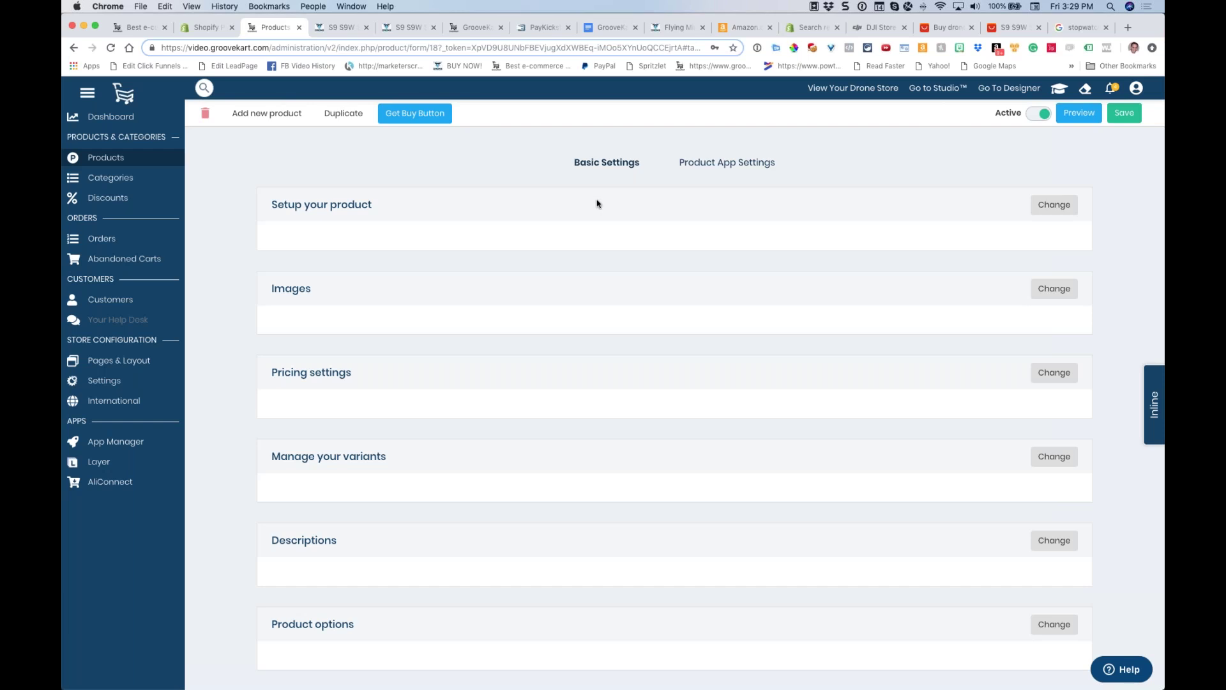
click(607, 27)
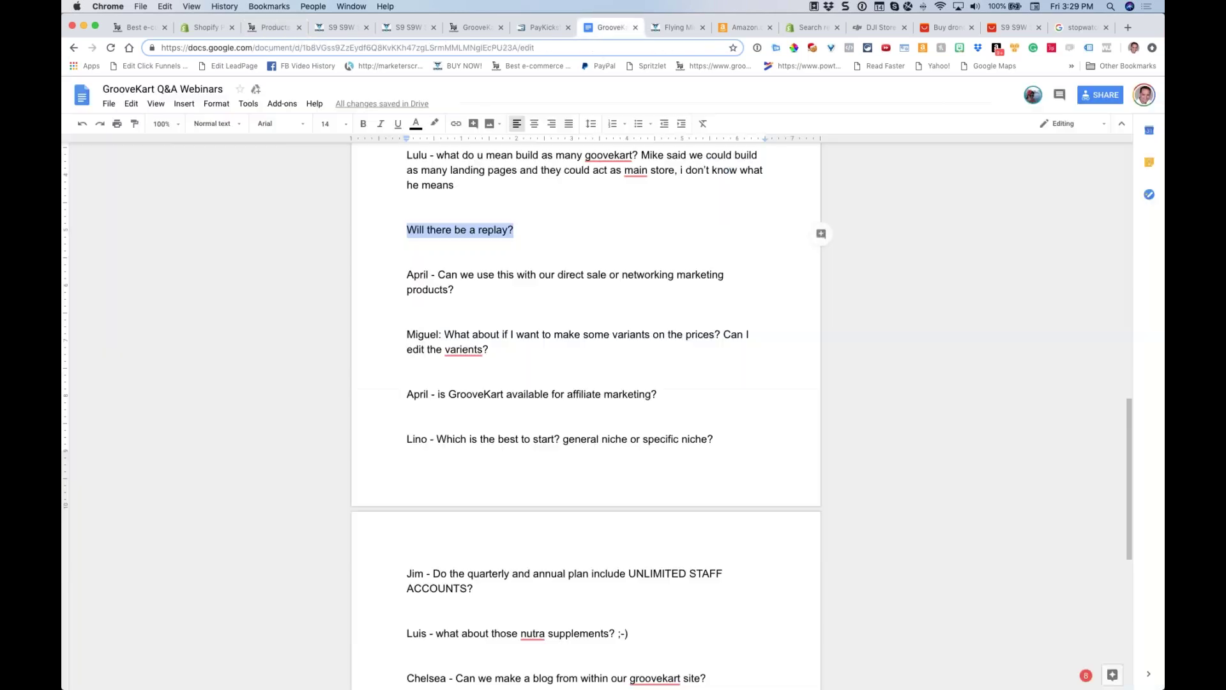
scroll(543, 249, down, 2)
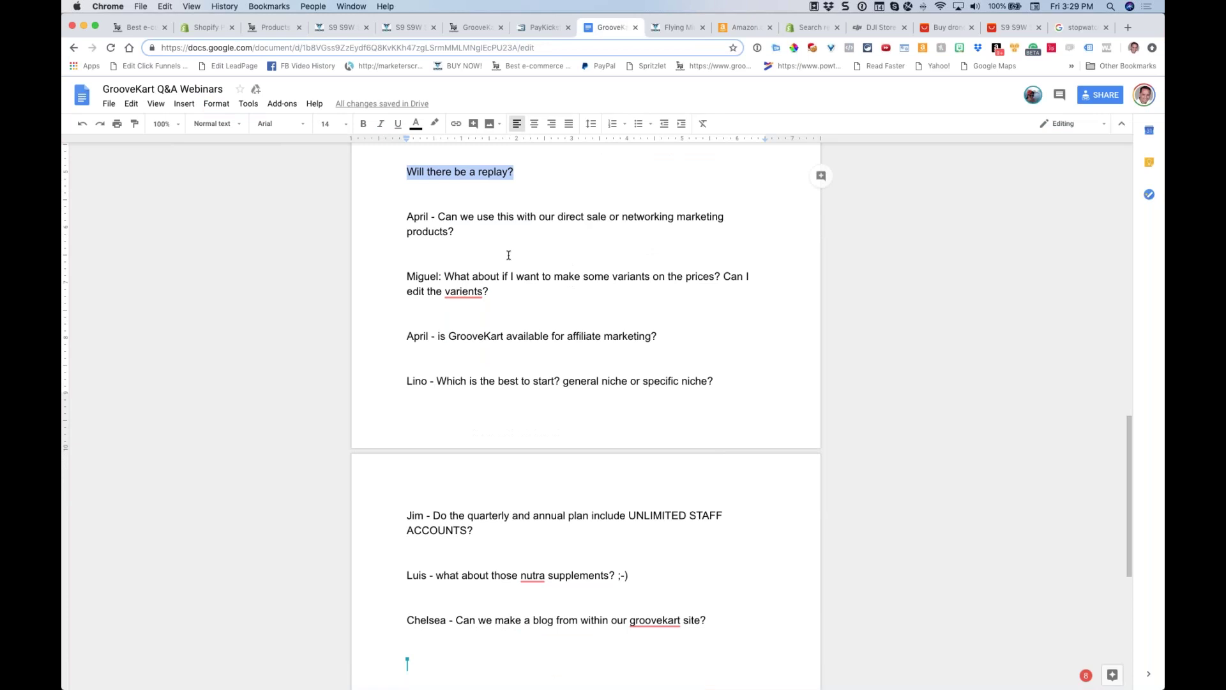
scroll(517, 284, down, 1)
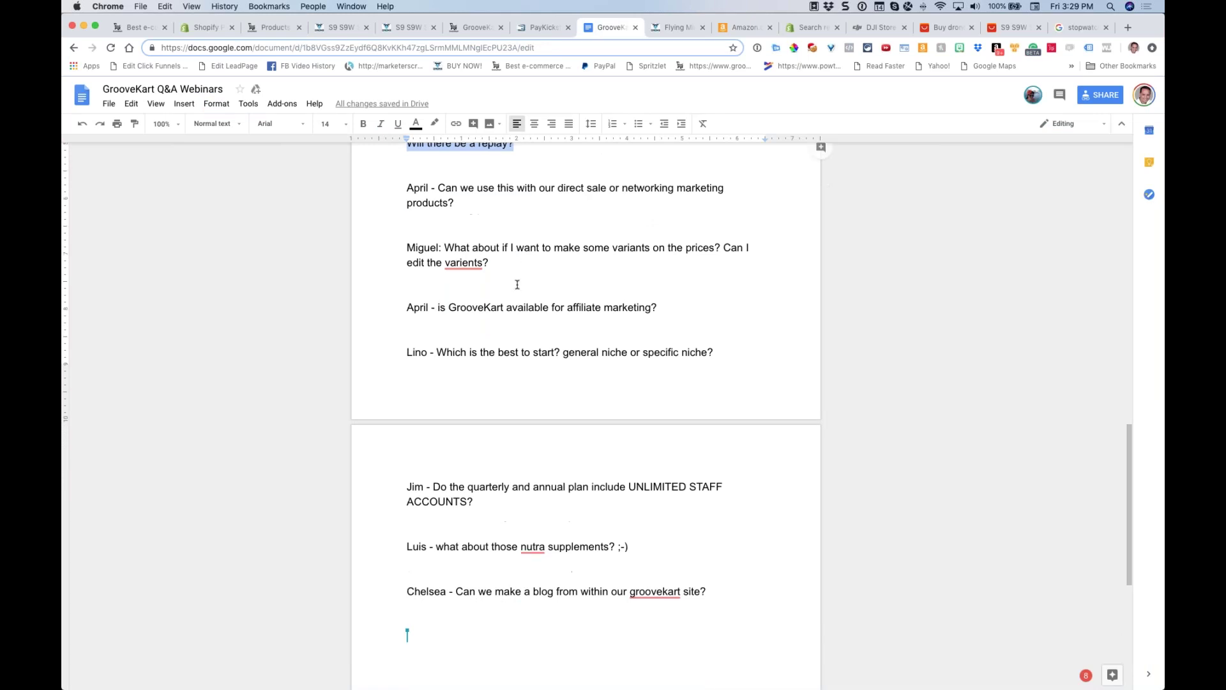
scroll(517, 284, down, 1)
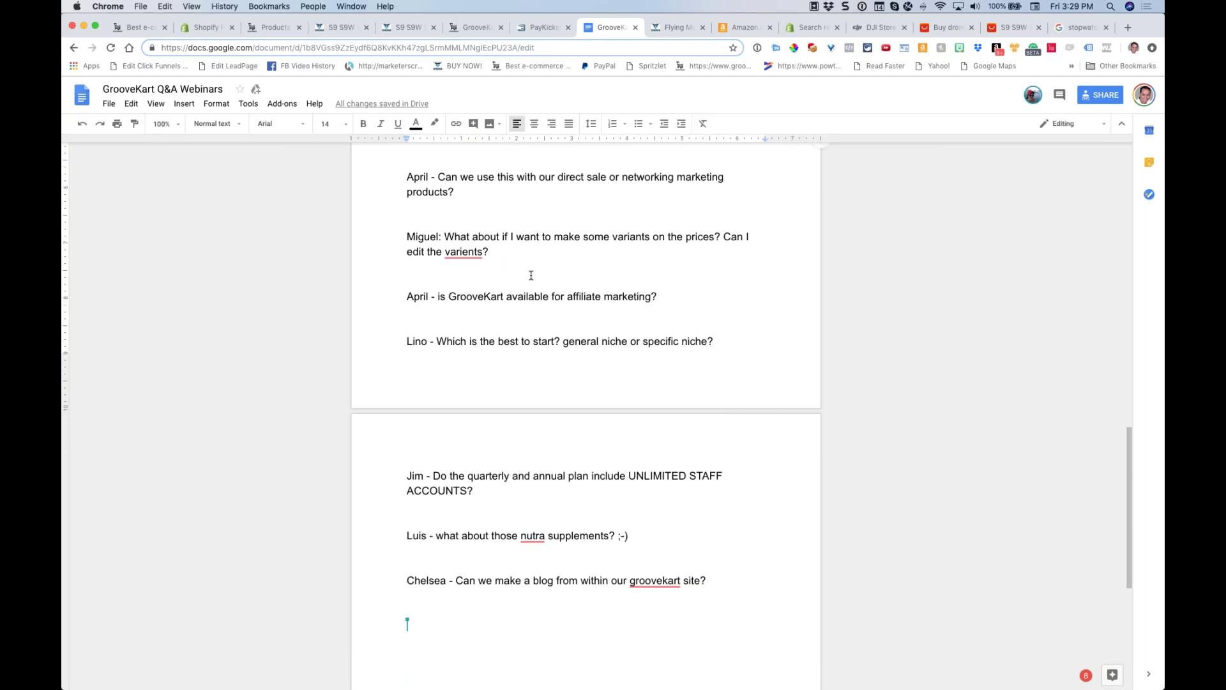
click(269, 27)
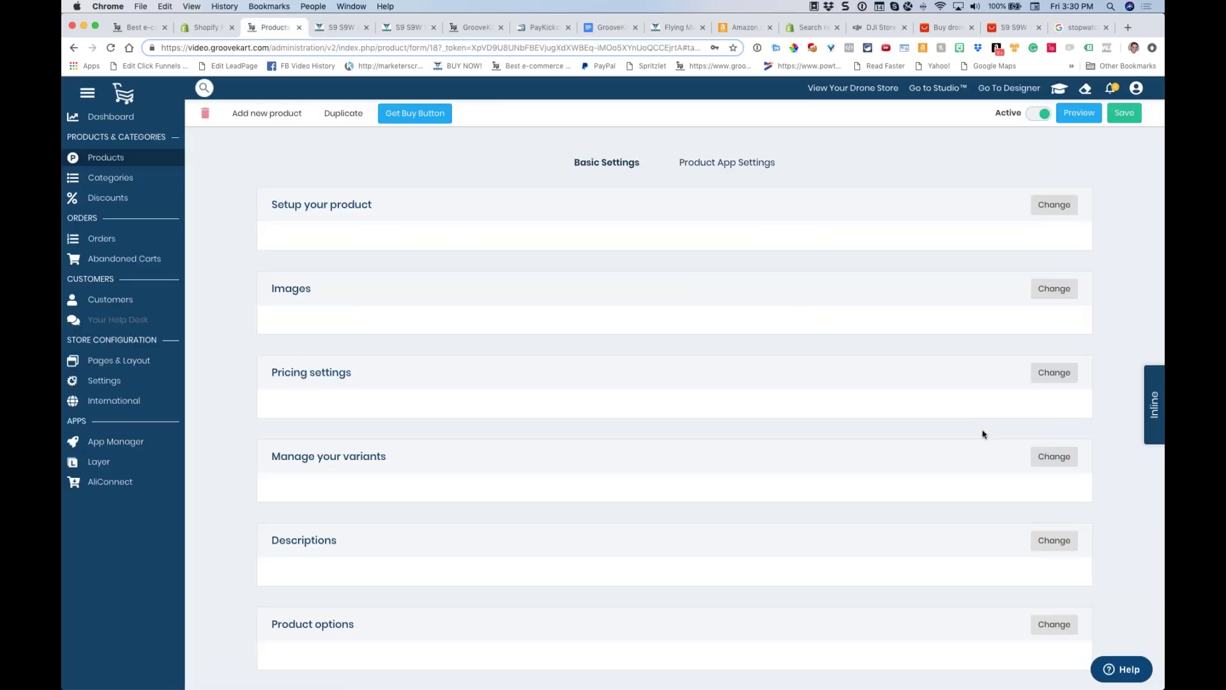
click(1060, 461)
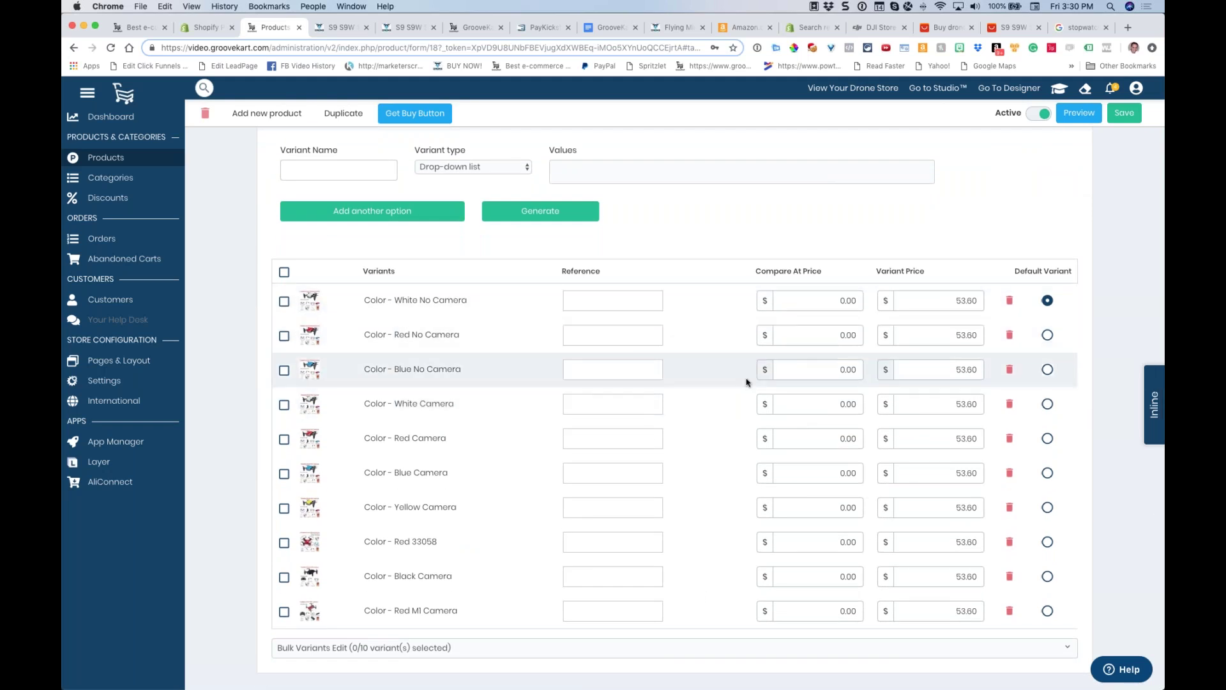
Scroll through the drone's variants table with its 53.60 colour options
scroll(819, 404, down, 3)
scroll(751, 384, up, 3)
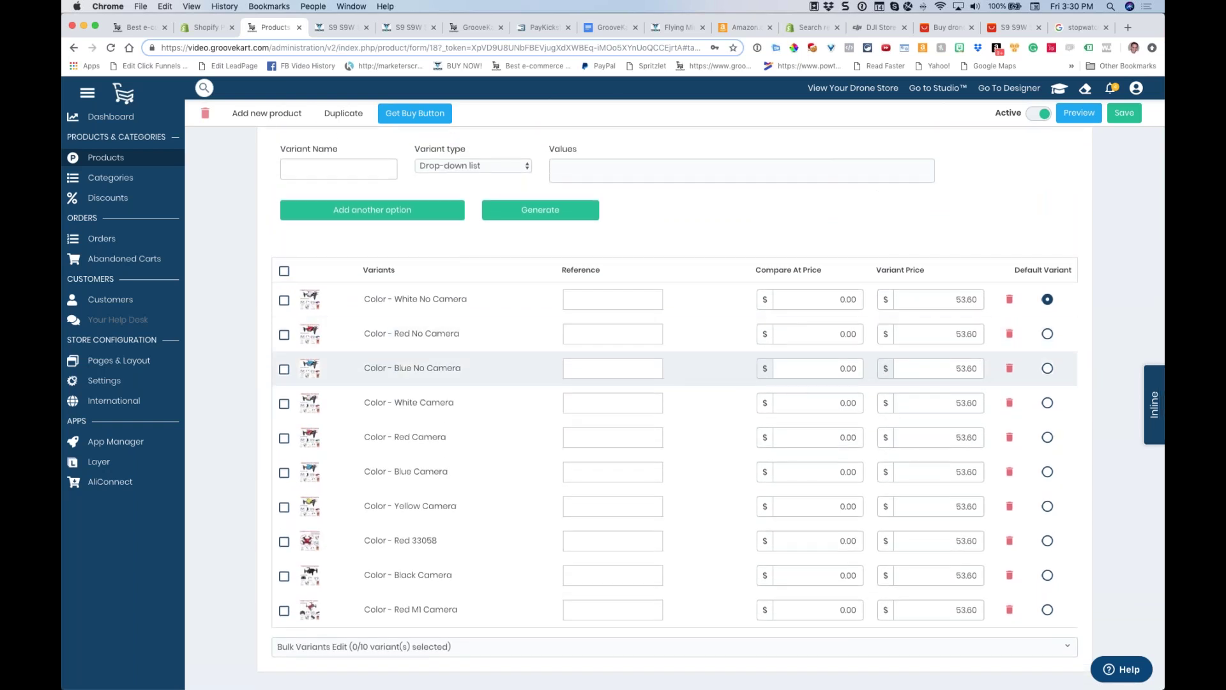
scroll(923, 486, up, 5)
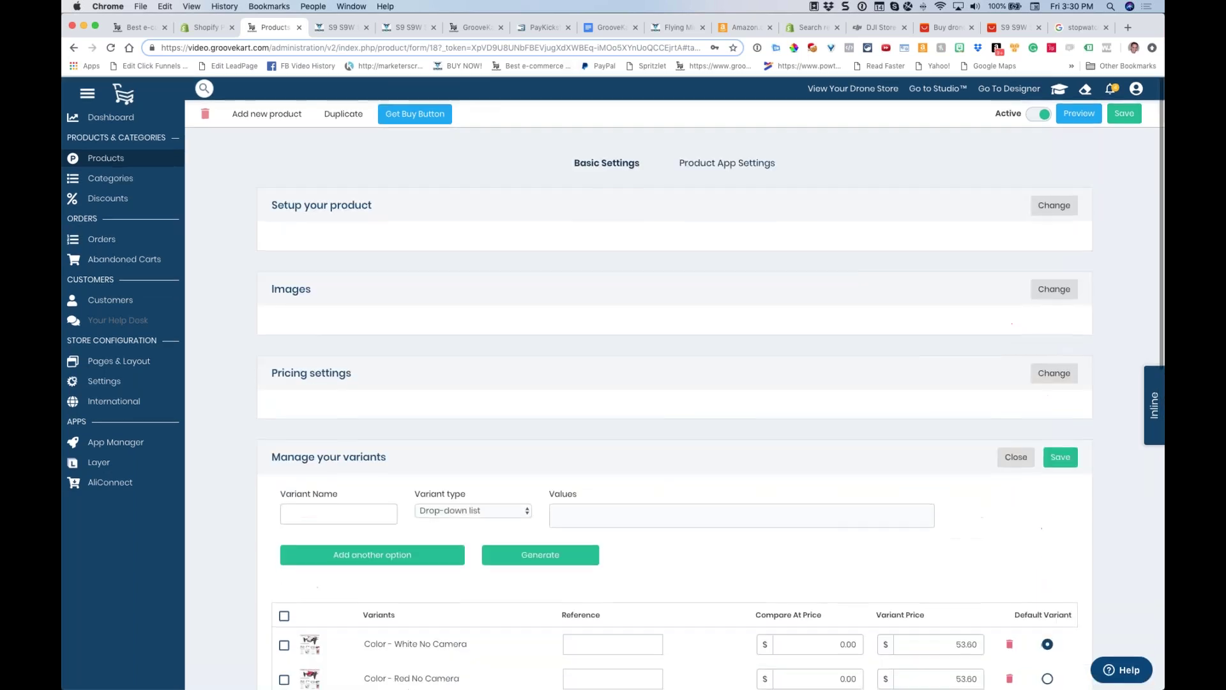
Close the stopwatch search tab, confirming Leave, and jump to the first browser tab
click(600, 28)
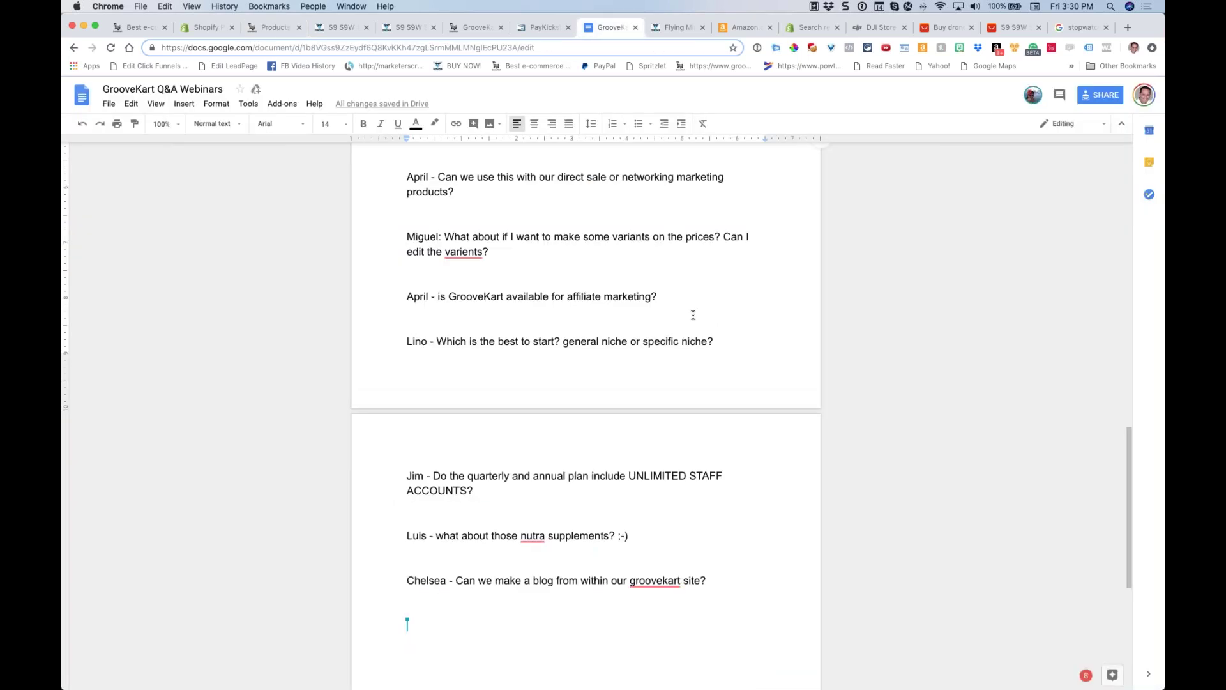
click(1077, 32)
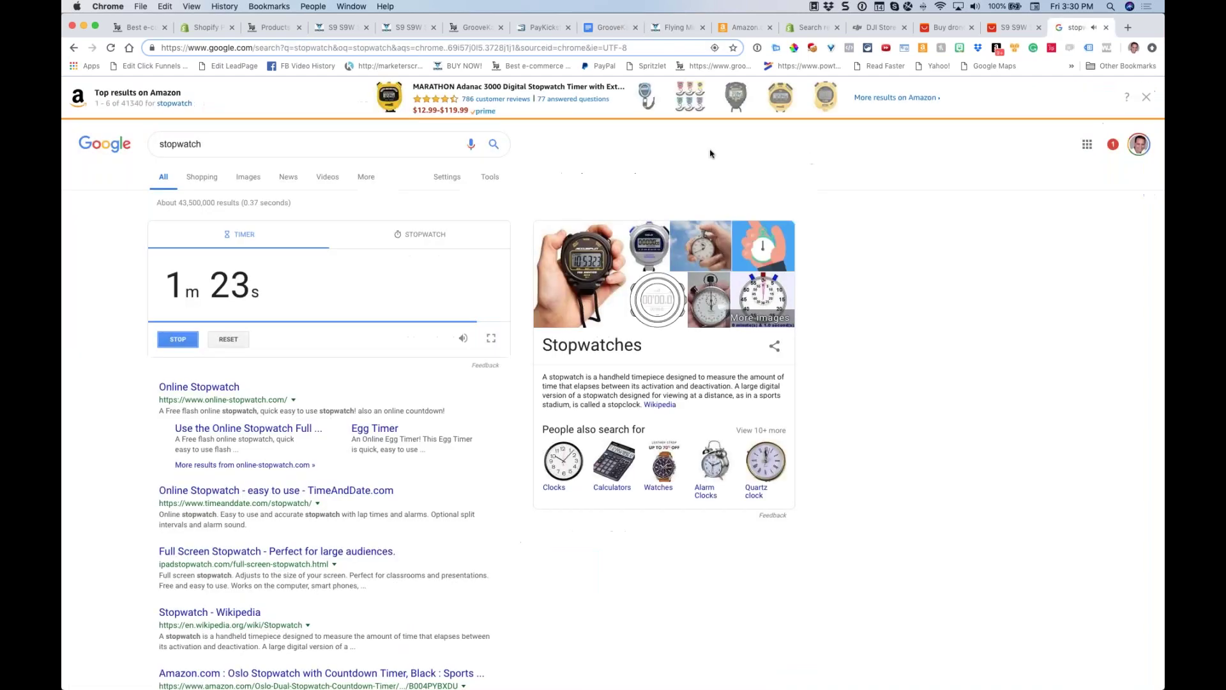
click(1107, 28)
click(699, 231)
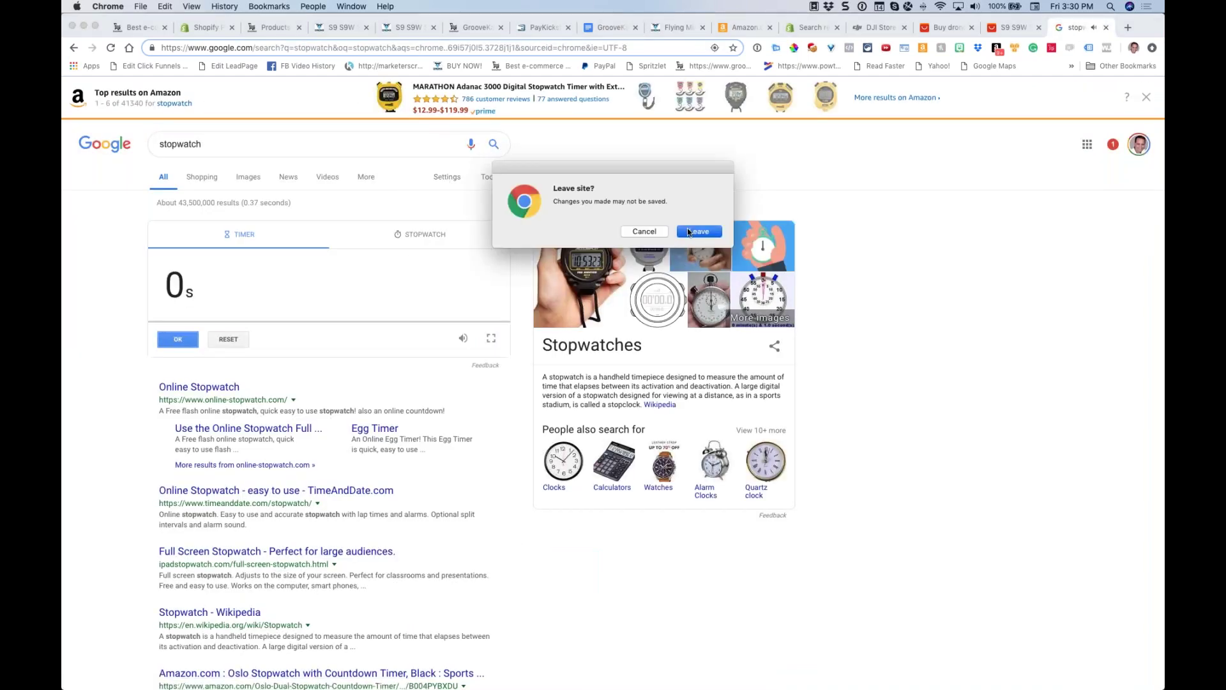
key(super+1)
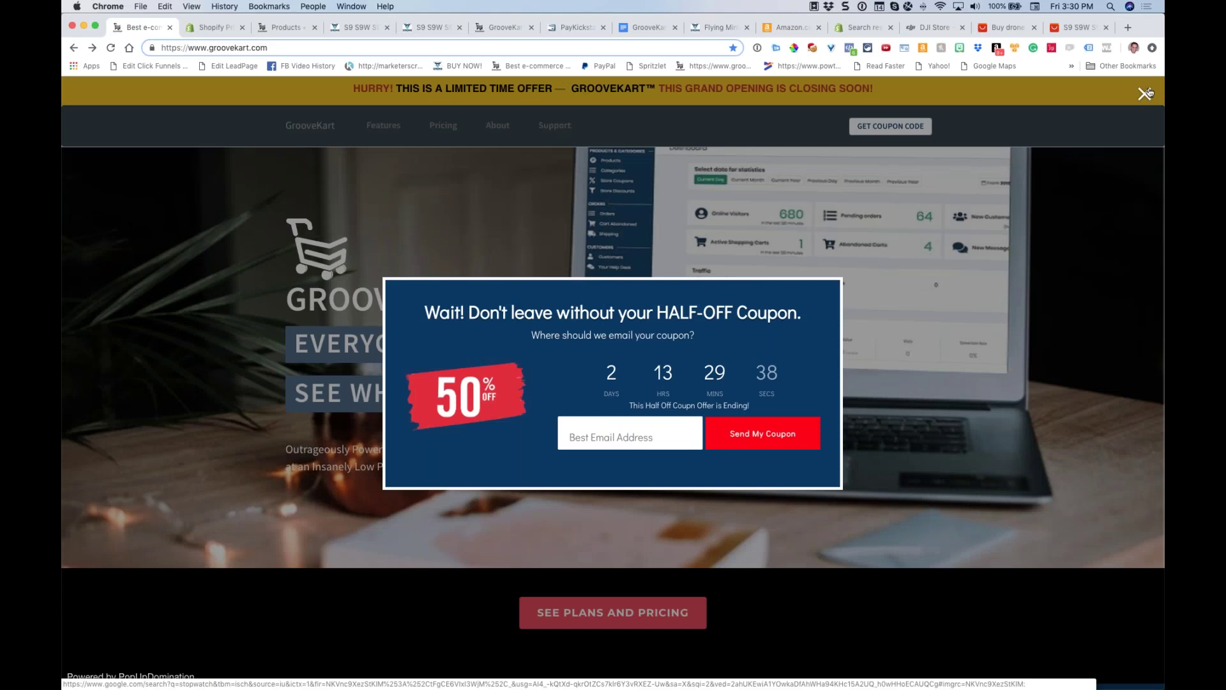
Dismiss the half-off coupon pop-up, check the Q&A notes, then return to the drone product admin page
click(1144, 94)
key(super+8)
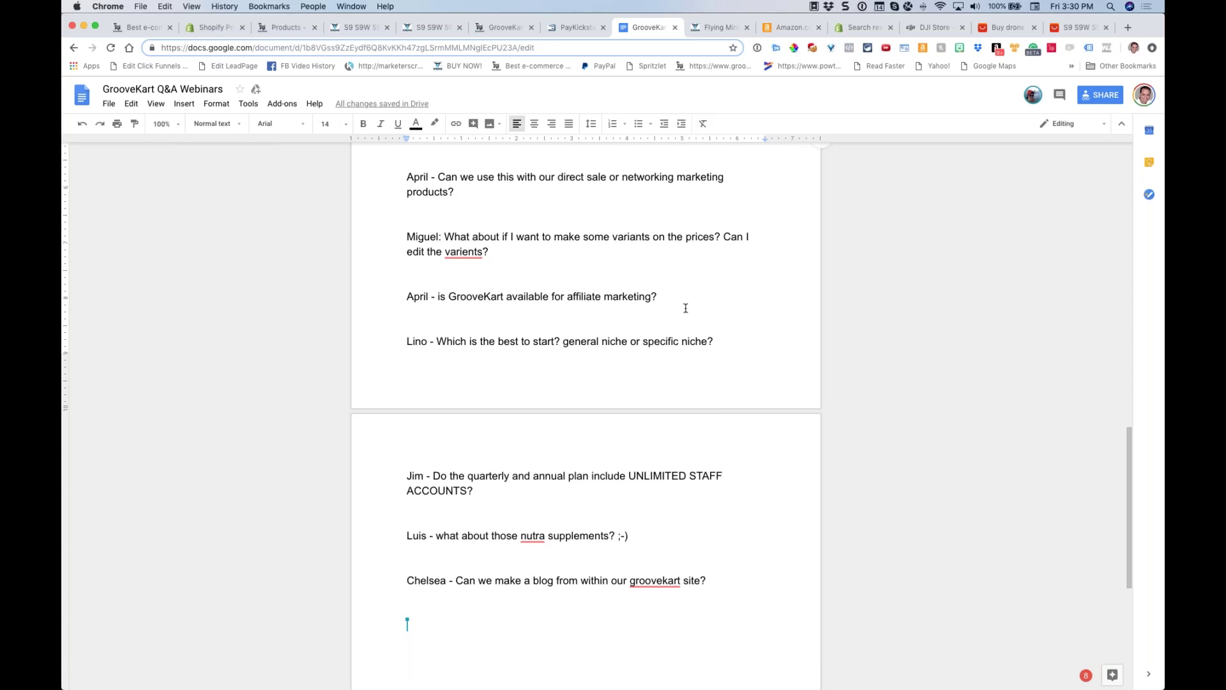
click(281, 28)
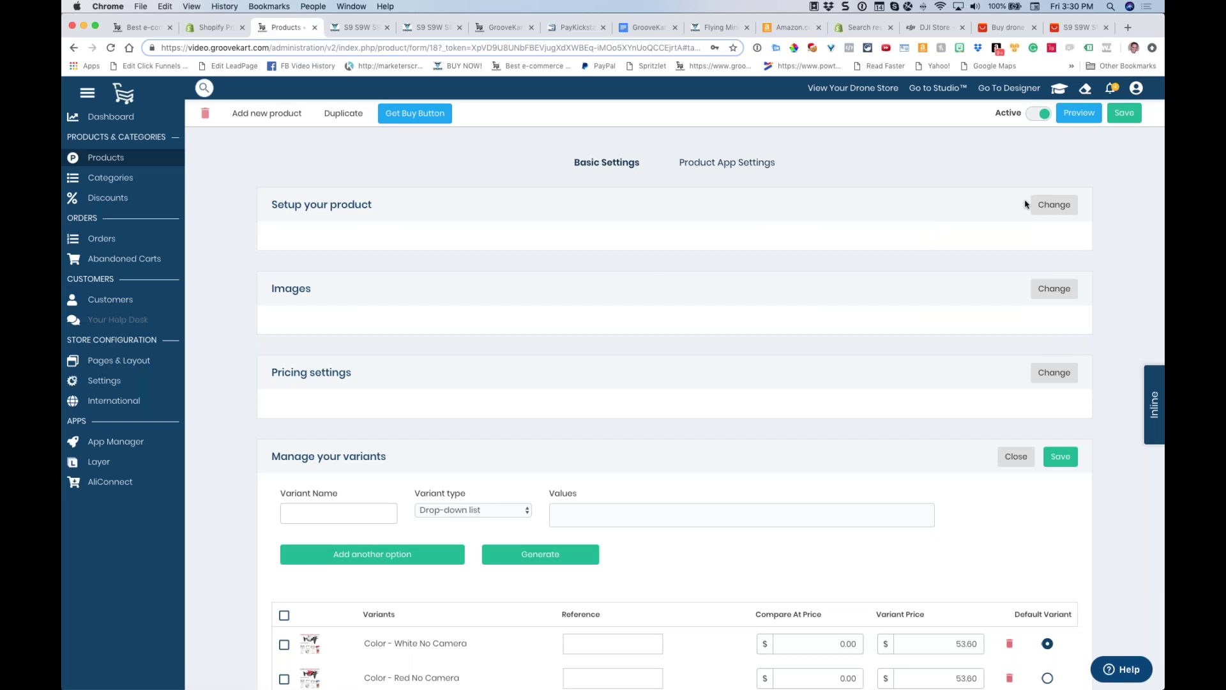
click(1050, 218)
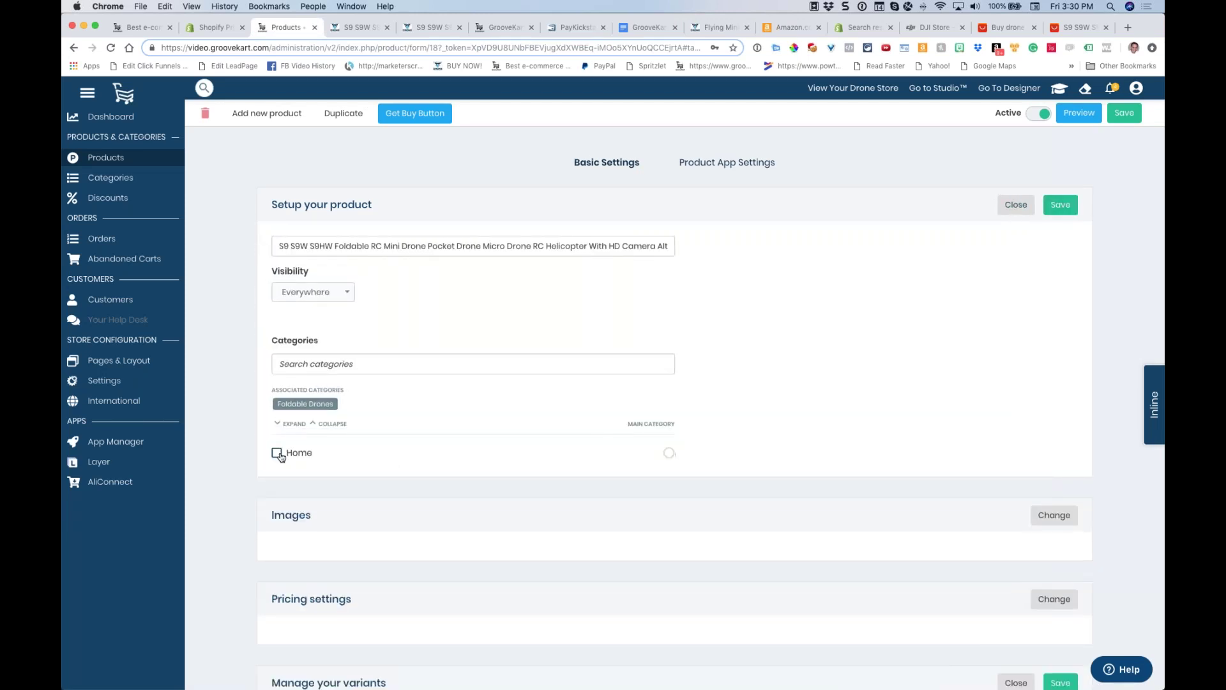
click(1015, 206)
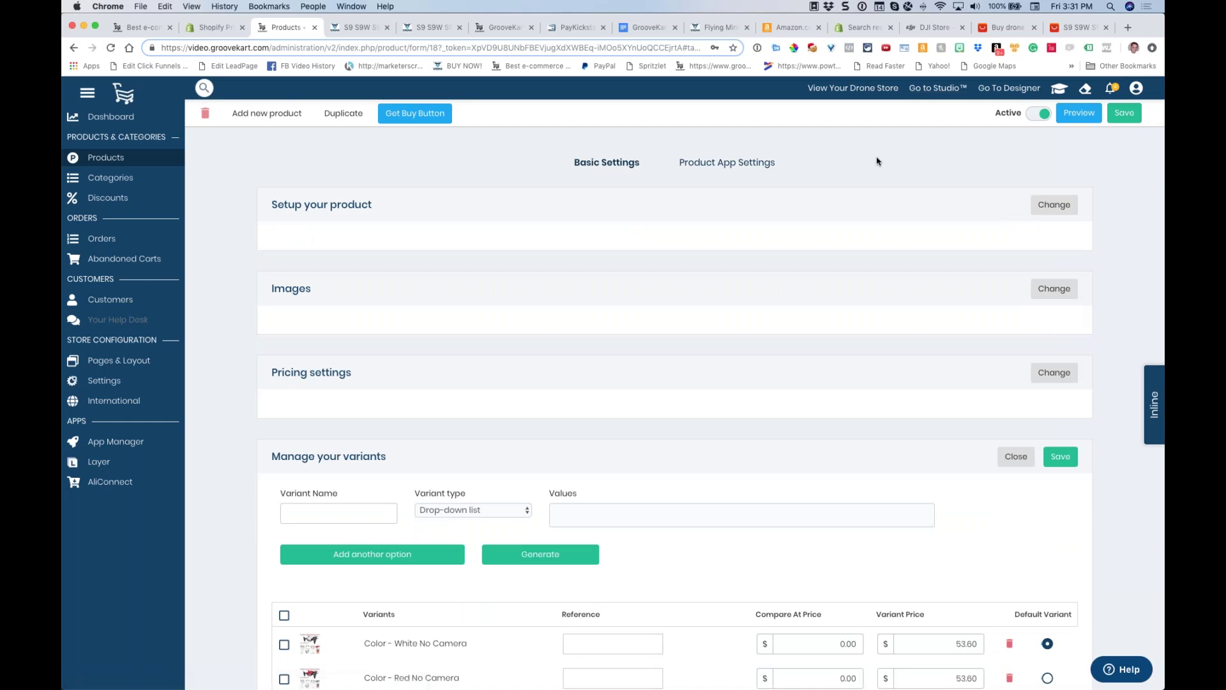
scroll(848, 165, down, 1)
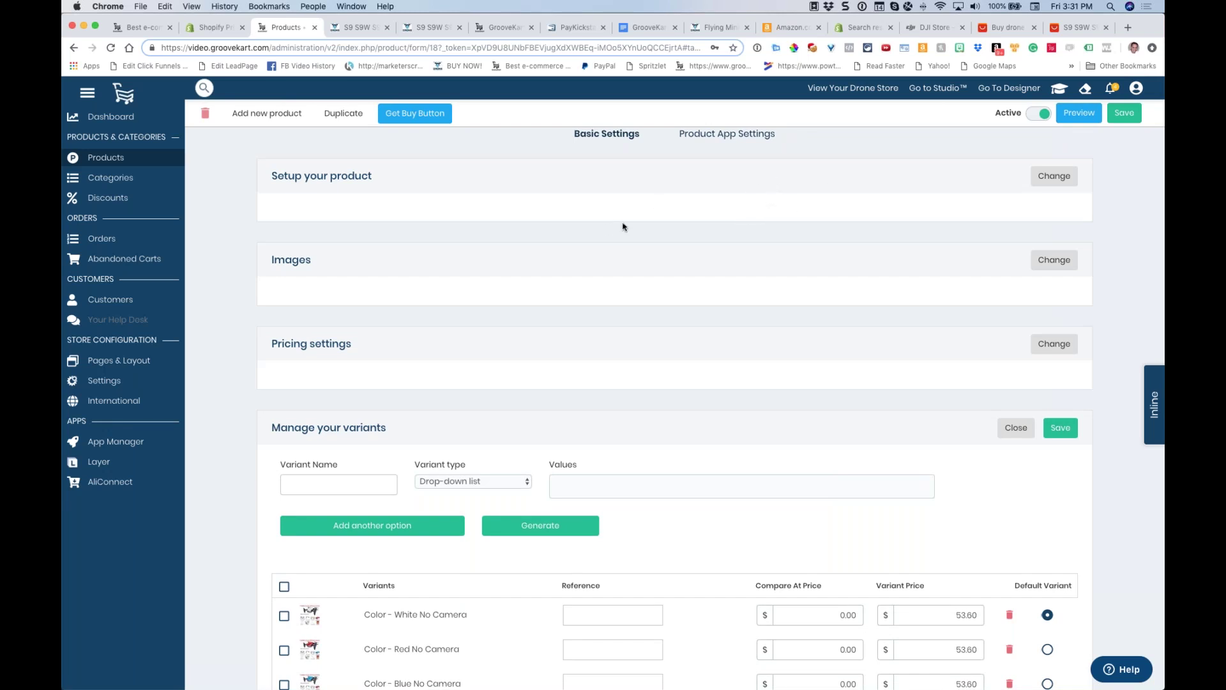
scroll(624, 225, up, 1)
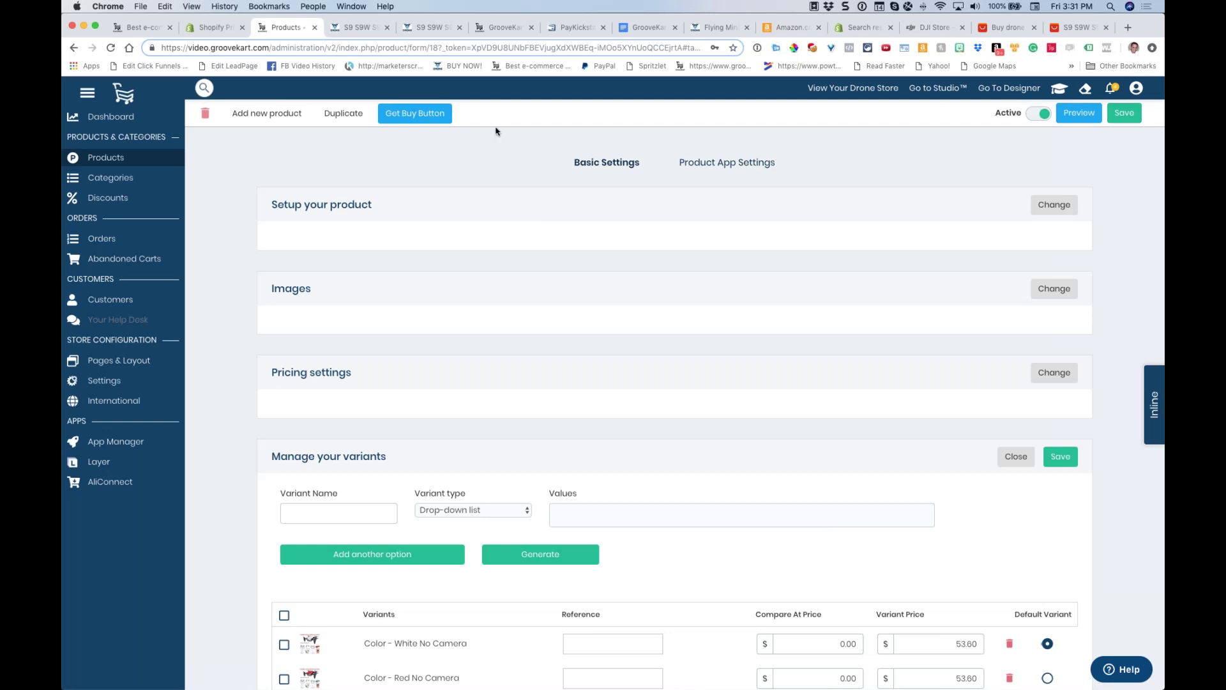
click(639, 27)
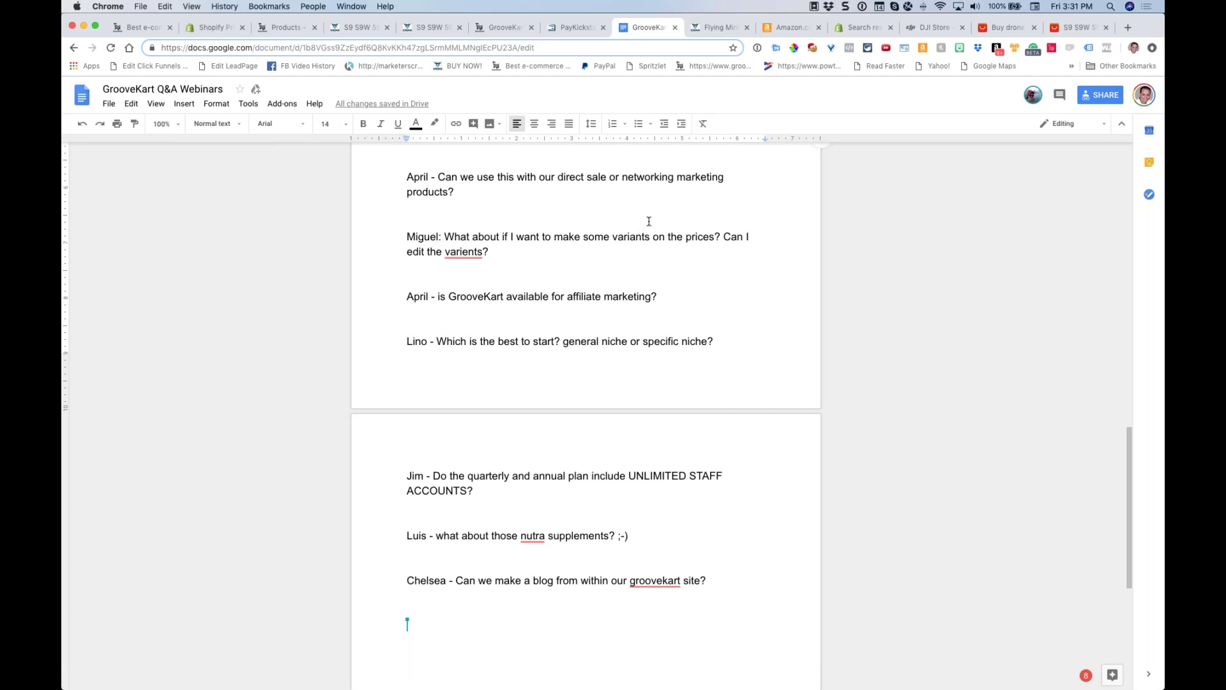
Highlight the niche-choice and unlimited staff accounts questions, then show the GrooveKart homepage
scroll(639, 252, down, 2)
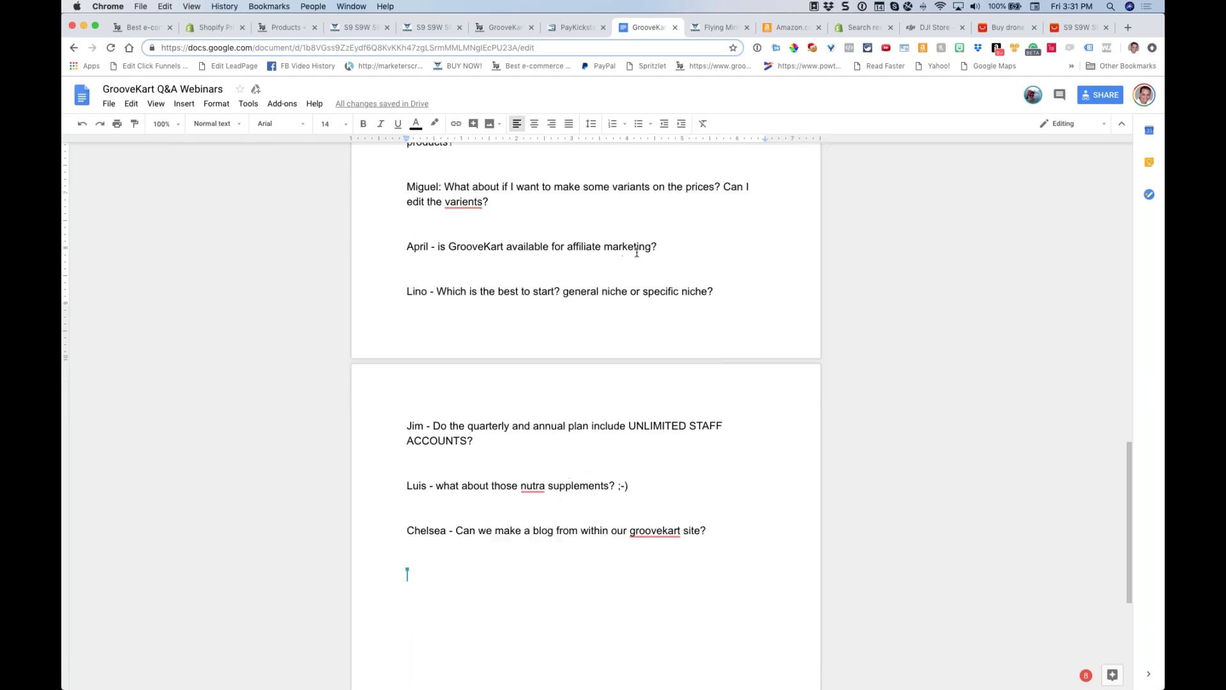
scroll(682, 286, down, 3)
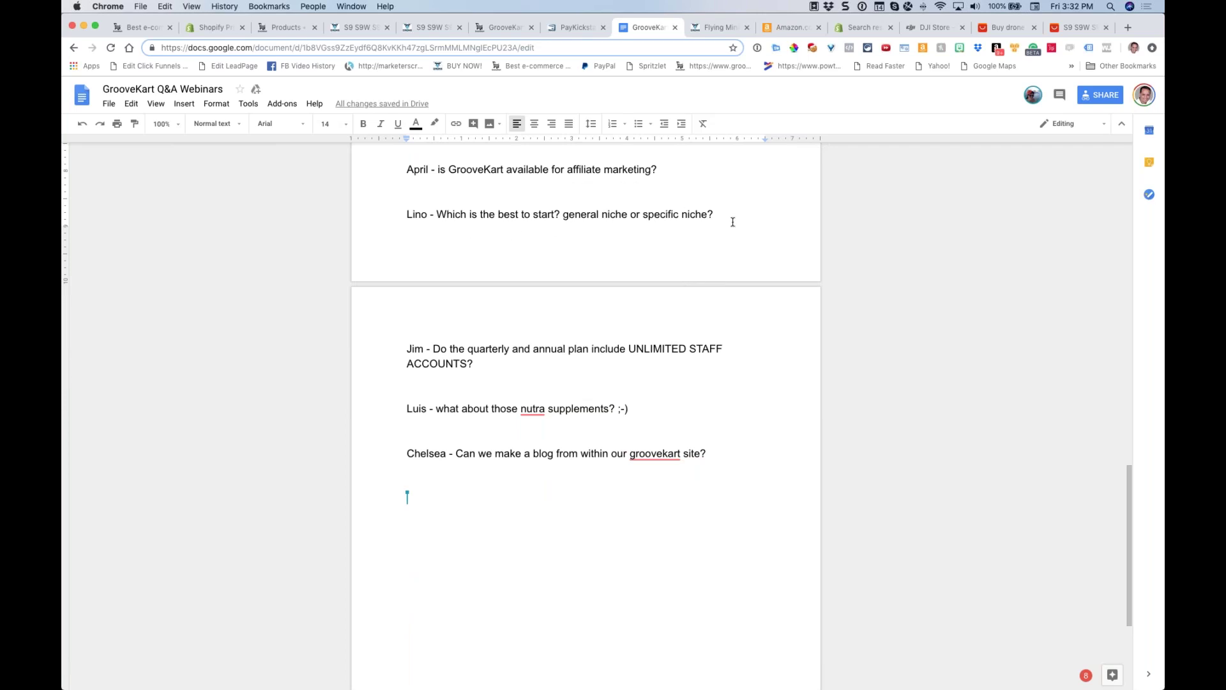
triple_click(676, 220)
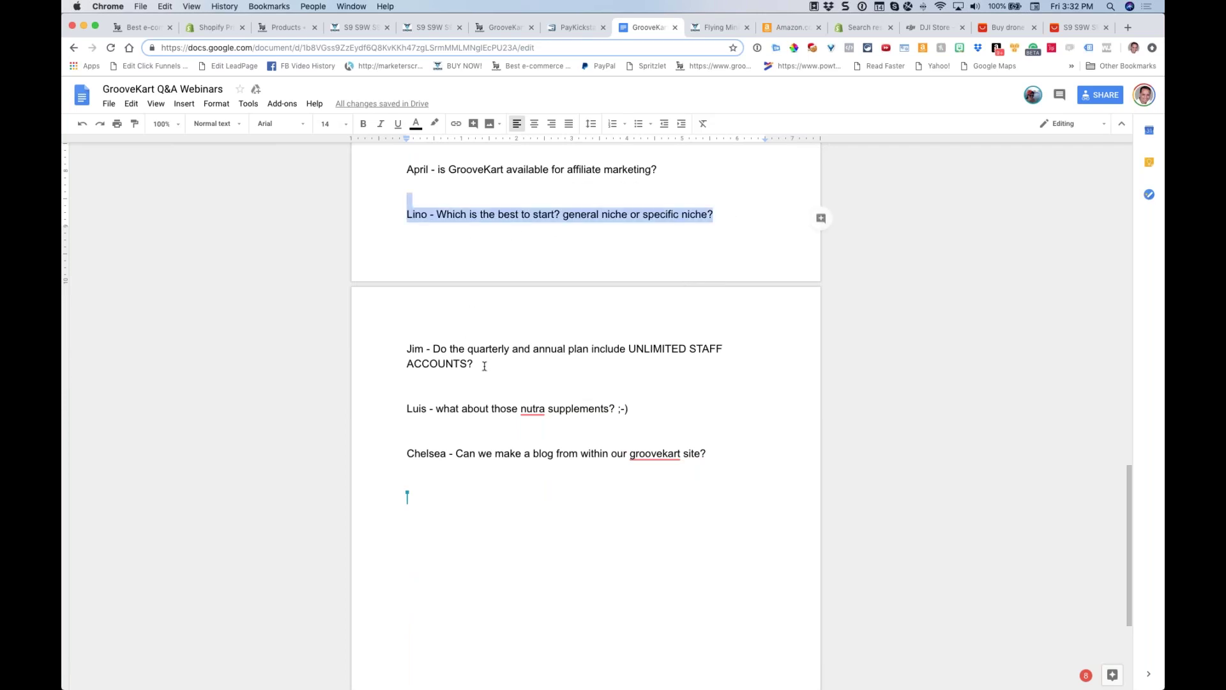
drag(476, 364, 407, 348)
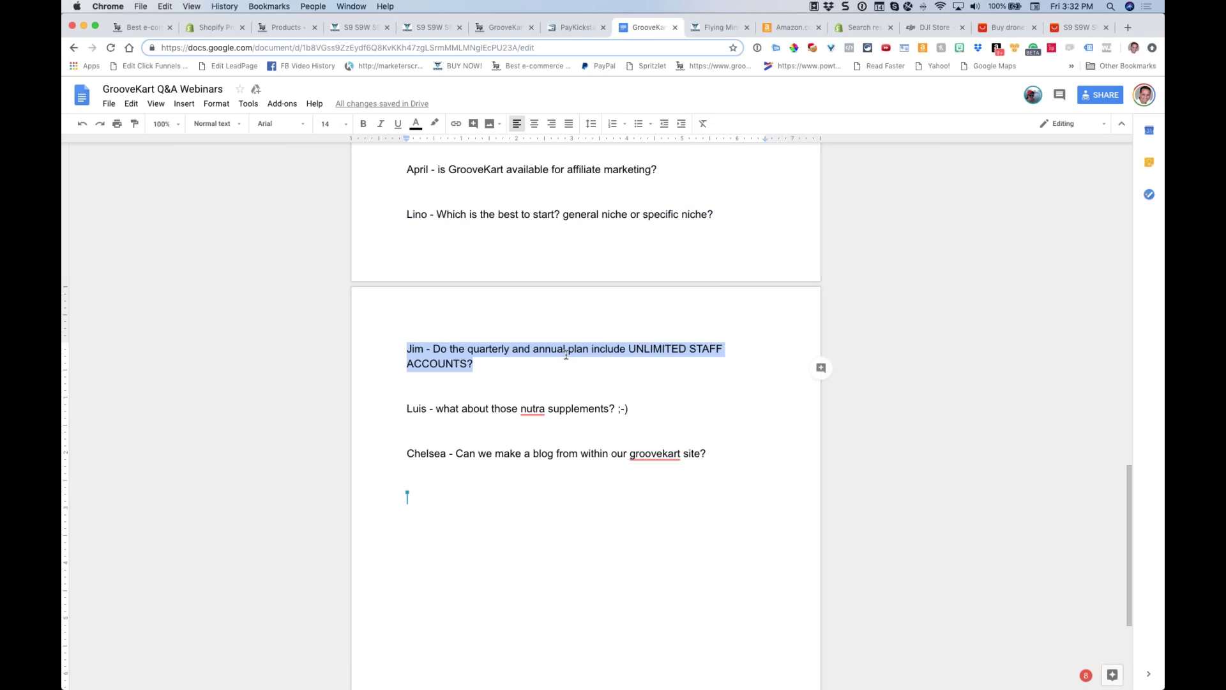
click(512, 409)
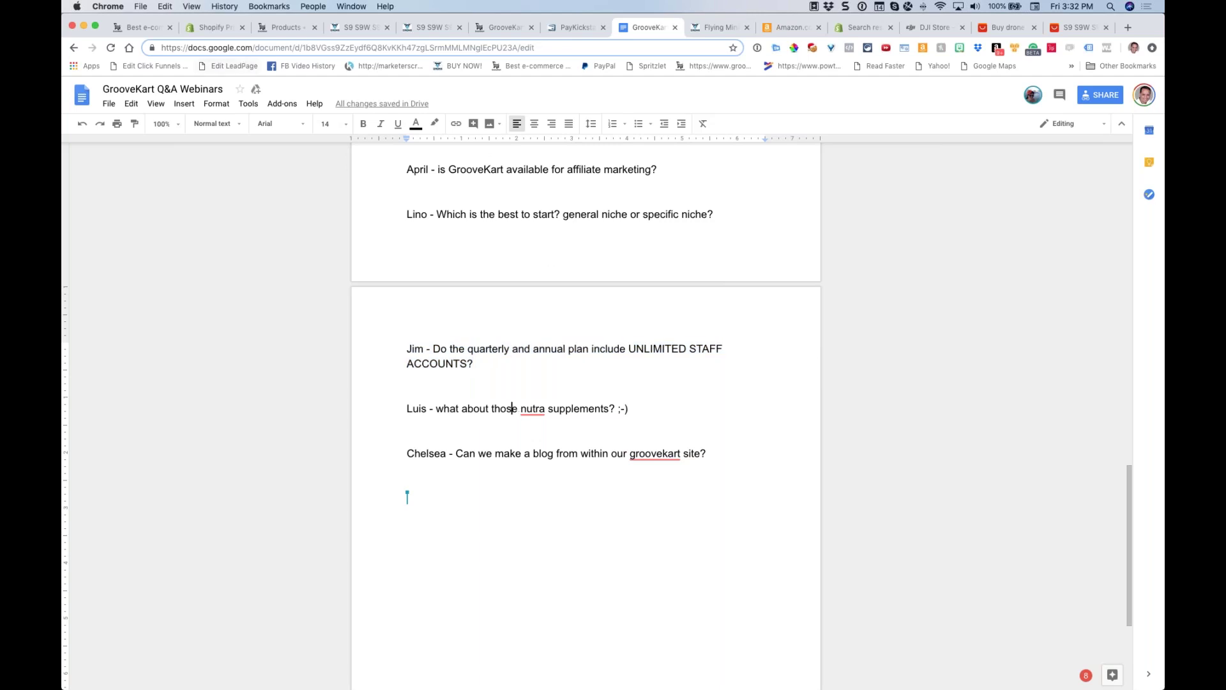
click(140, 29)
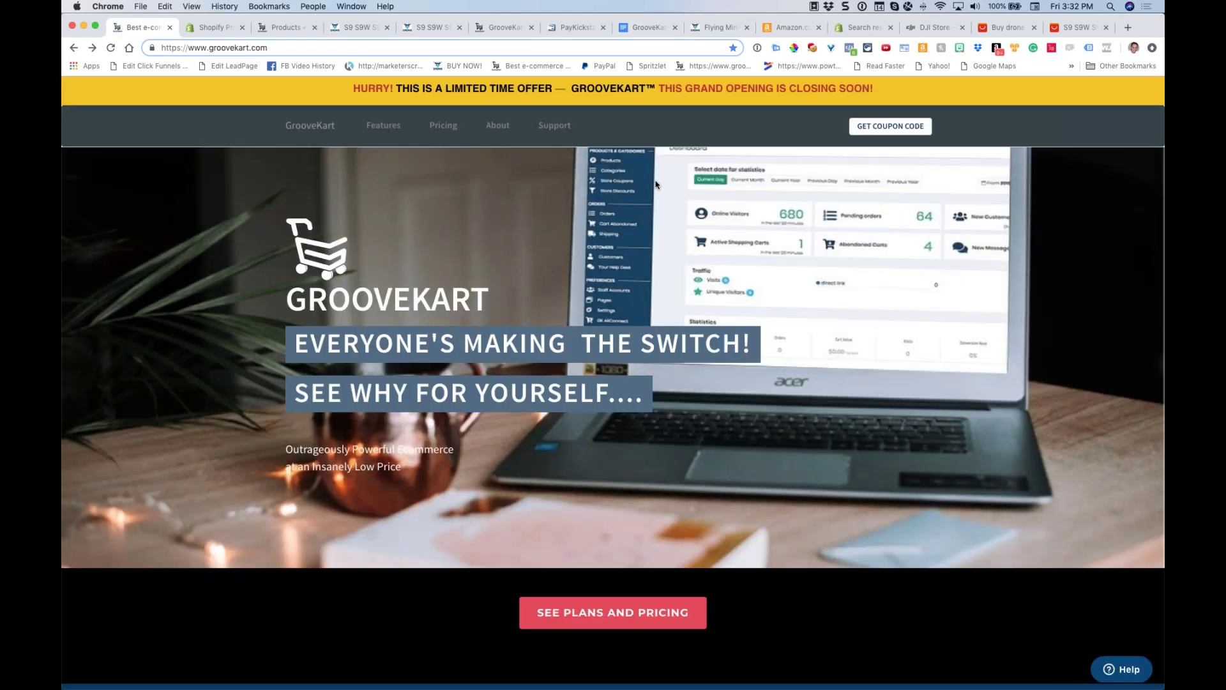
scroll(656, 185, down, 15)
Scroll the homepage past LayerApp and Professional Printing & Fulfillment to 'Calling All Gurus'
scroll(1163, 114, down, 1)
drag(1162, 112, 1157, 419)
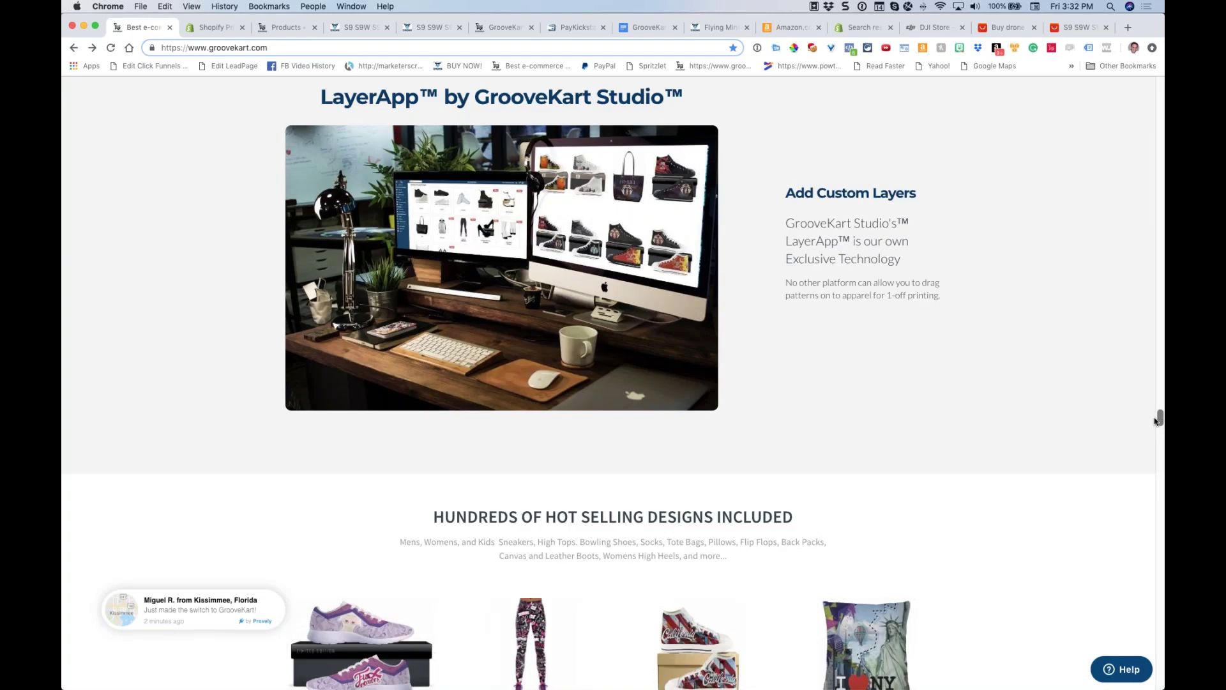
scroll(1062, 348, down, 20)
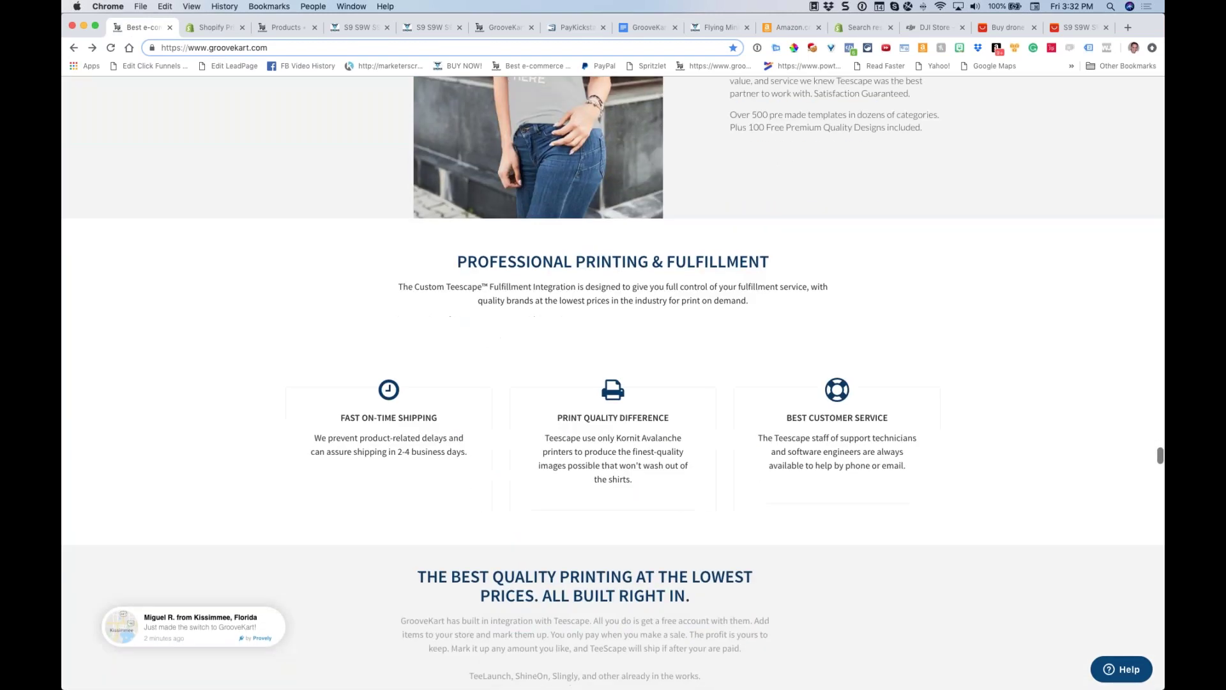
scroll(820, 286, down, 20)
scroll(821, 285, up, 5)
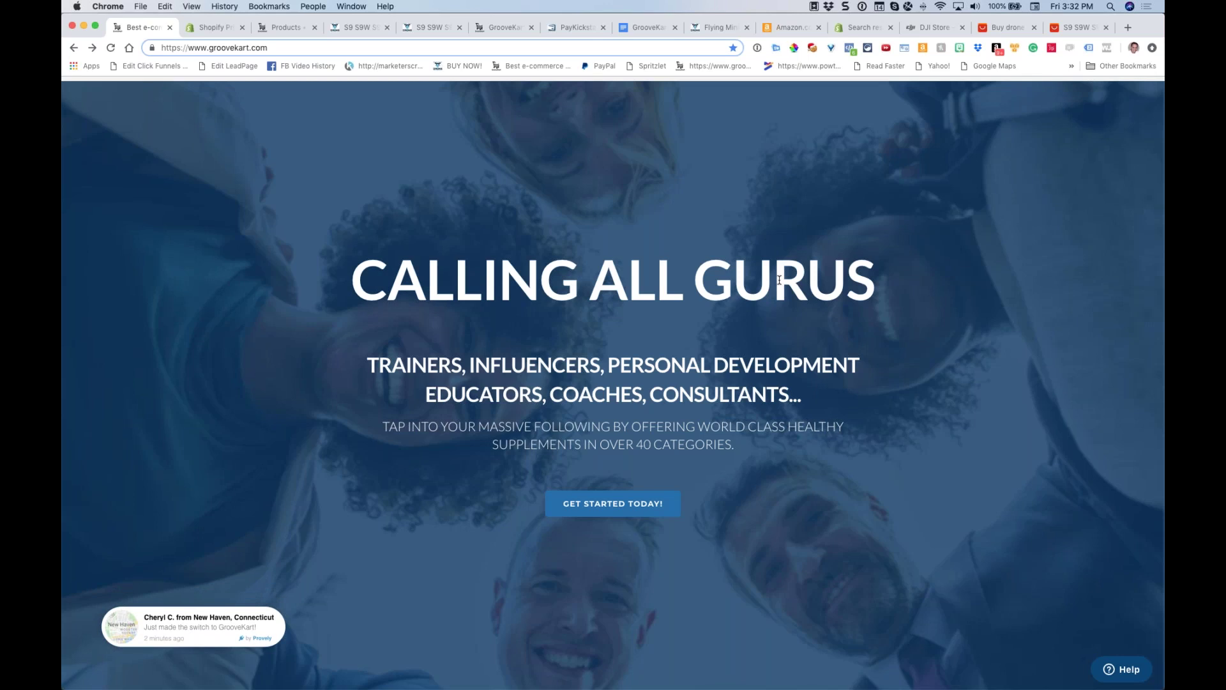
Scroll on to the Quality Private Label and GK Ali-Connect sections, then return to the Q&A notes
scroll(779, 280, down, 15)
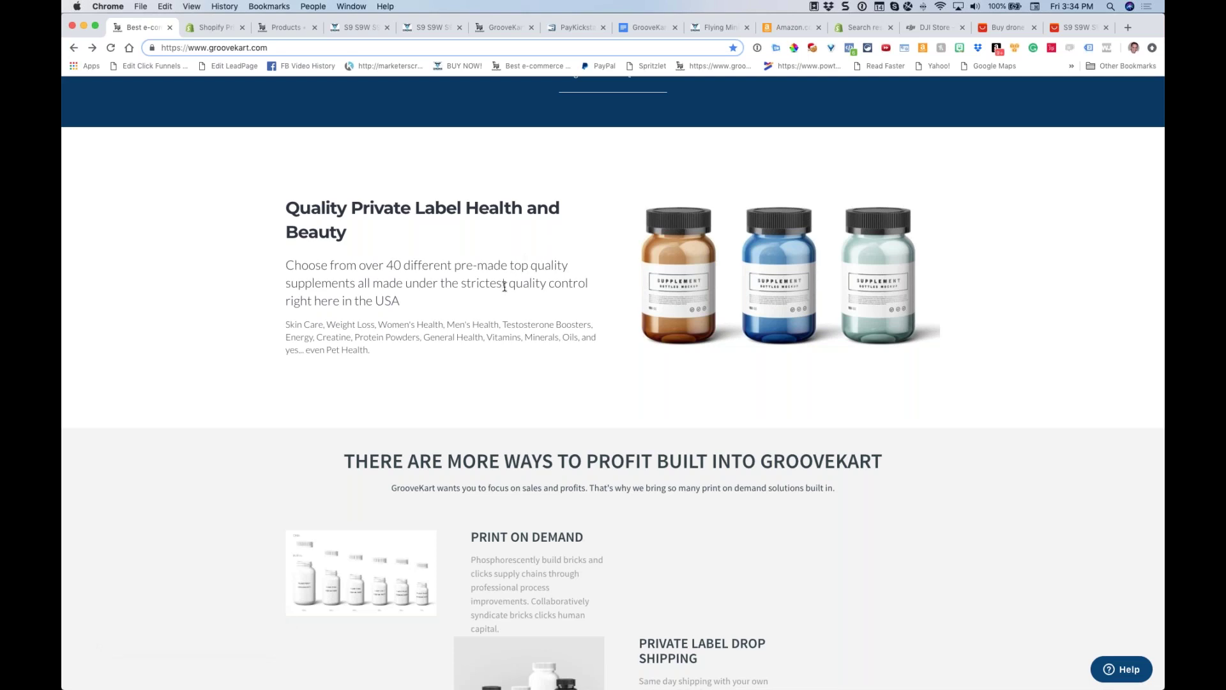
scroll(505, 283, down, 3)
scroll(482, 168, down, 10)
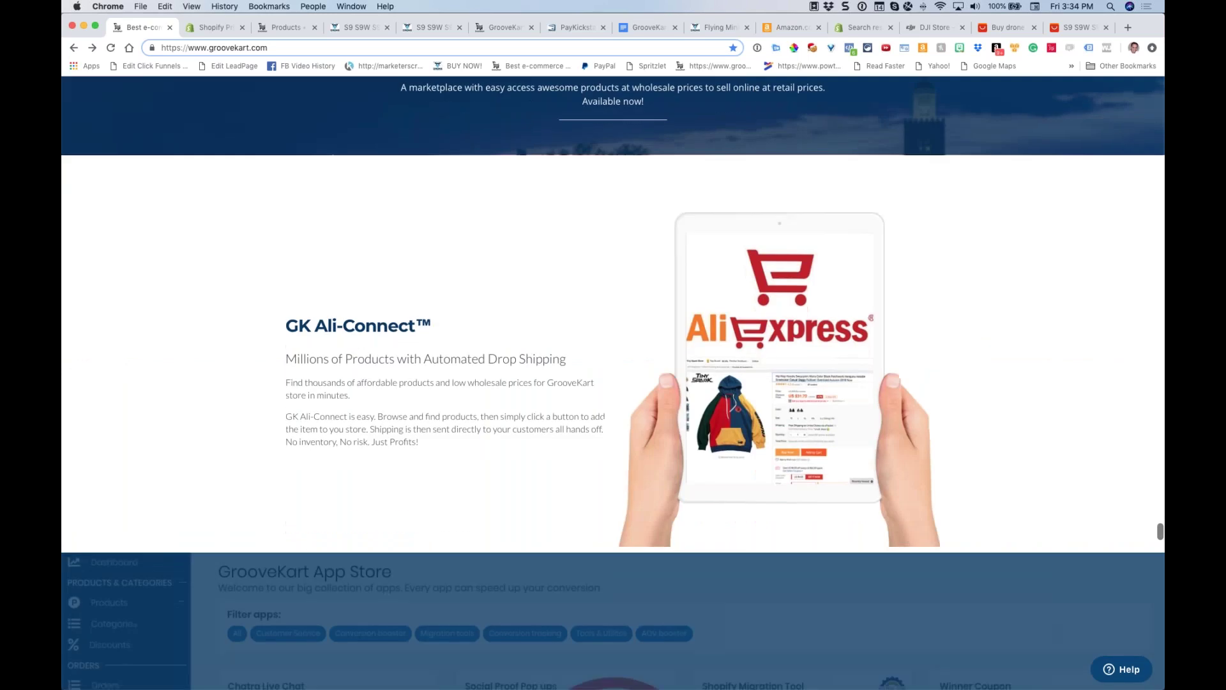
scroll(482, 168, up, 15)
click(648, 27)
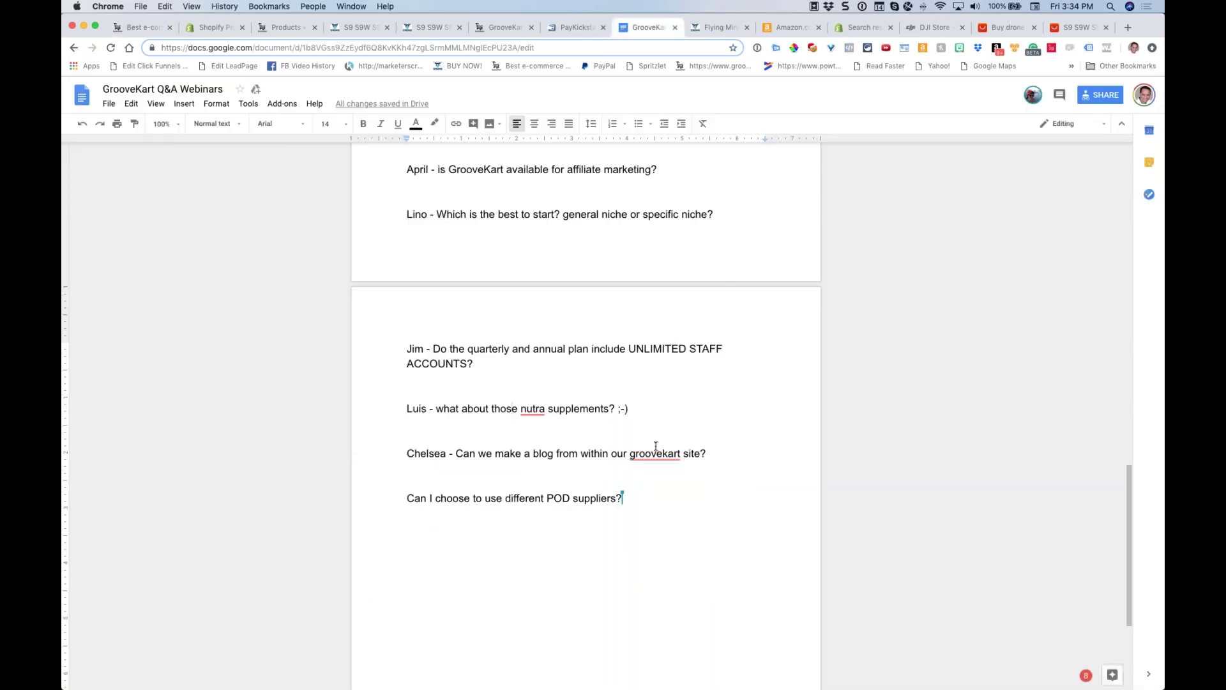
Highlight the nutra supplements question and load the suggested groovekart.com blog admin address in a new tab
drag(646, 409, 366, 403)
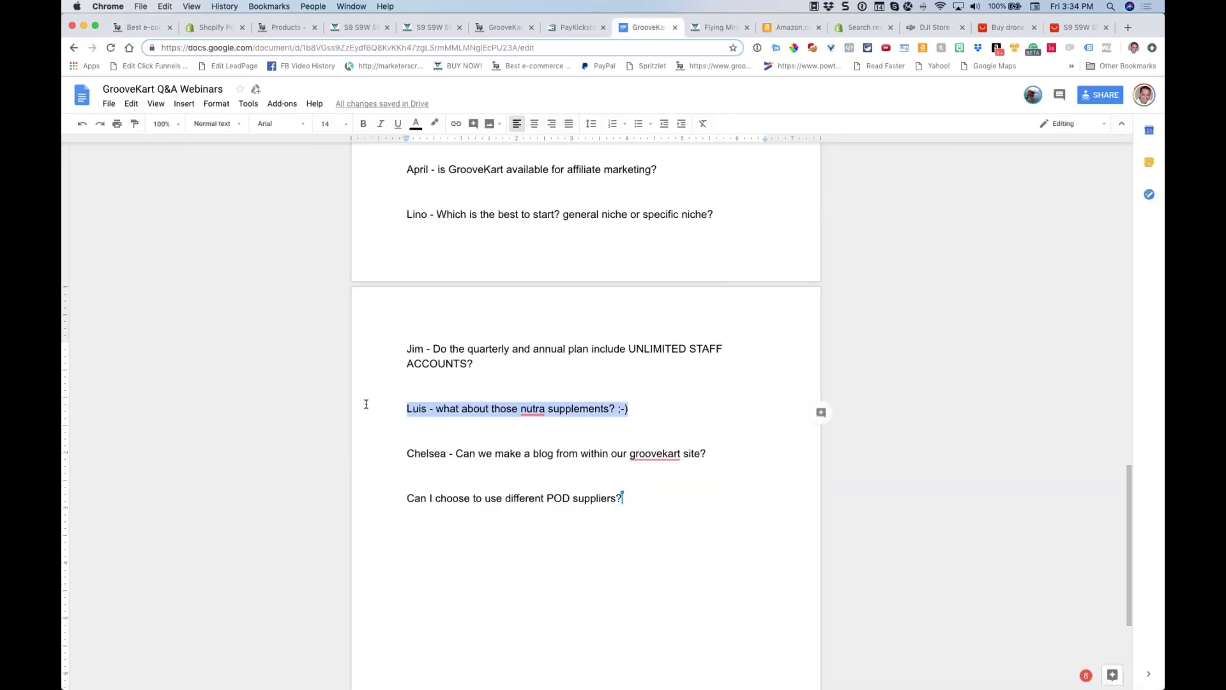
scroll(548, 416, down, 3)
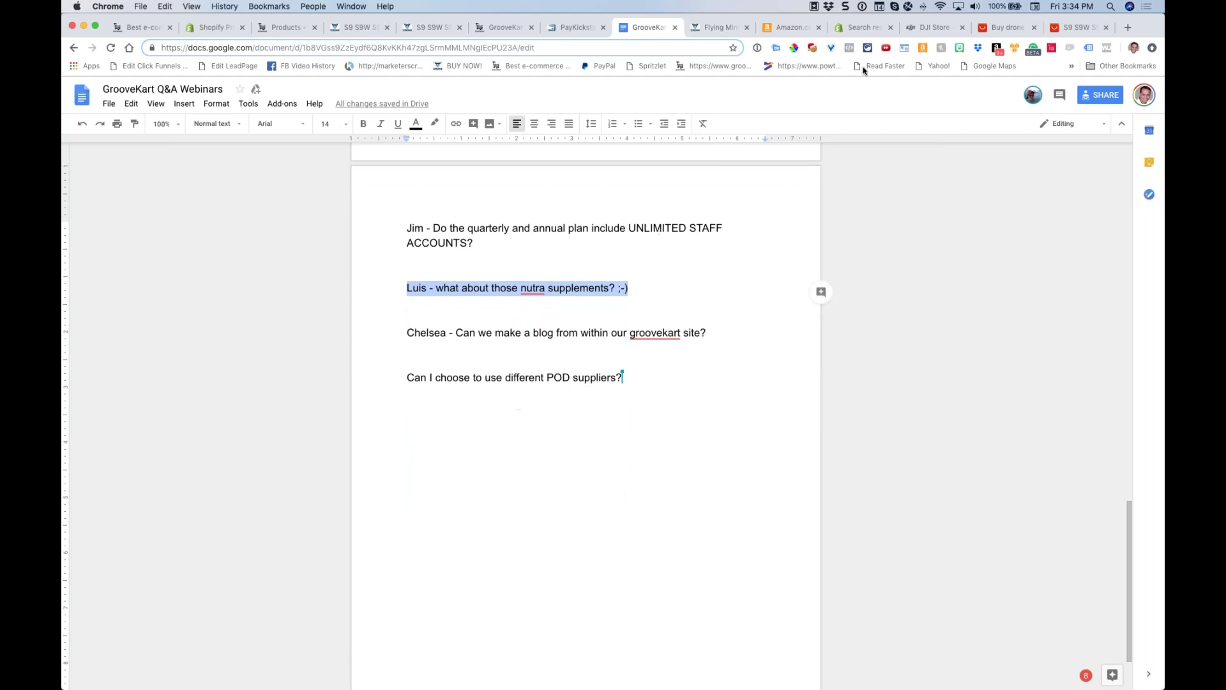
click(1127, 30)
text(groovekart.com)
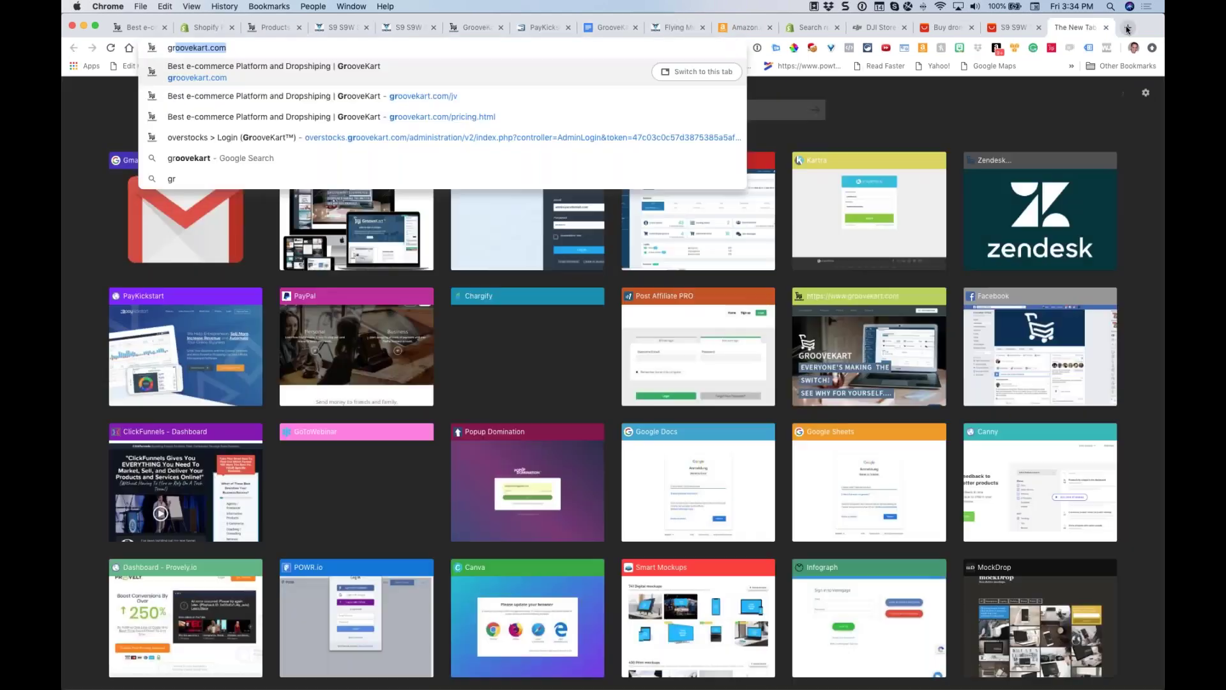
click(235, 45)
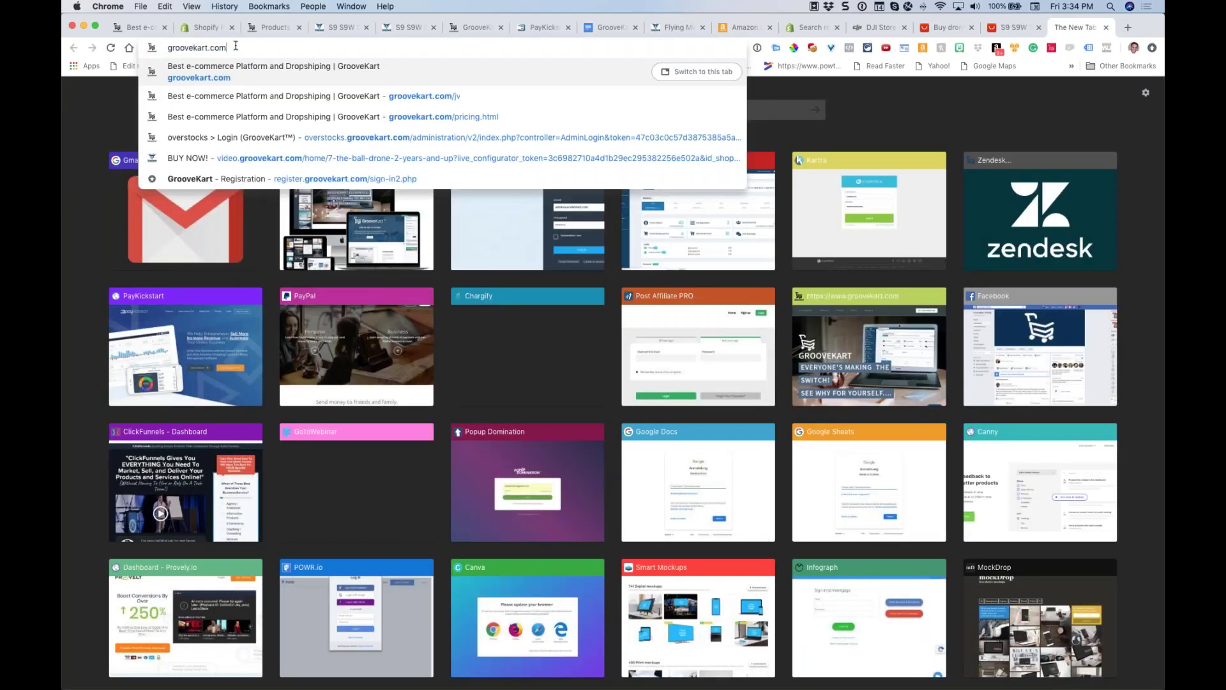
text(/blo)
key(Return)
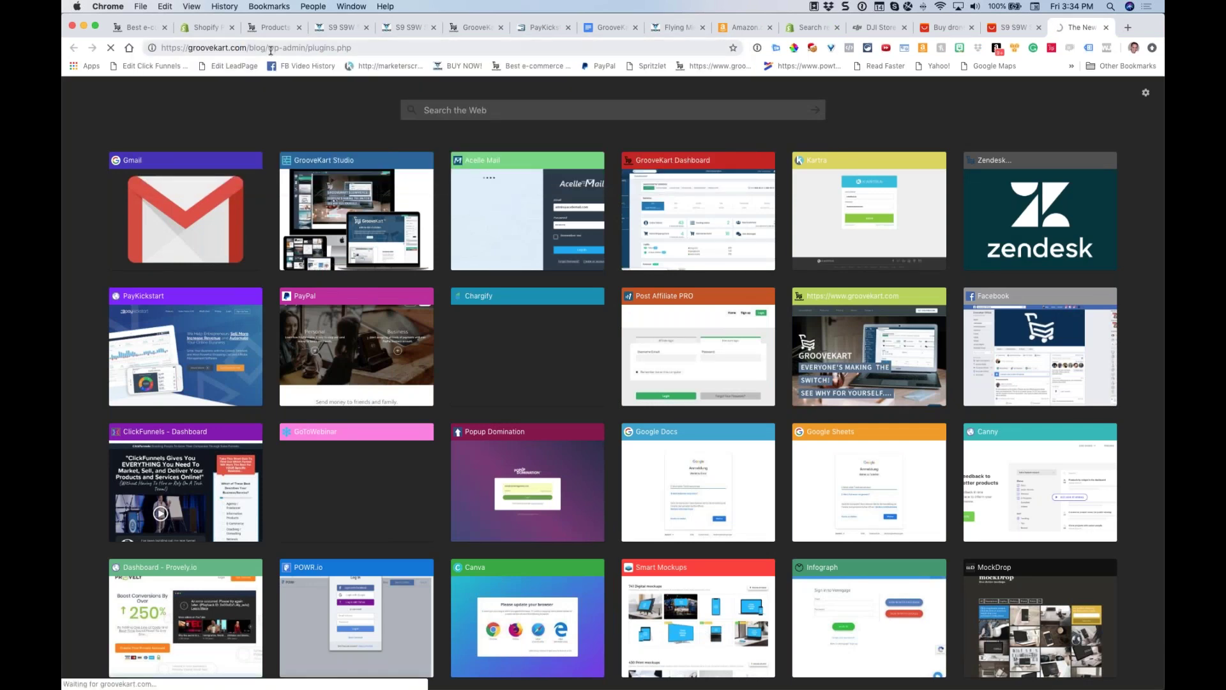
Strip the wp-admin/plugins.php path to reach the blog's front page, then close it and return to the notes
drag(266, 48, 352, 48)
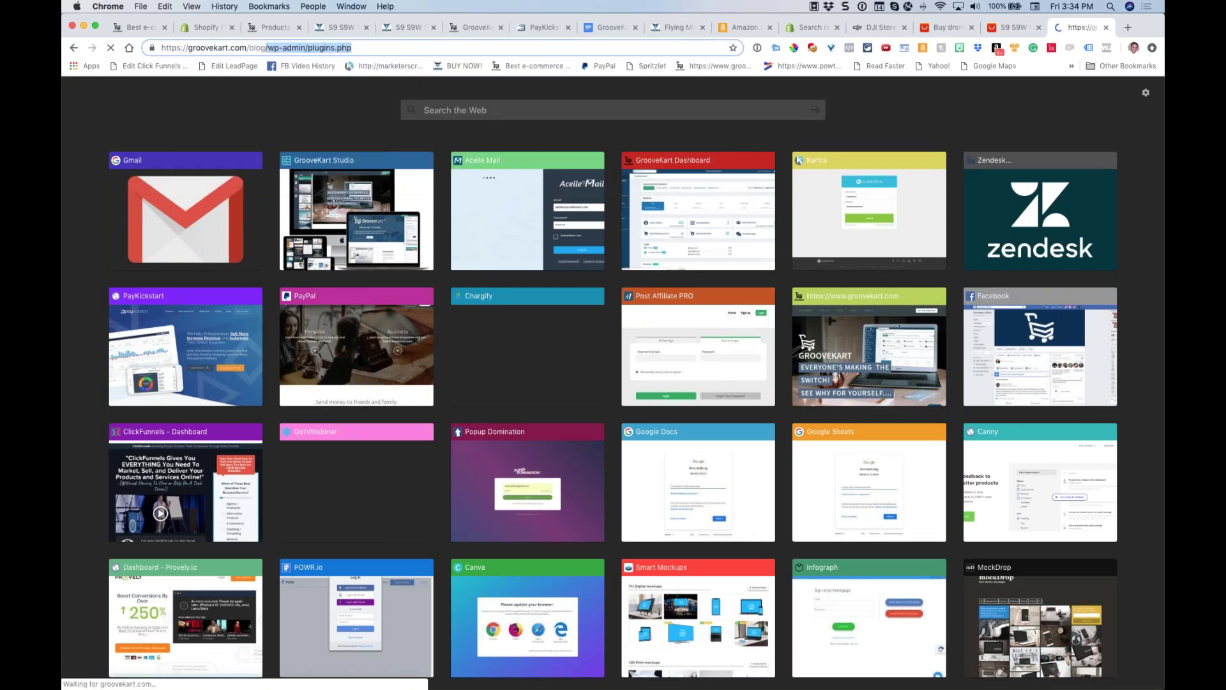
key(BackSpace)
key(BackSpace)
click(304, 298)
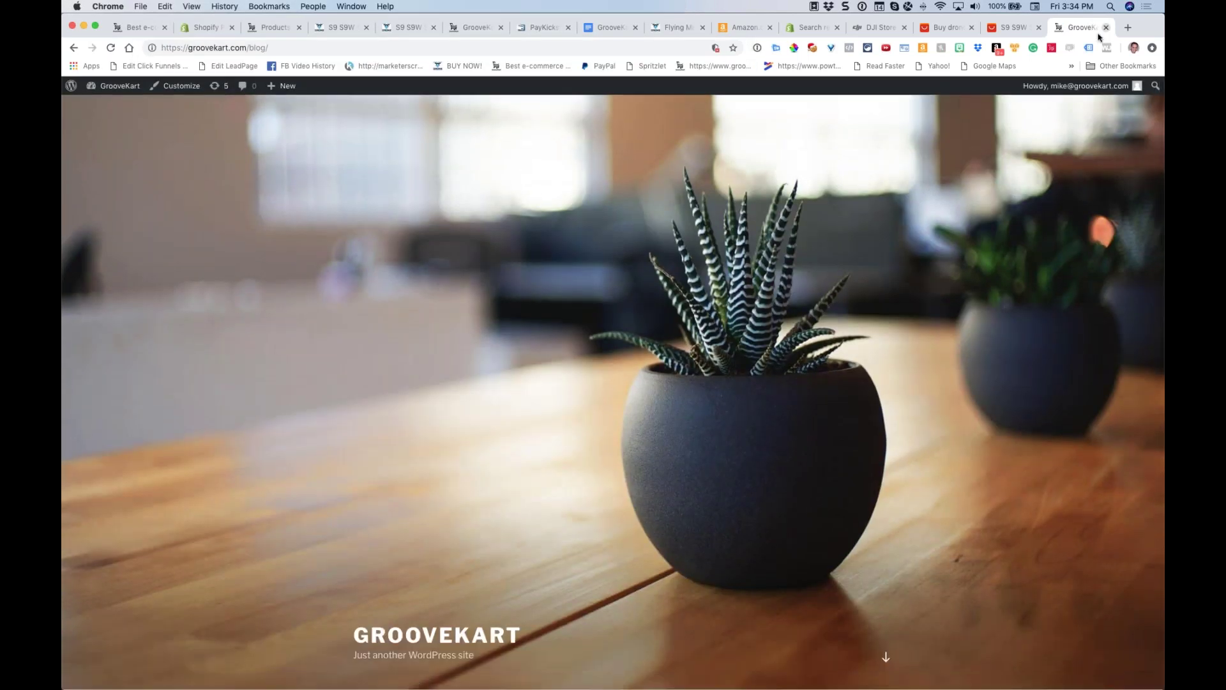
click(1106, 27)
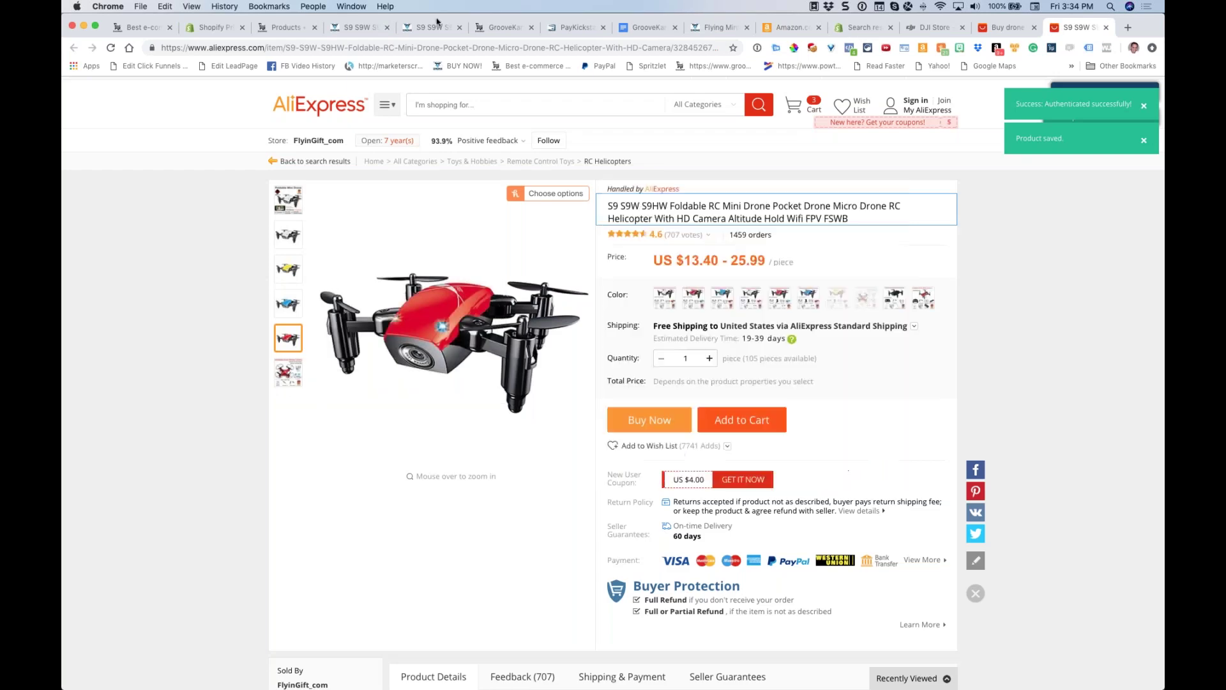
click(642, 28)
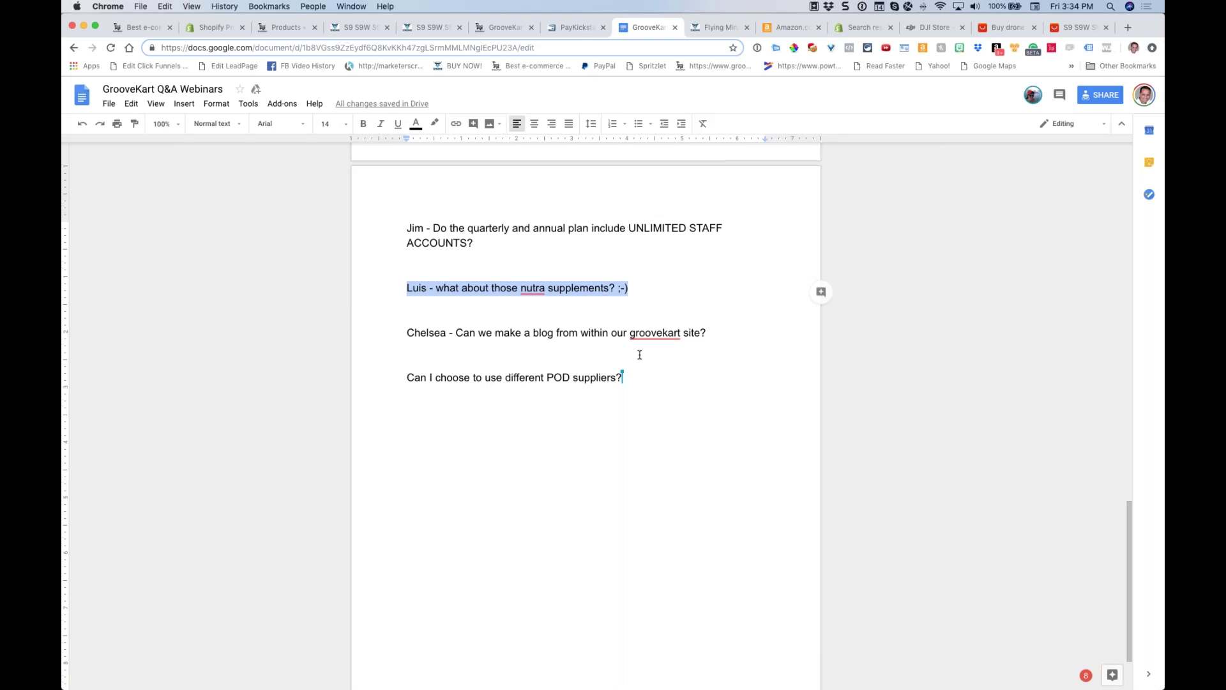
scroll(639, 355, down, 2)
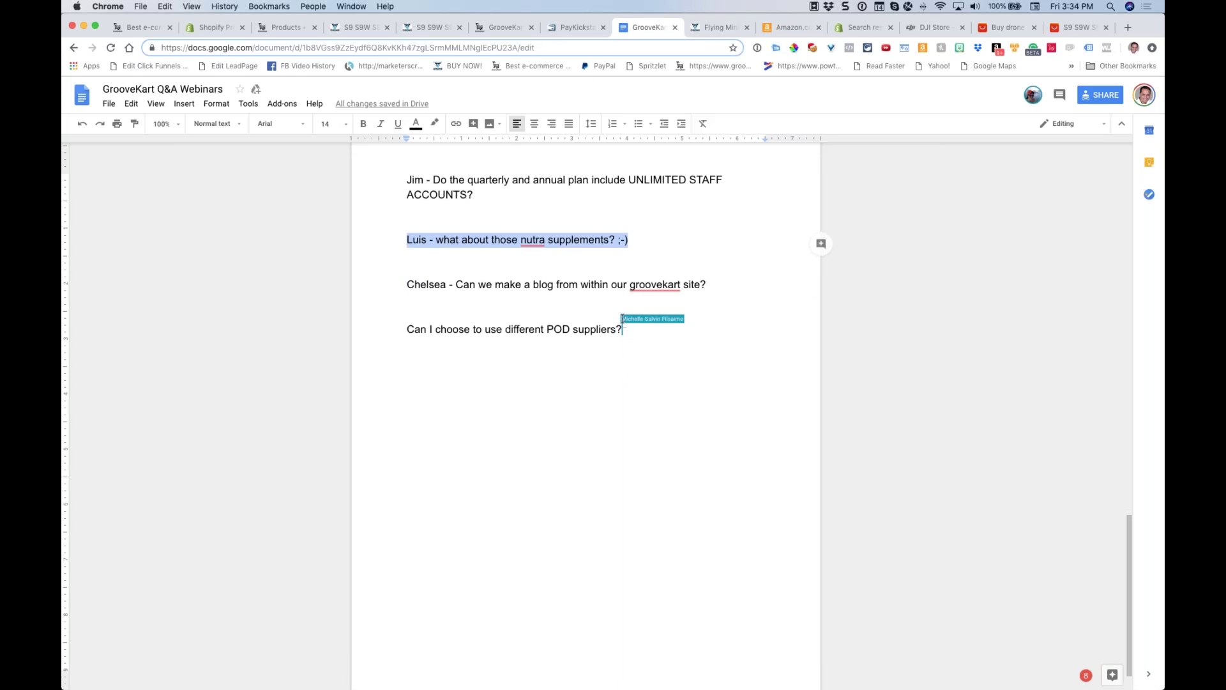
click(658, 343)
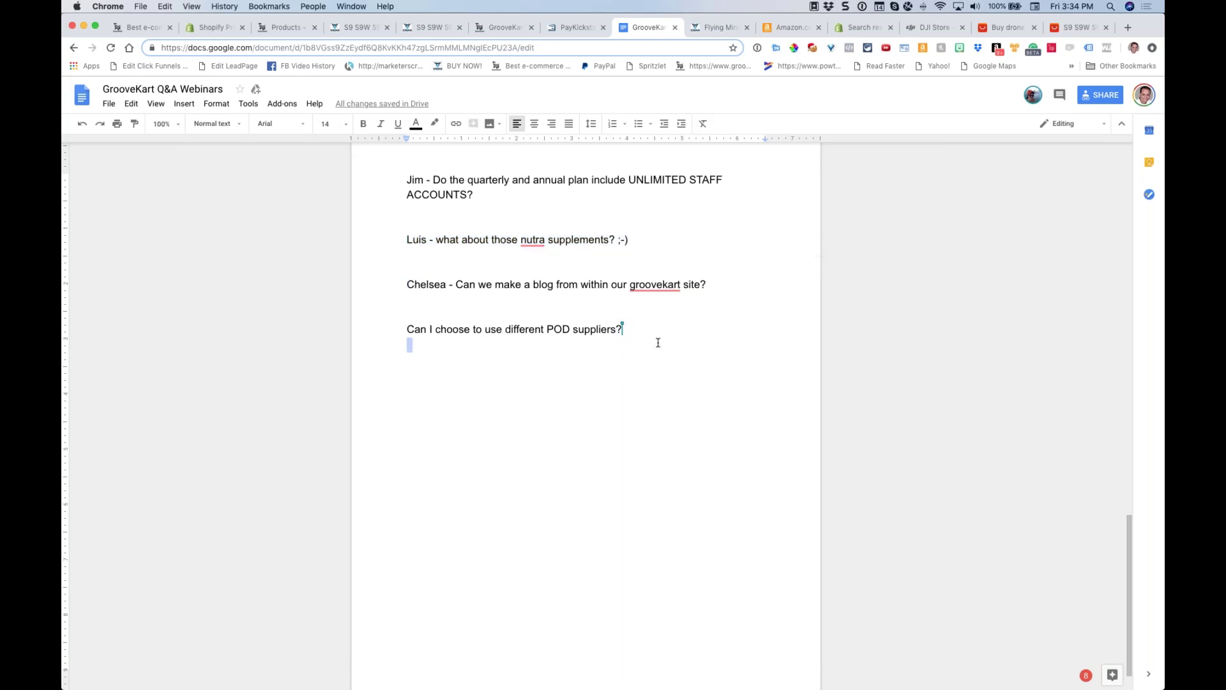
drag(652, 331, 432, 312)
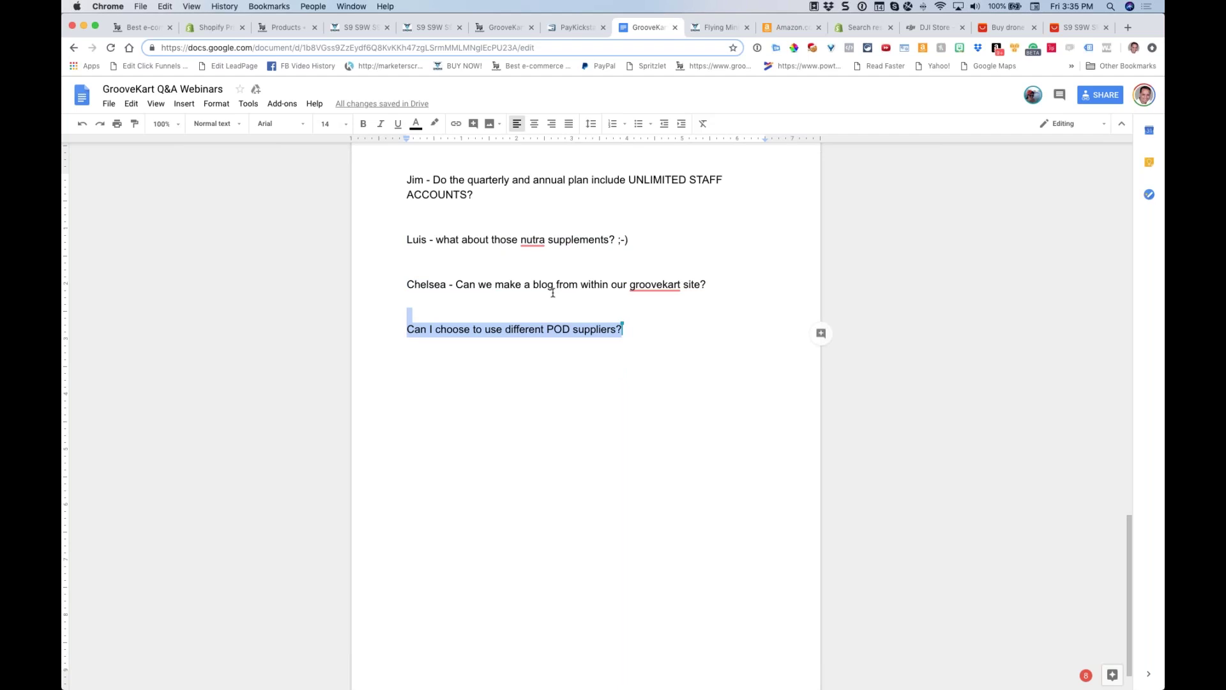
scroll(548, 303, up, 3)
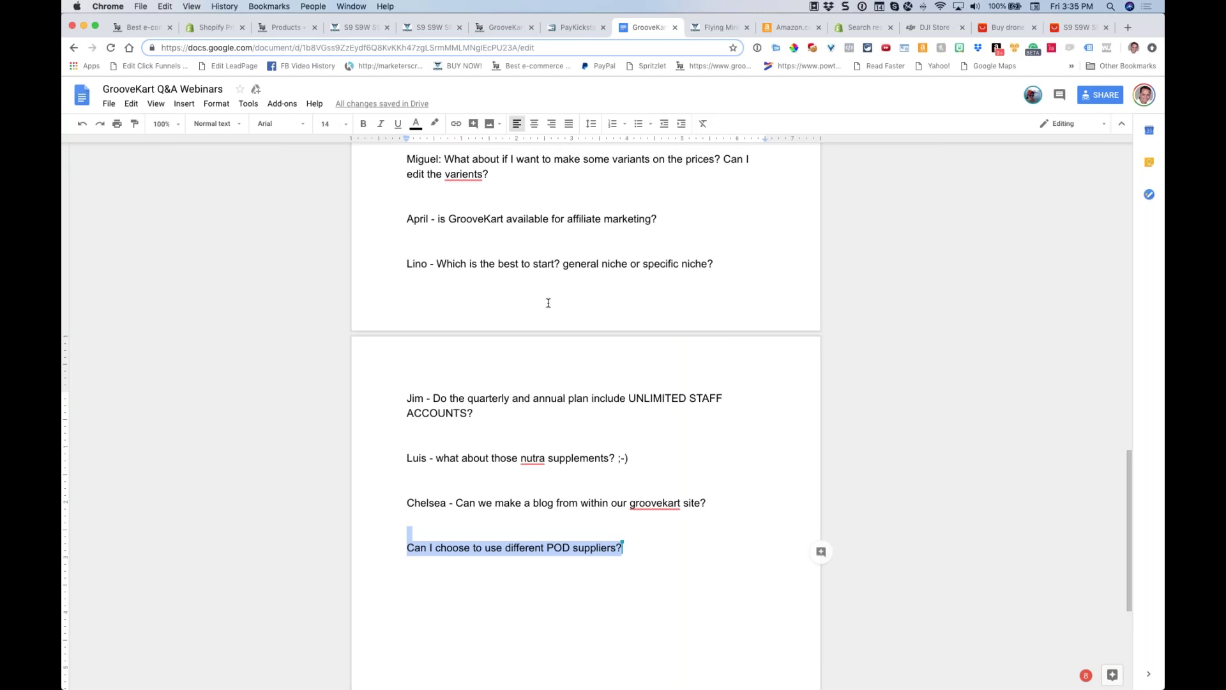
scroll(548, 302, down, 1)
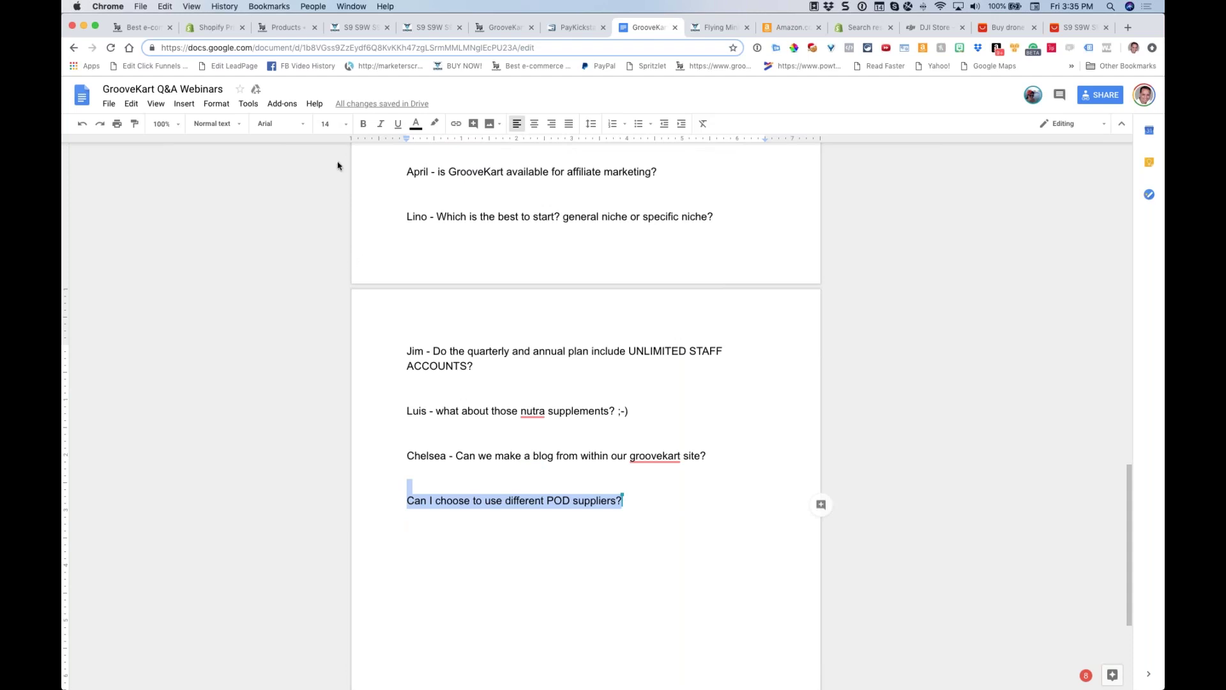
click(275, 28)
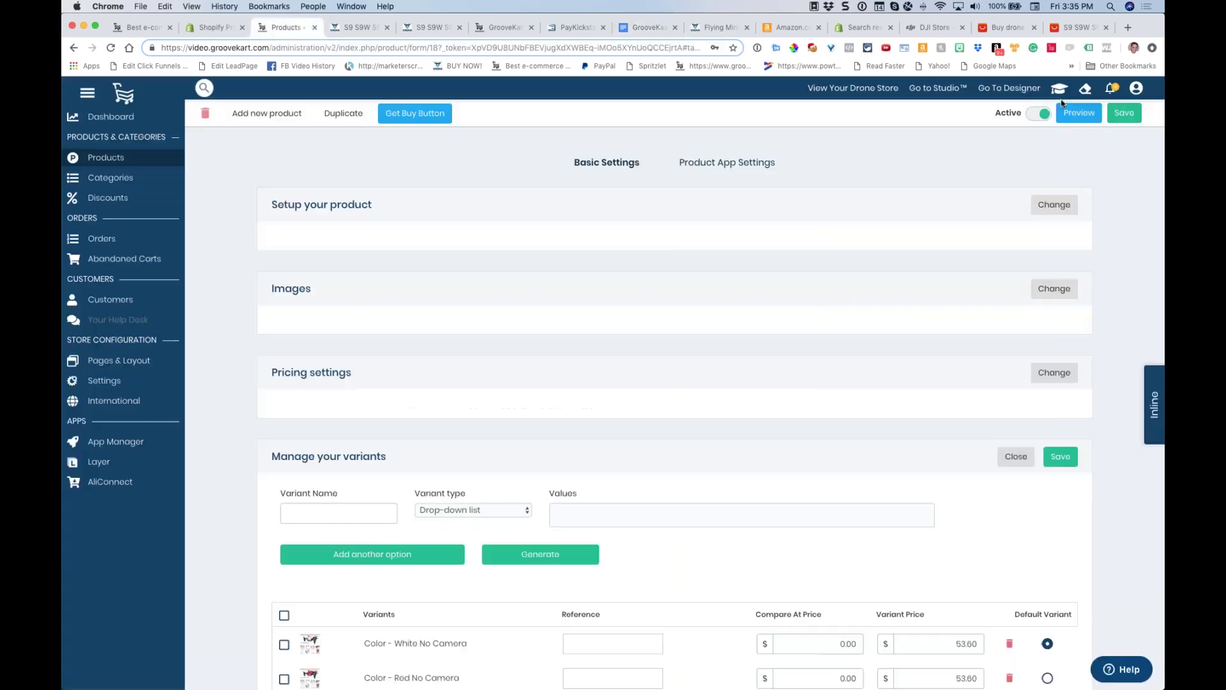
Look over the Academy bonus downloads and PayKickstart transactions, ending on the S9 S9W drone storefront page
click(1137, 88)
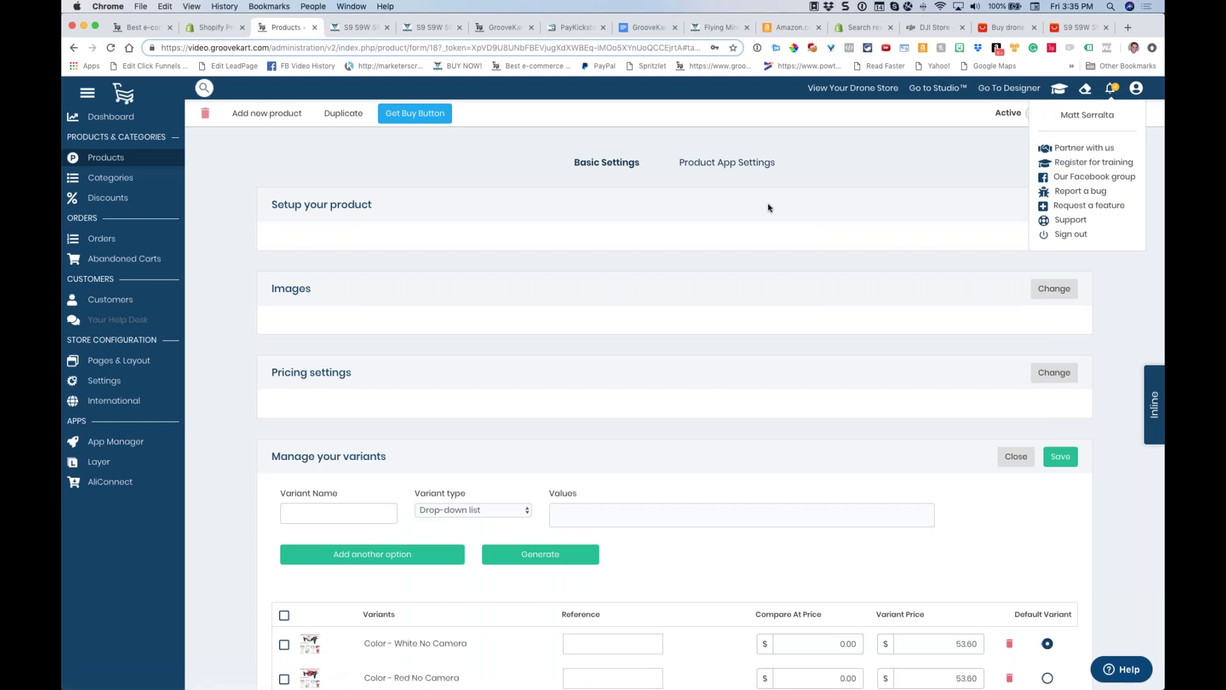
key(ctrl+Tab)
key(ctrl+Tab)
key(ctrl+Tab)
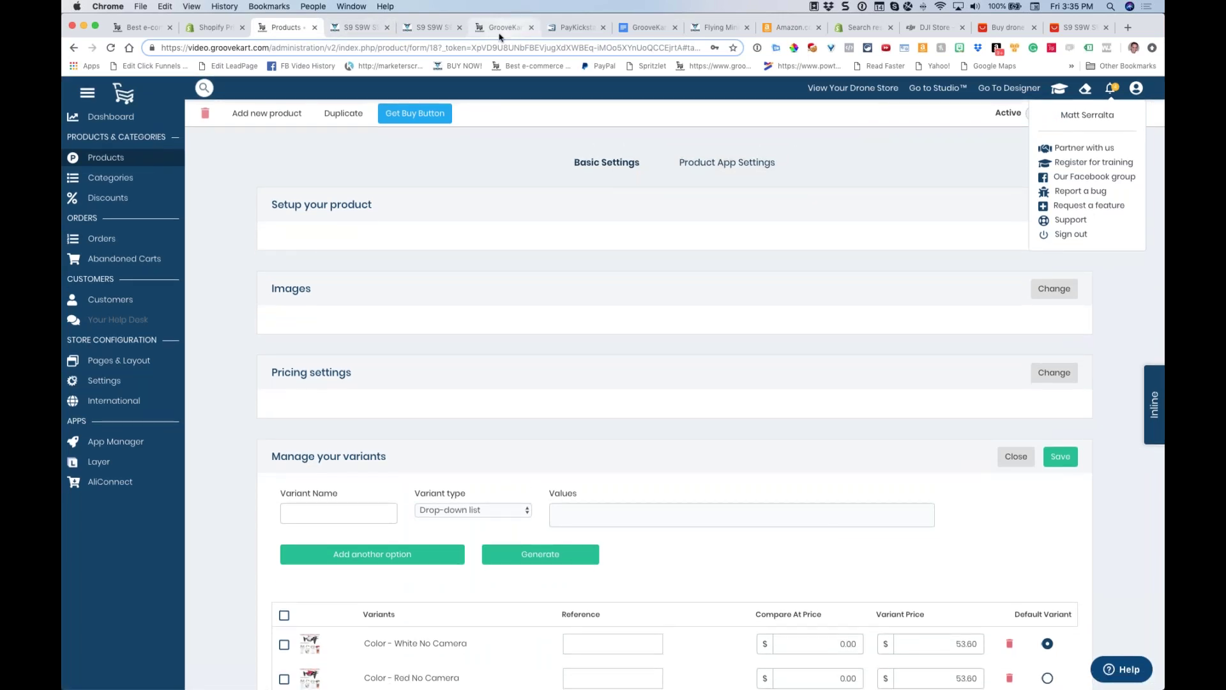
click(502, 30)
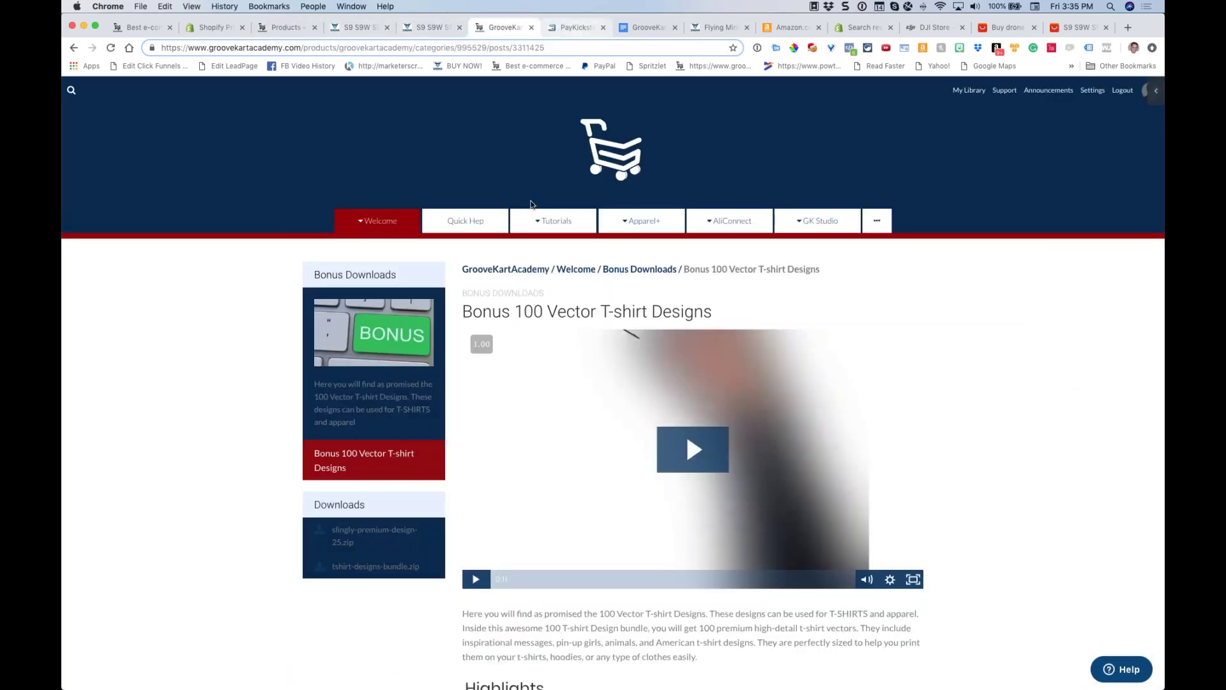
click(577, 31)
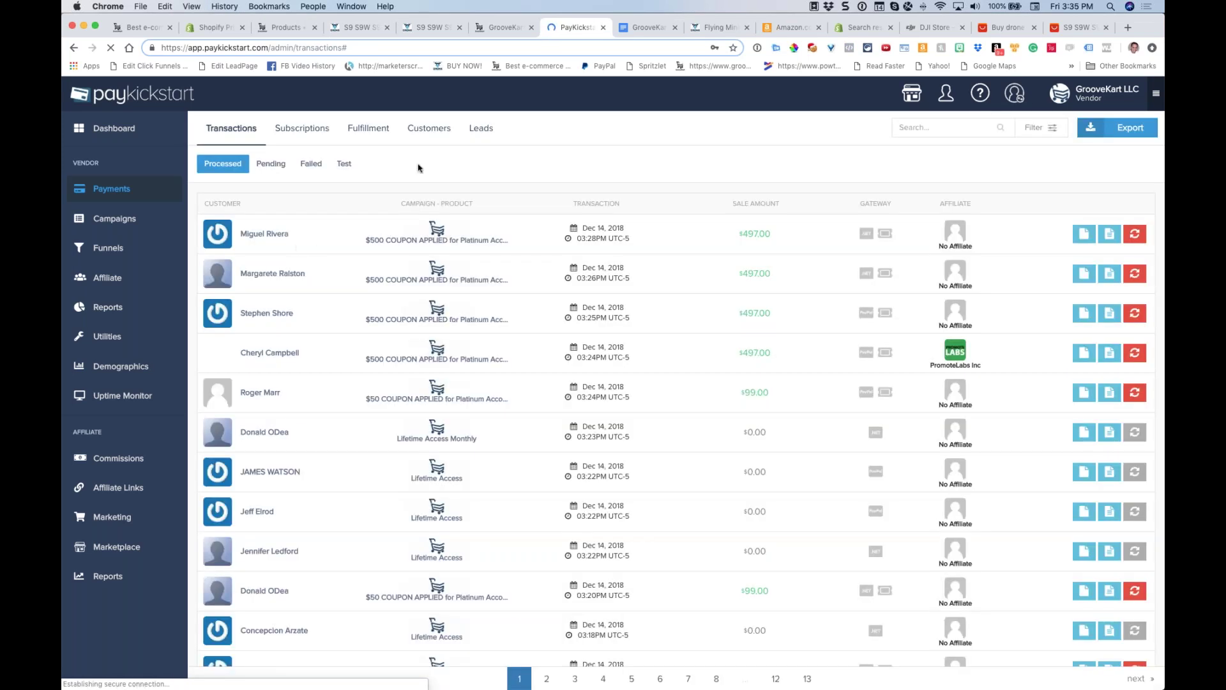
click(492, 31)
click(333, 31)
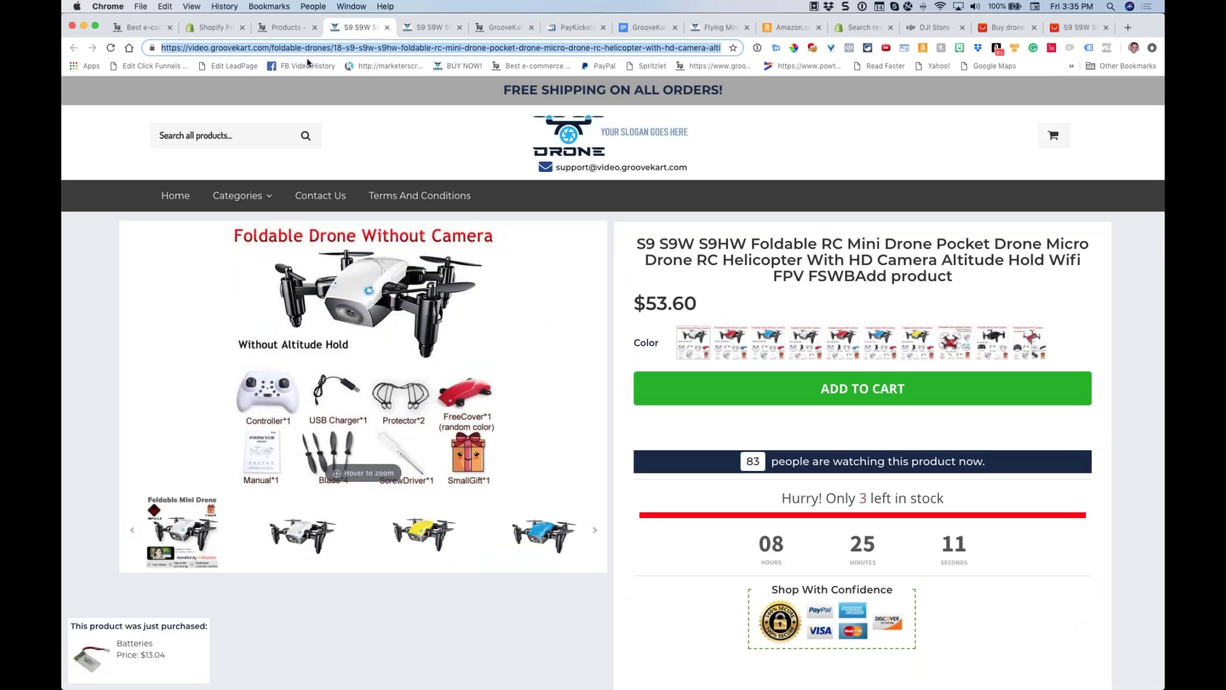
click(281, 28)
click(357, 29)
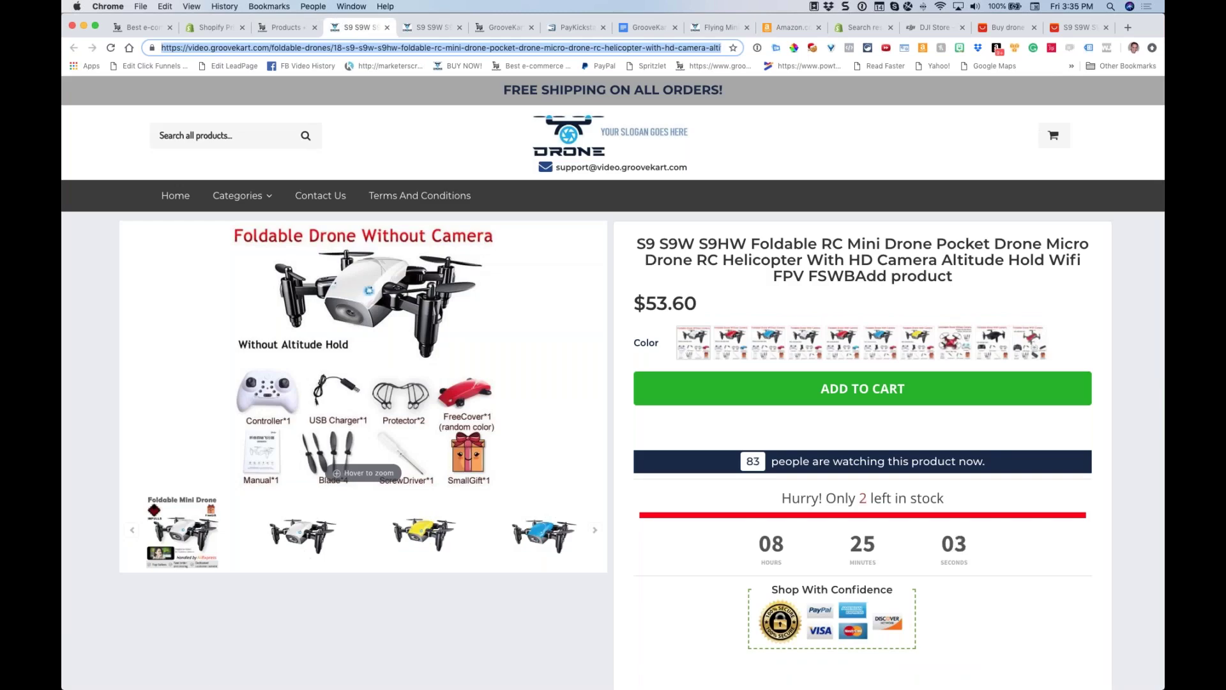
key(super+Tab)
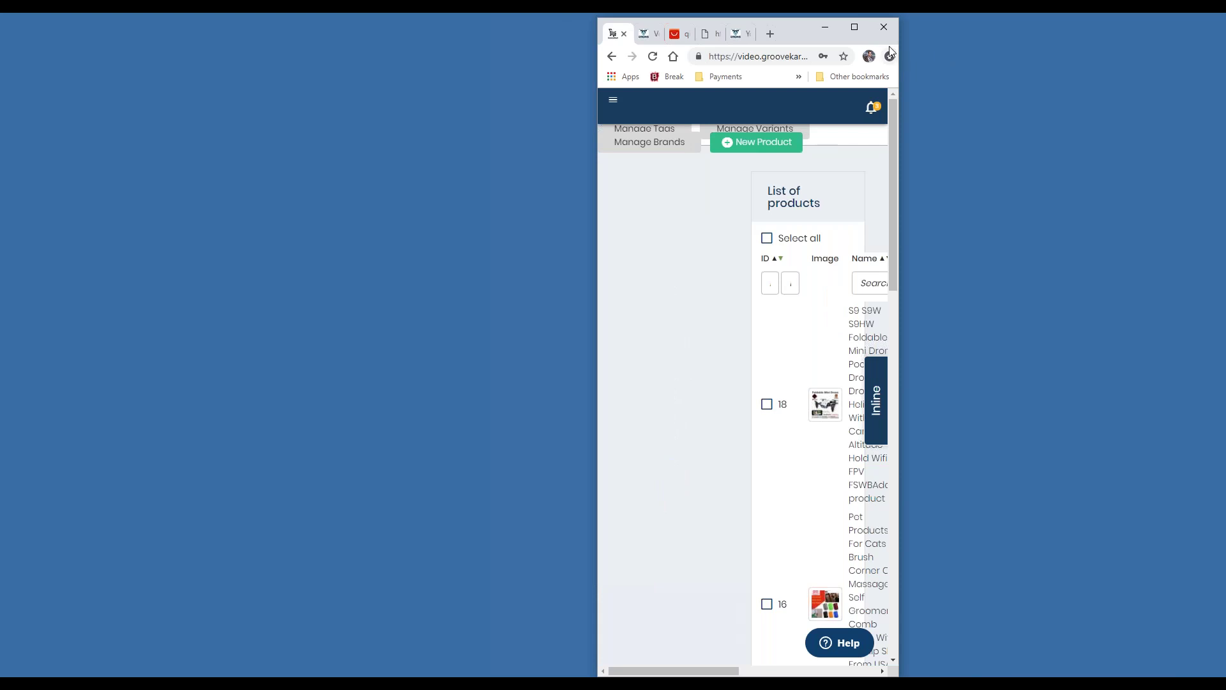
Maximize the Chrome window so the Products list with the S9 S9W drone shows at full width
click(855, 26)
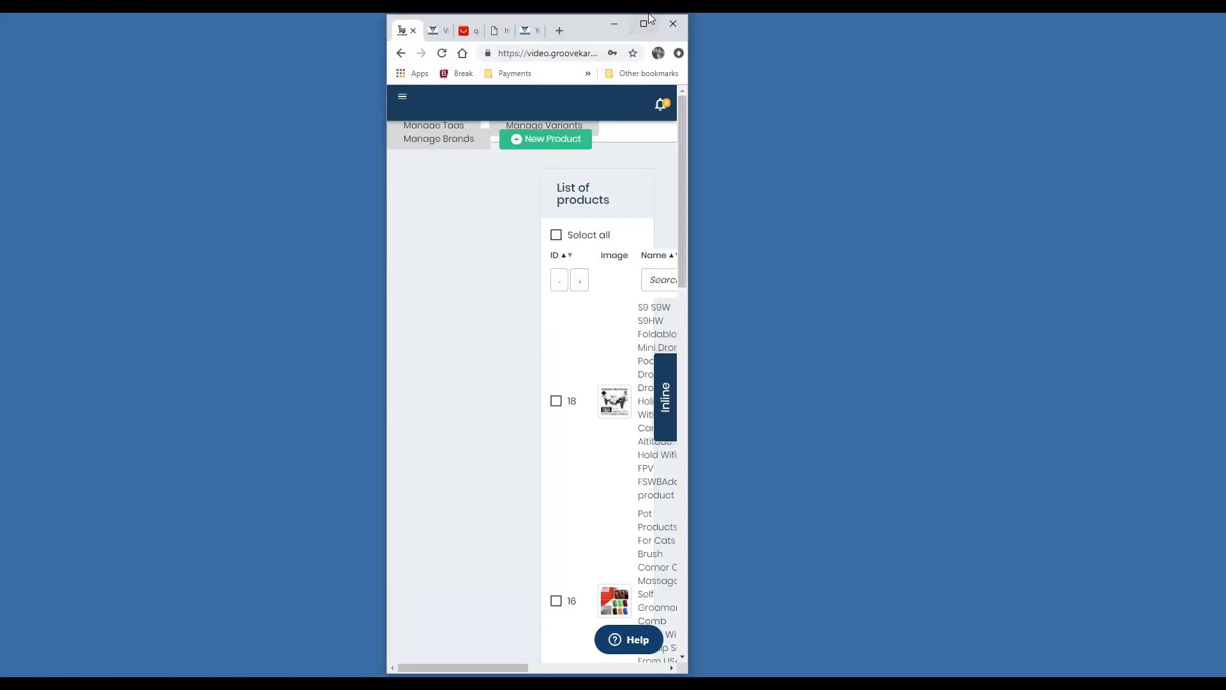
click(642, 23)
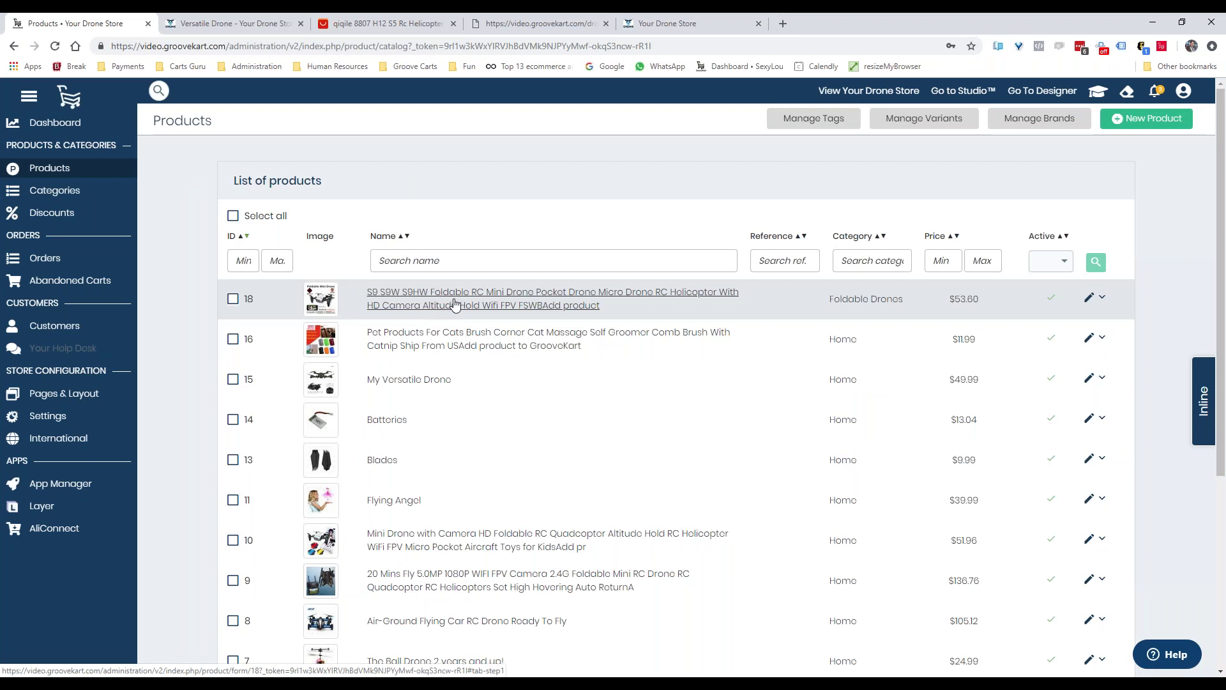
Open drone product 18's setup and replace its long S9 S9W name with 'Top gun Drone'
click(464, 296)
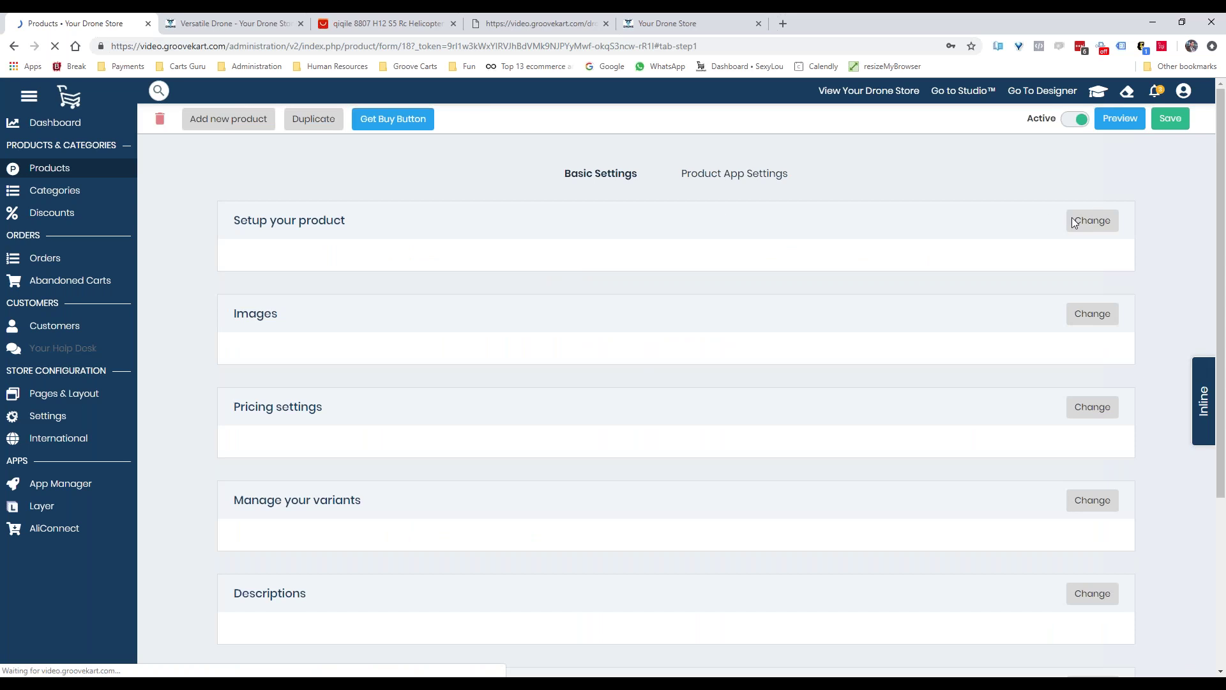
click(1095, 221)
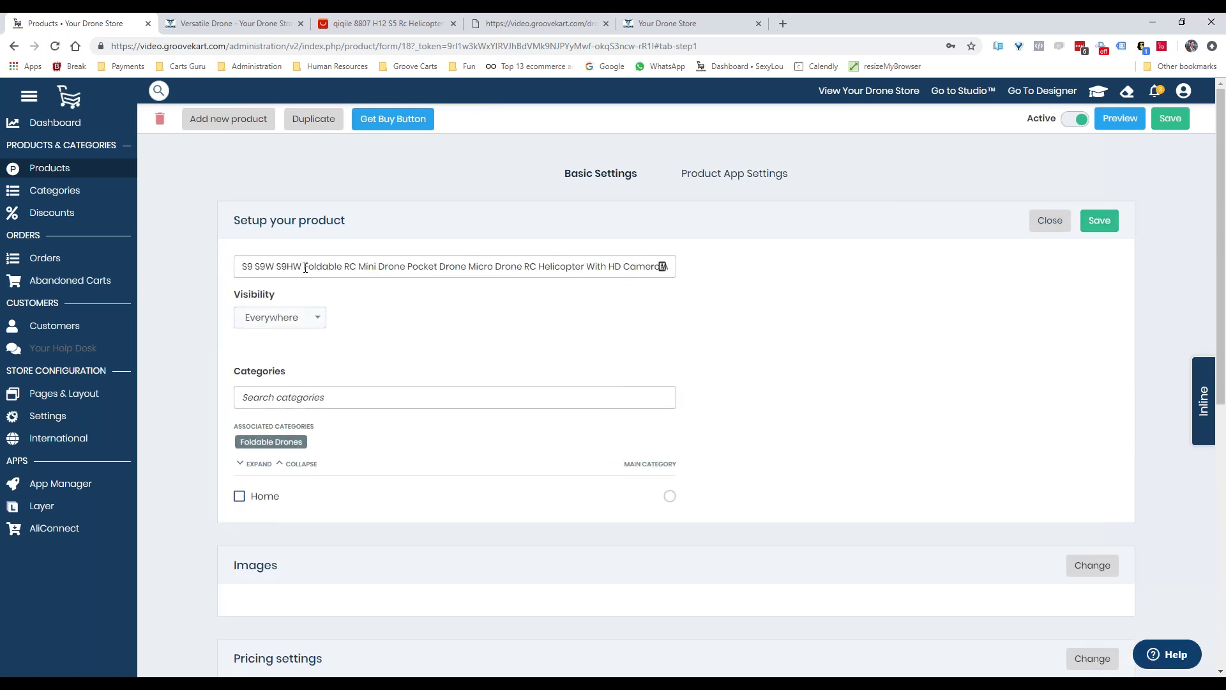
drag(314, 266, 68, 274)
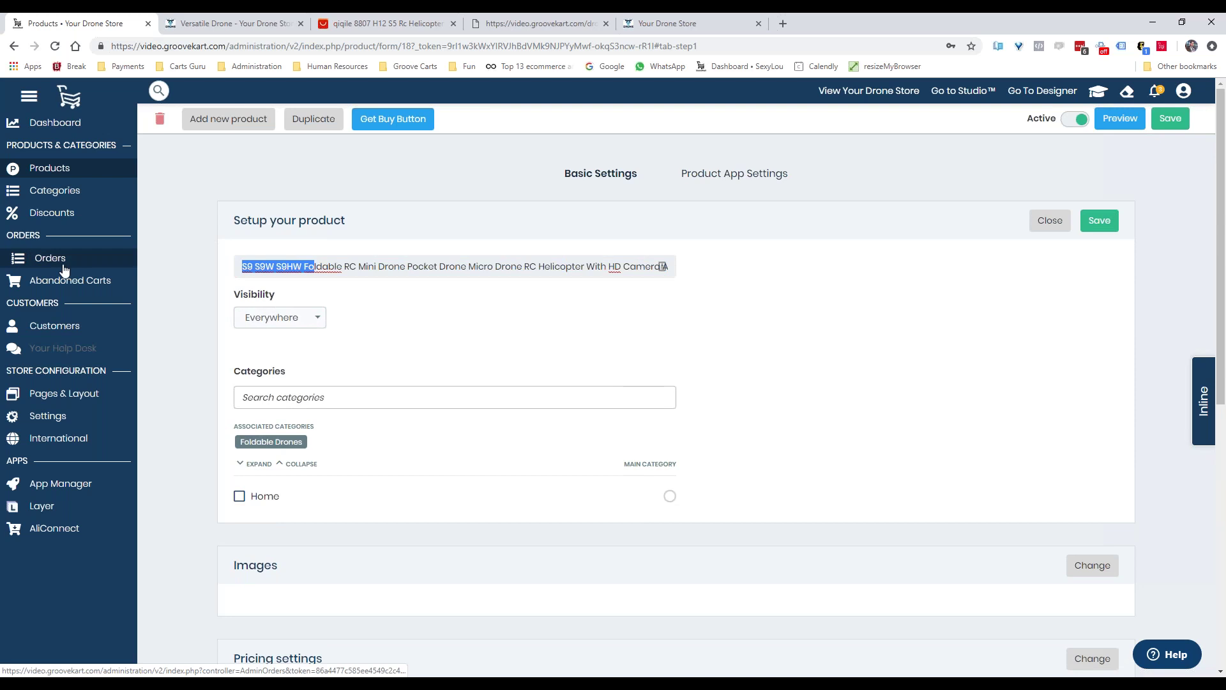
click(323, 267)
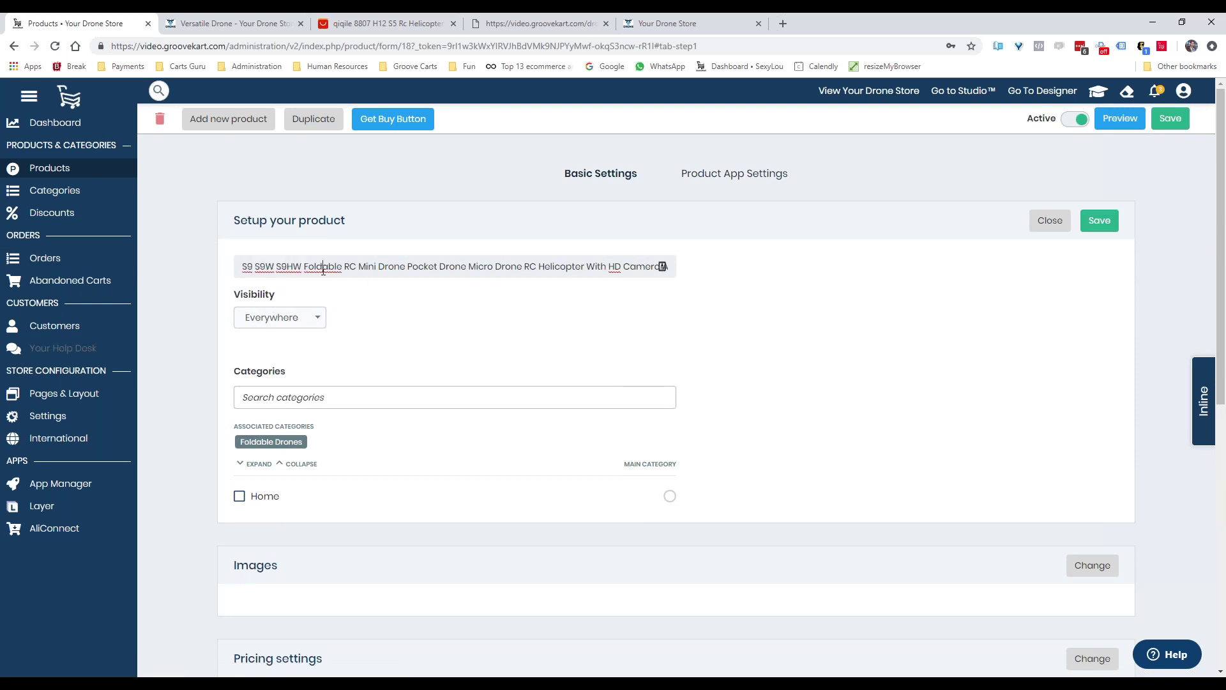
drag(357, 267, 241, 267)
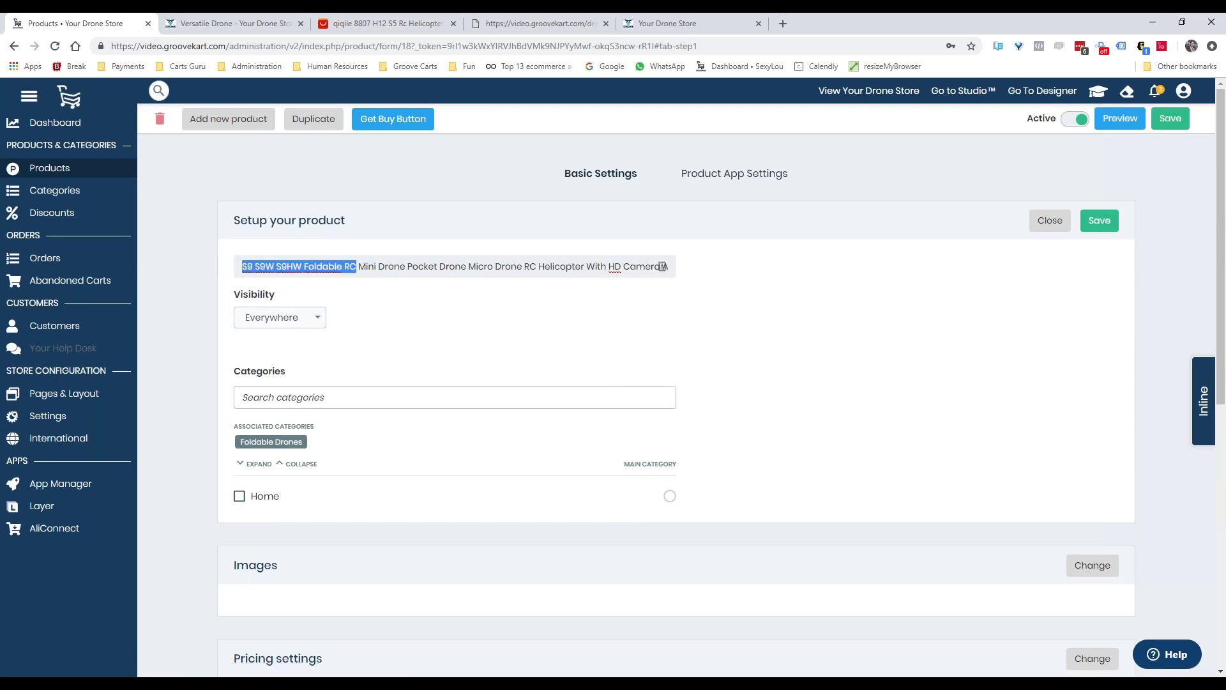
key(BackSpace)
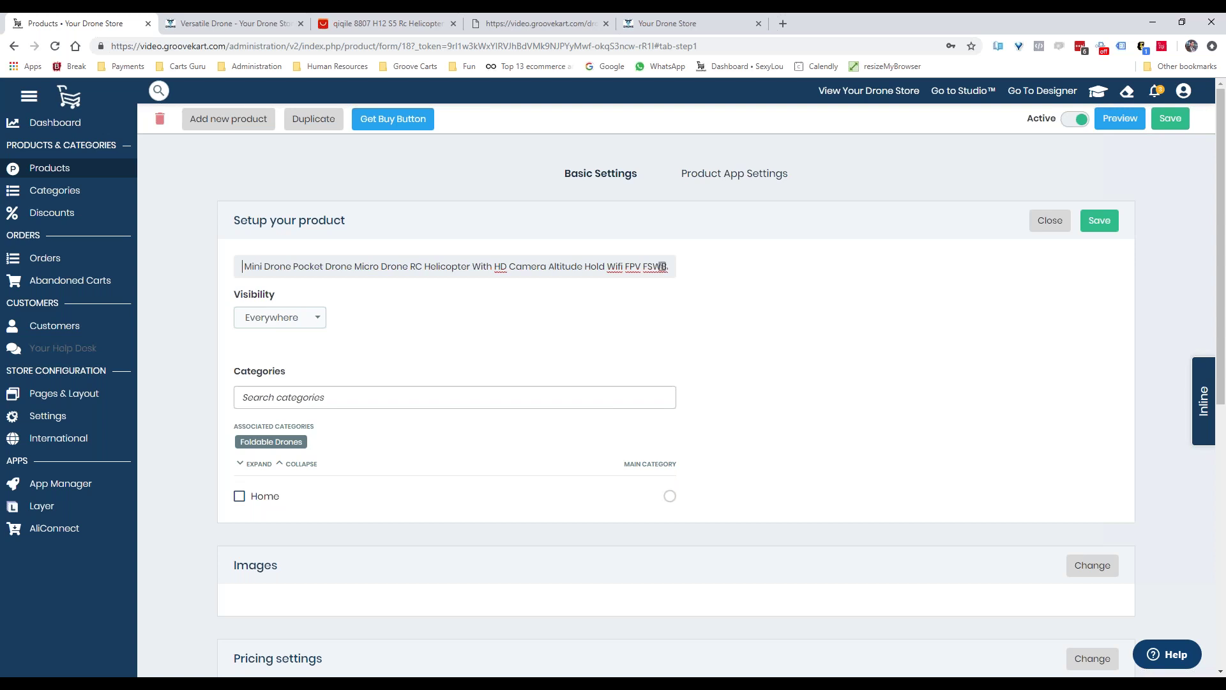
text(My )
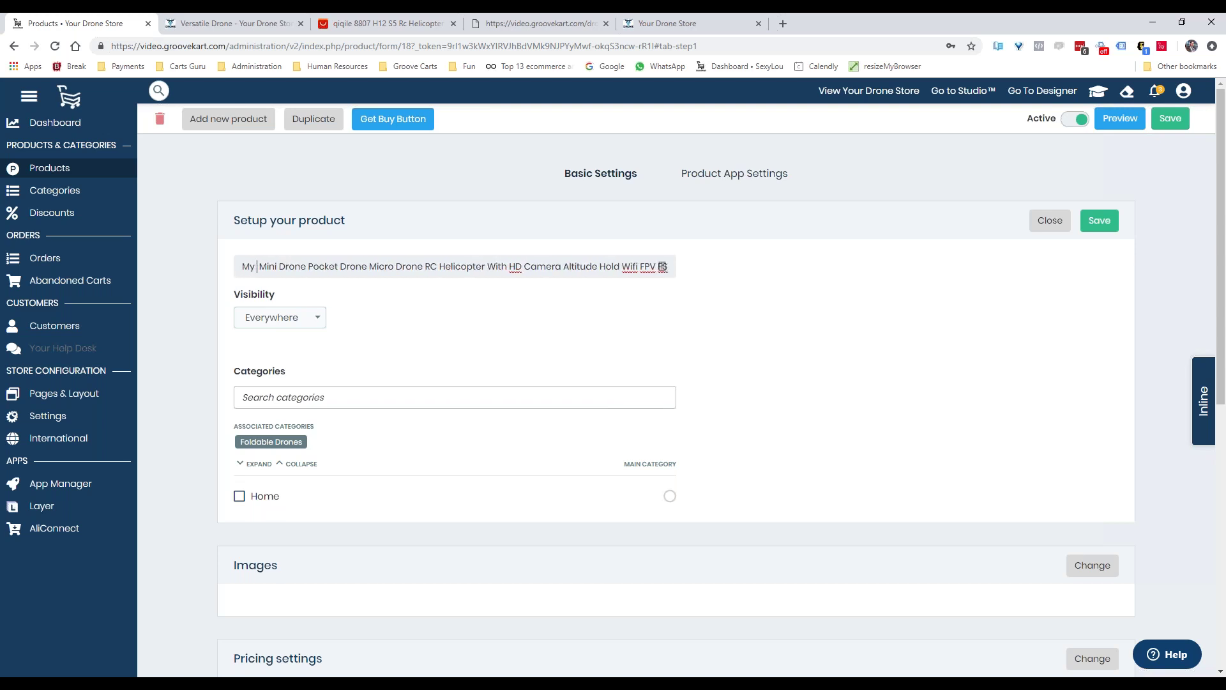
text( Mega)
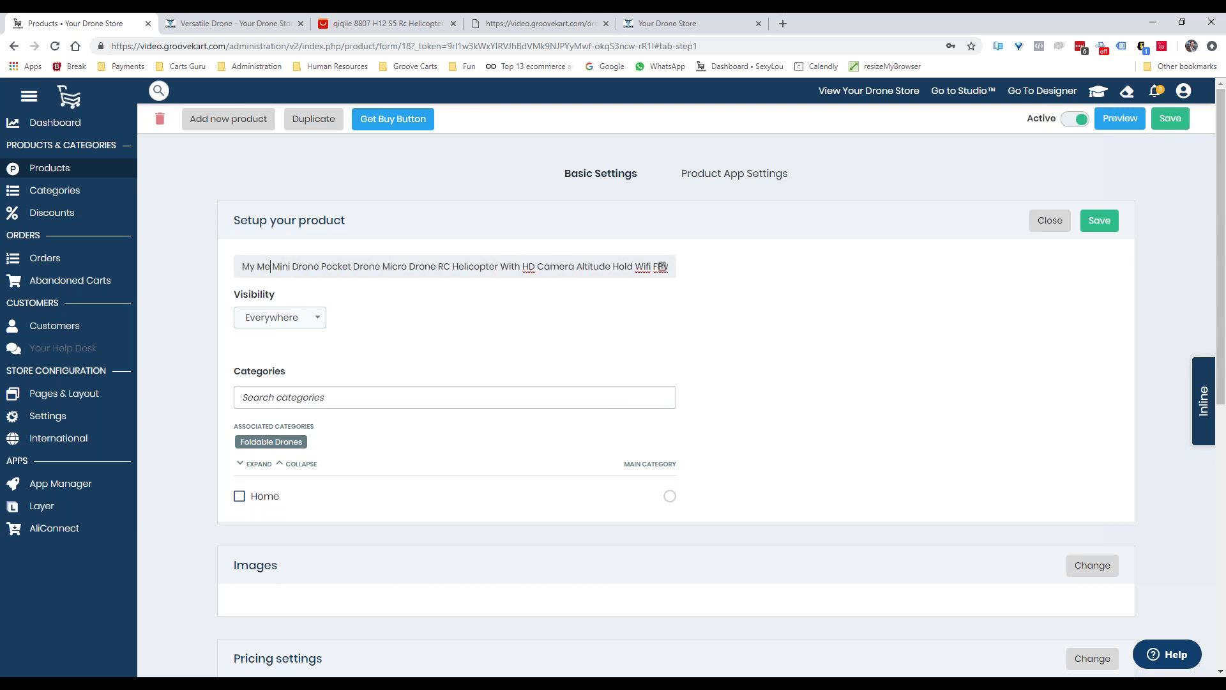
key(BackSpace)
key(BackSpace)
key(BackSpace)
key(BackSpace)
key(BackSpace)
key(BackSpace)
key(BackSpace)
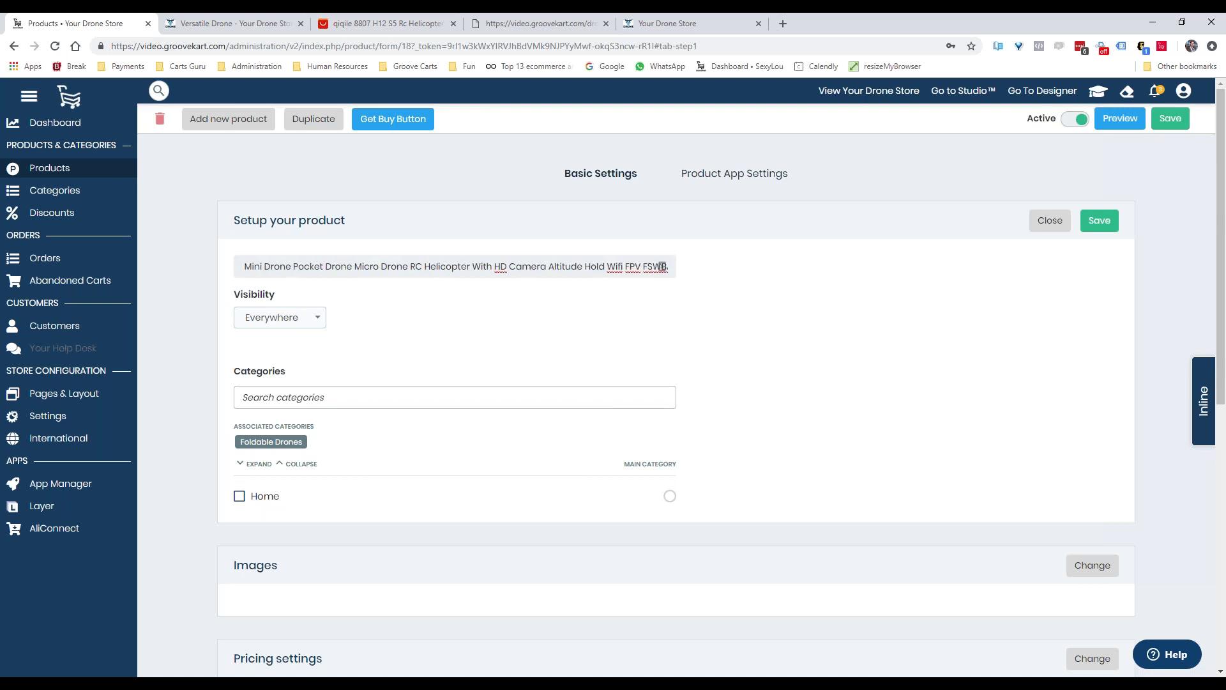
text(Top gun )
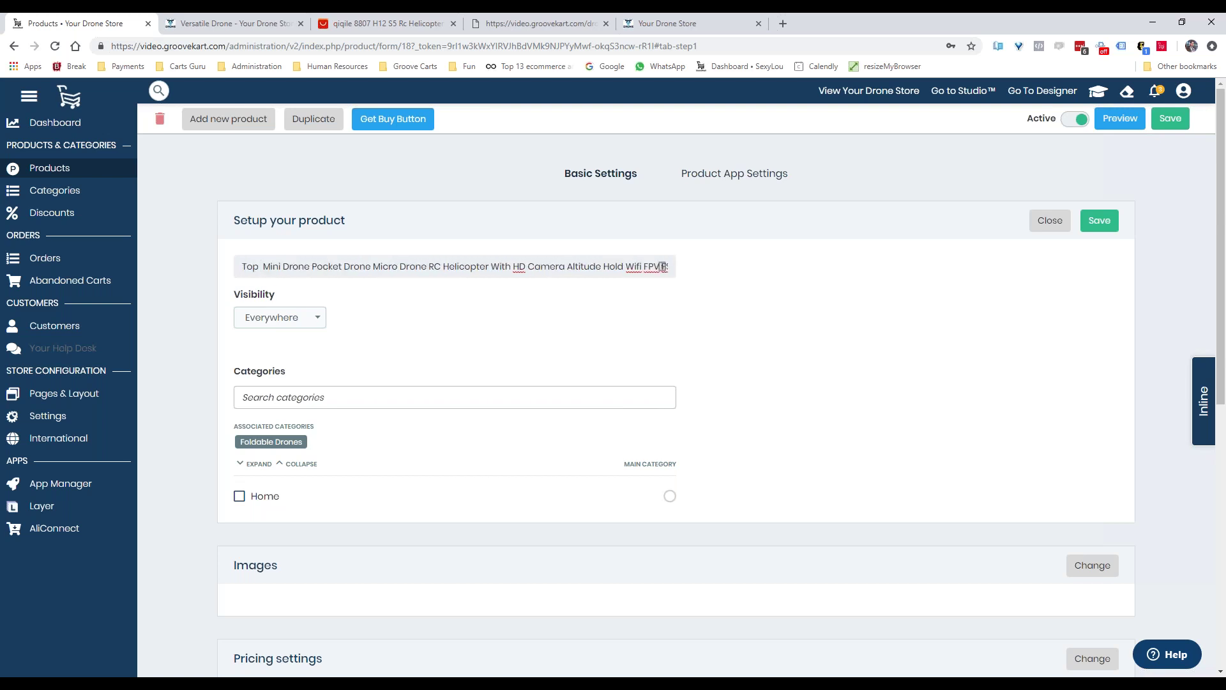
text(Drone)
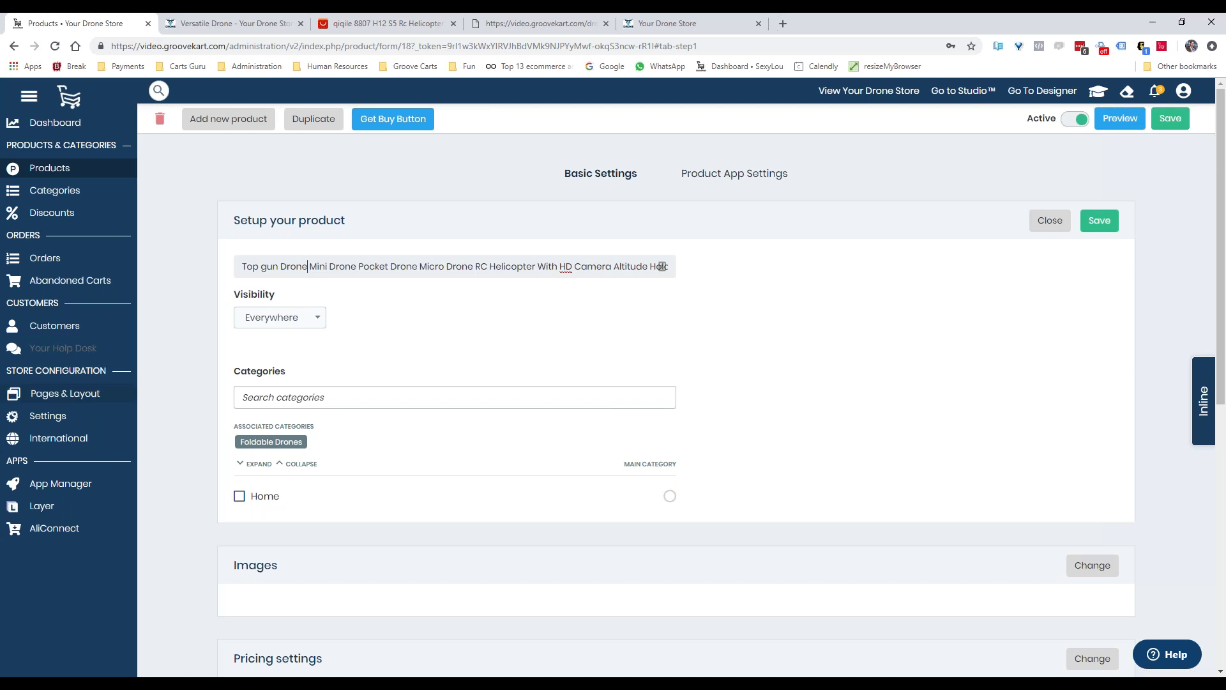
drag(311, 267, 1189, 416)
key(BackSpace)
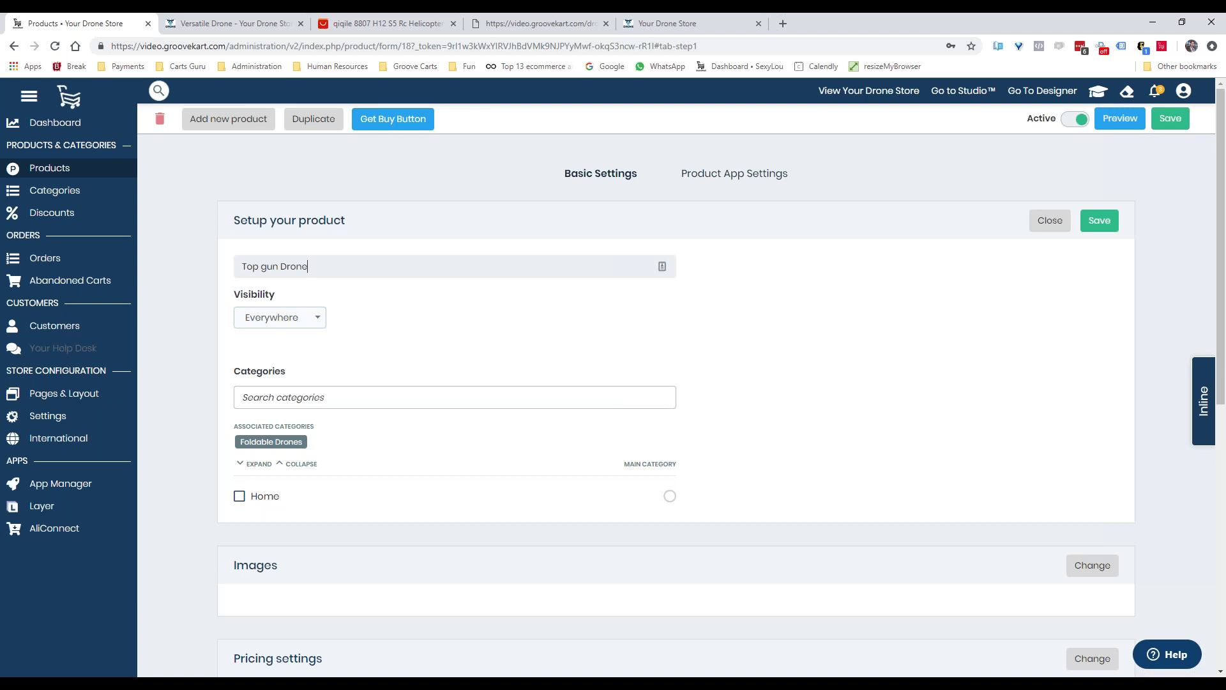
scroll(300, 294, down, 3)
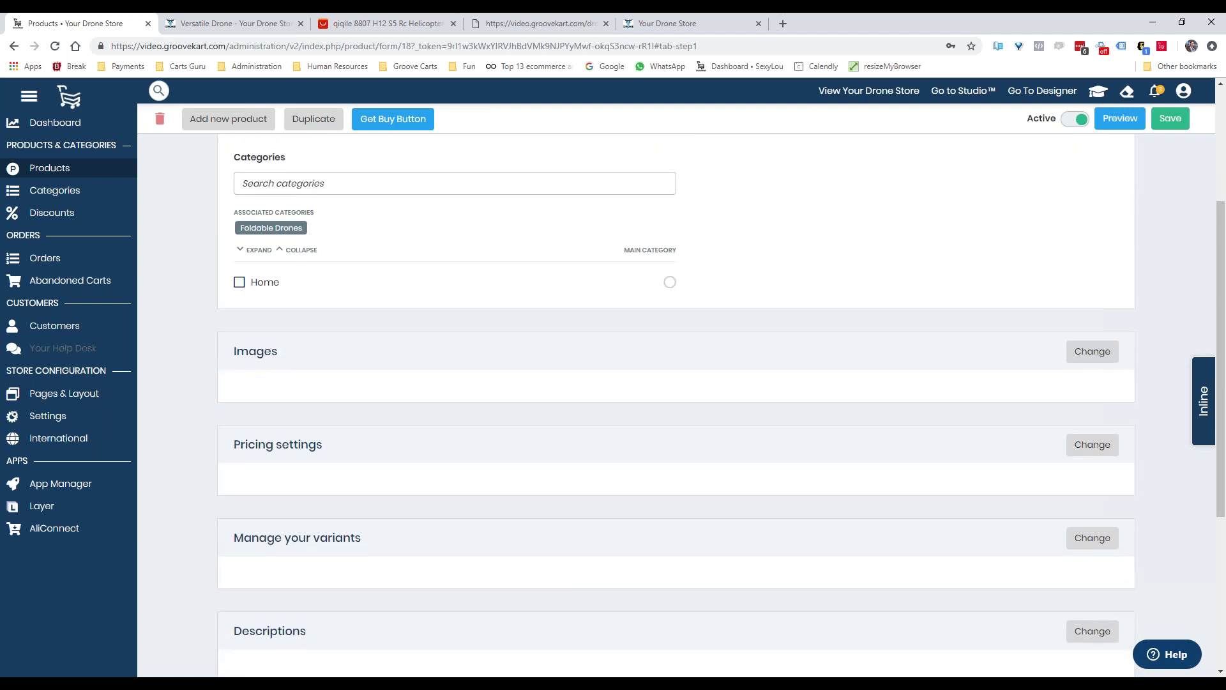
Look over the drone's category tree, image gallery and pricing settings
click(255, 252)
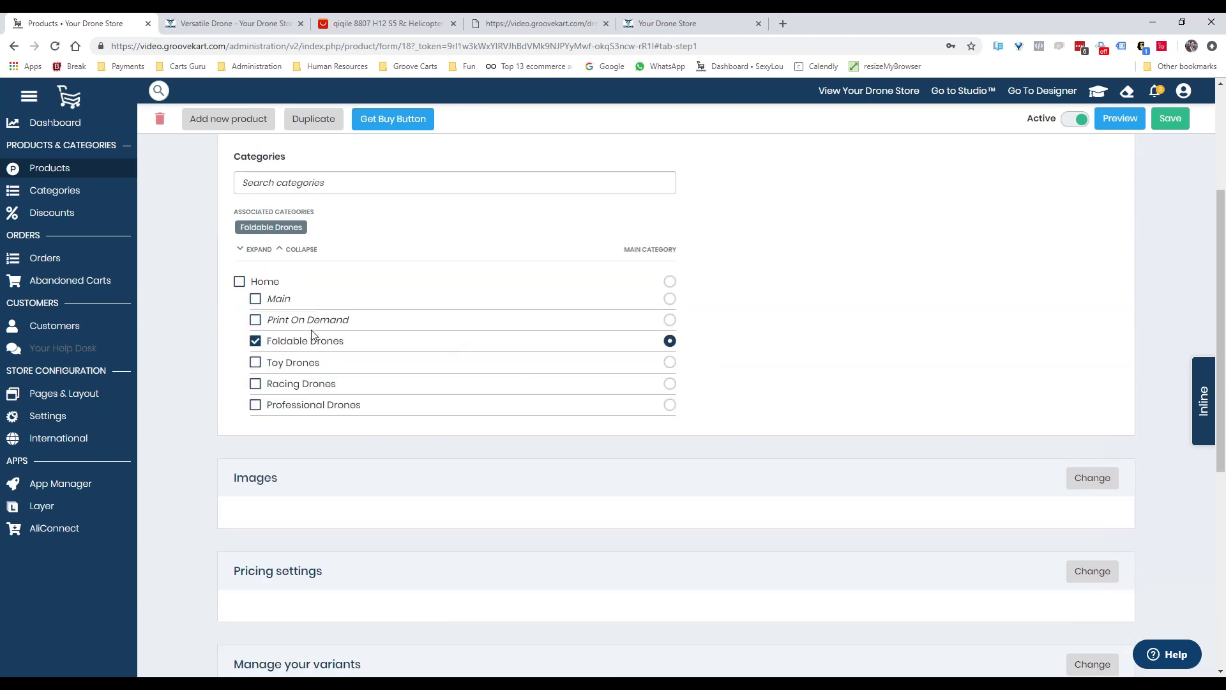
click(1104, 480)
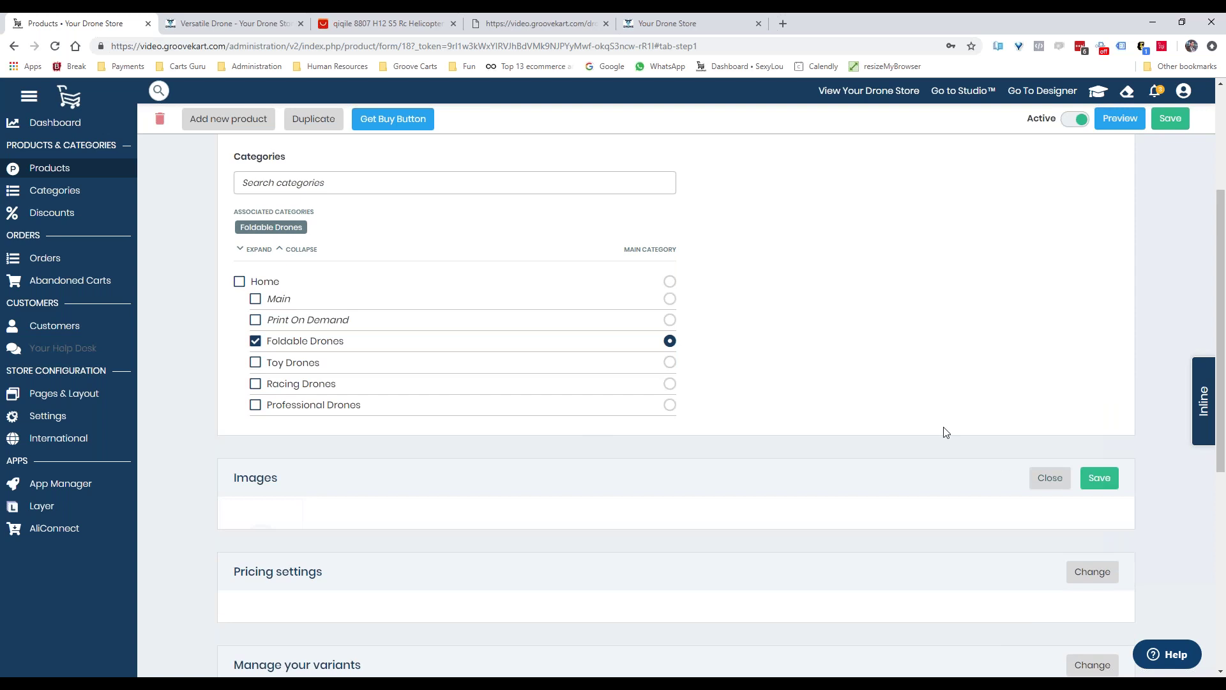
scroll(989, 426, down, 3)
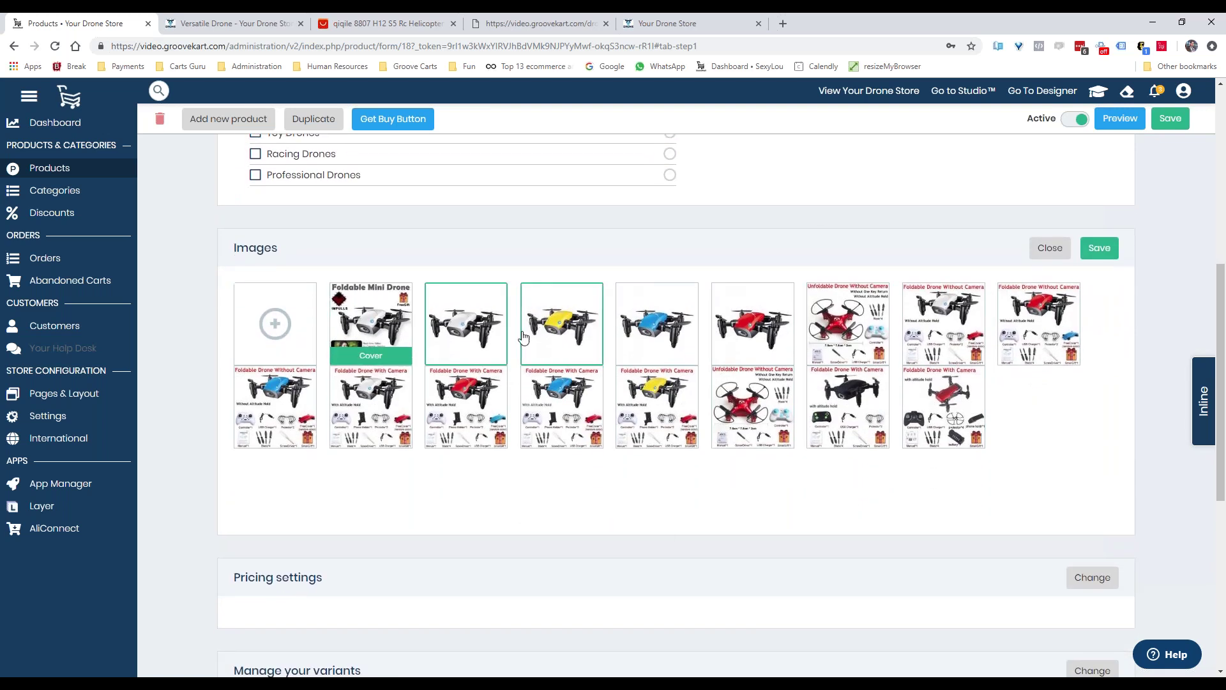
click(563, 408)
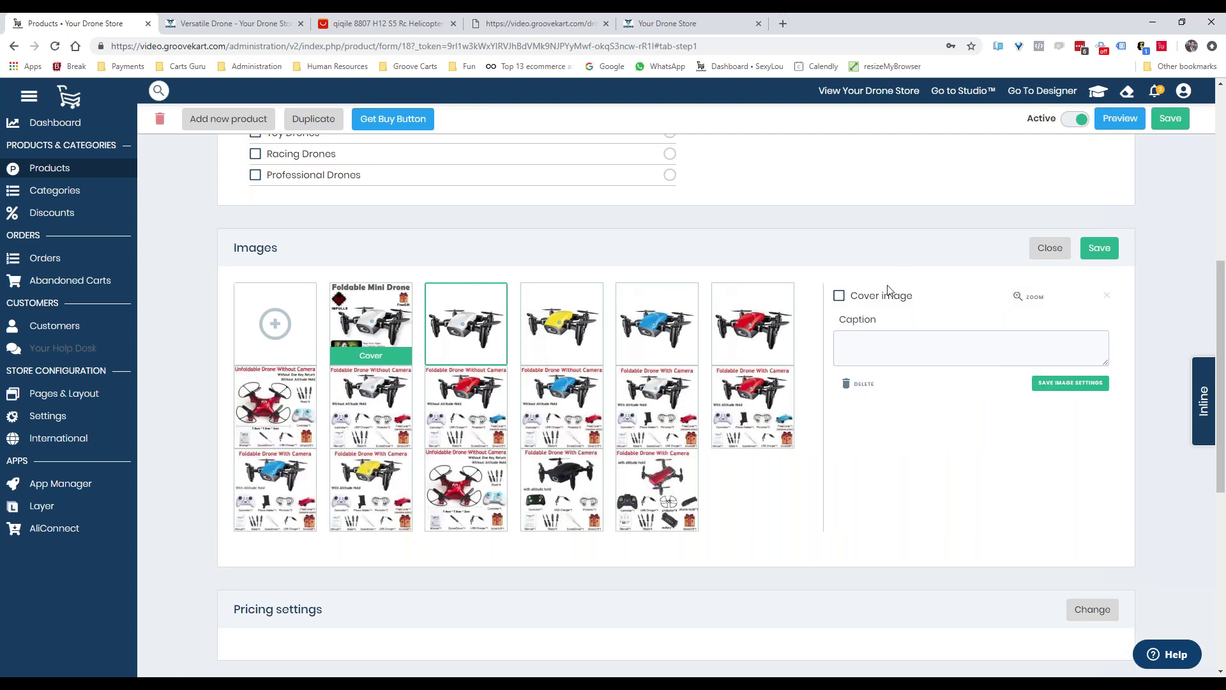
scroll(1002, 400, down, 7)
scroll(1005, 356, up, 3)
click(1093, 375)
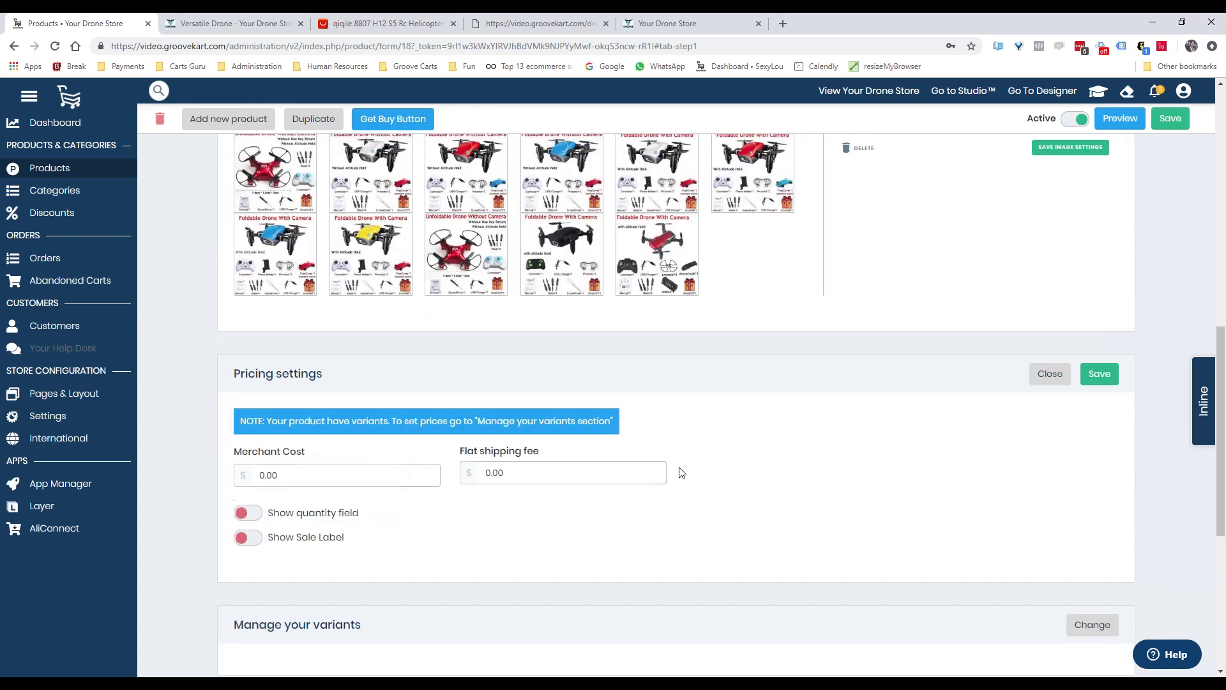
scroll(671, 494, down, 5)
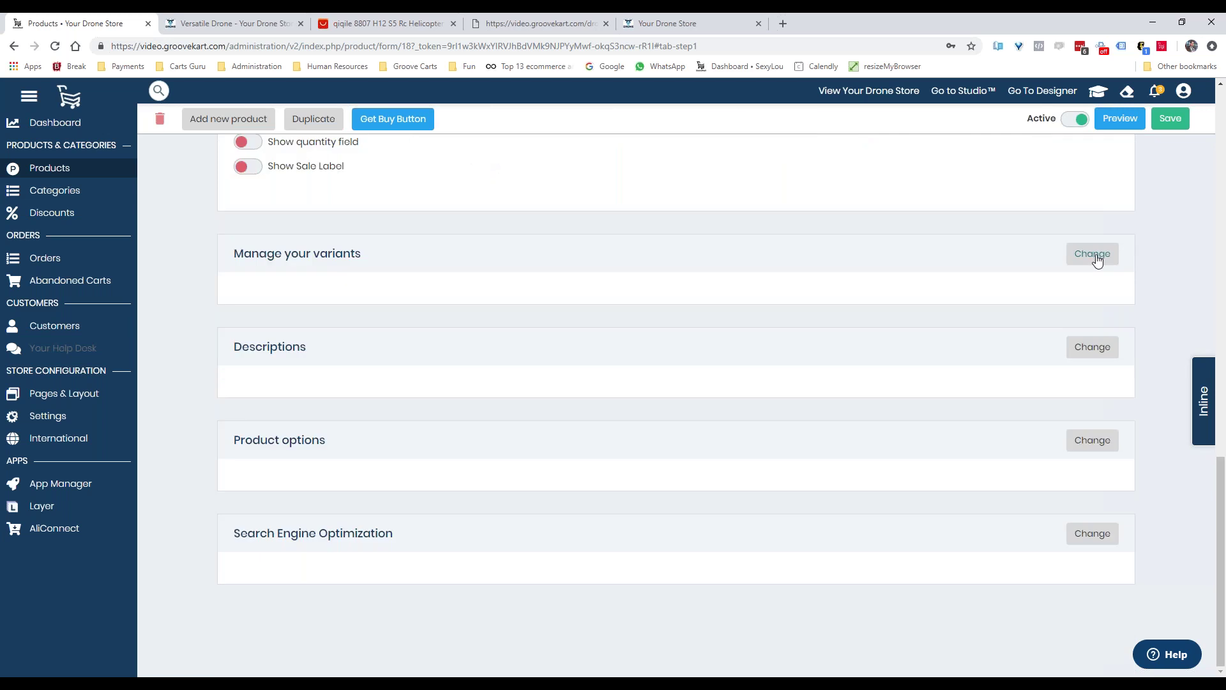
Bulk-set all ten variants to a 119.99 compare-at price and a 69.99 price
click(1095, 255)
scroll(894, 371, down, 1)
scroll(895, 357, down, 4)
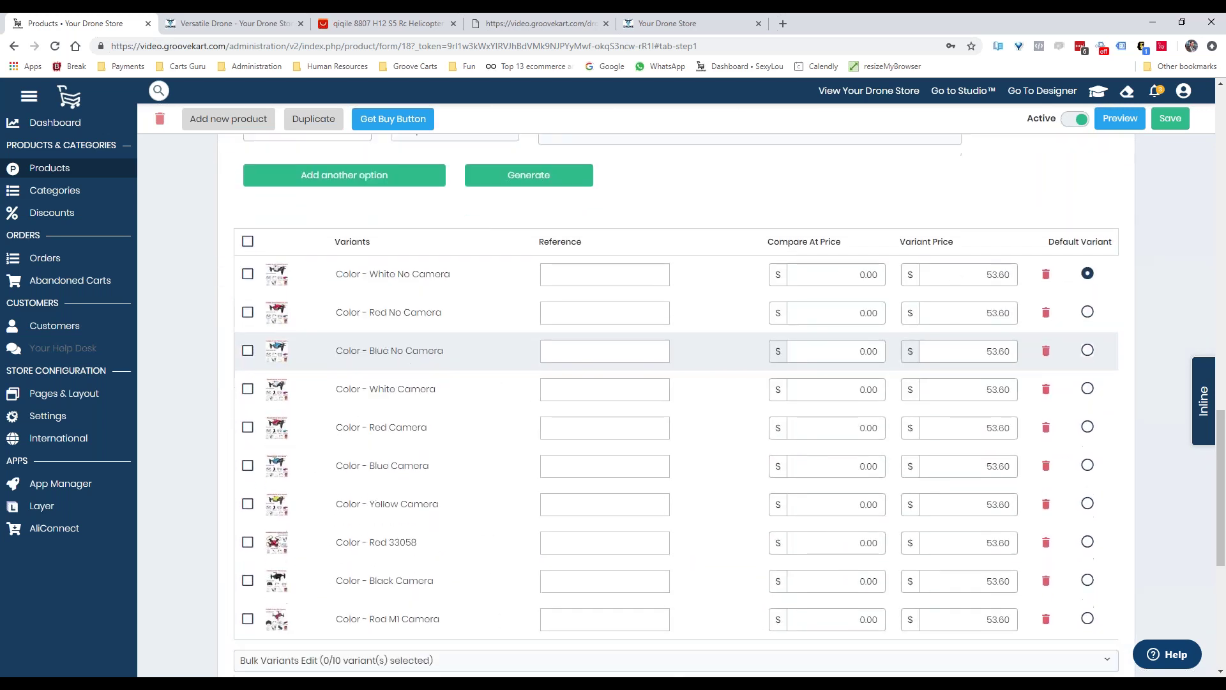
scroll(847, 359, down, 3)
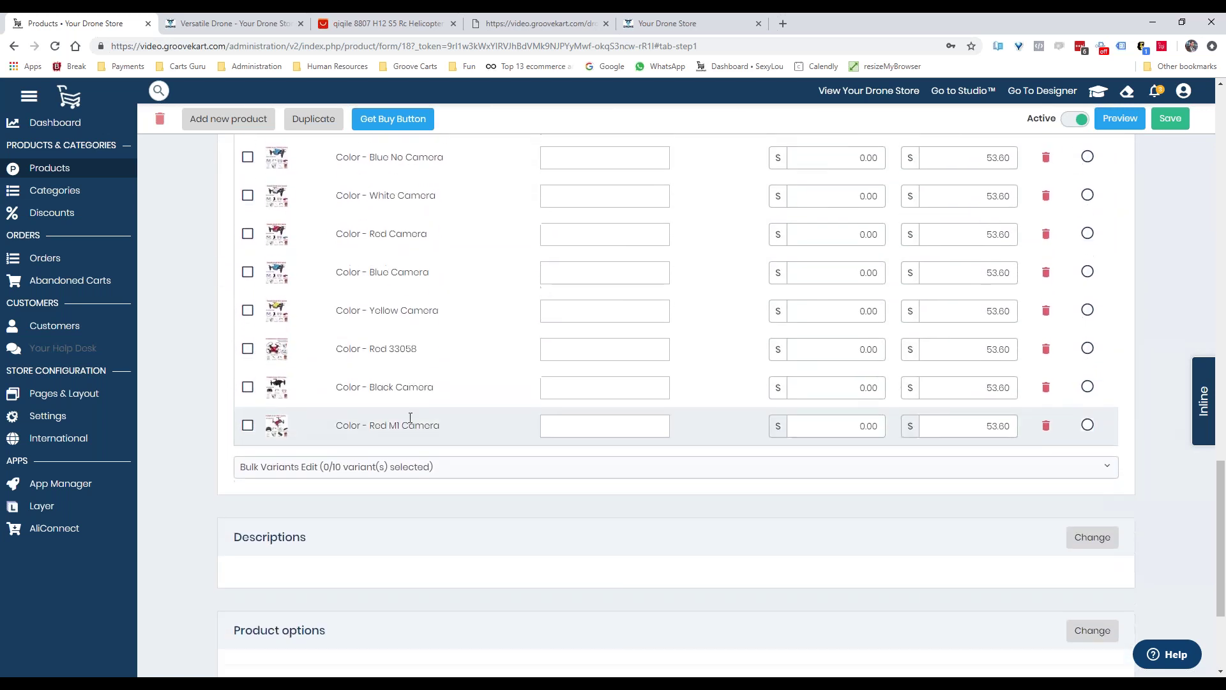
scroll(575, 358, up, 3)
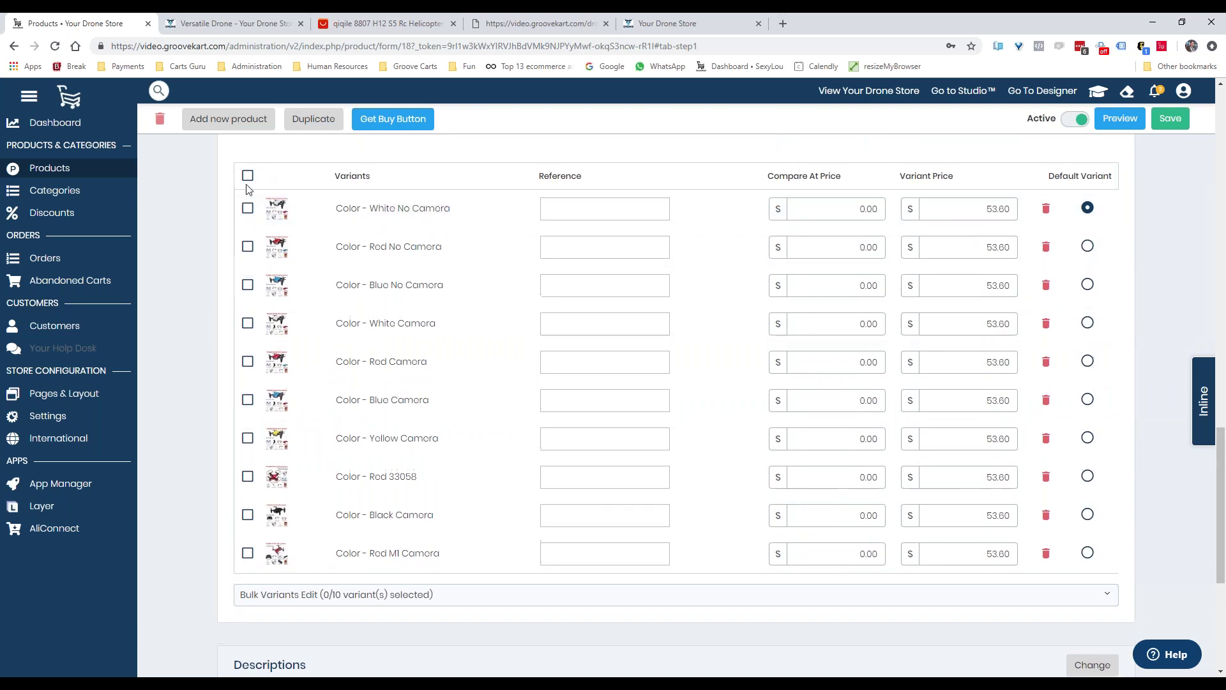
click(248, 175)
click(329, 650)
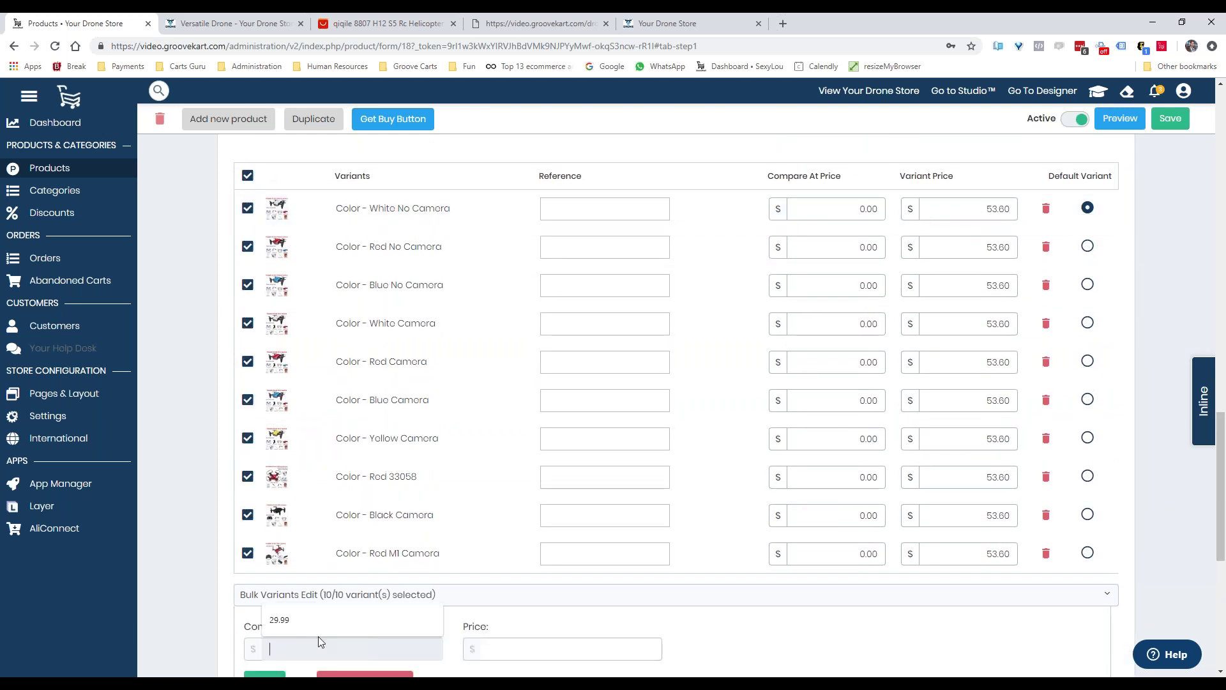
text(119.99)
key(Tab)
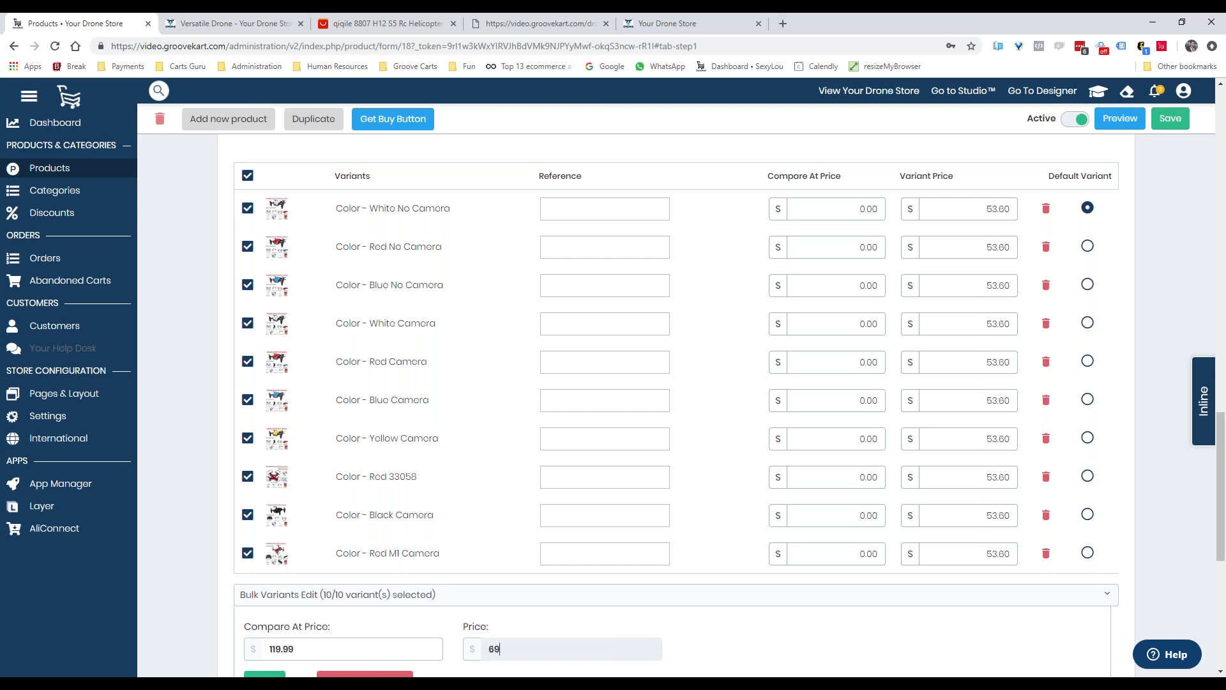
text(69.99)
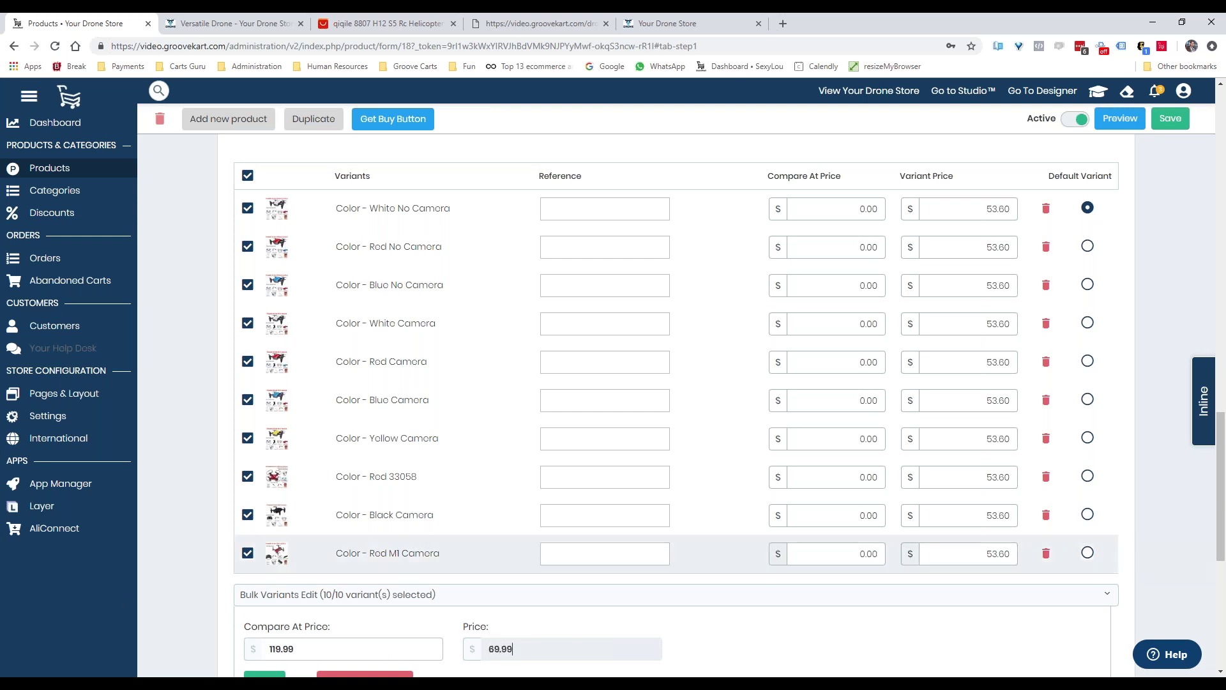
scroll(566, 553, down, 4)
click(266, 443)
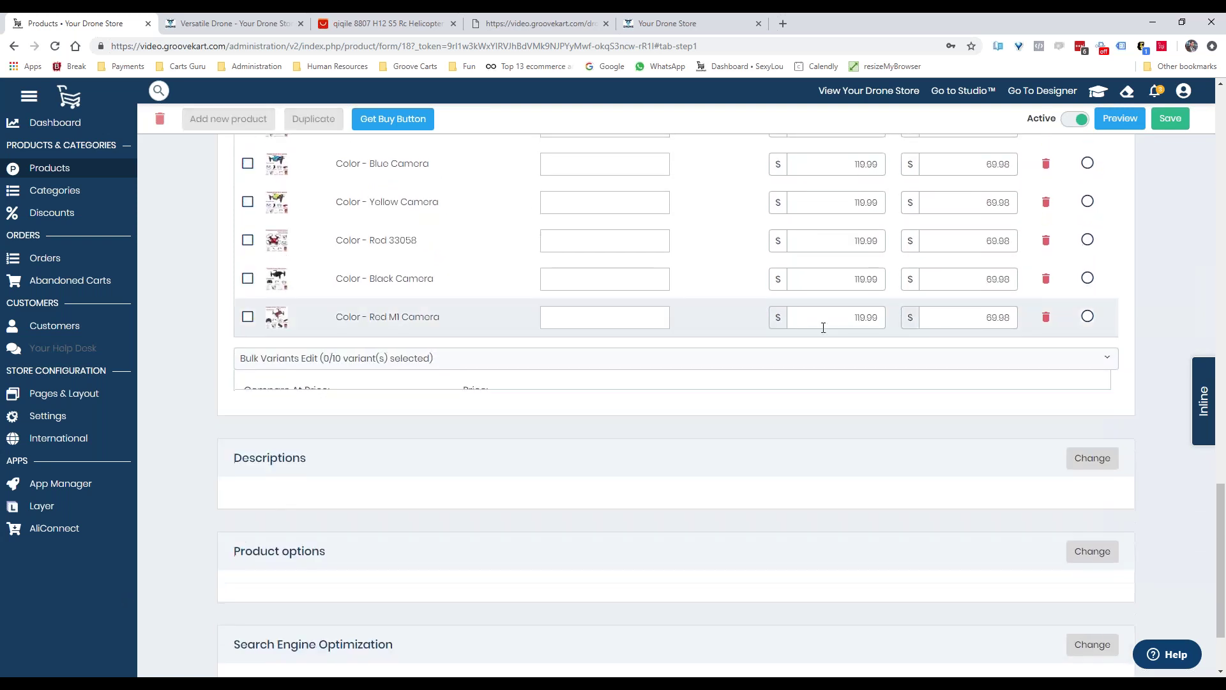
Open the product Descriptions section for editing
scroll(831, 307, up, 4)
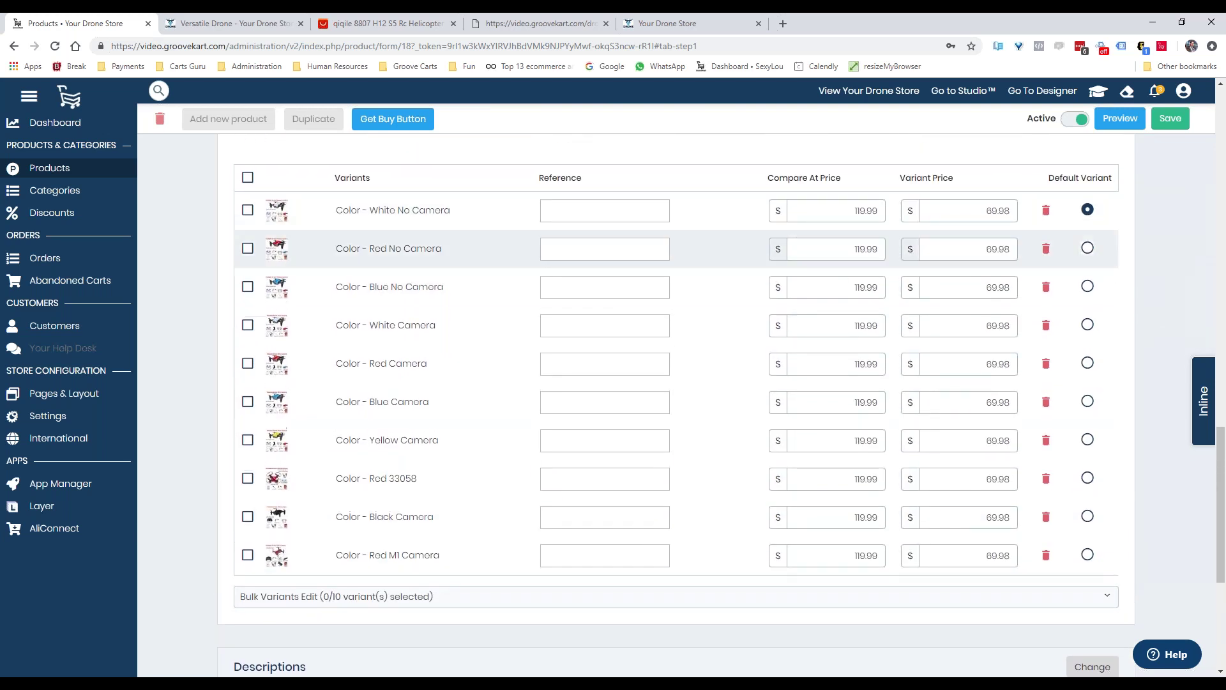
scroll(838, 274, down, 3)
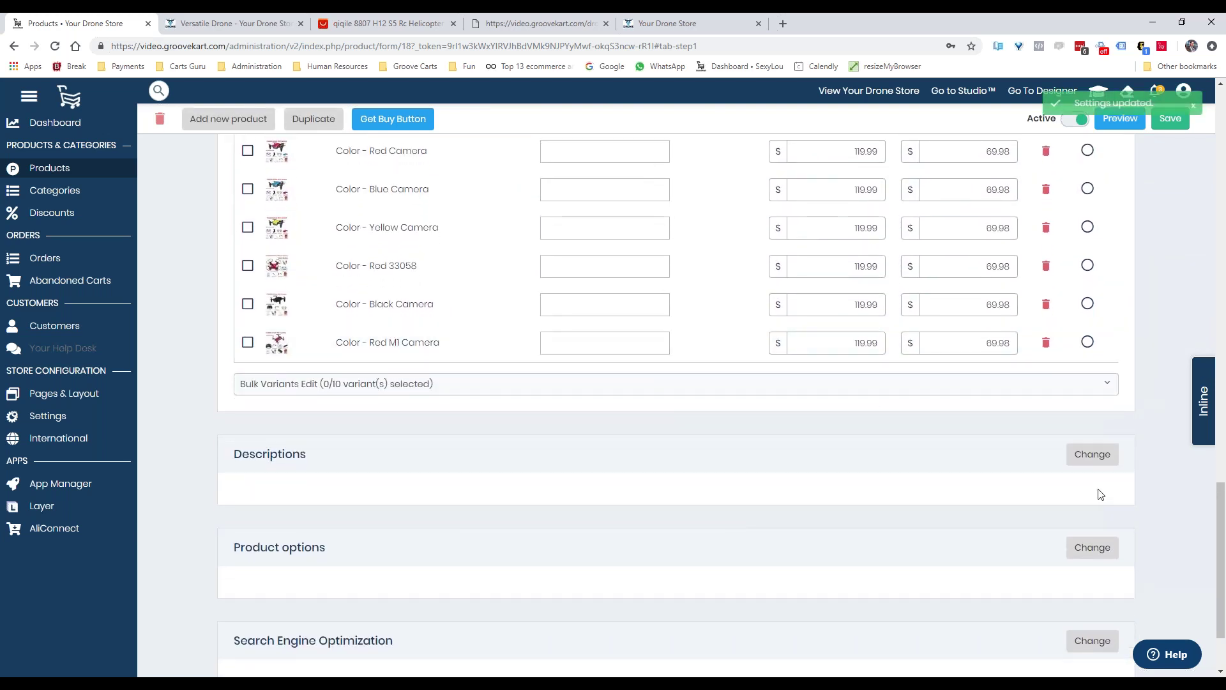
click(1071, 488)
scroll(999, 501, down, 3)
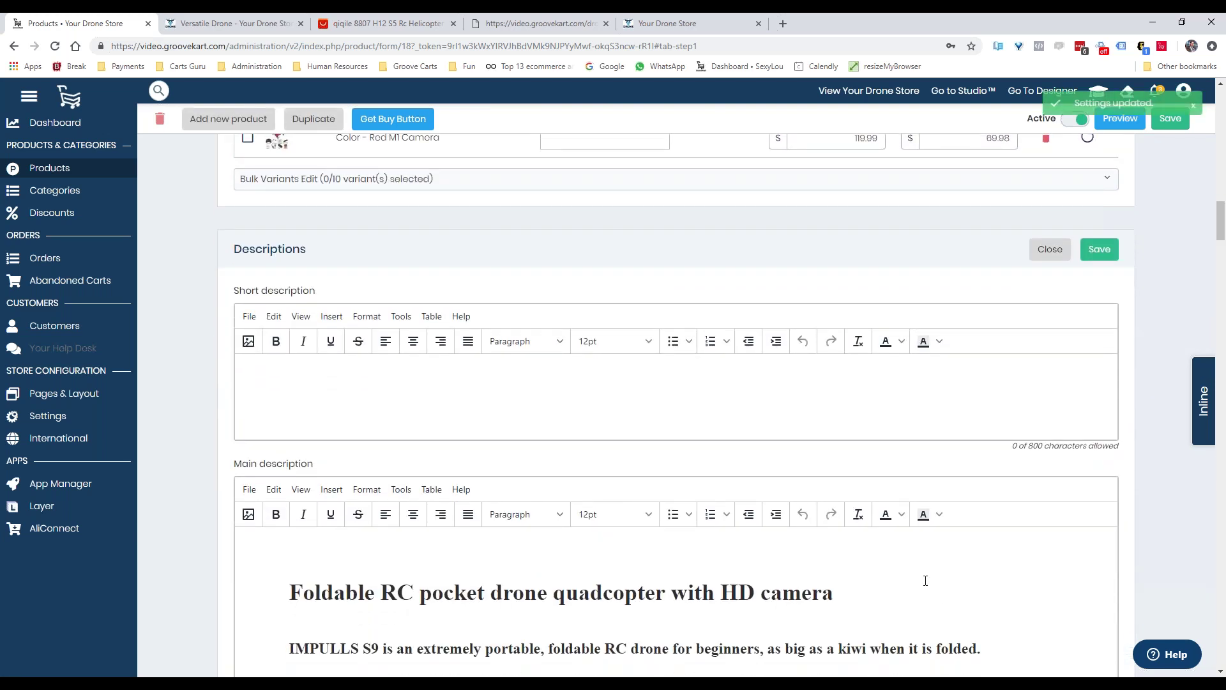
Place the cursor in the product description and scroll down the editor
click(926, 580)
scroll(920, 575, down, 3)
scroll(701, 434, down, 7)
scroll(692, 494, up, 3)
scroll(692, 495, down, 14)
scroll(904, 405, down, 20)
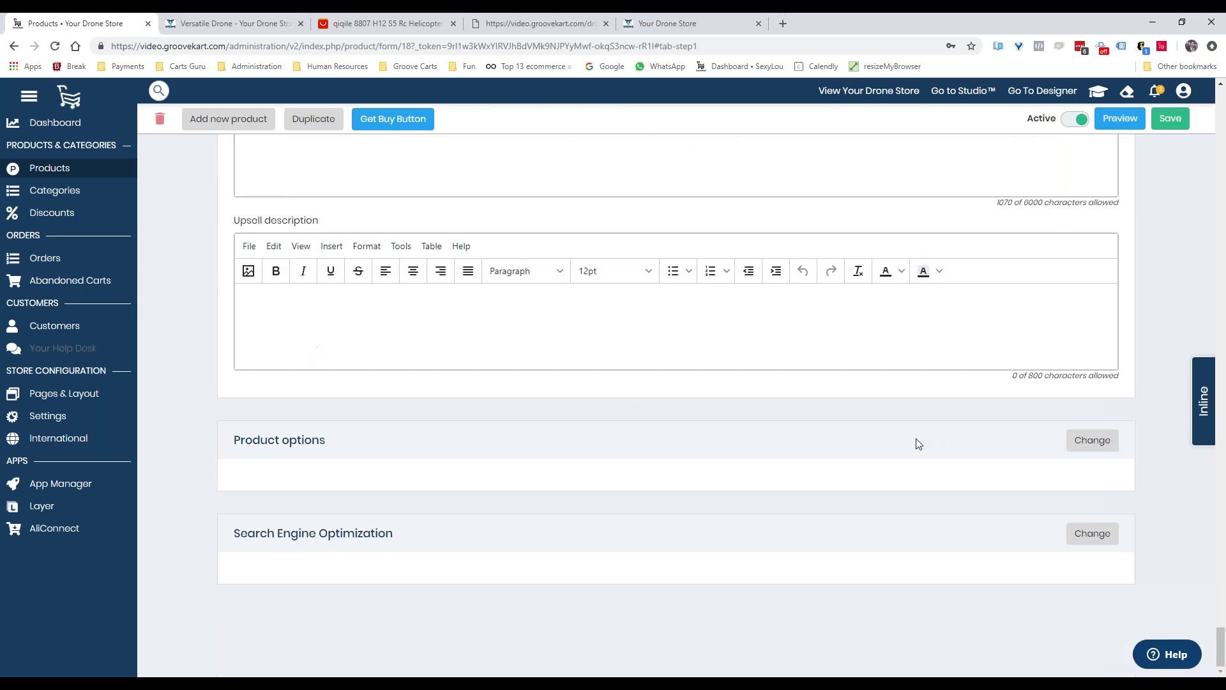
Set the add-to-cart button text to 'Get Flying', save the product, and view Product App Settings
click(1079, 446)
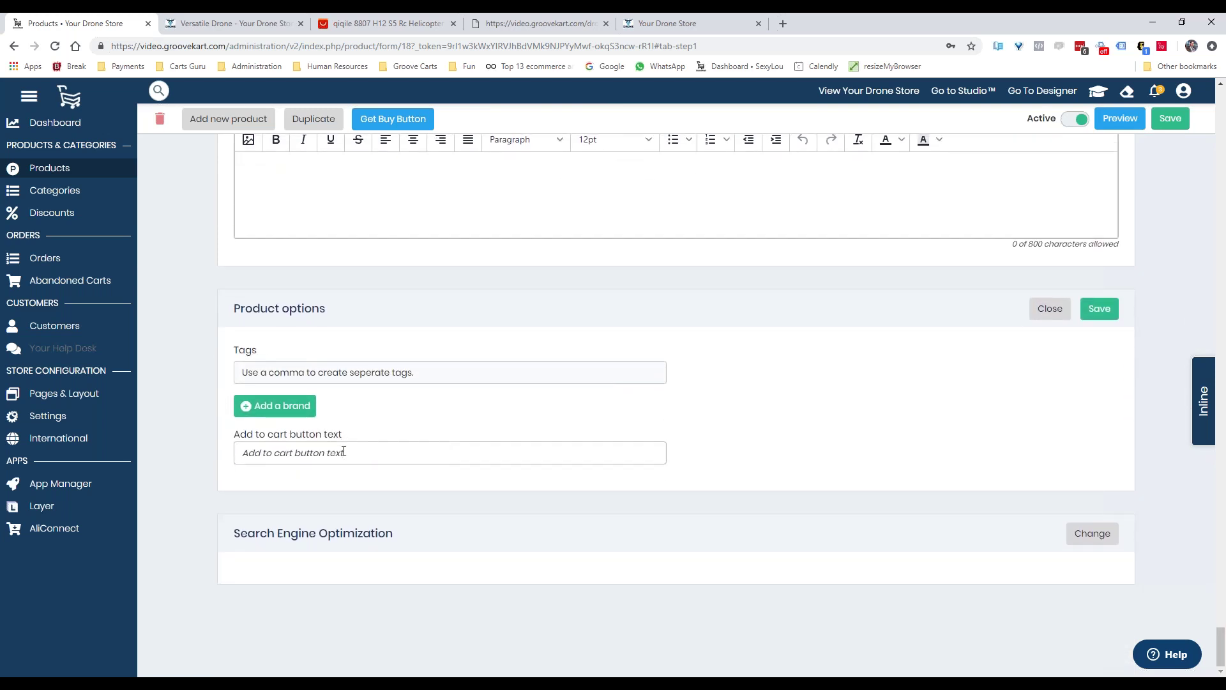
click(344, 452)
text(Get Flying)
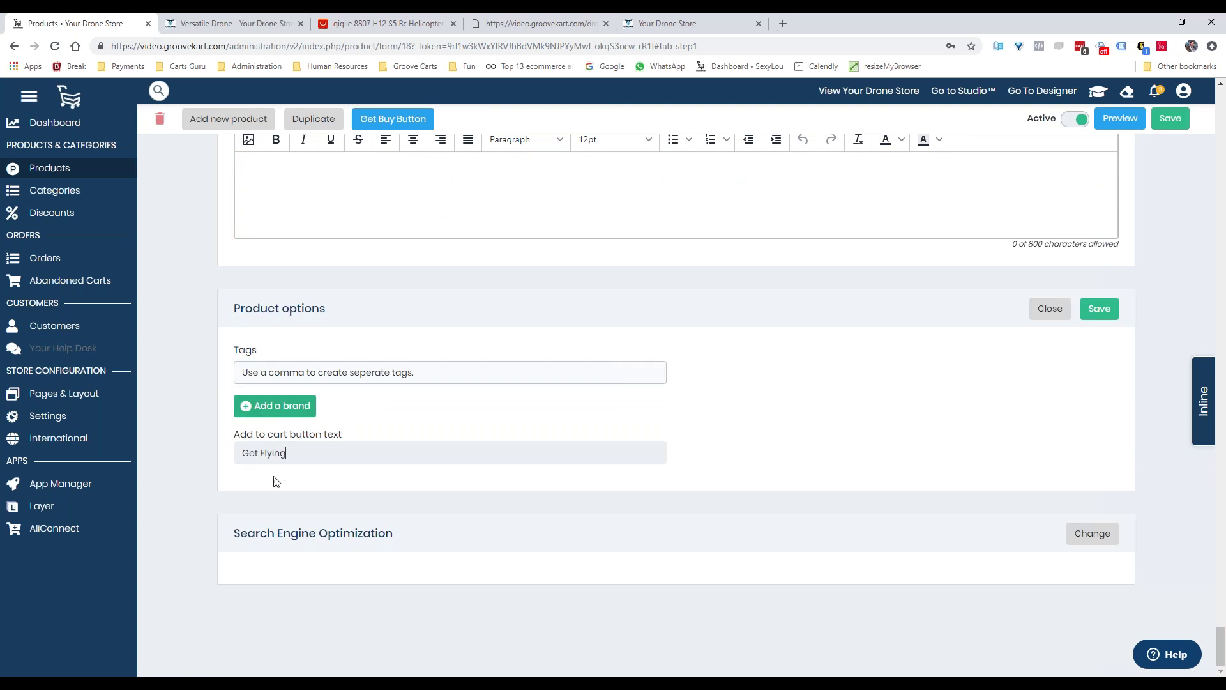
scroll(753, 465, up, 15)
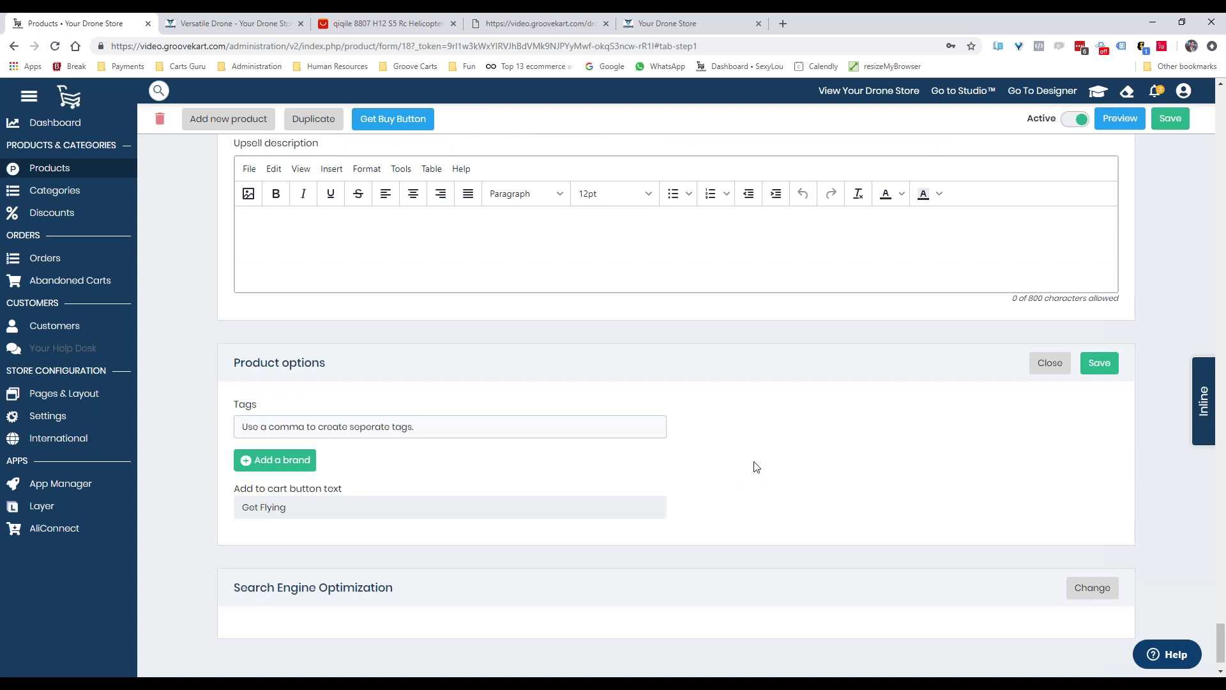
scroll(1148, 439, up, 15)
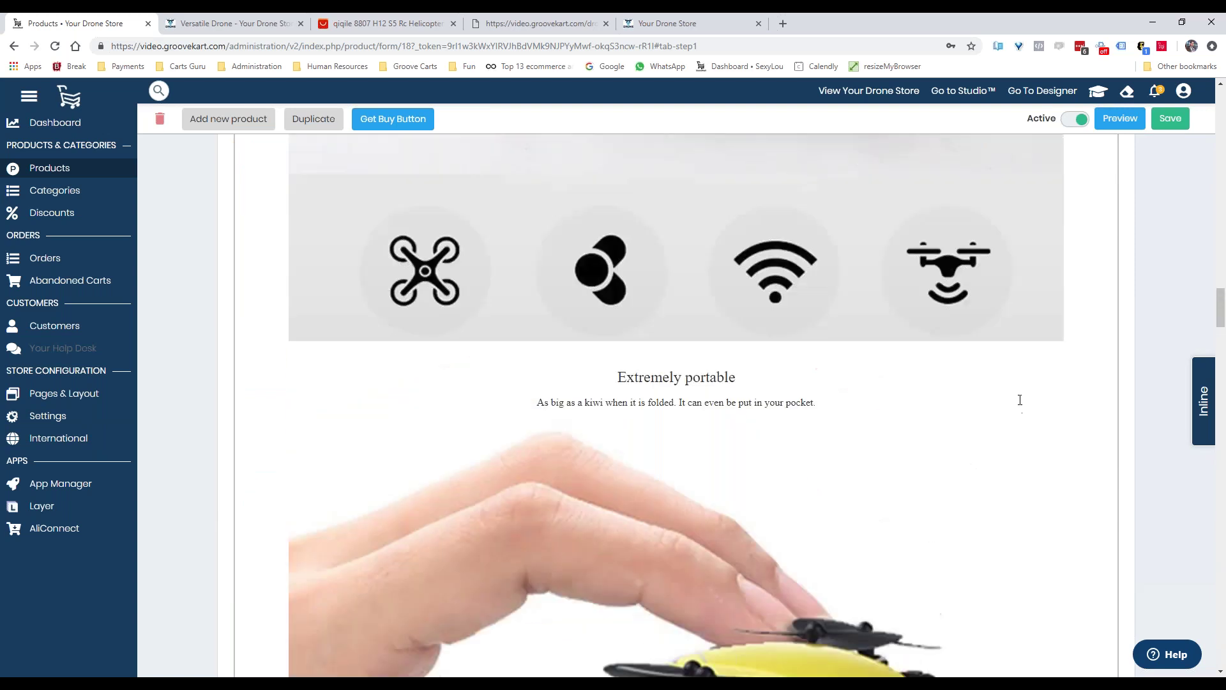
scroll(991, 346, up, 1)
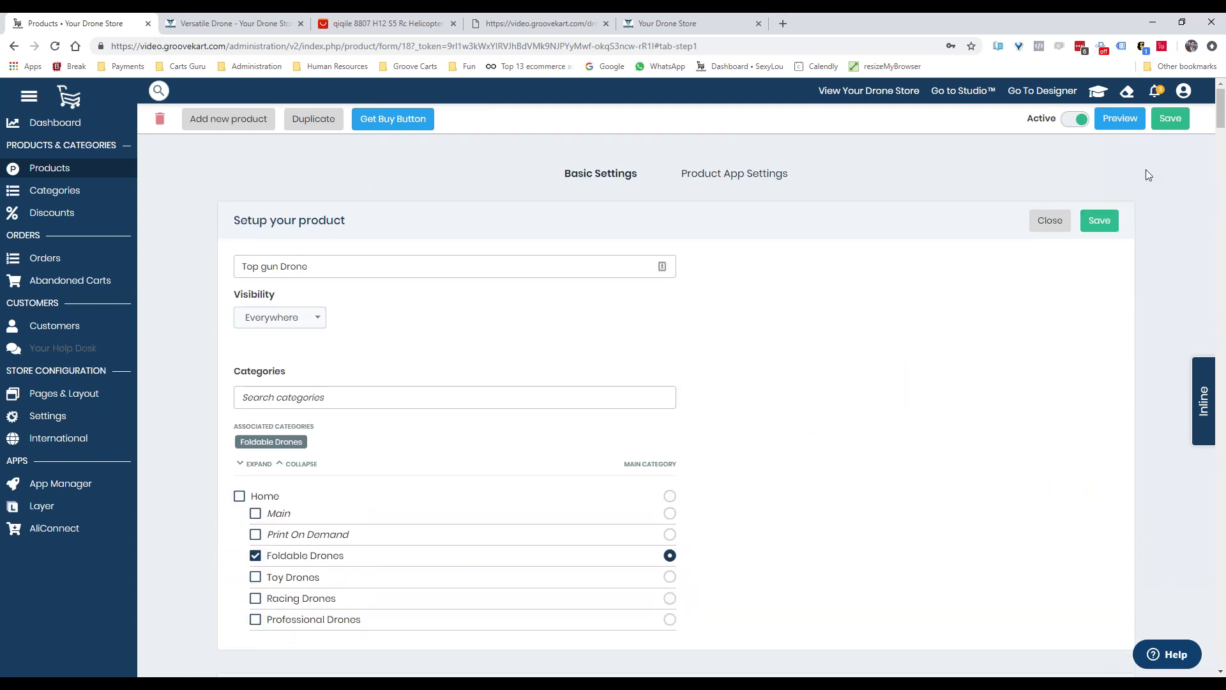
click(1111, 232)
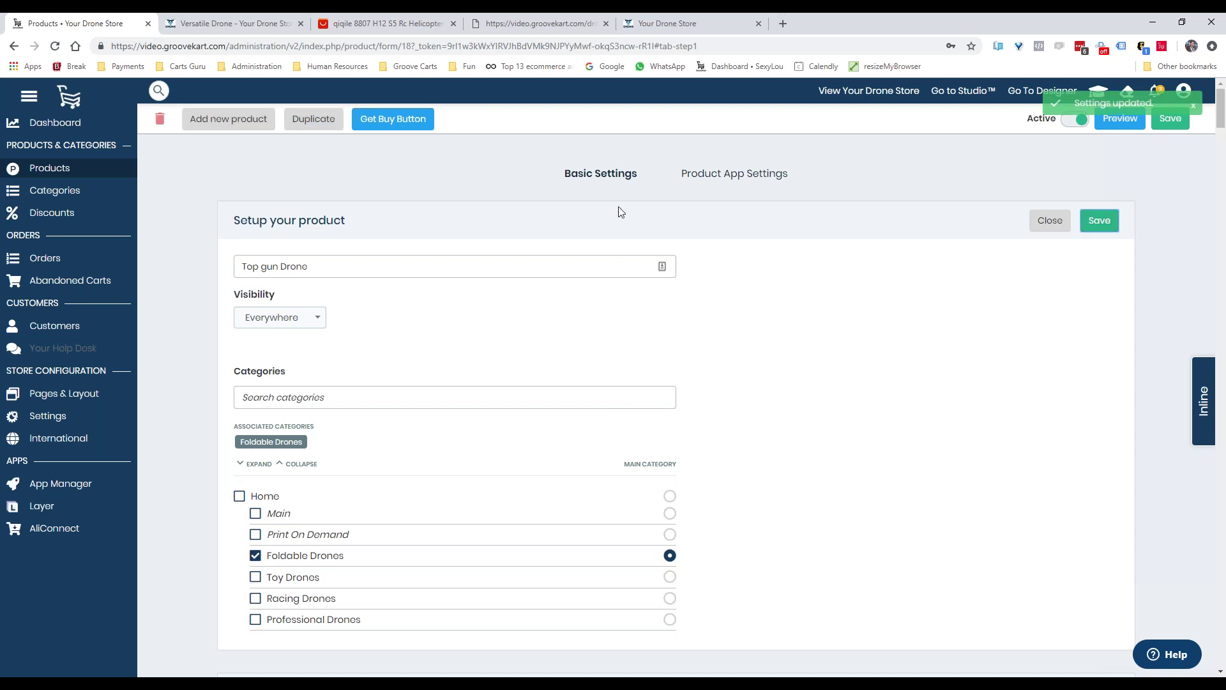
click(725, 179)
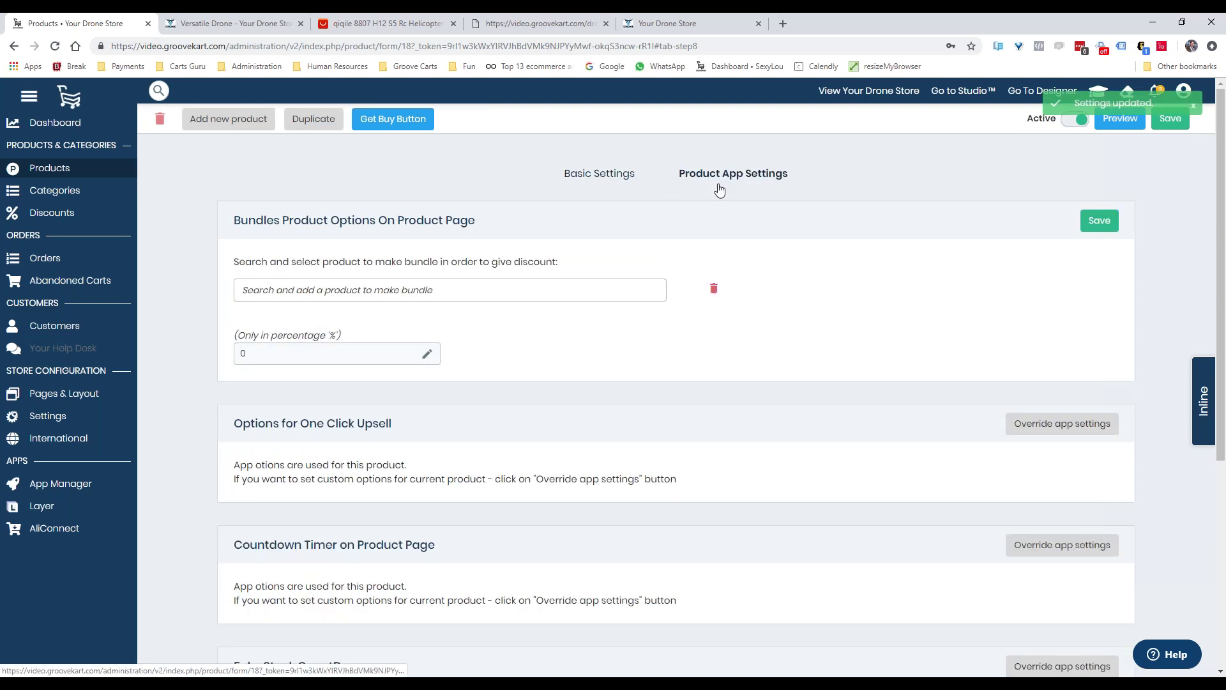
Bundle Blades at a 10% discount, save, and override One Click Upsell app settings
click(384, 287)
text(bla)
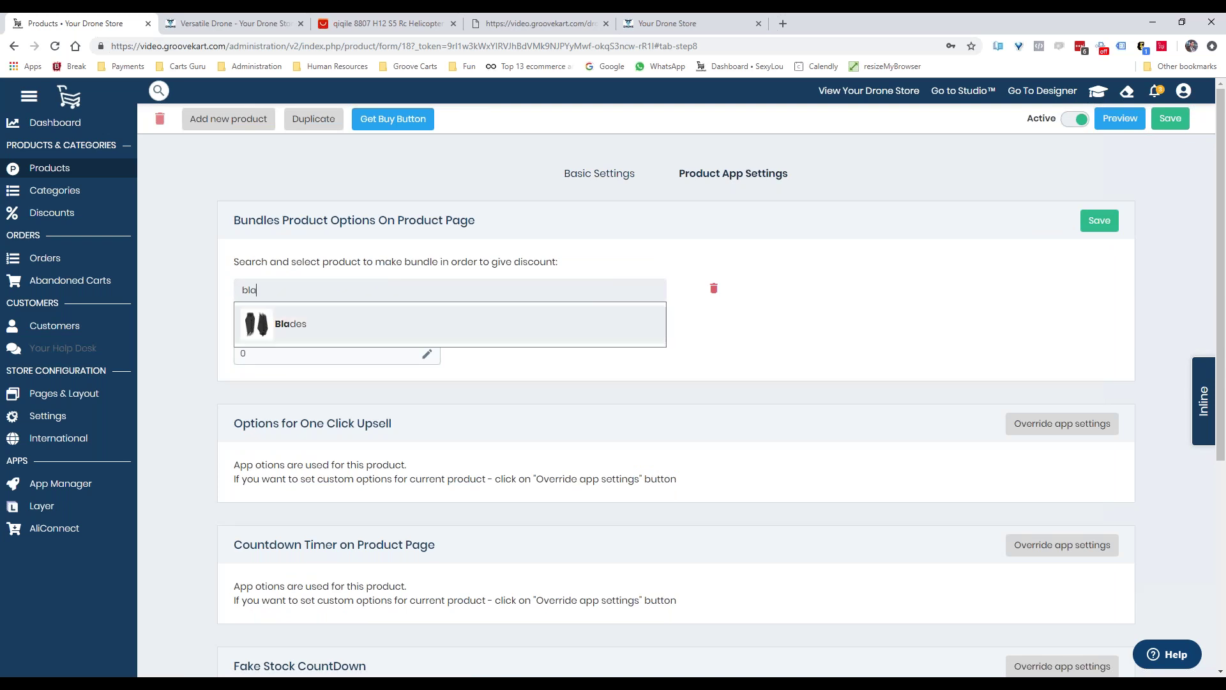
click(281, 324)
double_click(241, 377)
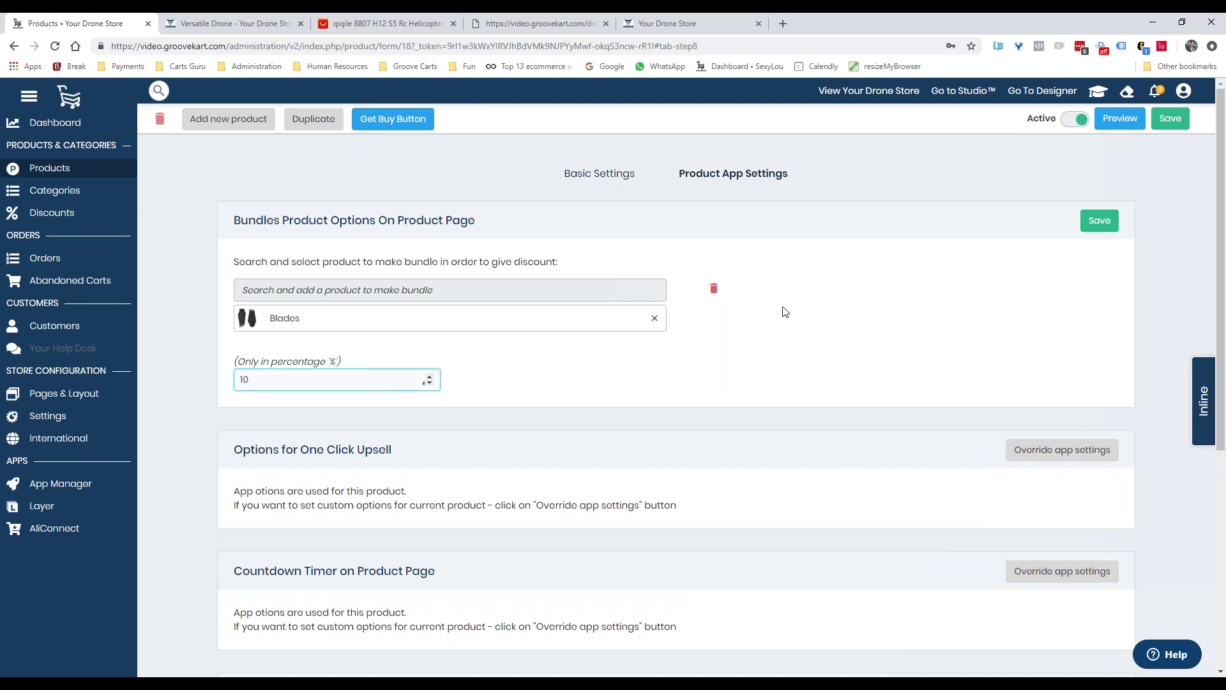
click(1100, 223)
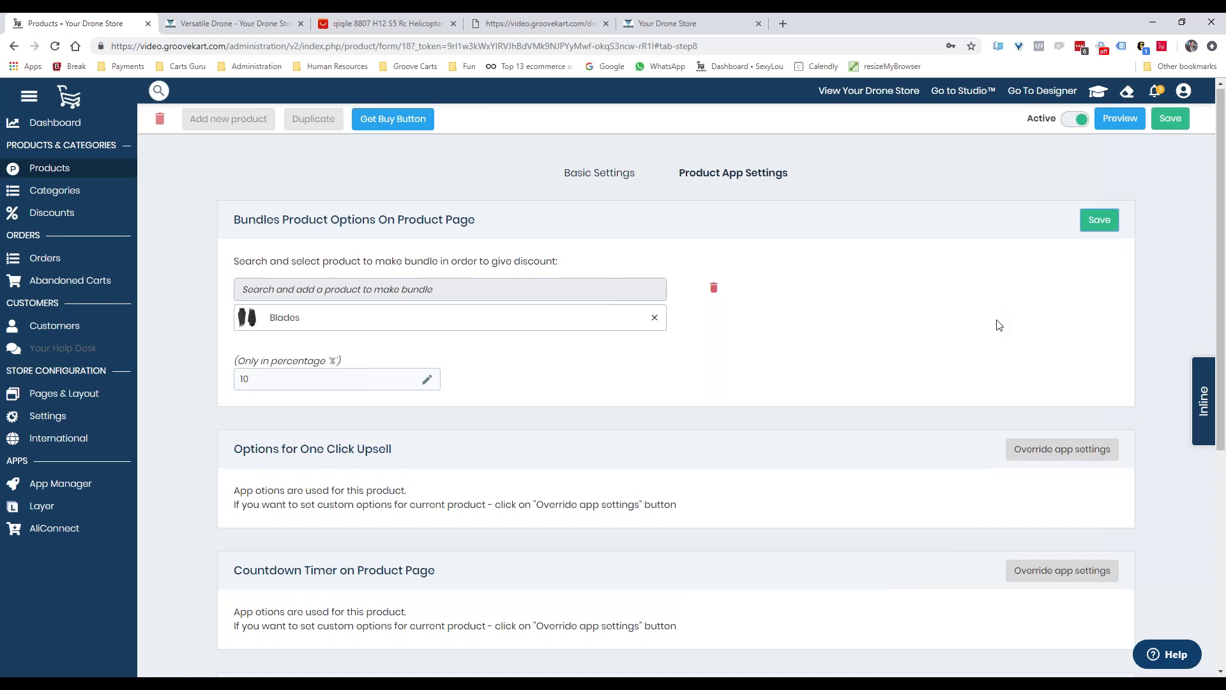
scroll(905, 234, down, 3)
click(1064, 208)
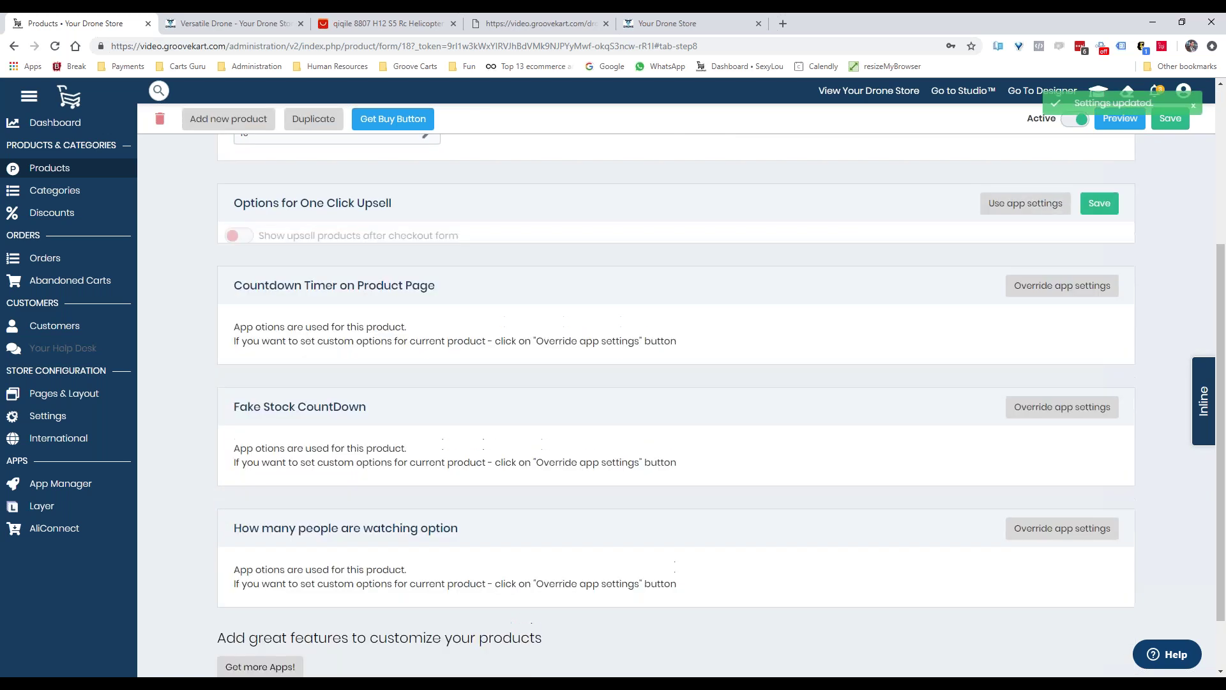
Turn on upsell products after checkout and add Blades and Batteries as upsells
click(248, 245)
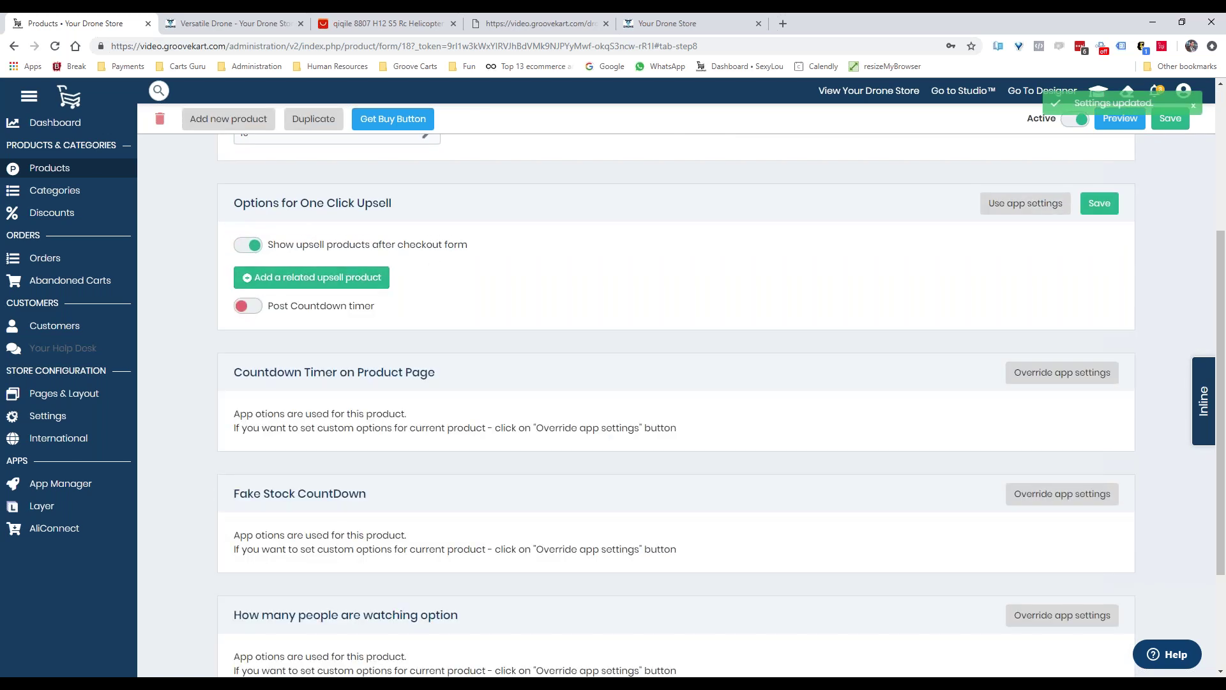
click(288, 289)
text(blades)
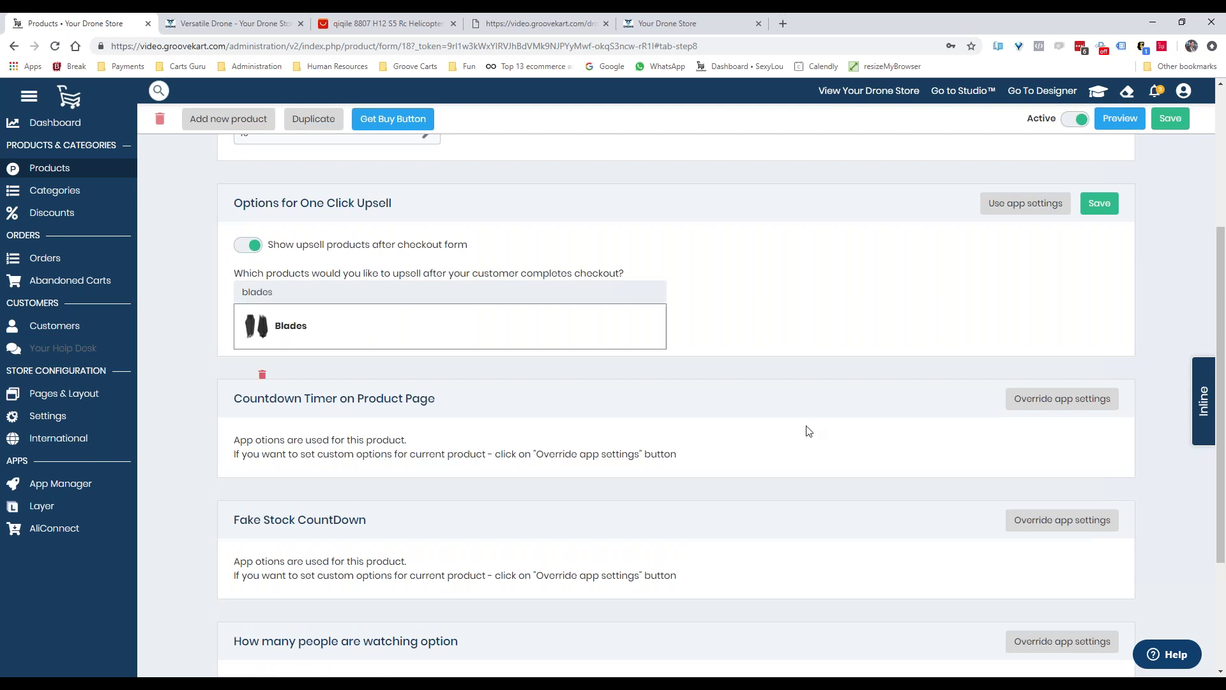
scroll(776, 431, up, 4)
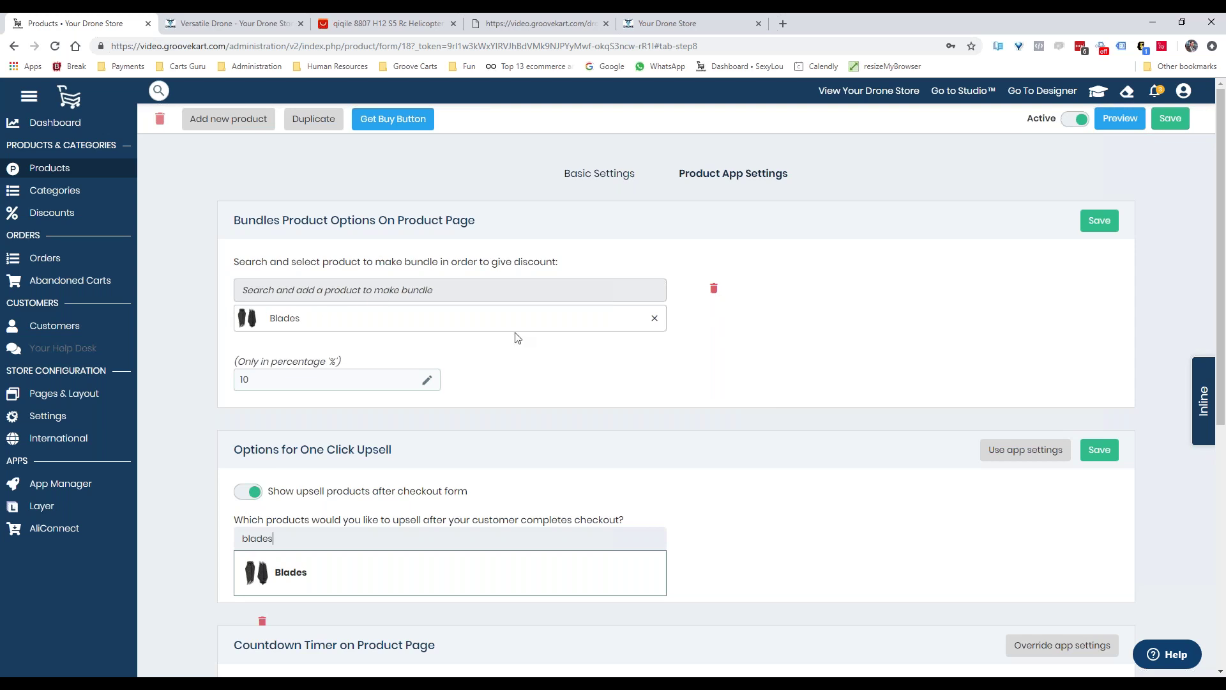
scroll(522, 349, down, 4)
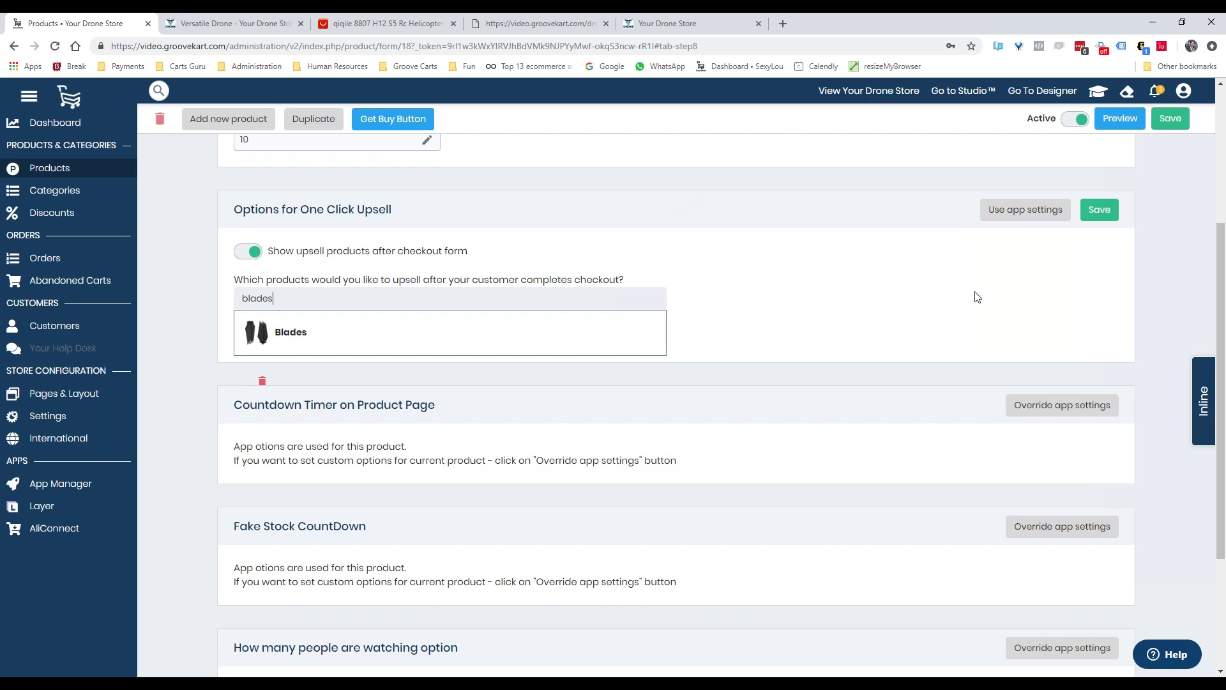
click(476, 329)
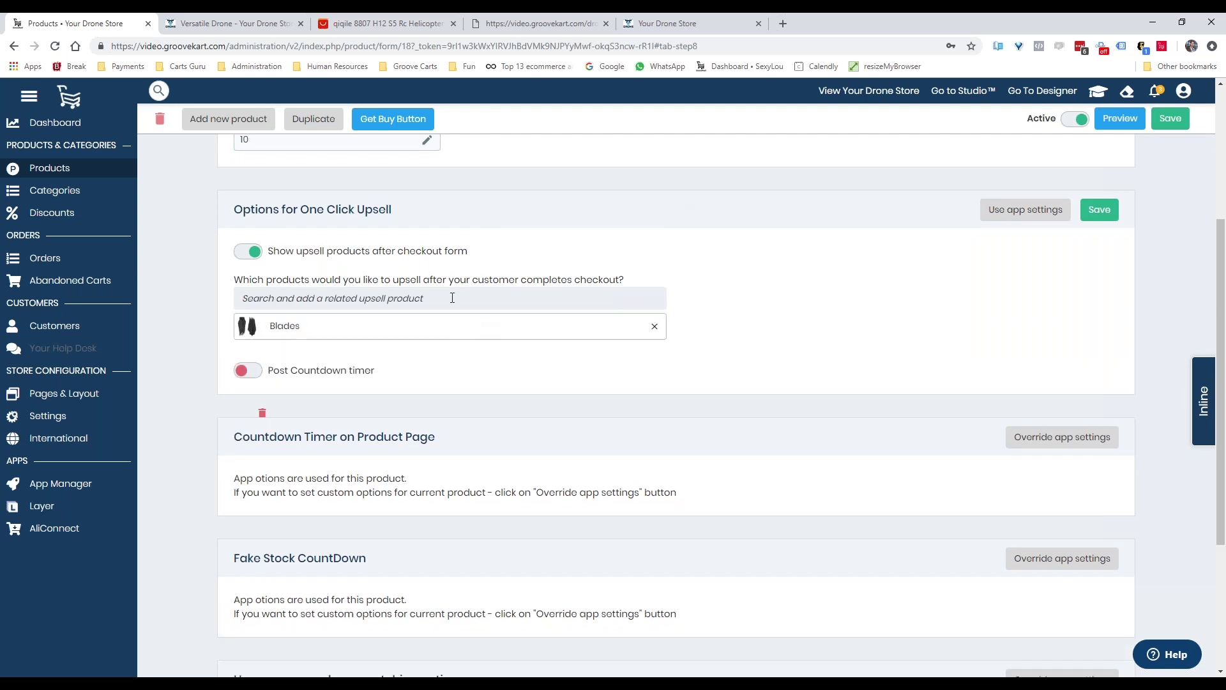
text(batt)
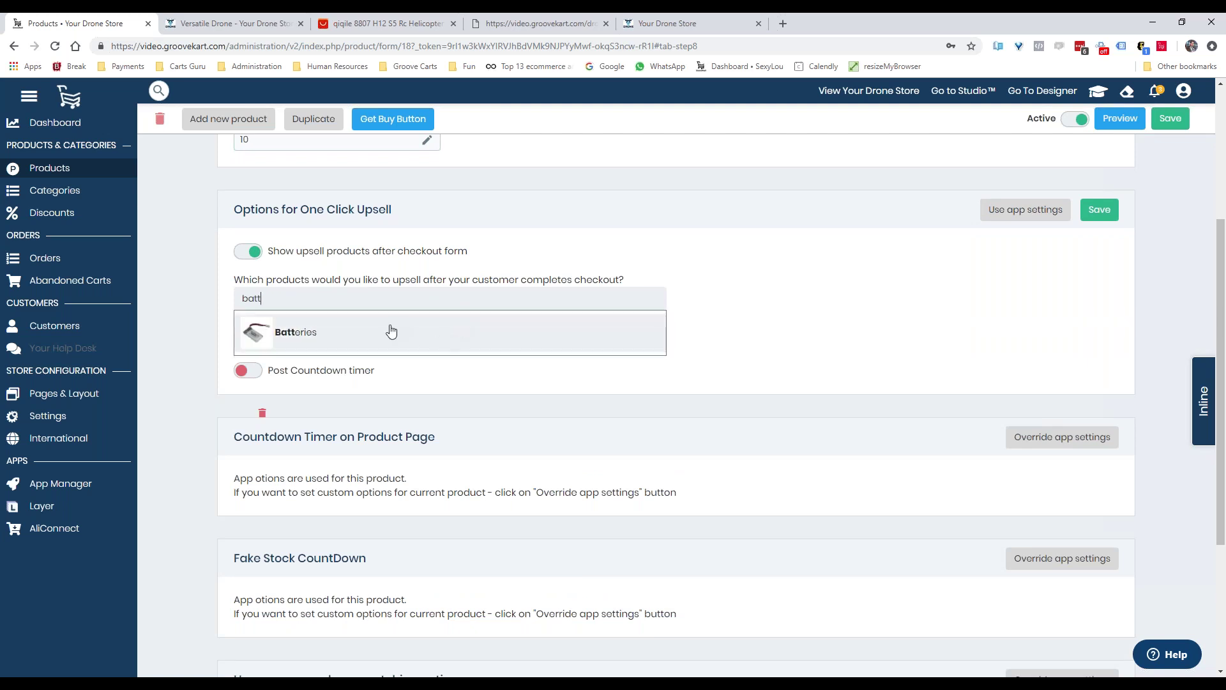
click(387, 332)
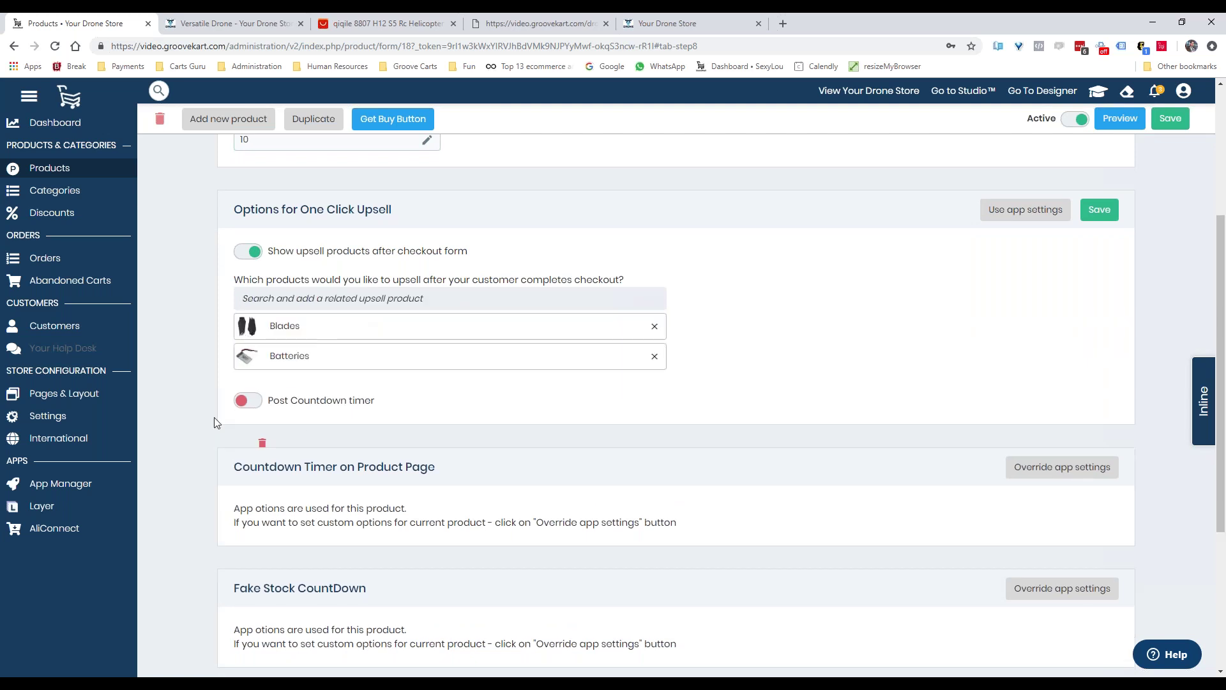
Save the upsell settings and enable this product's countdown timer set to Untill midnight
click(1100, 210)
scroll(891, 403, down, 3)
click(1060, 240)
click(247, 342)
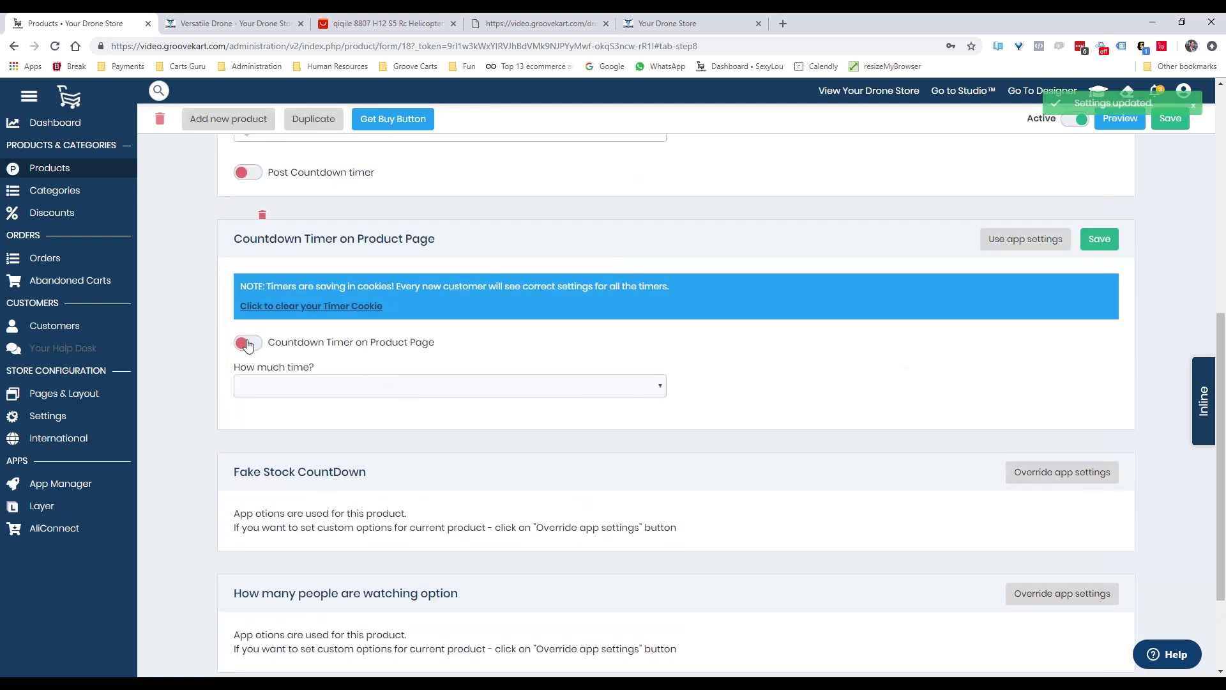
click(301, 387)
click(318, 417)
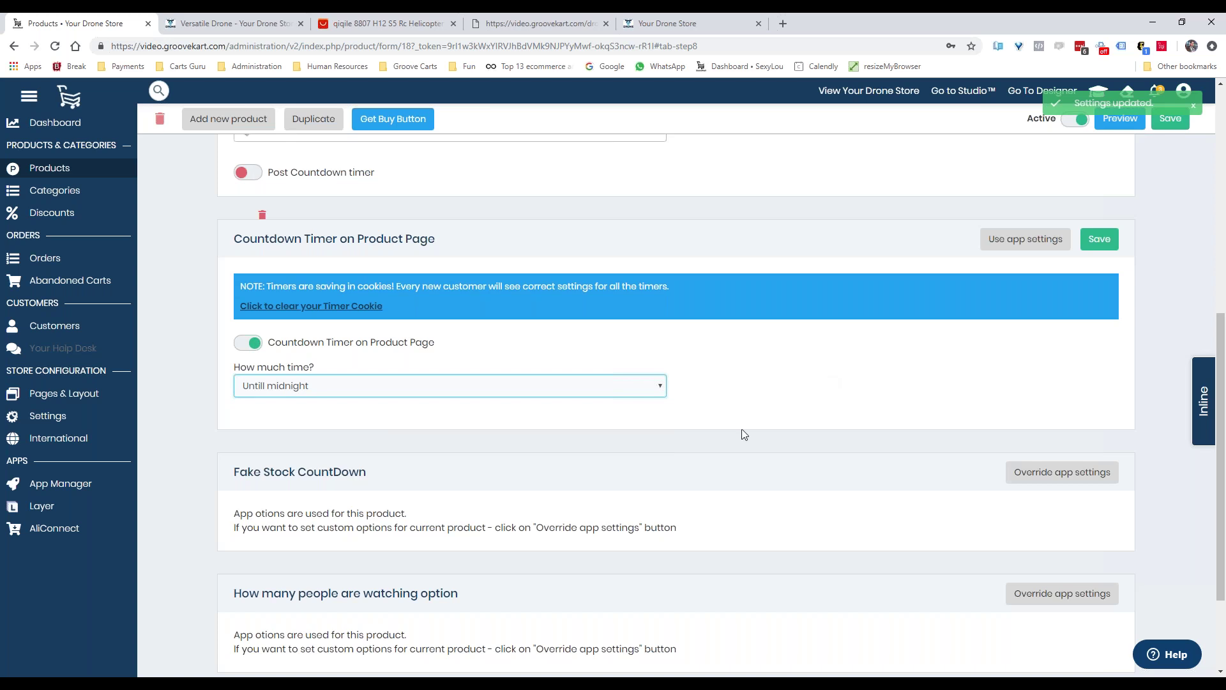
scroll(772, 446, down, 2)
scroll(1108, 251, up, 3)
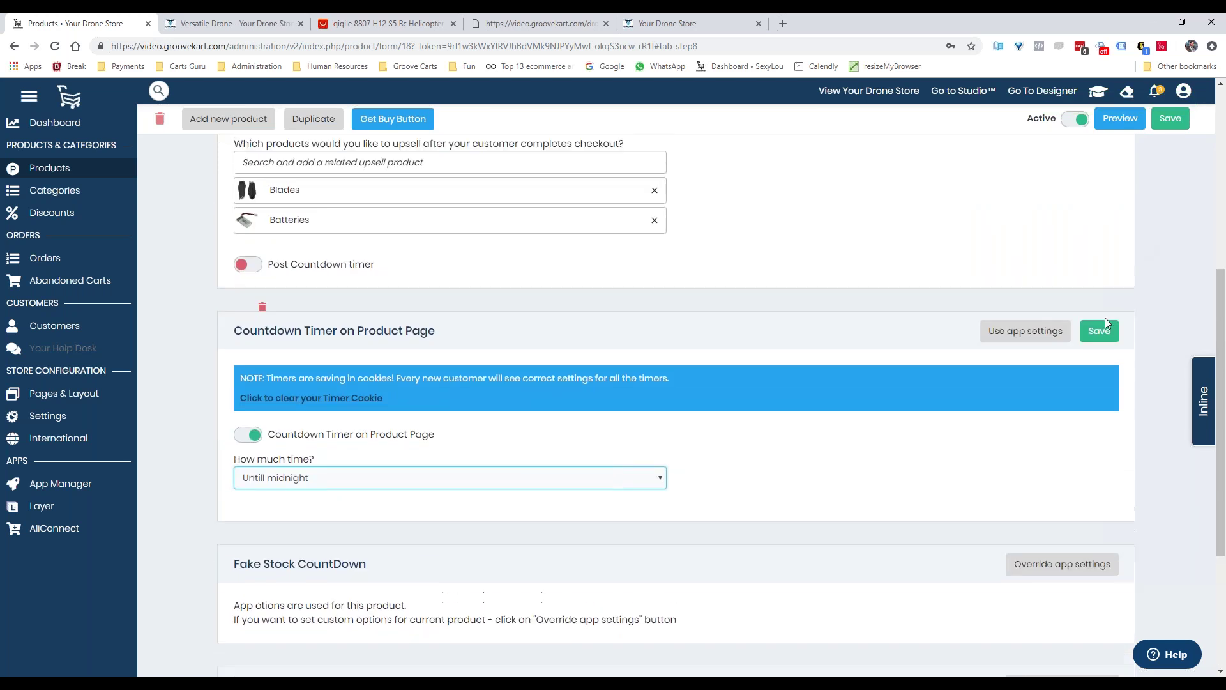
scroll(1028, 431, down, 3)
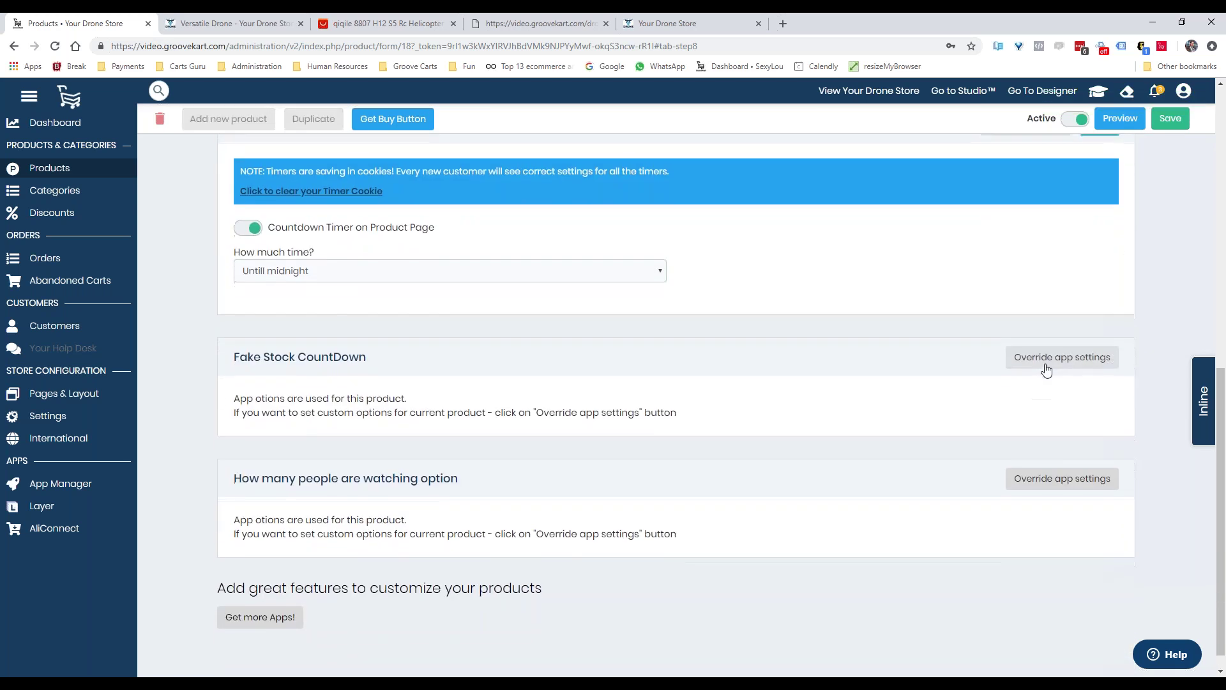
Enable product-specific Fake Stock CountDown and people-watching counter, then save the app settings
click(1046, 361)
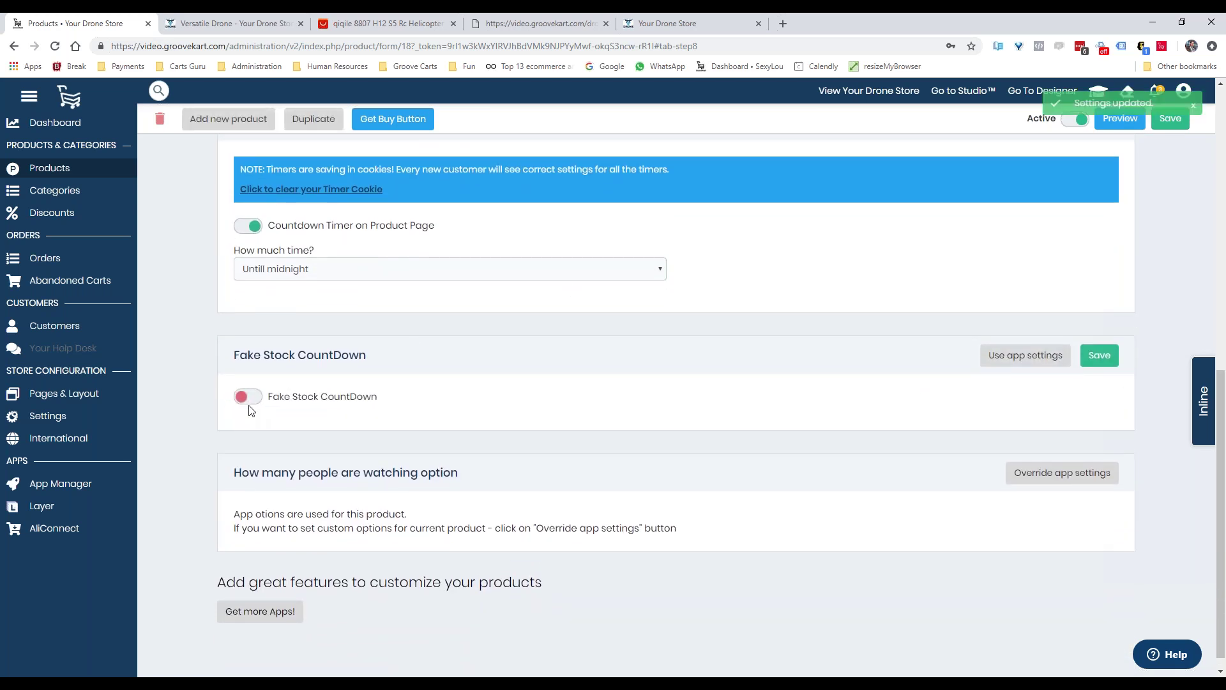
click(250, 399)
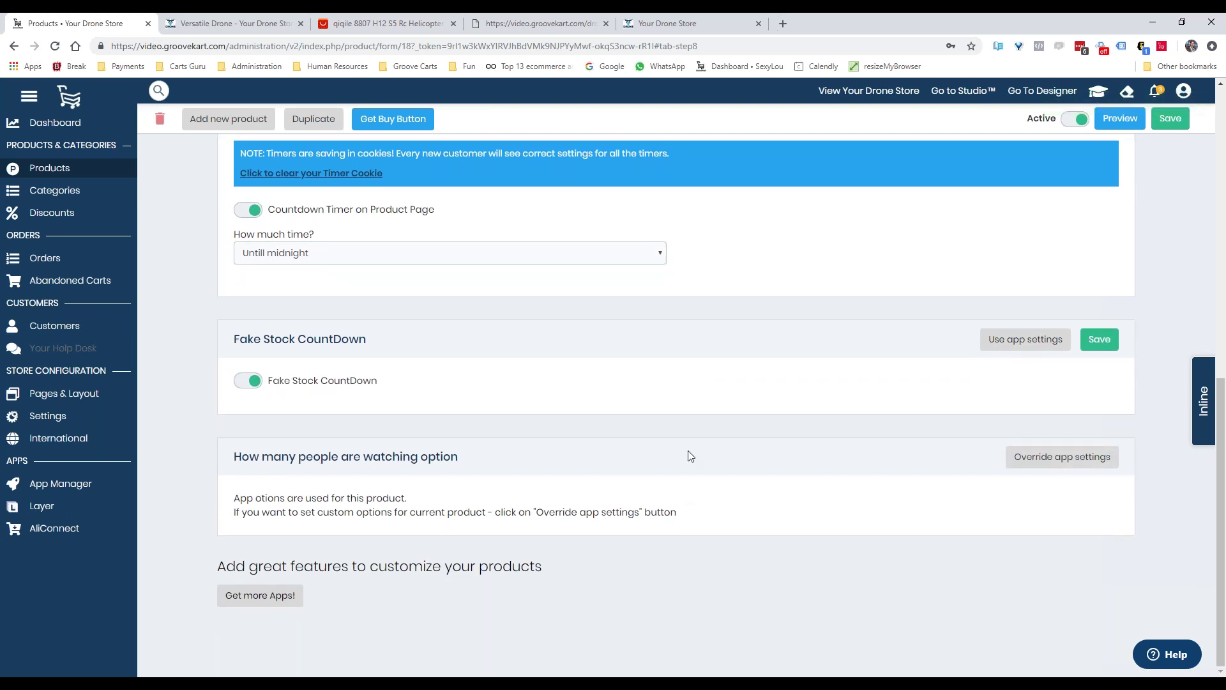
click(1009, 458)
click(249, 503)
scroll(668, 528, up, 9)
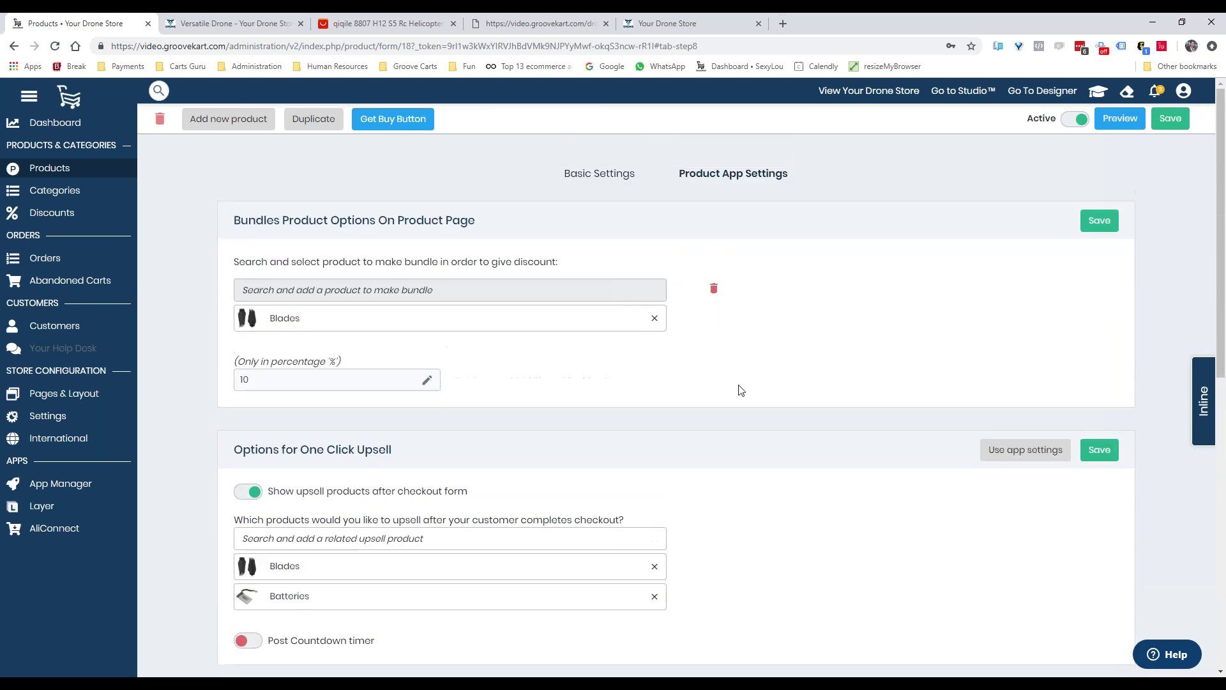
click(1099, 221)
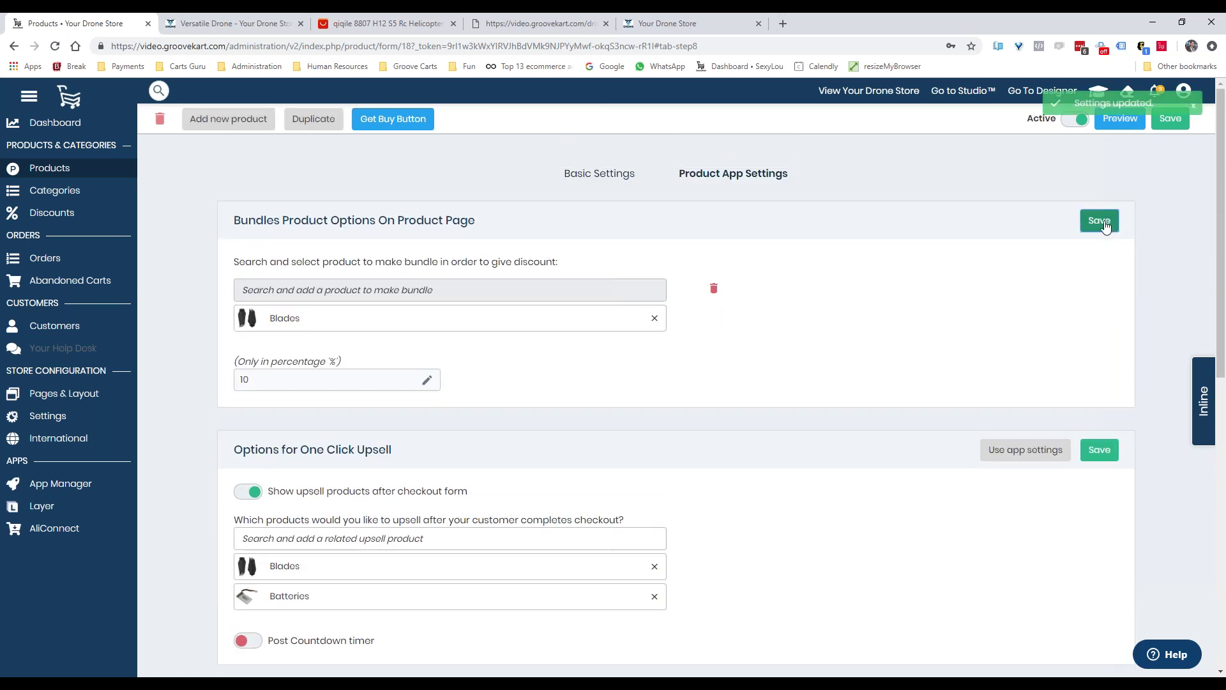
Preview the Top gun Drone page, priced $69.98 with a Get Flying button, scrolling through it
click(1110, 122)
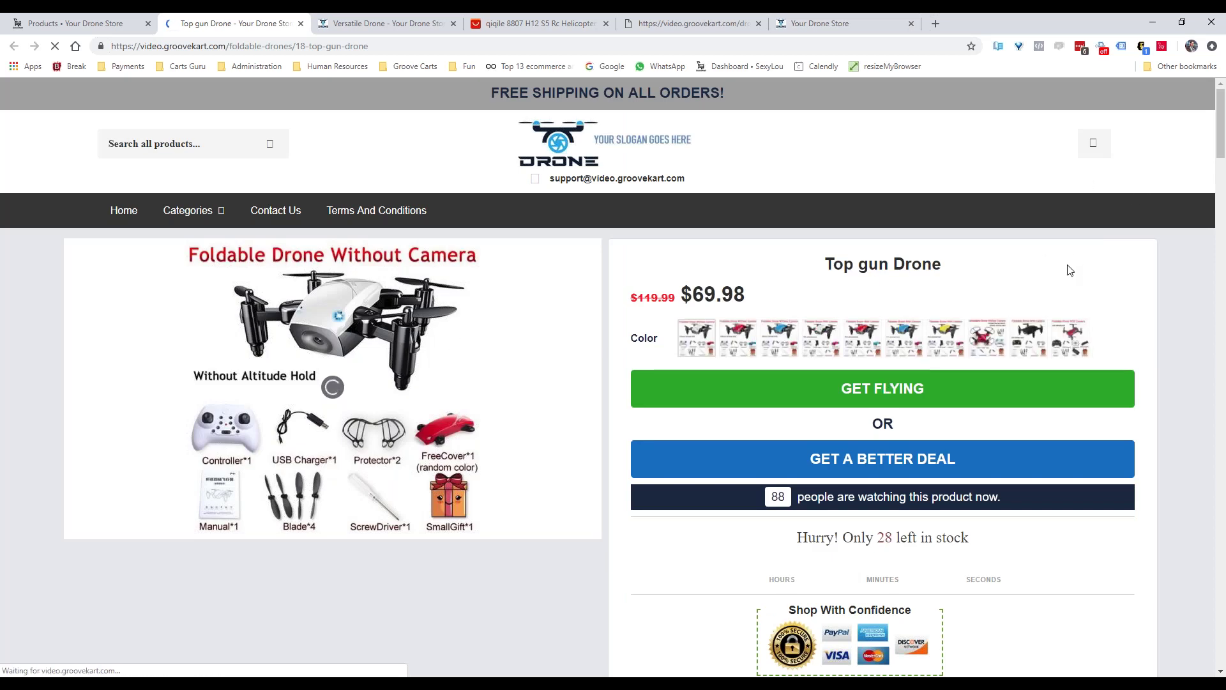
scroll(1182, 269, down, 10)
scroll(1186, 275, down, 20)
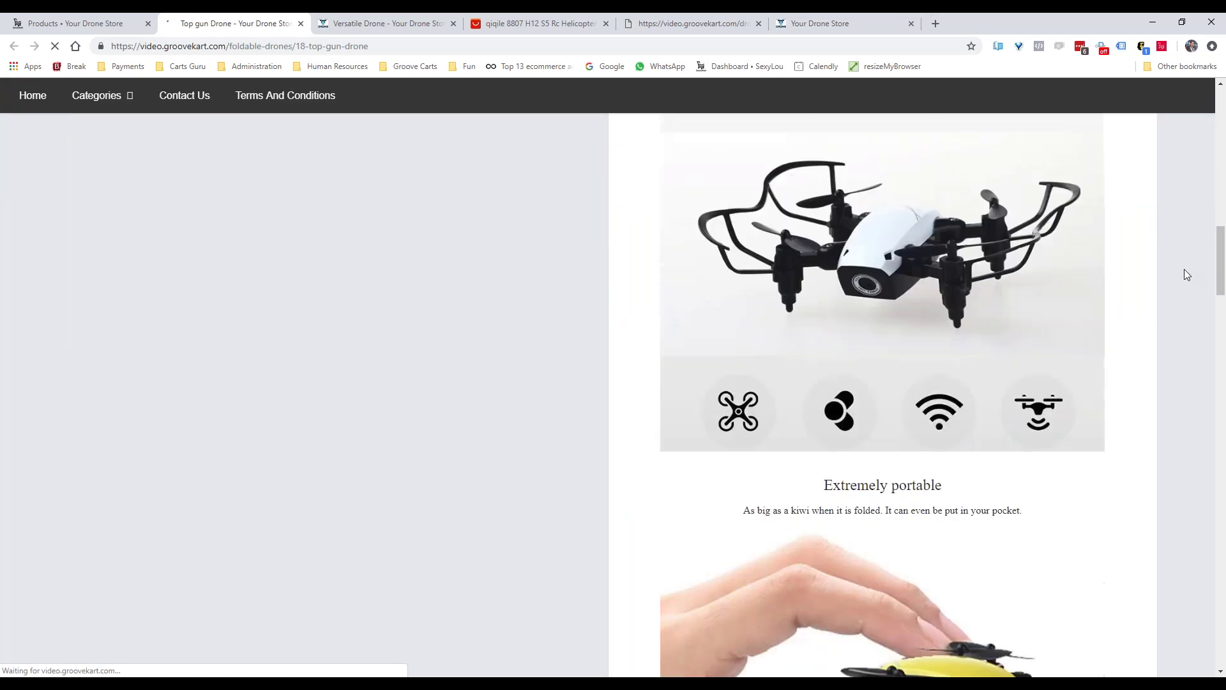
scroll(1185, 275, down, 15)
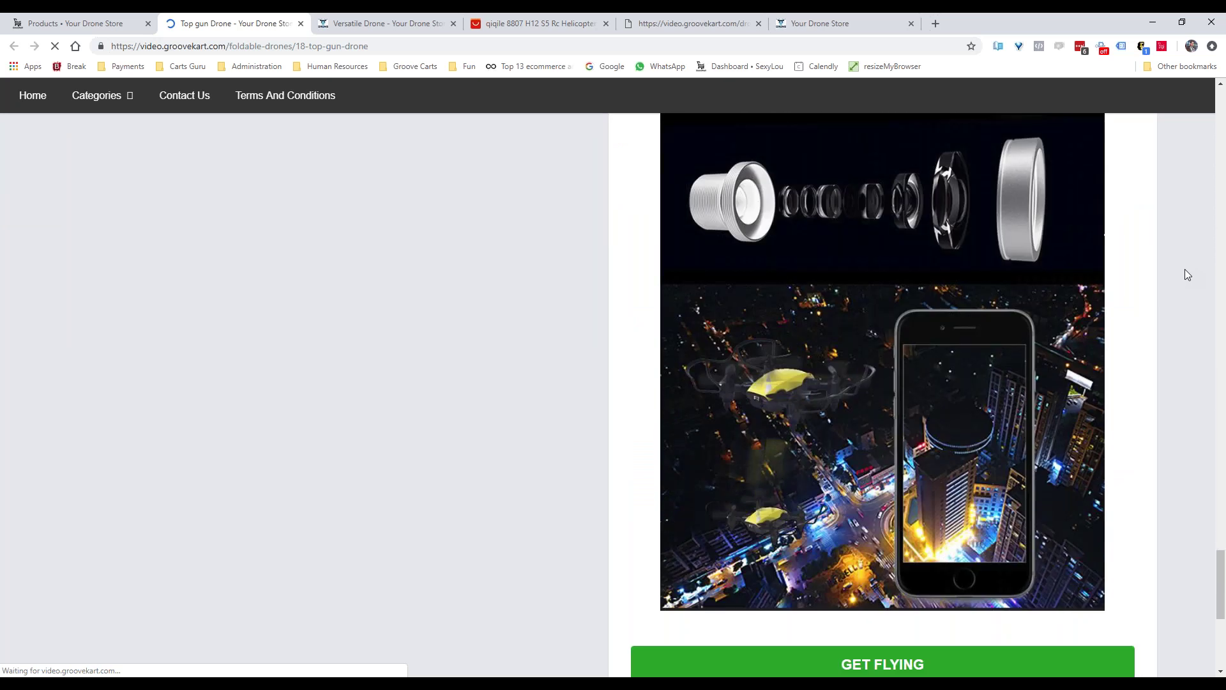
scroll(1150, 276, up, 3)
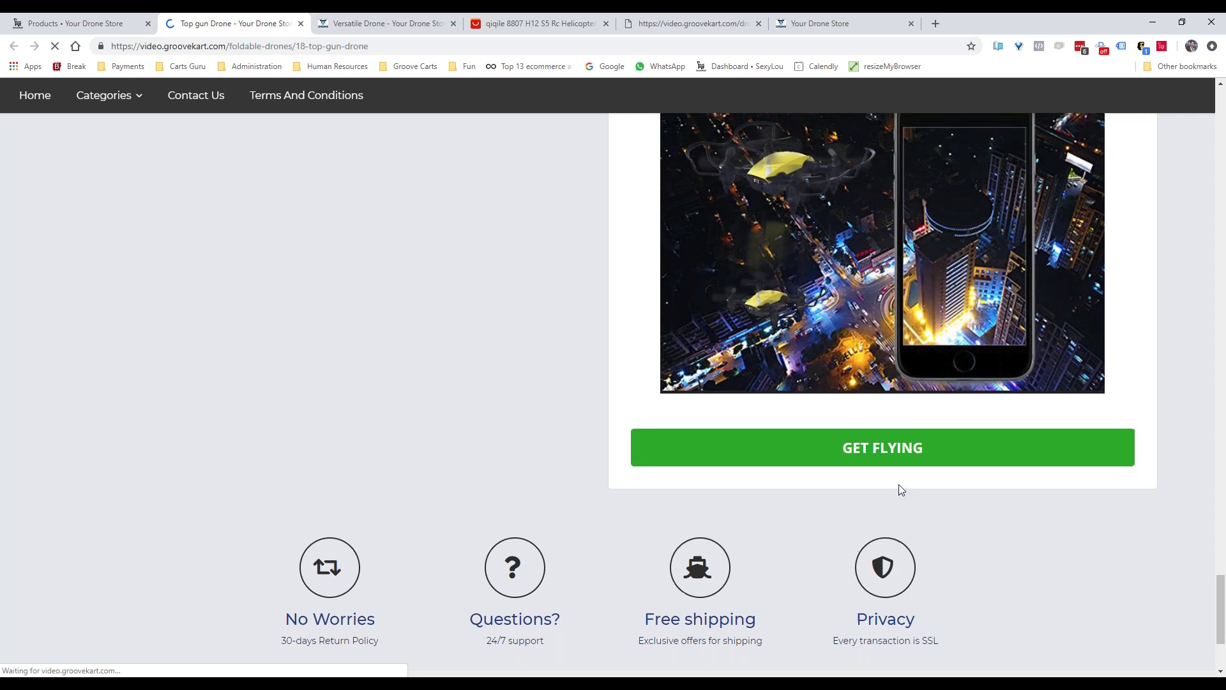
scroll(899, 484, up, 20)
scroll(920, 495, up, 15)
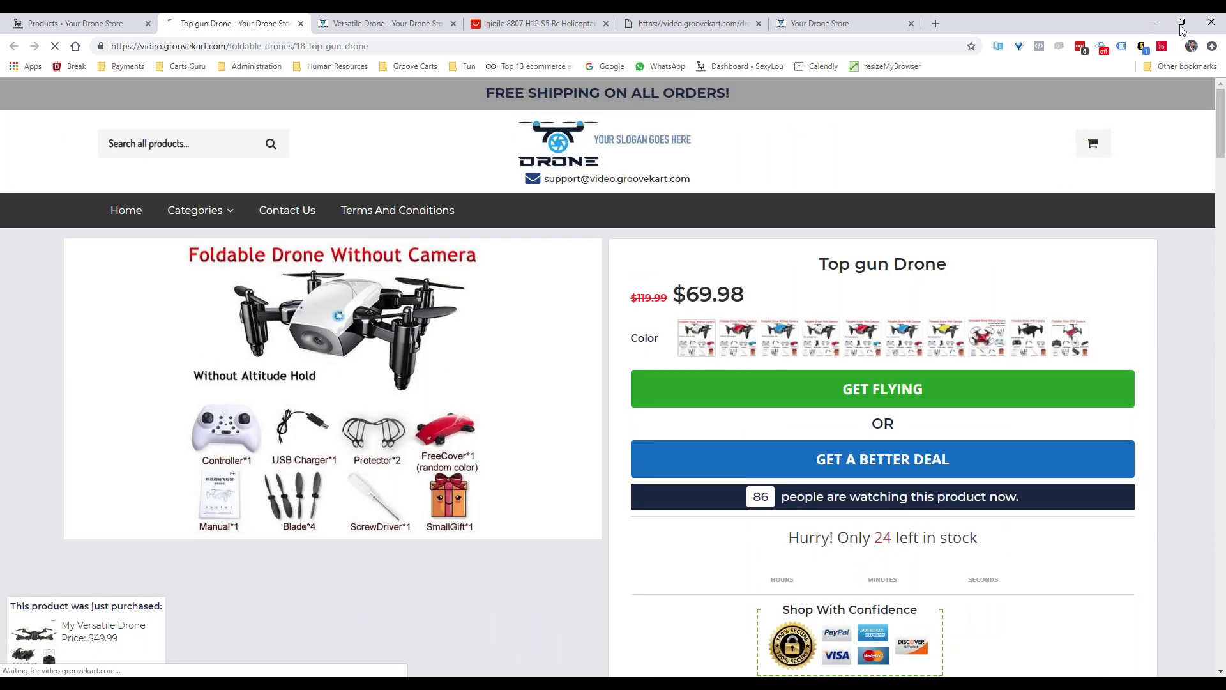
click(1183, 22)
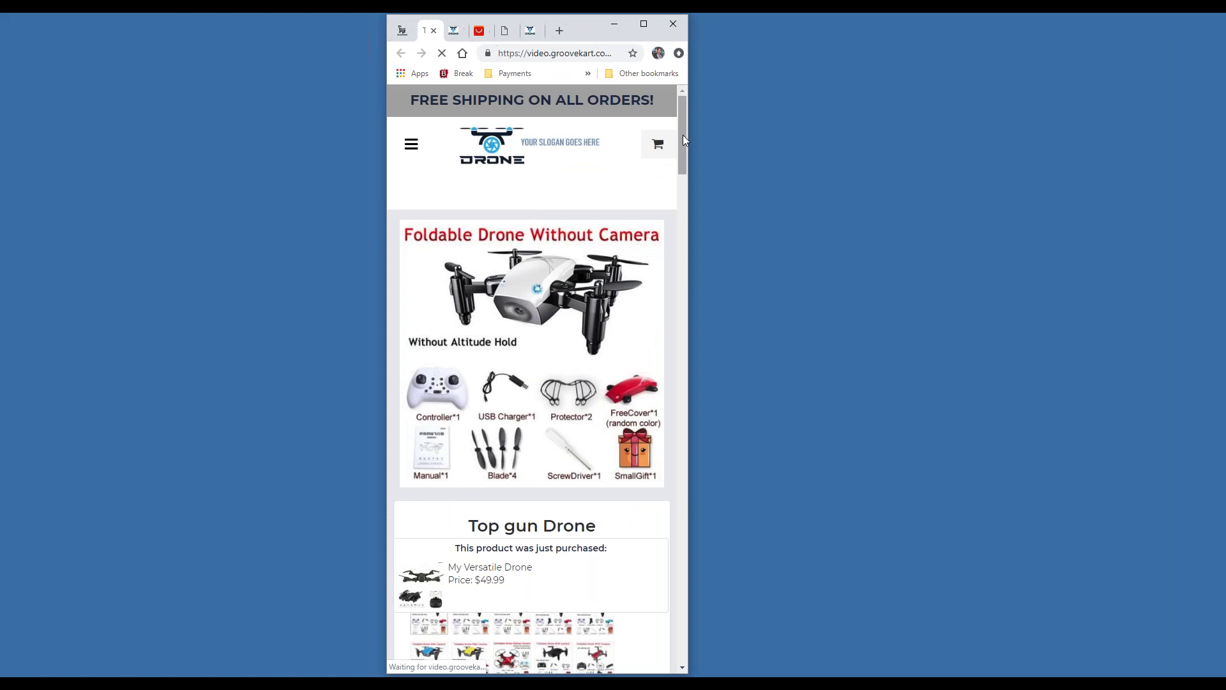
Check the narrow layout, scratch the better-deal card, and add one Top gun Drone to the cart
drag(683, 132, 710, 144)
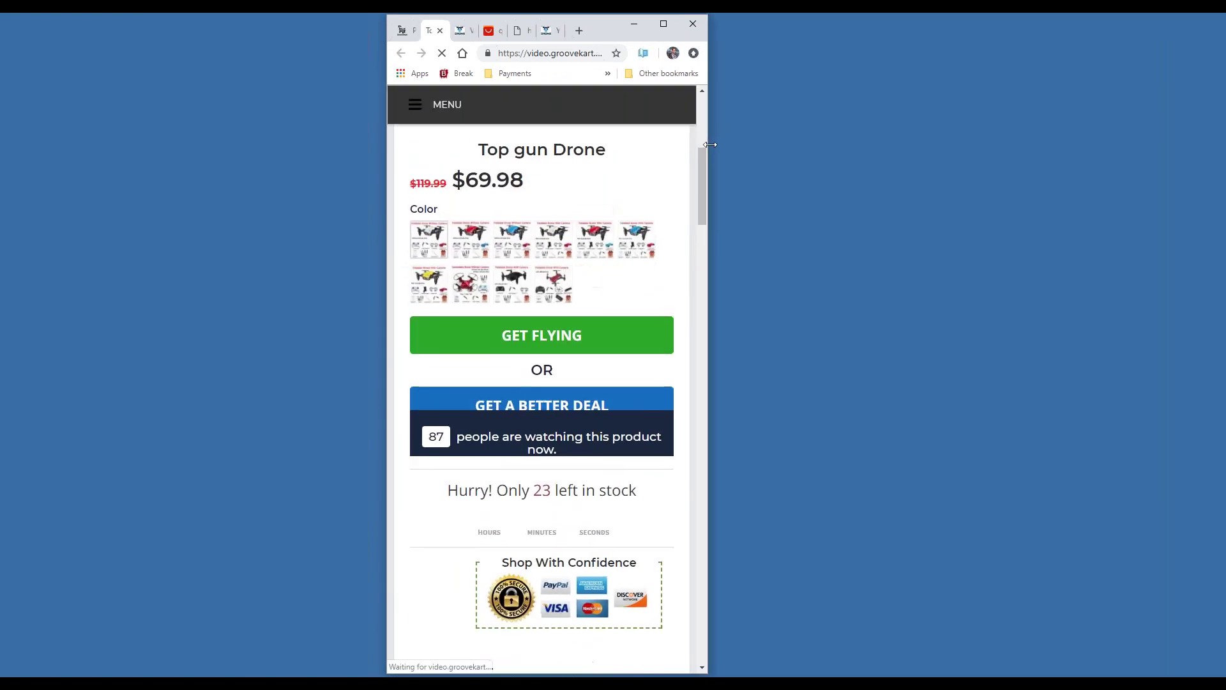
click(663, 24)
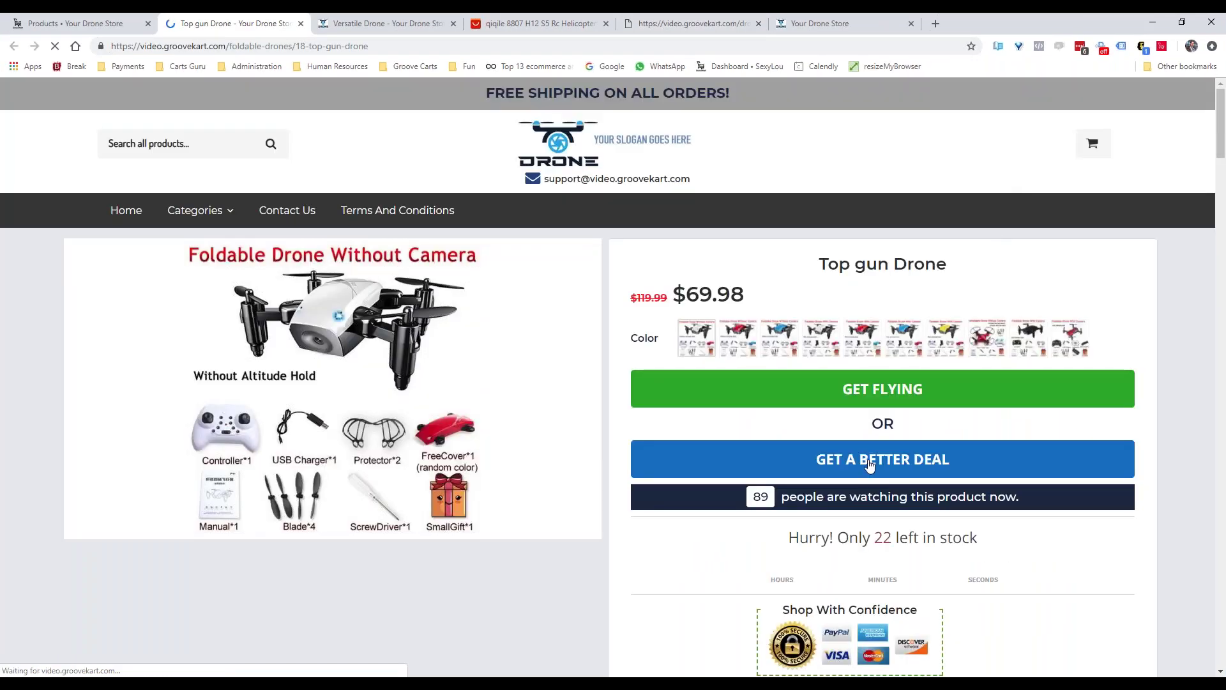
click(870, 461)
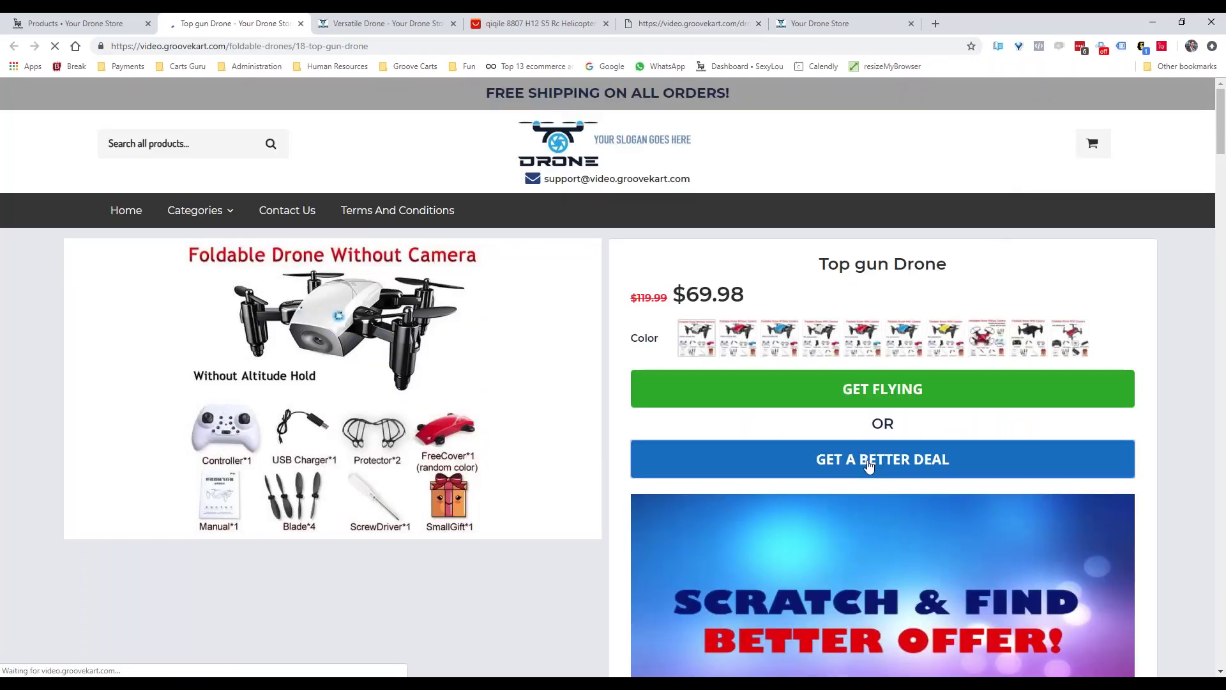
scroll(917, 391, down, 3)
drag(789, 292, 862, 272)
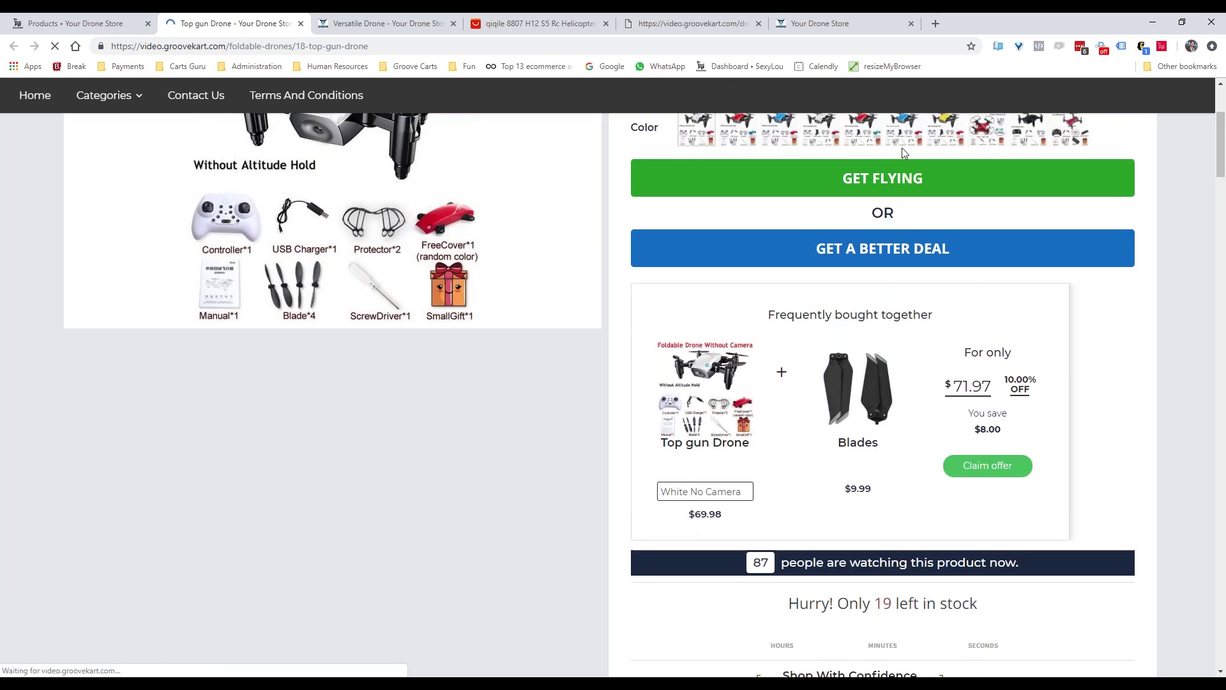
click(824, 185)
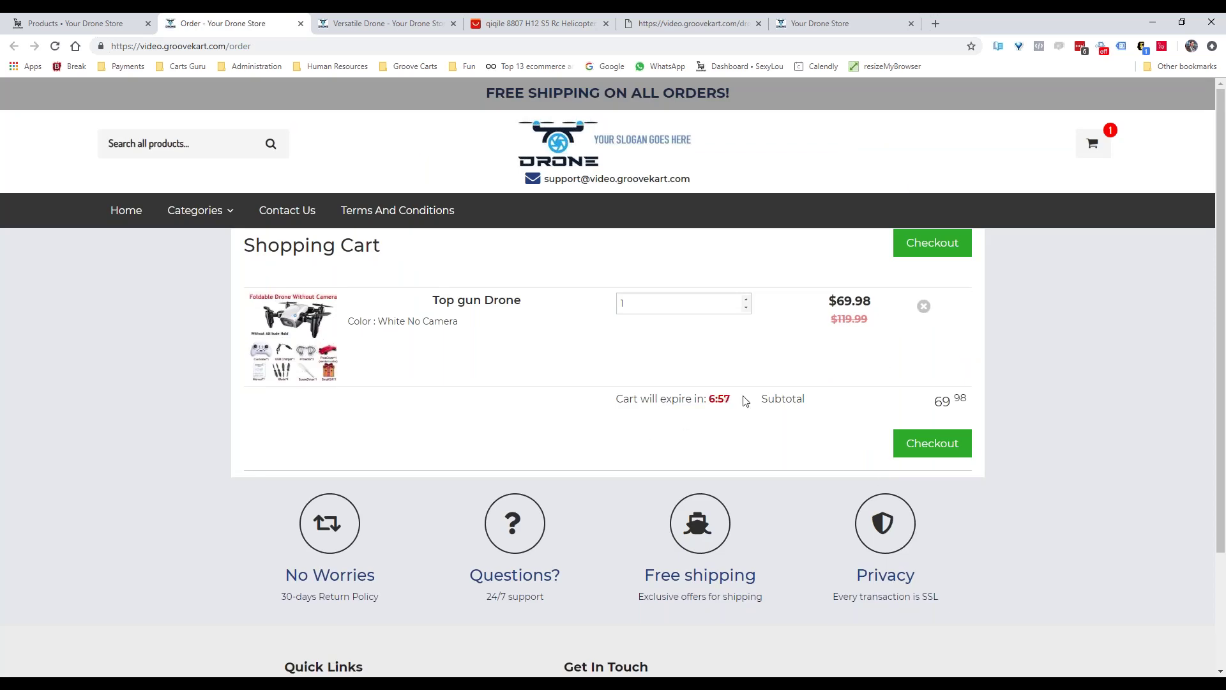
Check out, autofill the customer's saved contact and shipping details, and continue to shipping
drag(739, 406, 706, 399)
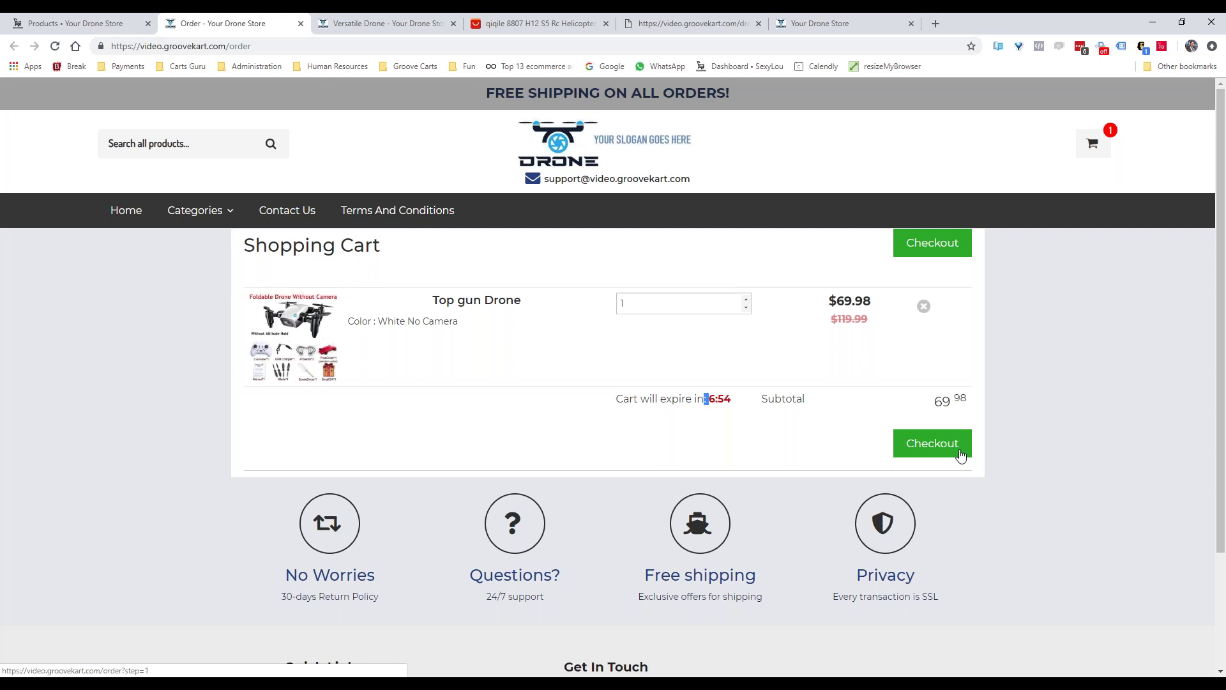
click(937, 434)
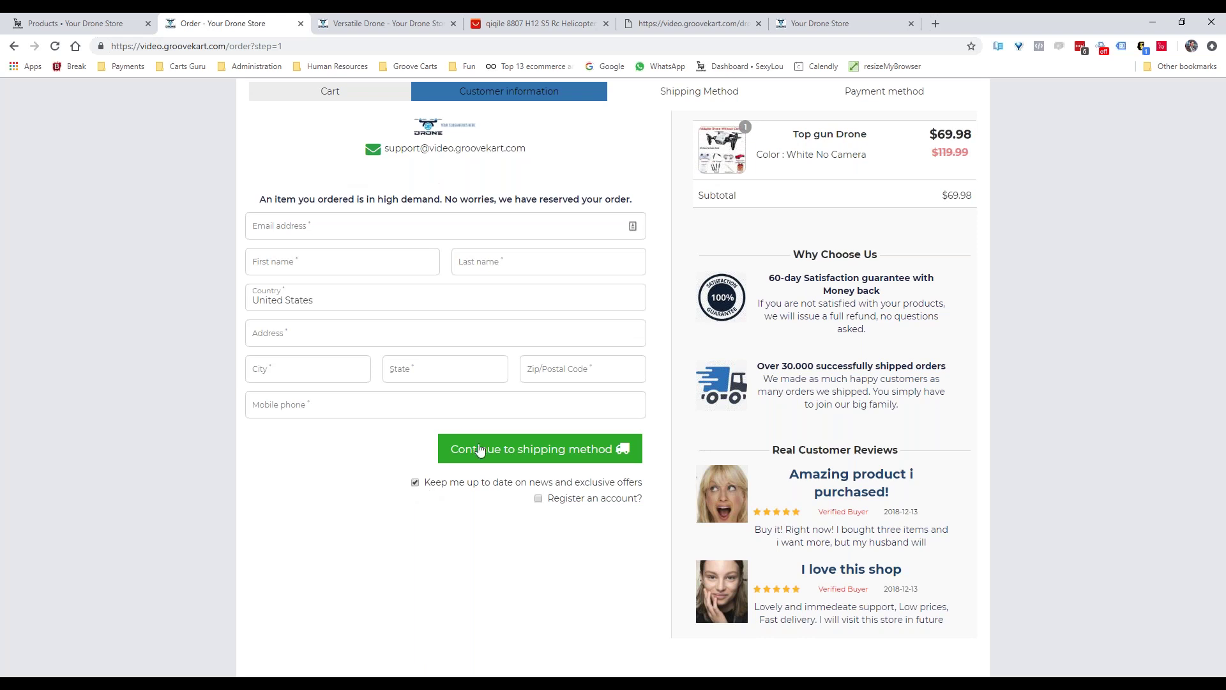
click(283, 230)
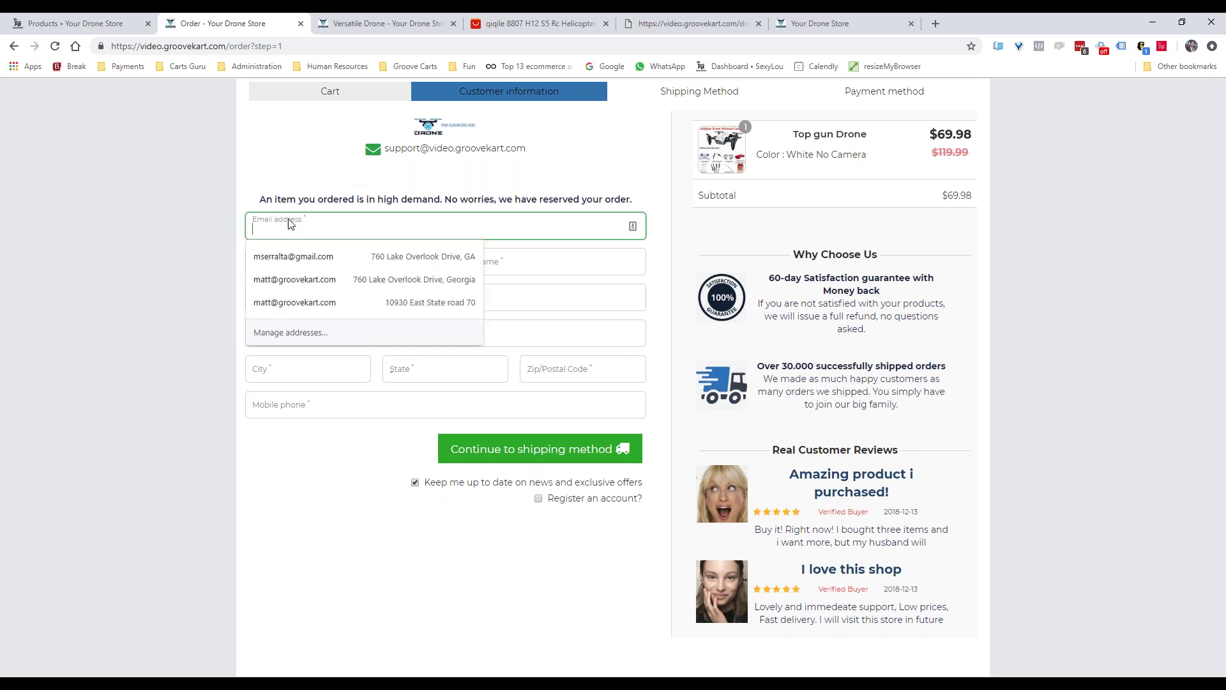
click(286, 256)
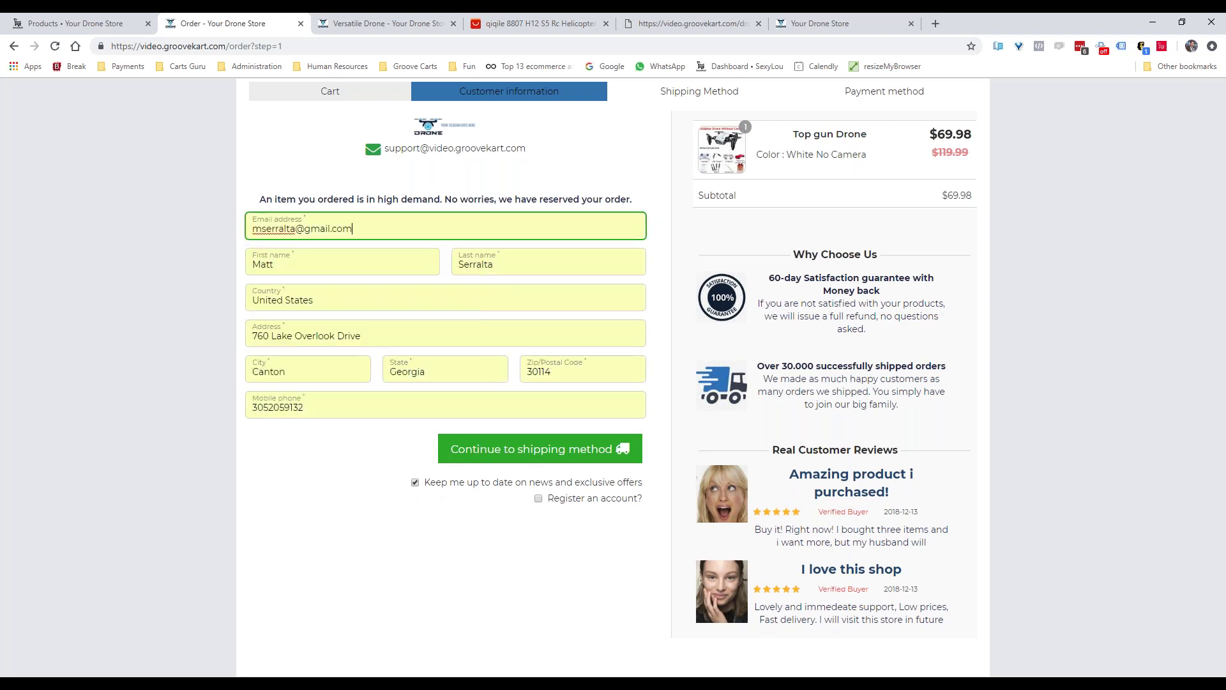
click(512, 450)
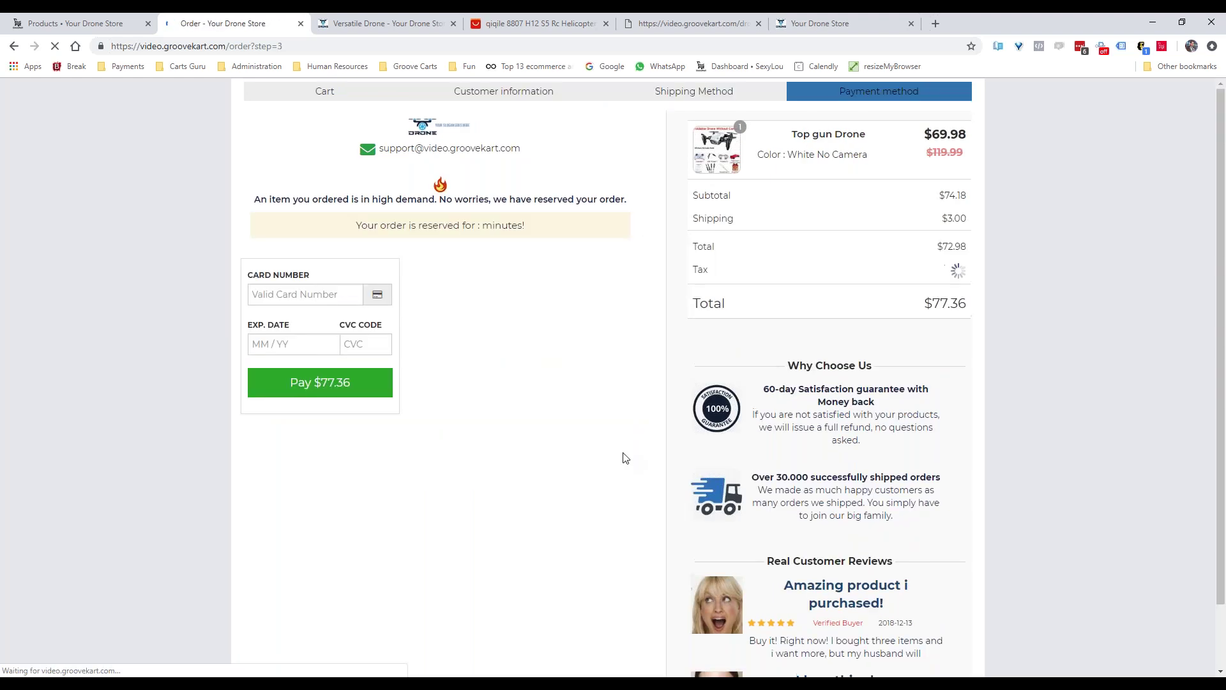
Enter the test card number in the checkout's card number field
click(300, 294)
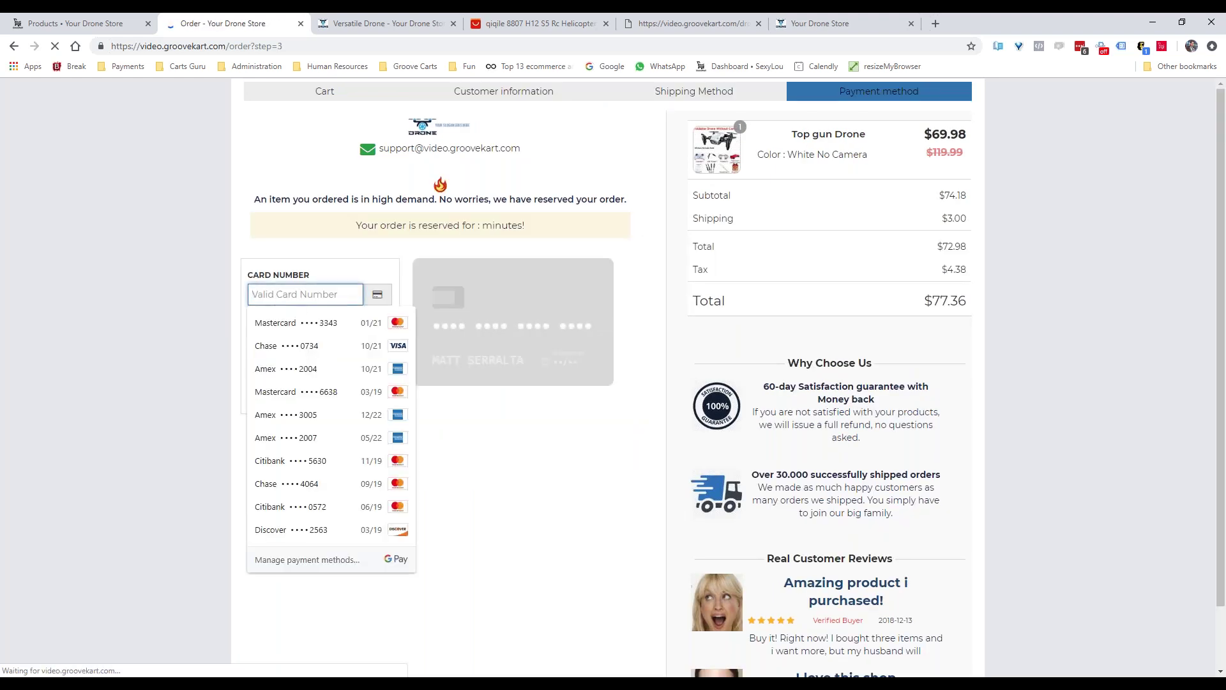
click(619, 182)
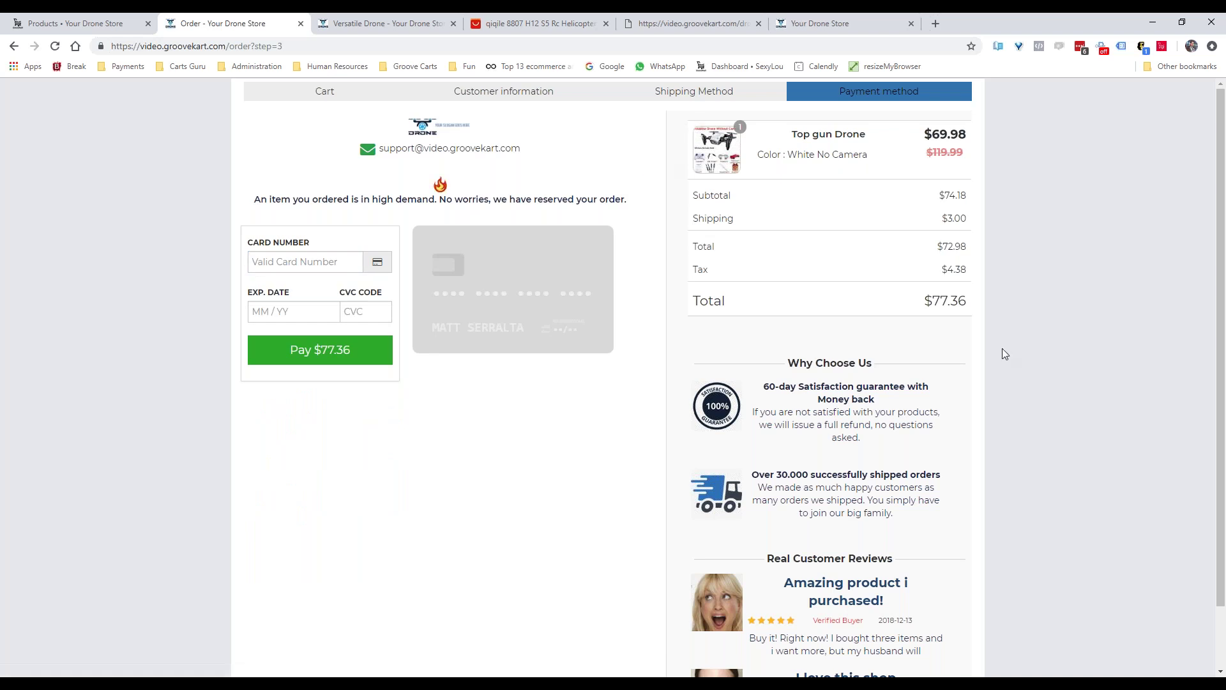
click(304, 260)
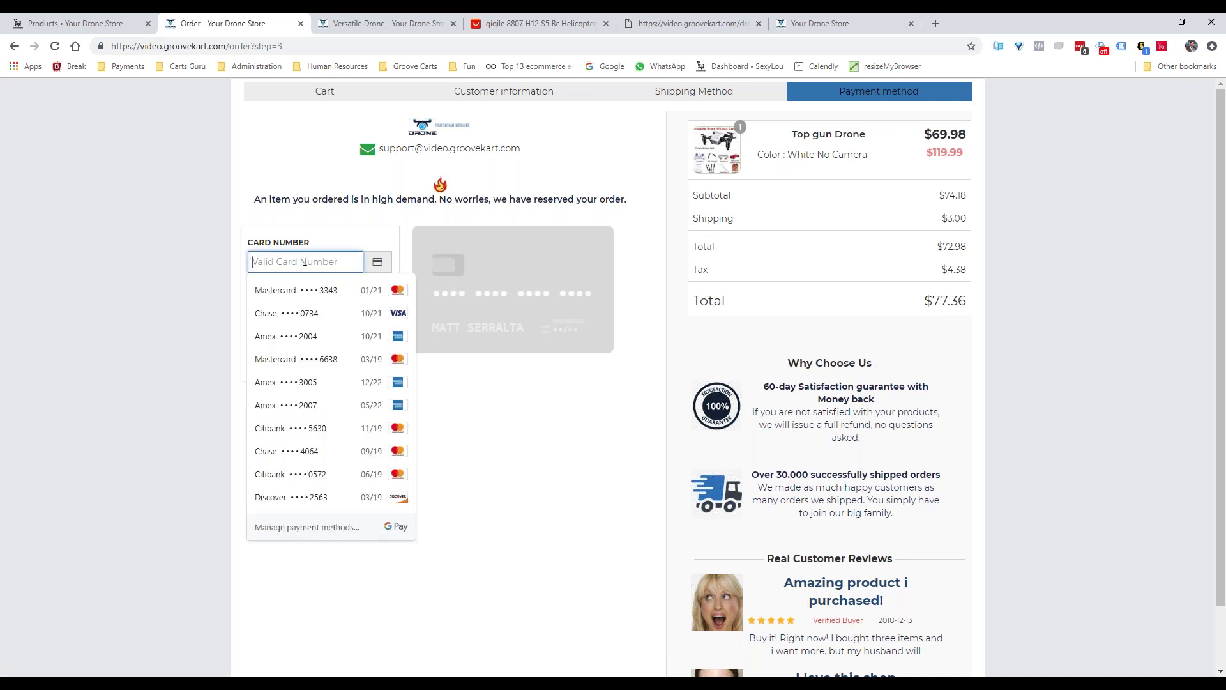
click(945, 220)
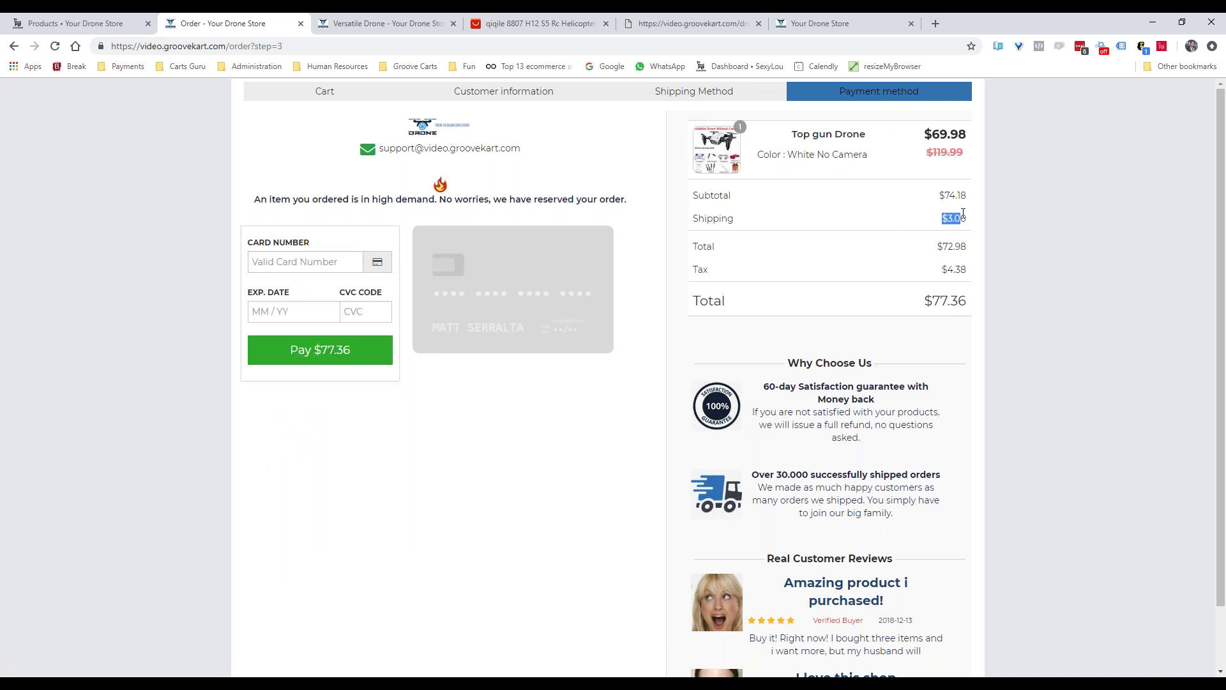
click(302, 263)
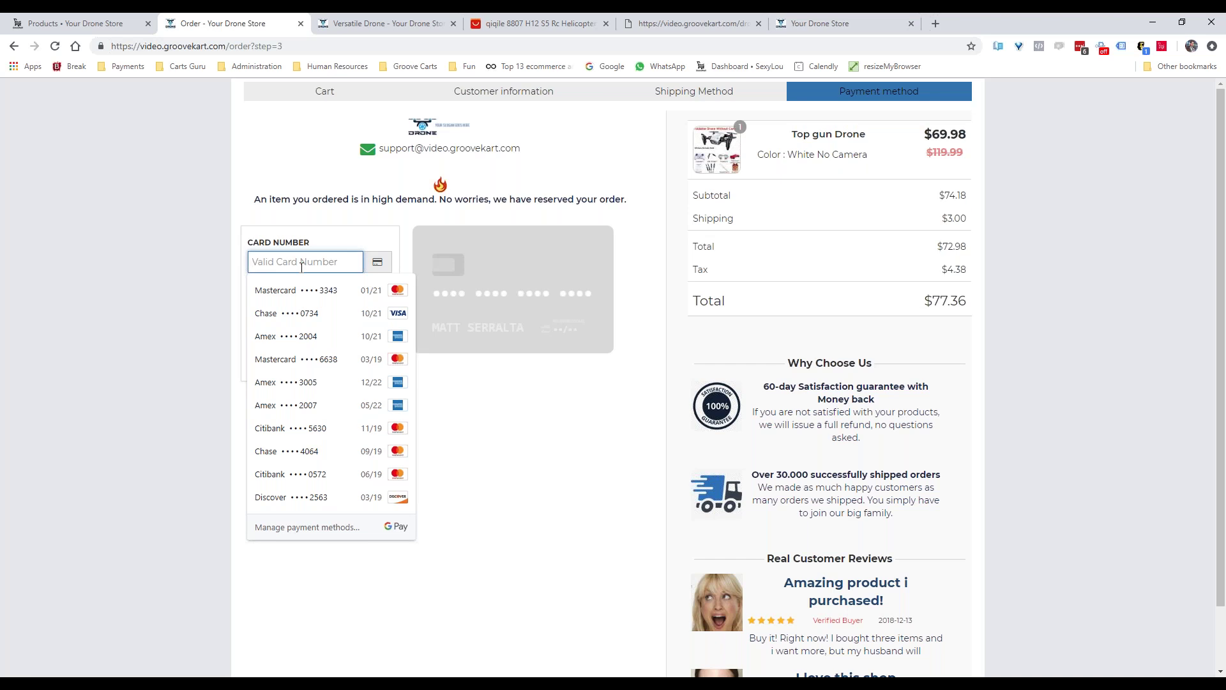
text(4242 4242 4242 4242)
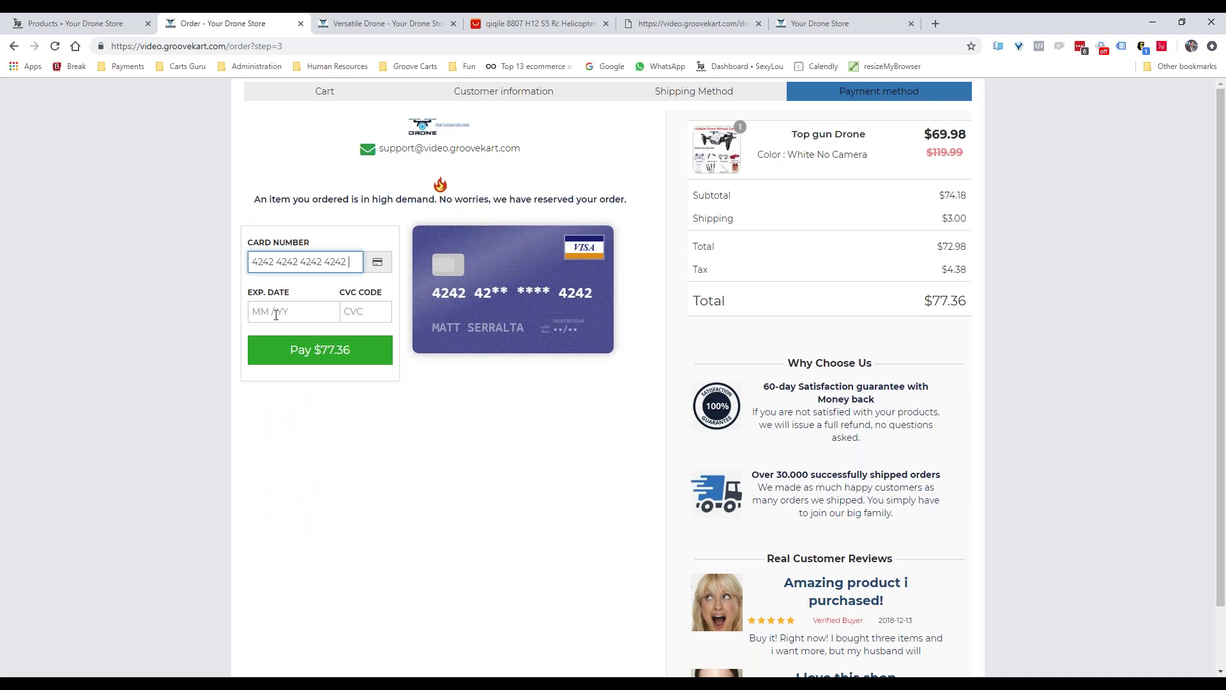
Fill the card expiry 01/21 from autofill and enter the CVC
click(279, 305)
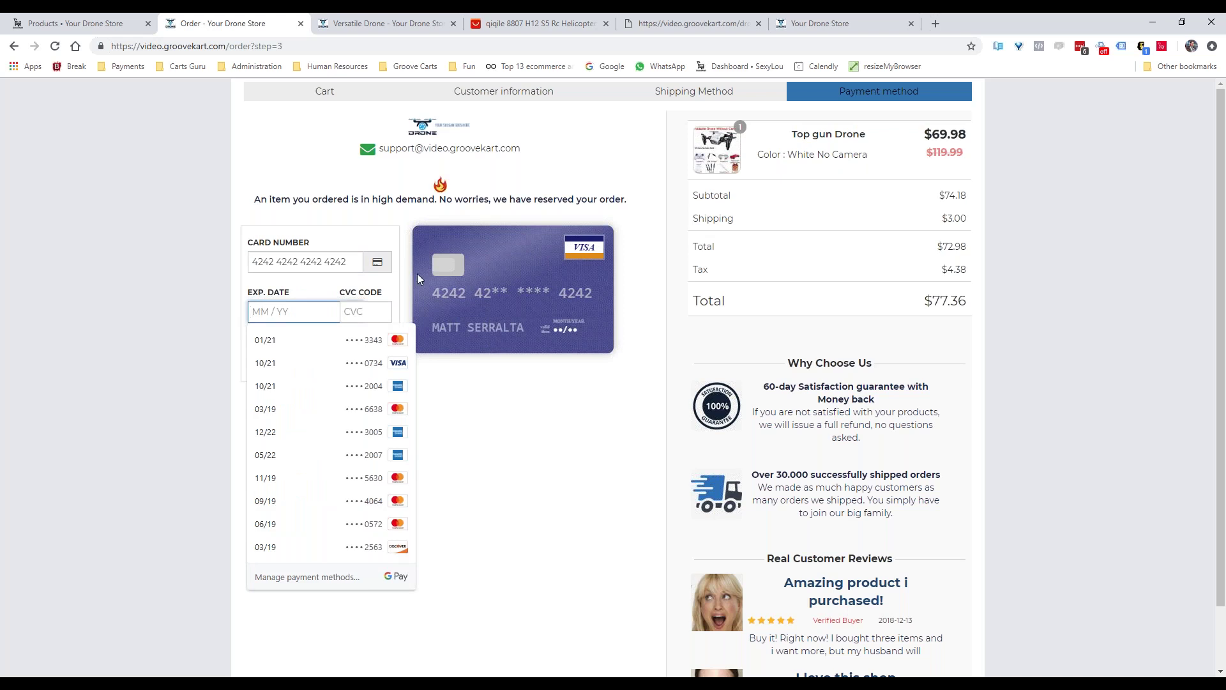
click(319, 340)
click(362, 313)
text(123)
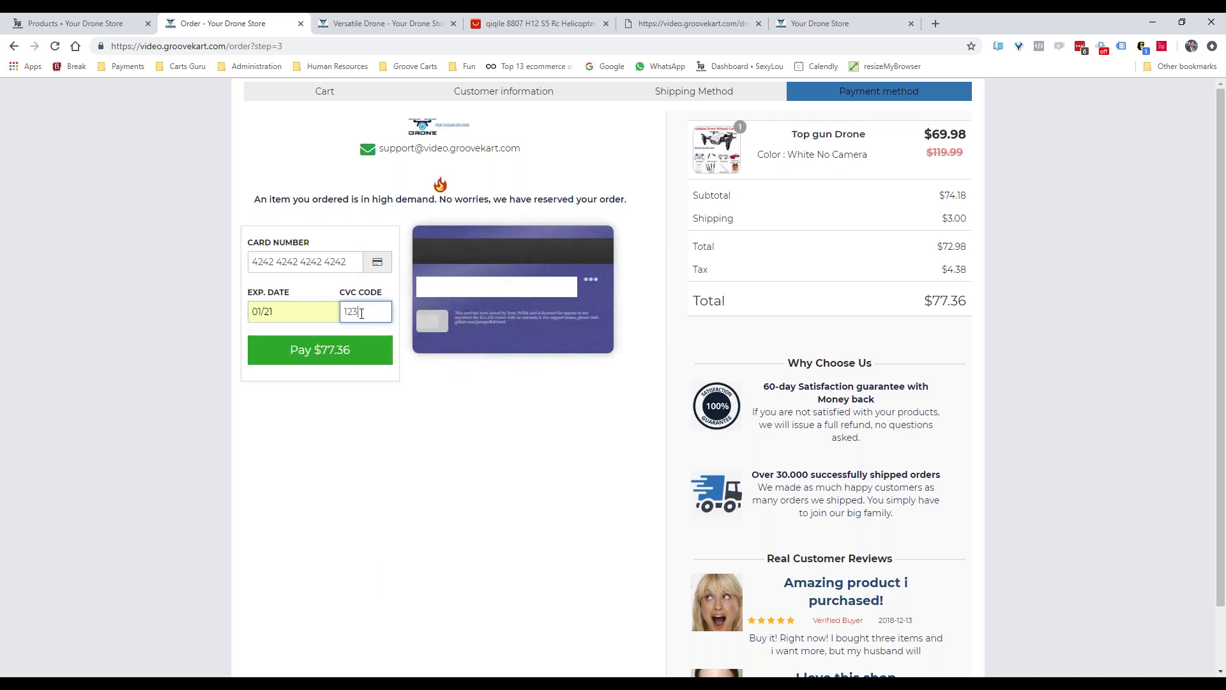
At mobile width, toggle the order summary and pay $77.36
click(1182, 22)
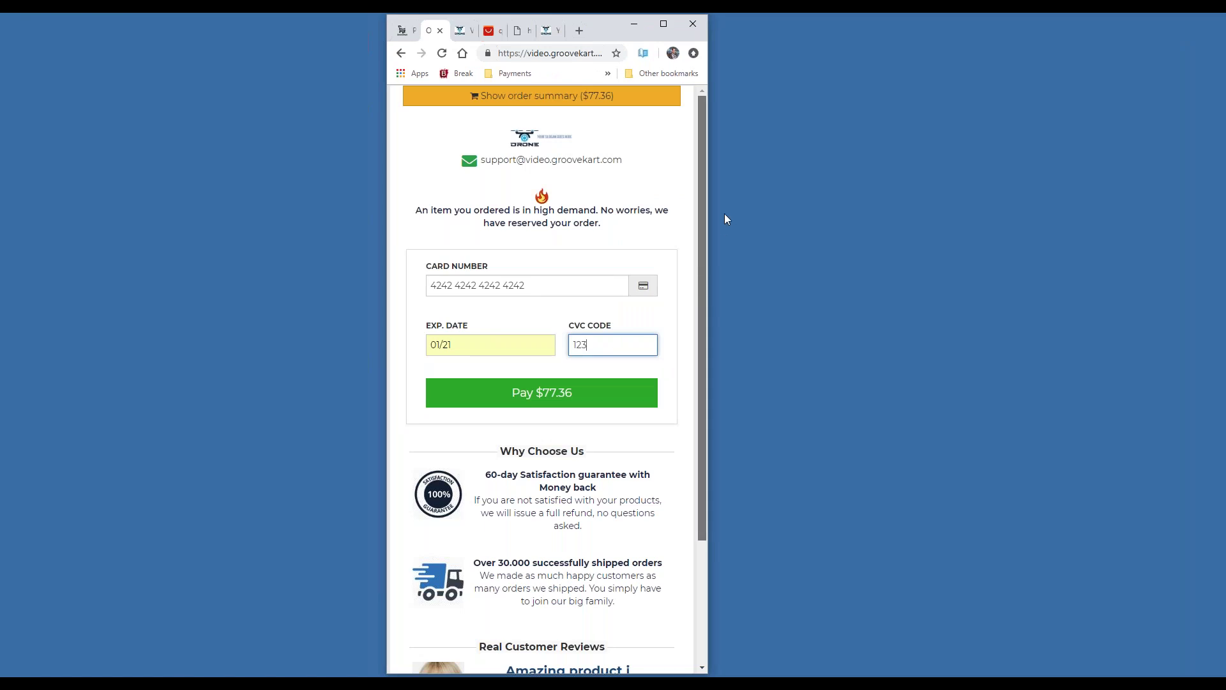
click(617, 103)
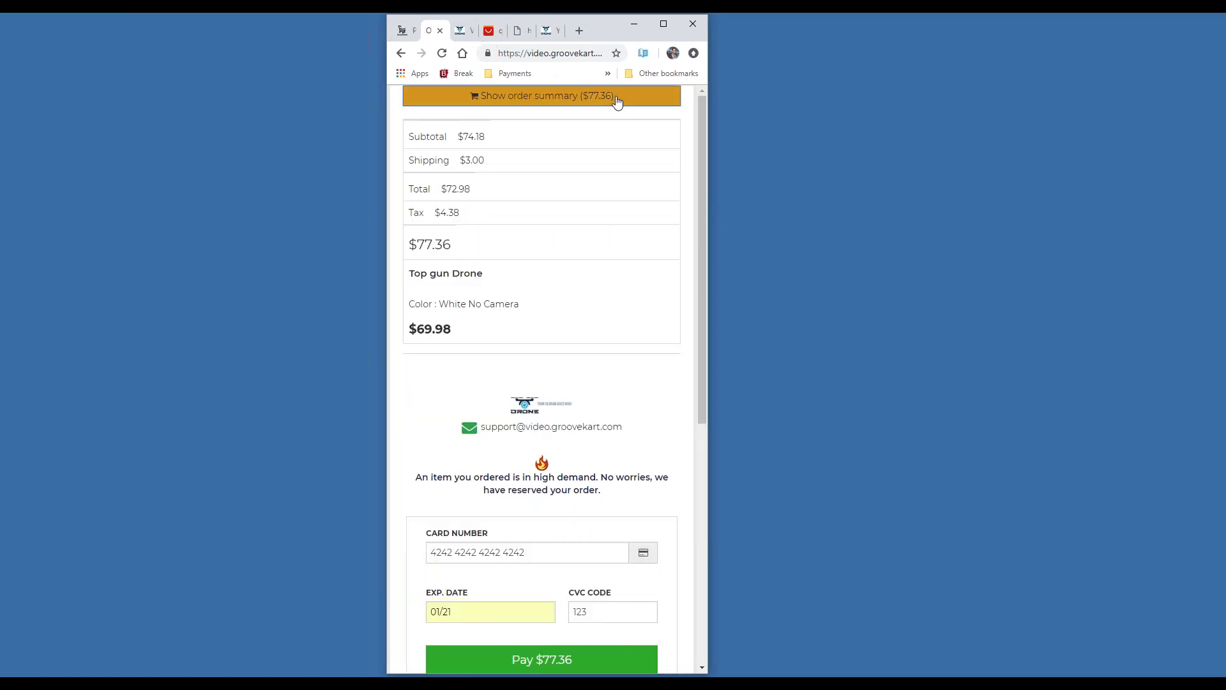
click(618, 101)
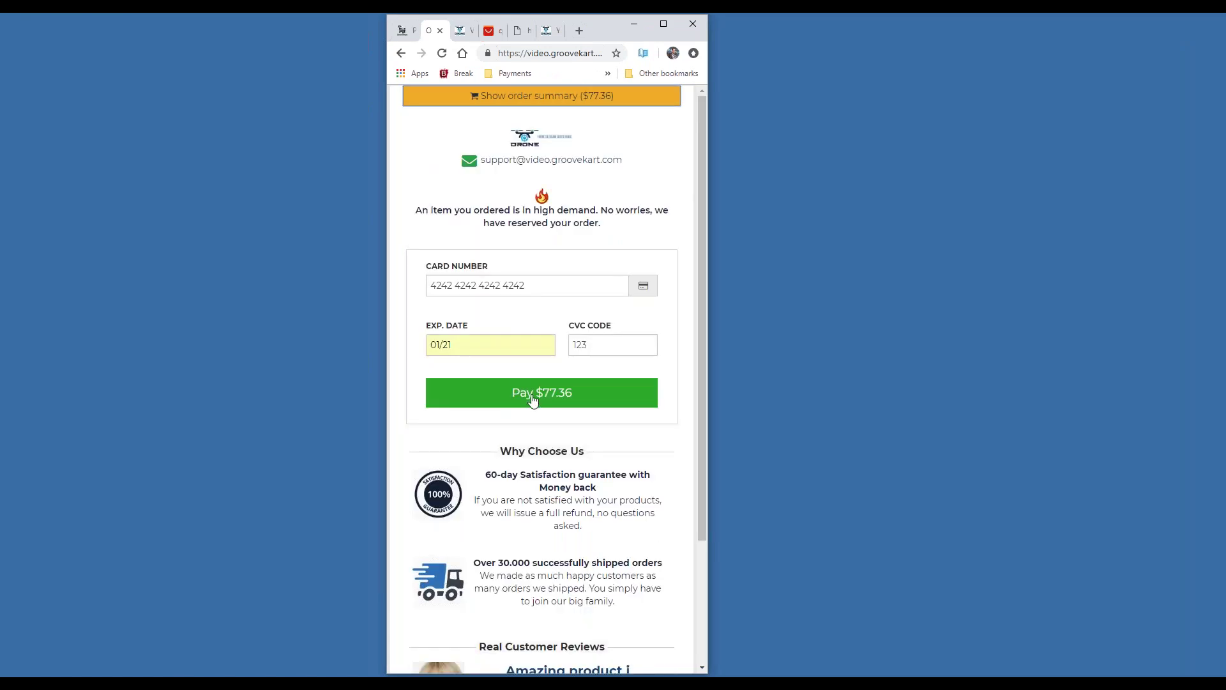
click(533, 396)
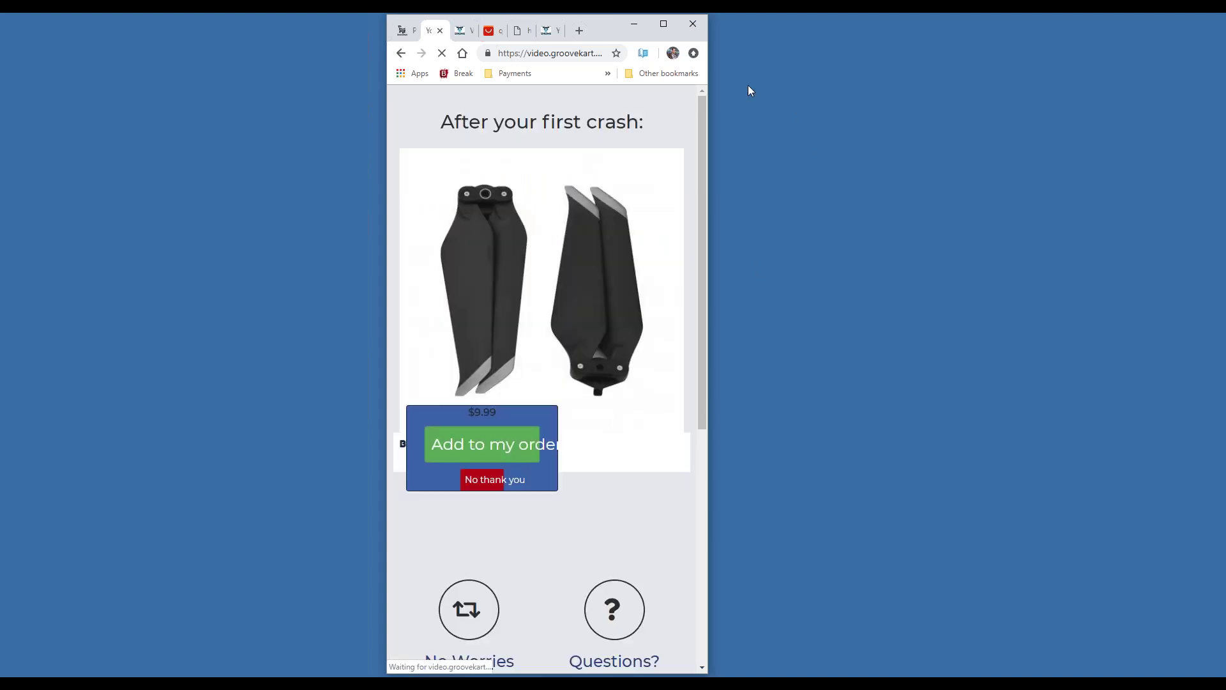
Add the $9.99 propellers upsell, decline the $13.04 batteries offer, and return to Products admin
click(663, 24)
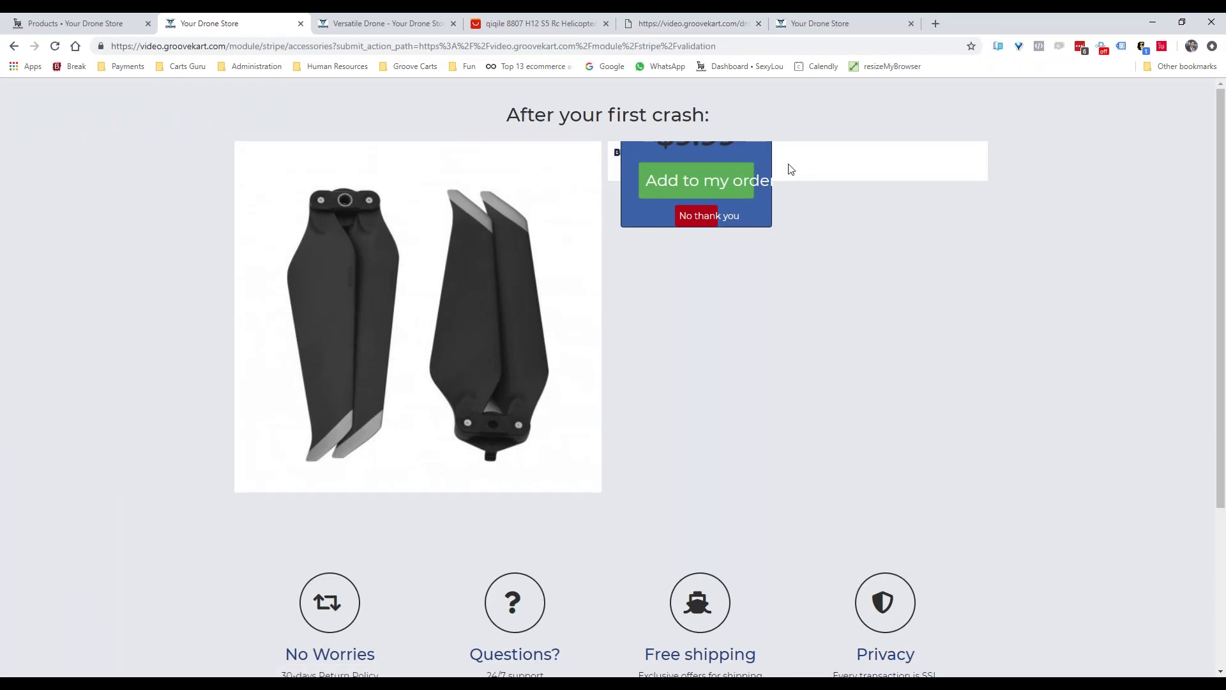
click(696, 190)
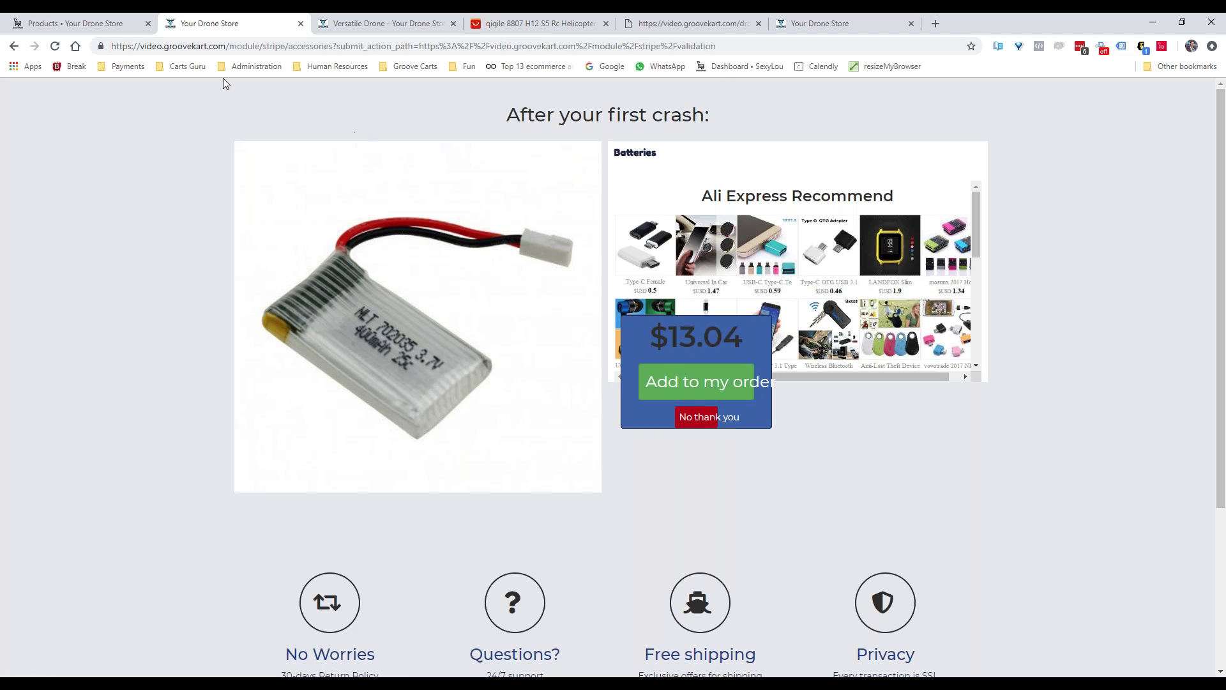
click(695, 419)
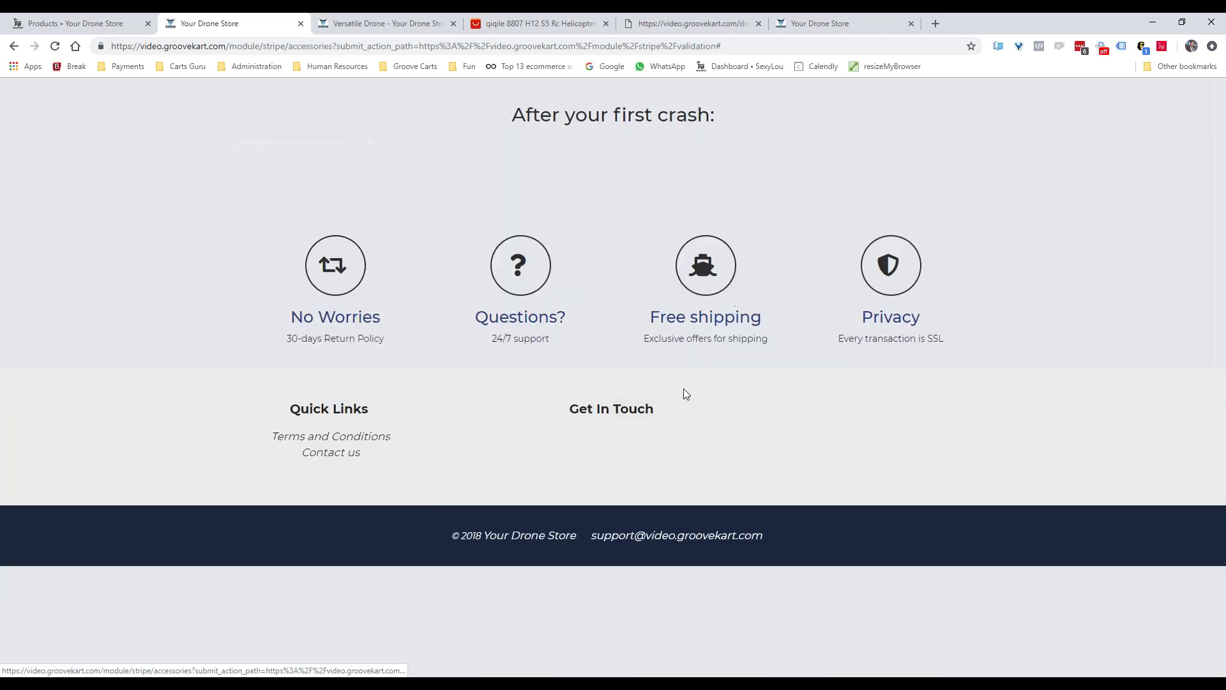
click(83, 23)
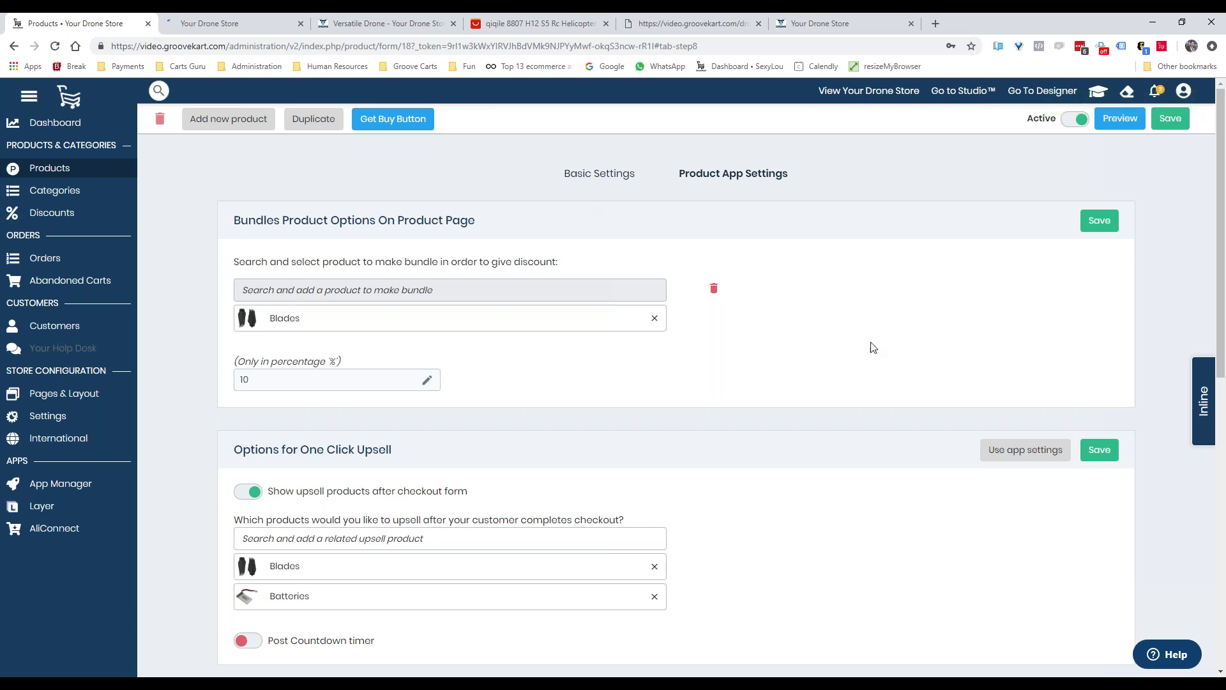
Review the bundle, upsell and countdown Product App Settings, then bring in the narrow drone store window
scroll(853, 354, down, 10)
scroll(852, 354, up, 10)
scroll(839, 360, down, 10)
scroll(853, 238, up, 10)
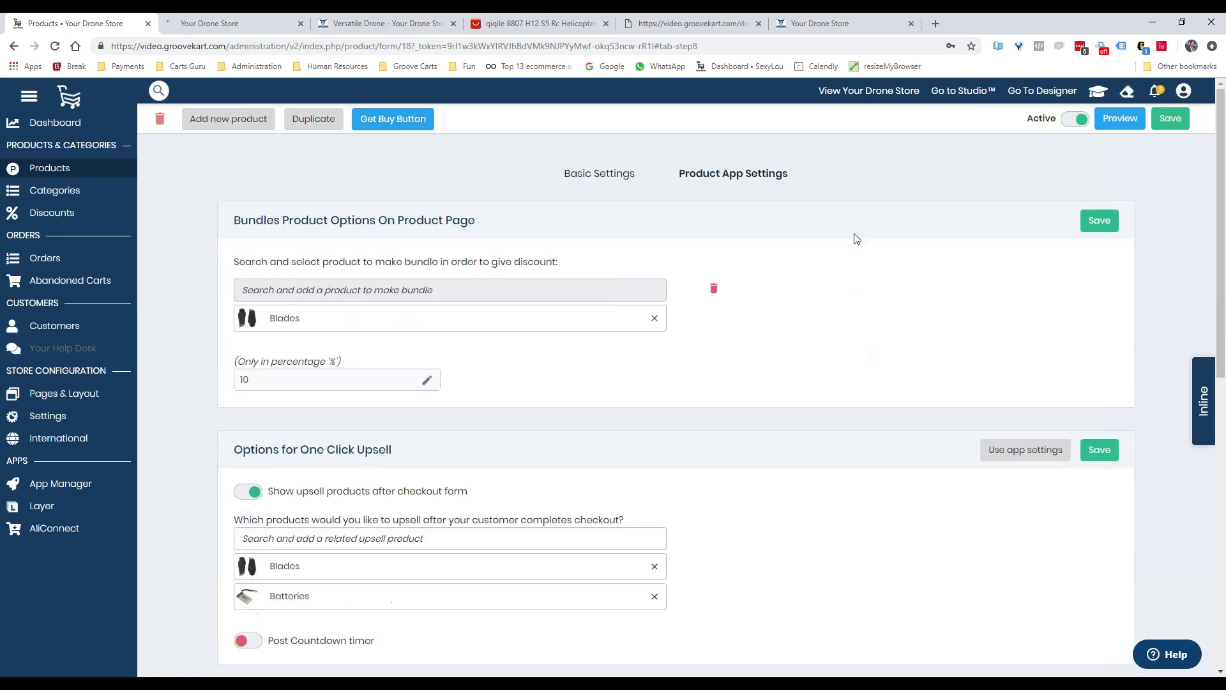
click(1182, 21)
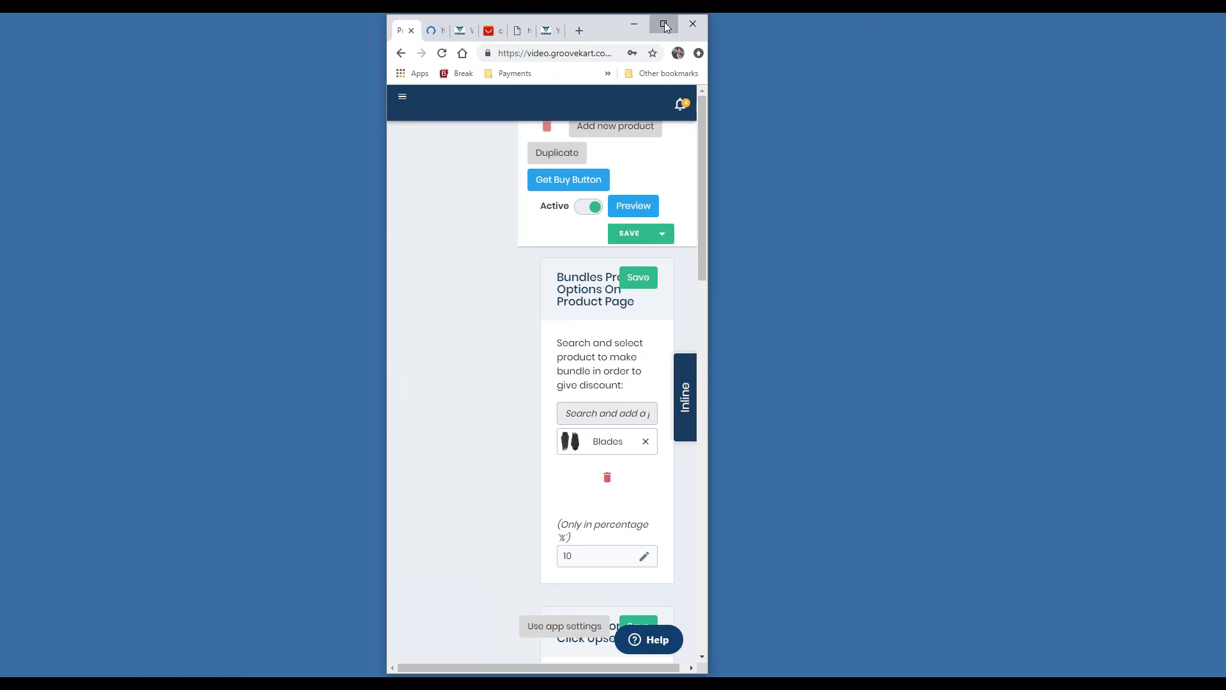
click(664, 23)
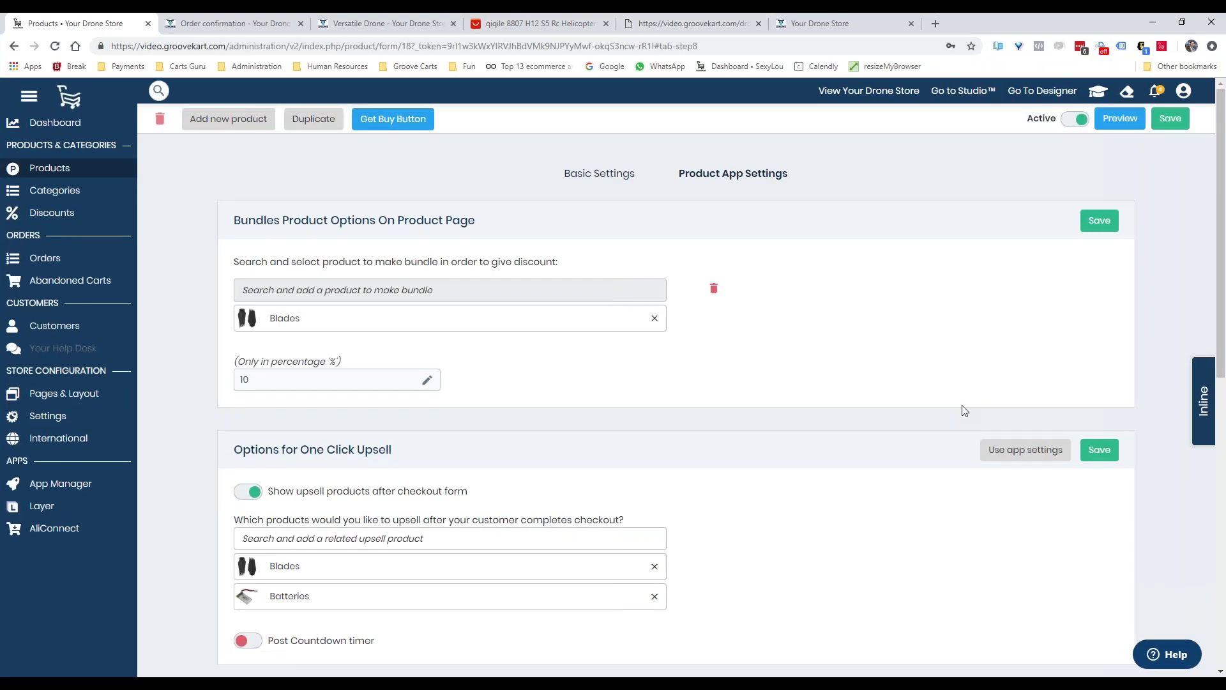
scroll(982, 414, down, 8)
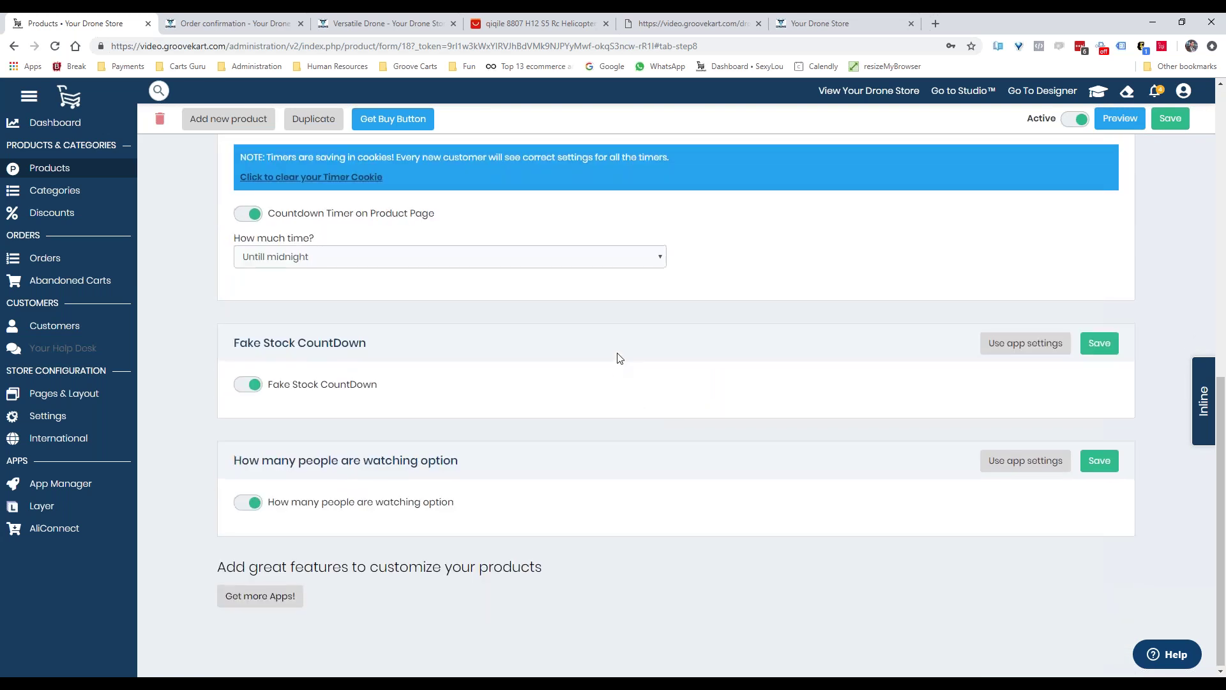
scroll(619, 356, up, 10)
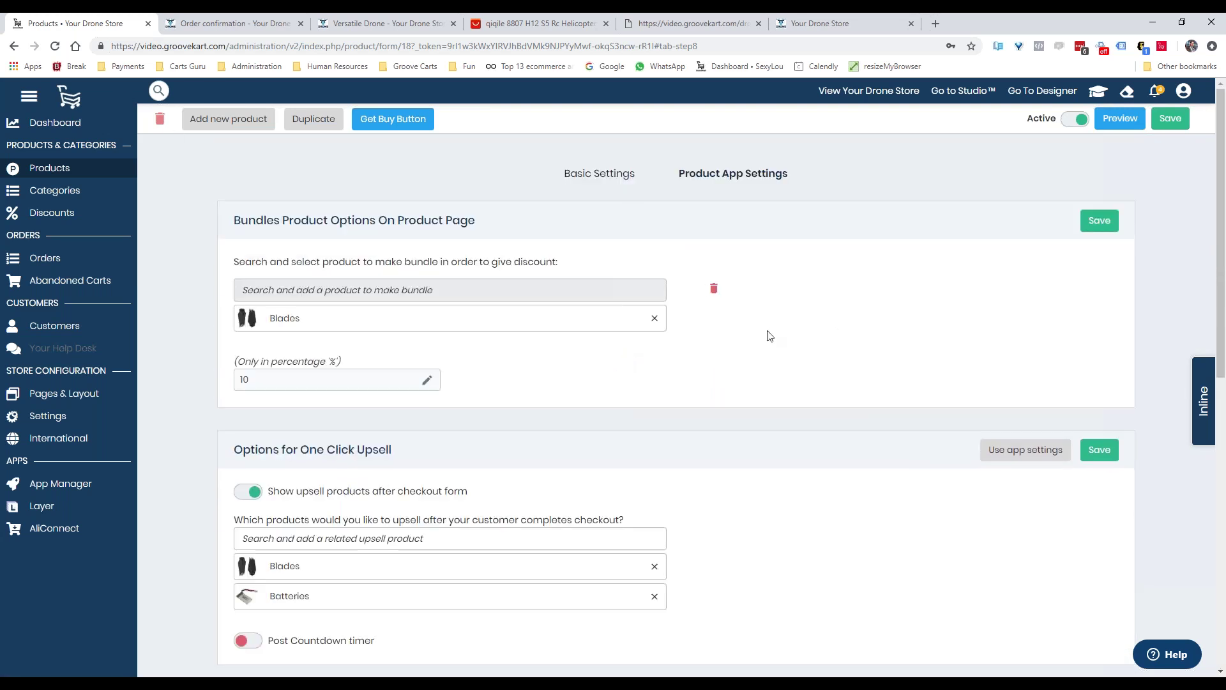
scroll(780, 332, down, 3)
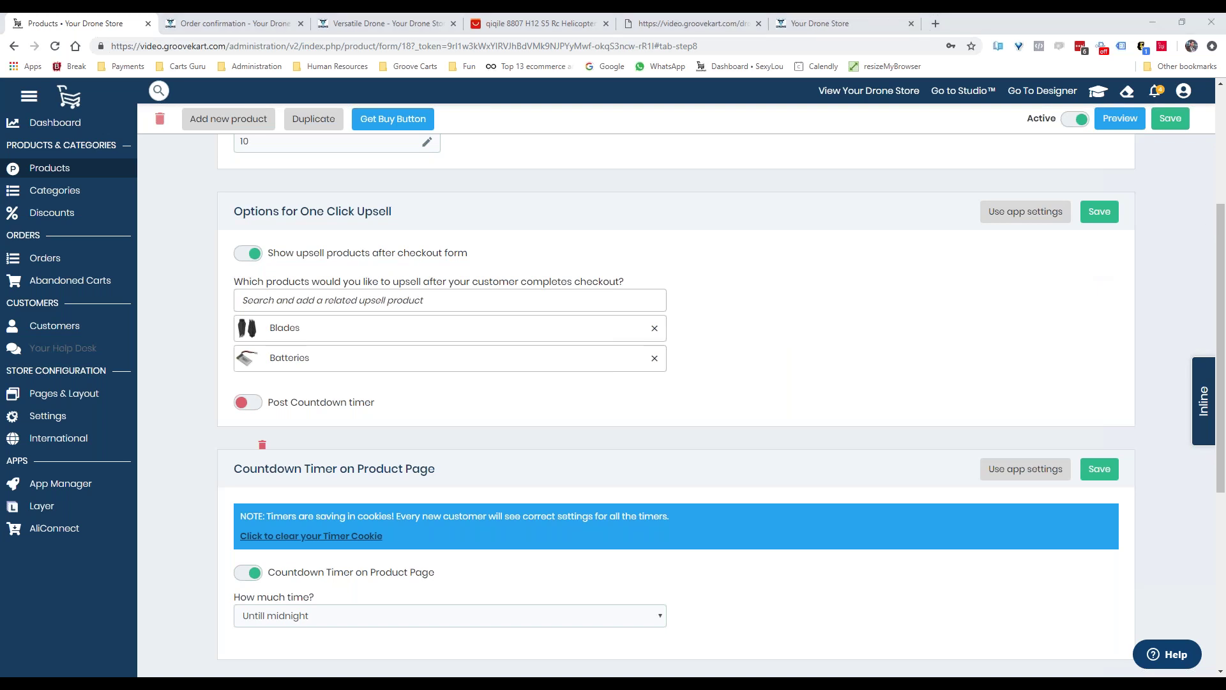
drag(1225, 23, 675, 35)
Maximize the drone store and accept the 20% off popup with SHOP NOW
click(736, 34)
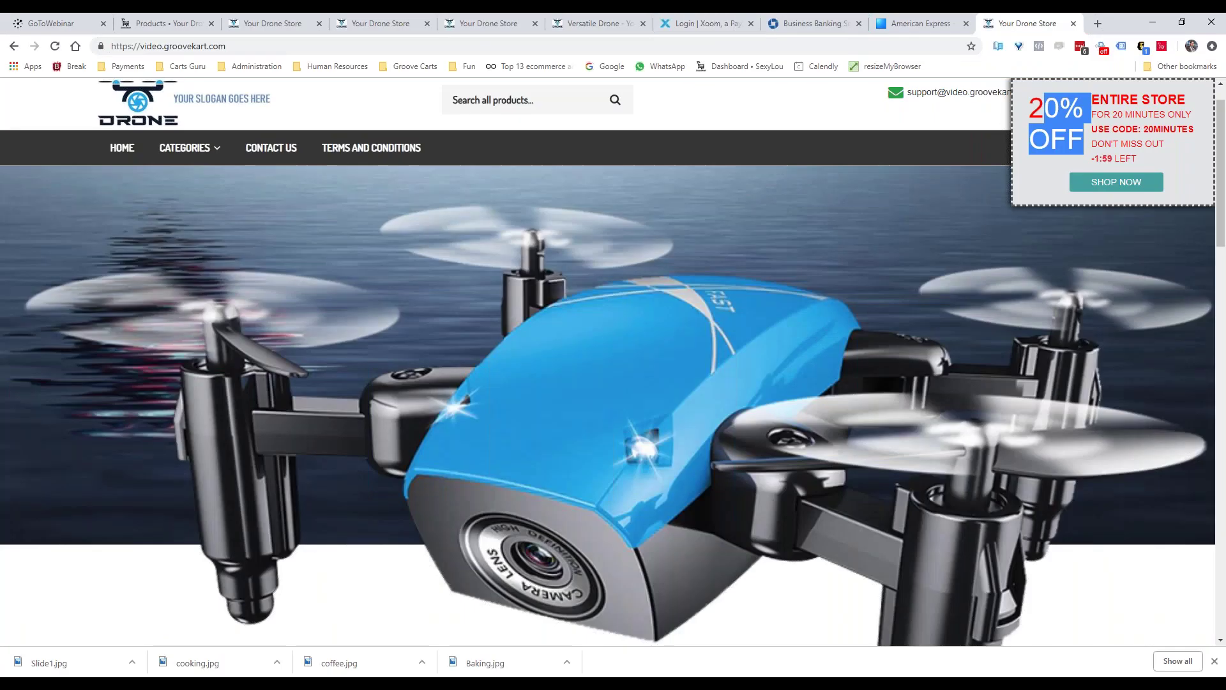
drag(1048, 93, 1160, 115)
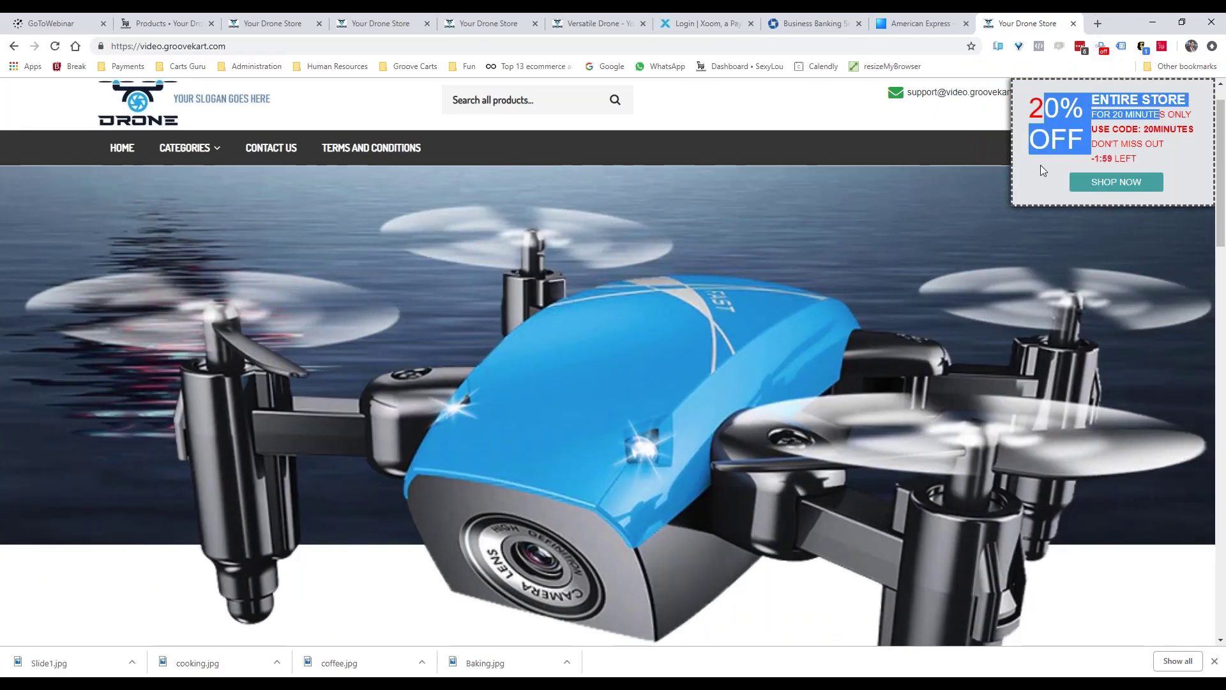
click(1044, 152)
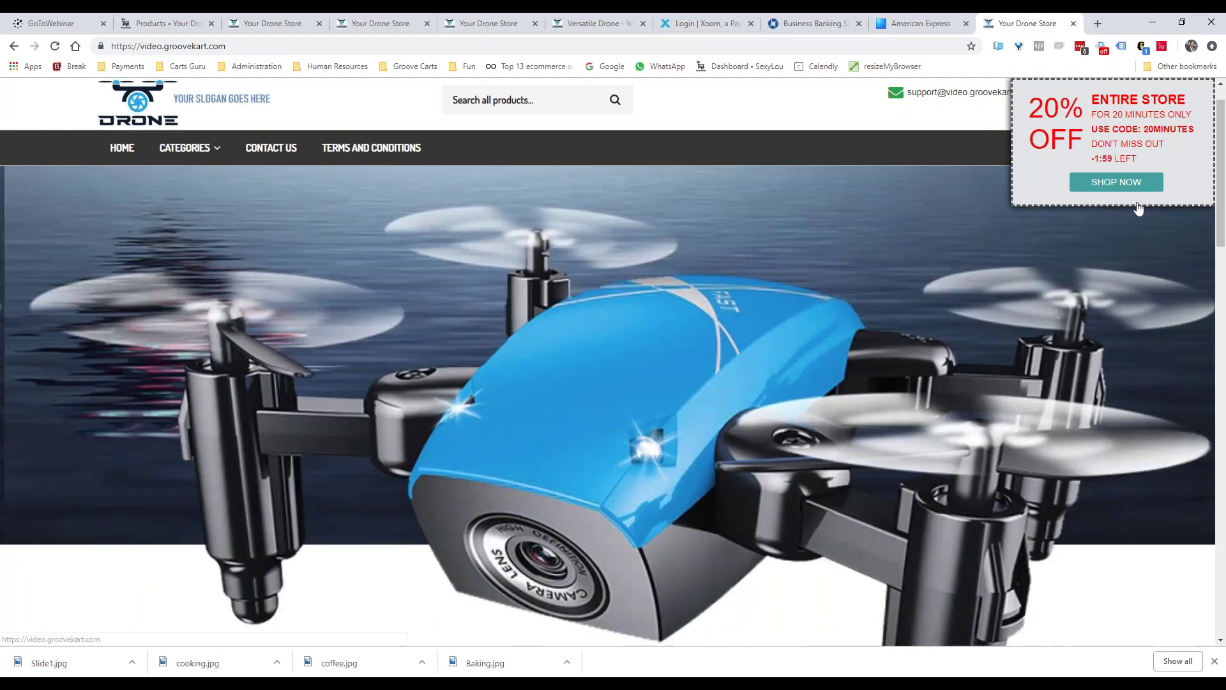
click(1131, 186)
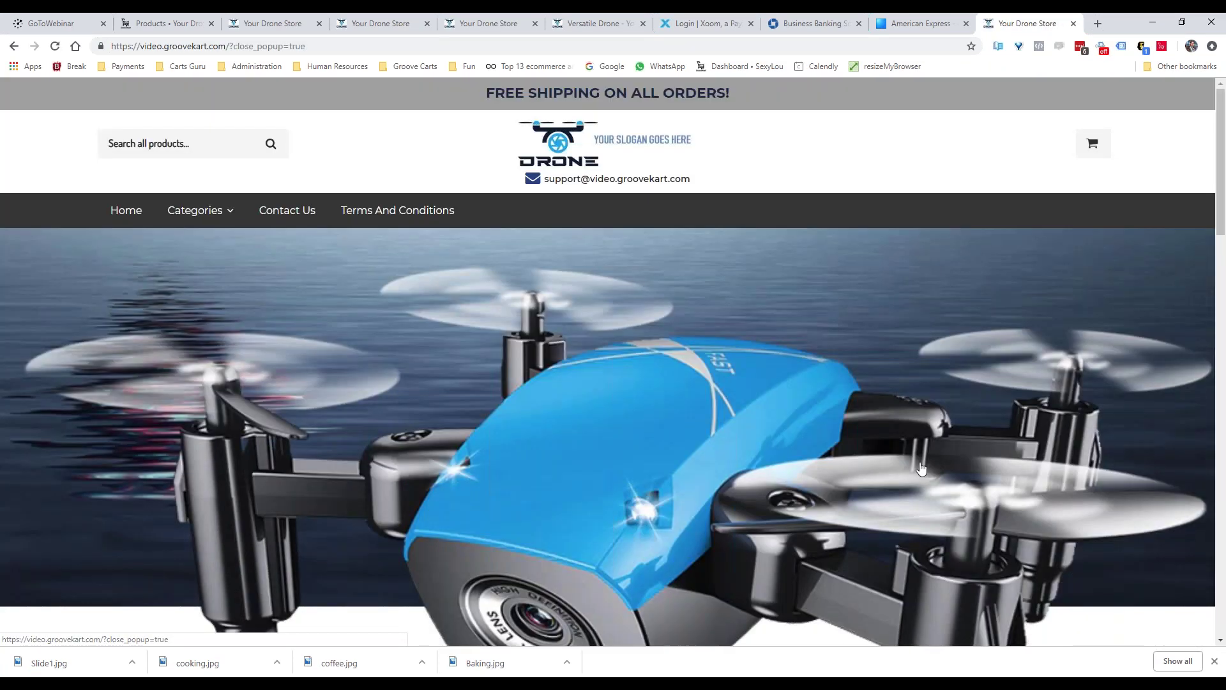
Browse the store homepage, then open Abandoned Carts in the admin
scroll(921, 470, down, 8)
scroll(843, 364, up, 6)
scroll(873, 359, down, 4)
scroll(886, 316, up, 4)
click(169, 23)
click(85, 278)
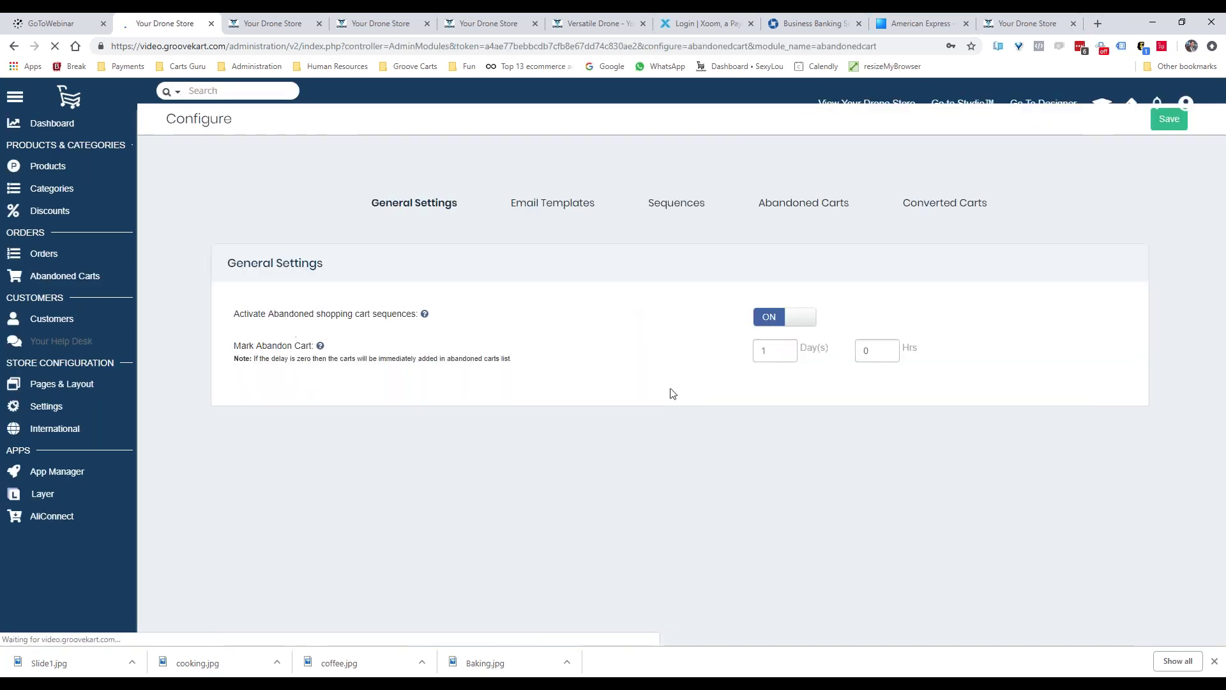
View the three abandoned-cart reminder sequences, then go to the admin Dashboard
click(700, 206)
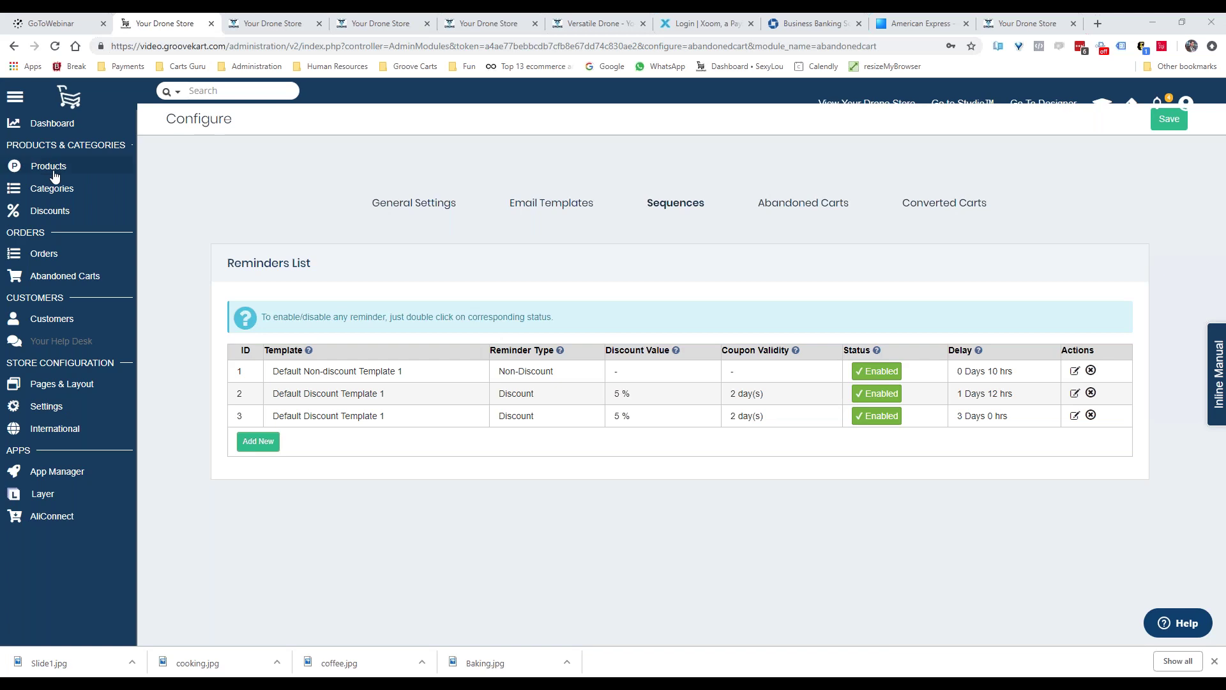
click(50, 124)
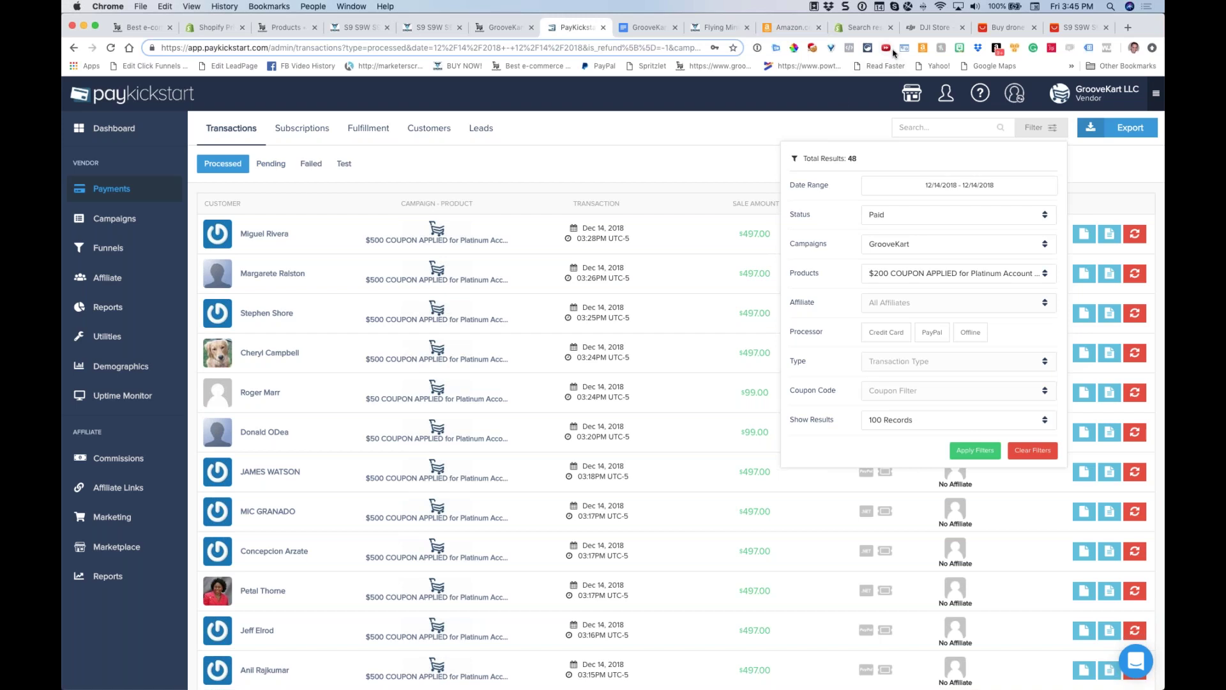
Switch to the groovekart.com tab and scroll its homepage
click(143, 29)
scroll(701, 133, up, 15)
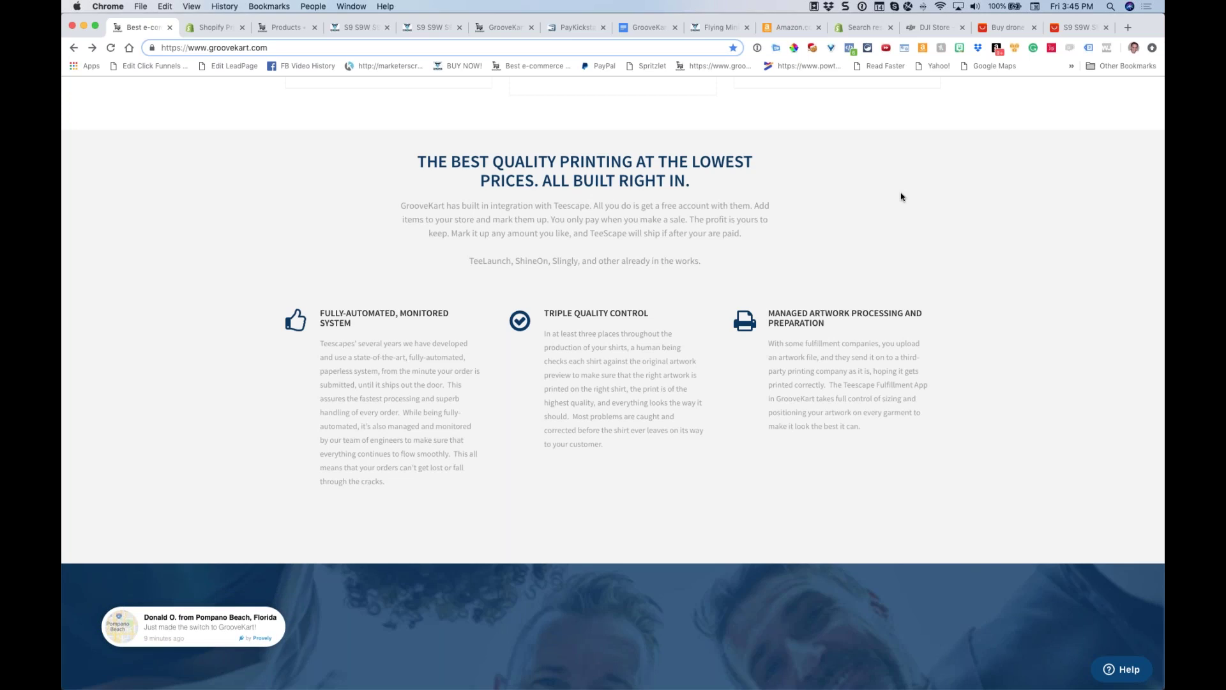
Check the PayKickstart transactions, then return to groovekart.com and open the pricing page
scroll(635, 230, down, 15)
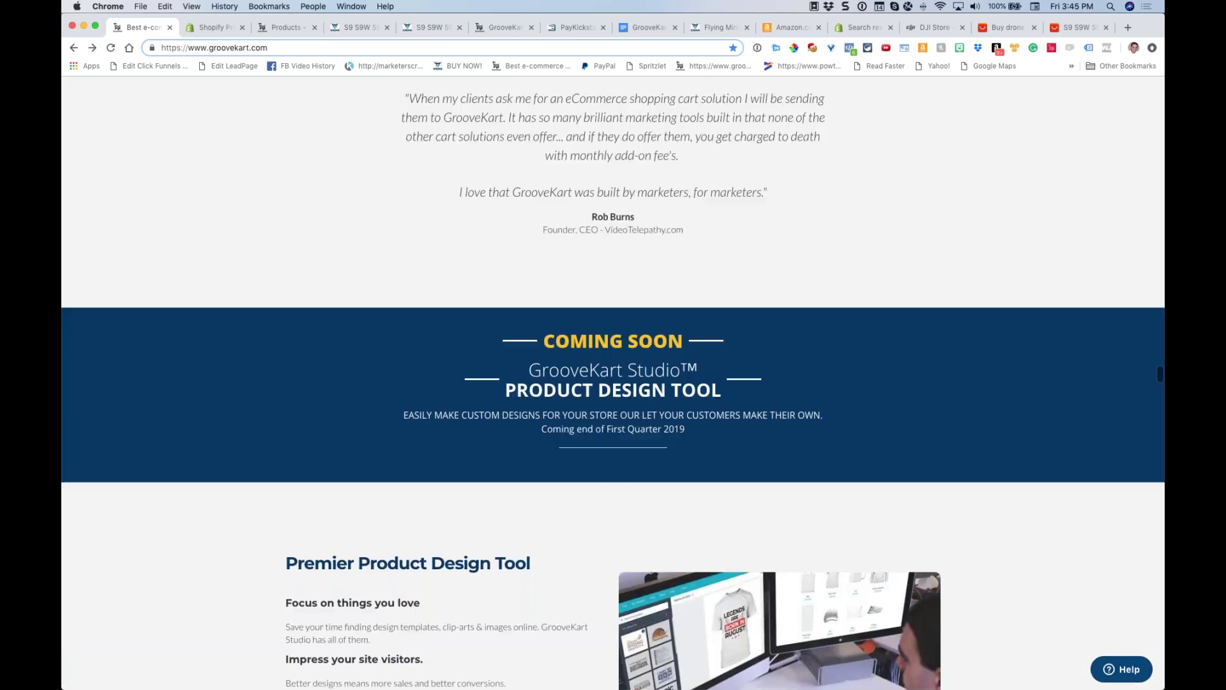
scroll(613, 384, up, 20)
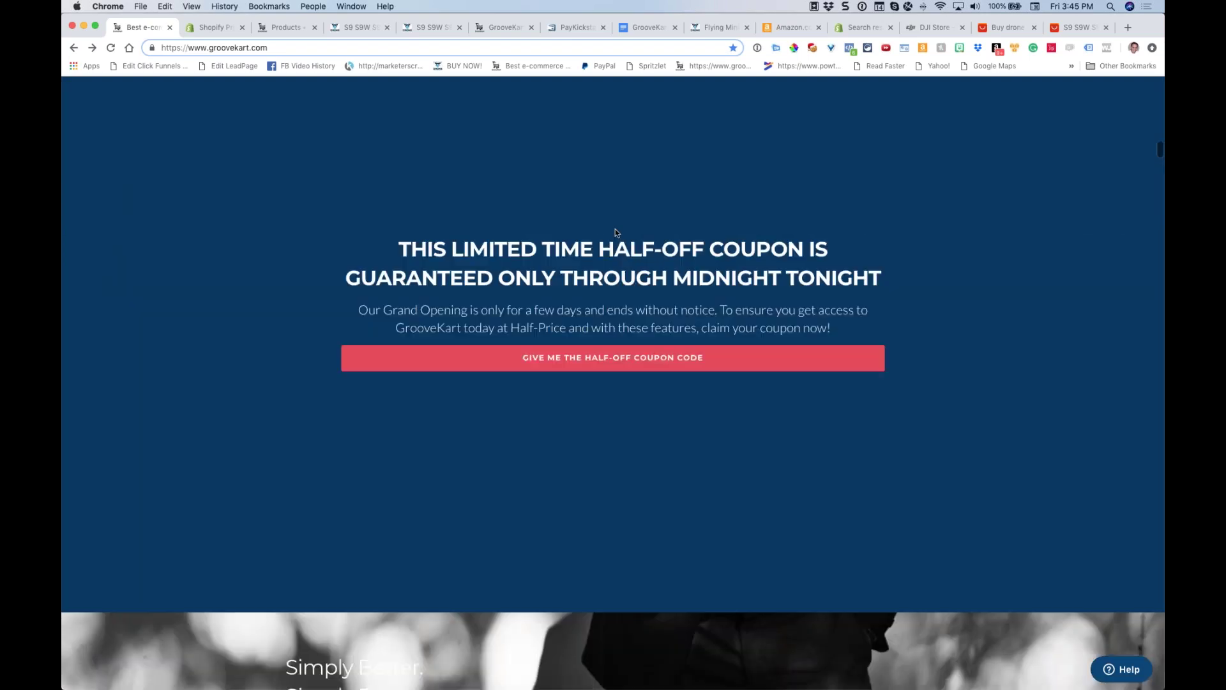
scroll(350, 301, up, 20)
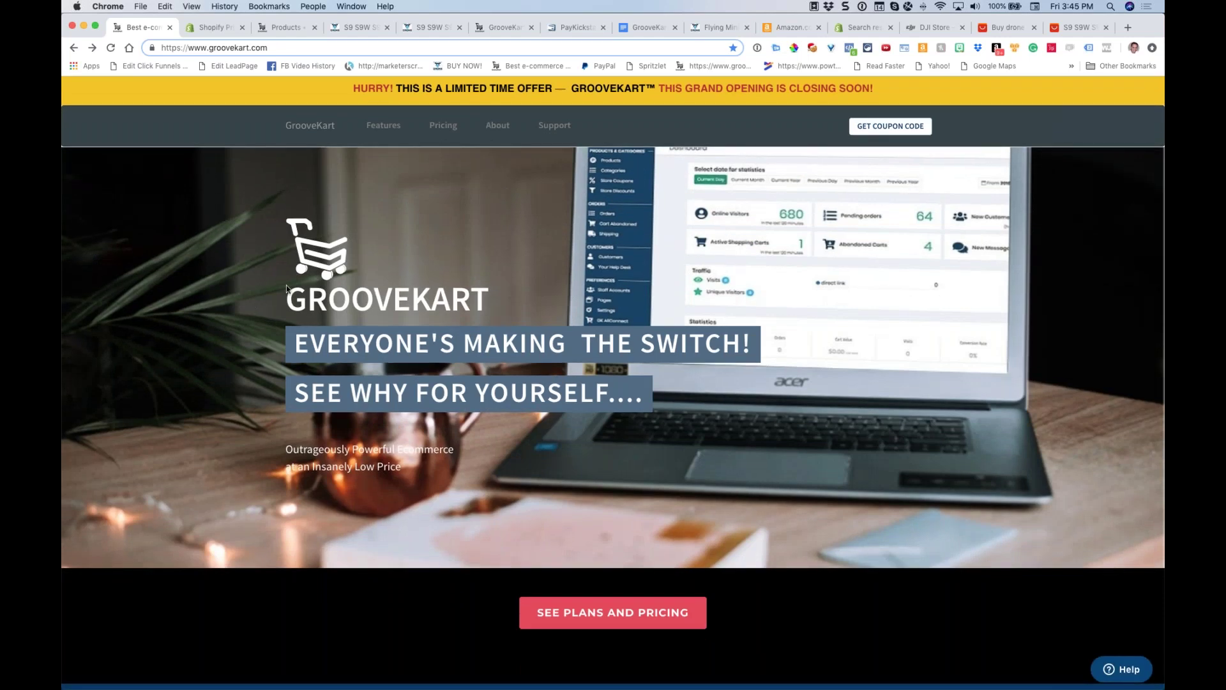
click(572, 29)
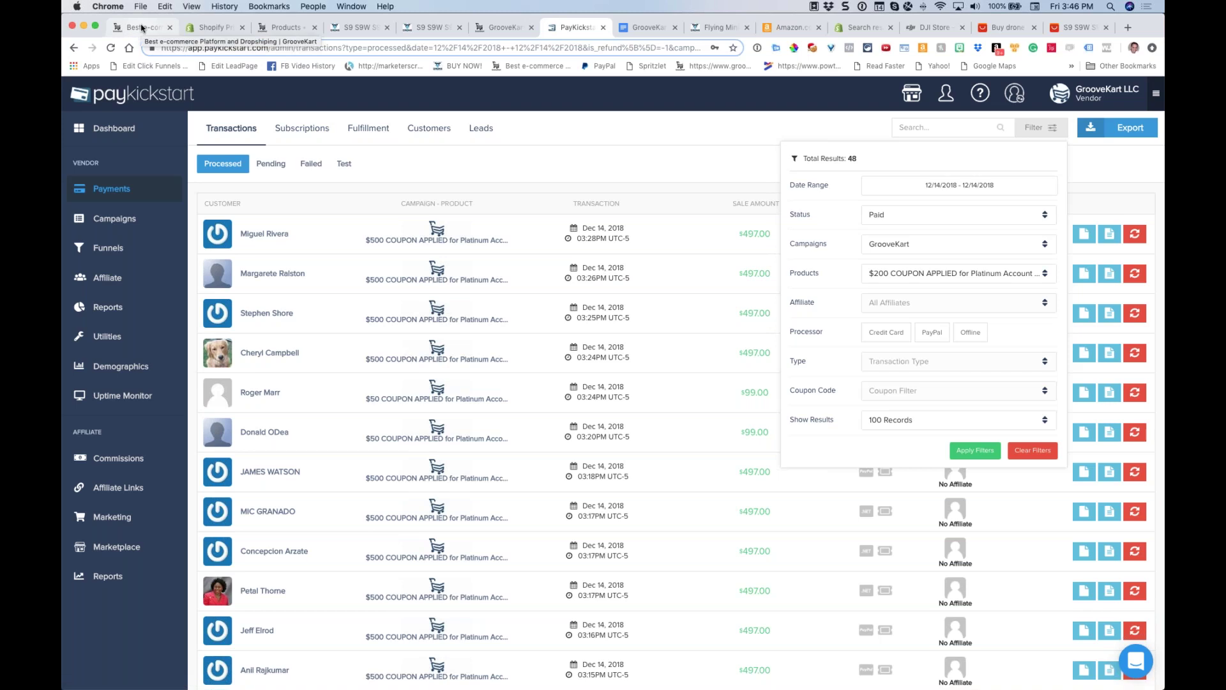
click(142, 28)
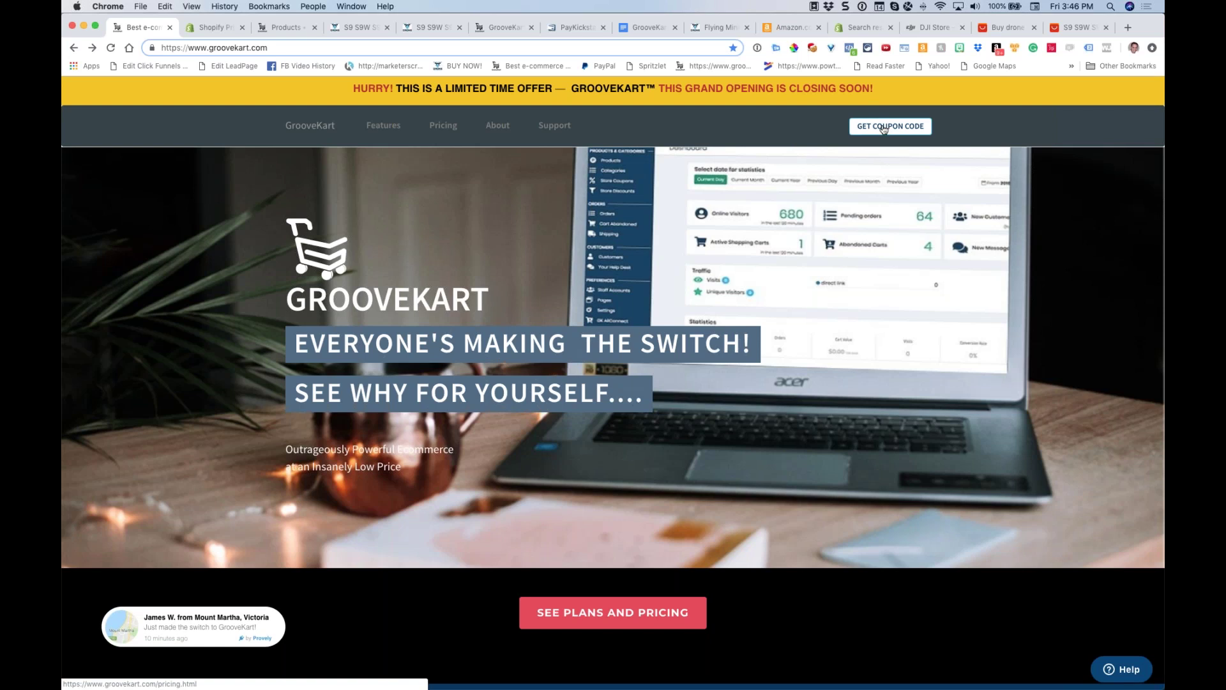
click(884, 129)
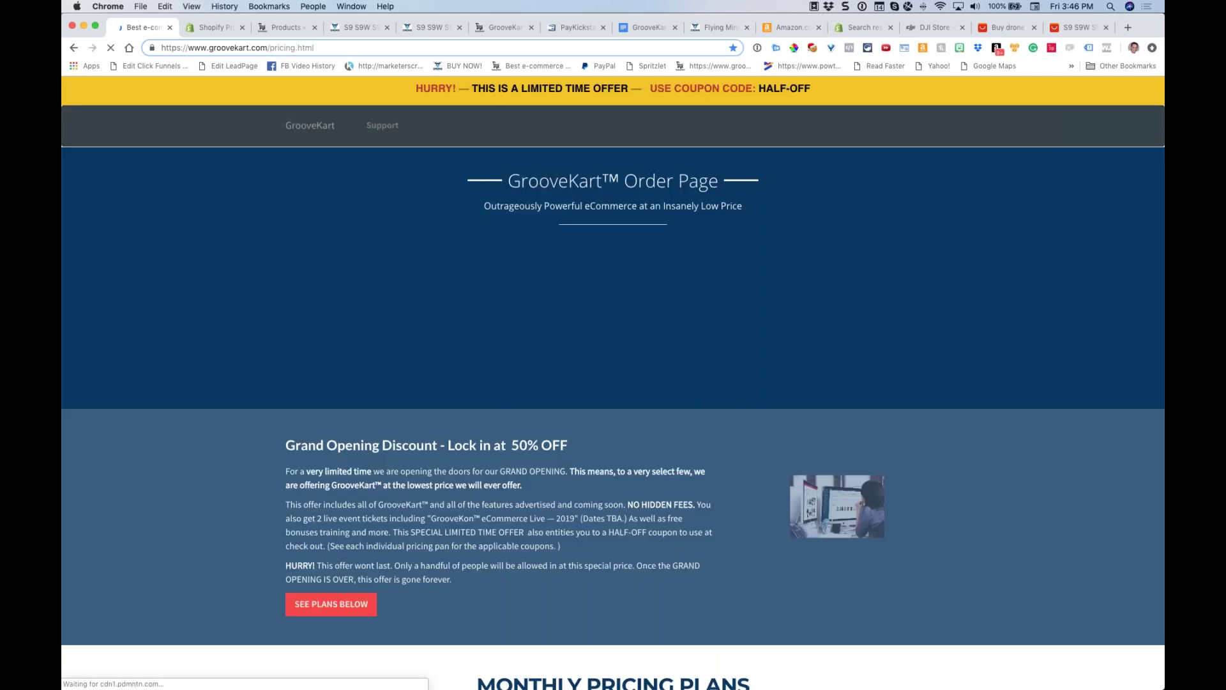
Scroll to the annual plans and start checkout for the $497 Per Year plan
scroll(866, 268, down, 20)
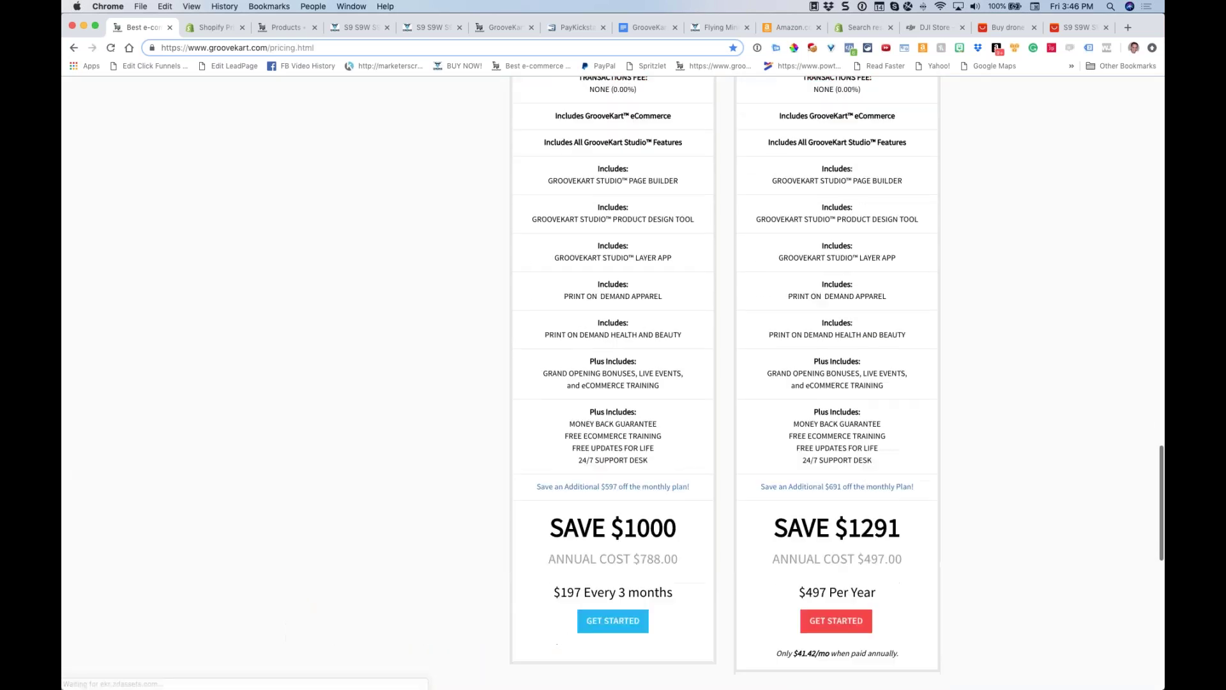
scroll(867, 268, up, 5)
scroll(874, 266, up, 10)
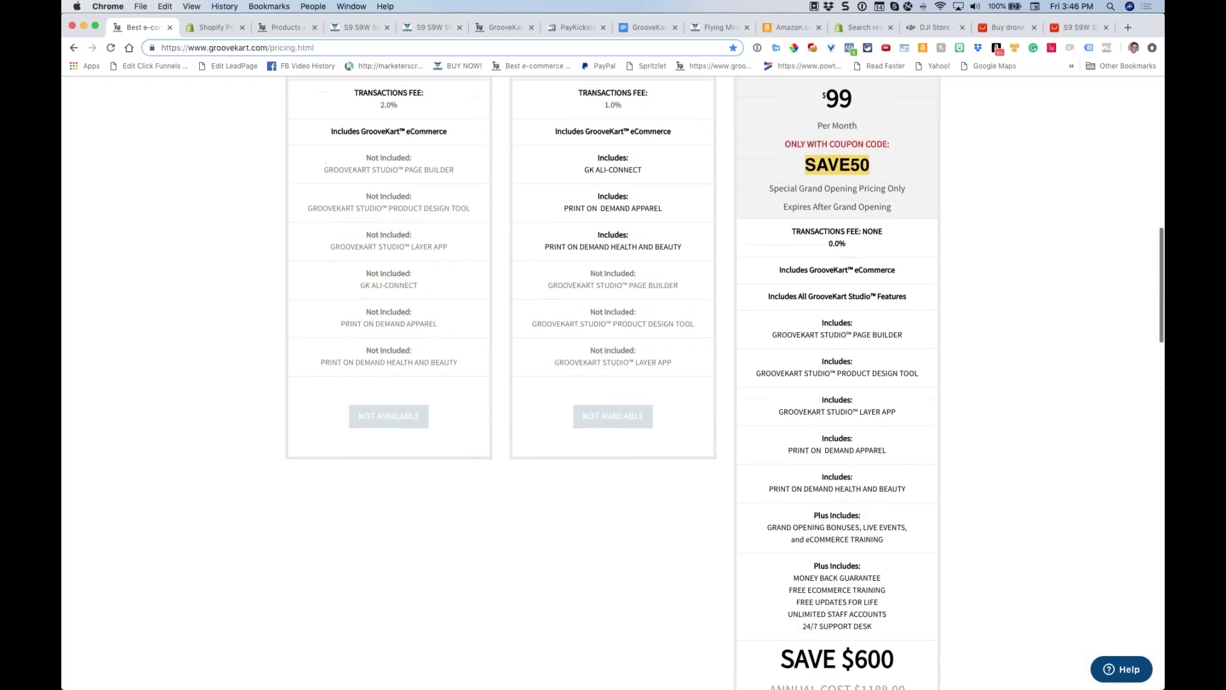
scroll(874, 265, down, 15)
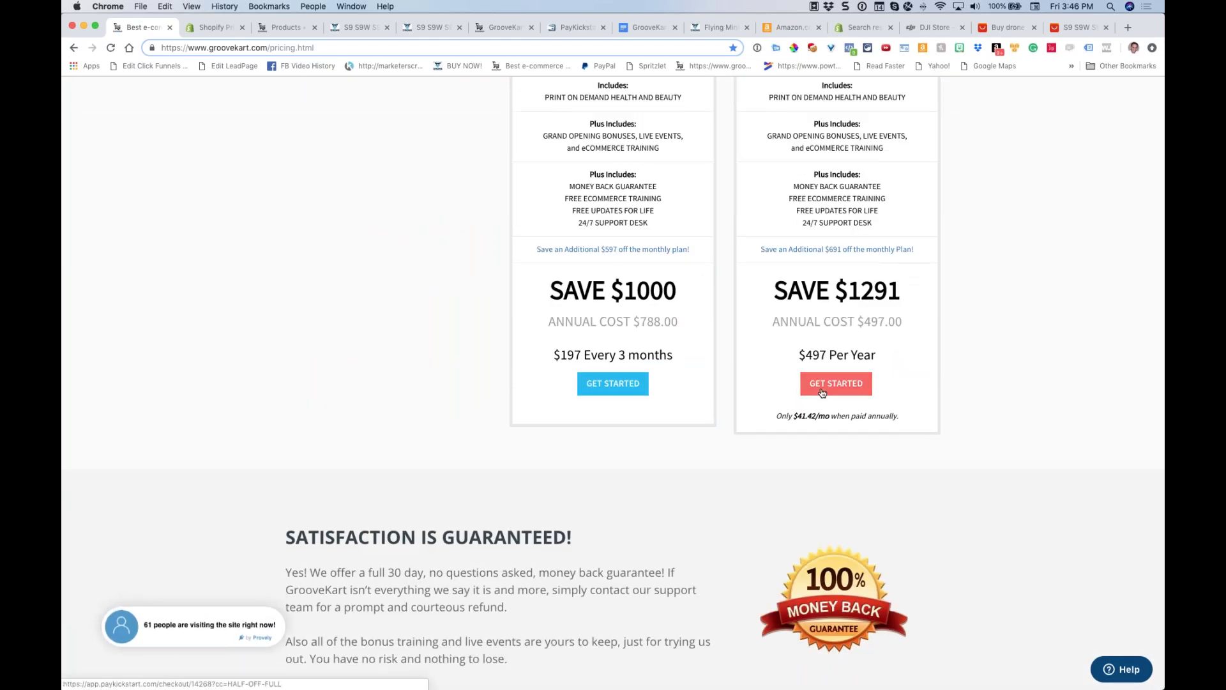
click(822, 391)
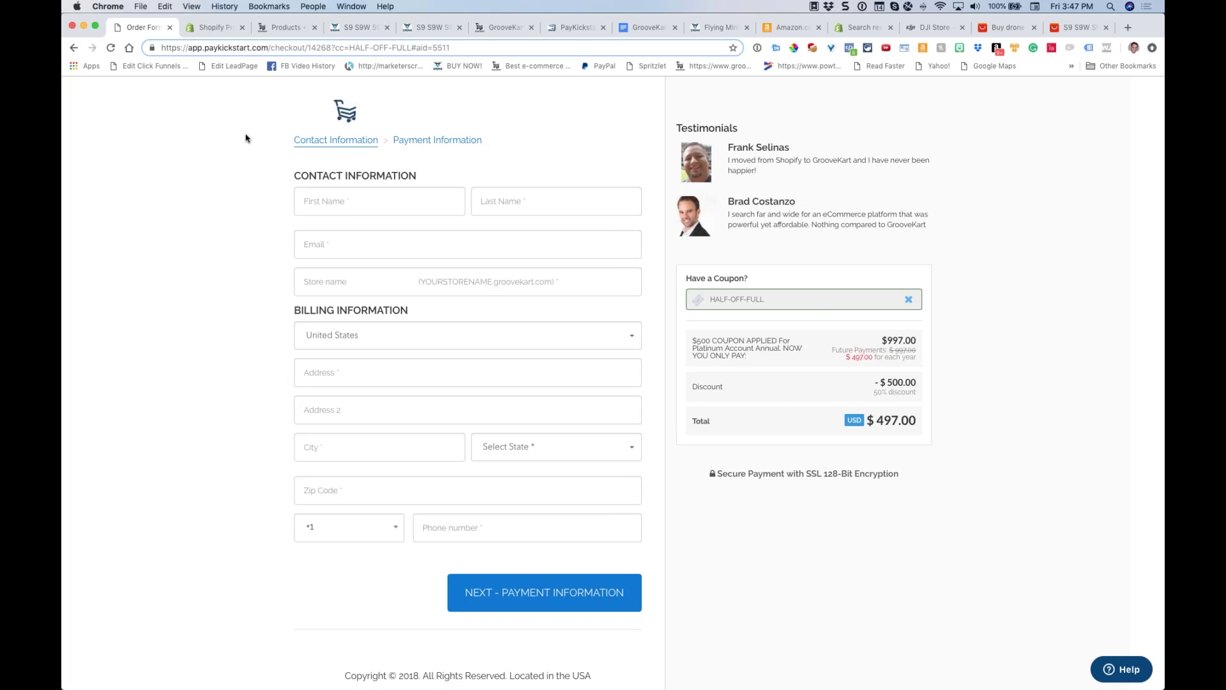
Continue past the exit warning, then view the Academy tab and PayKickstart transactions list
mouse_move(219, 57)
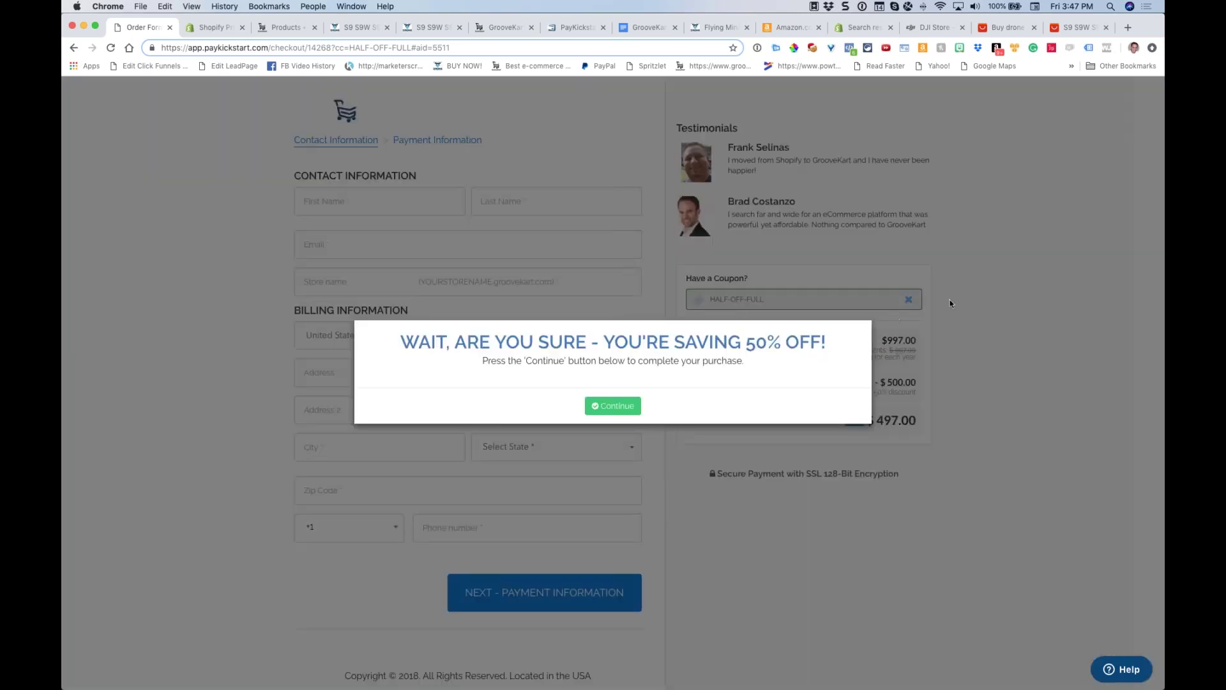
click(911, 302)
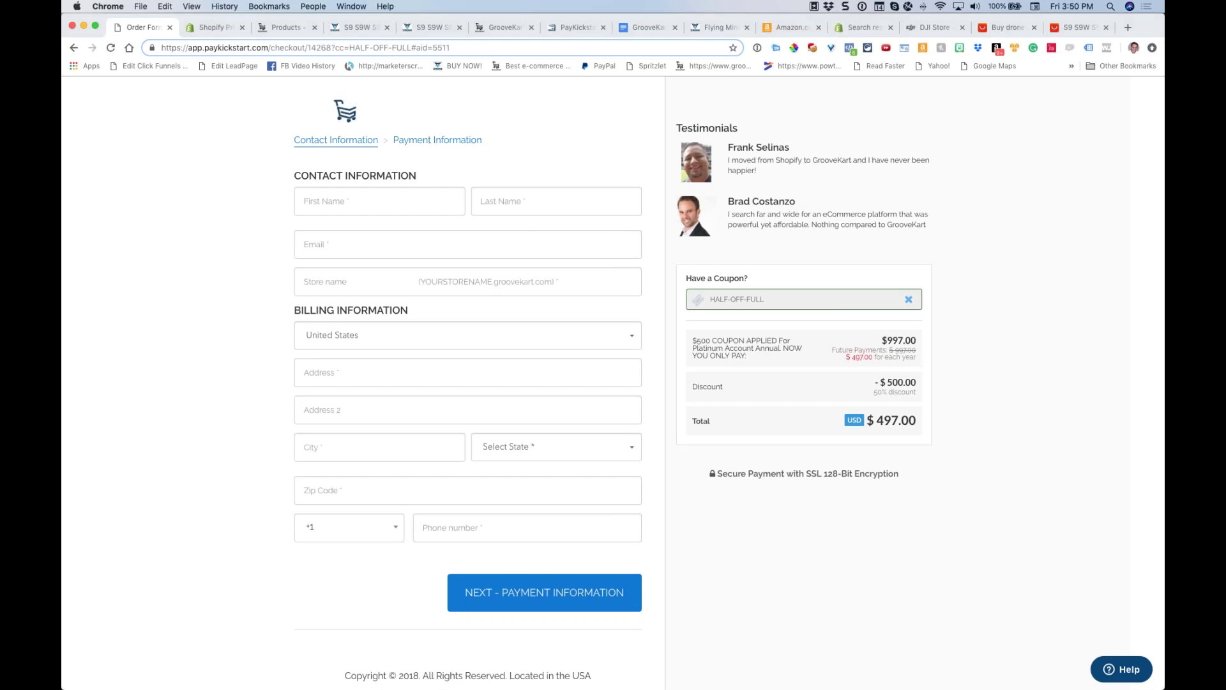
click(499, 29)
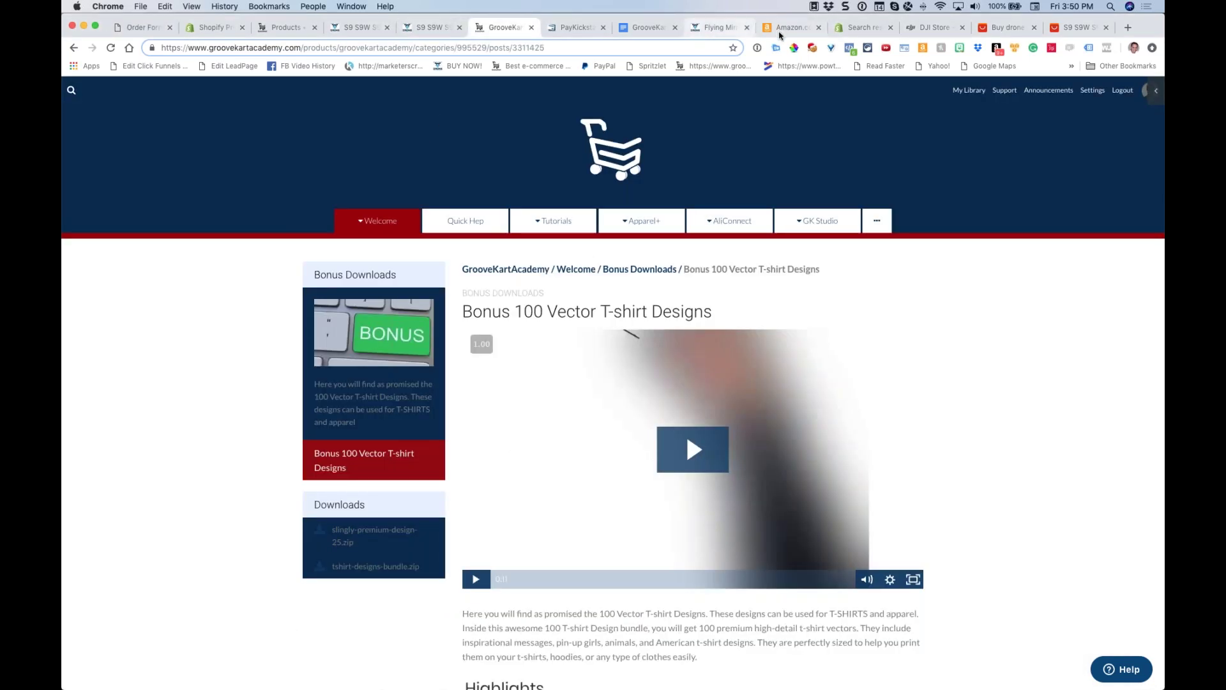
click(557, 32)
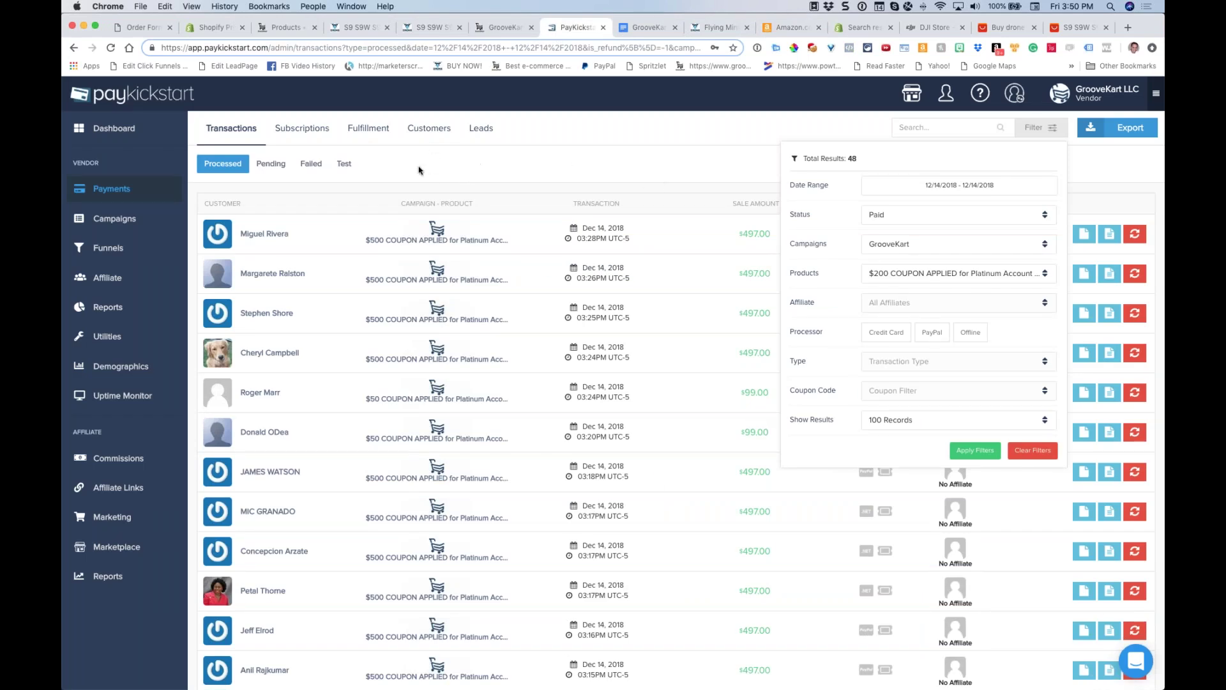
Reload PayKickstart, clear all transaction filters, and reopen Payments > Transactions
click(110, 48)
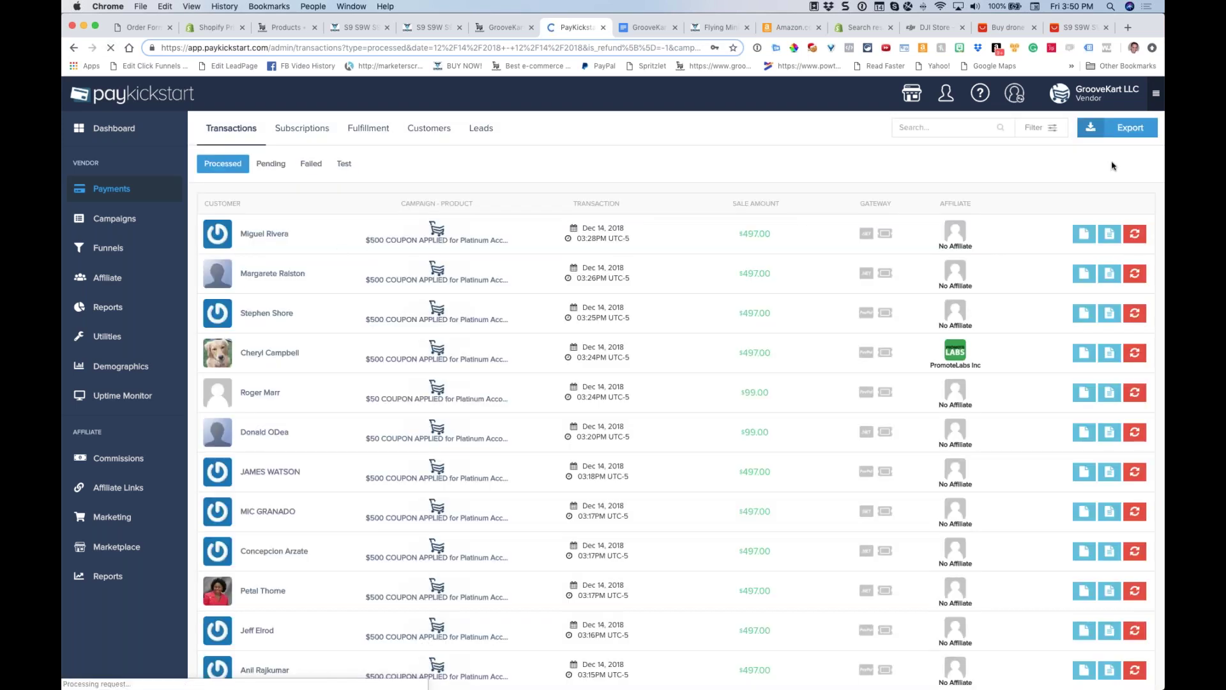
click(1050, 131)
click(1028, 452)
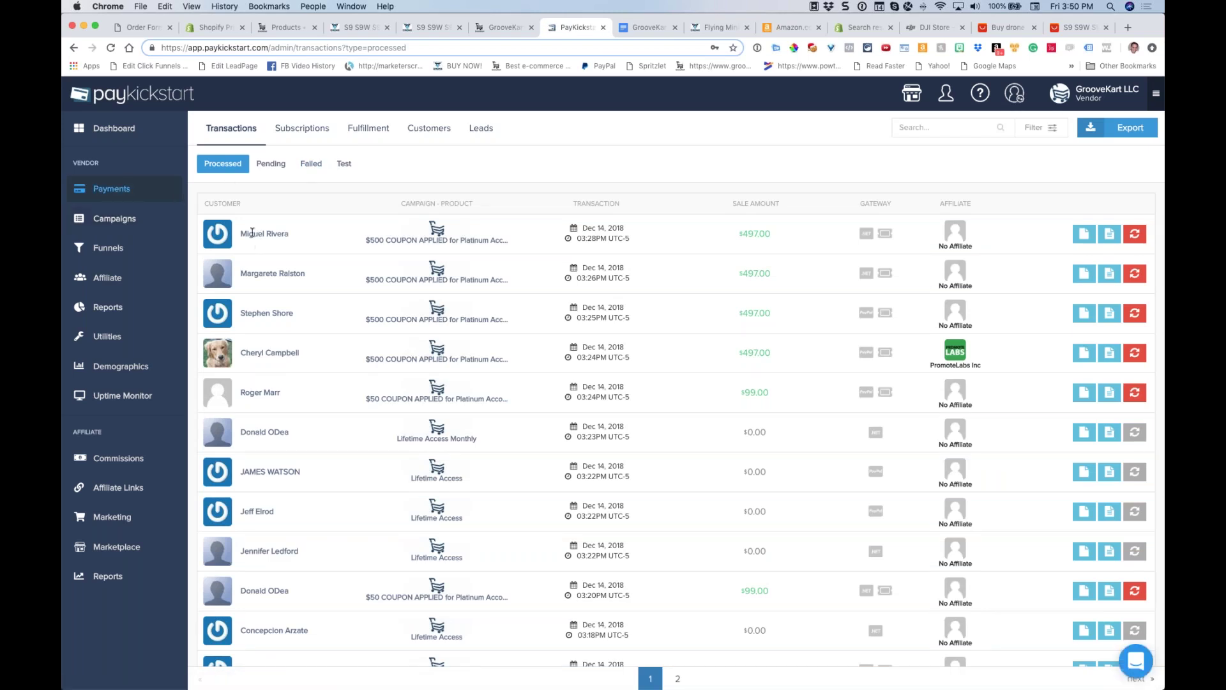
mouse_move(112, 189)
click(229, 155)
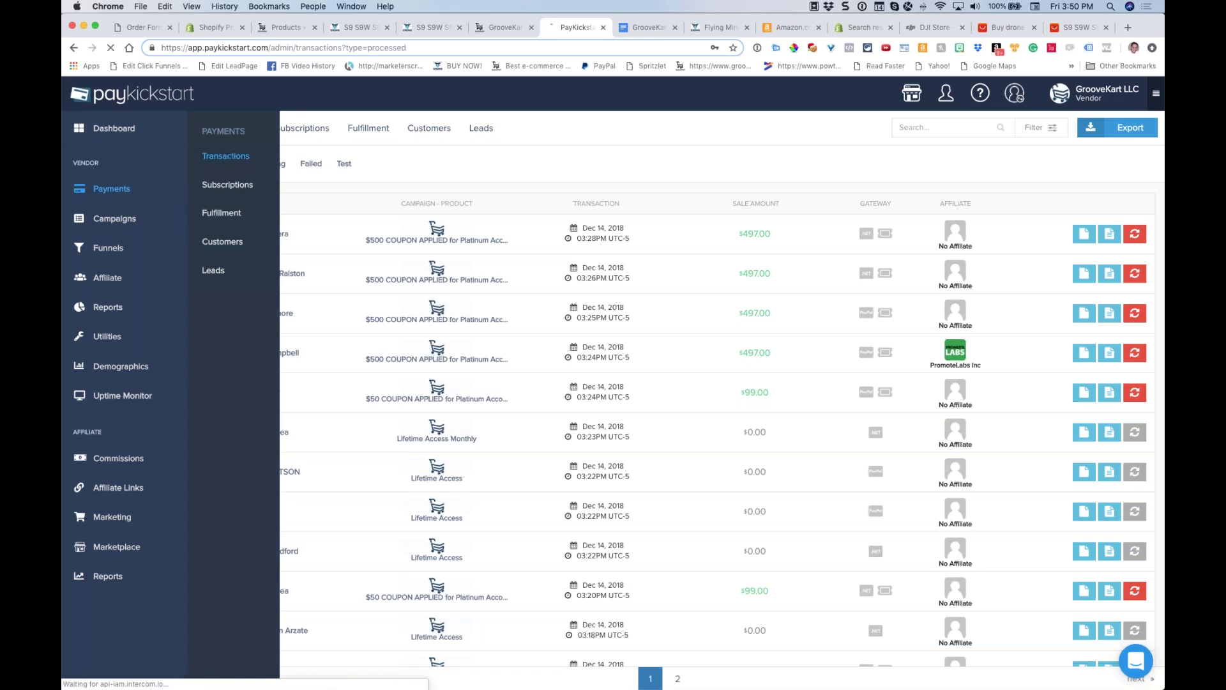
Inspect the newest 03:28PM sale, then return to the Academy bonus page and drone product
drag(633, 240, 569, 238)
click(599, 238)
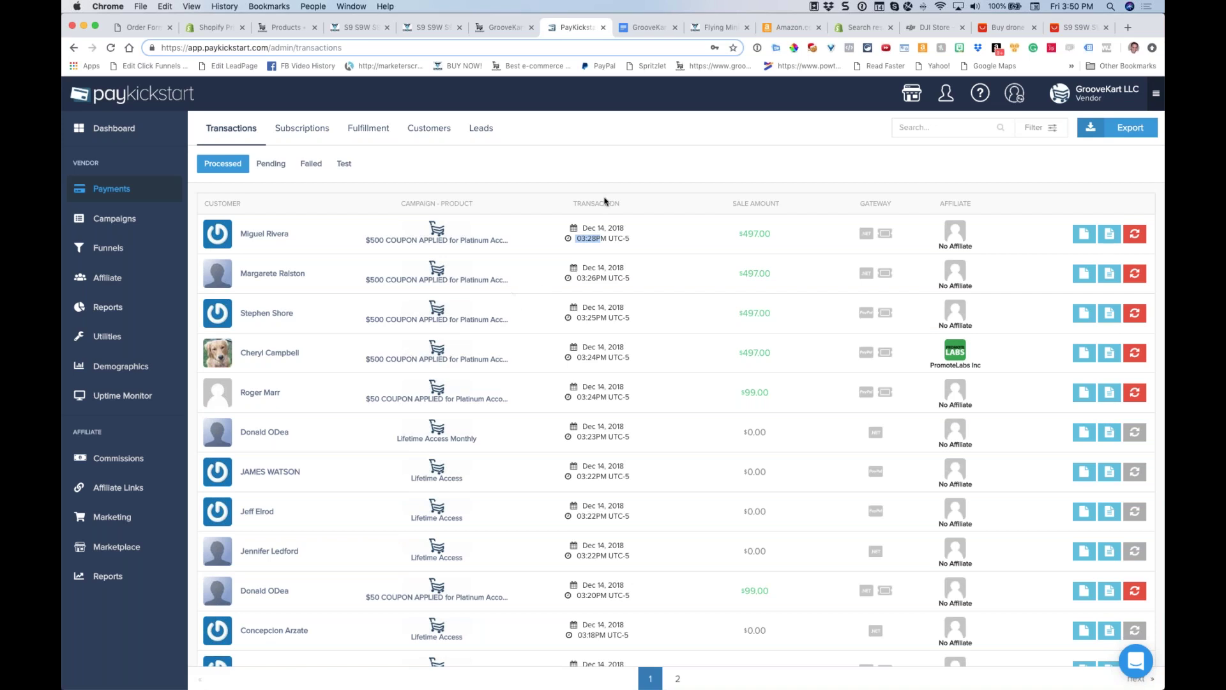
scroll(604, 201, down, 1)
click(496, 28)
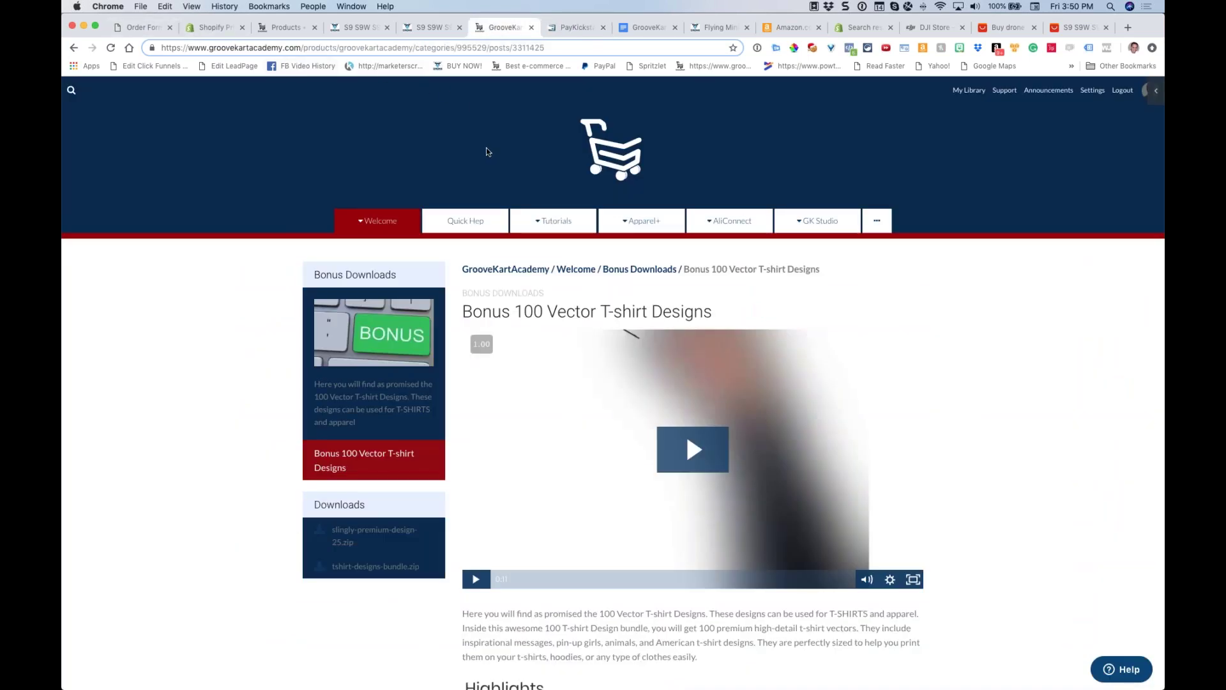
click(431, 29)
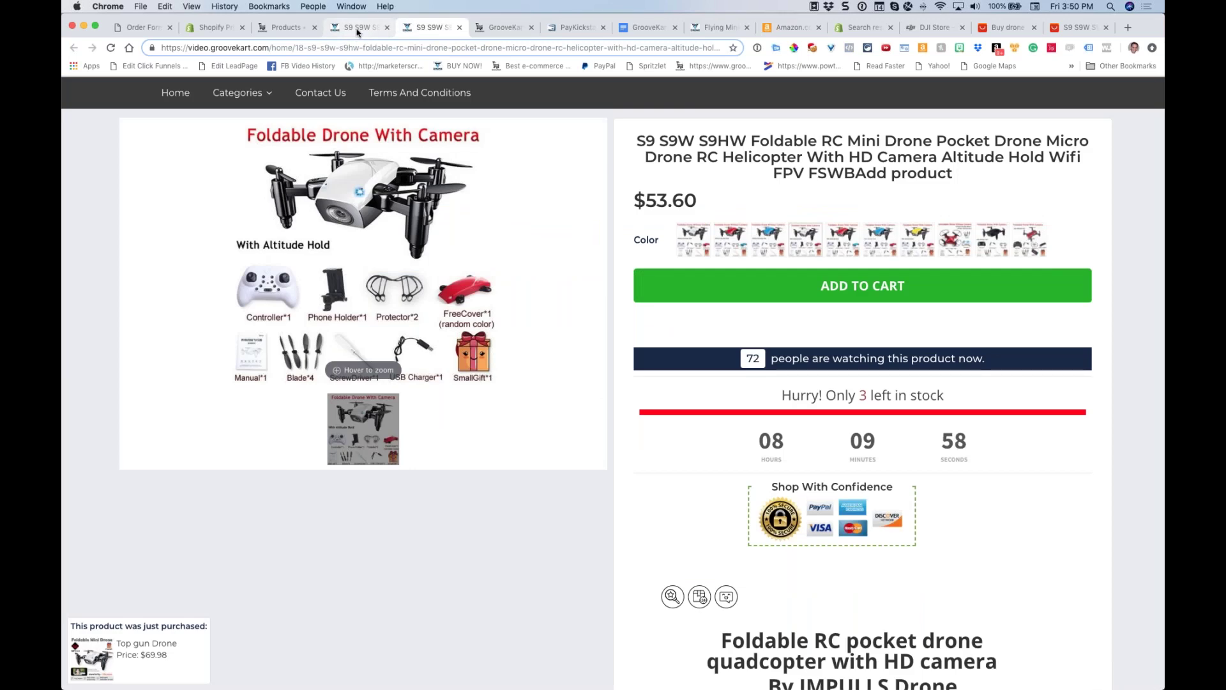
Go from the drone product tabs through the Order Form back to the GrooveKart pricing page
click(358, 29)
click(136, 26)
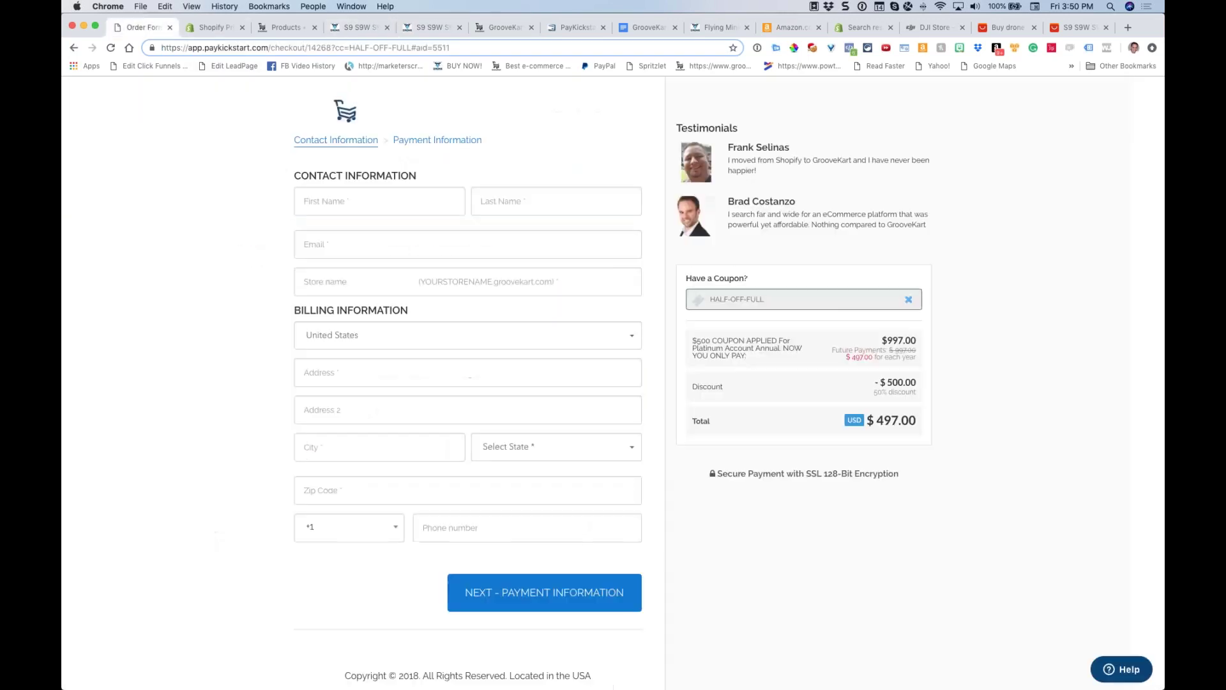
click(74, 48)
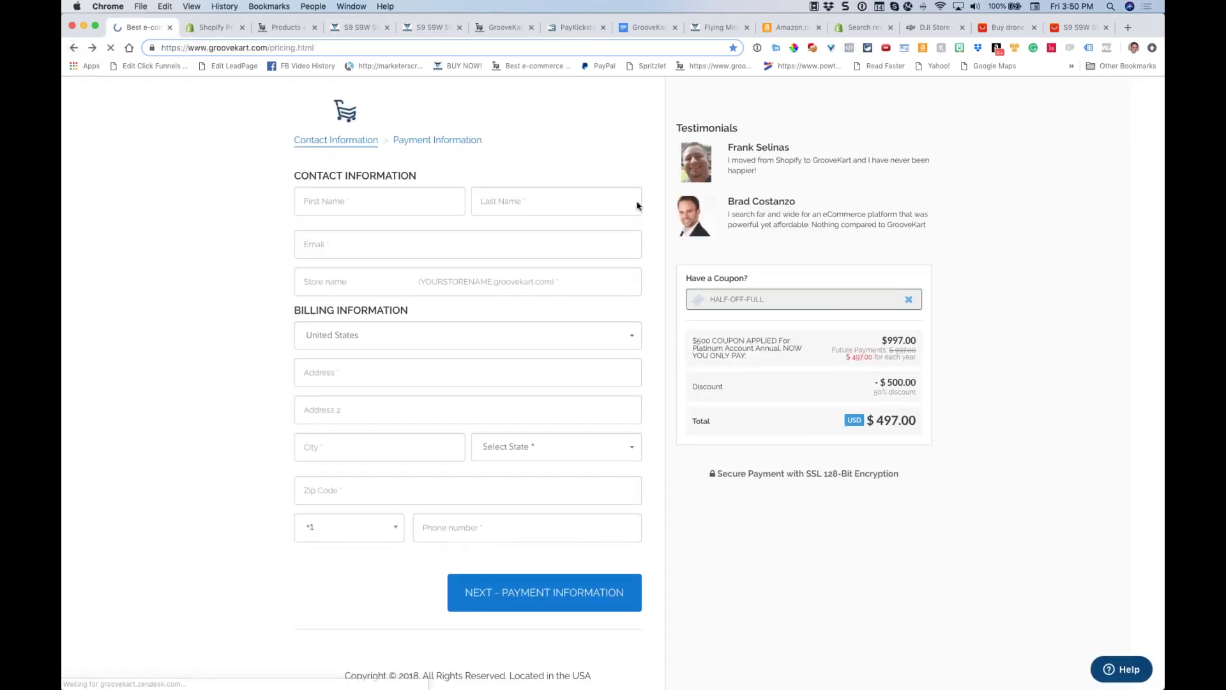
Scroll to the top of the Order Page and dismiss the half-off coupon popup
scroll(670, 211, up, 5)
scroll(668, 237, up, 10)
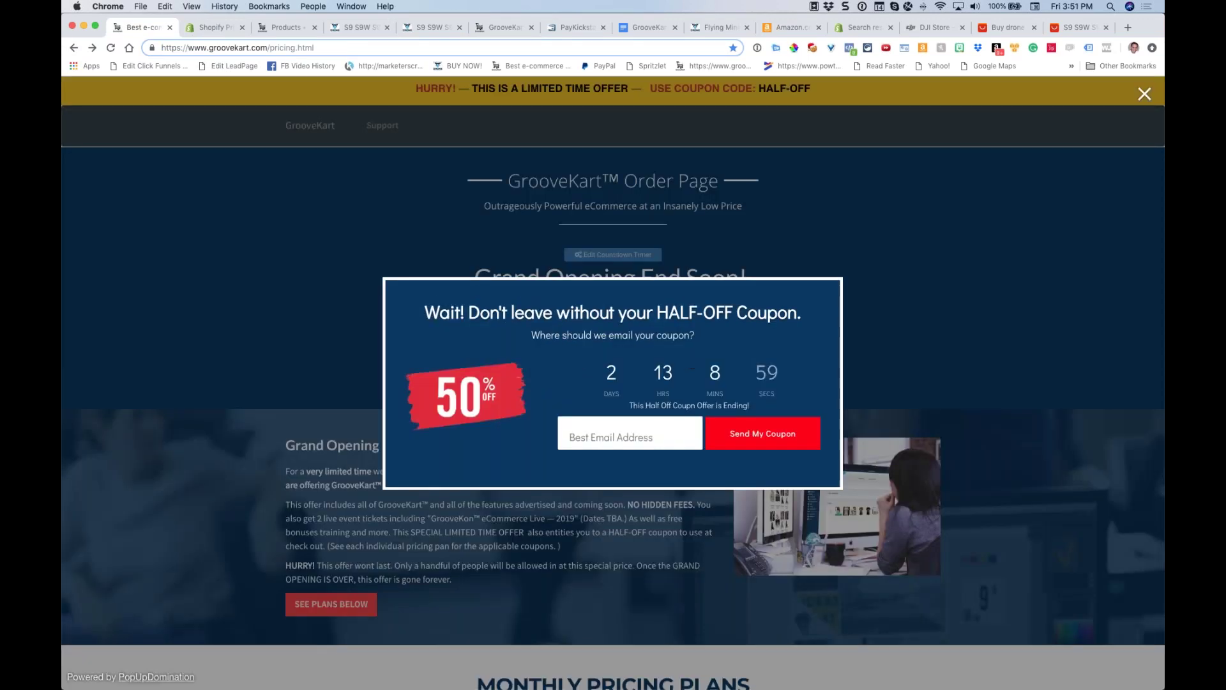
click(1145, 94)
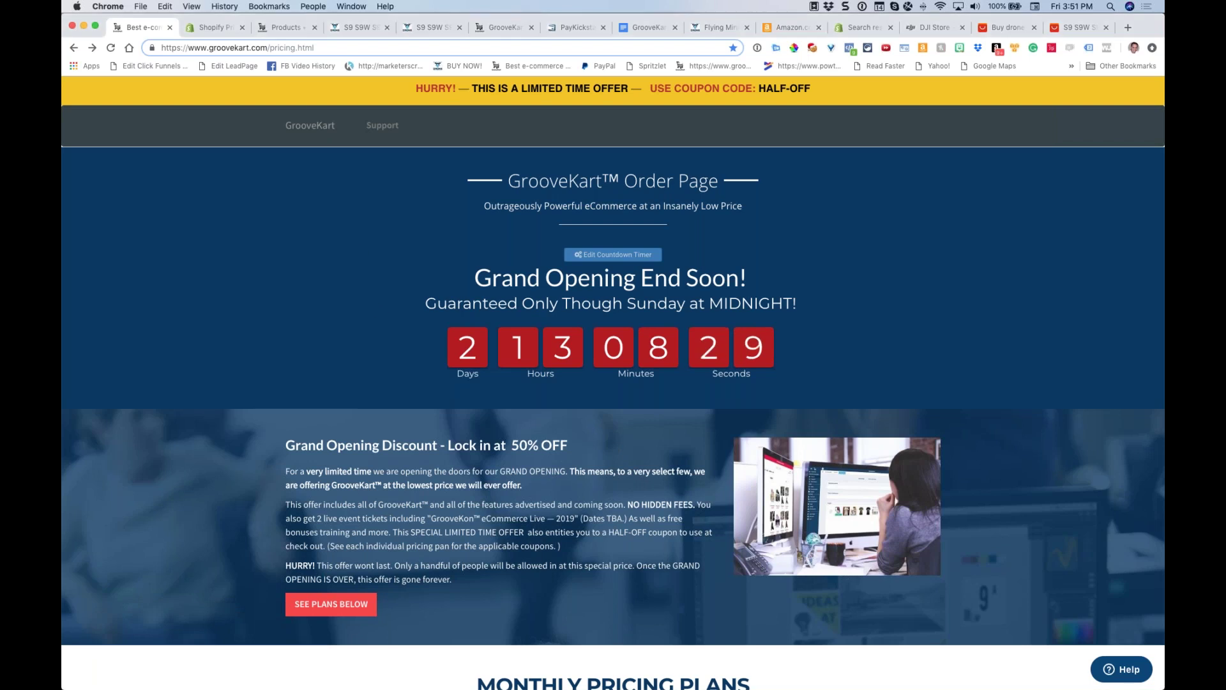
Open the Register for training page from the account menu, then close it and return to the drone product editor
click(275, 27)
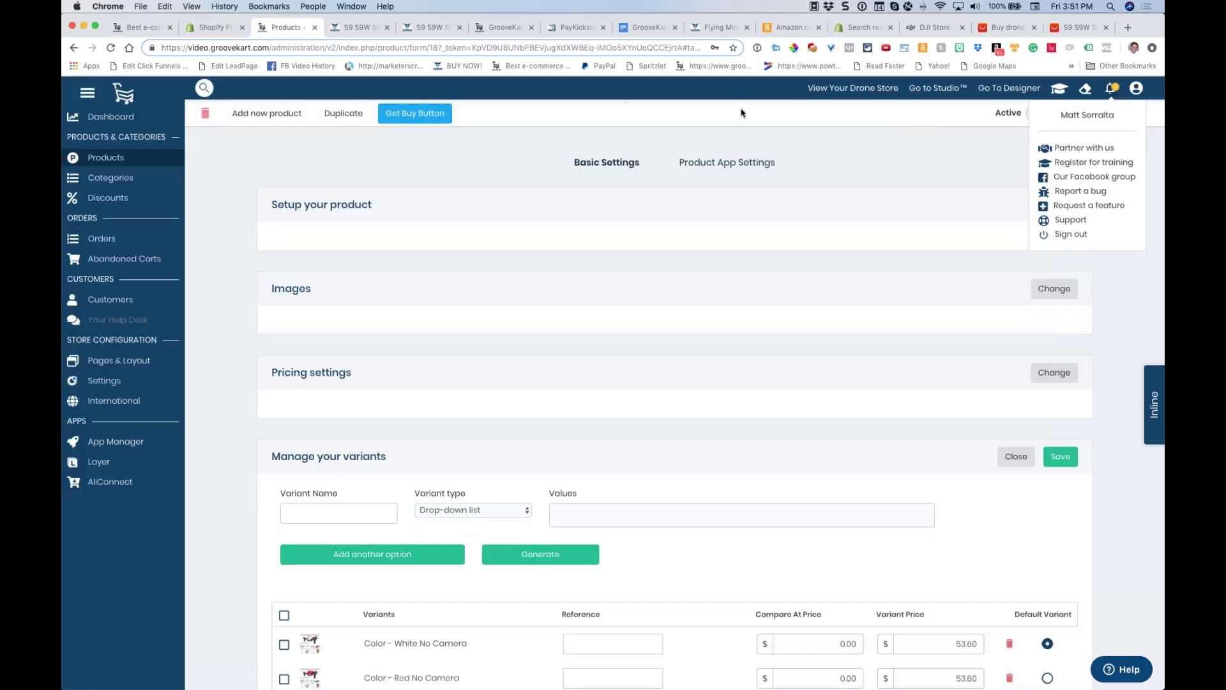
click(1110, 121)
click(1136, 89)
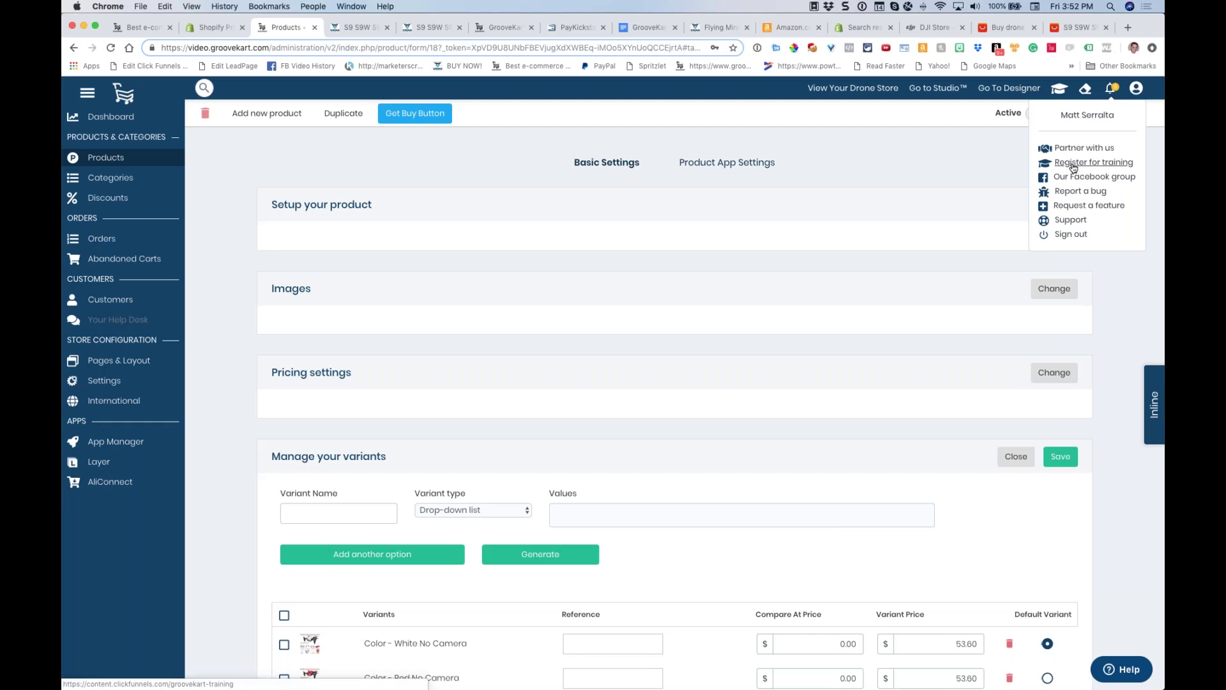
click(1093, 162)
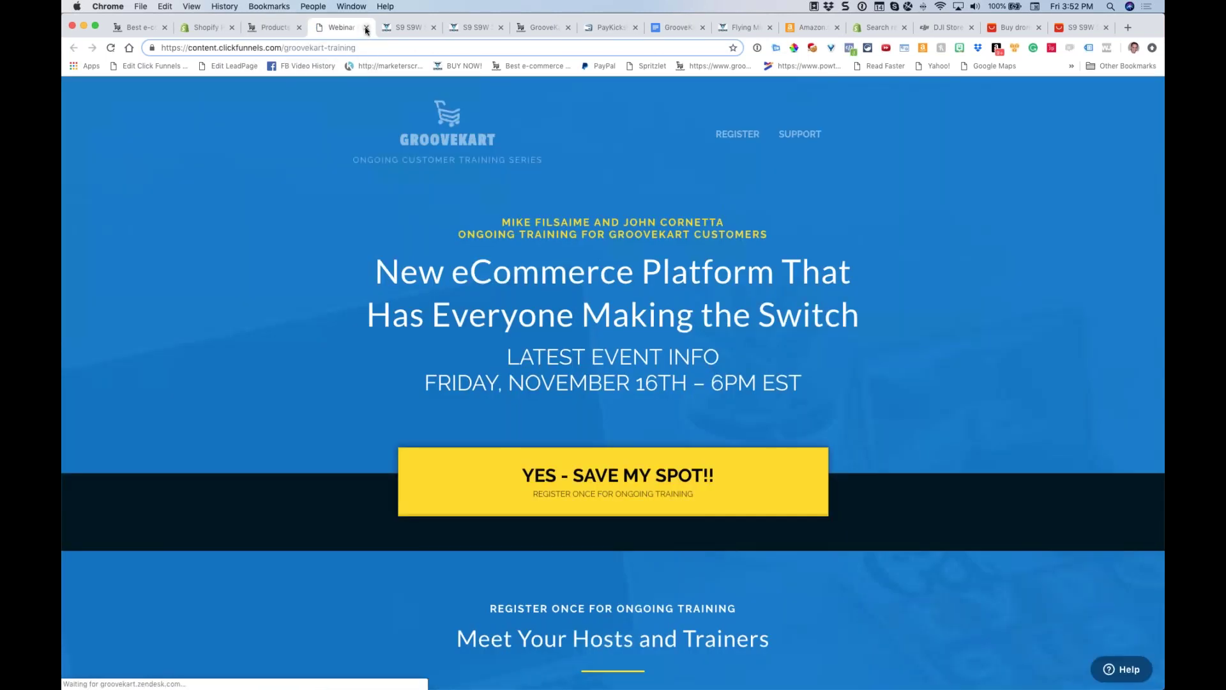
key(super+w)
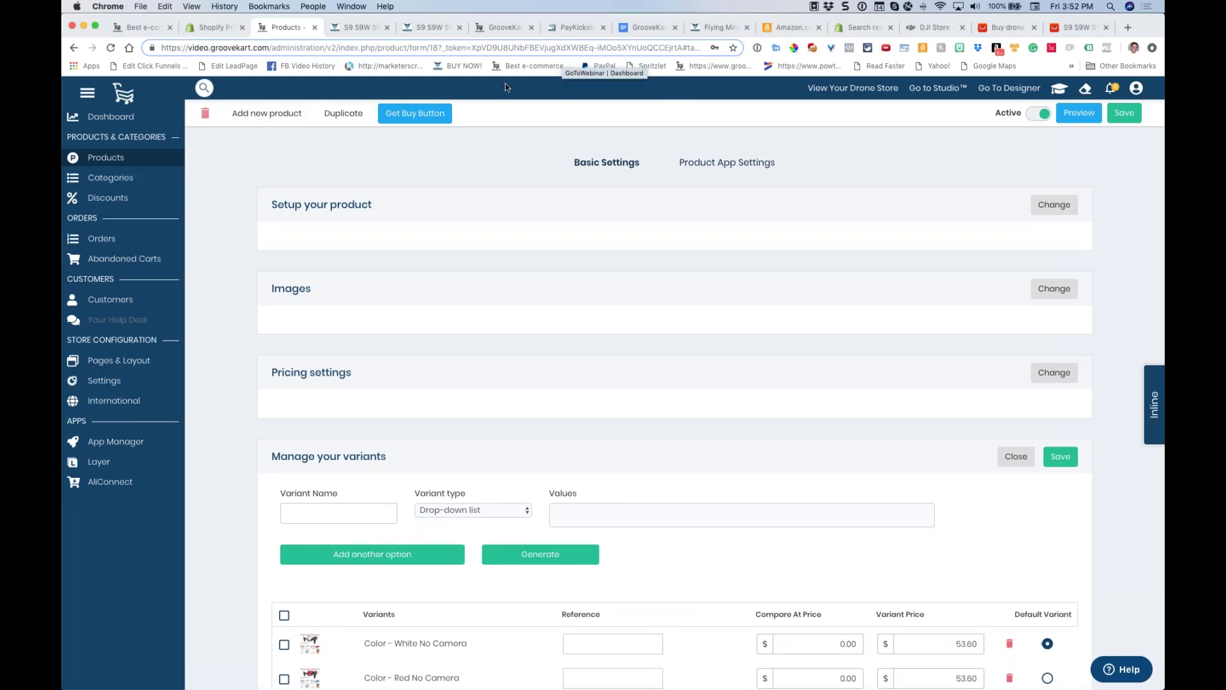
key(super+Tab)
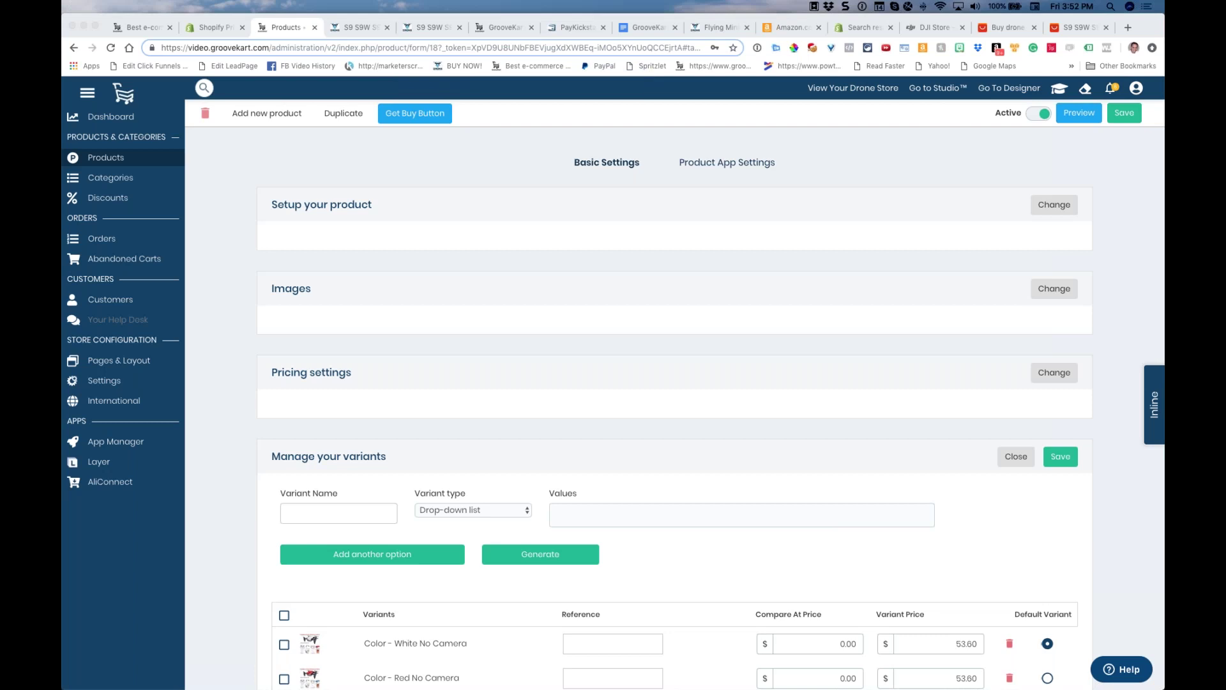